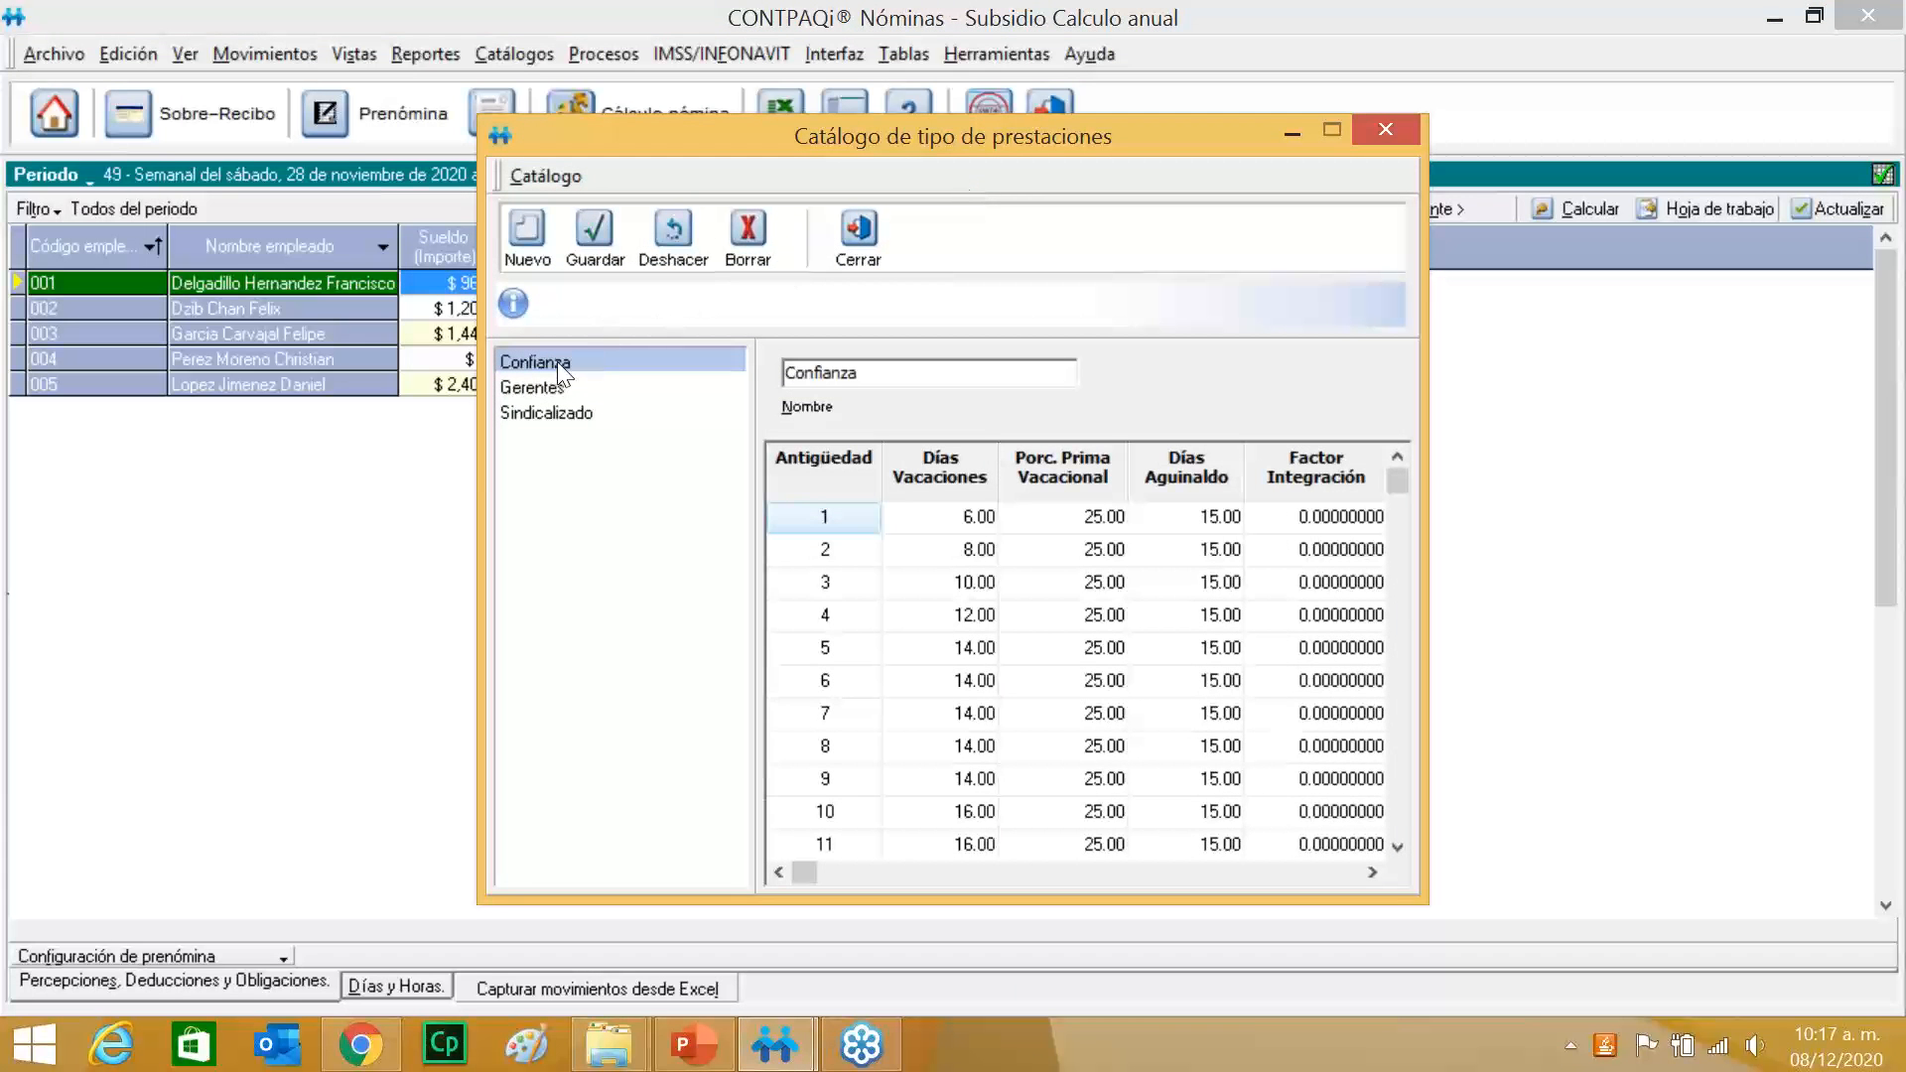
Compare the vacation days, vacation premium and Christmas bonus days of the Confianza, Sindicalizado and Gerentes benefit tables.
left_click(569, 429)
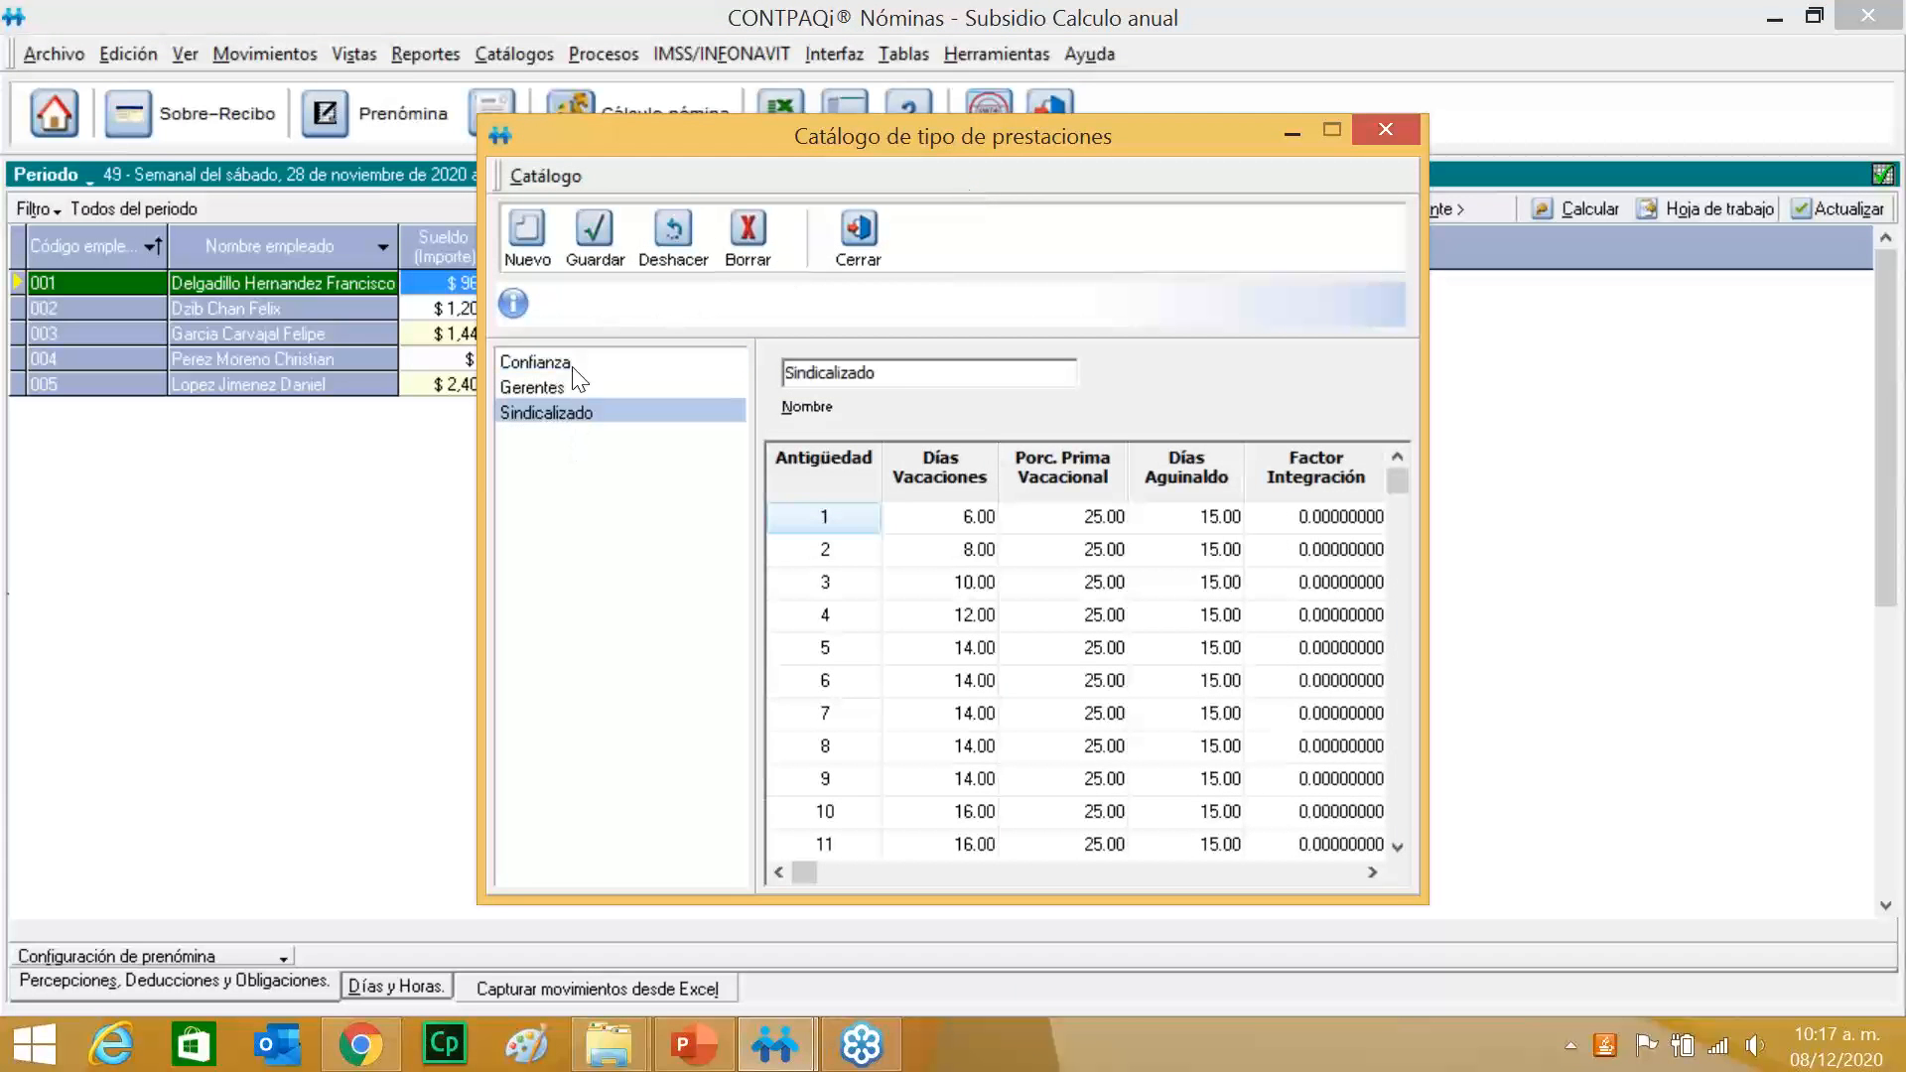
left_click(568, 364)
left_click(576, 415)
left_click(568, 363)
left_click(564, 412)
left_click(560, 365)
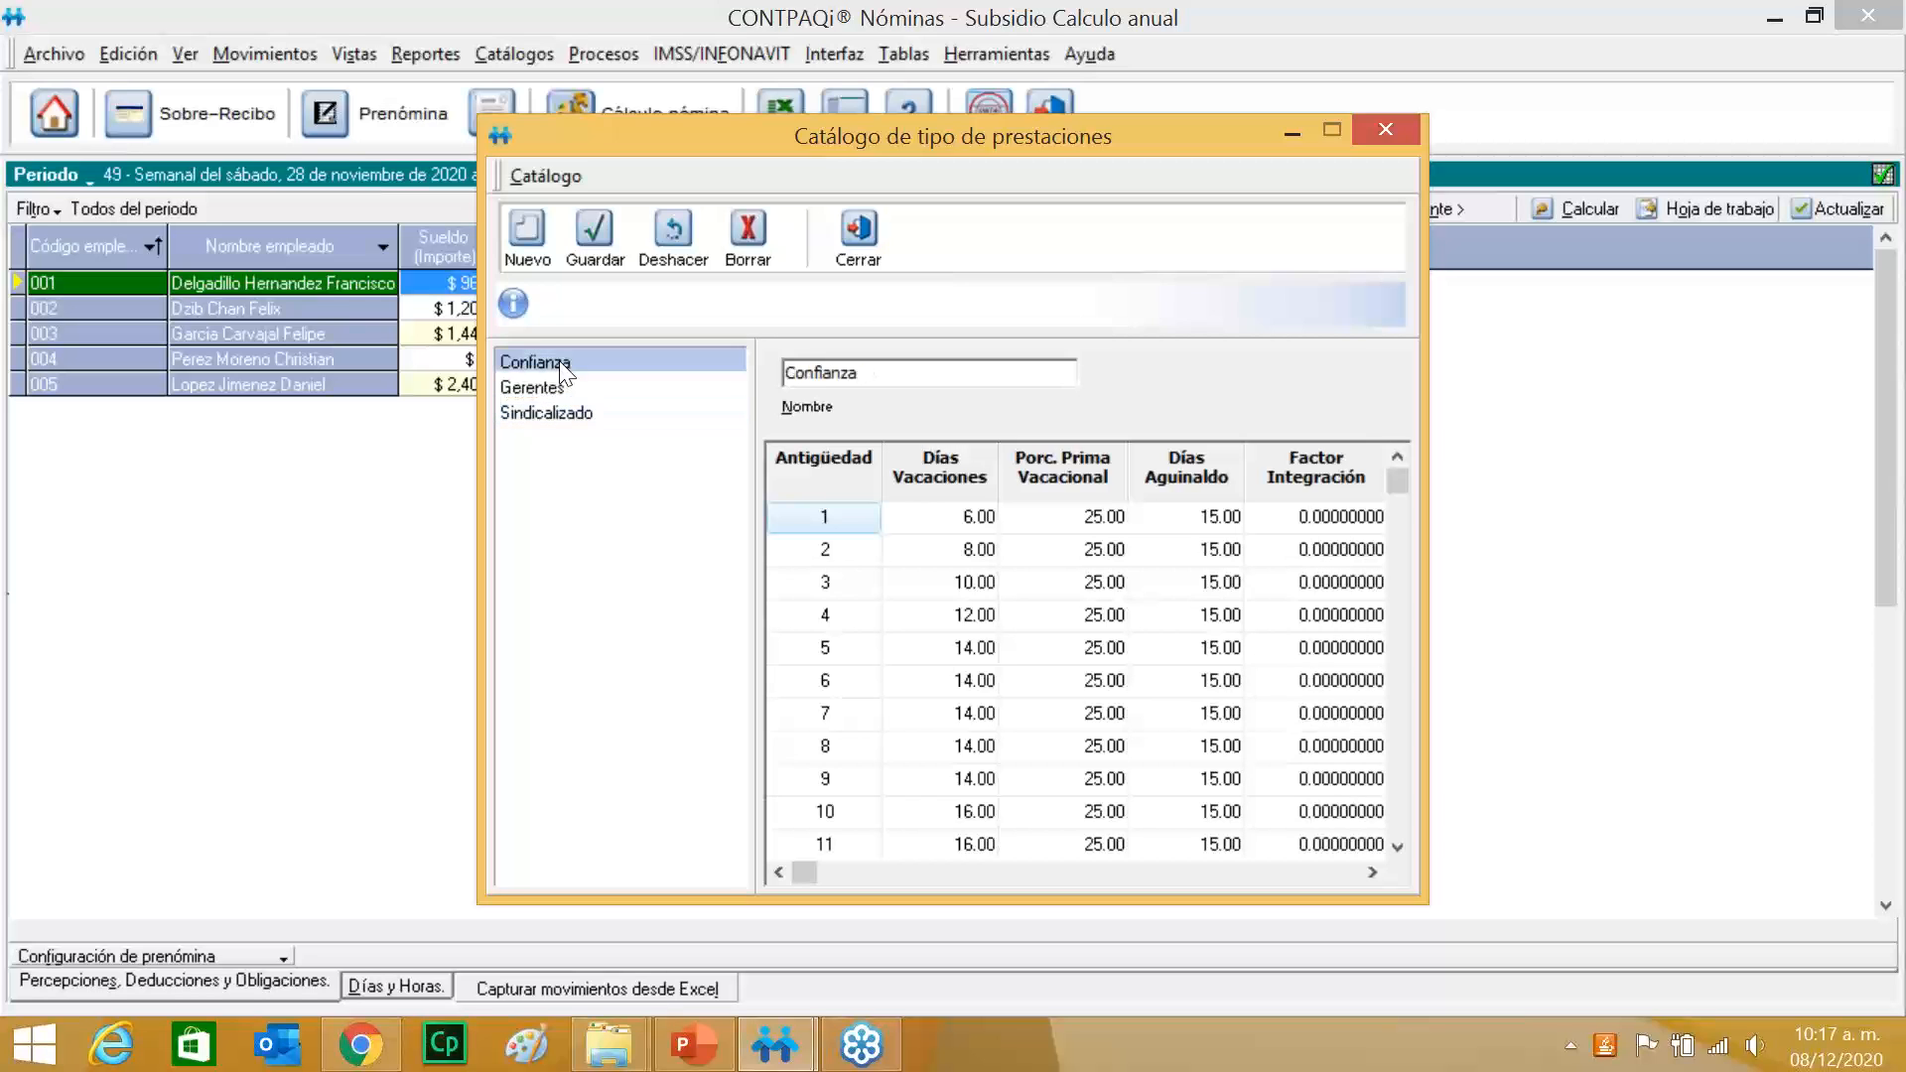
left_click(566, 414)
left_click(556, 363)
left_click(576, 414)
left_click(560, 365)
left_click(564, 413)
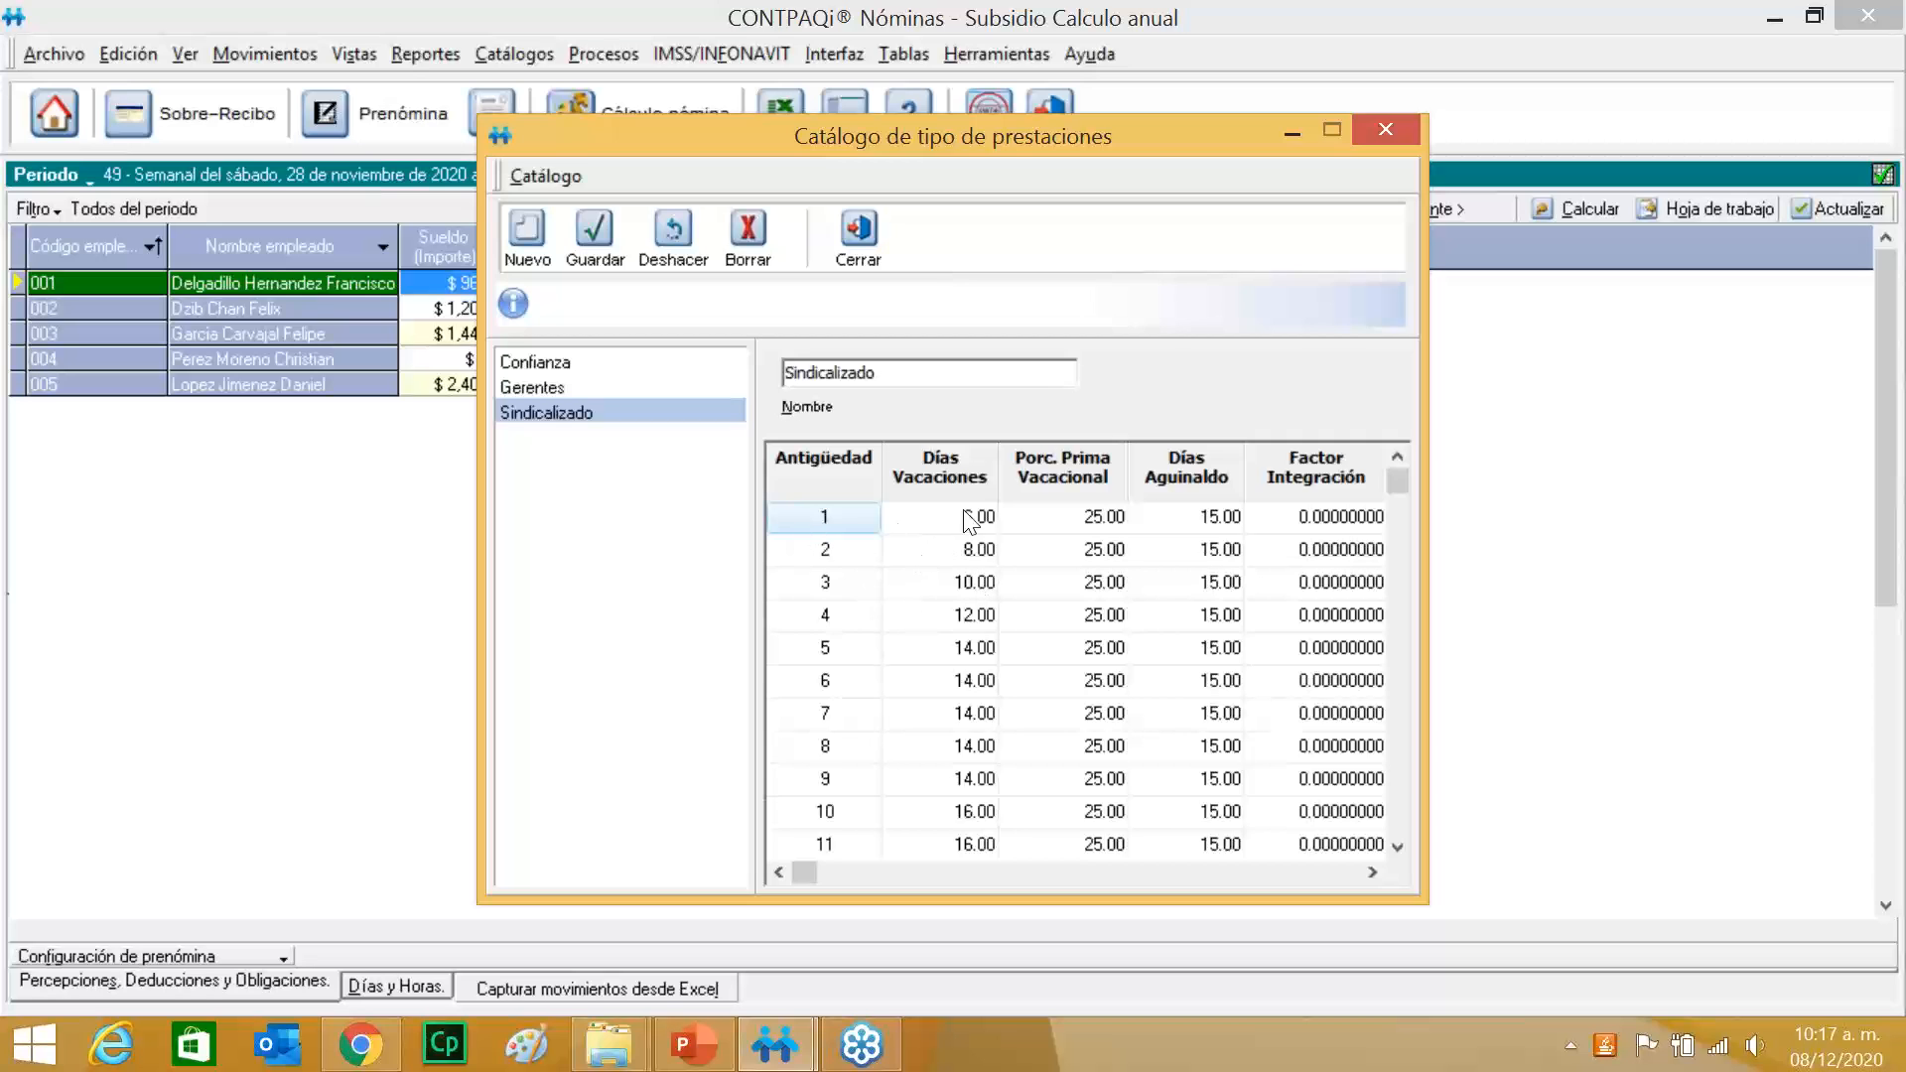
left_click(548, 392)
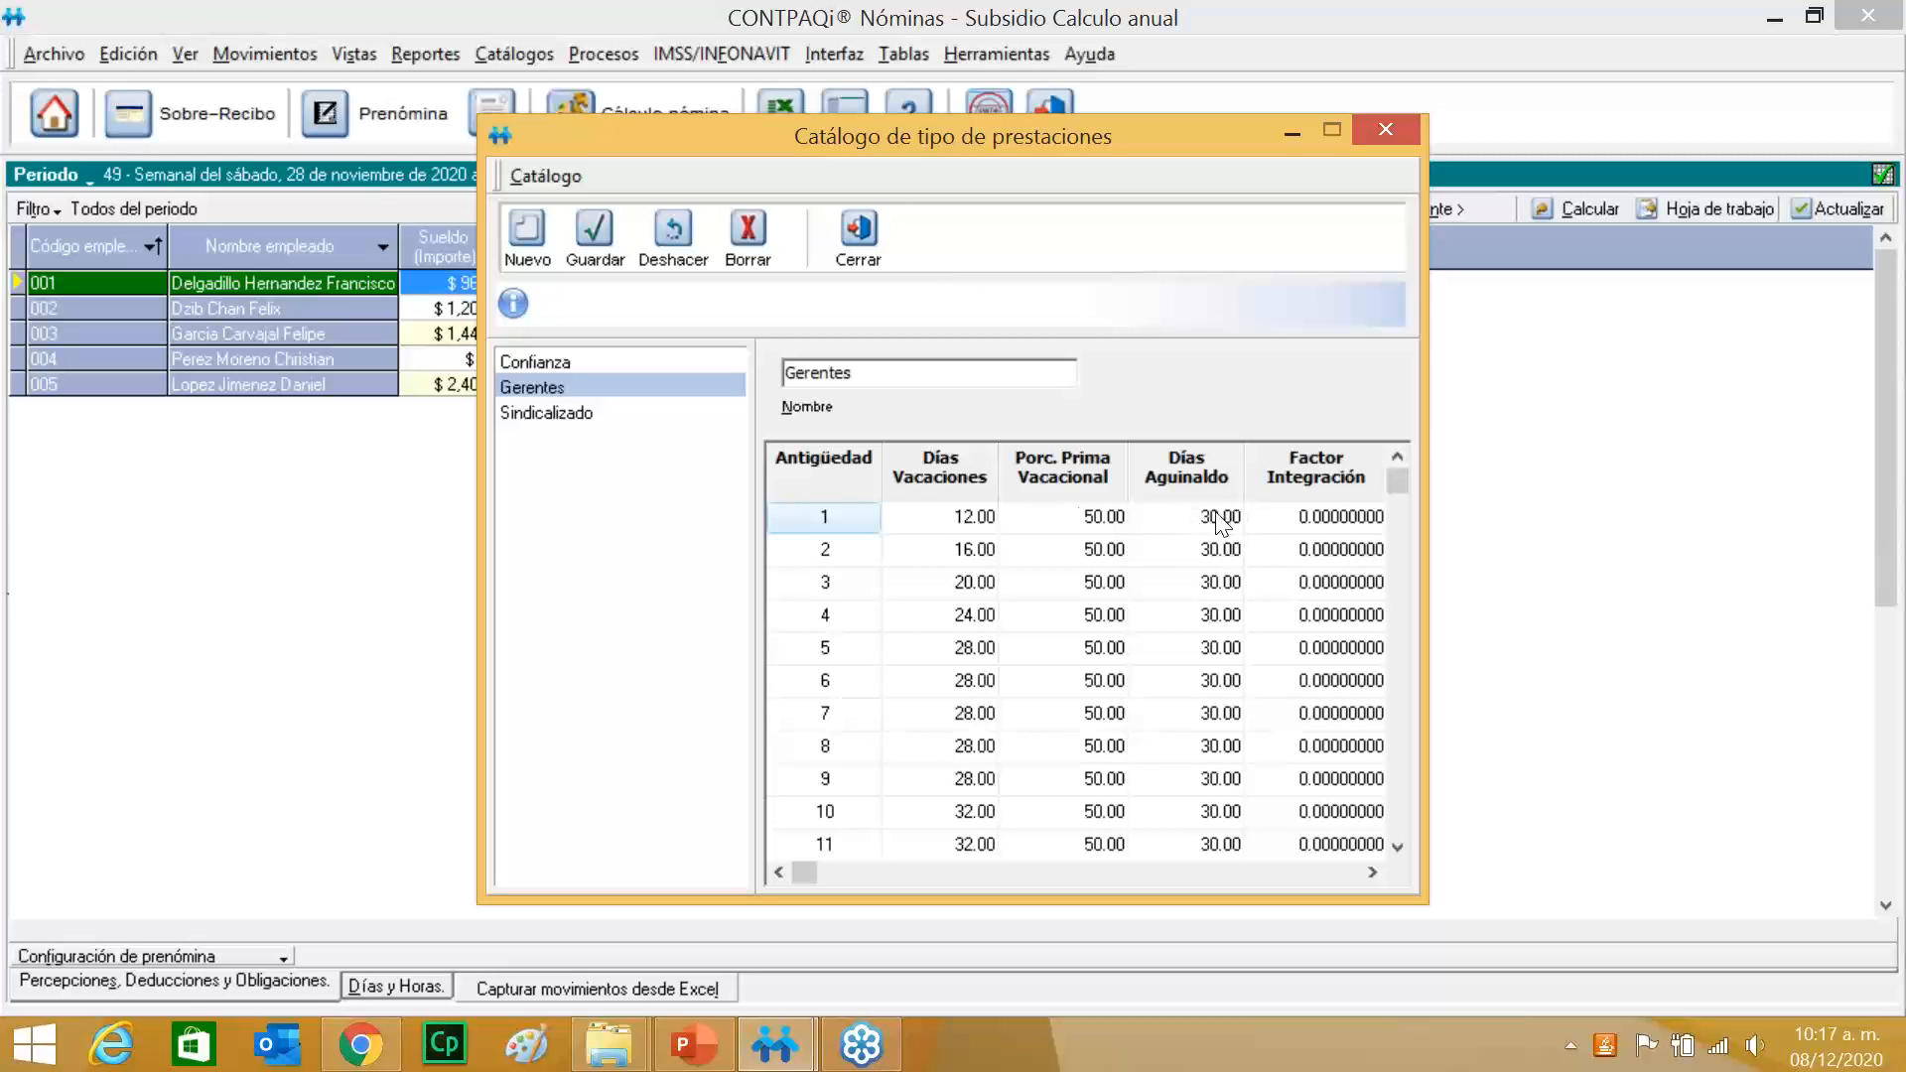
left_click(586, 413)
left_click(574, 363)
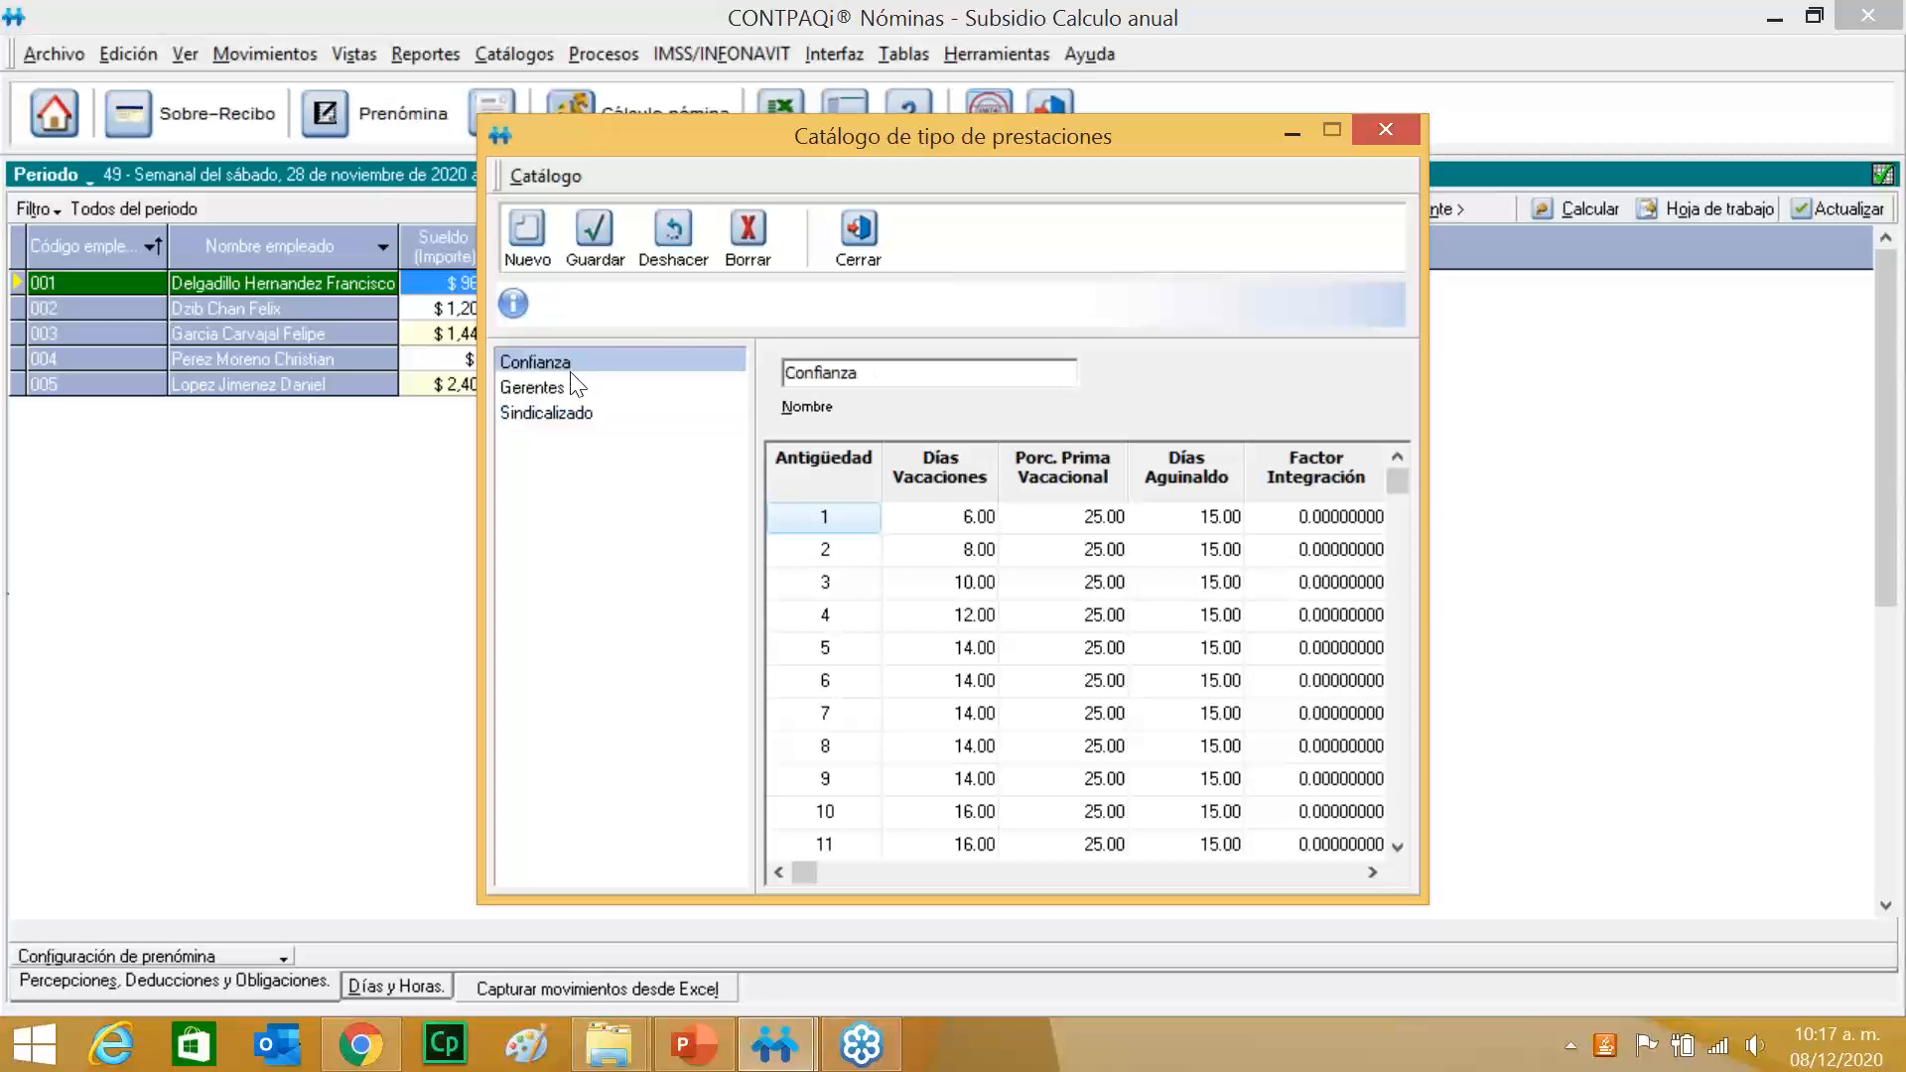
left_click(570, 387)
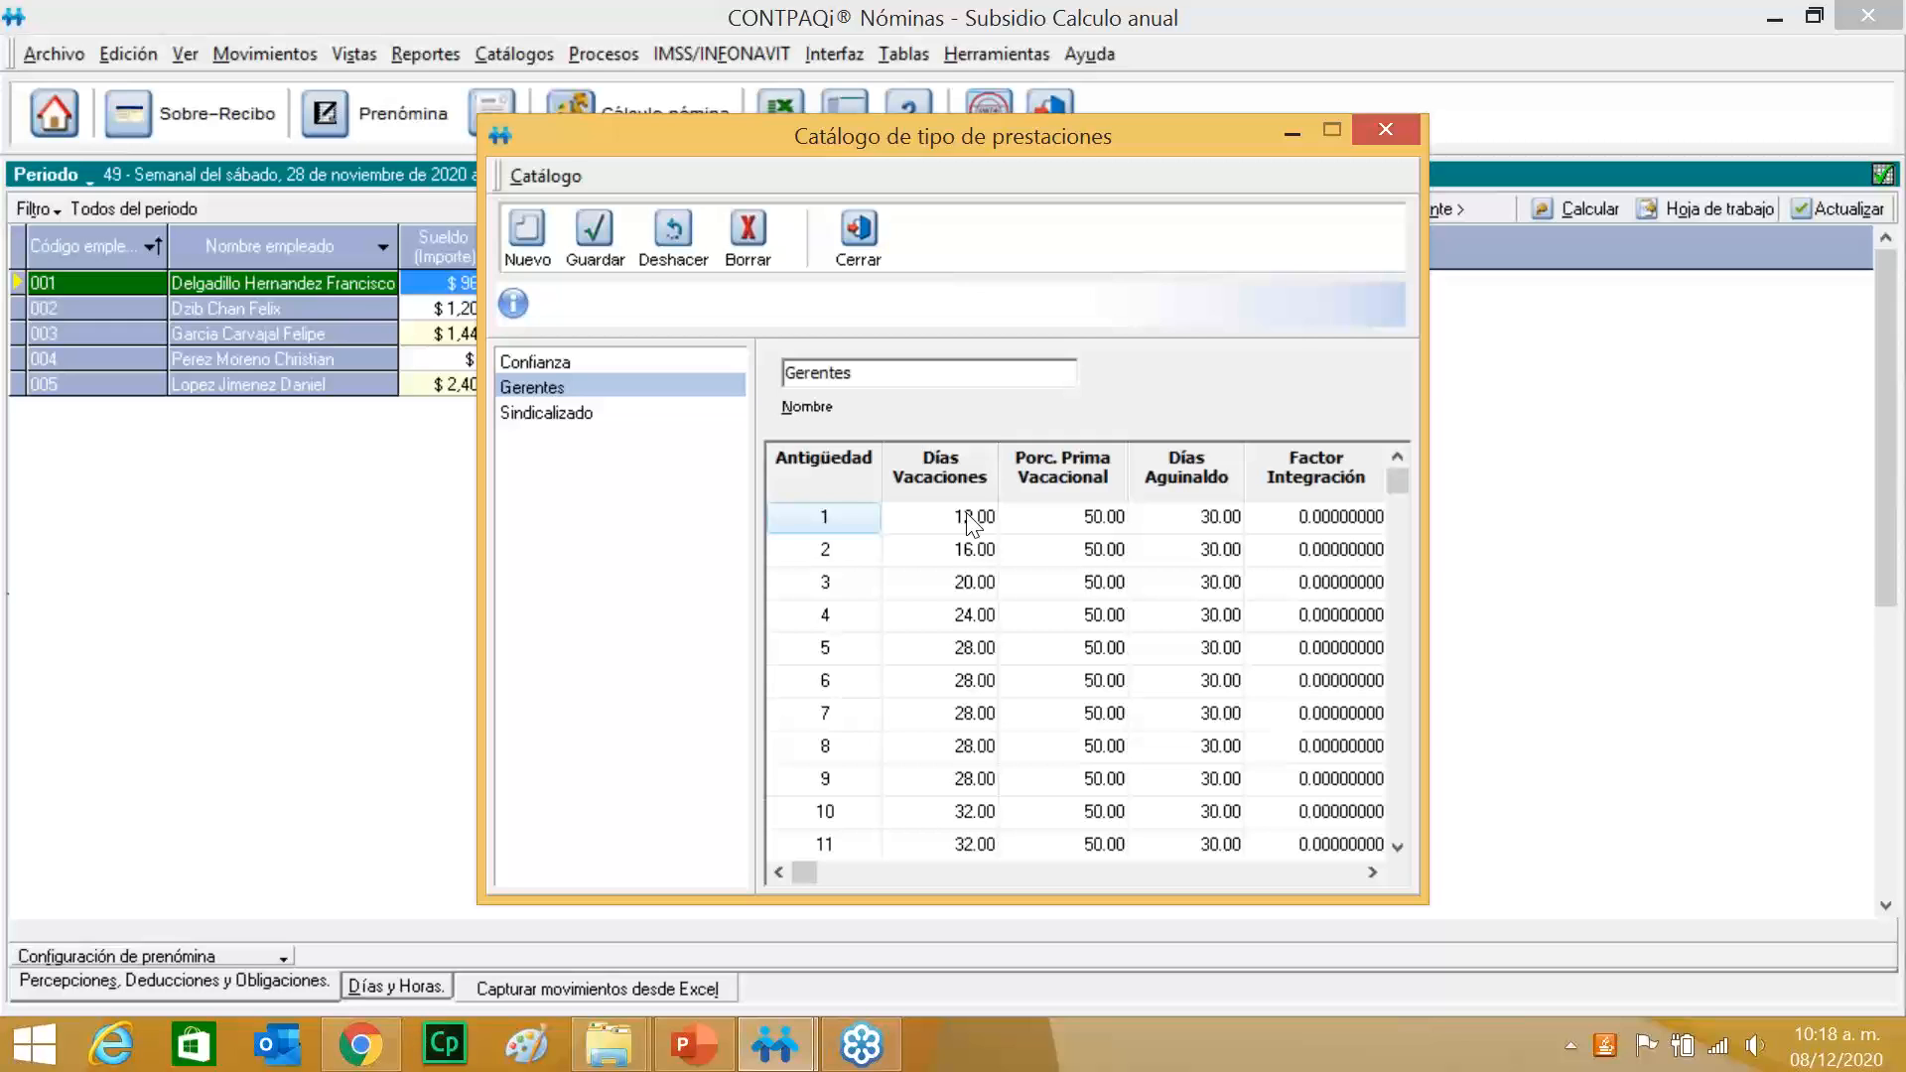
Create a new benefits table named Ventas and save it.
left_click(510, 226)
type("Ven")
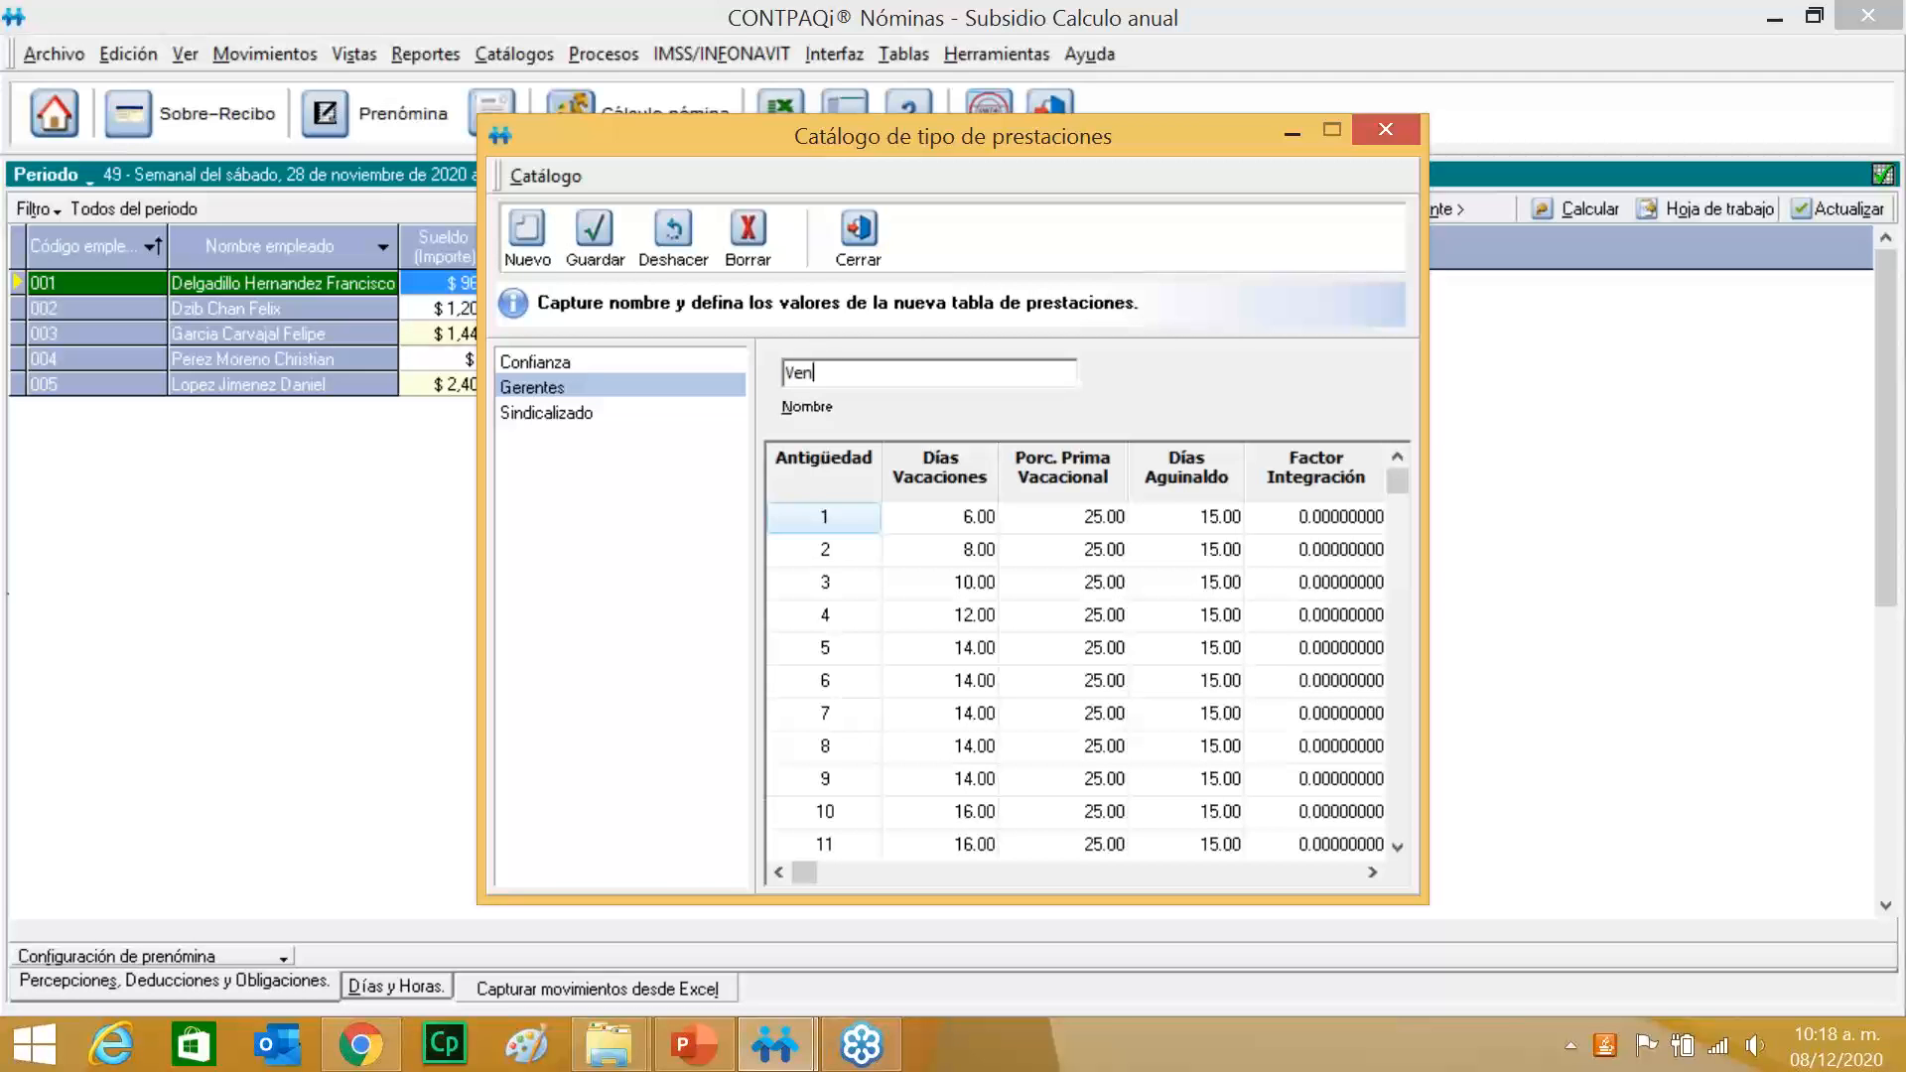
type("tas")
left_click(593, 236)
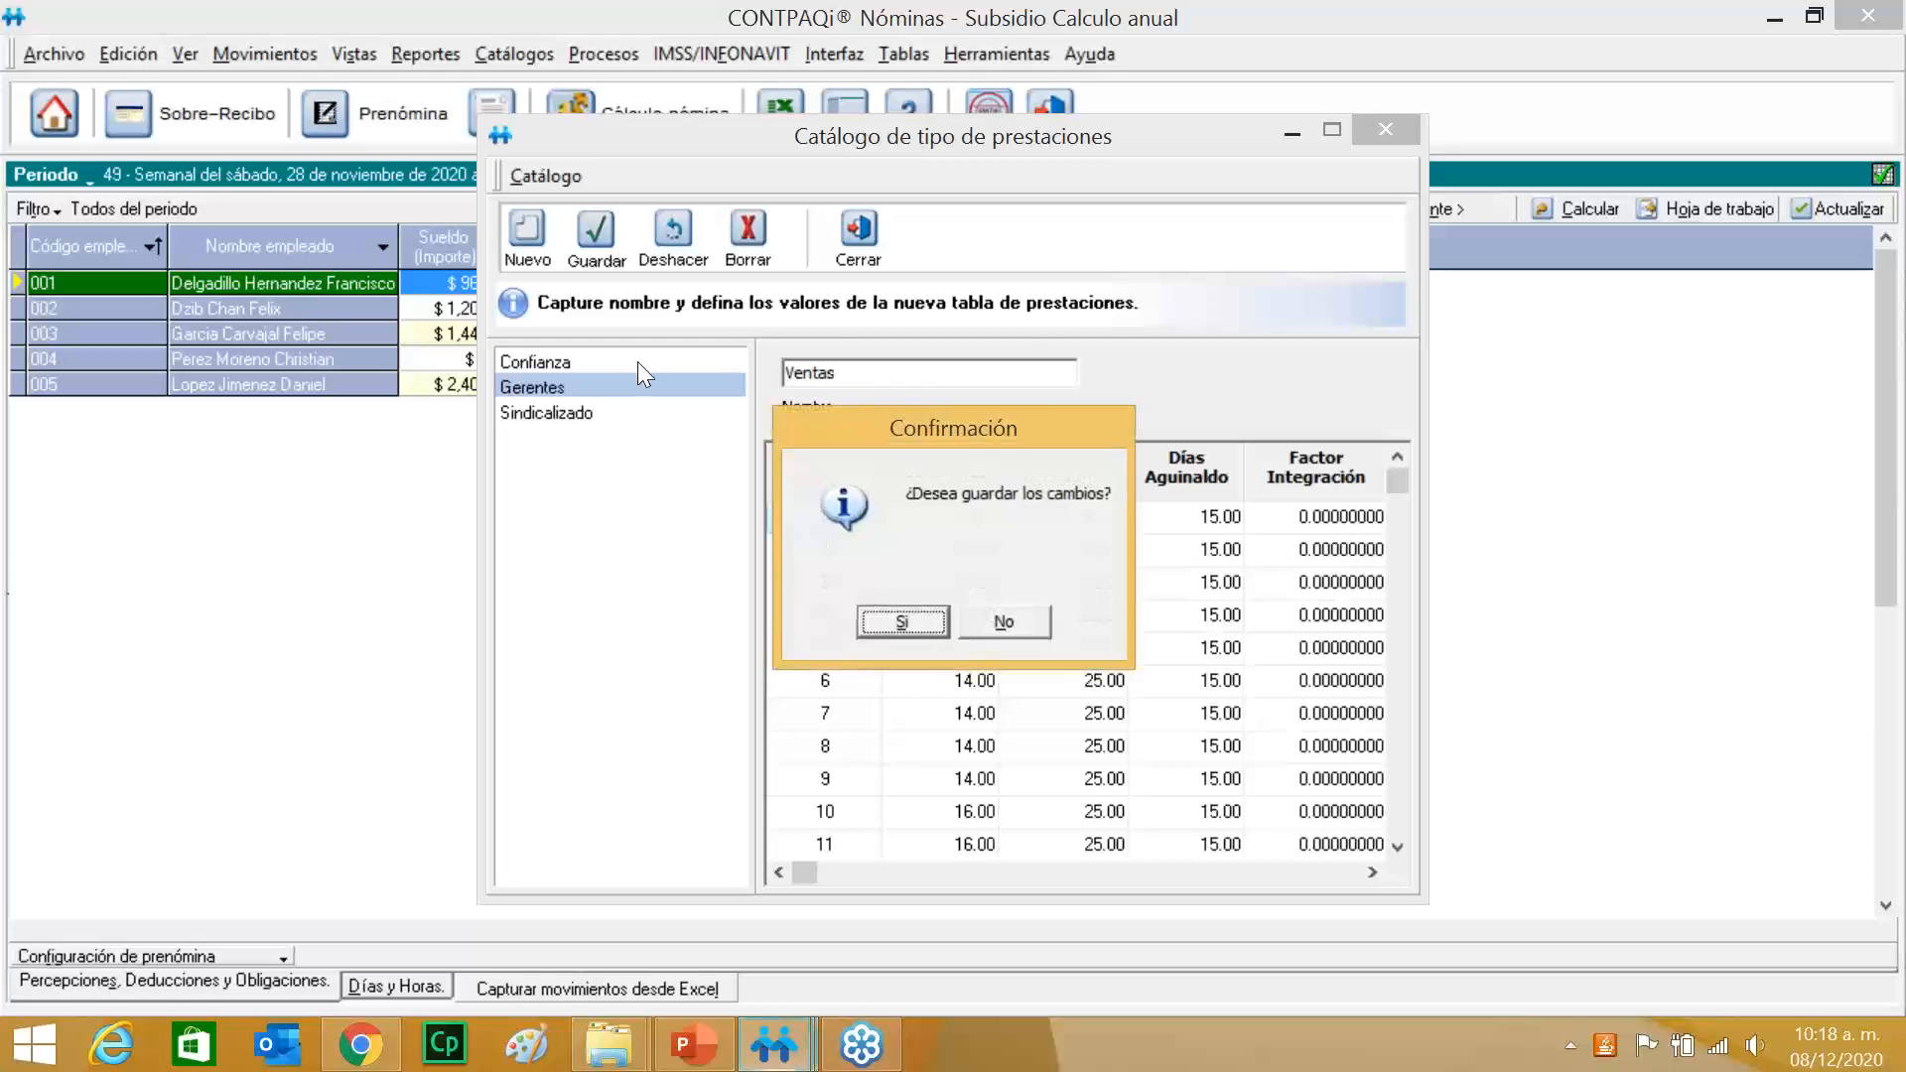
left_click(917, 609)
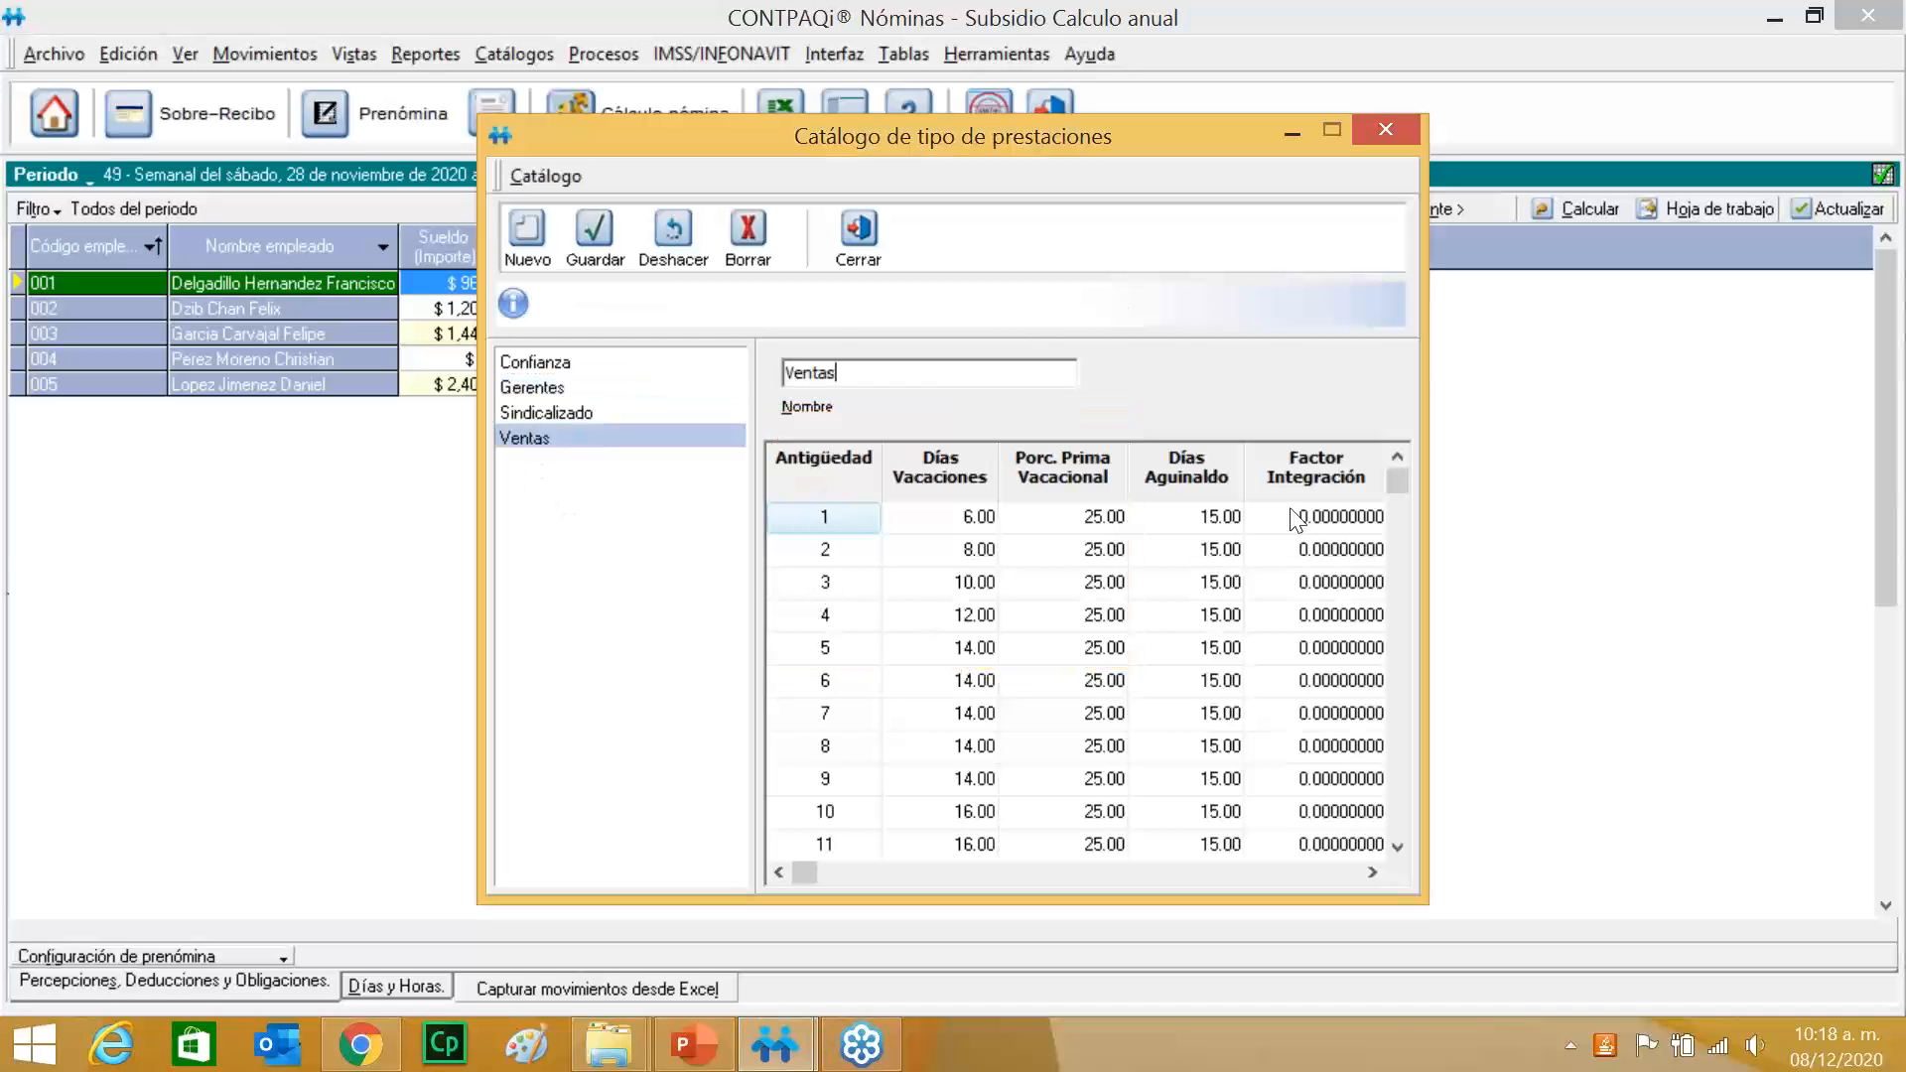
Set Días Aguinaldo to 20 for every seniority year from 1 to 20 in the Ventas benefits table.
left_click(1213, 523)
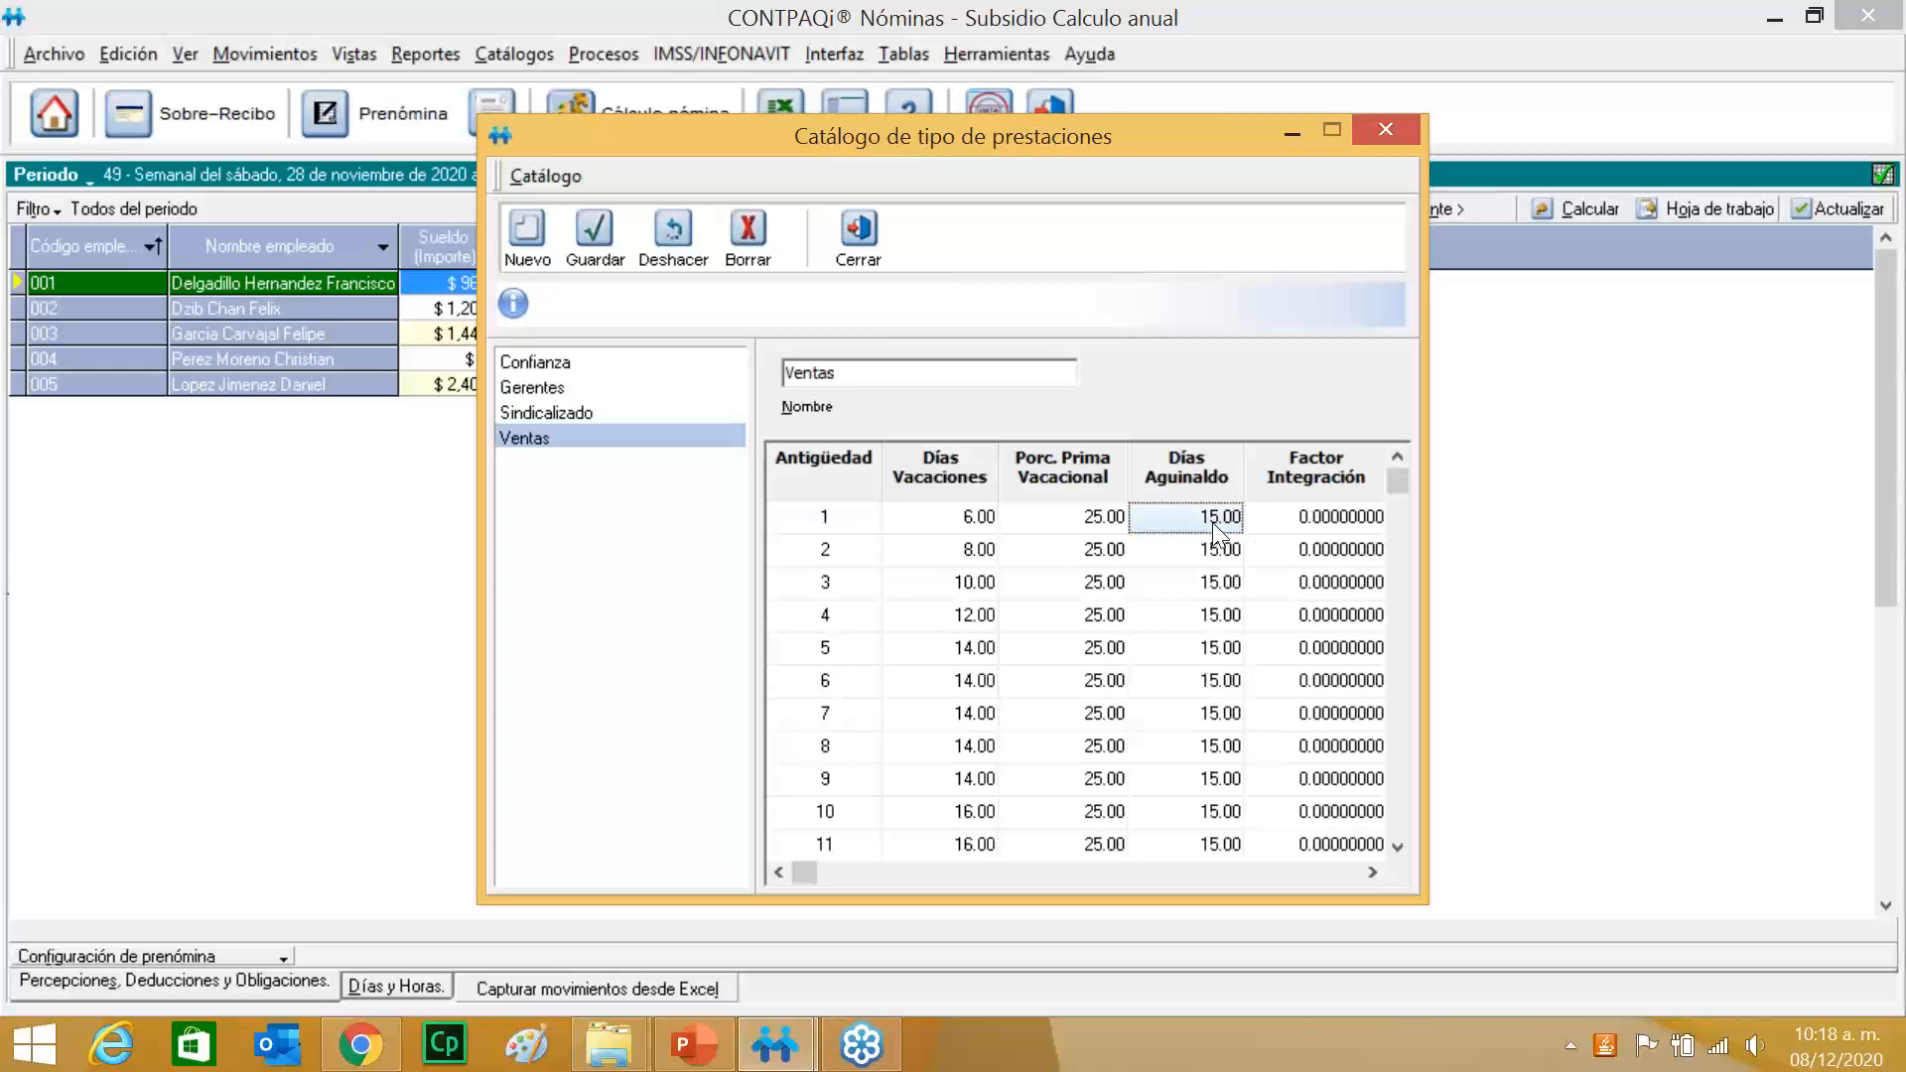
type("20")
key("Return")
type("20")
key("Return")
type("20")
key("Return")
type("20")
key("Return")
type("20")
key("Return")
type("20")
key("Return")
type("20")
key("Return")
type("20")
key("Return")
type("20")
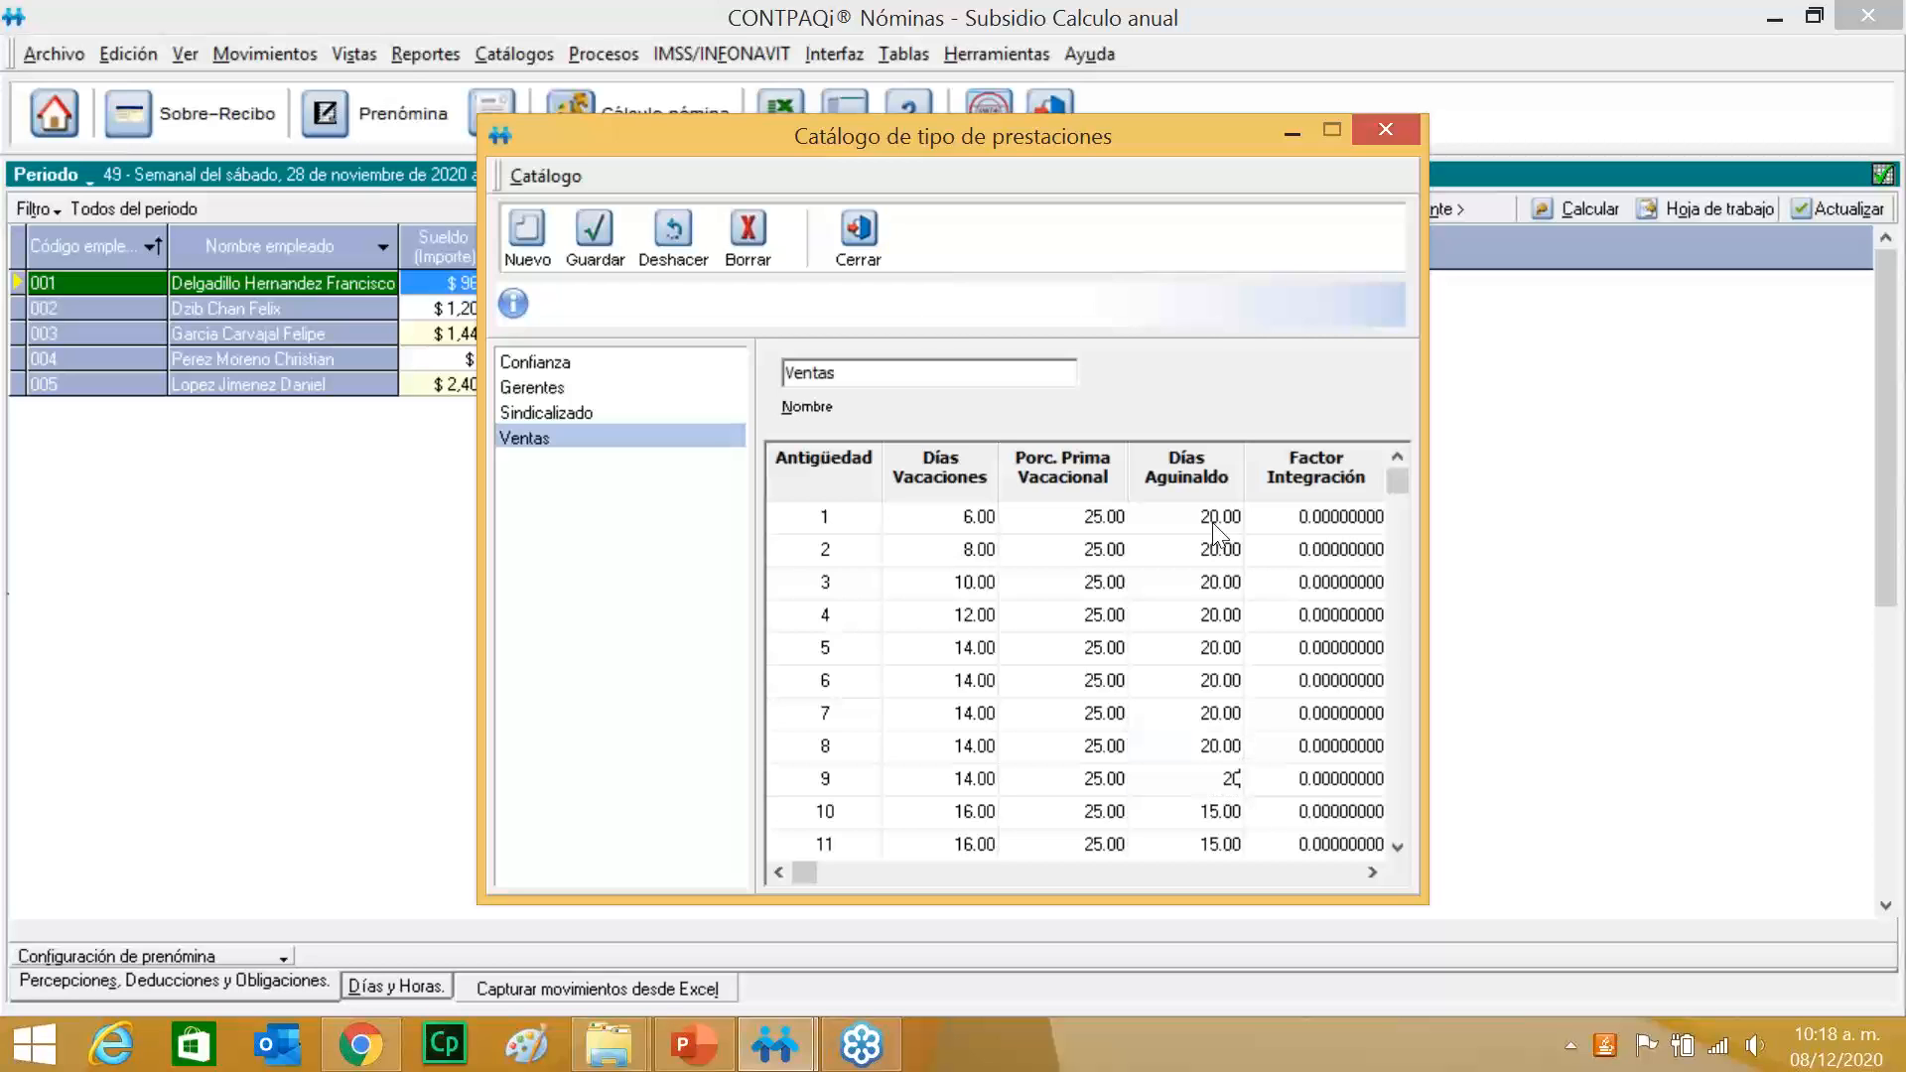
key("Return")
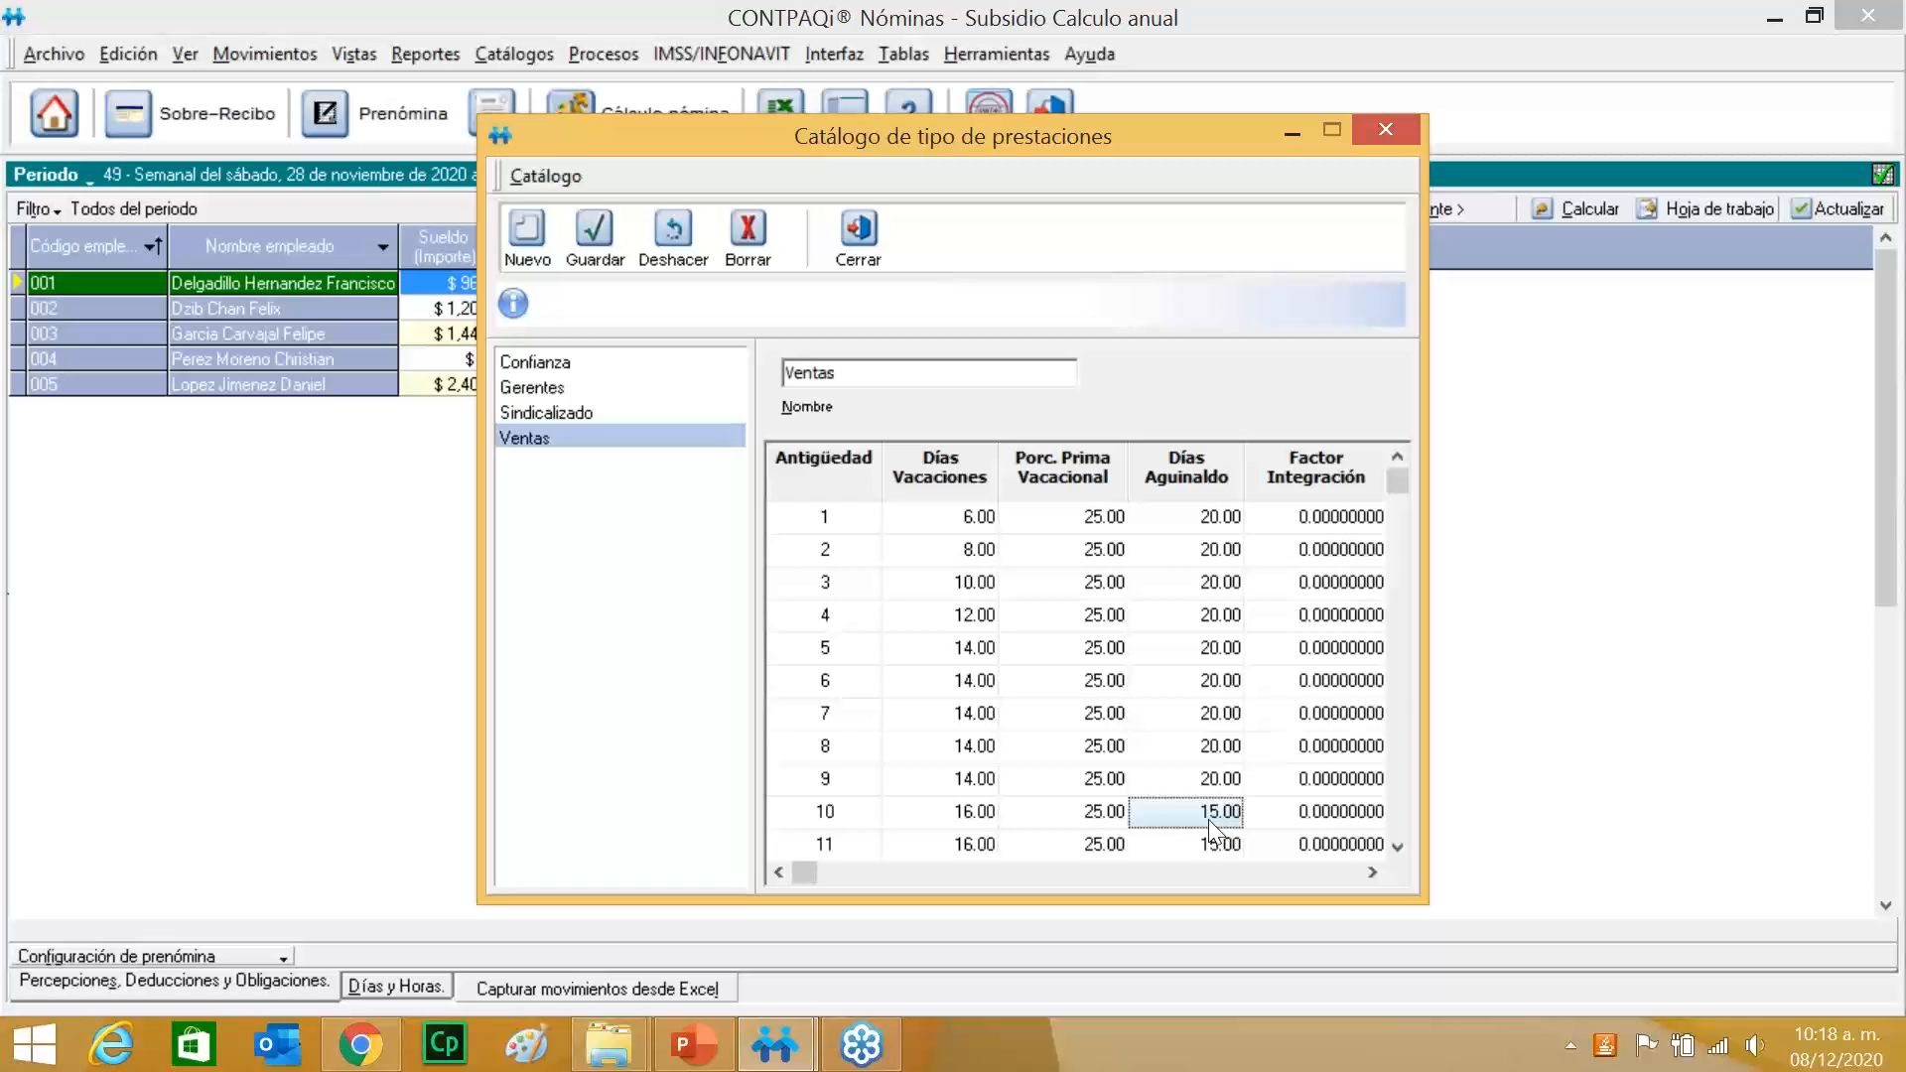
type("20")
key("Down")
type("20")
key("Down")
type("20")
key("Down")
type("20")
key("Down")
type("20")
key("Down")
type("20")
key("Down")
type("20")
key("Down")
type("20")
key("Down")
type("20")
key("Down")
type("20")
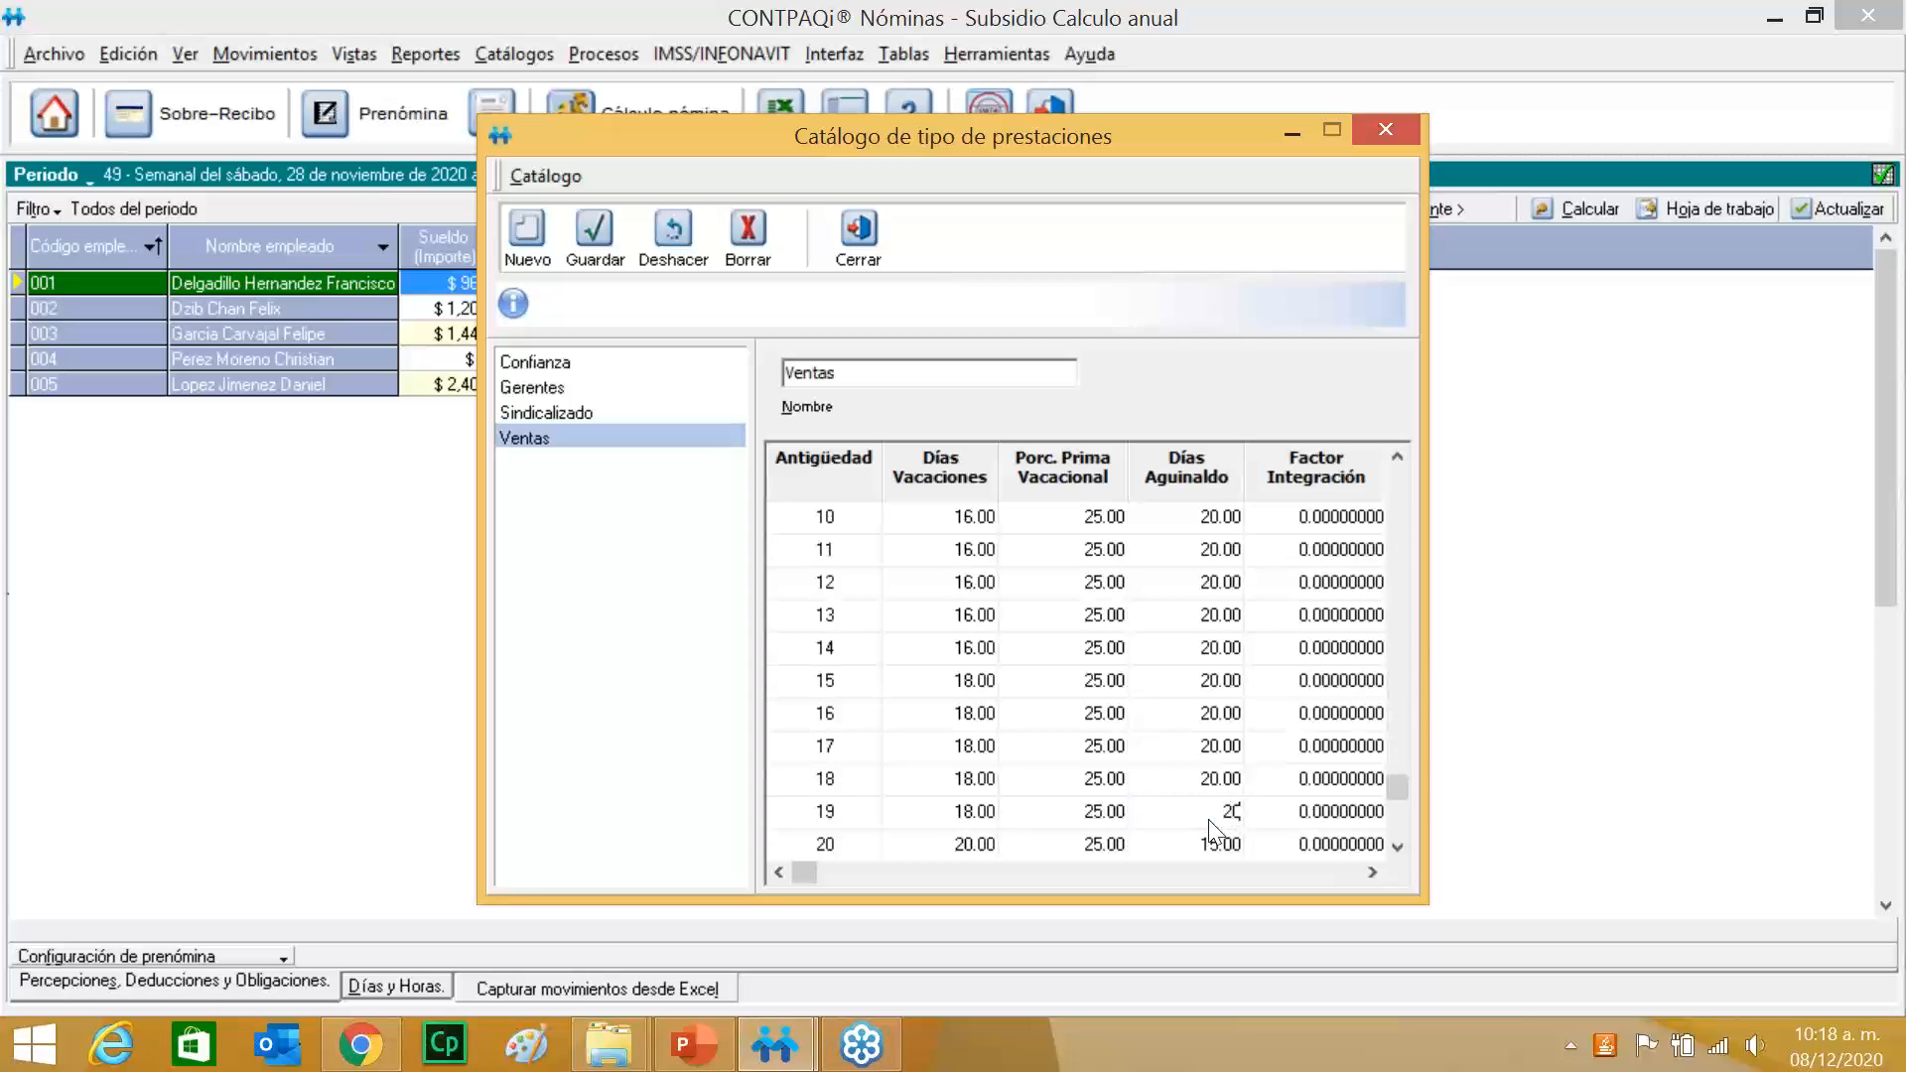
key("Down")
type("20")
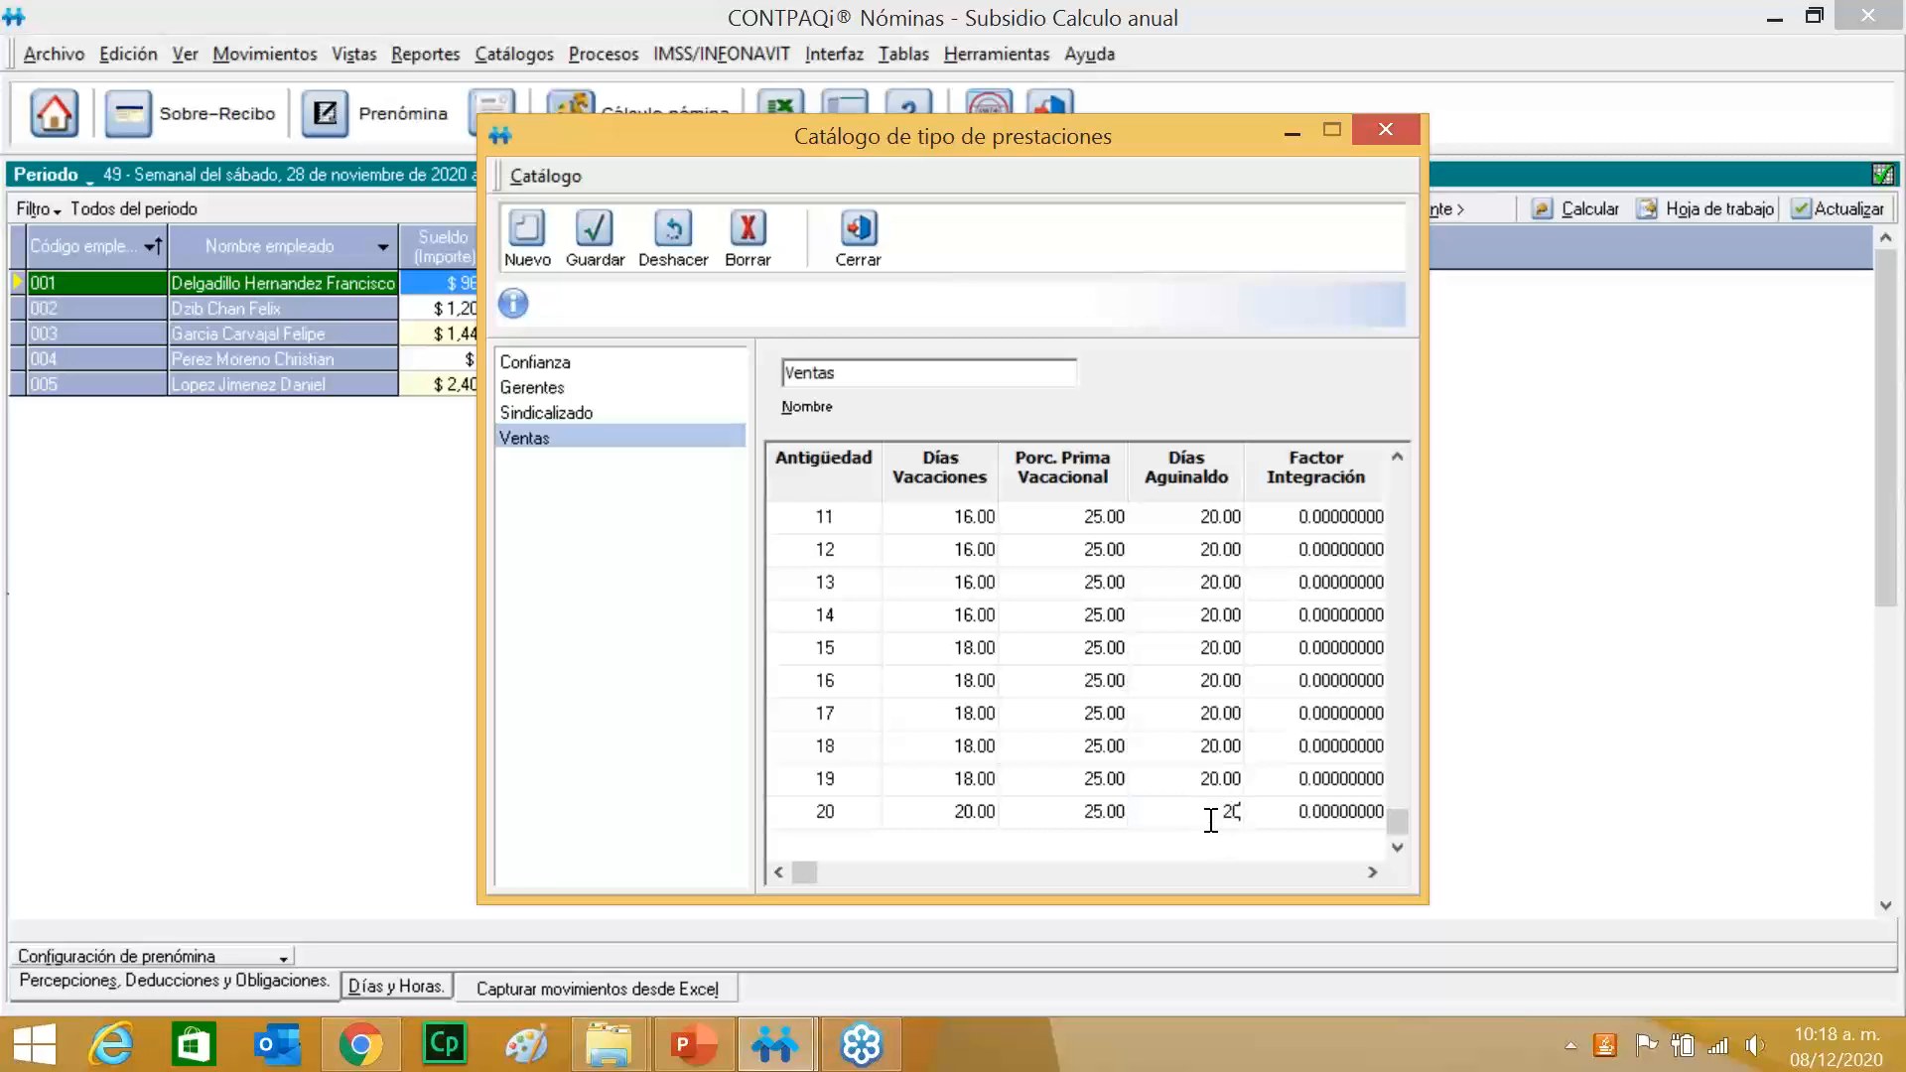
left_click(1204, 779)
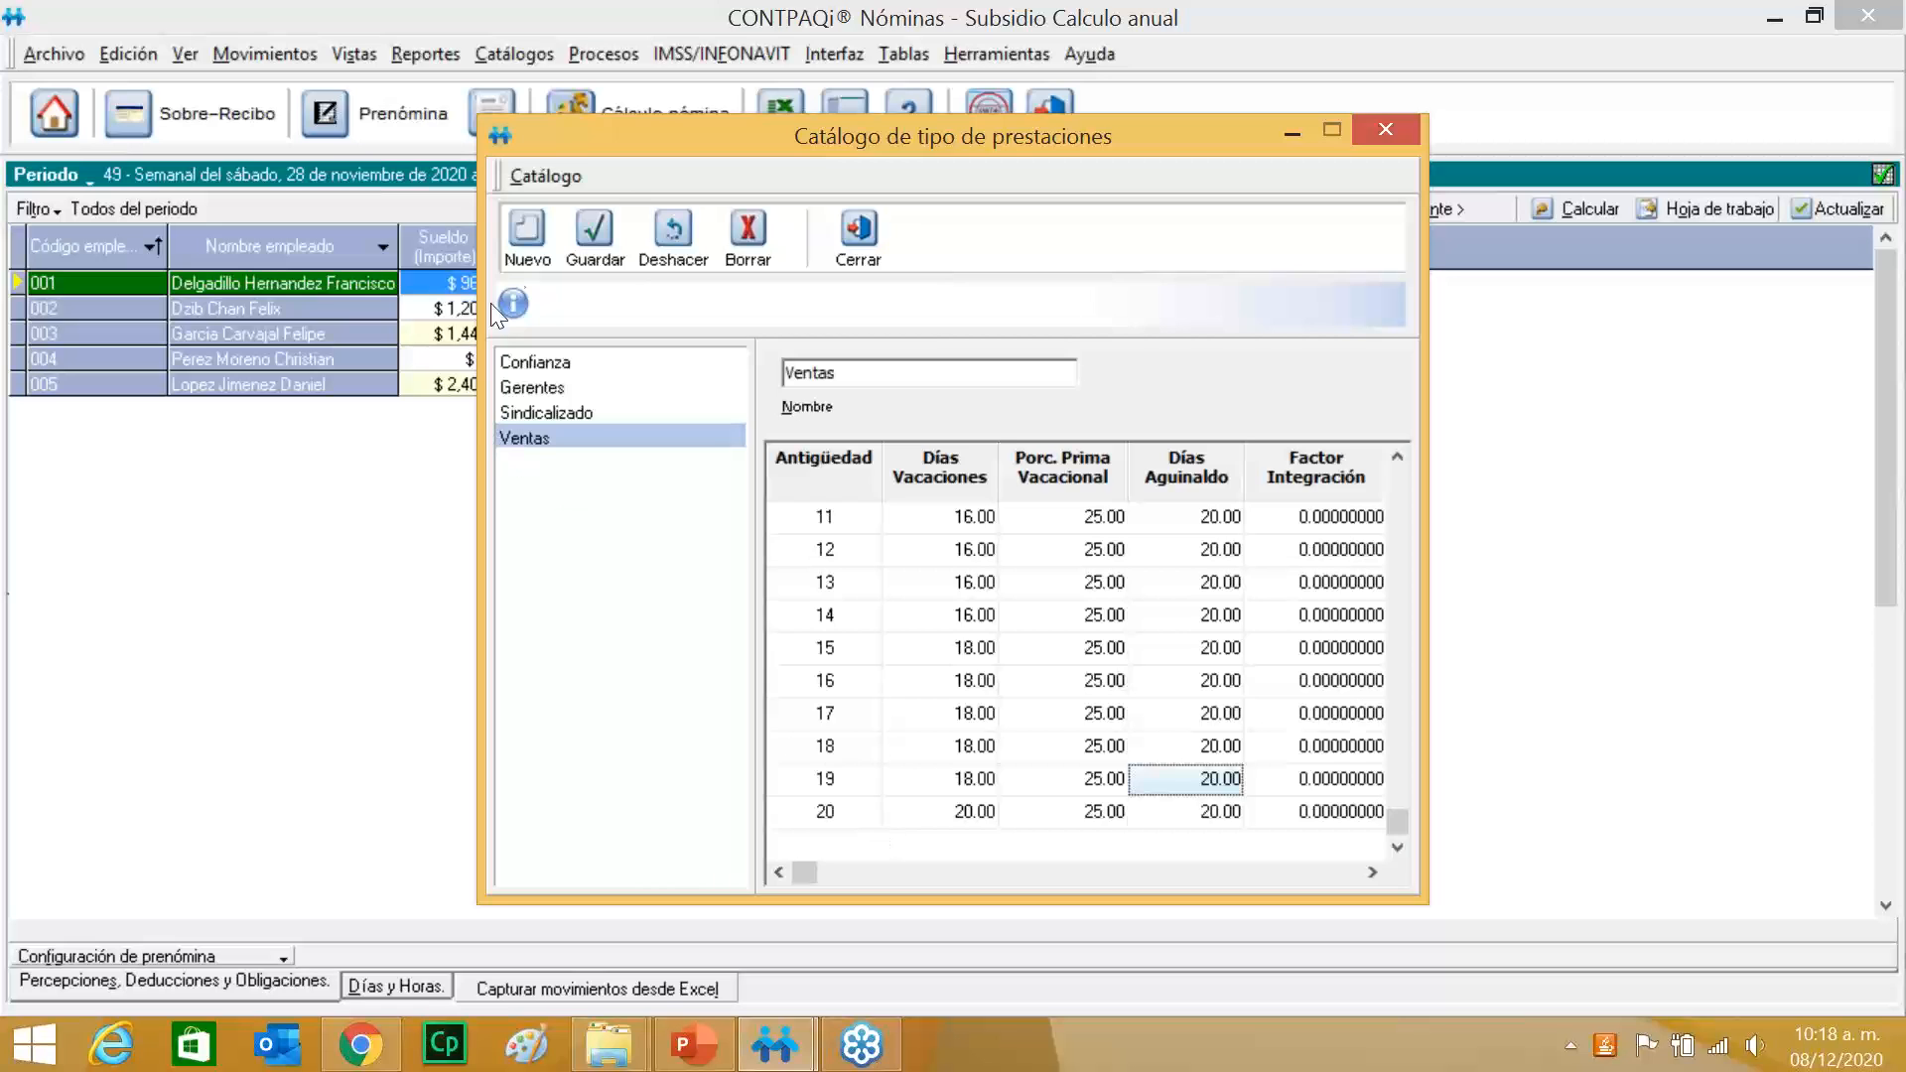
Save the changes to the Ventas benefits table and close the benefit types catalog.
left_click(604, 236)
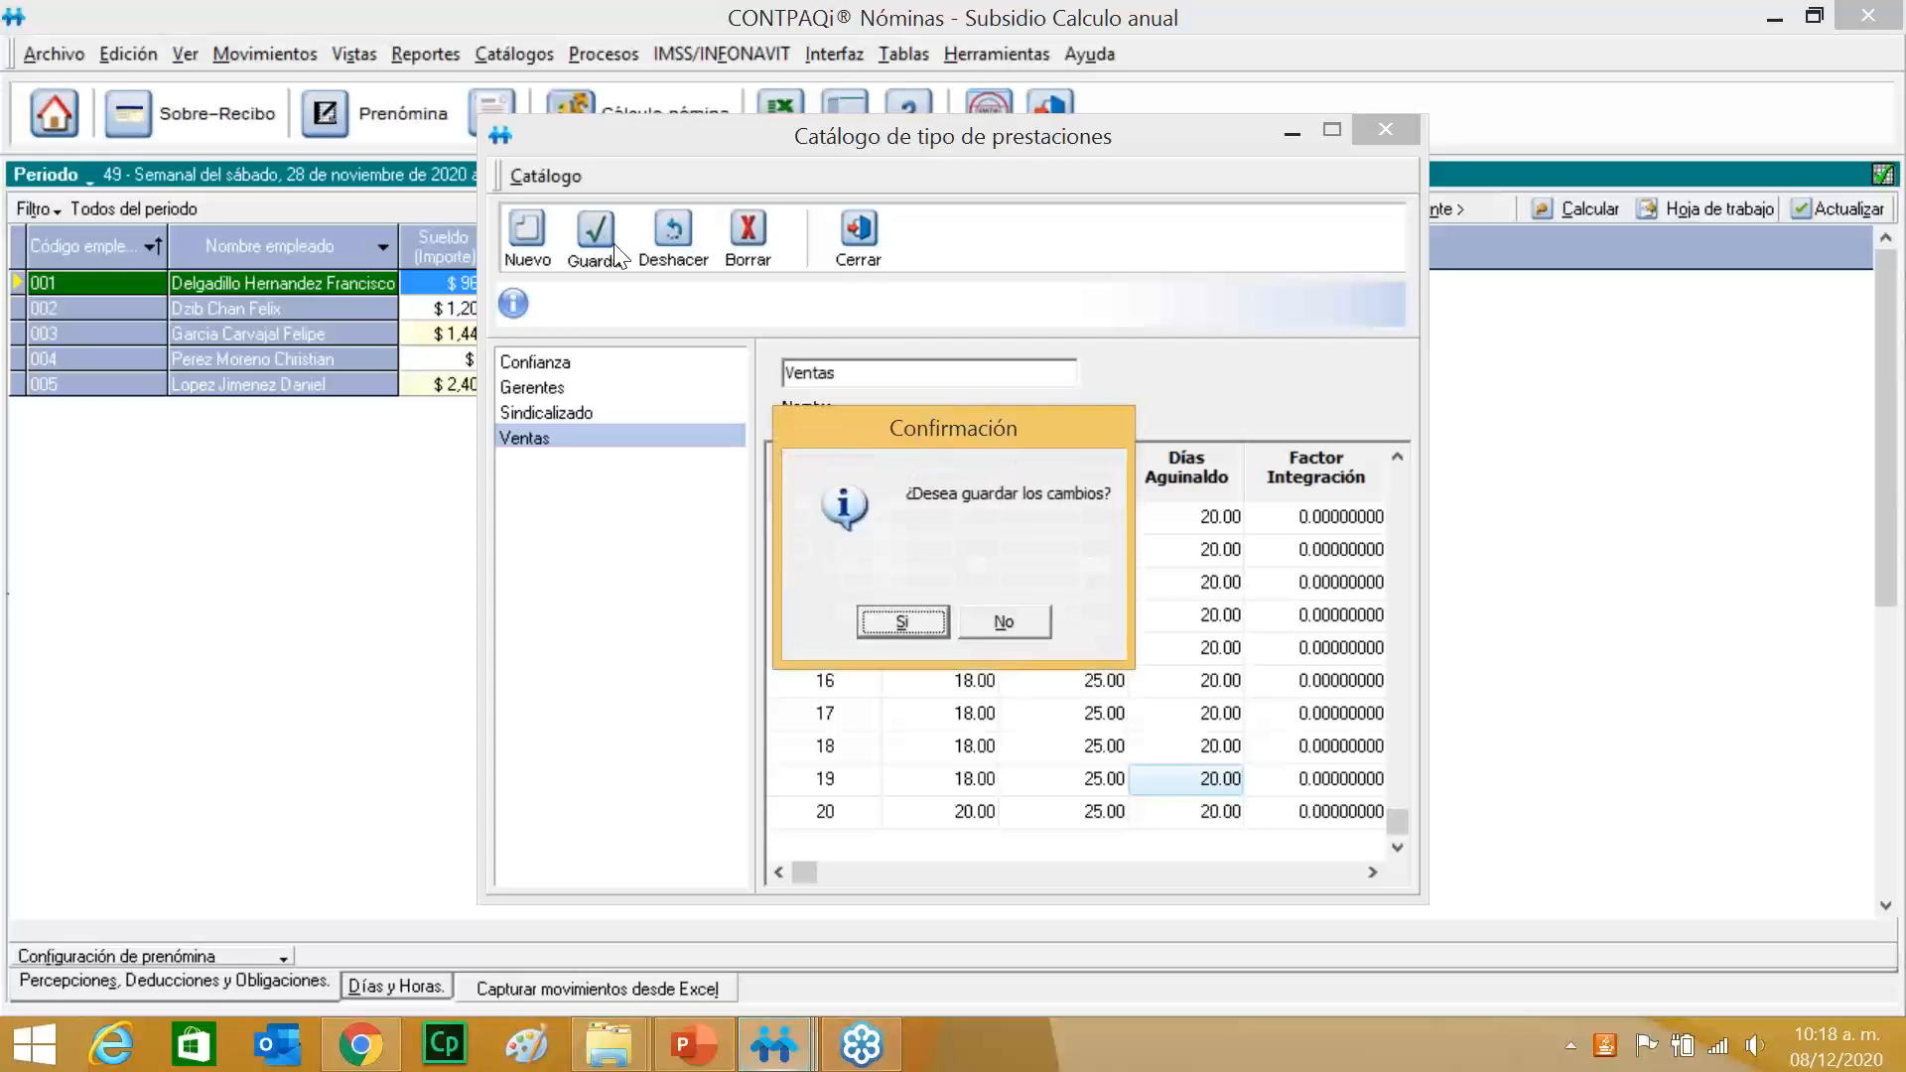
left_click(898, 622)
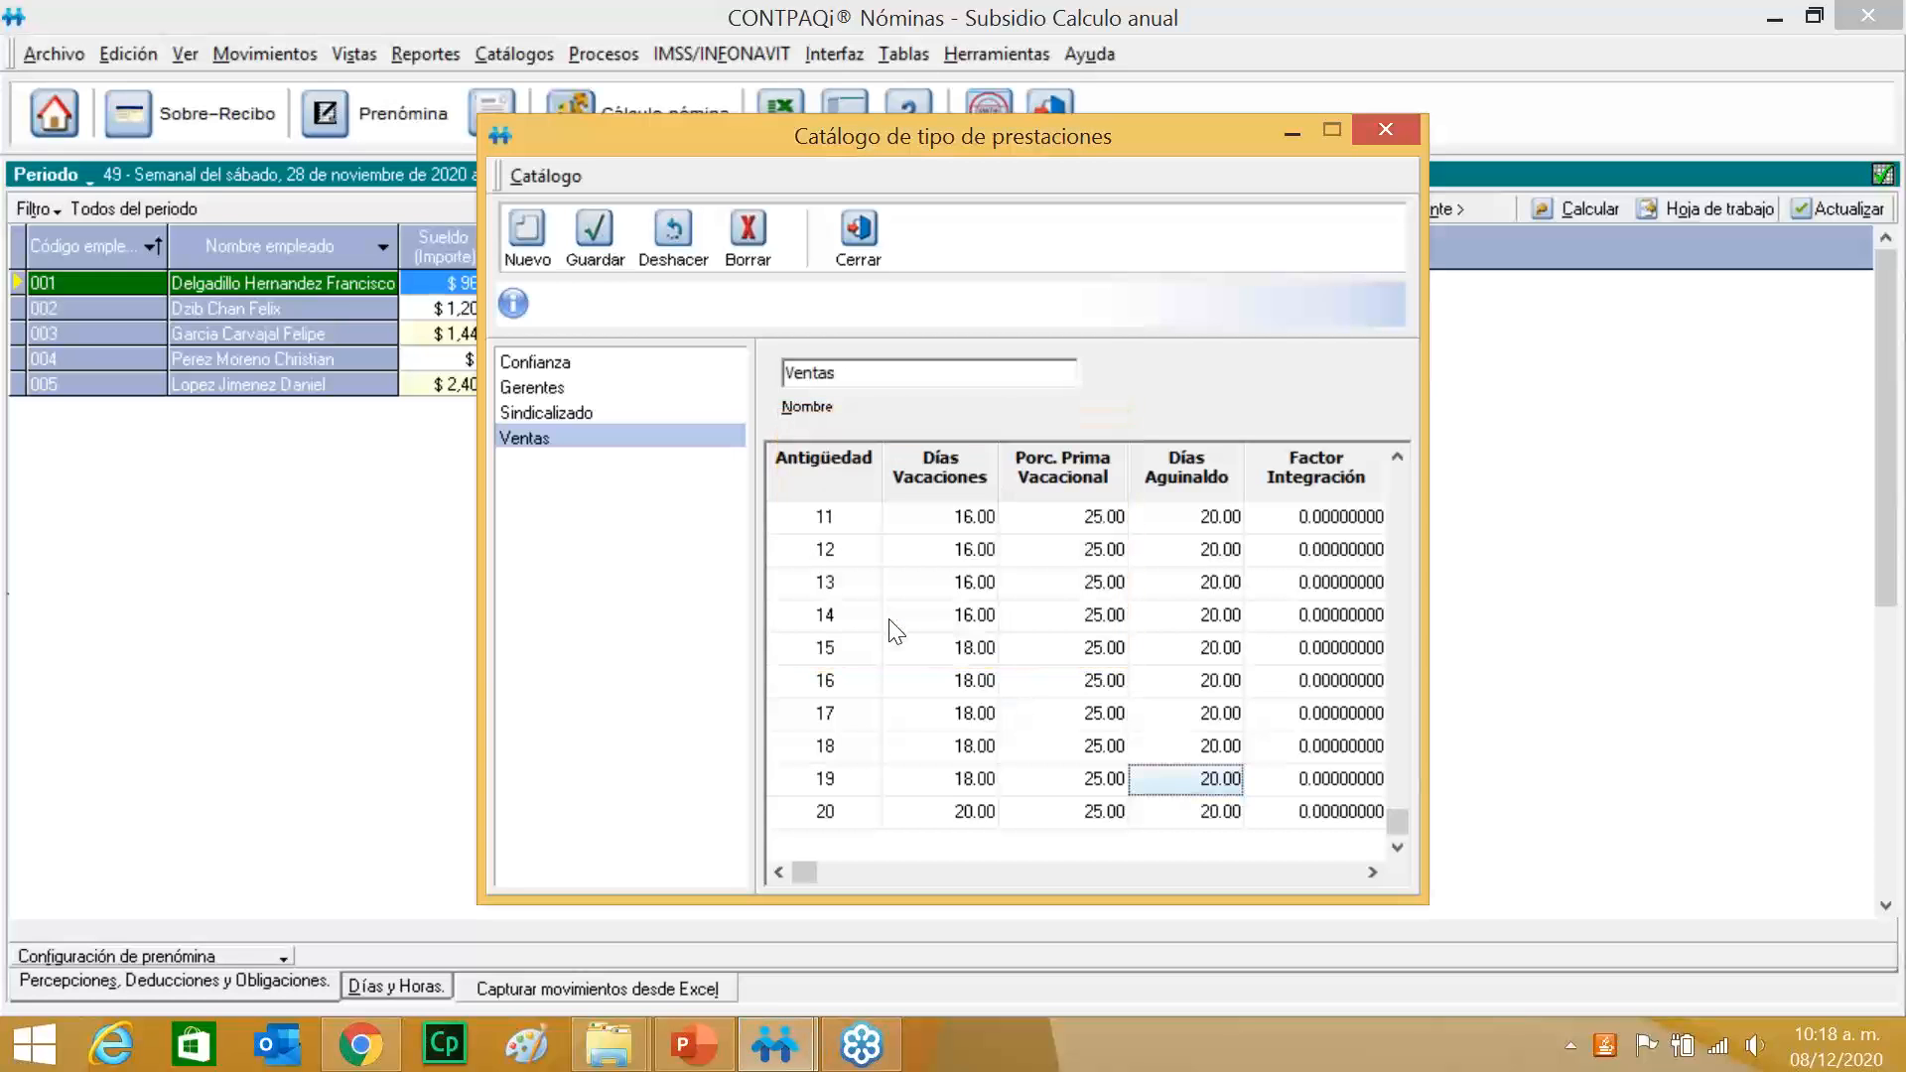
left_click(856, 252)
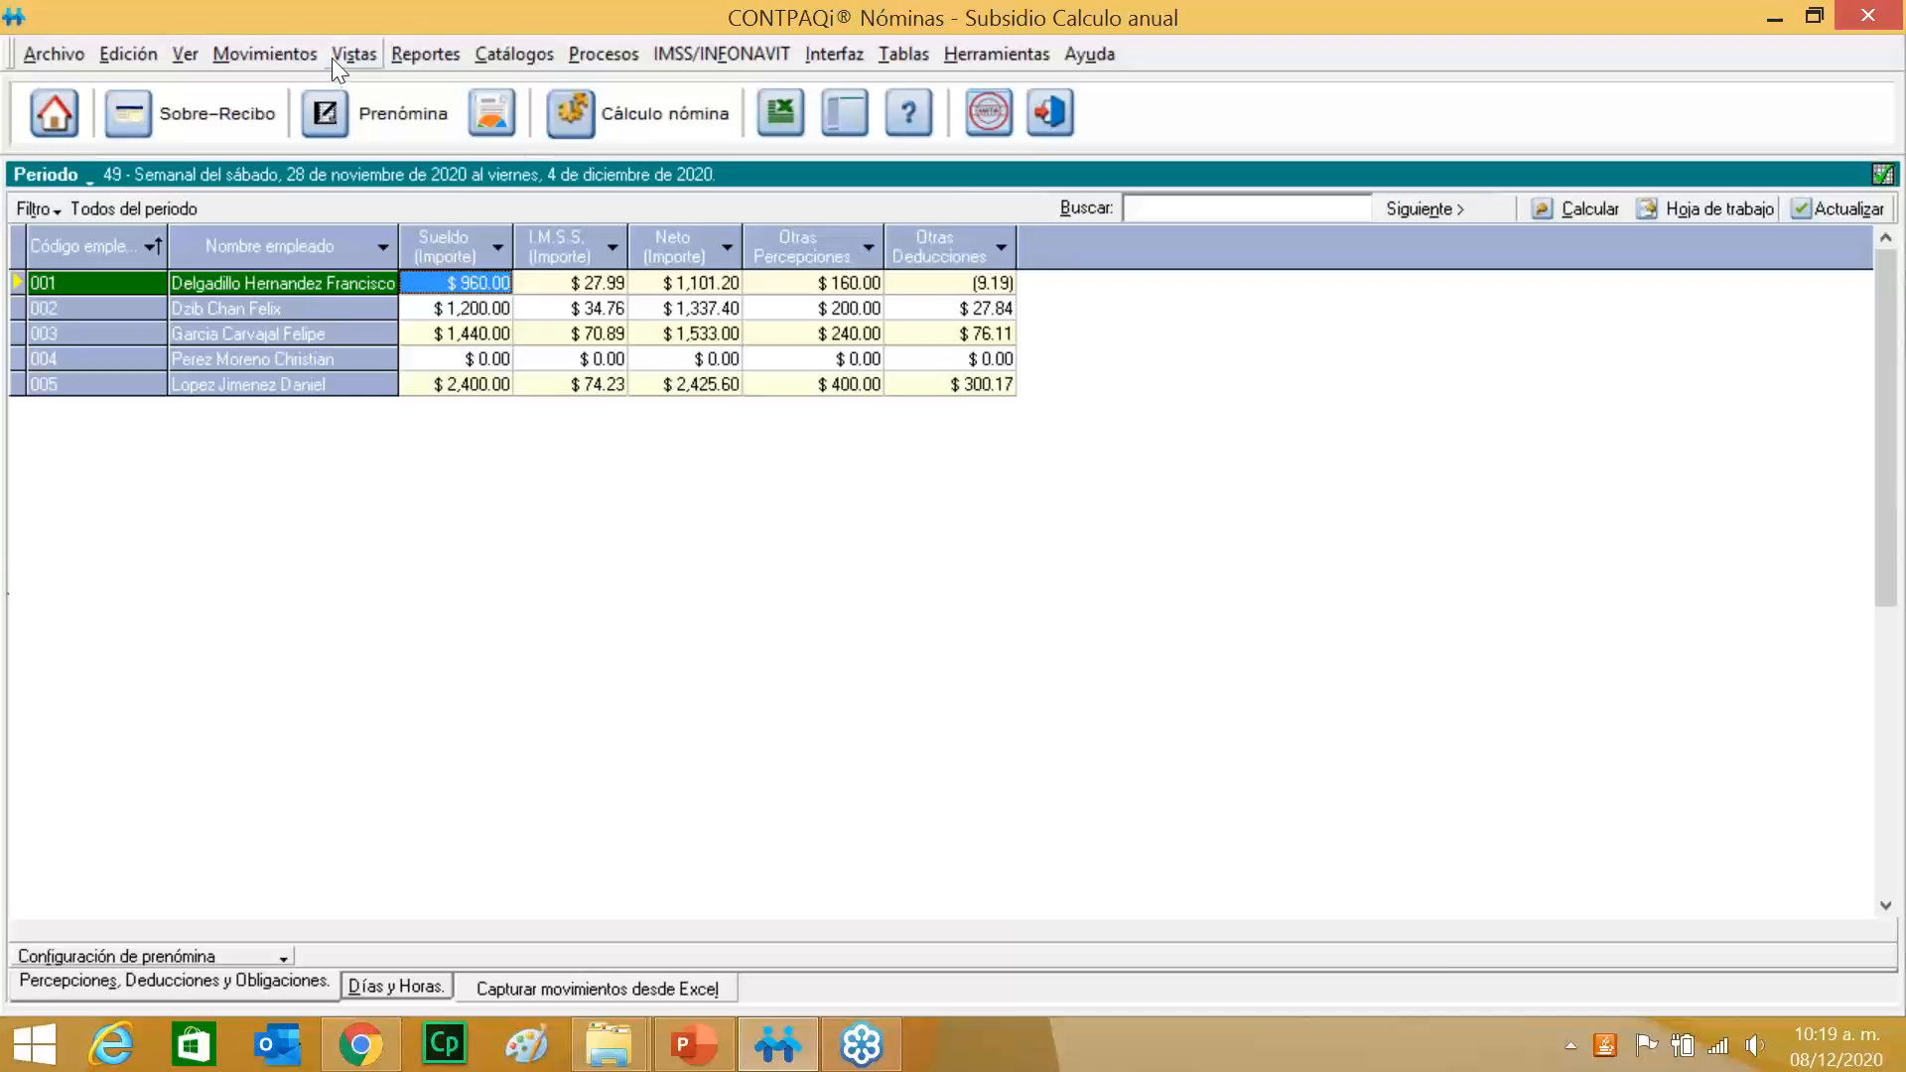
Open the employee catalog and review the Tipo de Prestación assigned to each employee from 001 to 005.
left_click(503, 53)
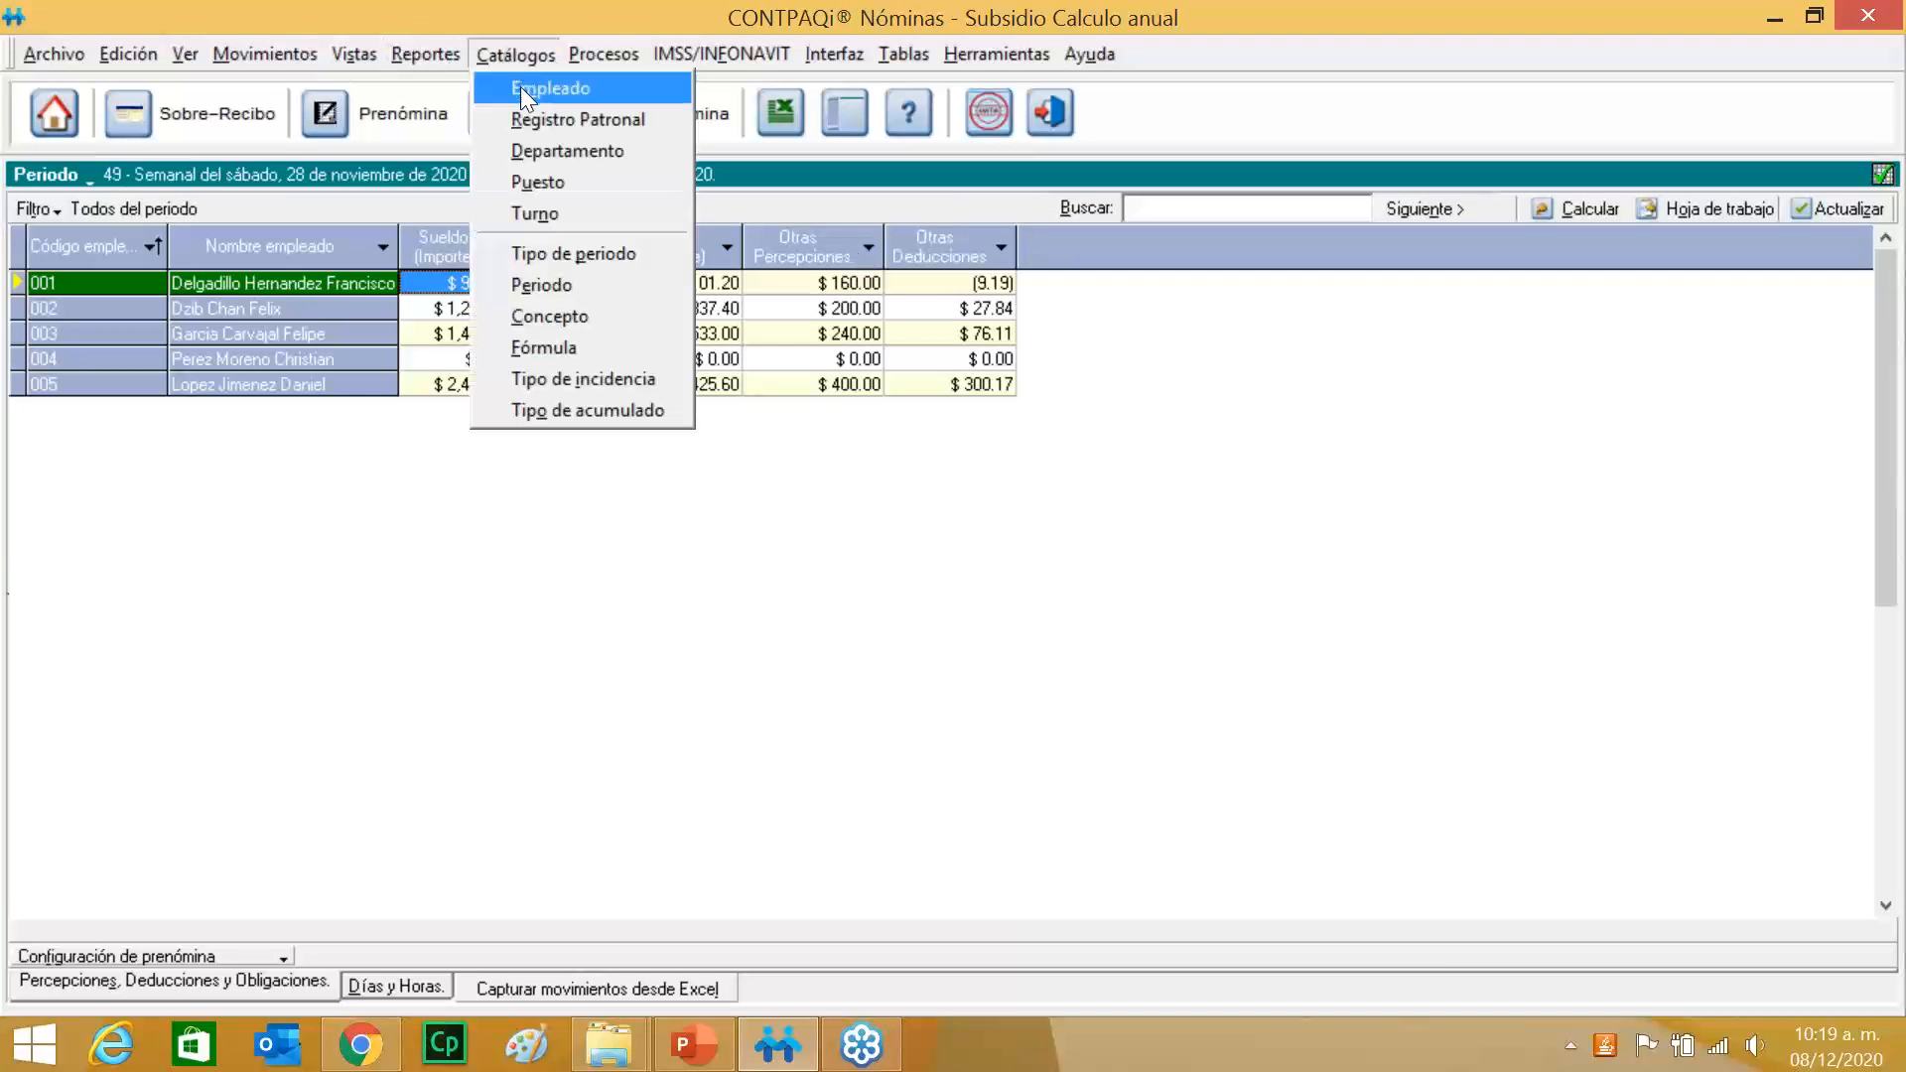
left_click(528, 87)
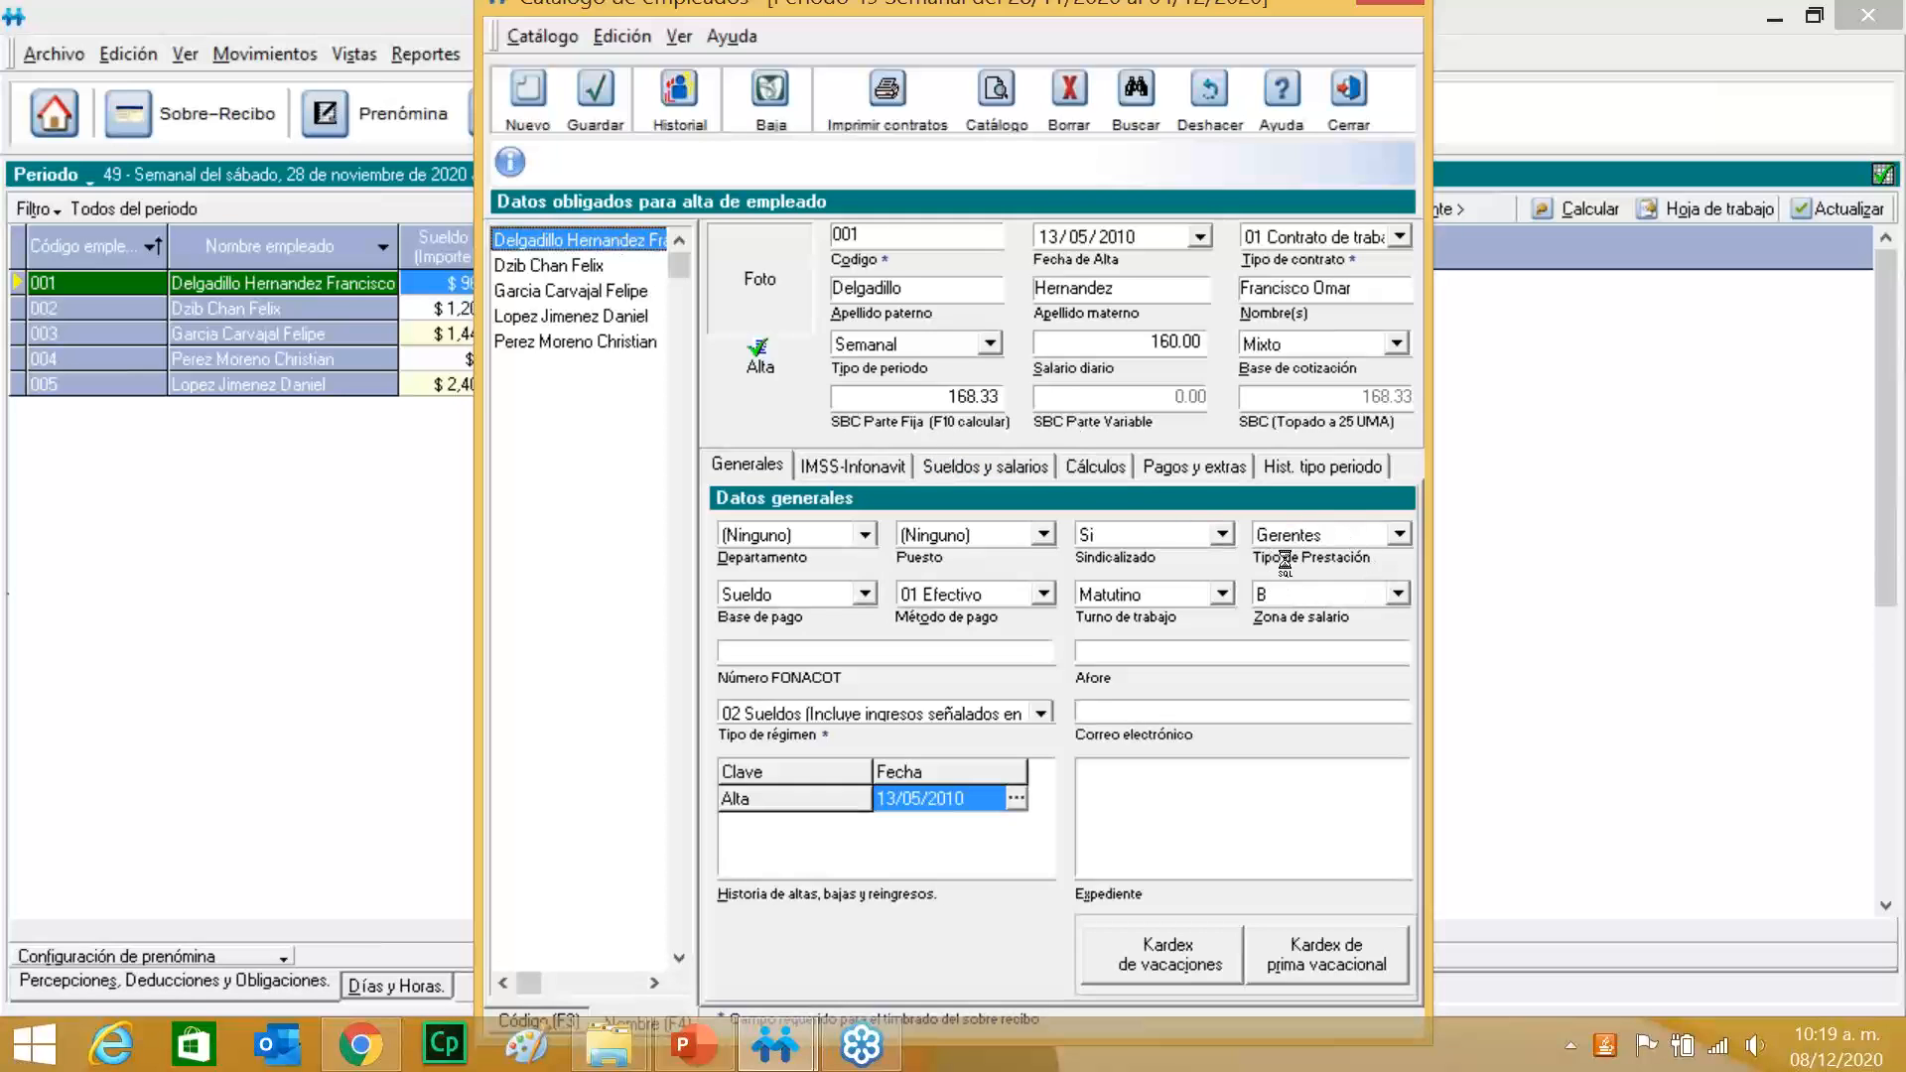
left_click(578, 266)
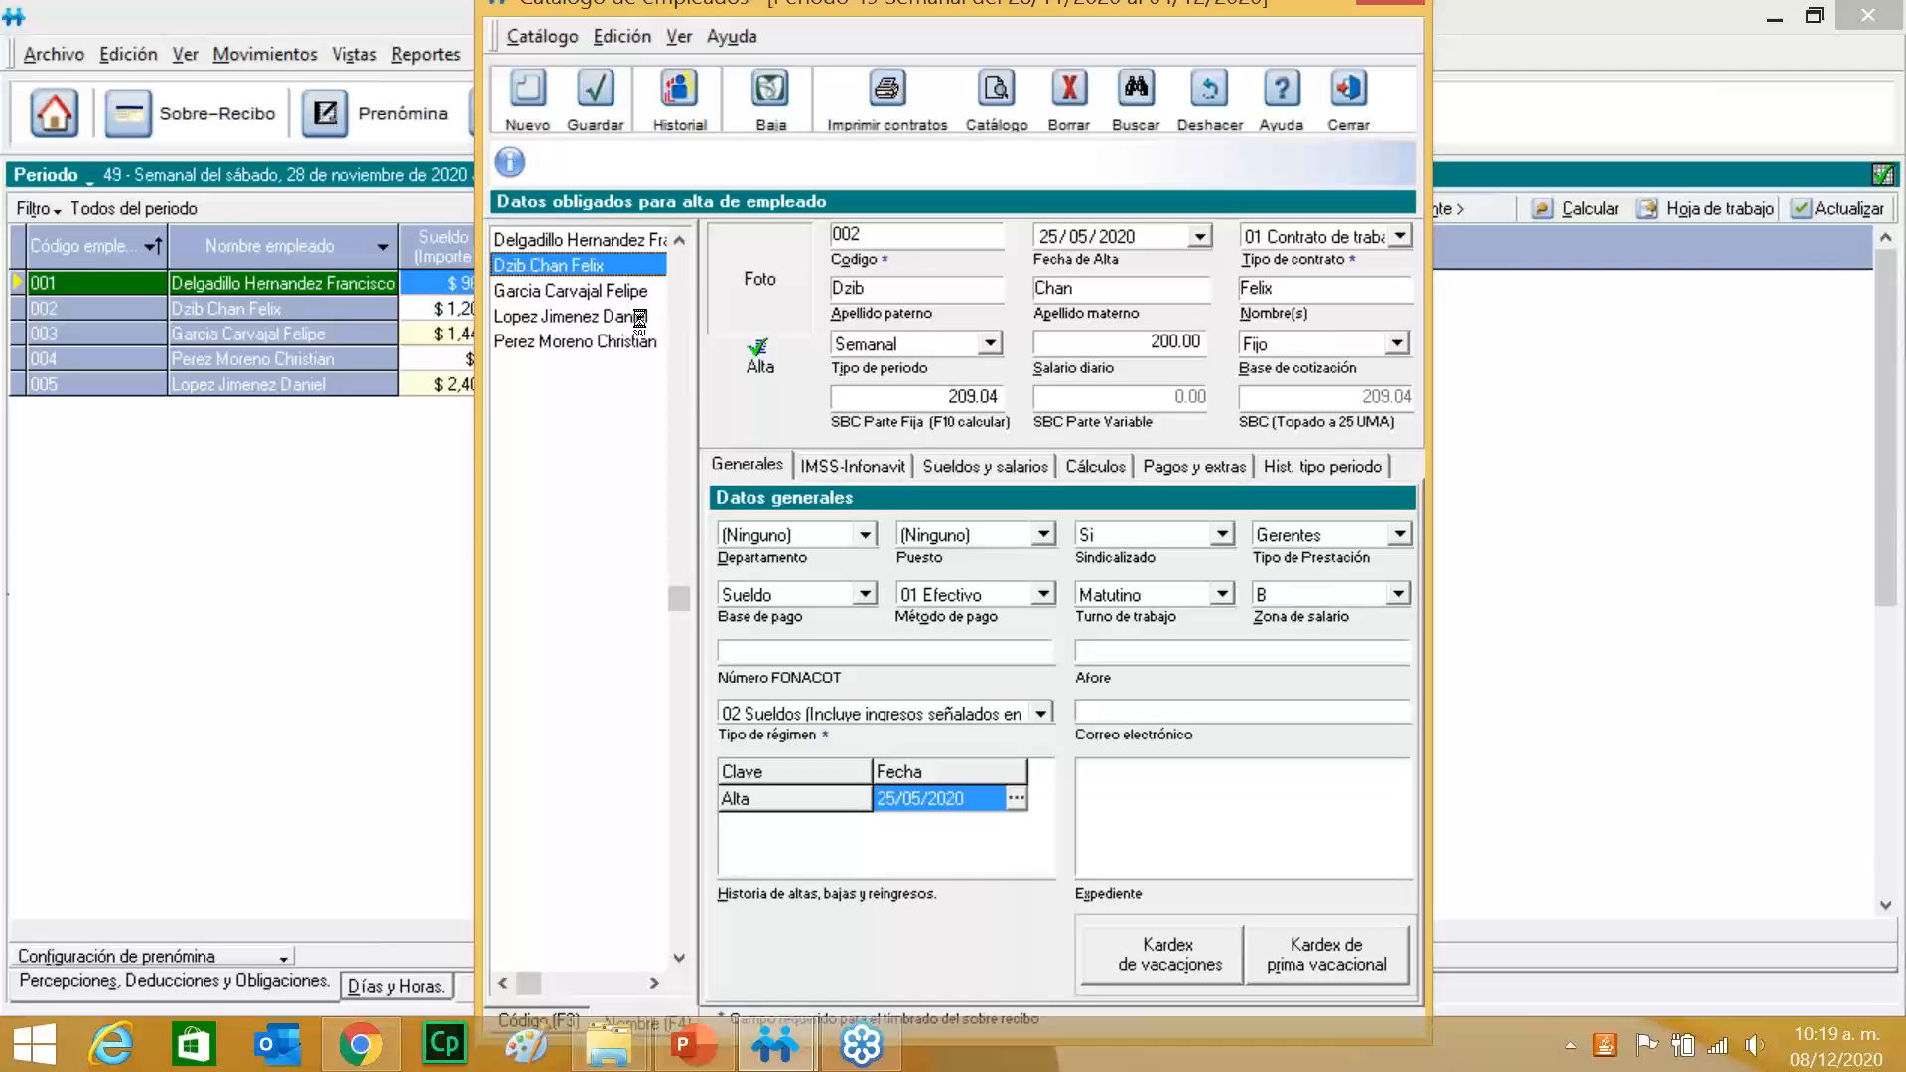
left_click(594, 290)
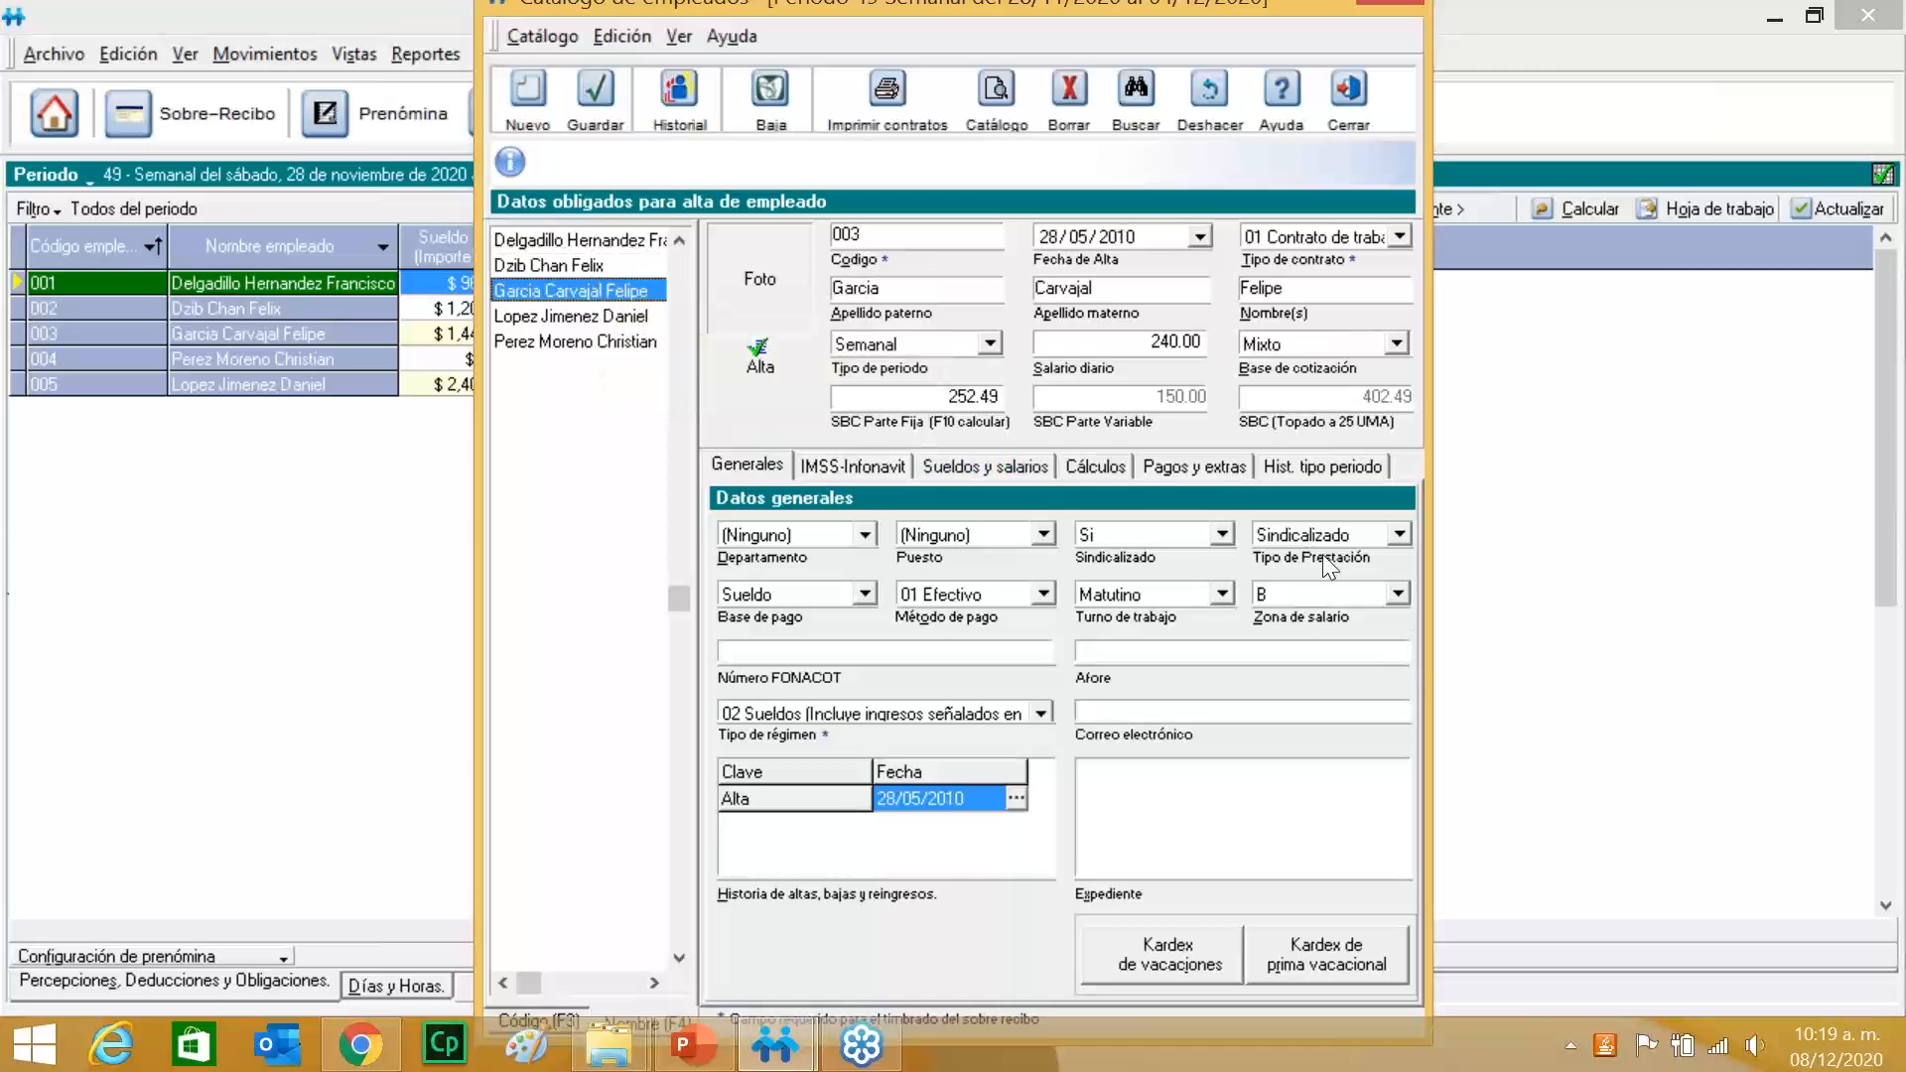
left_click(570, 315)
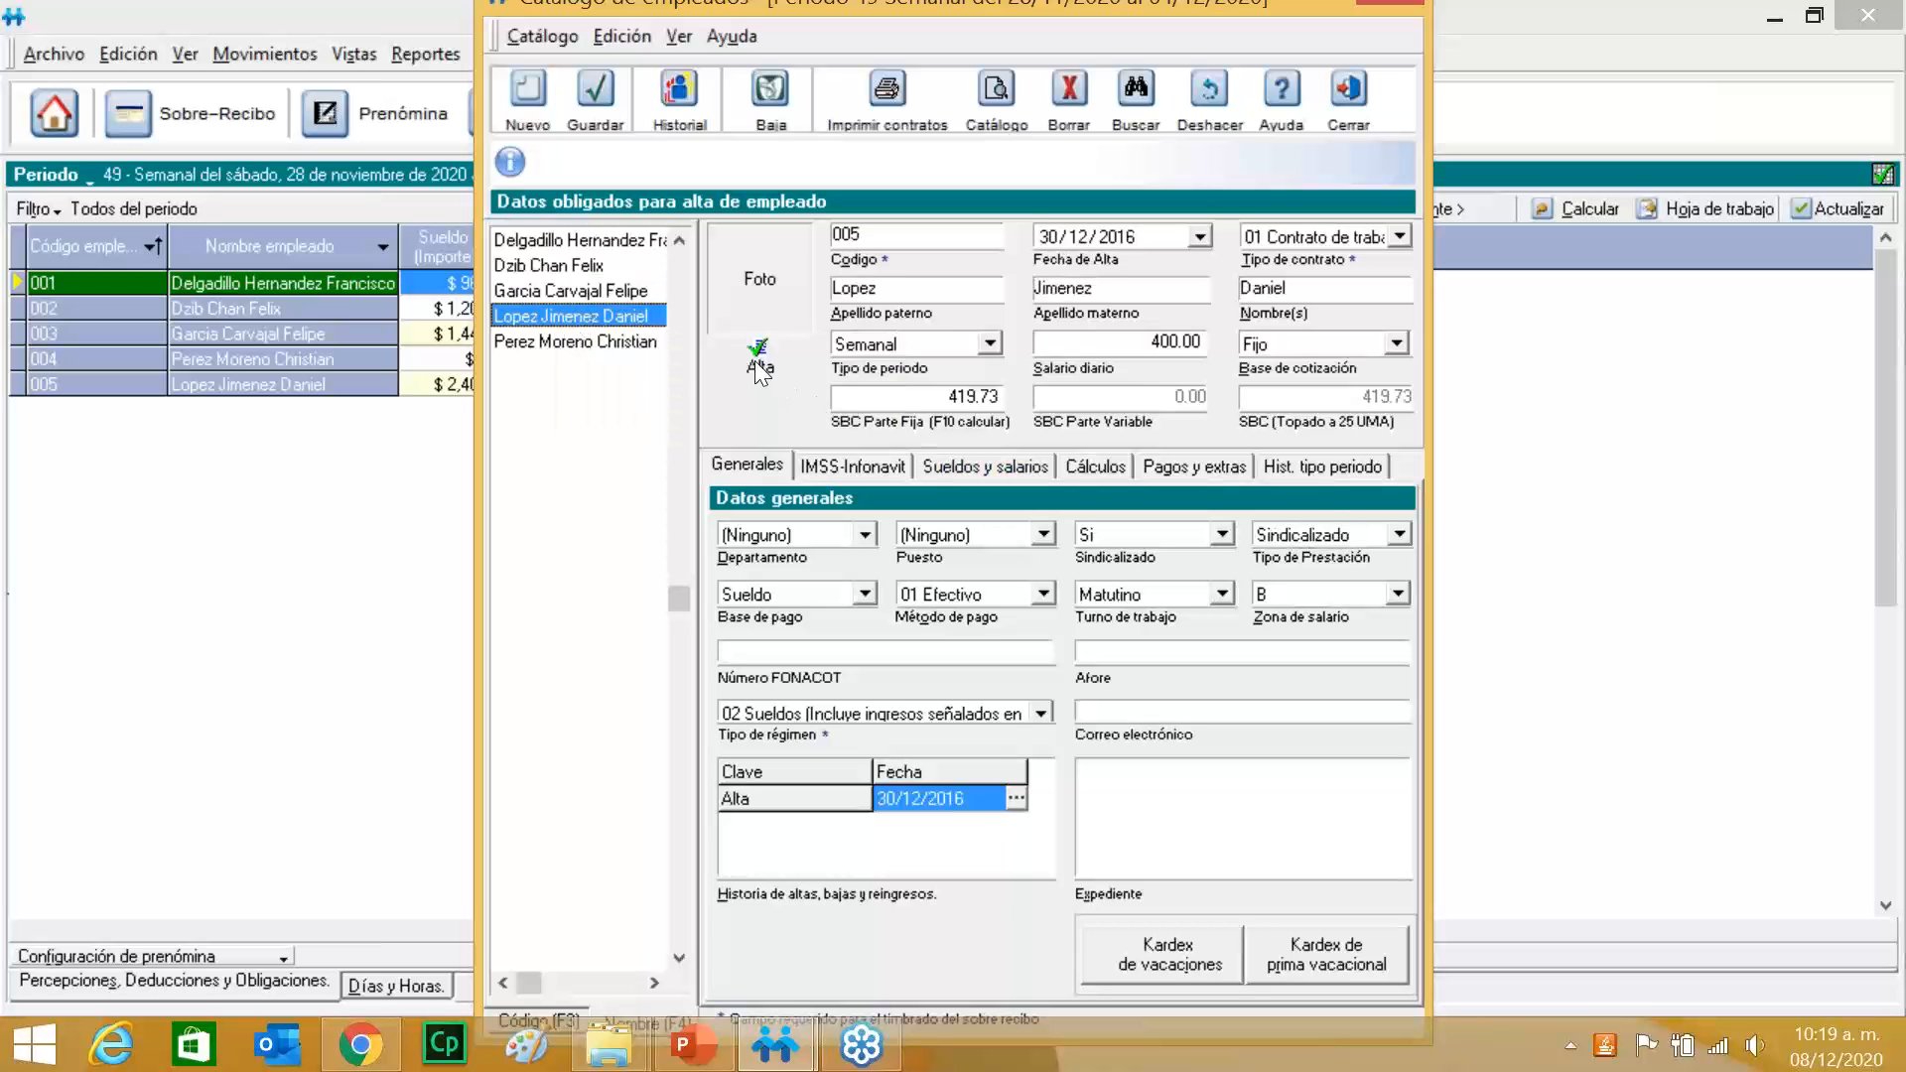
left_click(605, 341)
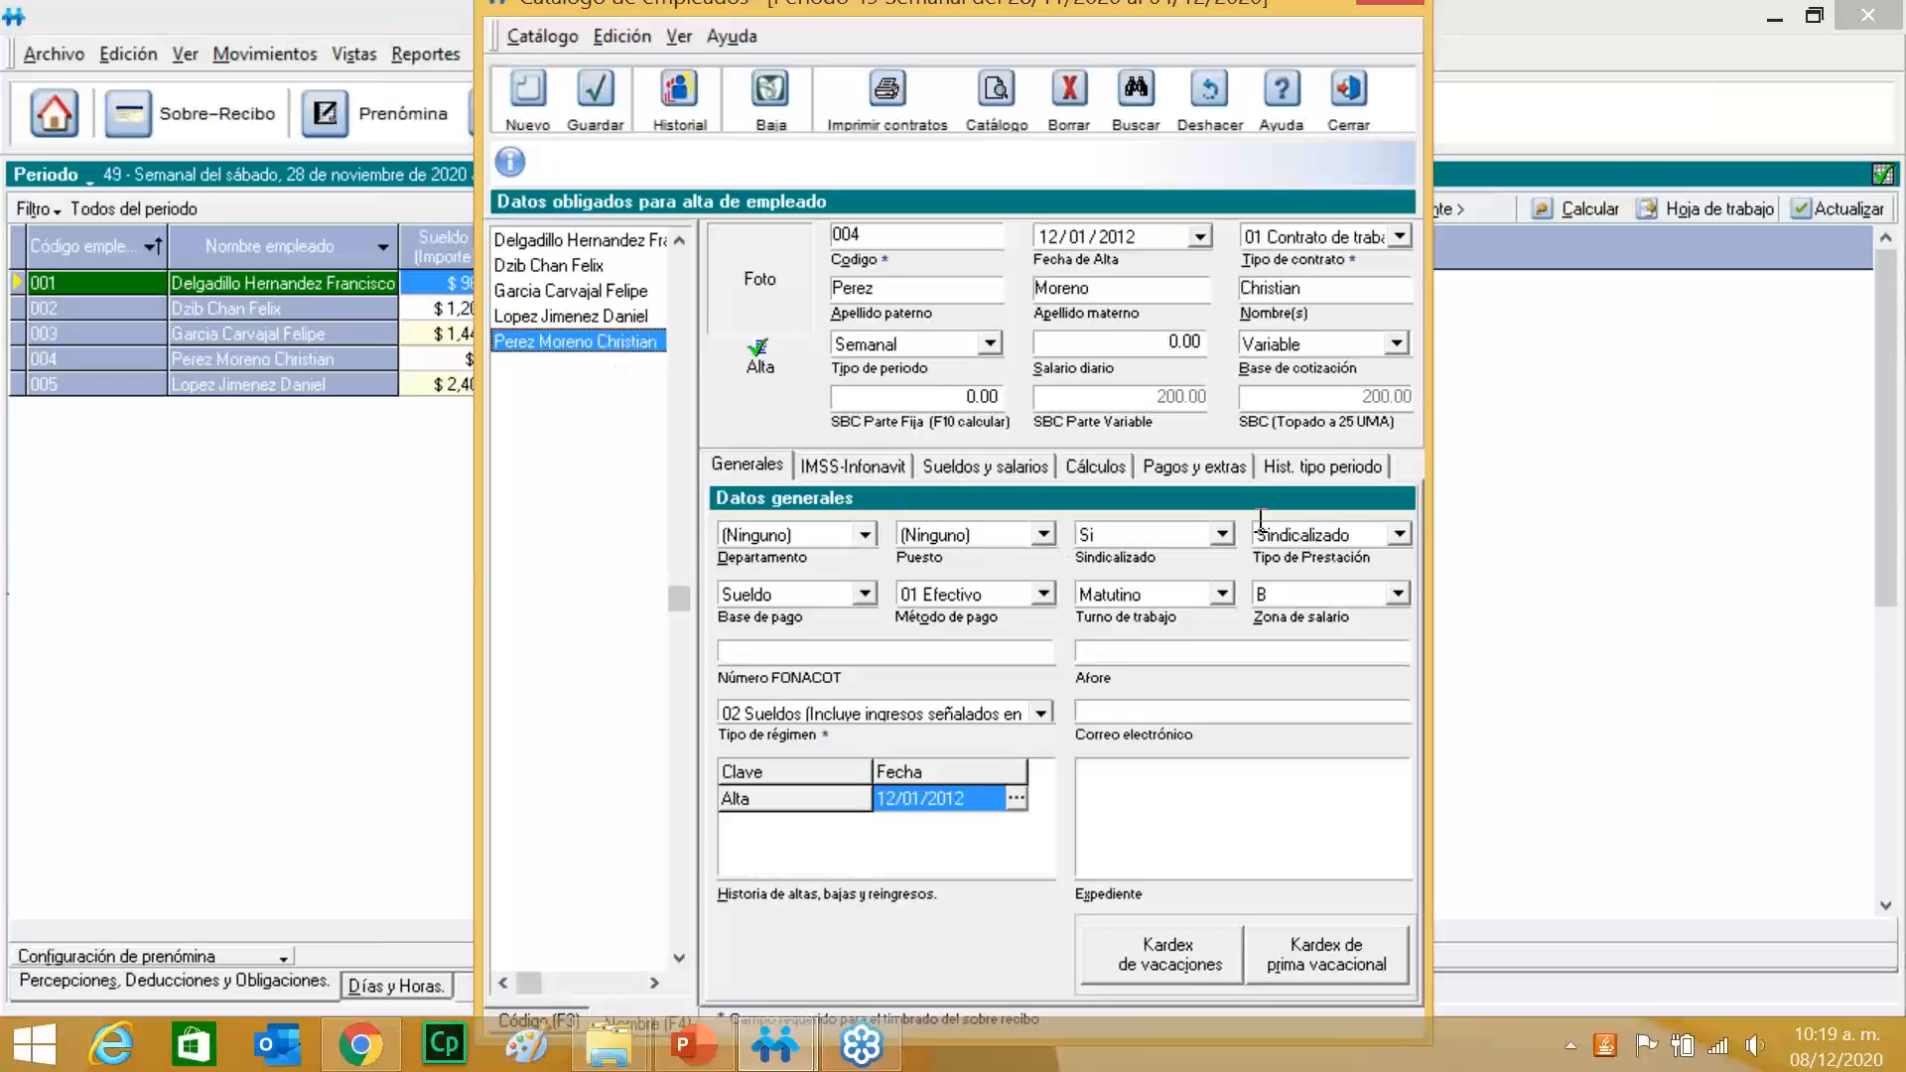
Change the Tipo de Prestación of employee 005 to Ventas and accept the notice about the fixed SBC.
left_click(538, 313)
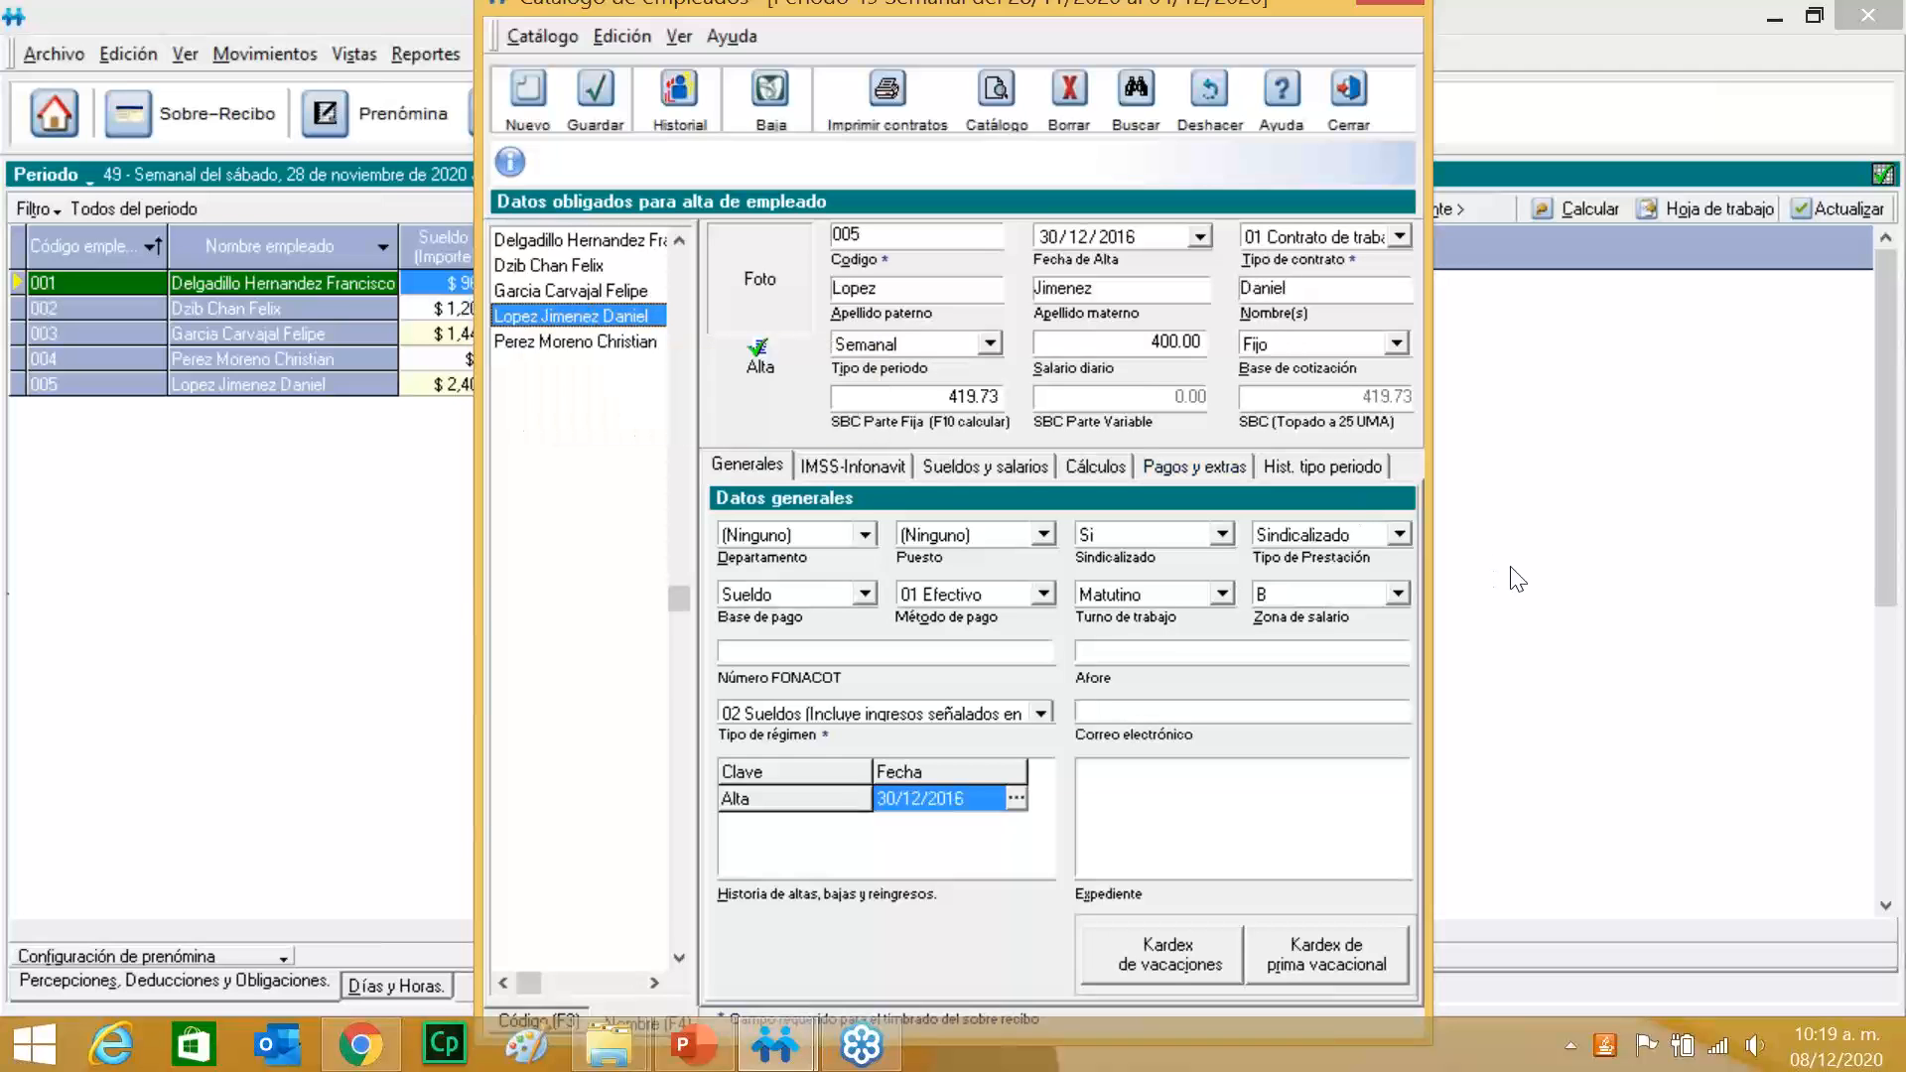
left_click(1400, 534)
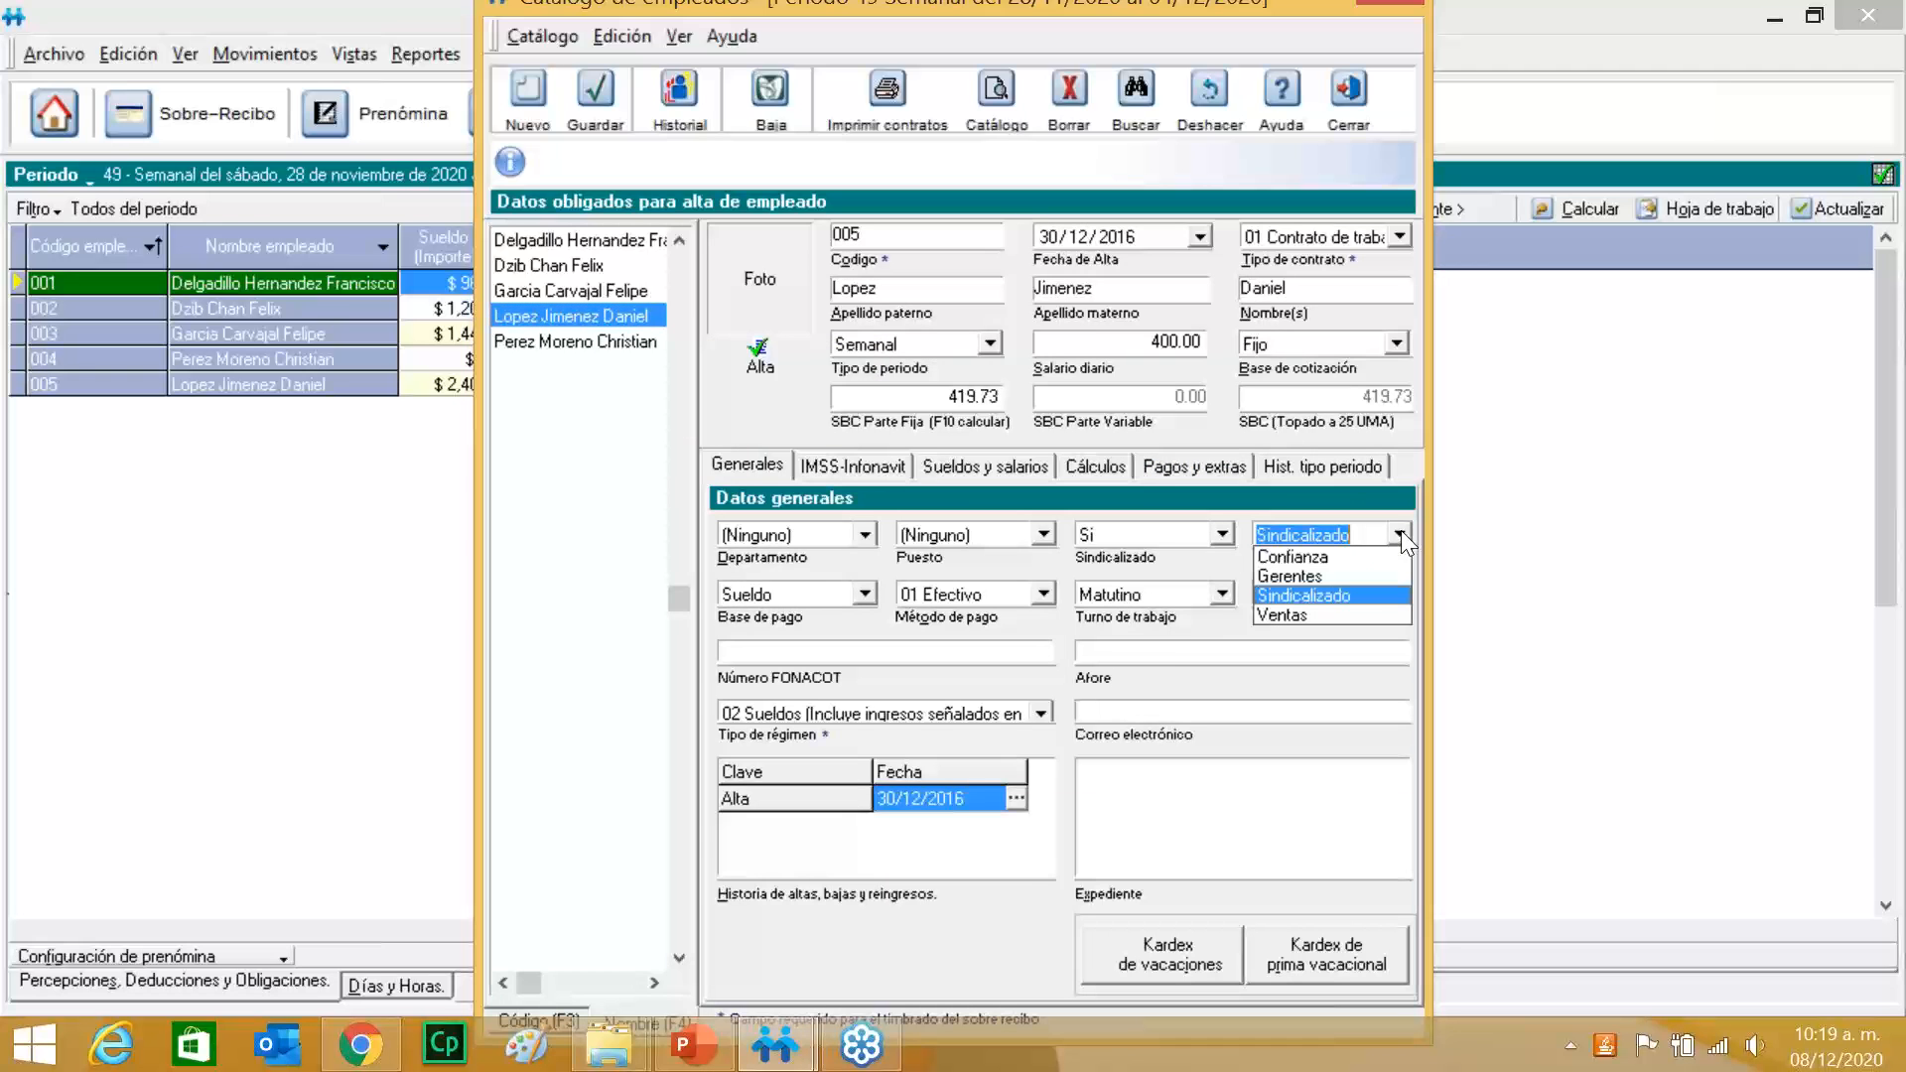
left_click(1354, 617)
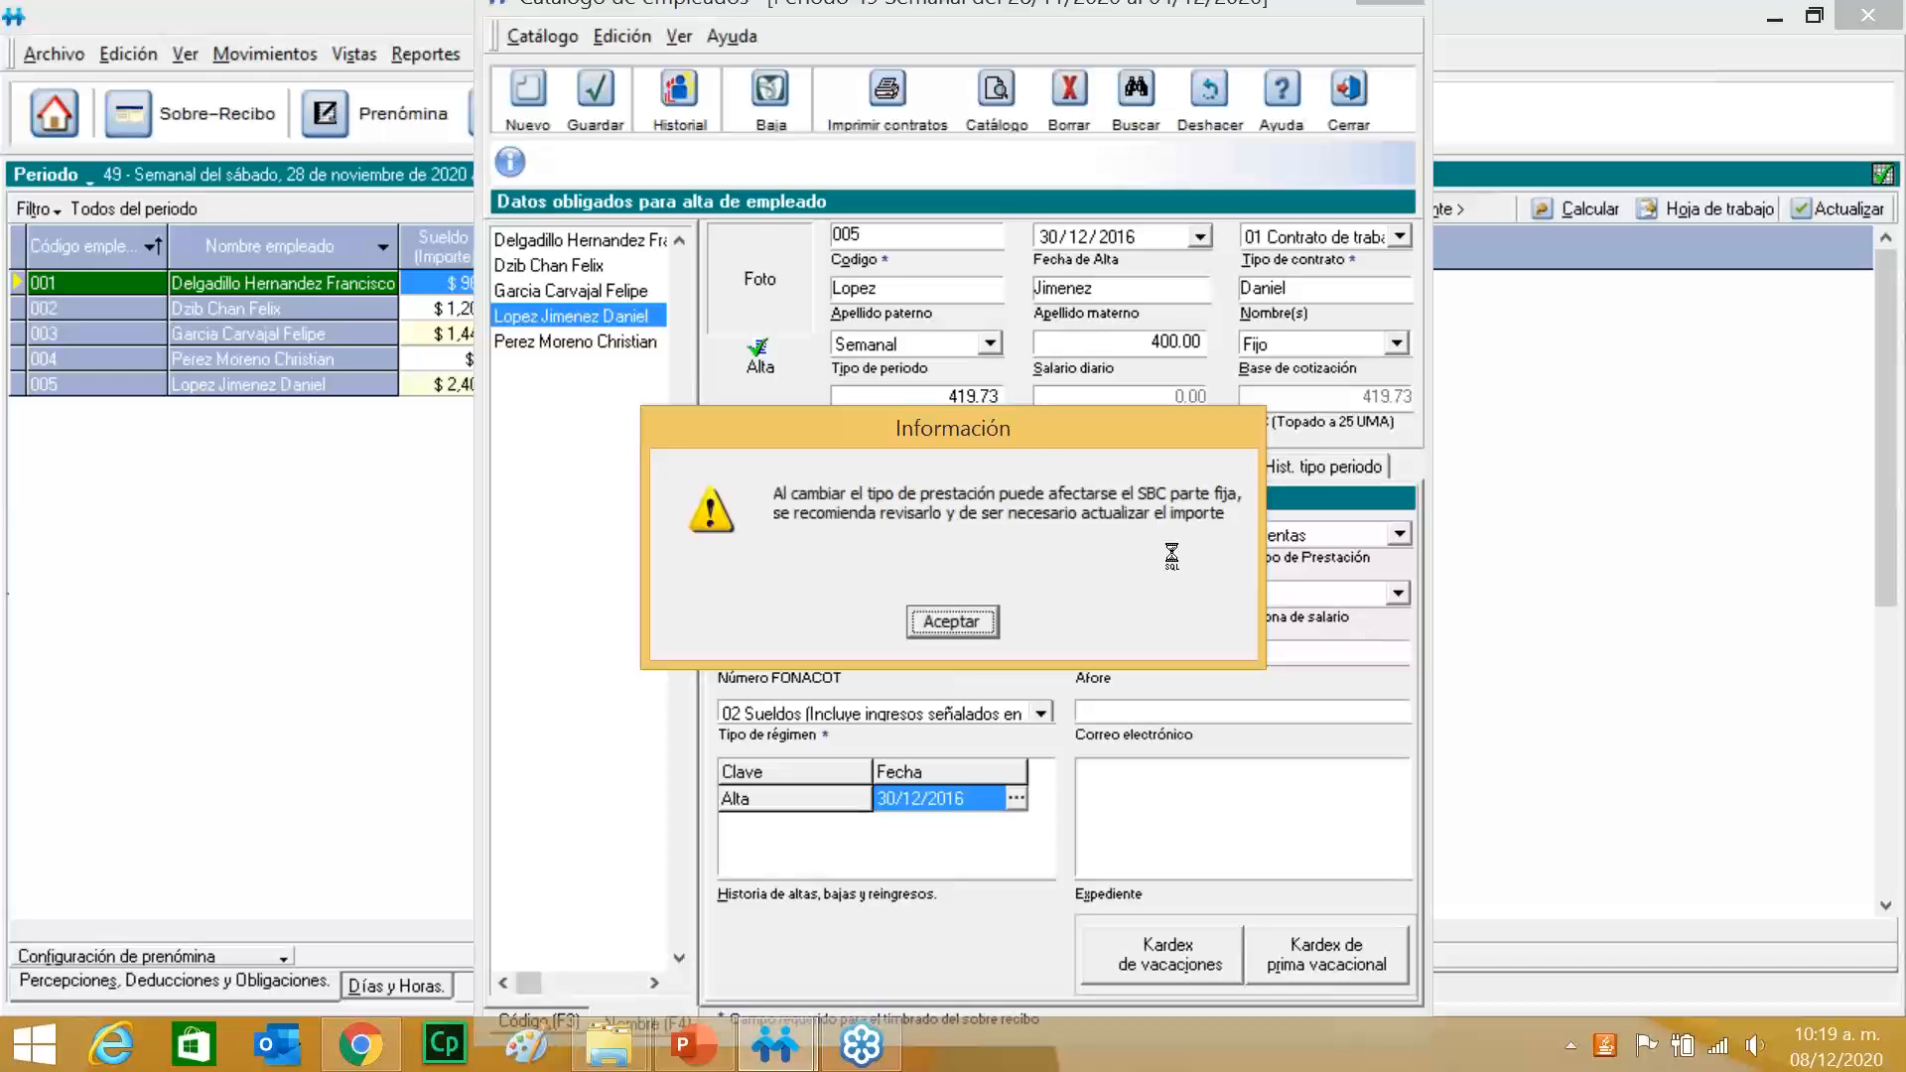
left_click_drag(1015, 438, 1152, 497)
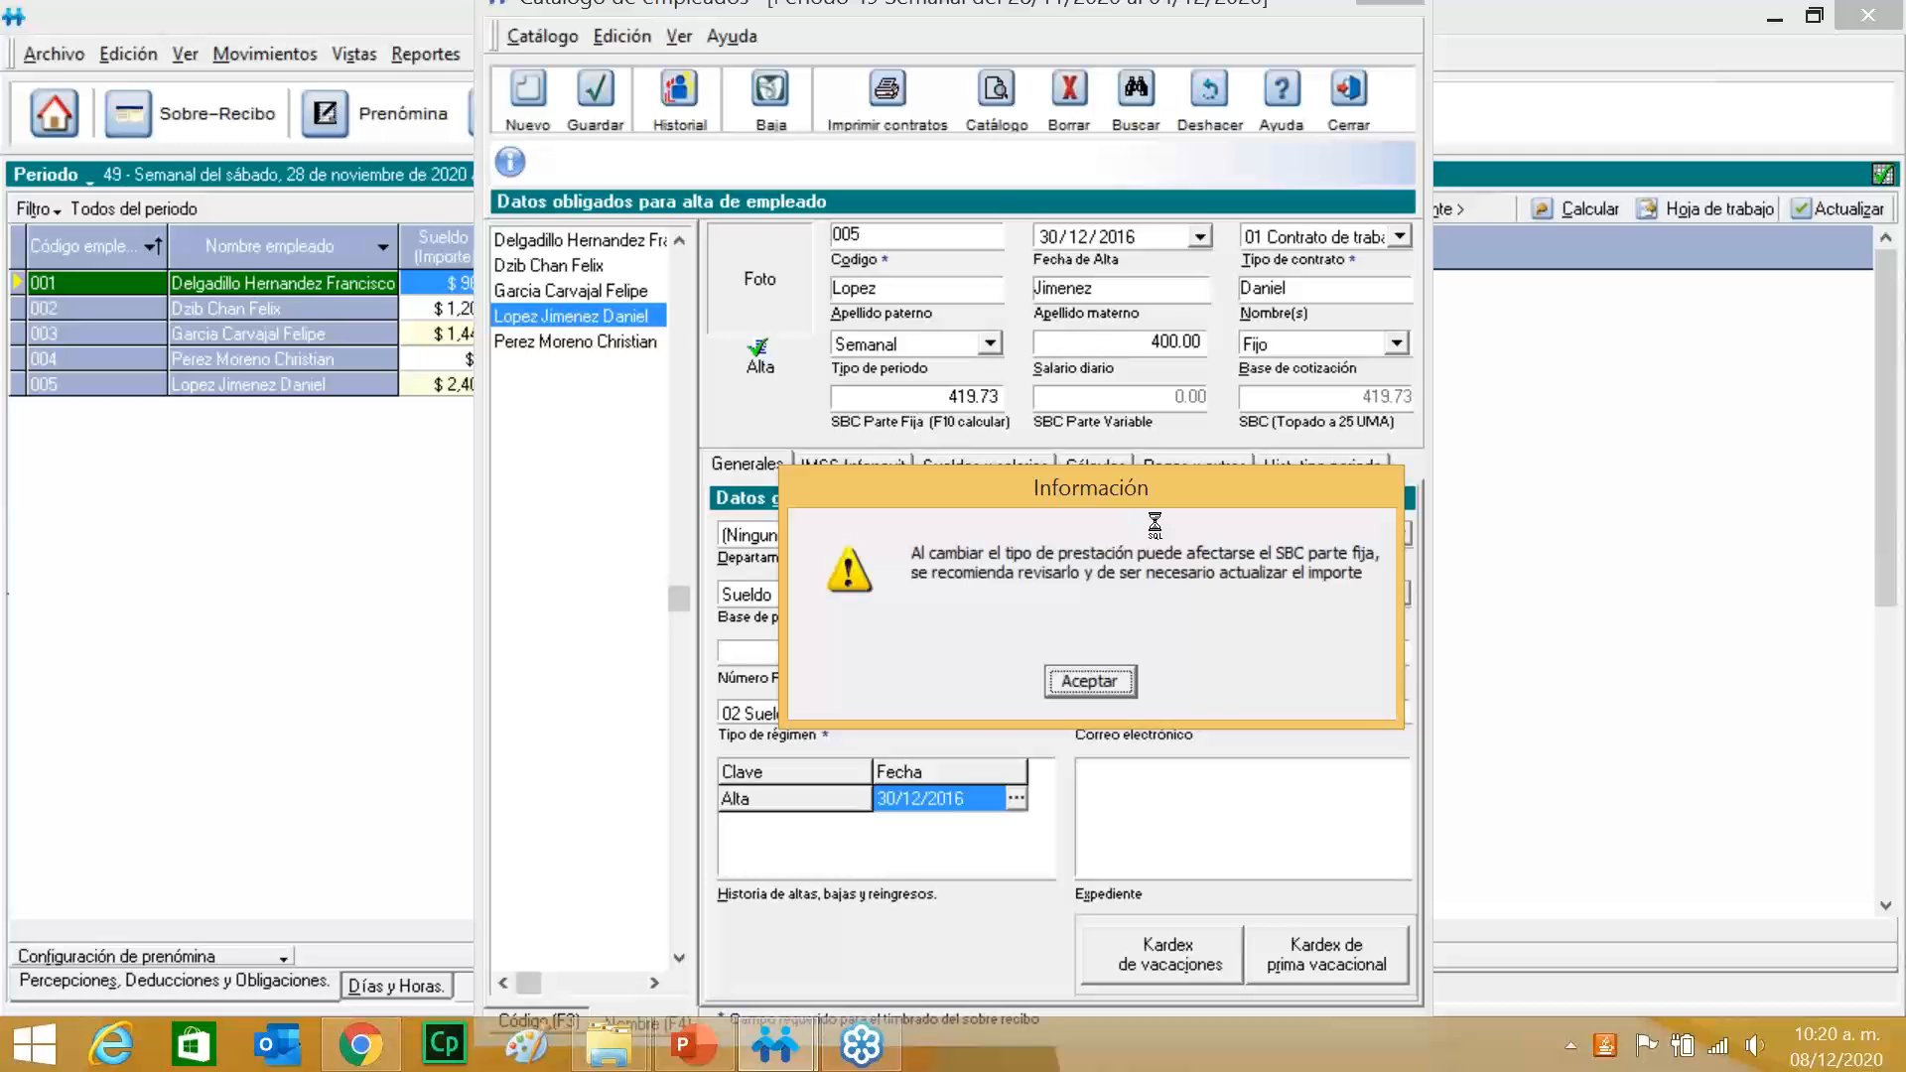
left_click(1074, 681)
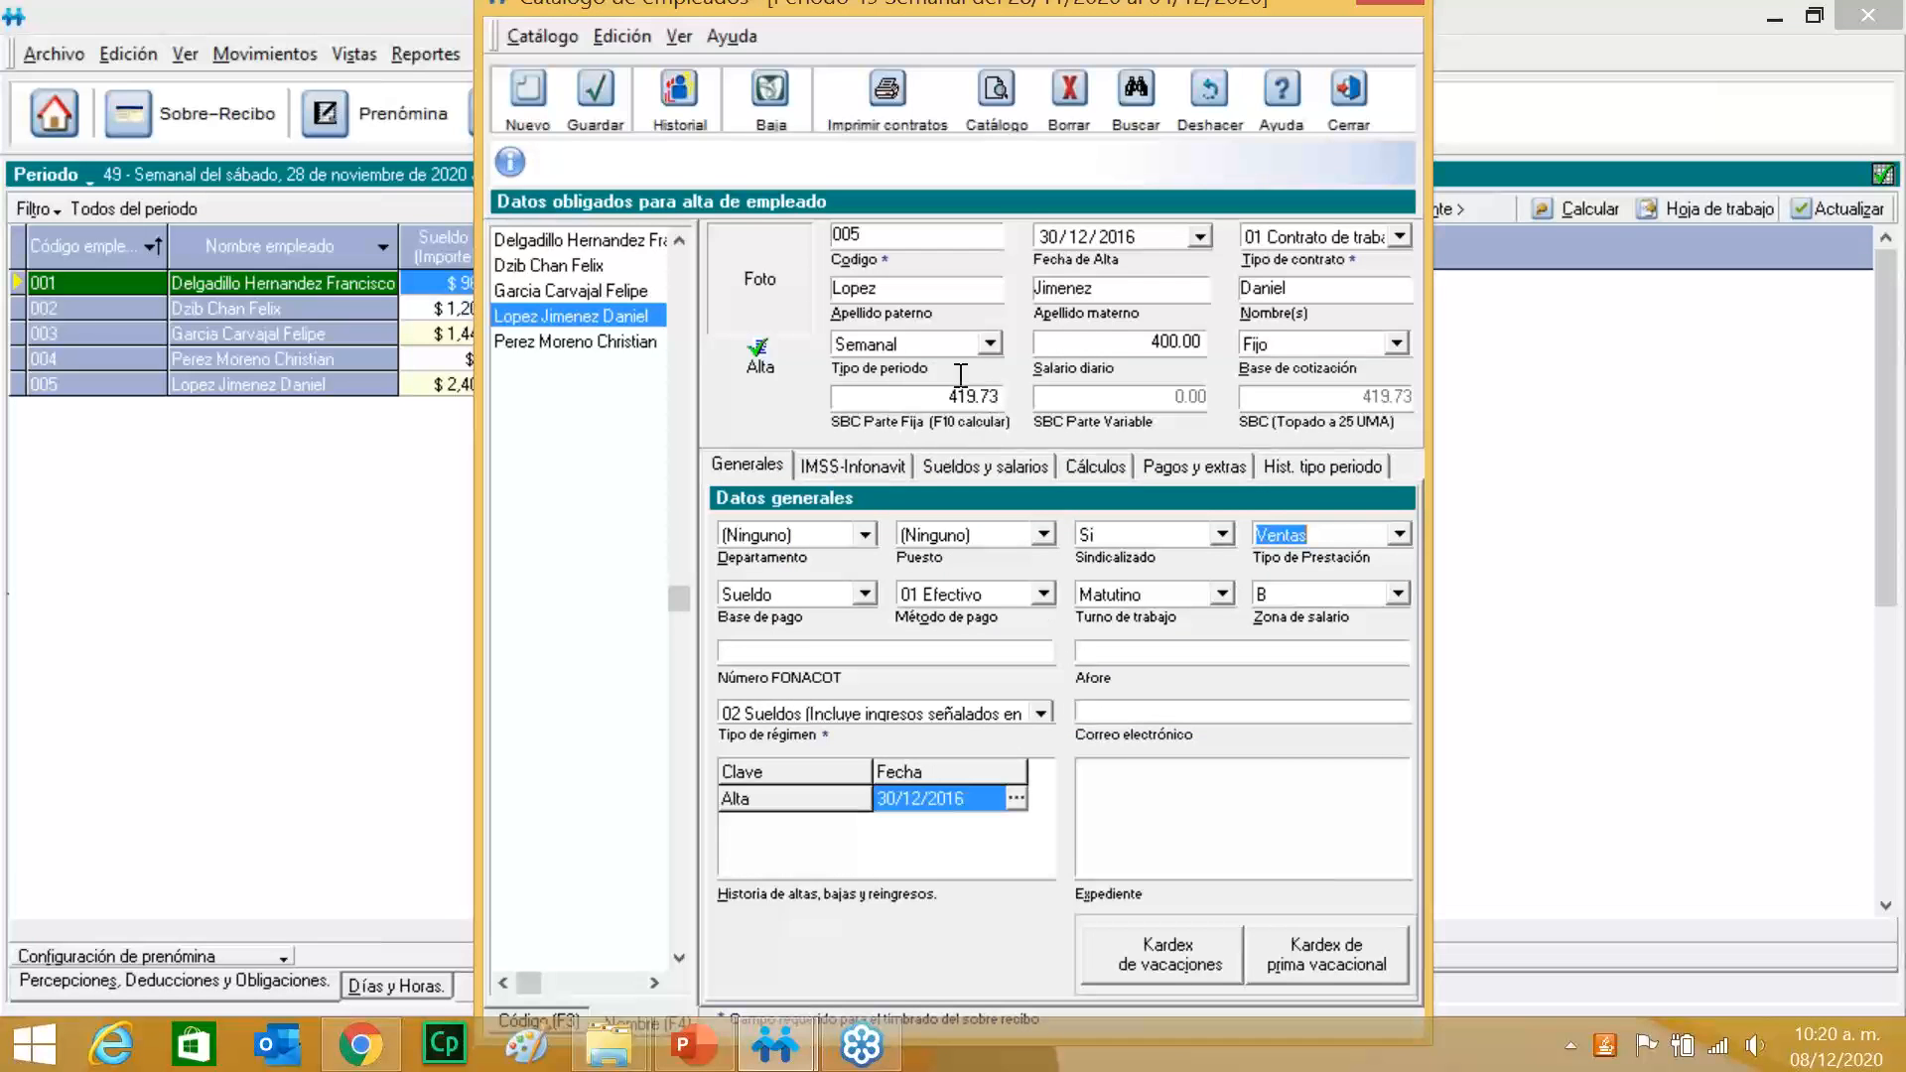
Recalculate employee 005's SBC Parte Fija and save the record, continuing despite the stamping inconsistencies and the salary-change confirmation.
left_click(960, 410)
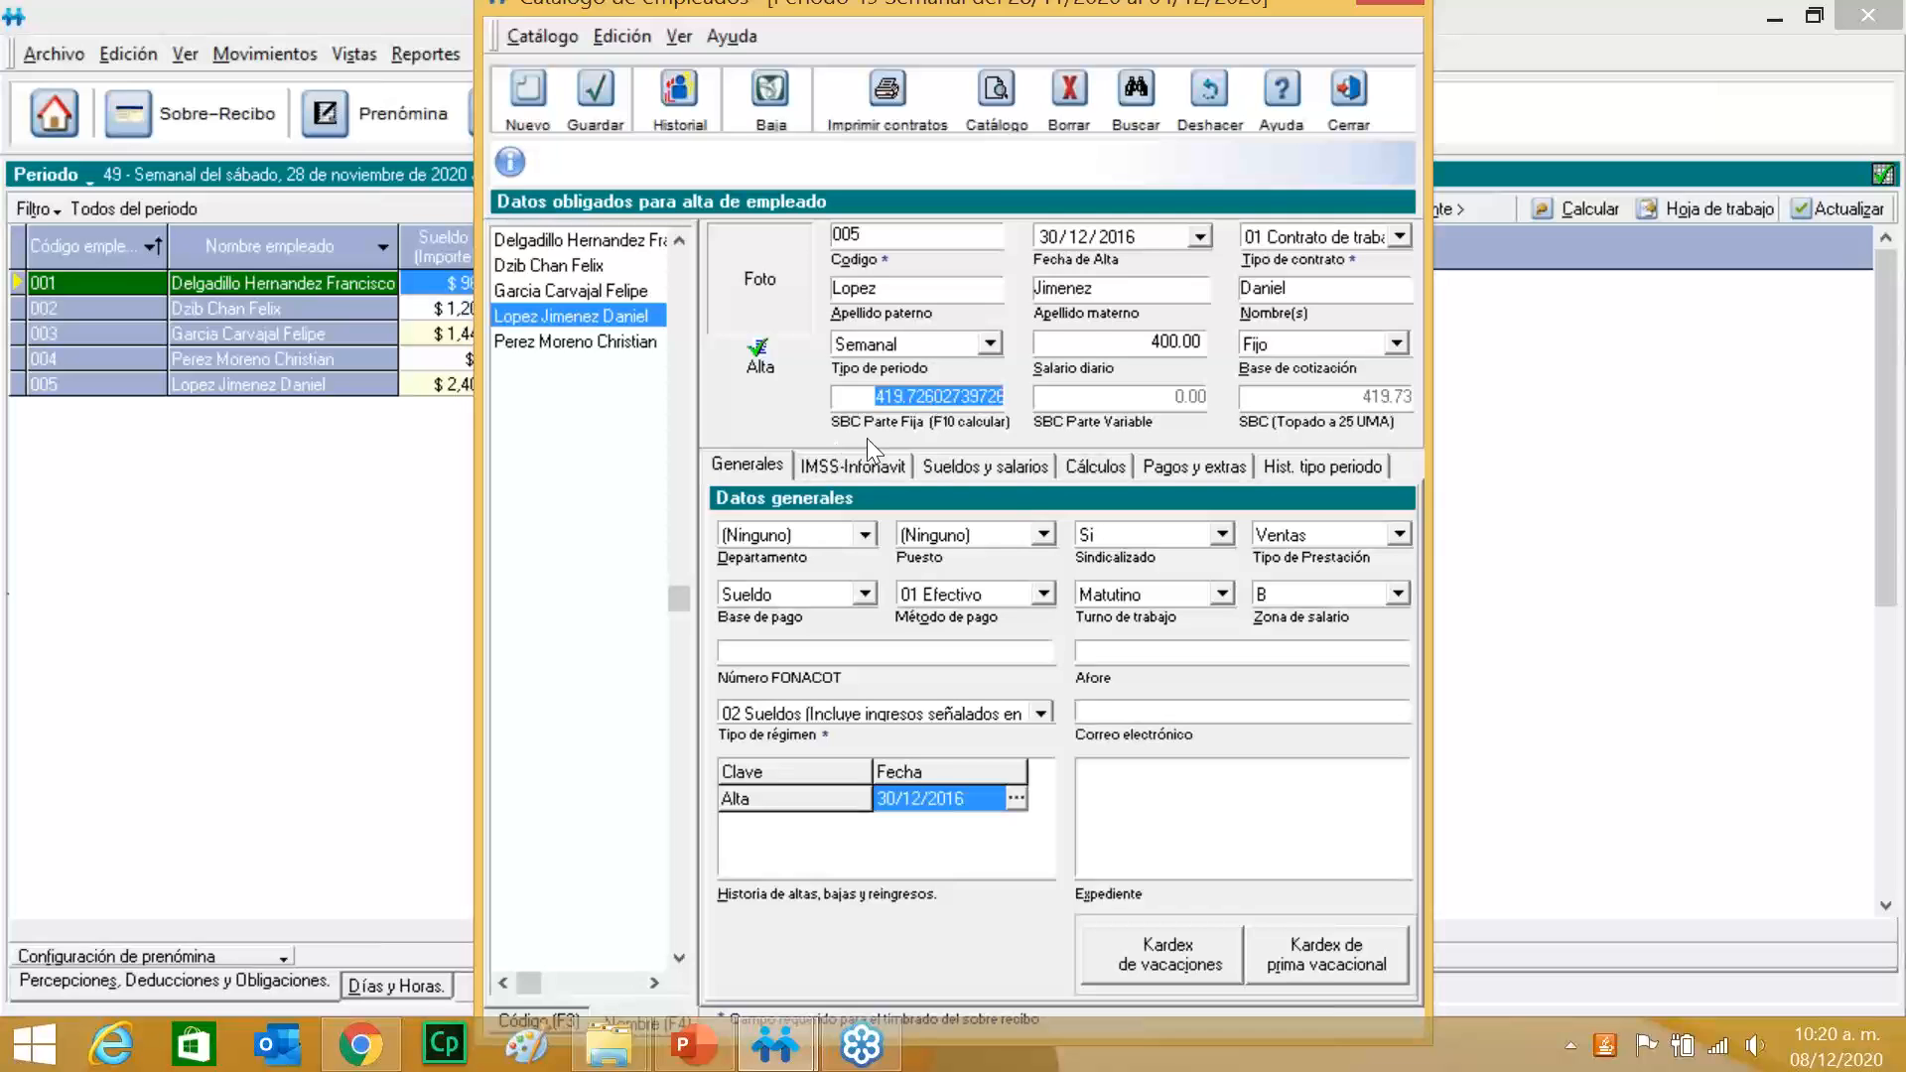
key("F10")
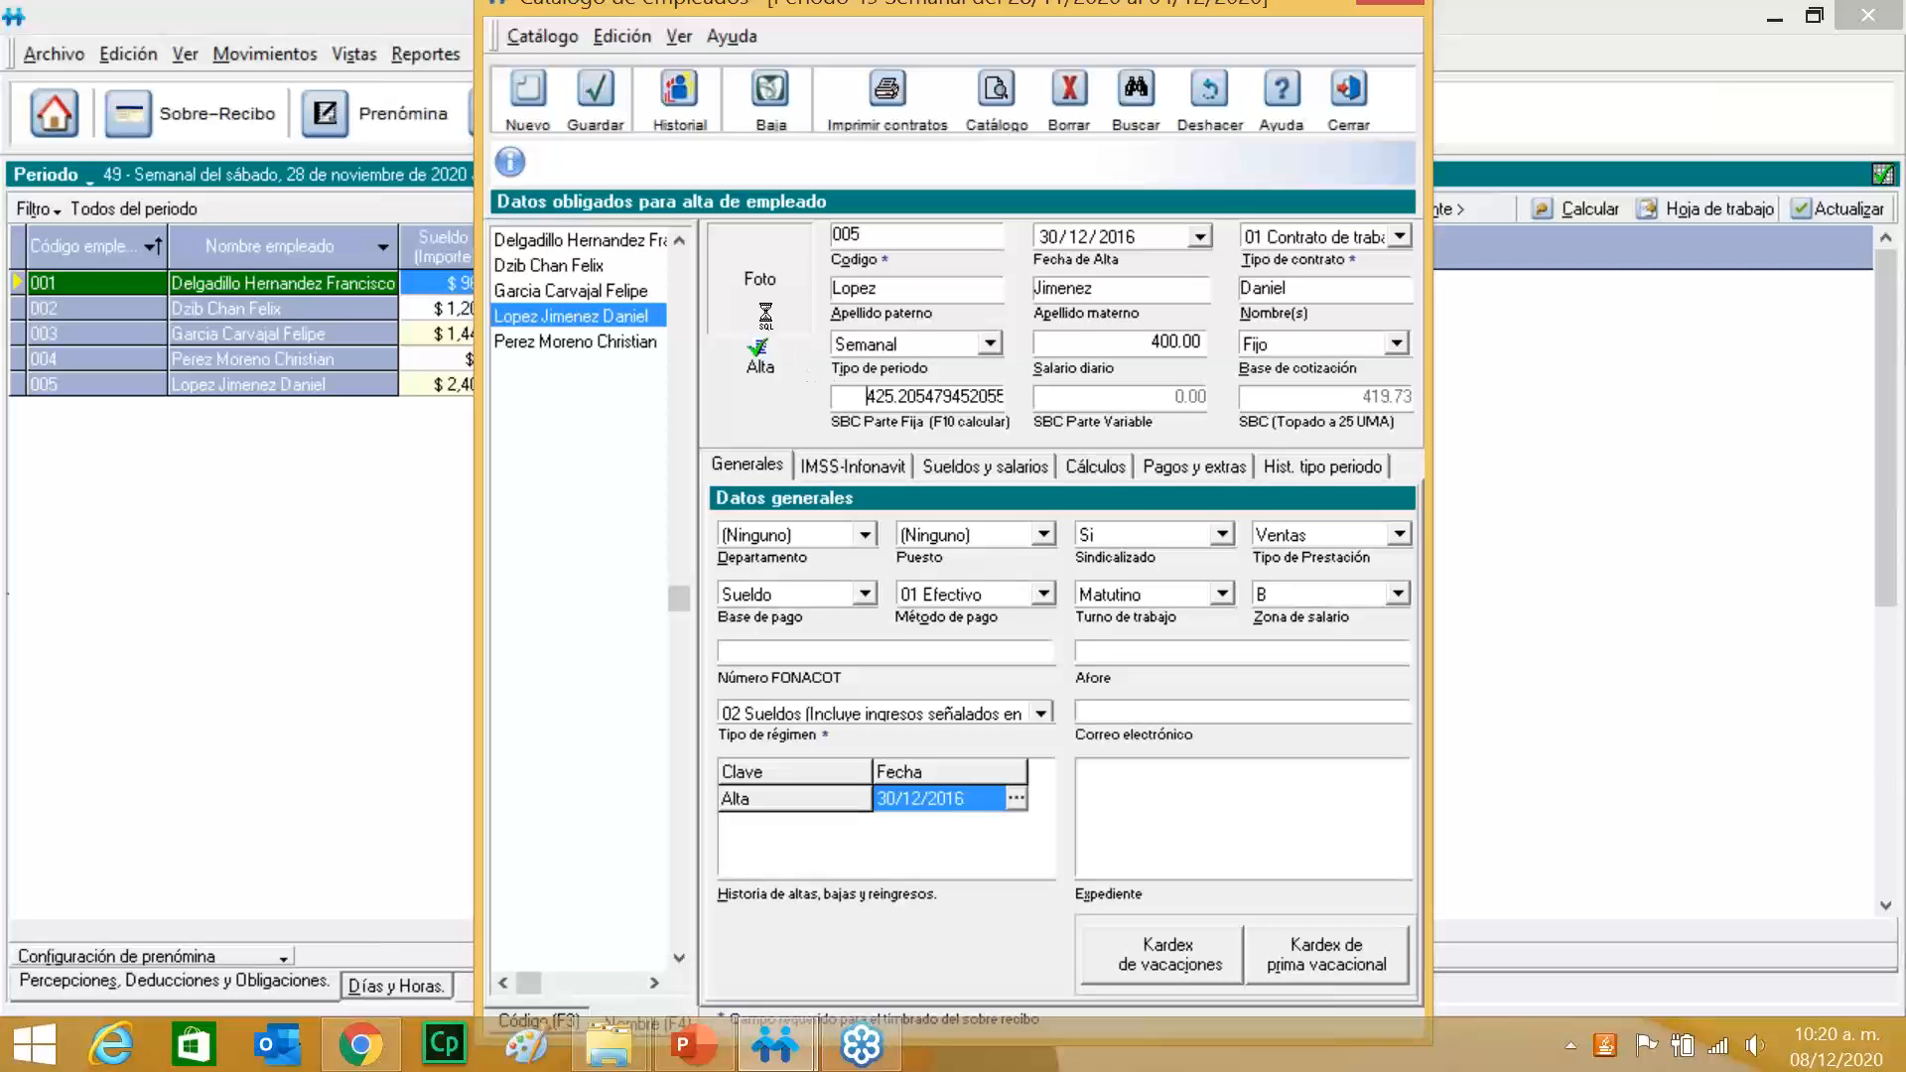
left_click(596, 94)
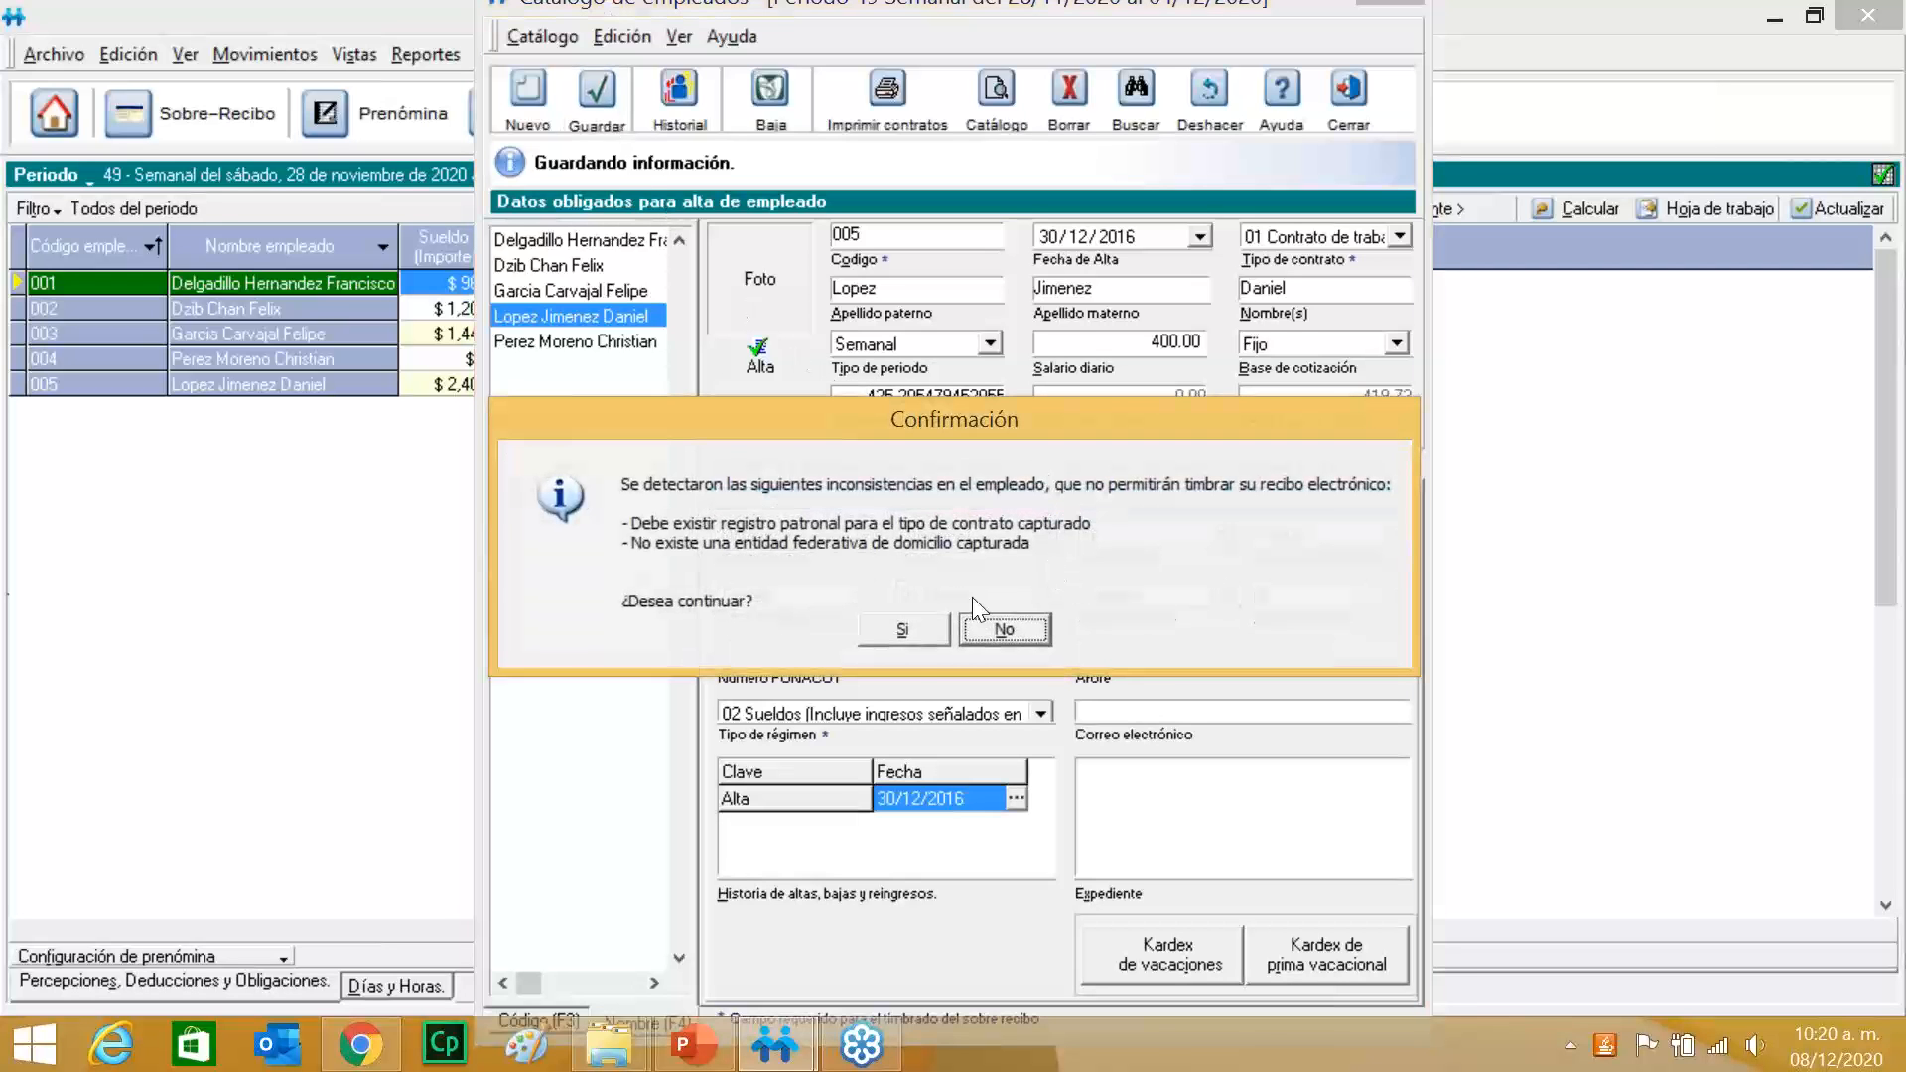
left_click(904, 630)
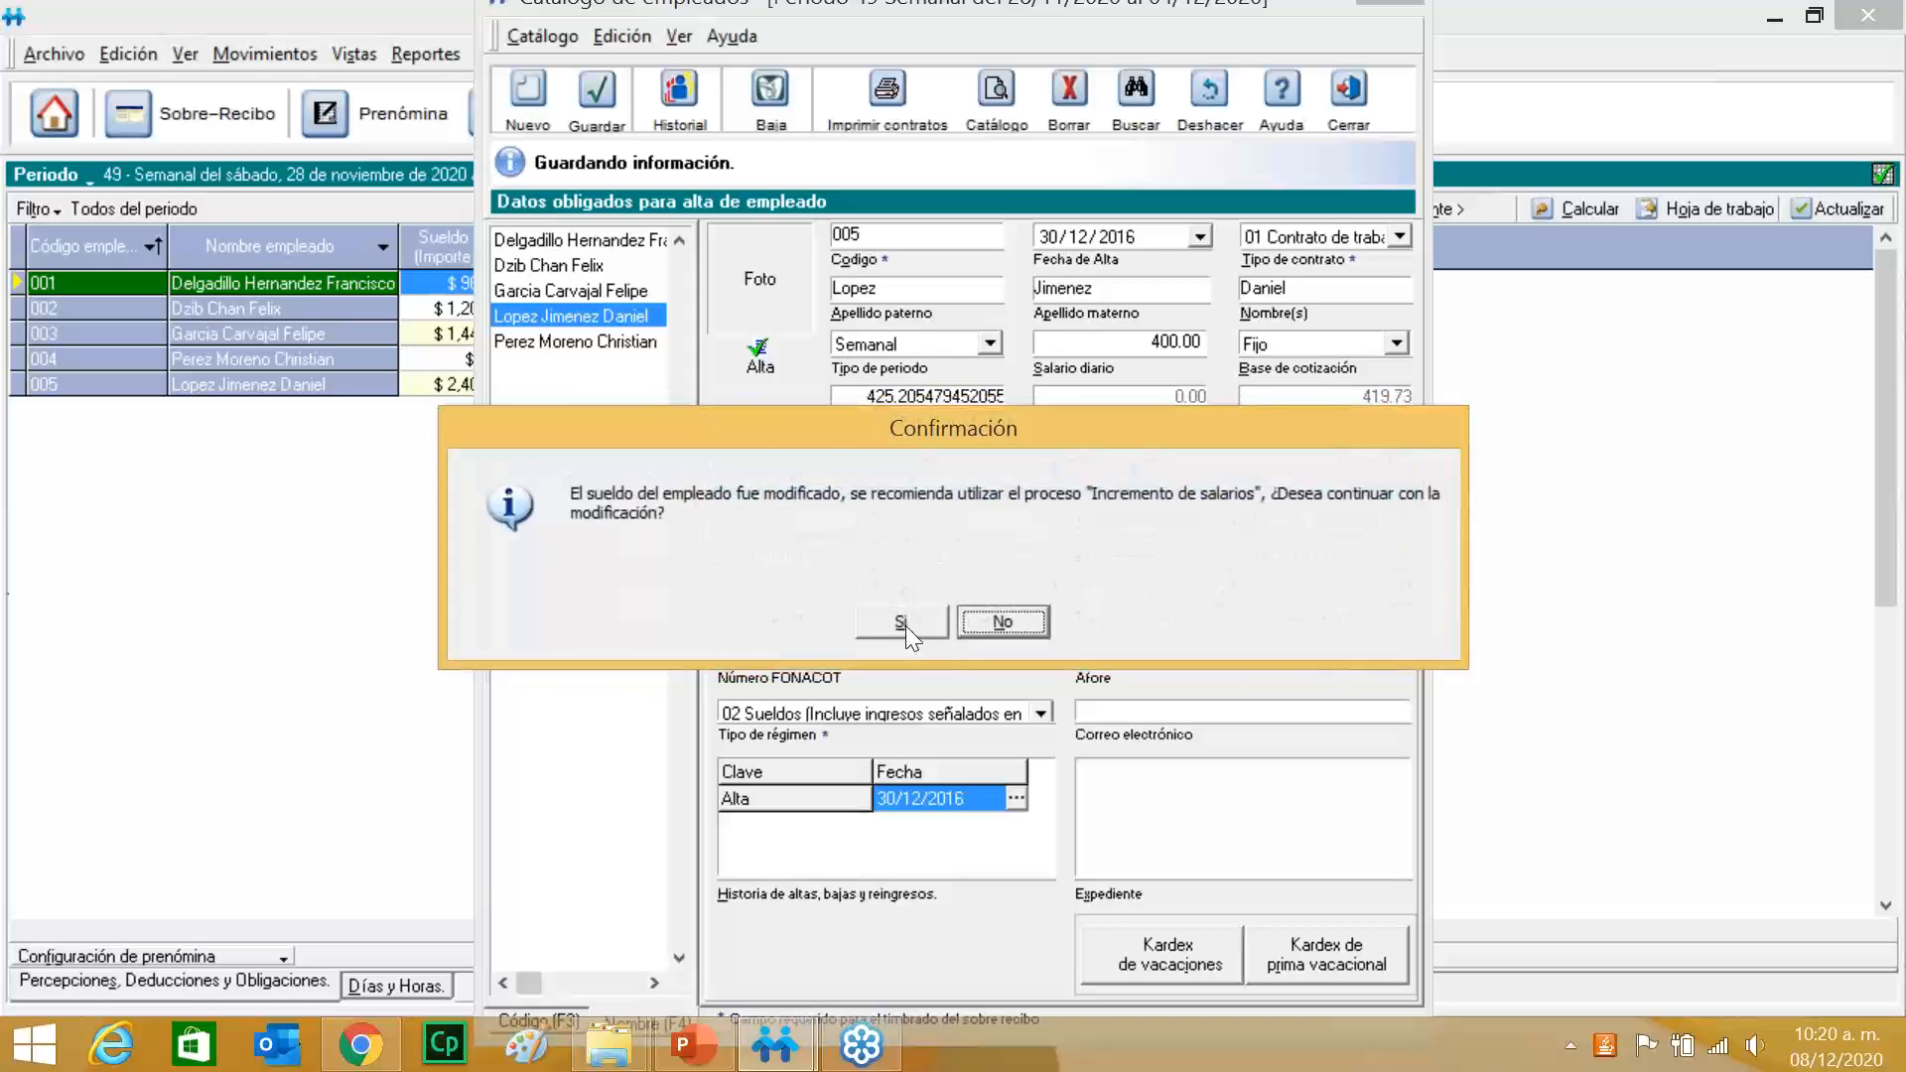
left_click(902, 622)
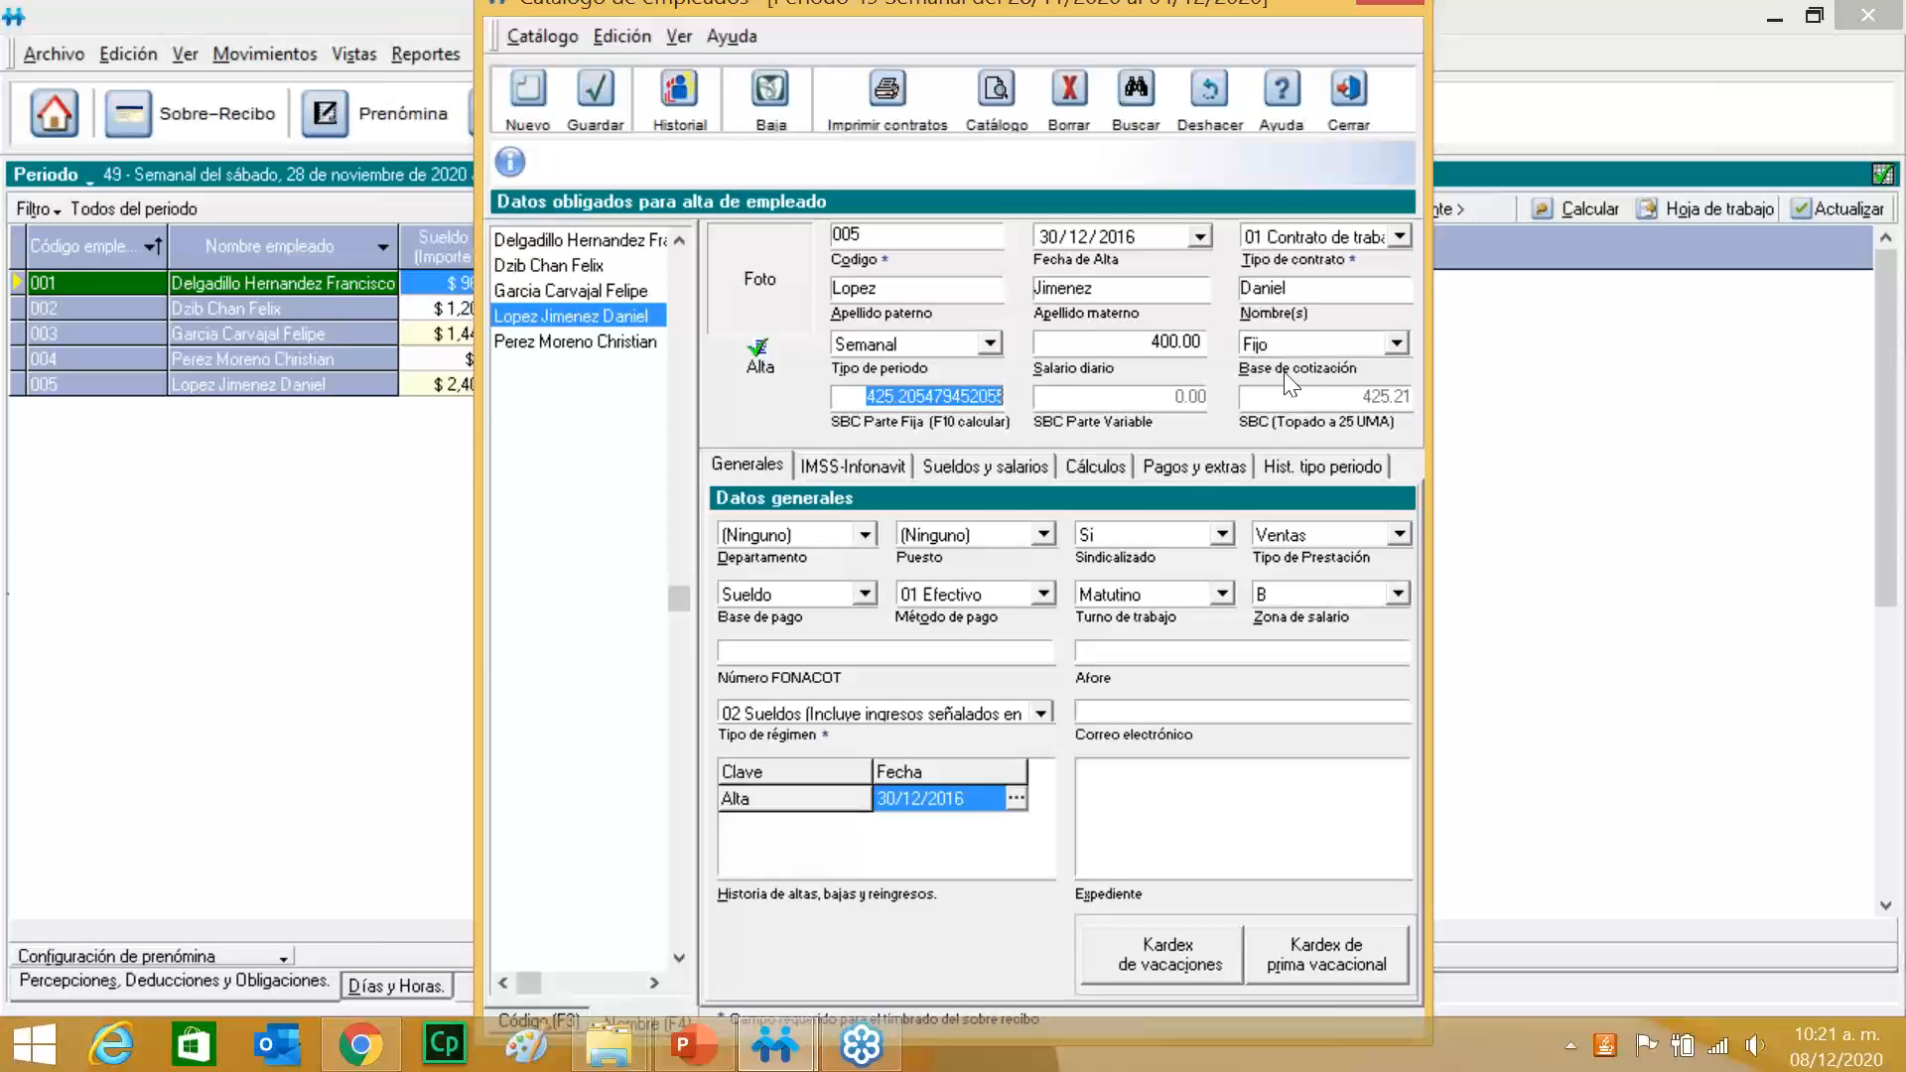
Review the Salario diario, Base de cotización and SBC parts of each employee from 001 to 005.
left_click(588, 240)
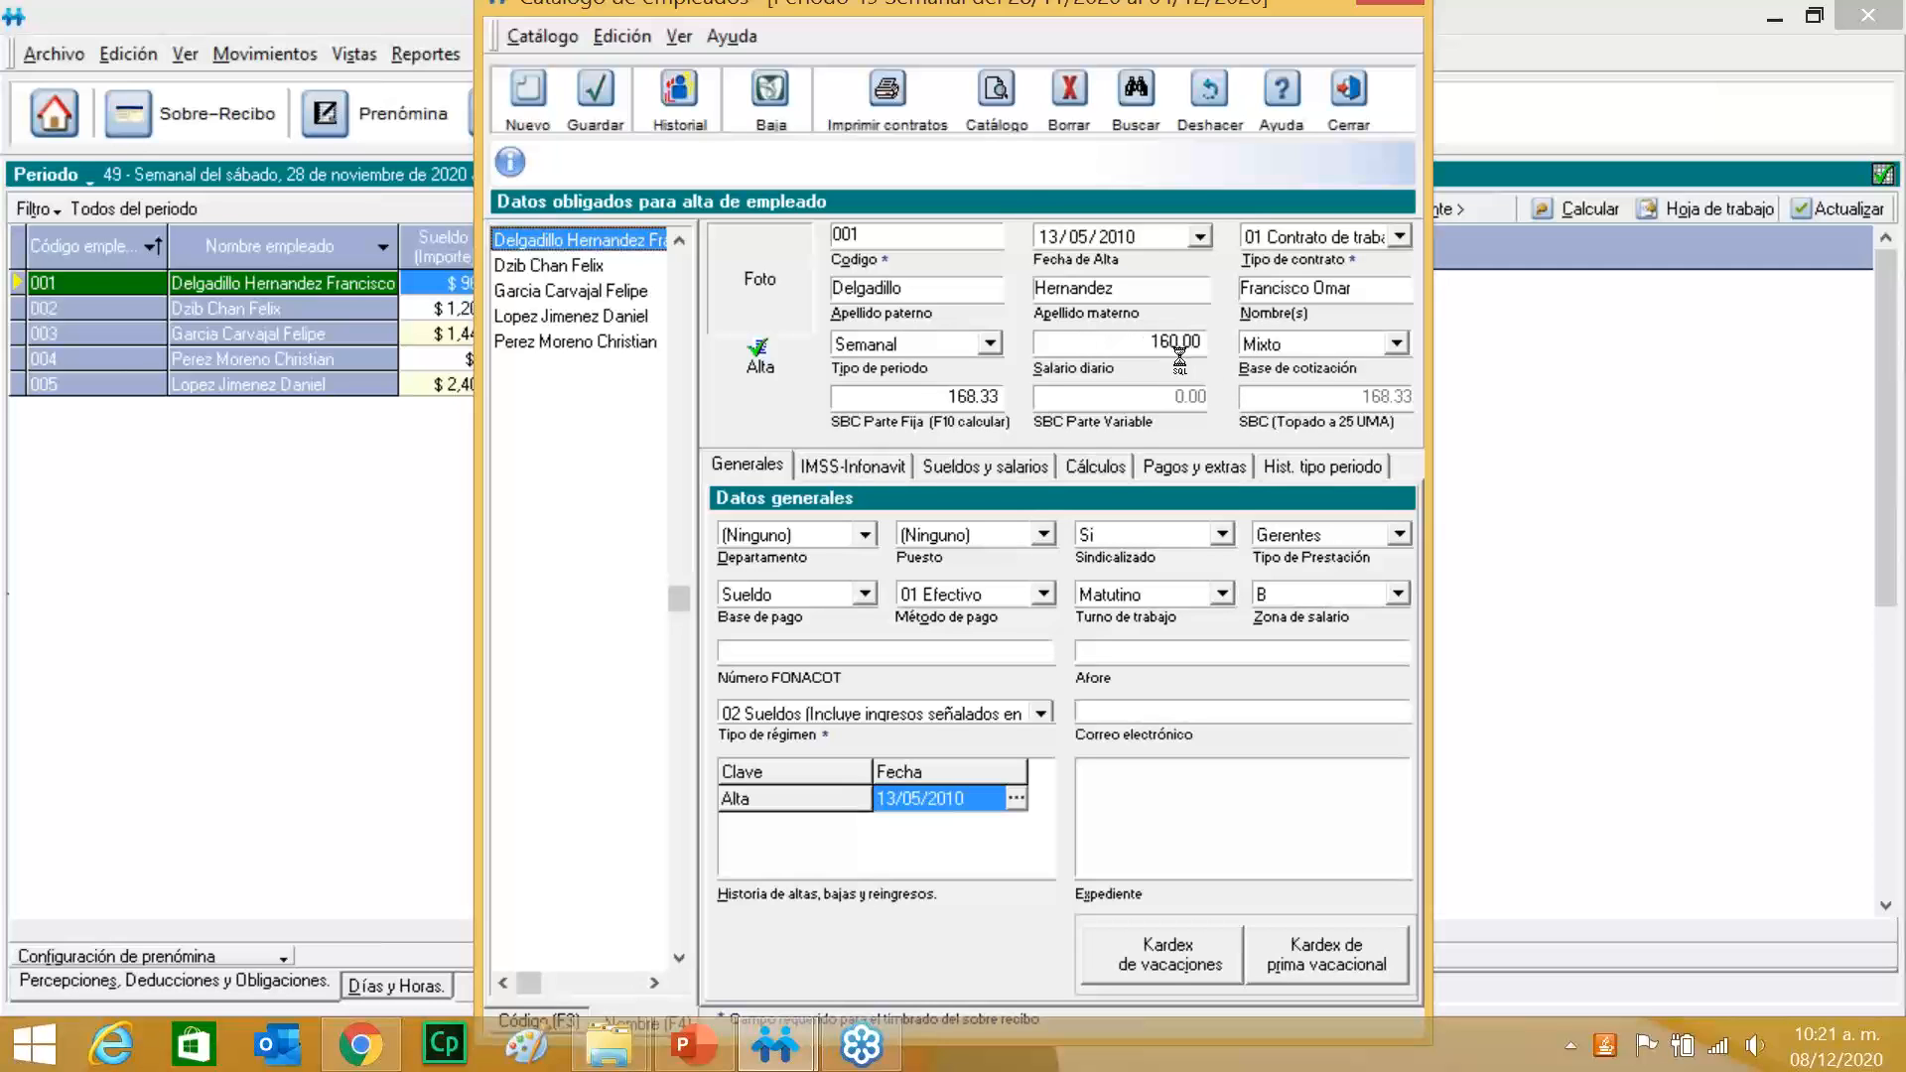
left_click(575, 264)
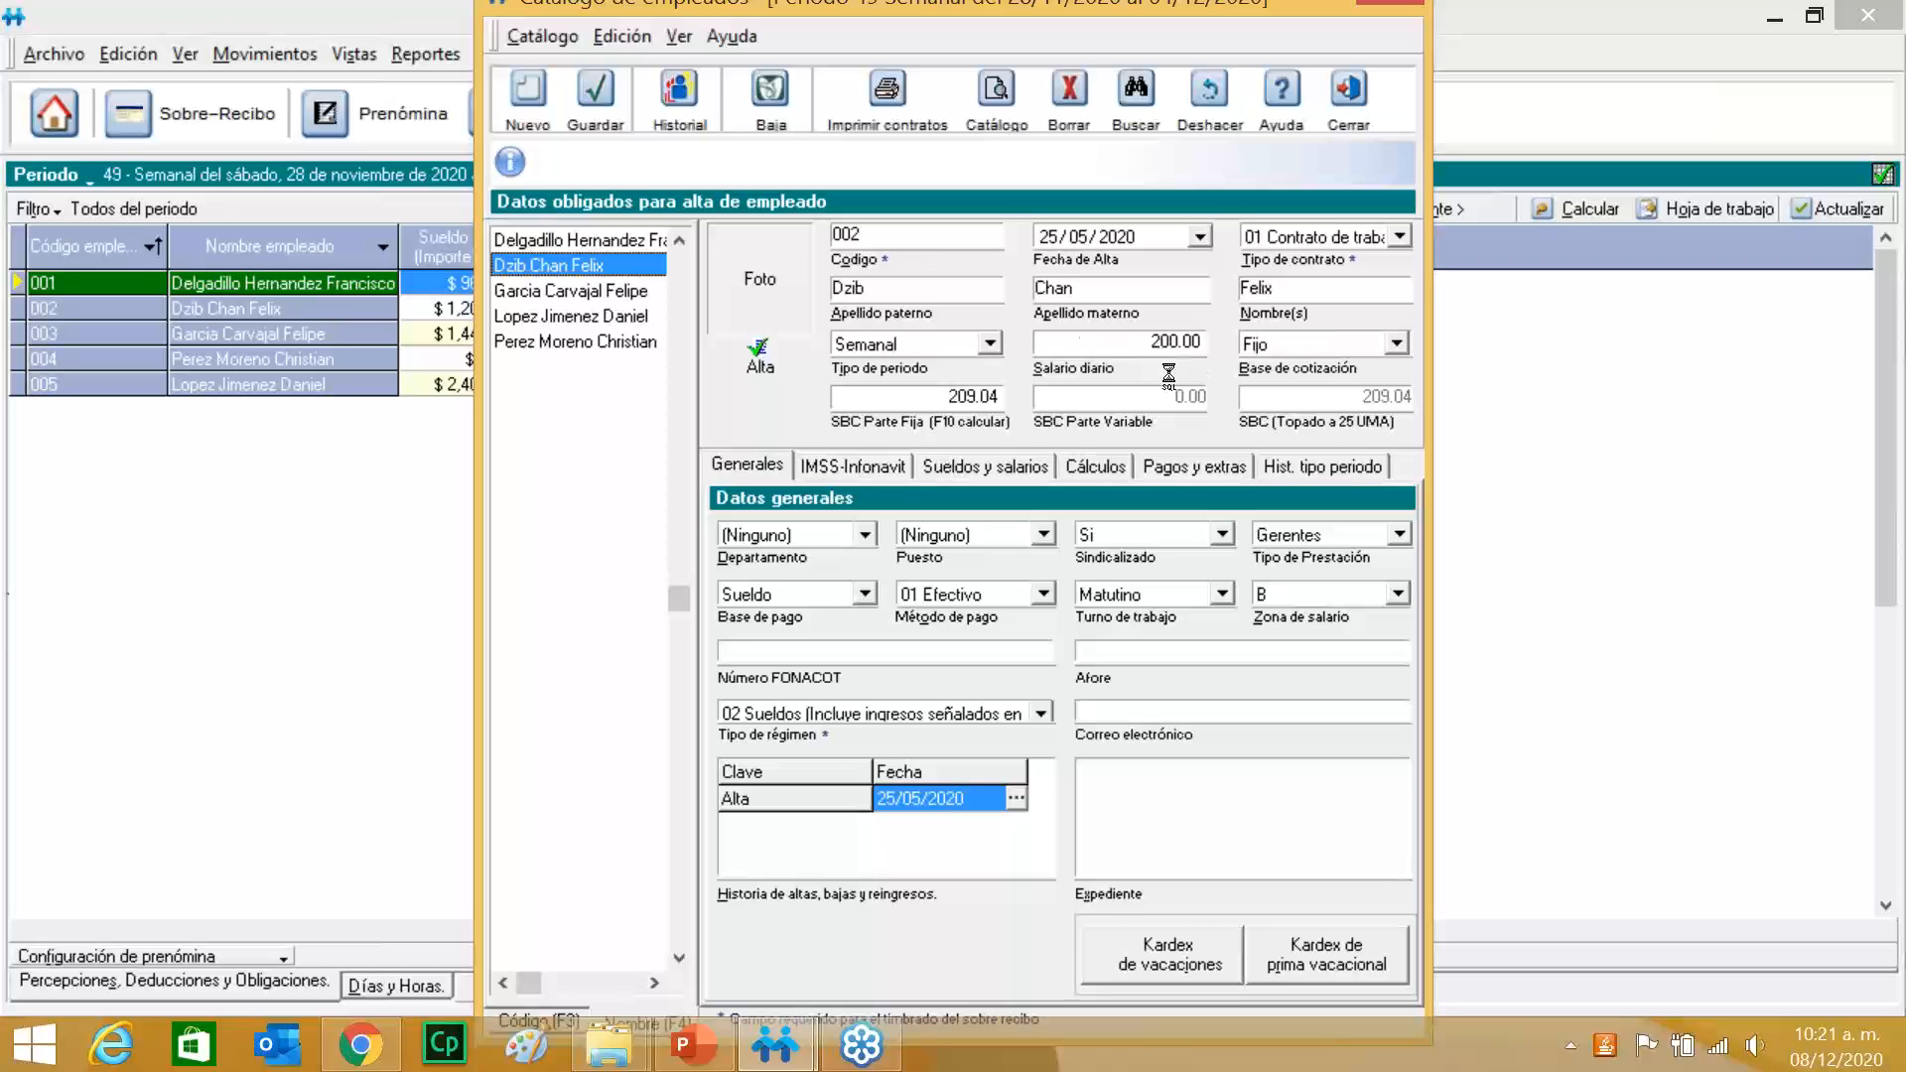
left_click(639, 294)
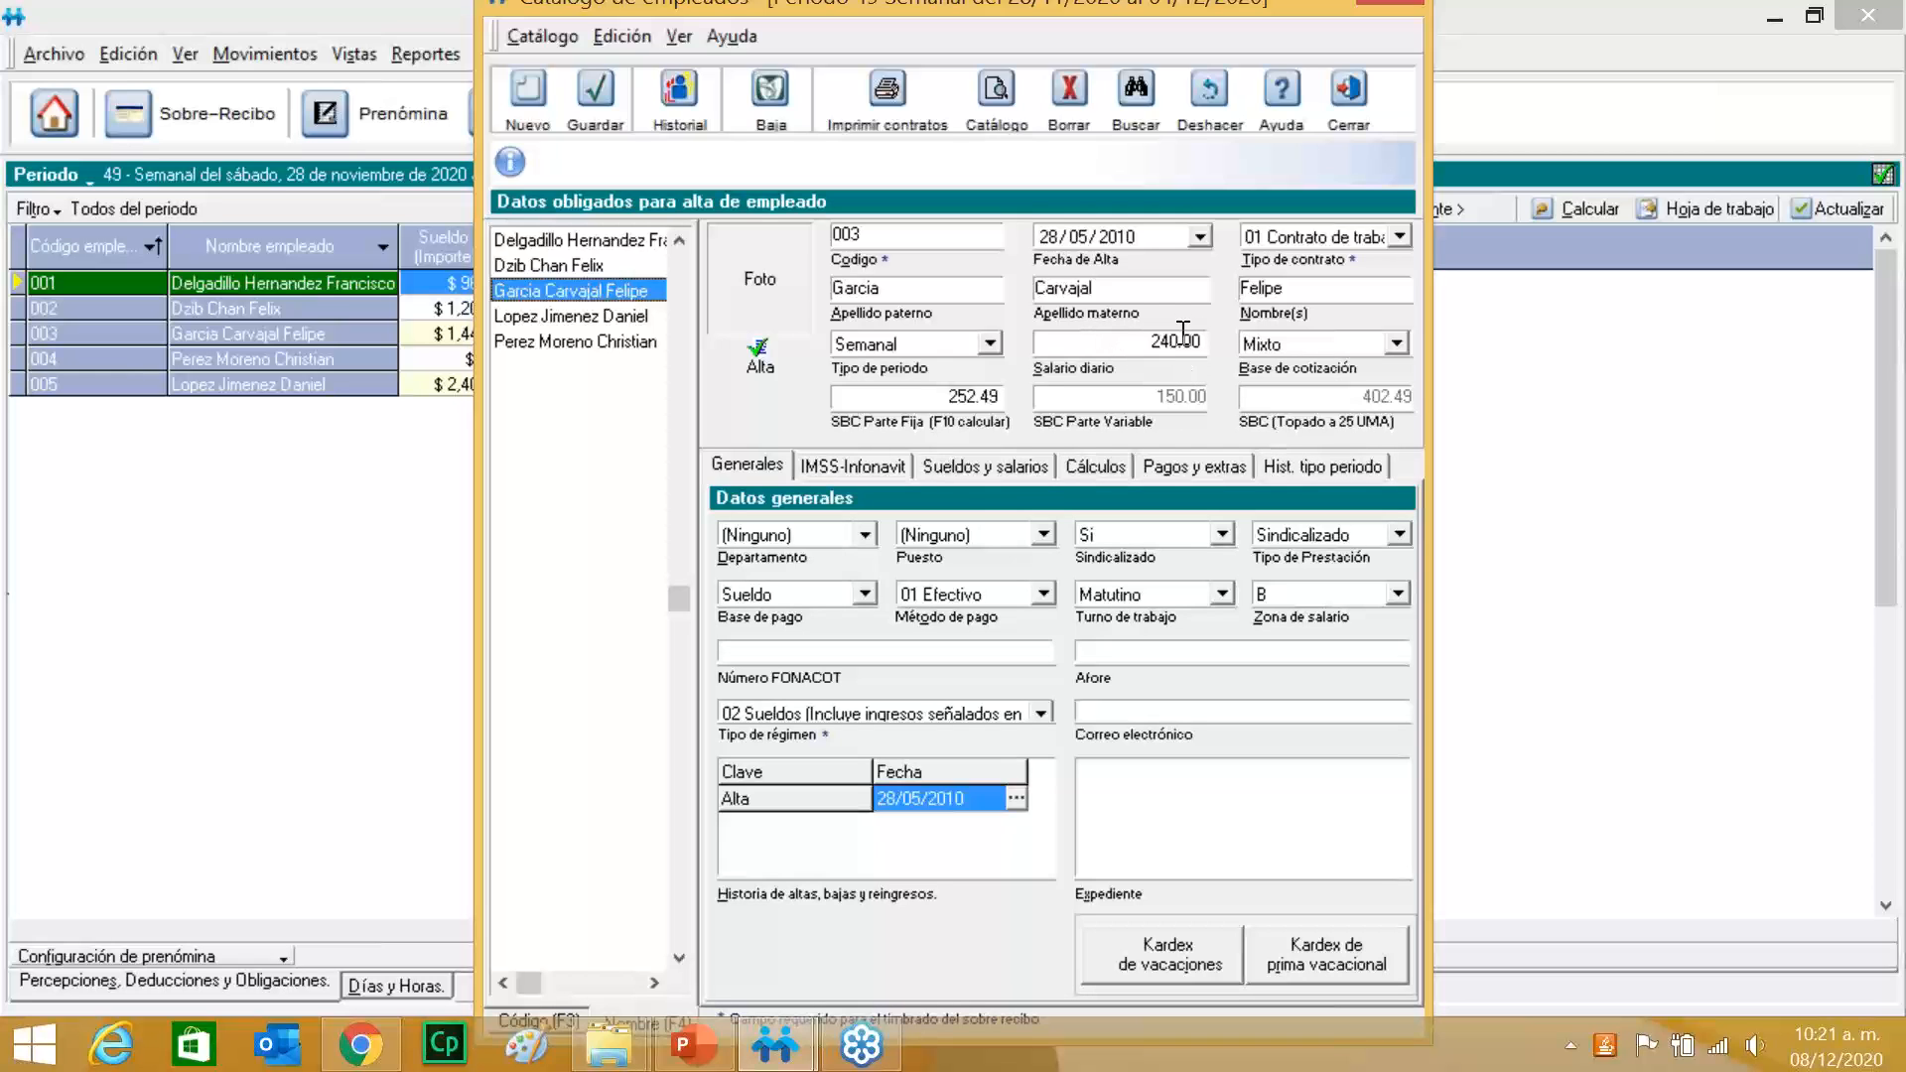
left_click(630, 317)
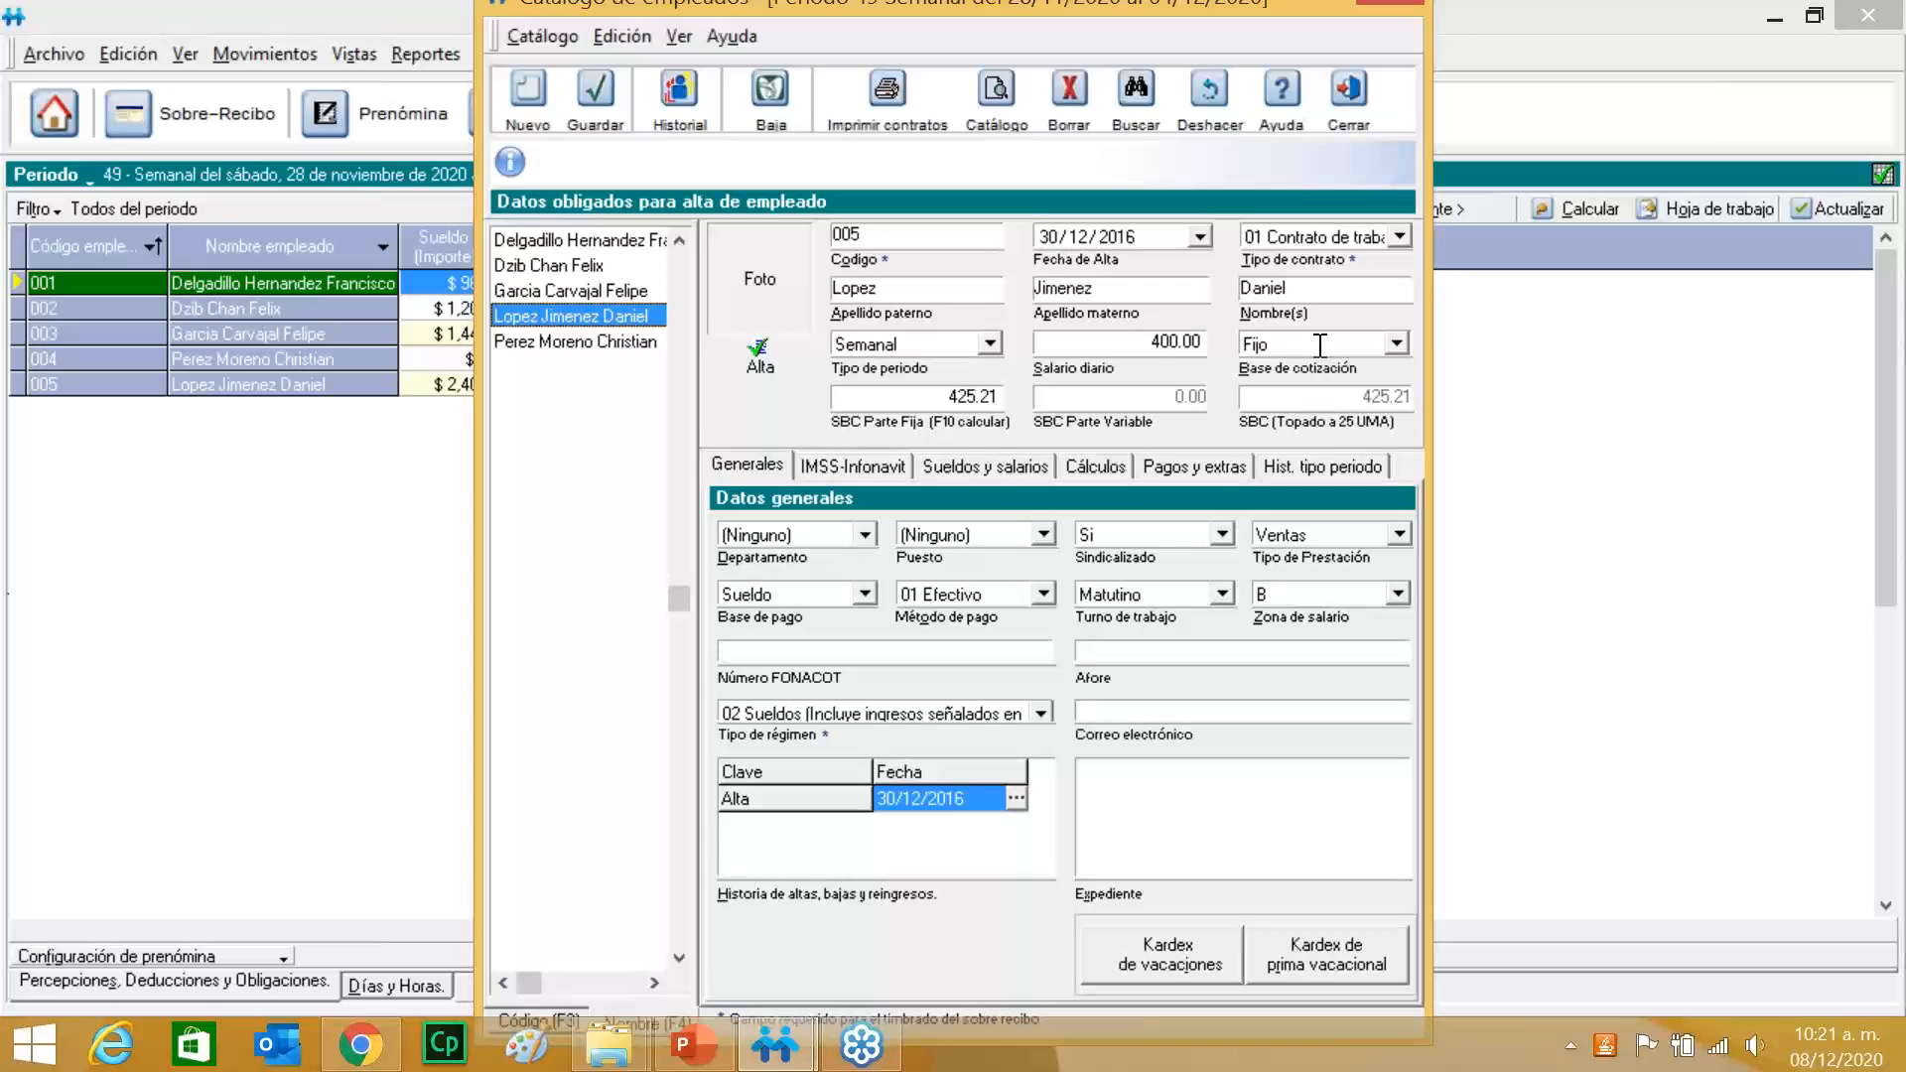
left_click(607, 343)
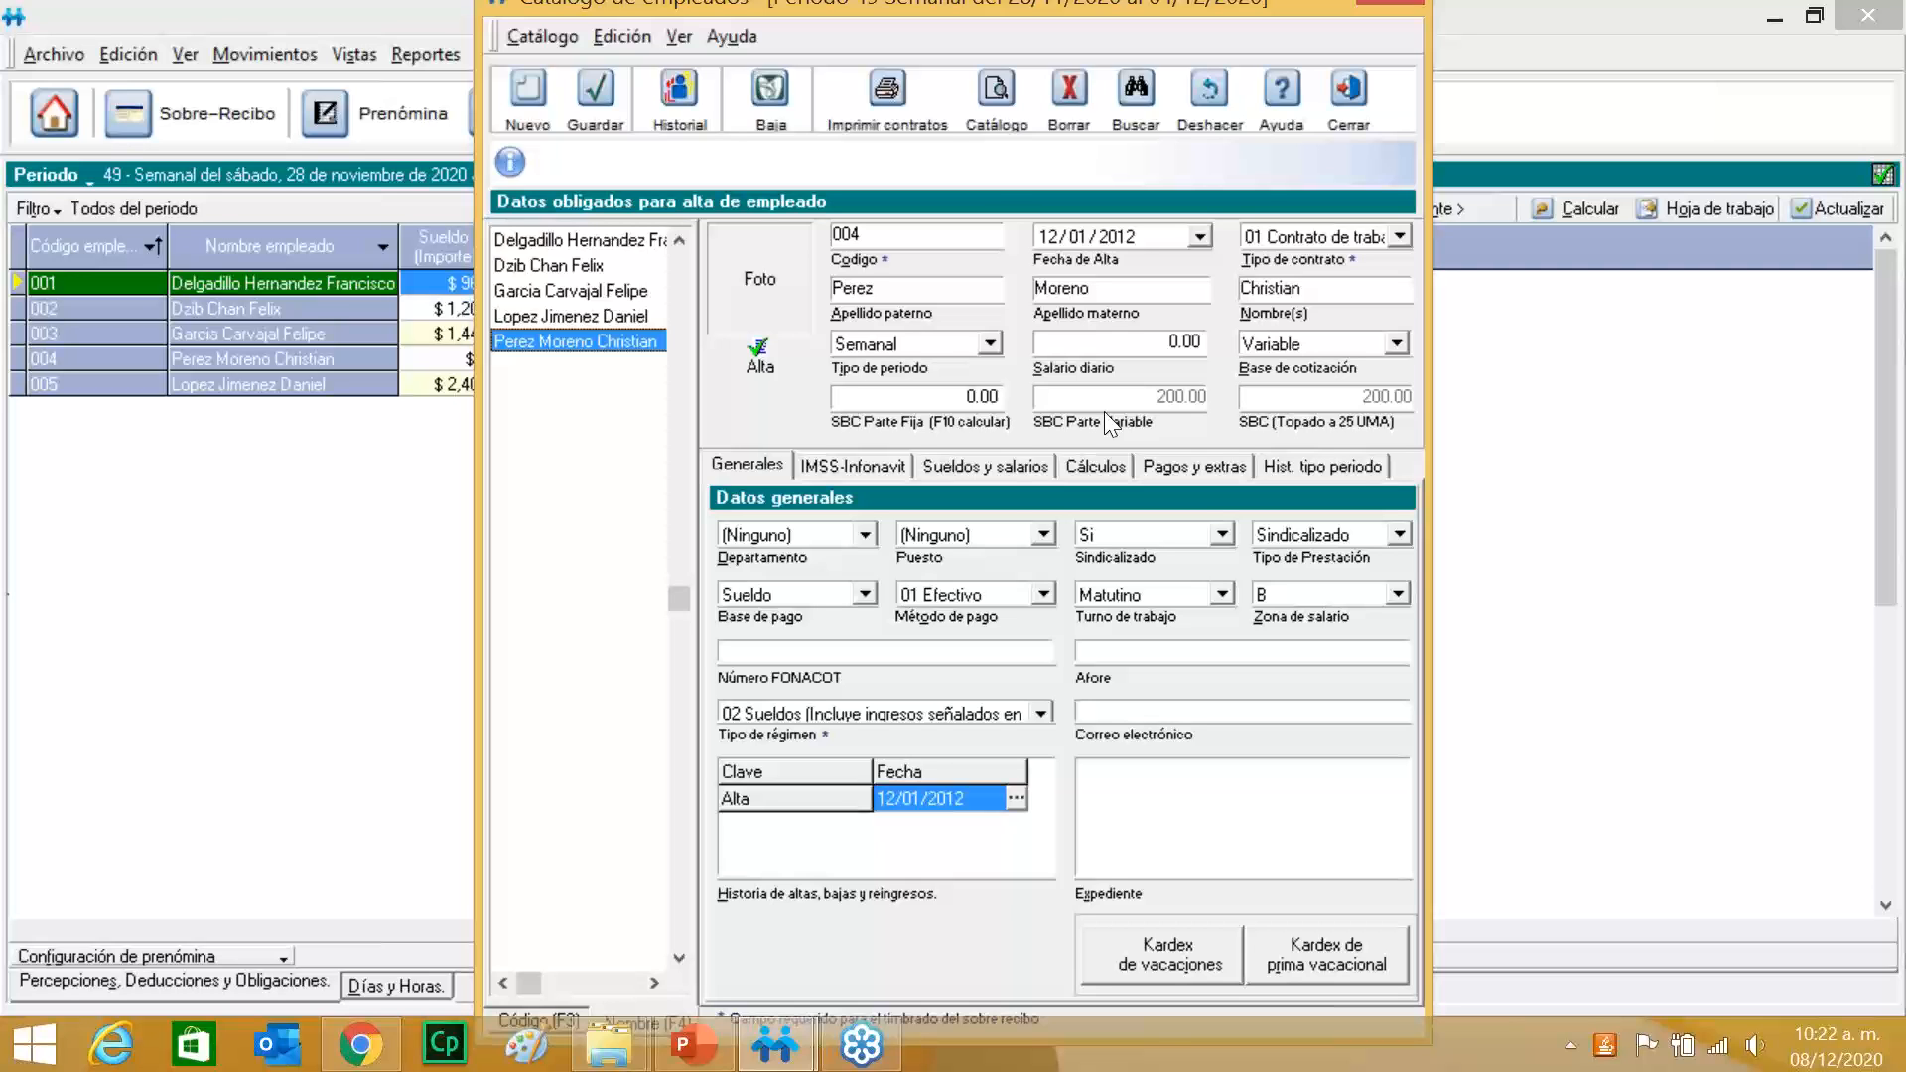
Check the Cálculo aguinaldo option in the calculation settings of several employees, including 004, 002 and 005, and close the employee catalog.
left_click(1098, 462)
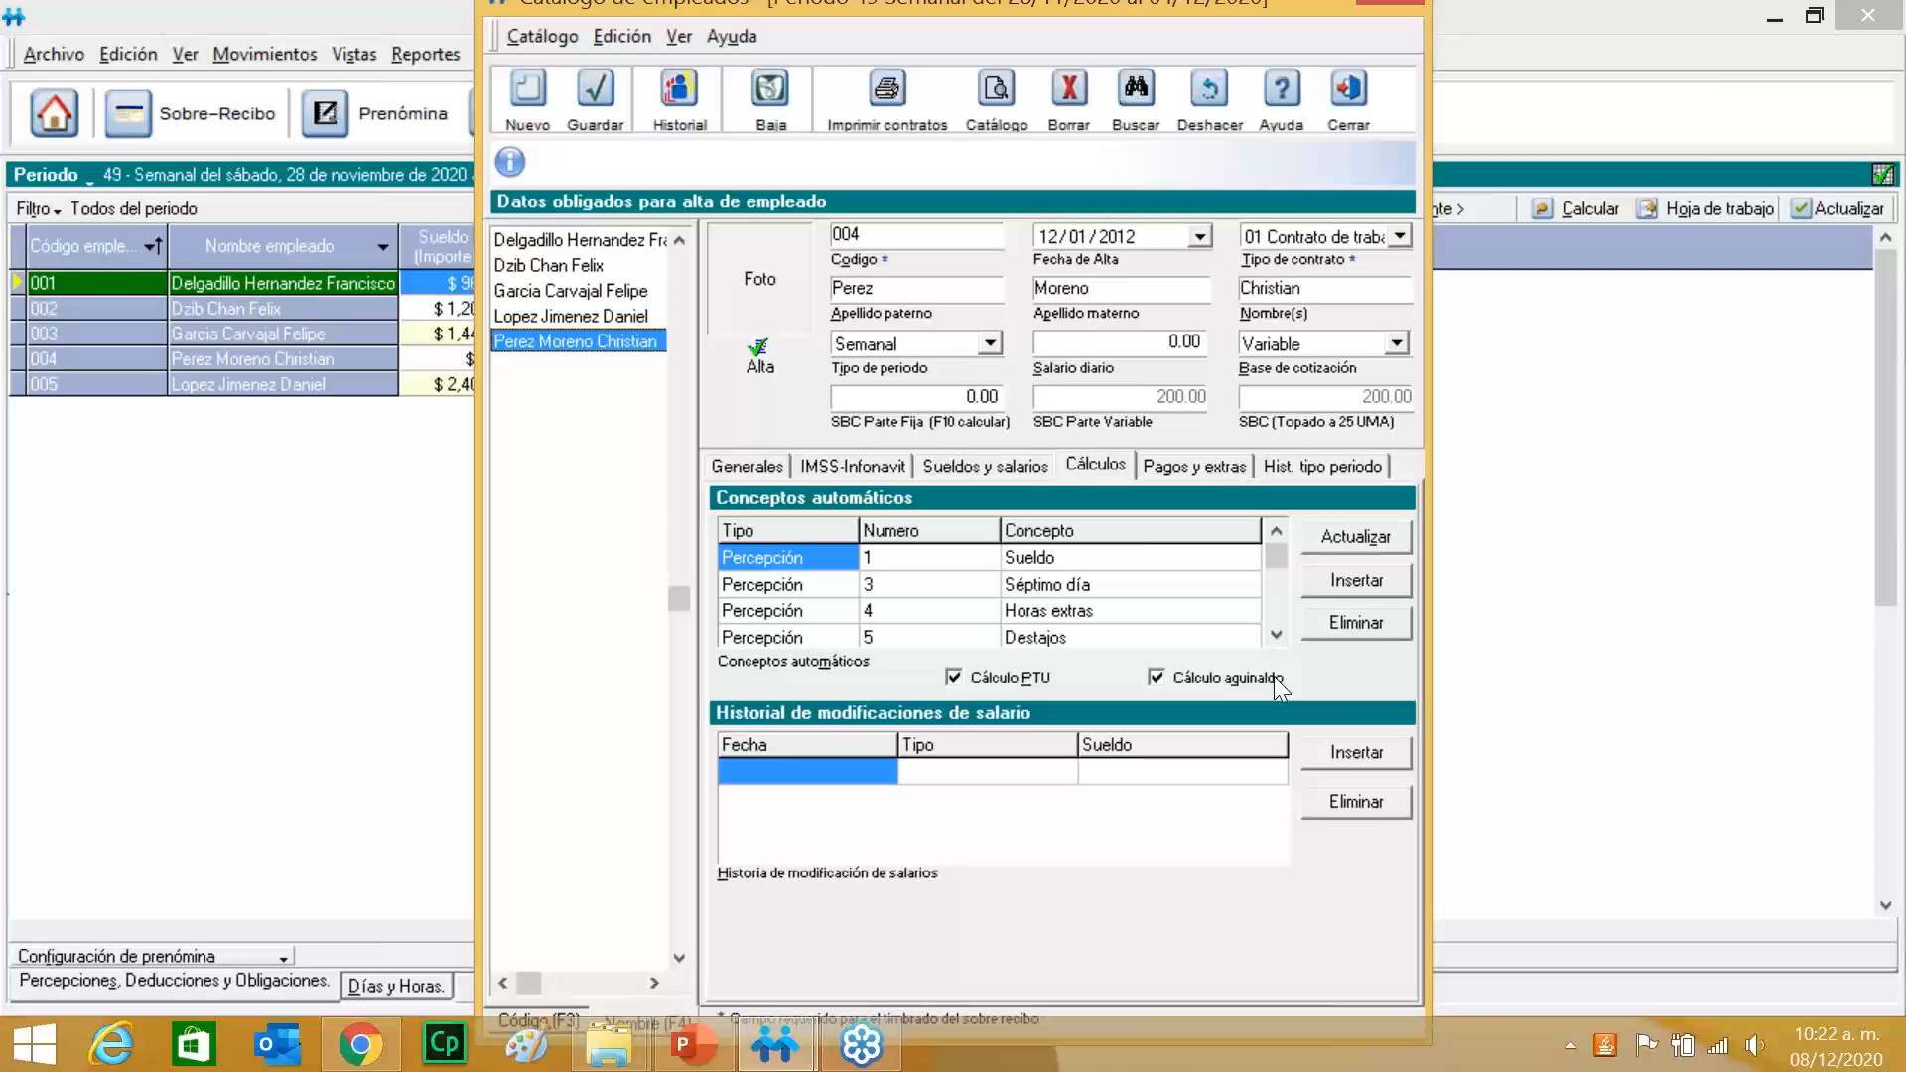
left_click(615, 291)
key("Up")
key("Up")
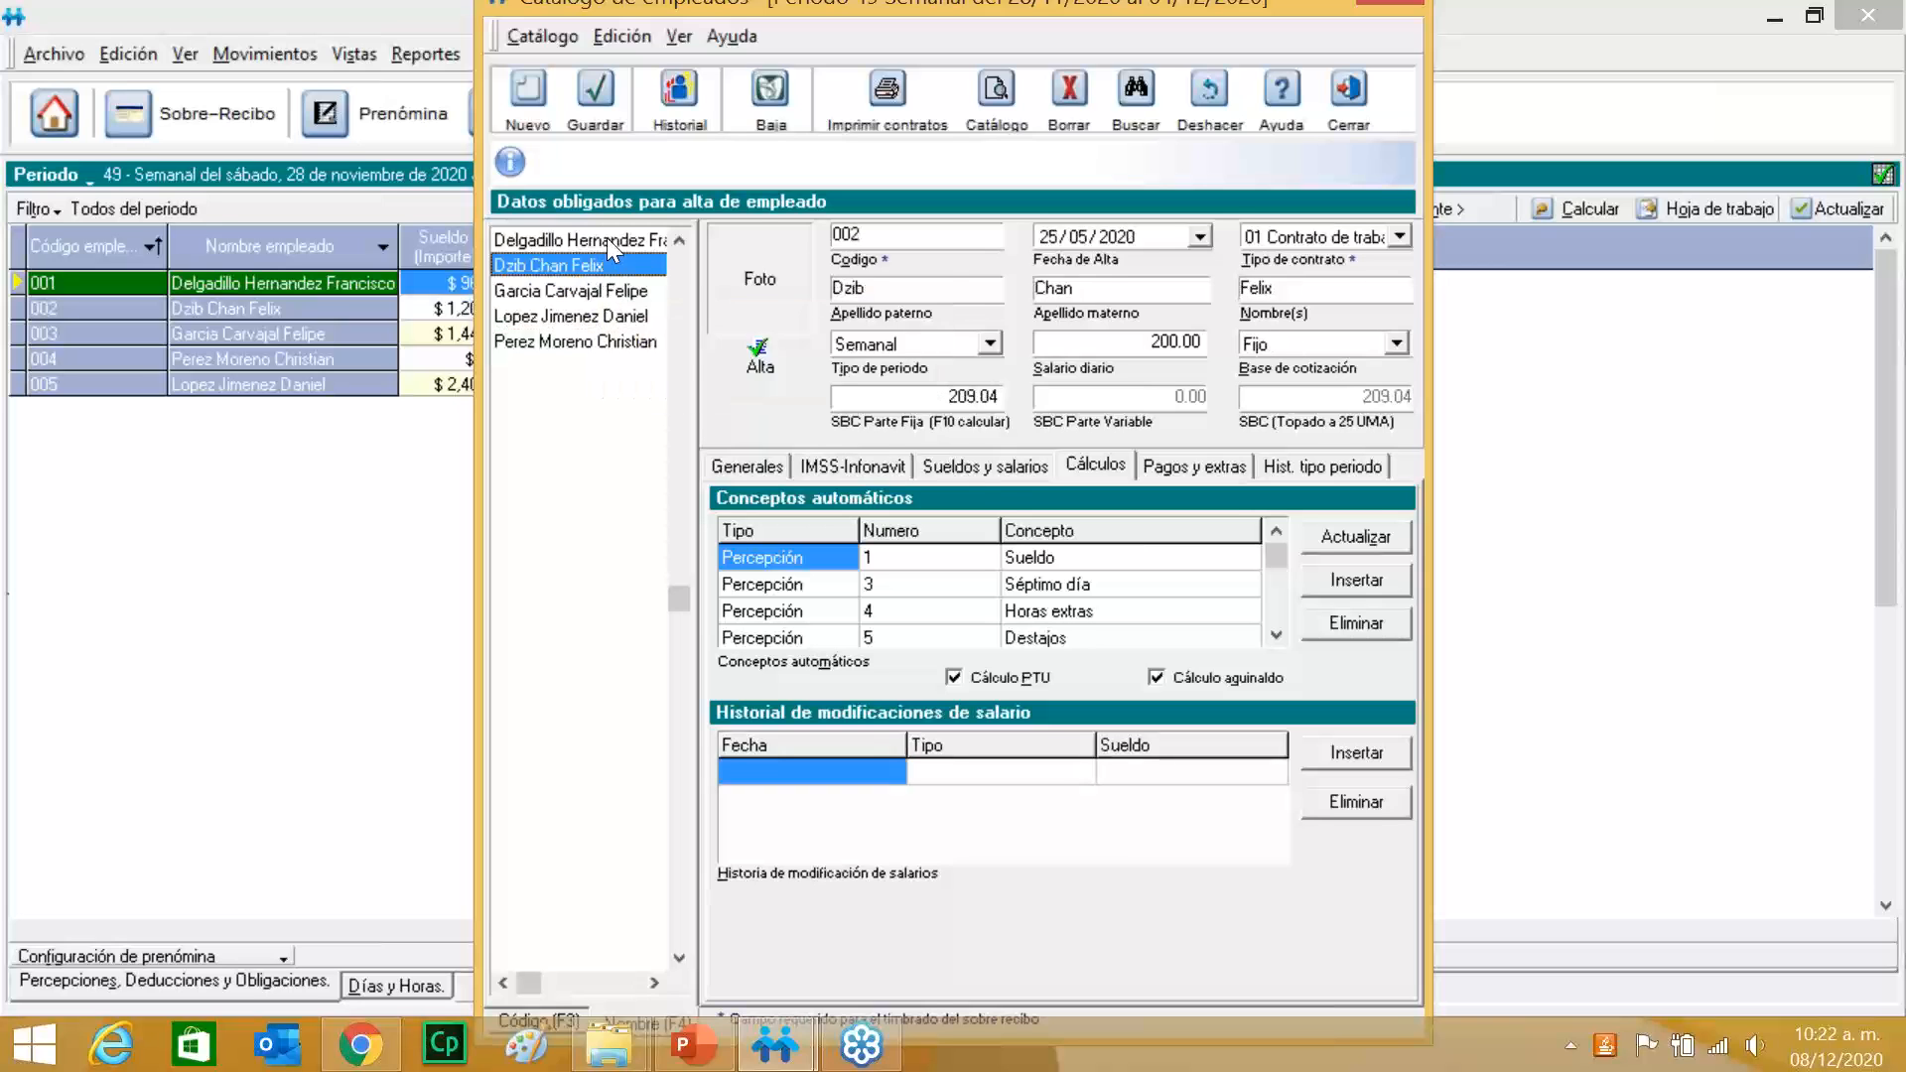
left_click(618, 316)
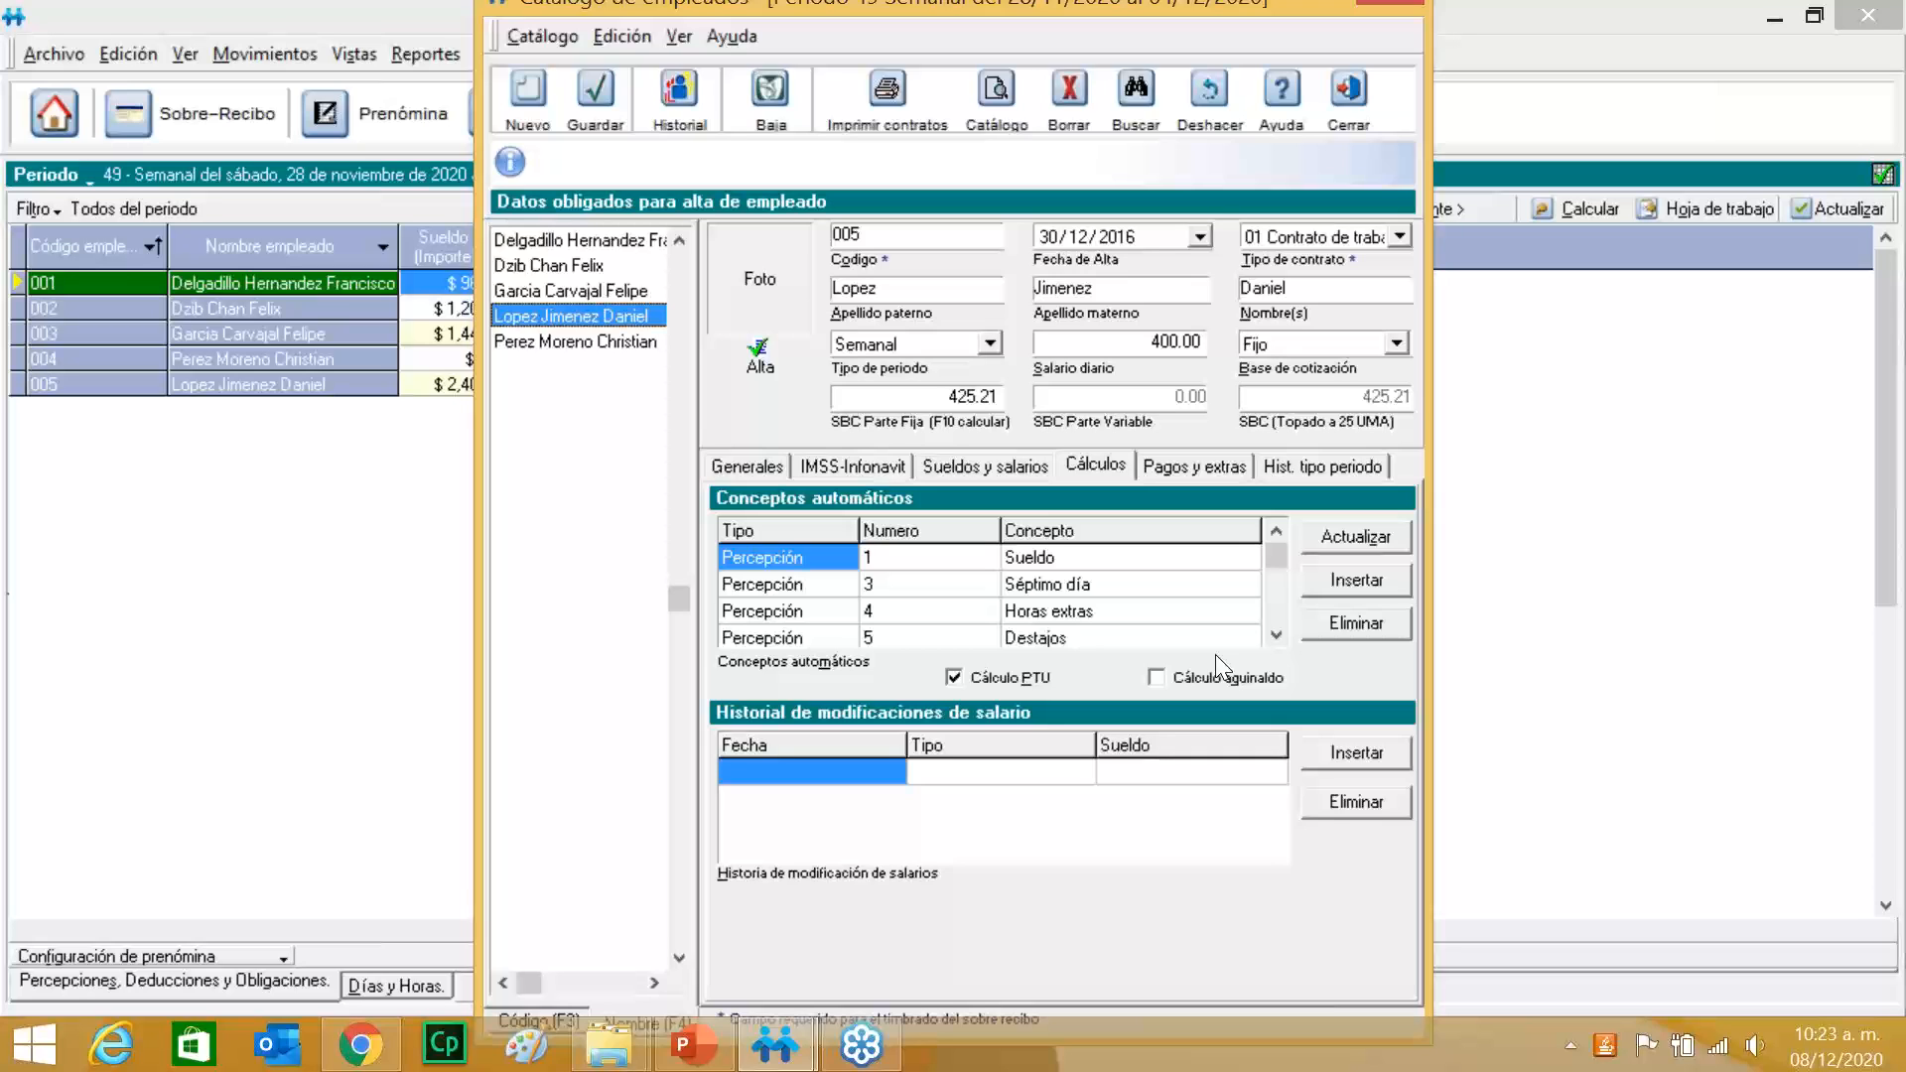
left_click(1346, 95)
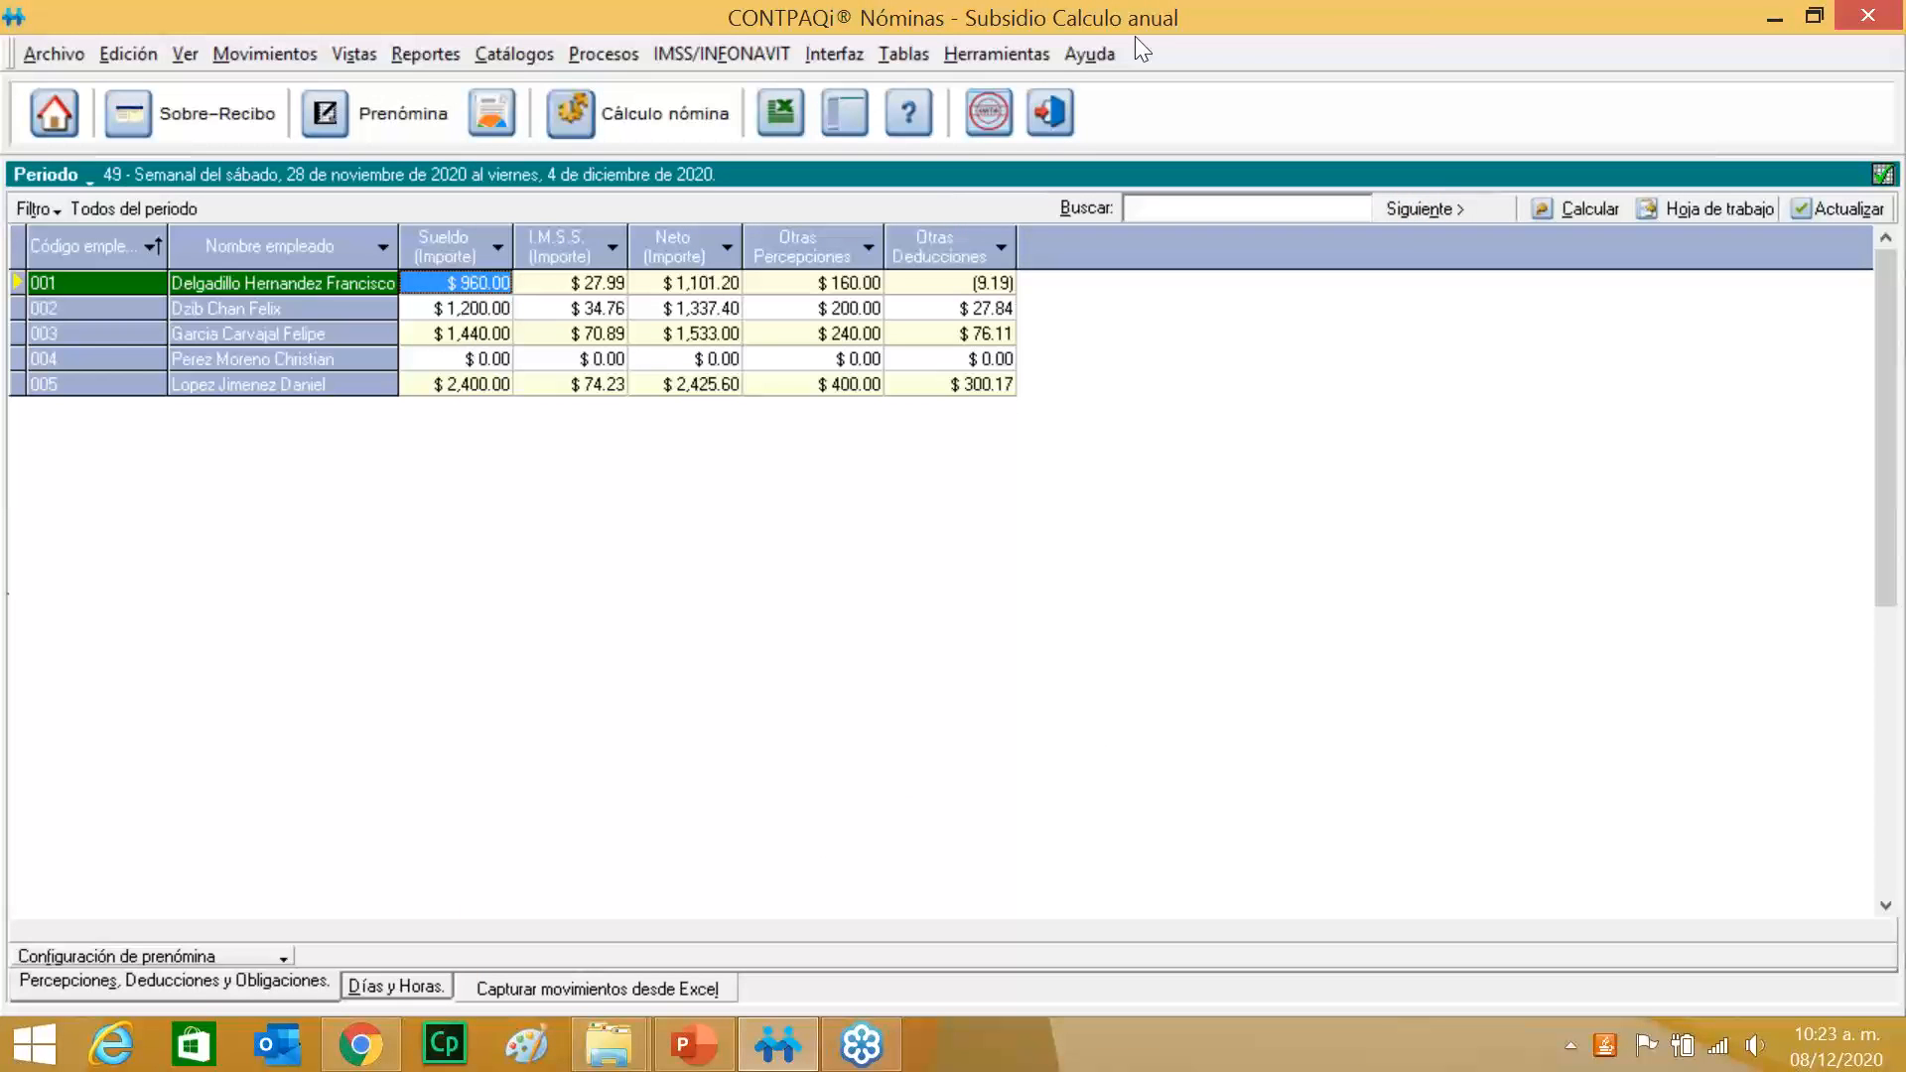
Open the company catalog, check the Concepto de aguinaldo among the Subsidio Calculo anual company's options, and close the catalog.
left_click(52, 55)
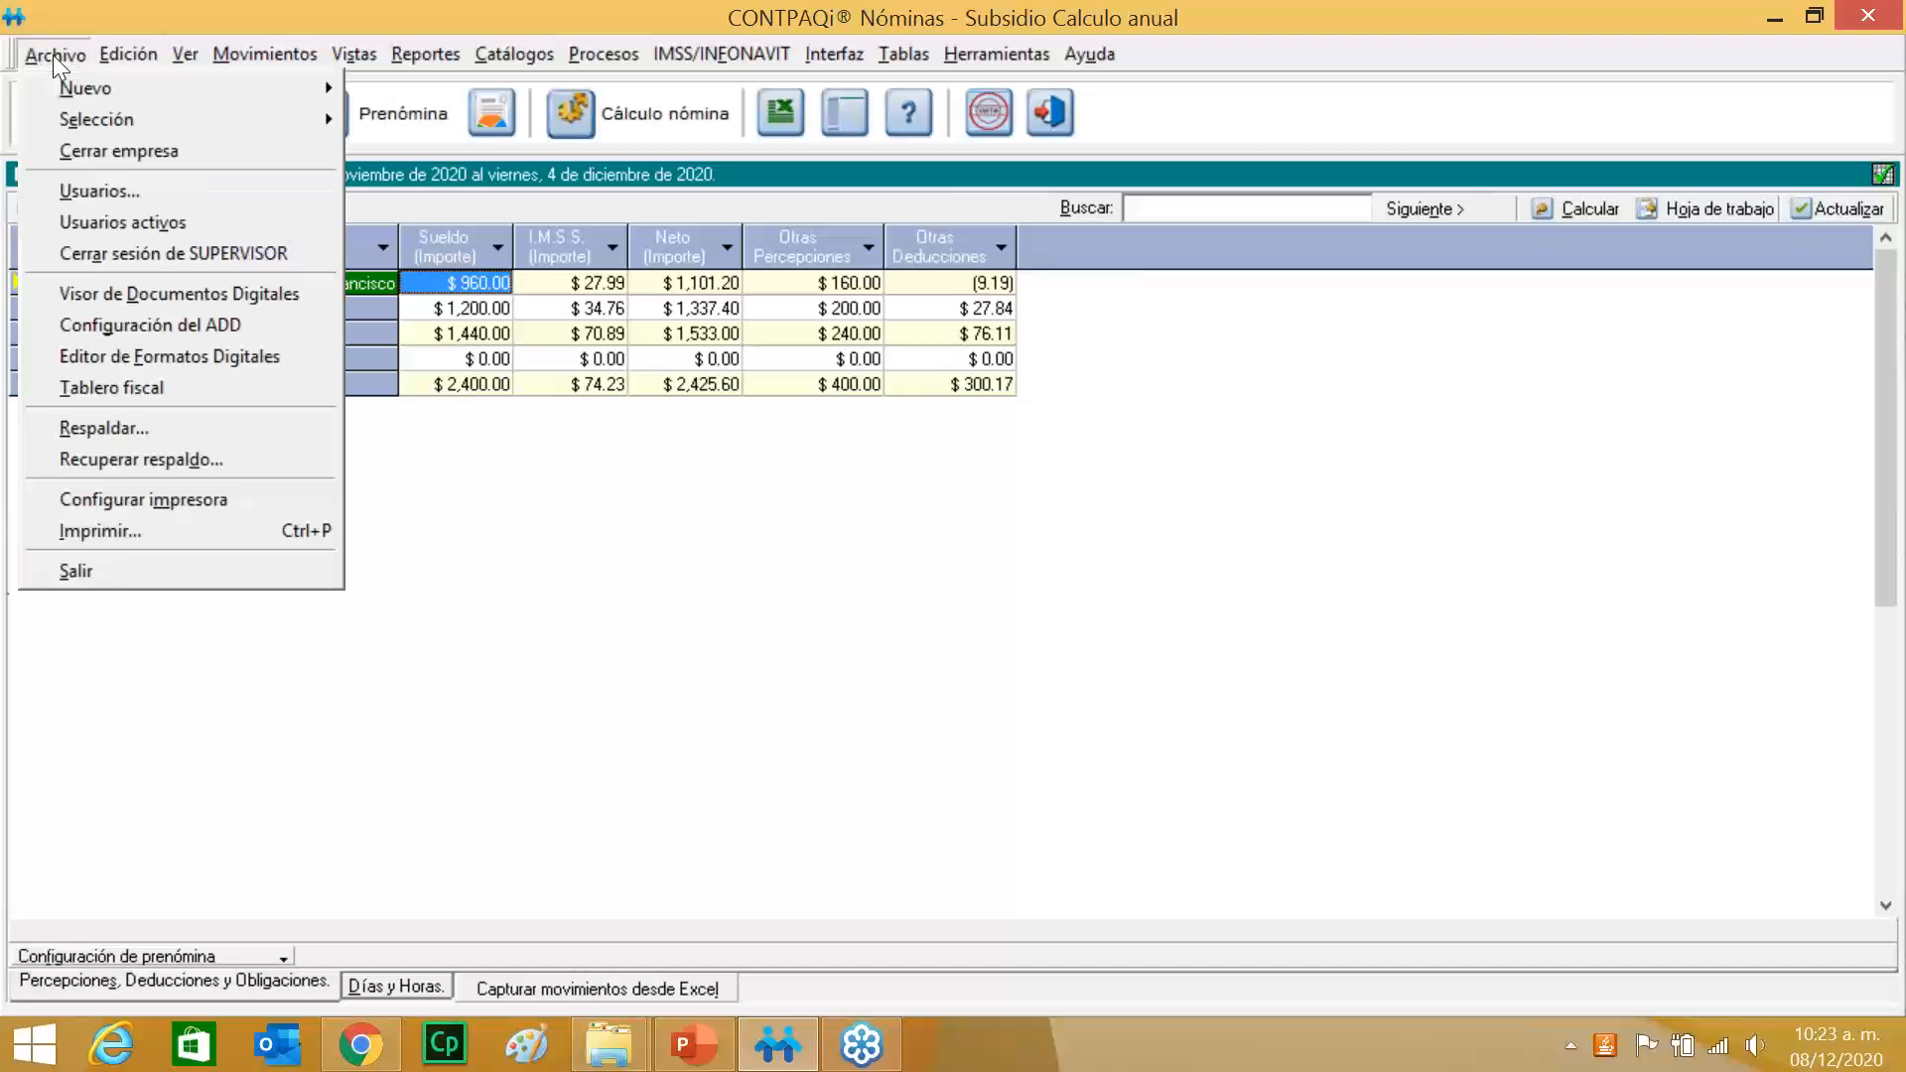
mouse_move(206, 89)
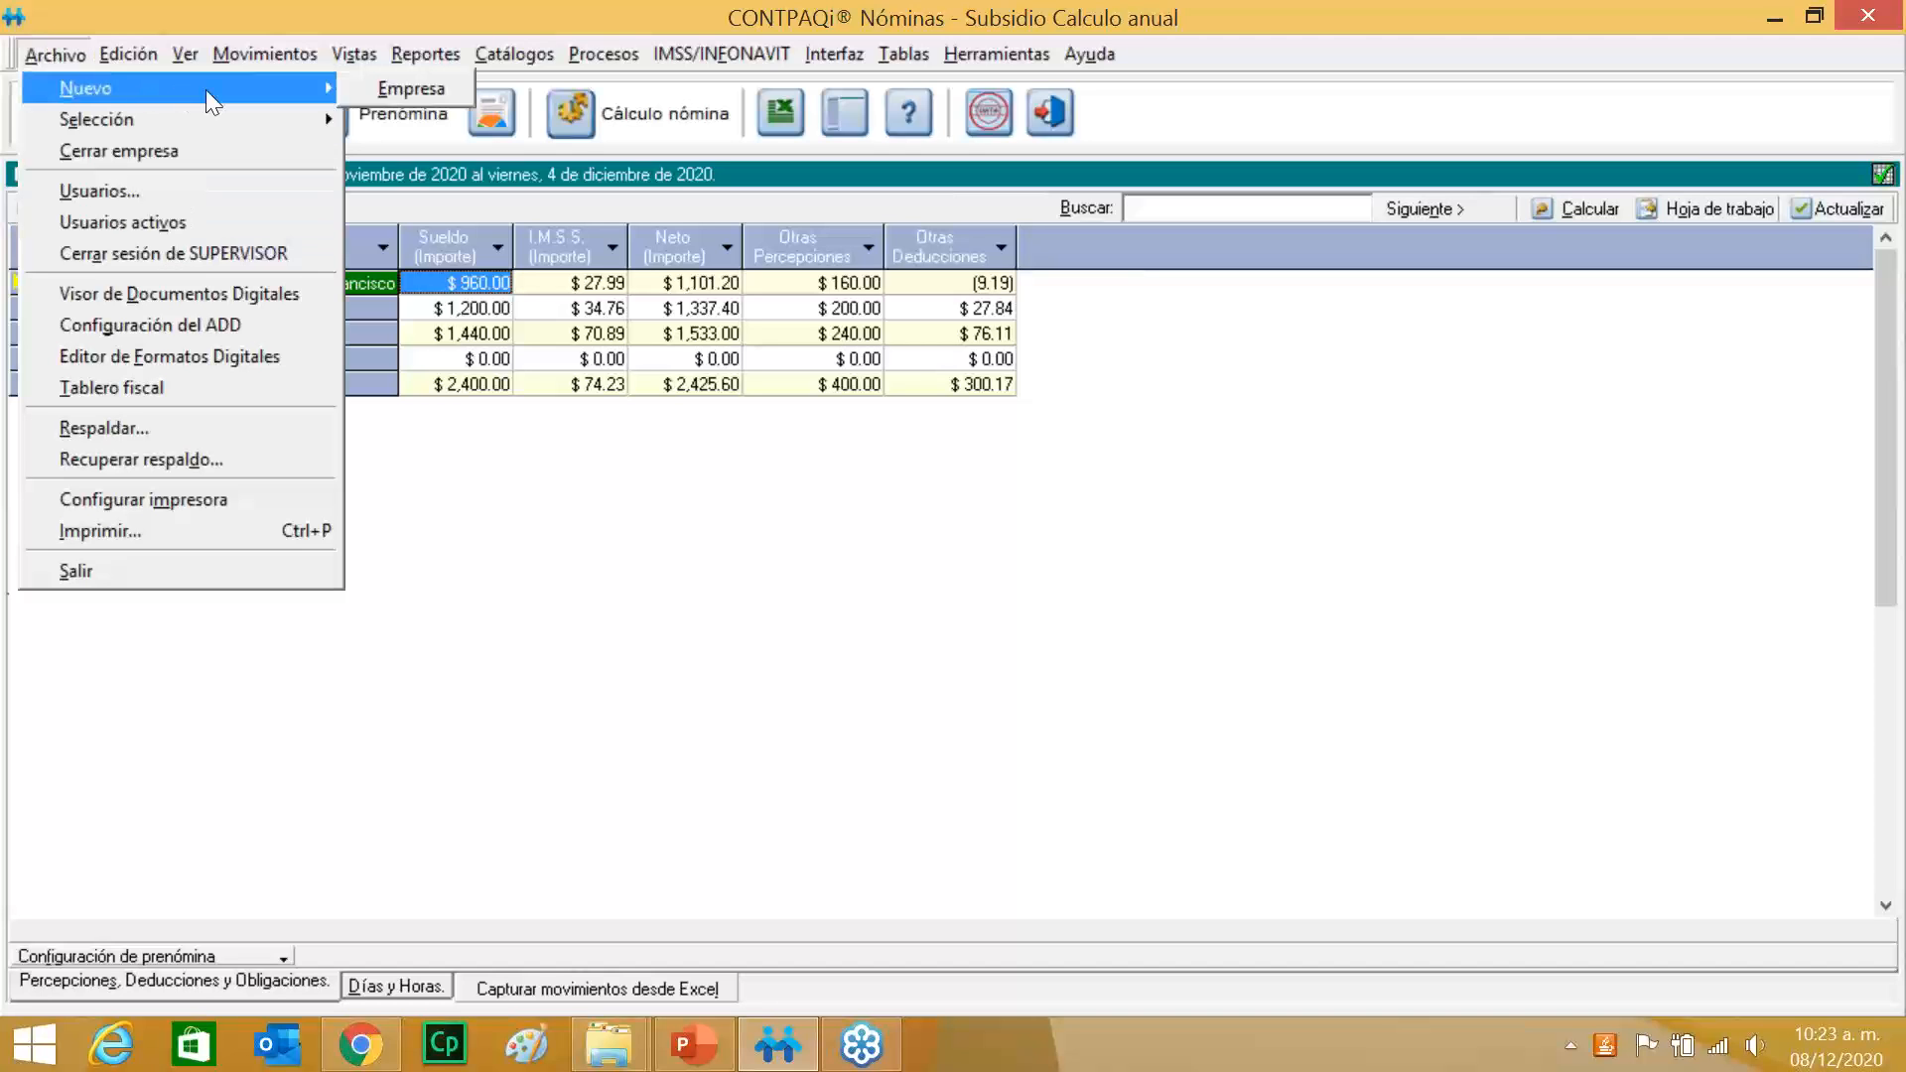
left_click(375, 92)
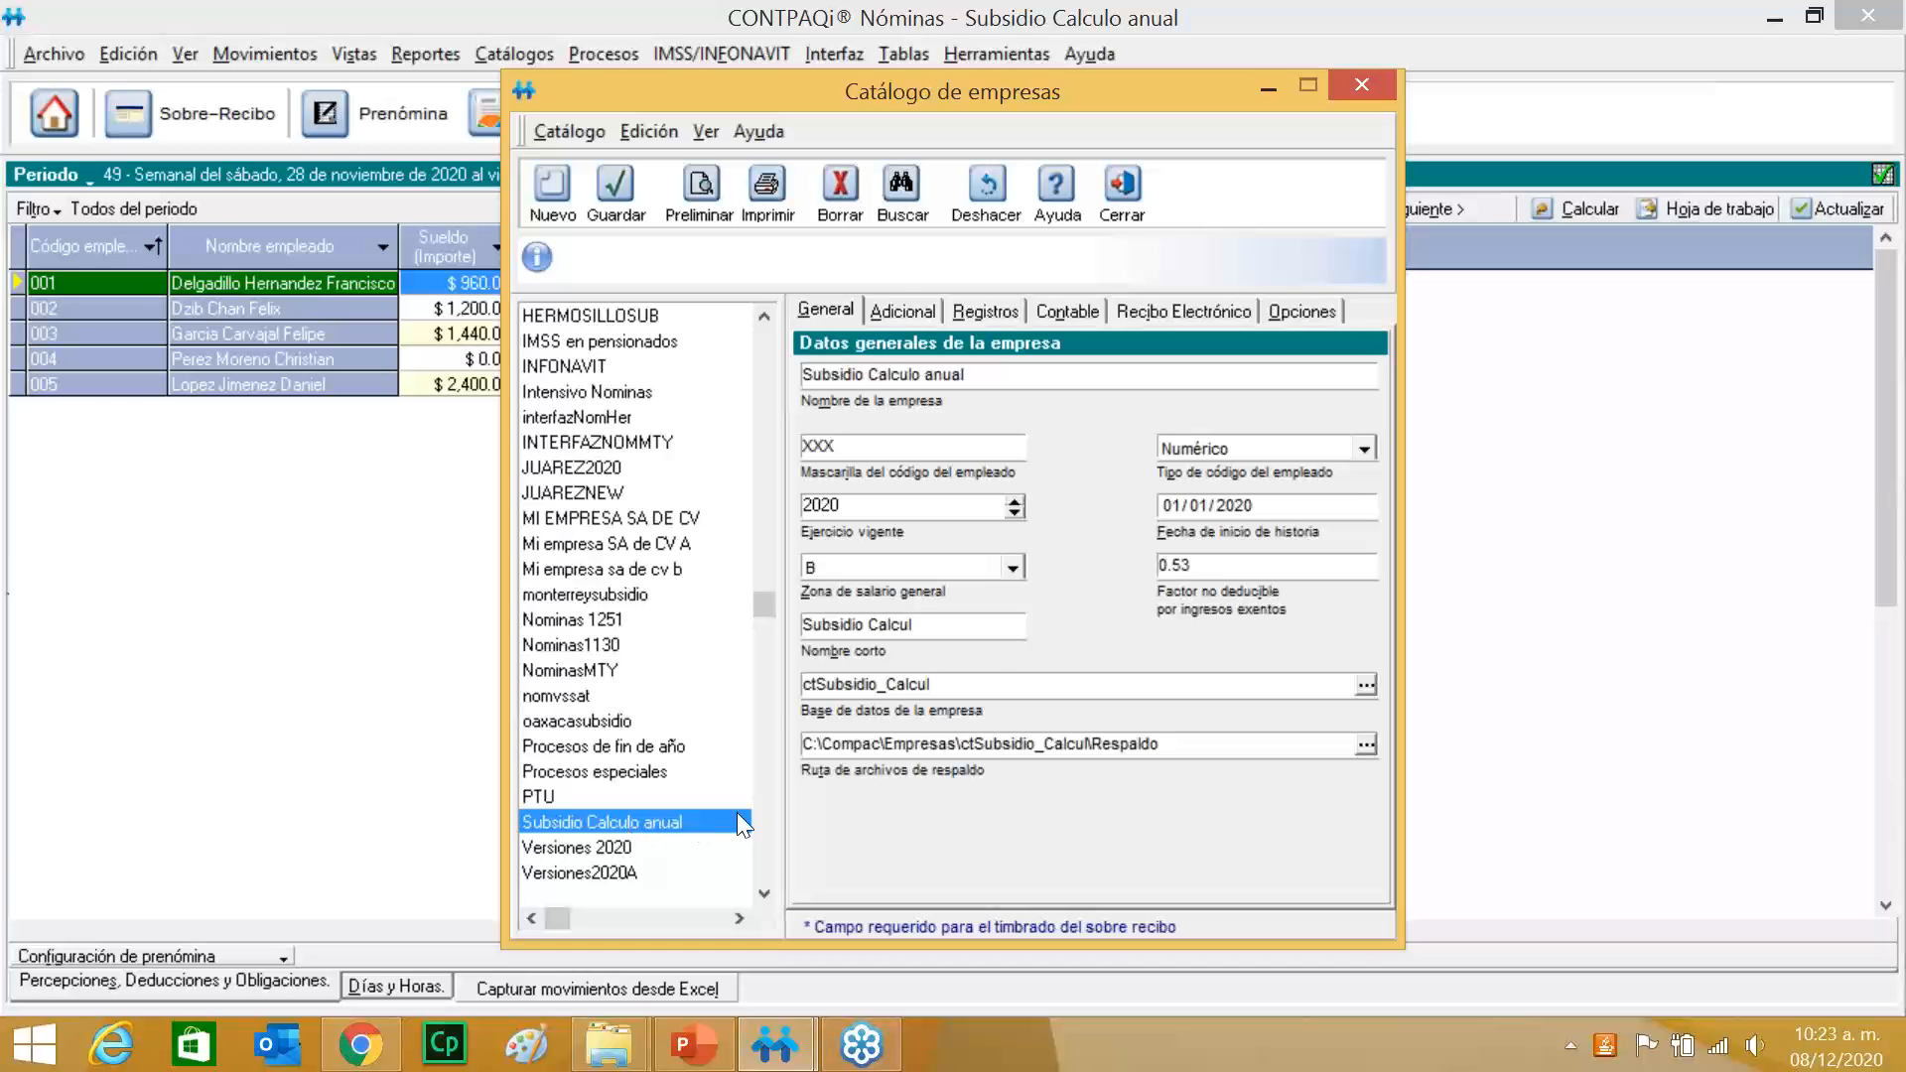
left_click(1294, 310)
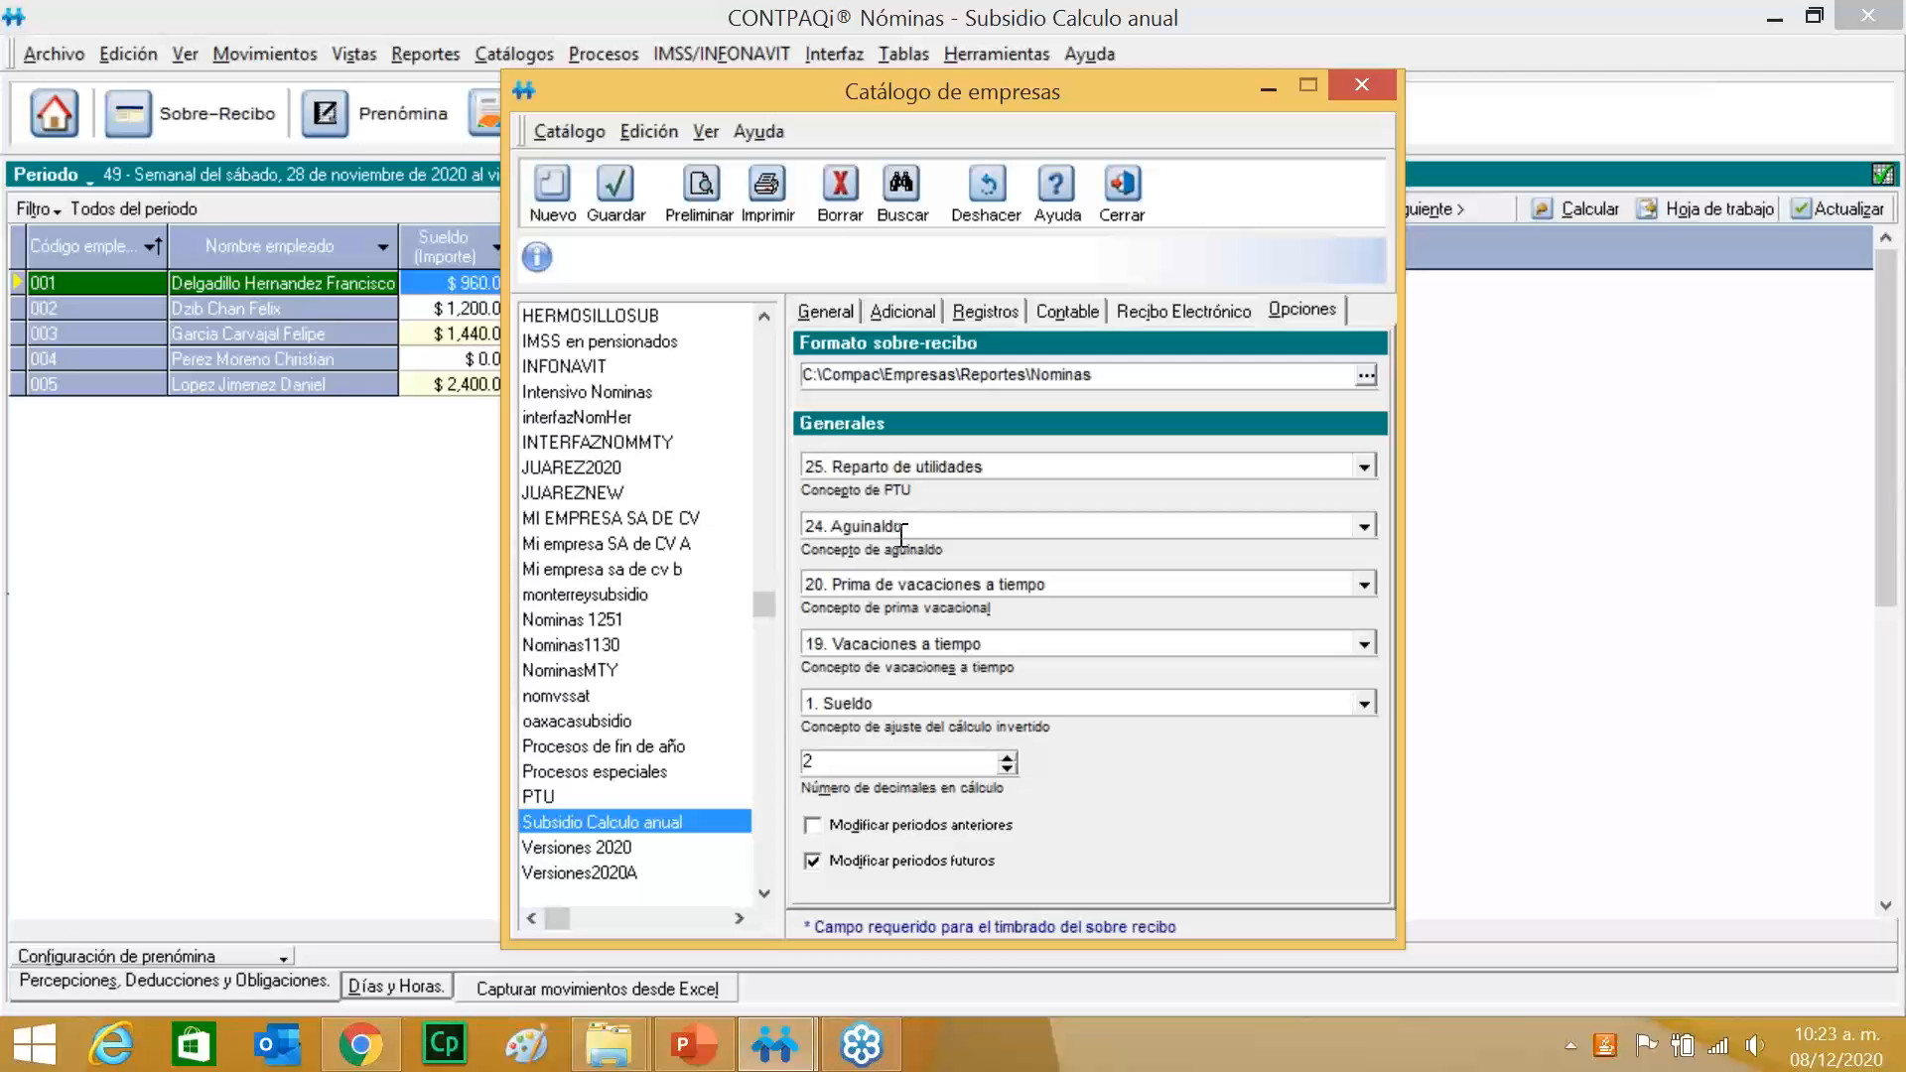
left_click(1124, 182)
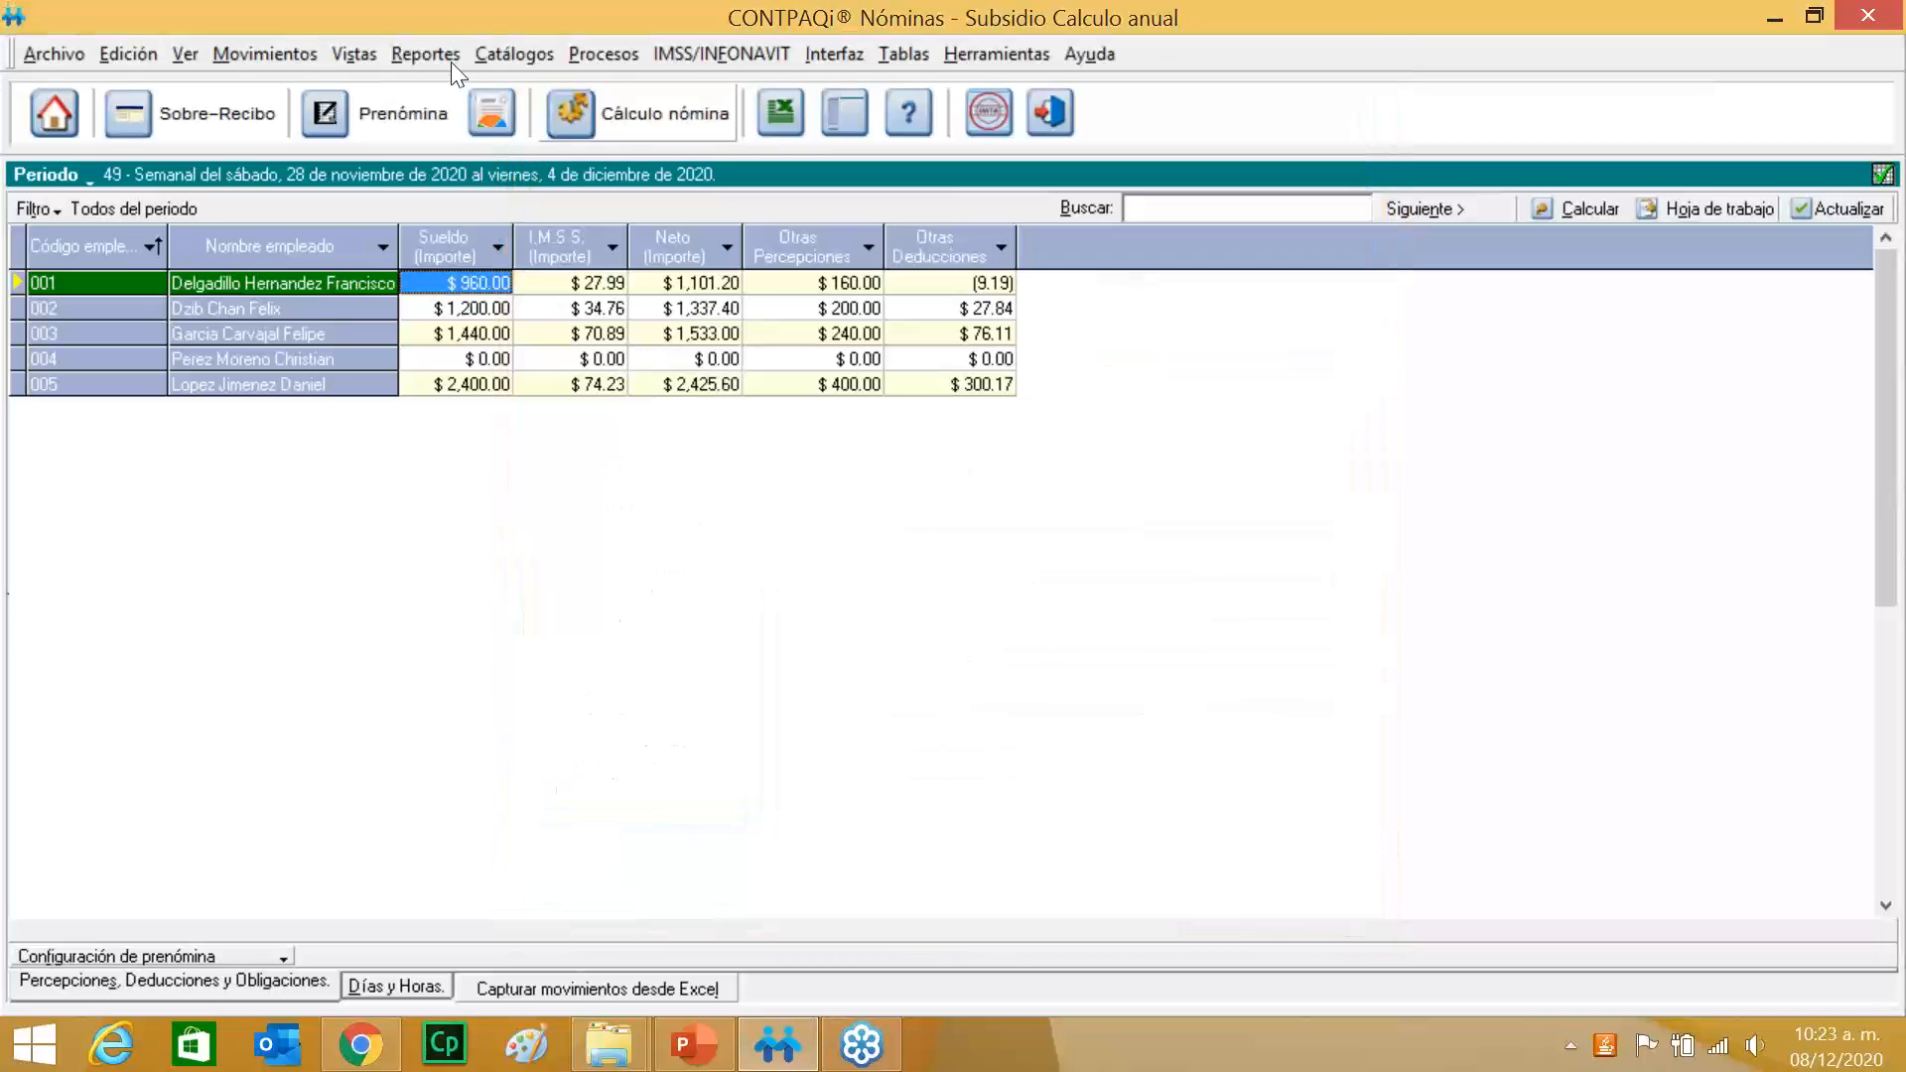
Open the concept catalog and show the total amount formula of the Aguinaldo perception.
left_click(515, 56)
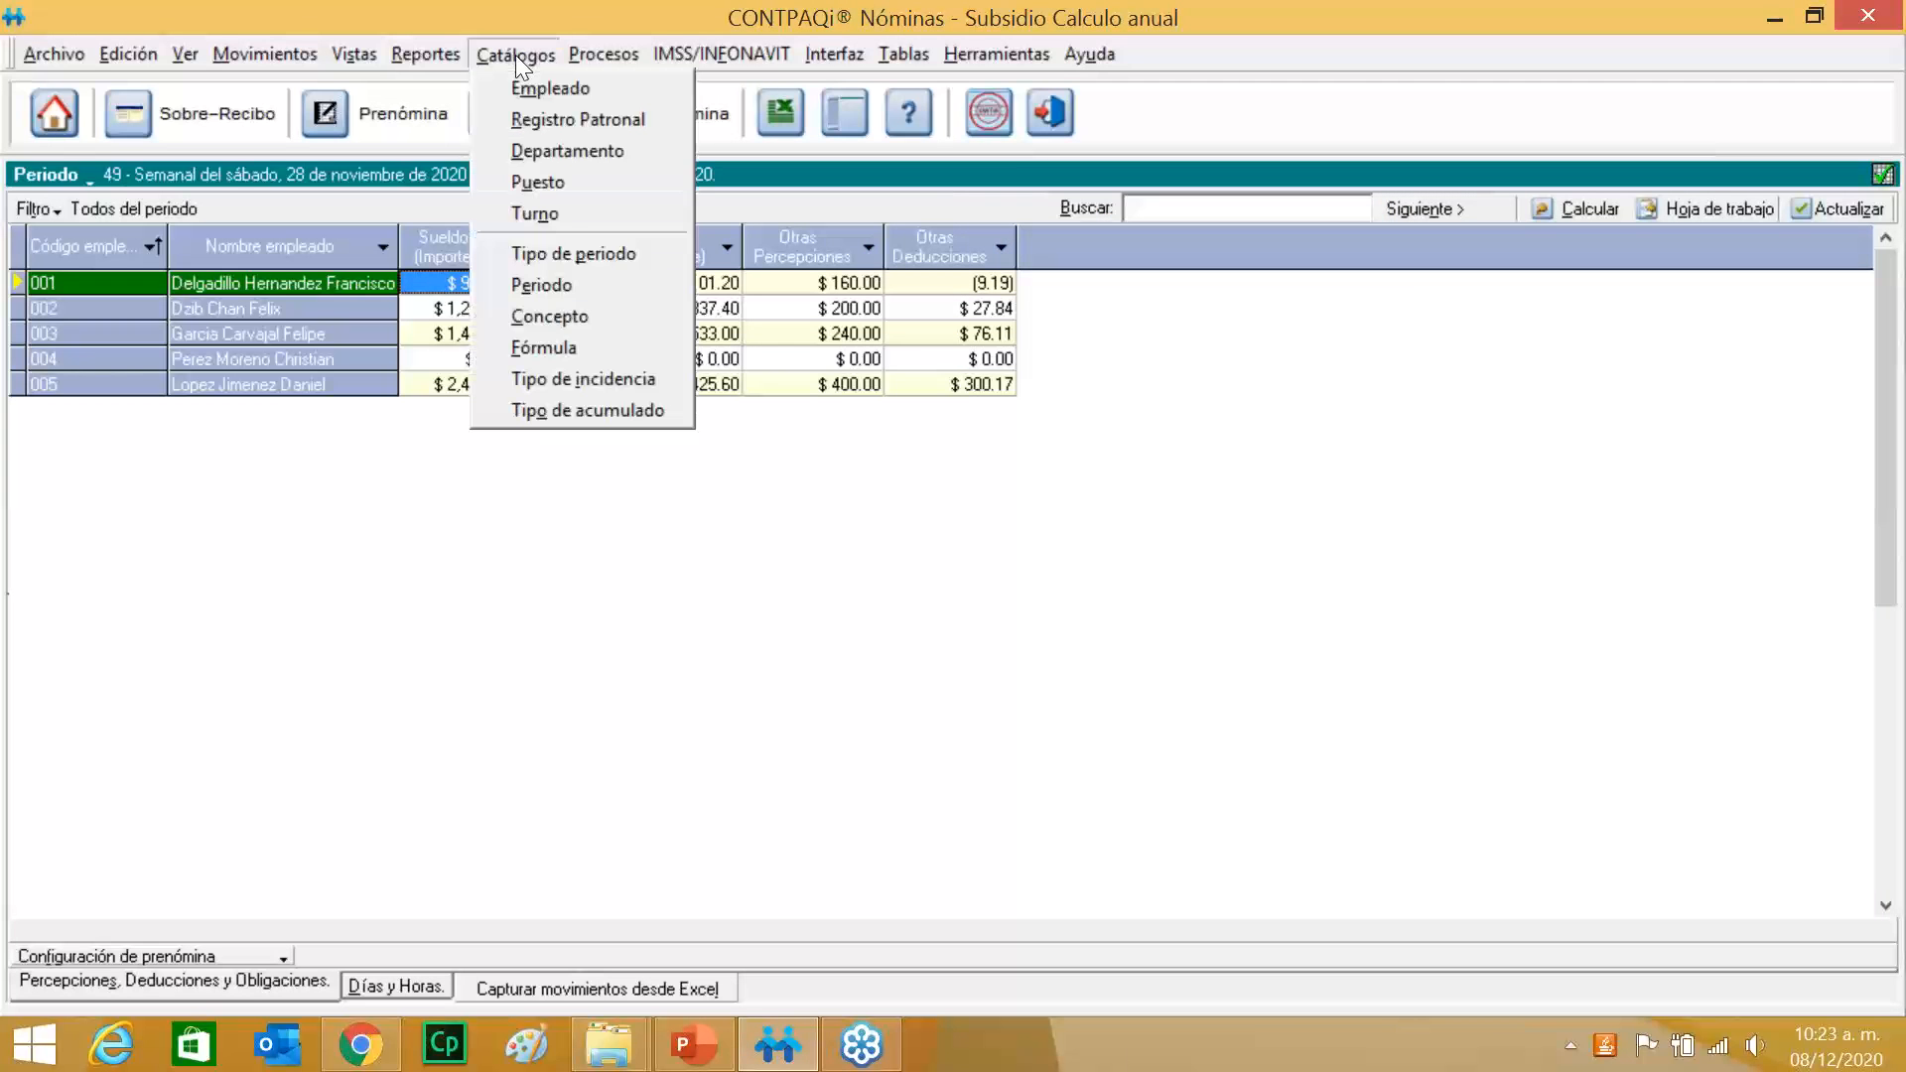
left_click(586, 311)
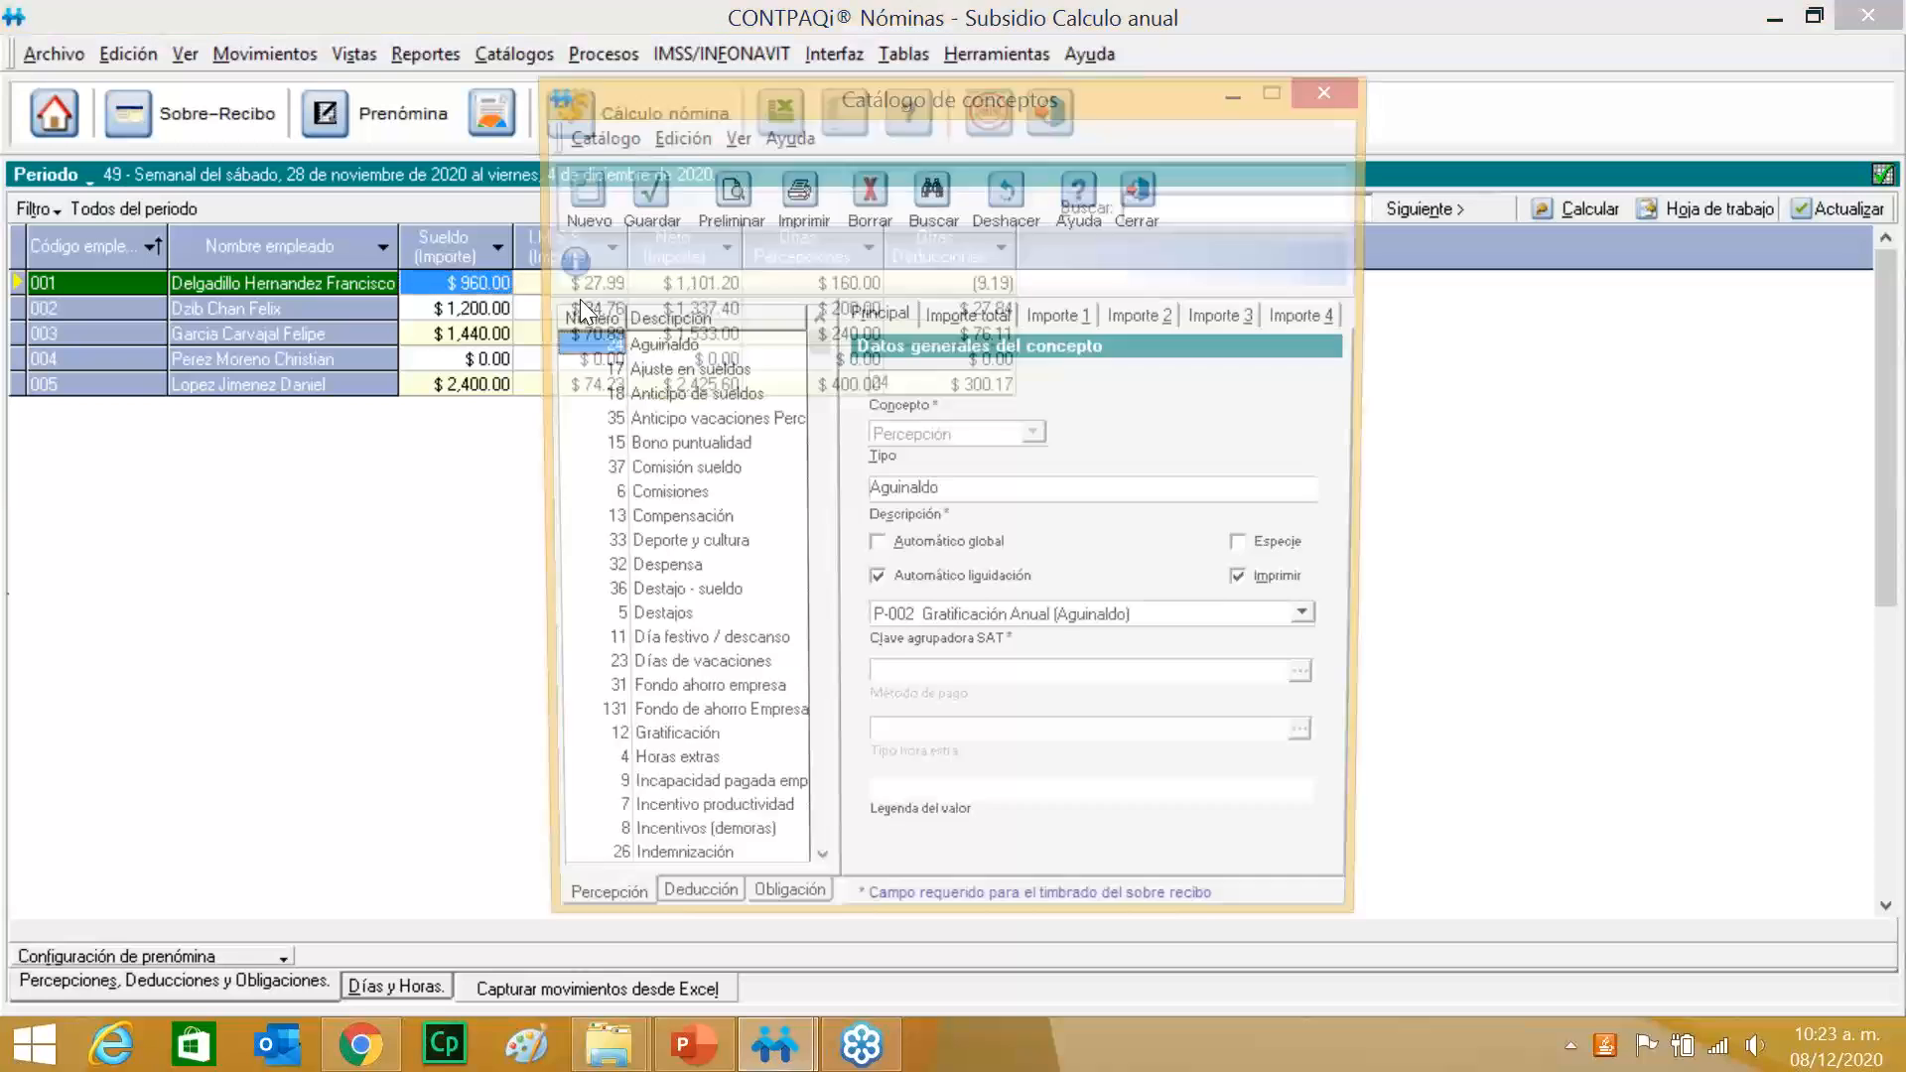
left_click(687, 347)
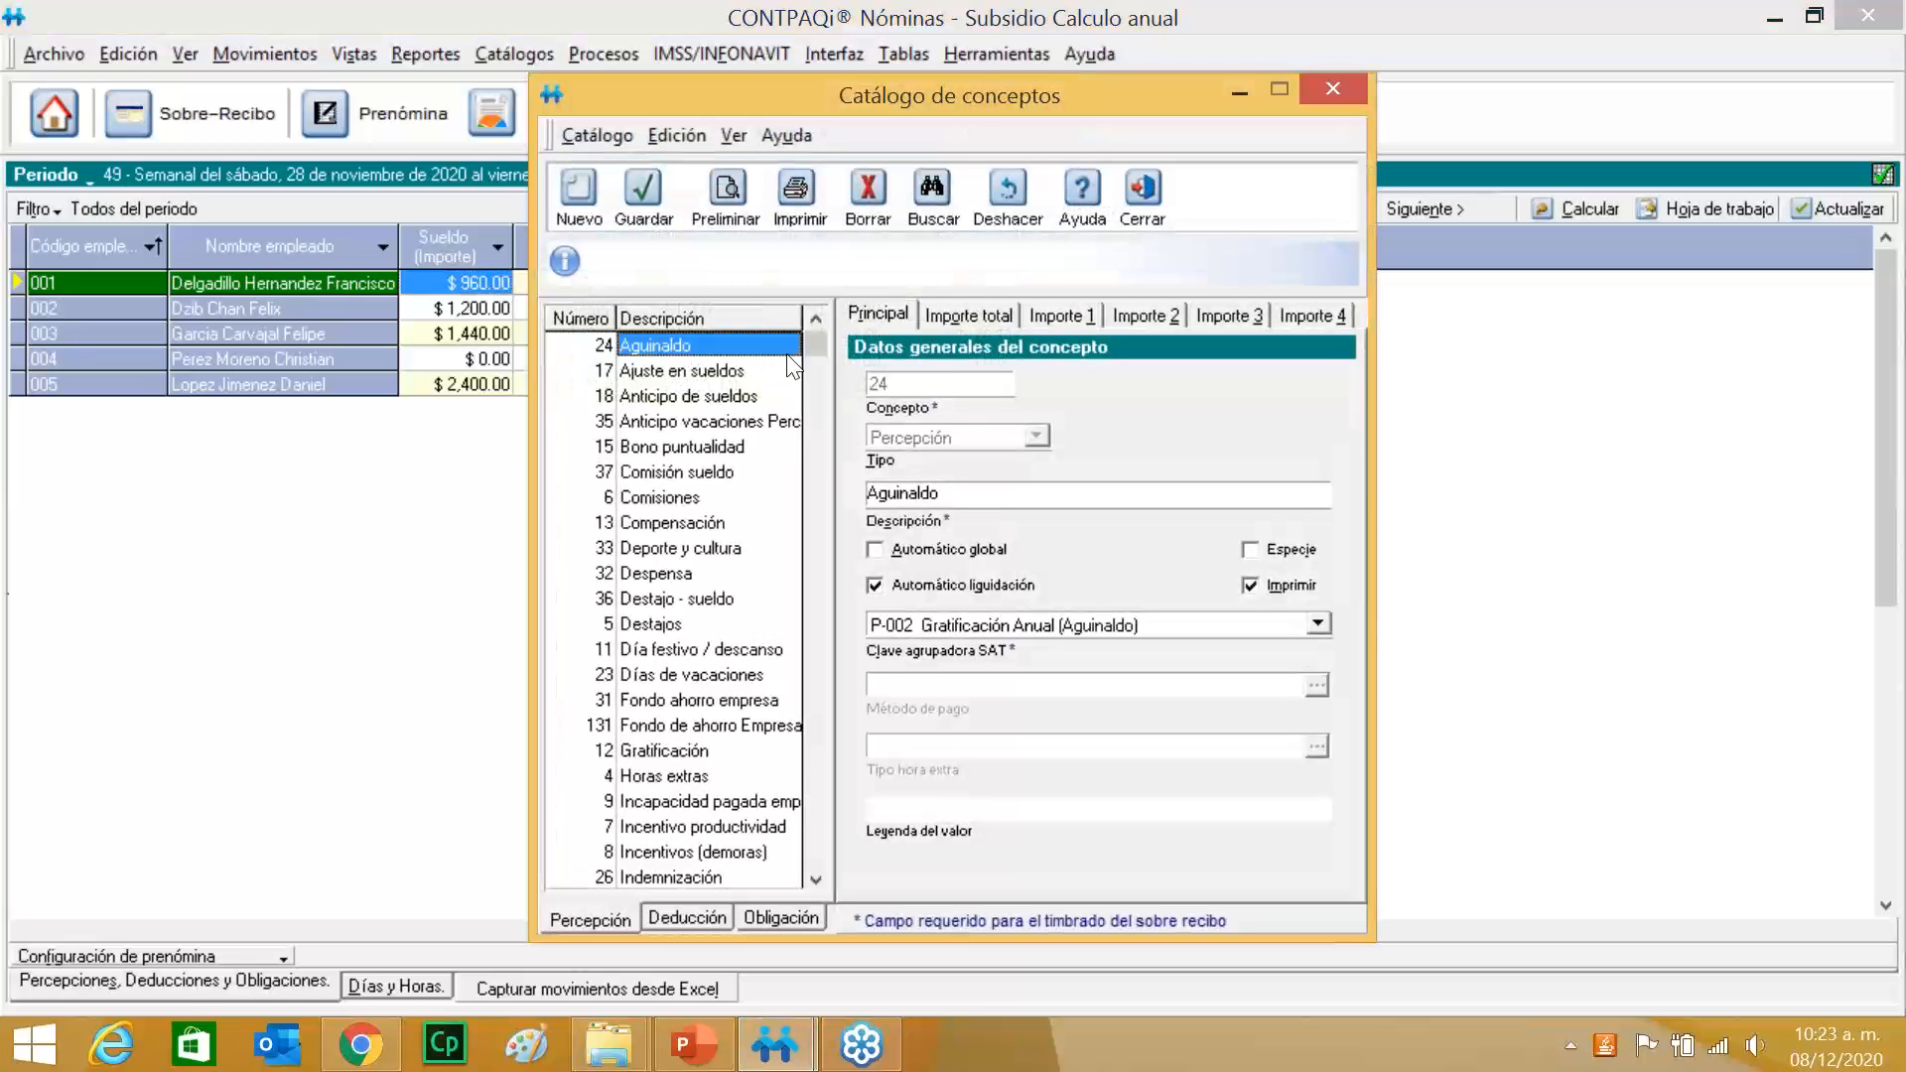
left_click(950, 319)
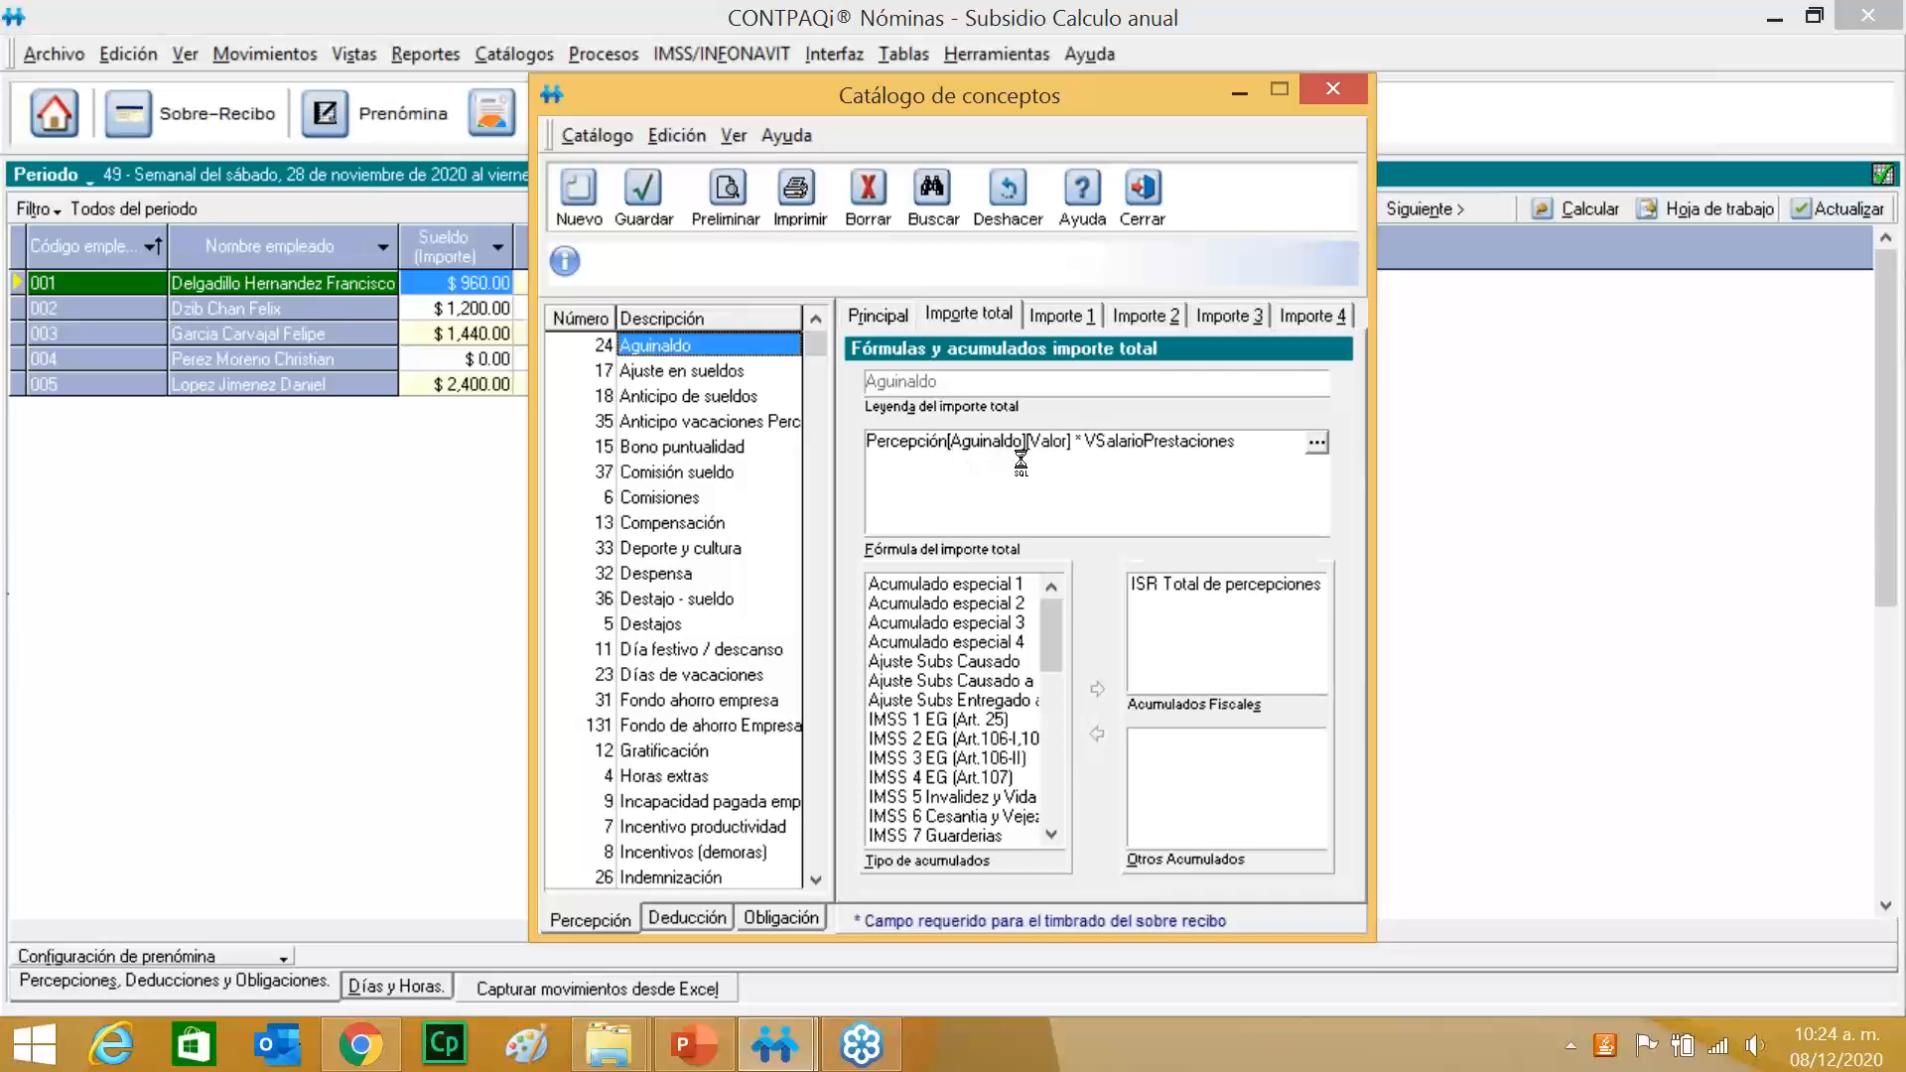
Examine Aguinaldo's total formula in the expression editor, highlighting the Percepción[Aguinaldo][Valor] and VSalarioPrestaciones factors, and close the editor.
left_click_drag(876, 442, 1079, 462)
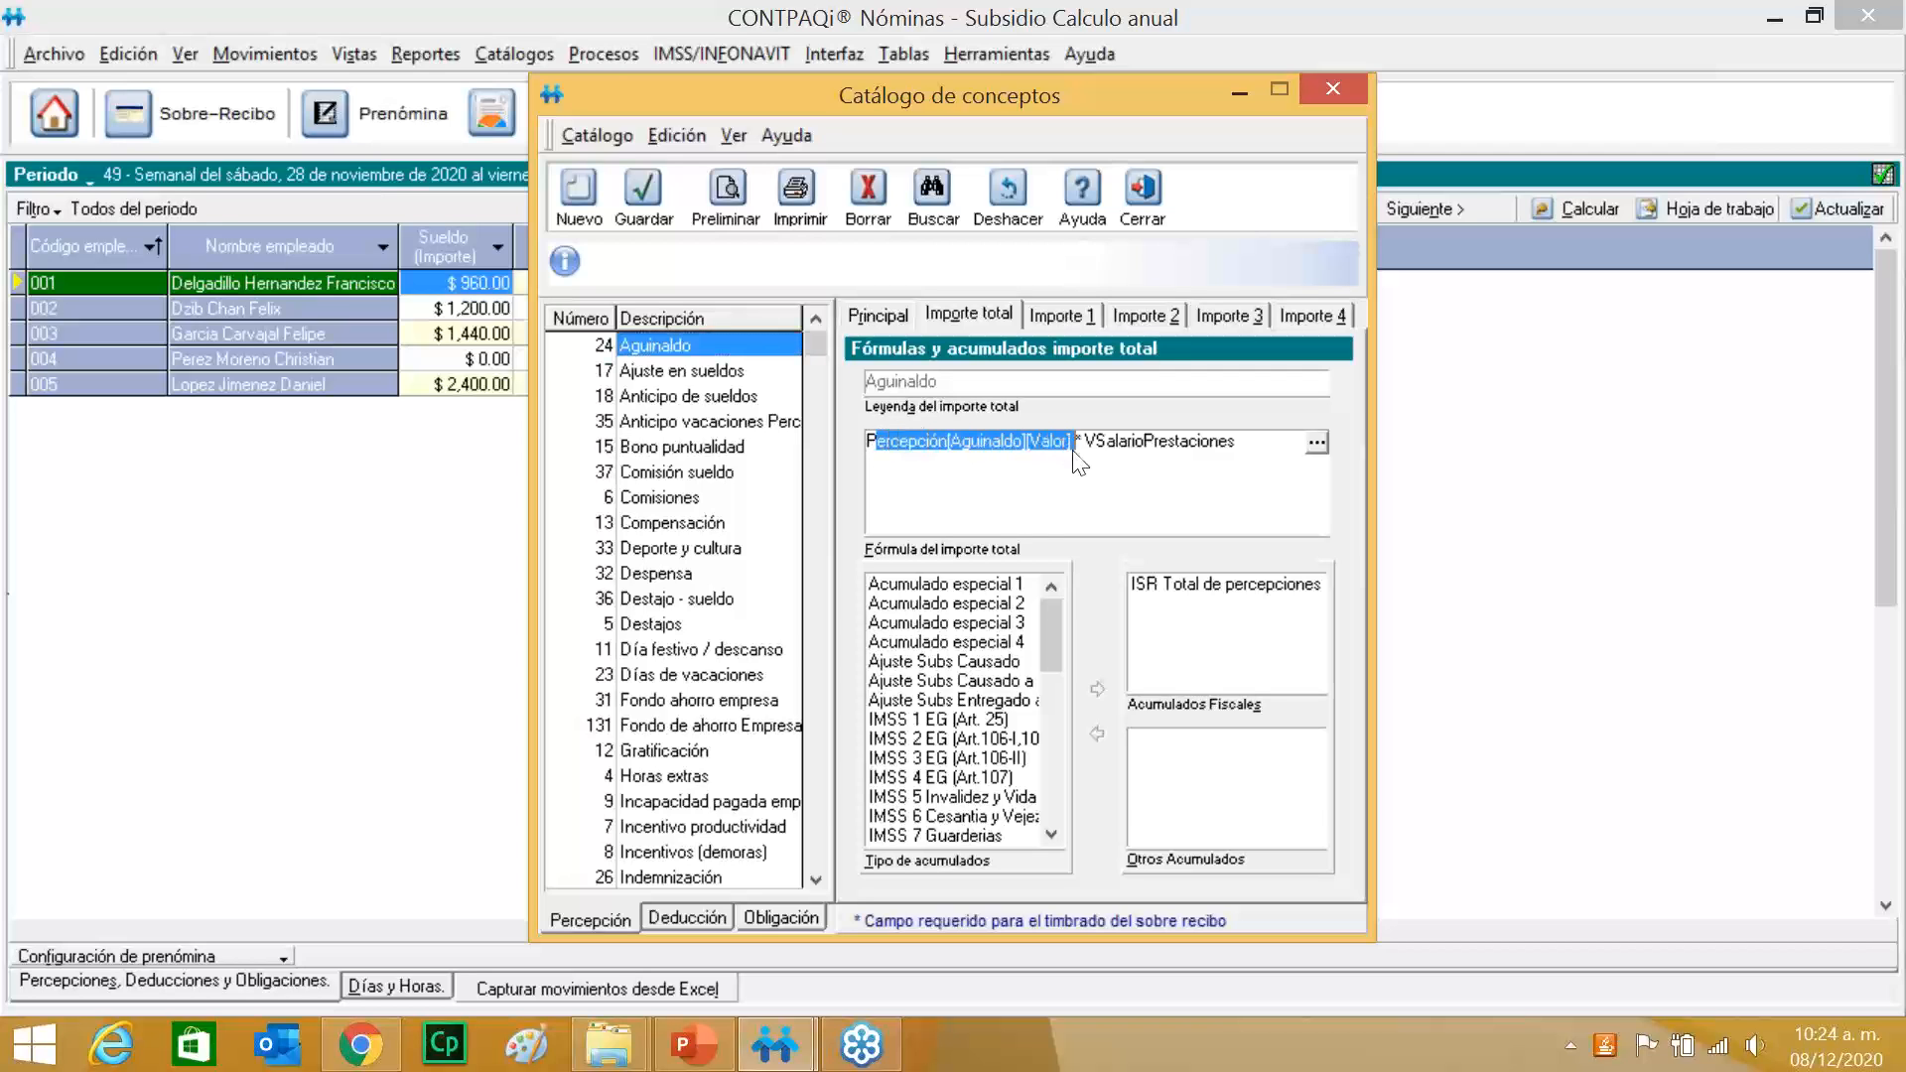
left_click(1316, 442)
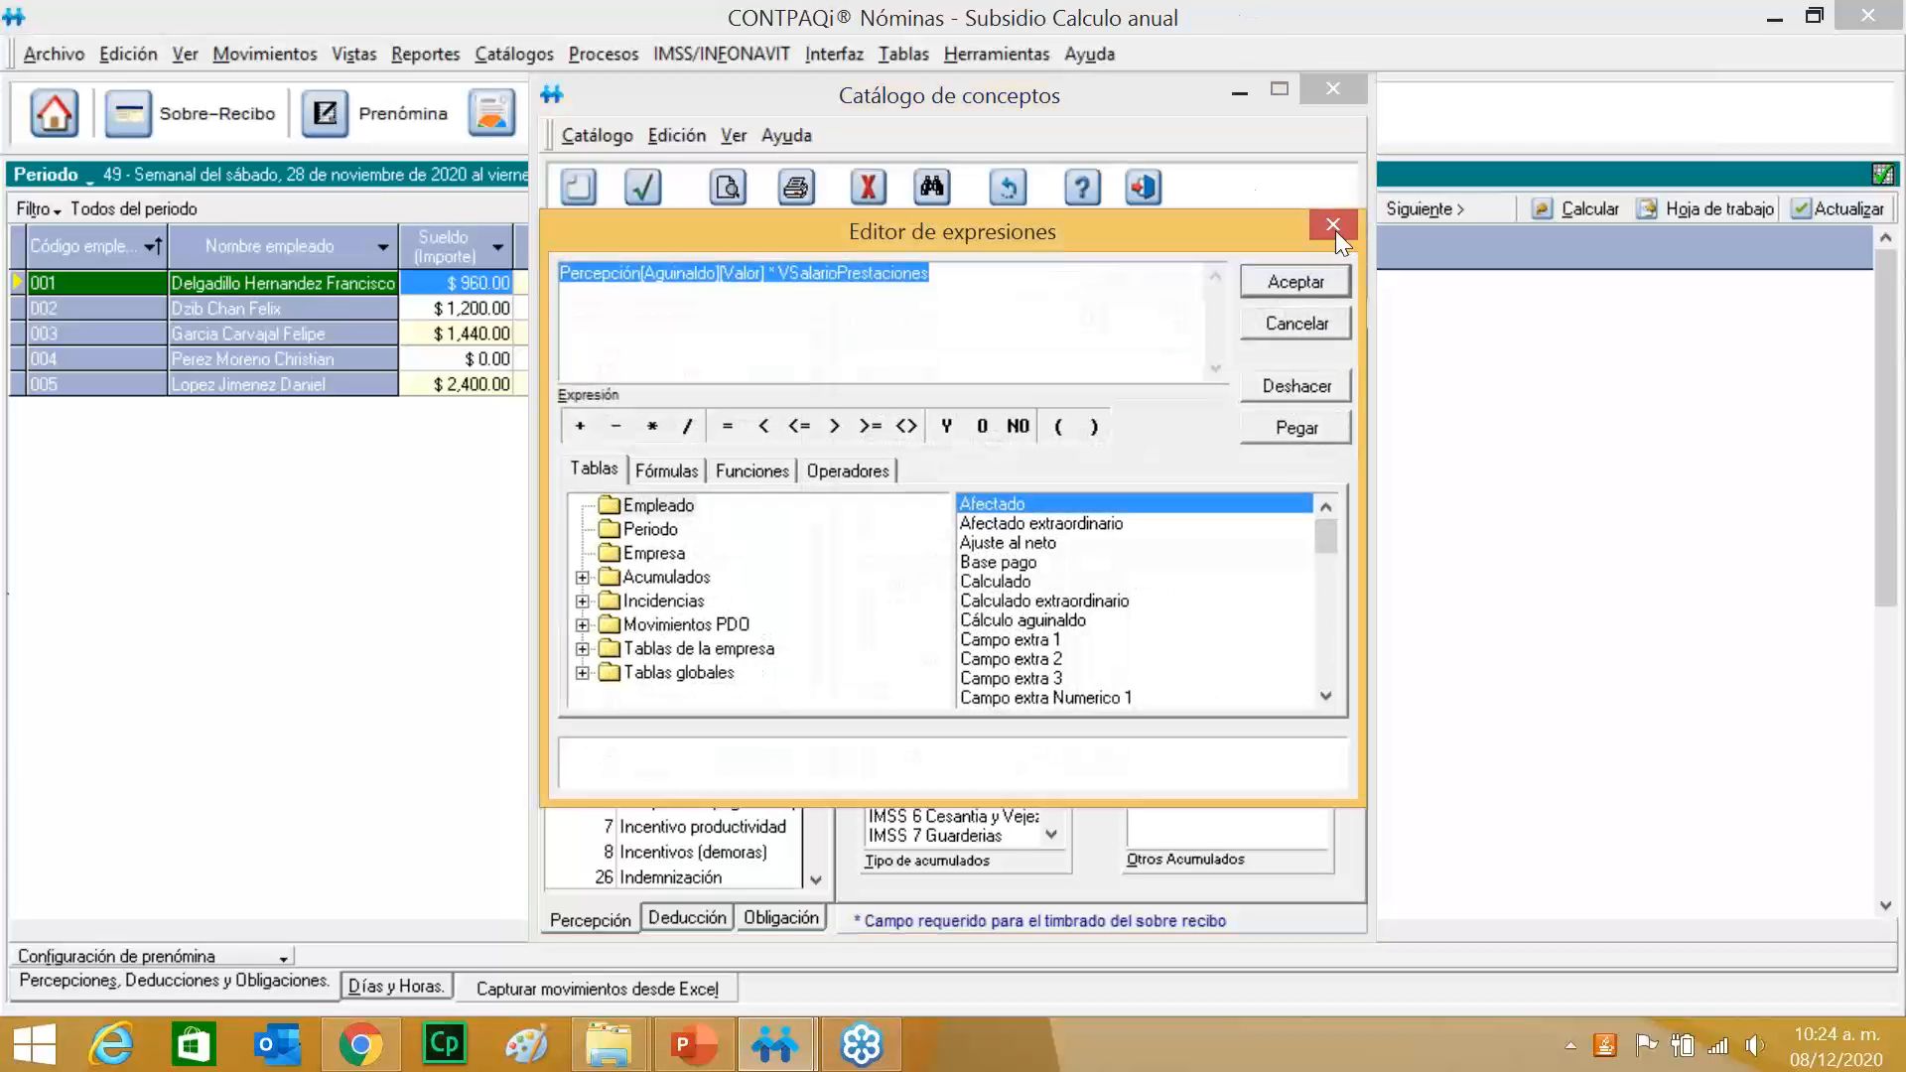
left_click(643, 338)
left_click_drag(766, 275, 562, 308)
left_click_drag(781, 283, 949, 296)
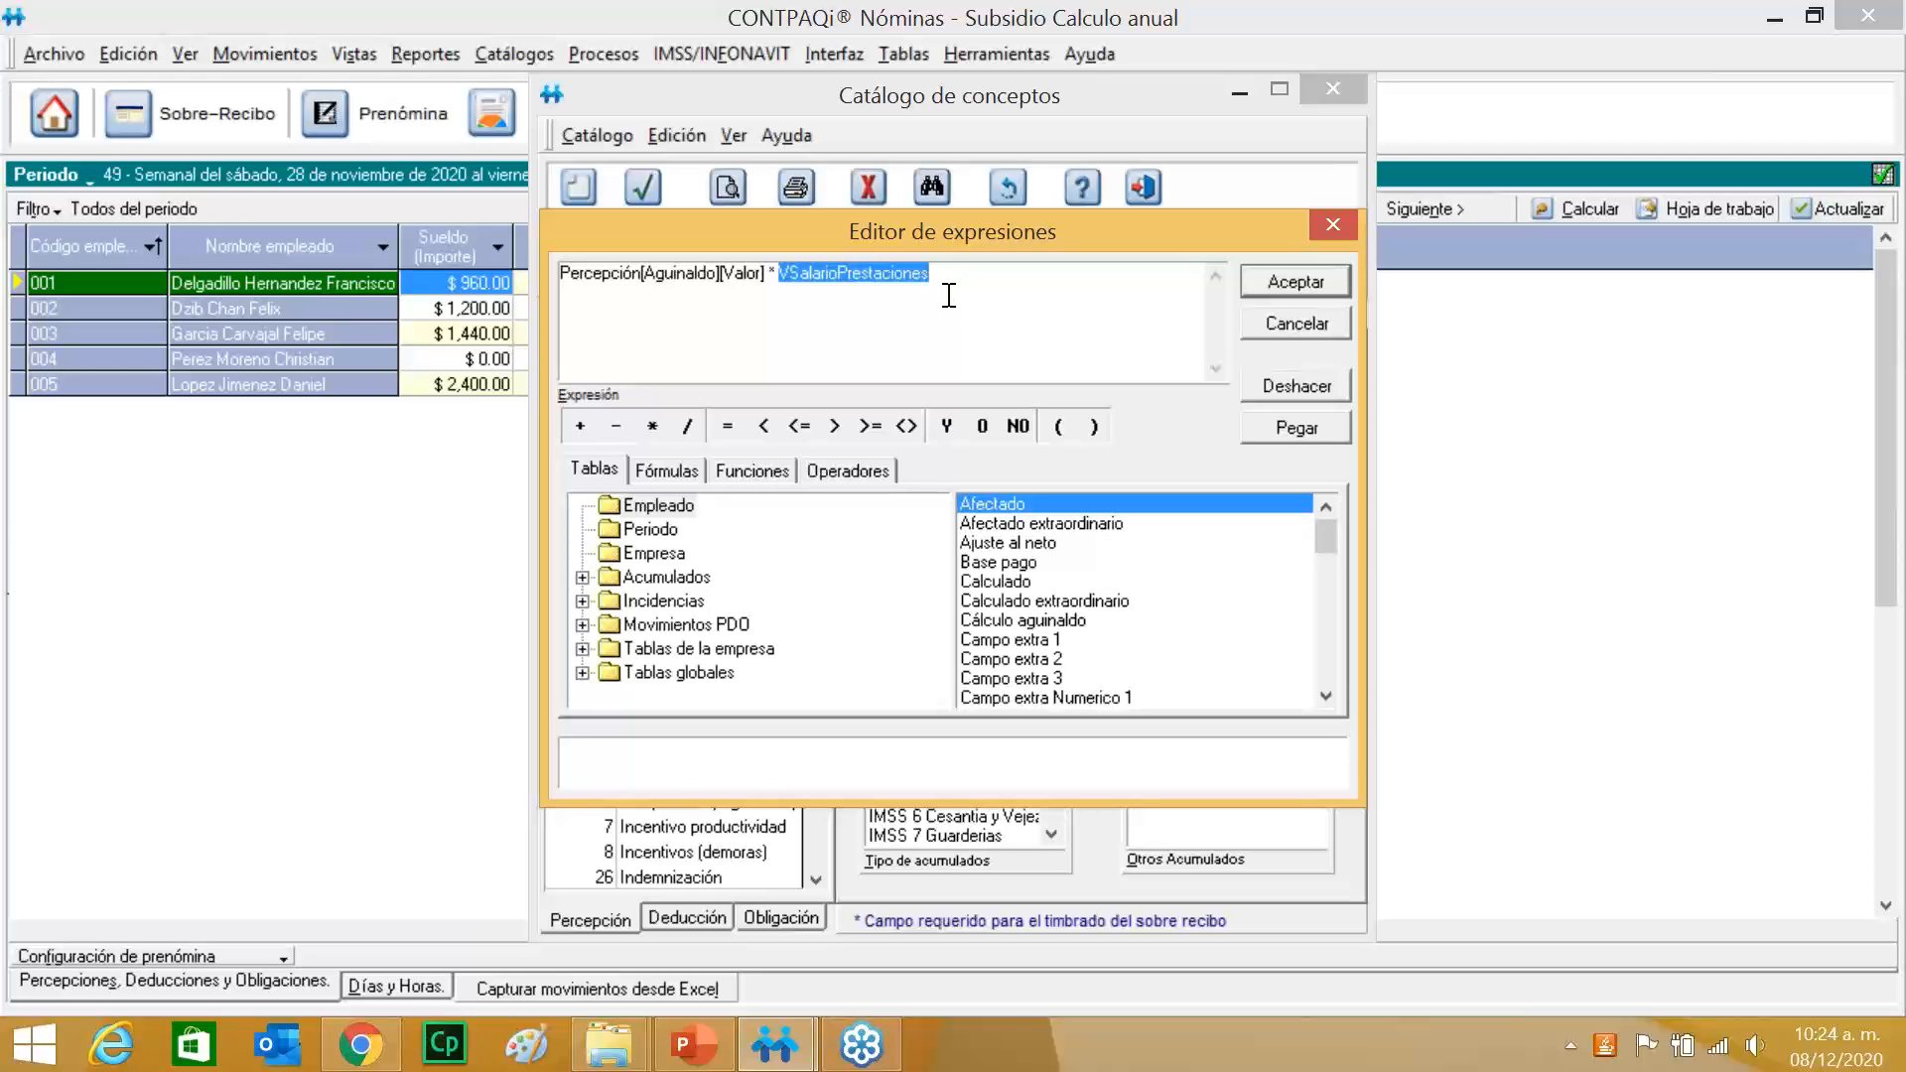
left_click(1335, 227)
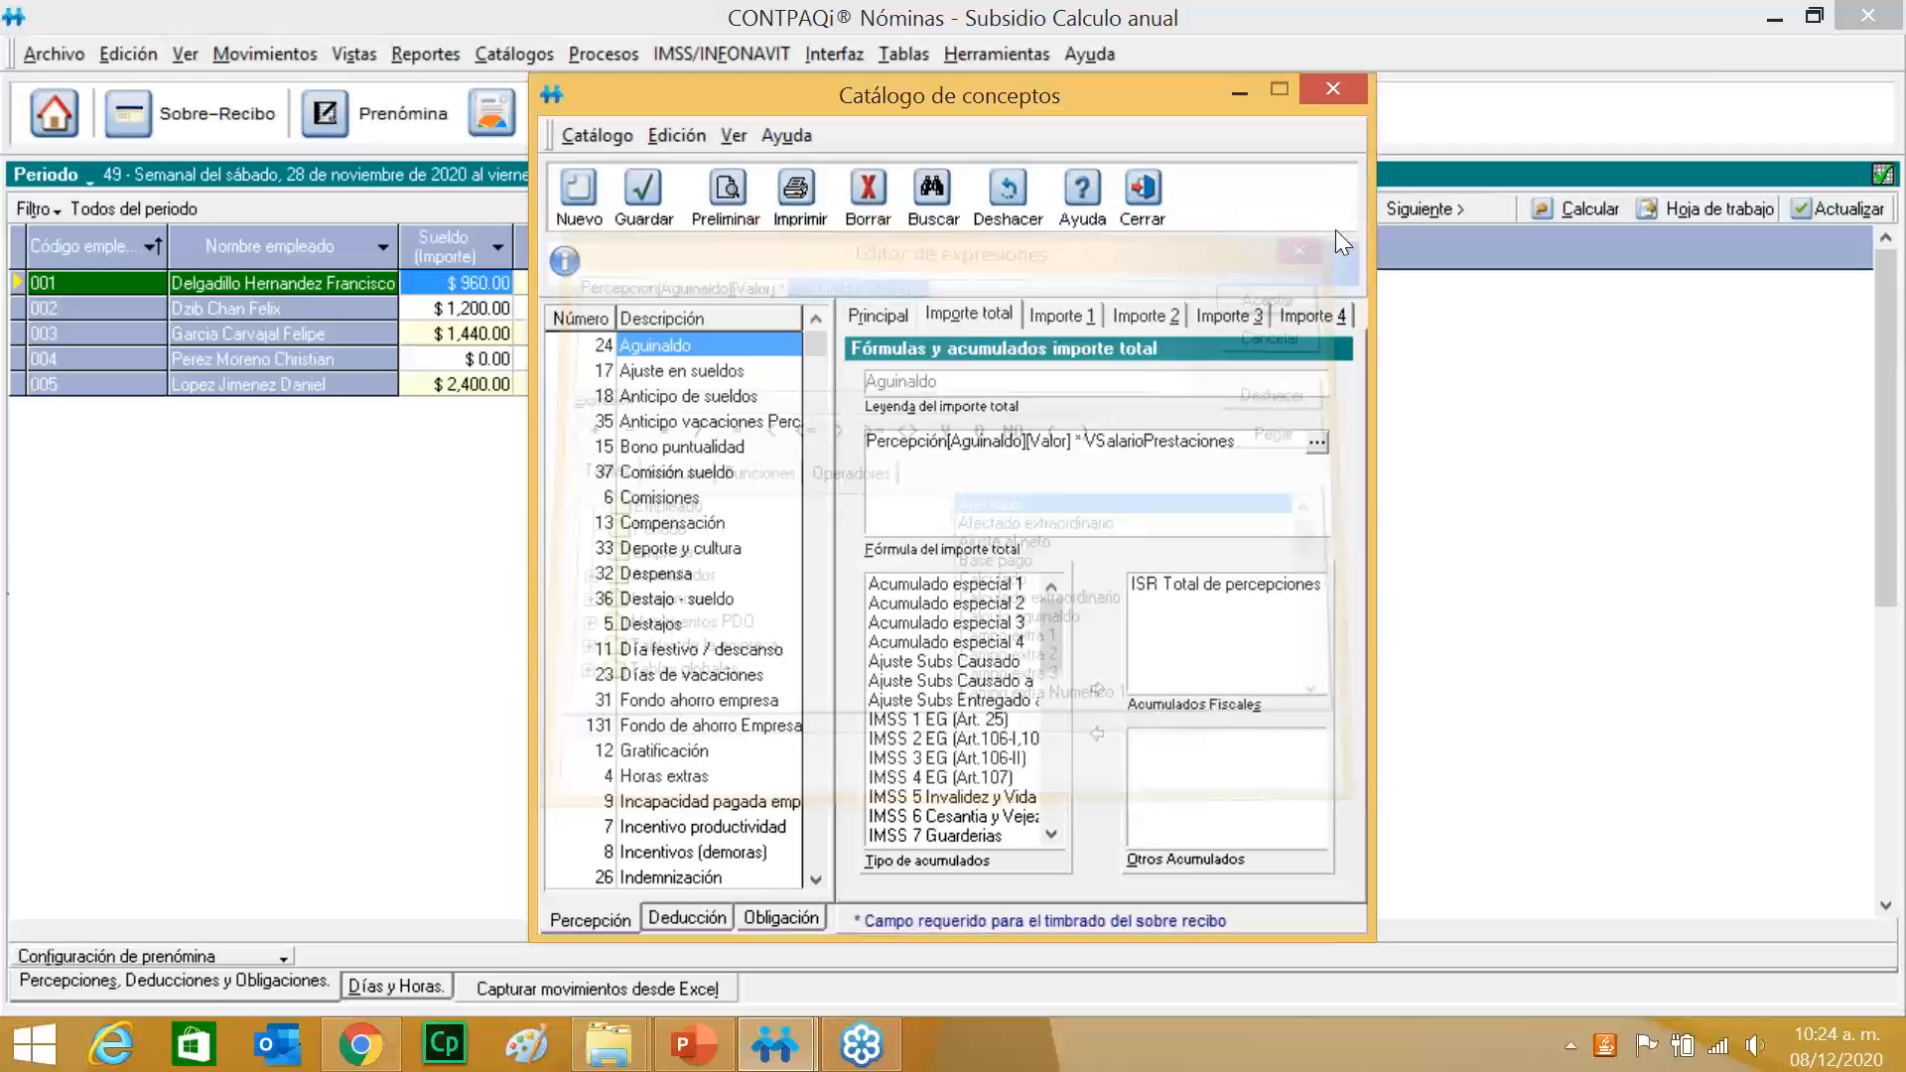
Examine the Exento ISR formula of Aguinaldo's Importe 2 in the expression editor, highlighting the MAX part and 30 * UMA, and close the editor.
left_click(1123, 313)
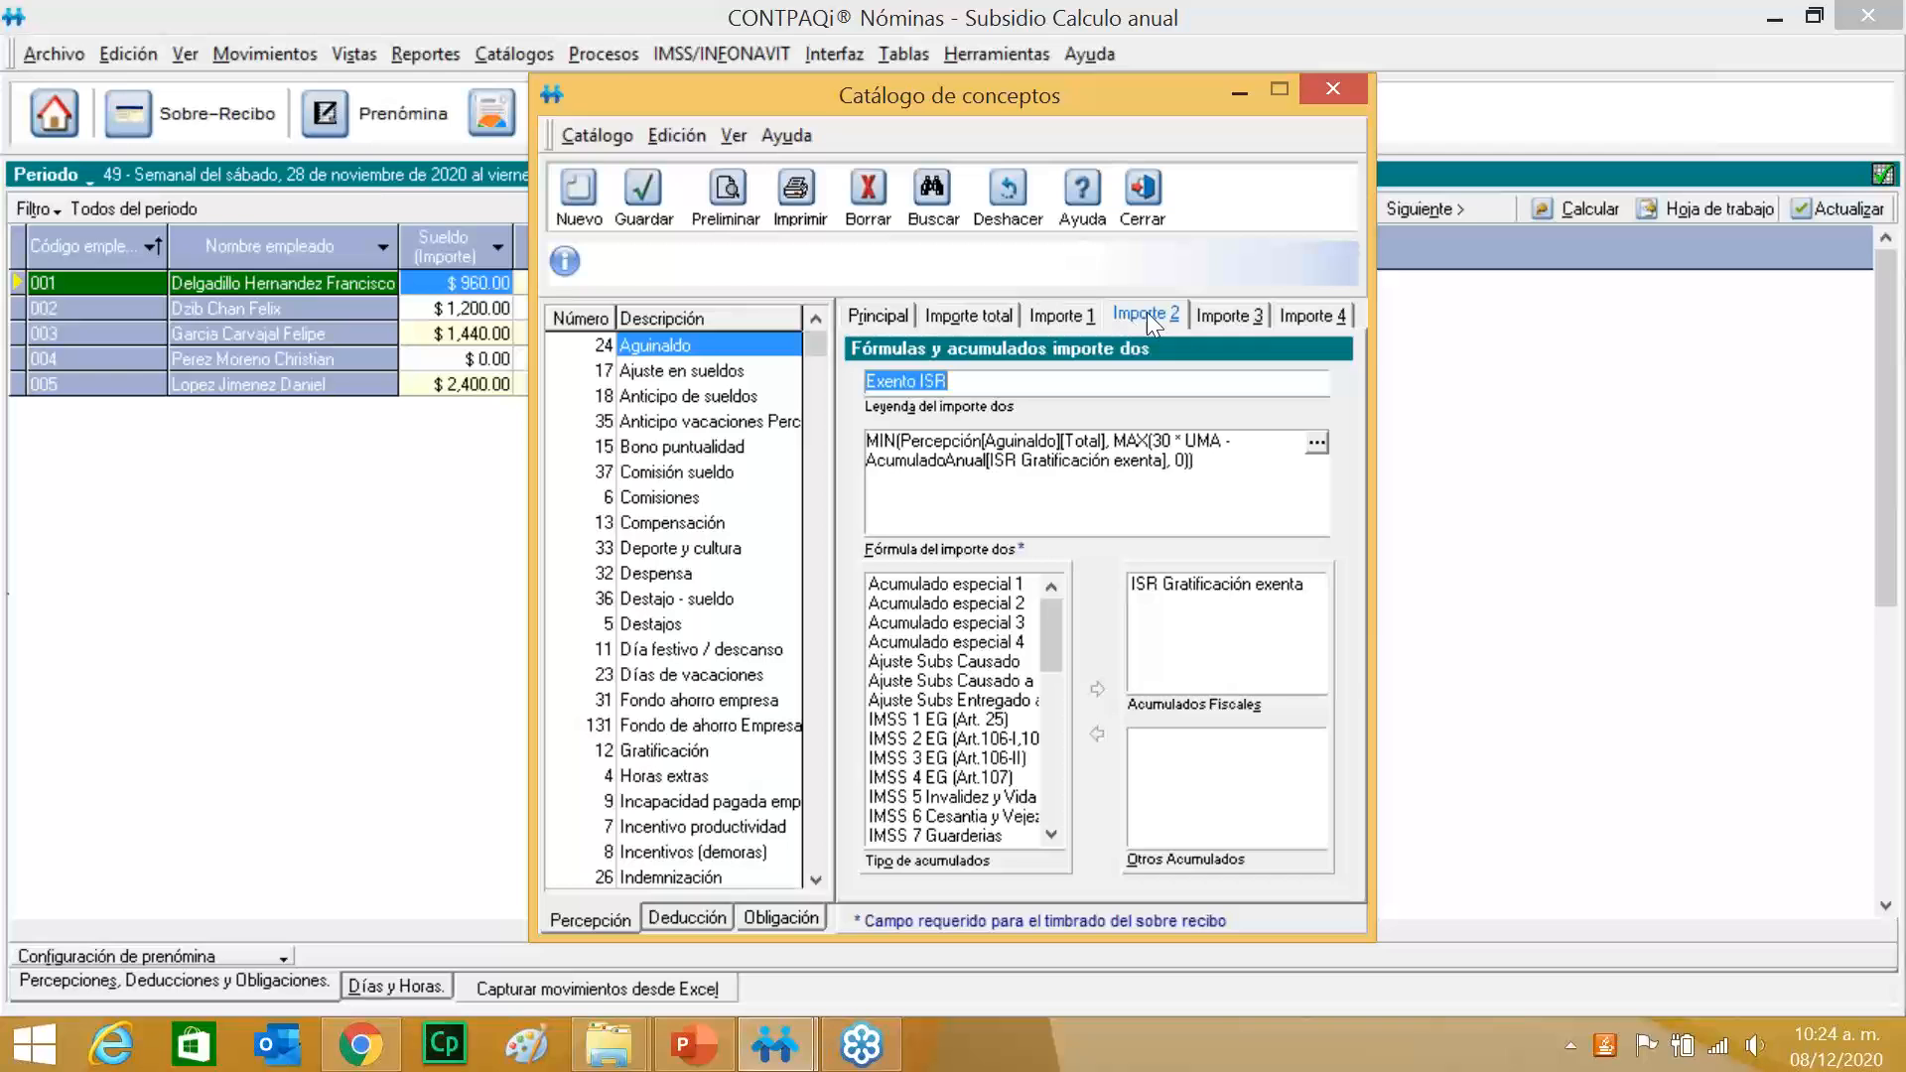
left_click(1314, 445)
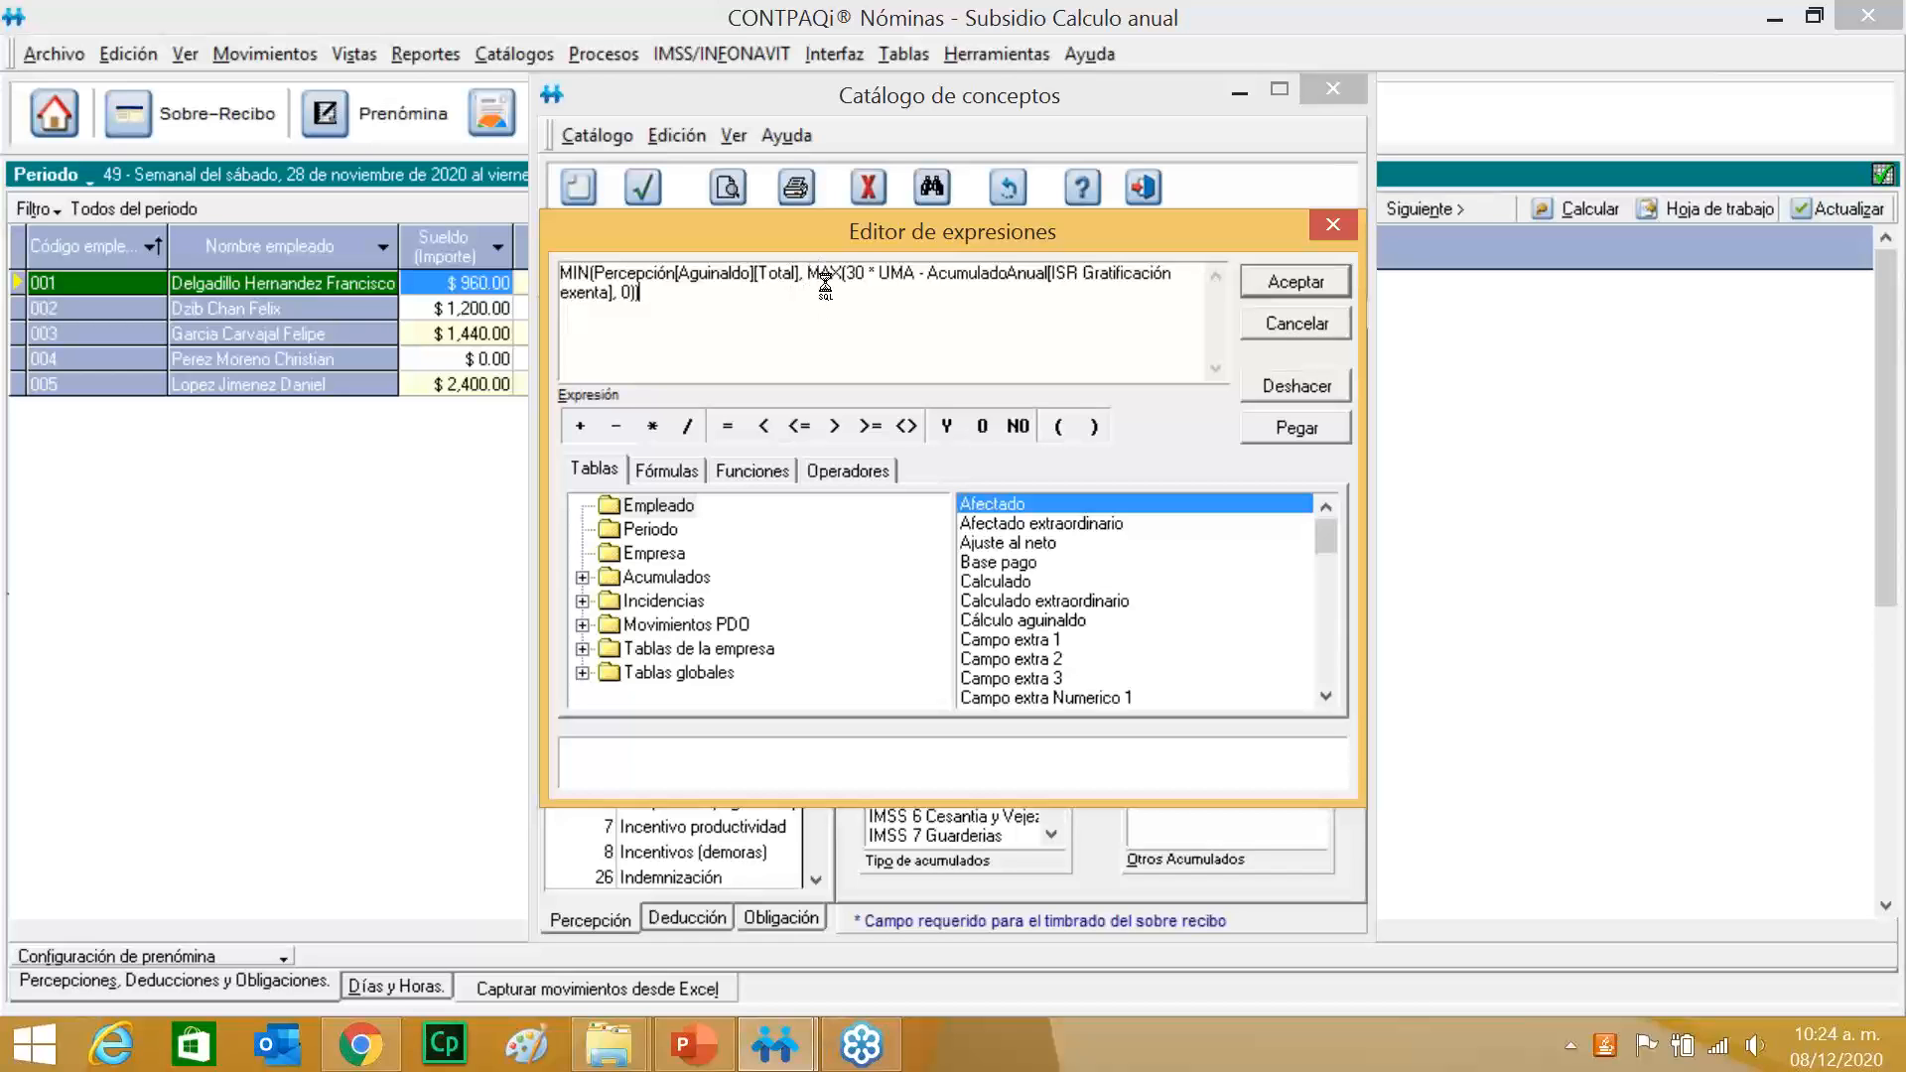
left_click(1883, 134)
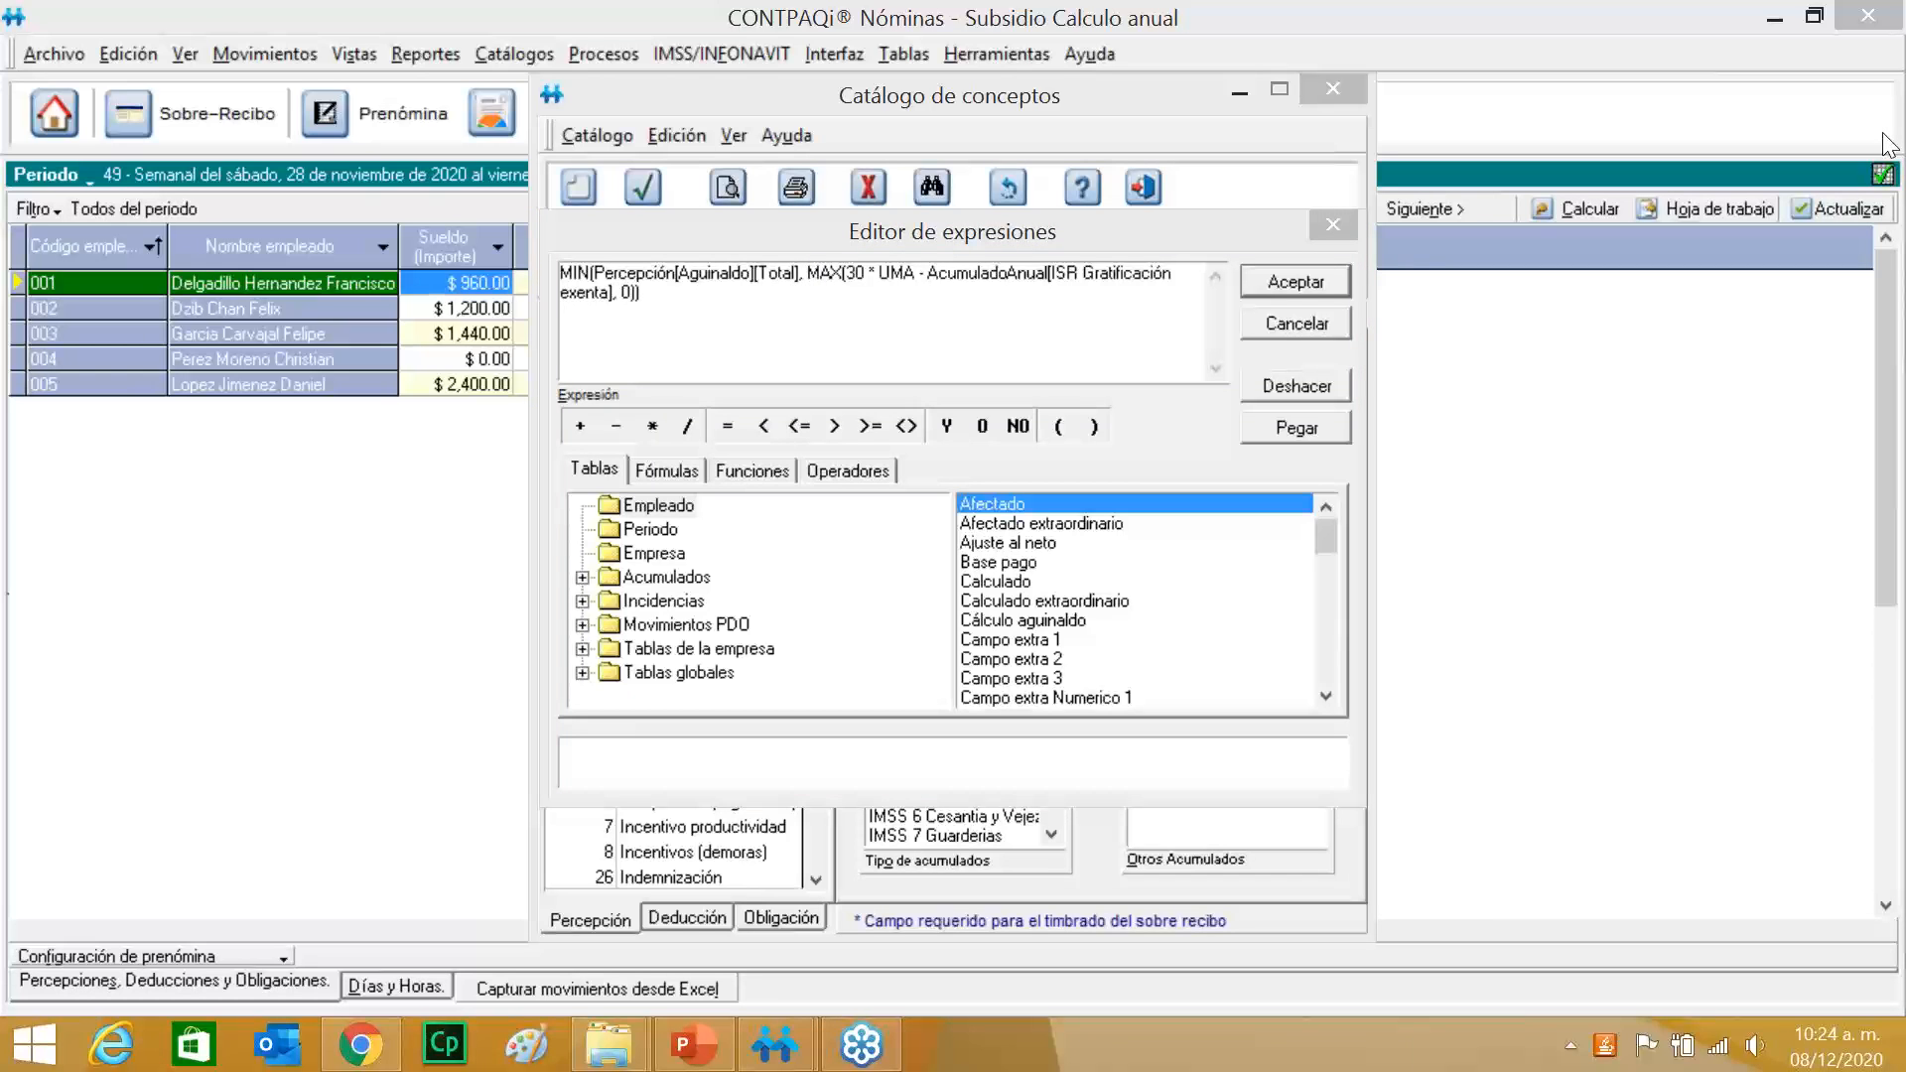
left_click(806, 272)
left_click_drag(808, 274, 837, 306)
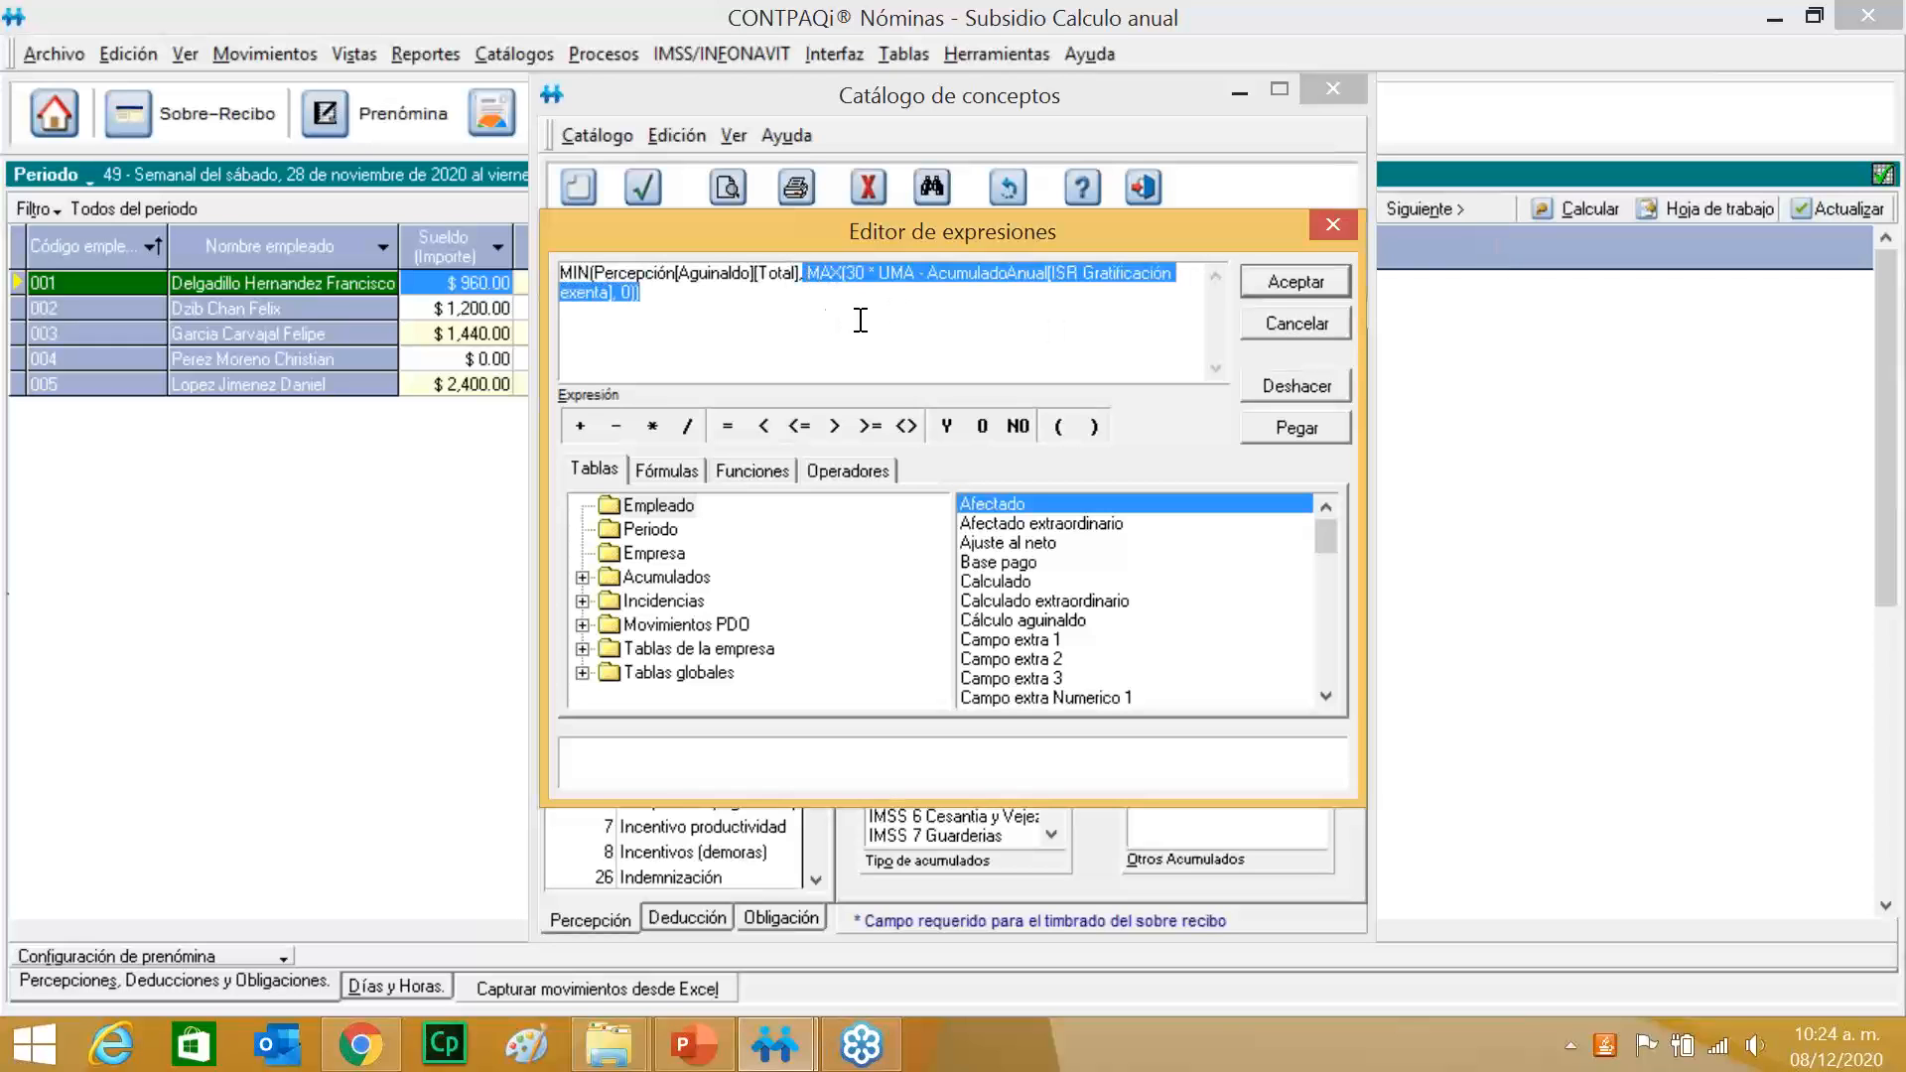
left_click_drag(825, 281, 1022, 286)
left_click_drag(832, 235, 546, 241)
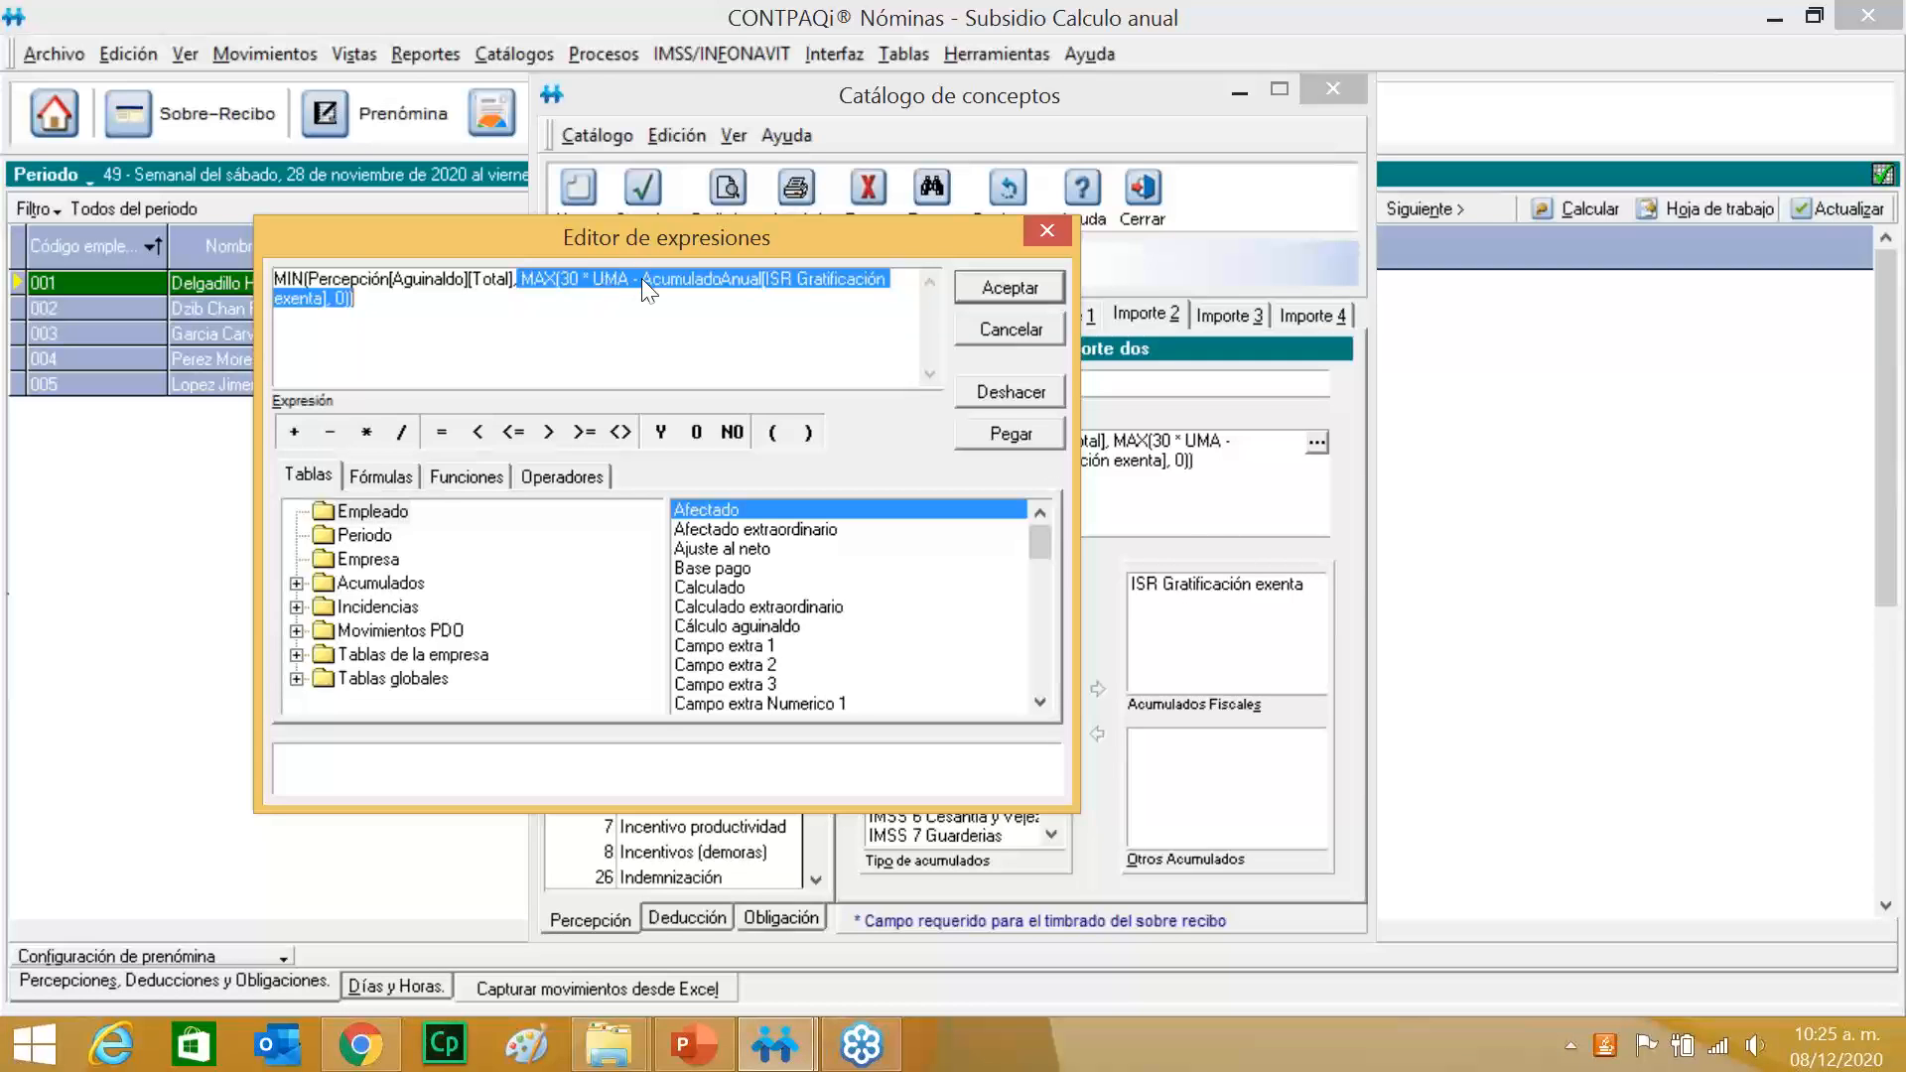
left_click_drag(643, 285, 328, 298)
left_click_drag(561, 279, 628, 286)
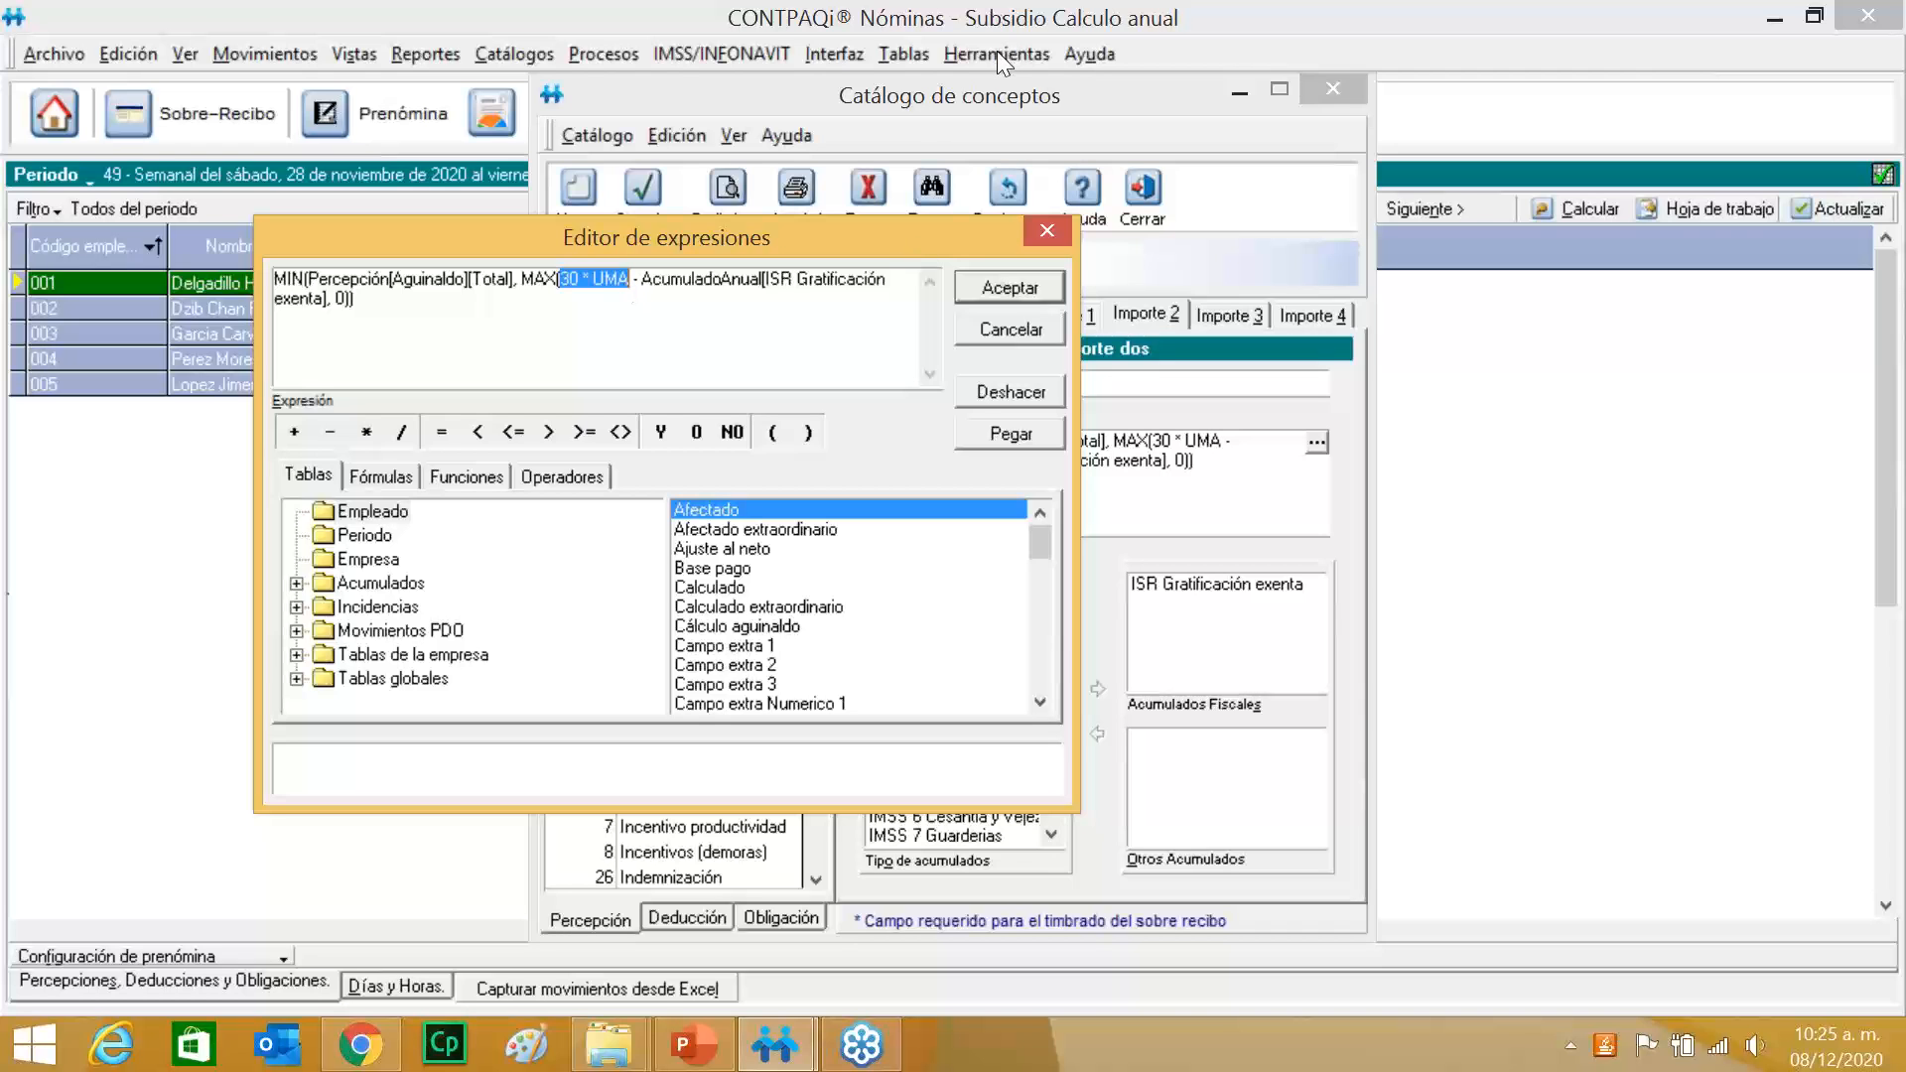
left_click(1048, 232)
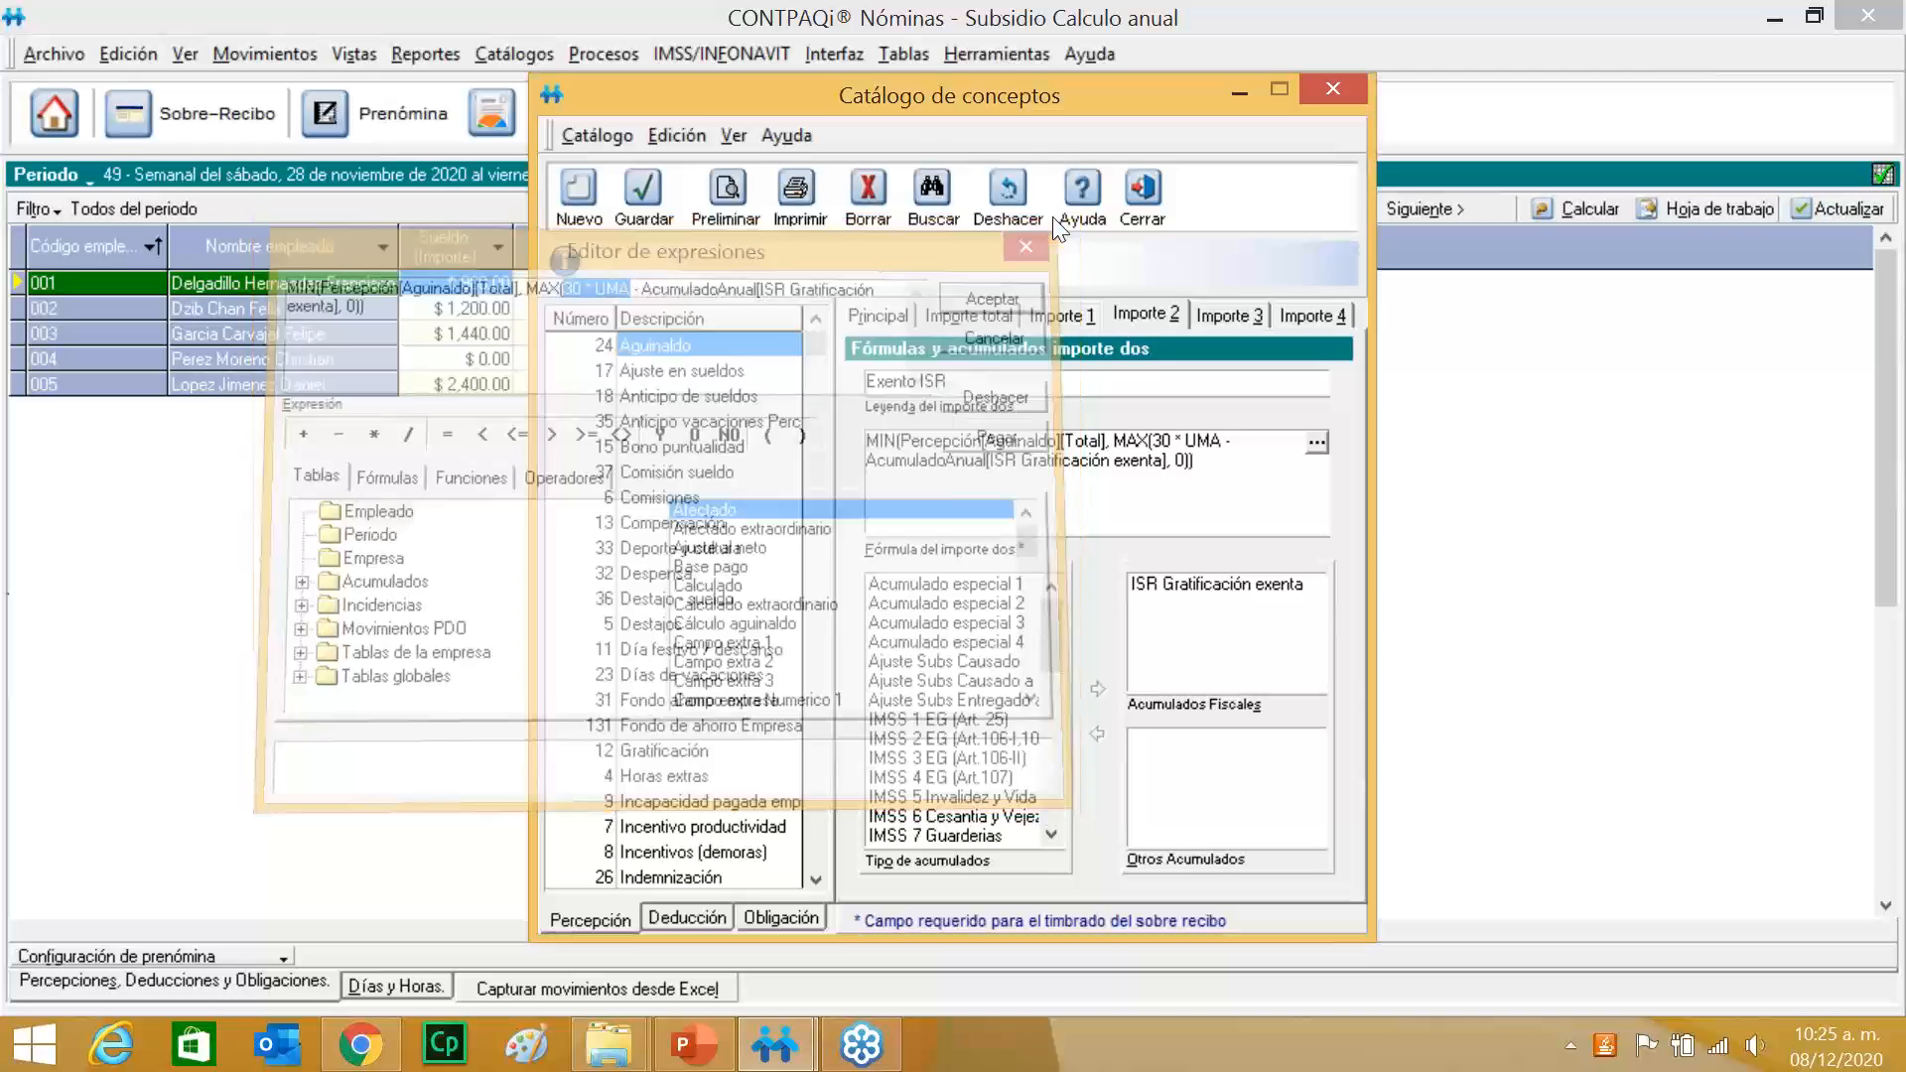
Open the company tables catalog and look up the UMA value in force from 01/02/2020.
left_click(905, 54)
left_click(941, 87)
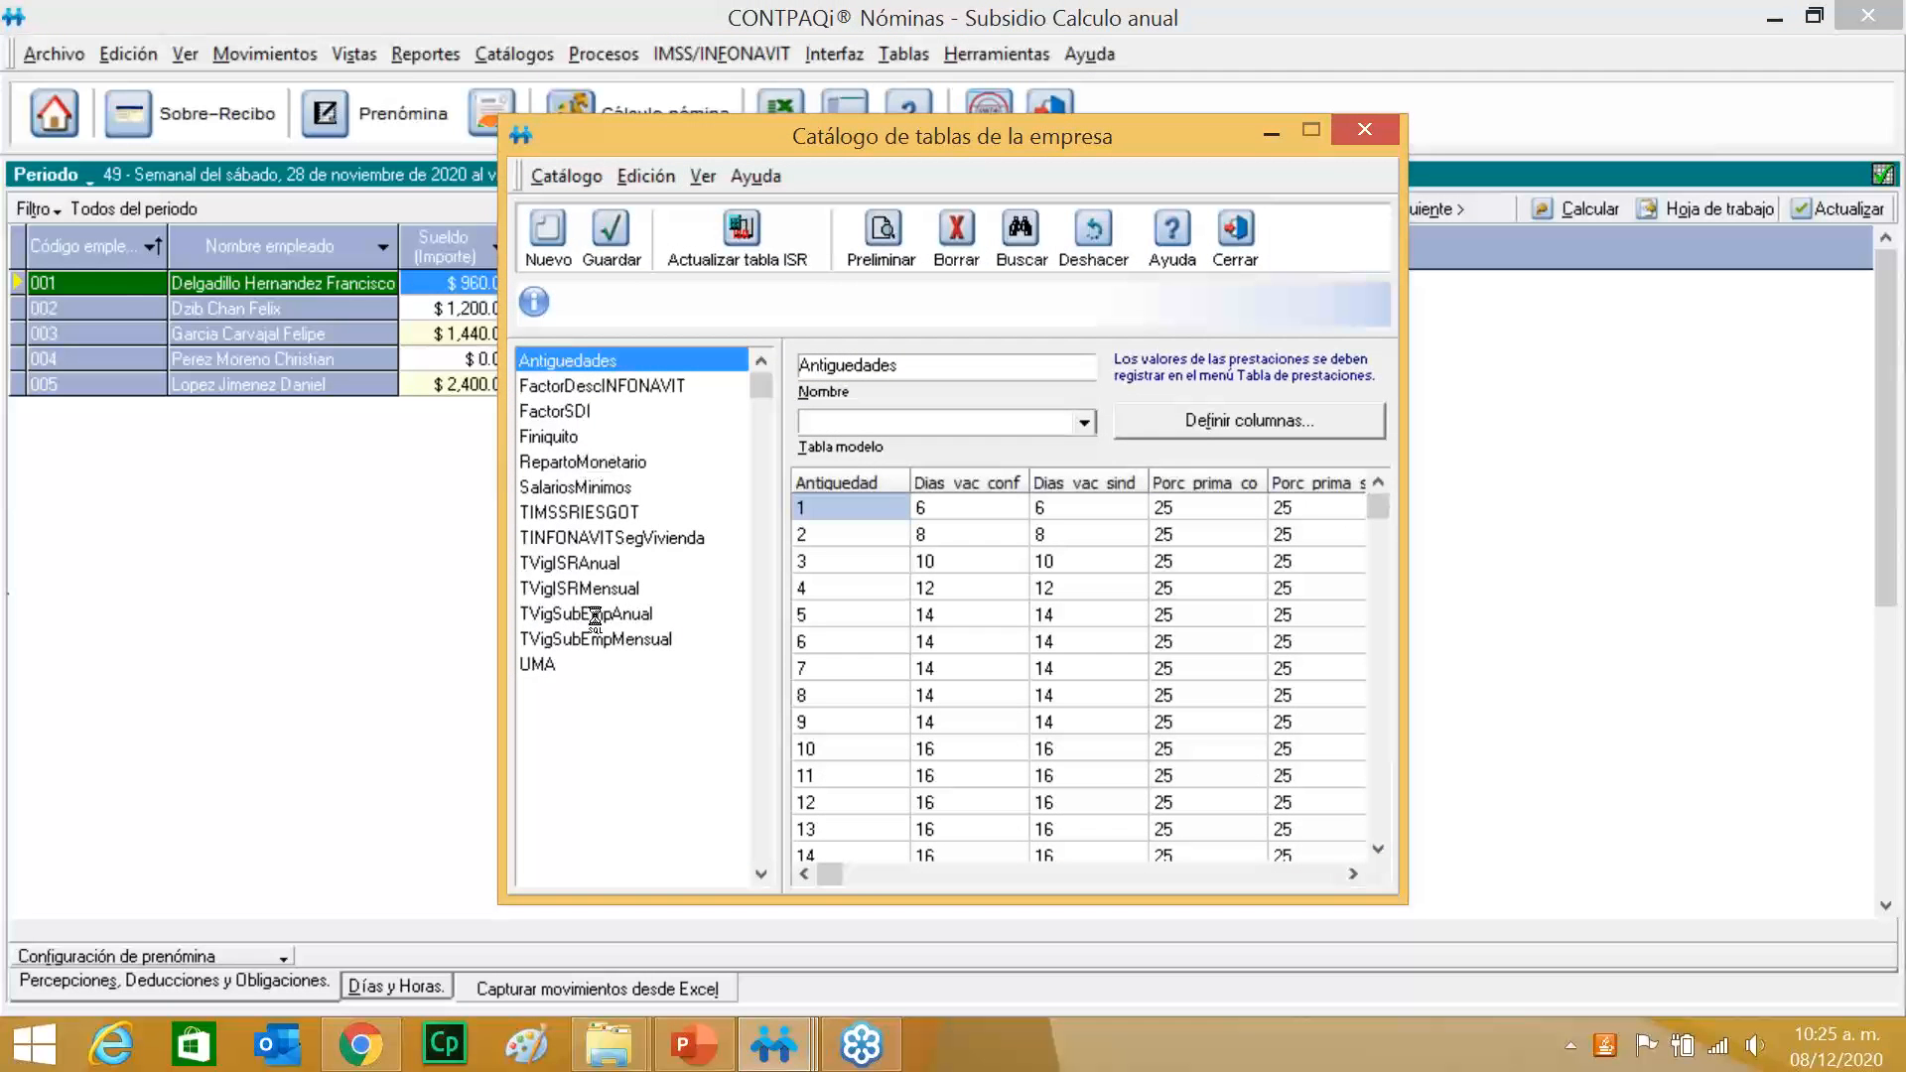
left_click(545, 664)
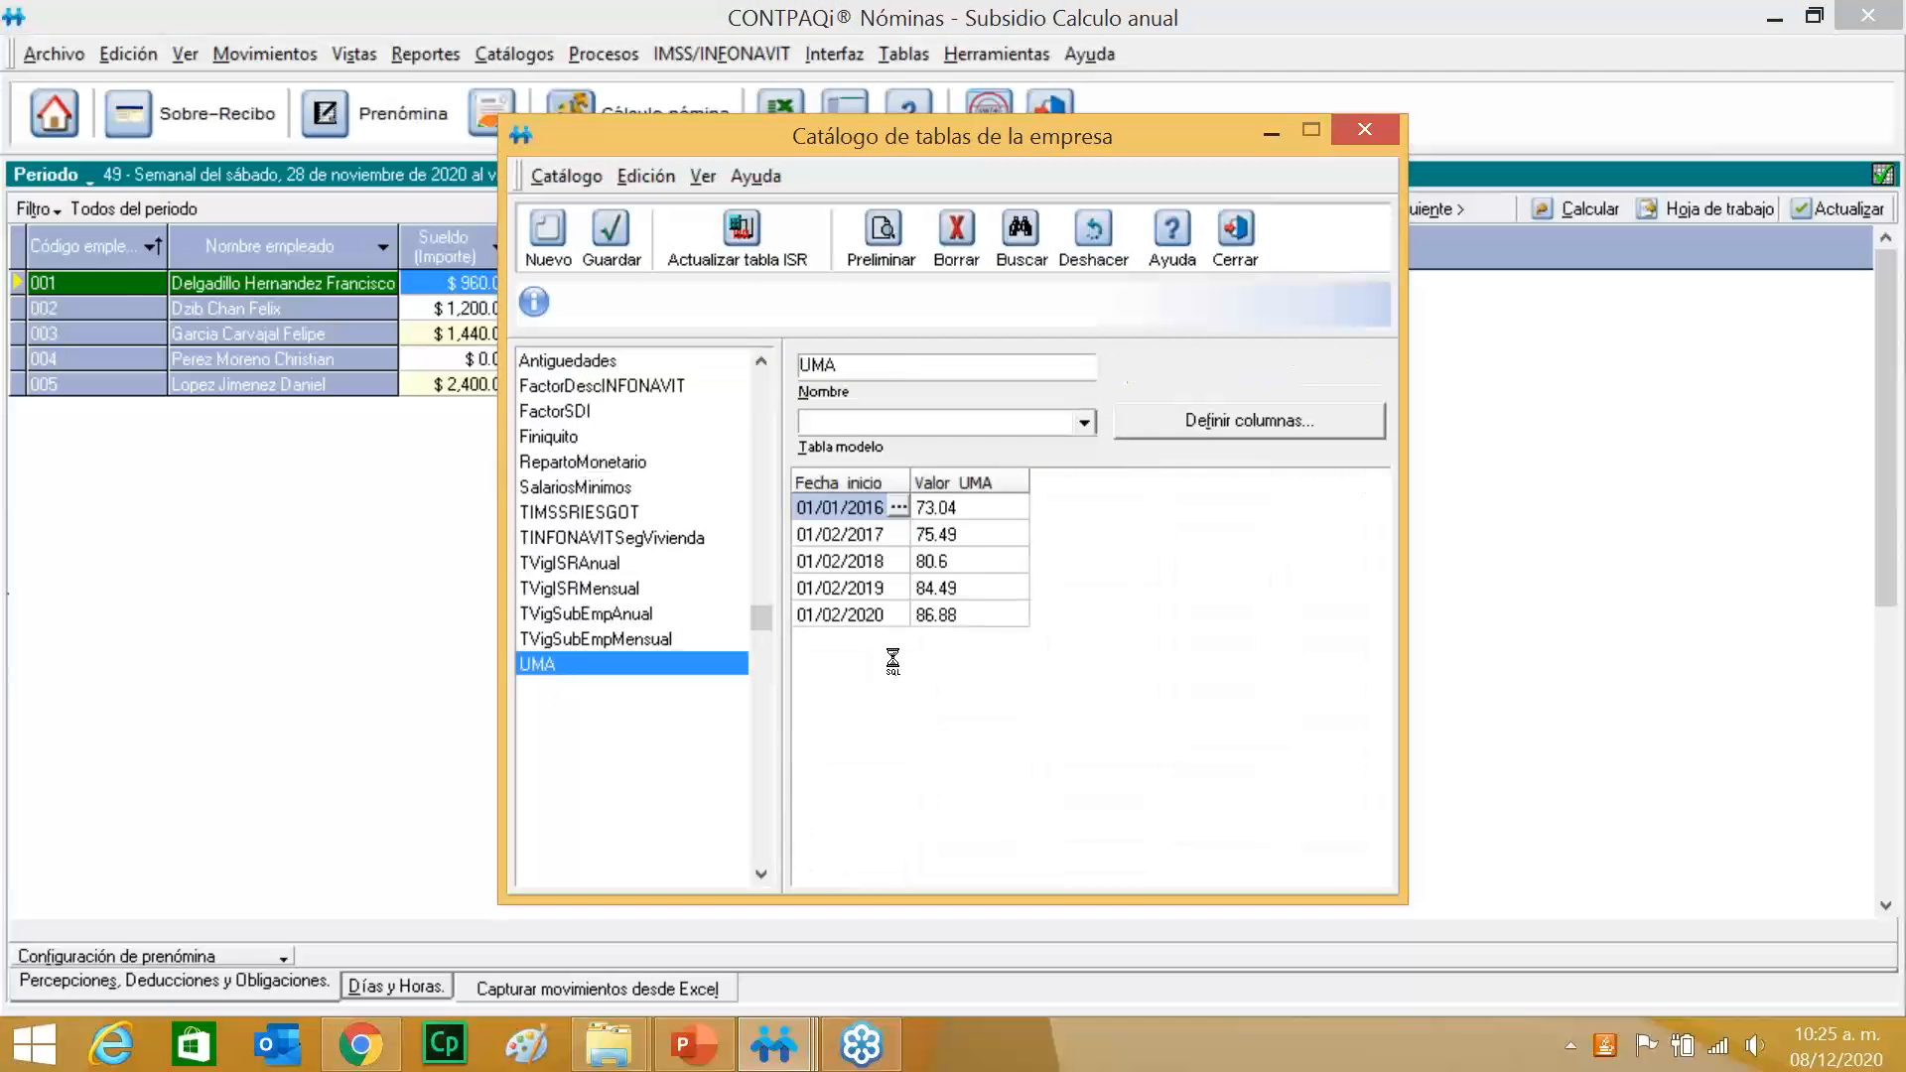
left_click(861, 615)
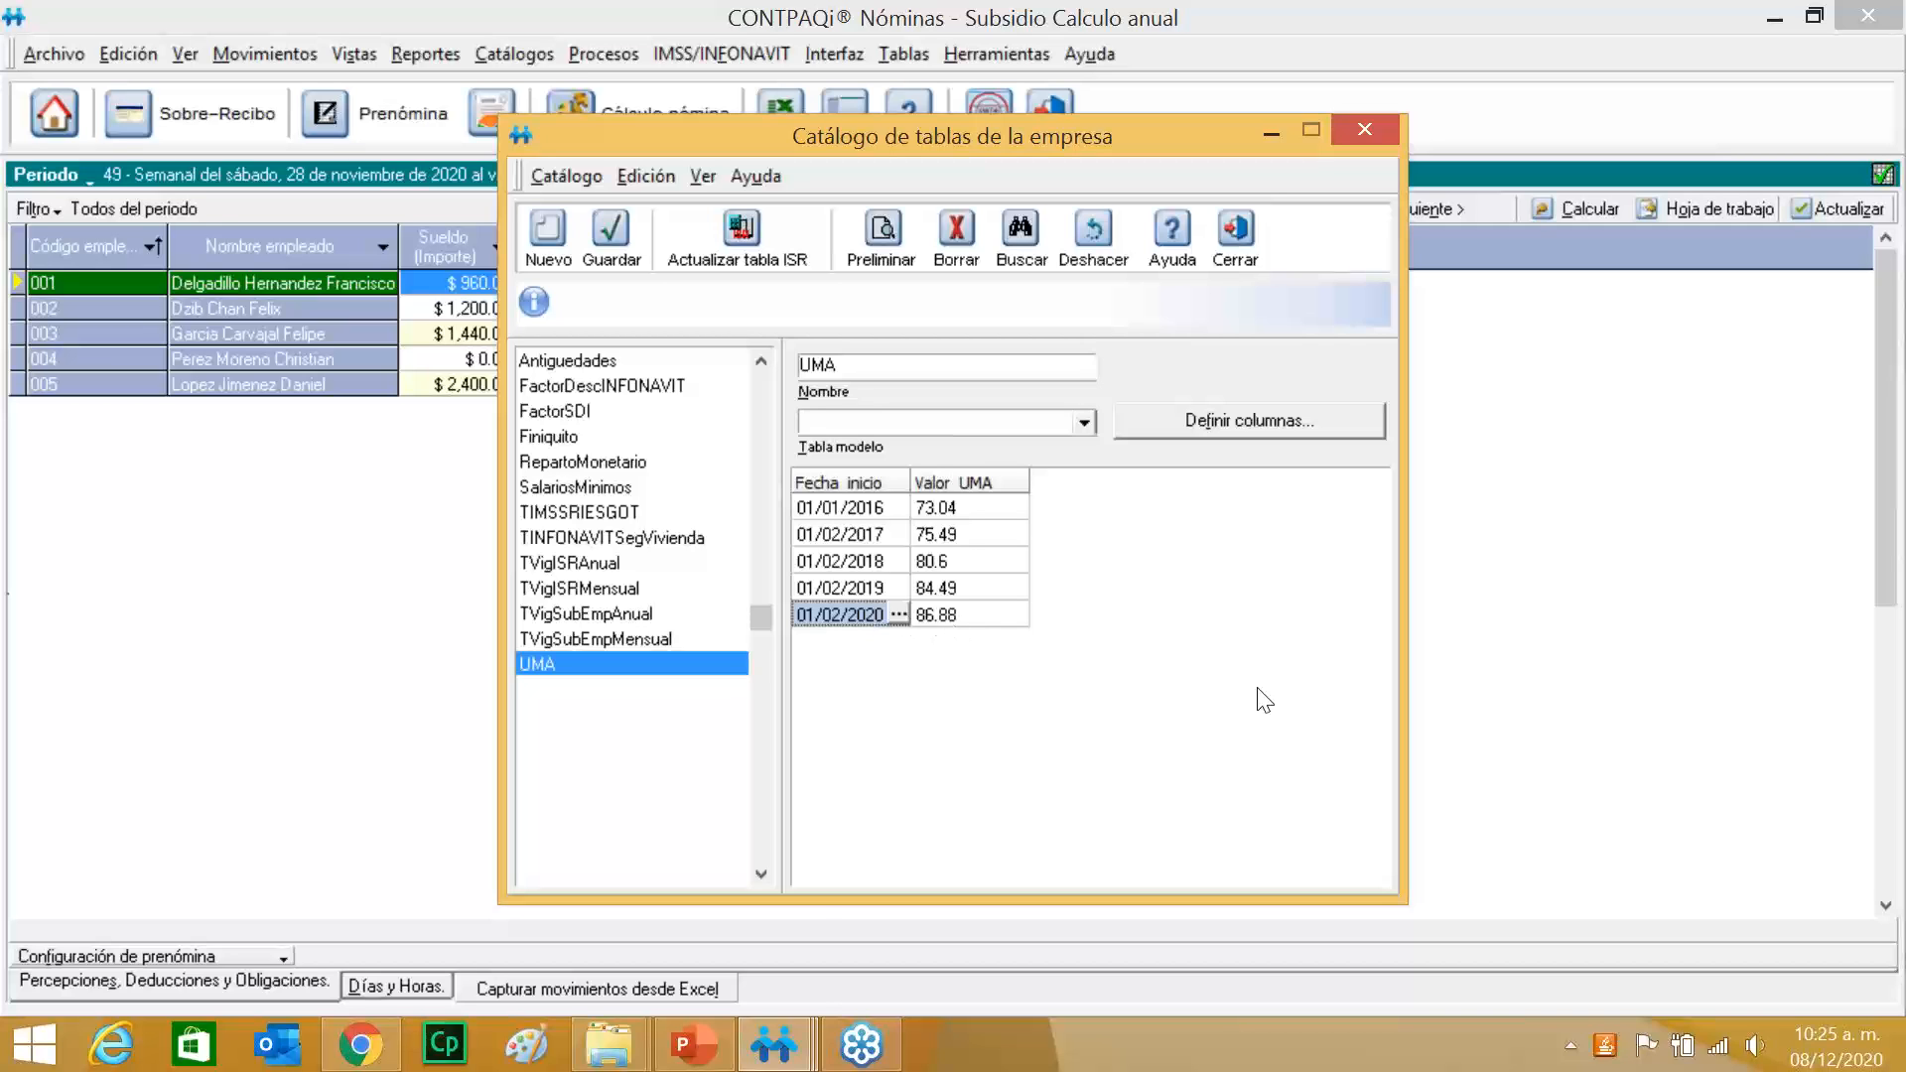
Search the computer for calculadora and open the Calculator.
mouse_move(1759, 42)
left_click(1847, 289)
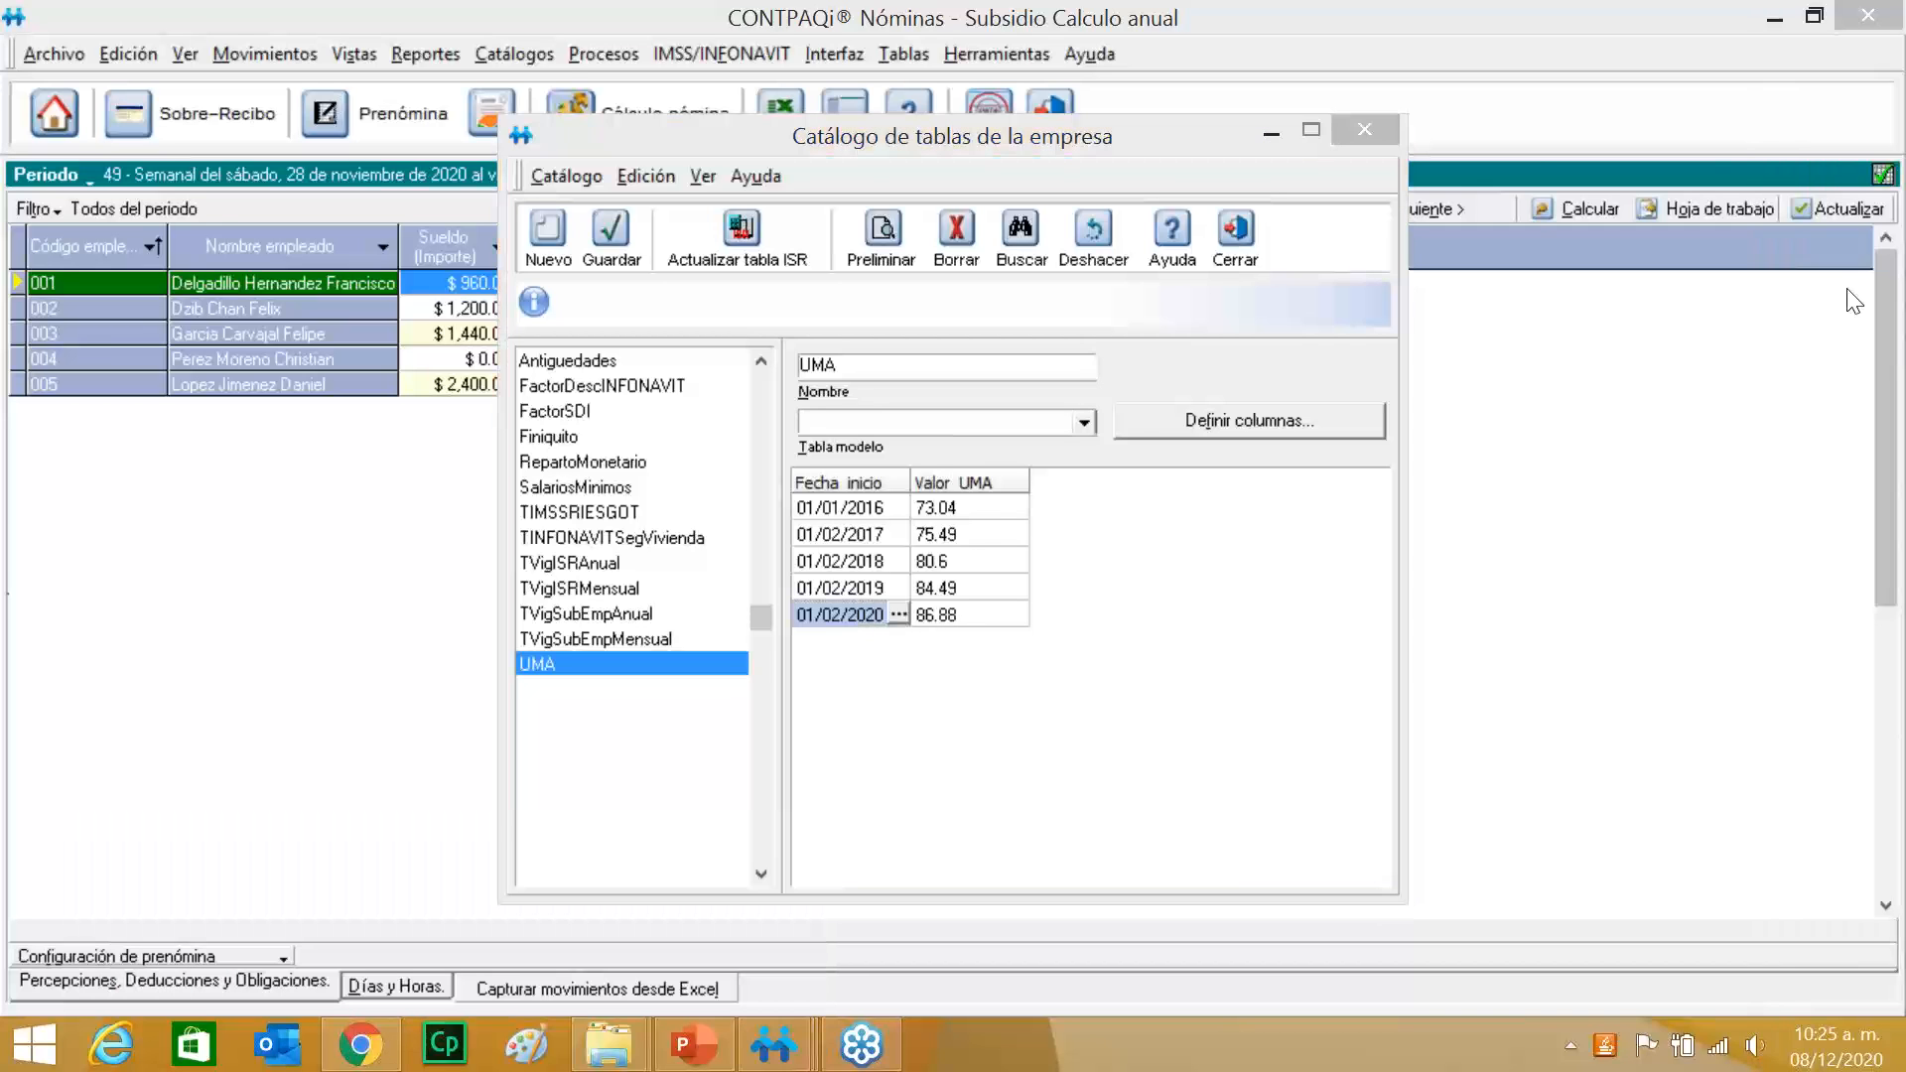
type("aca")
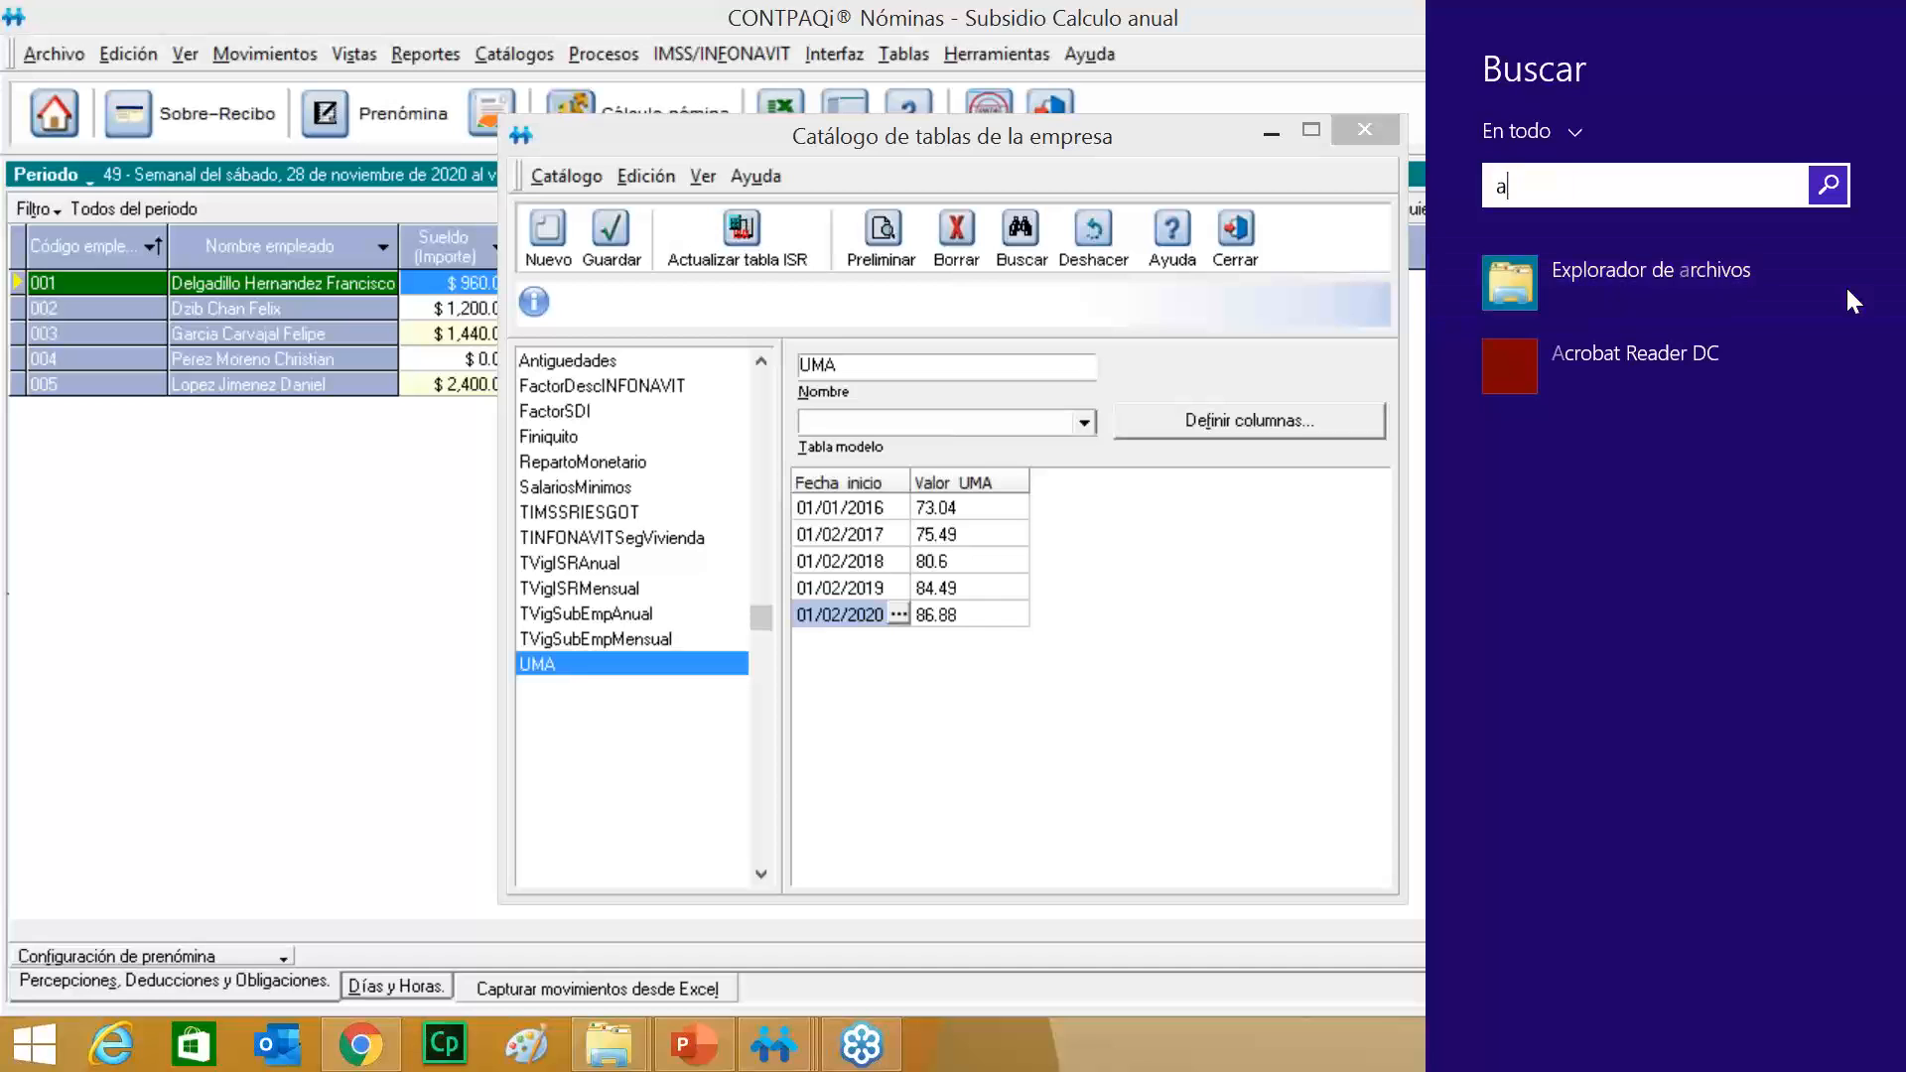
key("BackSpace")
key("BackSpace")
key("BackSpace")
type("calculadora")
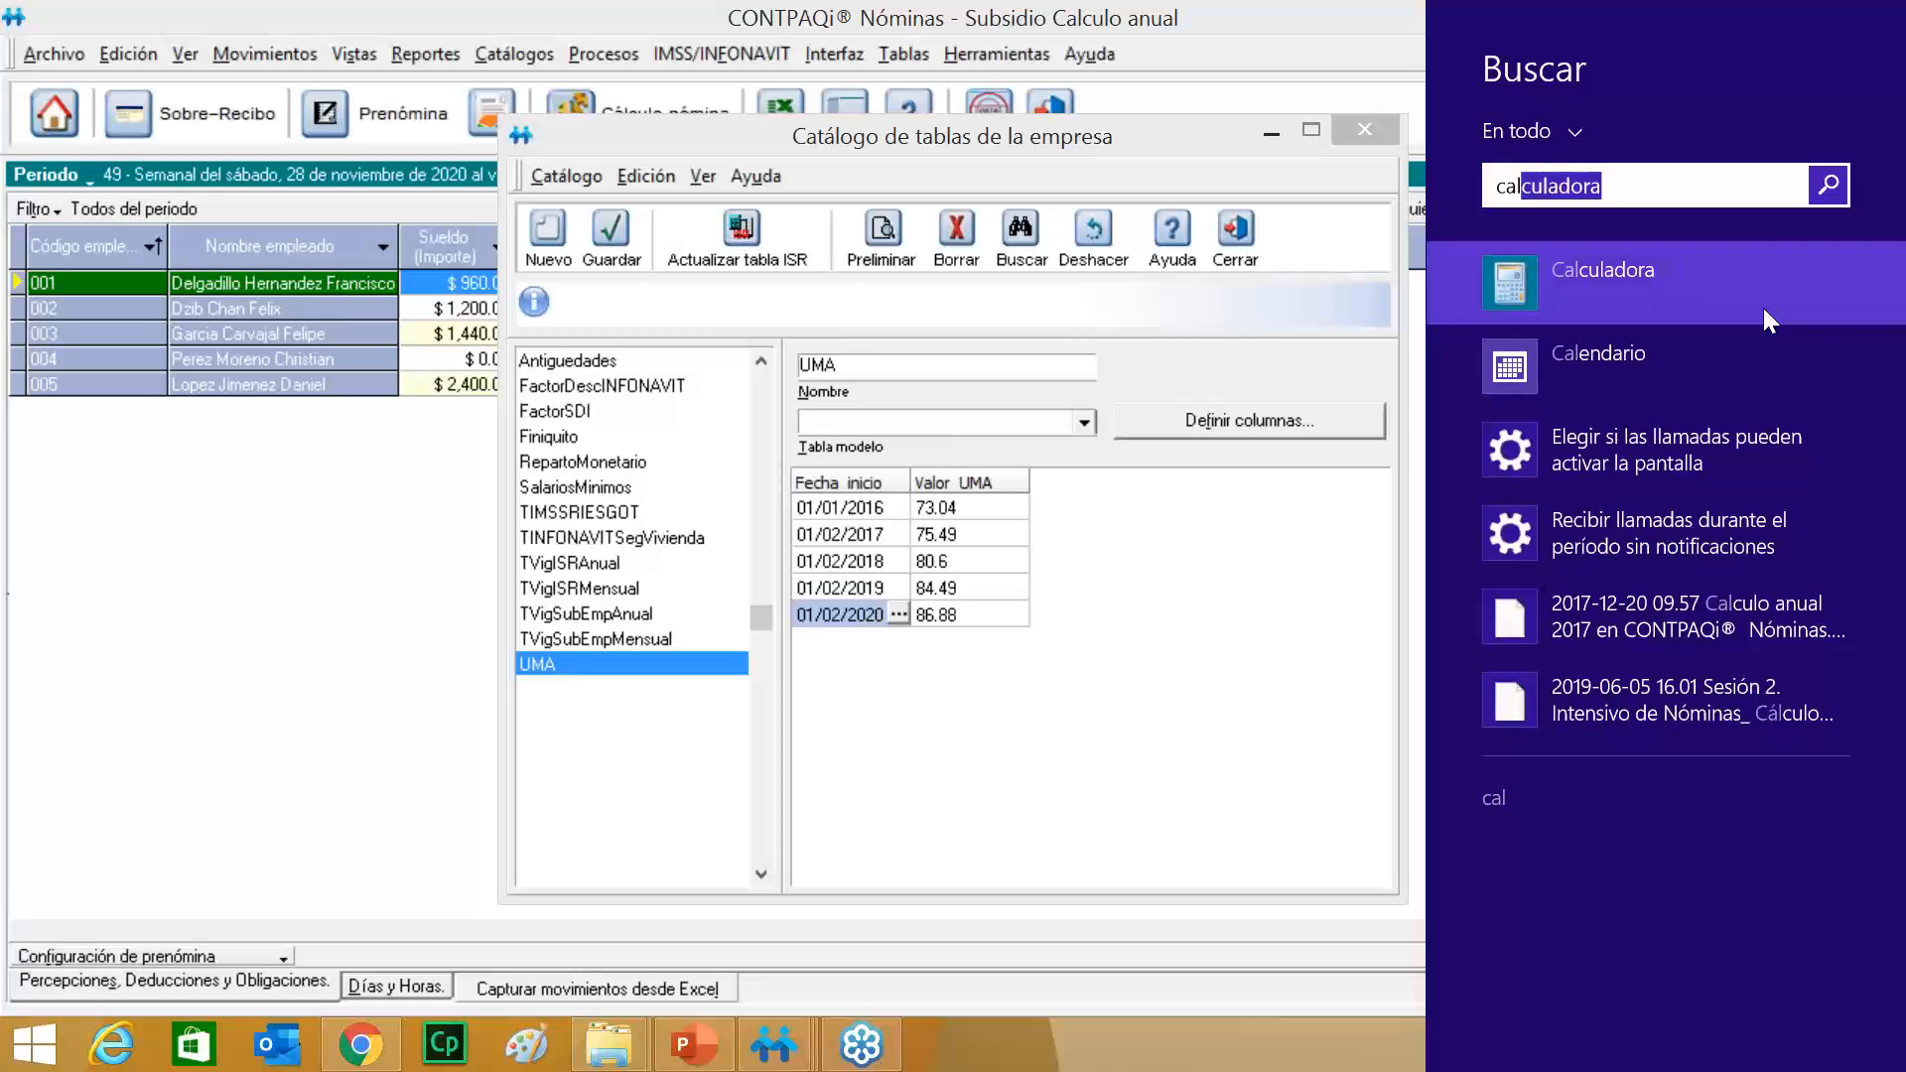
left_click(1763, 298)
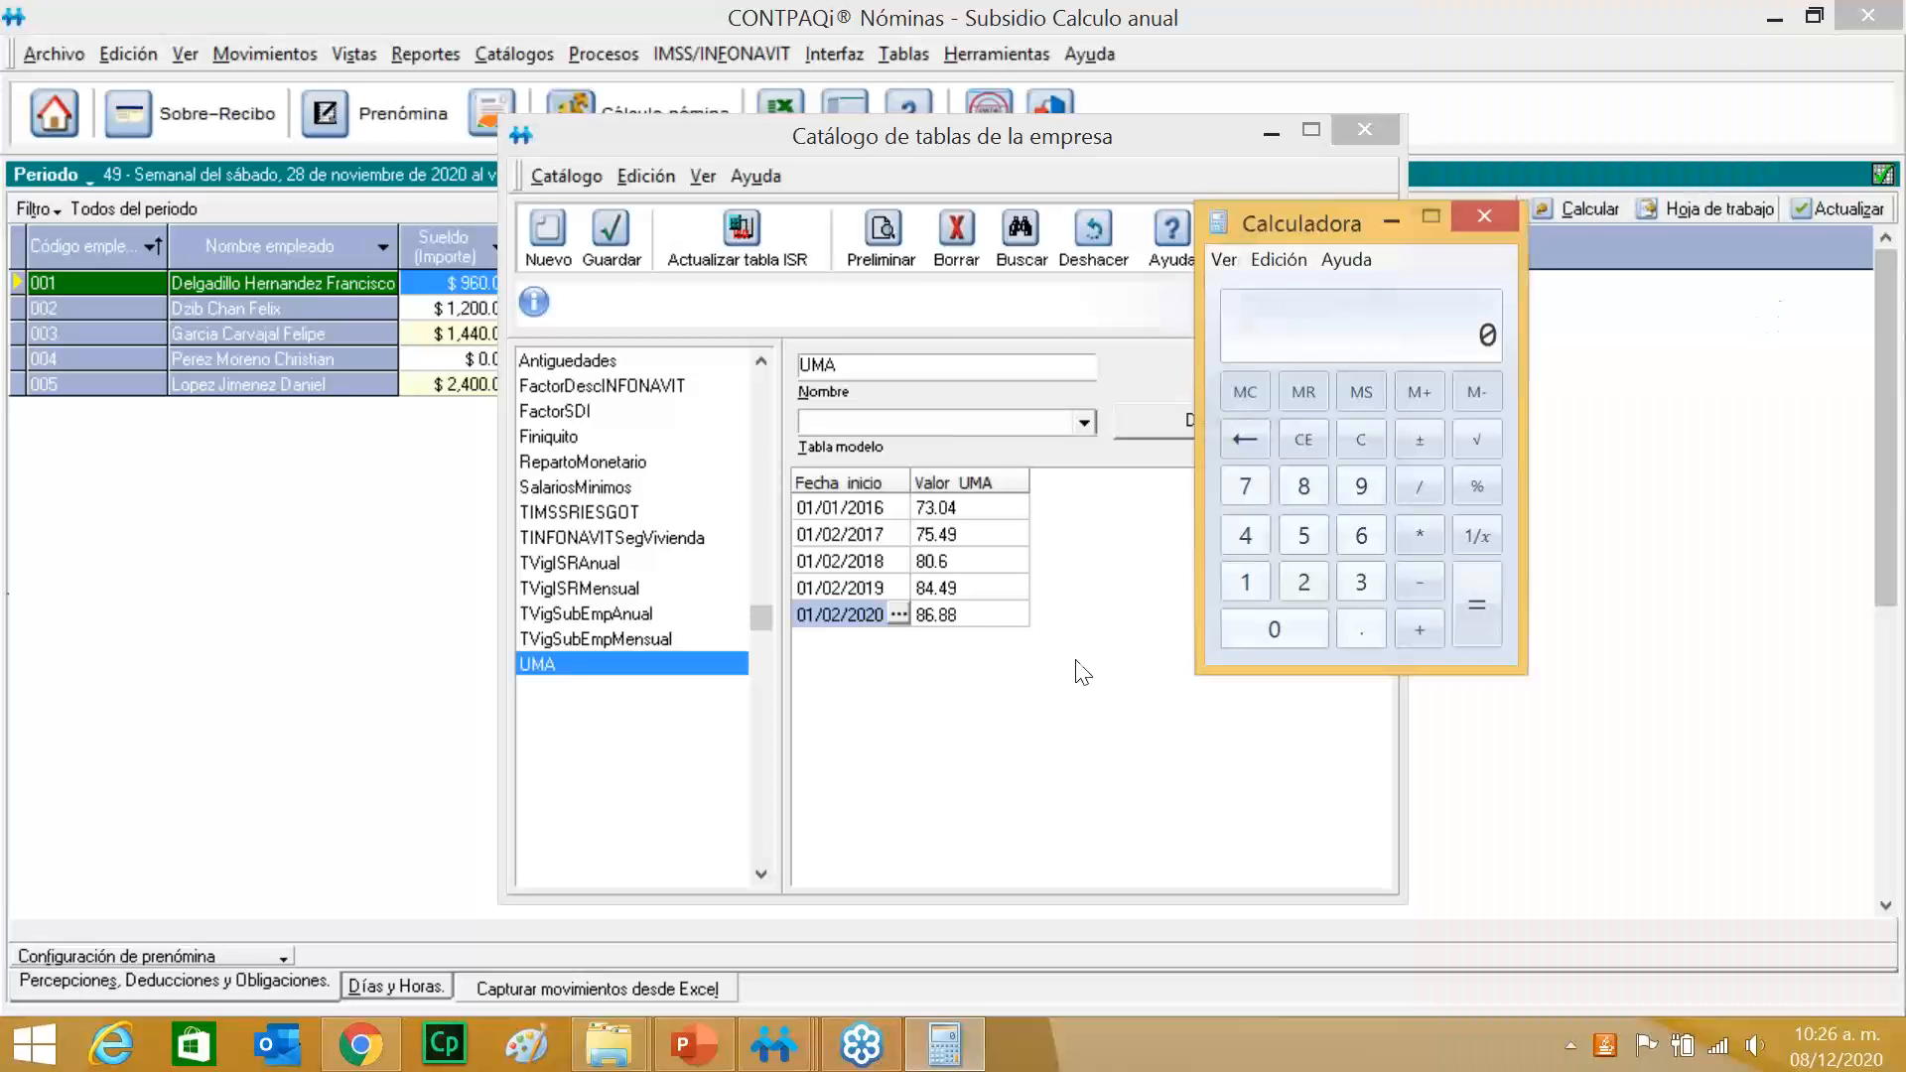
Multiply the UMA value 86.88 by 30 in the Calculator and move its window clear of the tables catalog.
left_click(1303, 486)
left_click(1355, 539)
left_click(1374, 632)
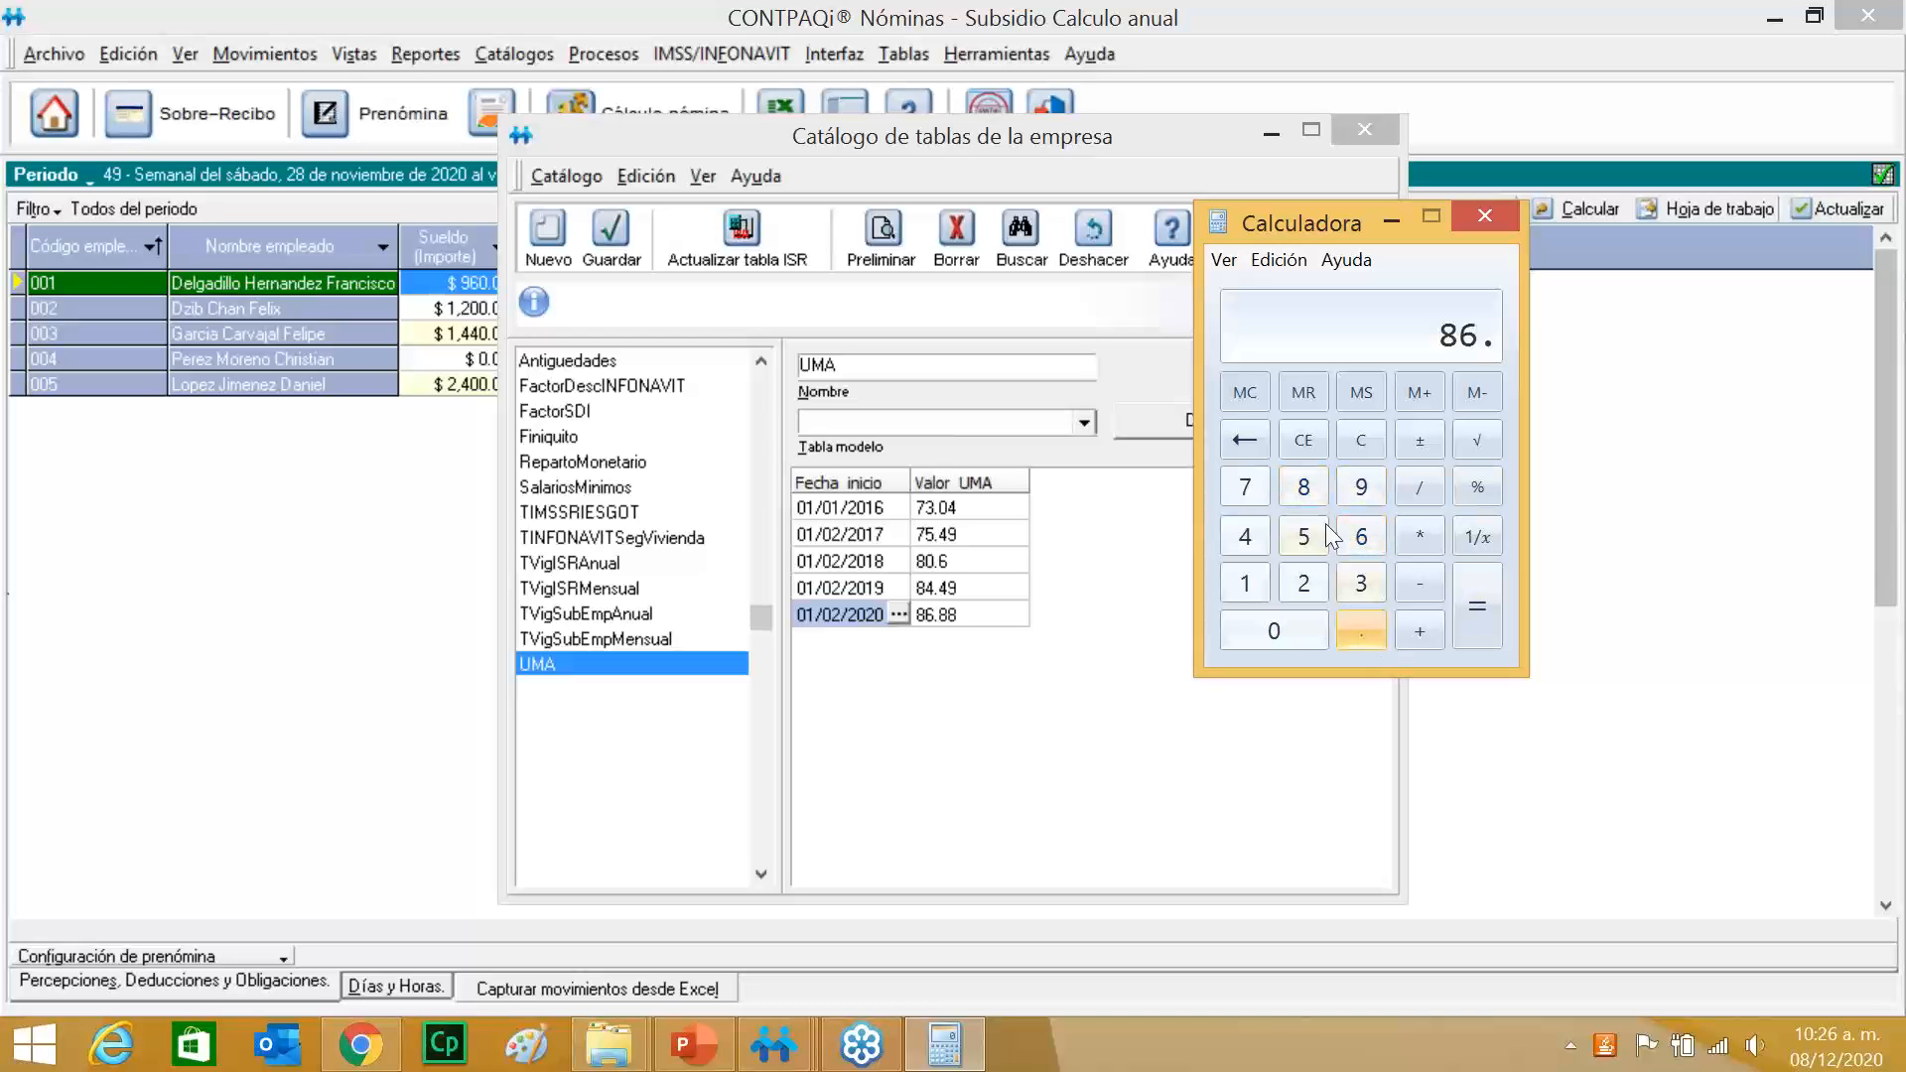
double_click(1311, 484)
left_click(1417, 536)
left_click(1361, 583)
left_click(1307, 629)
left_click(1469, 623)
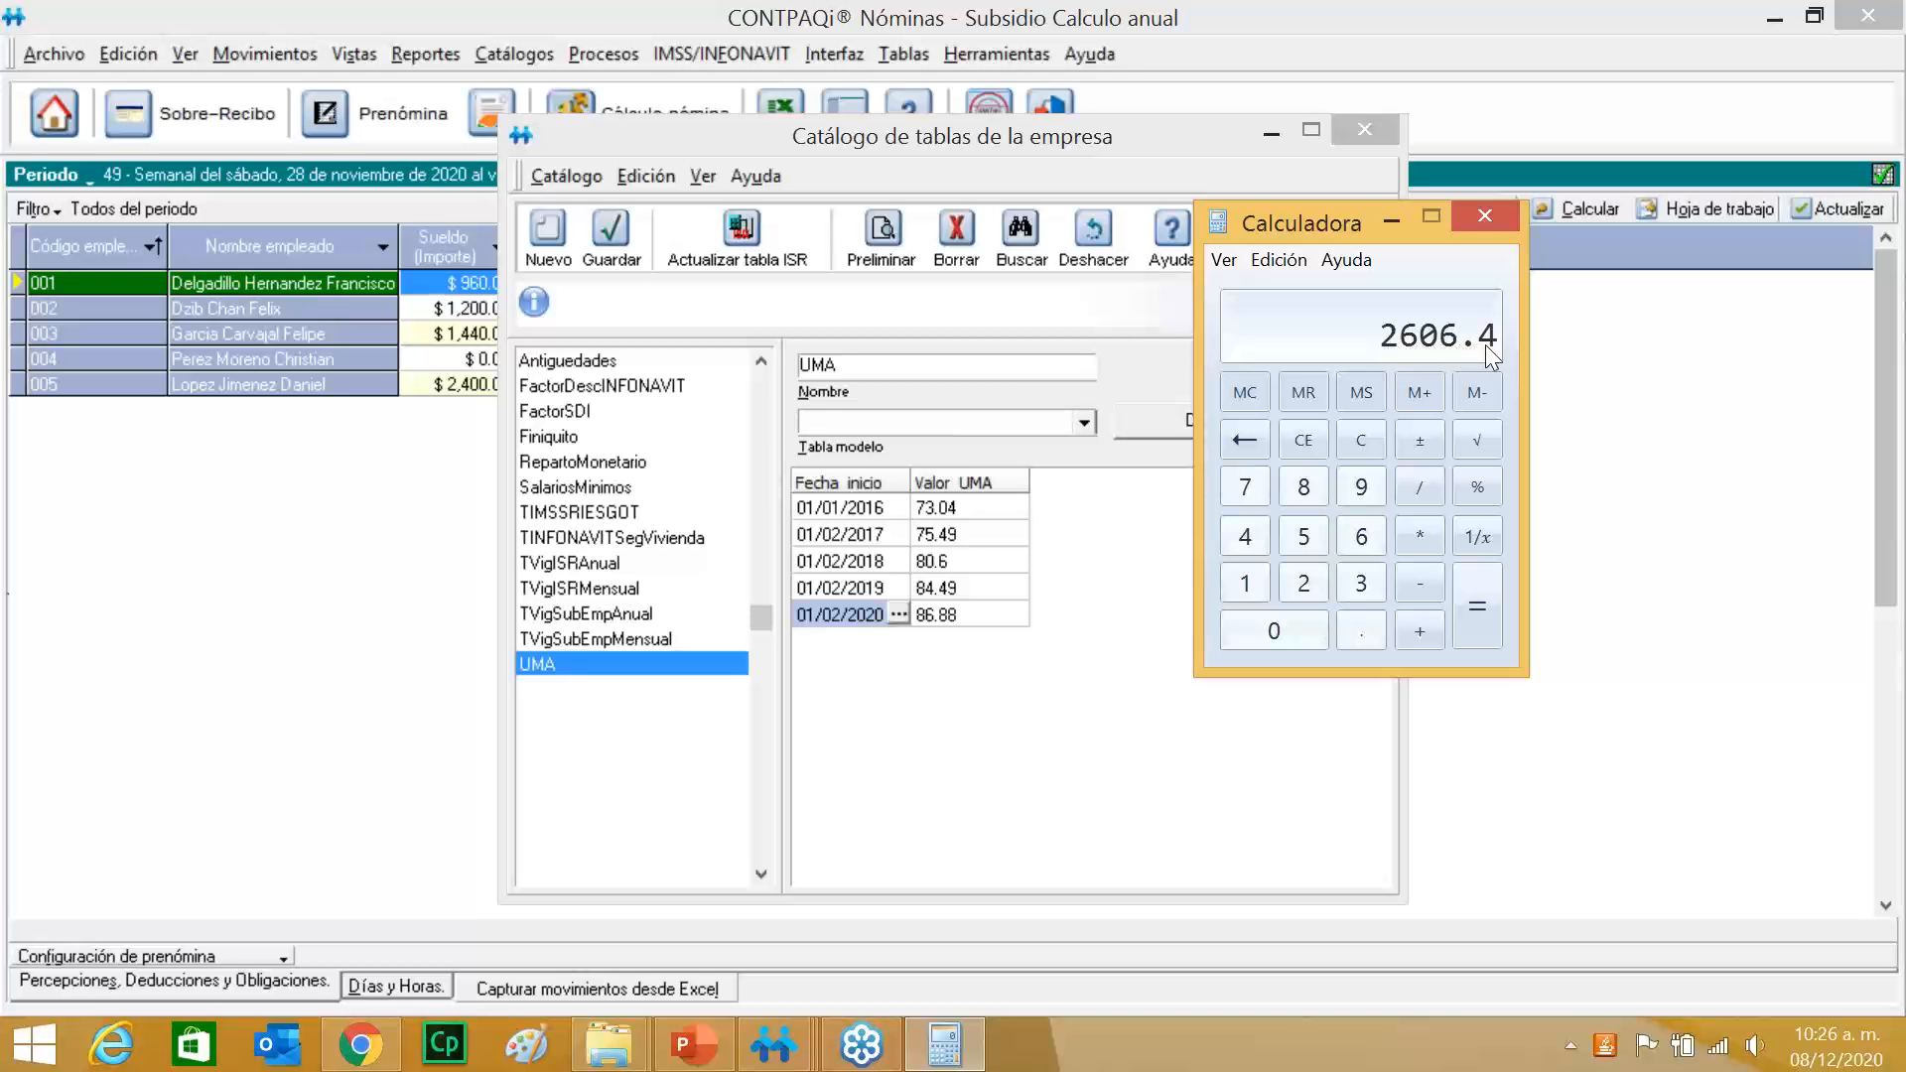
left_click_drag(1331, 224, 1664, 431)
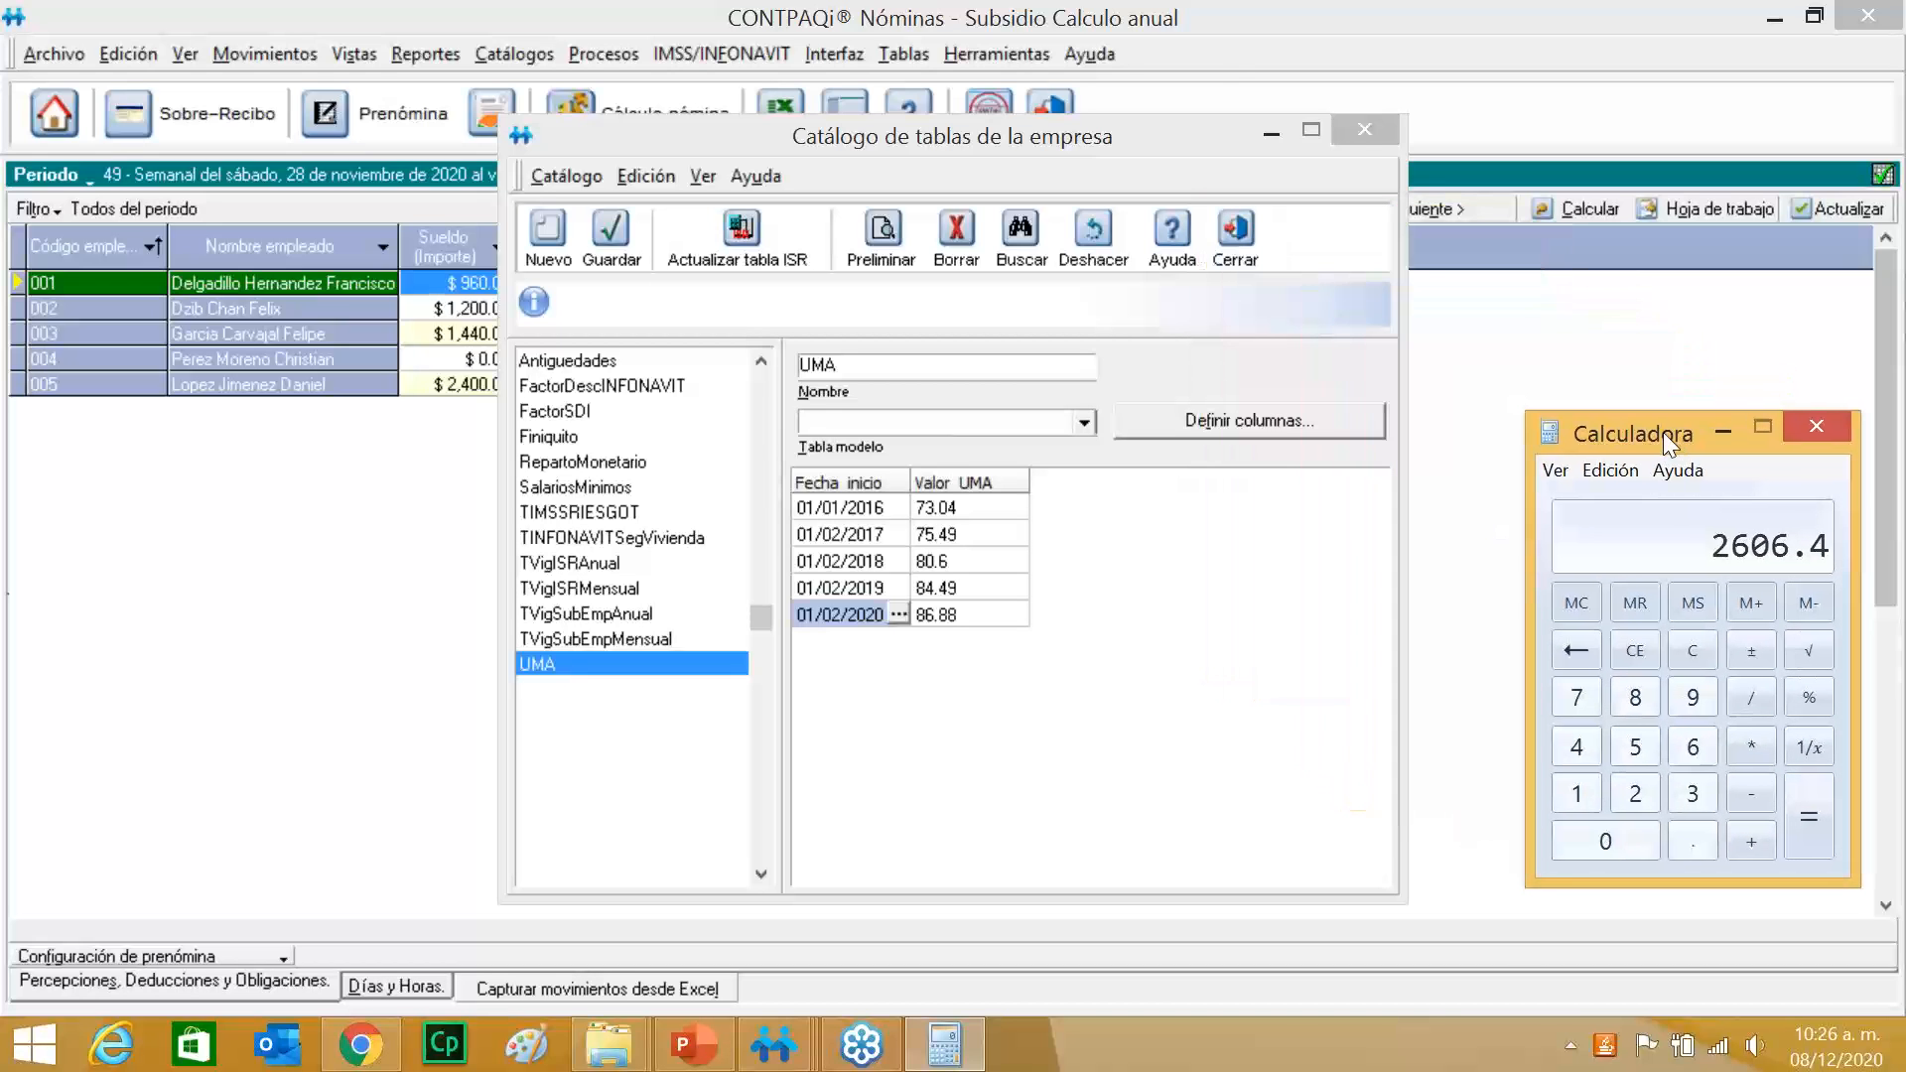
Close the company tables catalog and reopen Aguinaldo's Exento ISR formula in the expression editor.
left_click(1363, 132)
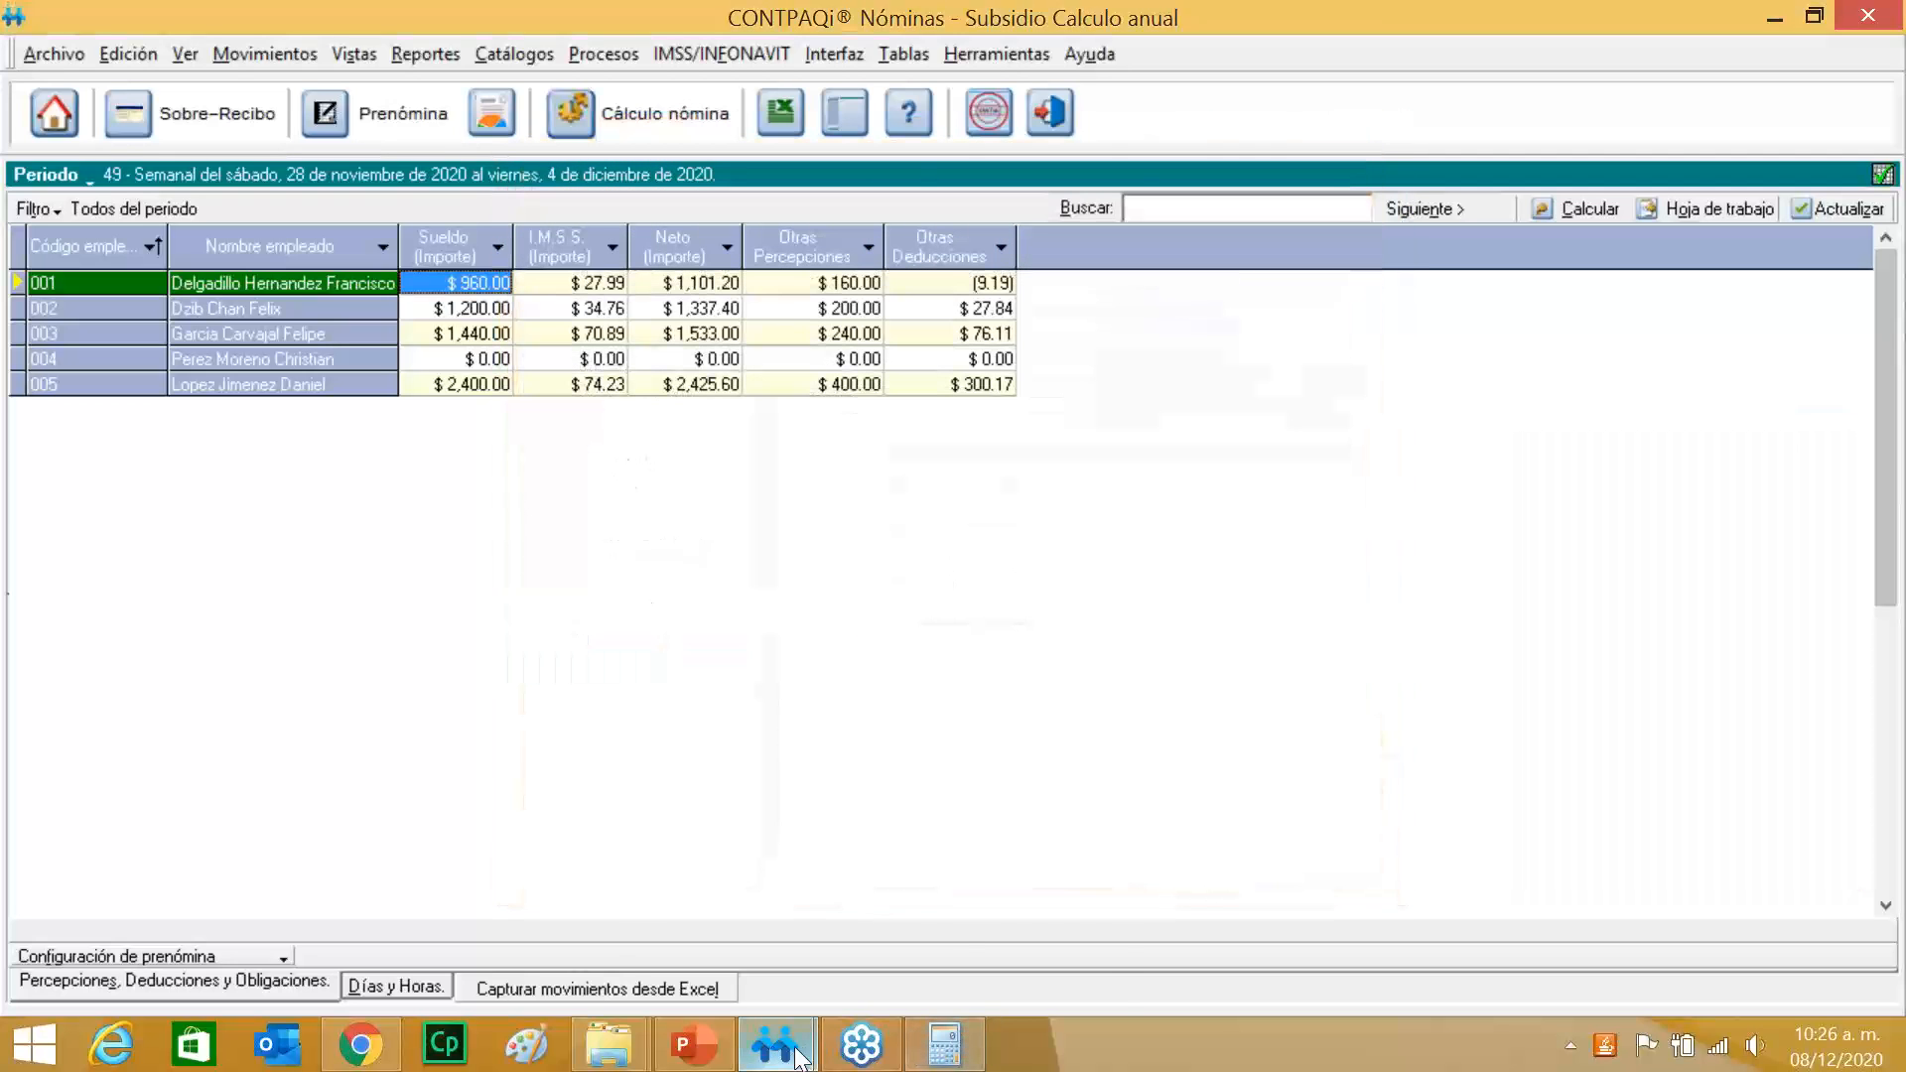
mouse_move(775, 1044)
left_click(862, 971)
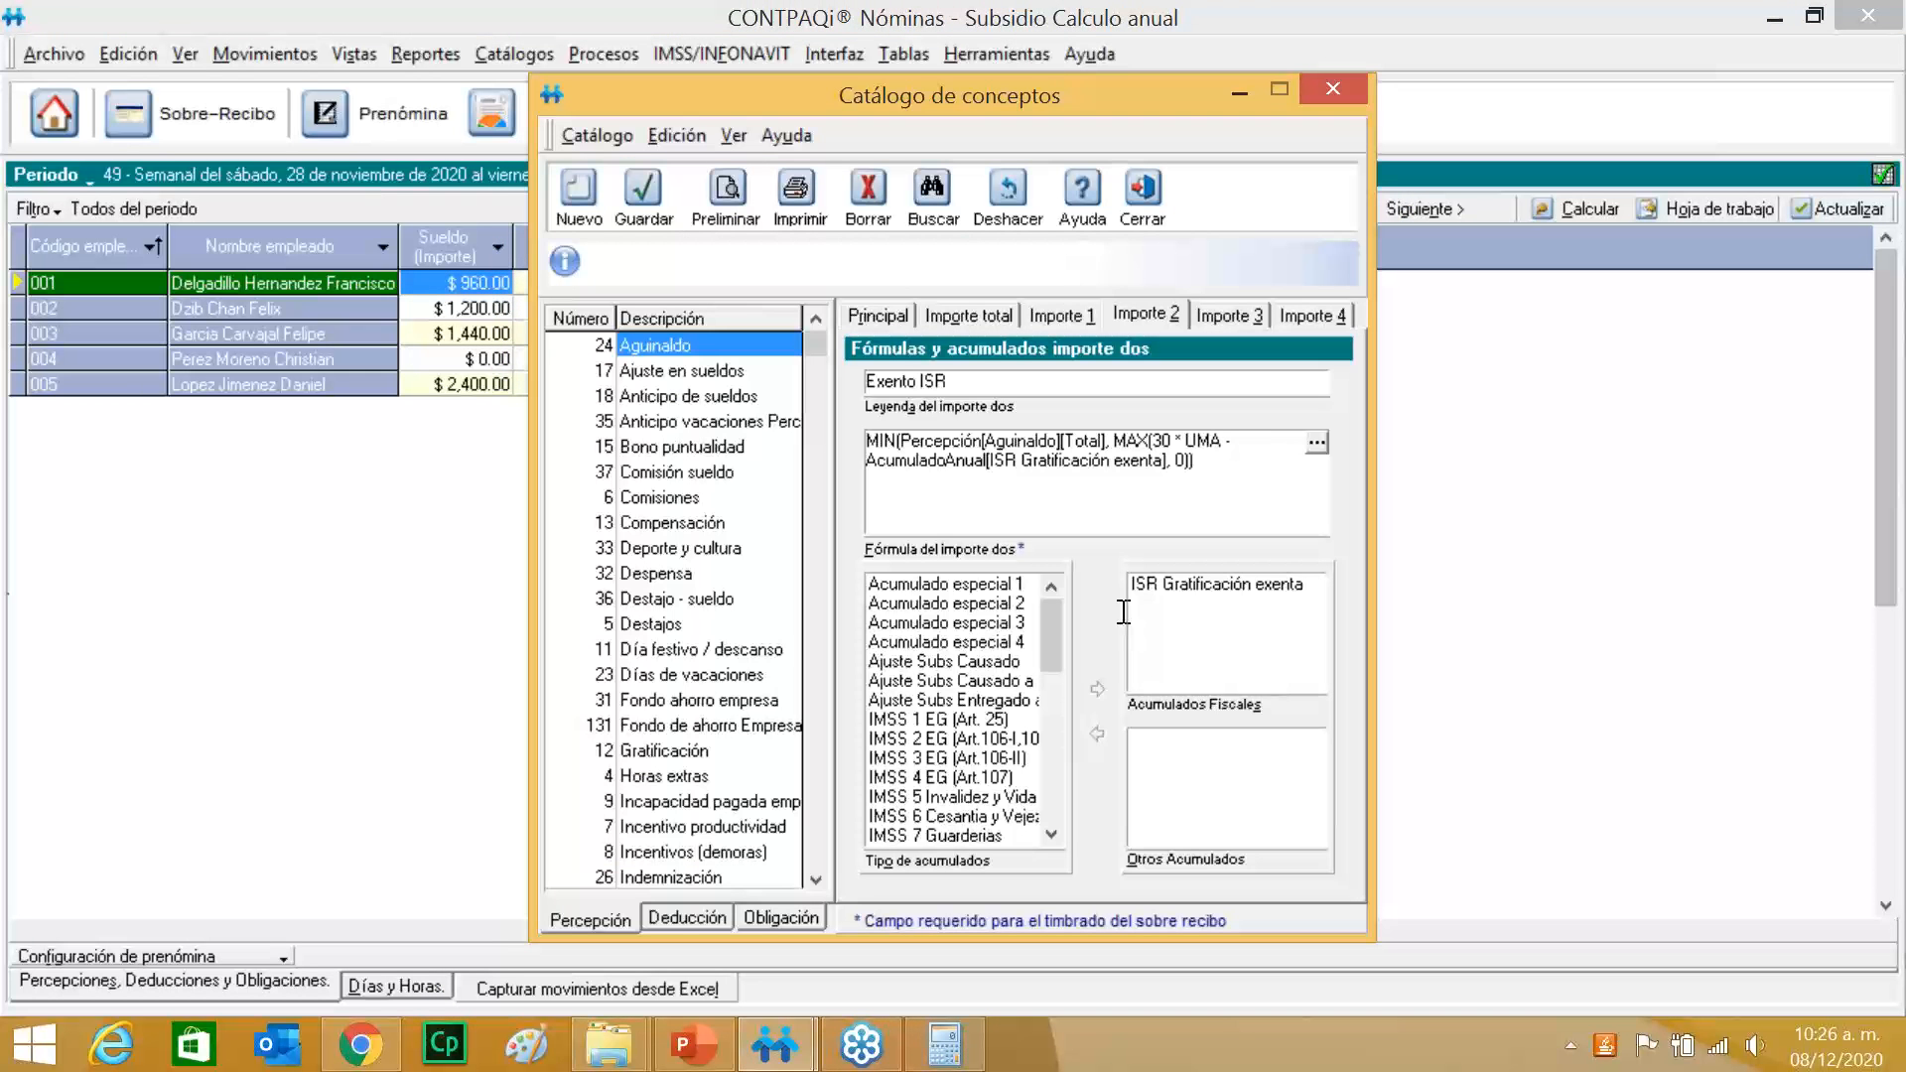
left_click(1316, 442)
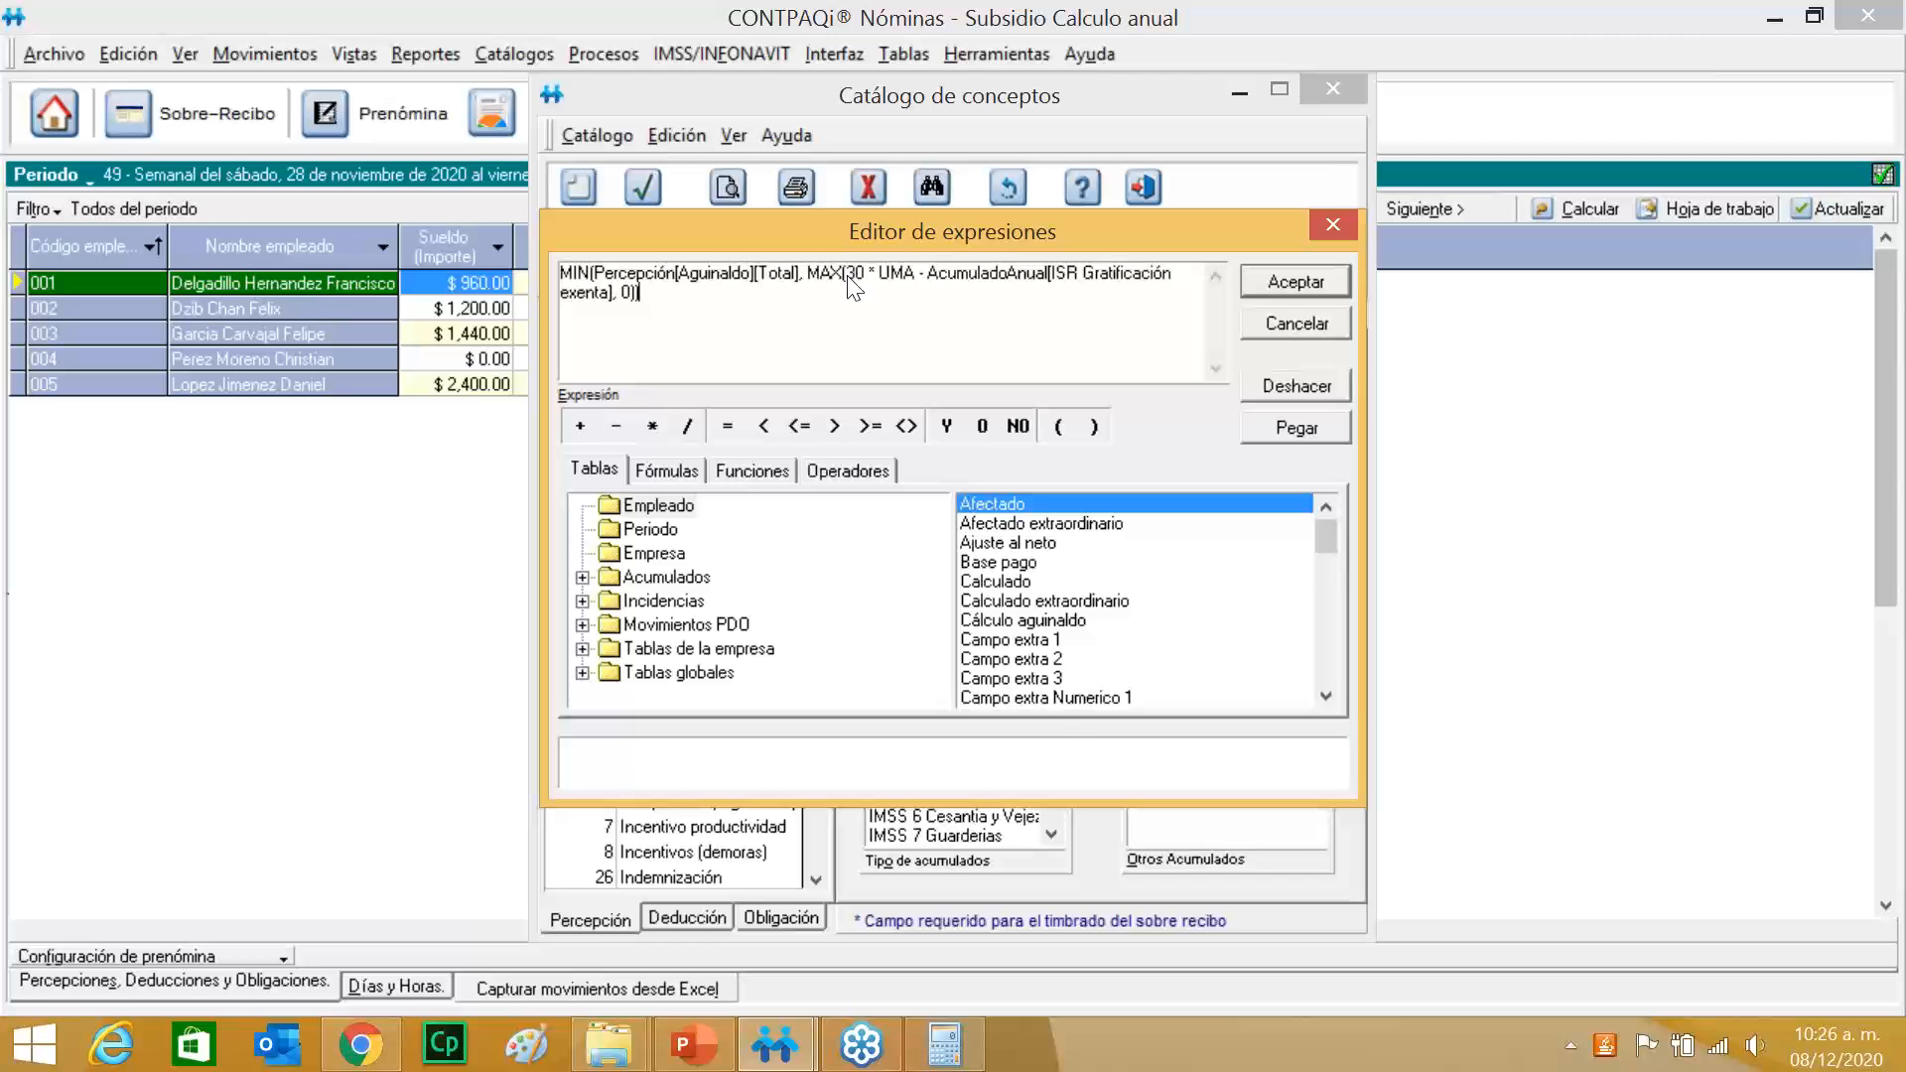
Compare the calculated exemption with the Exento ISR formula, highlighting the 30 * UMA, MAX and Percepción[Aguinaldo][Total] parts.
left_click(961, 1045)
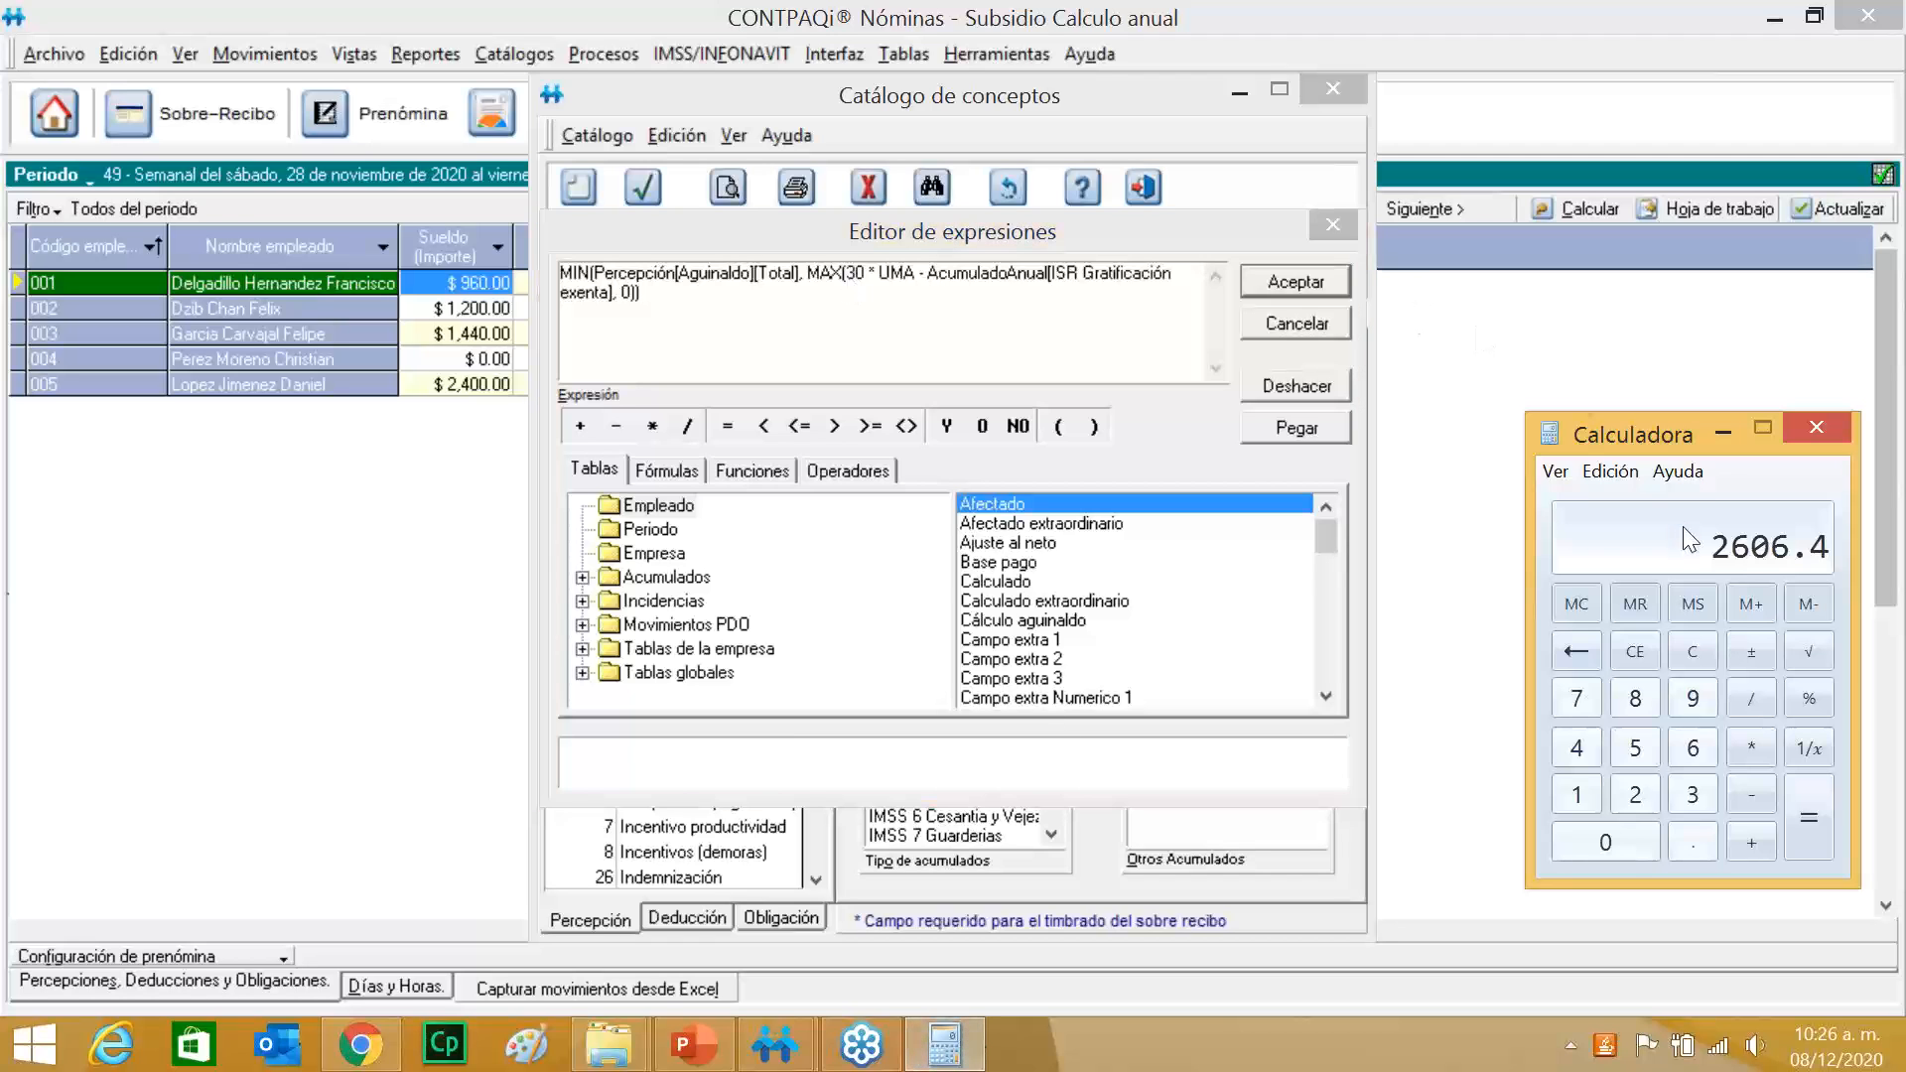
left_click_drag(845, 273, 920, 273)
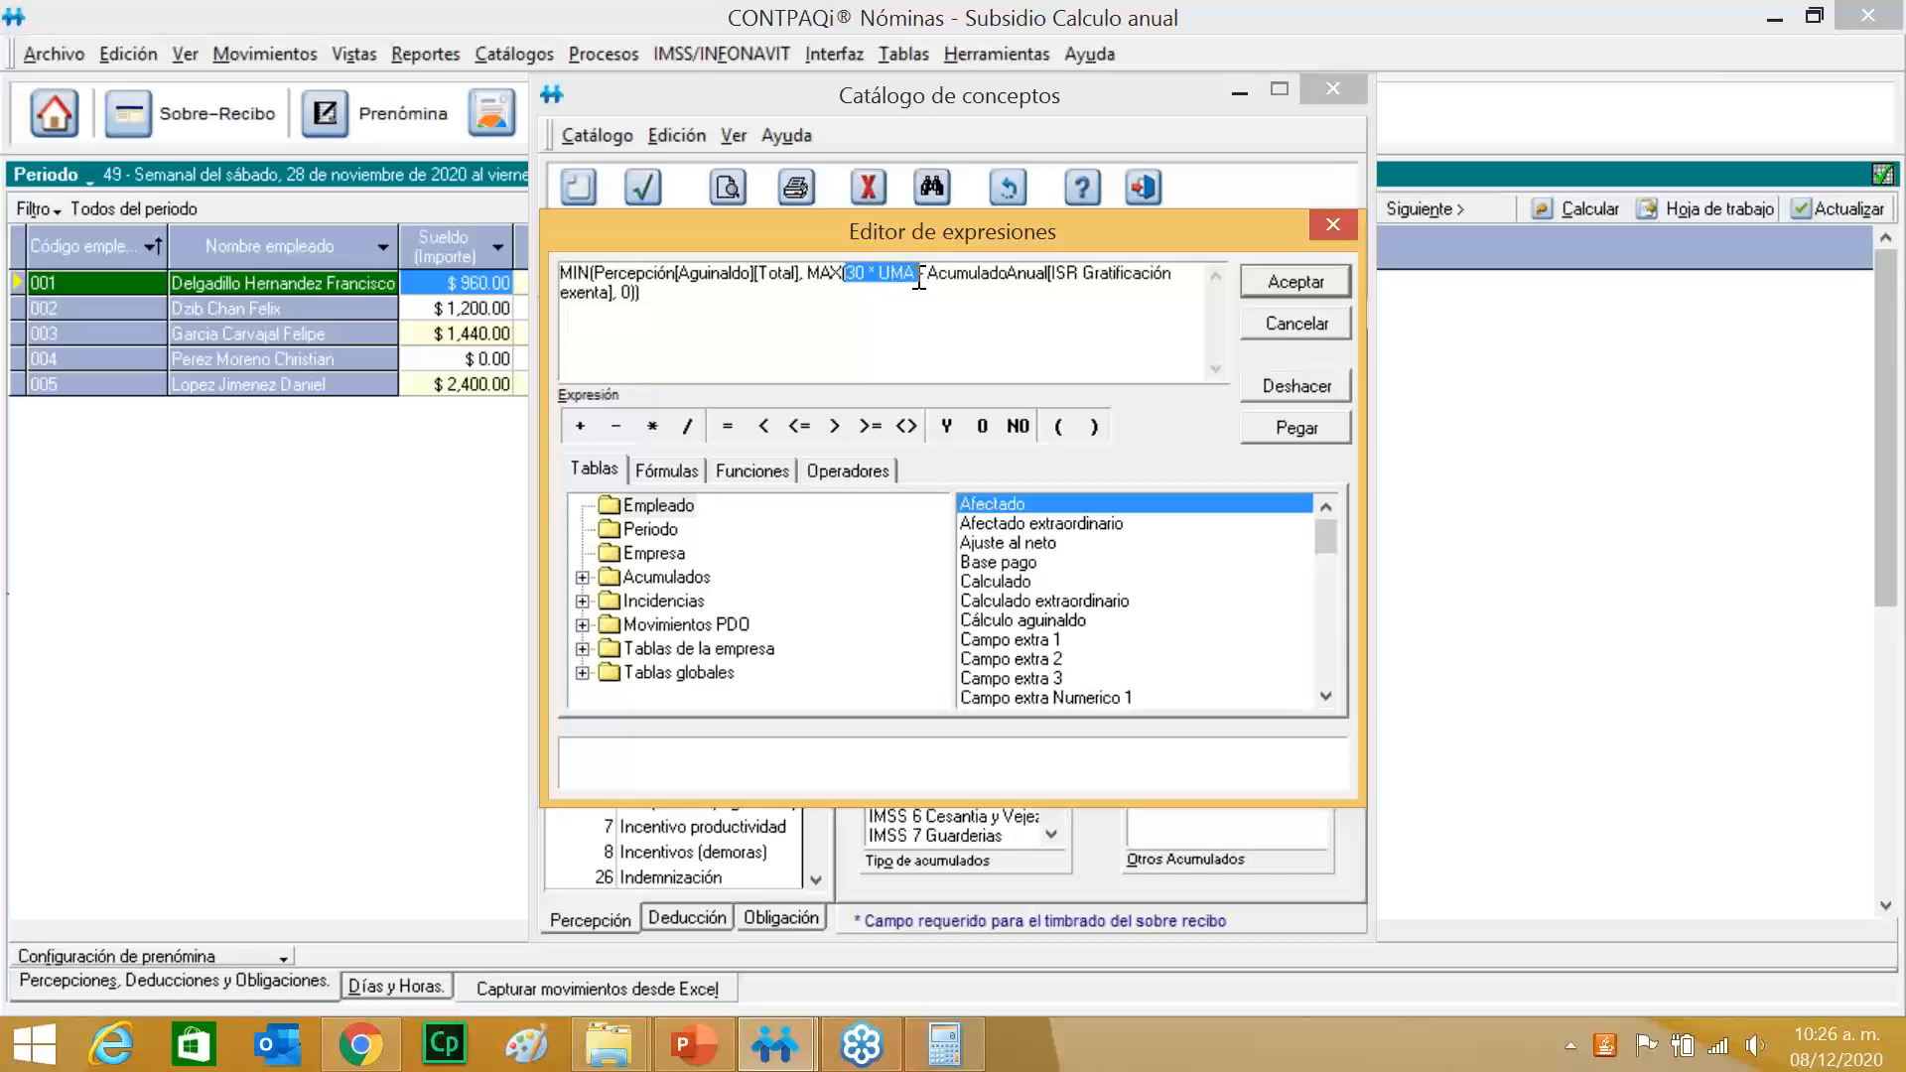
left_click_drag(808, 273, 832, 298)
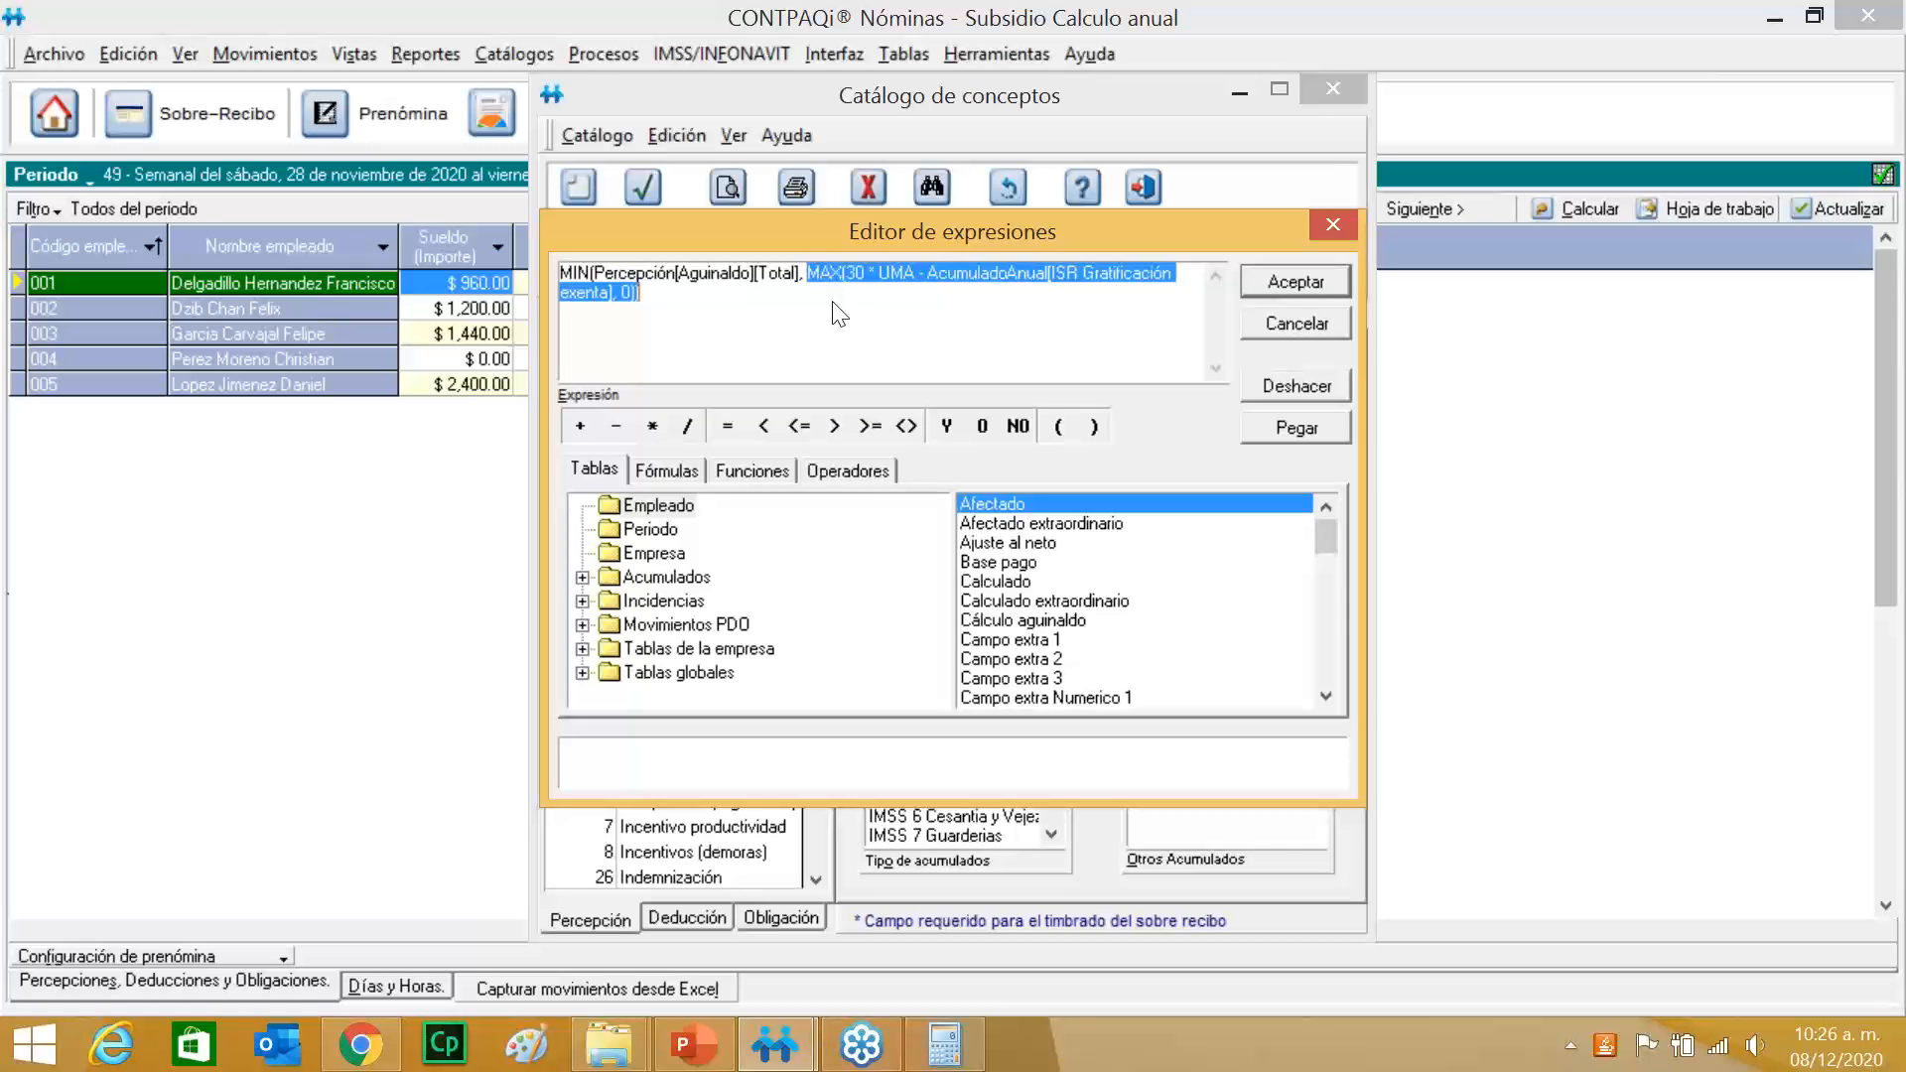
left_click(802, 288)
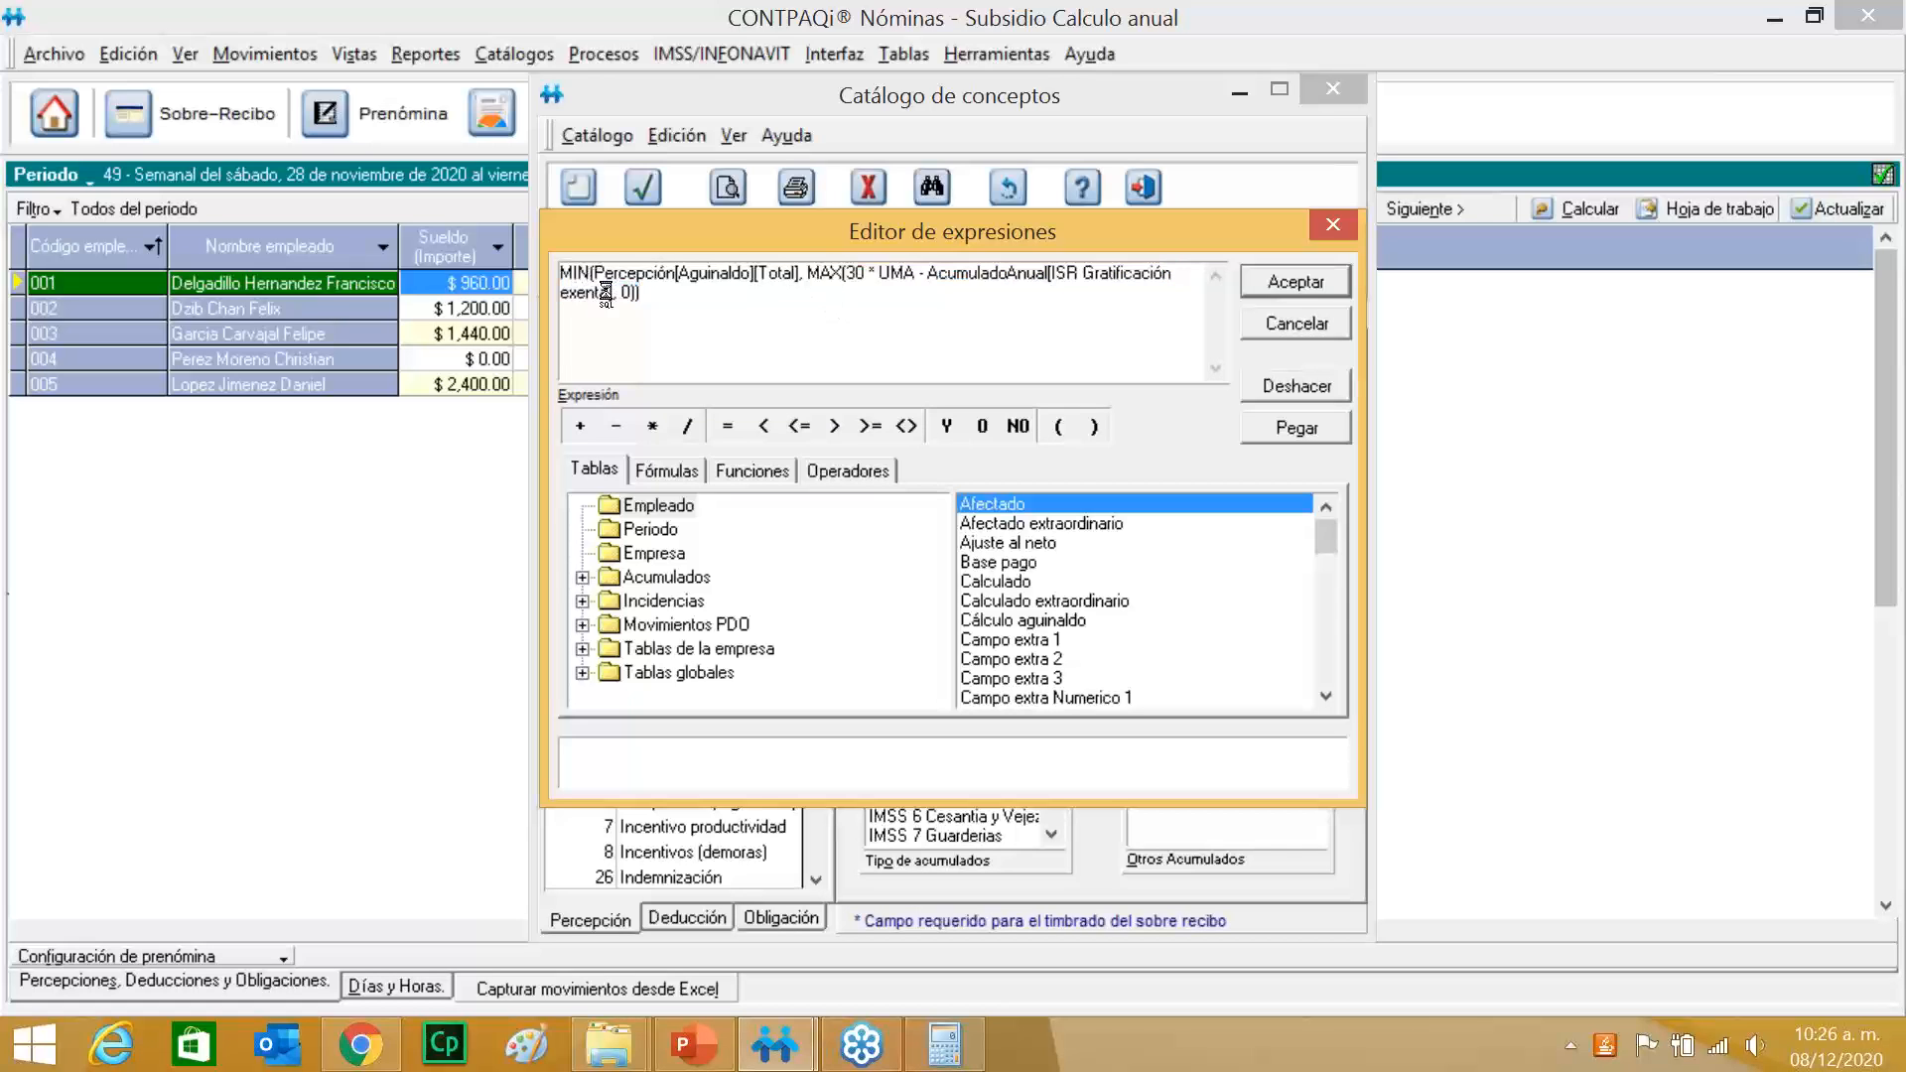
left_click_drag(592, 274, 793, 285)
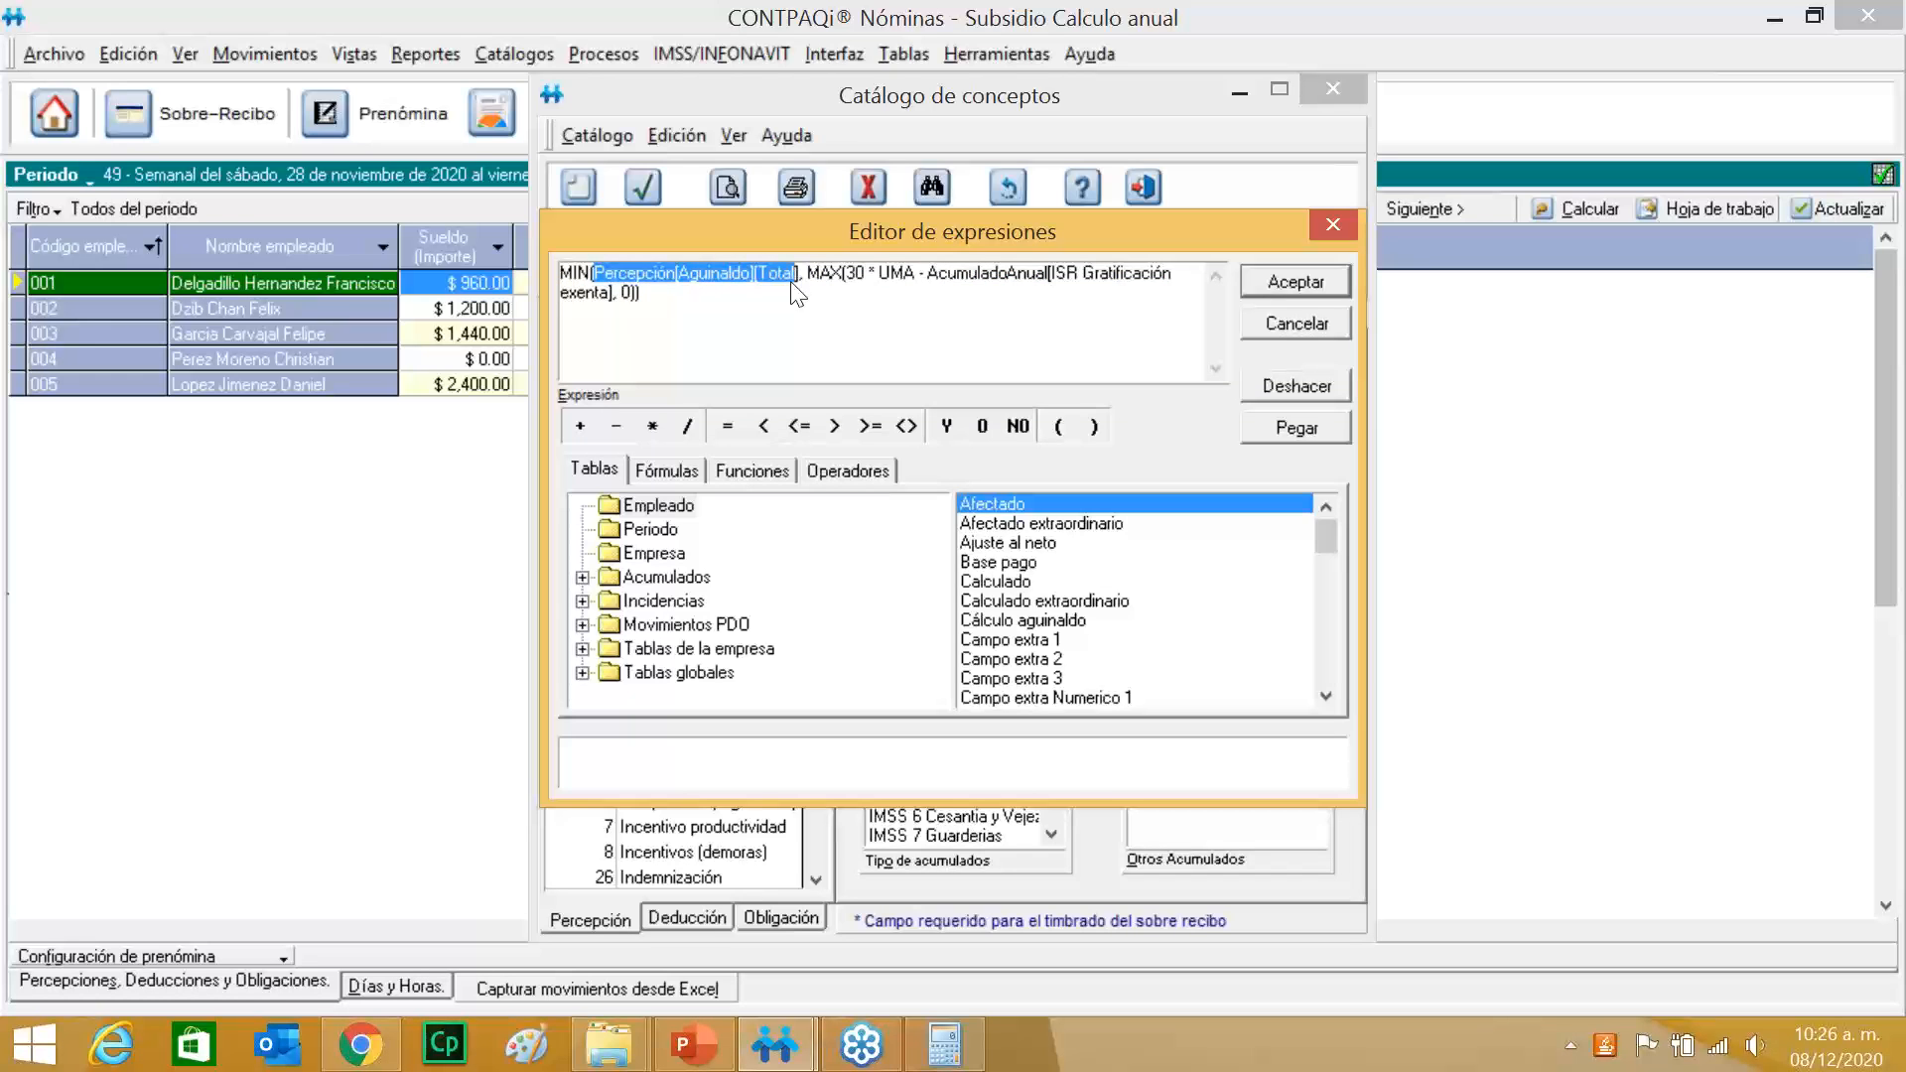
left_click_drag(794, 286, 619, 288)
left_click(944, 1042)
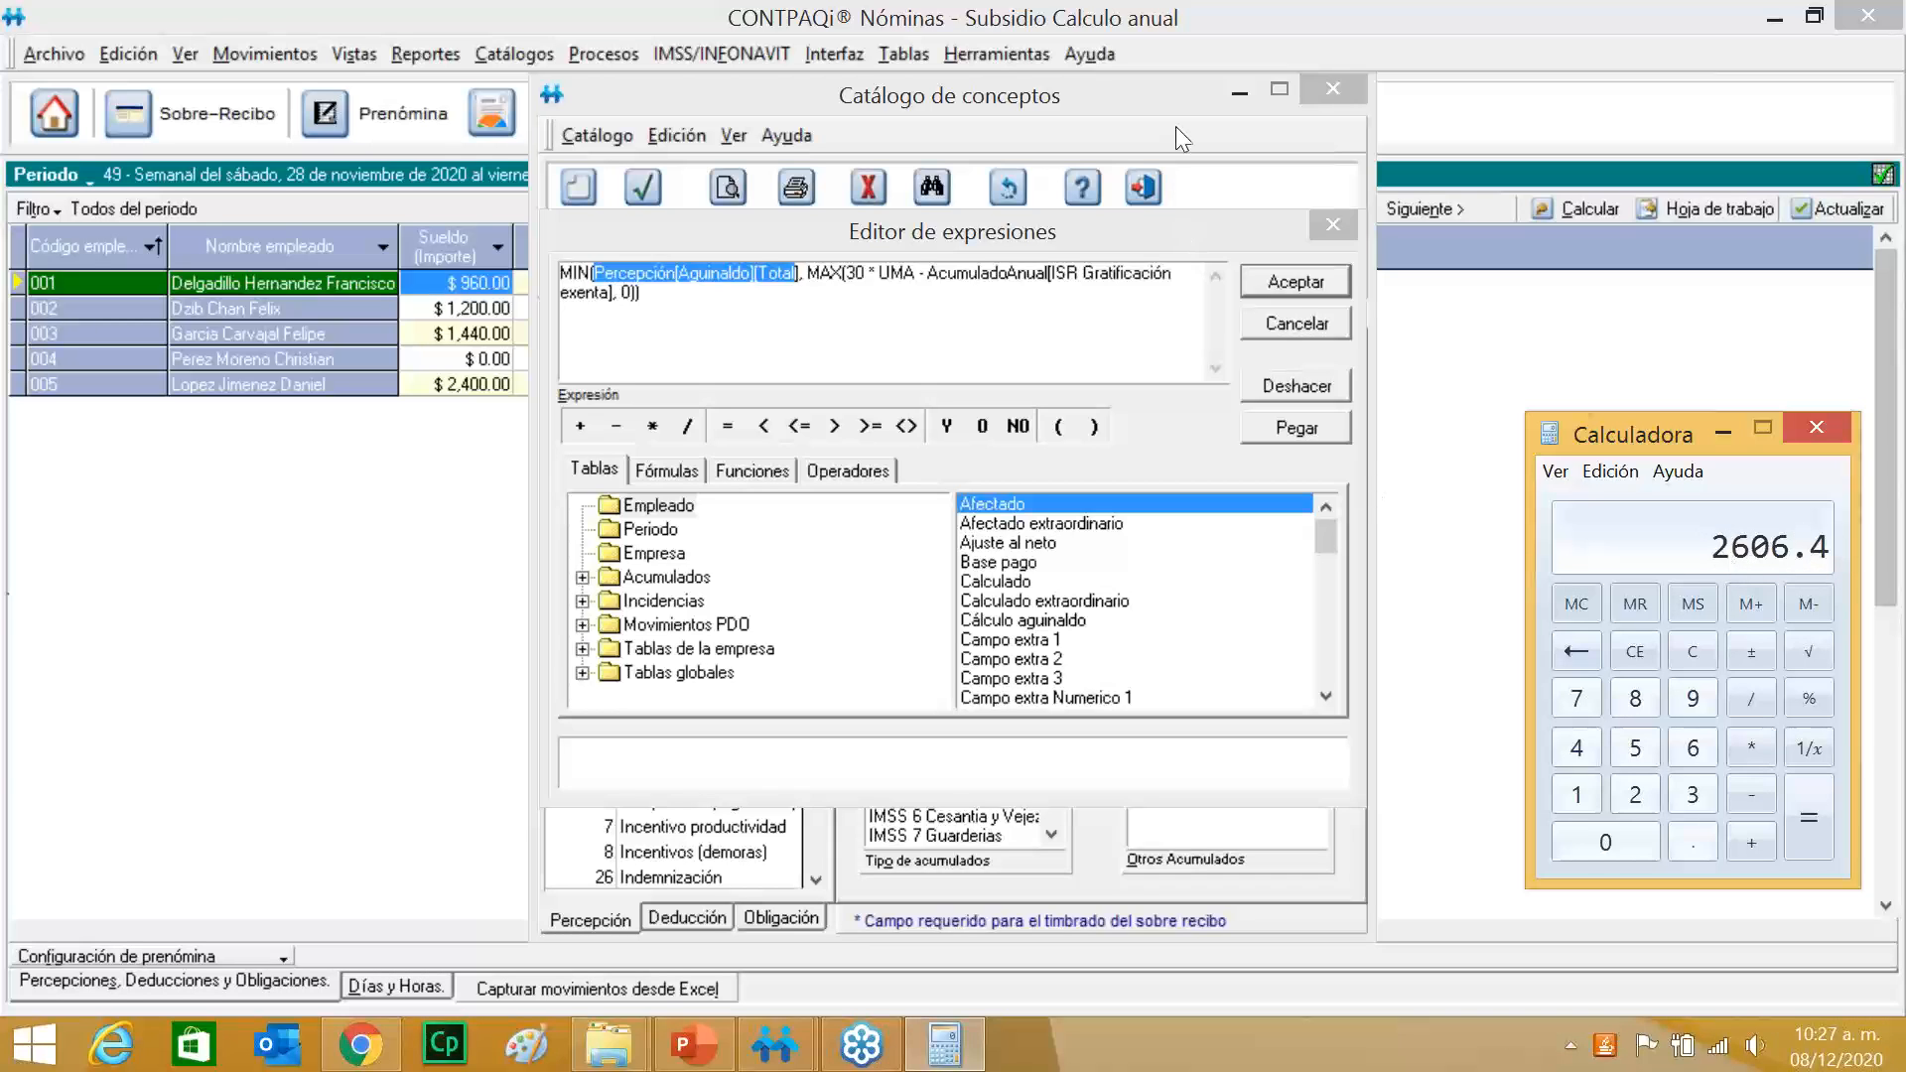
Move the expression editor aside, highlight the AcumuladoAnual[ISR Gratificación exenta] part of the formula, and close the editor.
left_click(1087, 135)
left_click_drag(1031, 234, 734, 261)
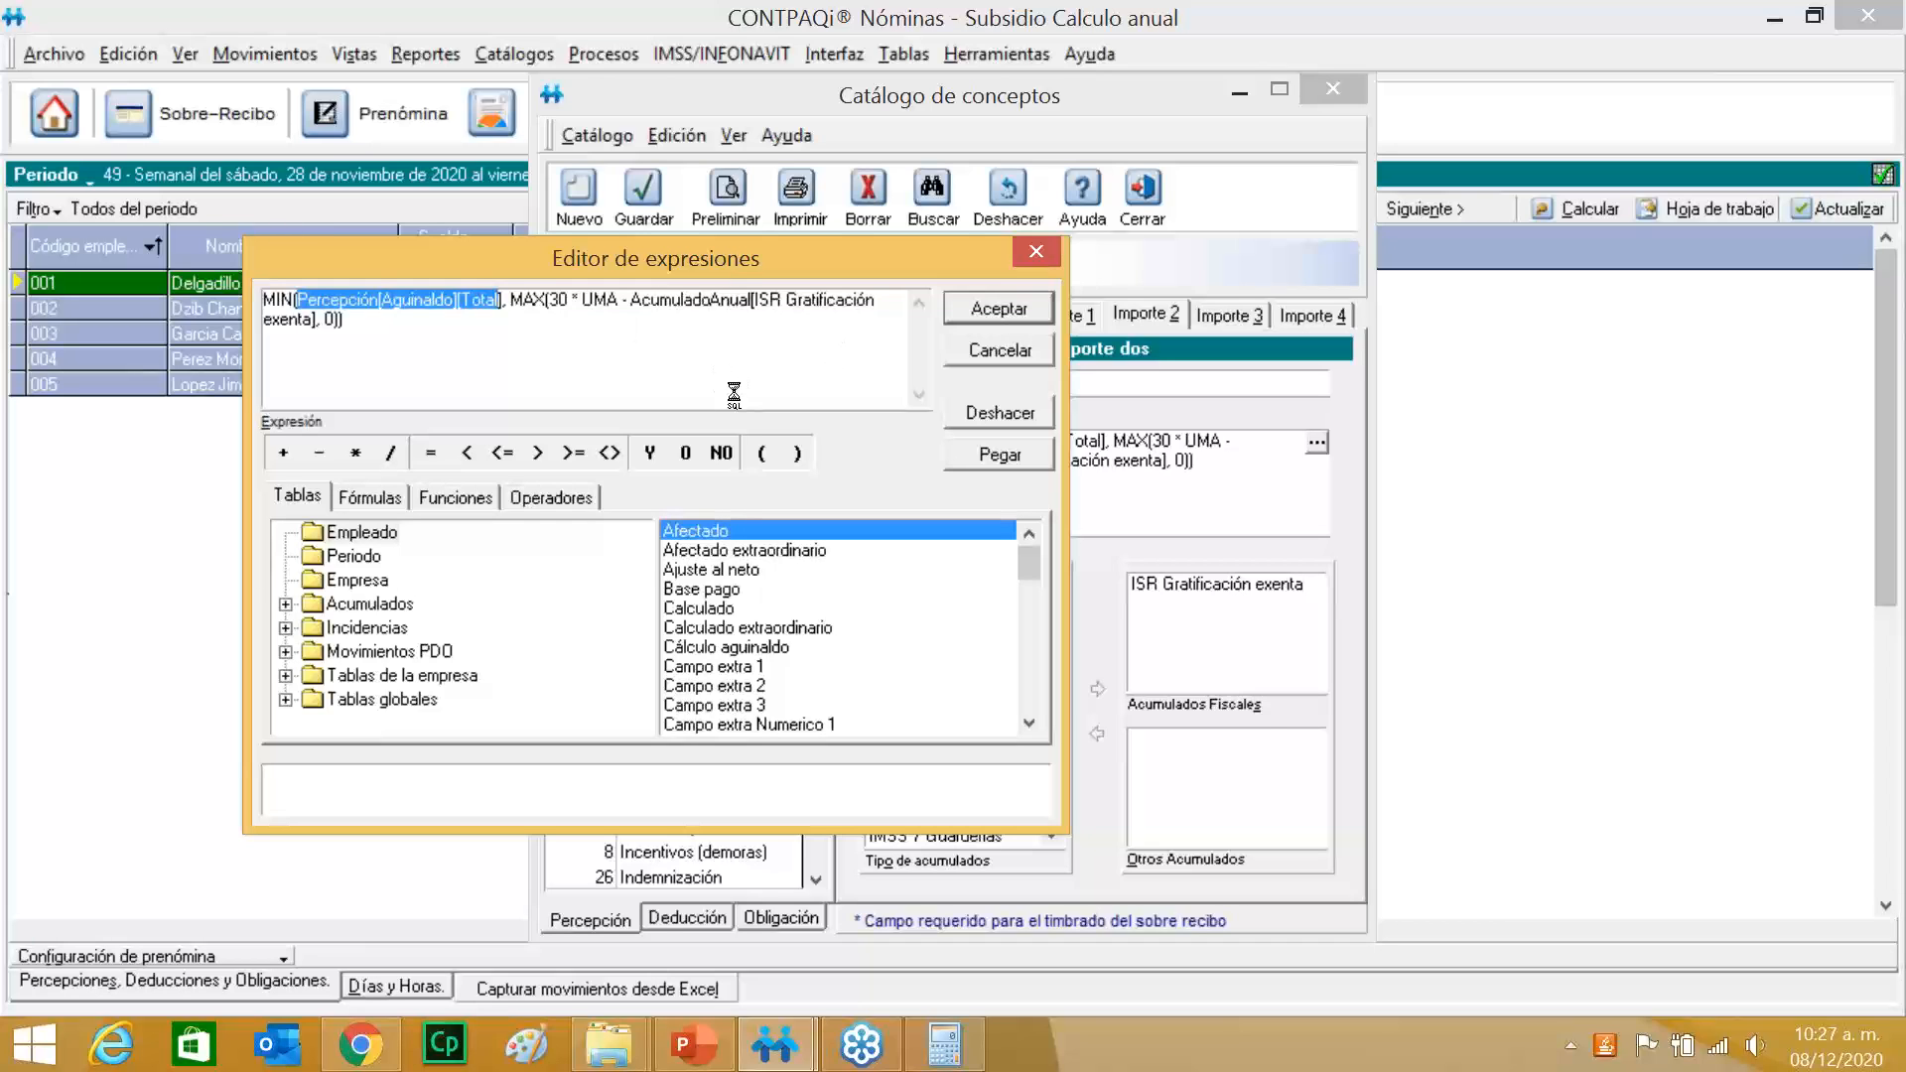
left_click_drag(631, 300, 744, 326)
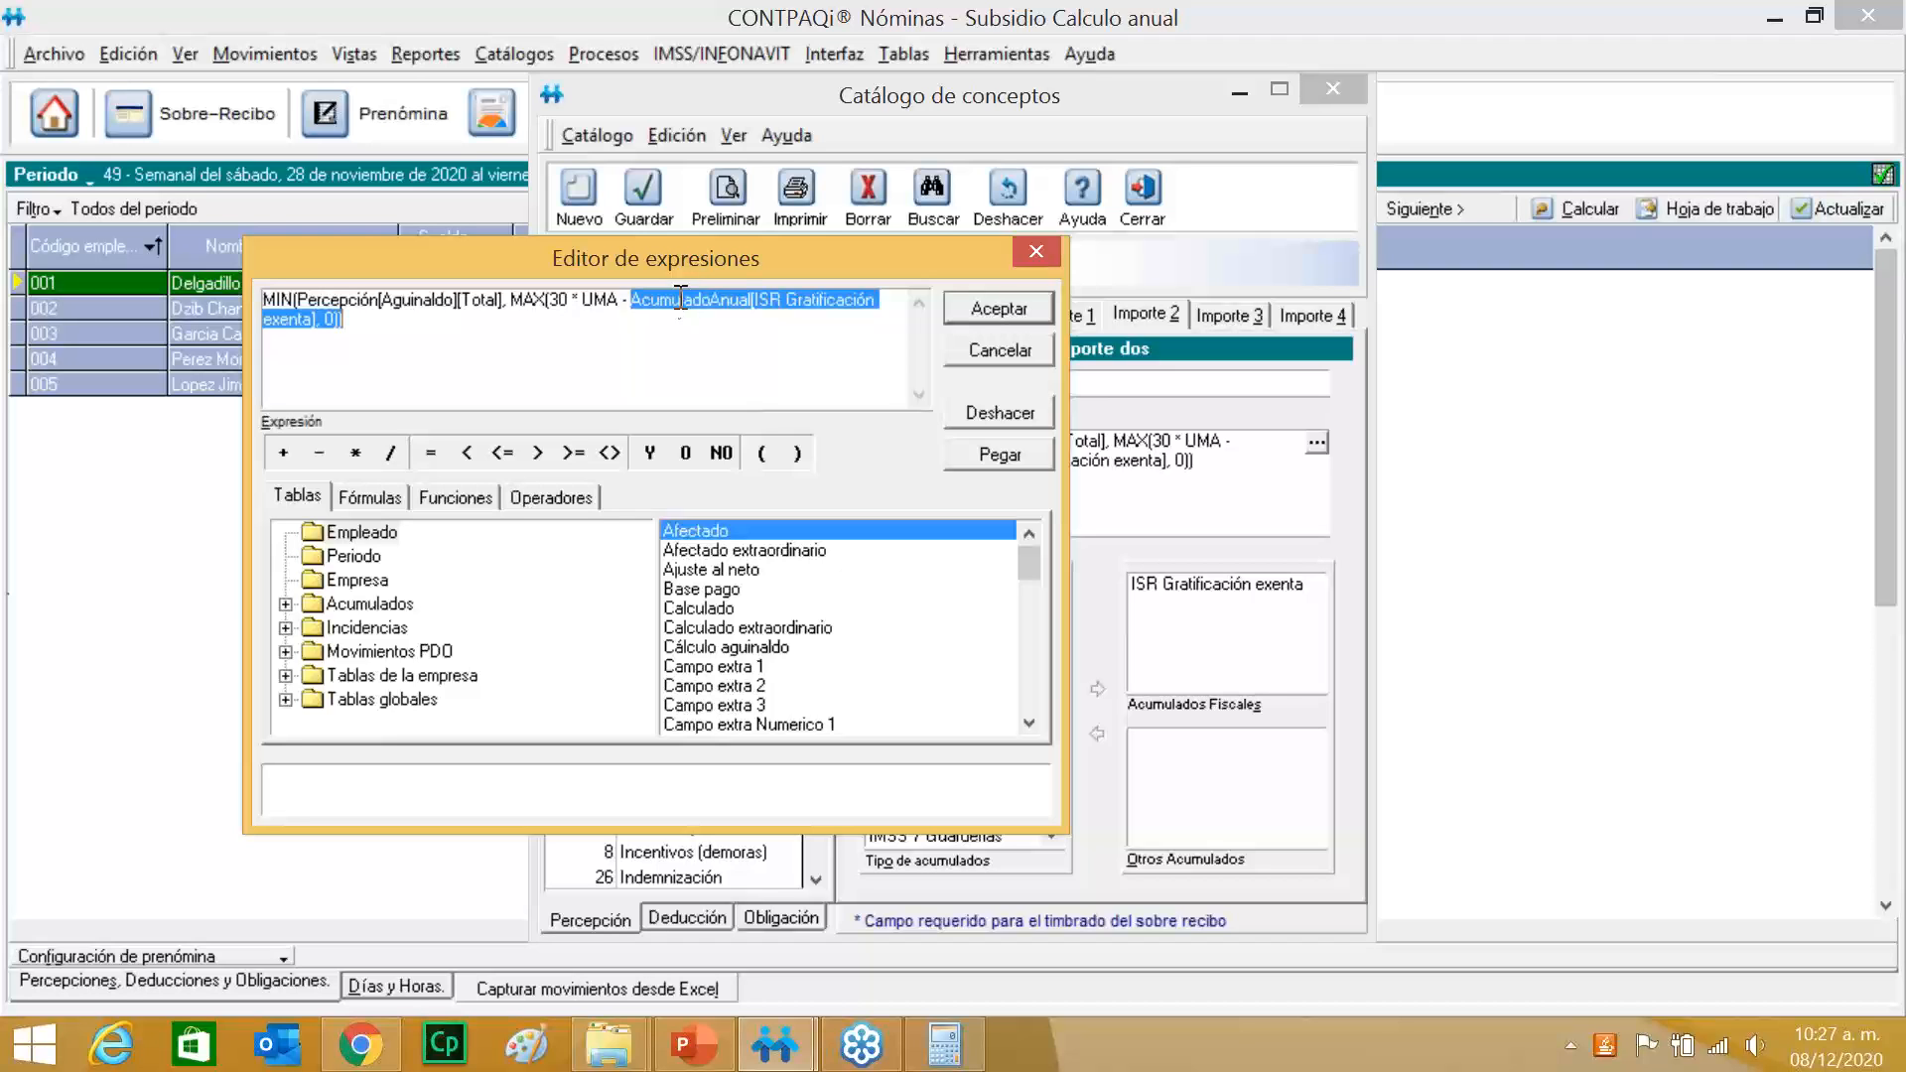
left_click(1038, 240)
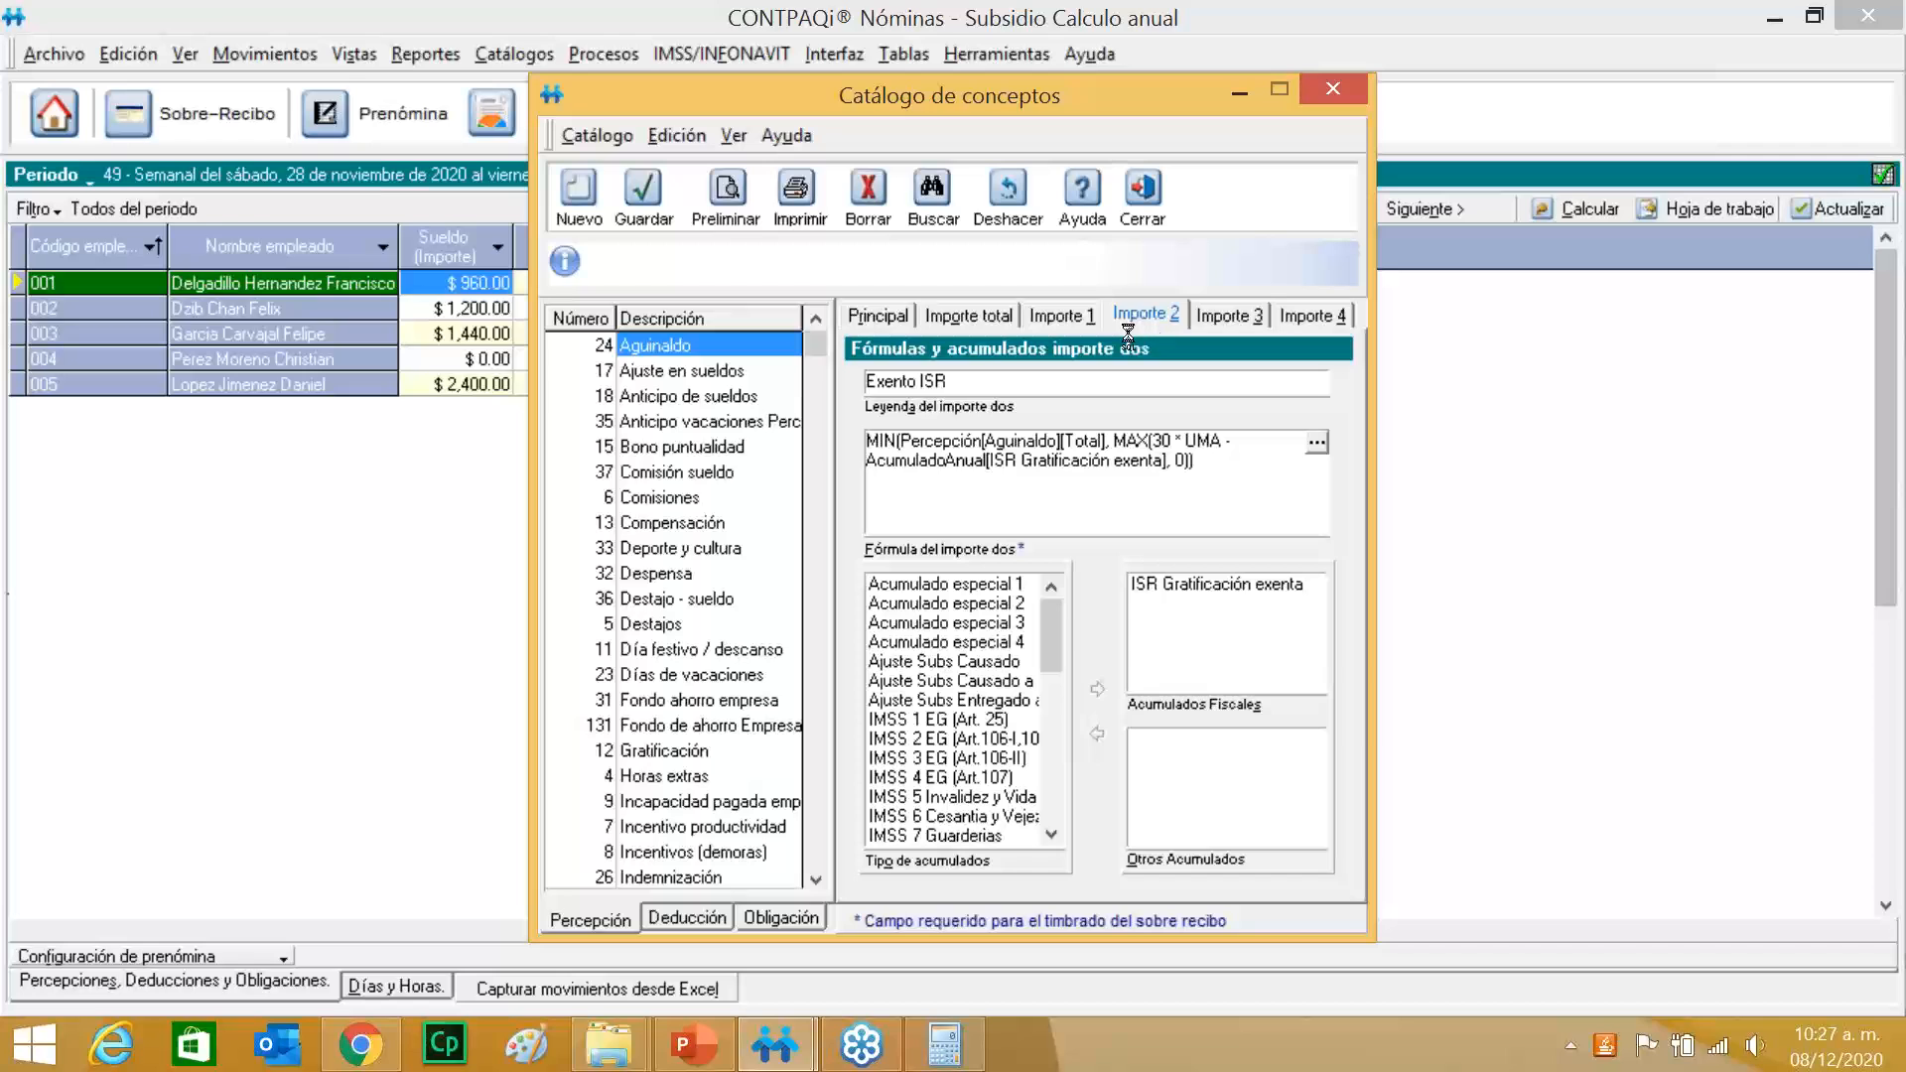
Review the formulas of Aguinaldo's Importe 1 through Importe 4 and close the concept catalog.
left_click(1064, 316)
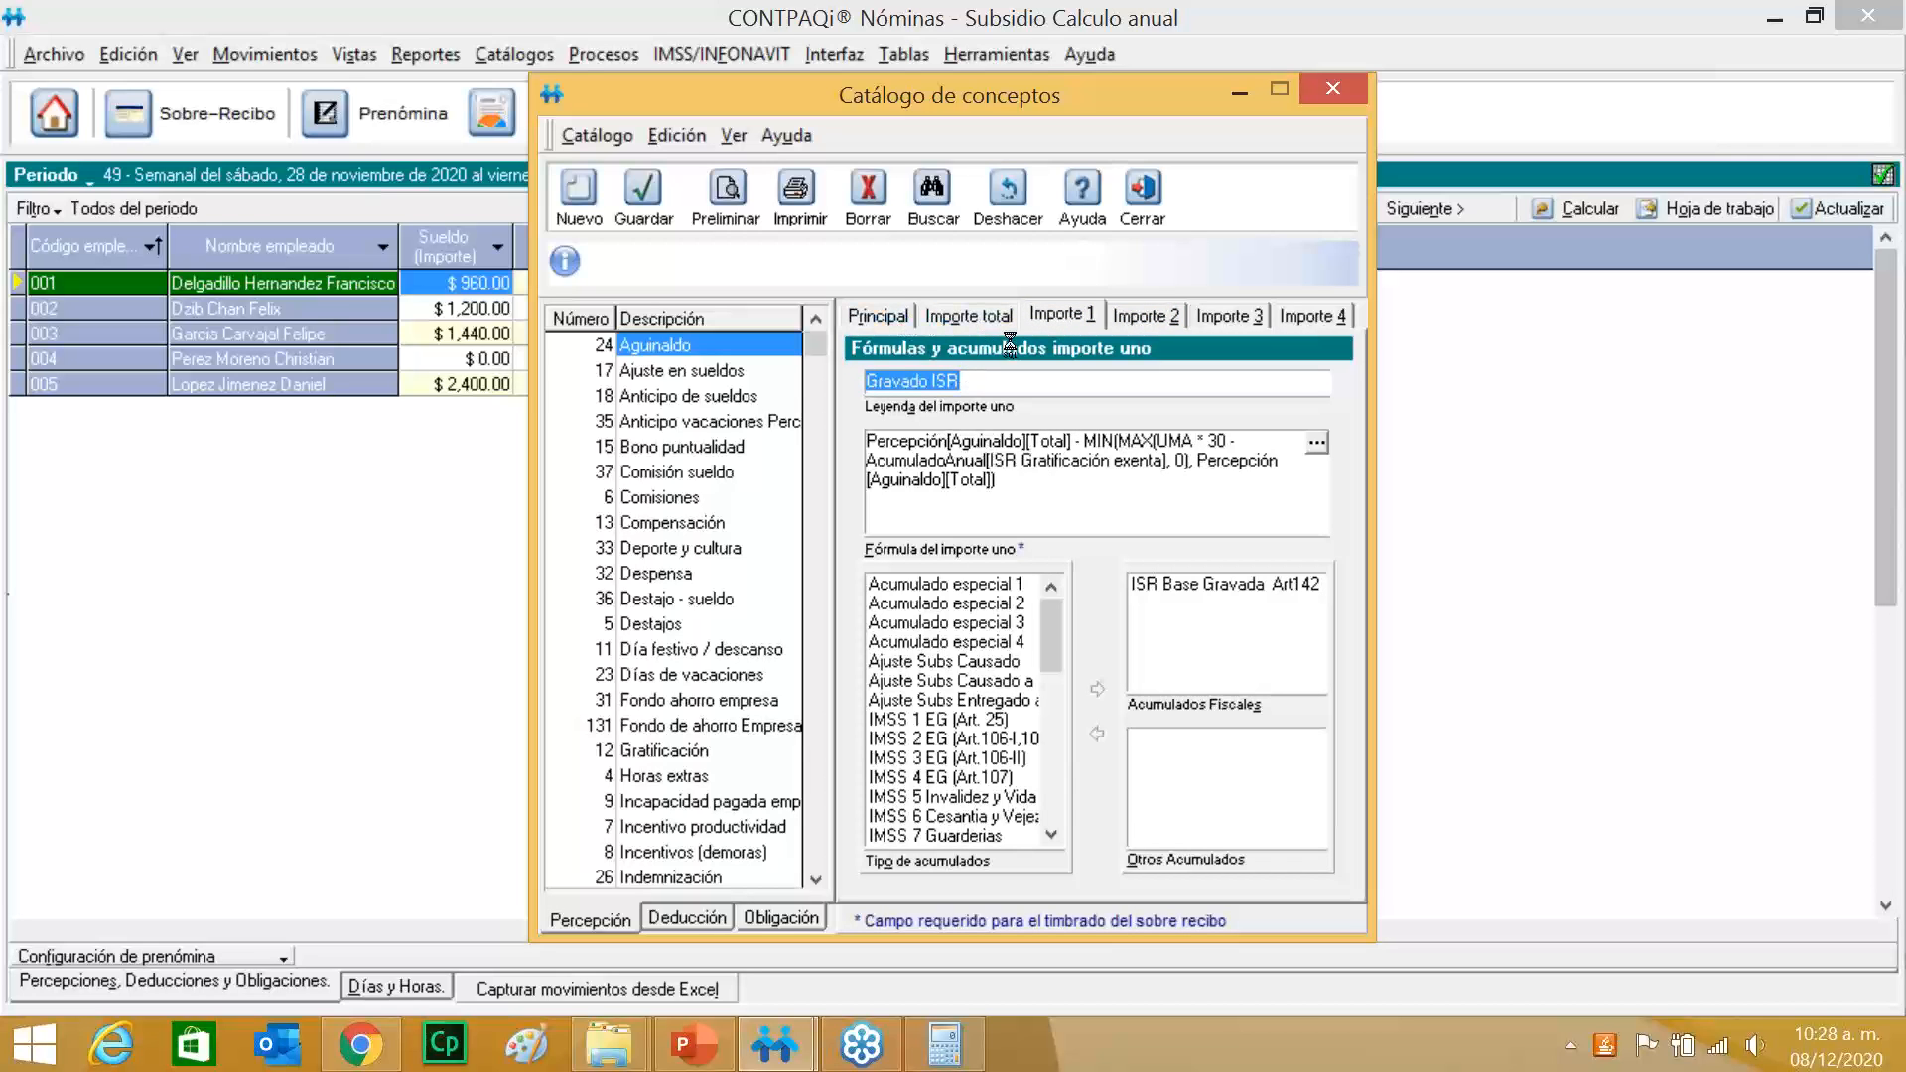
left_click(1144, 316)
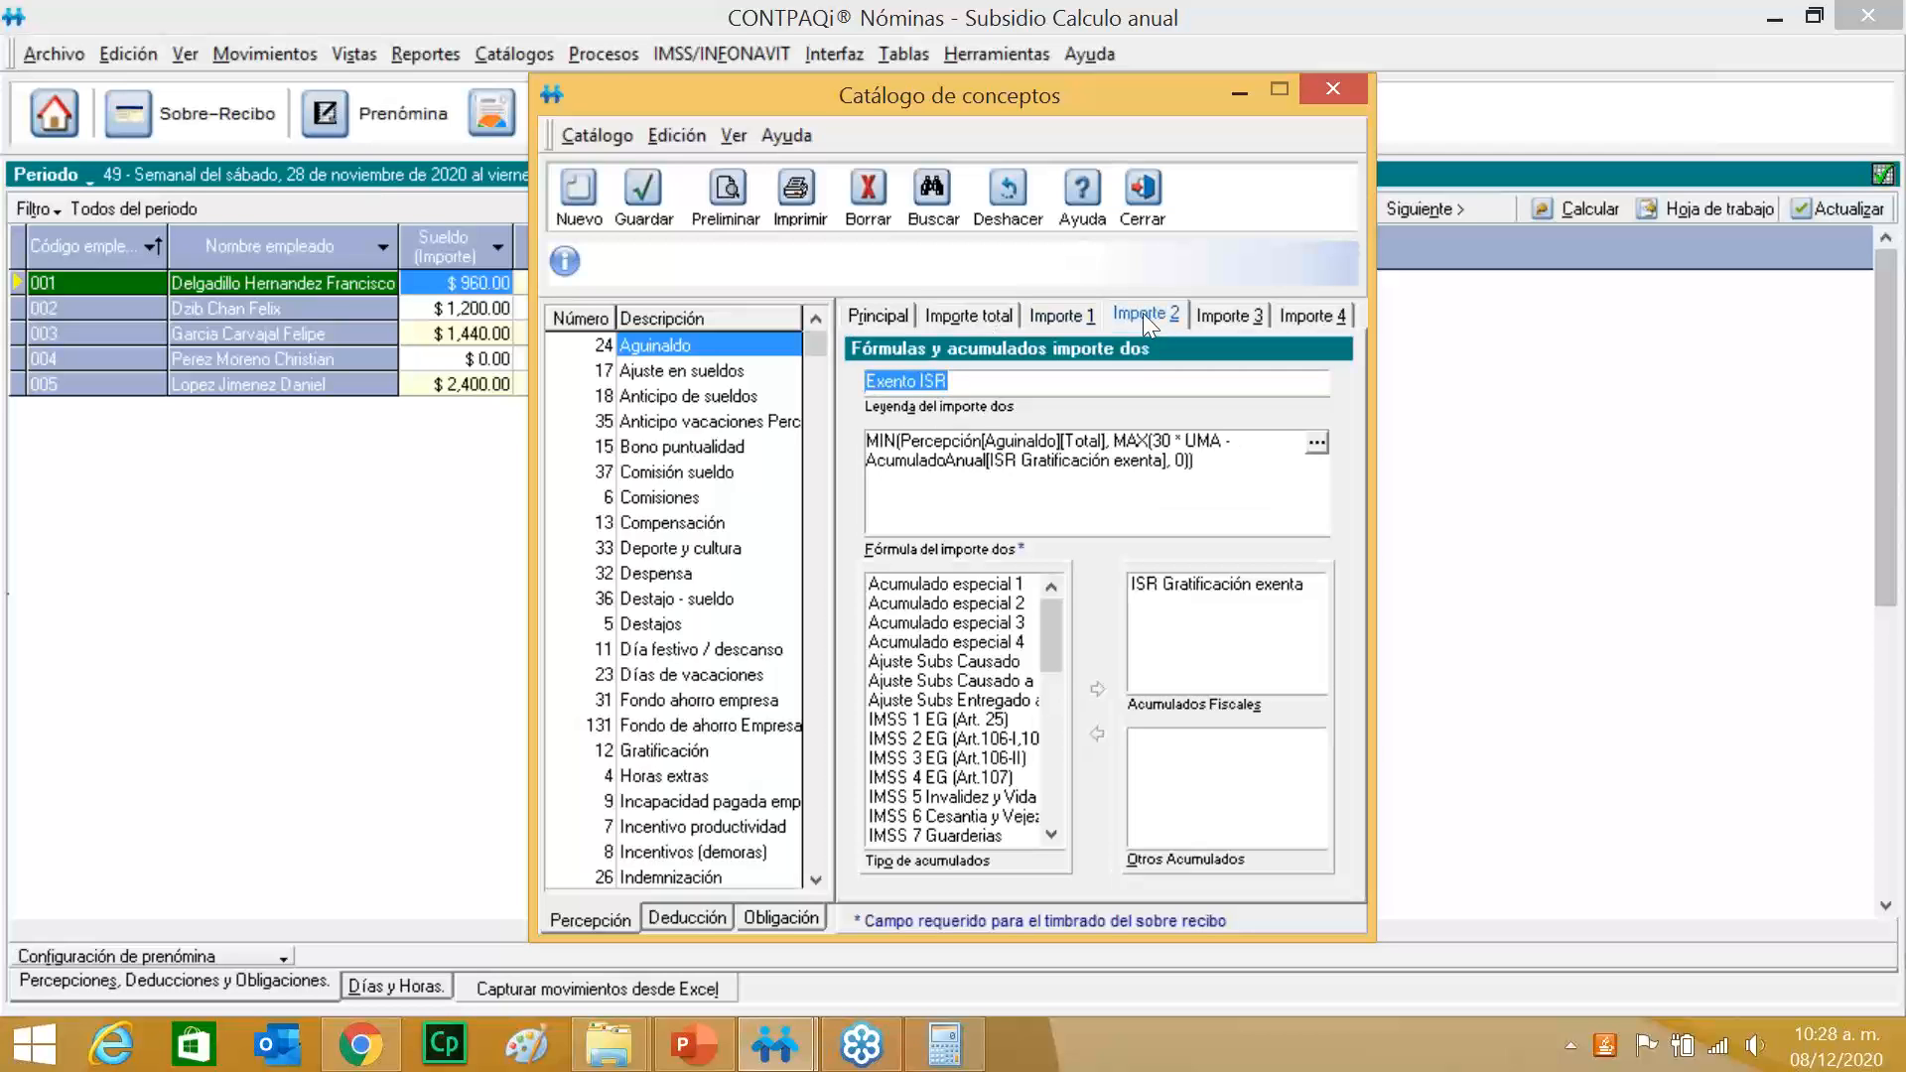
left_click(1227, 313)
left_click(1314, 315)
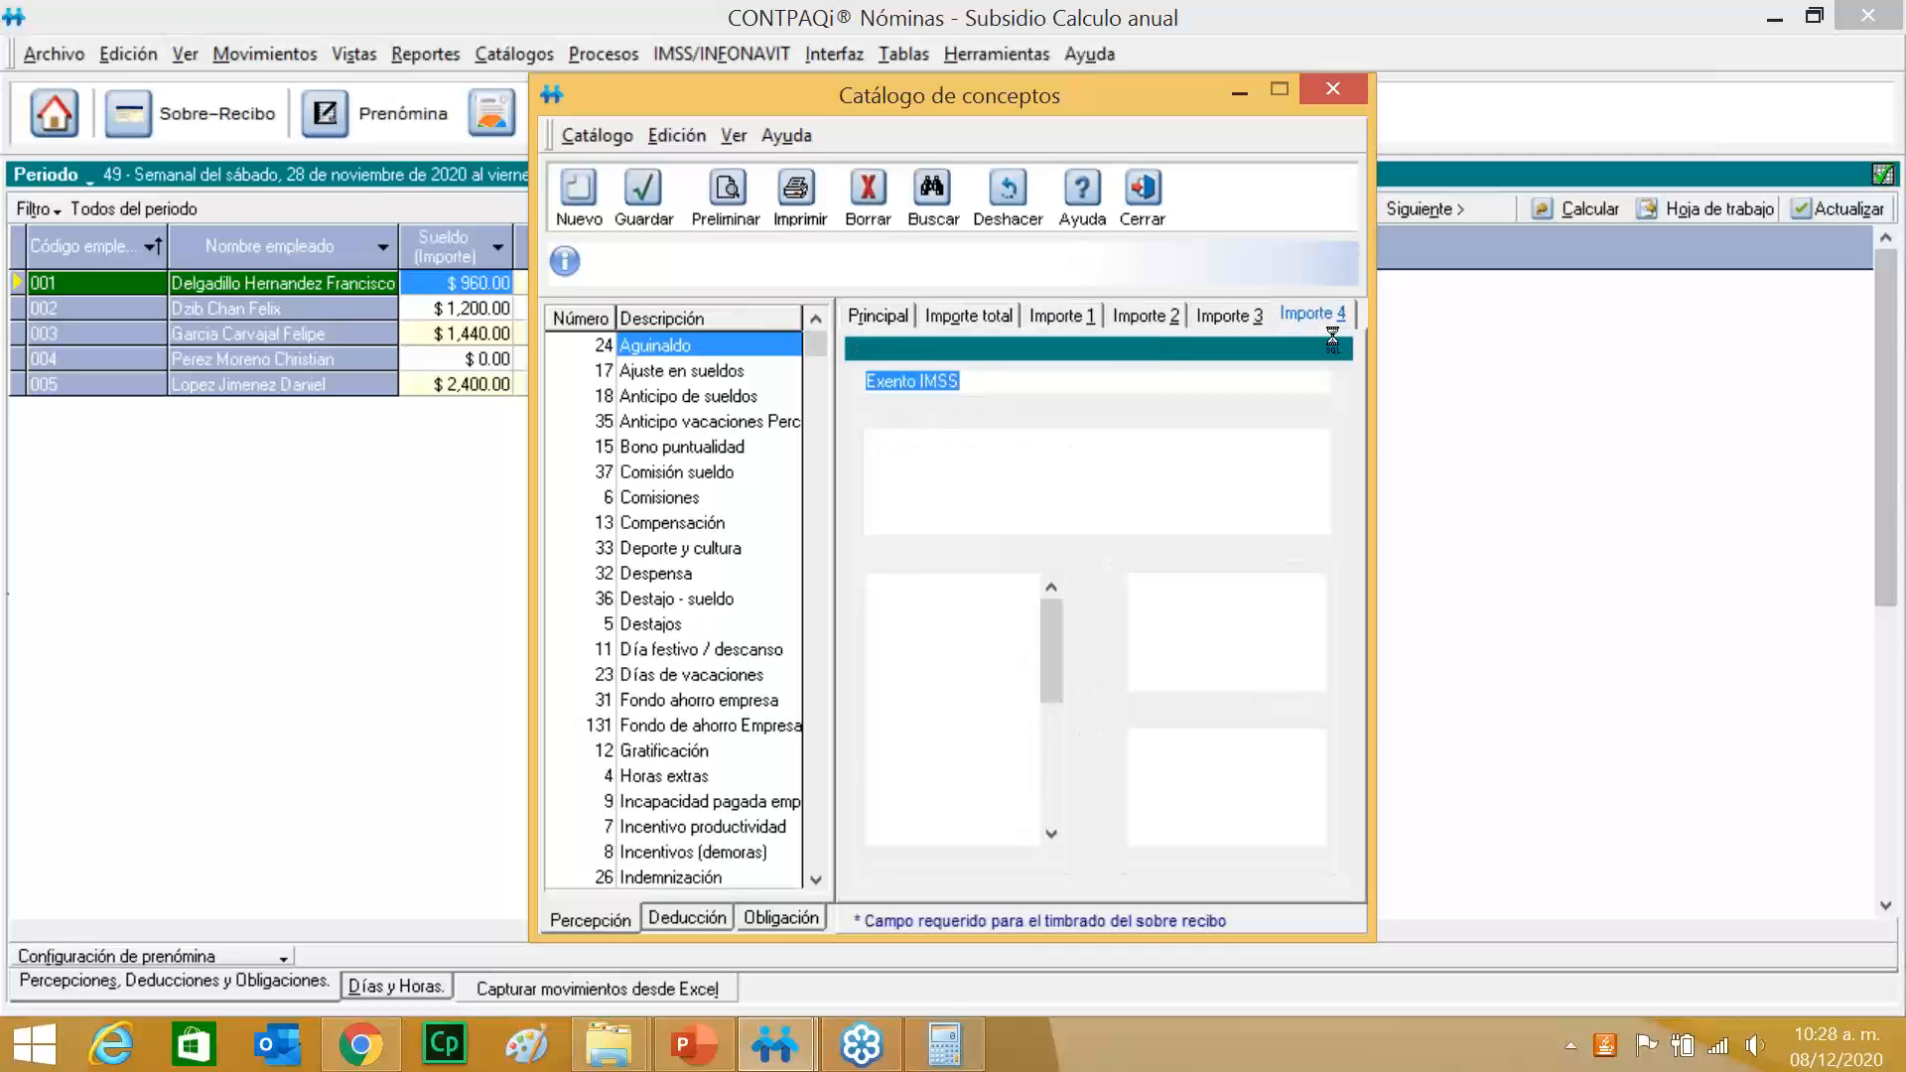
left_click(1258, 320)
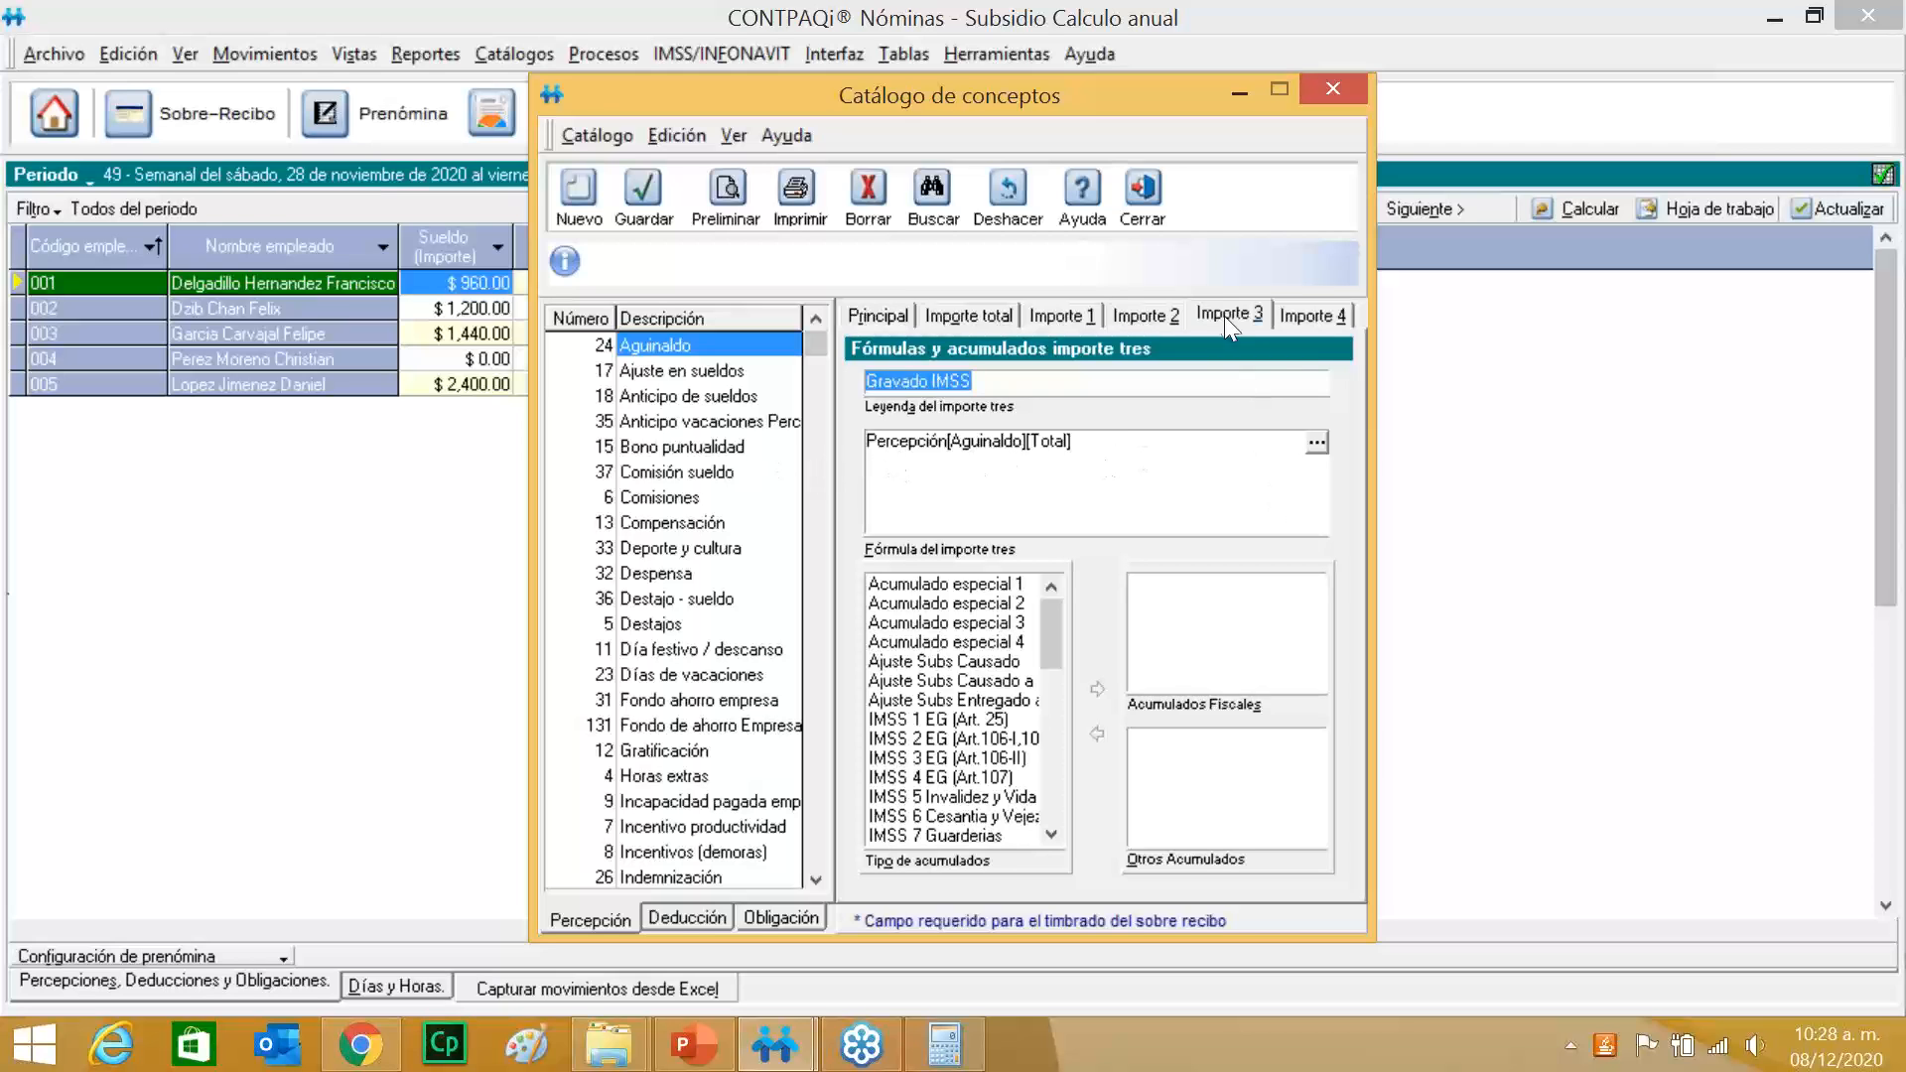
left_click(1152, 201)
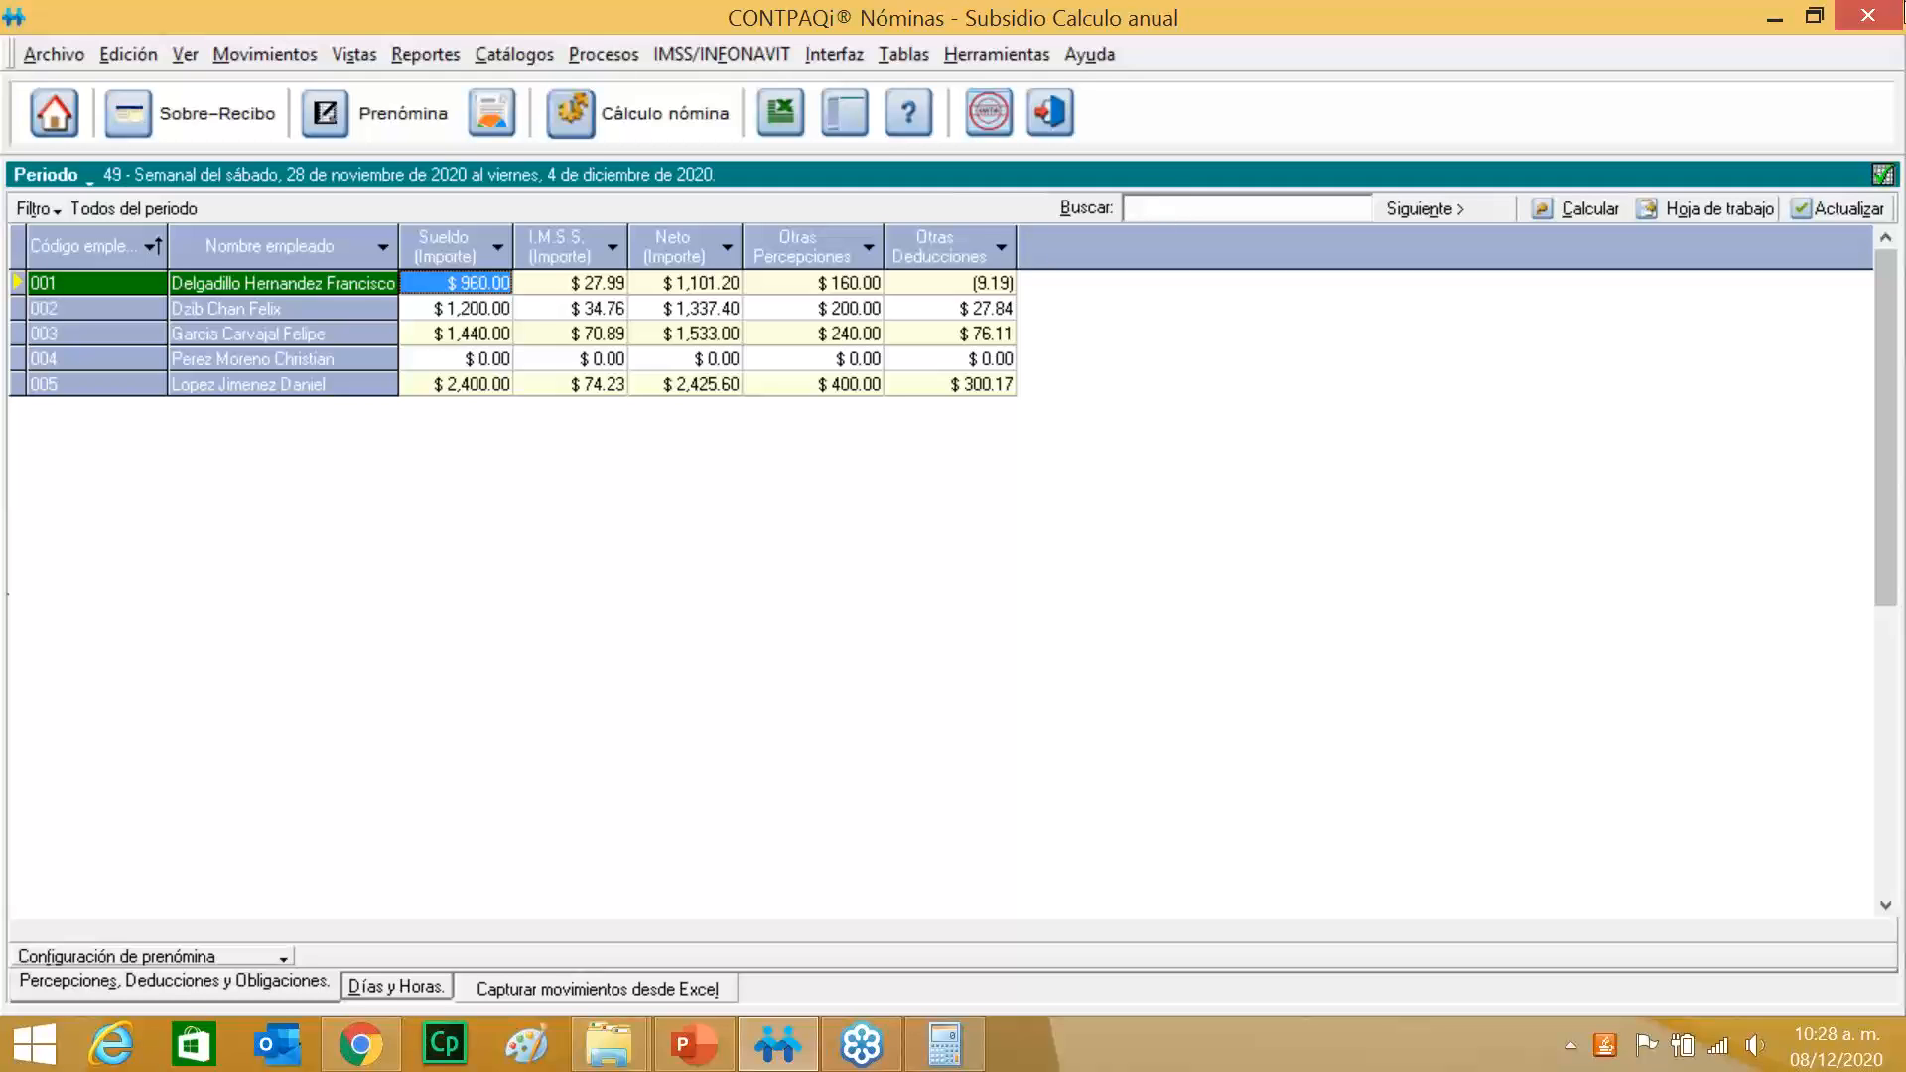
Switch to PowerPoint, present the Aguinaldo calculation slides from slide 14 onward, and end the slide show.
mouse_move(1864, 100)
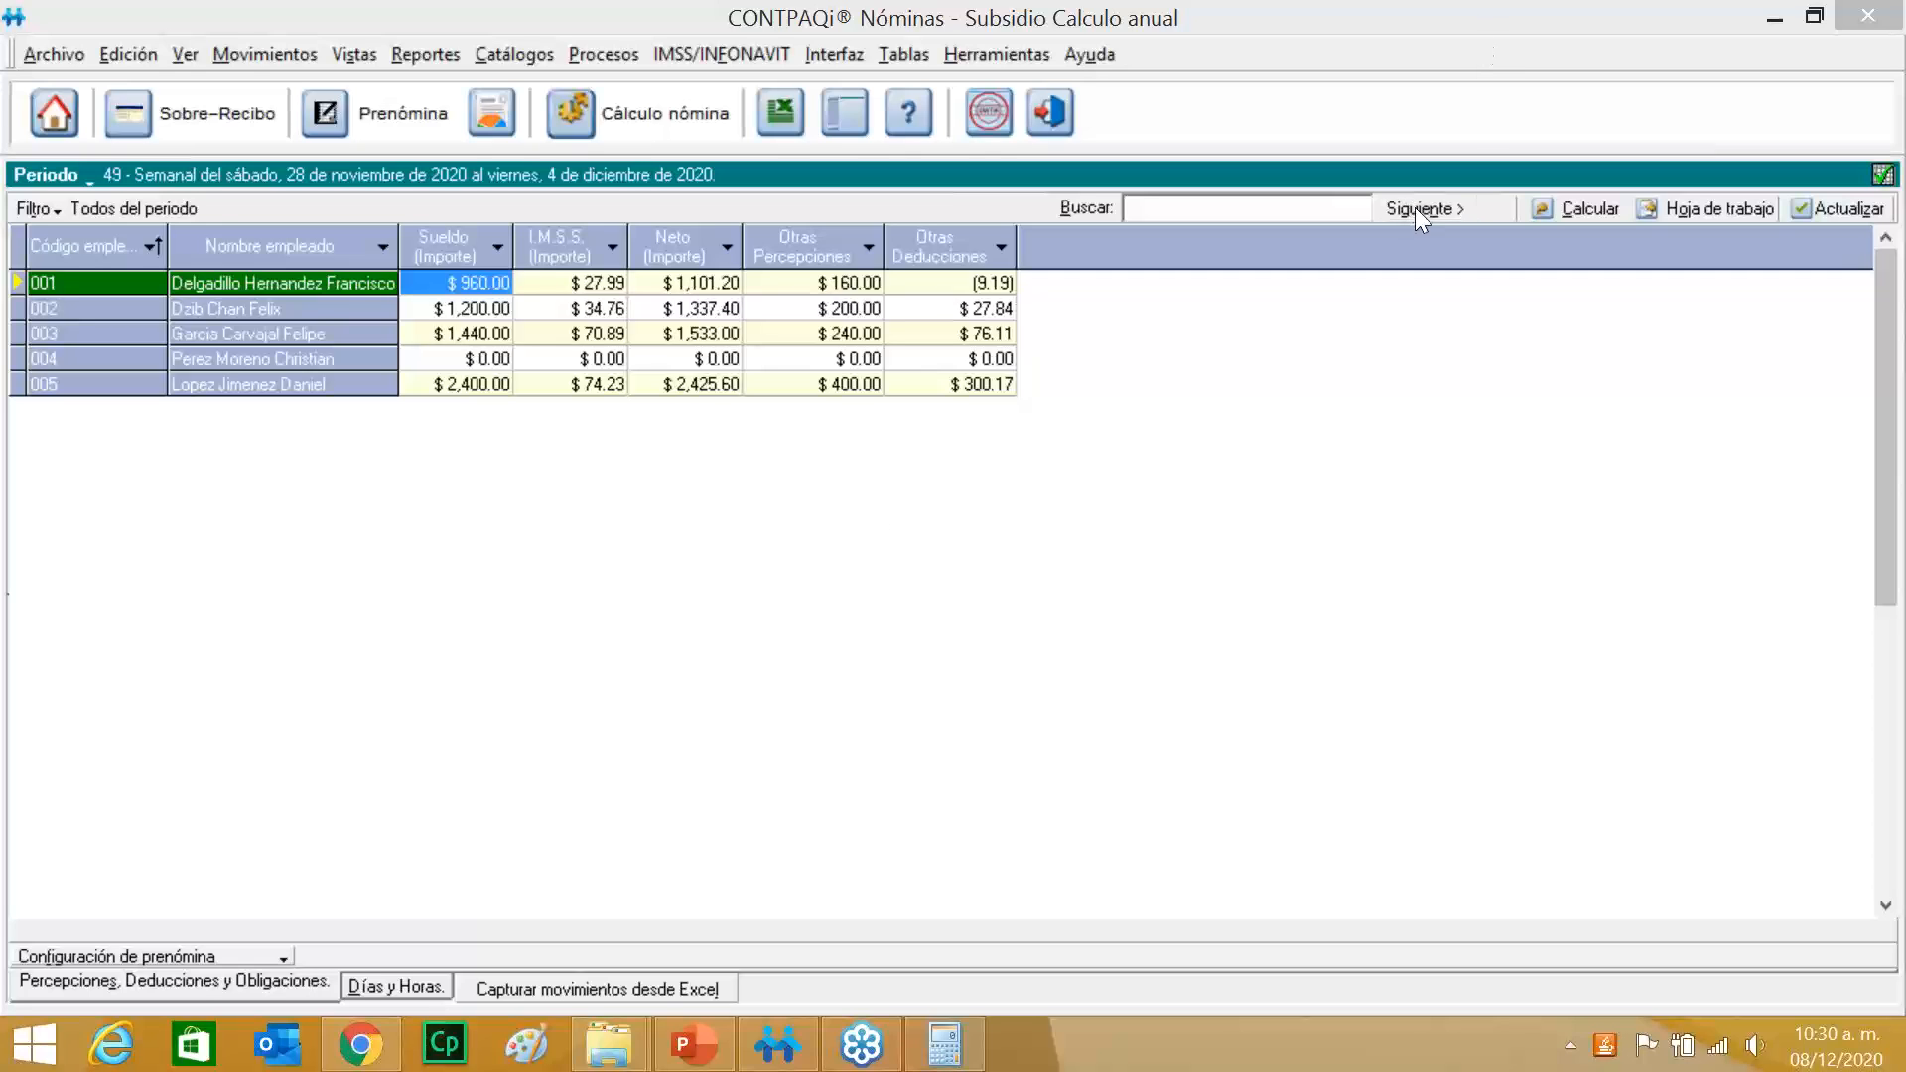
left_click(694, 1044)
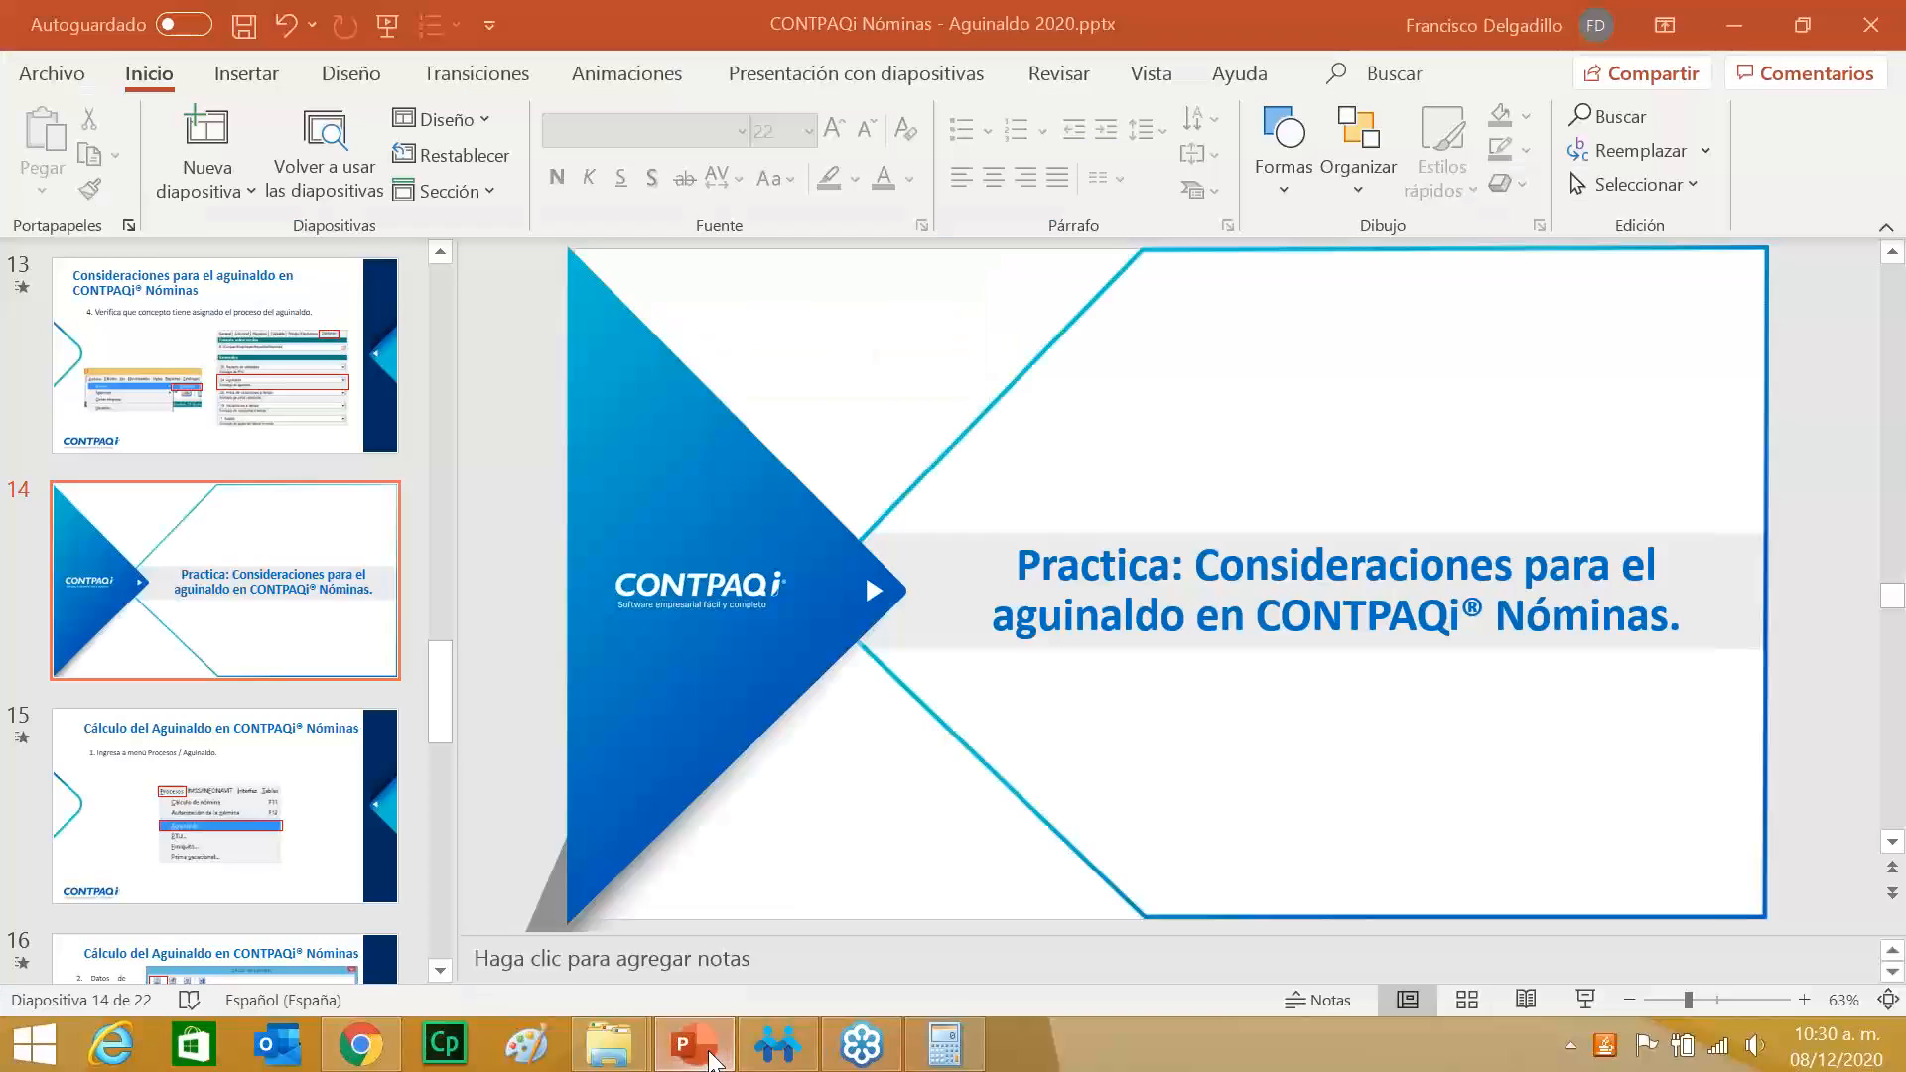
left_click(1584, 1000)
key("Right")
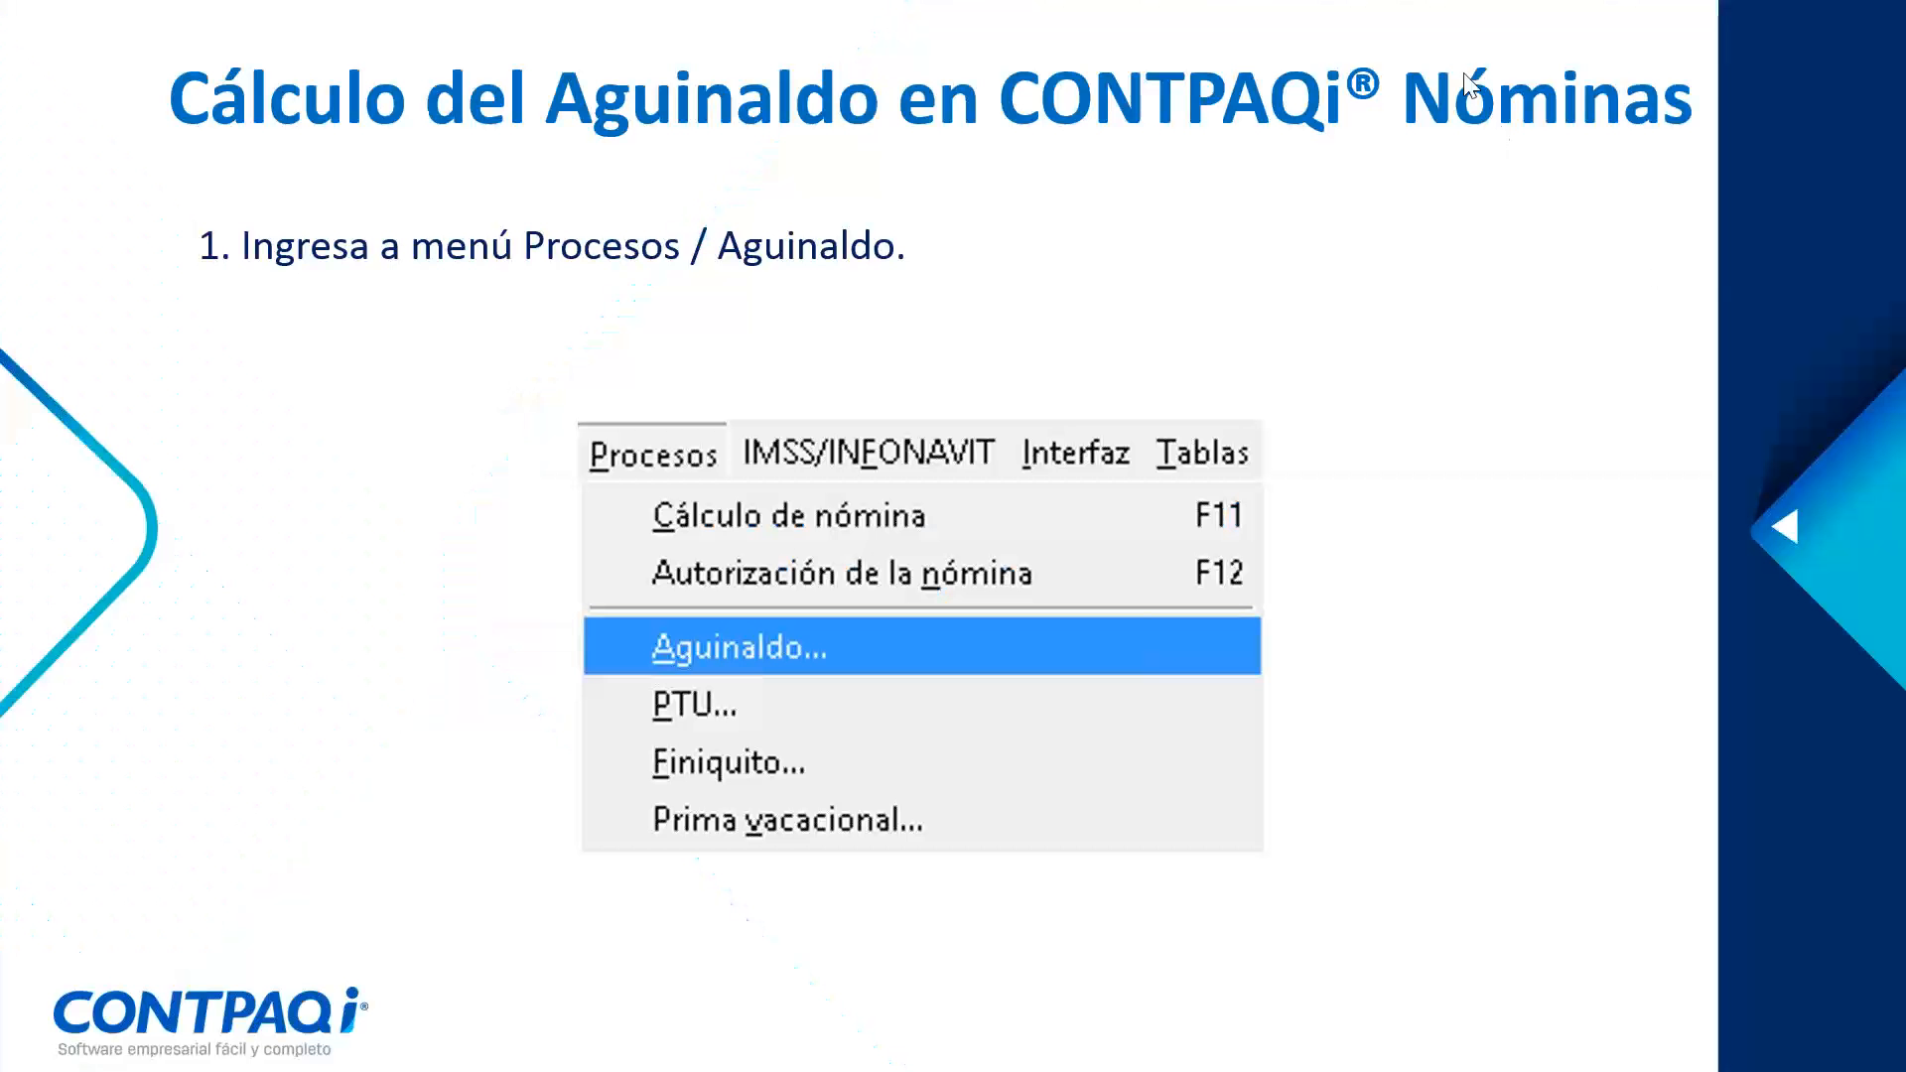
key("super")
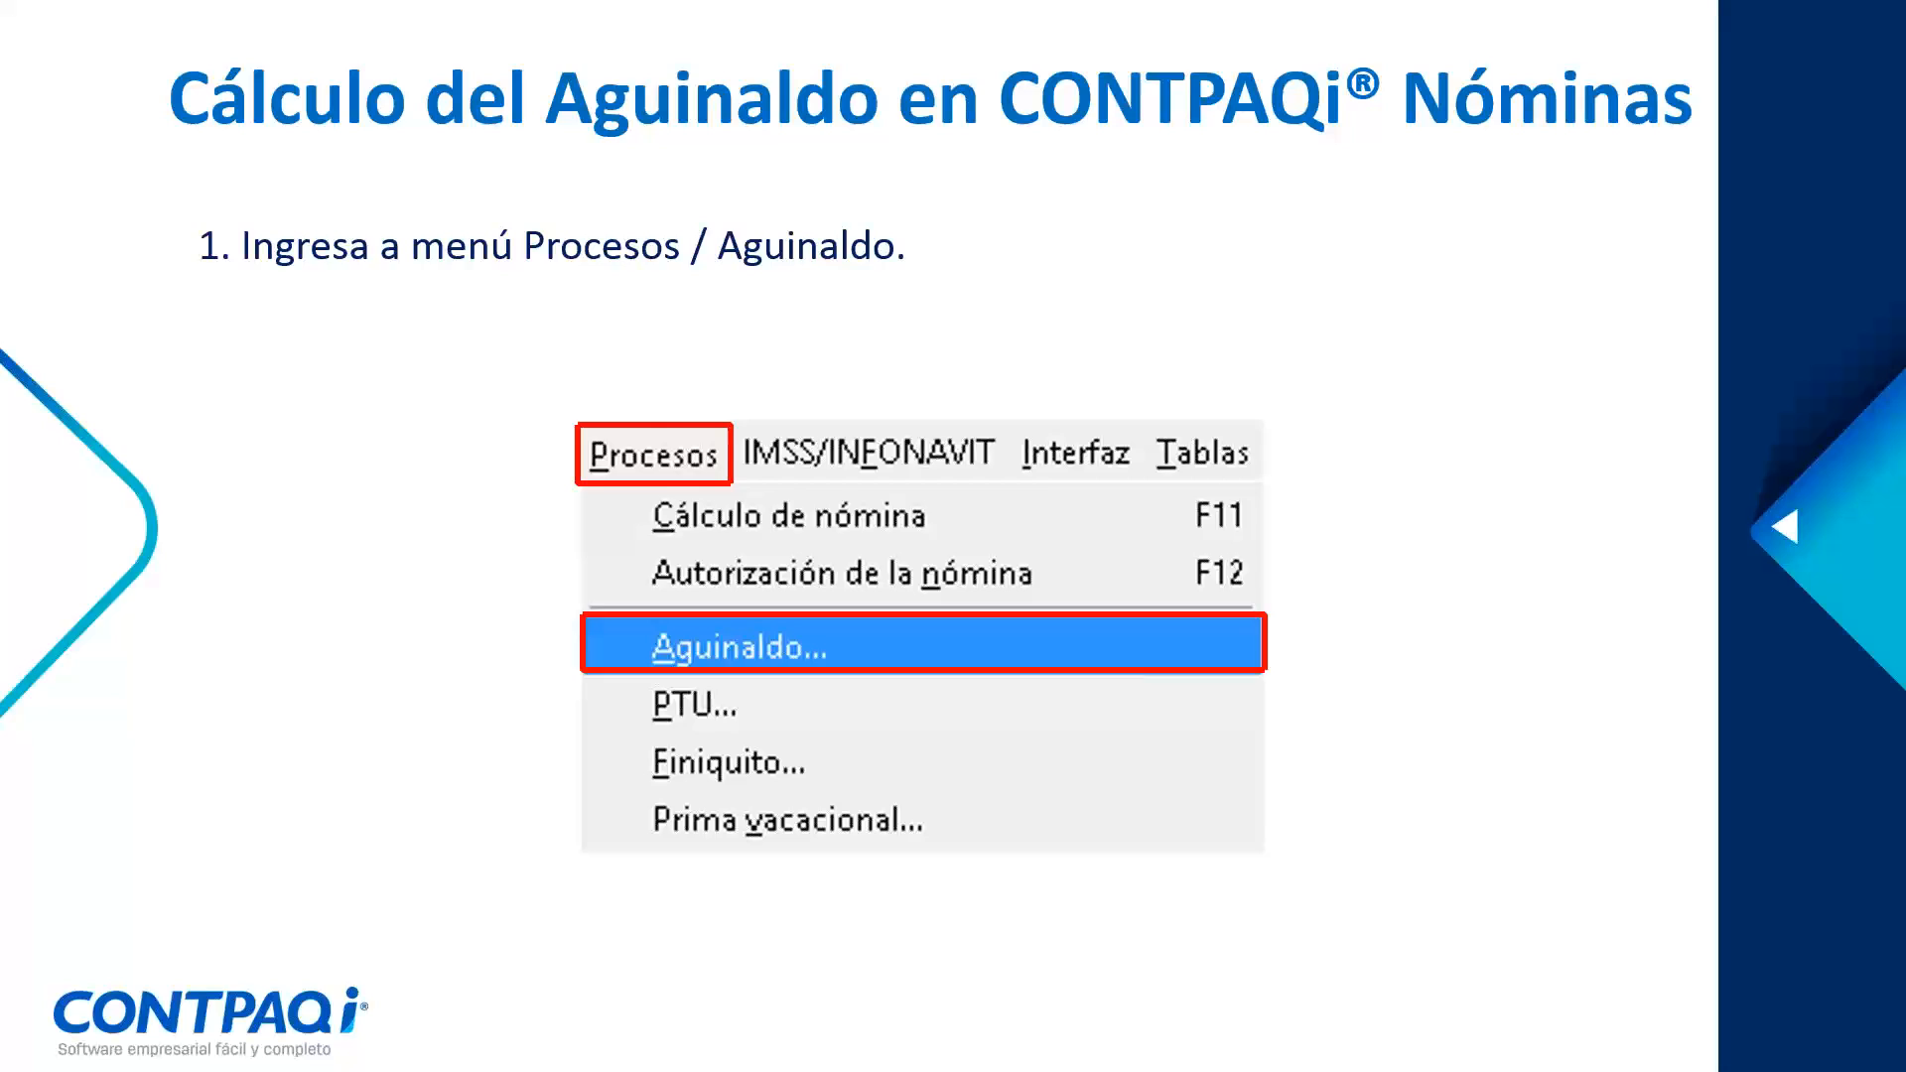
key("Right")
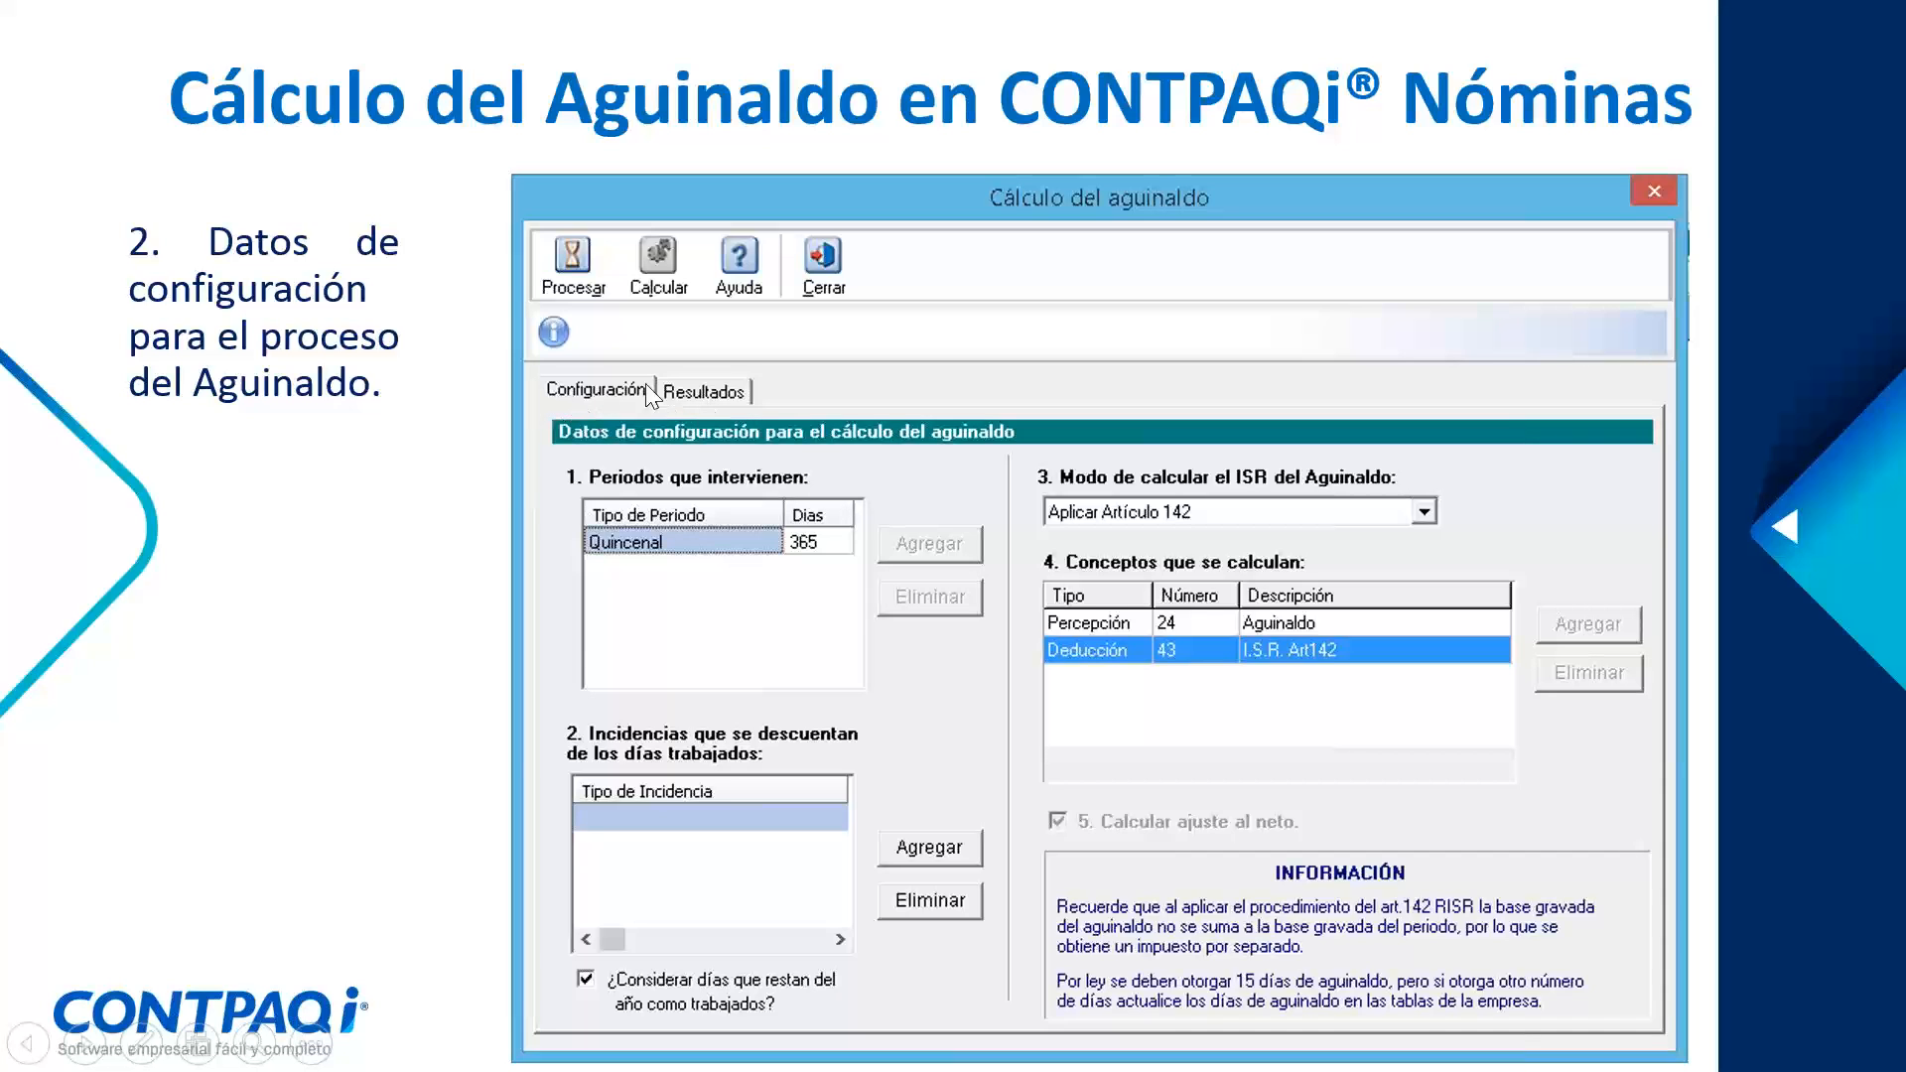
left_click(568, 391)
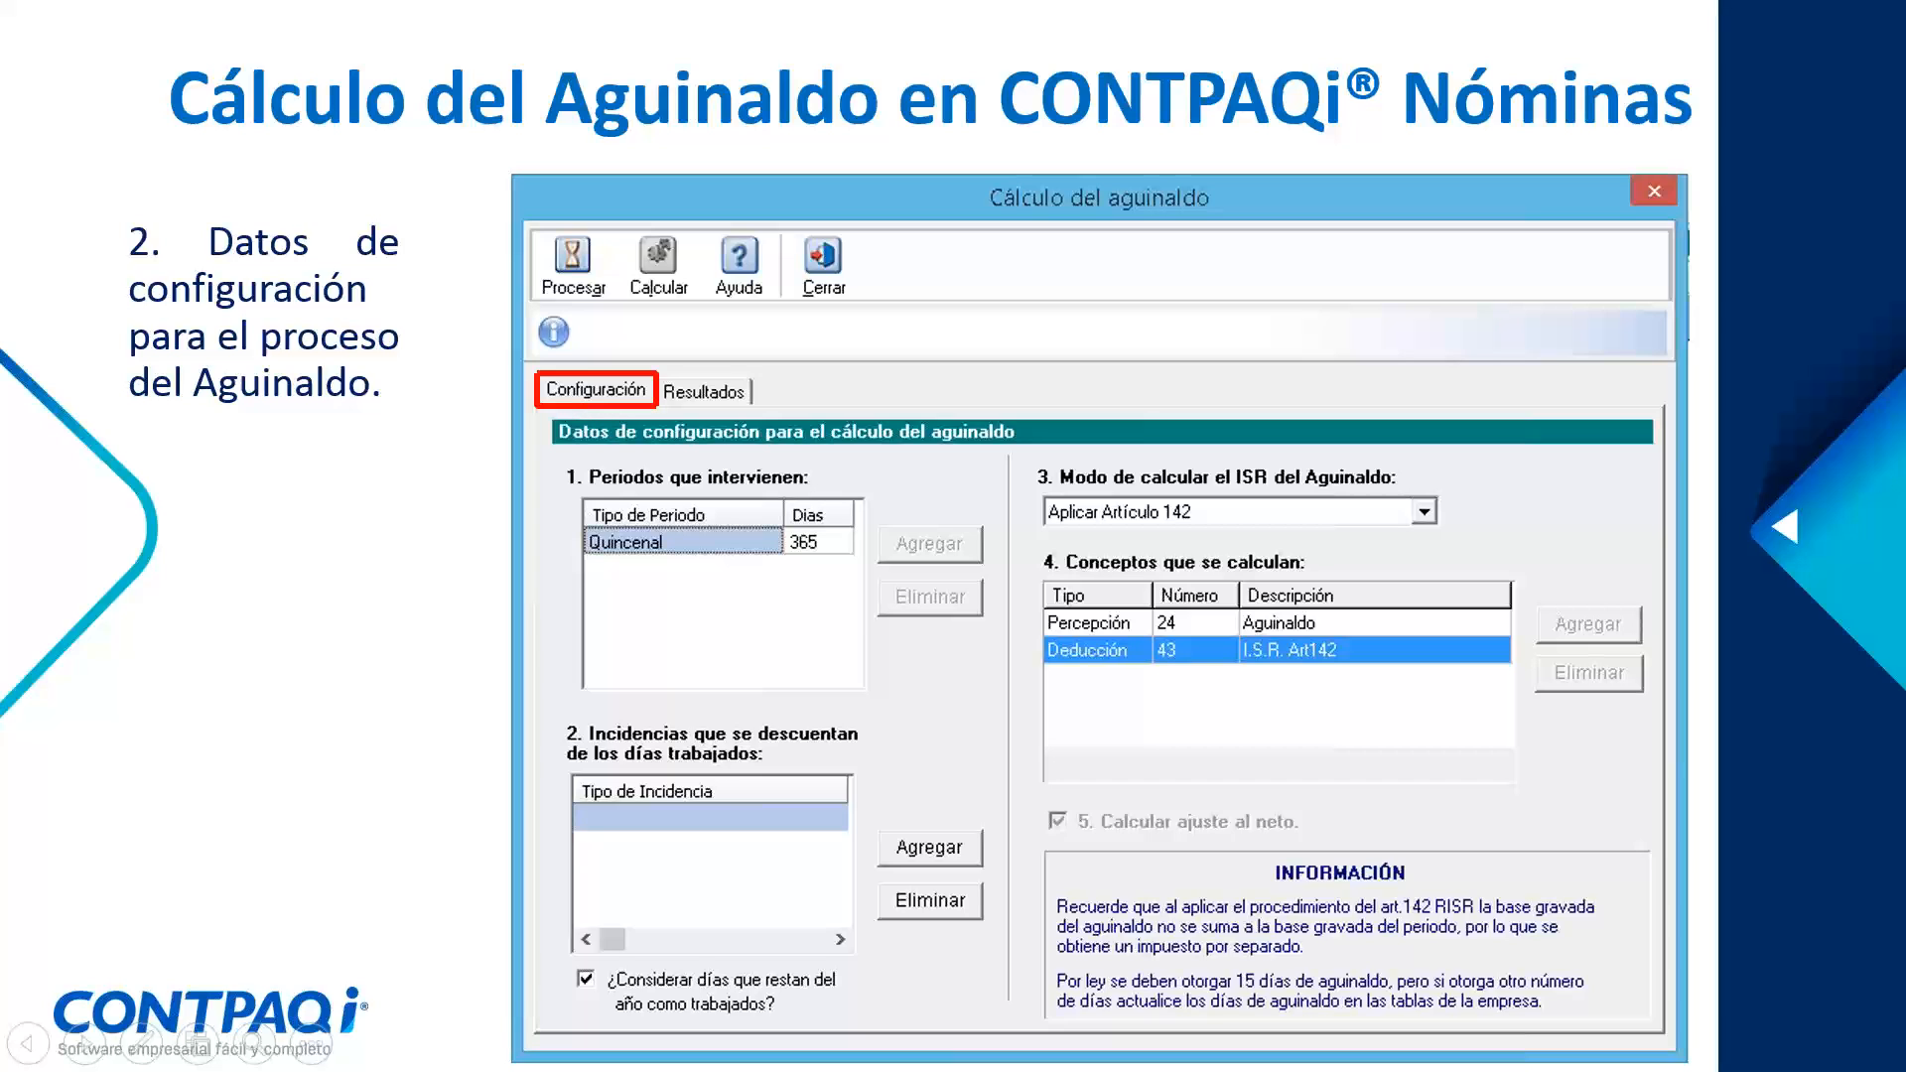
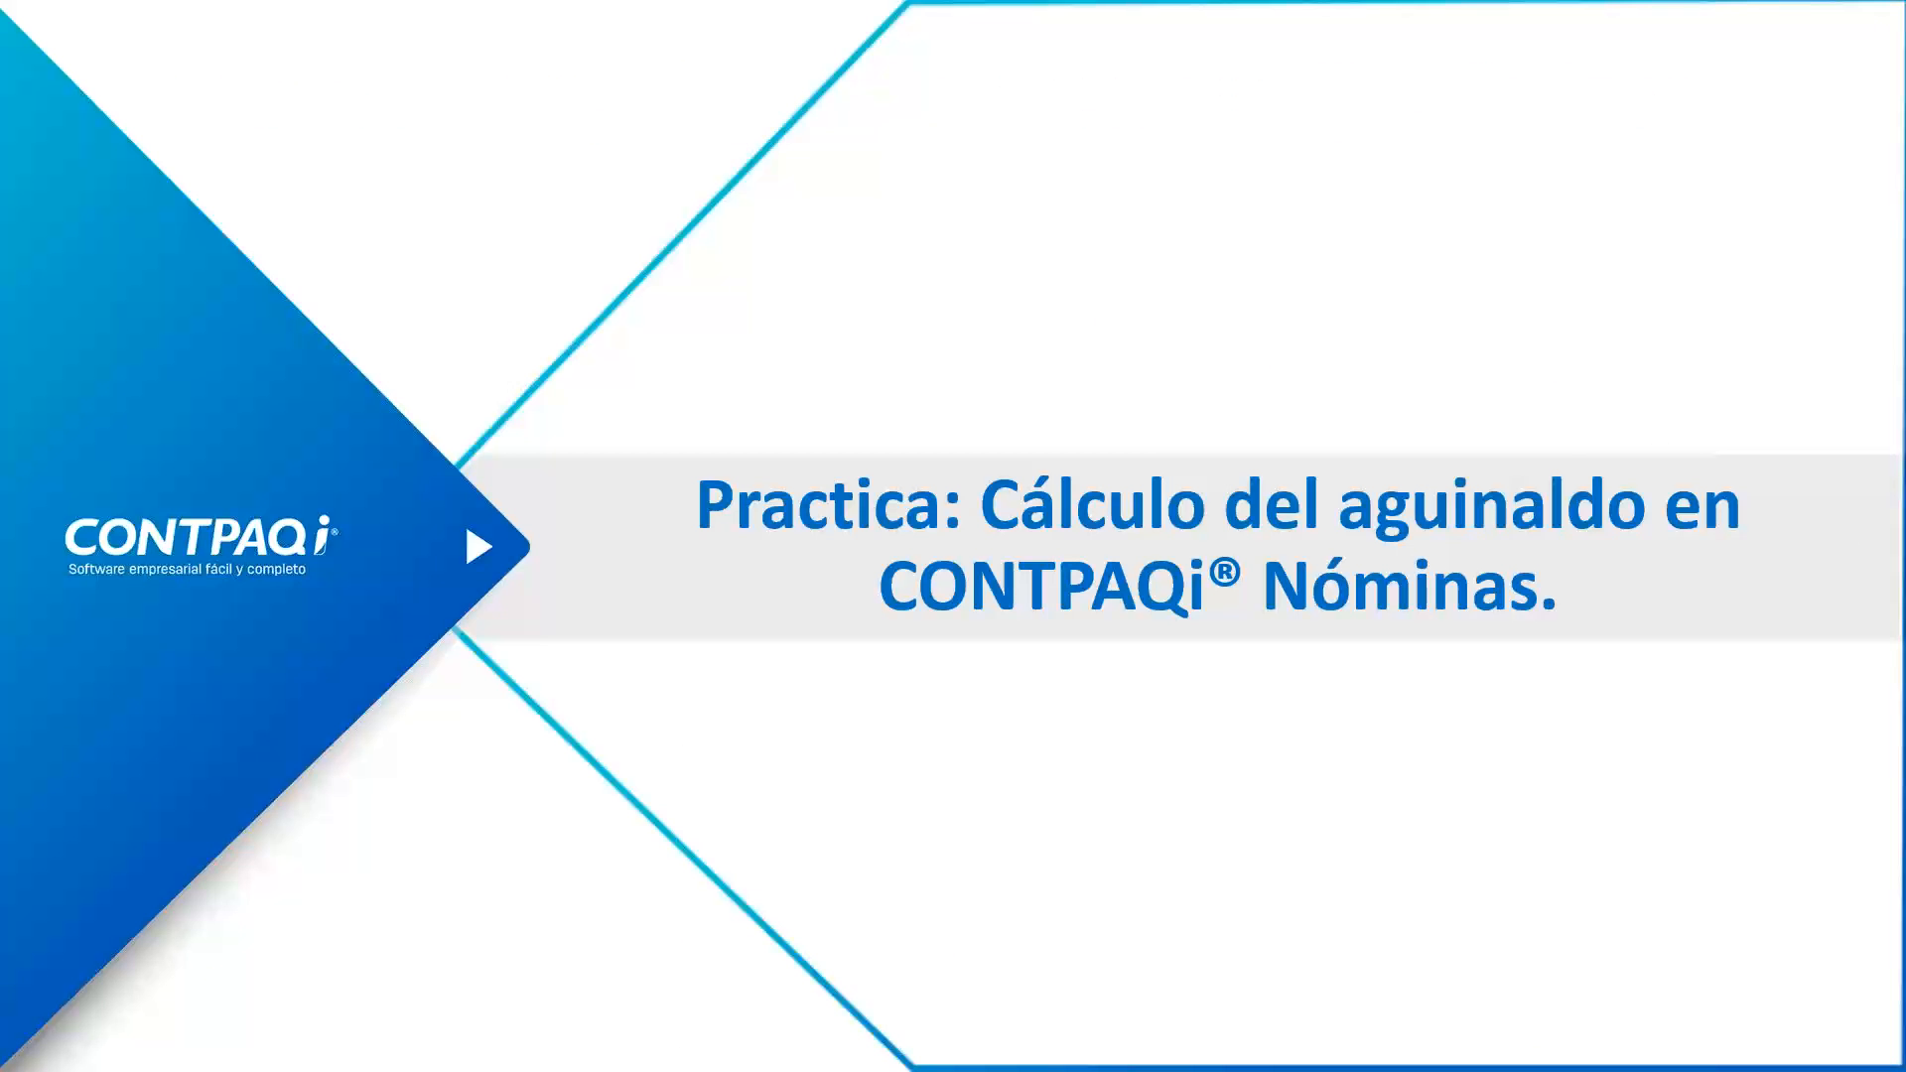
key("Escape")
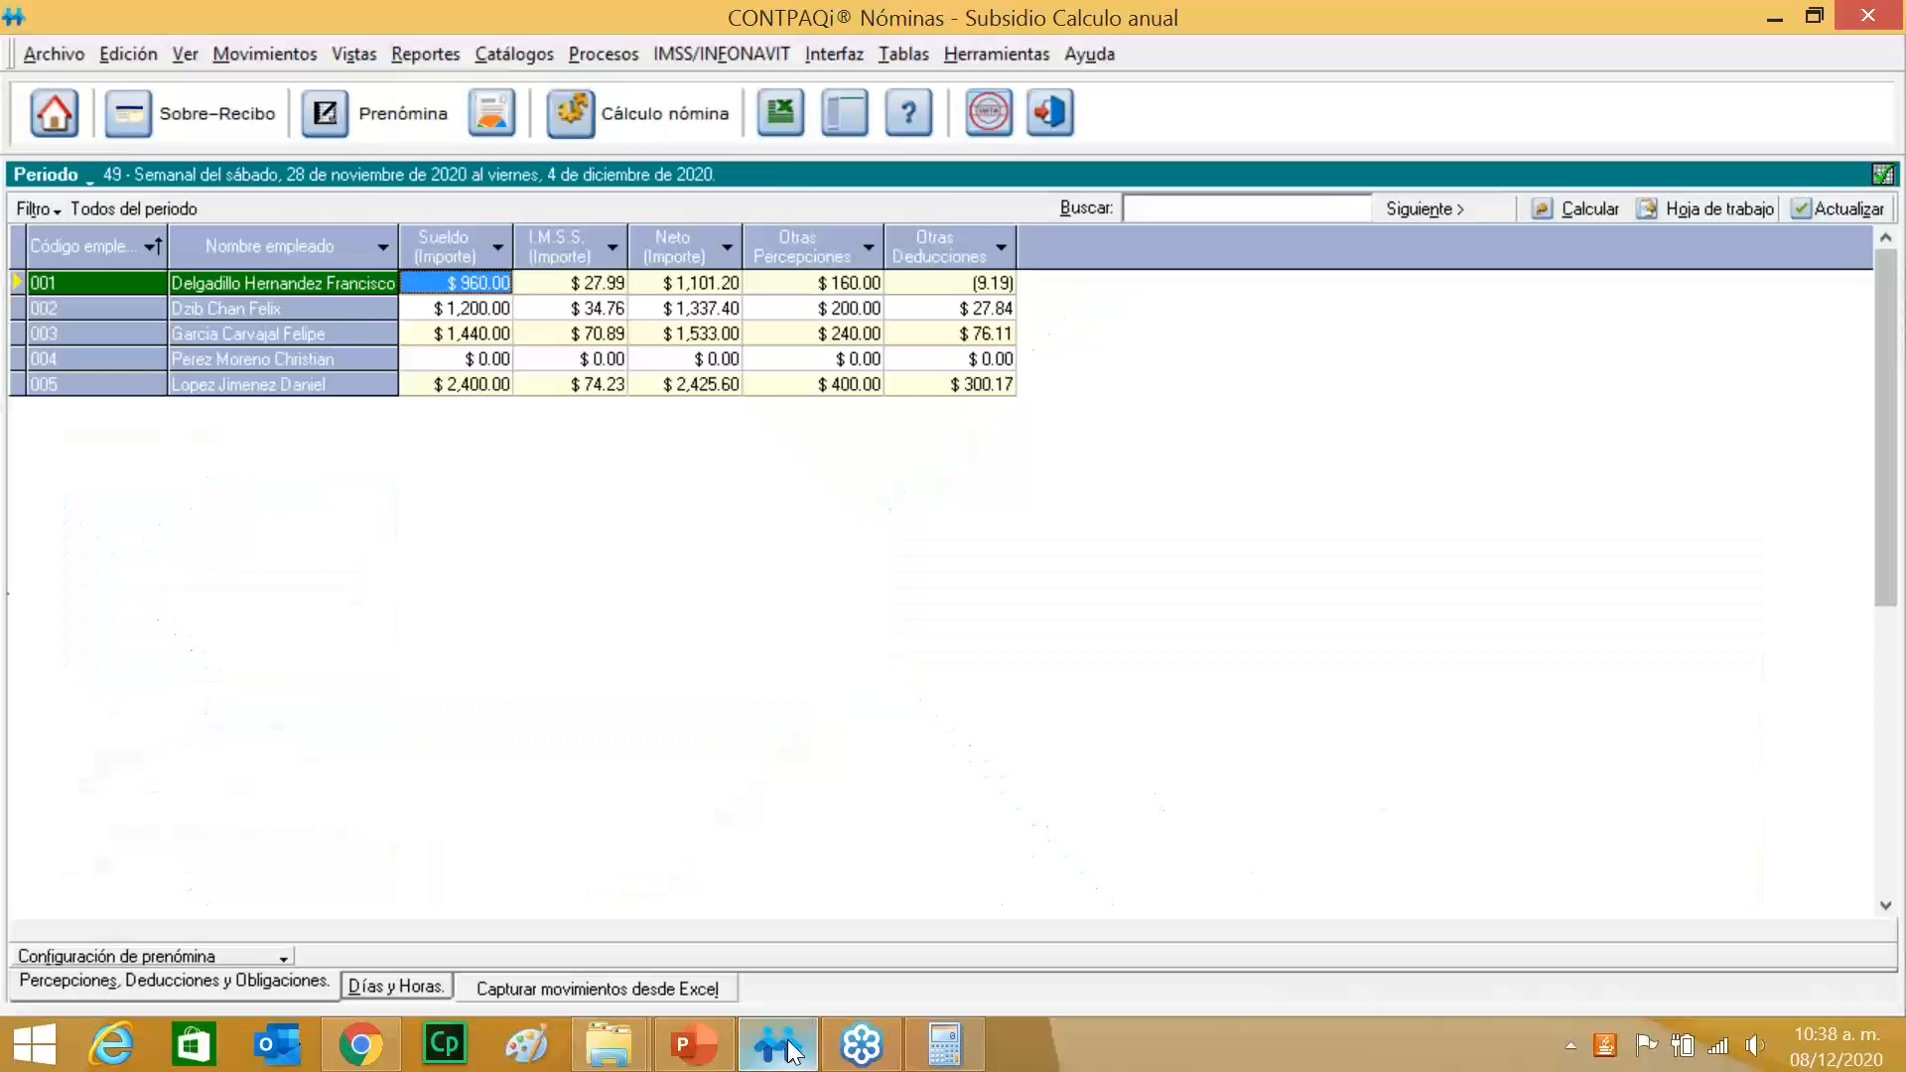
Switch back to CONTPAQi Nóminas and open the Aguinaldo calculation process with its configuration data.
left_click(777, 1044)
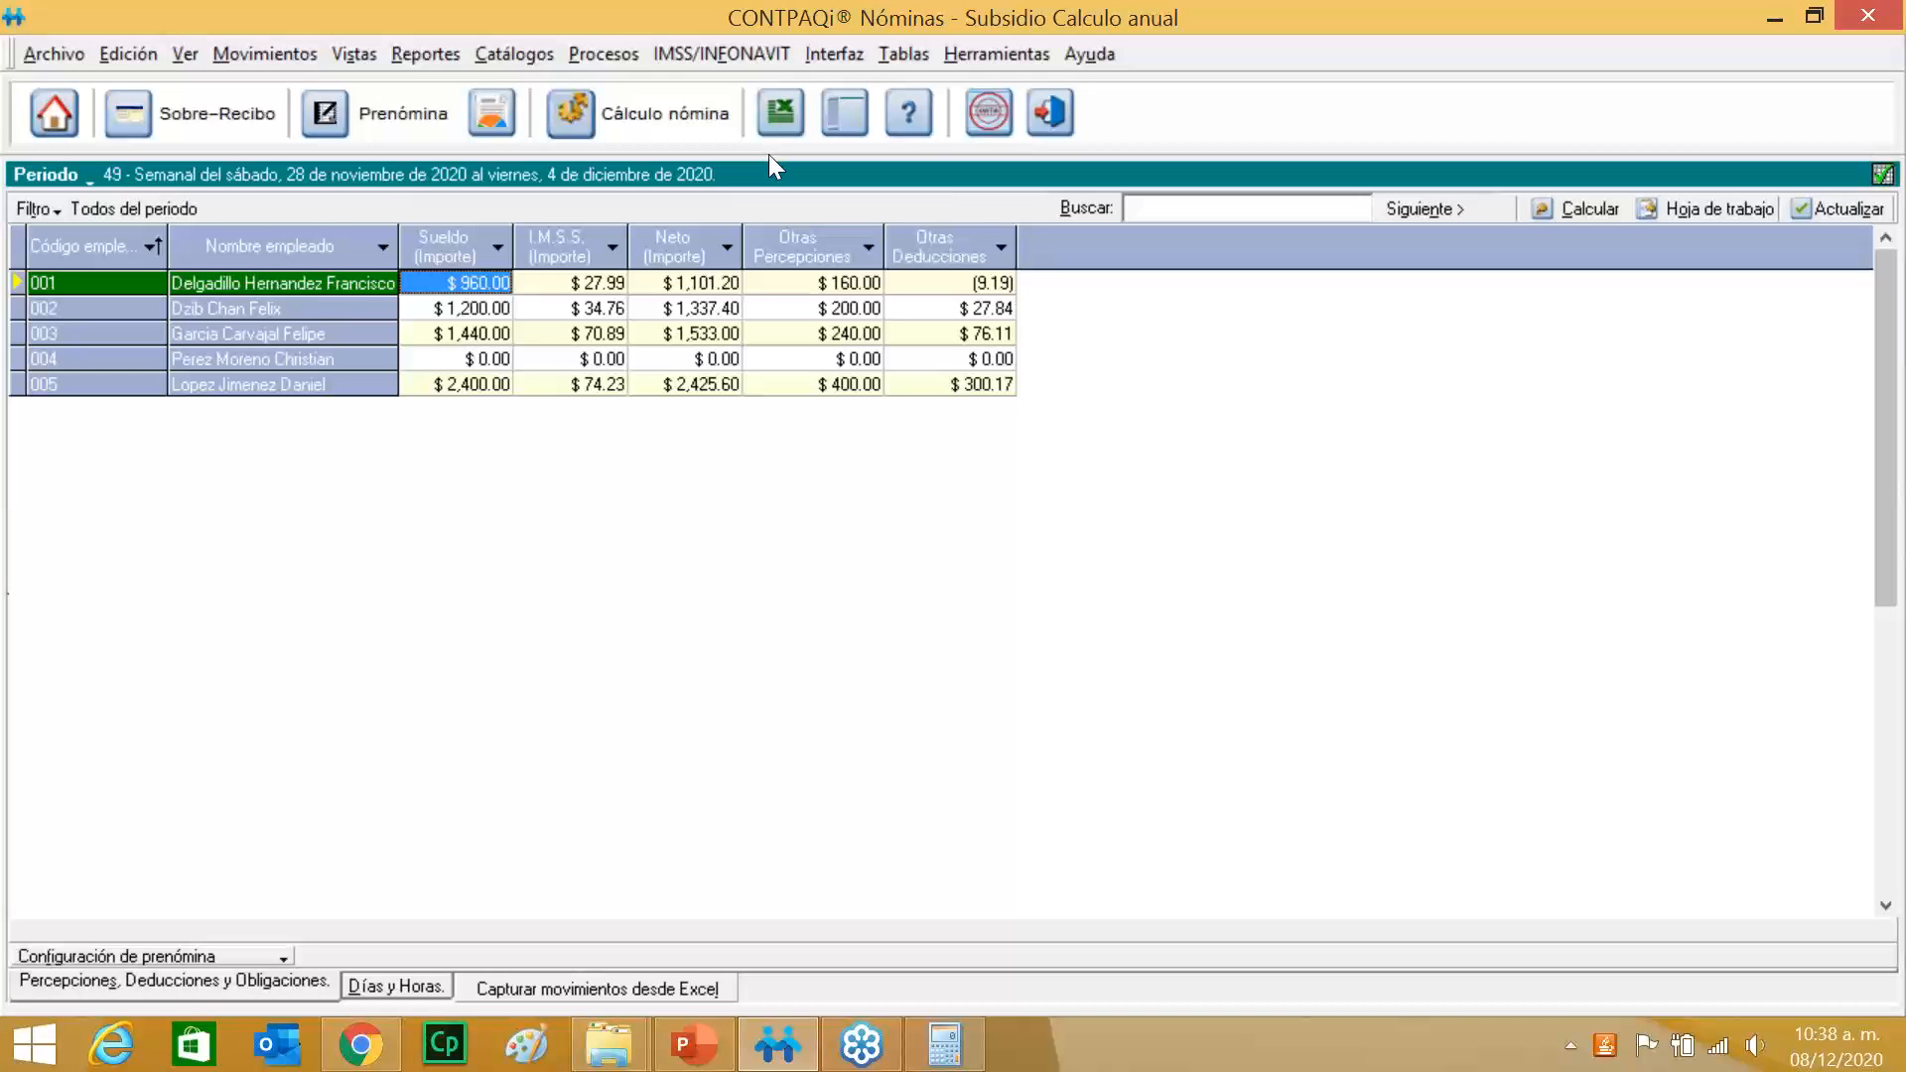
left_click(616, 60)
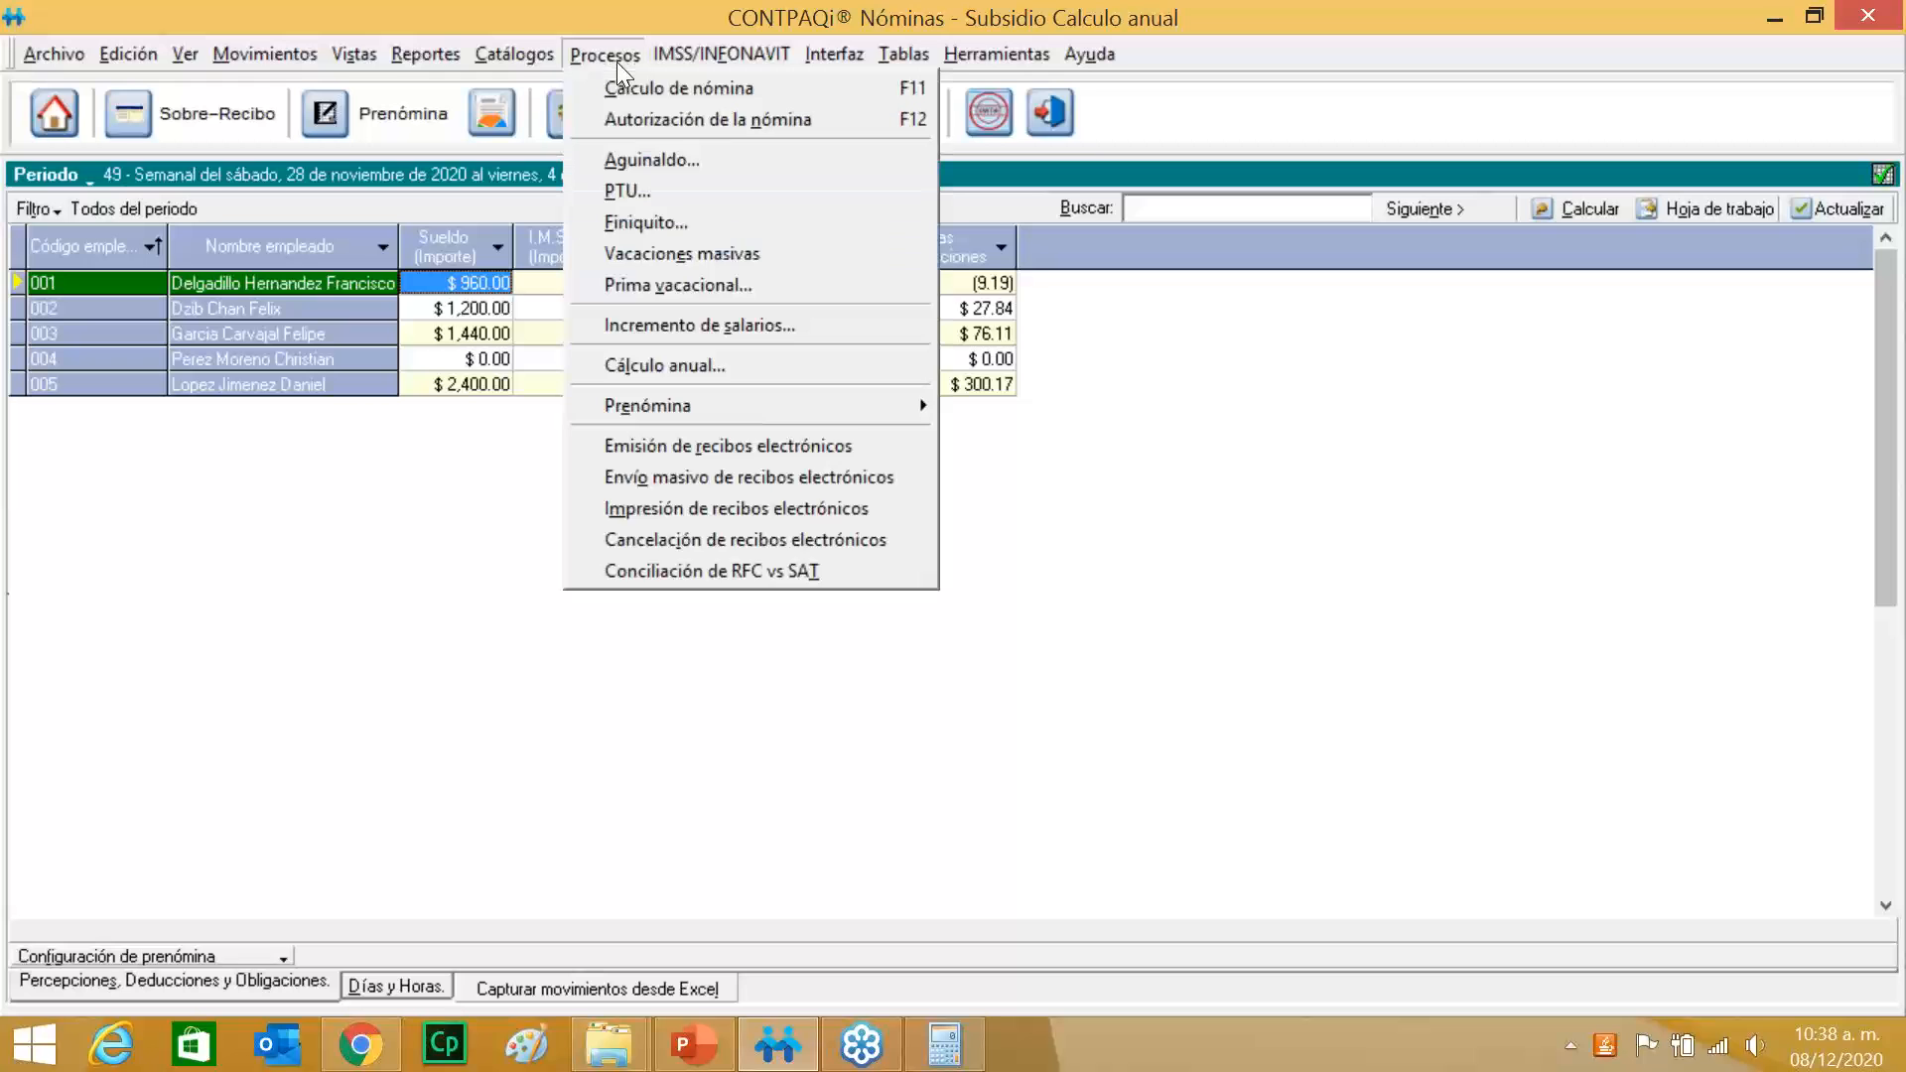
left_click(663, 157)
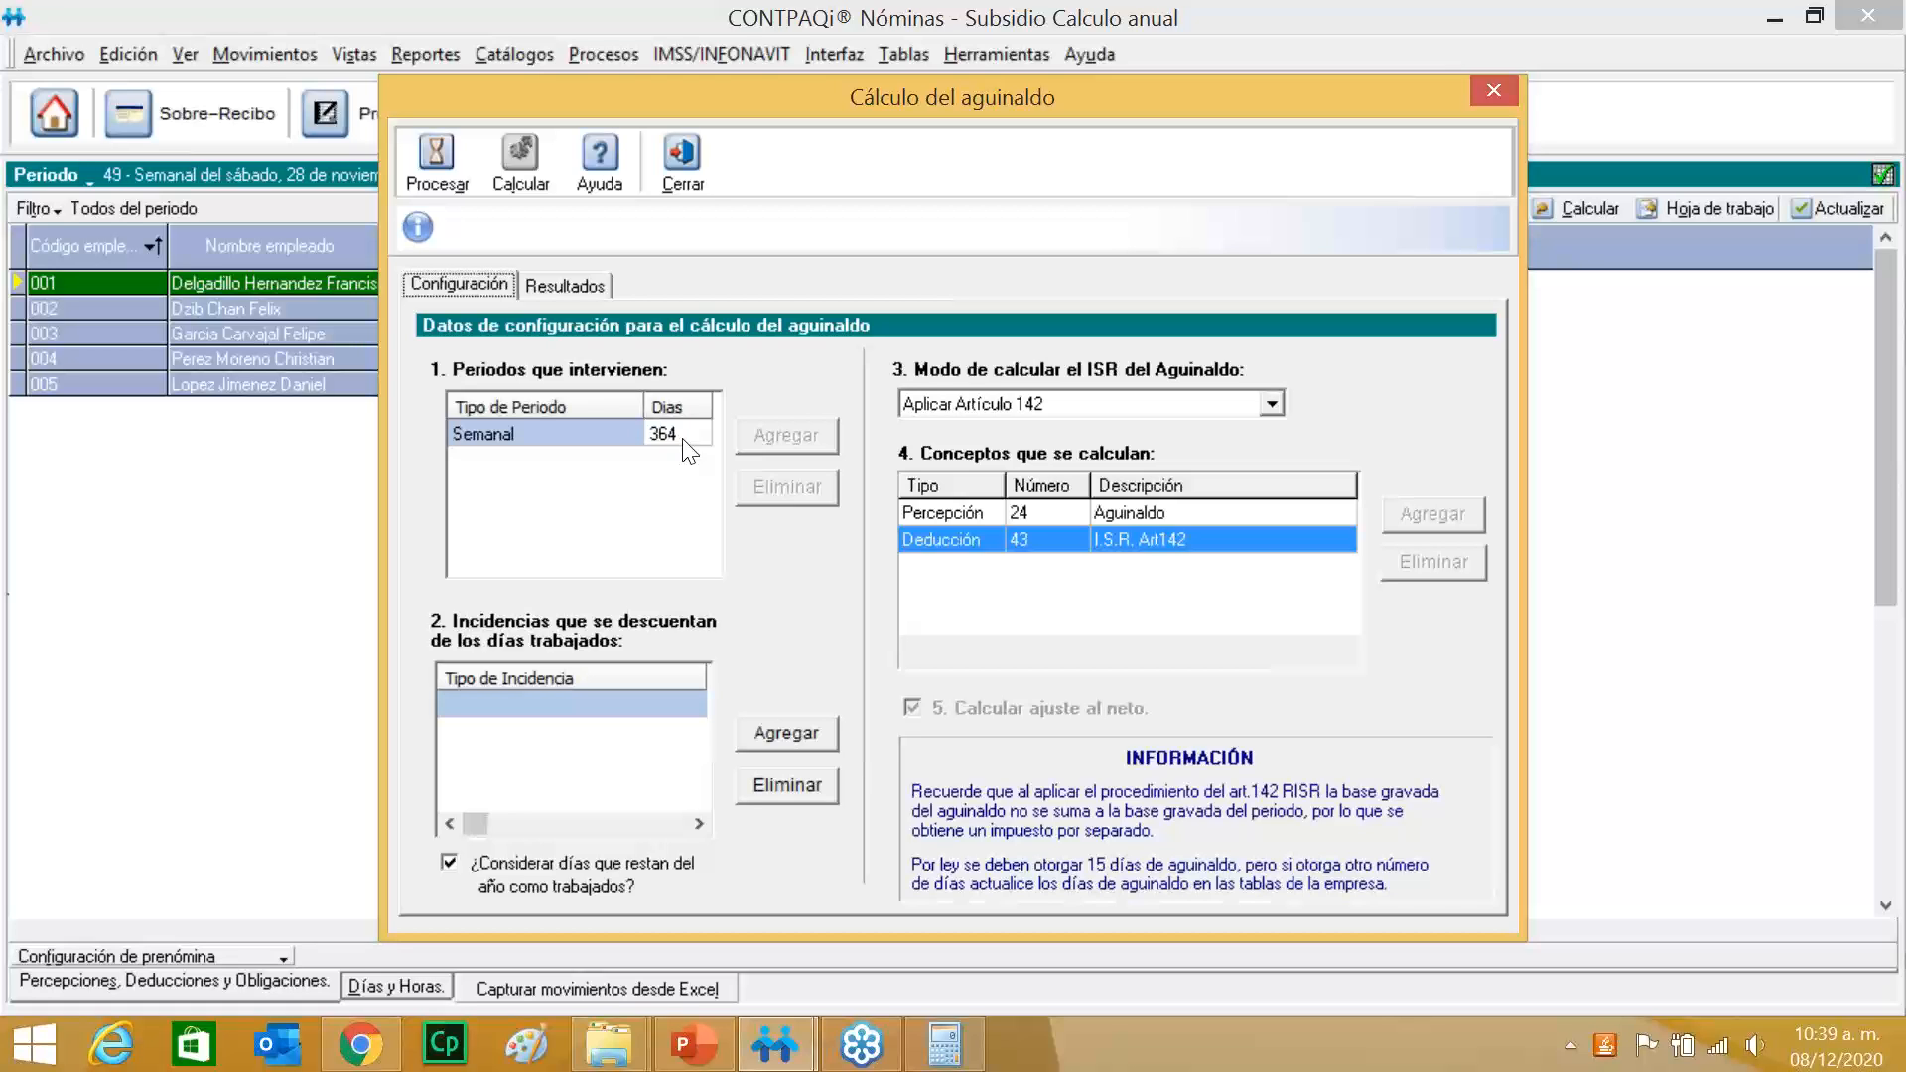
Close the Aguinaldo calculation and review the first and last weekly periods of 2020 in the period catalog.
left_click(667, 139)
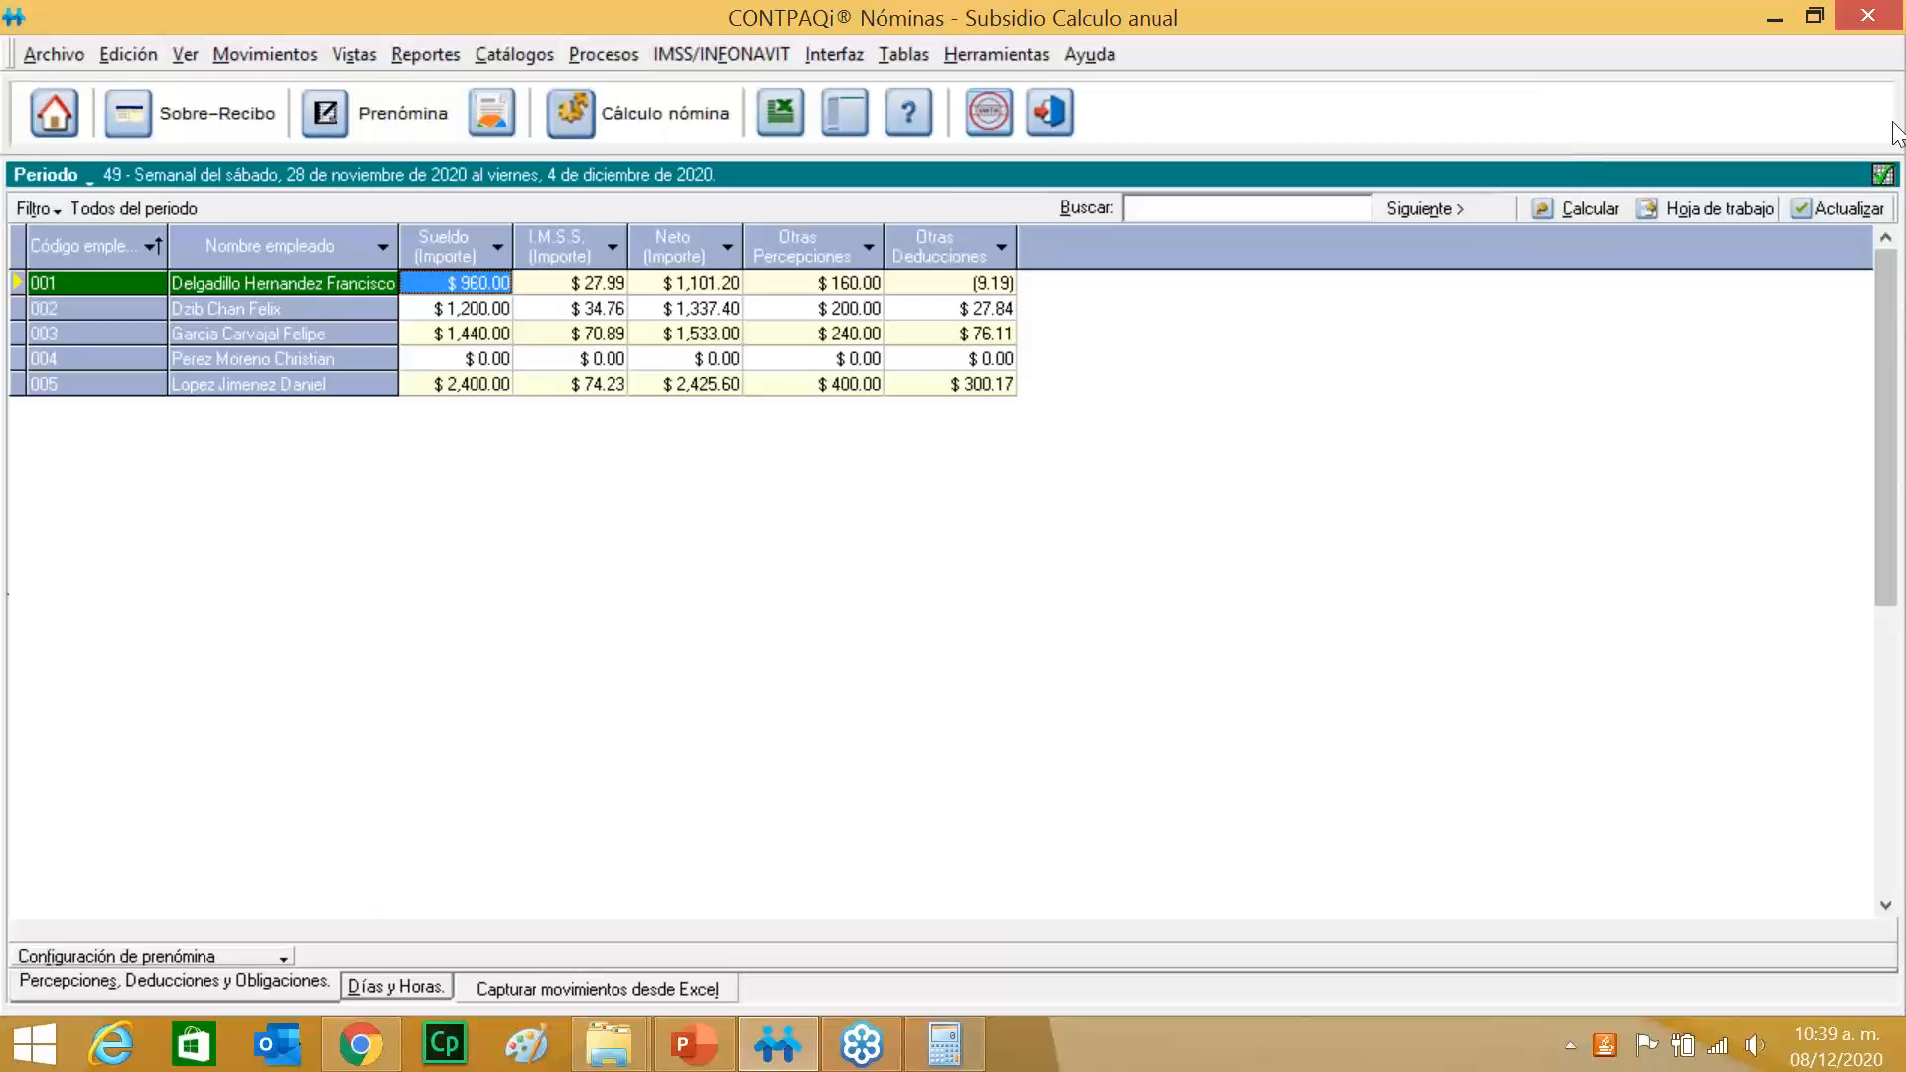
left_click(1882, 87)
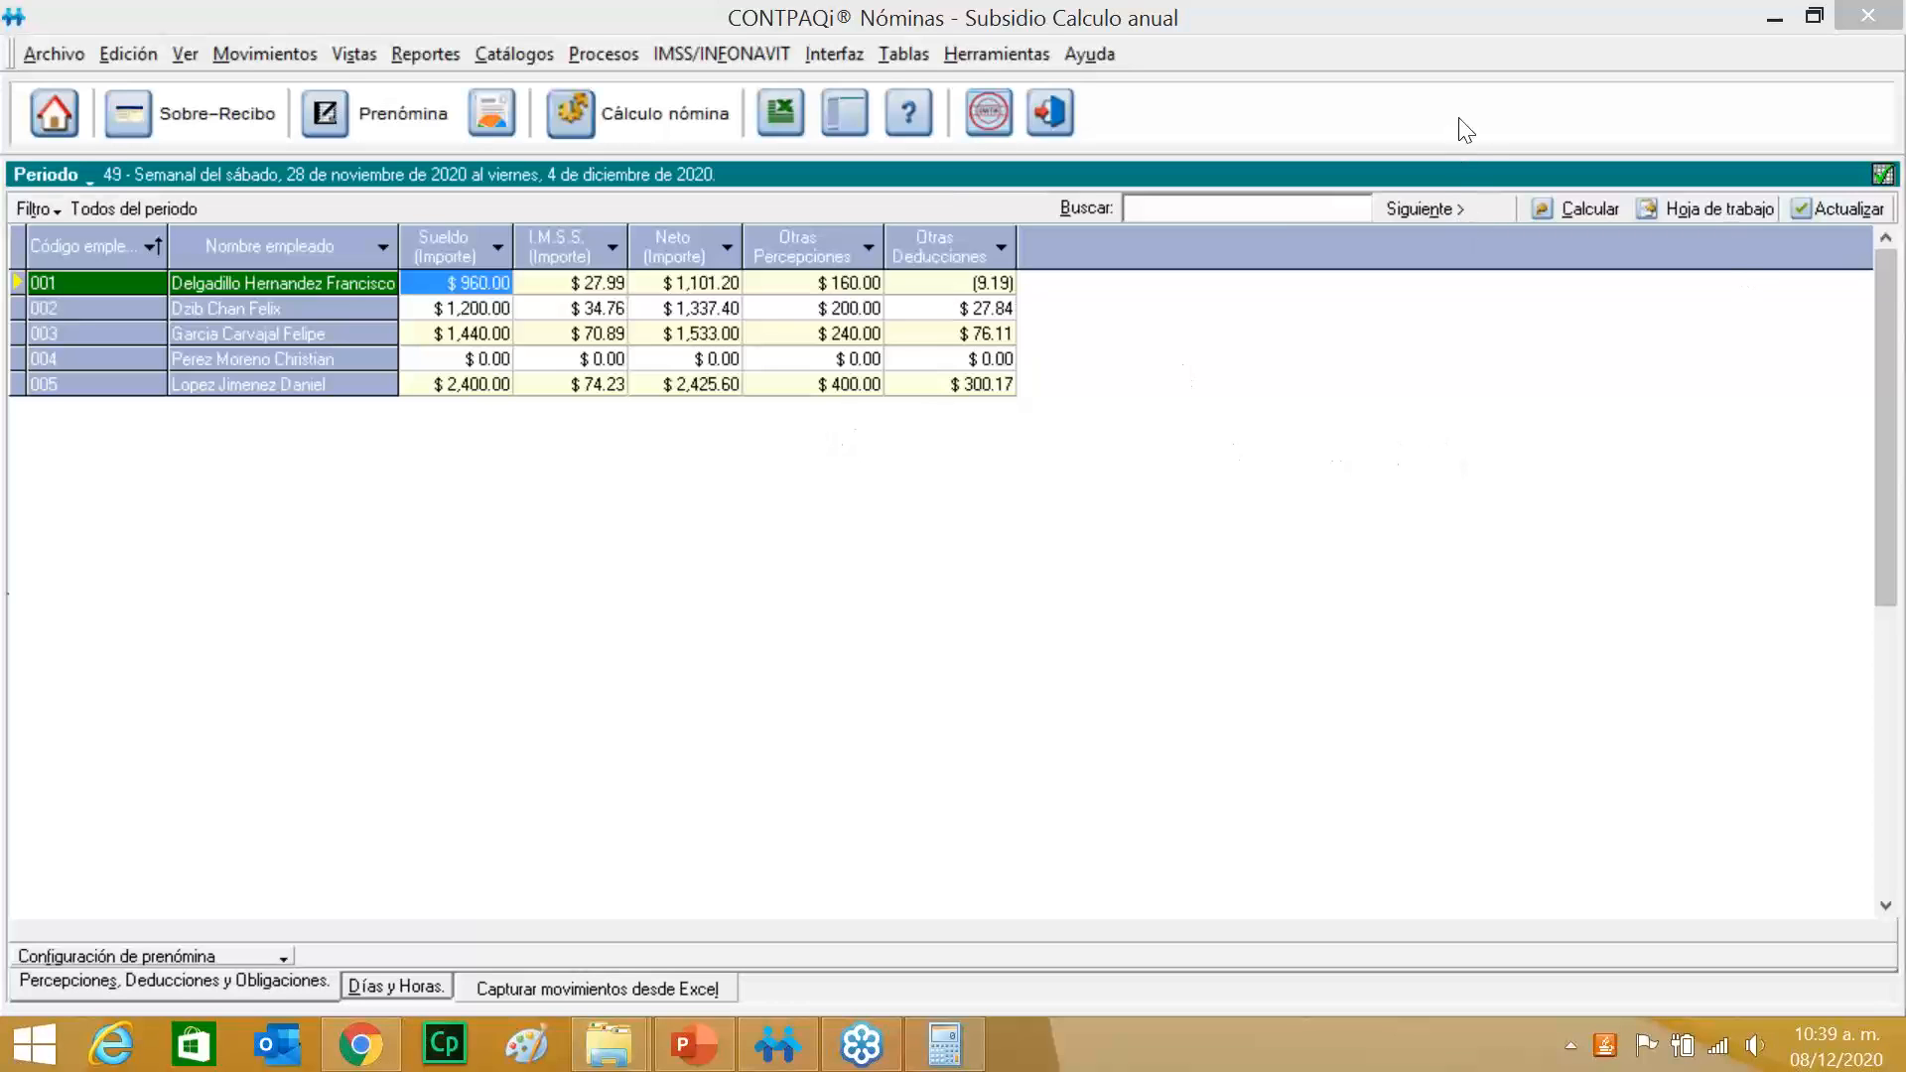
left_click(509, 49)
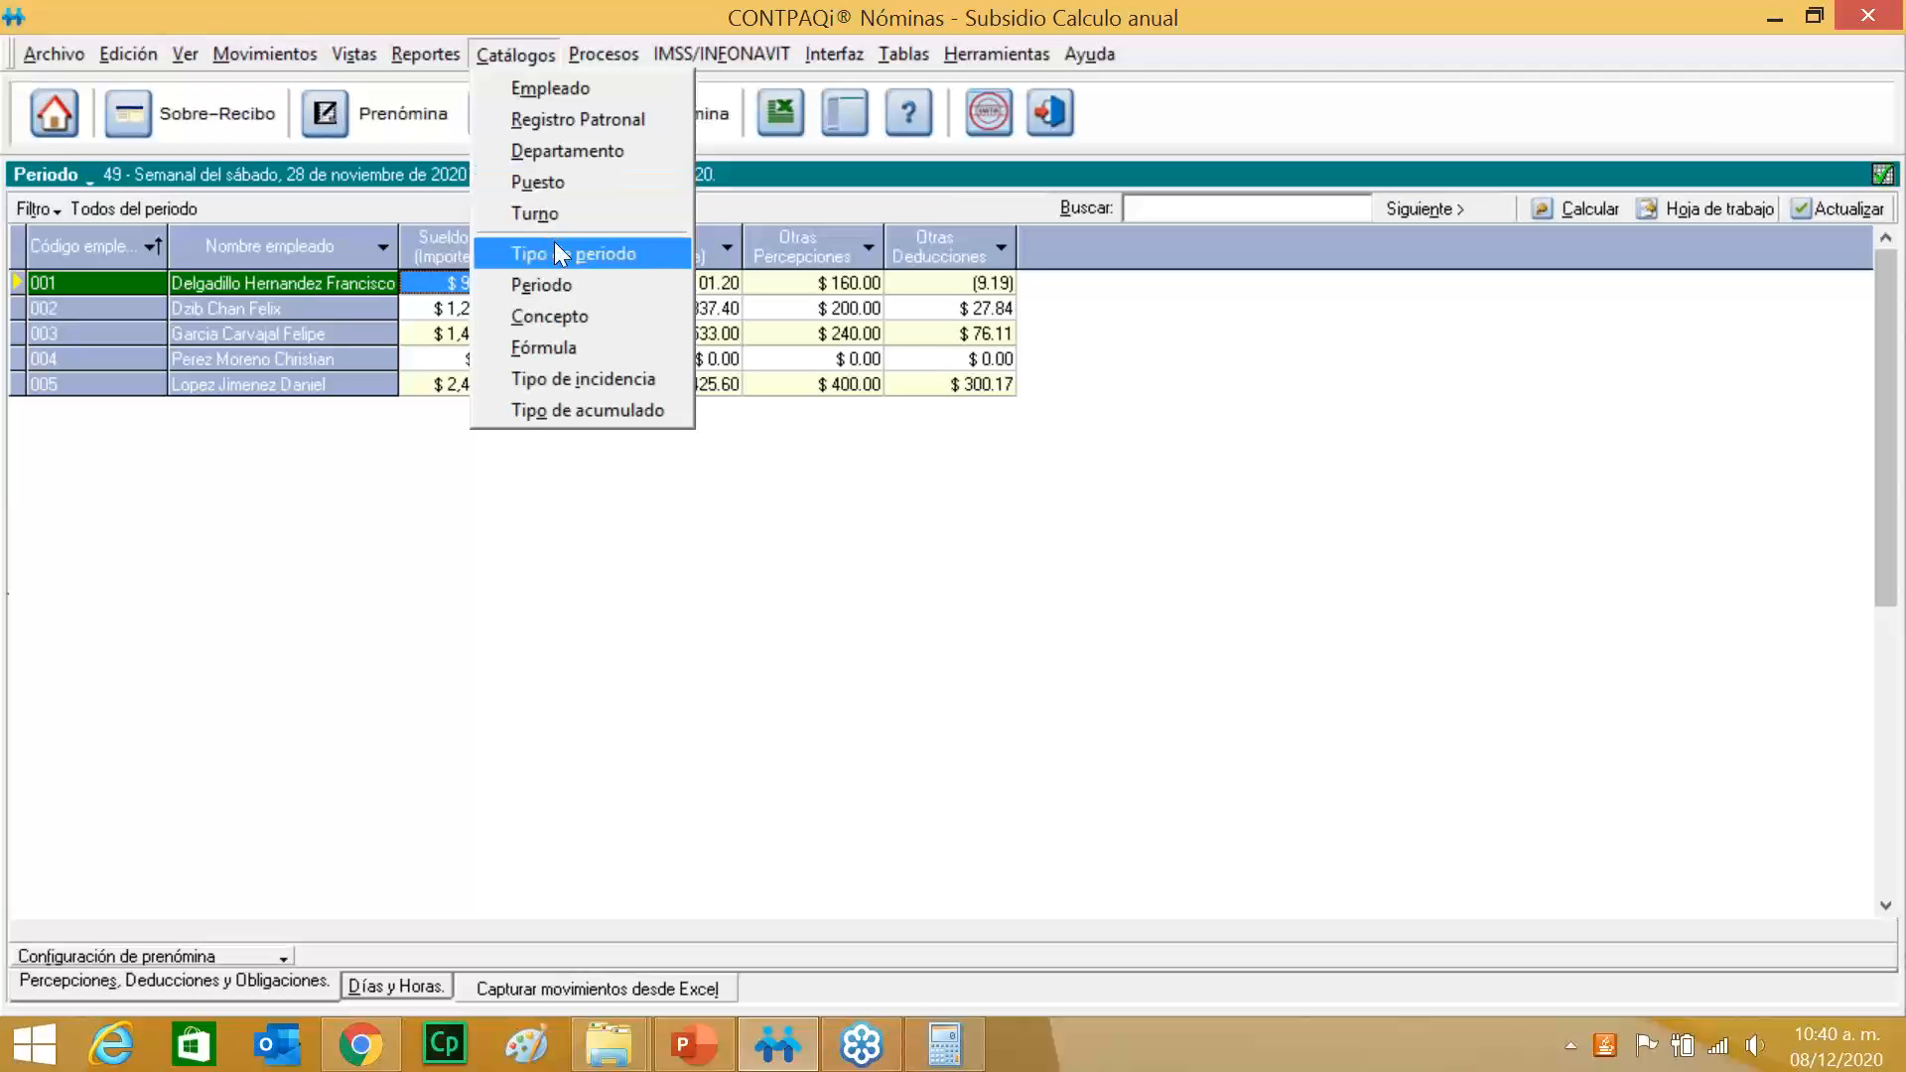
left_click(582, 283)
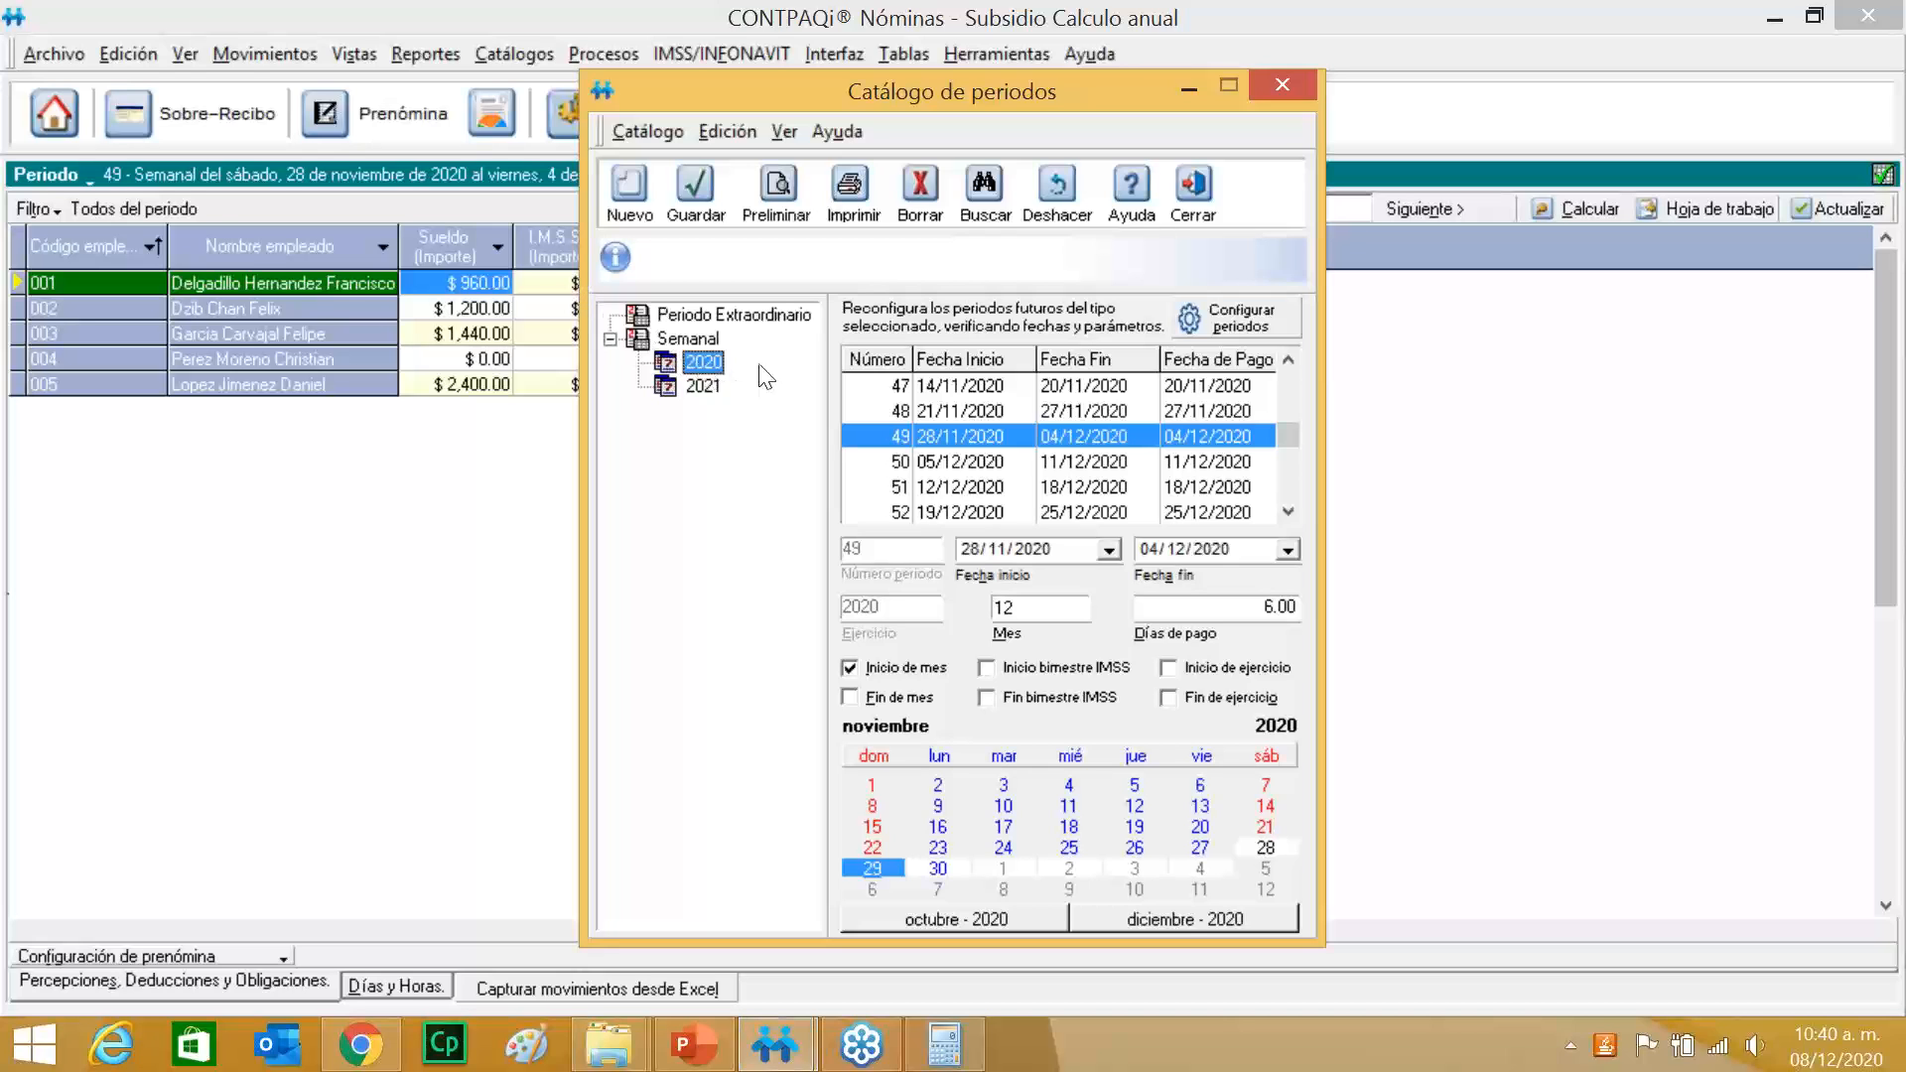
left_click_drag(1287, 436, 1288, 348)
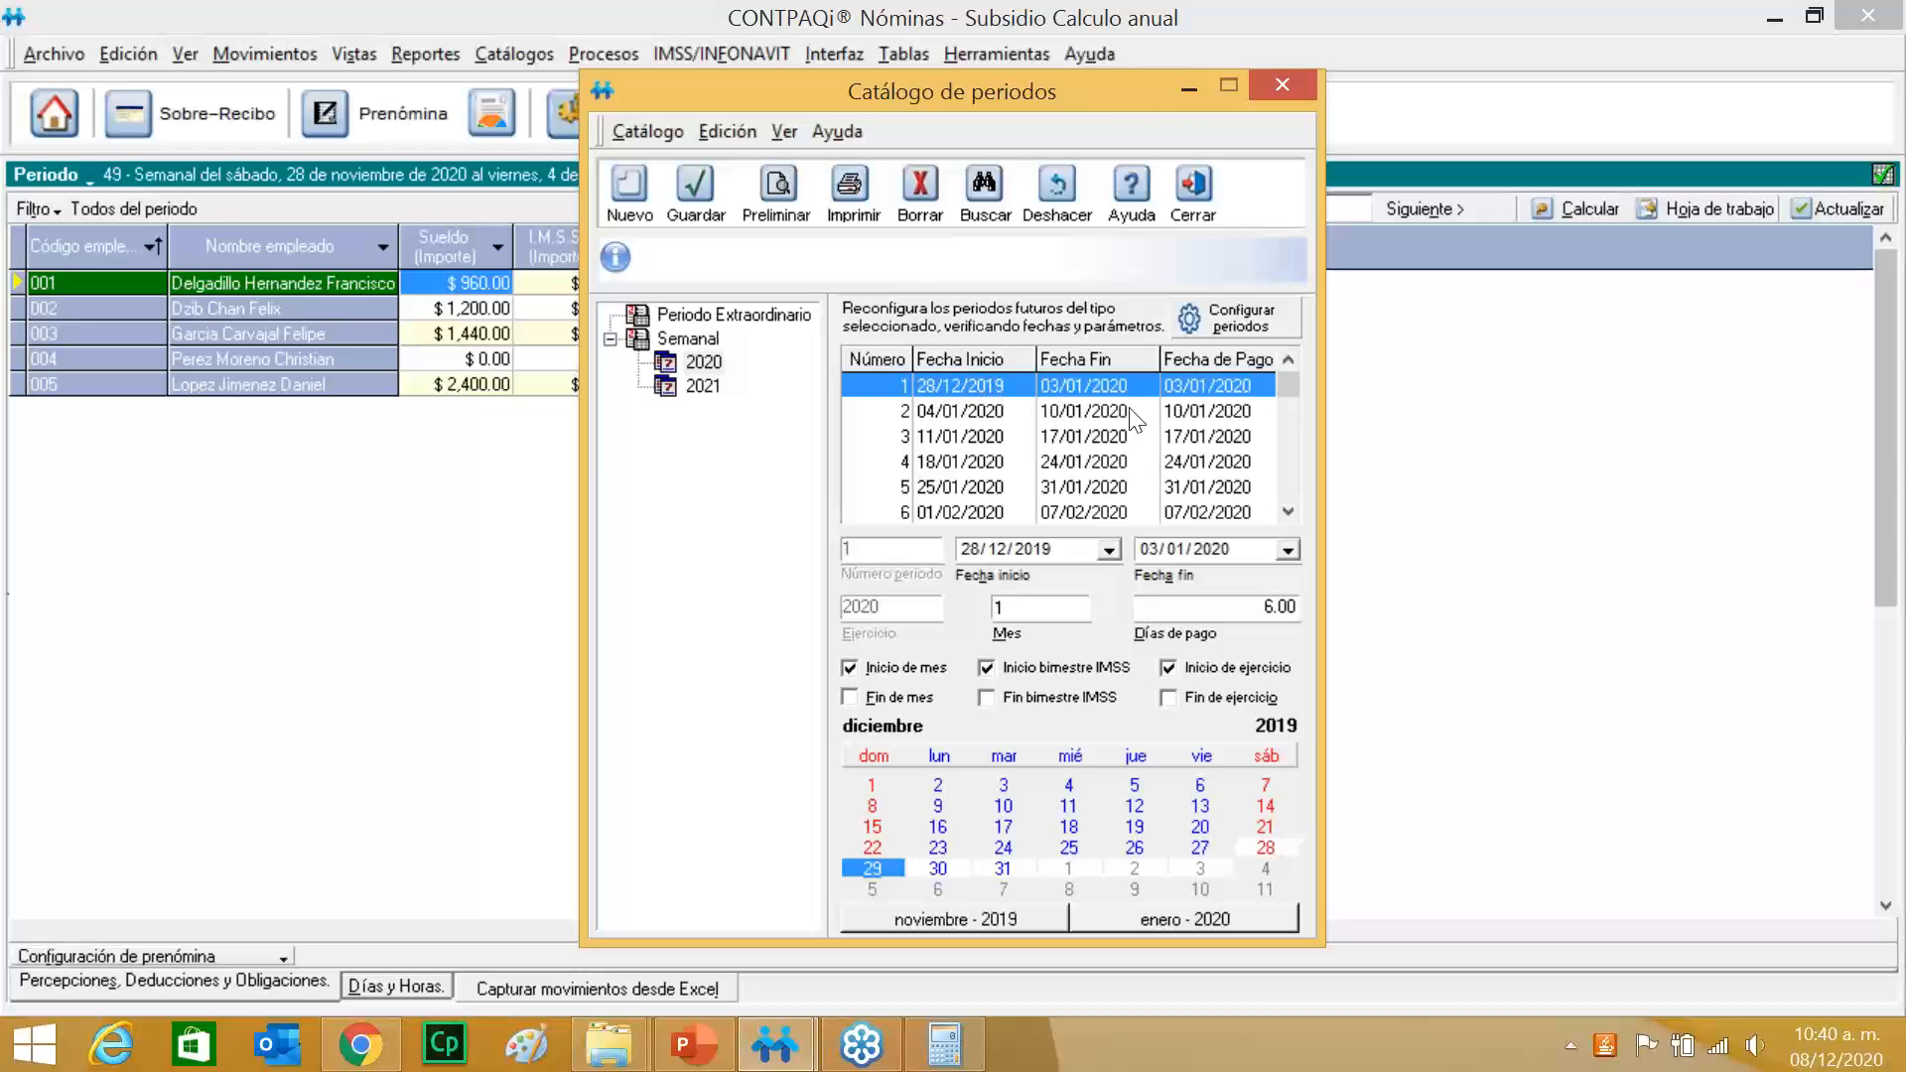
left_click_drag(1289, 449, 1296, 512)
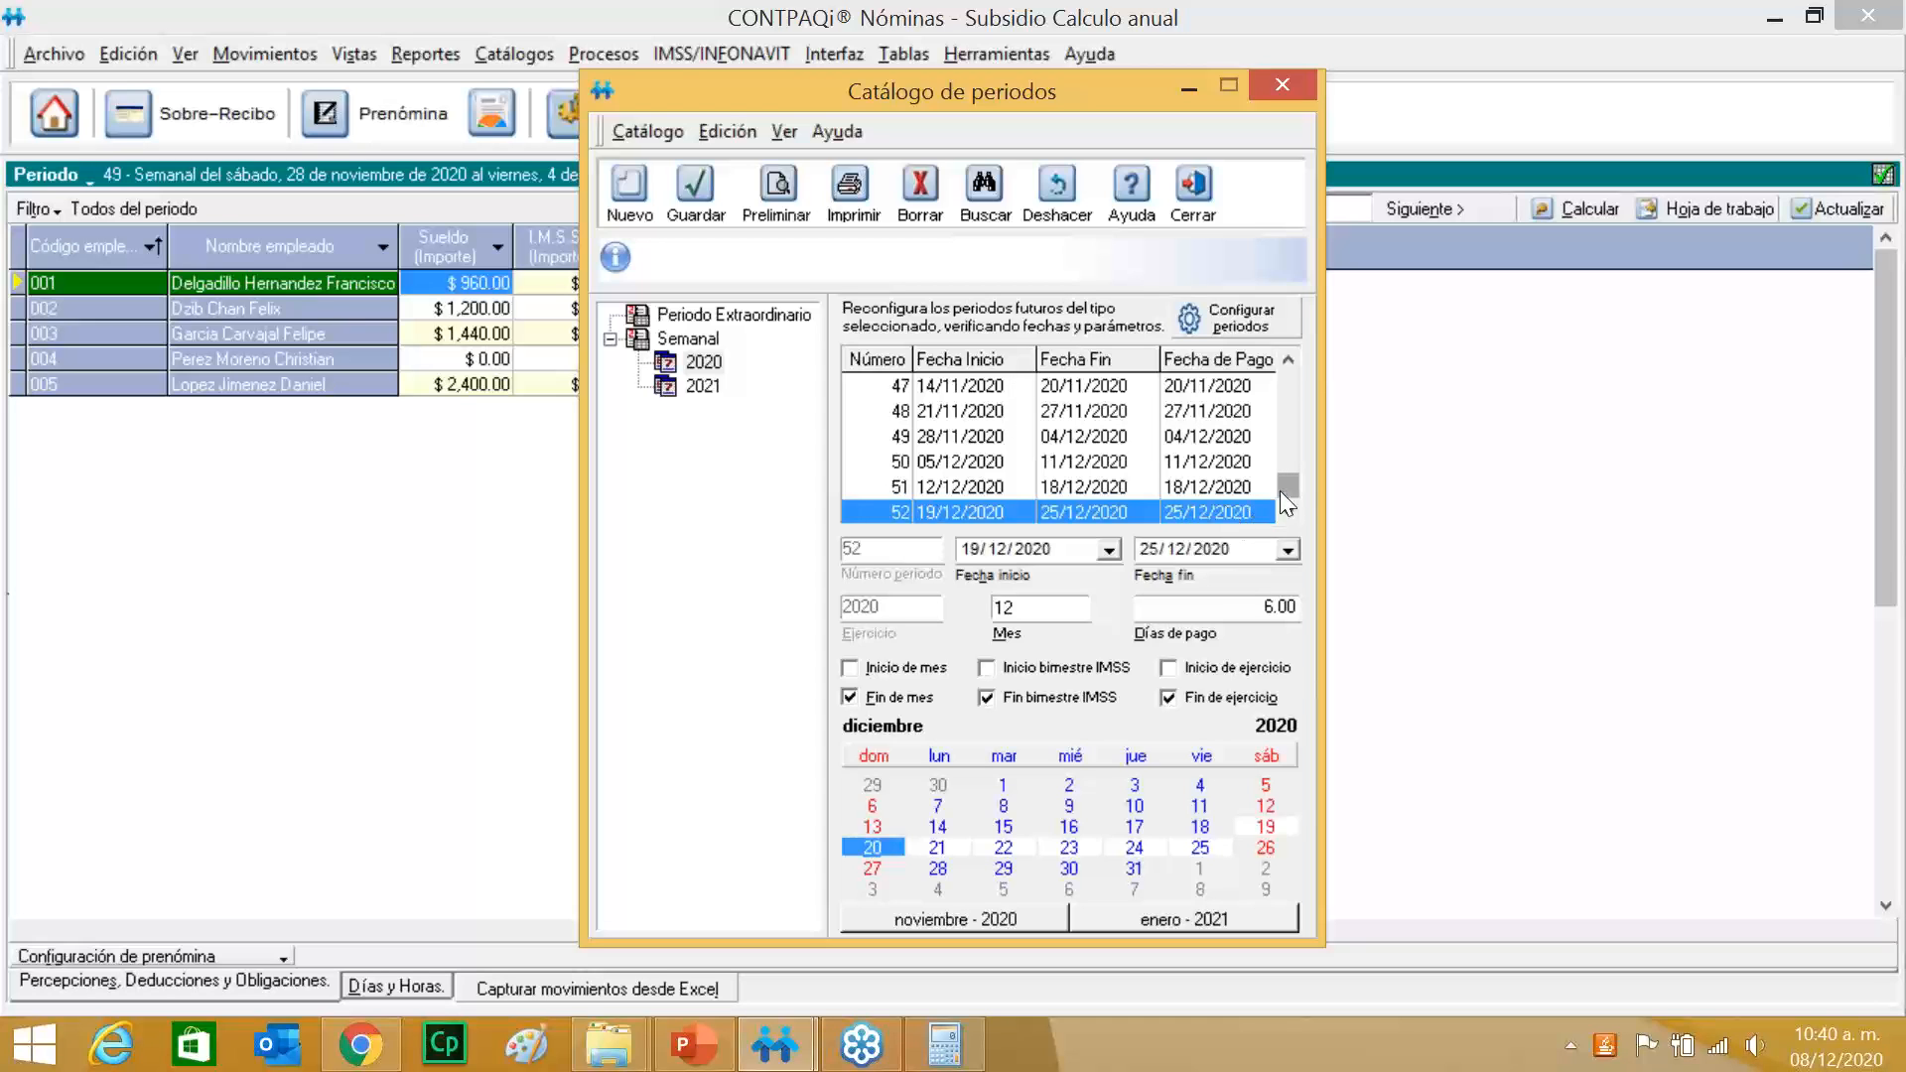
left_click_drag(1297, 477, 1277, 330)
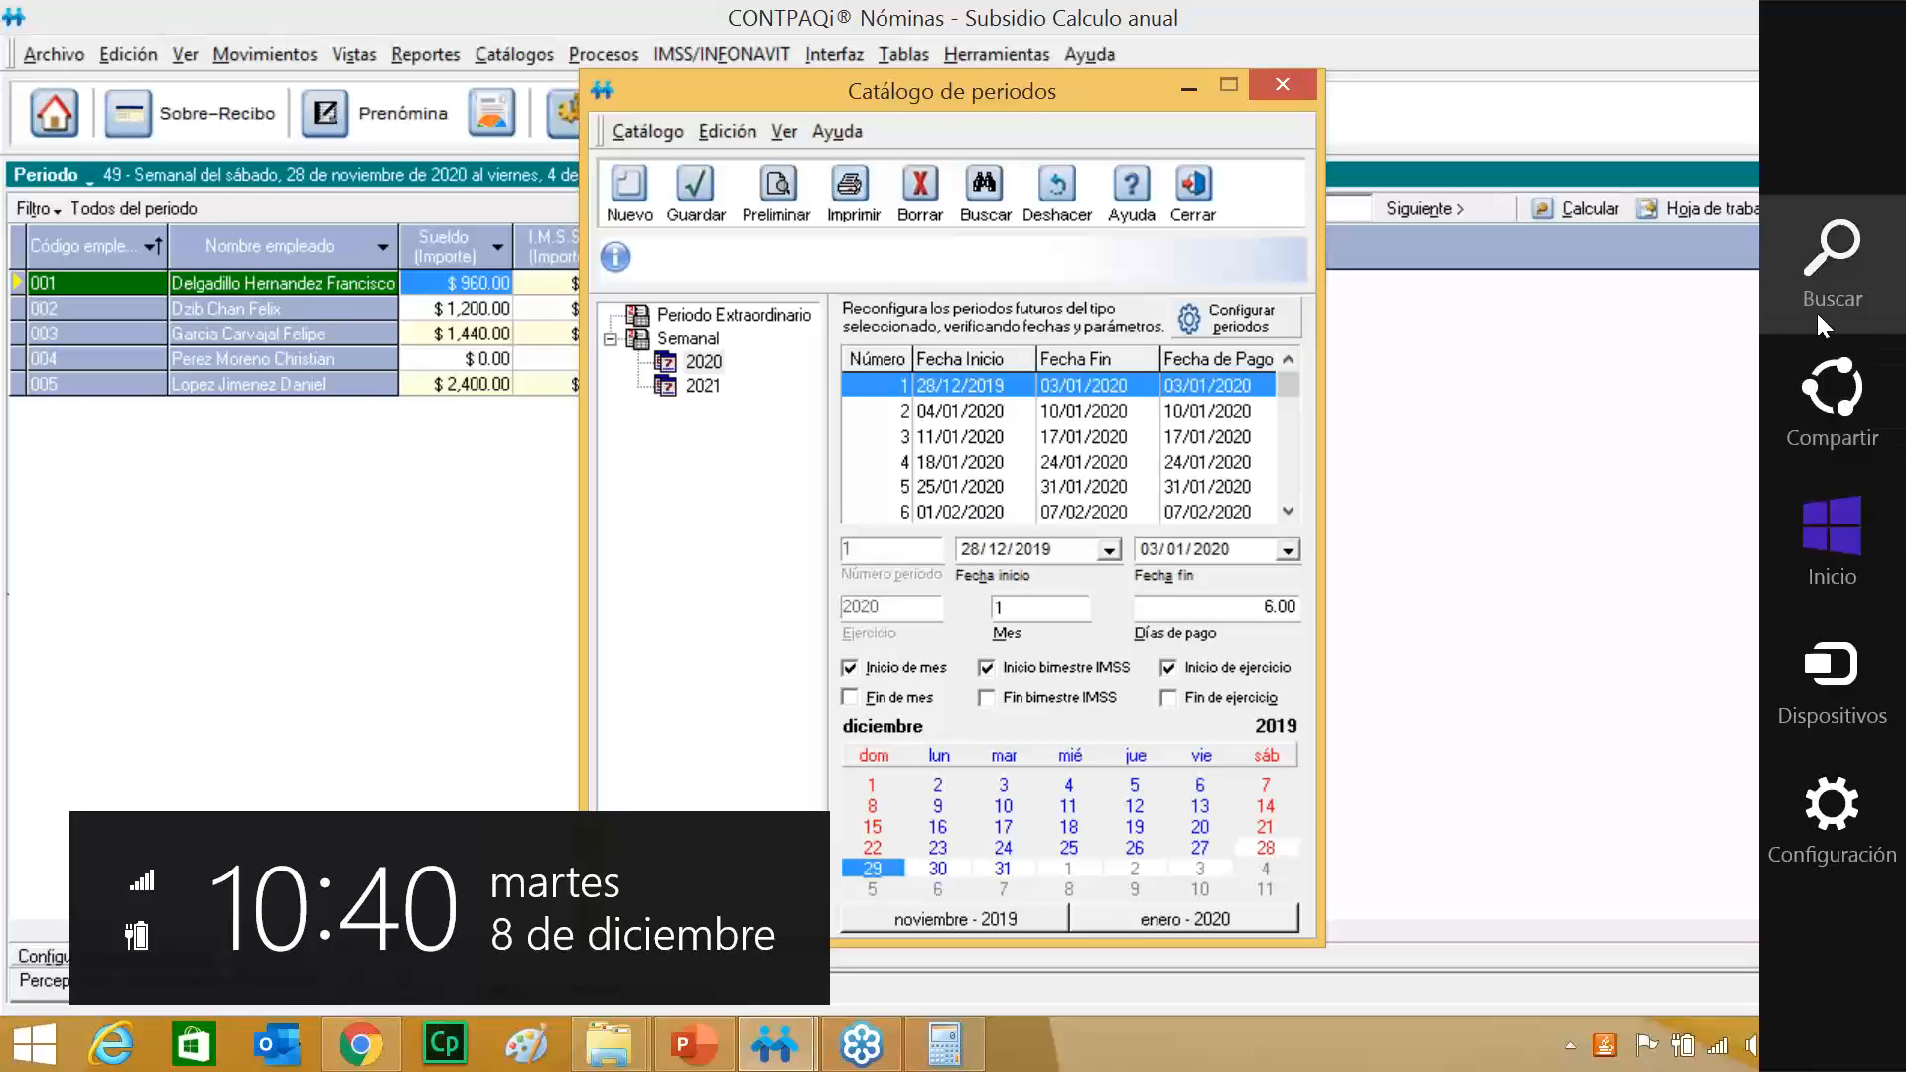
Find and launch Excel, and create a blank workbook.
left_click(1818, 314)
type("exce")
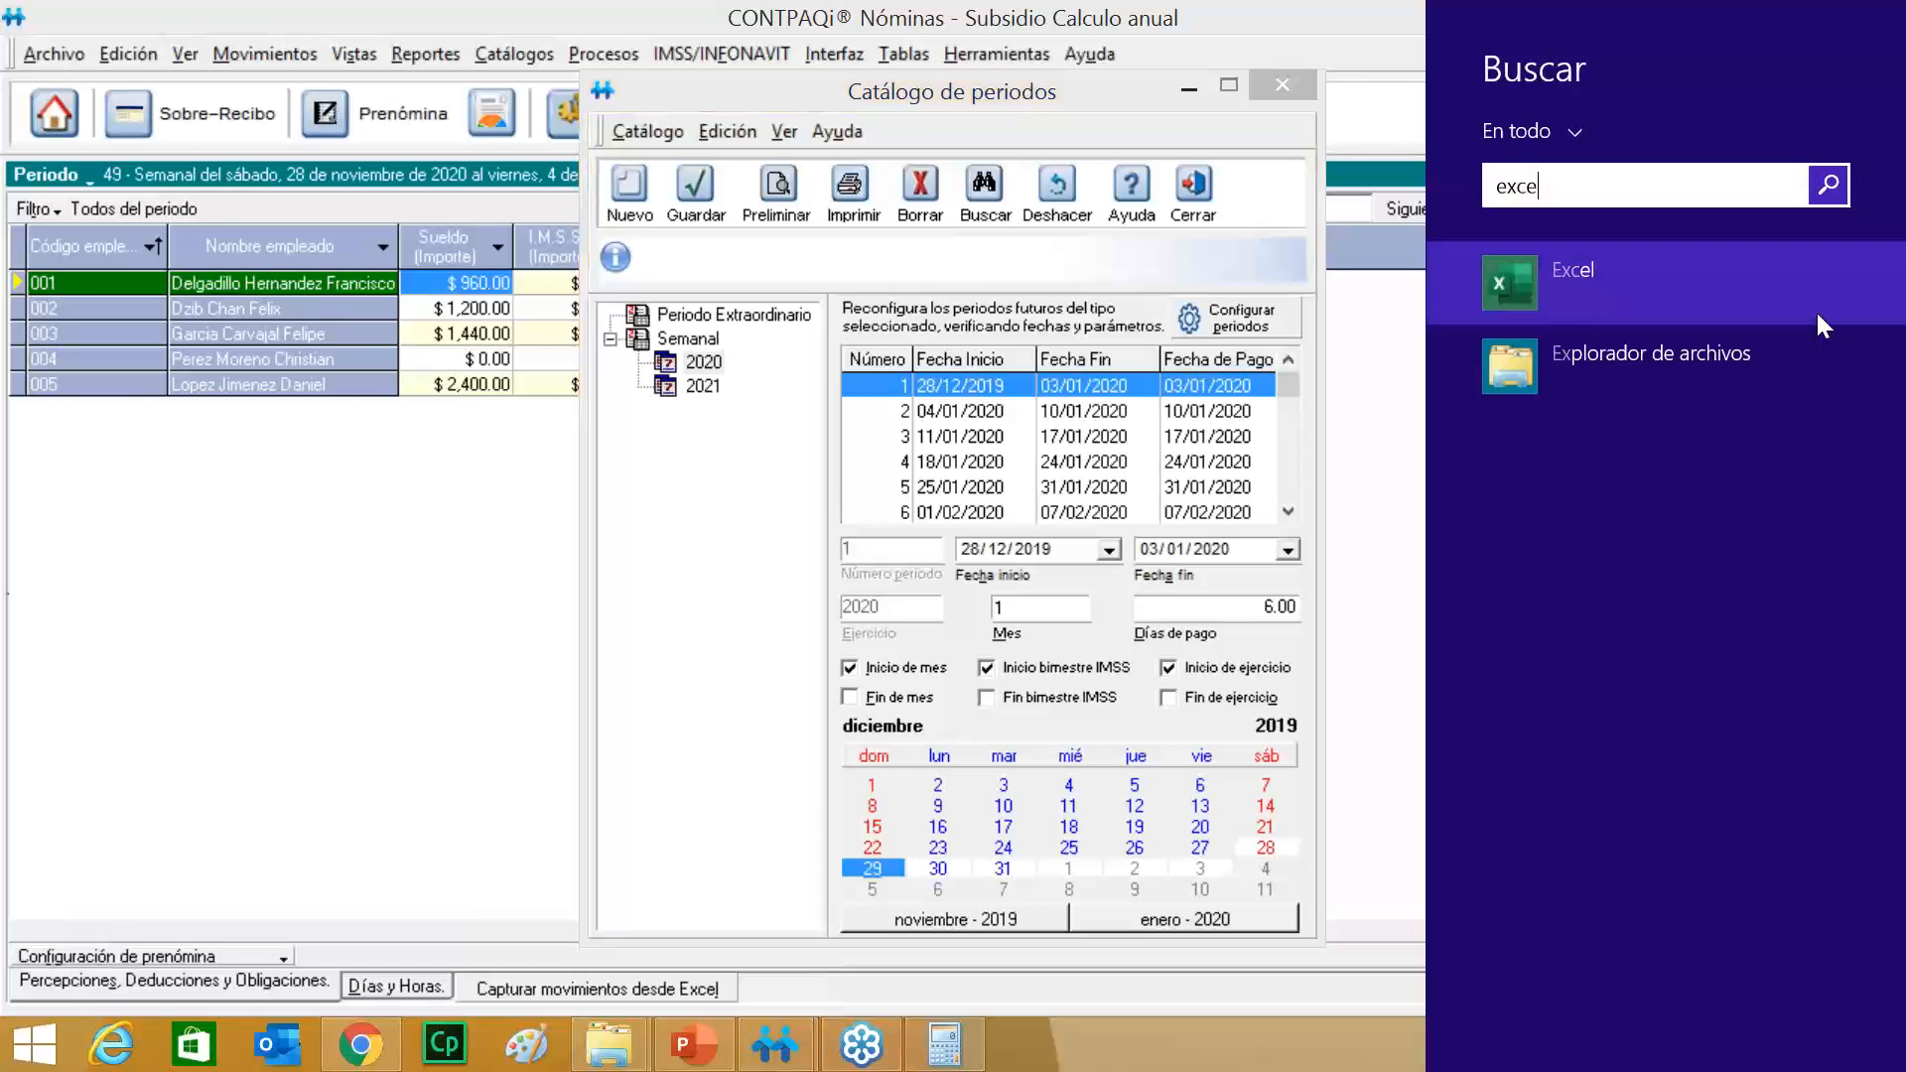
left_click(1769, 301)
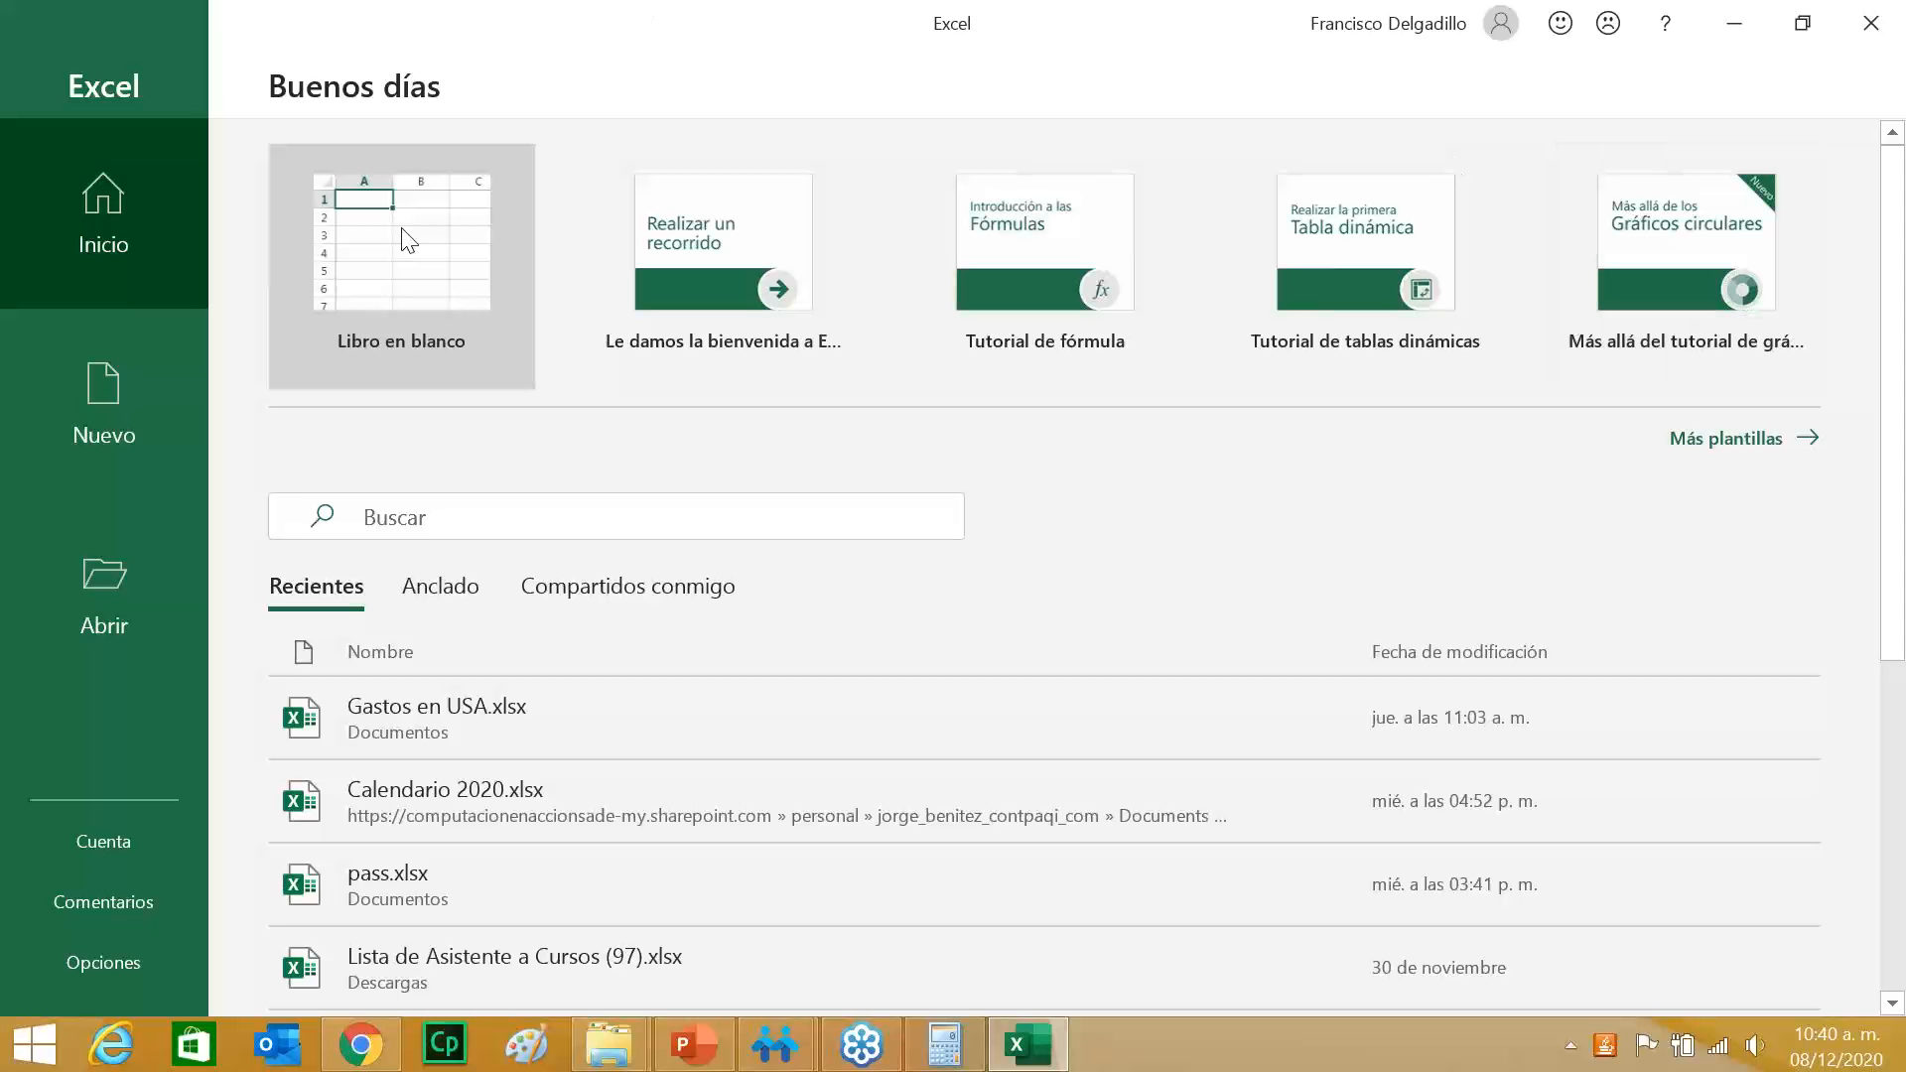
left_click(395, 231)
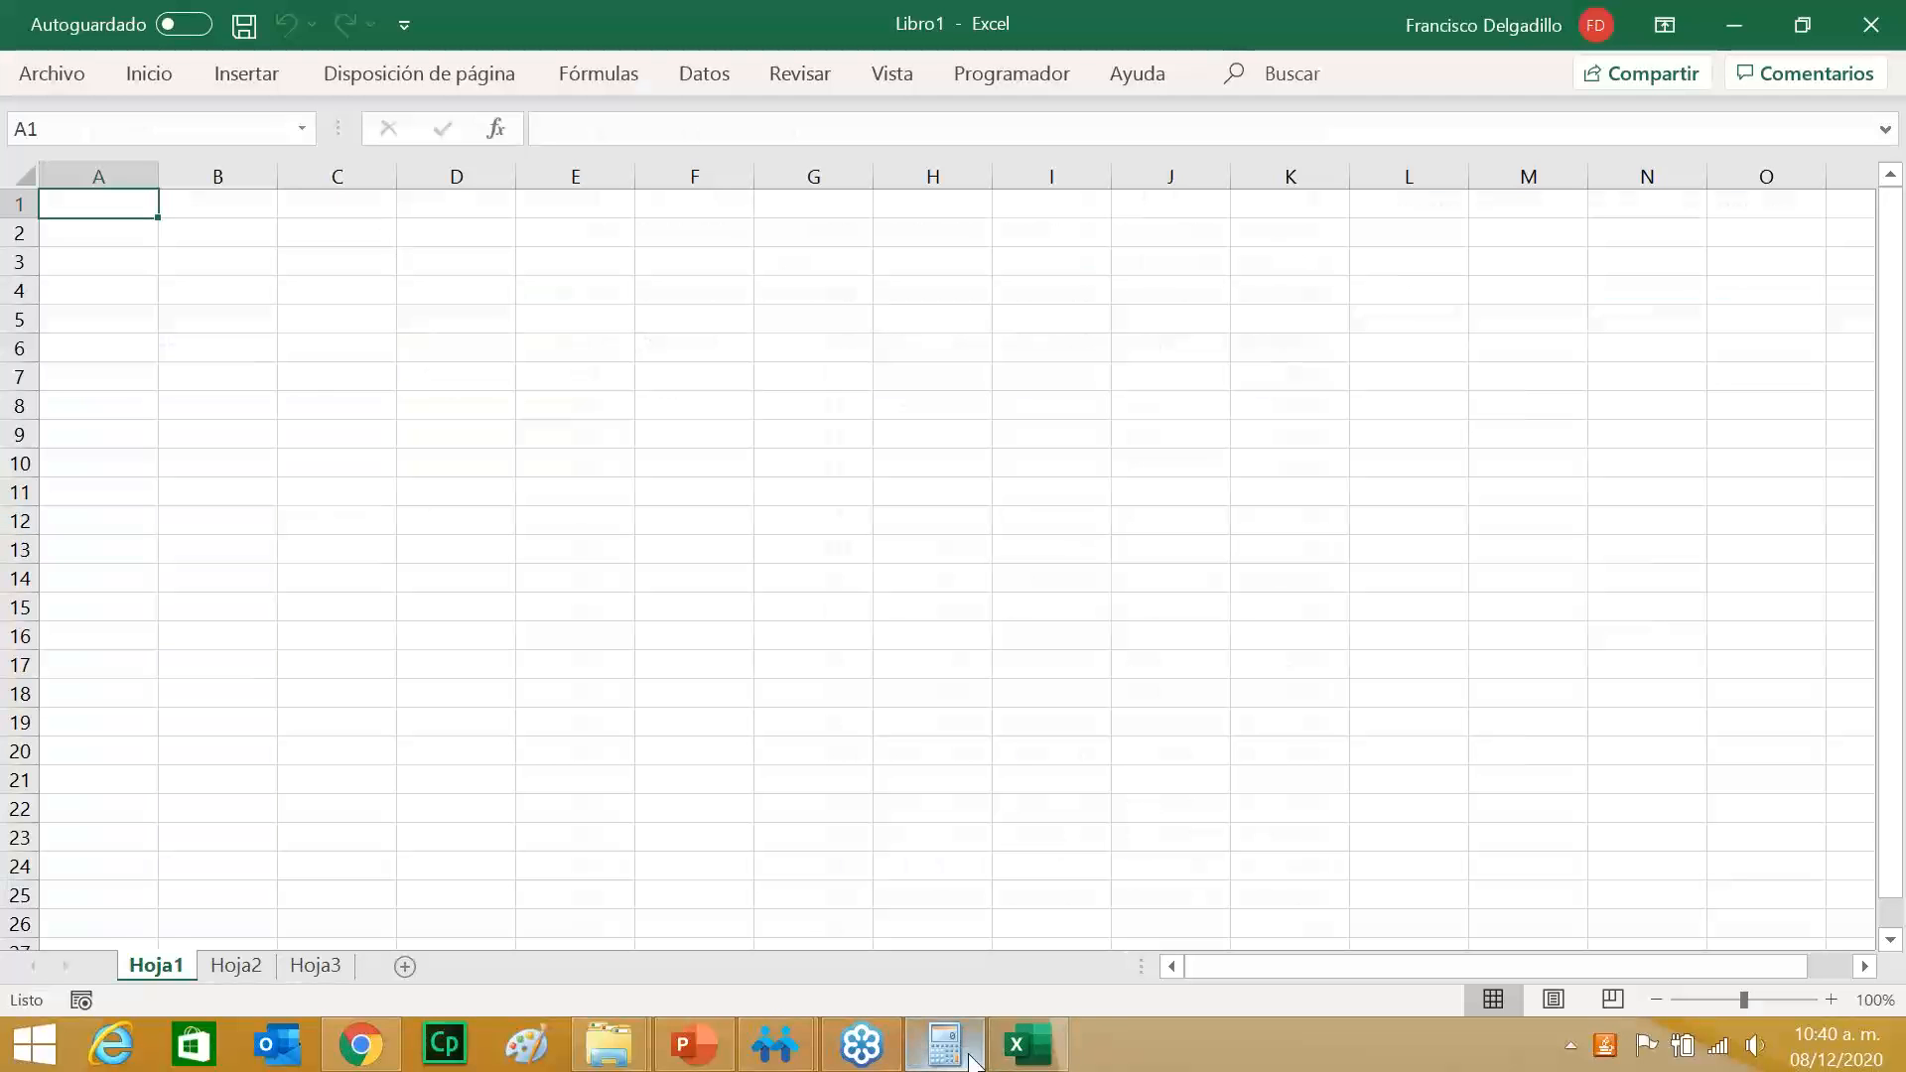
Look up period 52's end date in the CONTPAQi period catalog and enter 25/12/2020 in cell C2 of the Excel workbook.
mouse_move(776, 1047)
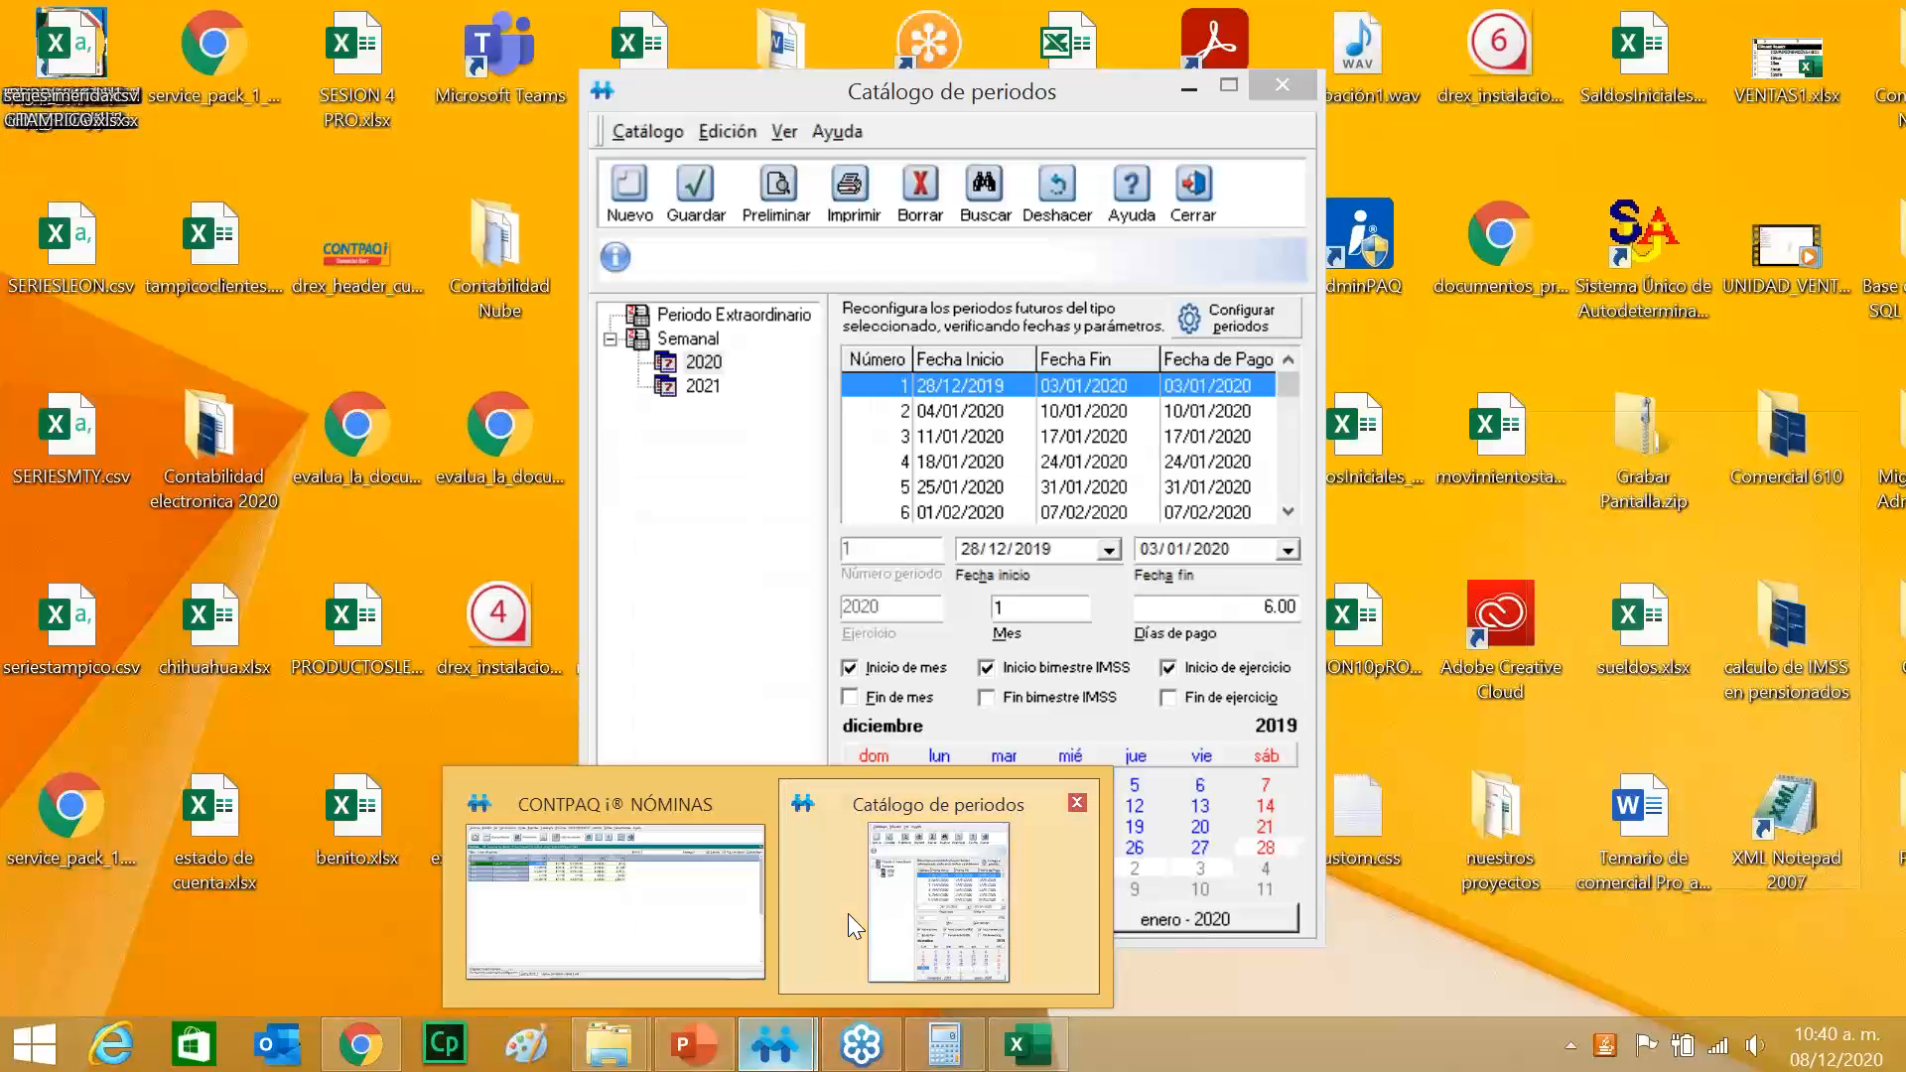
left_click(848, 913)
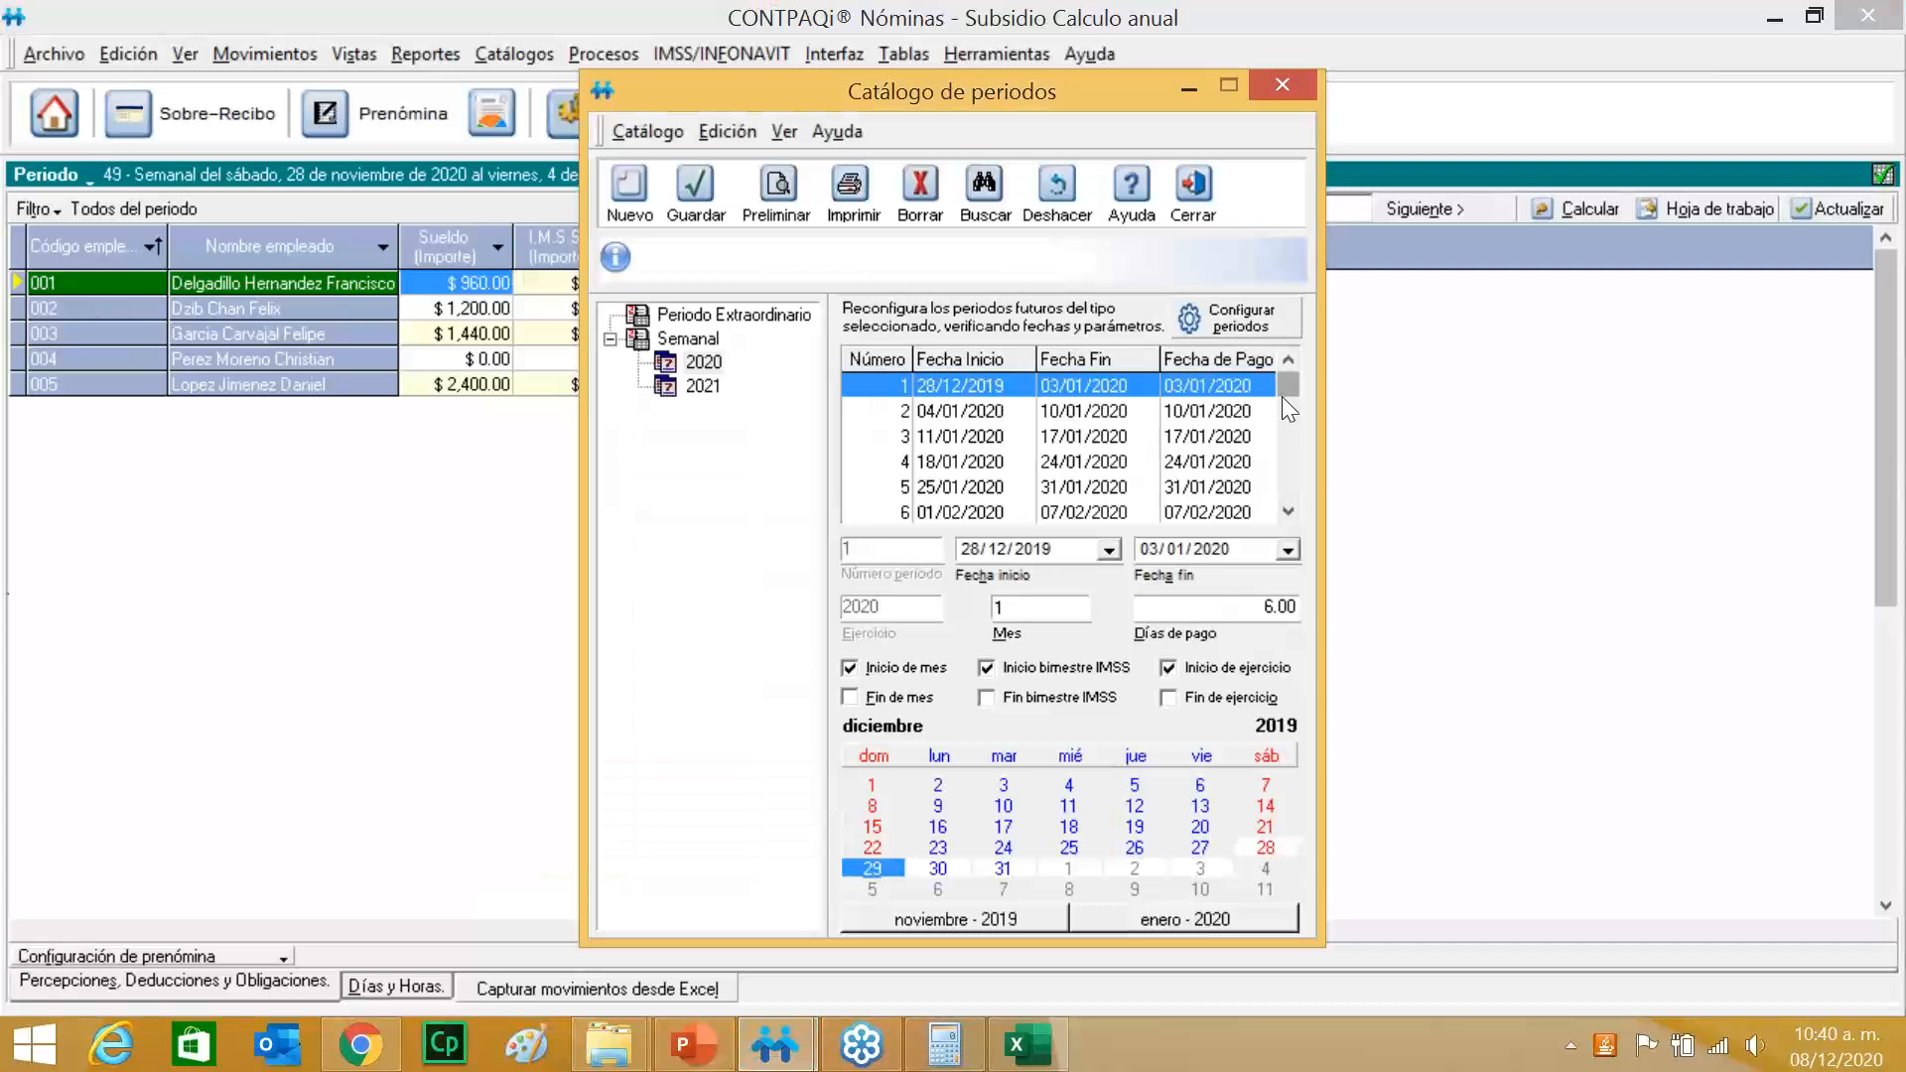
left_click_drag(1281, 505, 1279, 511)
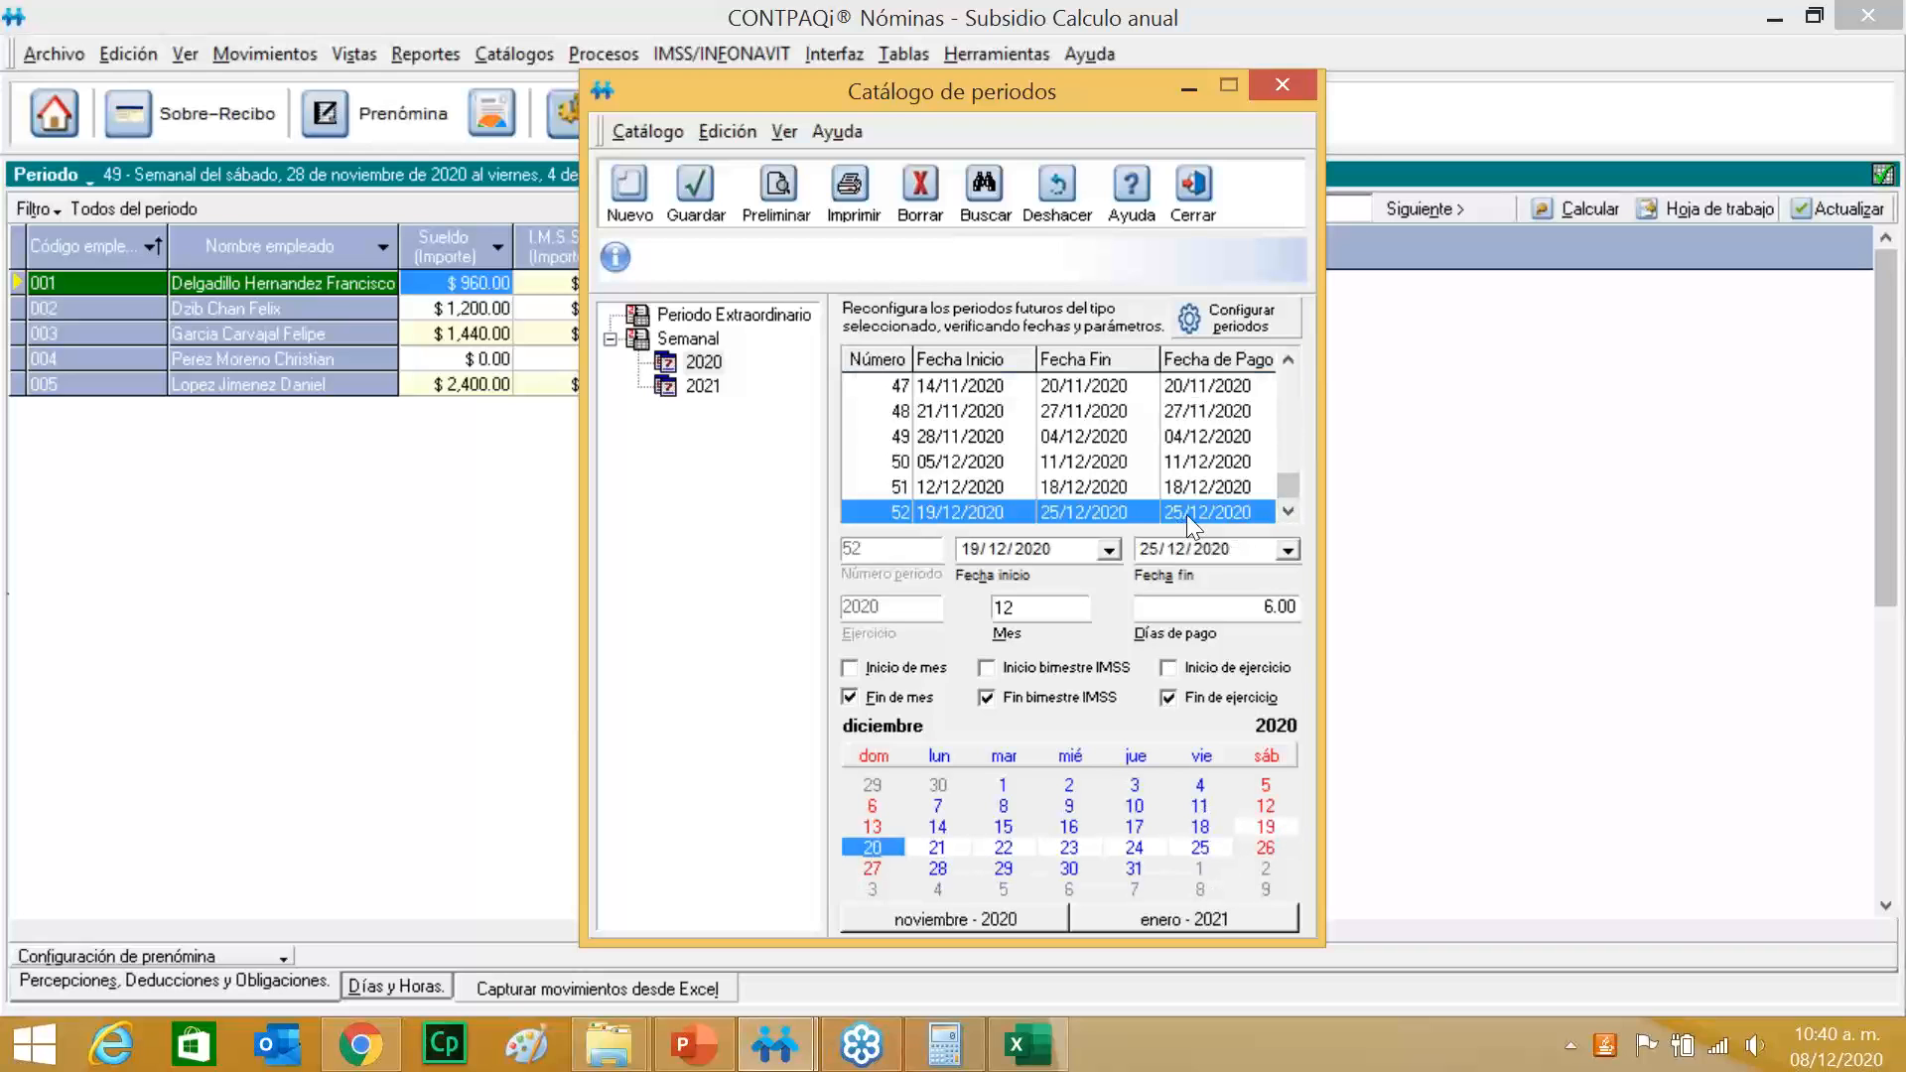
left_click(1027, 1044)
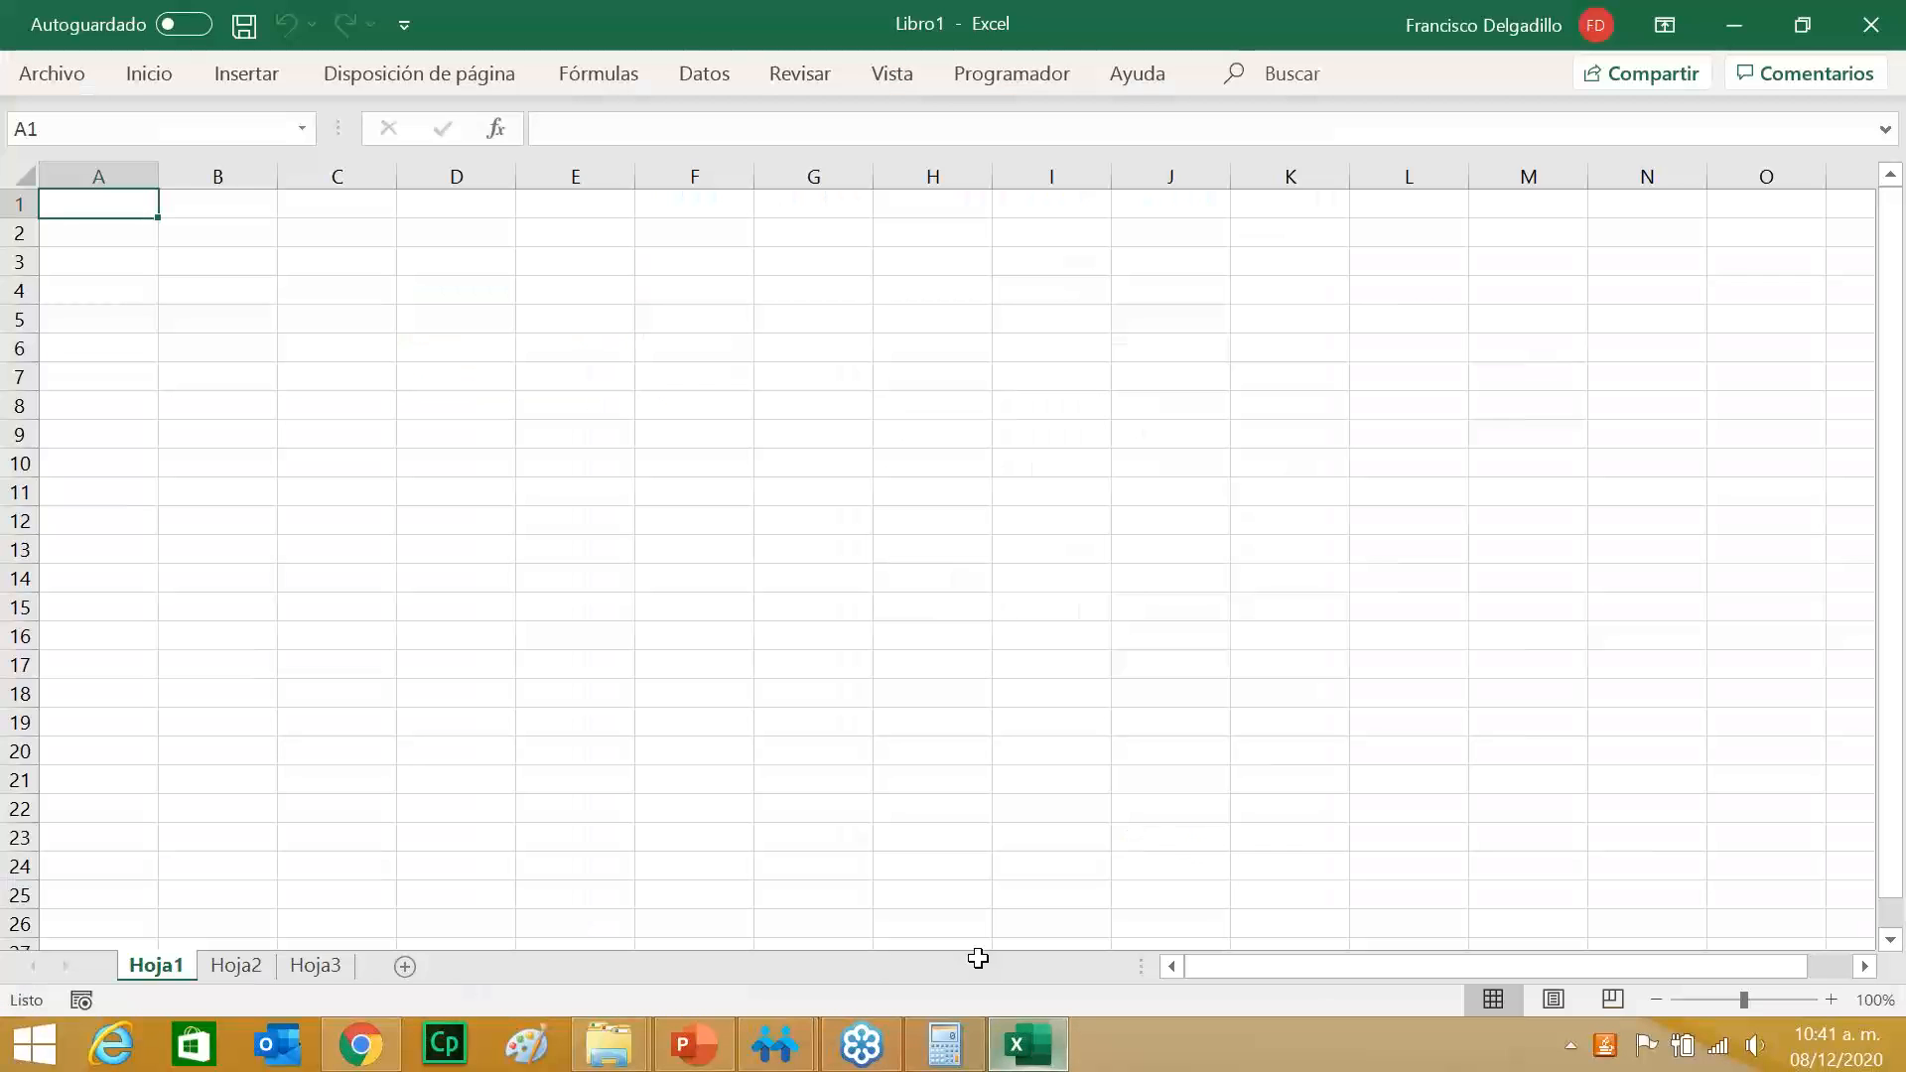
left_click(380, 232)
type("25")
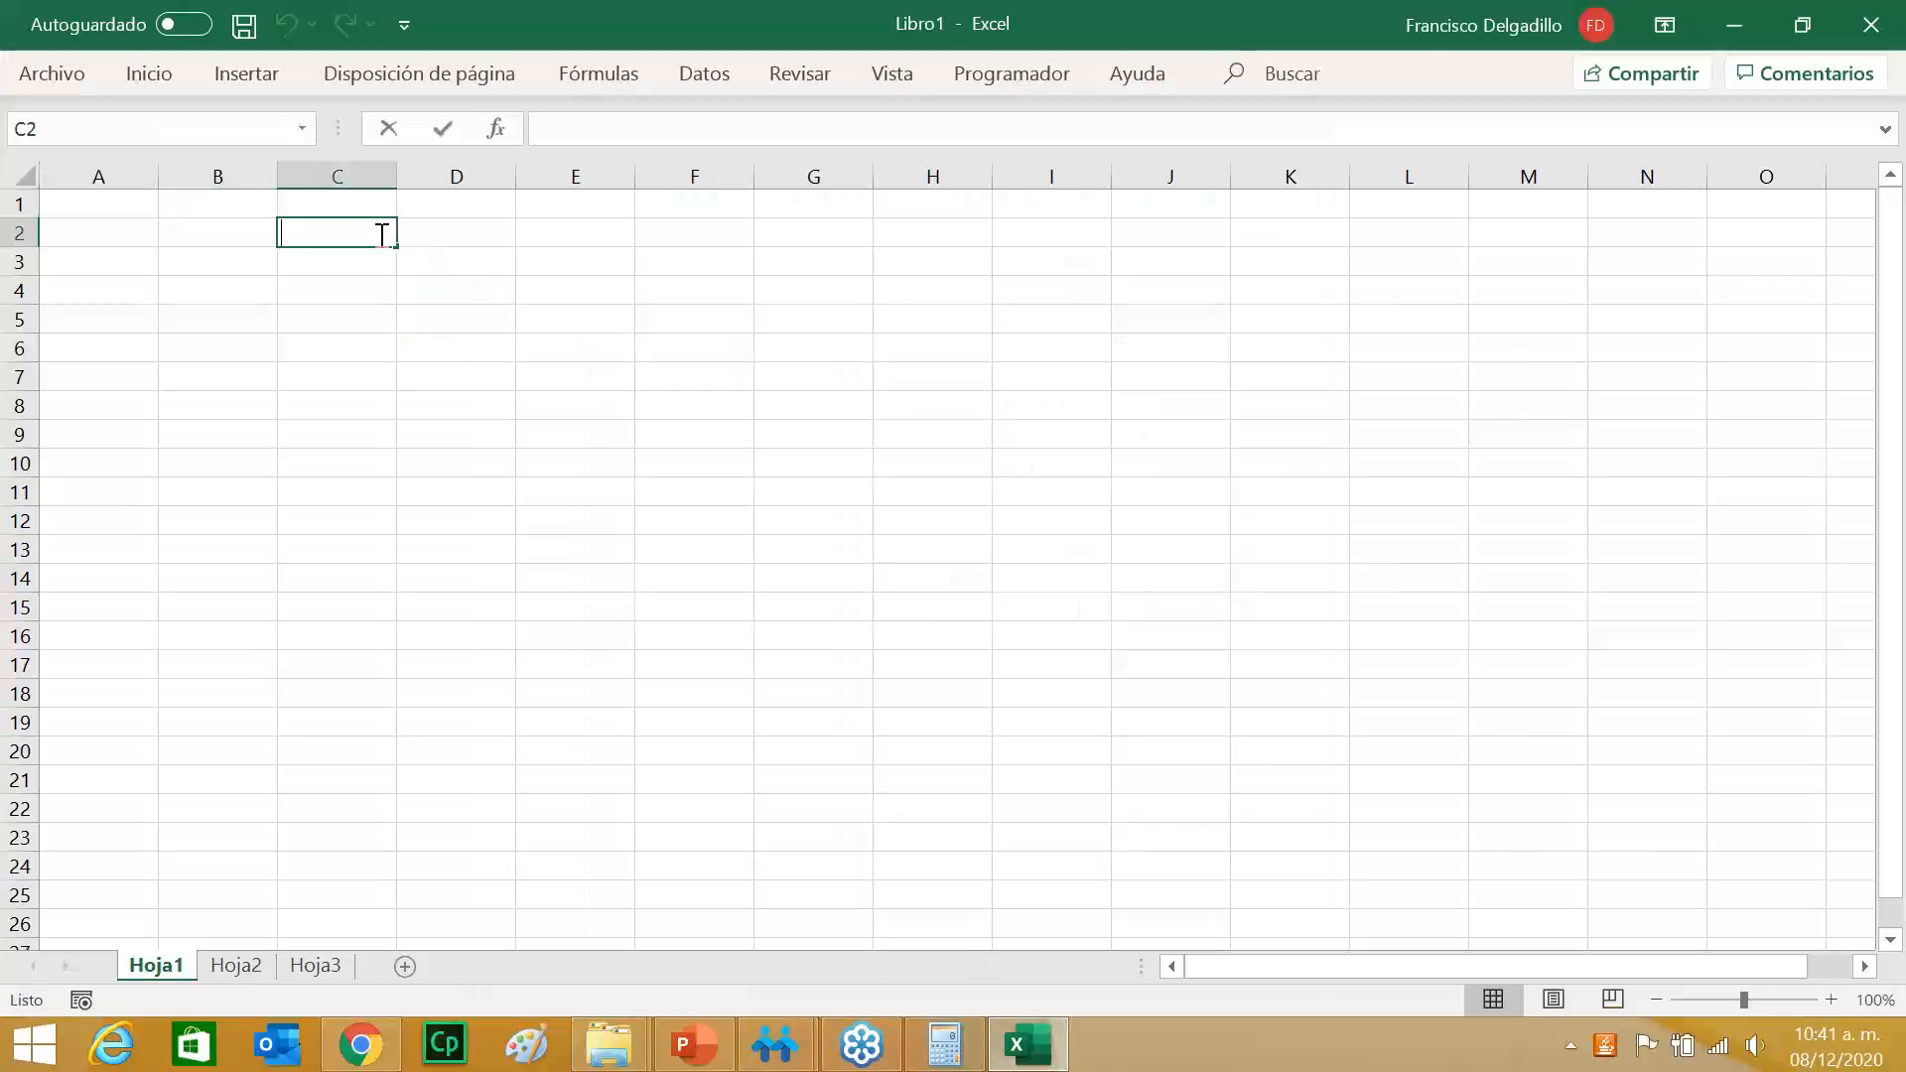
type("/12")
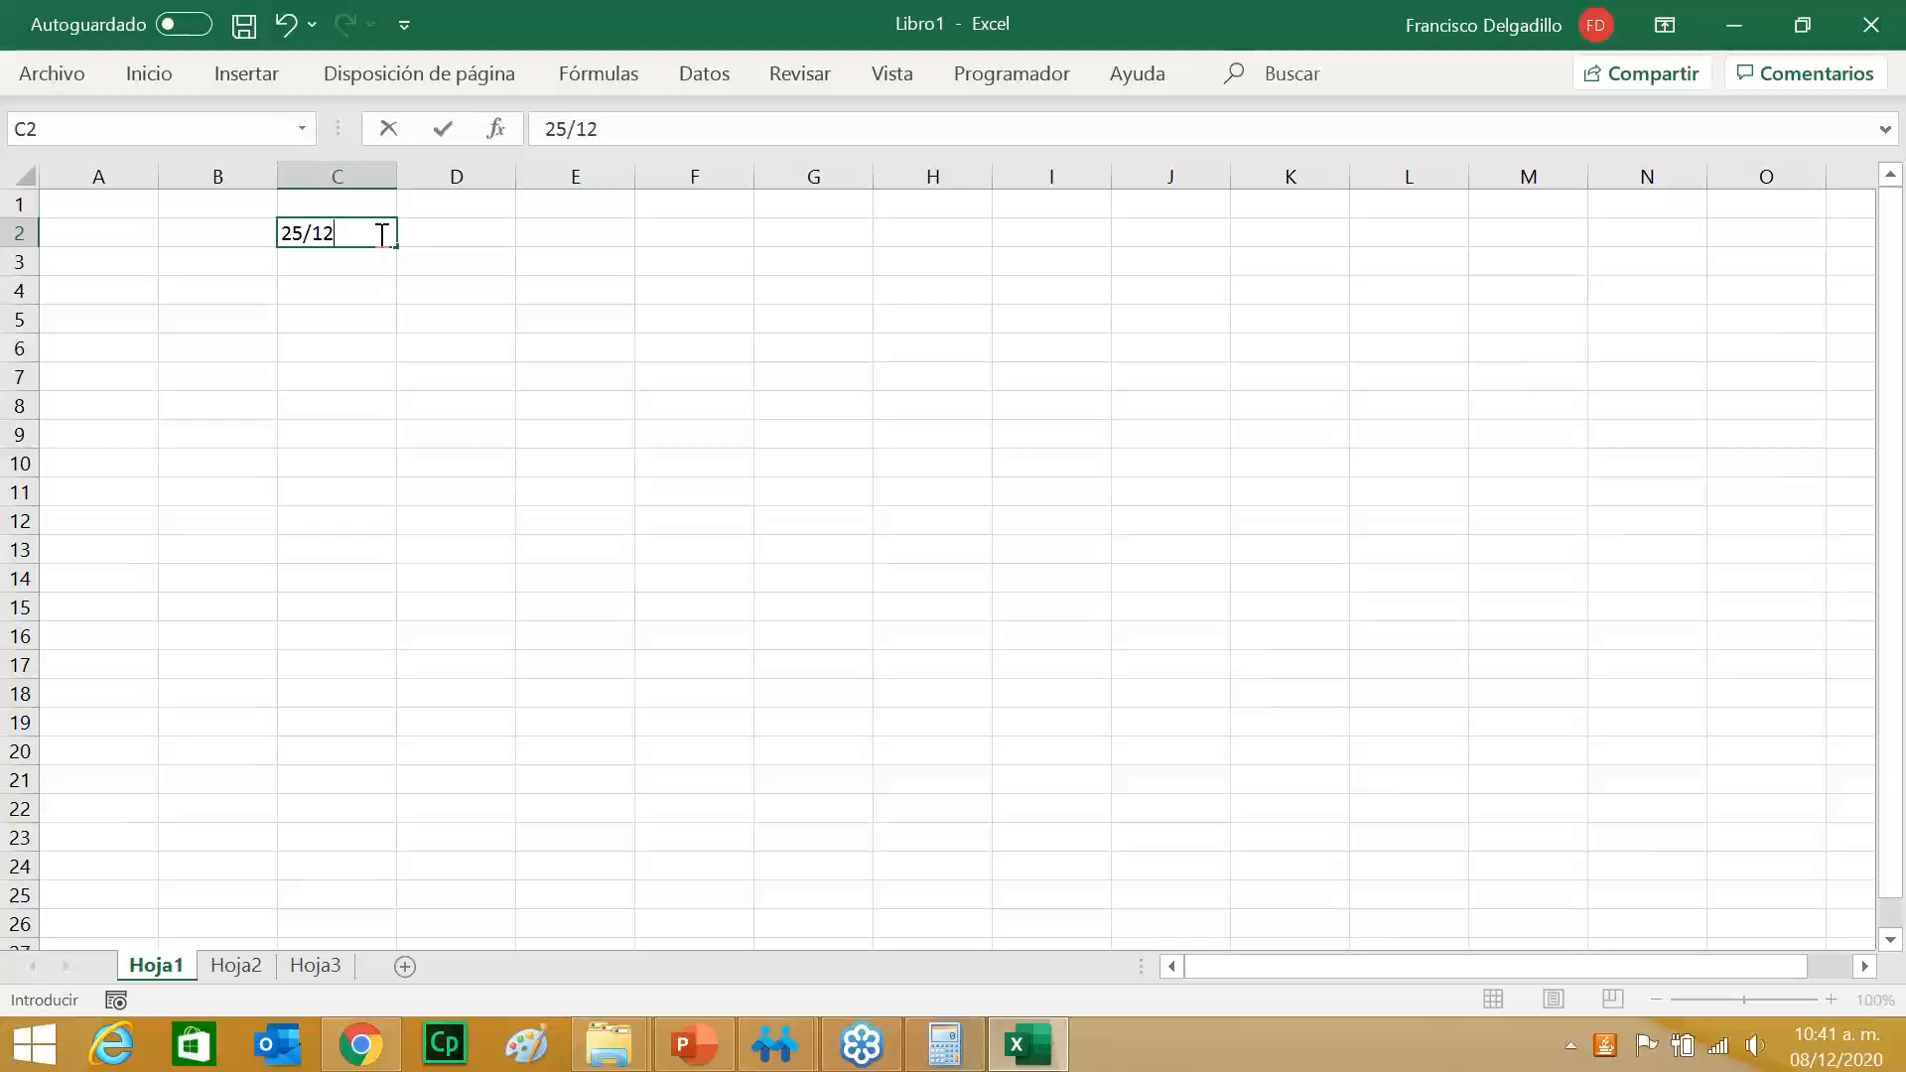
type("/2020")
key("Tab")
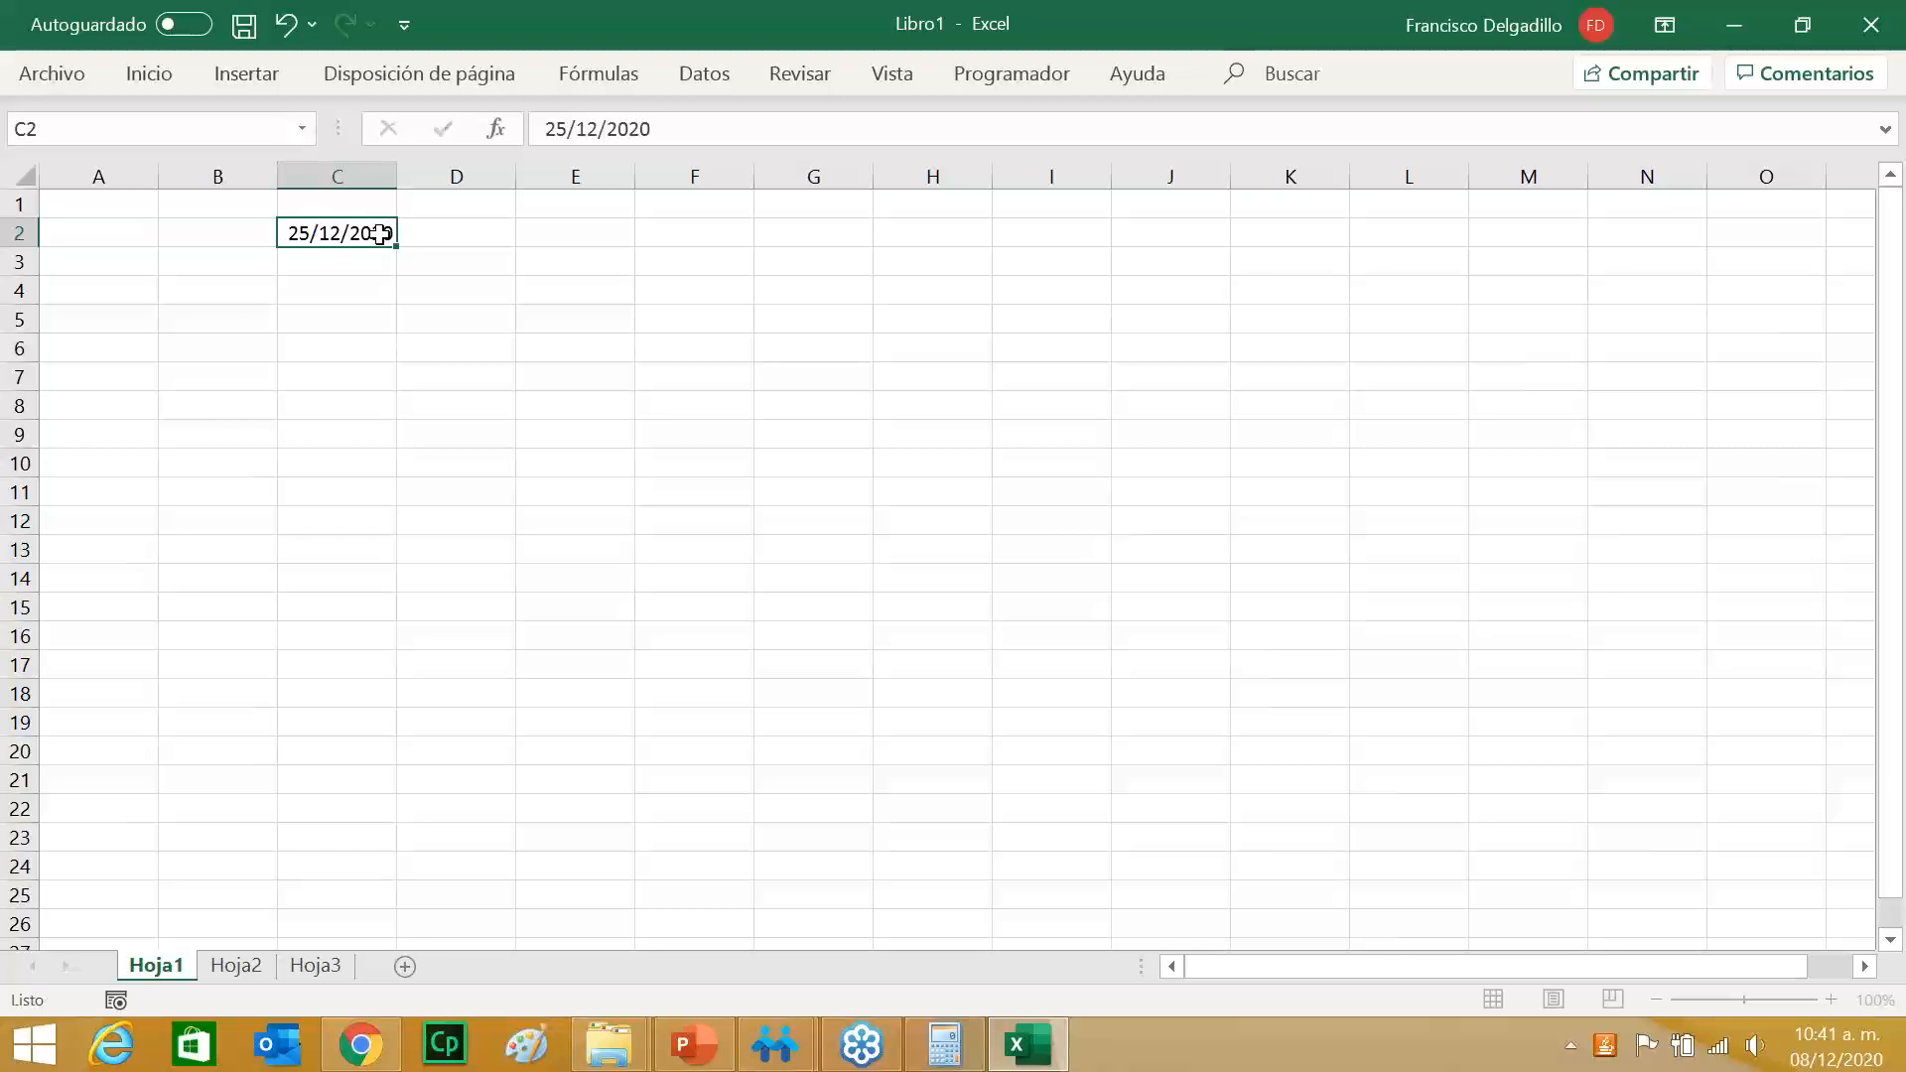
Look up period 1's start date in the CONTPAQi period catalog and enter 28/12/2019 in cell D2 of the Excel workbook.
key("alt+Tab")
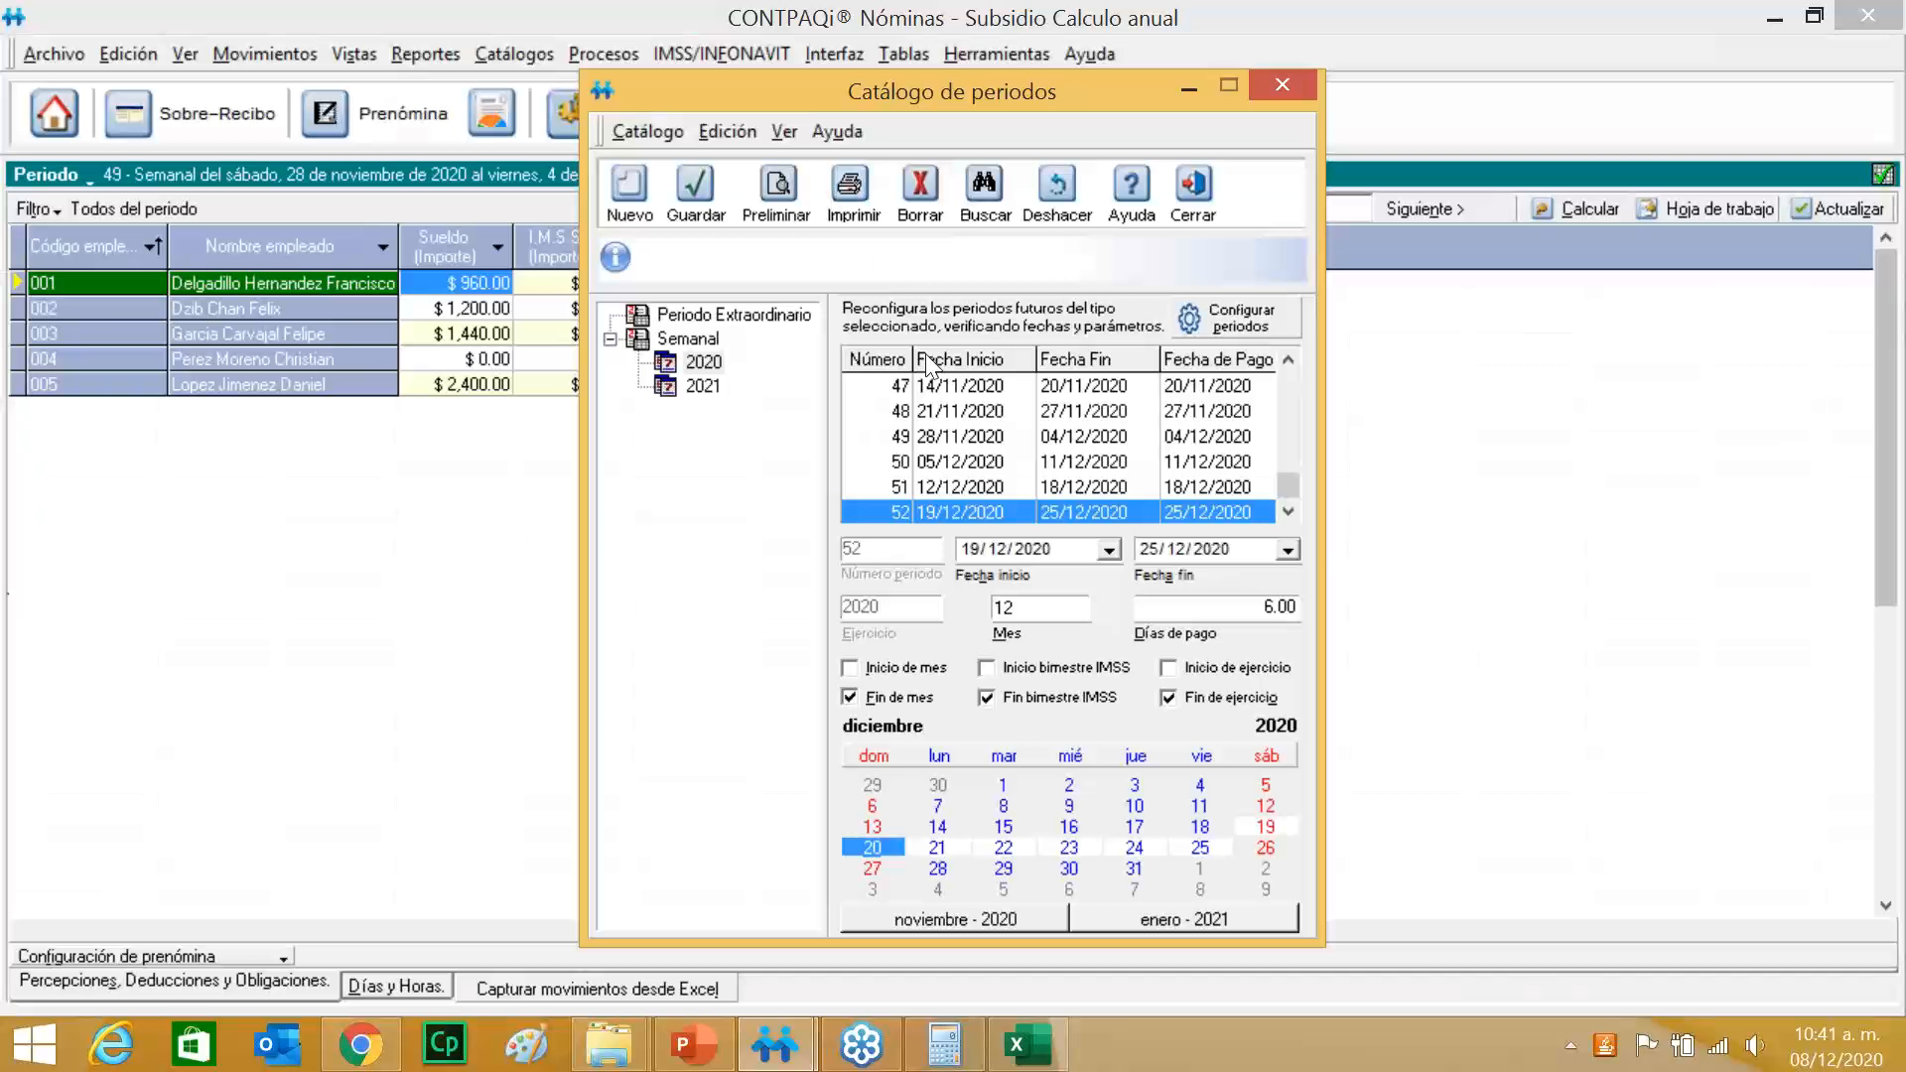
left_click_drag(1290, 466, 1265, 304)
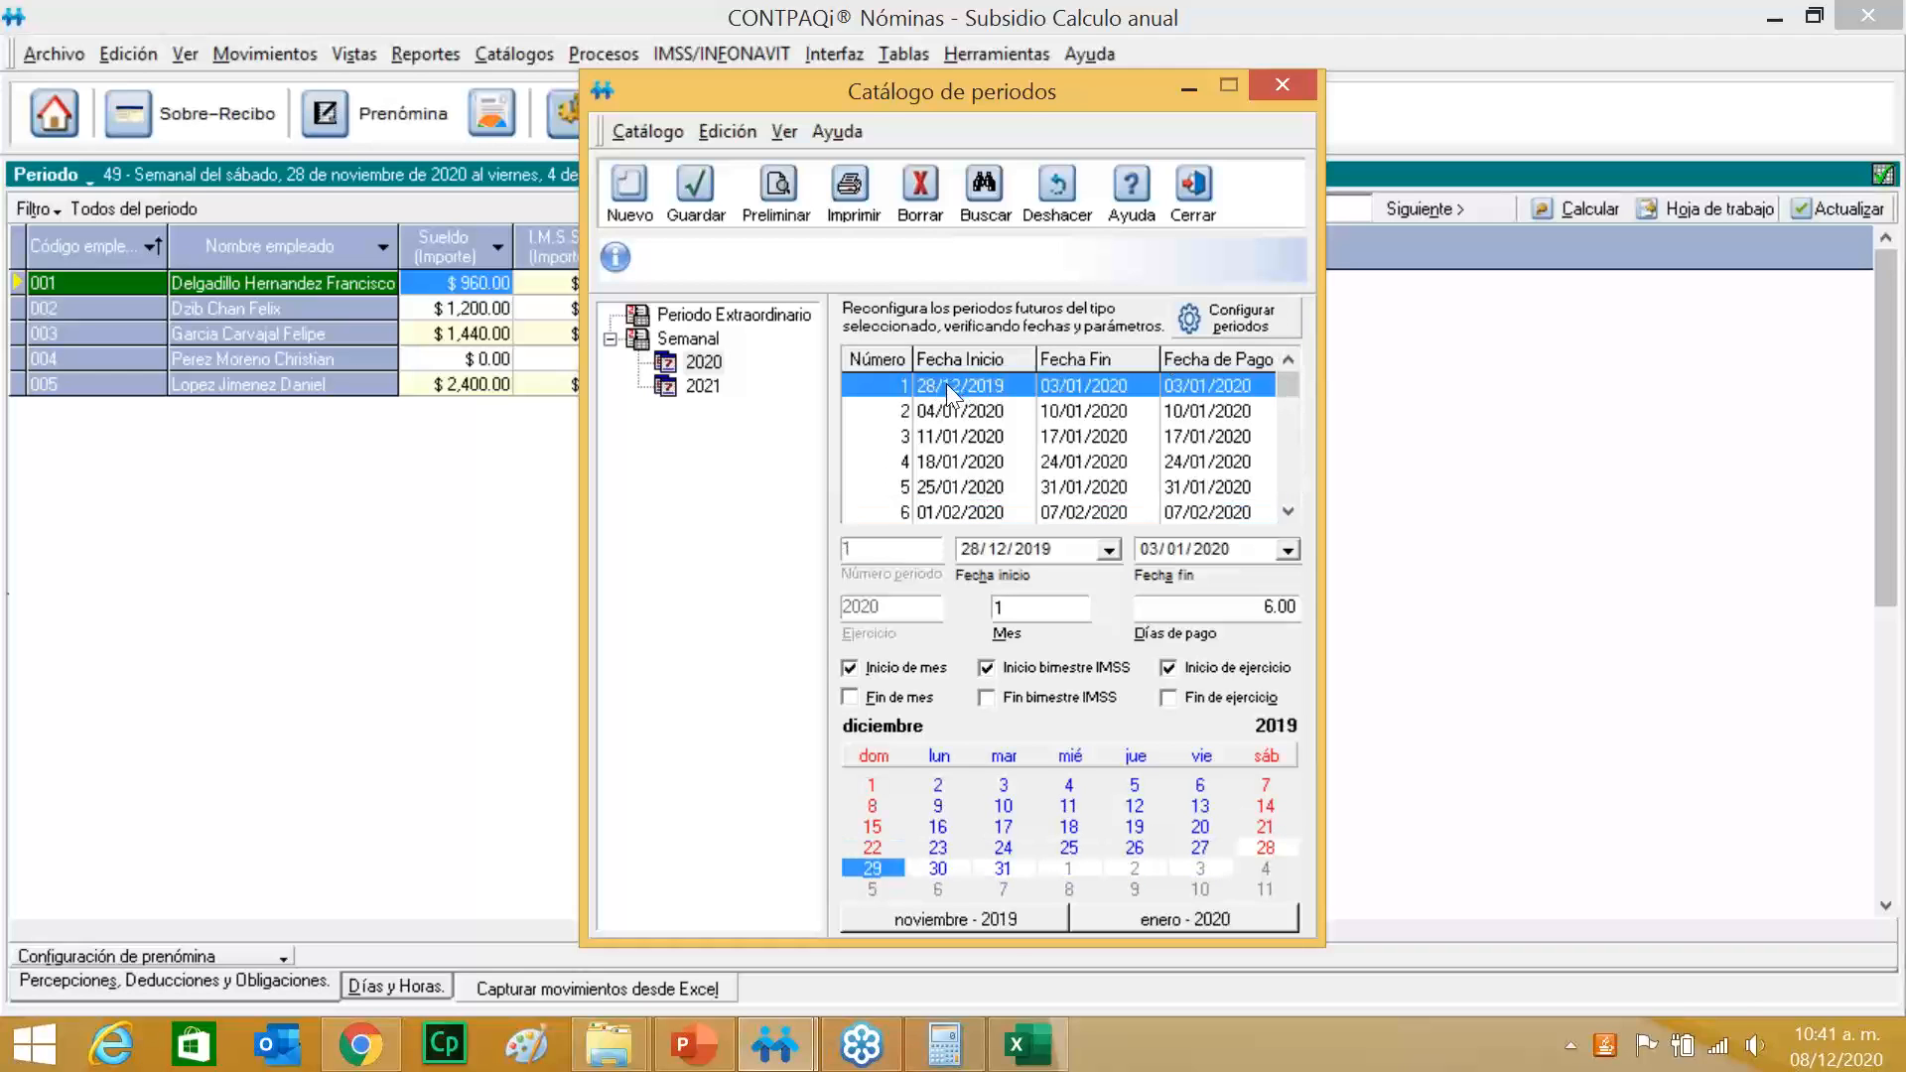
key("alt+Tab")
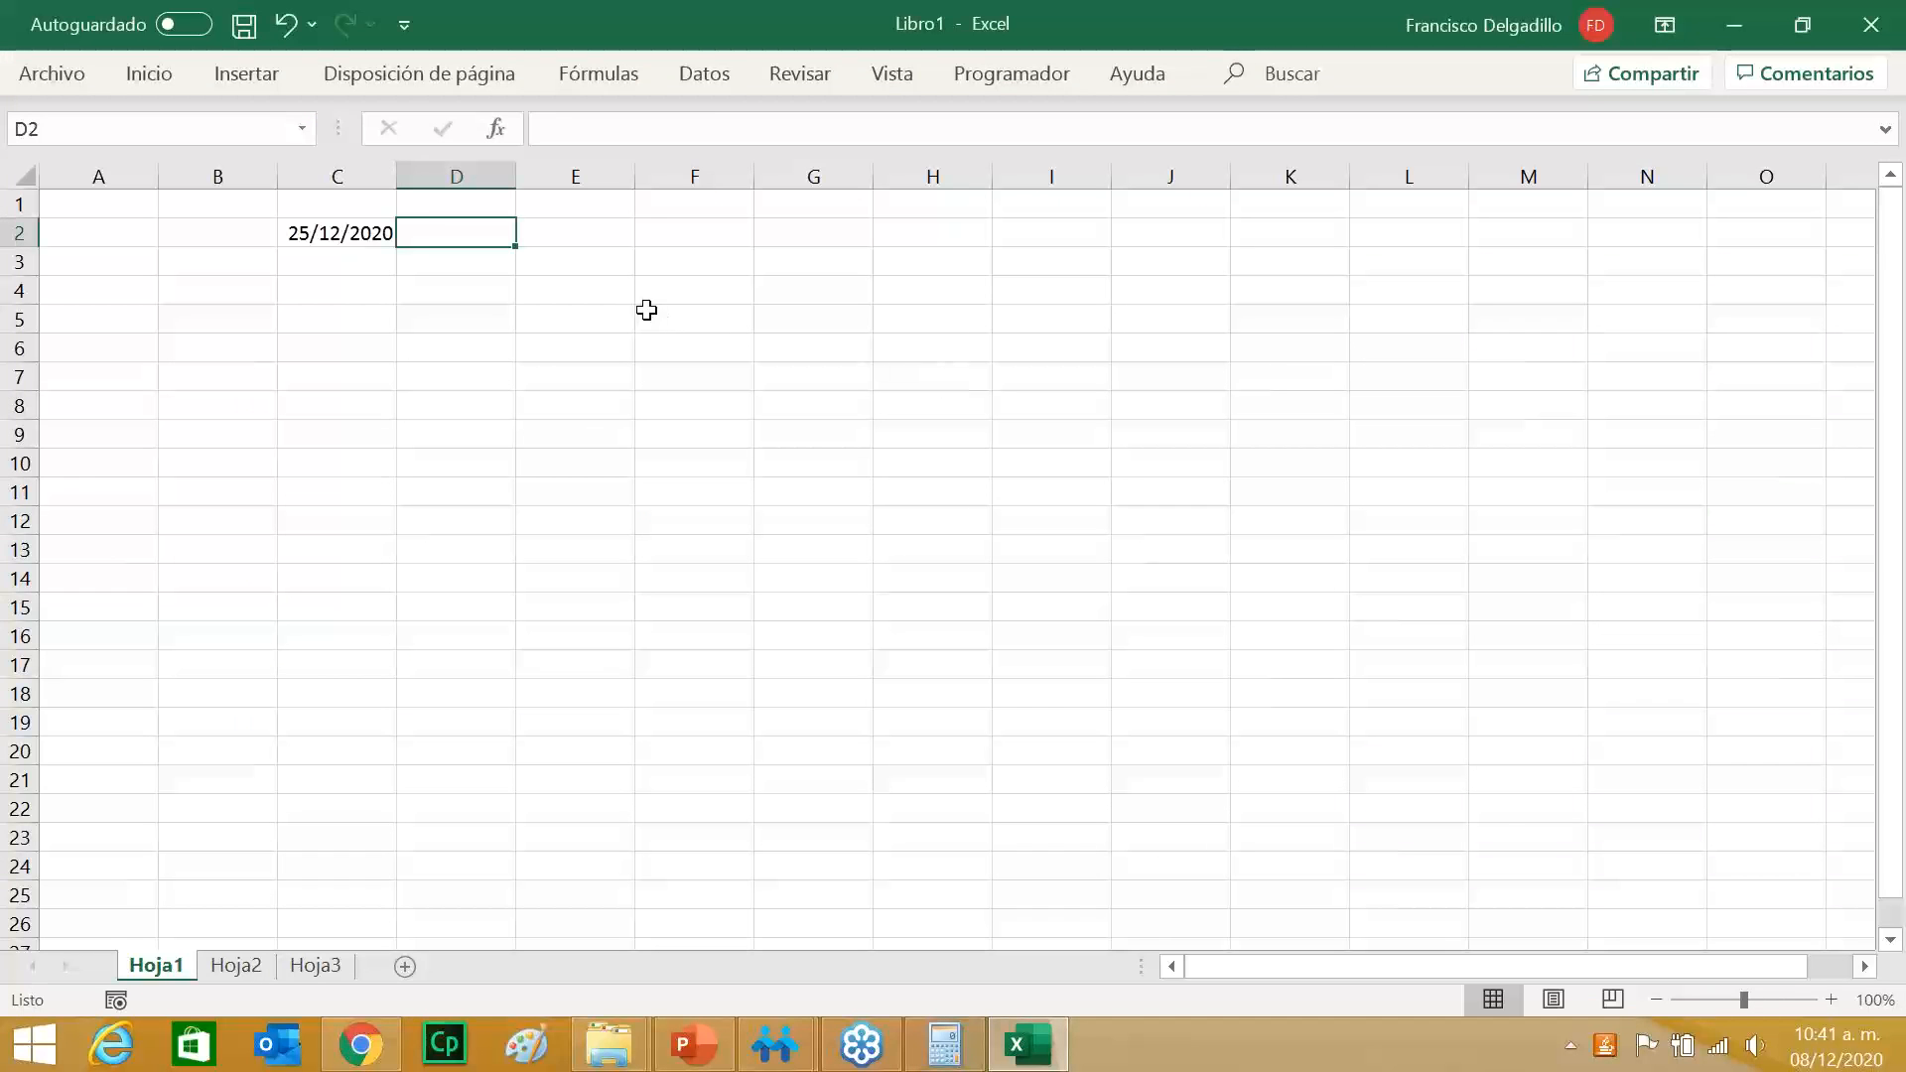
type("28/12")
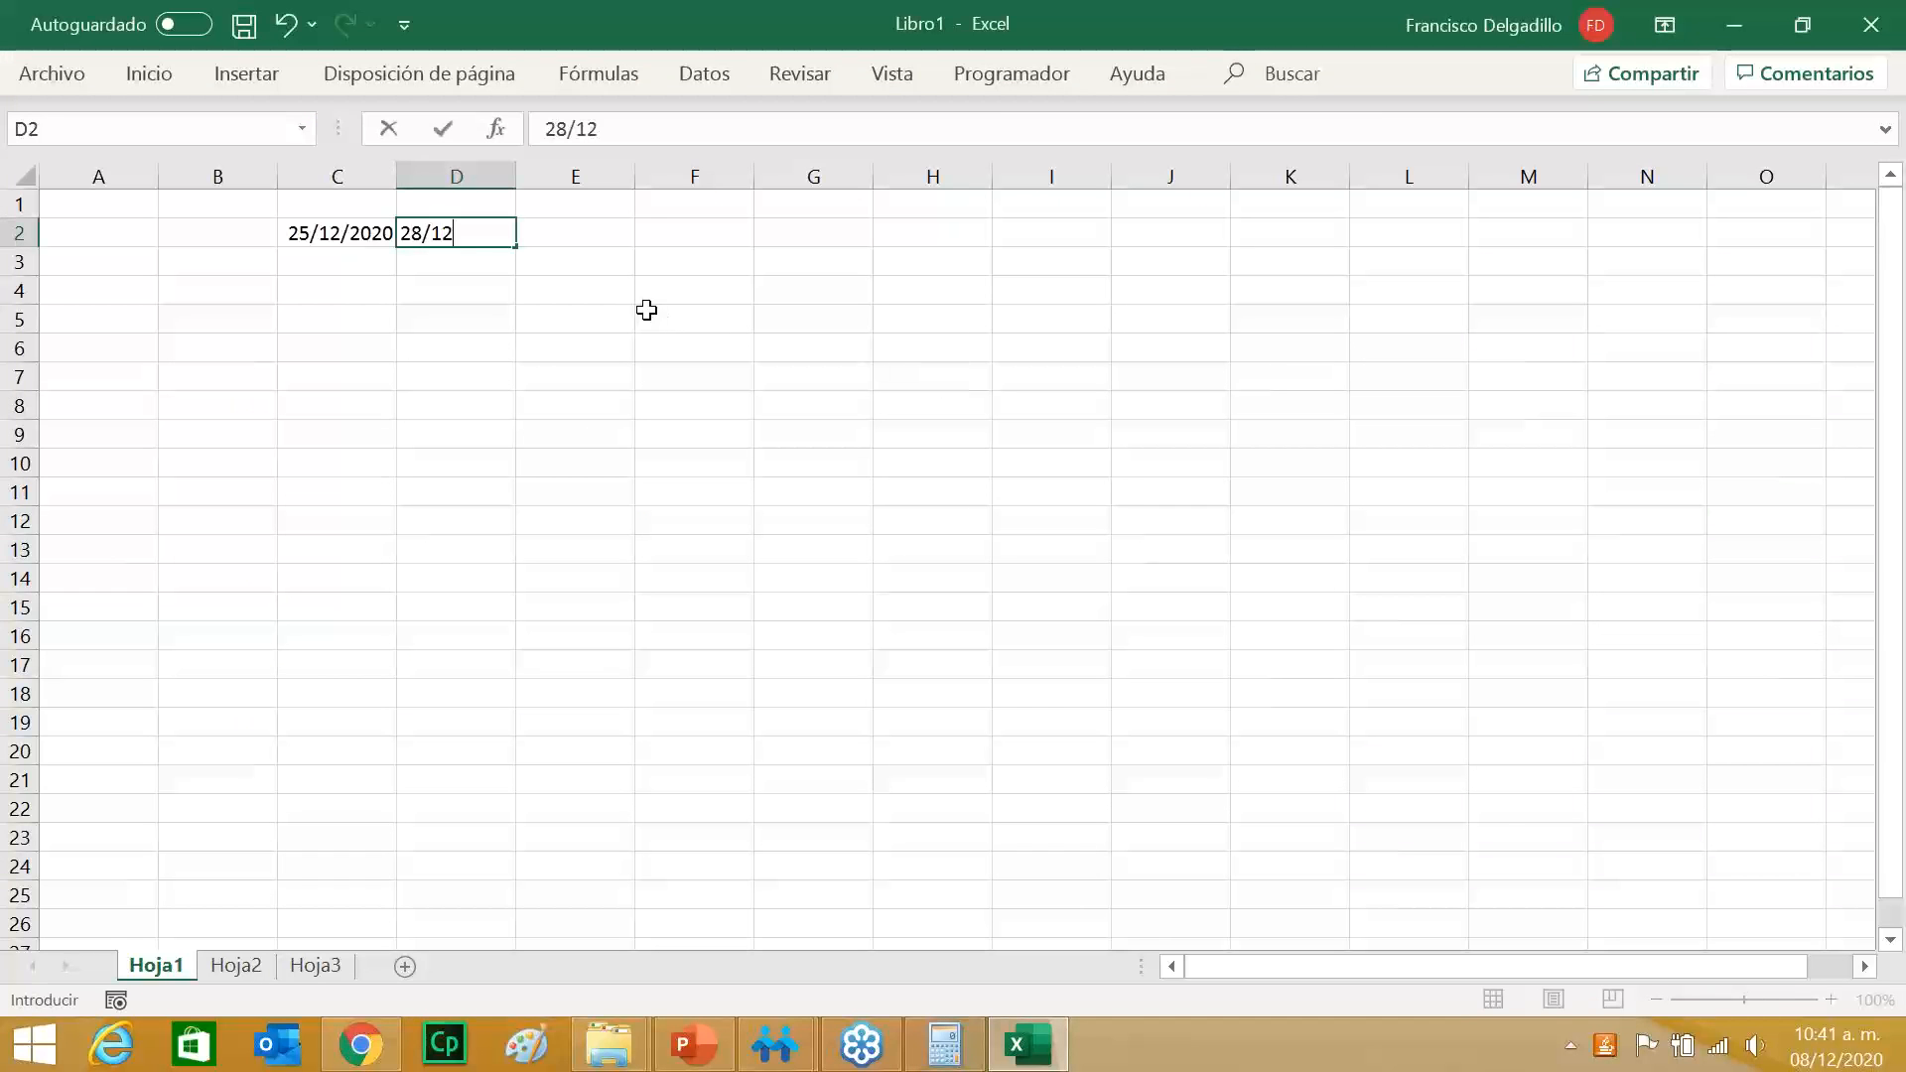
type("/2019")
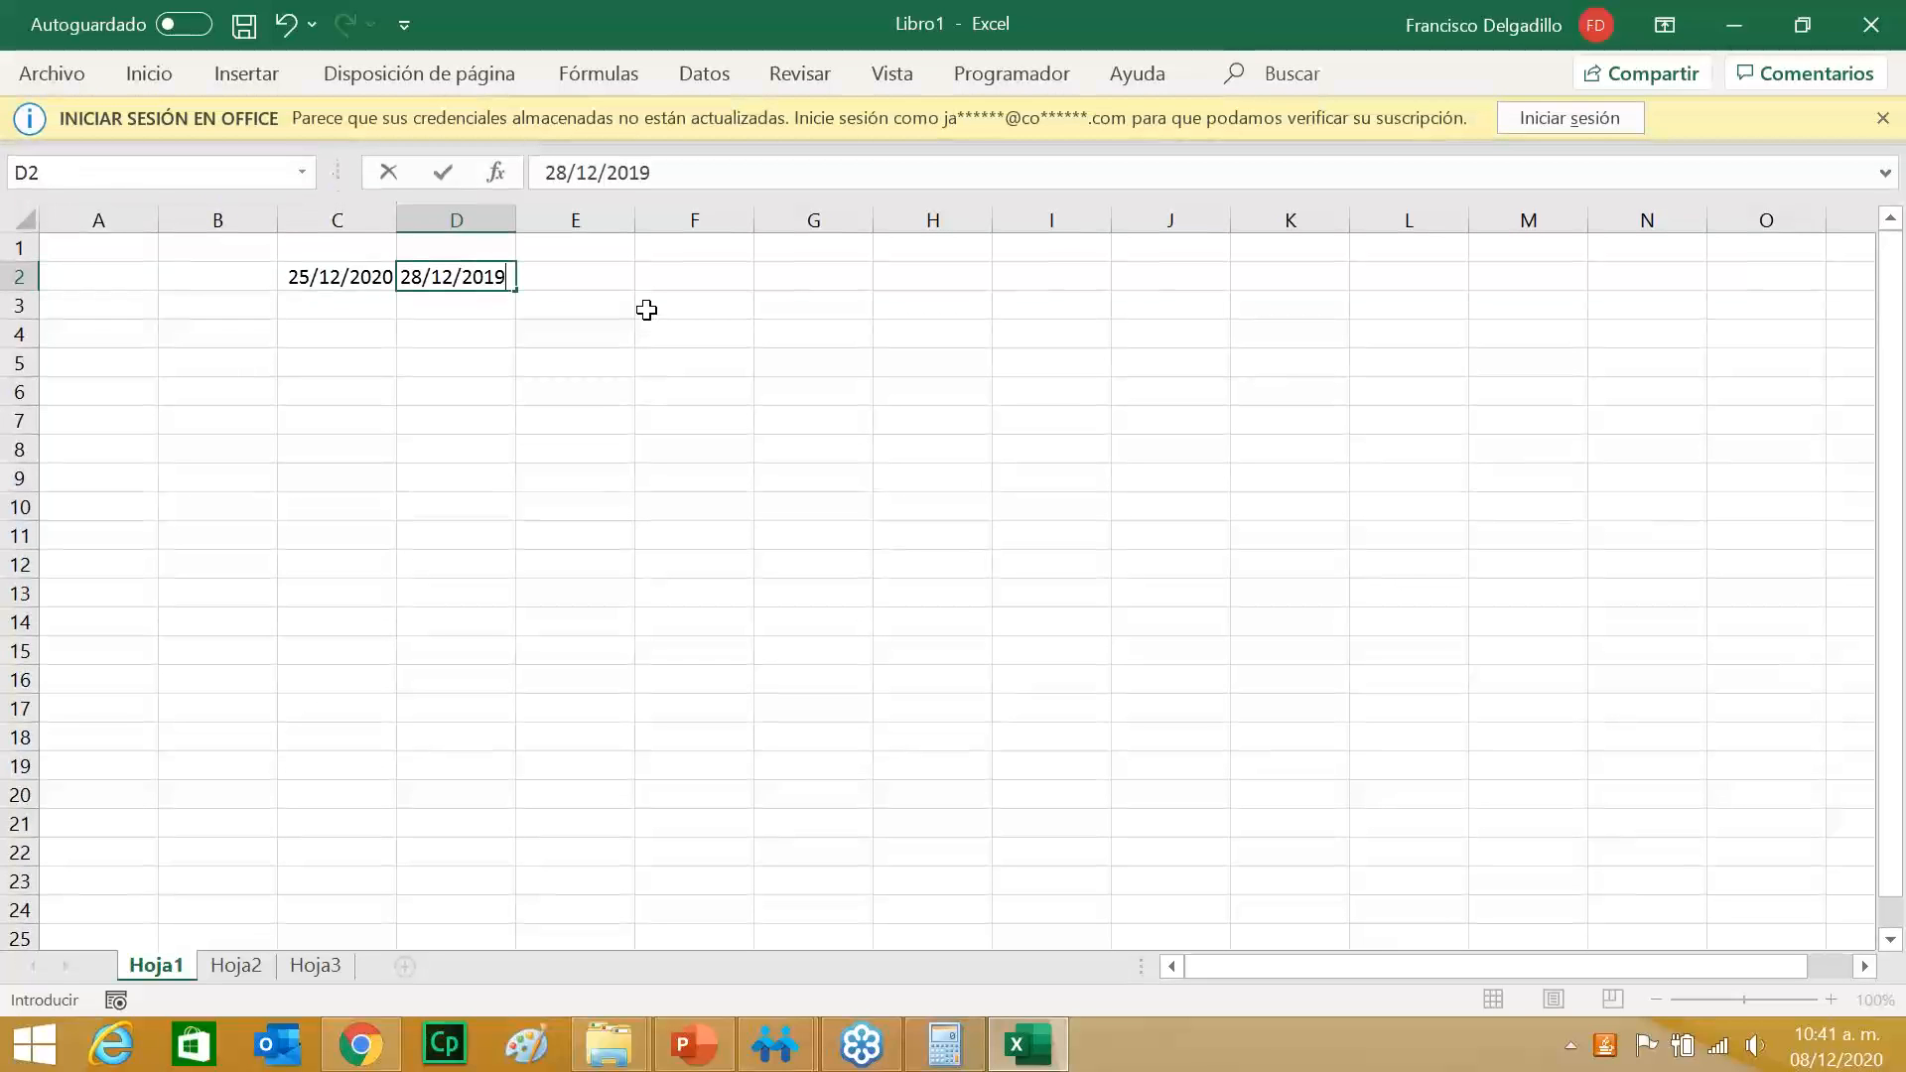
left_click(693, 272)
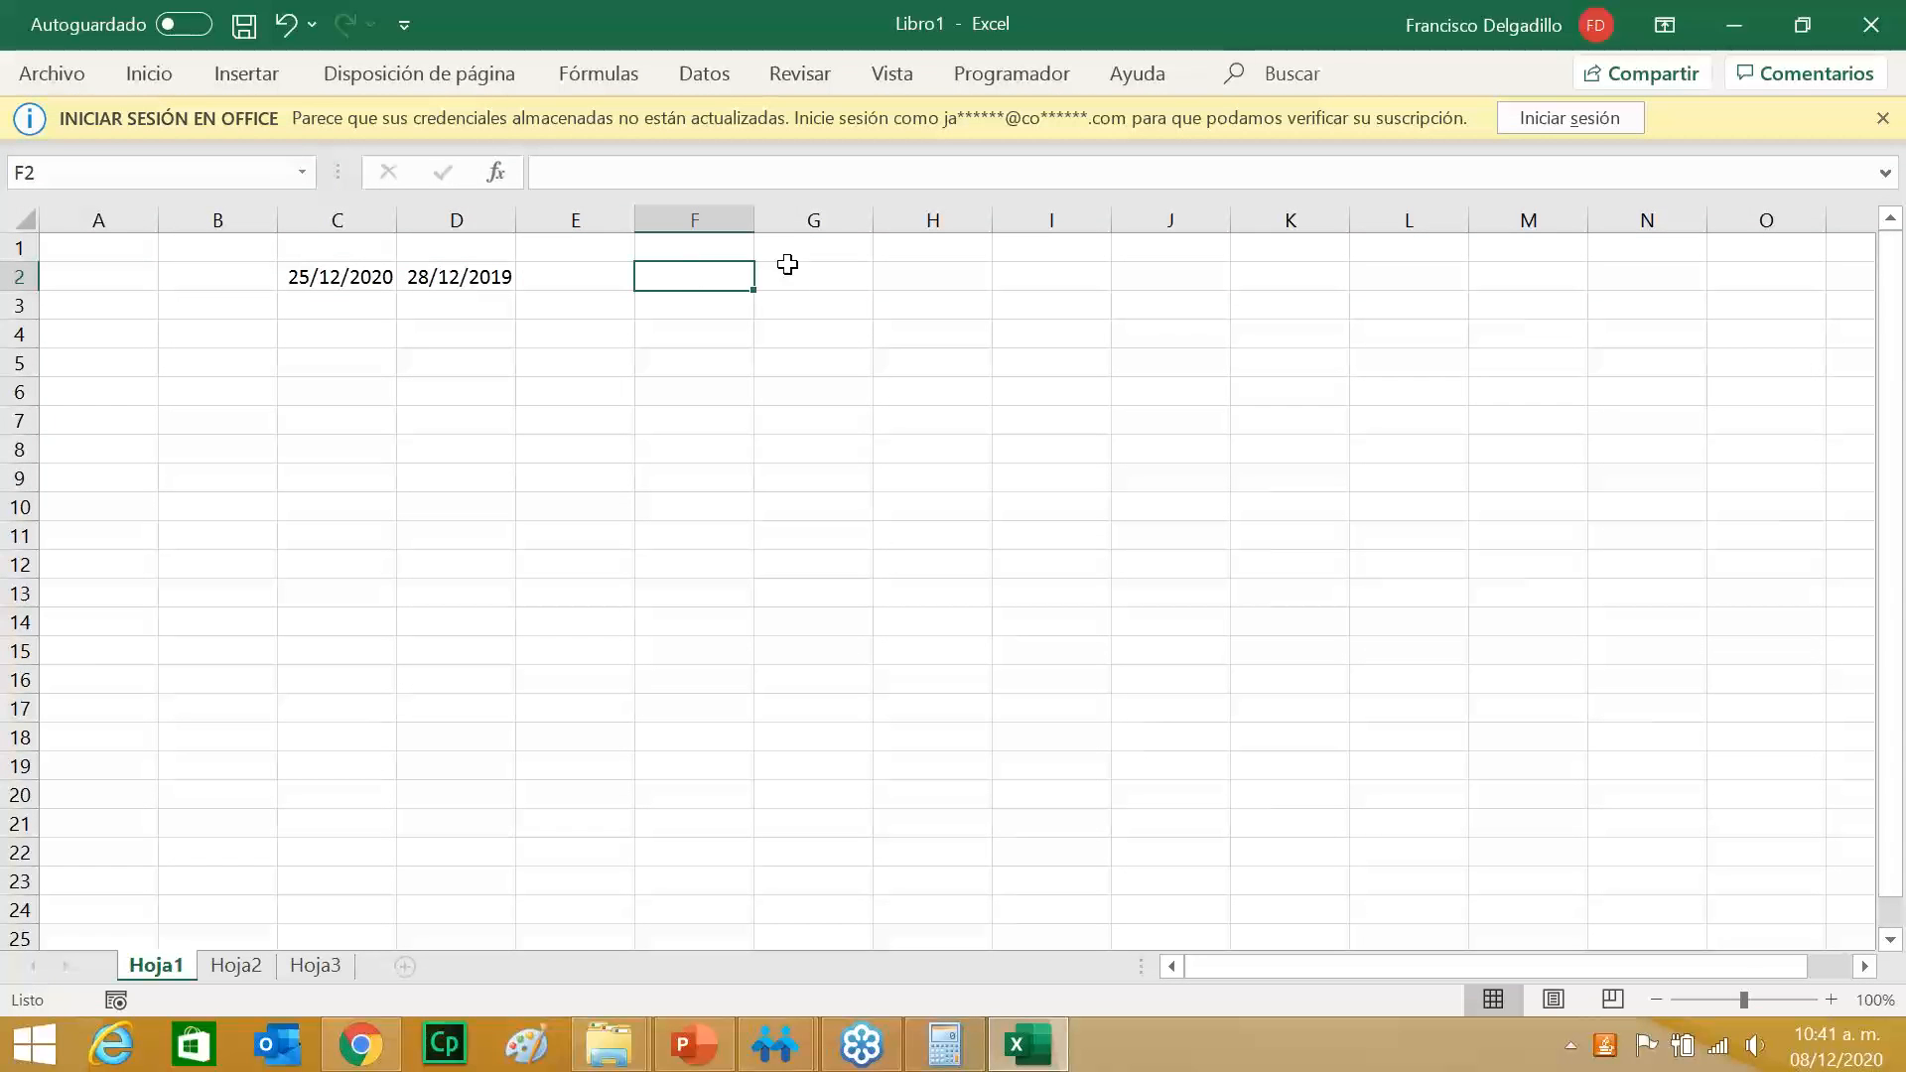
Dismiss the Office sign-in notice and calculate the days between the two dates in F2 with =C2-D2.
left_click(1884, 119)
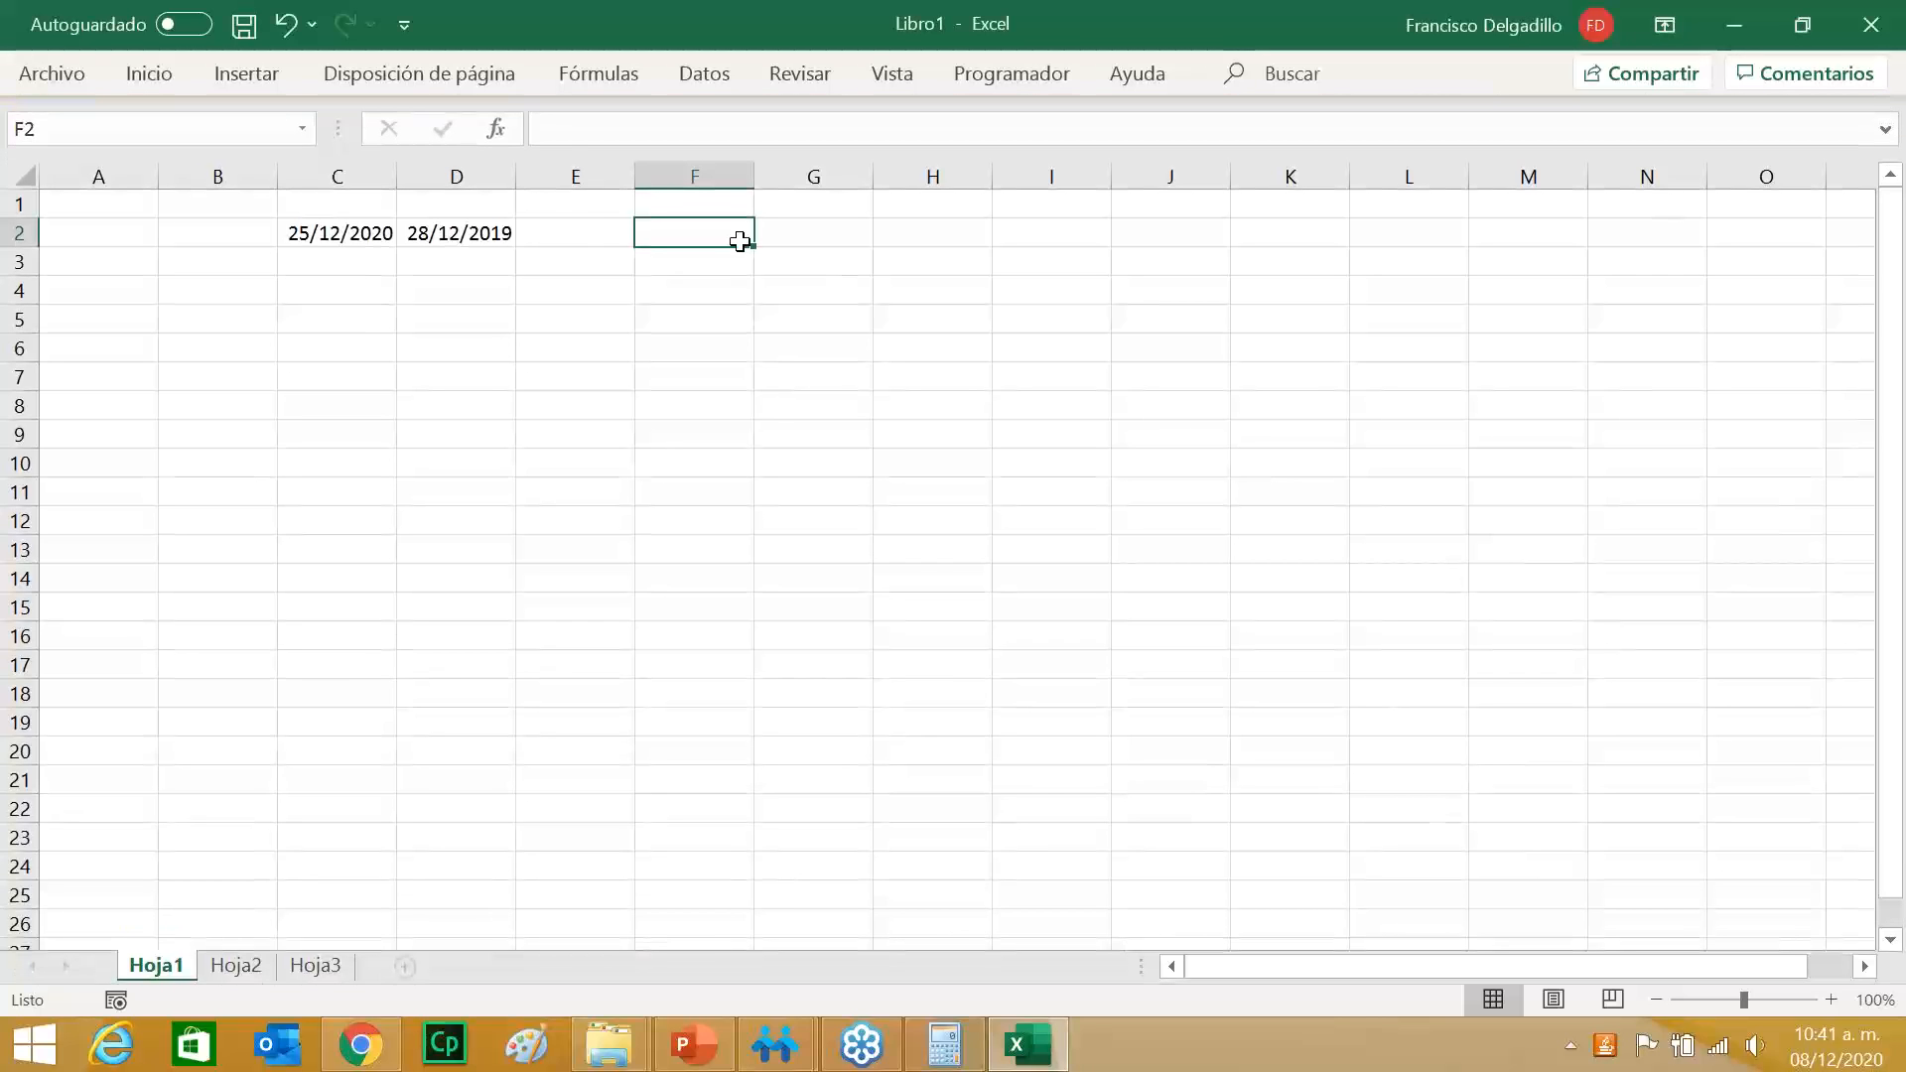
type("=")
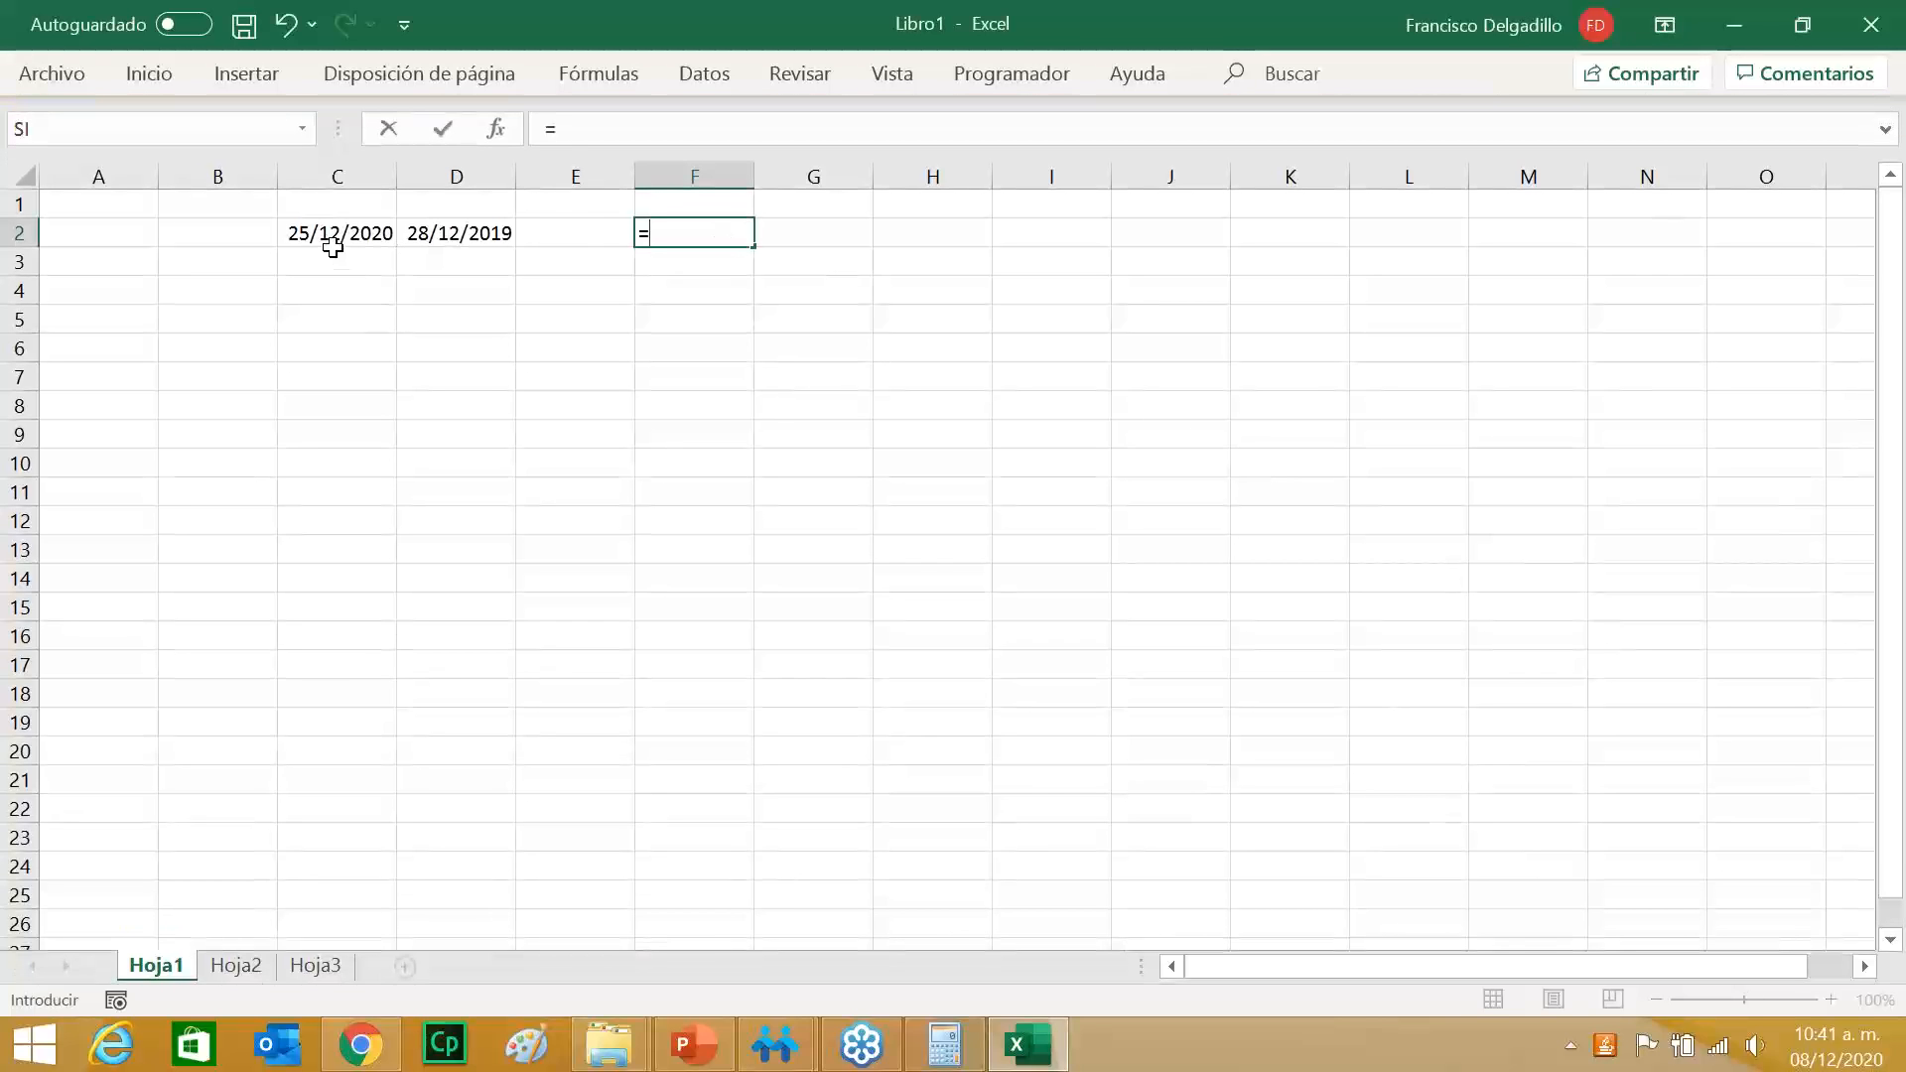
left_click(334, 235)
type("-")
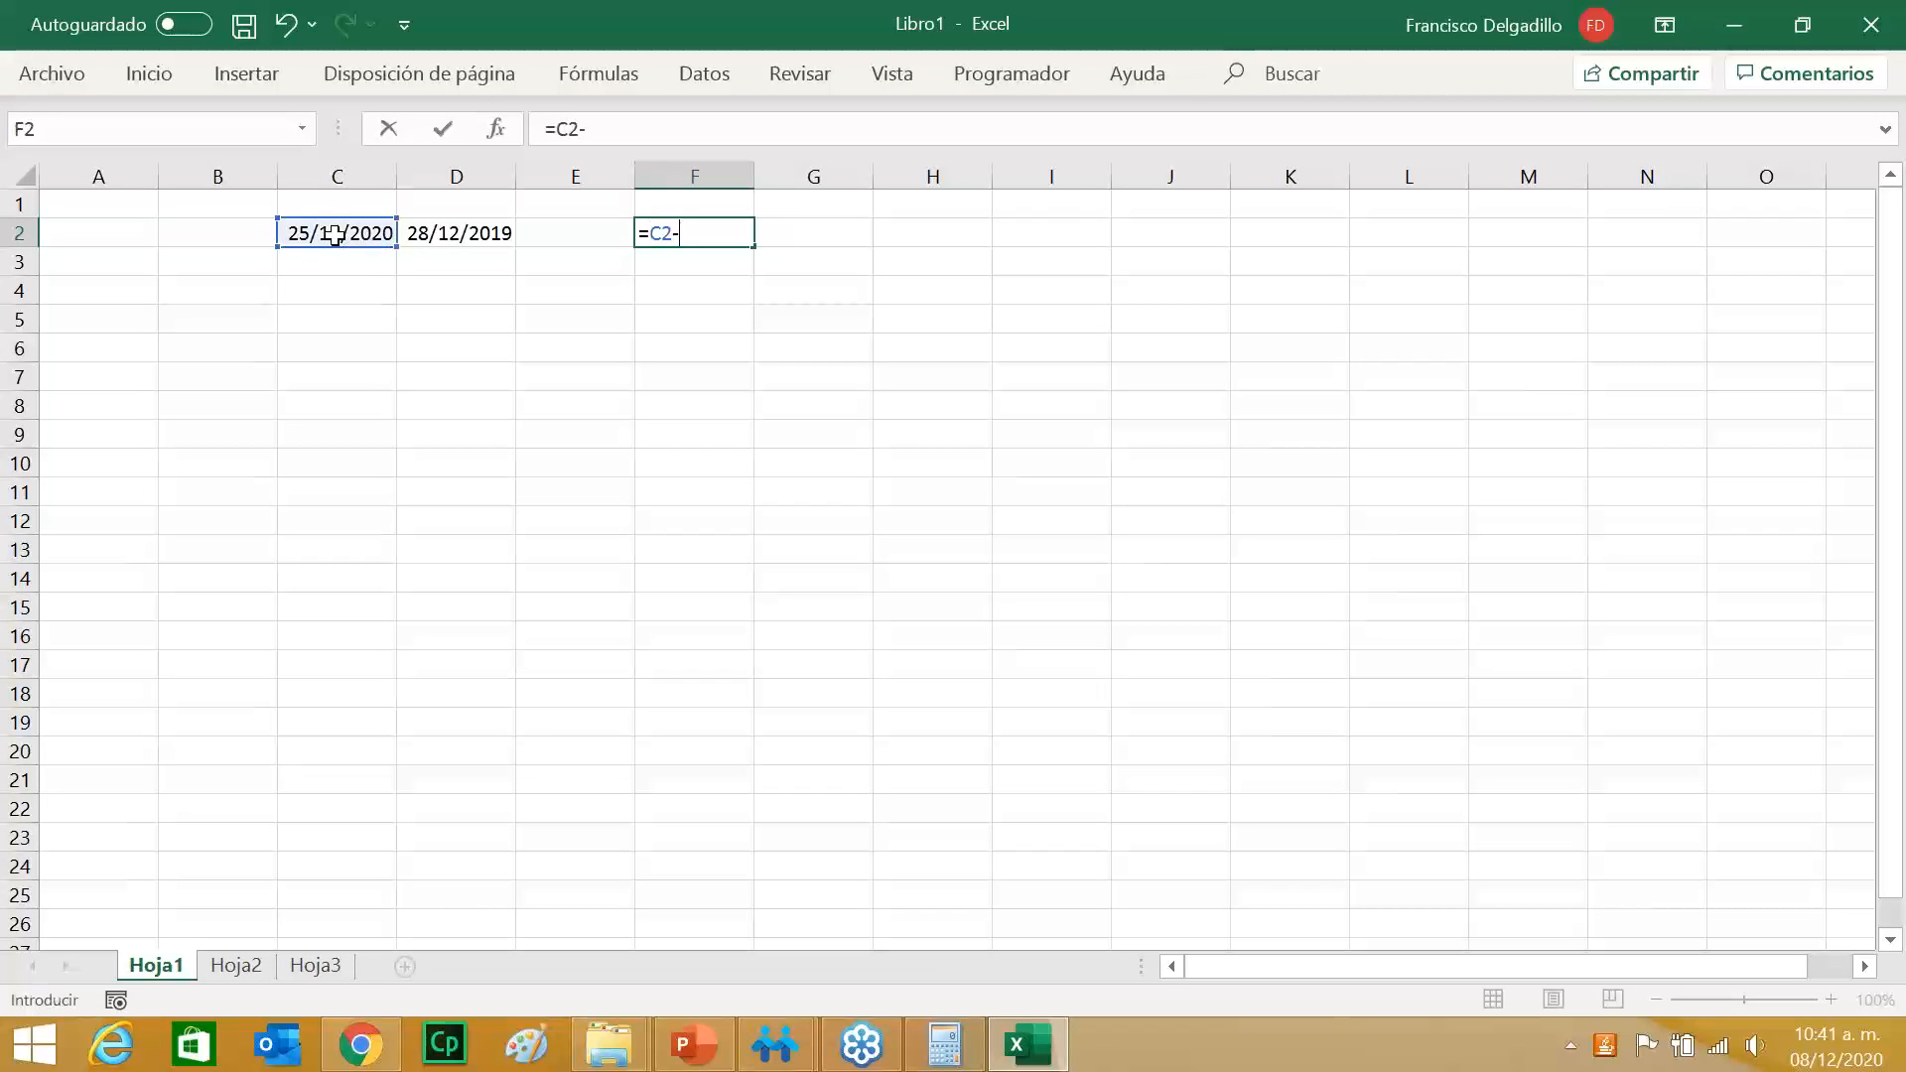
left_click(450, 235)
key("Return")
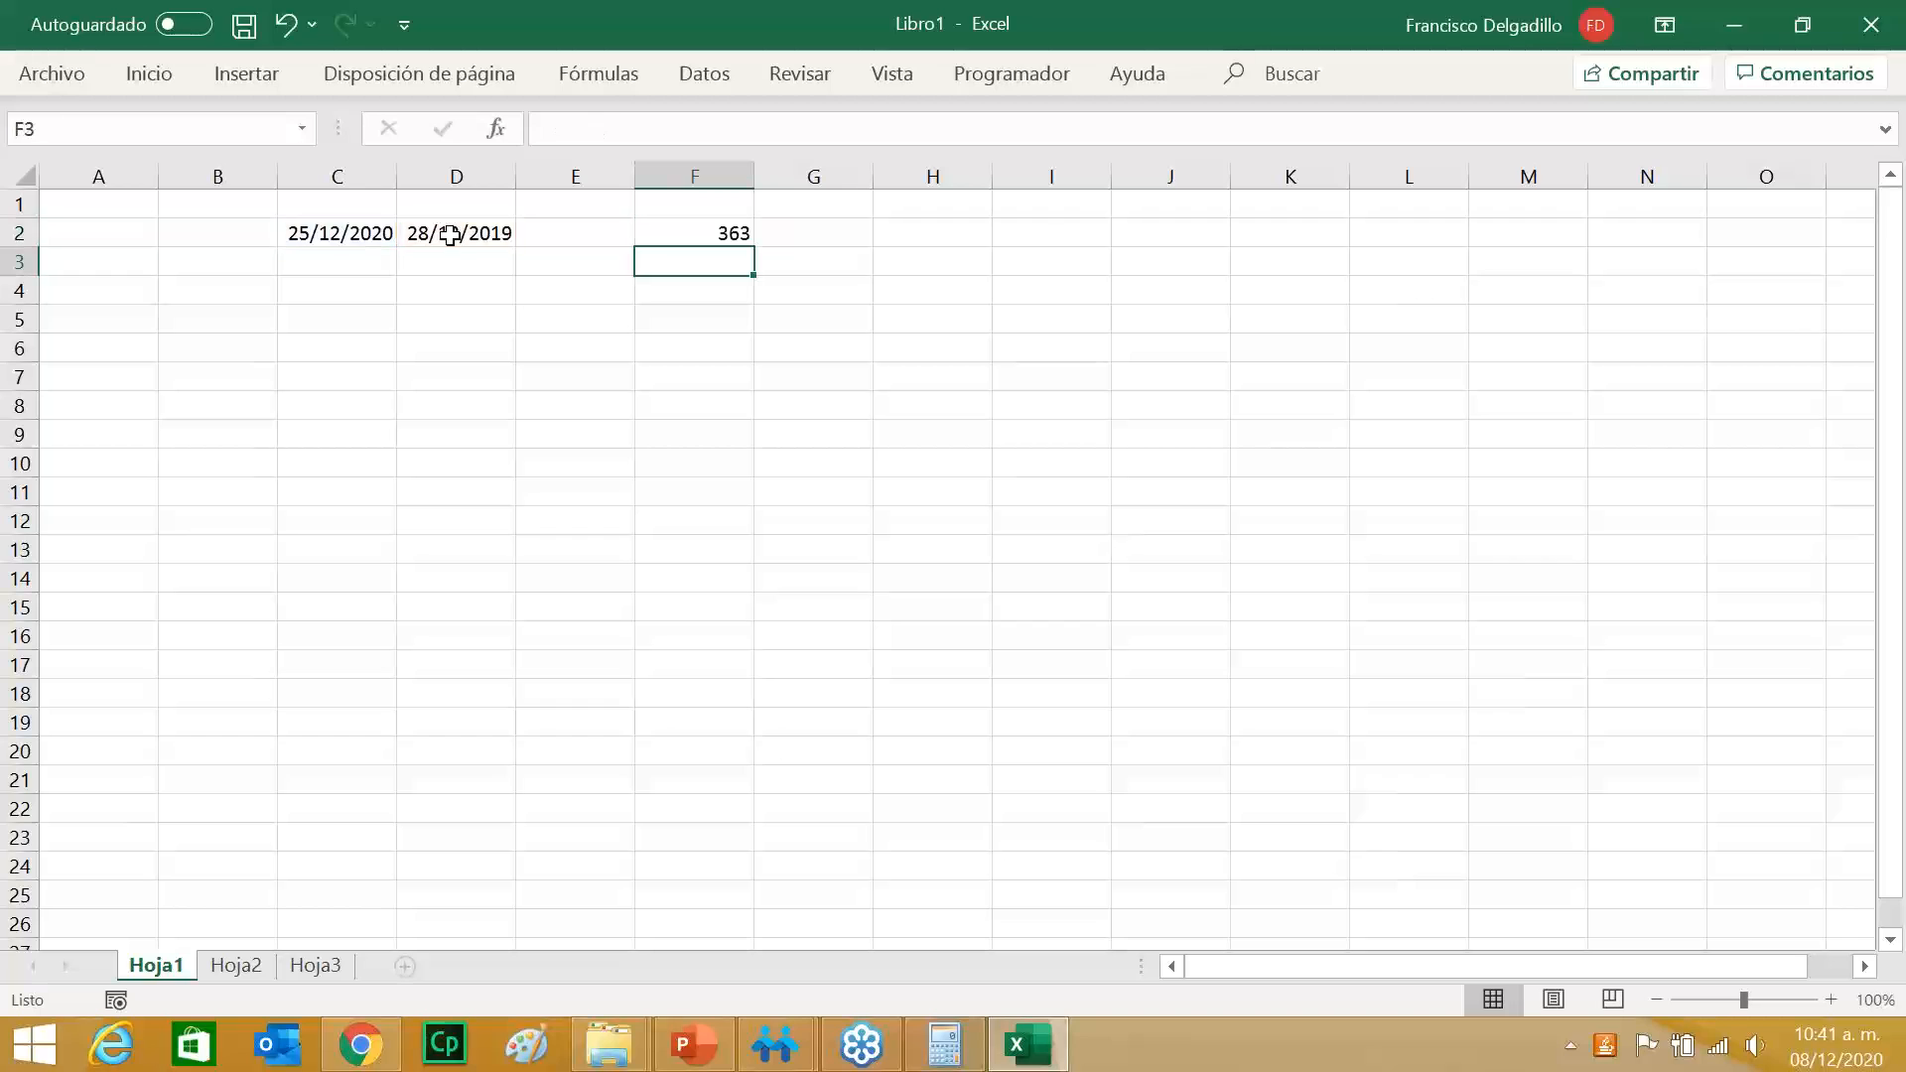
left_click(733, 236)
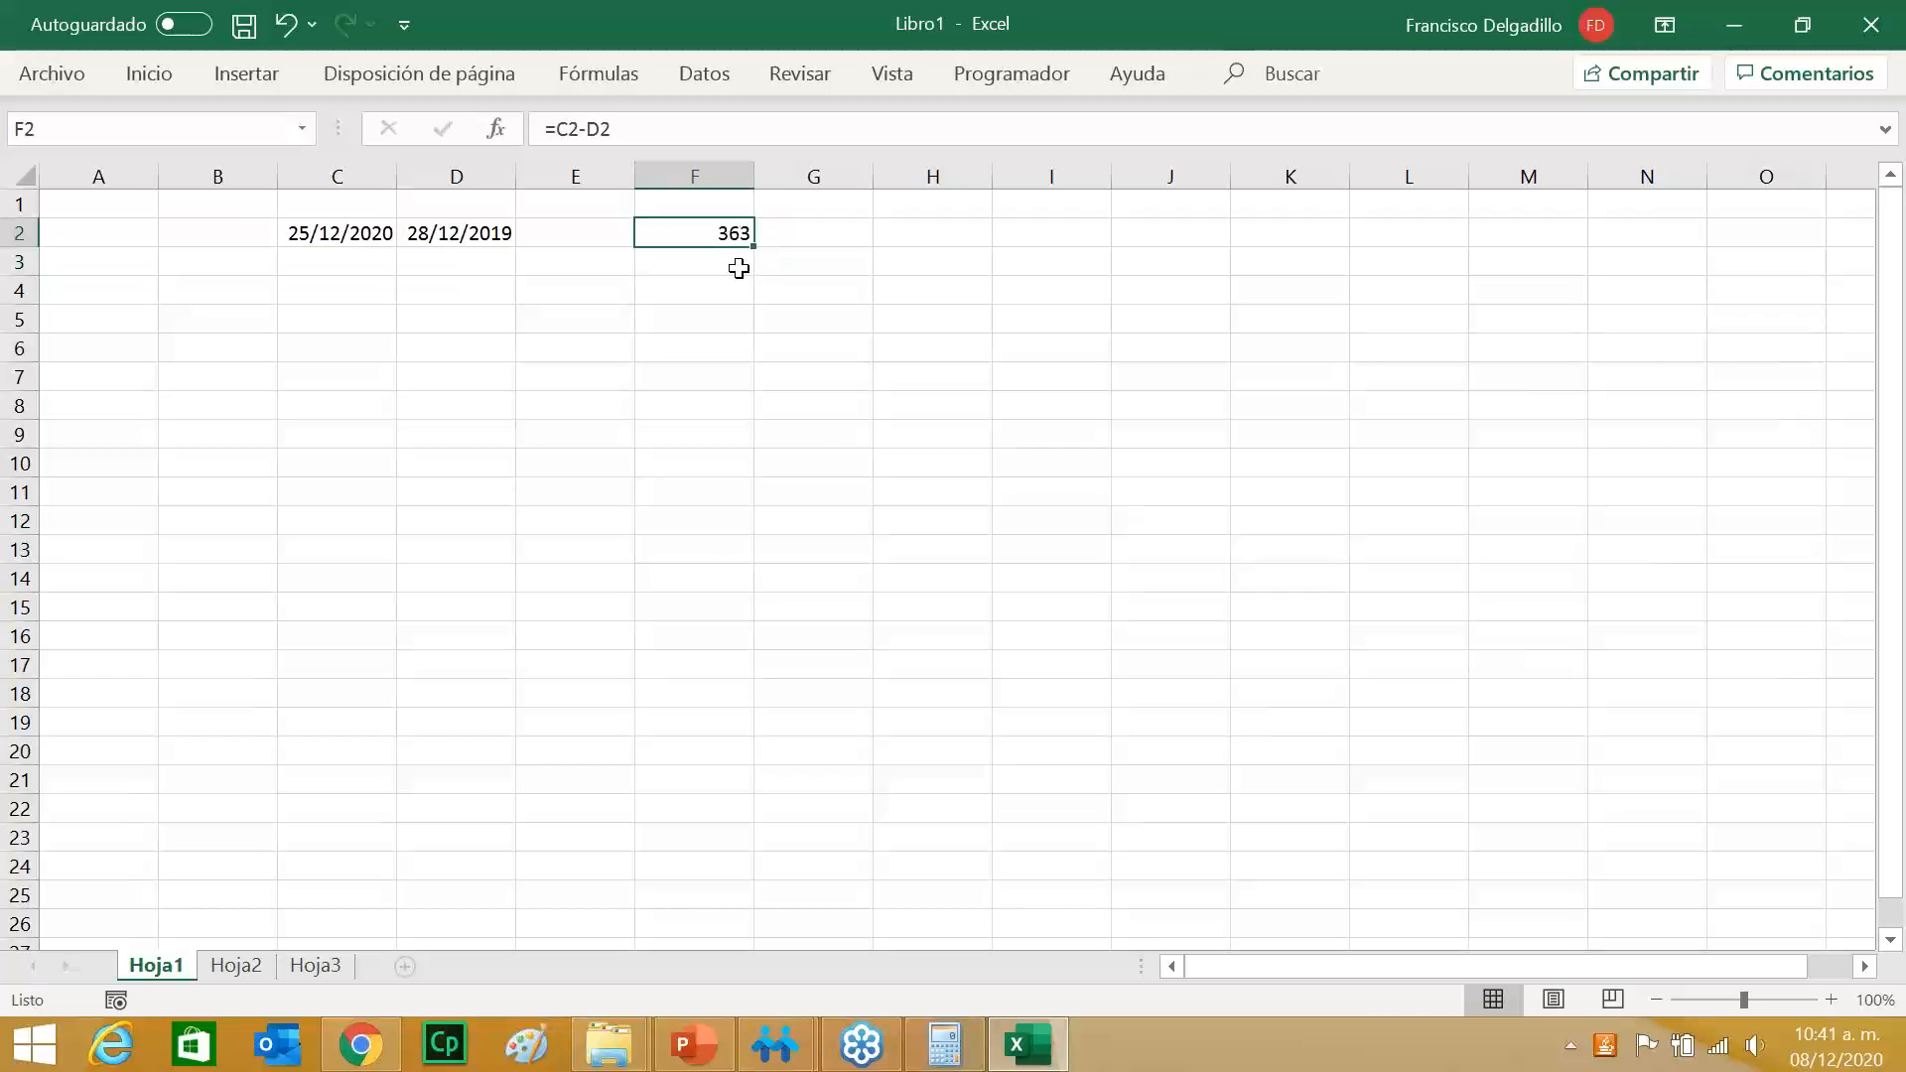
Enter 1 in F3 and add it to the day difference in F4 with =F2+F3.
left_click(734, 266)
type("1")
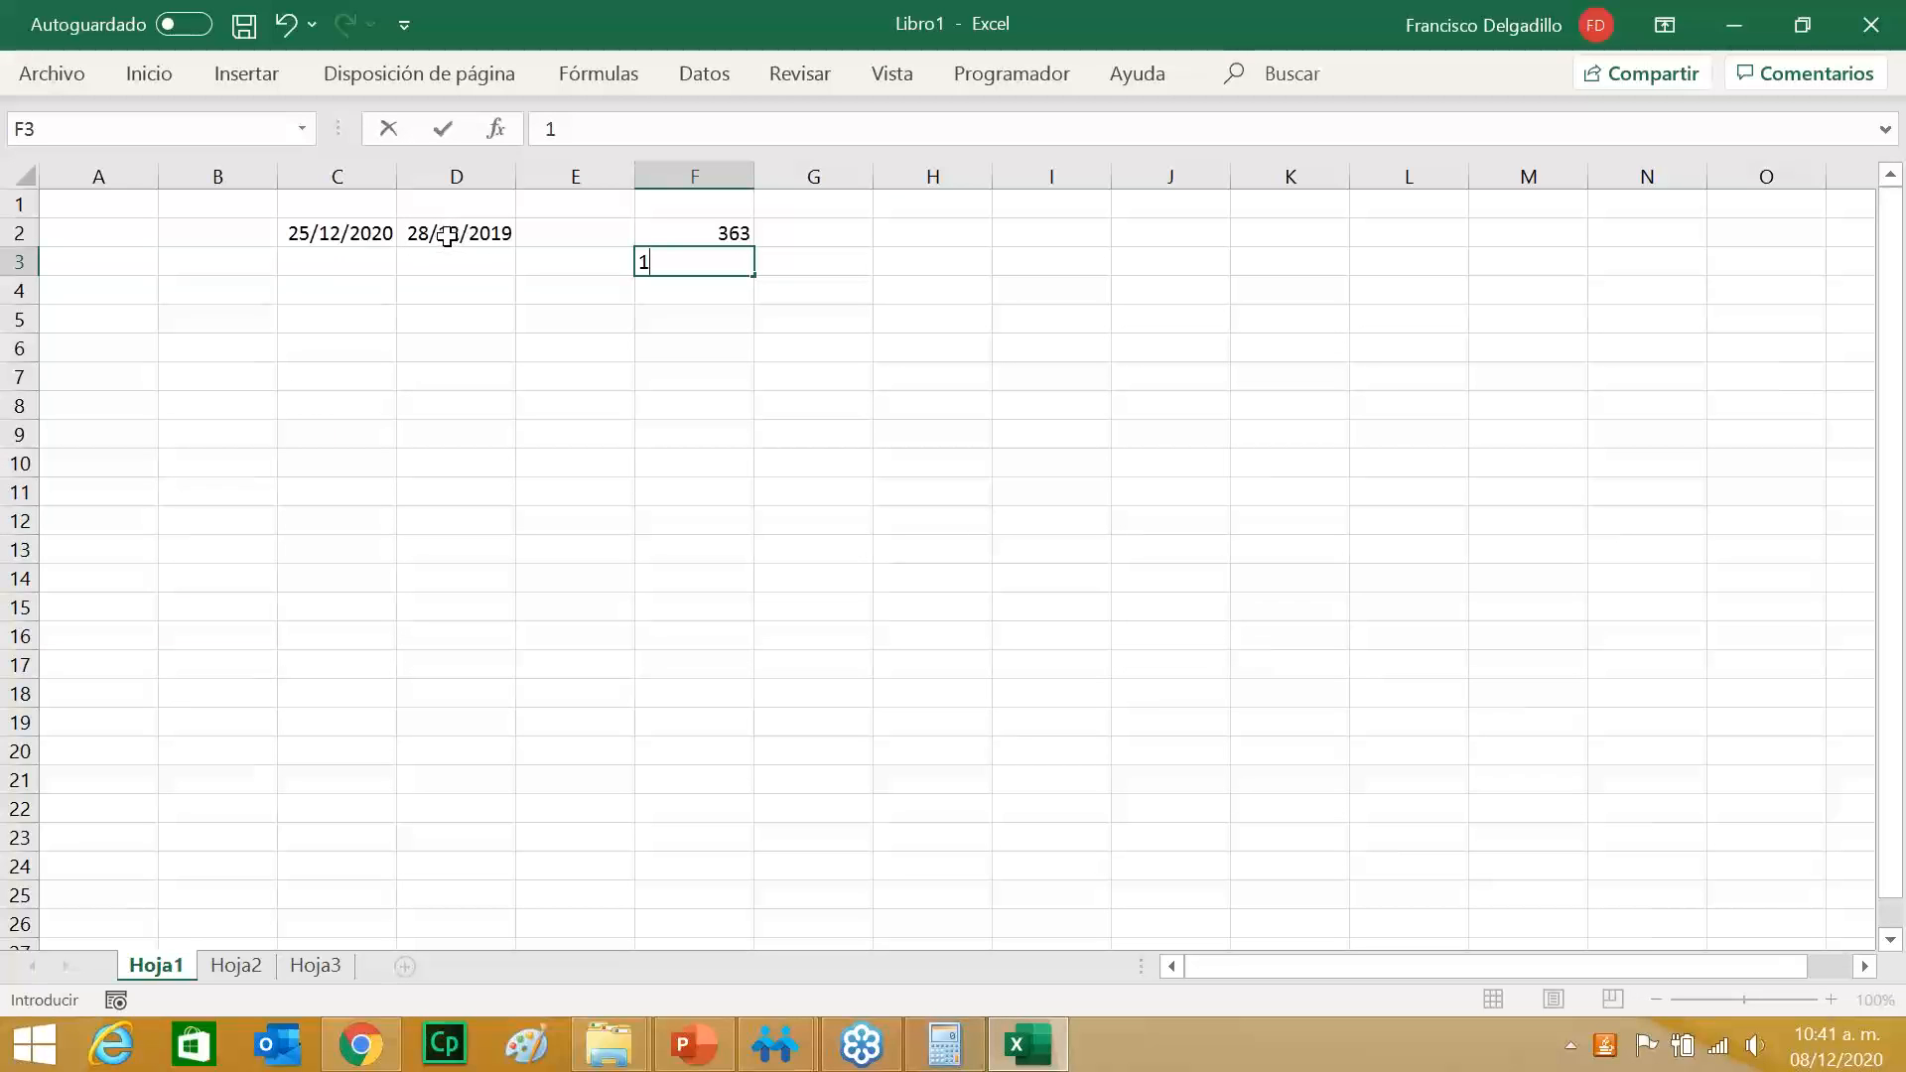
left_click(660, 295)
type("=")
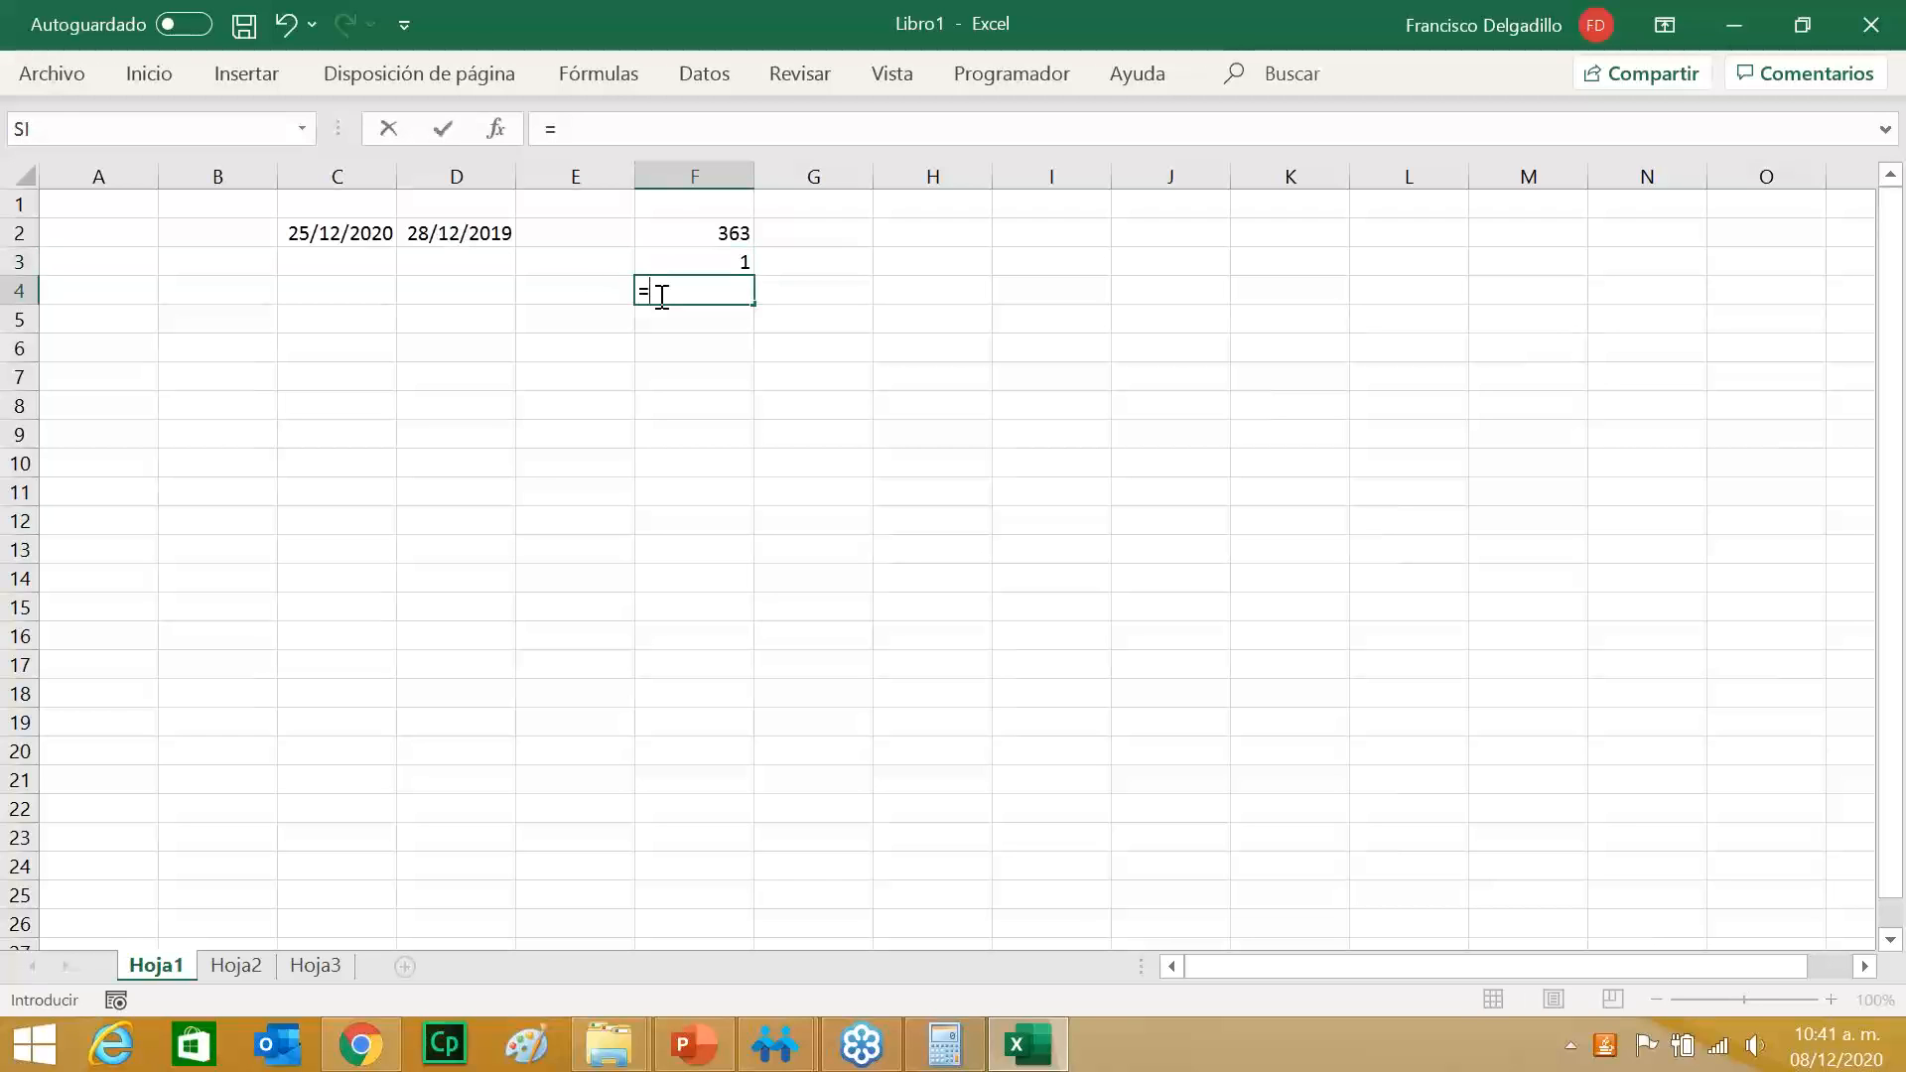
left_click(708, 231)
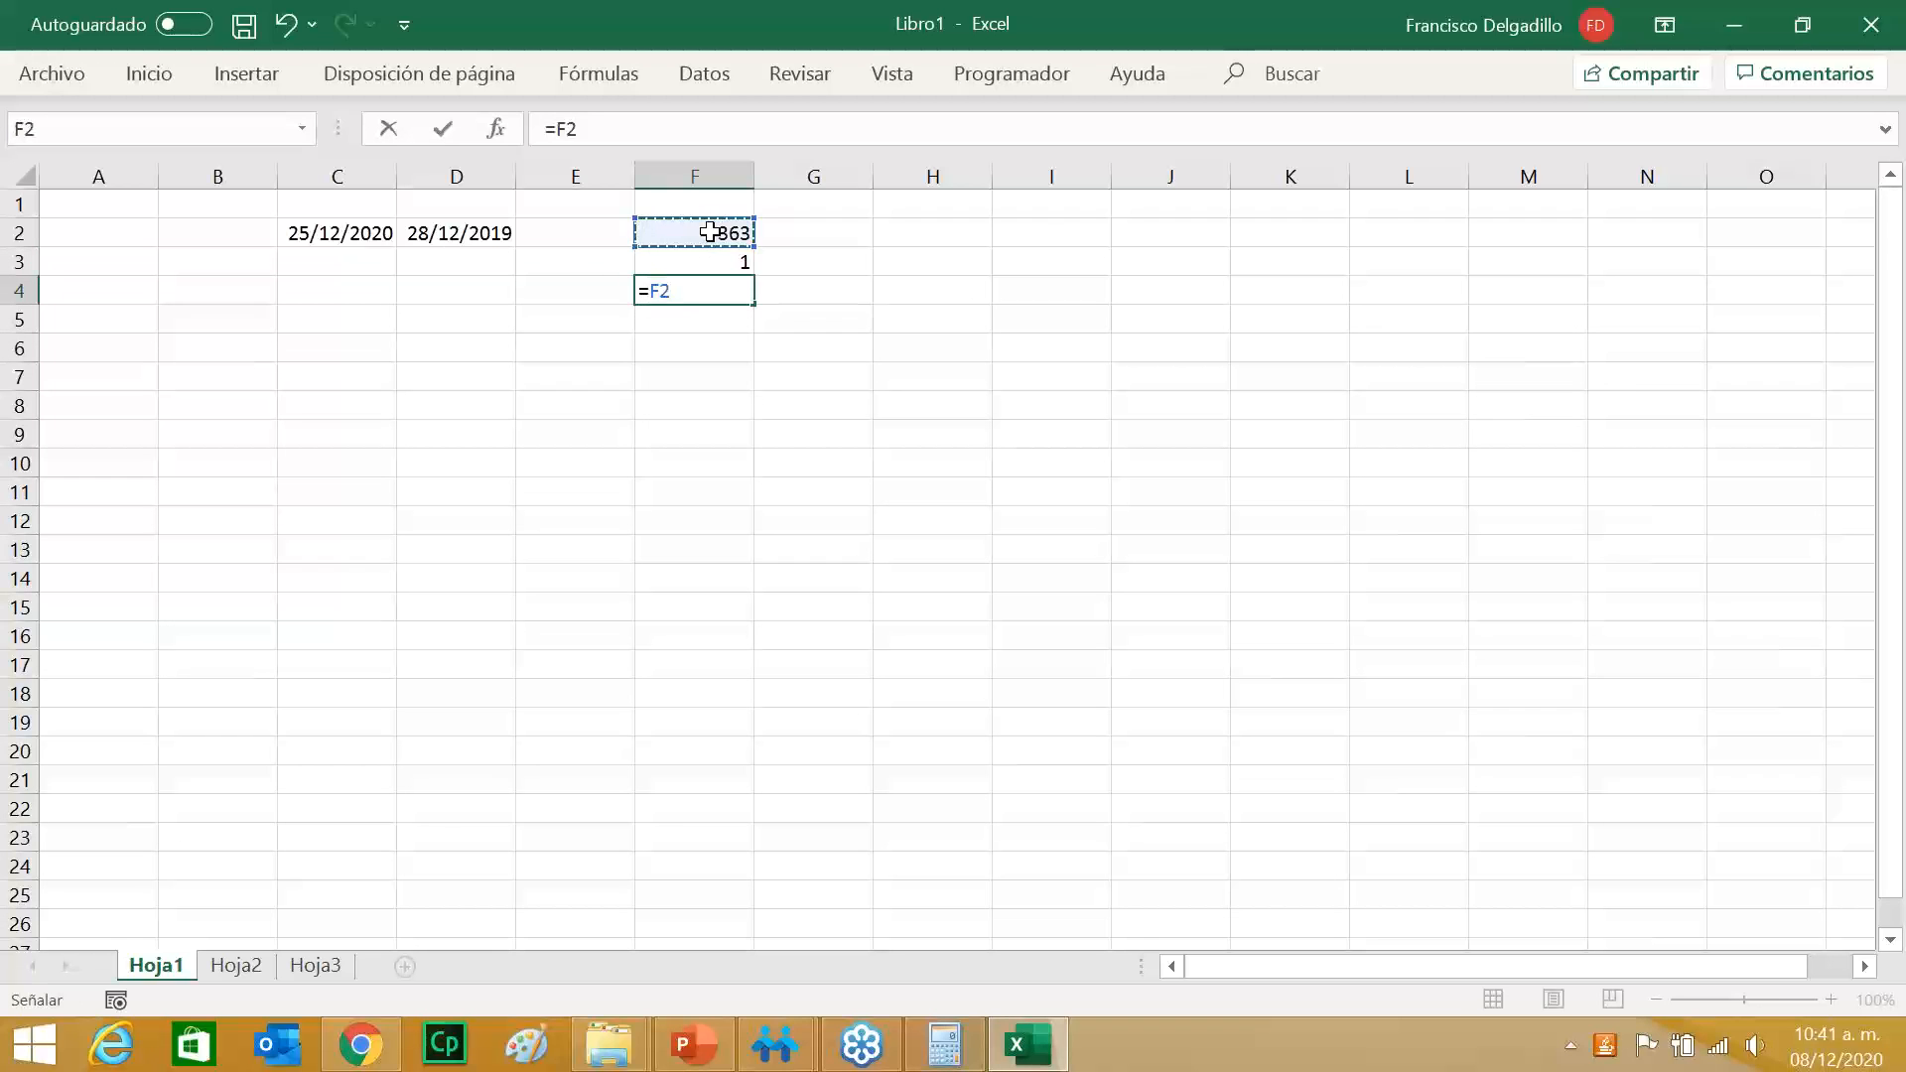
type("+")
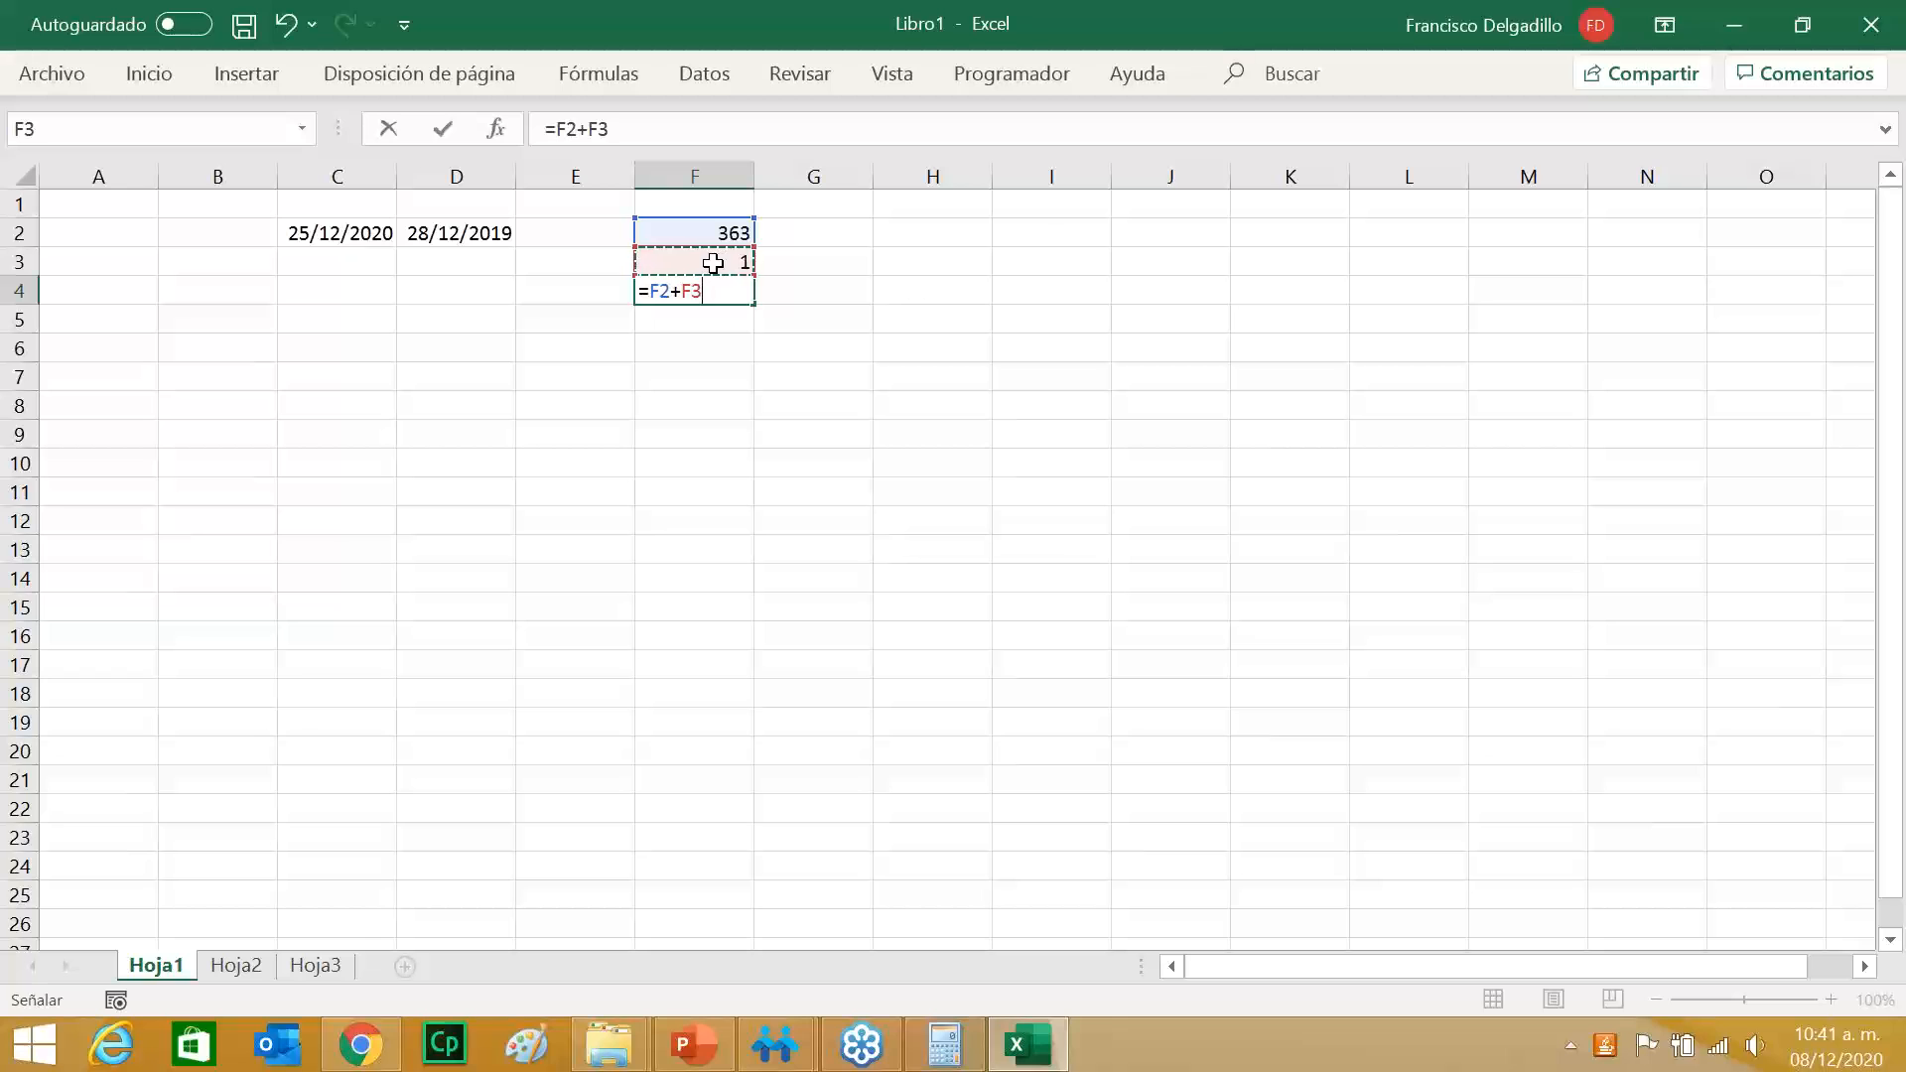
key("Return")
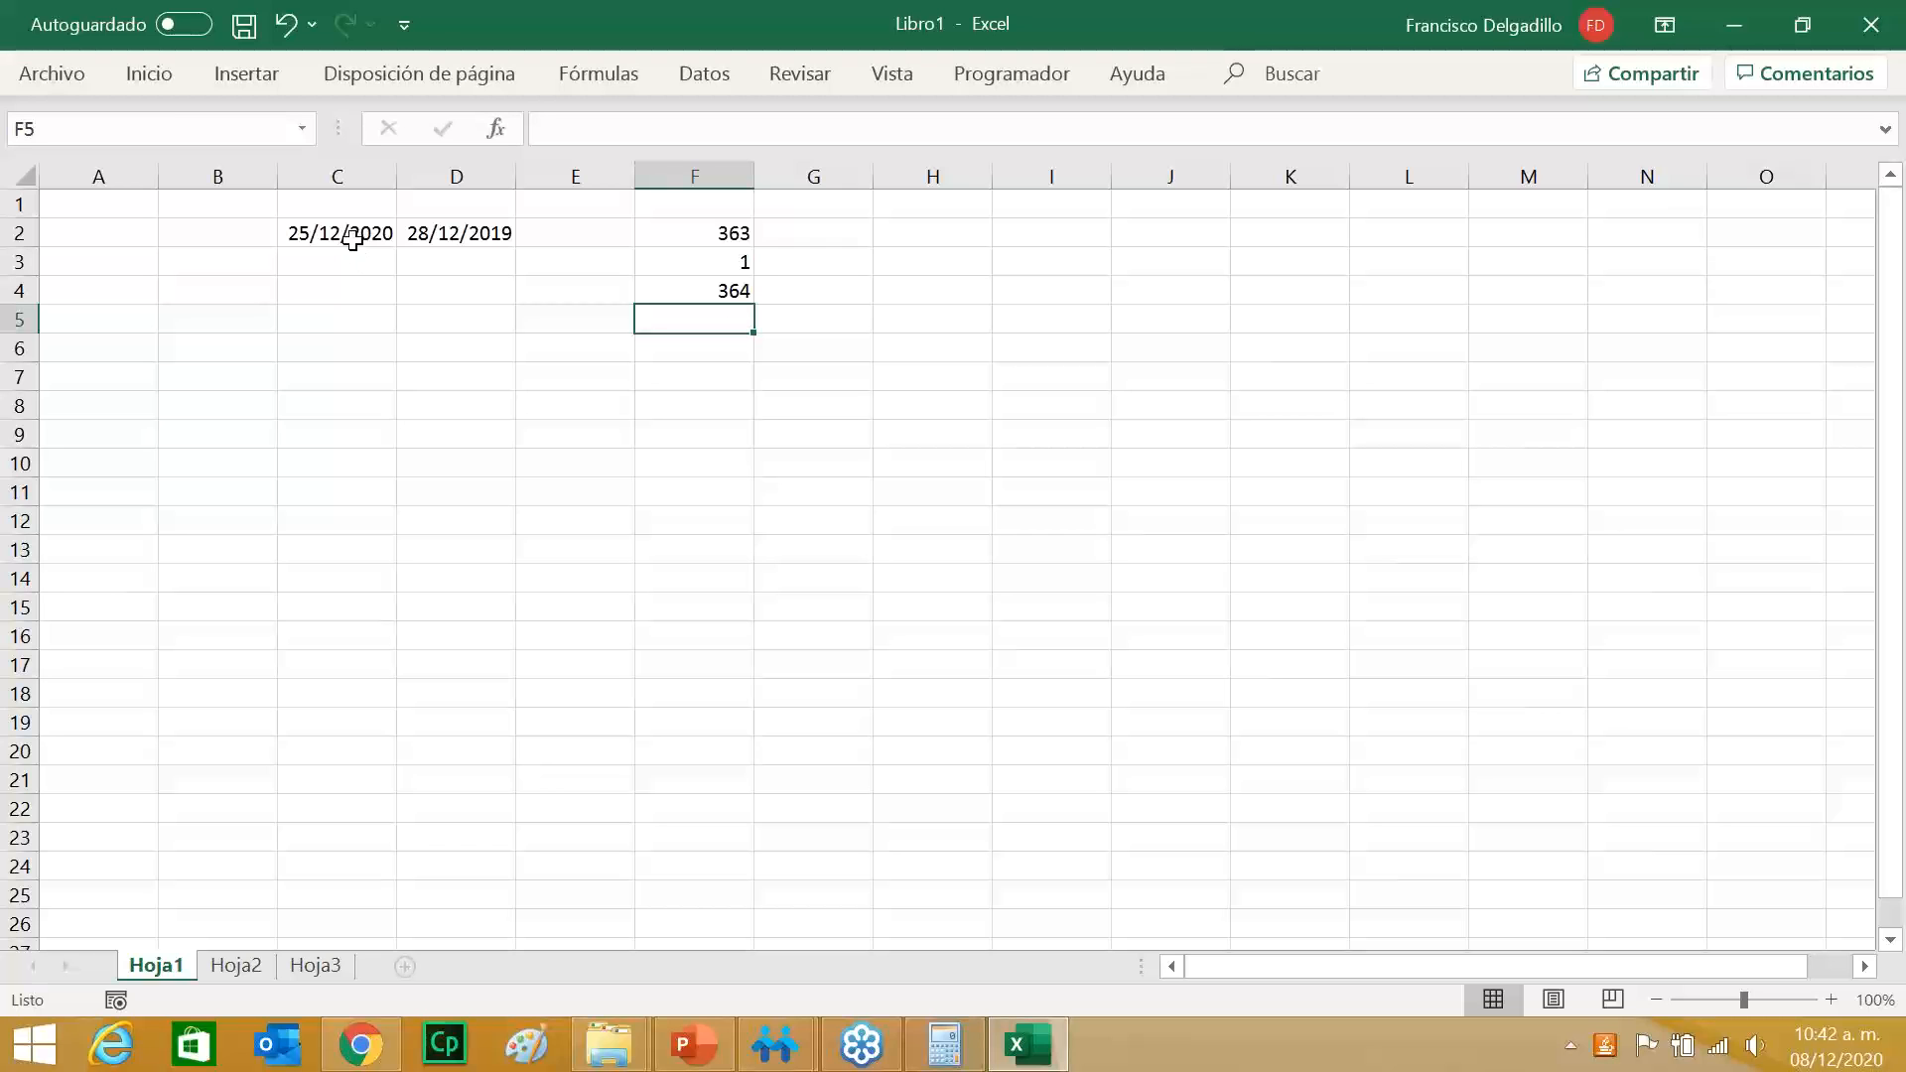
Switch back to CONTPAQi Nóminas and close the period catalog.
key("alt+Tab")
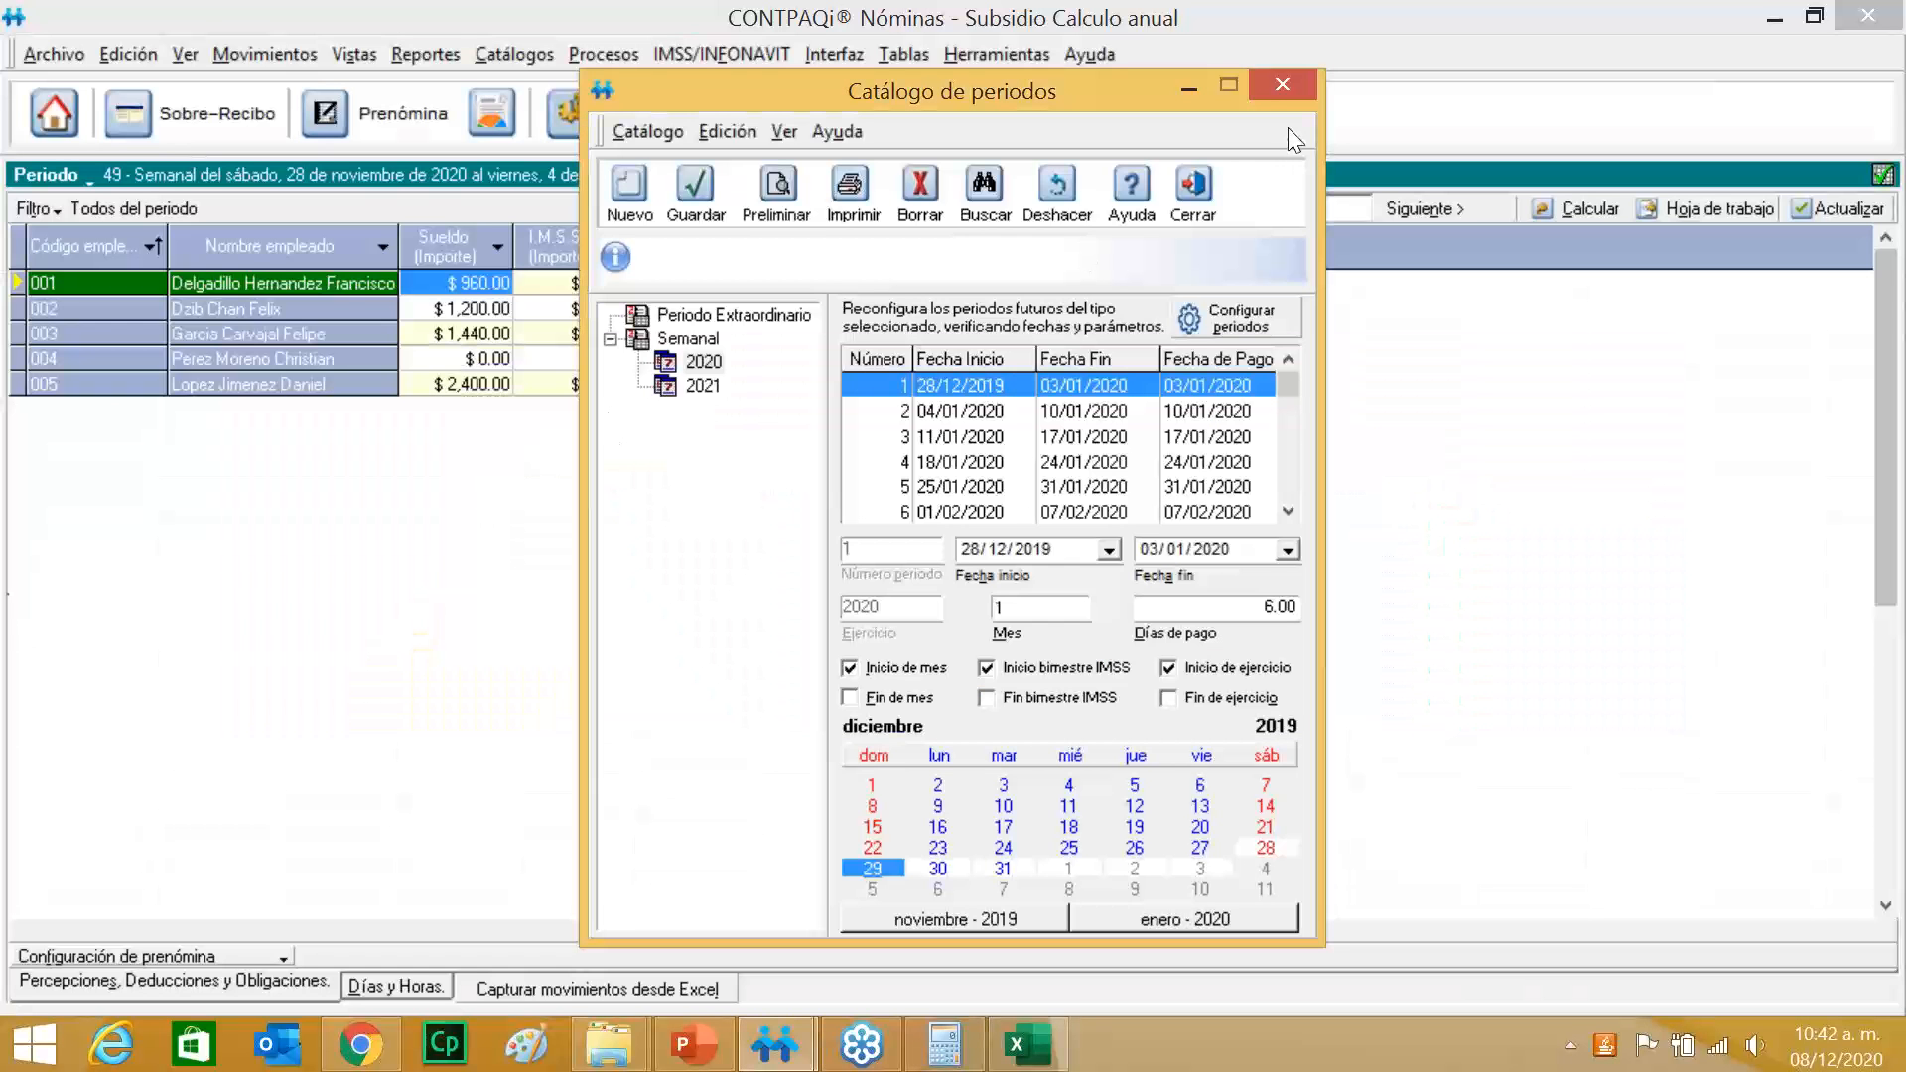
left_click(1284, 86)
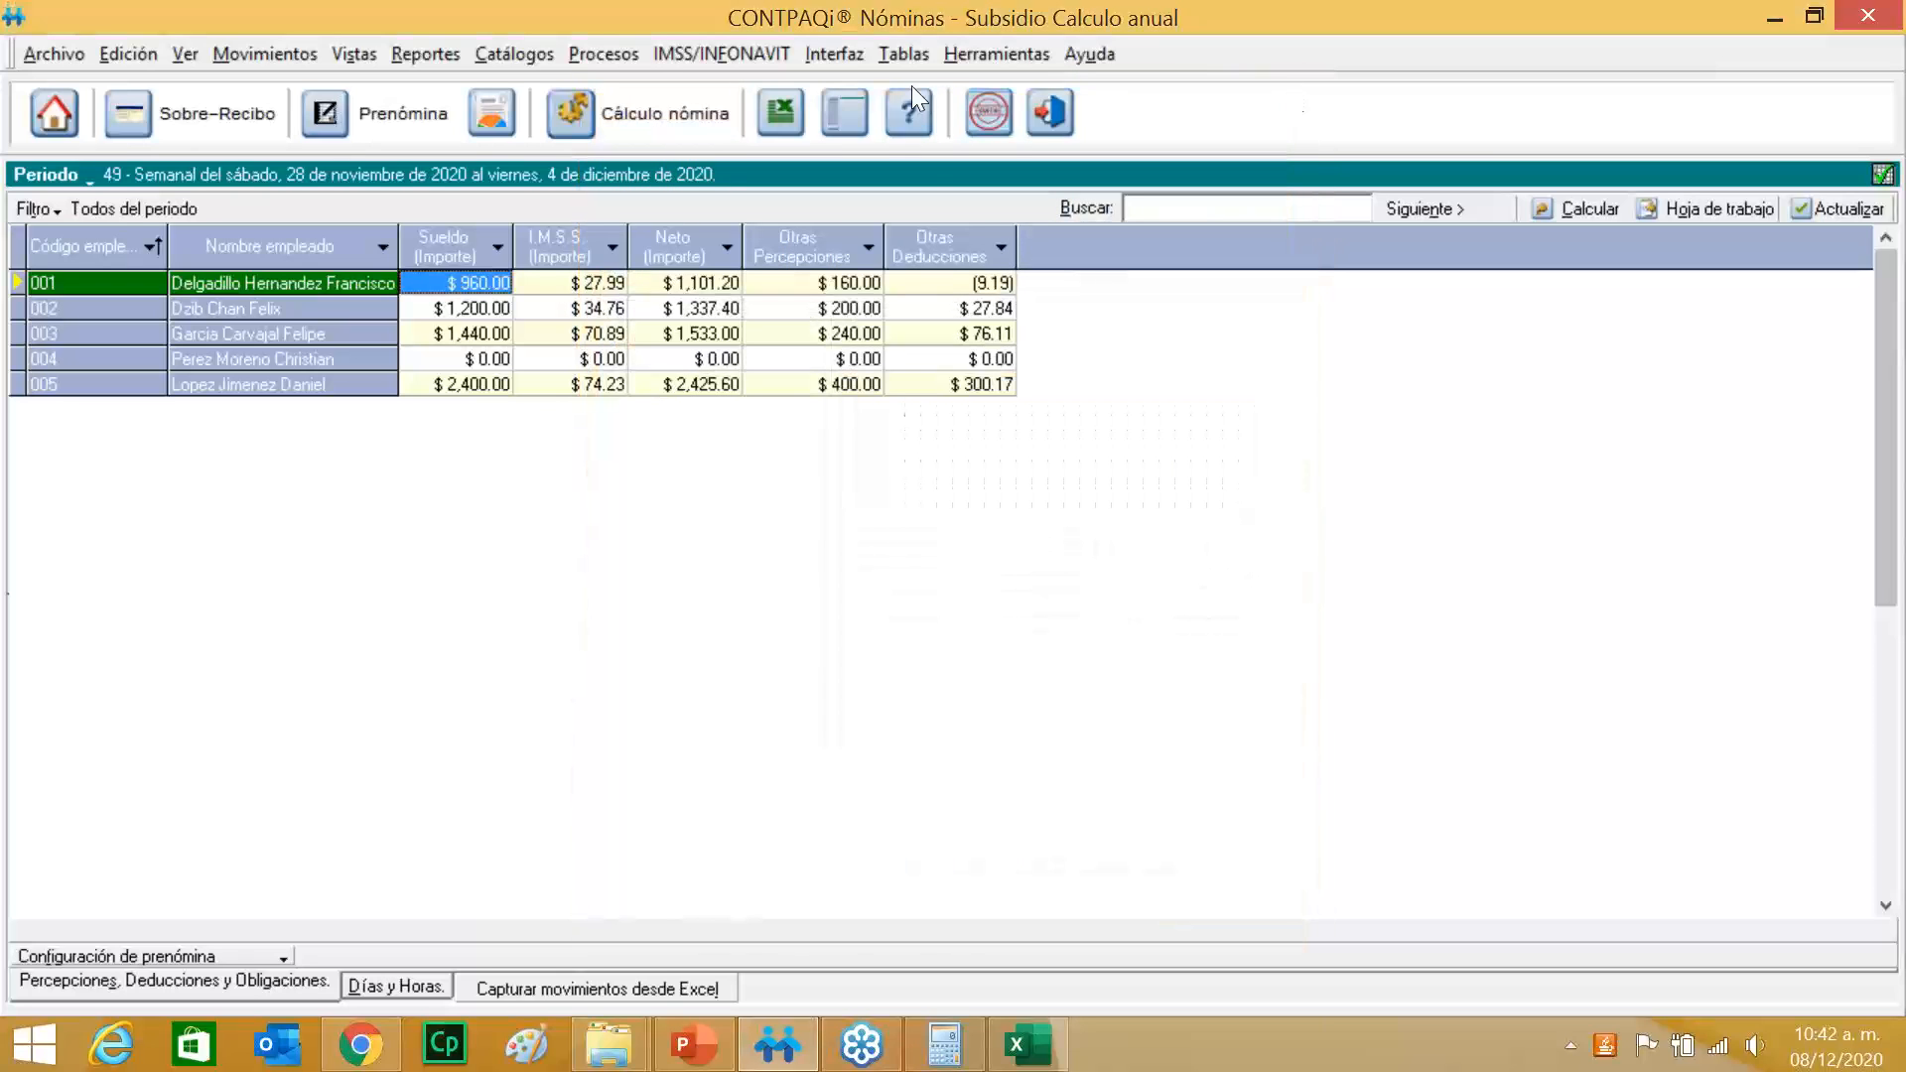
Open the Aguinaldo calculation process and check the days assigned to the Semanal period type.
left_click(588, 51)
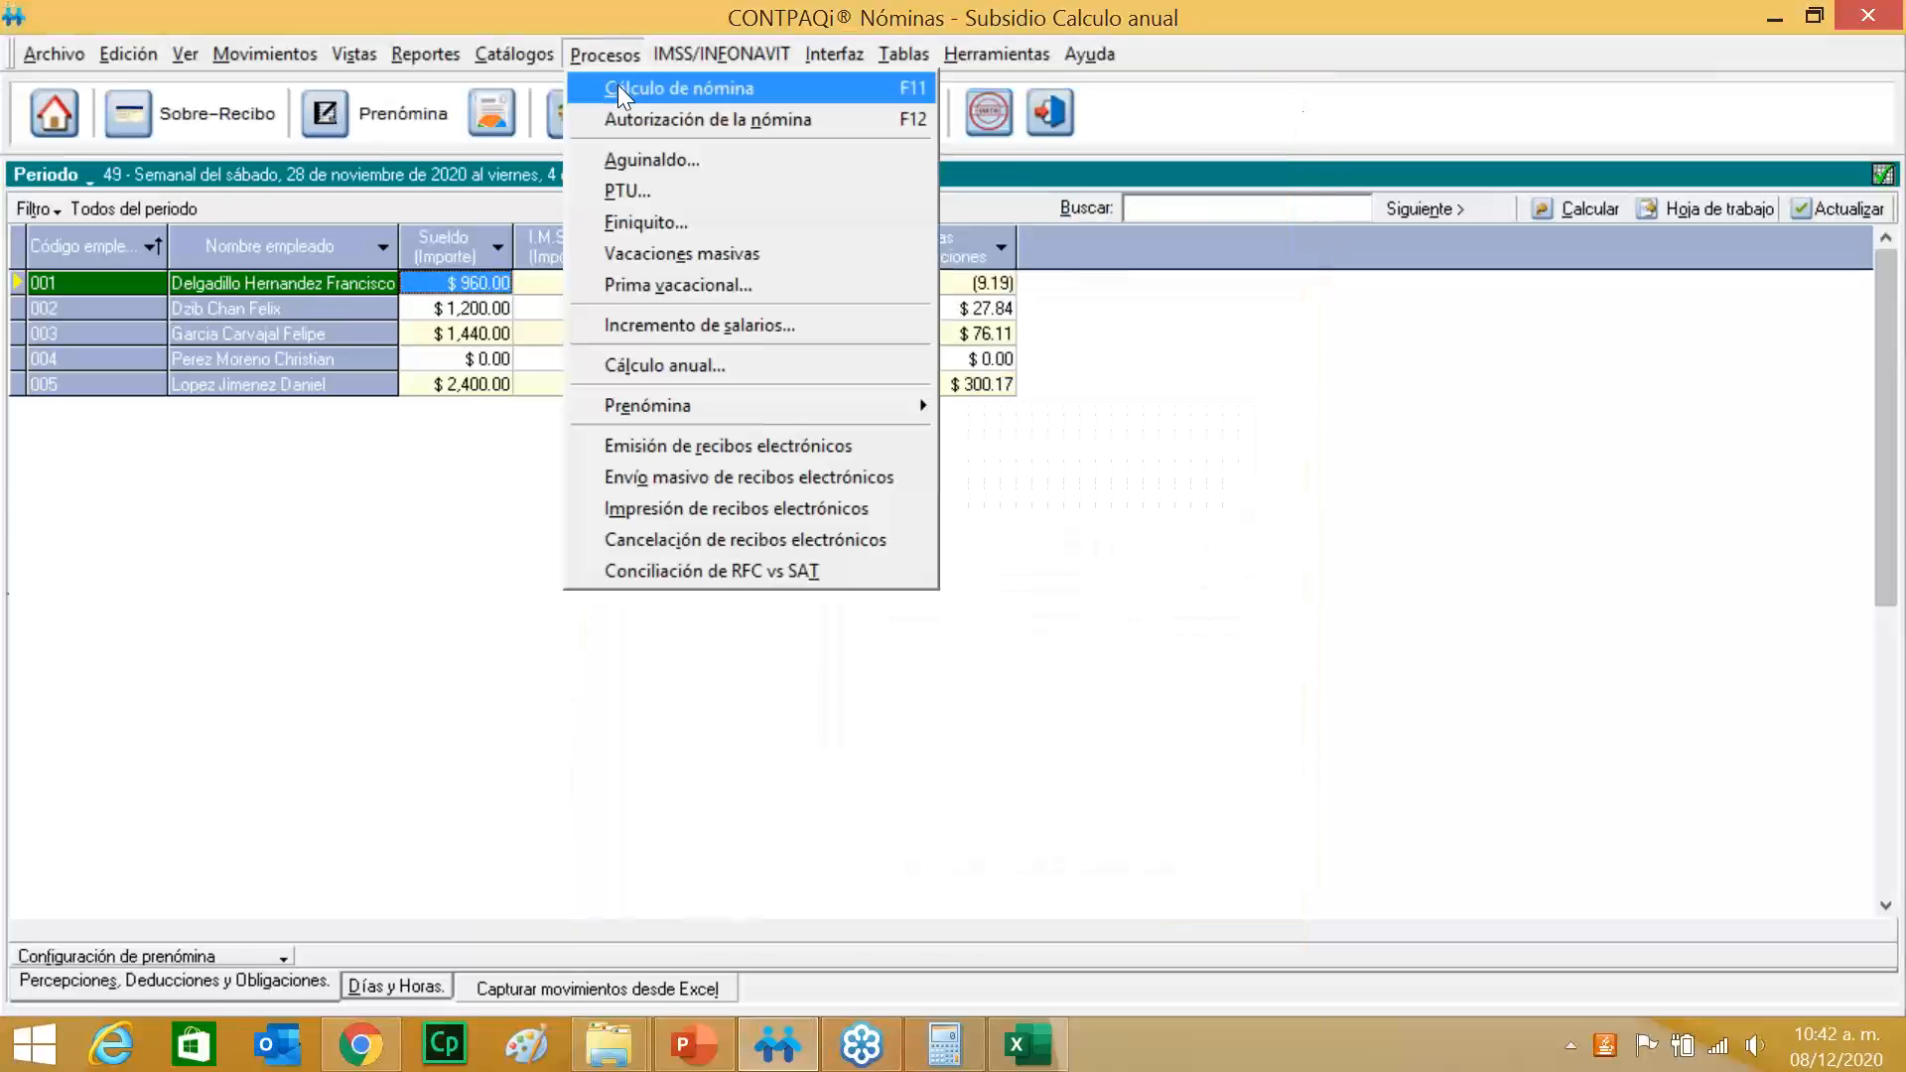
left_click(637, 164)
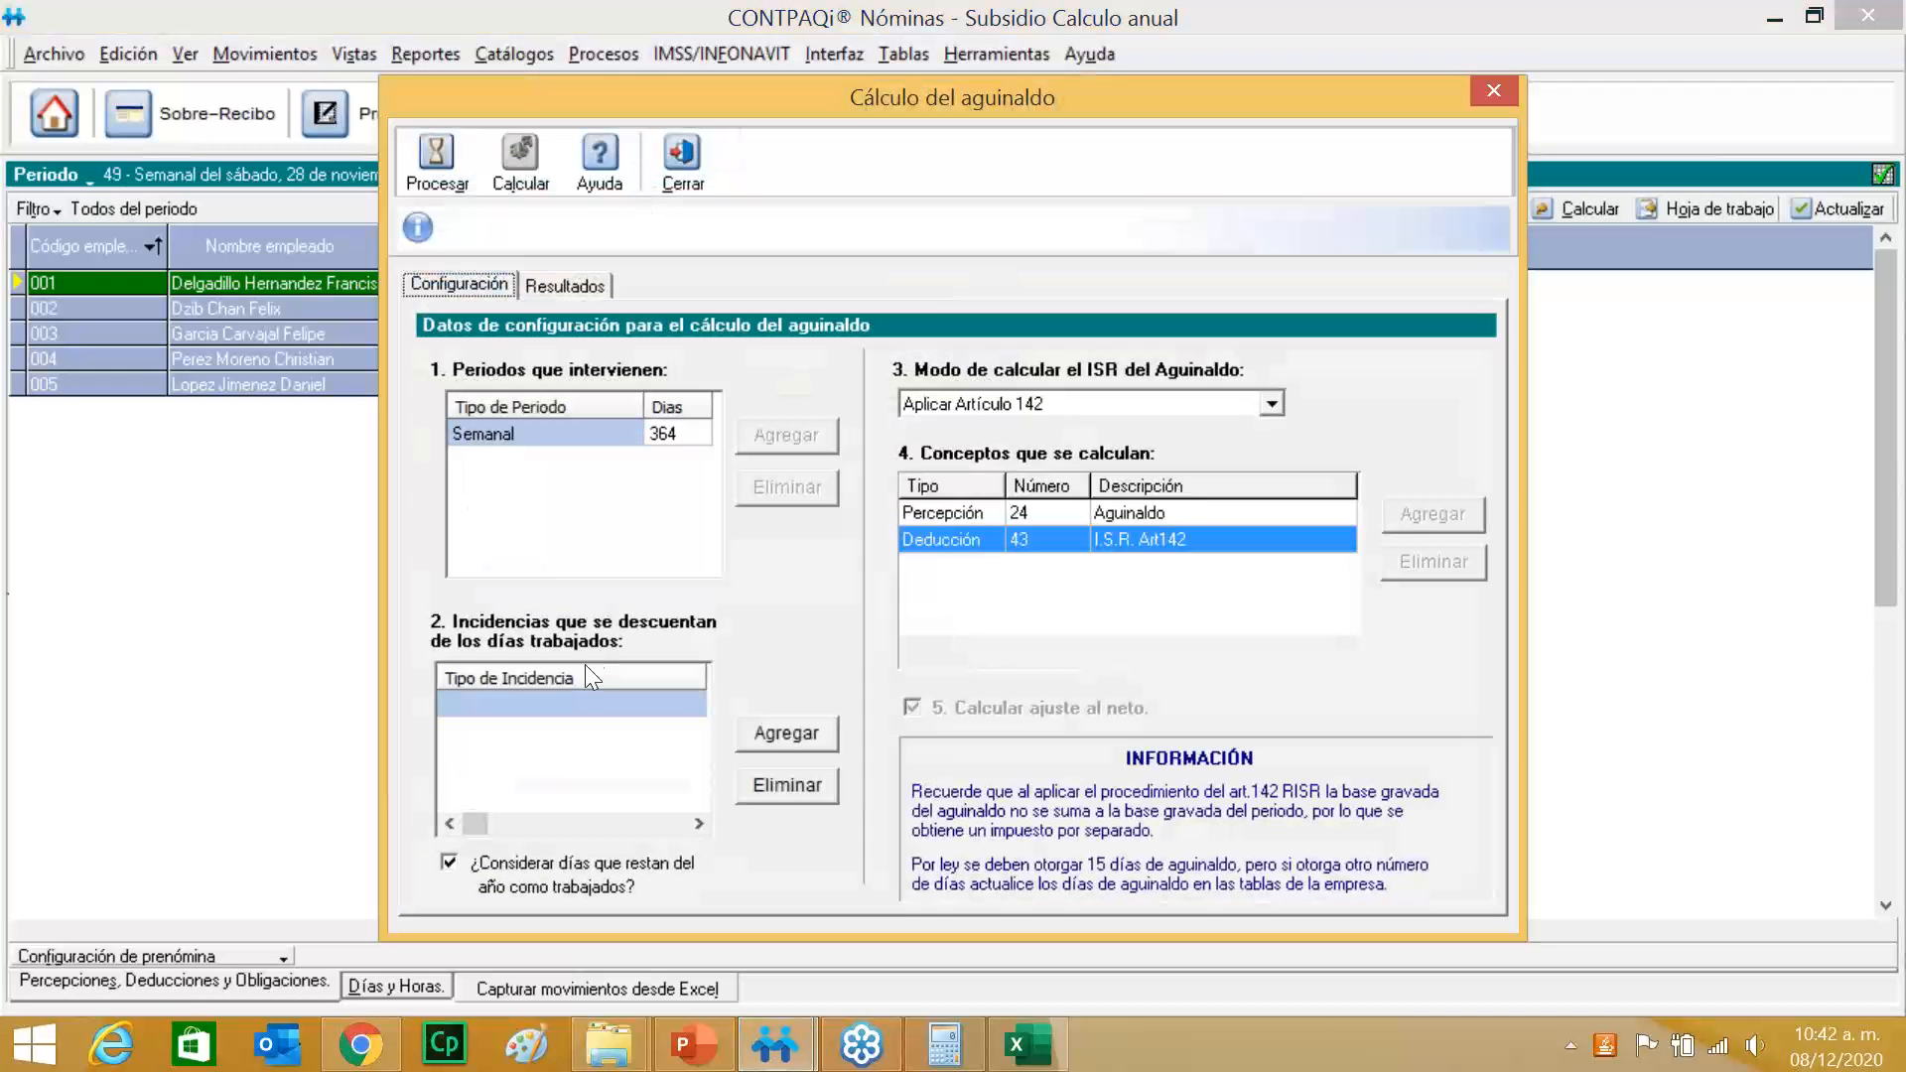
left_click(676, 436)
left_click(677, 436)
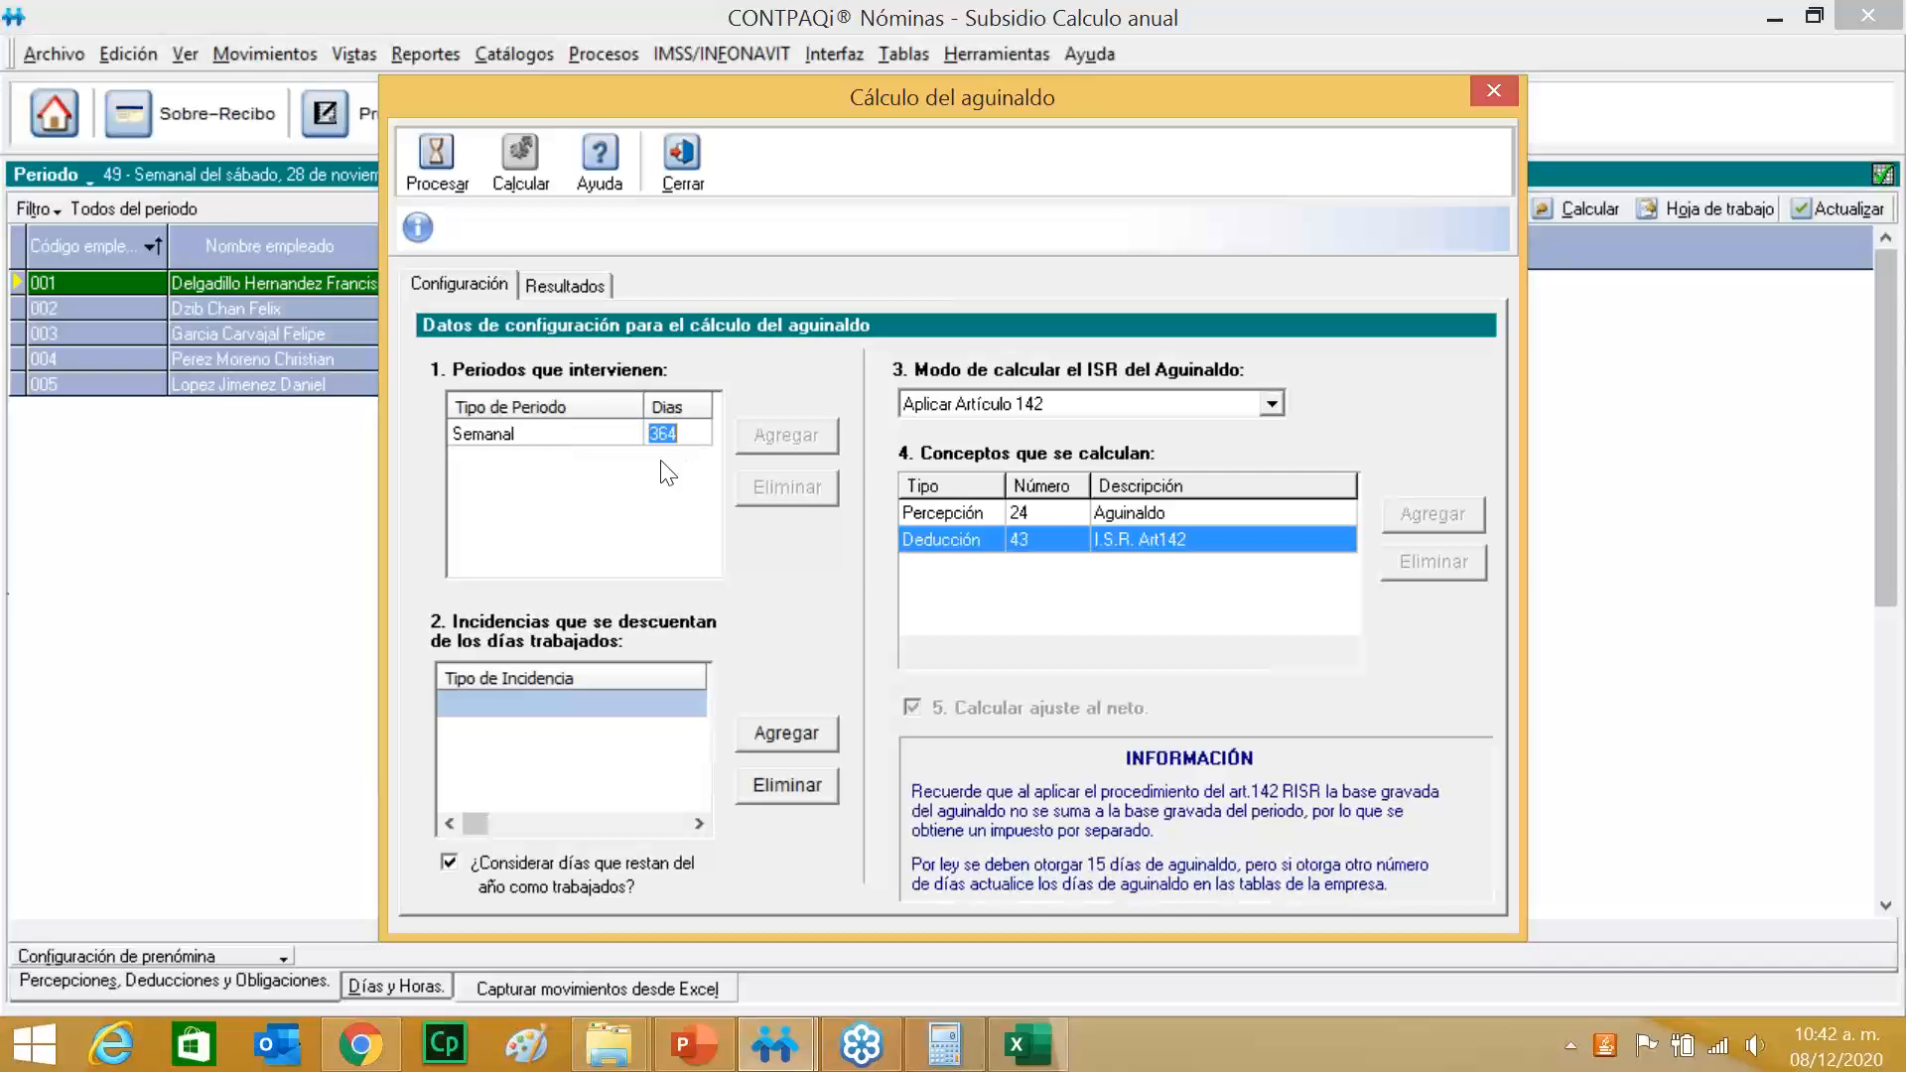
left_click(648, 463)
Review the available incidence types that can be deducted from the days worked, without adding any to the Aguinaldo calculation.
left_click(774, 735)
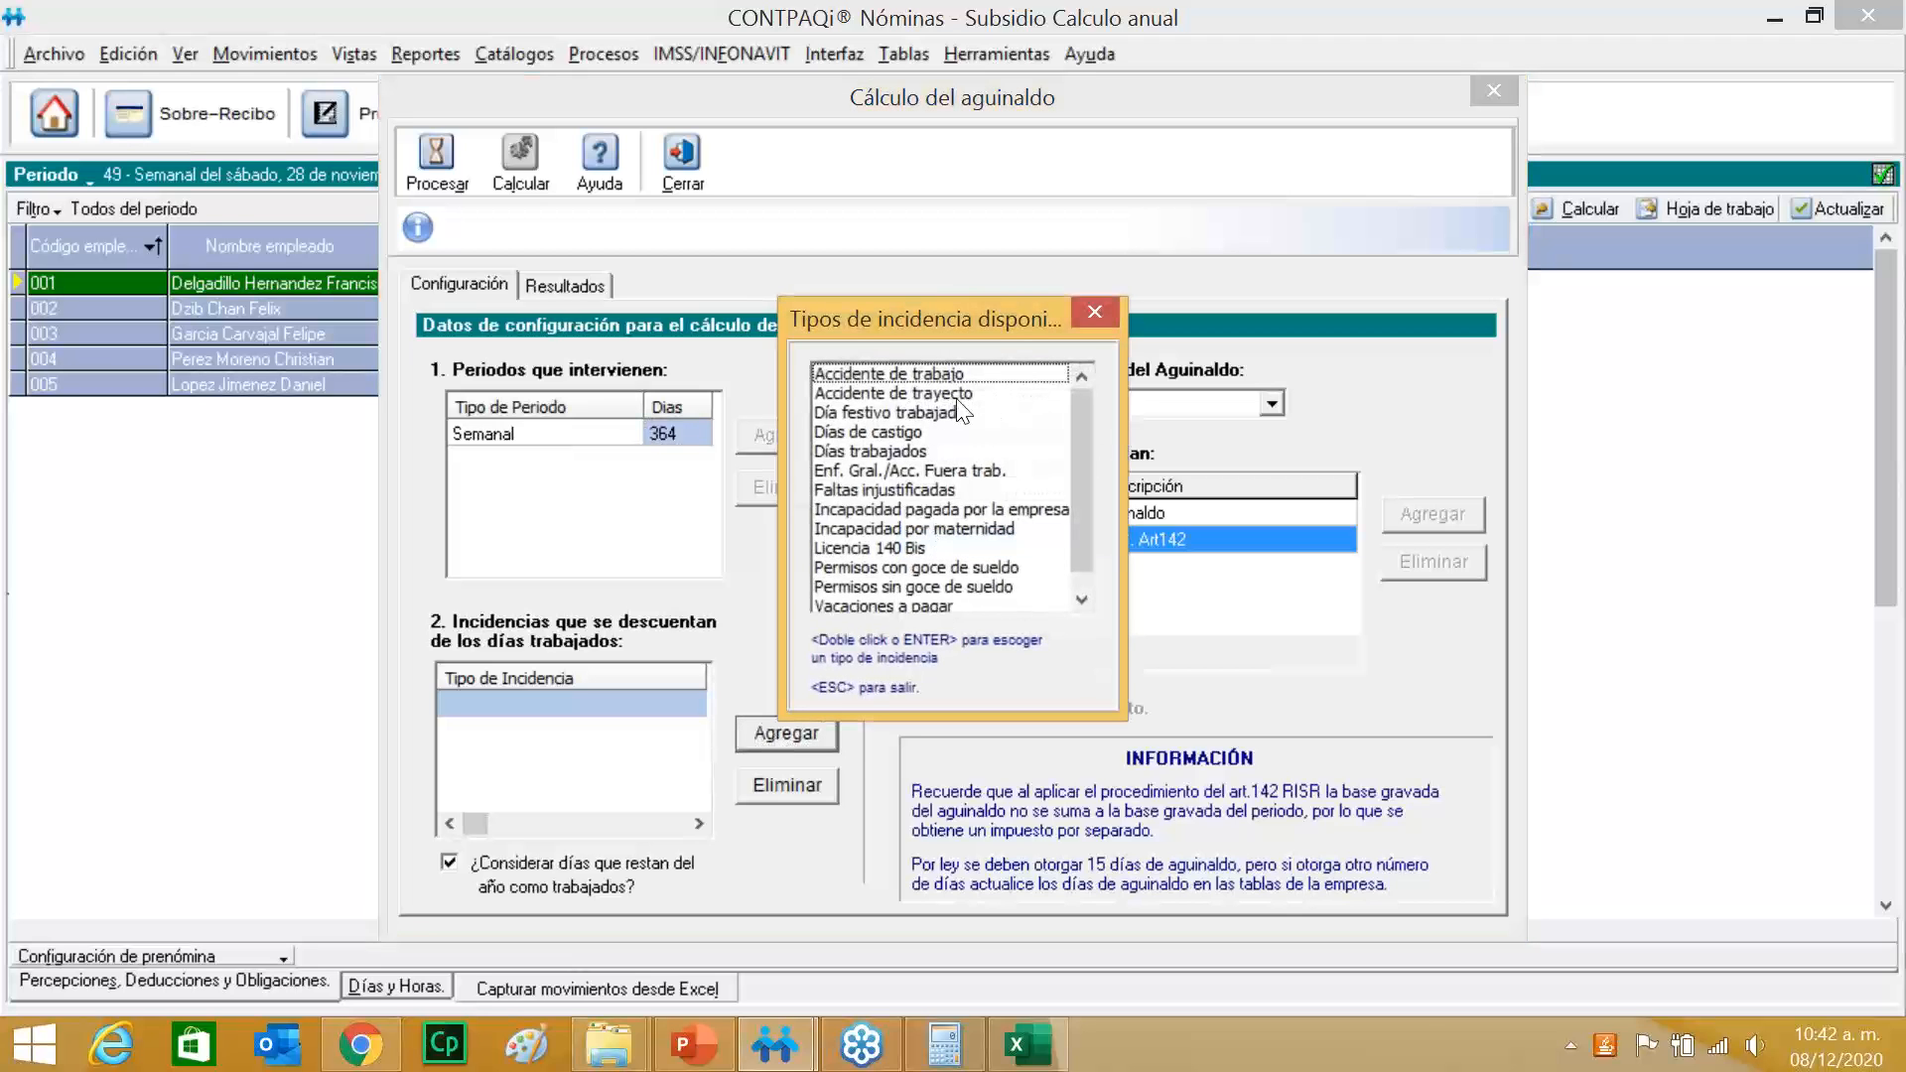
left_click(896, 434)
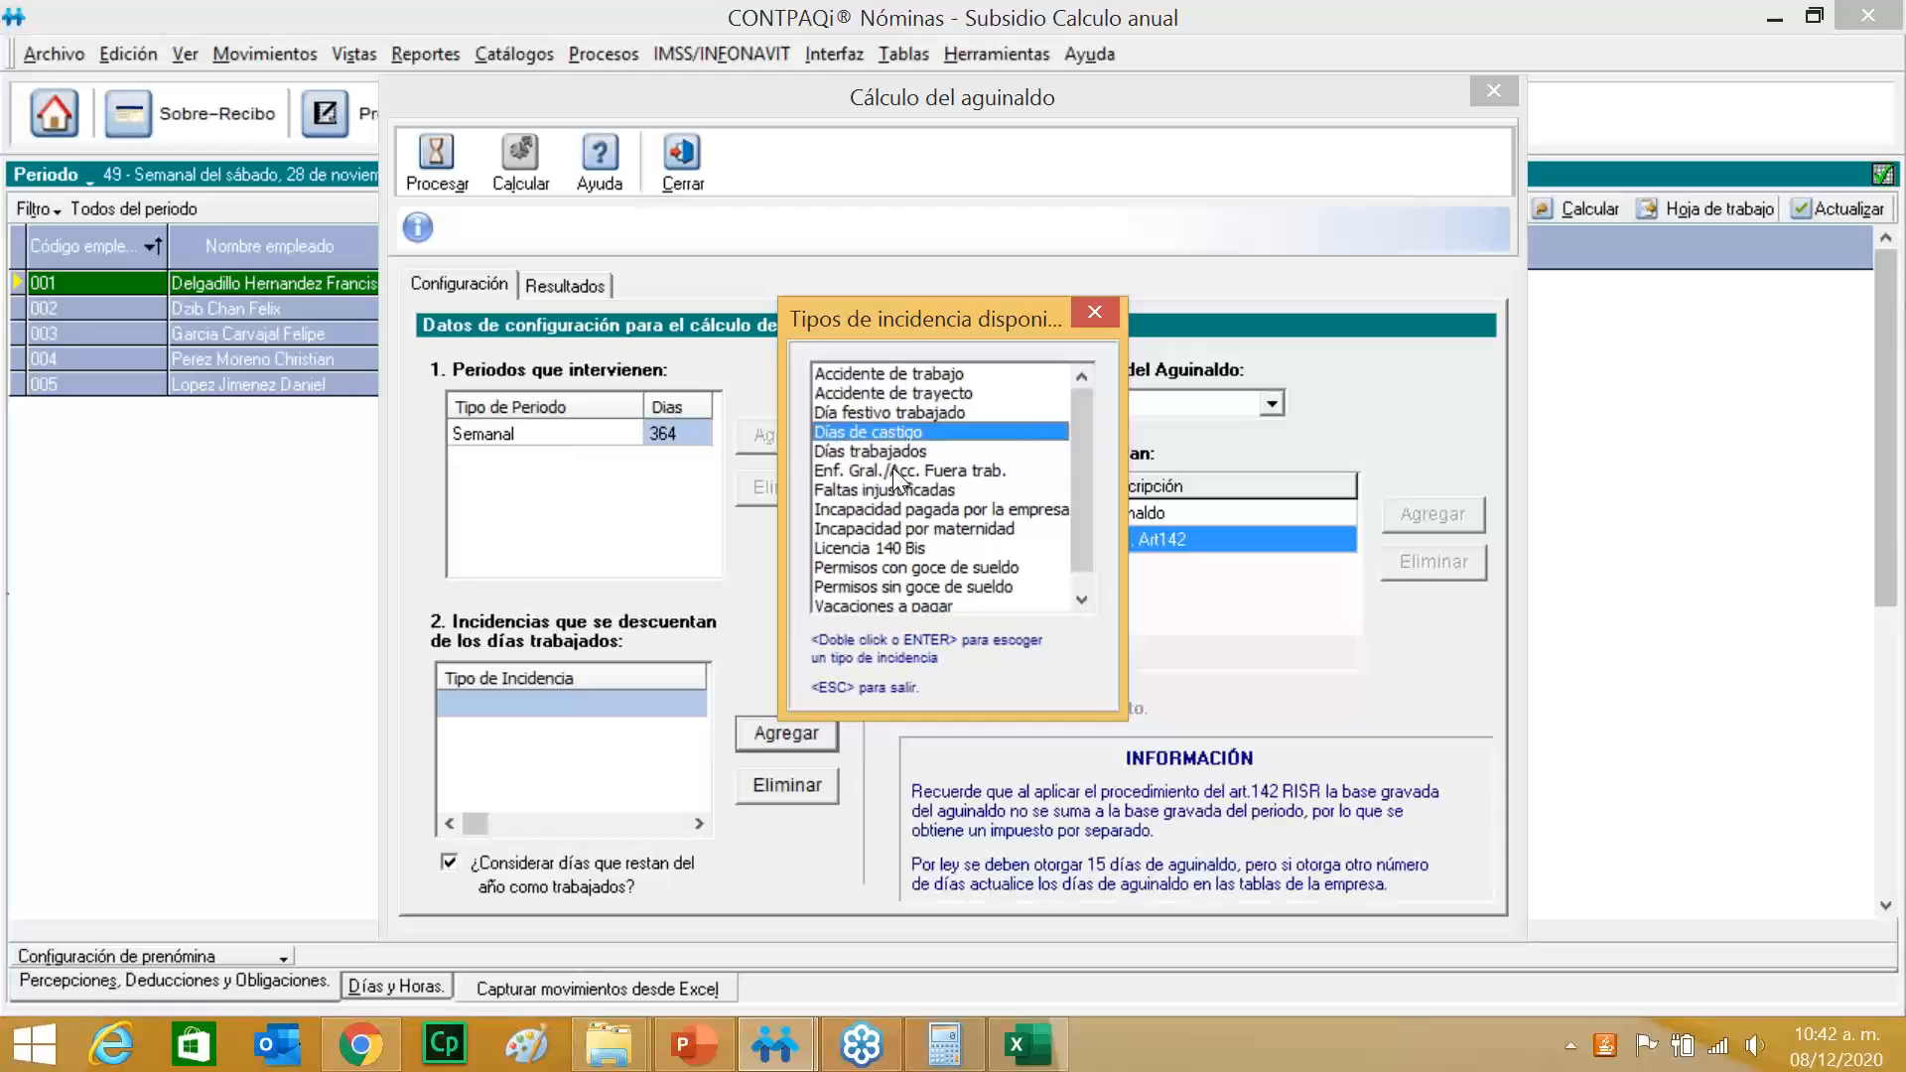
double_click(891, 470)
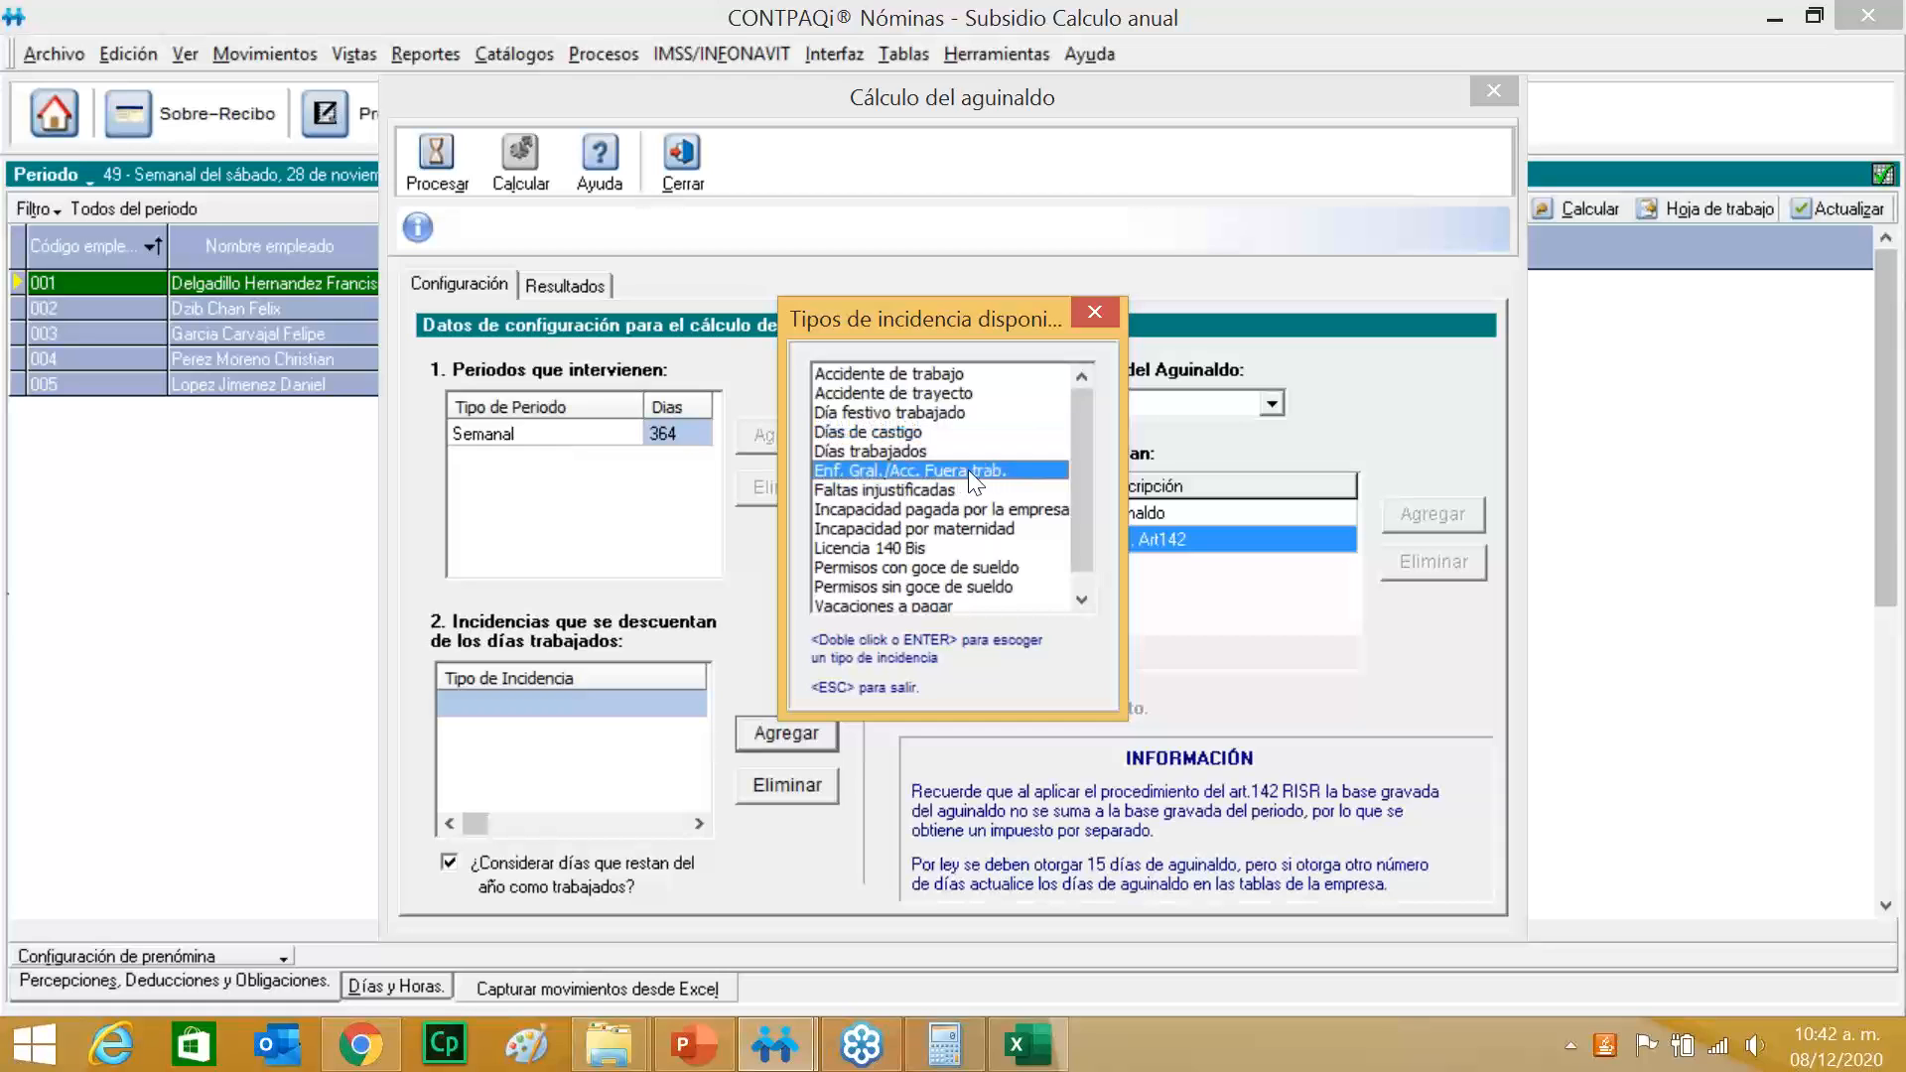
left_click(906, 490)
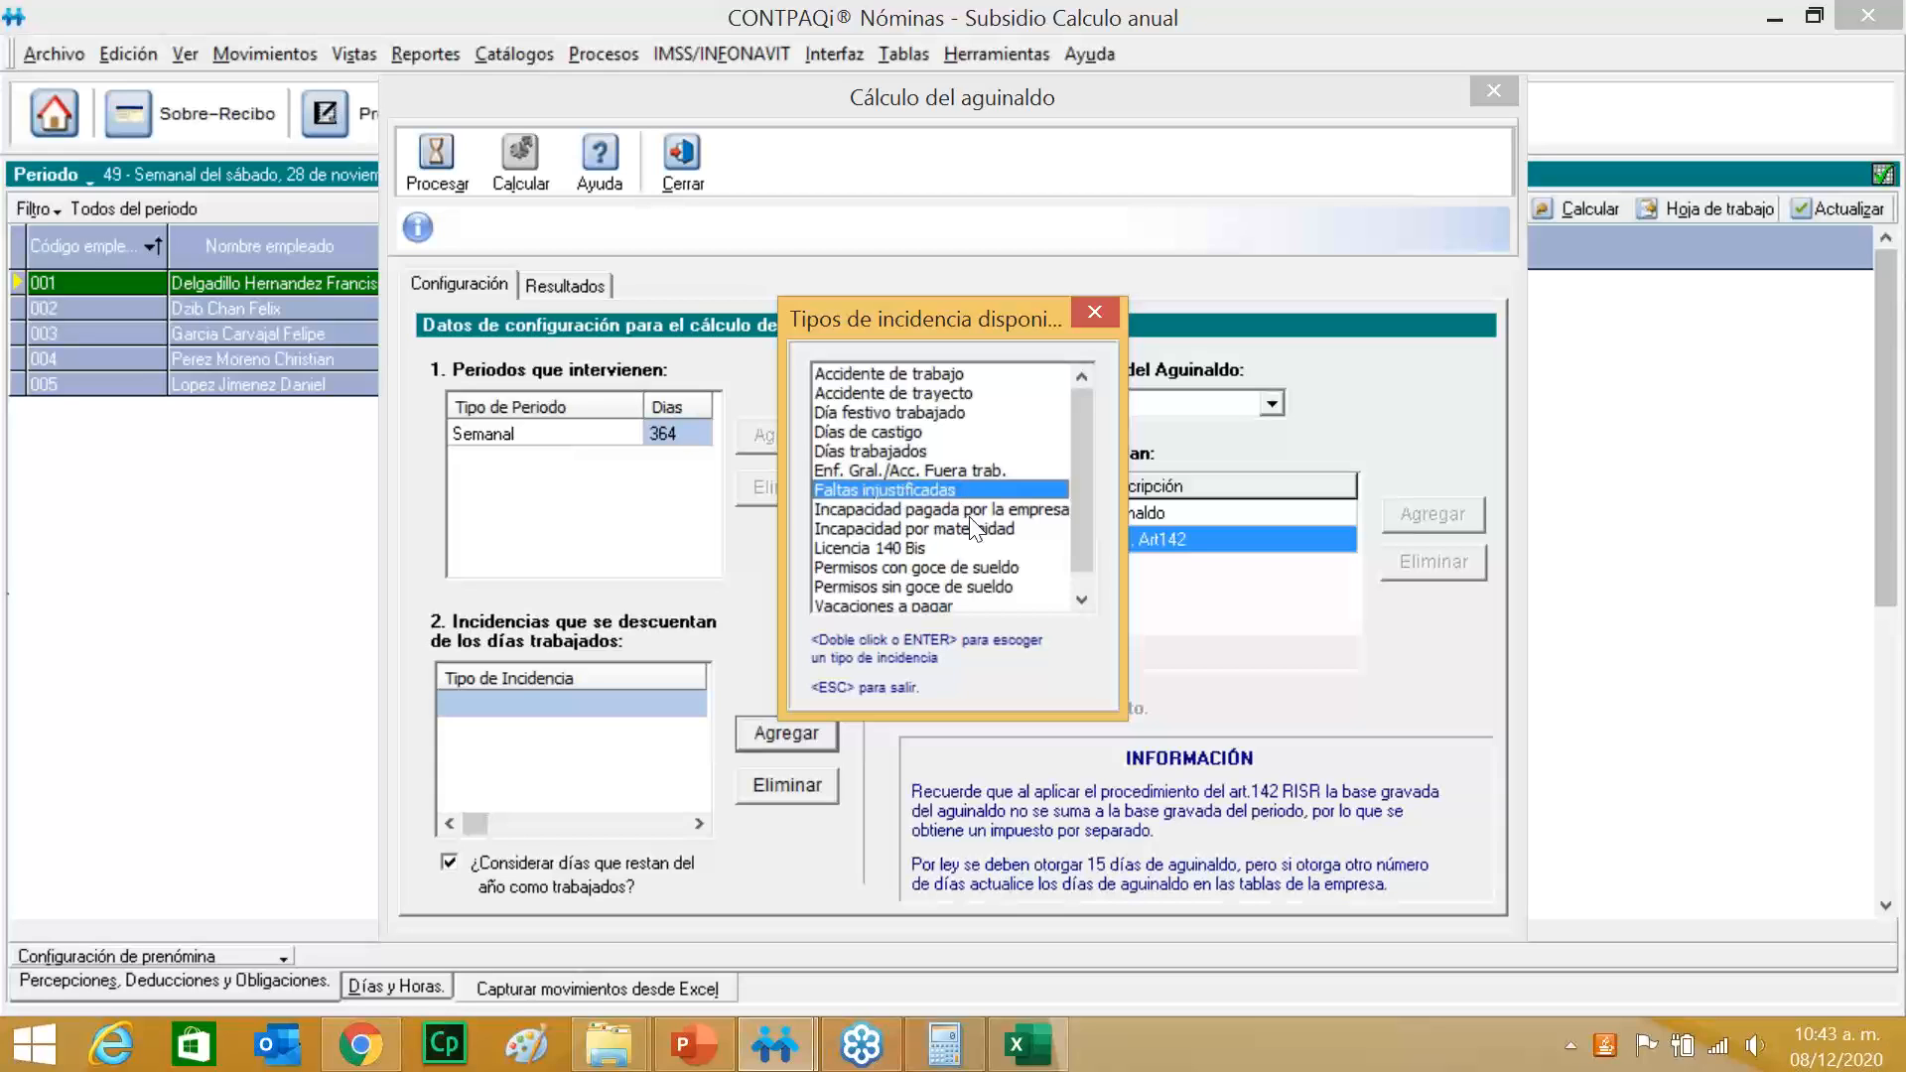
scroll(1086, 479, "down", 1)
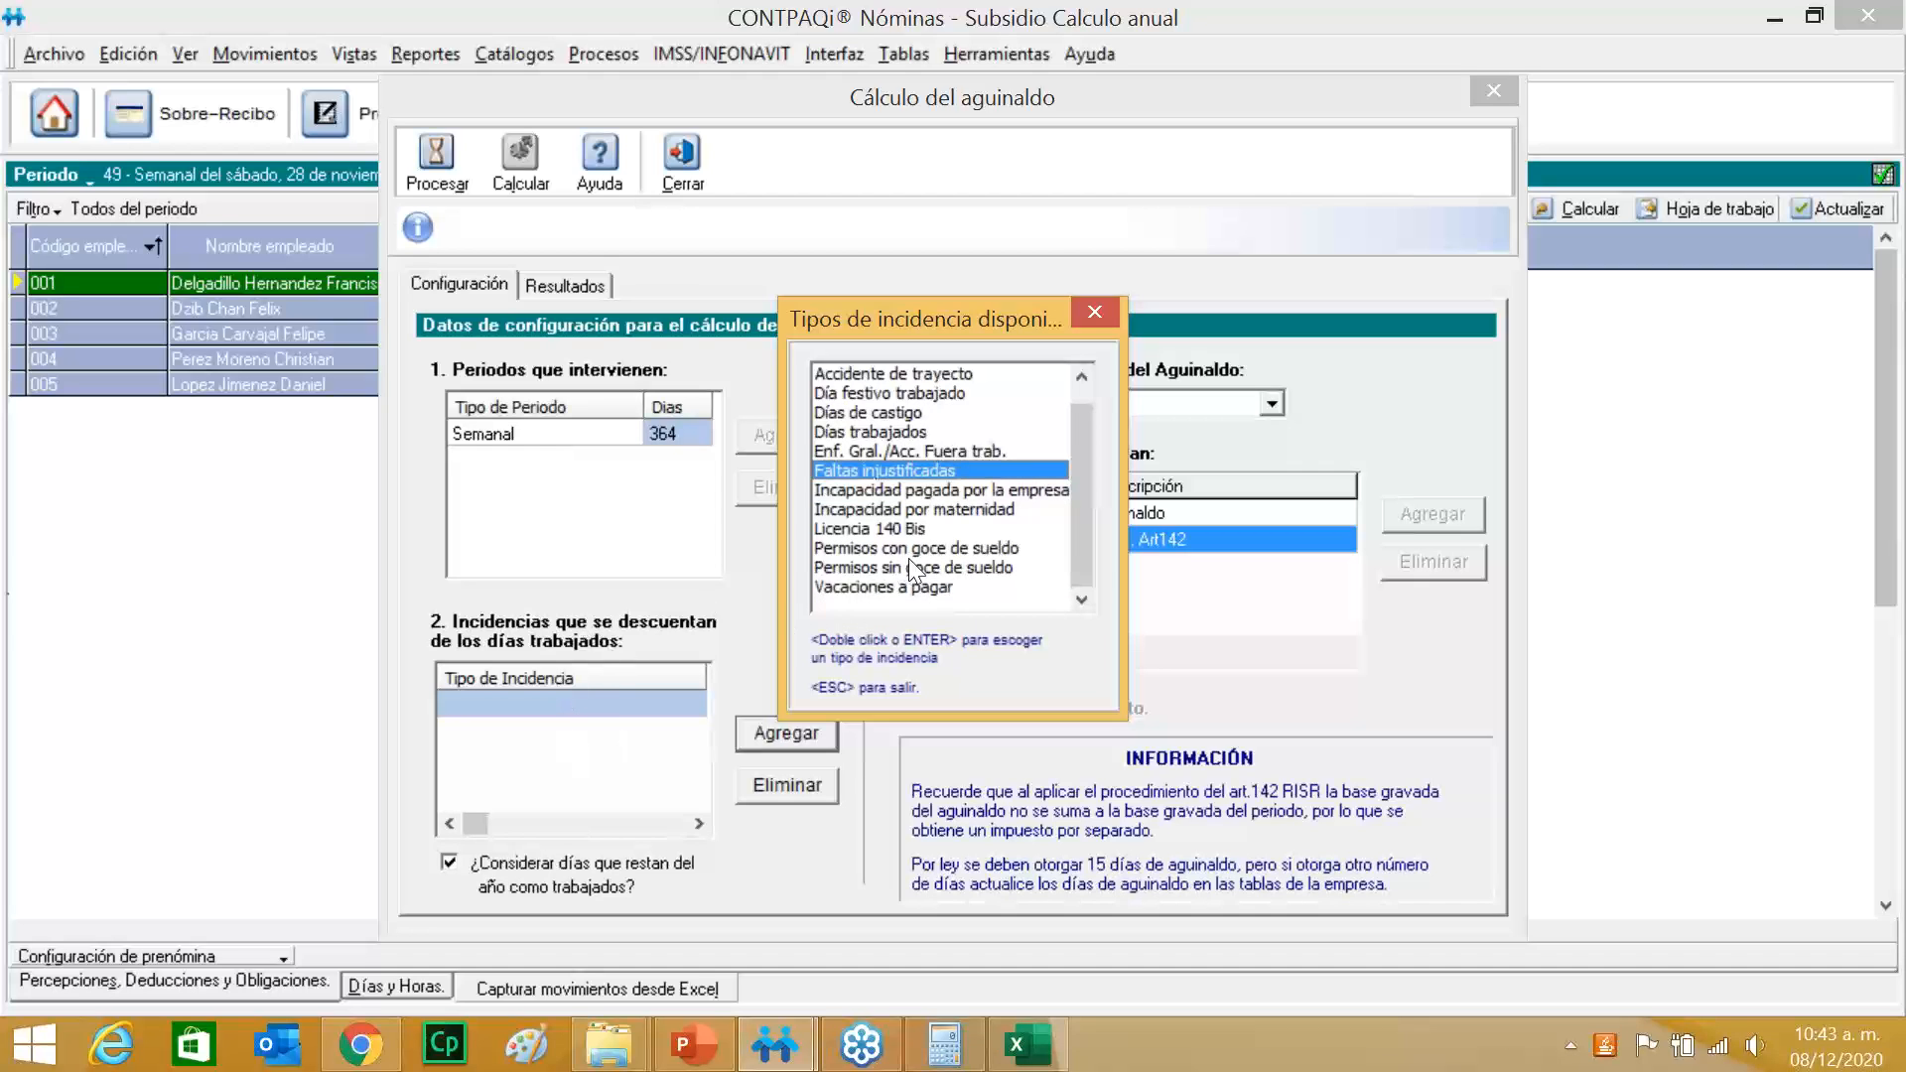
left_click(1093, 309)
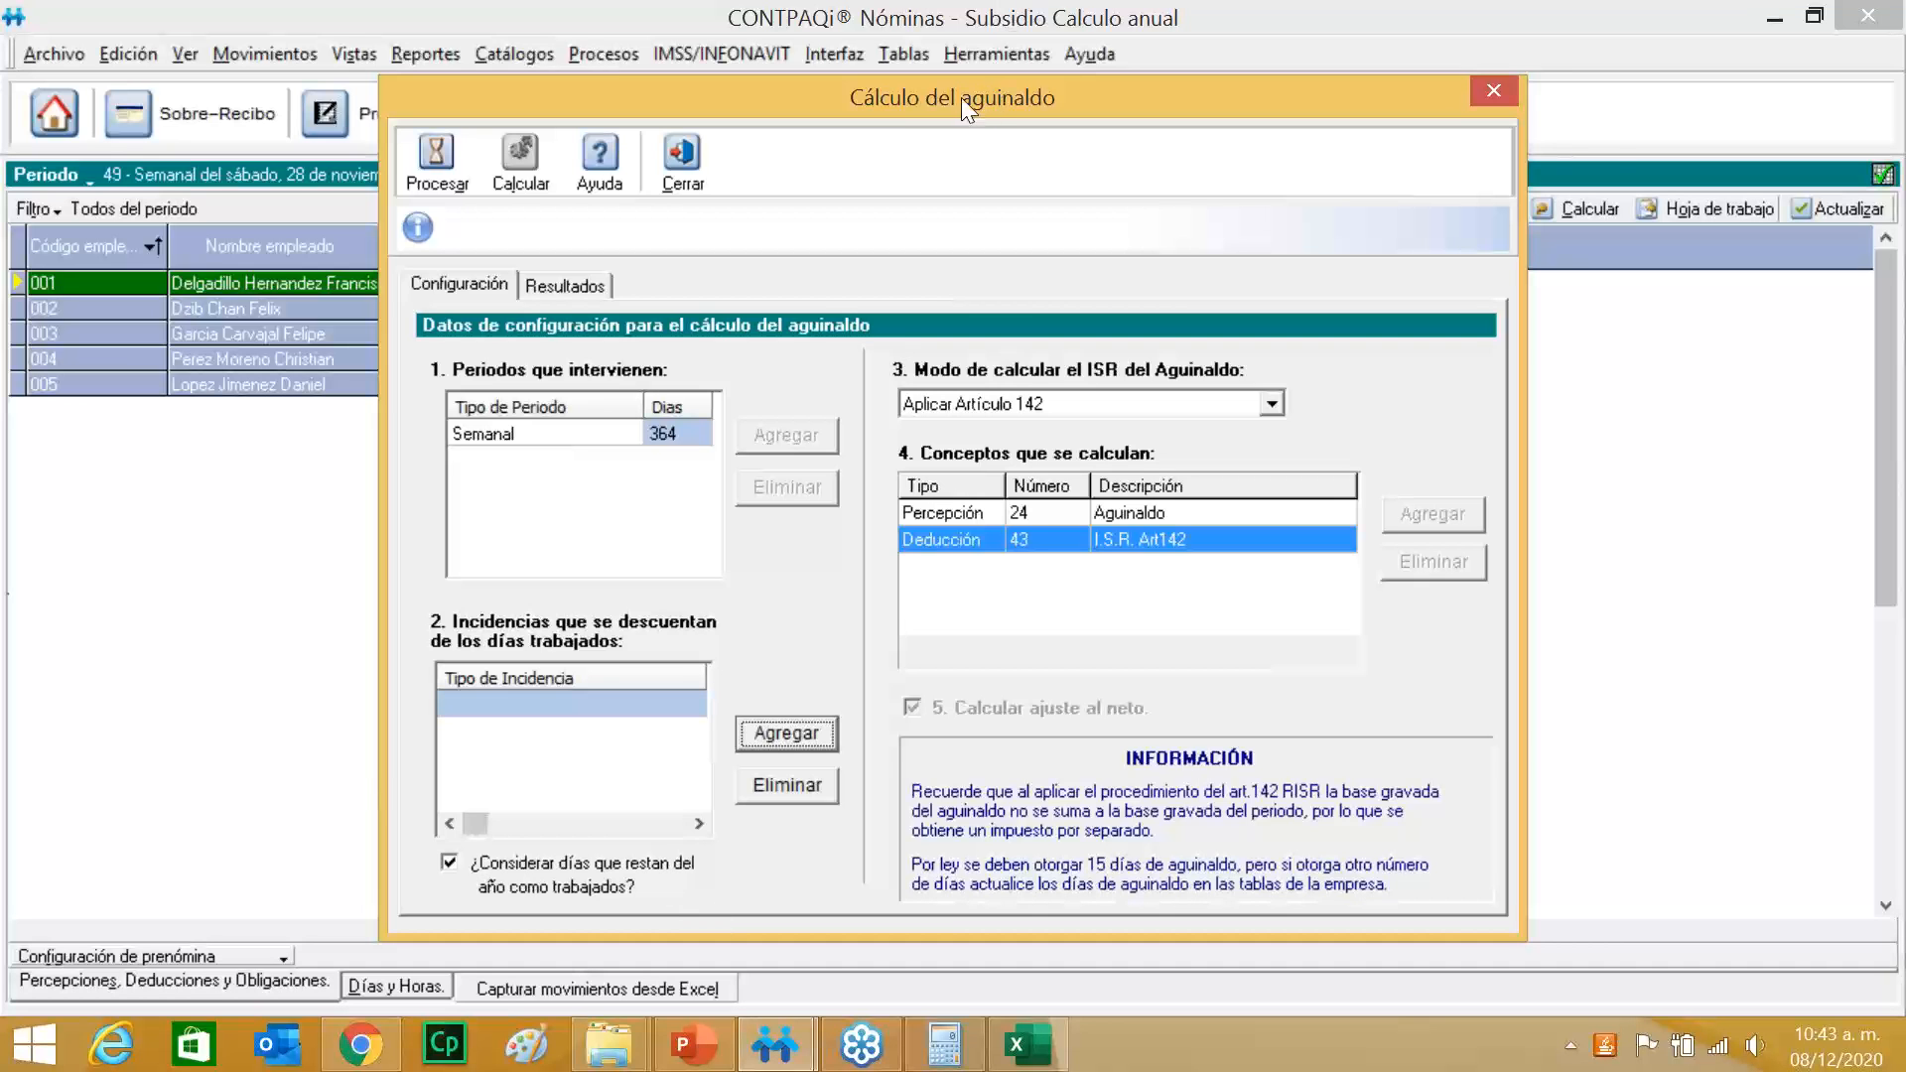
Try the Aplicar Artículo 96 (sp/mens) ISR mode to review its deduction concepts, and return to Aplicar Artículo 142.
left_click_drag(959, 96, 1039, 235)
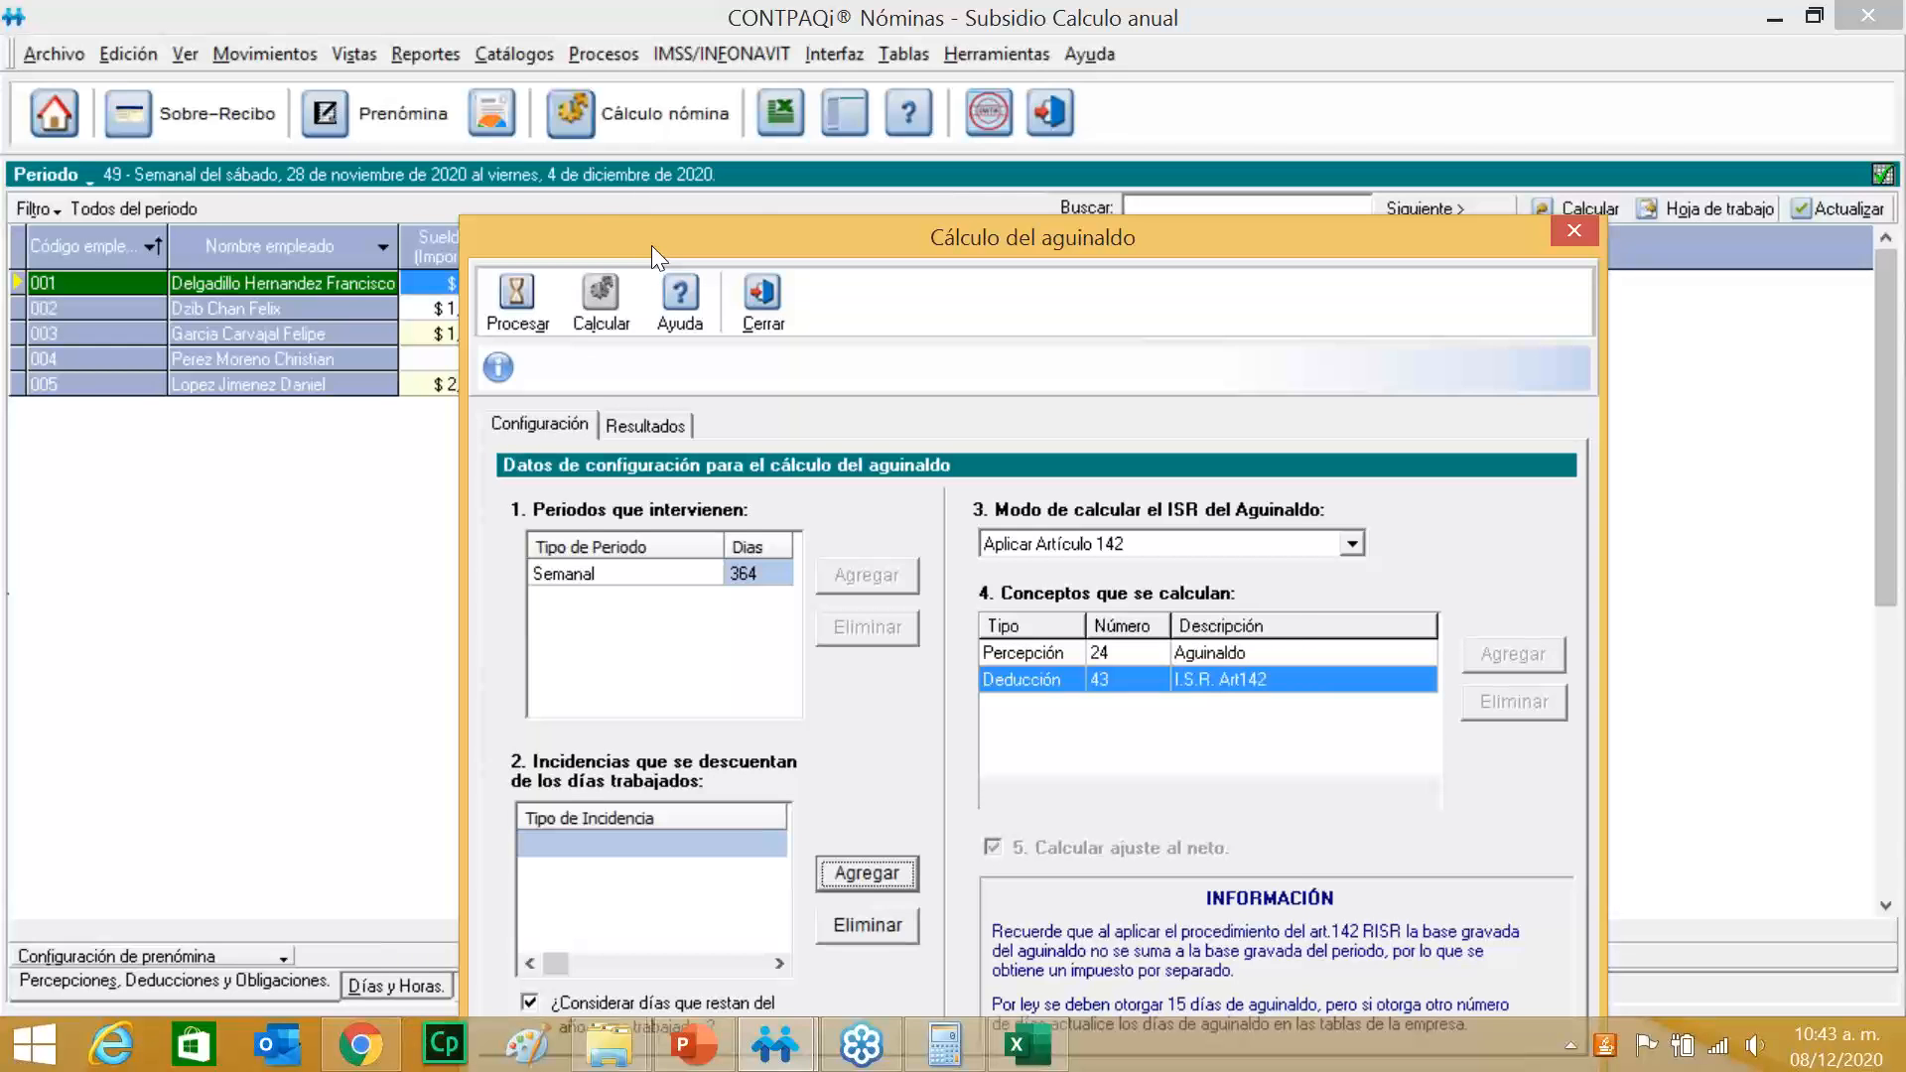
left_click_drag(651, 246, 673, 119)
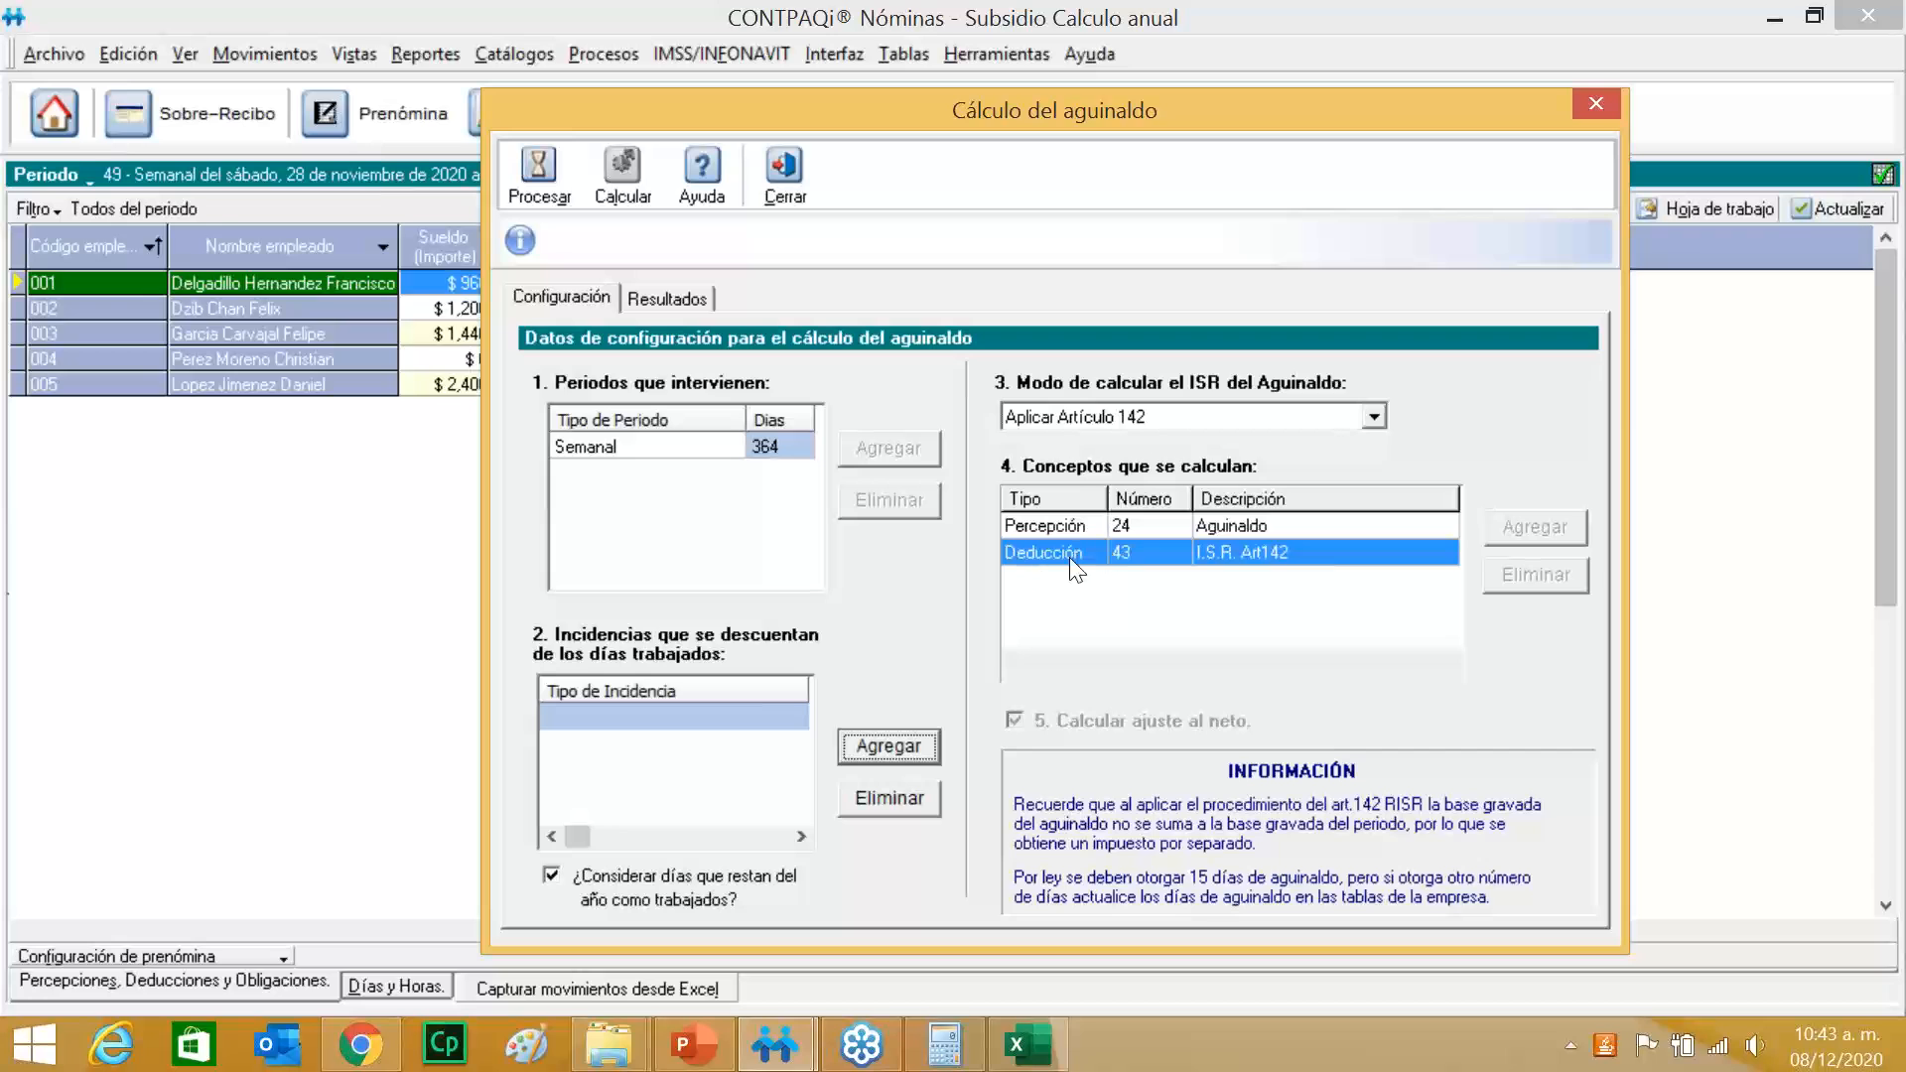
left_click(1374, 416)
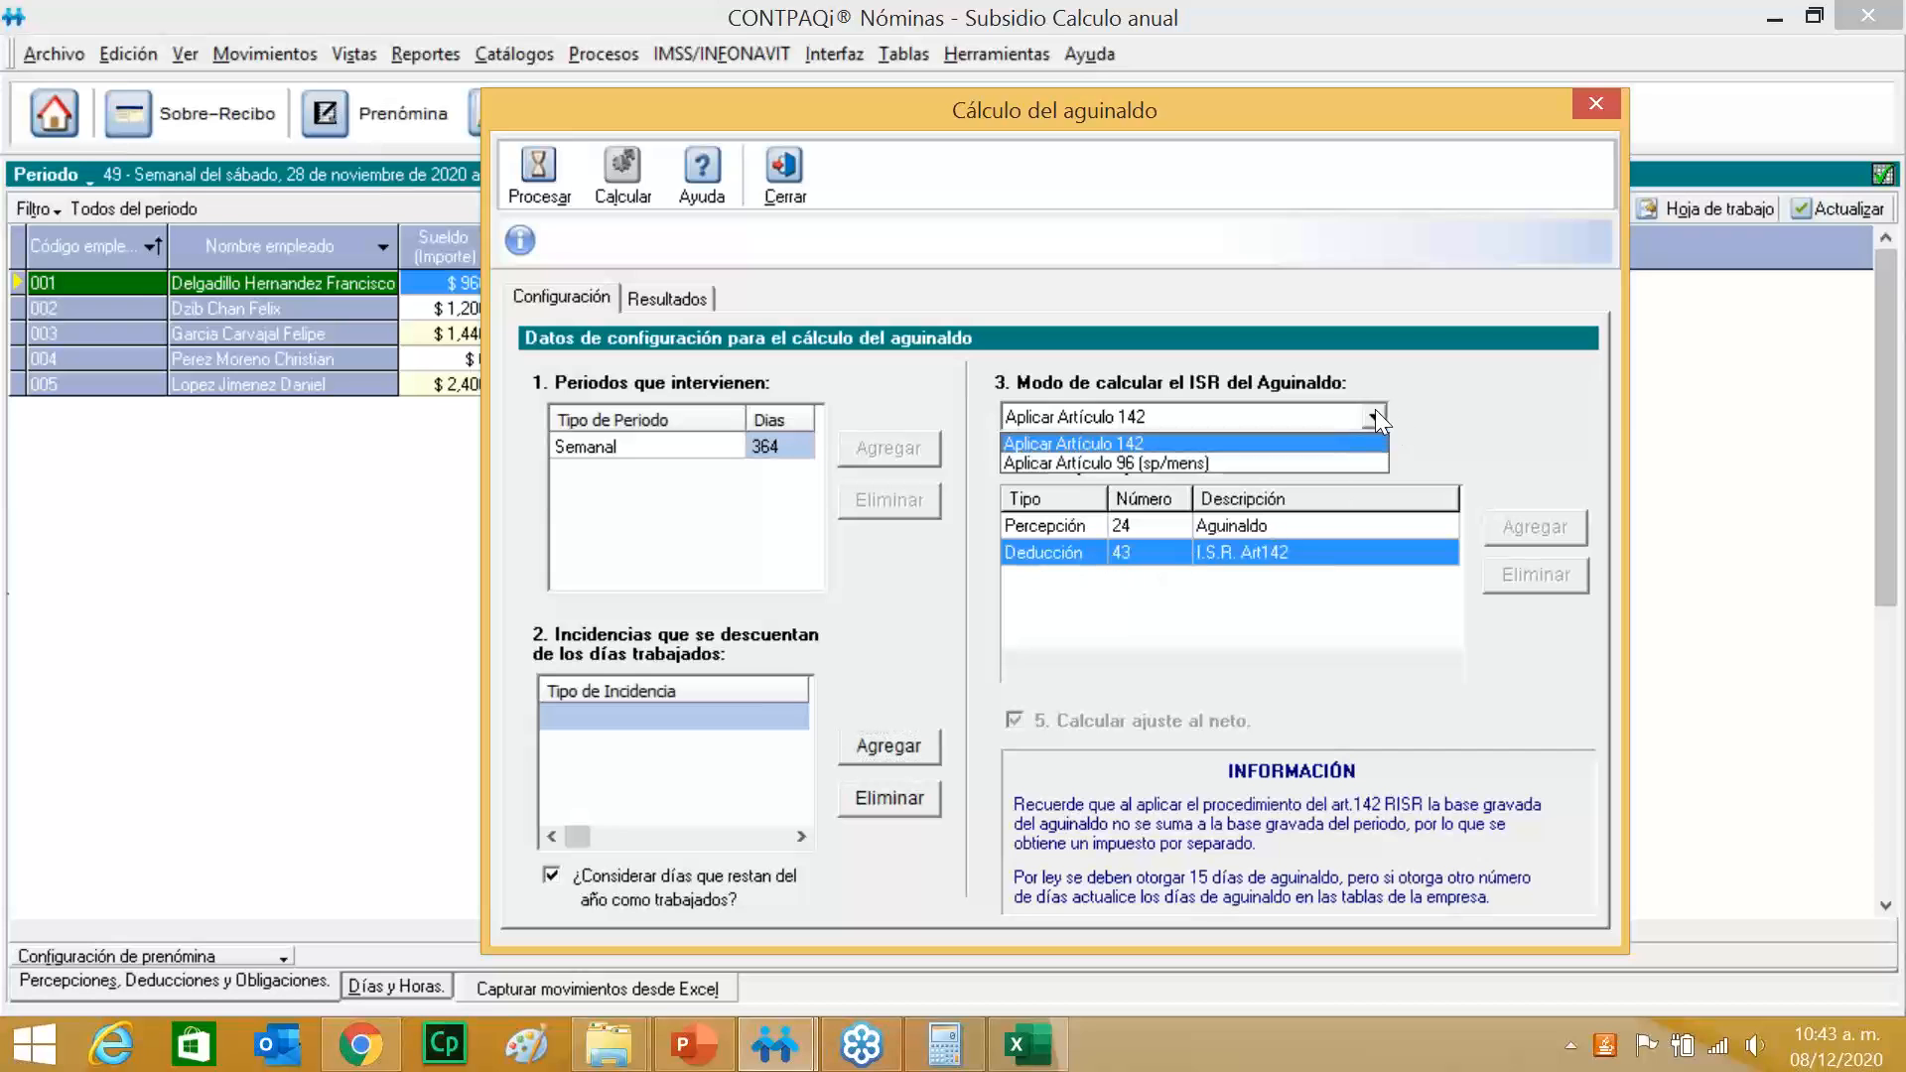
left_click(1300, 464)
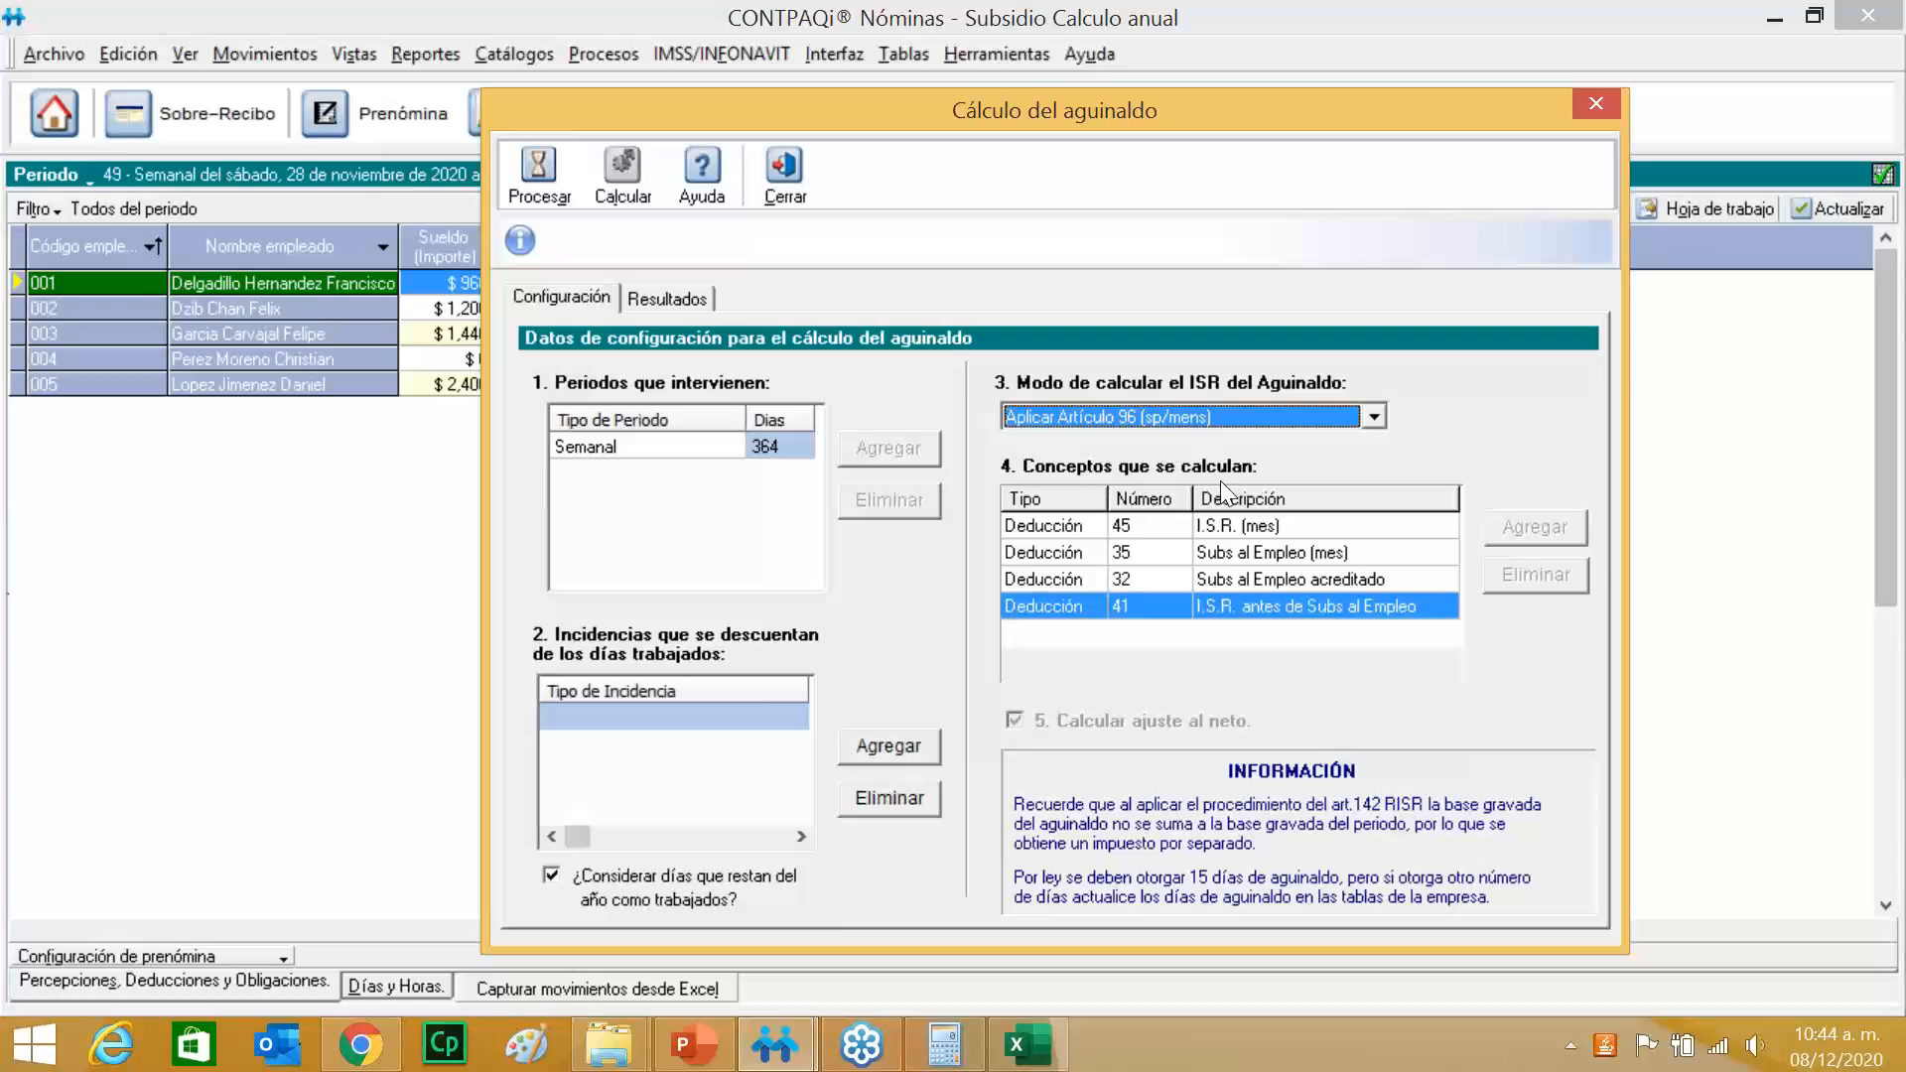
left_click(1241, 530)
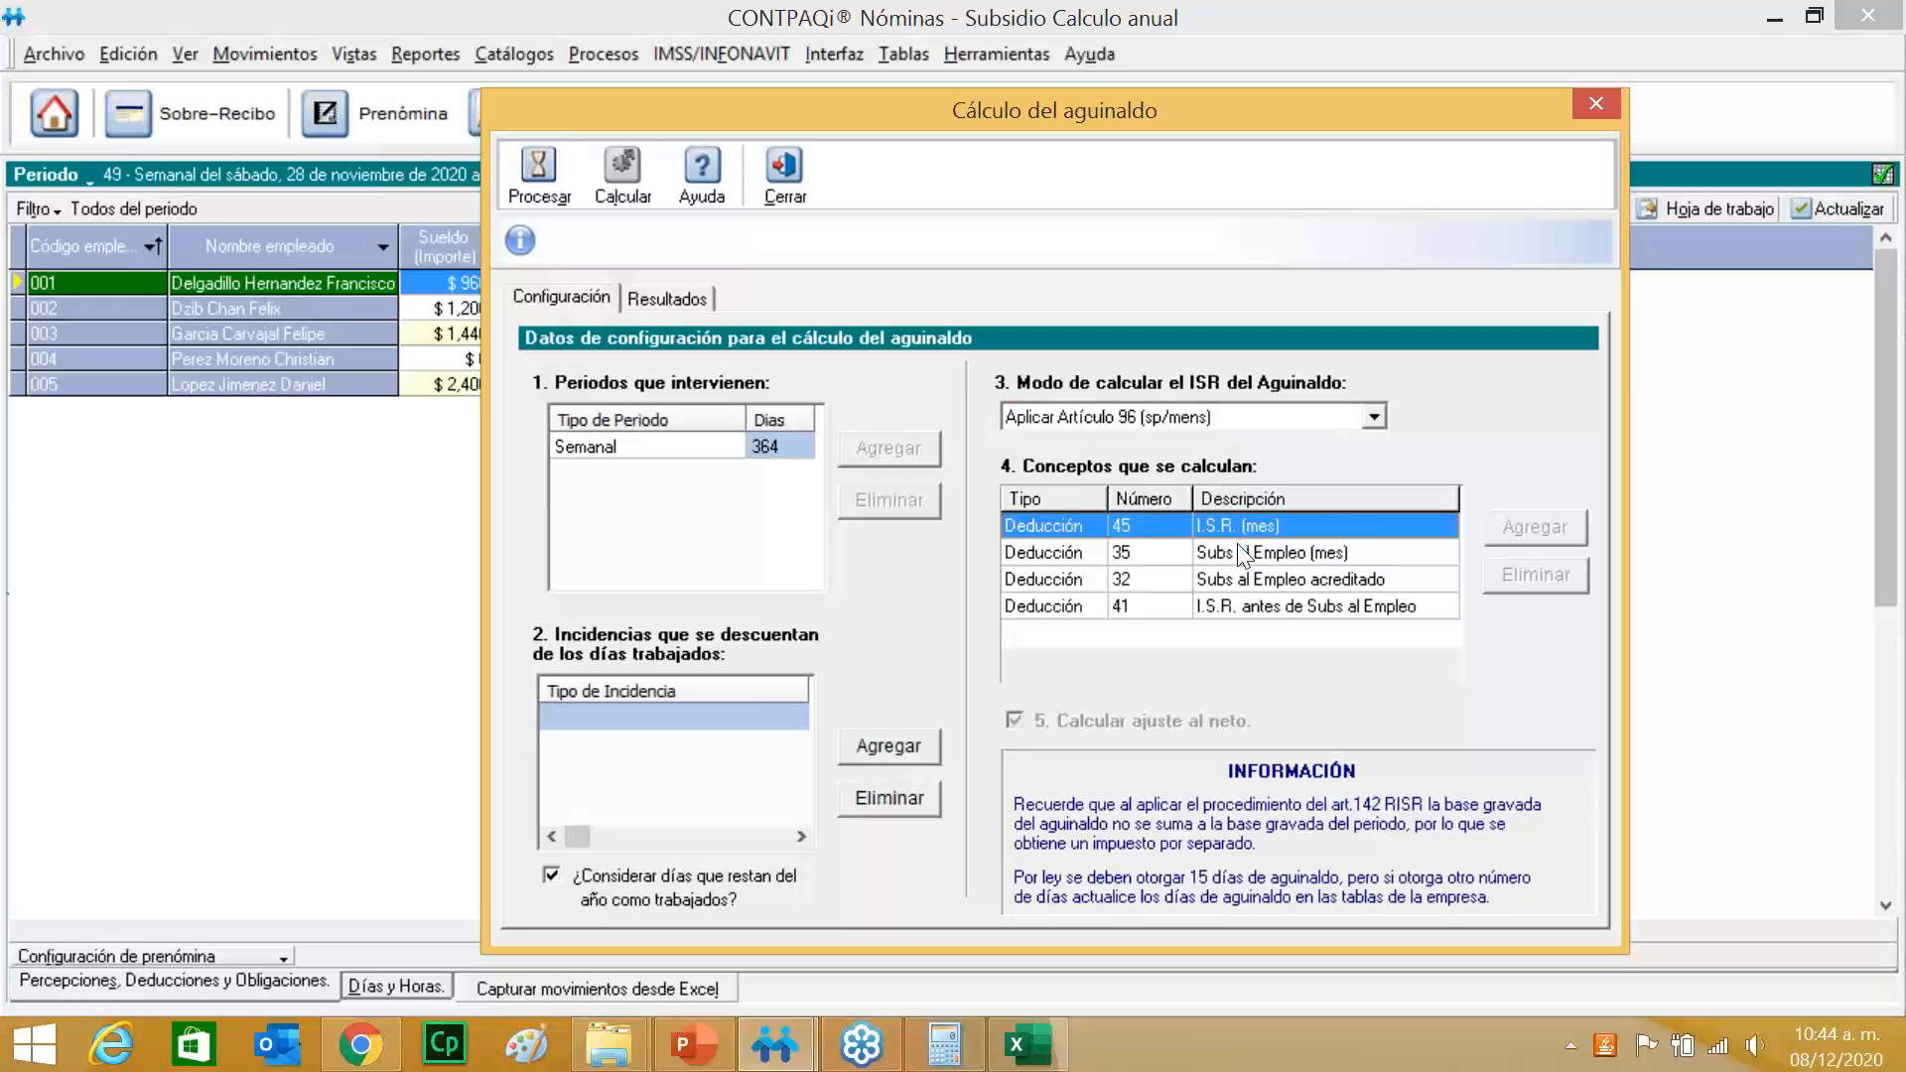
left_click(1238, 551)
left_click(1241, 584)
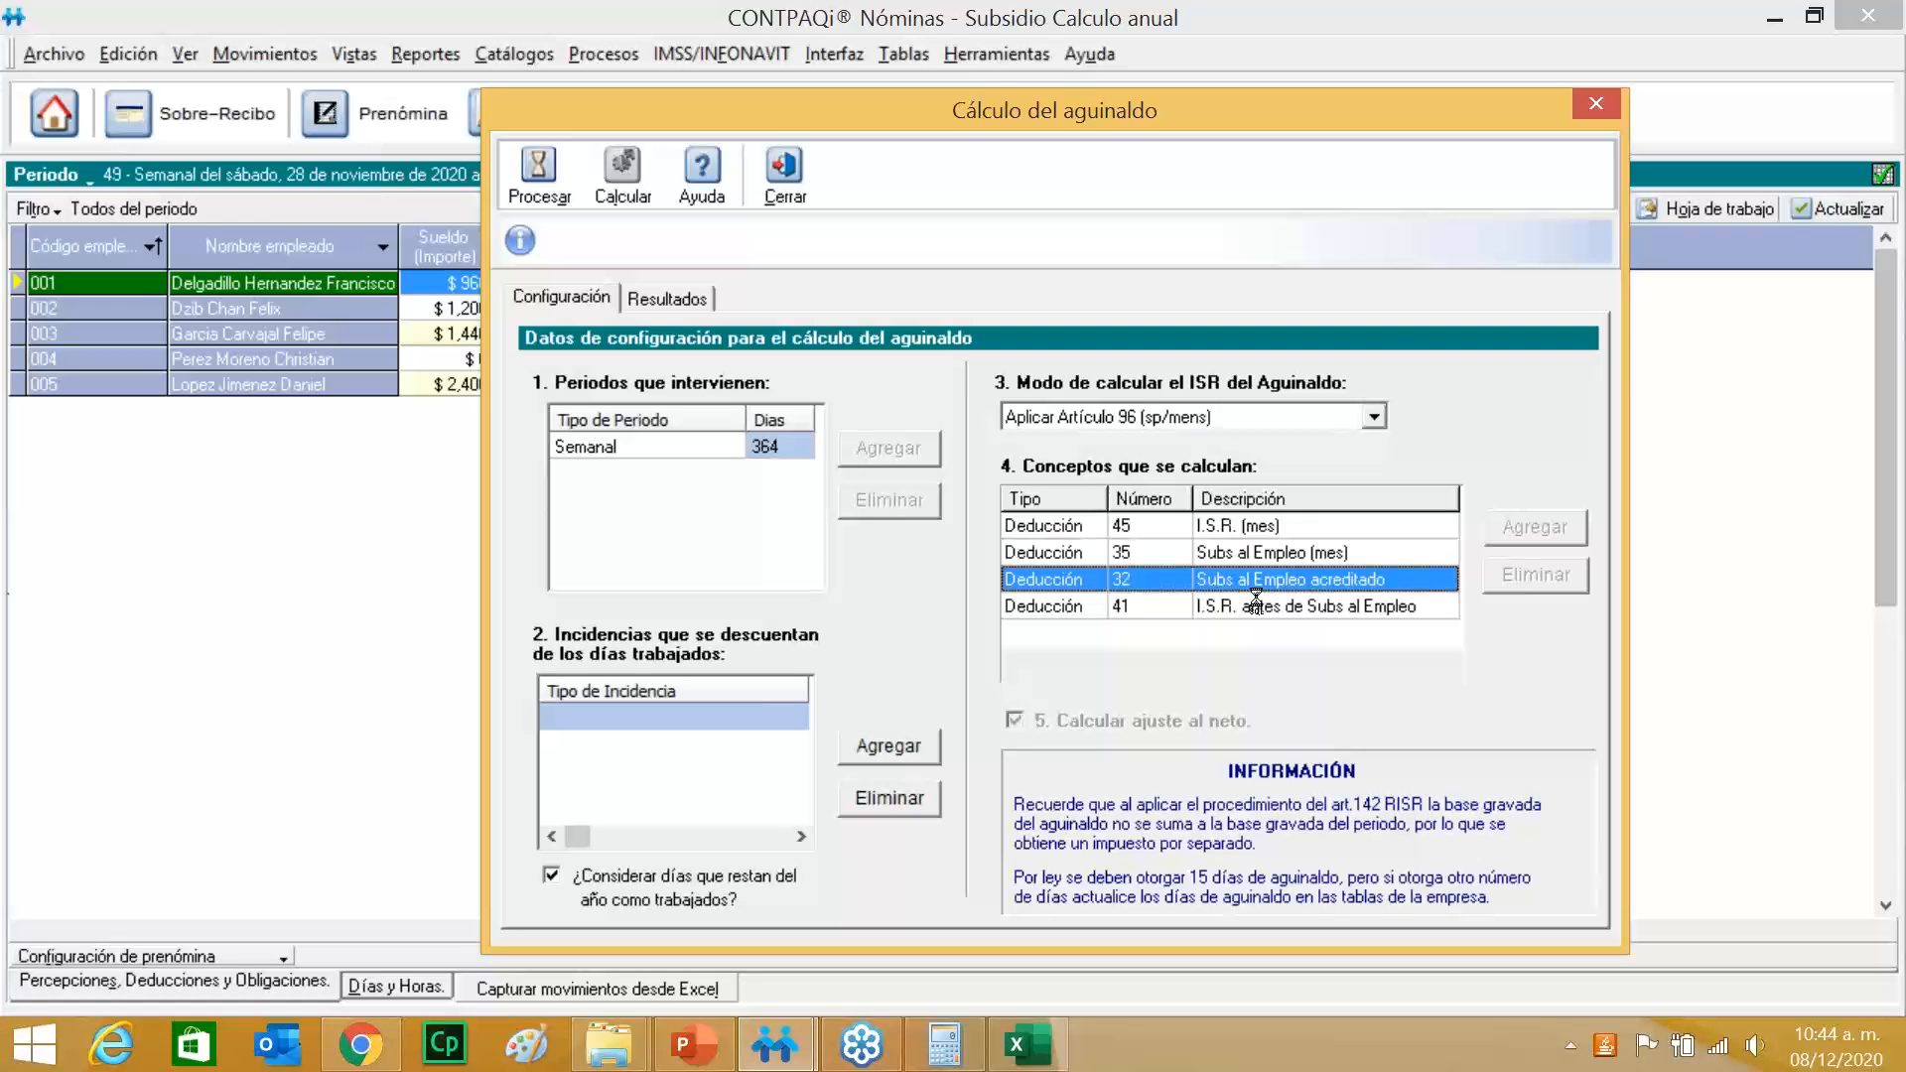
left_click(1243, 609)
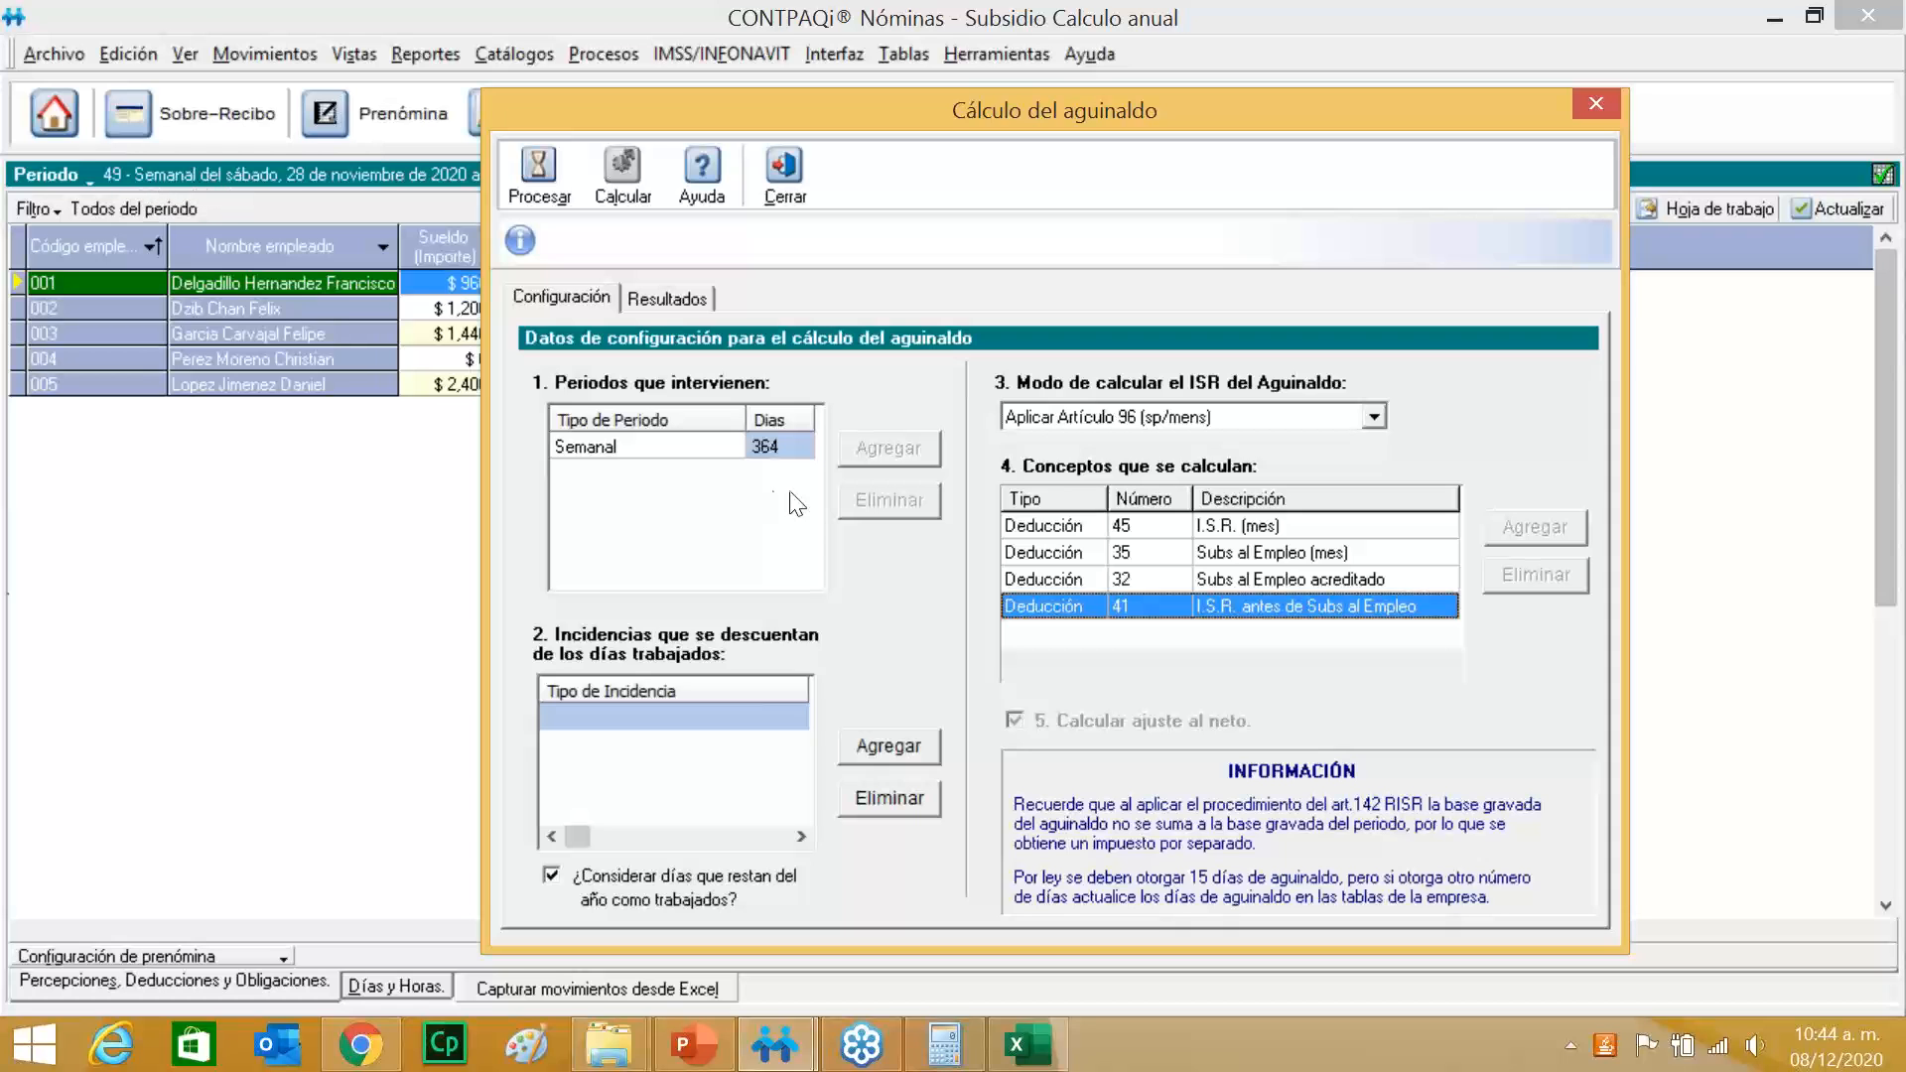
left_click(1368, 417)
left_click(1316, 445)
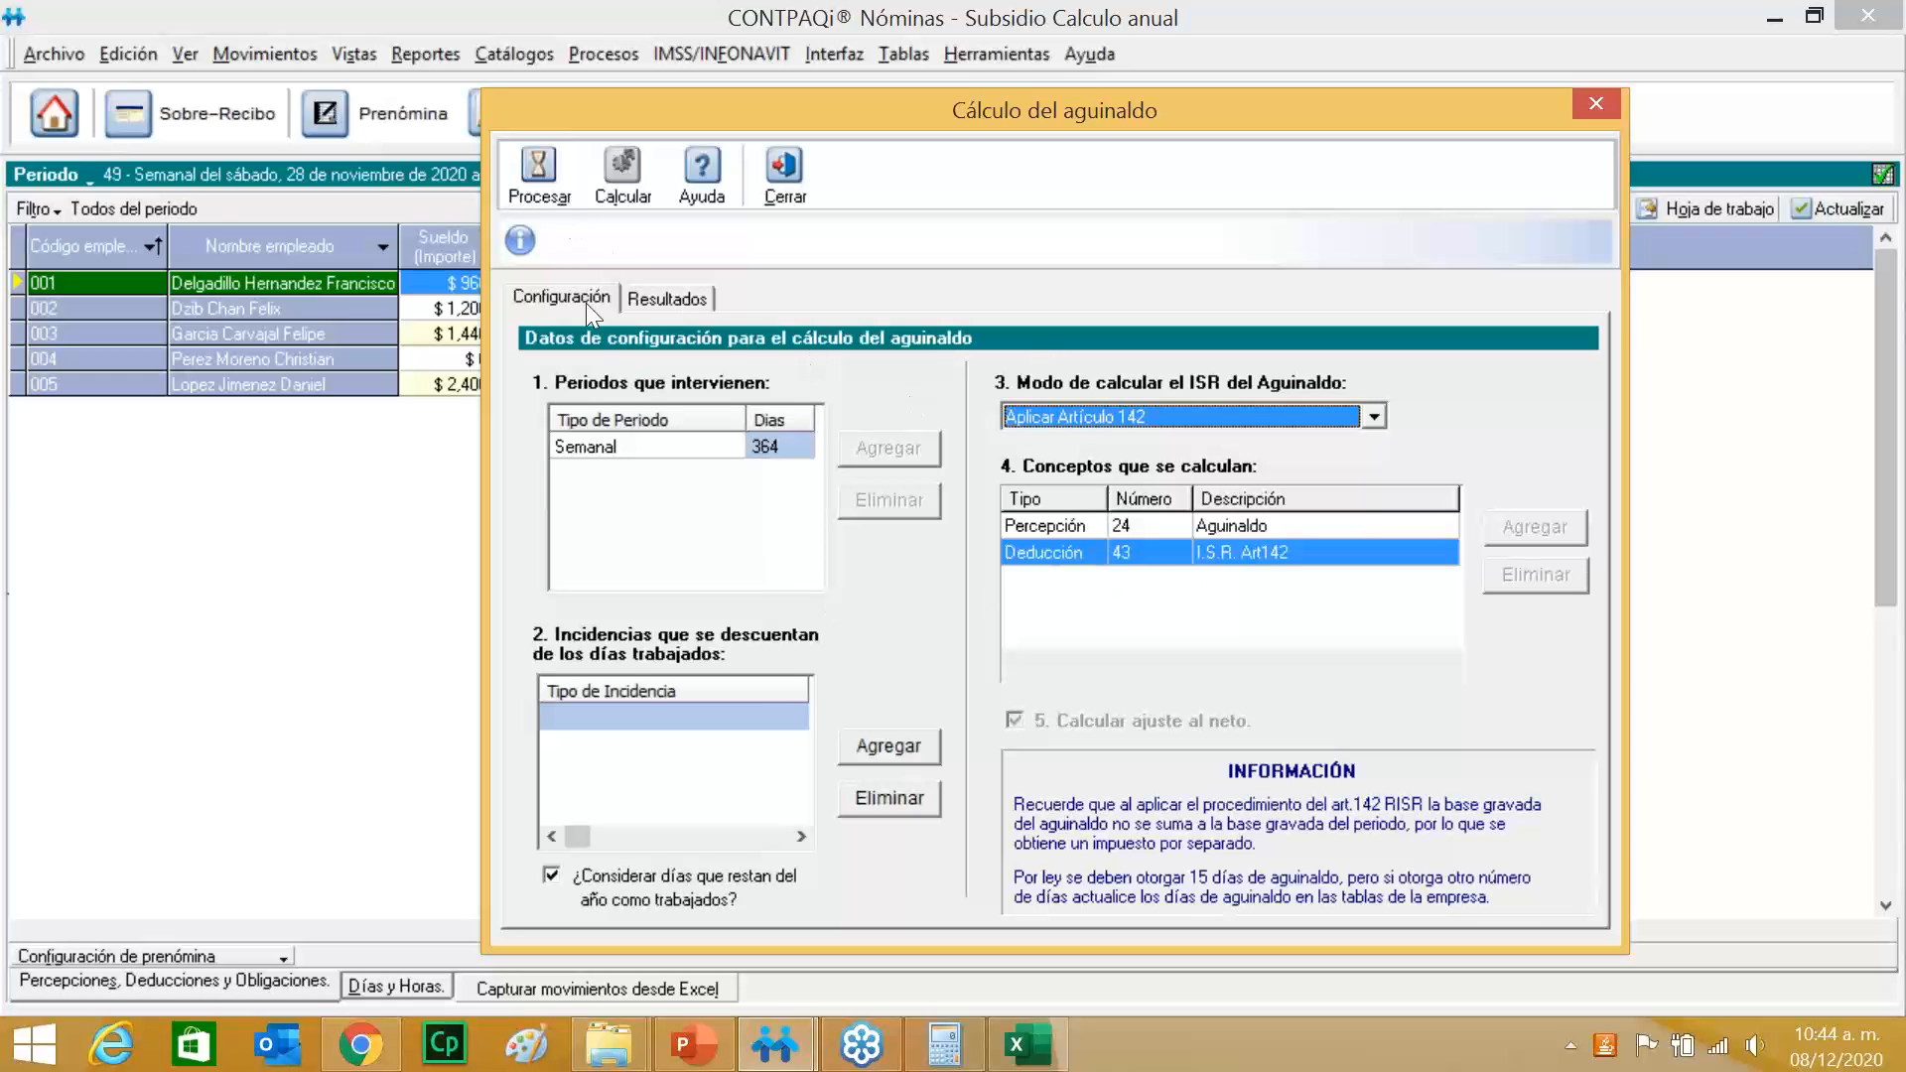
Process the aguinaldo days for the employees, acknowledge the log file notice and close the calculation after reviewing the results.
left_click(540, 173)
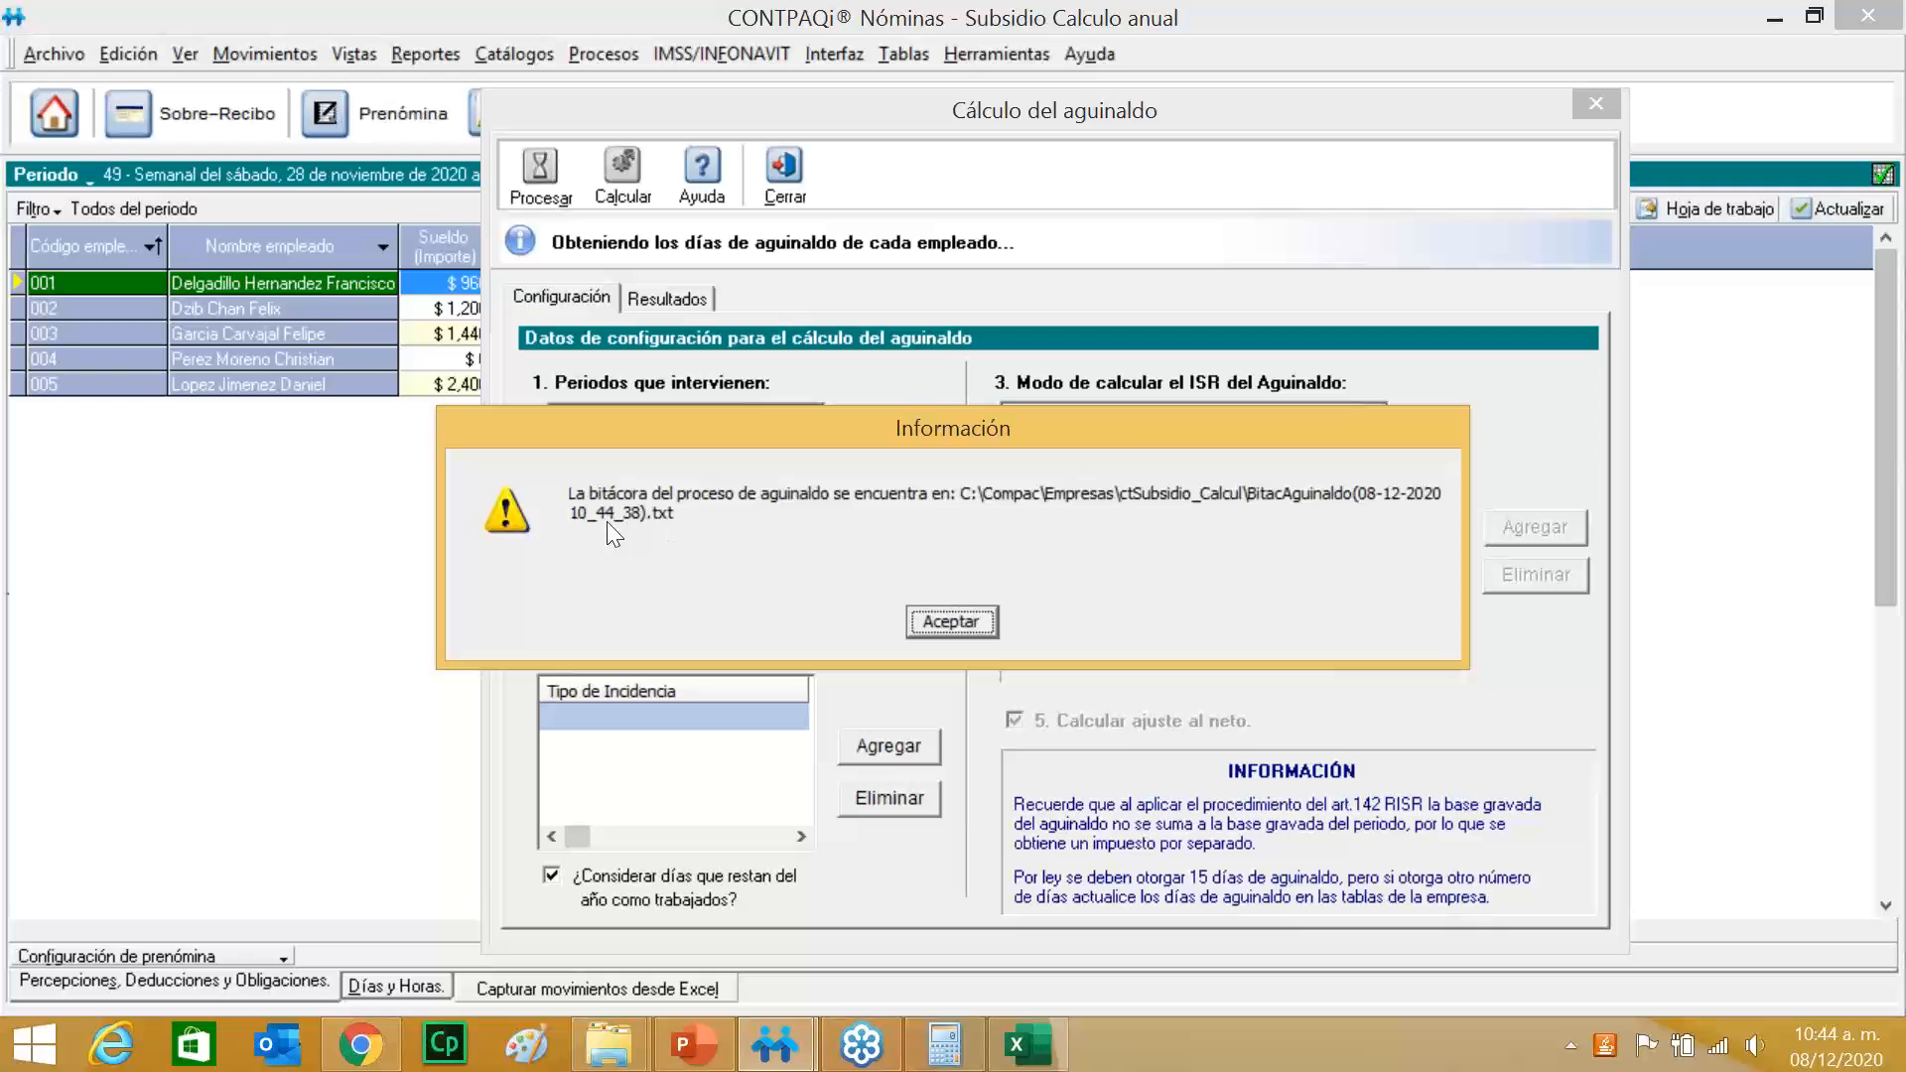
left_click(953, 622)
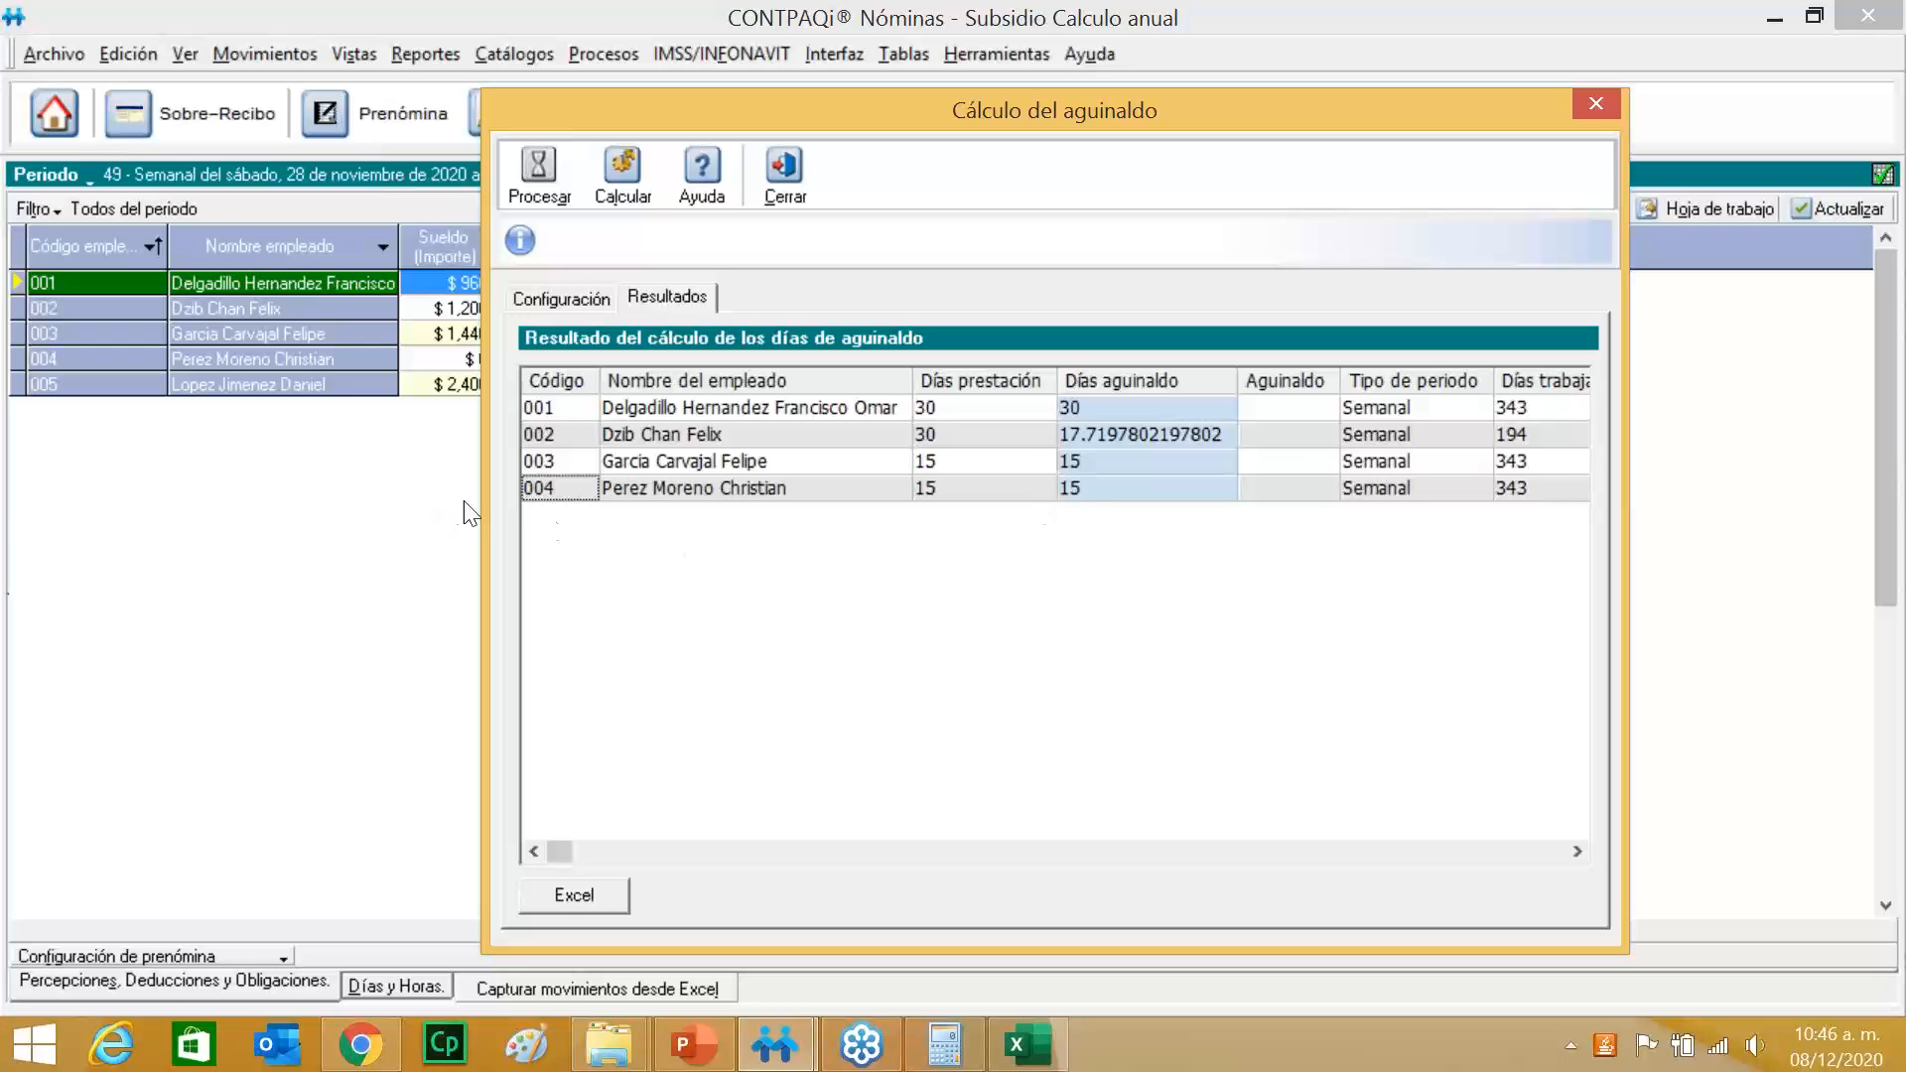
left_click_drag(597, 99, 587, 12)
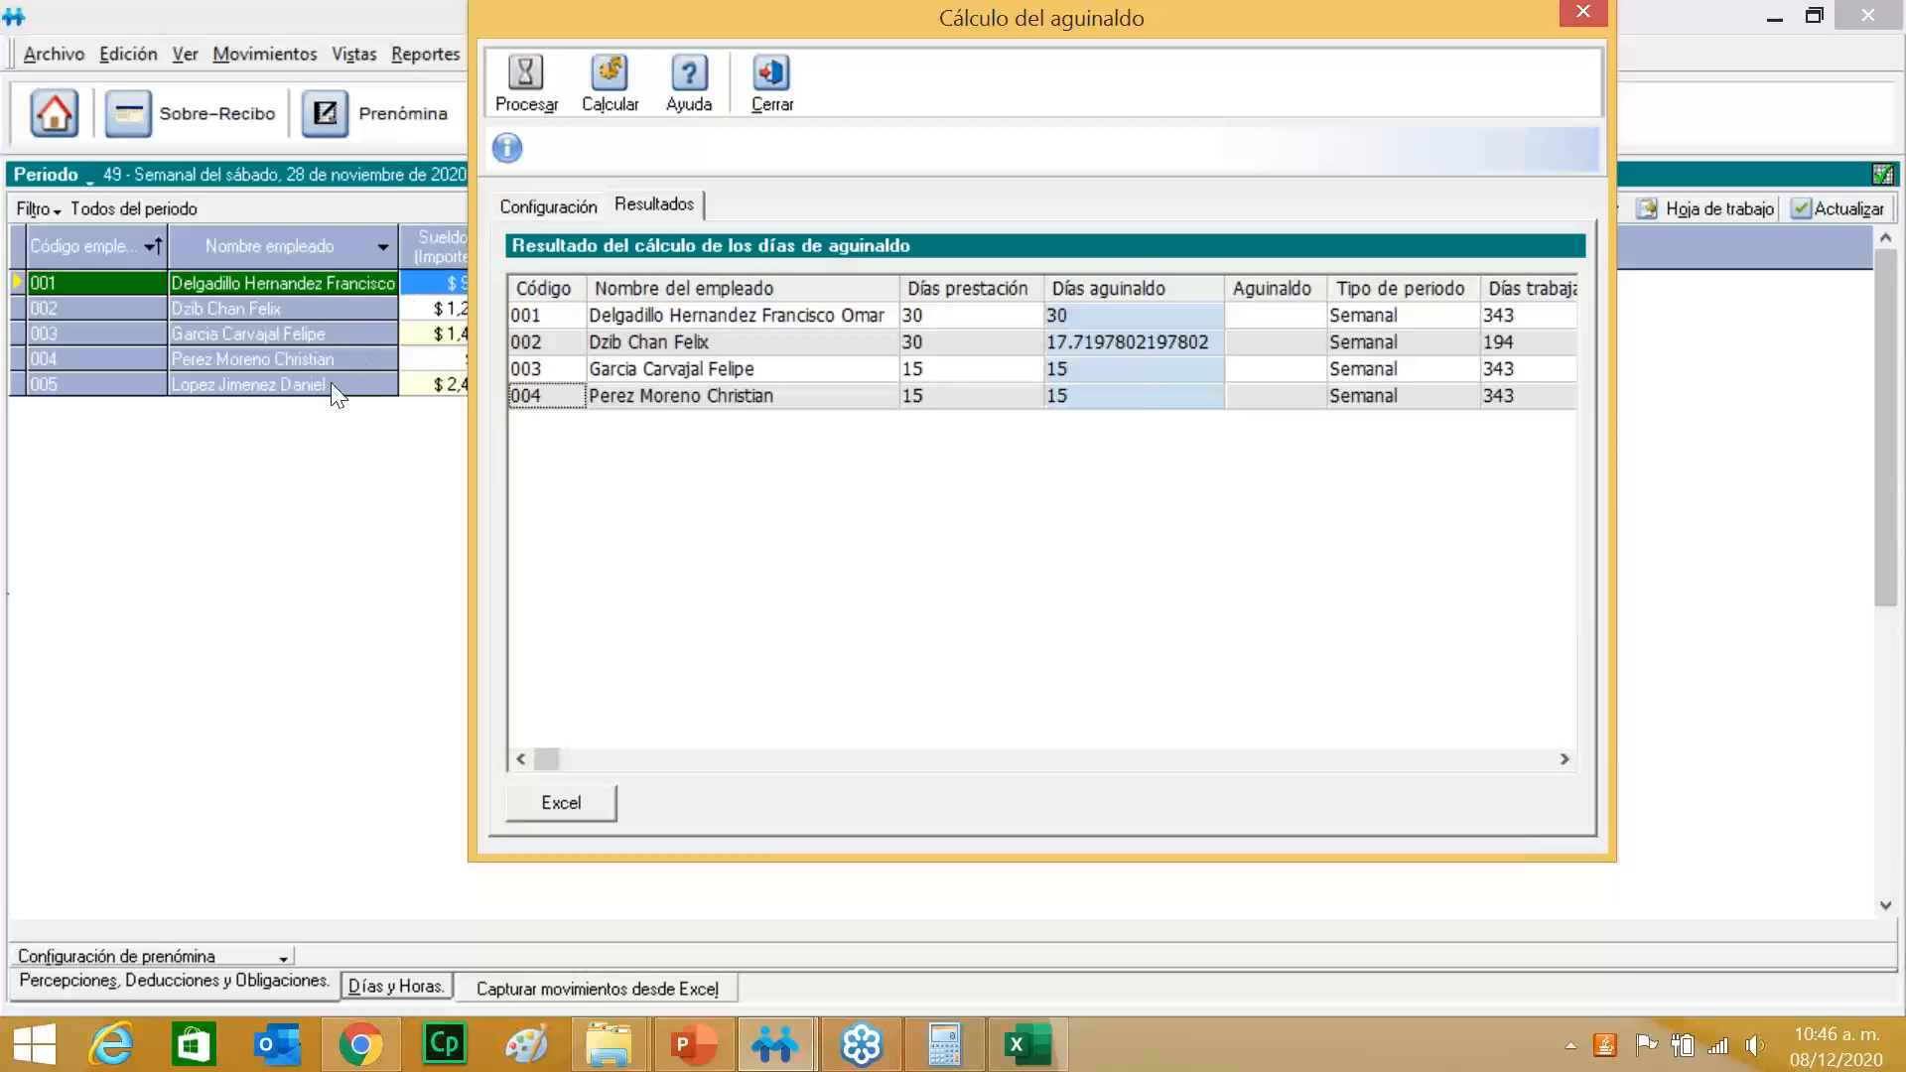
left_click(789, 120)
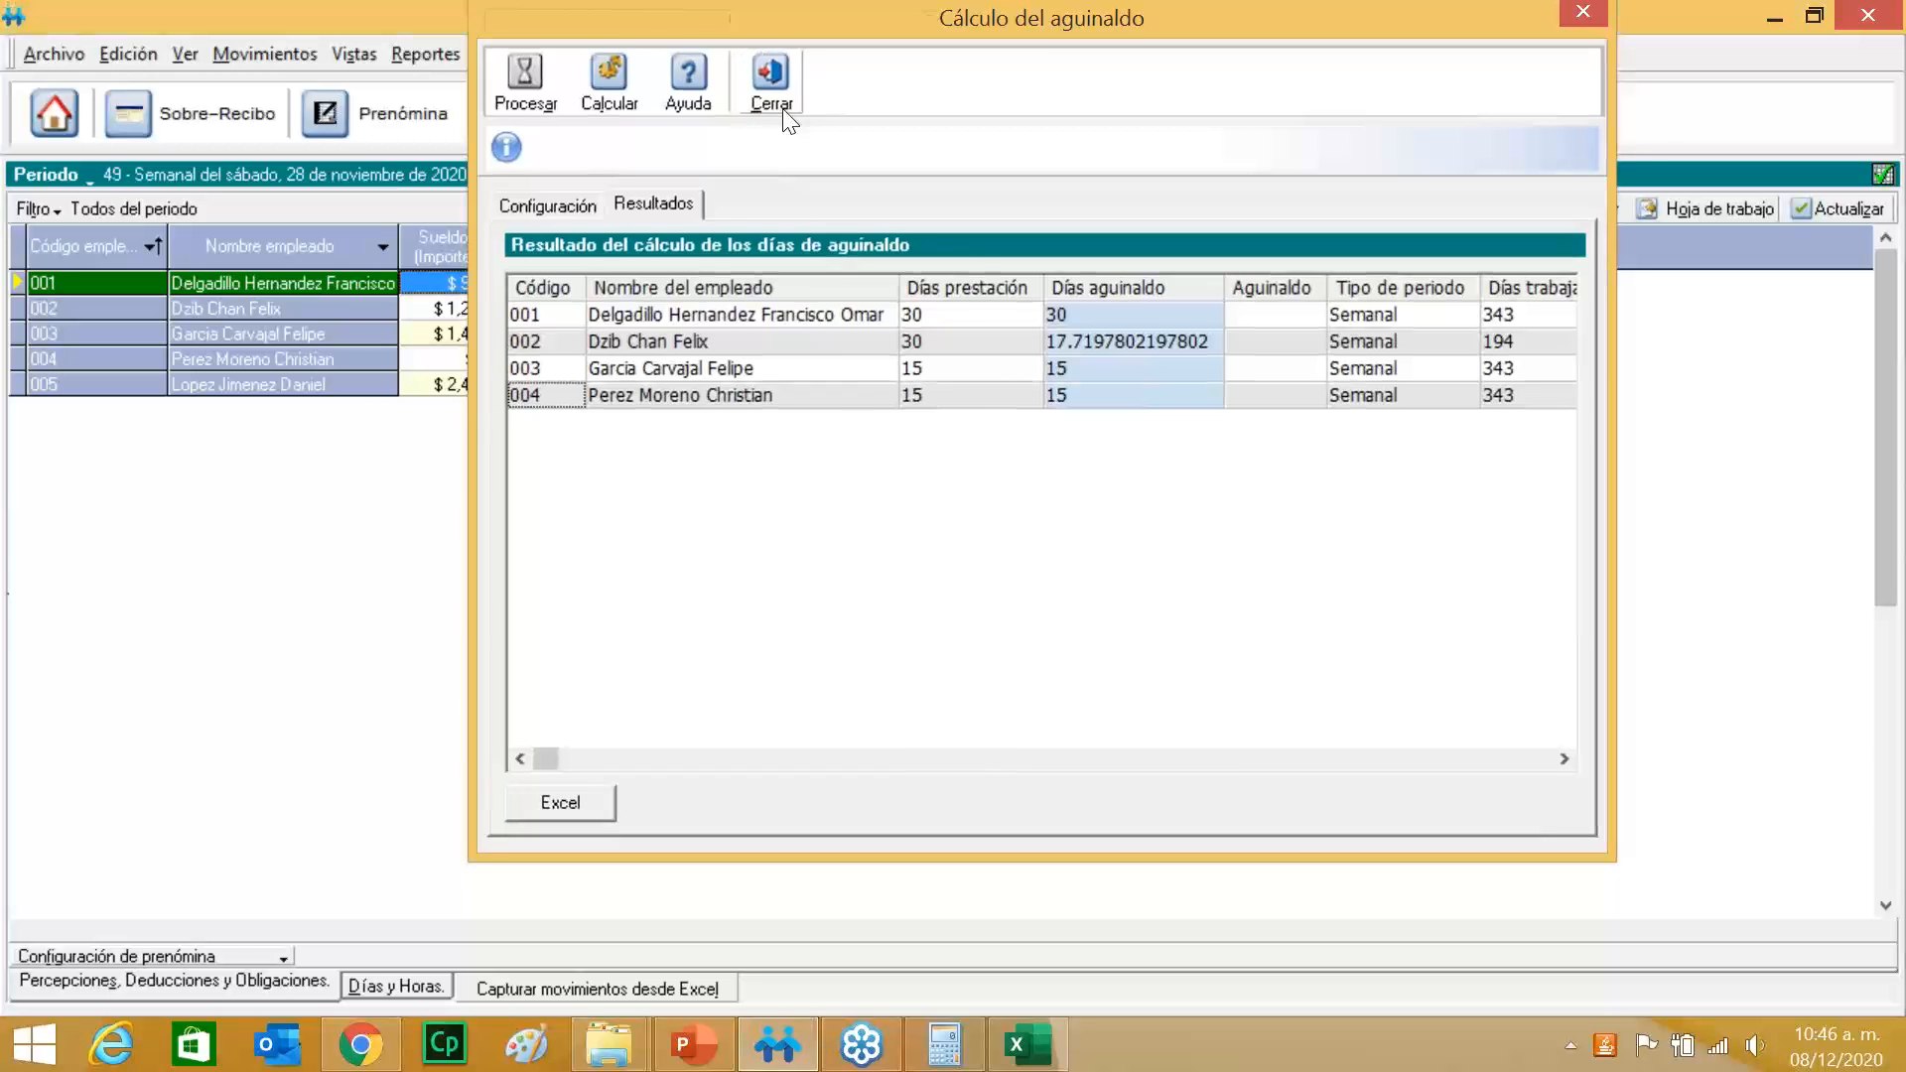
Enable Cálculo aguinaldo for the fourth employee listed in the employee catalog and save the record despite the stamping inconsistencies.
left_click(526, 56)
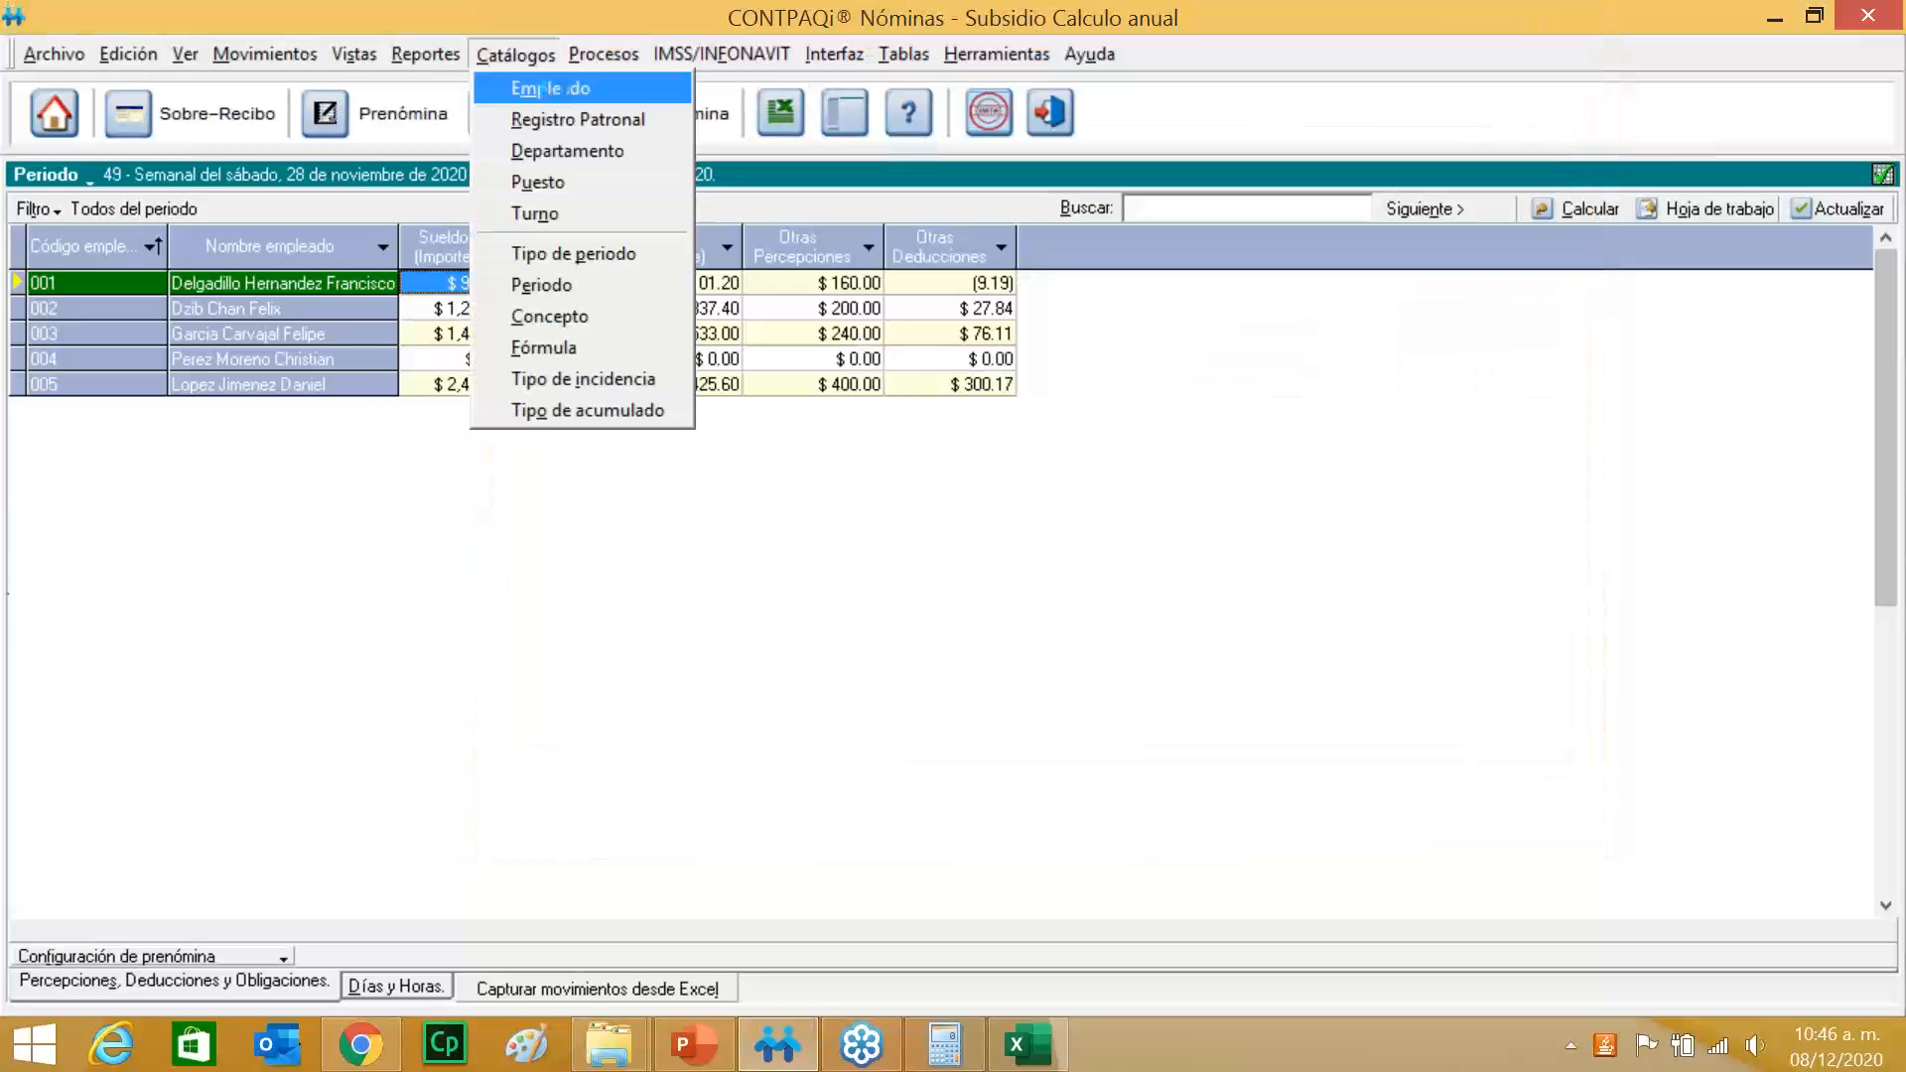
left_click(546, 87)
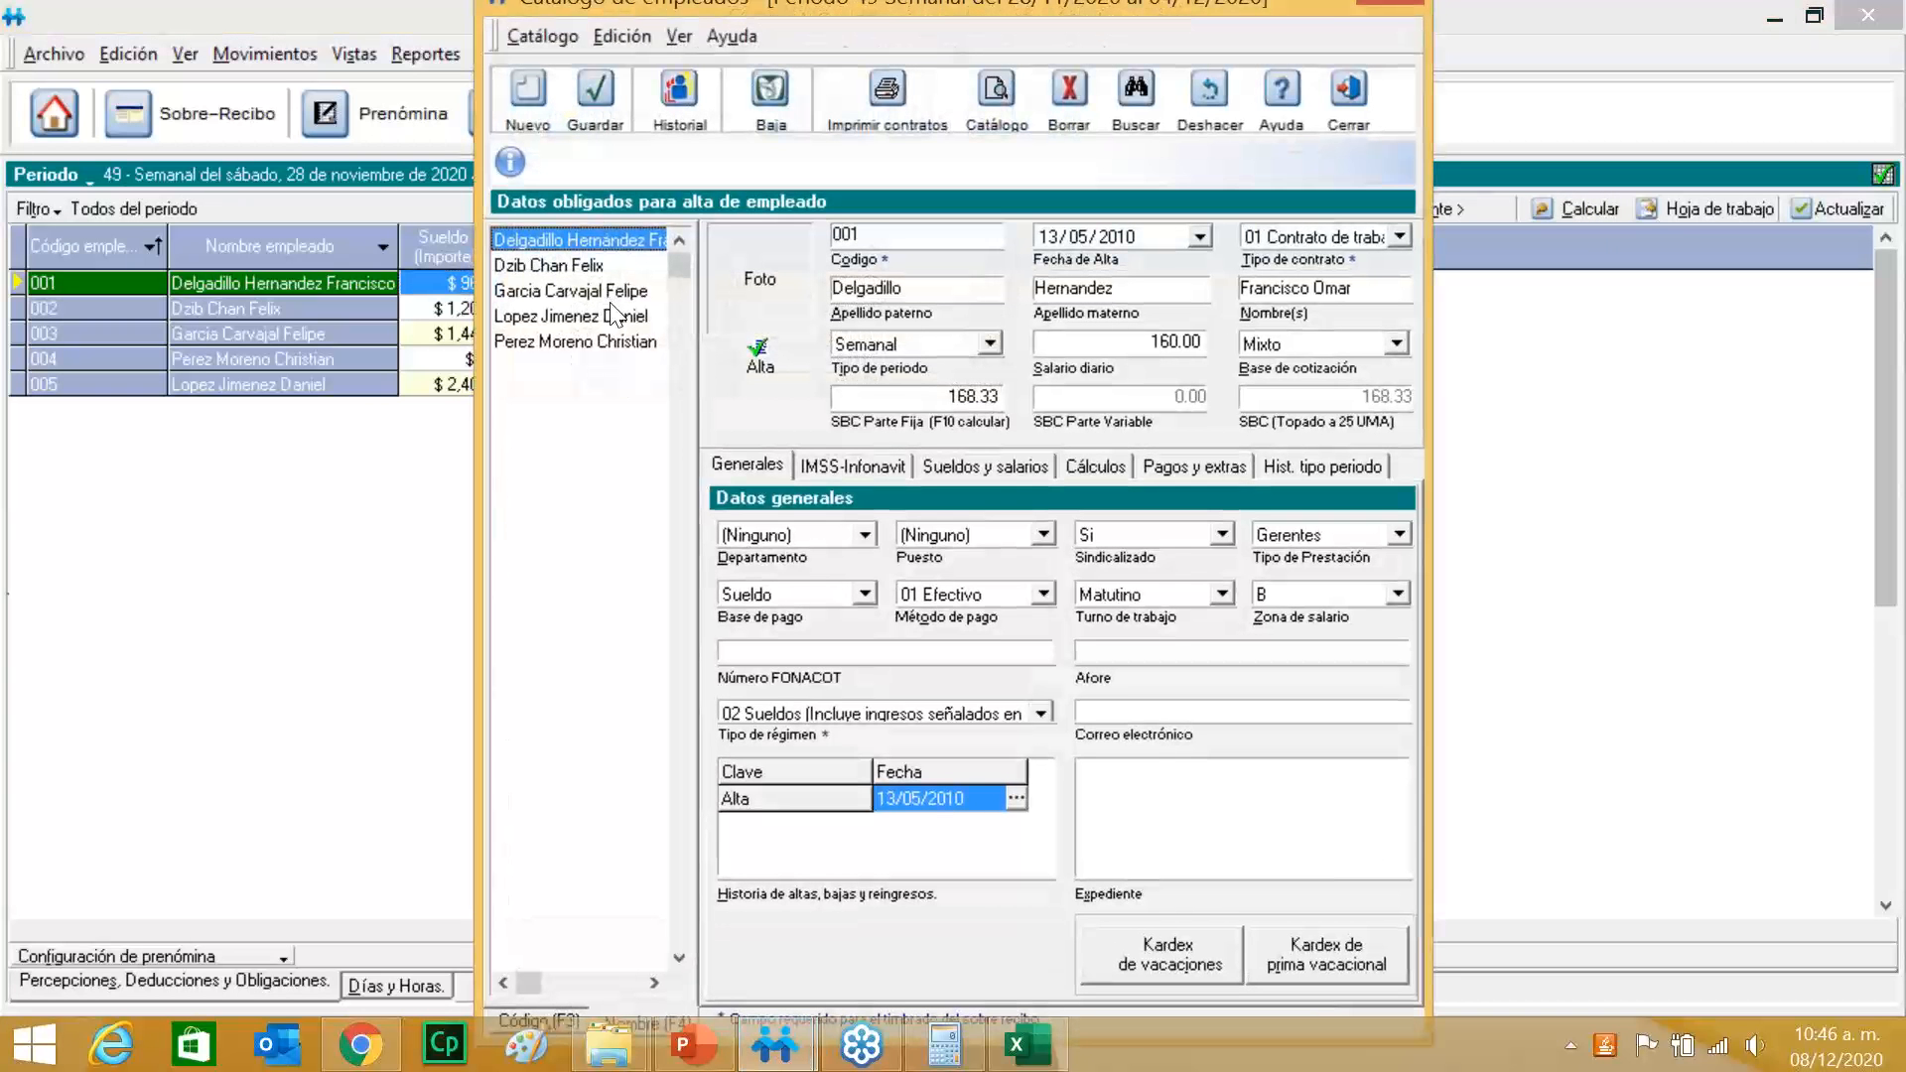
left_click(638, 317)
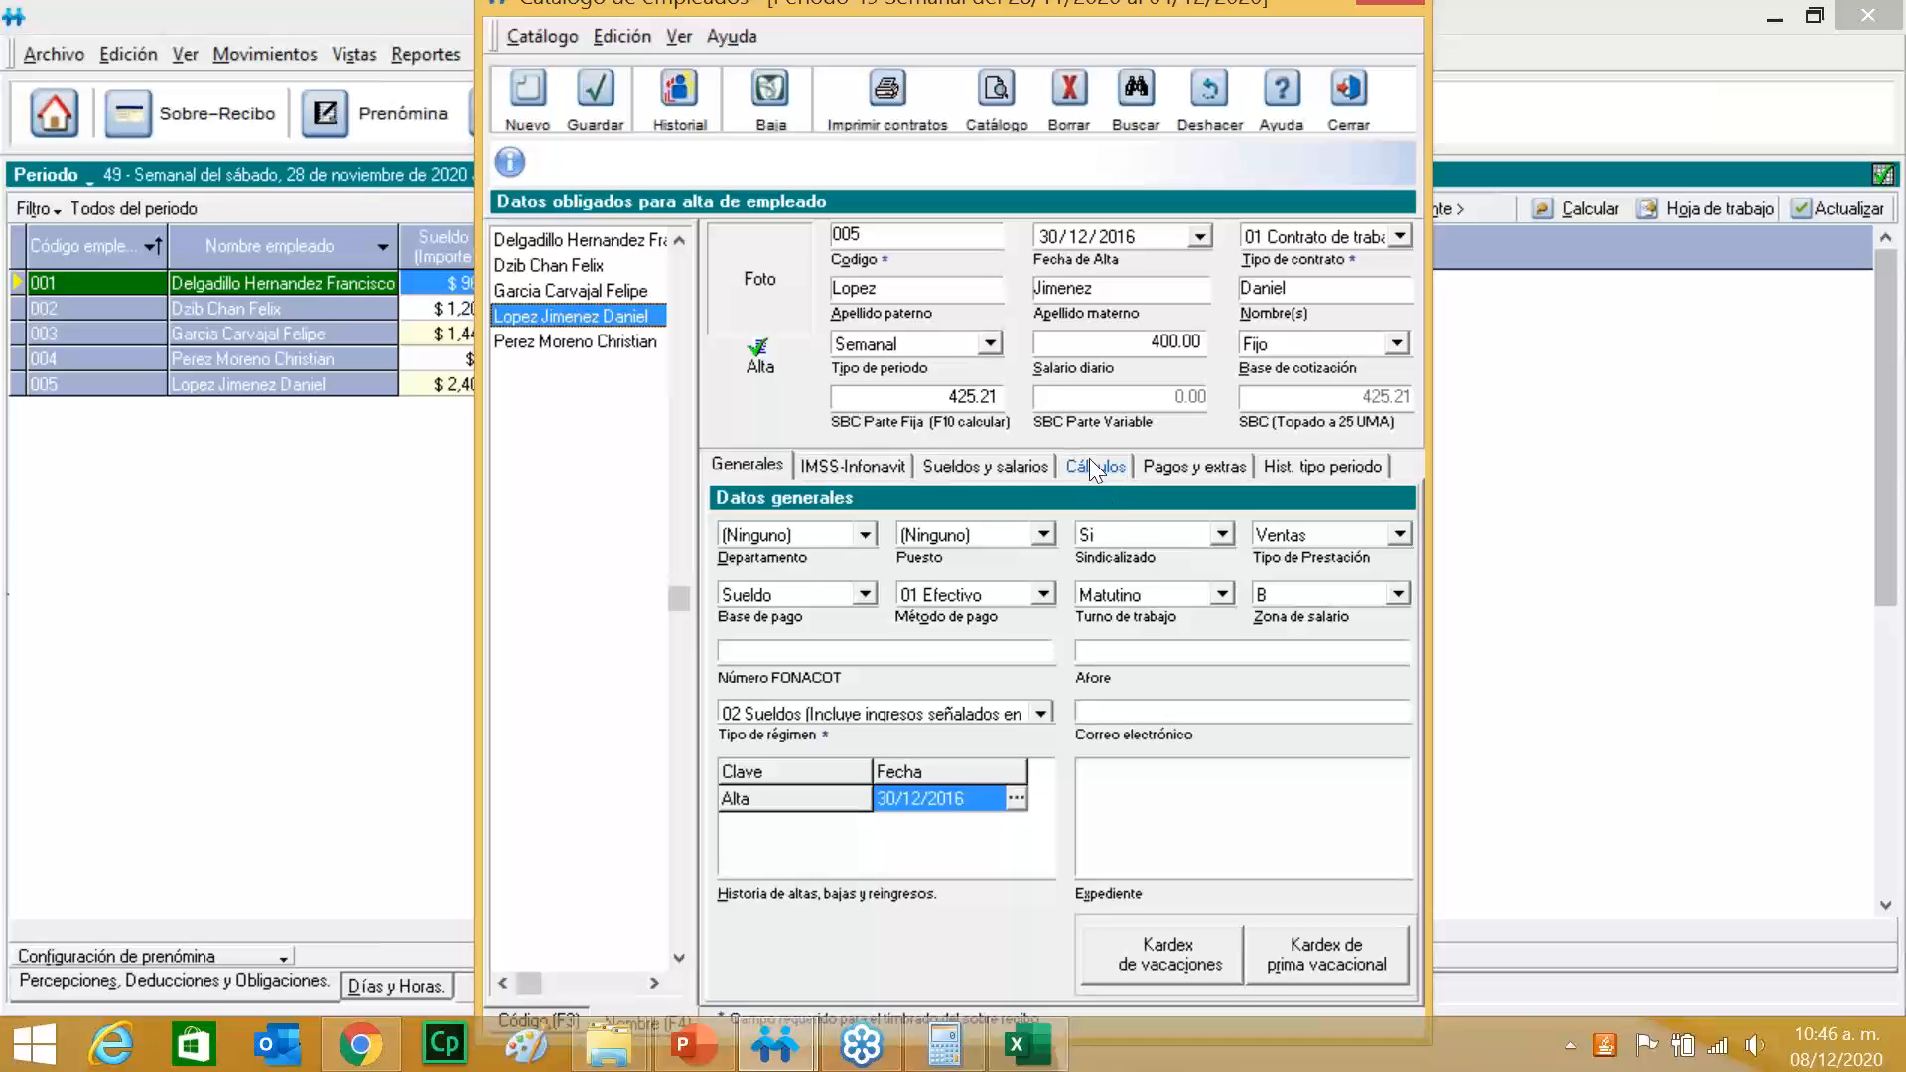
left_click(1092, 468)
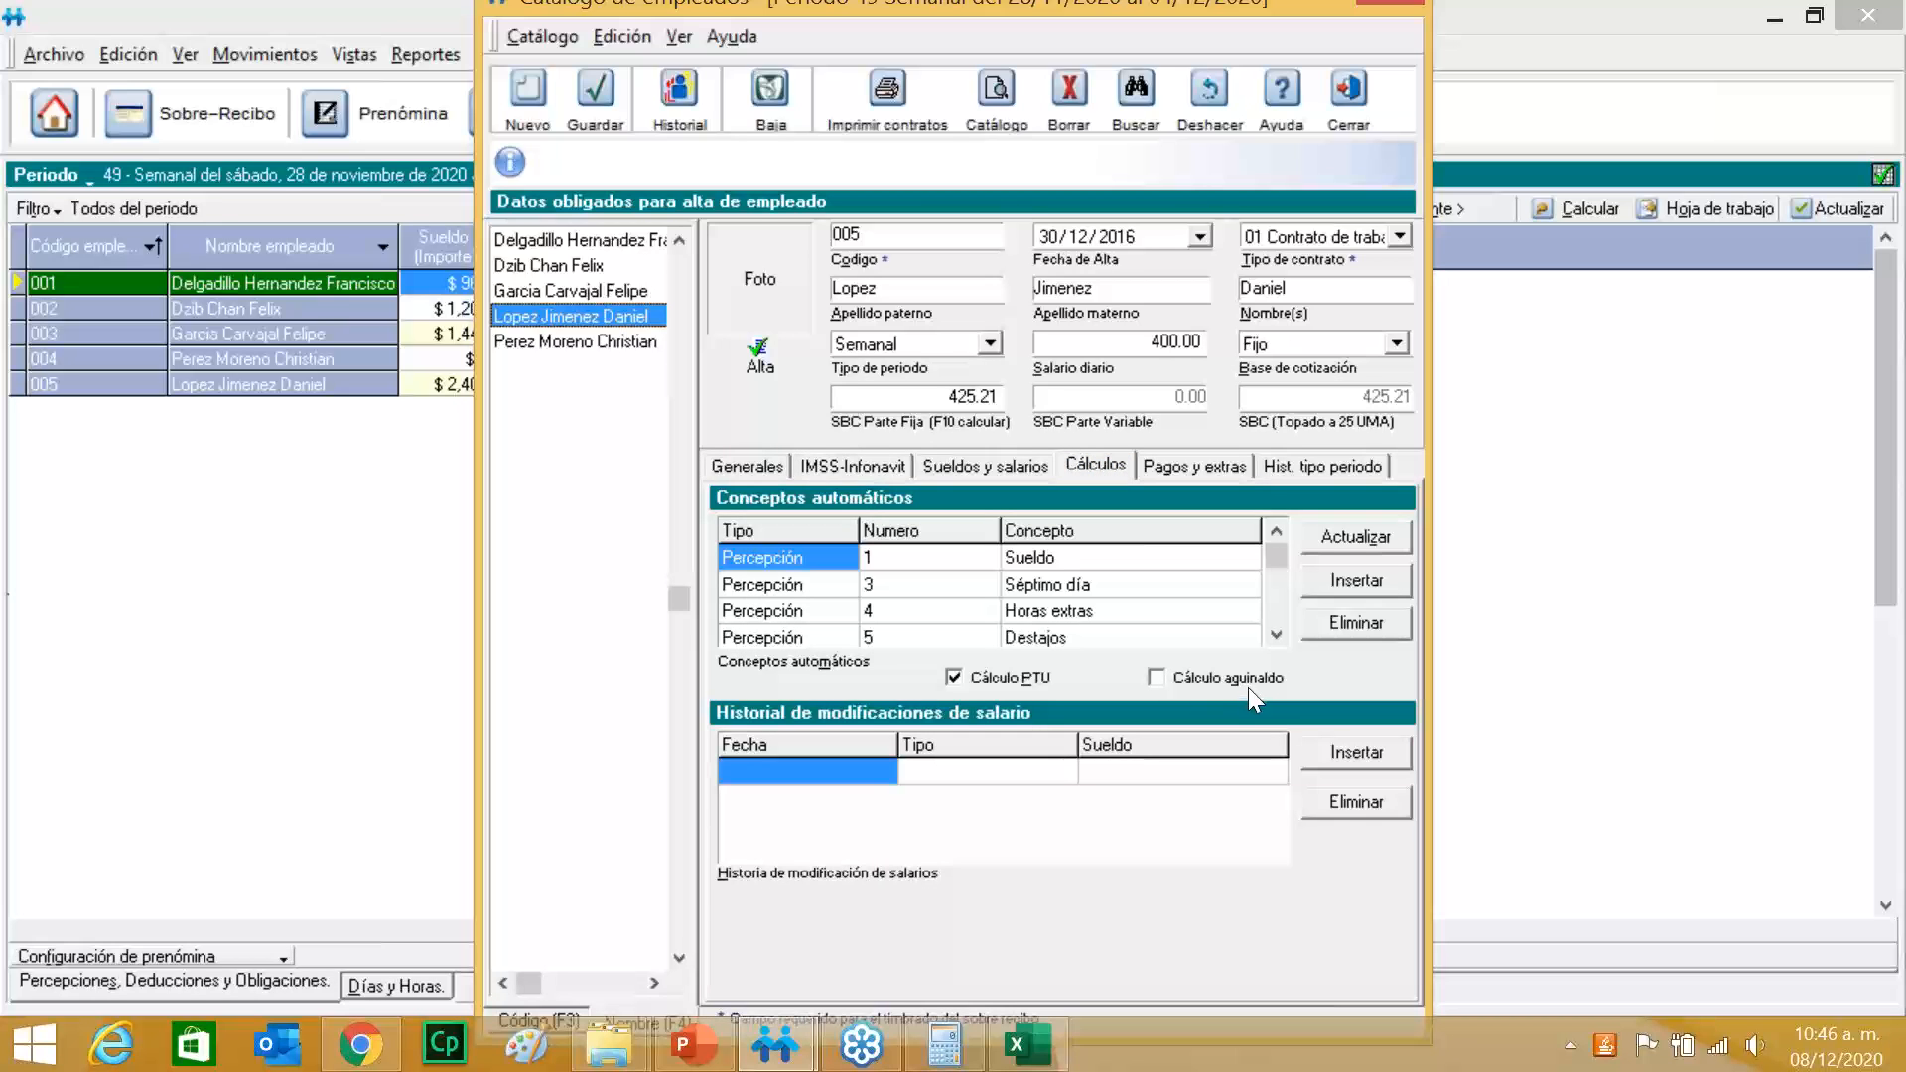
left_click(1158, 673)
left_click(599, 115)
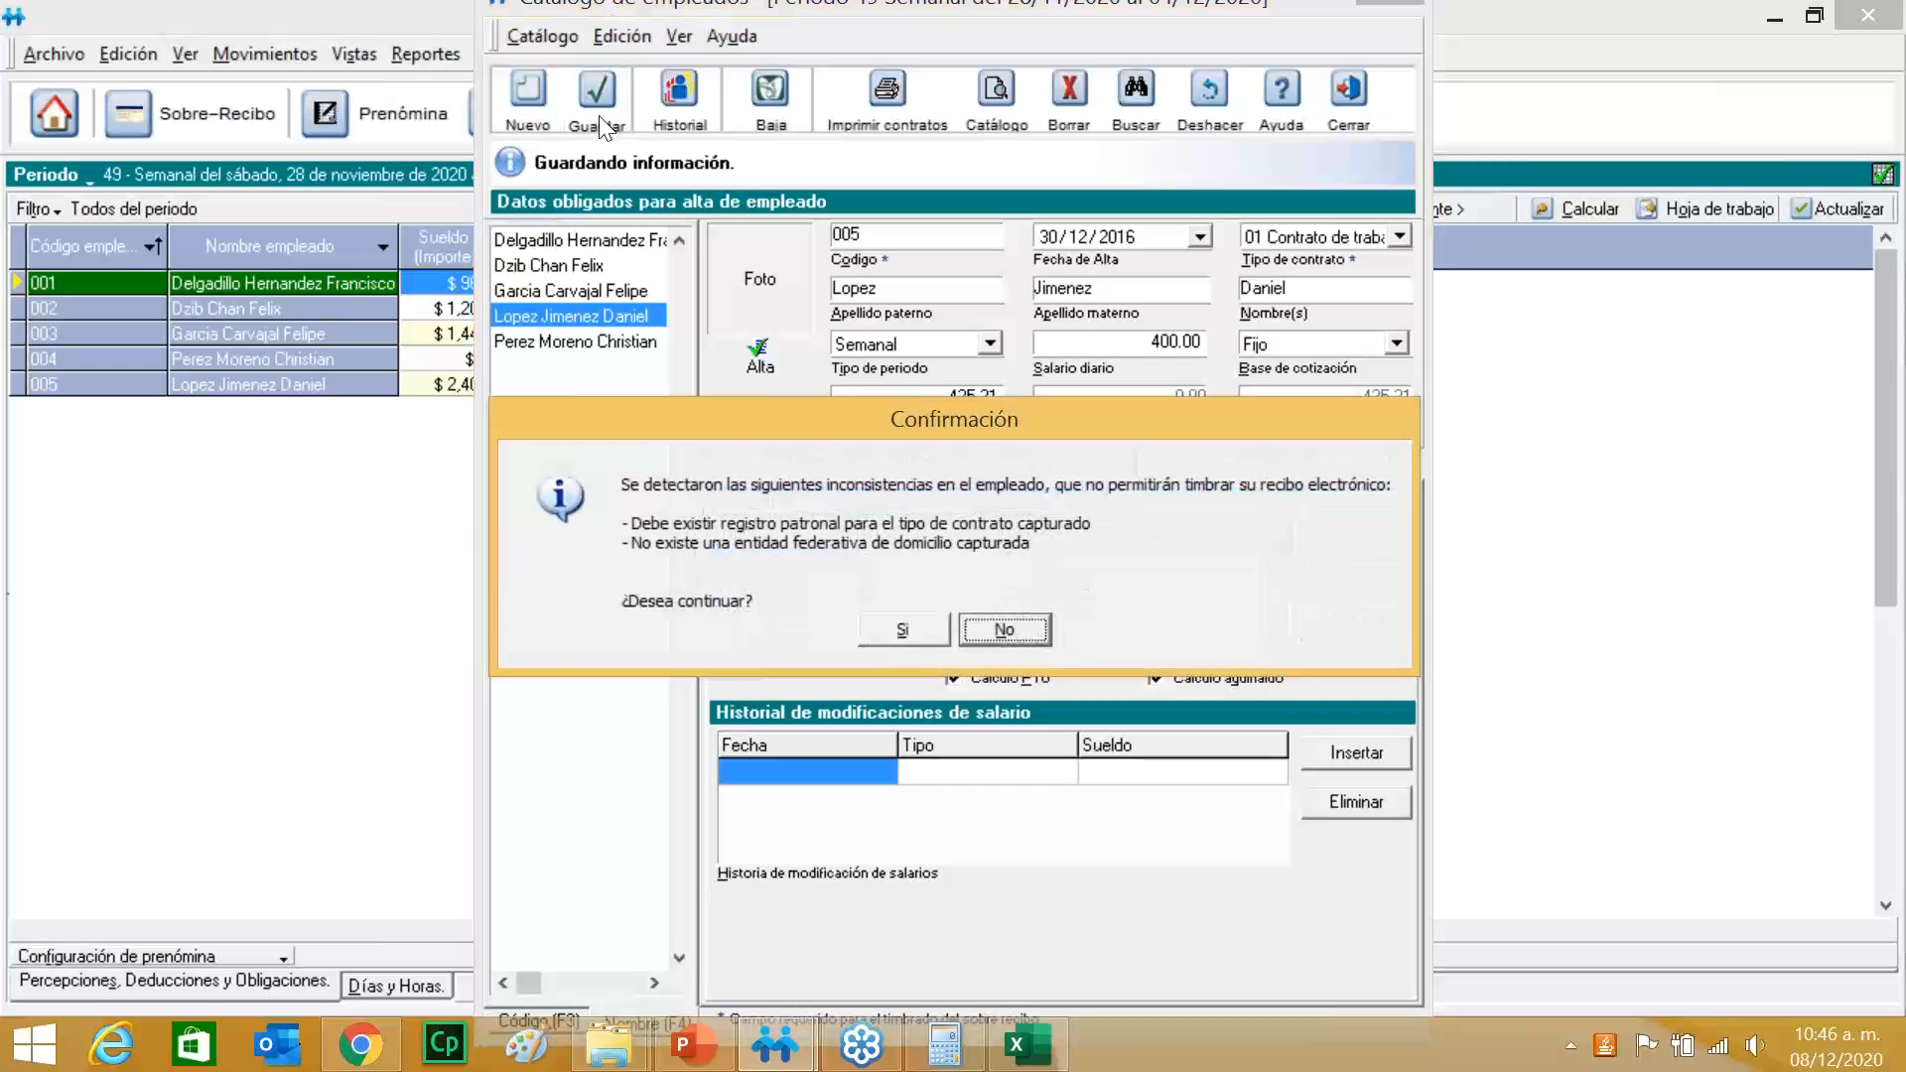
left_click(906, 627)
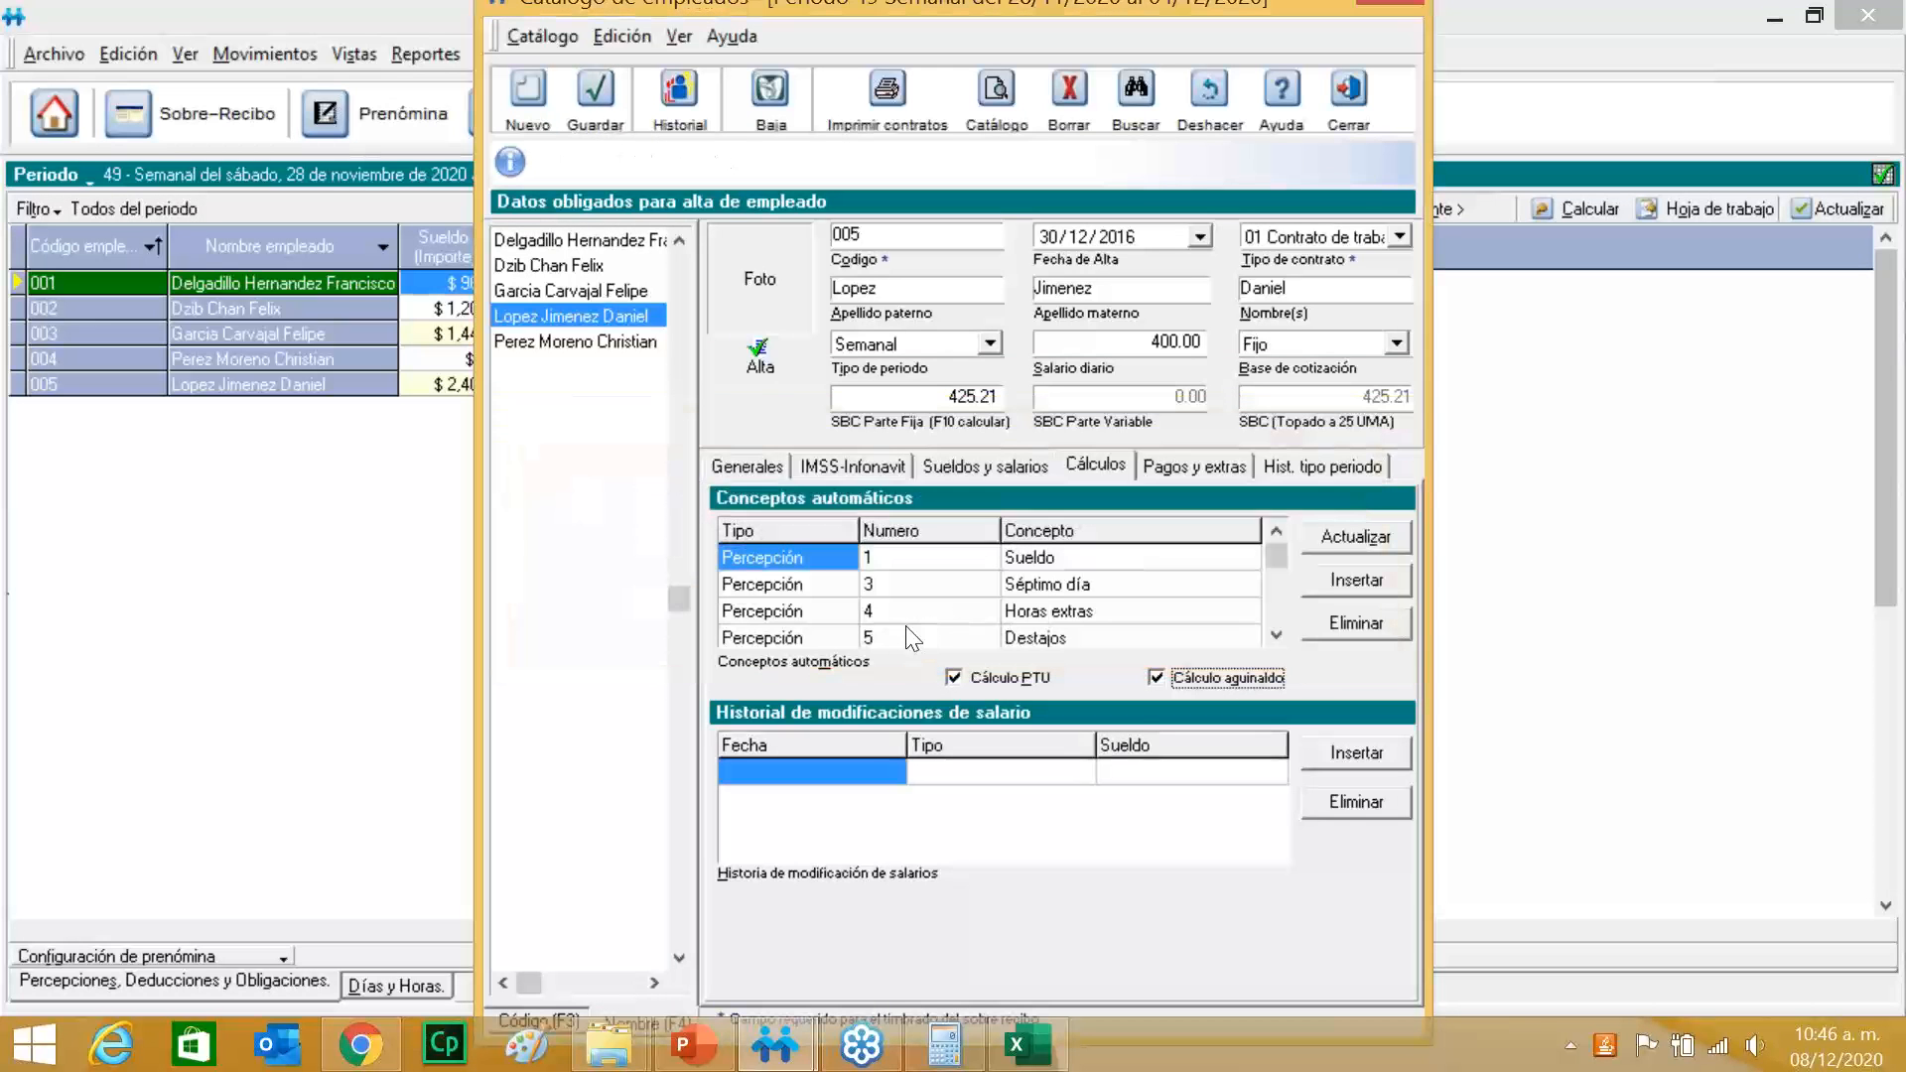
Check the Fecha de Alta and Cálculo aguinaldo setting of each employee in the catalog.
left_click(618, 239)
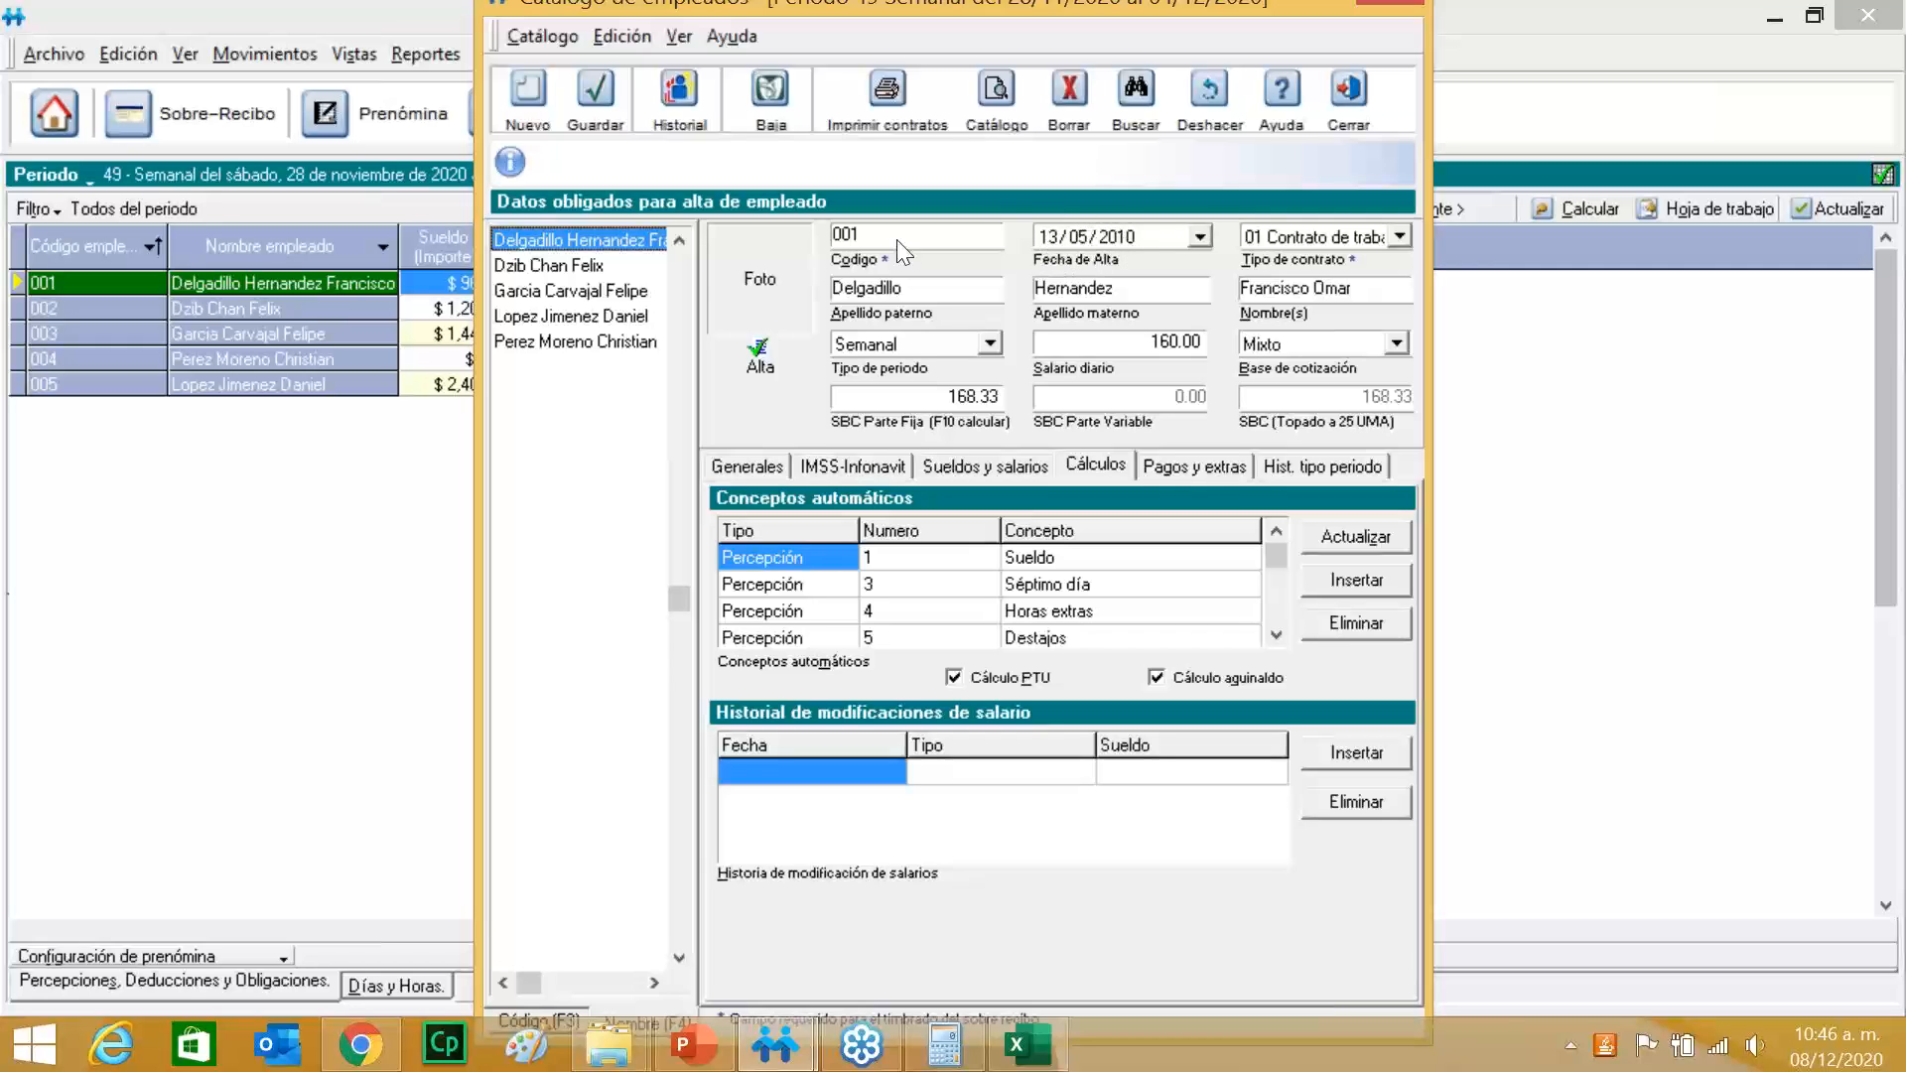
left_click(588, 266)
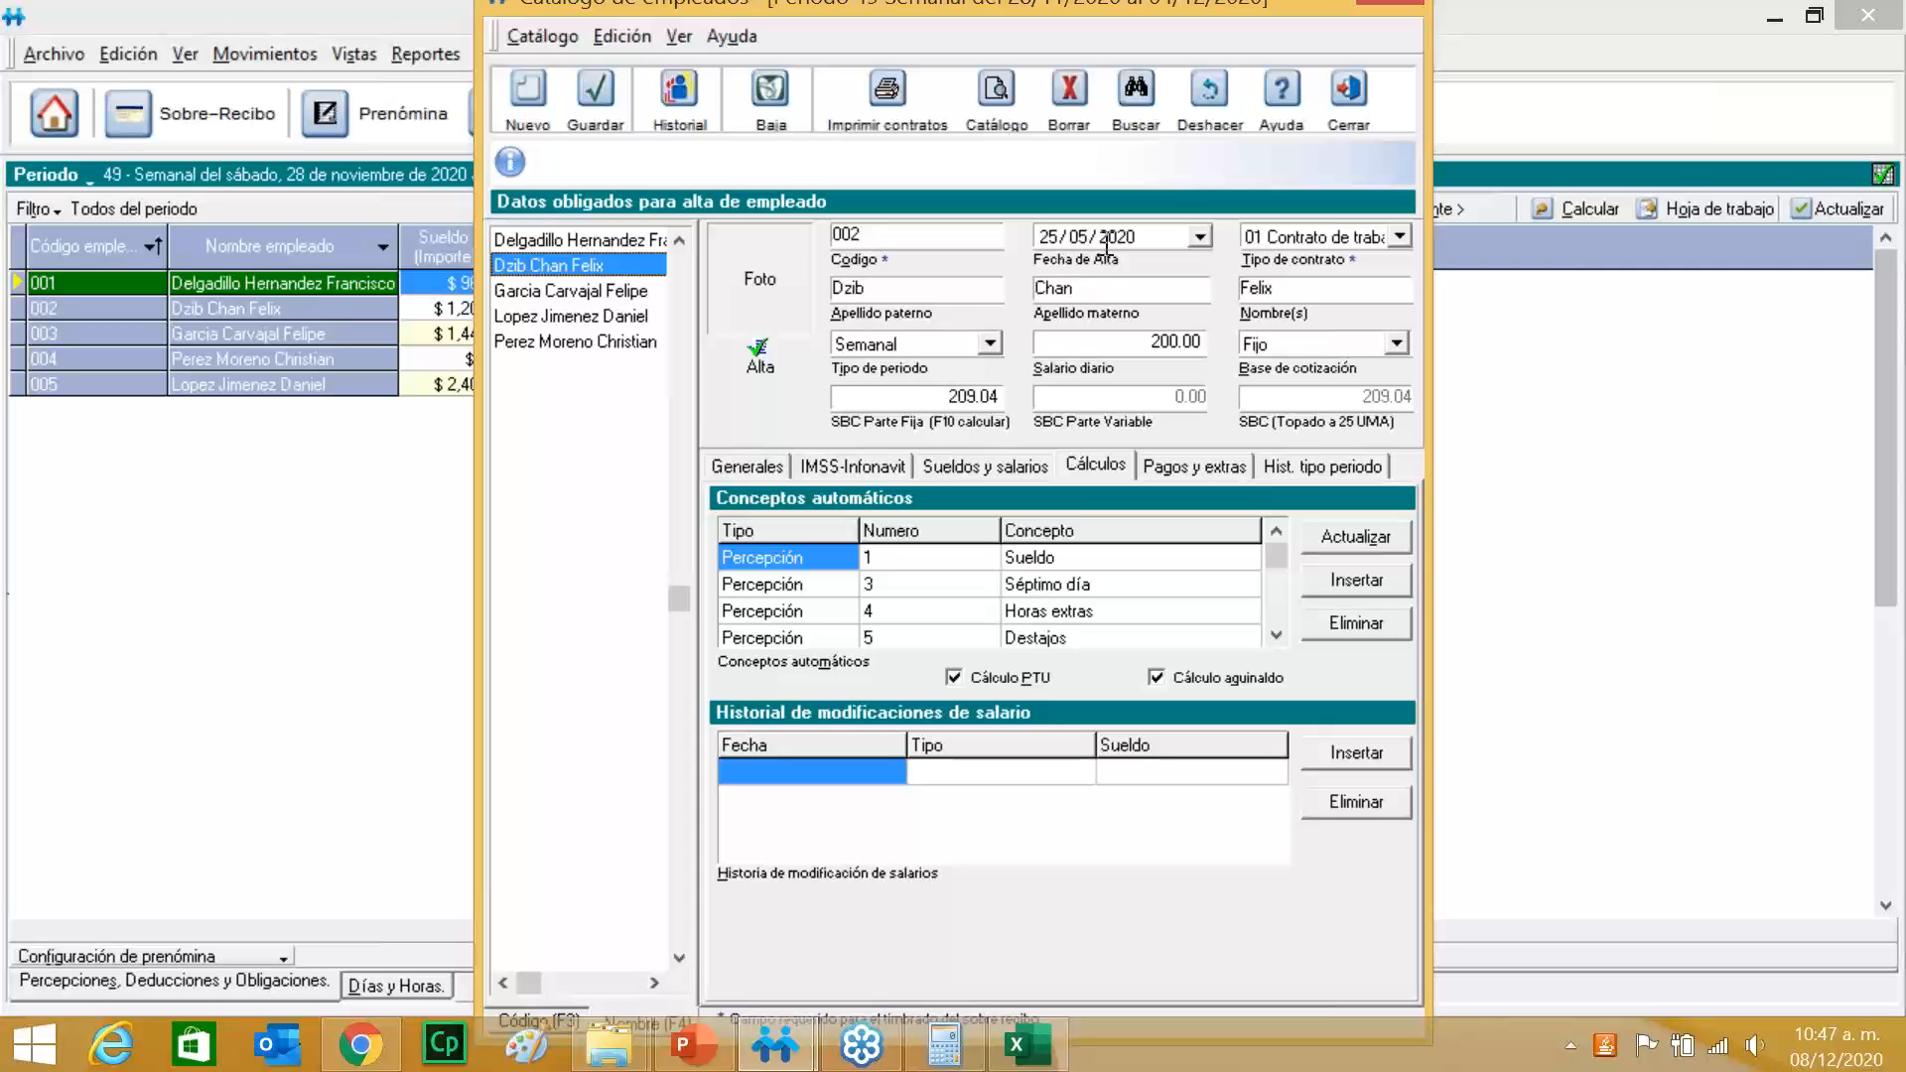
left_click(637, 292)
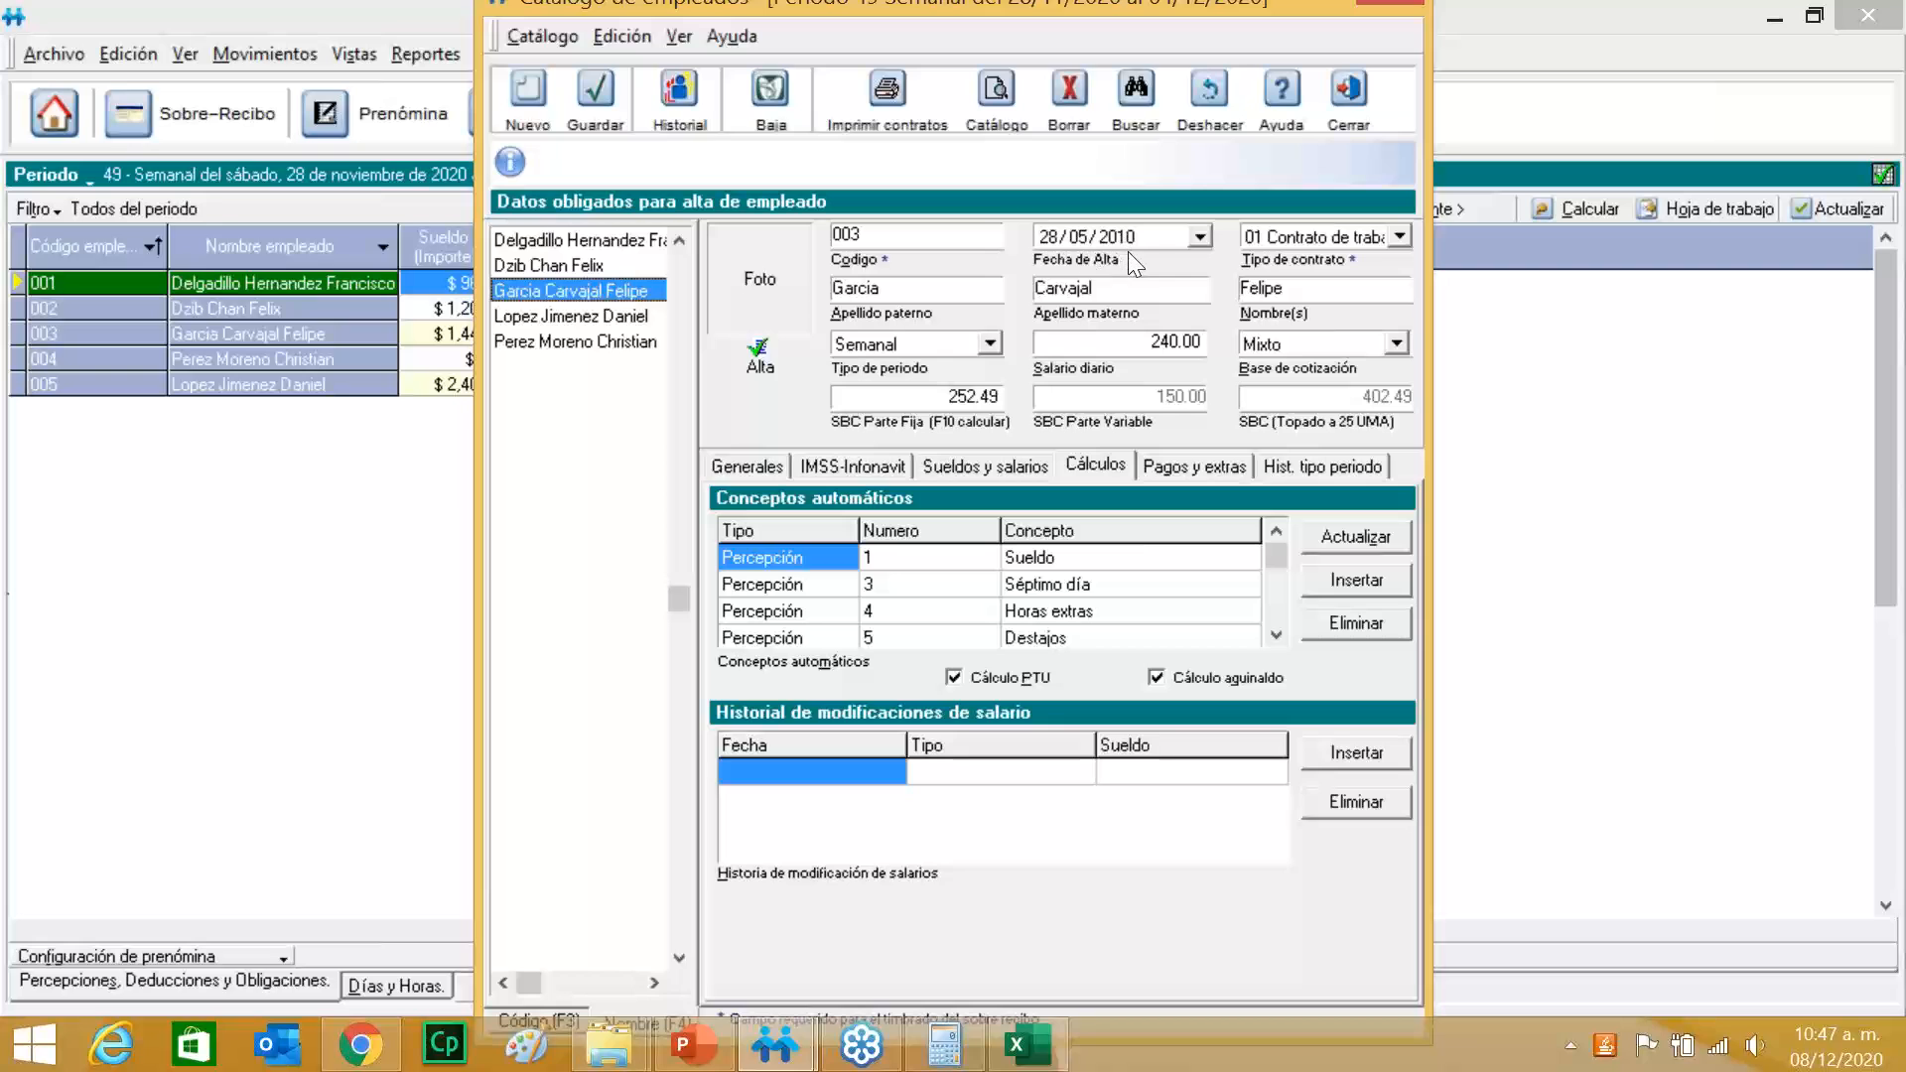
left_click(623, 326)
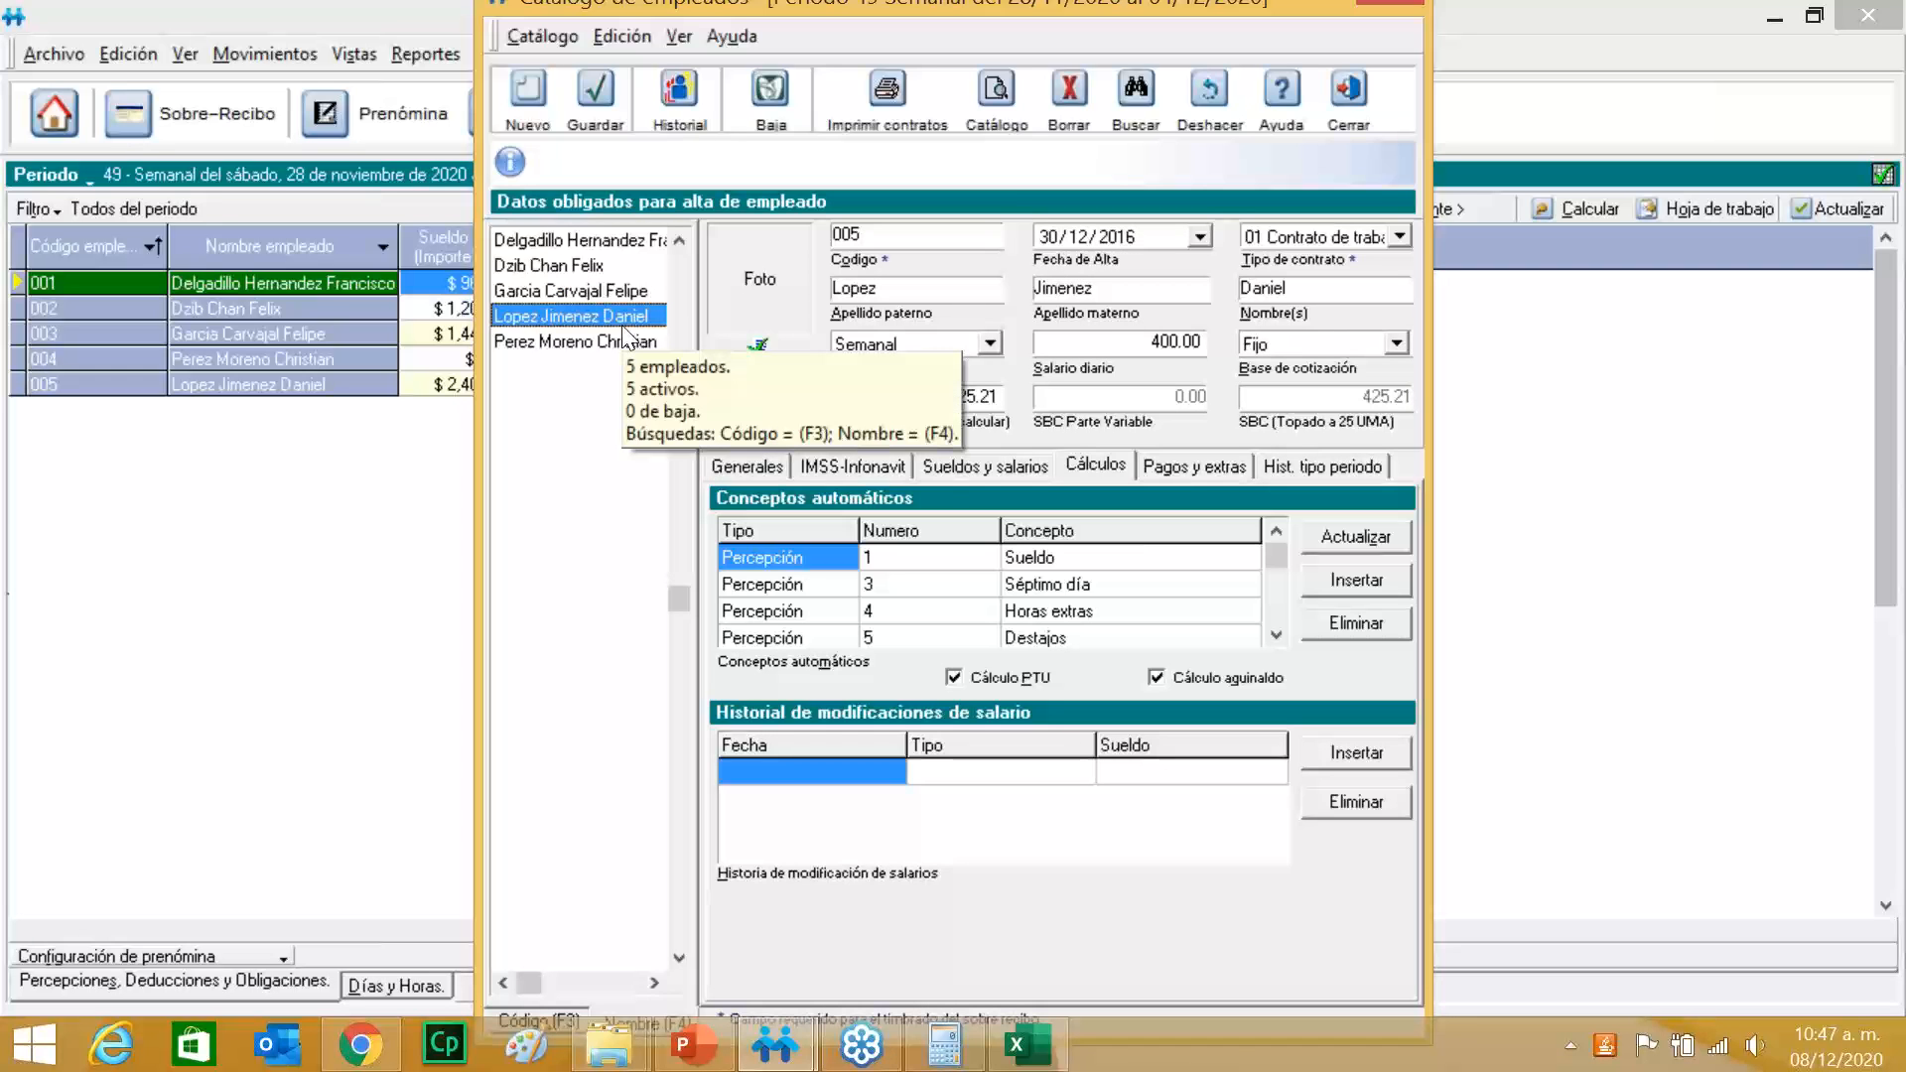
left_click(624, 343)
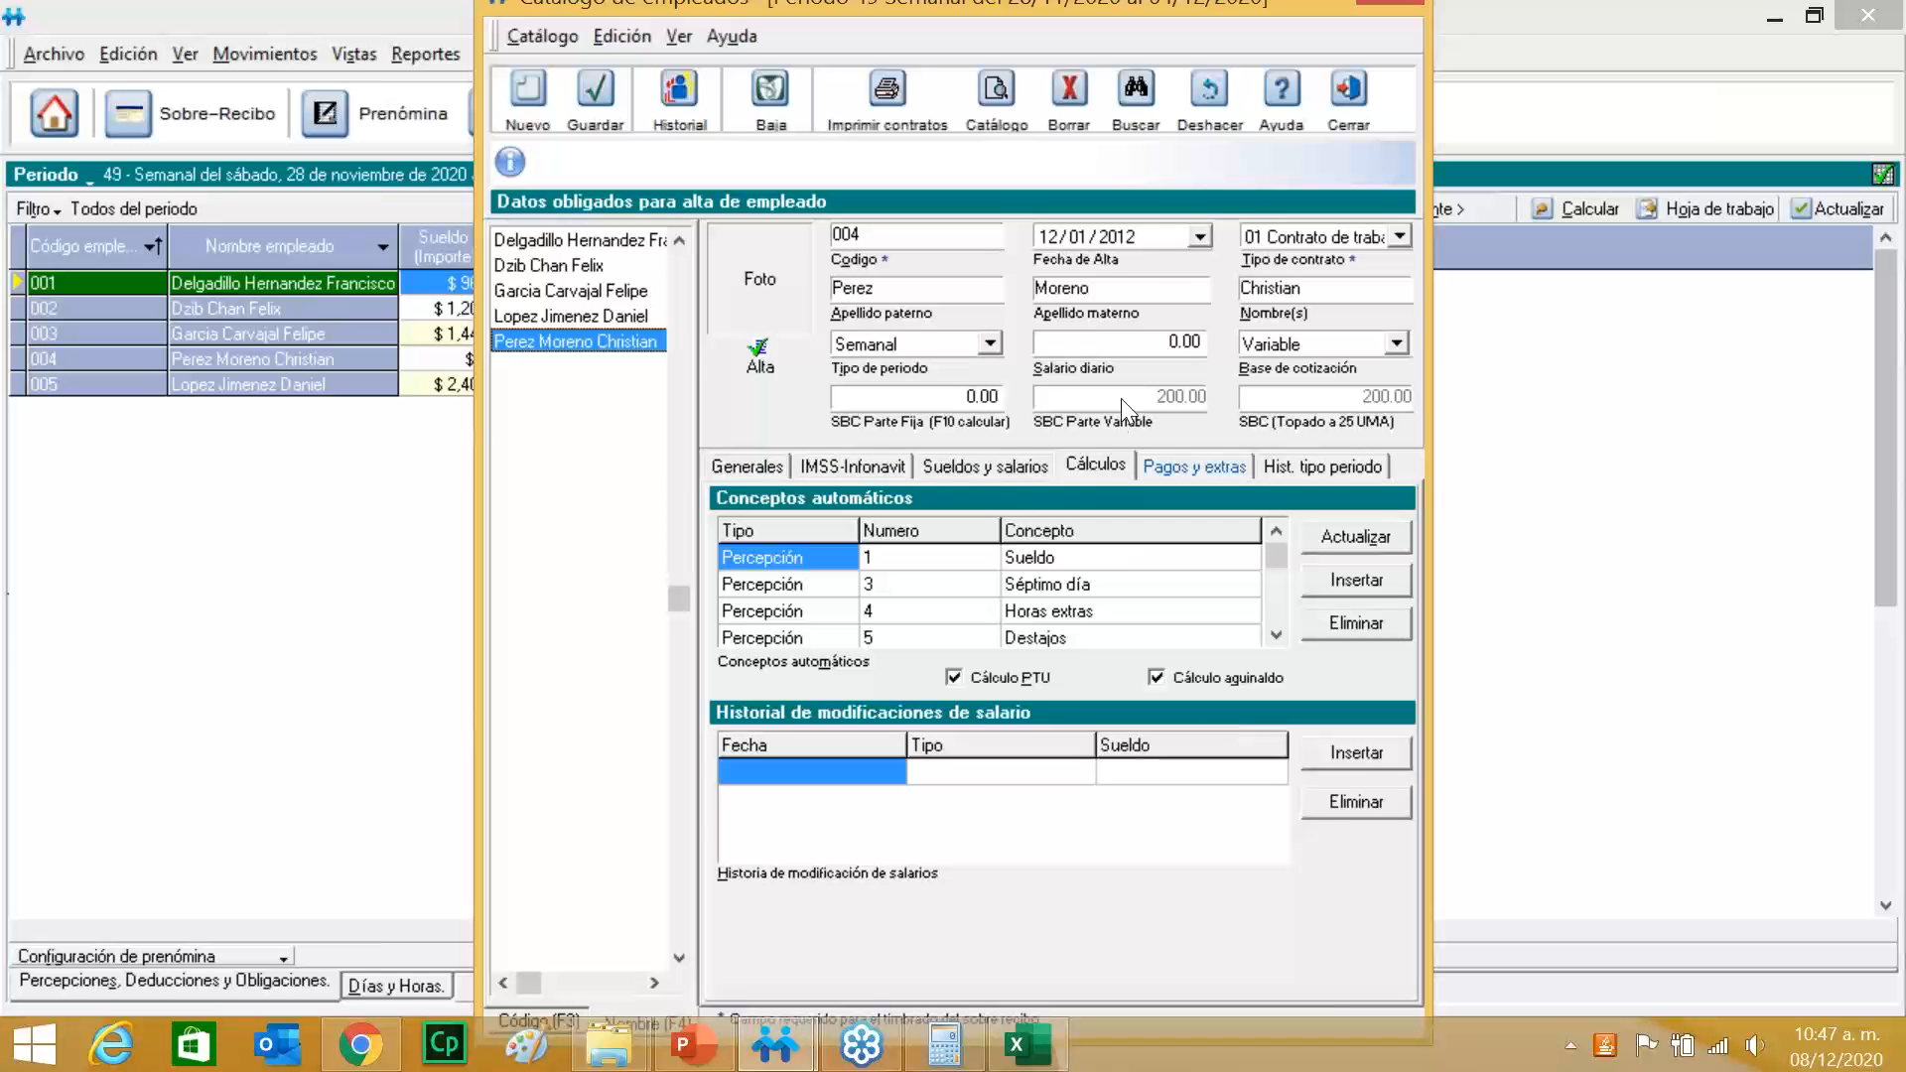
Compare the Tipo de Prestación in the general data of the fifth, third, first and second listed employees.
left_click(765, 466)
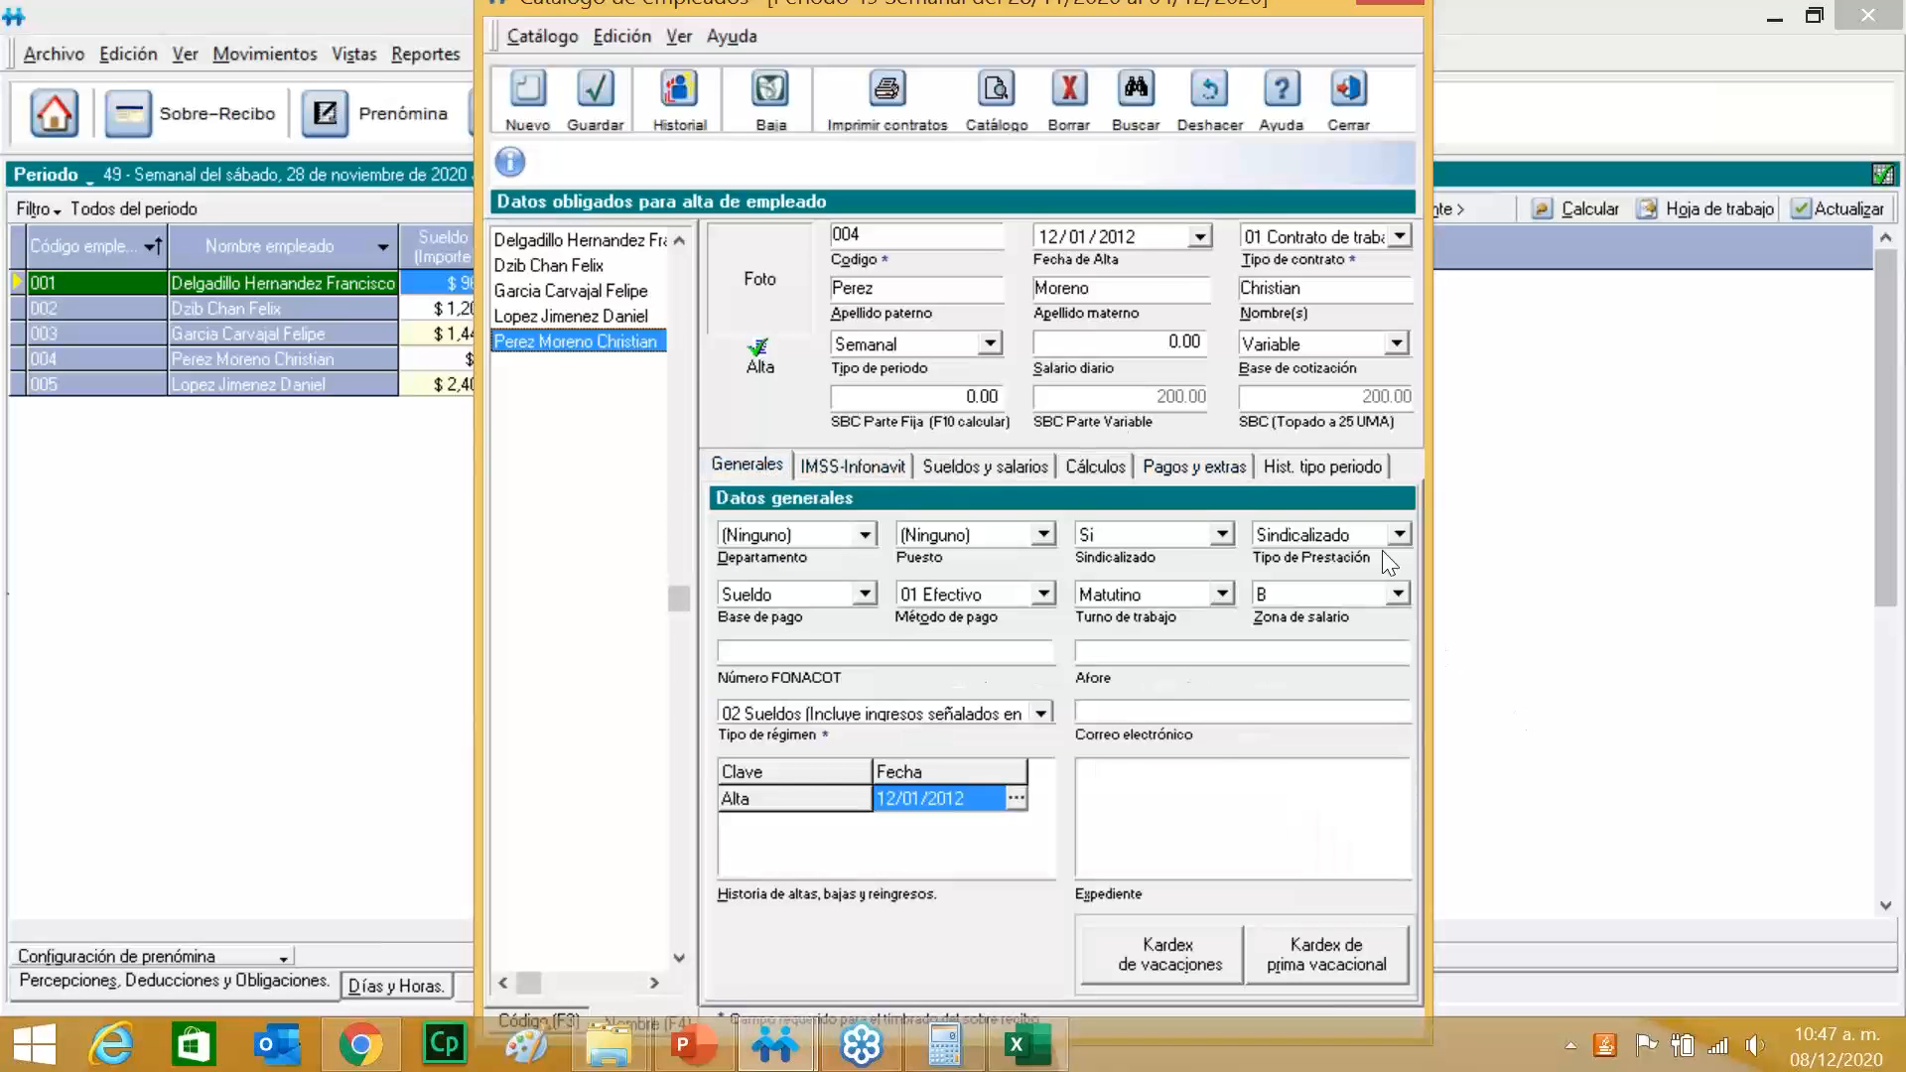
left_click(571, 290)
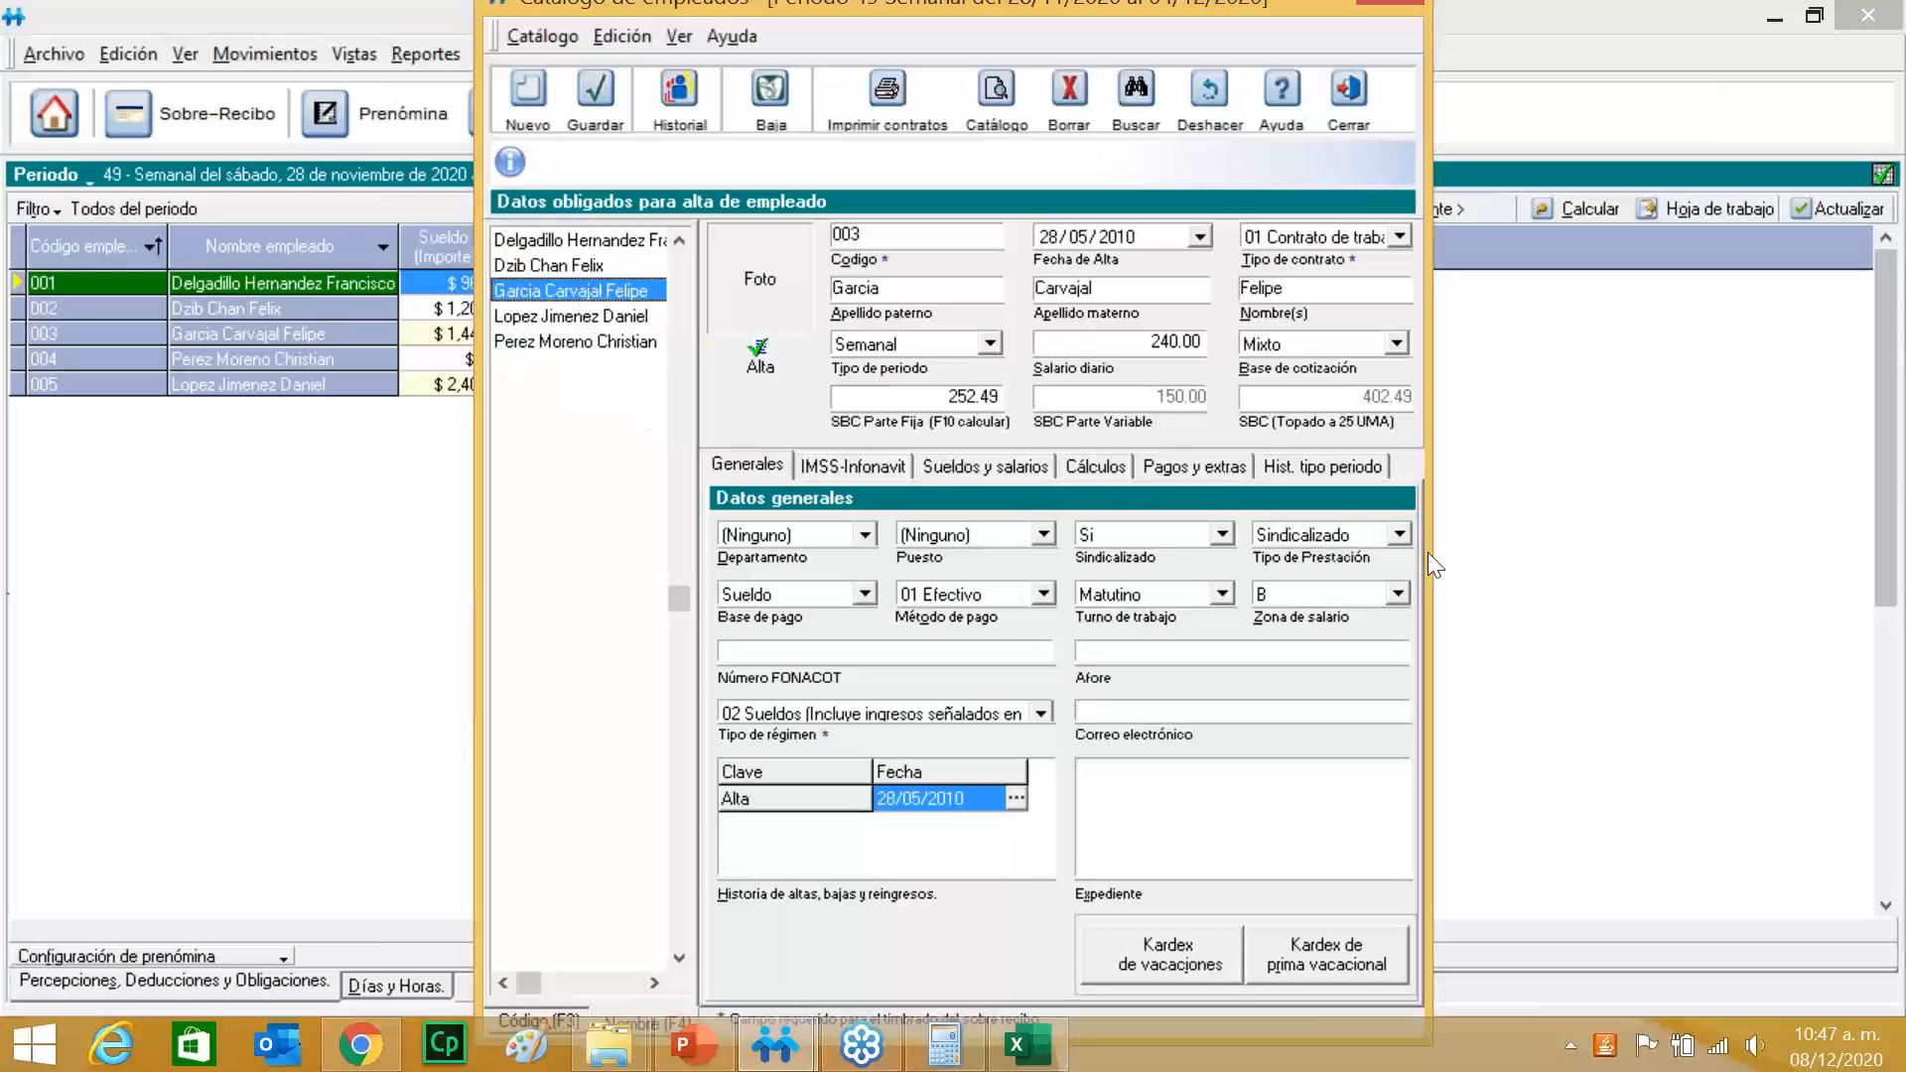
left_click(584, 240)
left_click(585, 265)
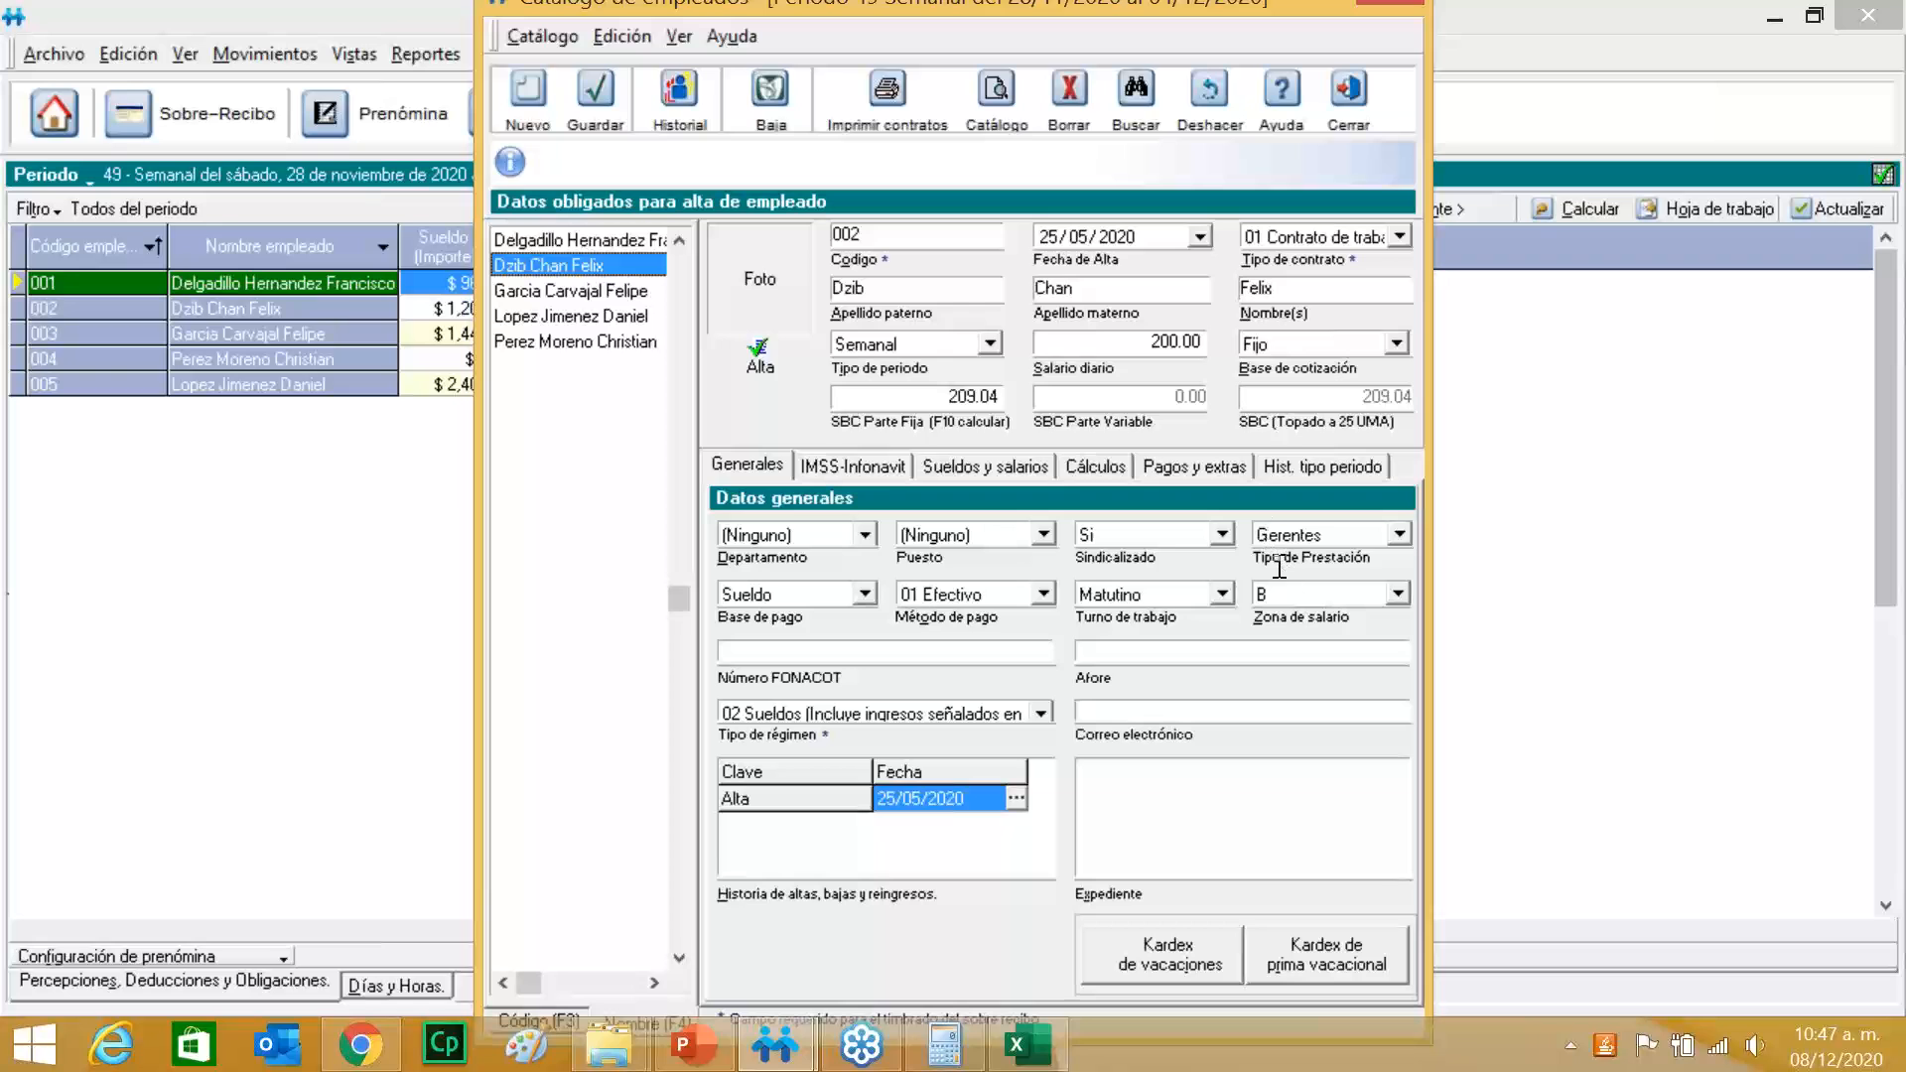
Check the Tipo de Prestación of the fourth listed employee and close the employee catalog.
left_click(558, 315)
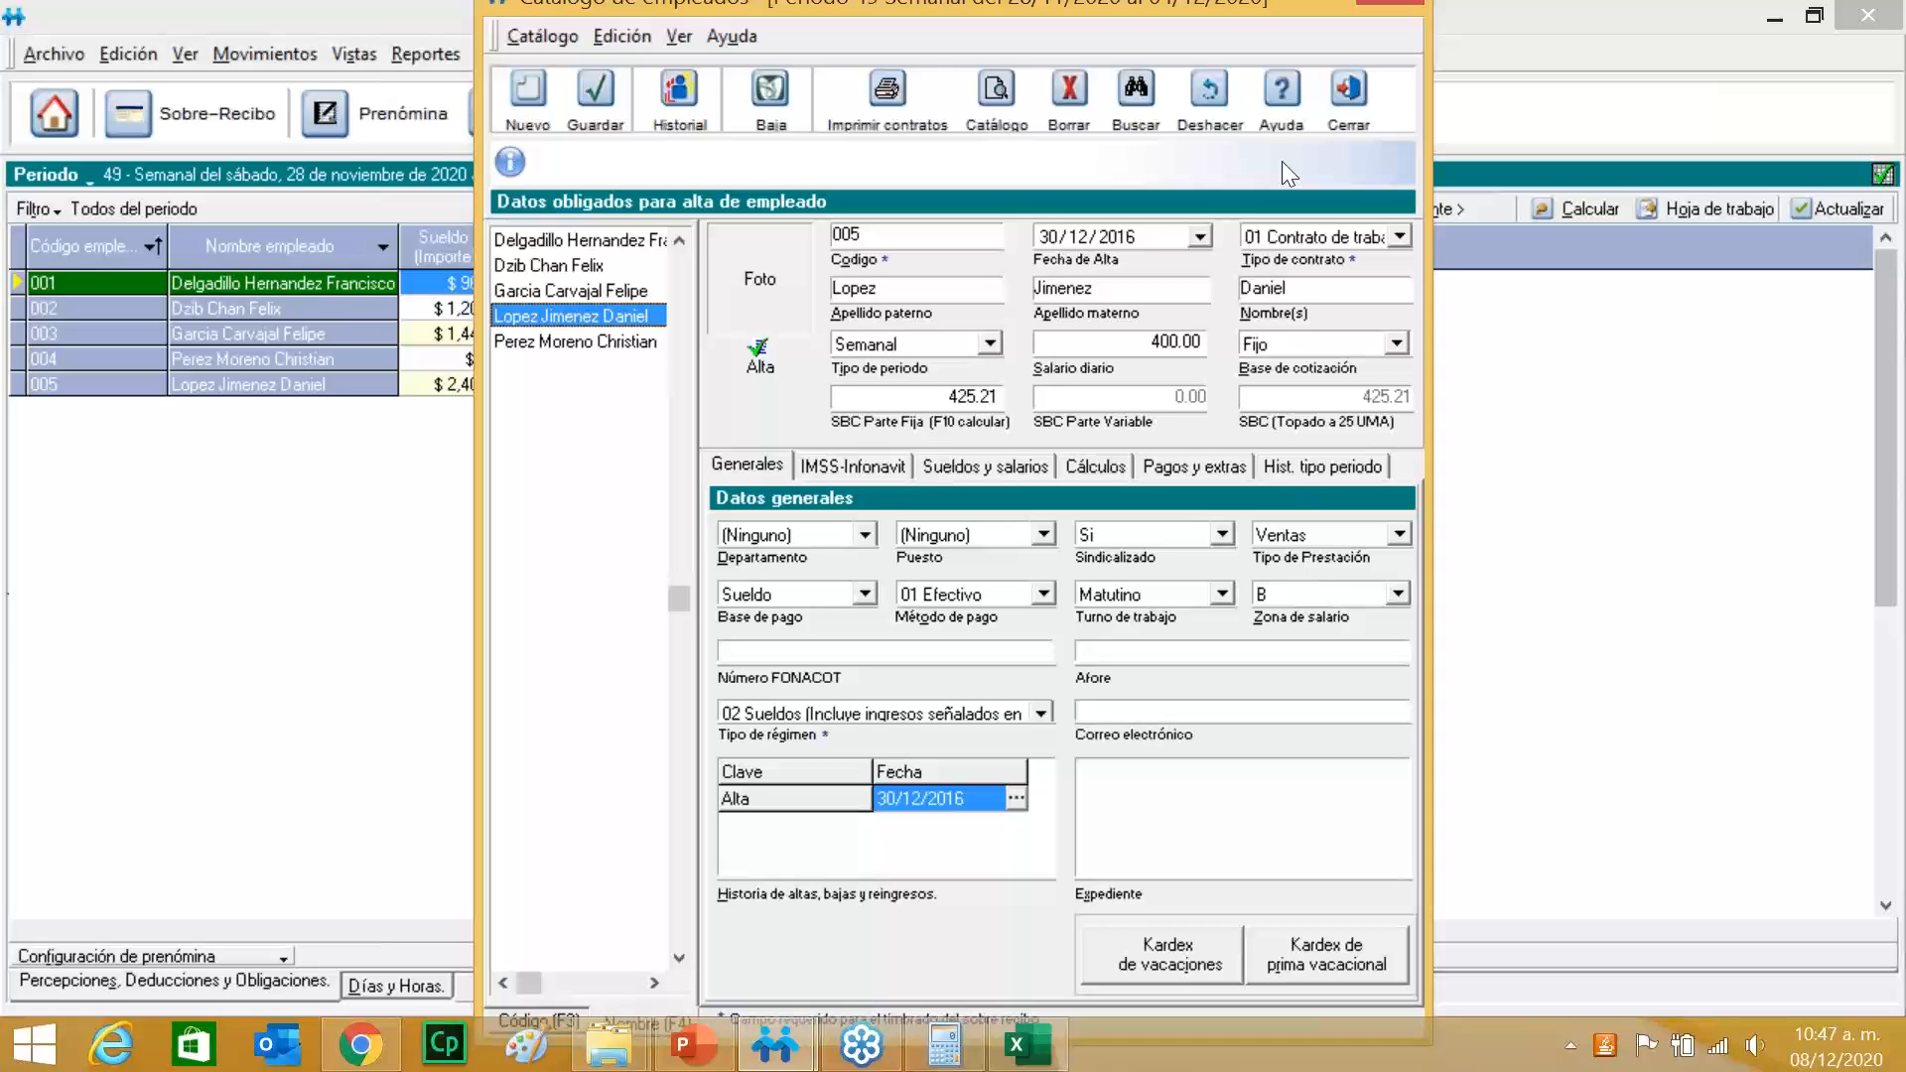
left_click(1338, 112)
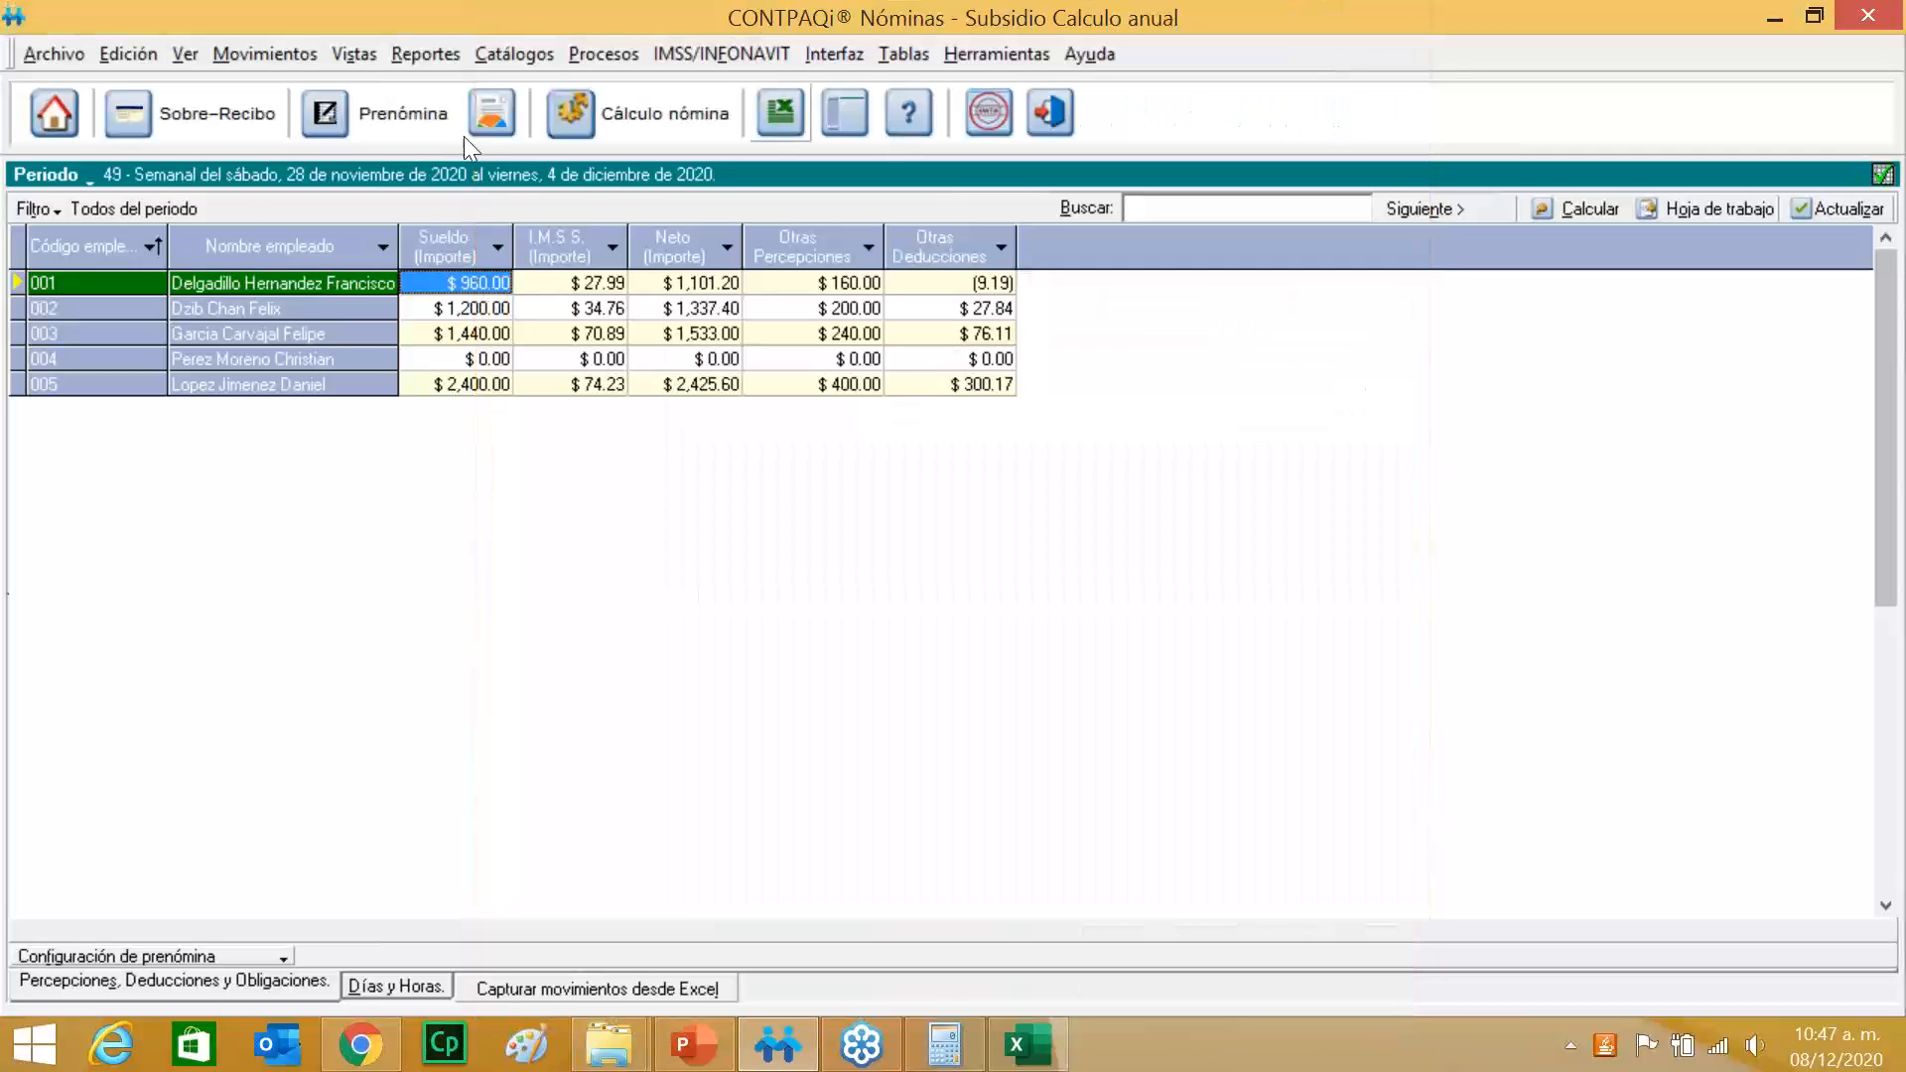
Open the Aguinaldo calculation, process the employees' aguinaldo days with the existing configuration and acknowledge the log file notice.
left_click(604, 55)
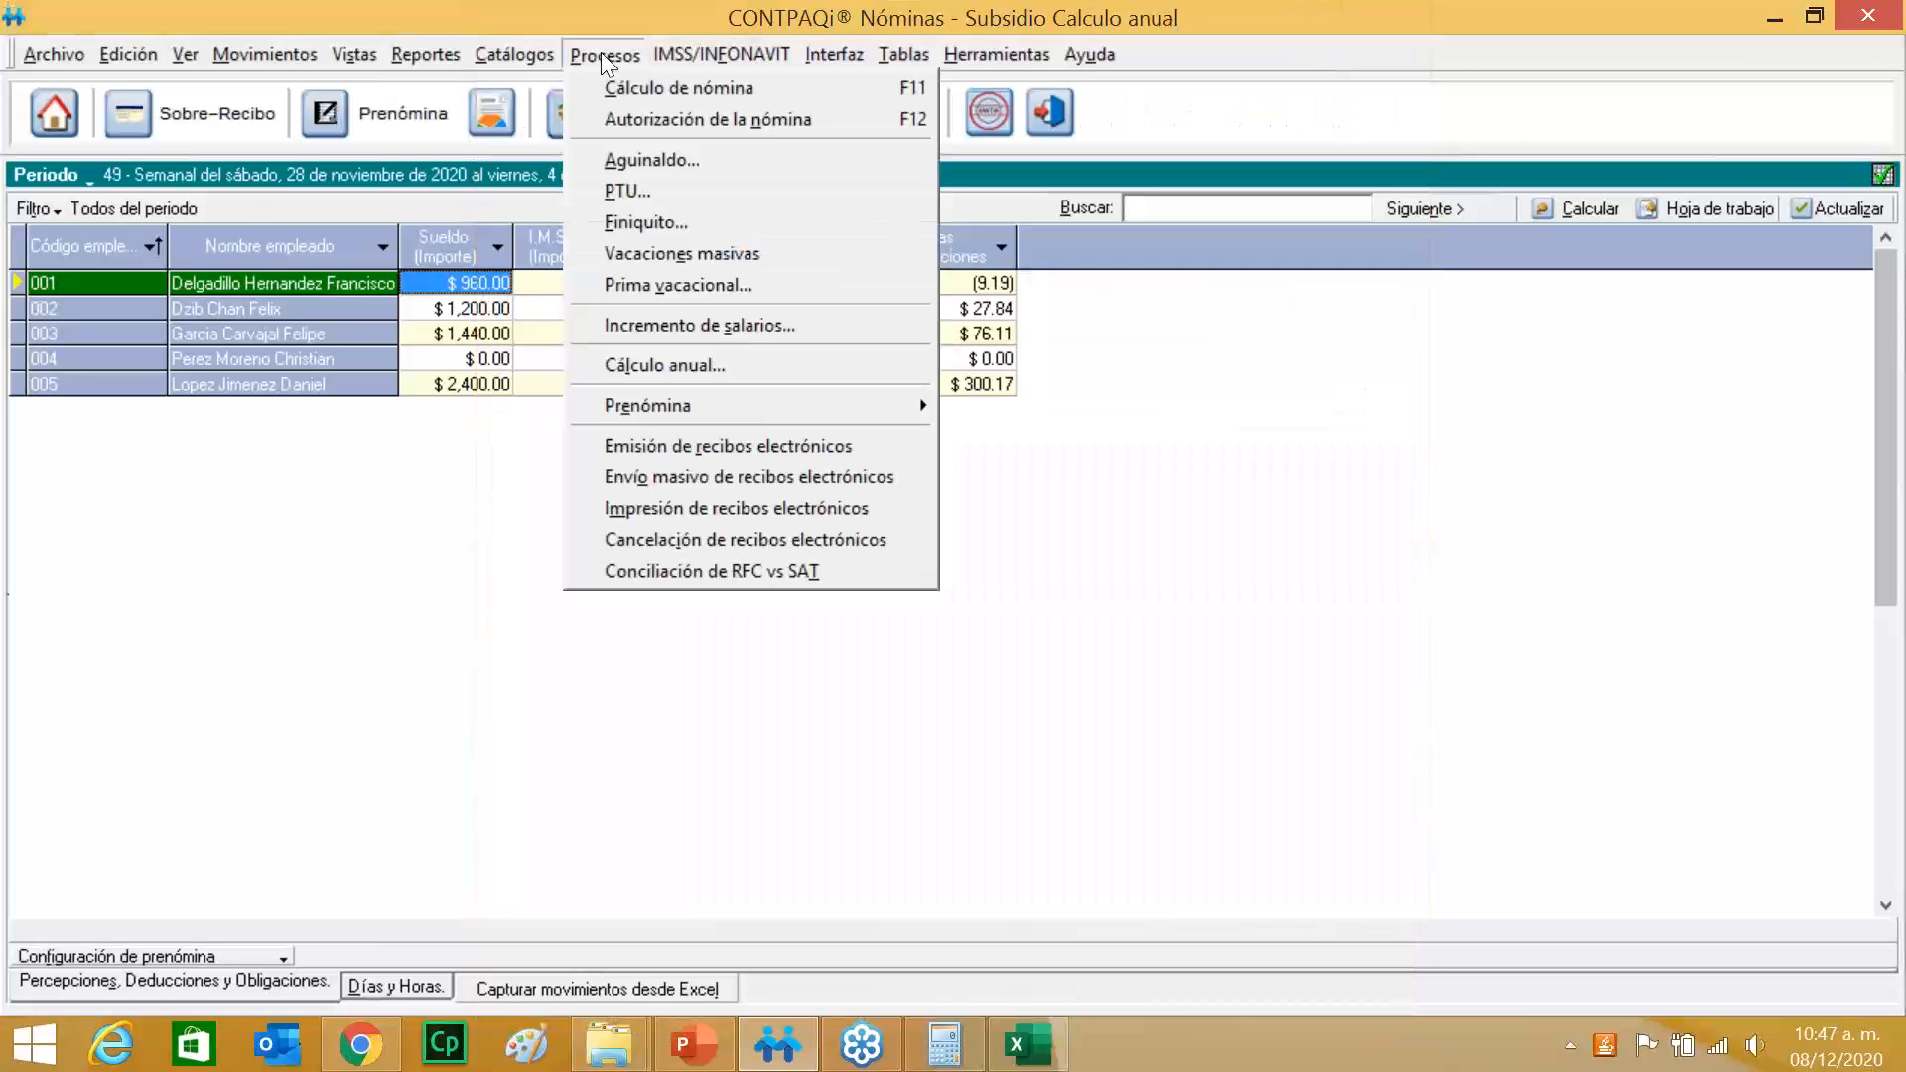
left_click(671, 160)
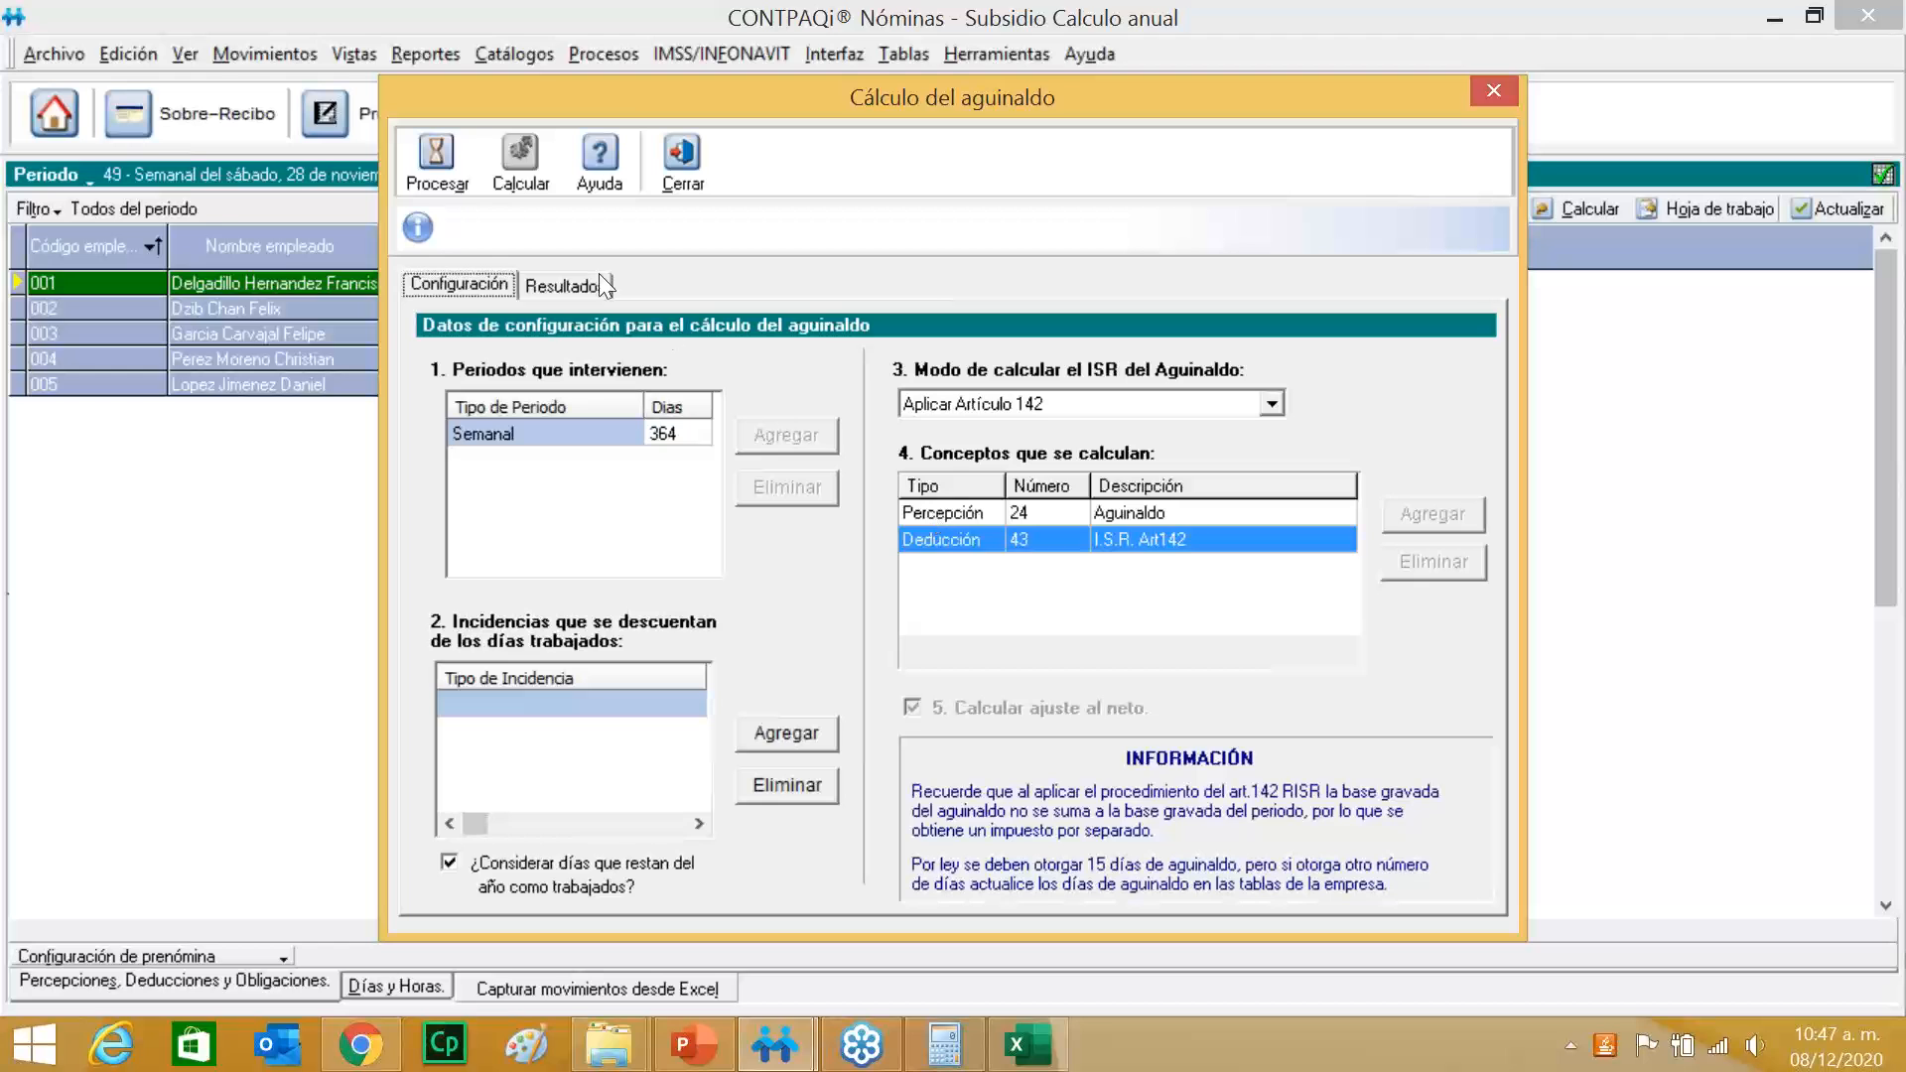
left_click(419, 176)
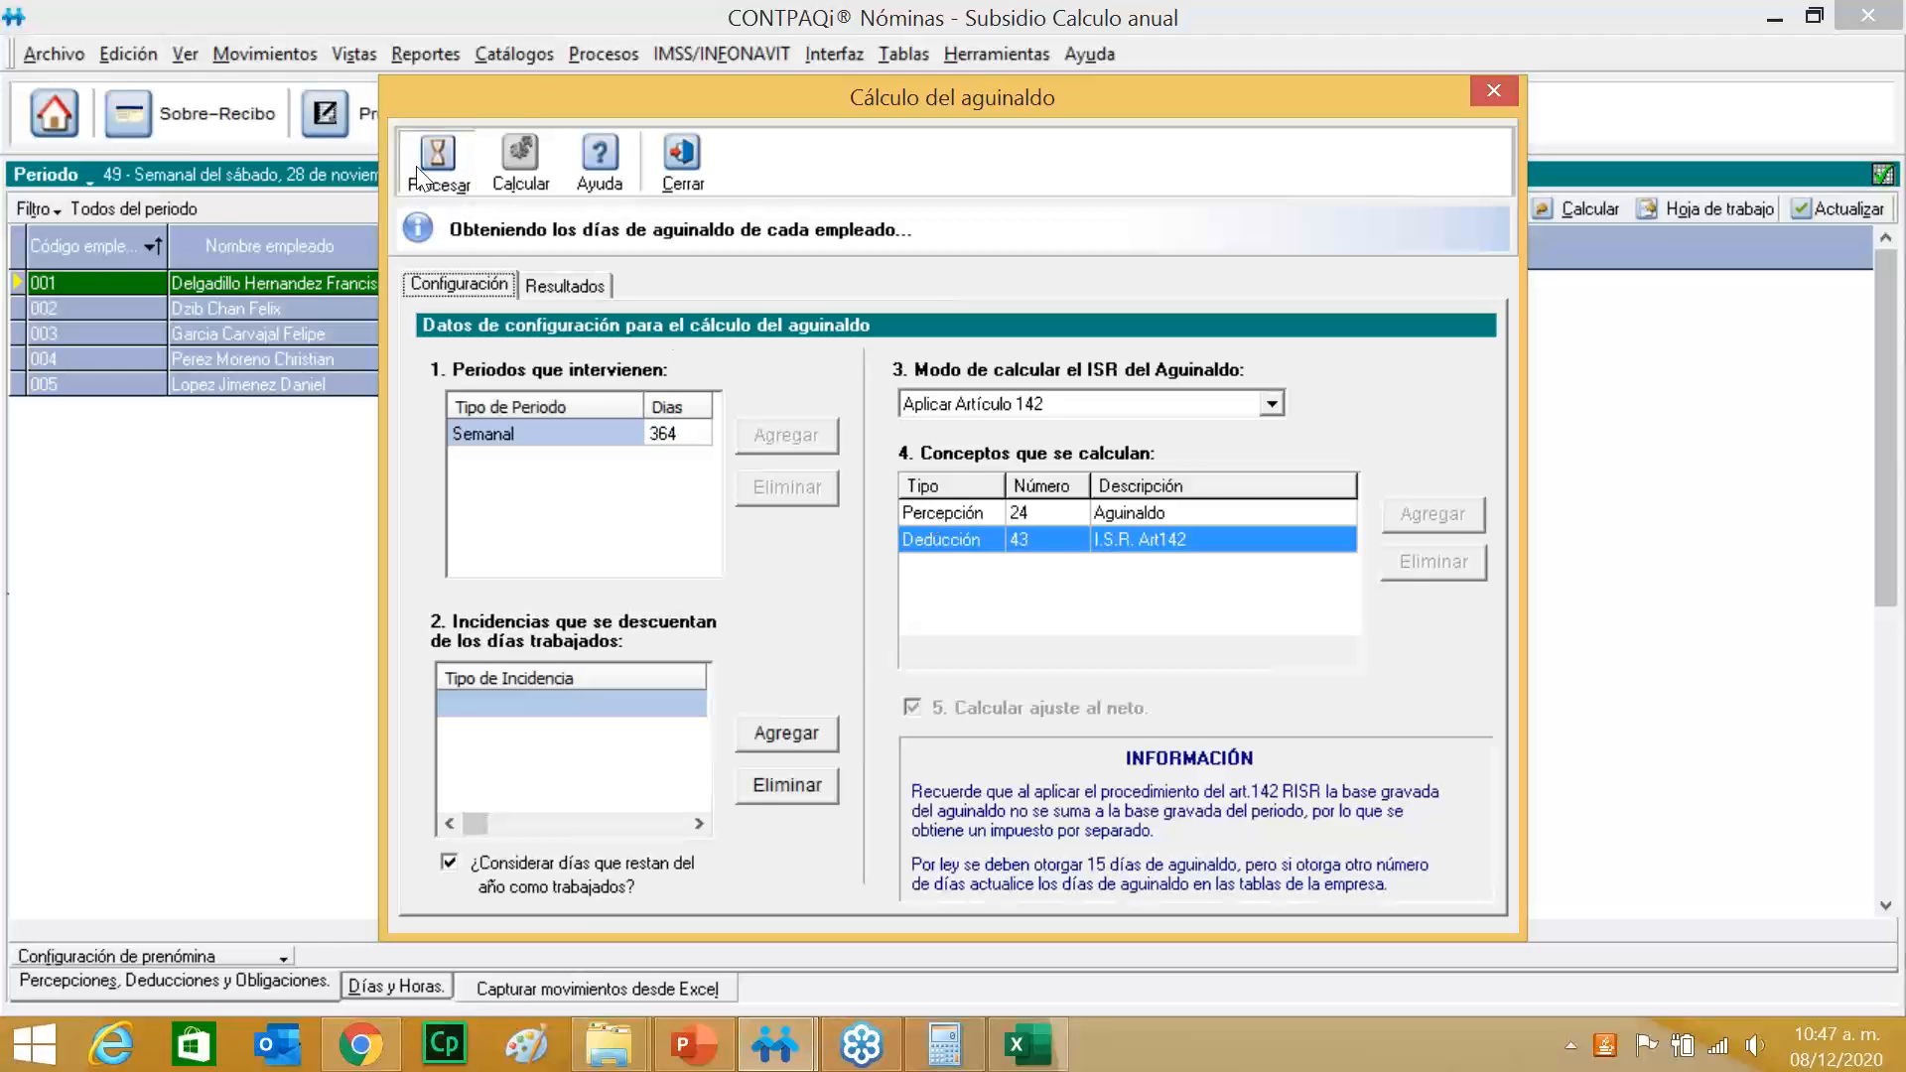
left_click(951, 622)
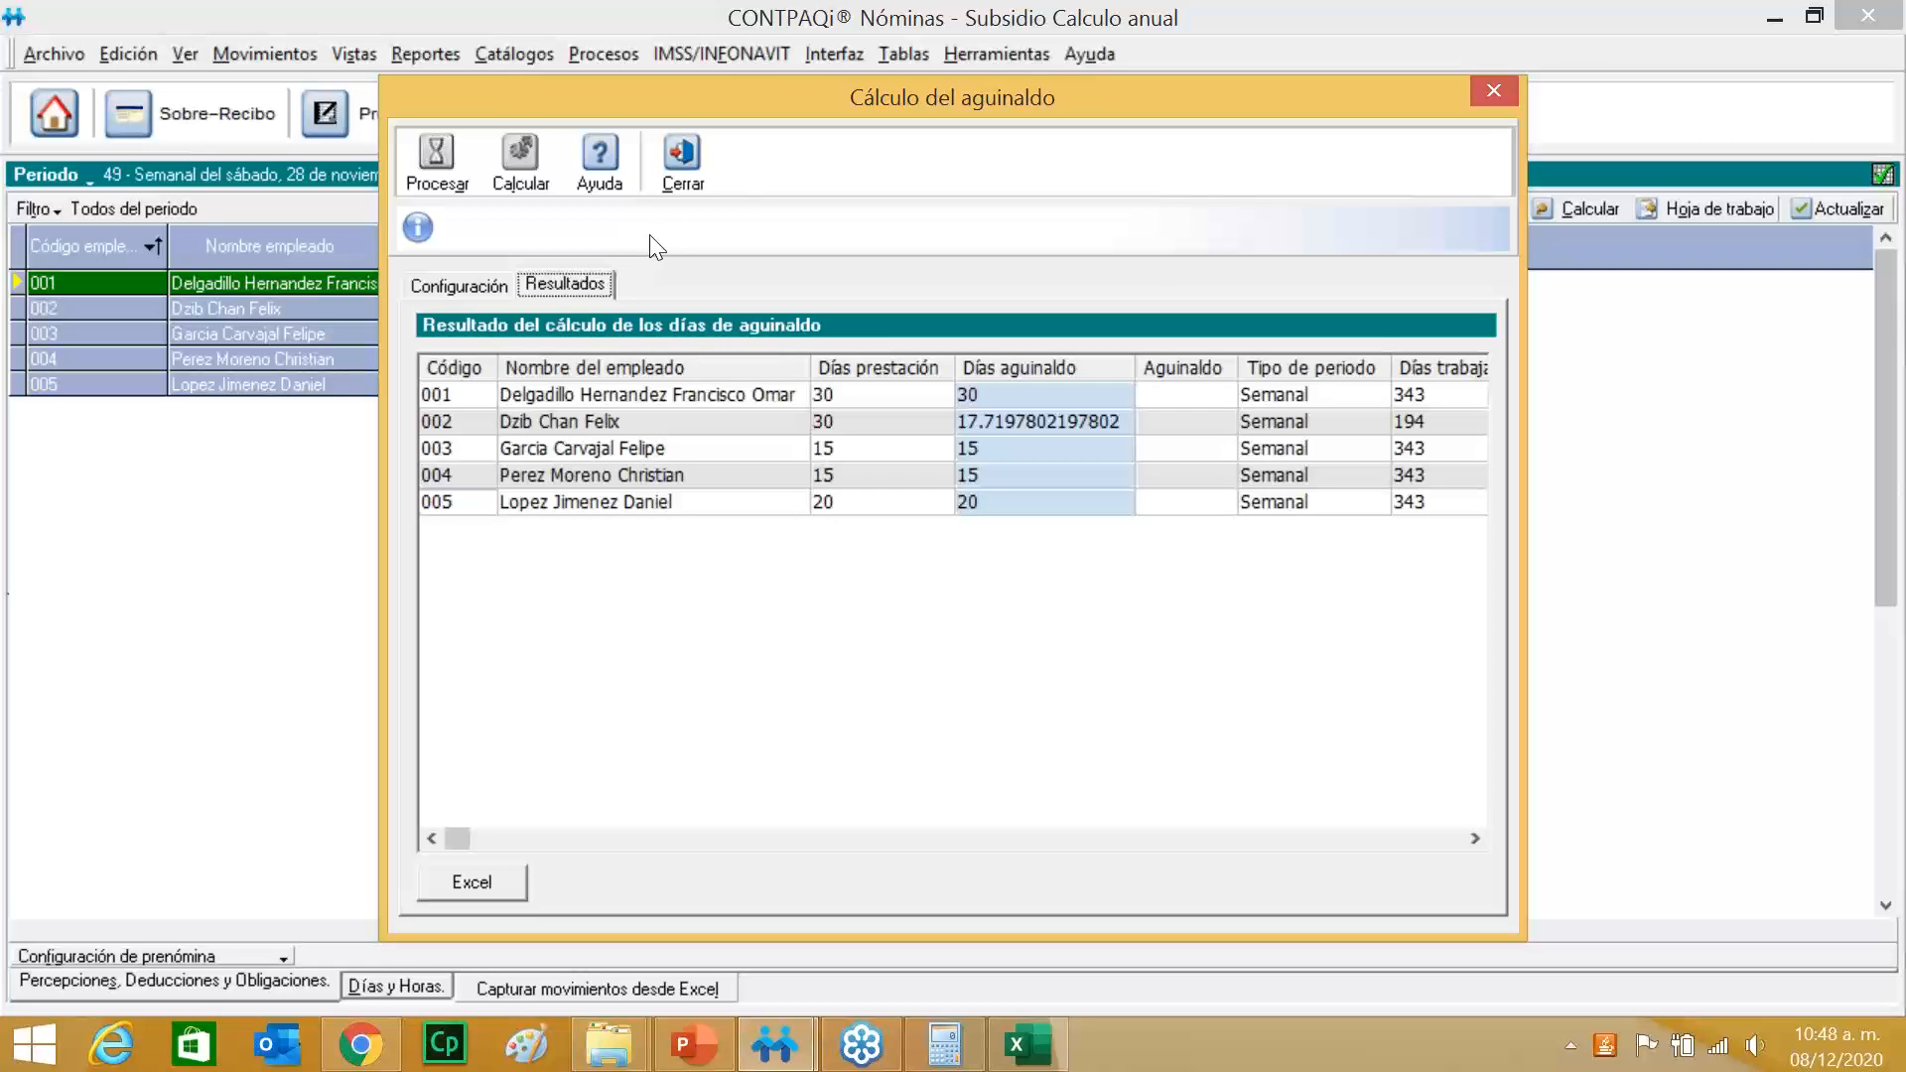
Set the Semanal period days to 366 and reprocess the aguinaldo days, acknowledging the log file notice.
left_click(457, 288)
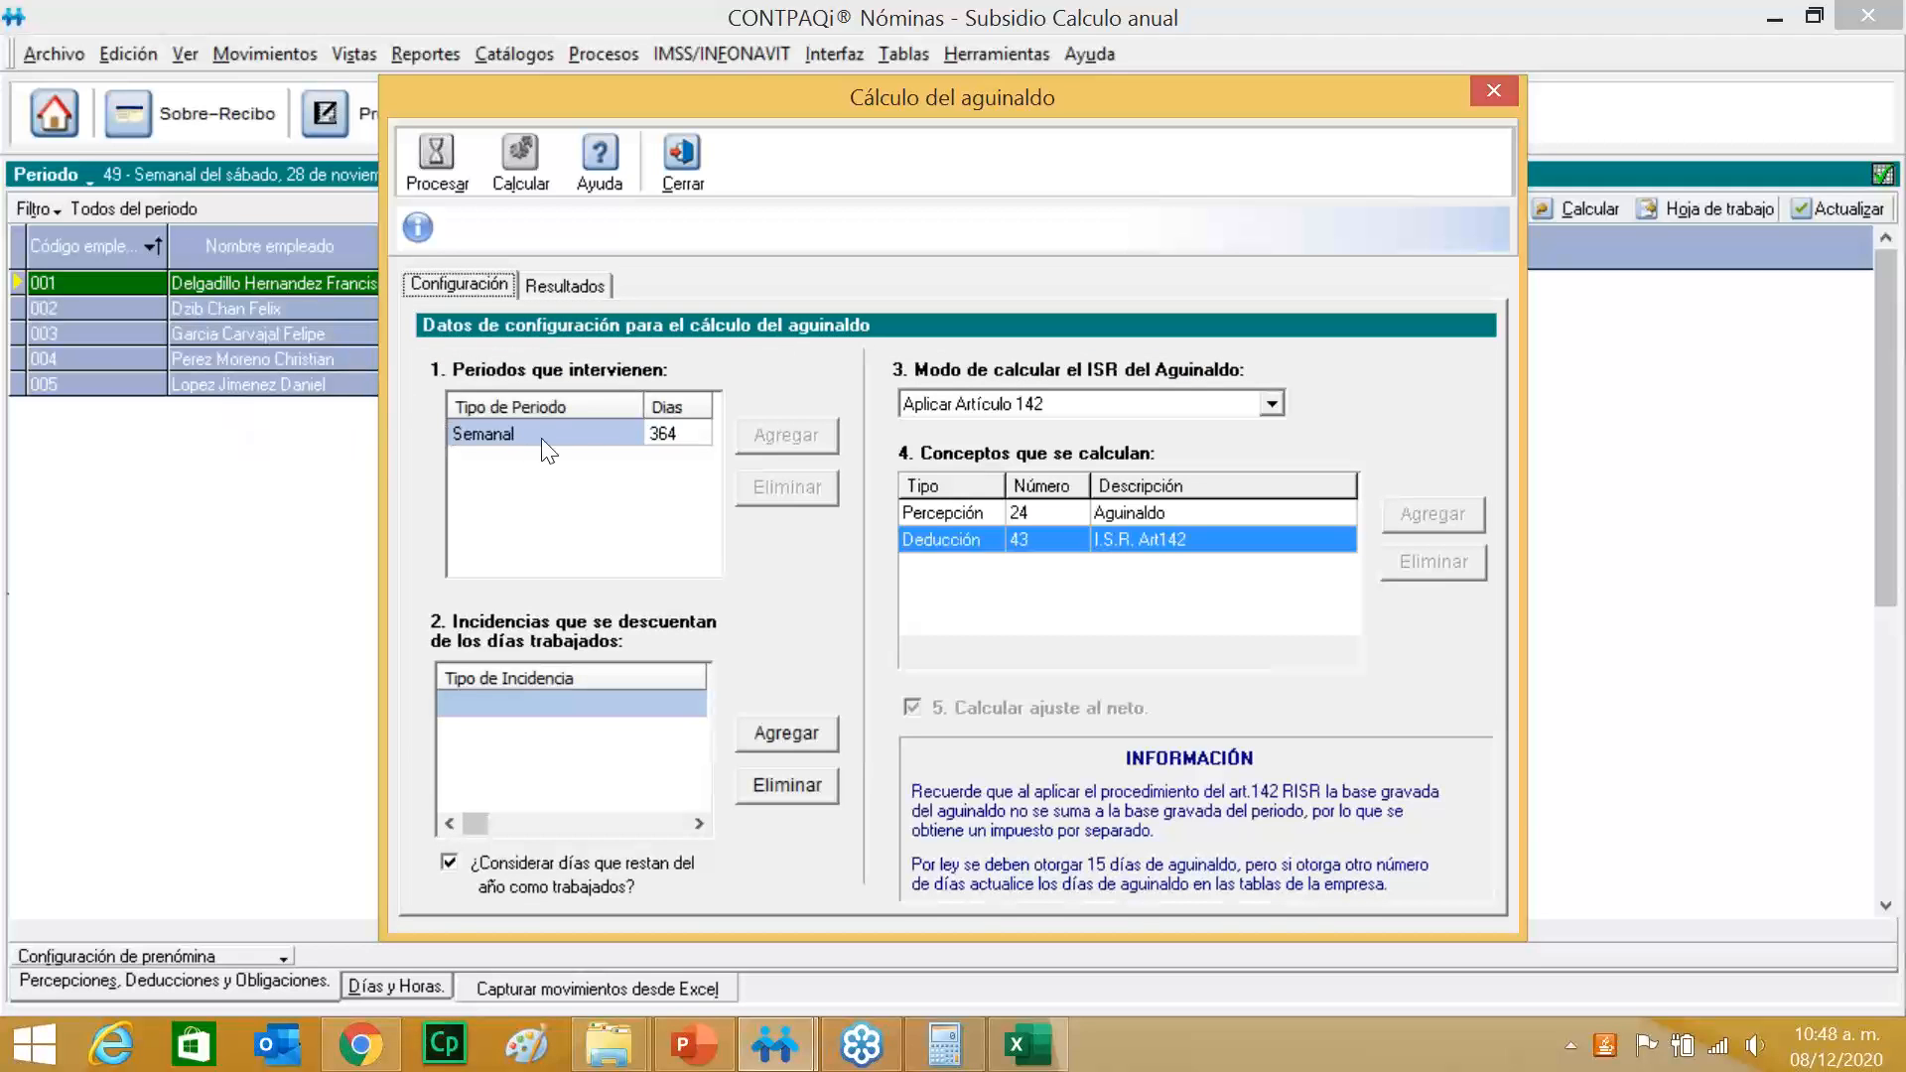
left_click(707, 436)
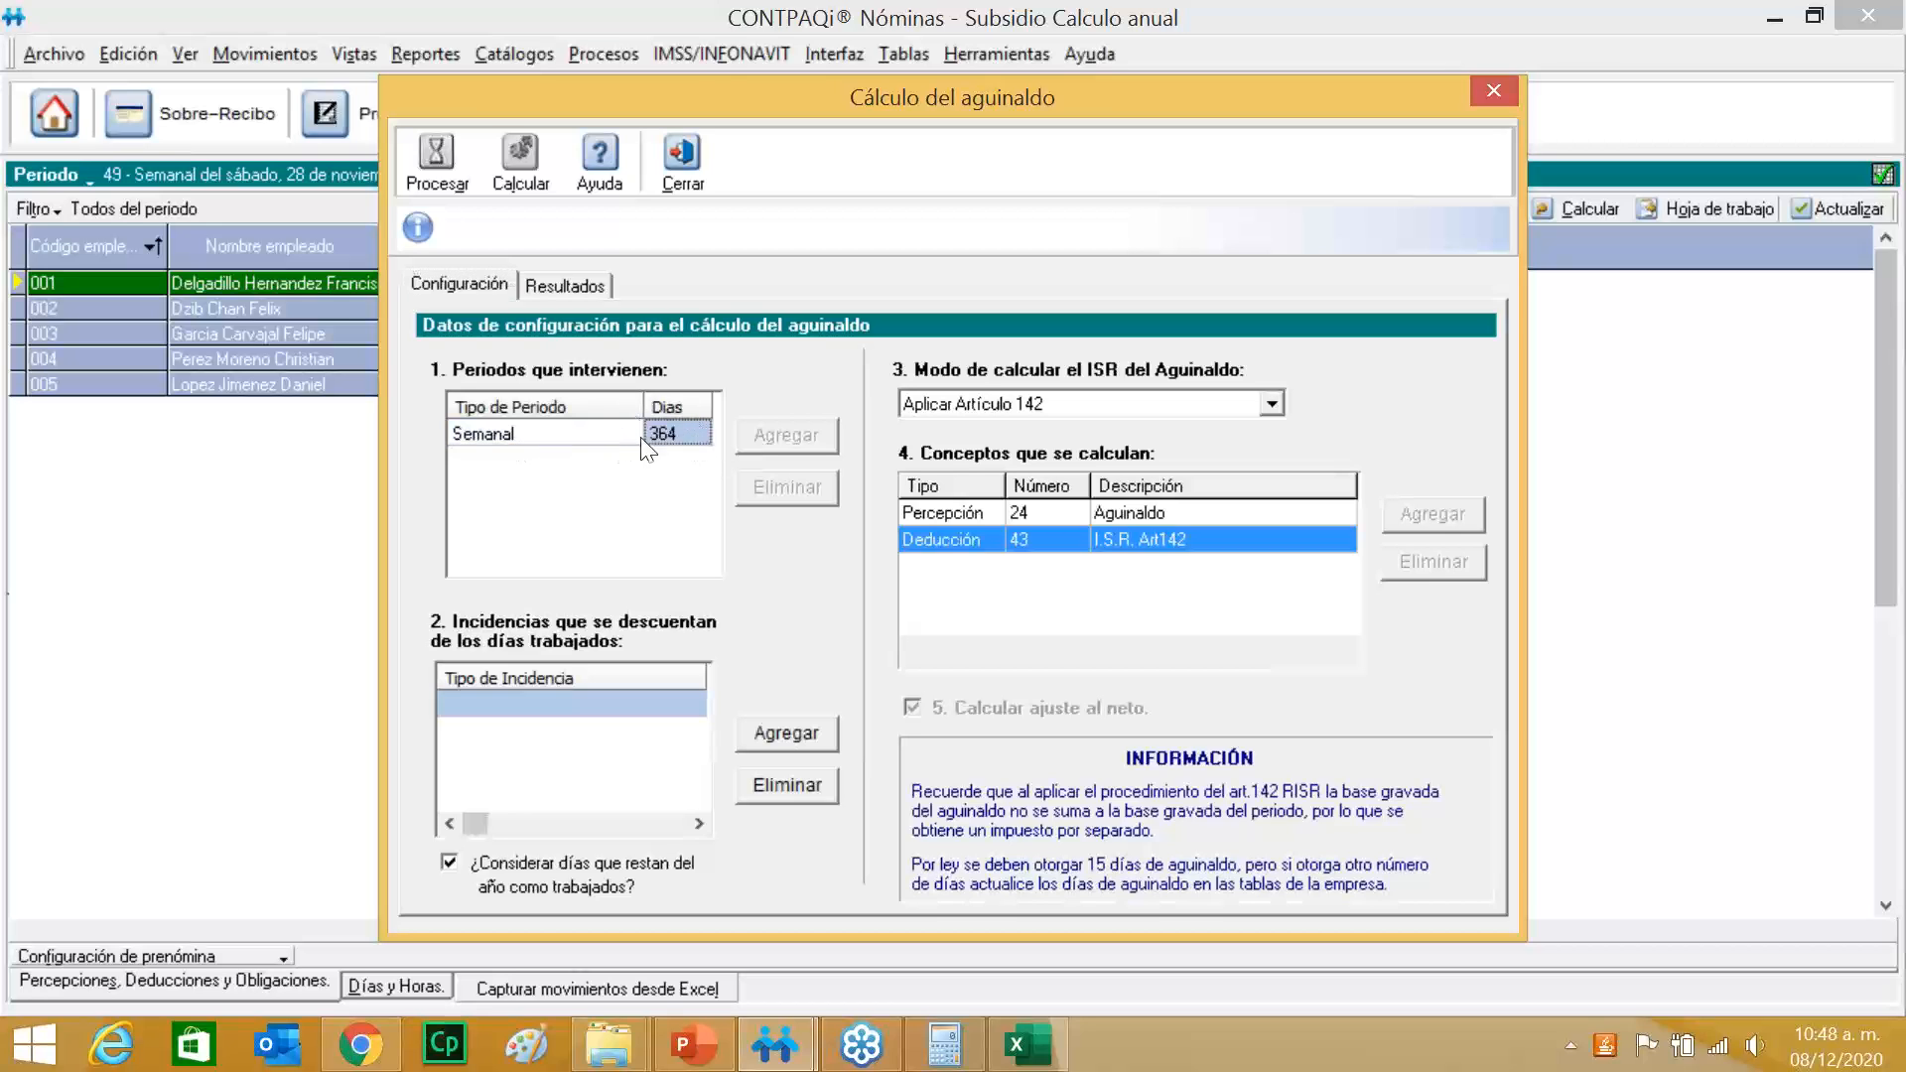
left_click(689, 429)
key("BackSpace")
type("6")
left_click(425, 157)
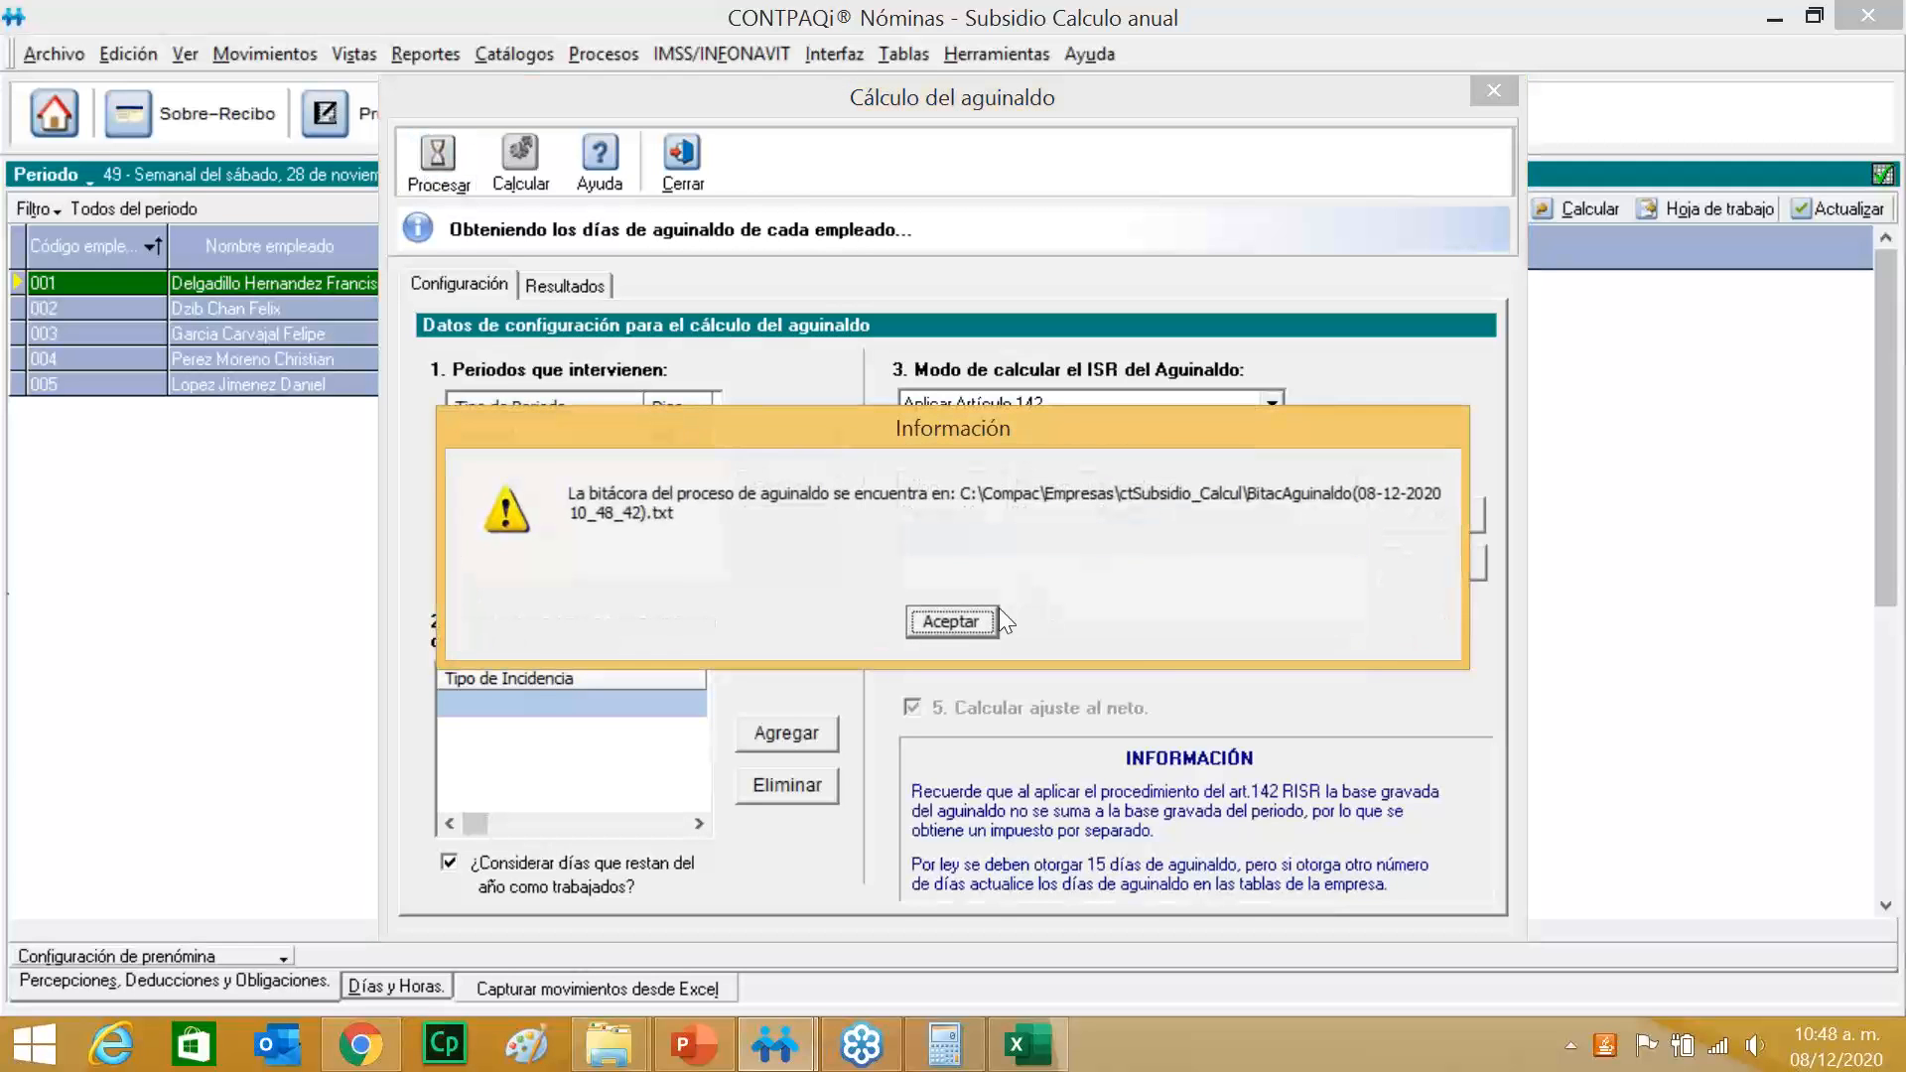
left_click(943, 619)
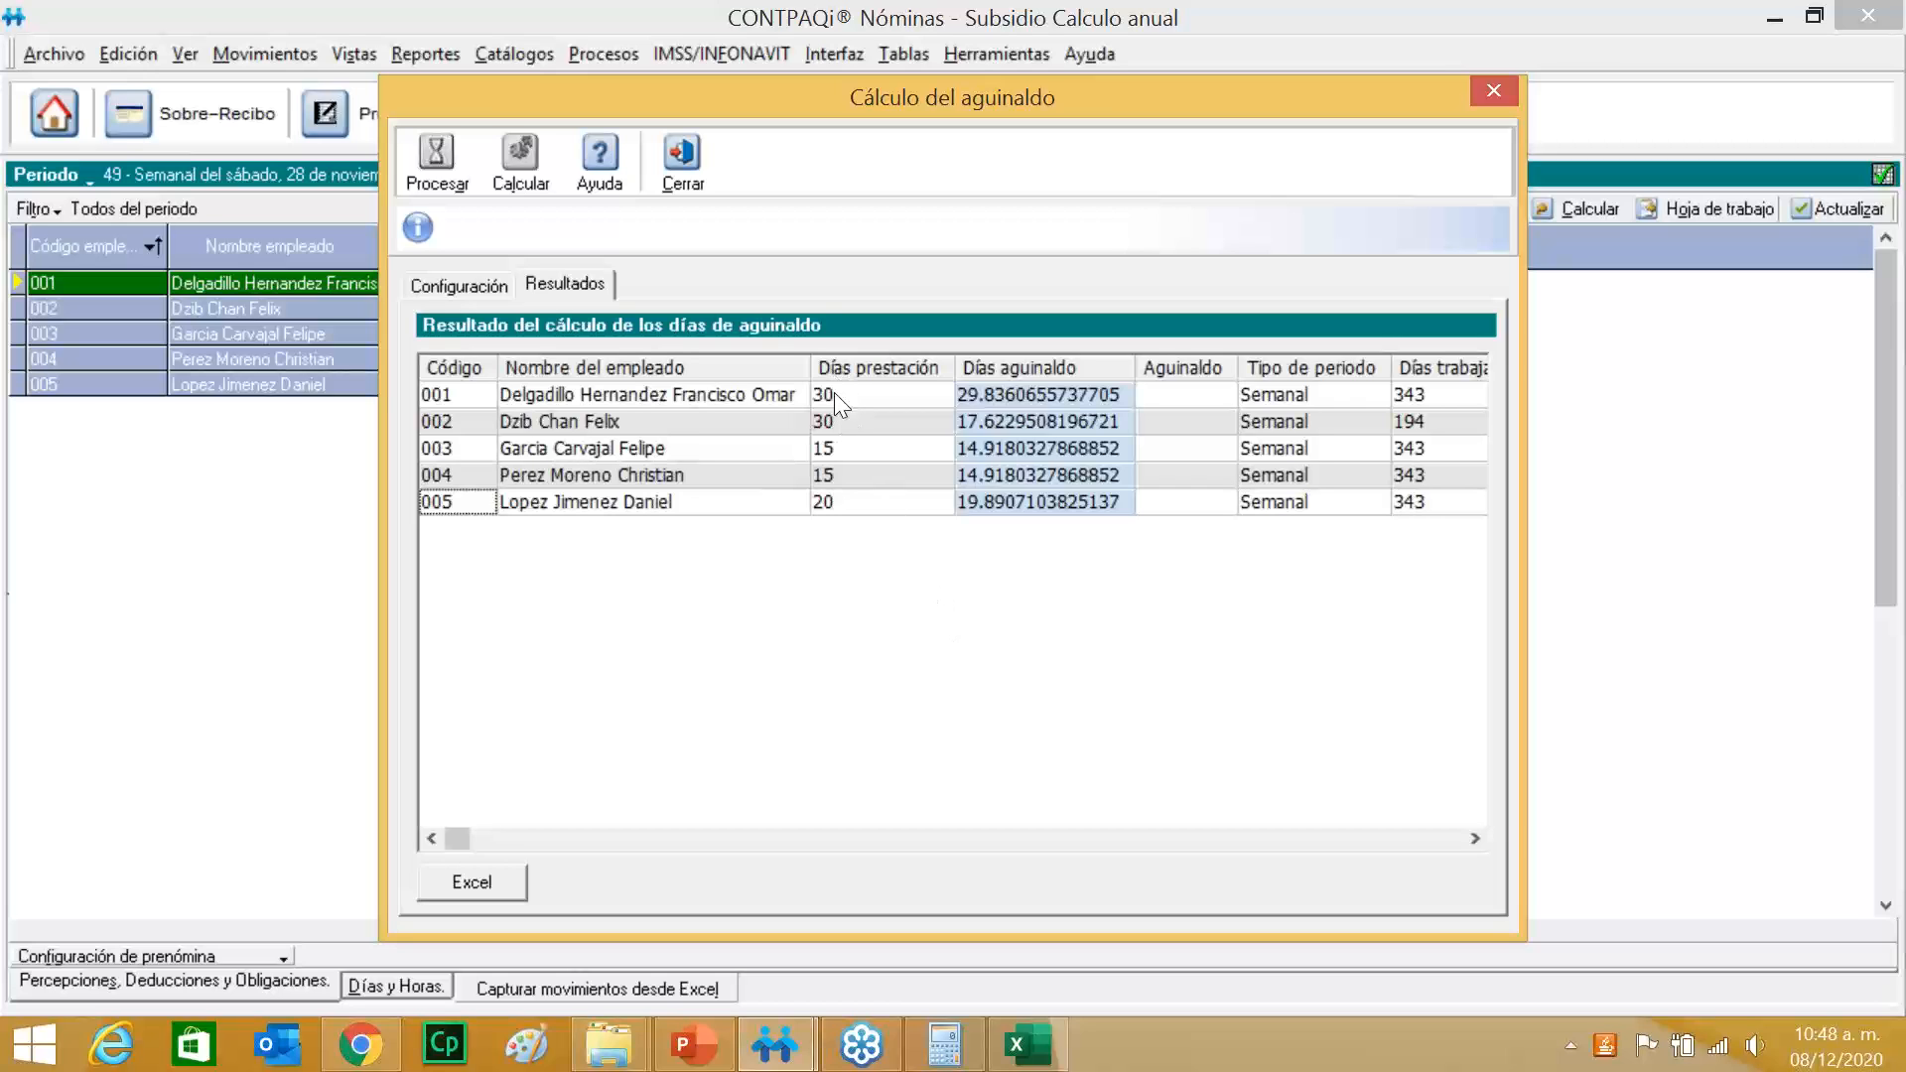
Compare Días prestación with Días aguinaldo for the employees in the aguinaldo results.
left_click(839, 419)
left_click(843, 449)
left_click(993, 501)
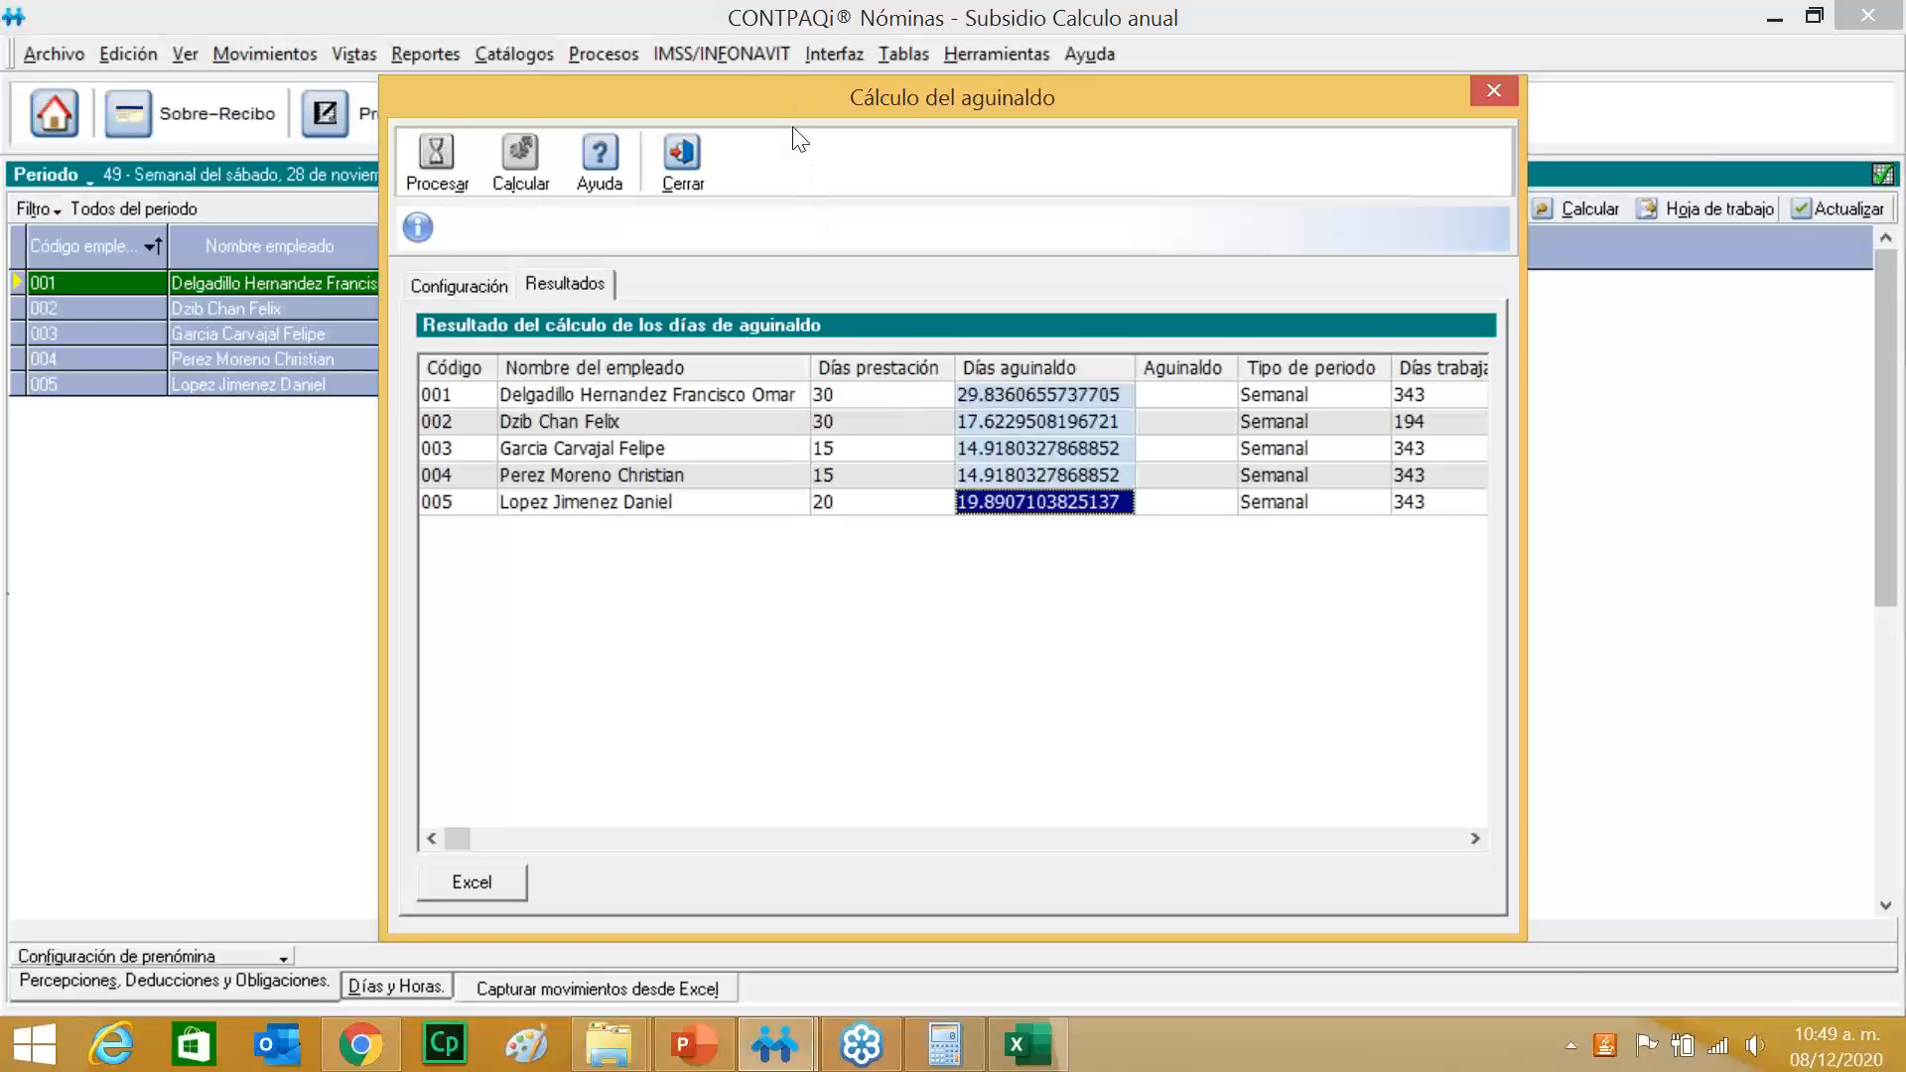
left_click_drag(797, 109, 838, 113)
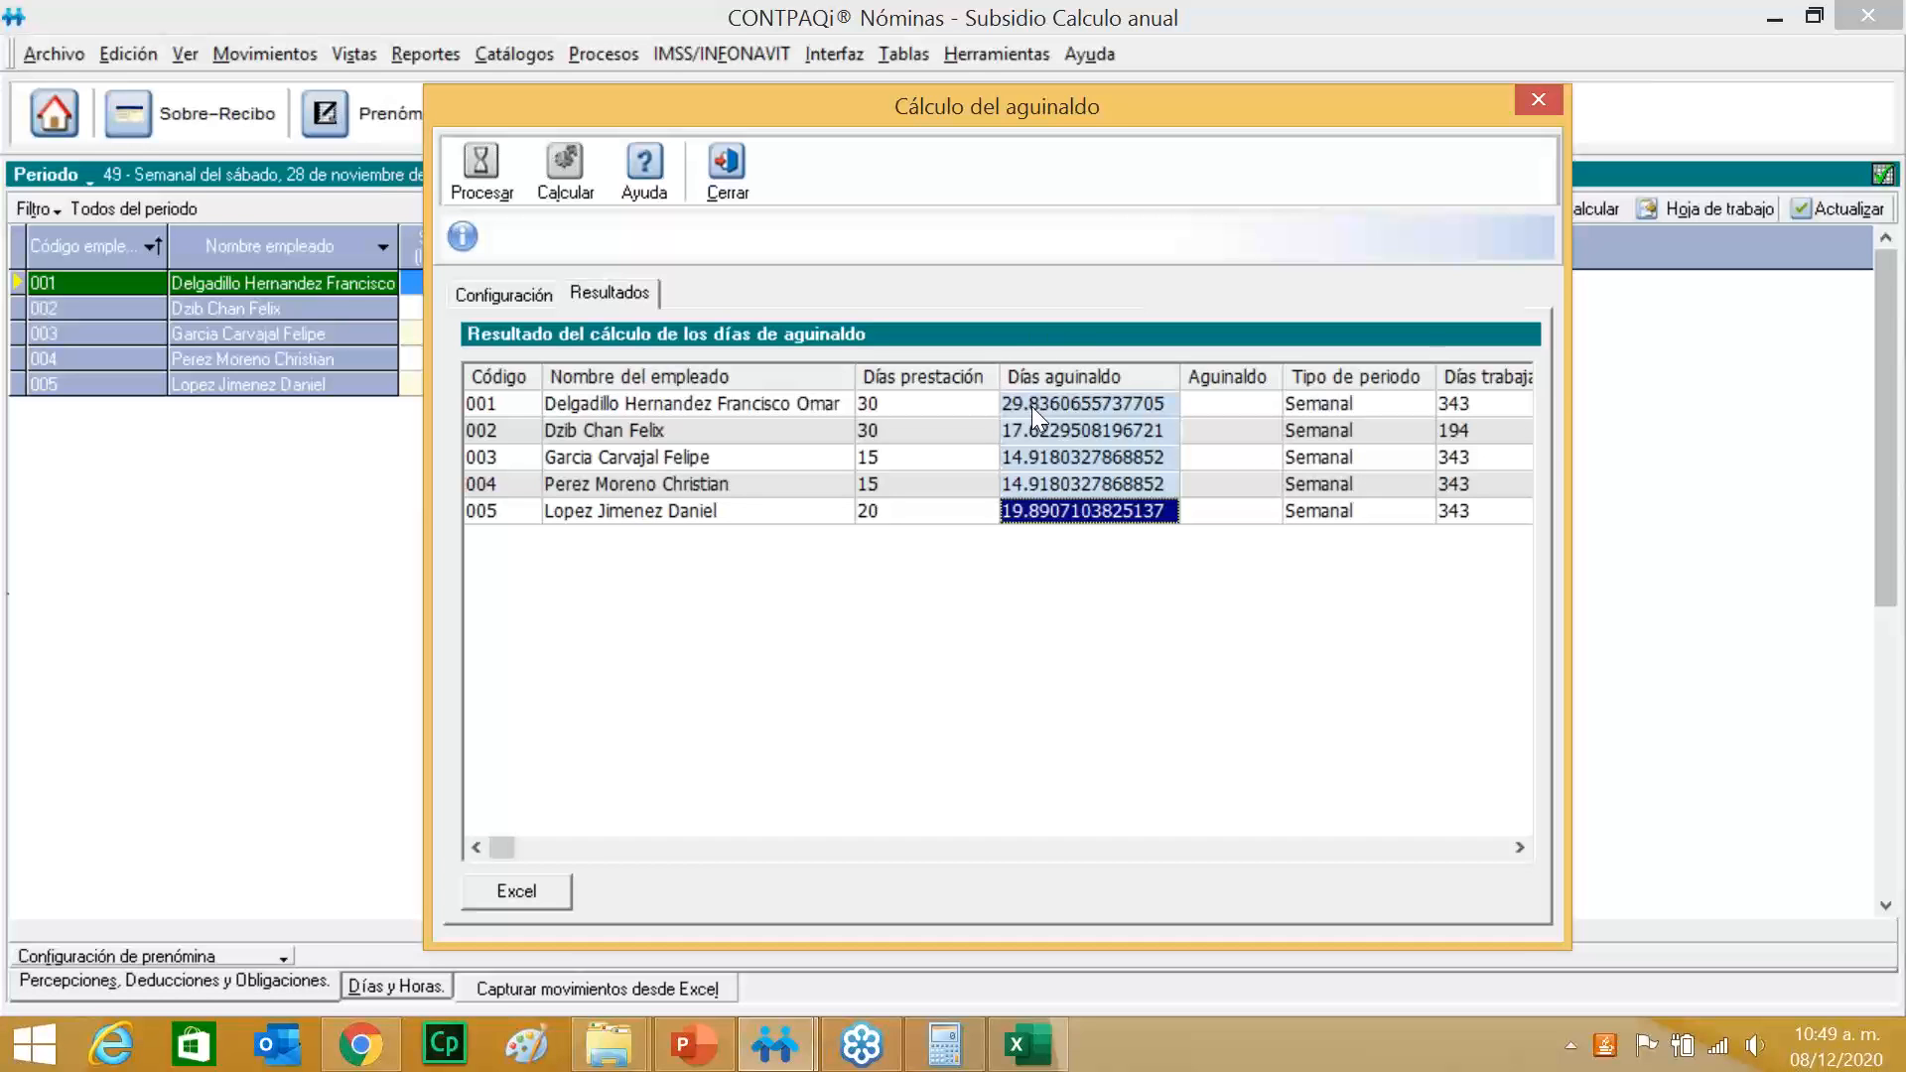
Set the Semanal period days to 364 and reprocess the aguinaldo days, accepting the log file notice.
left_click(516, 294)
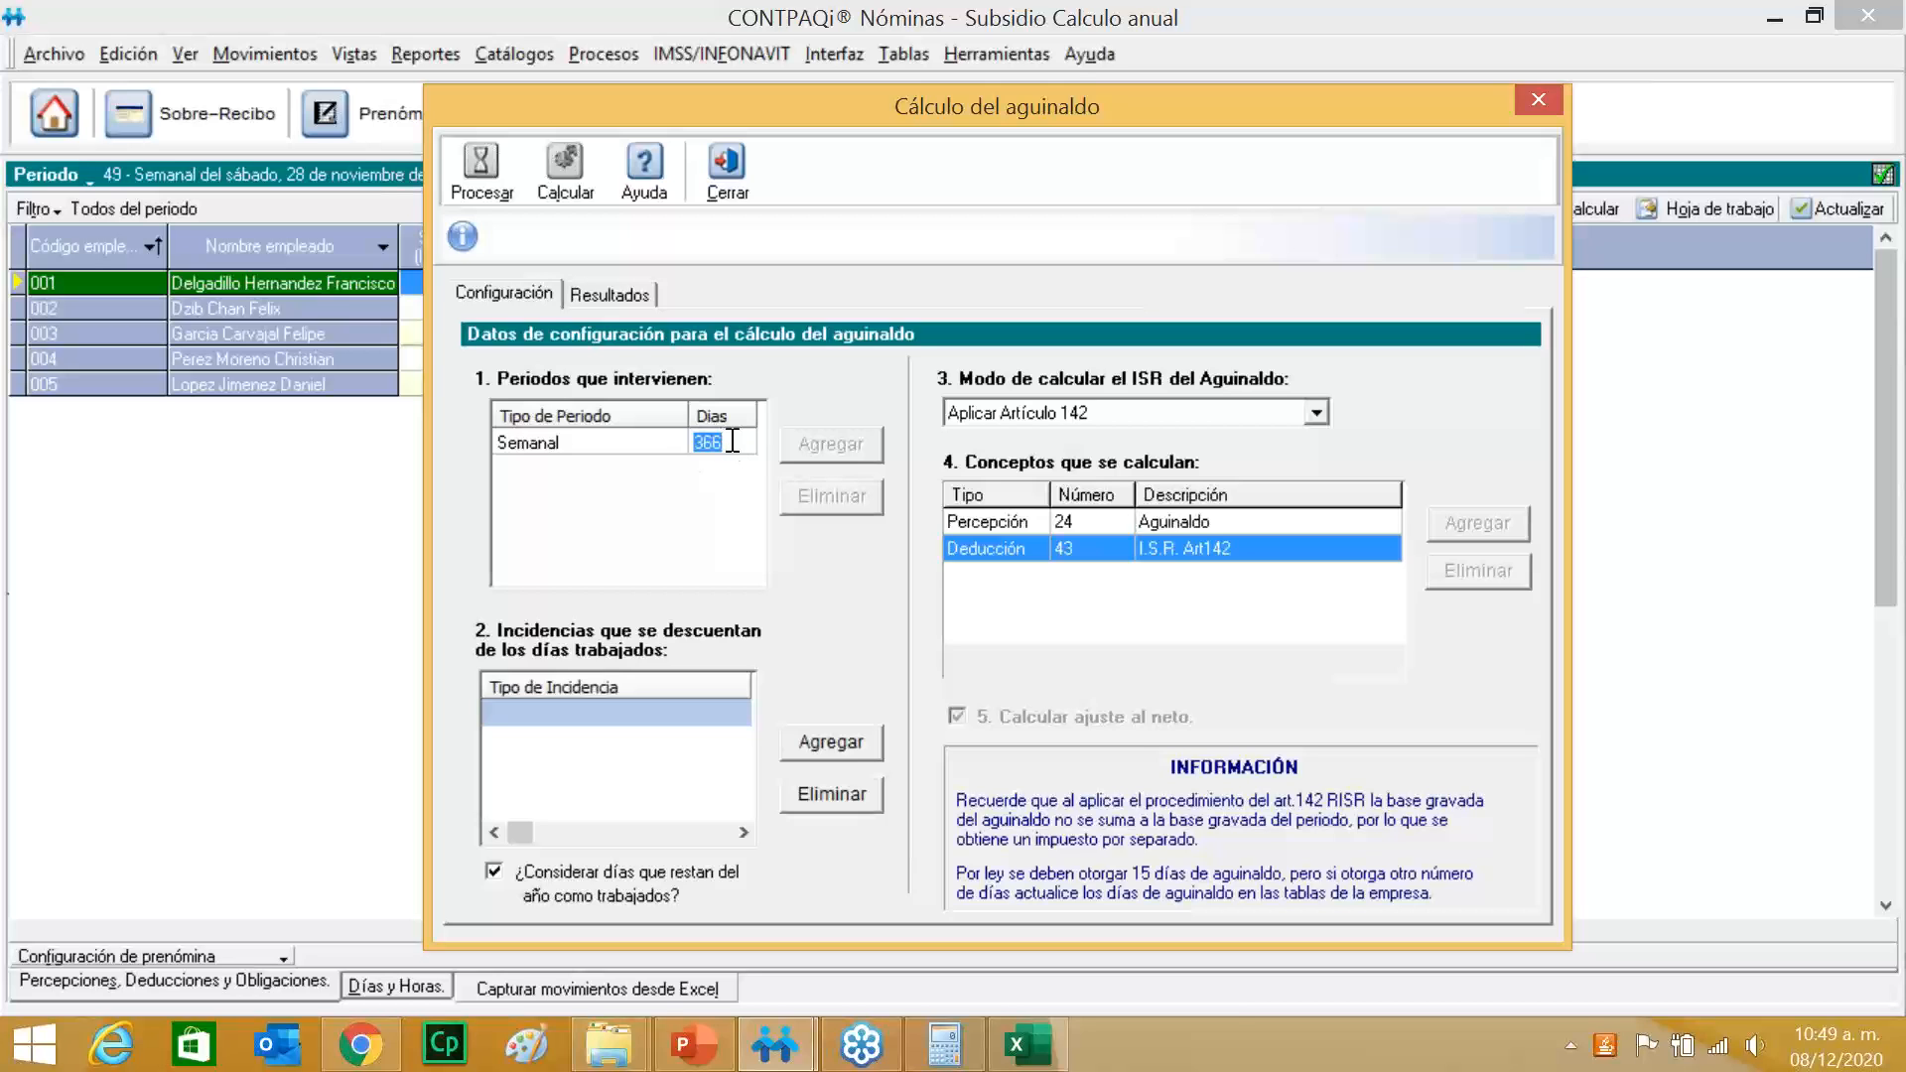
type("364")
left_click(485, 188)
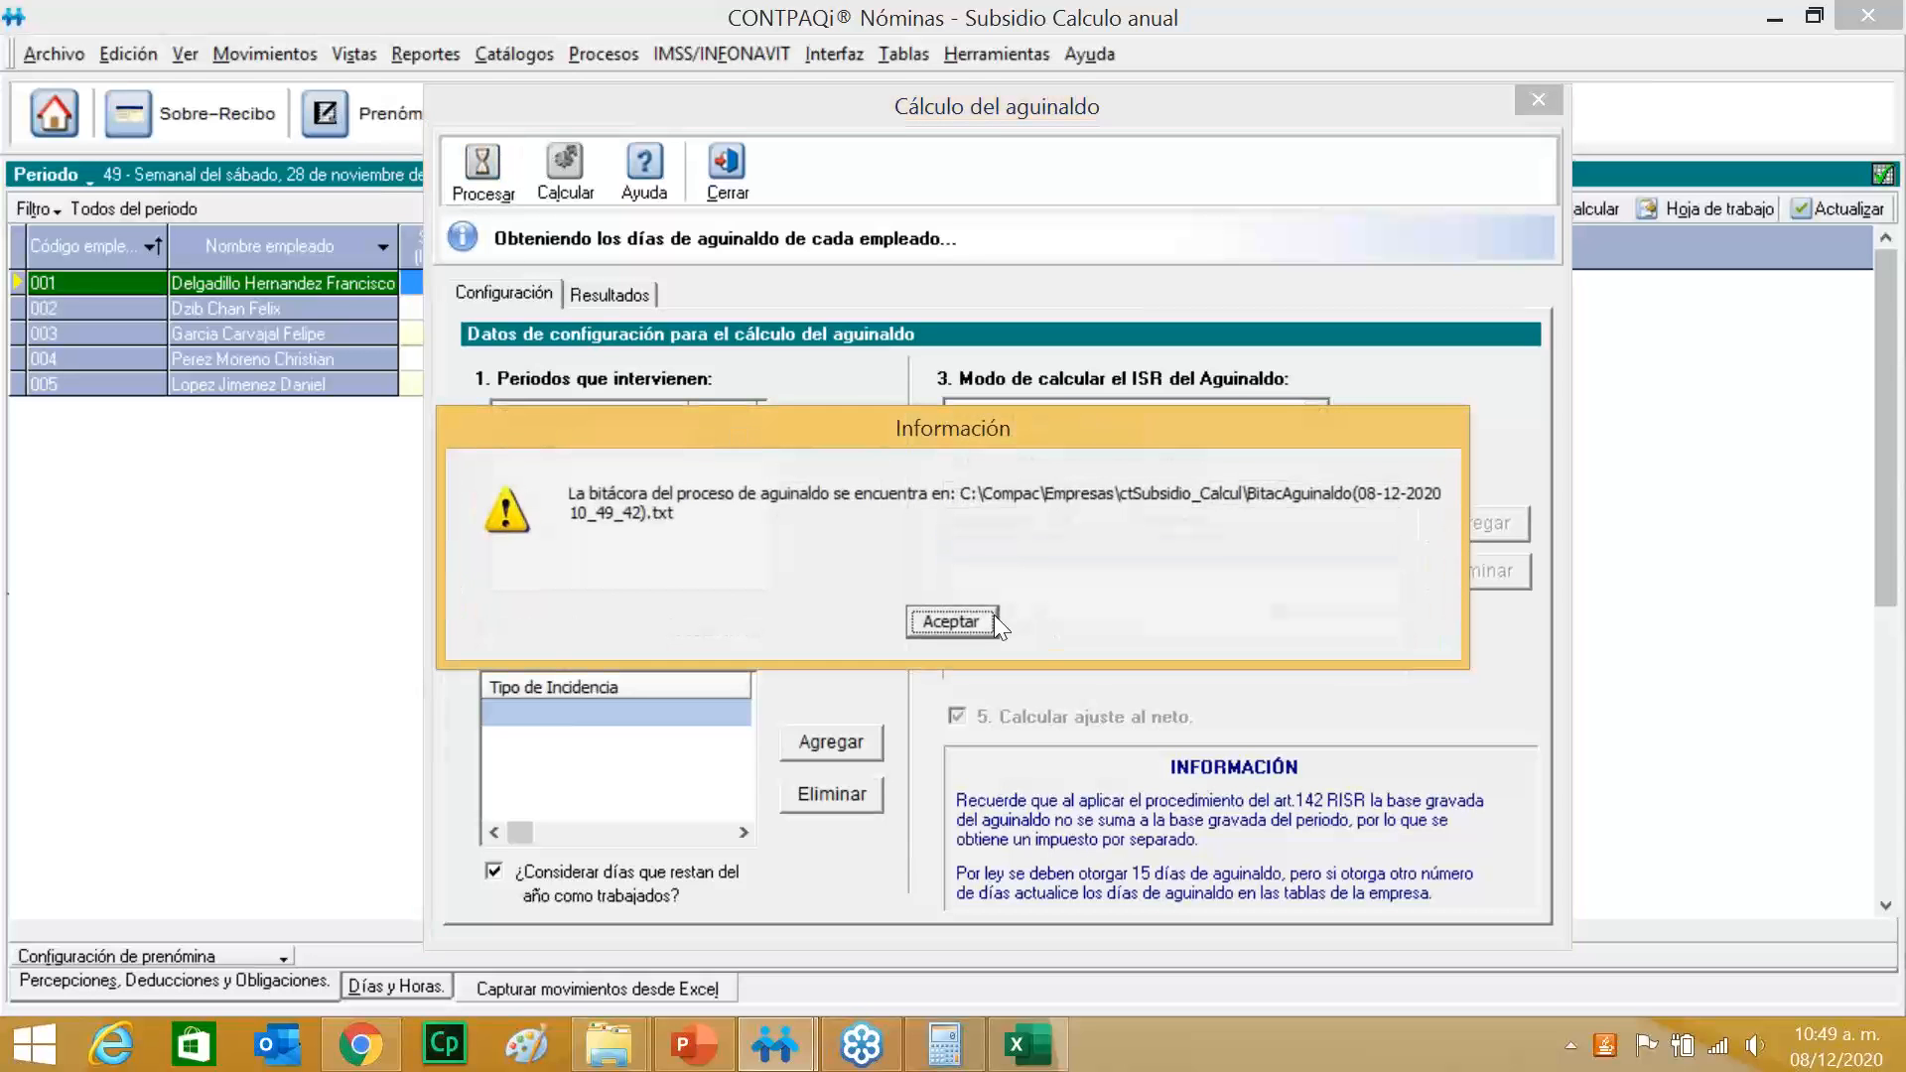
left_click(992, 618)
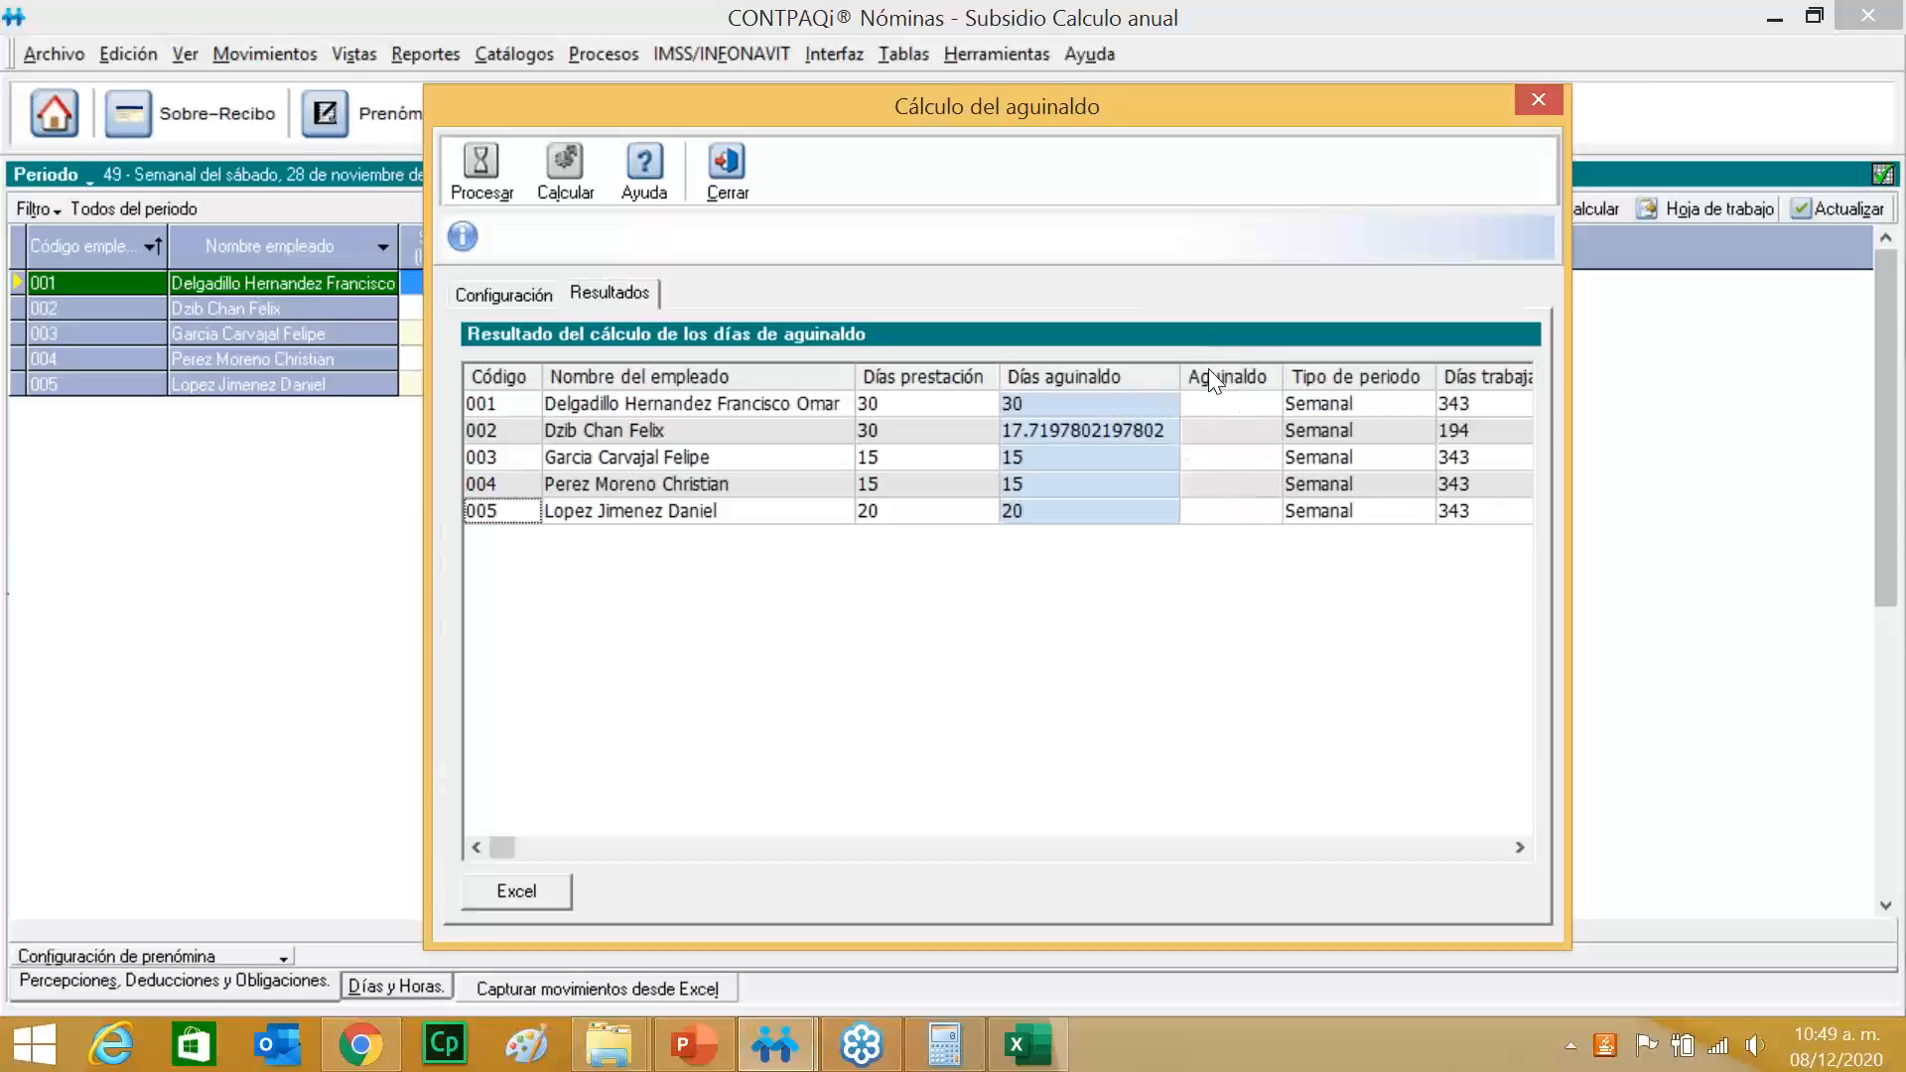
Calculate the aguinaldo amounts using the option Los que faltan de calcular and acknowledge the completion notice.
left_click(571, 193)
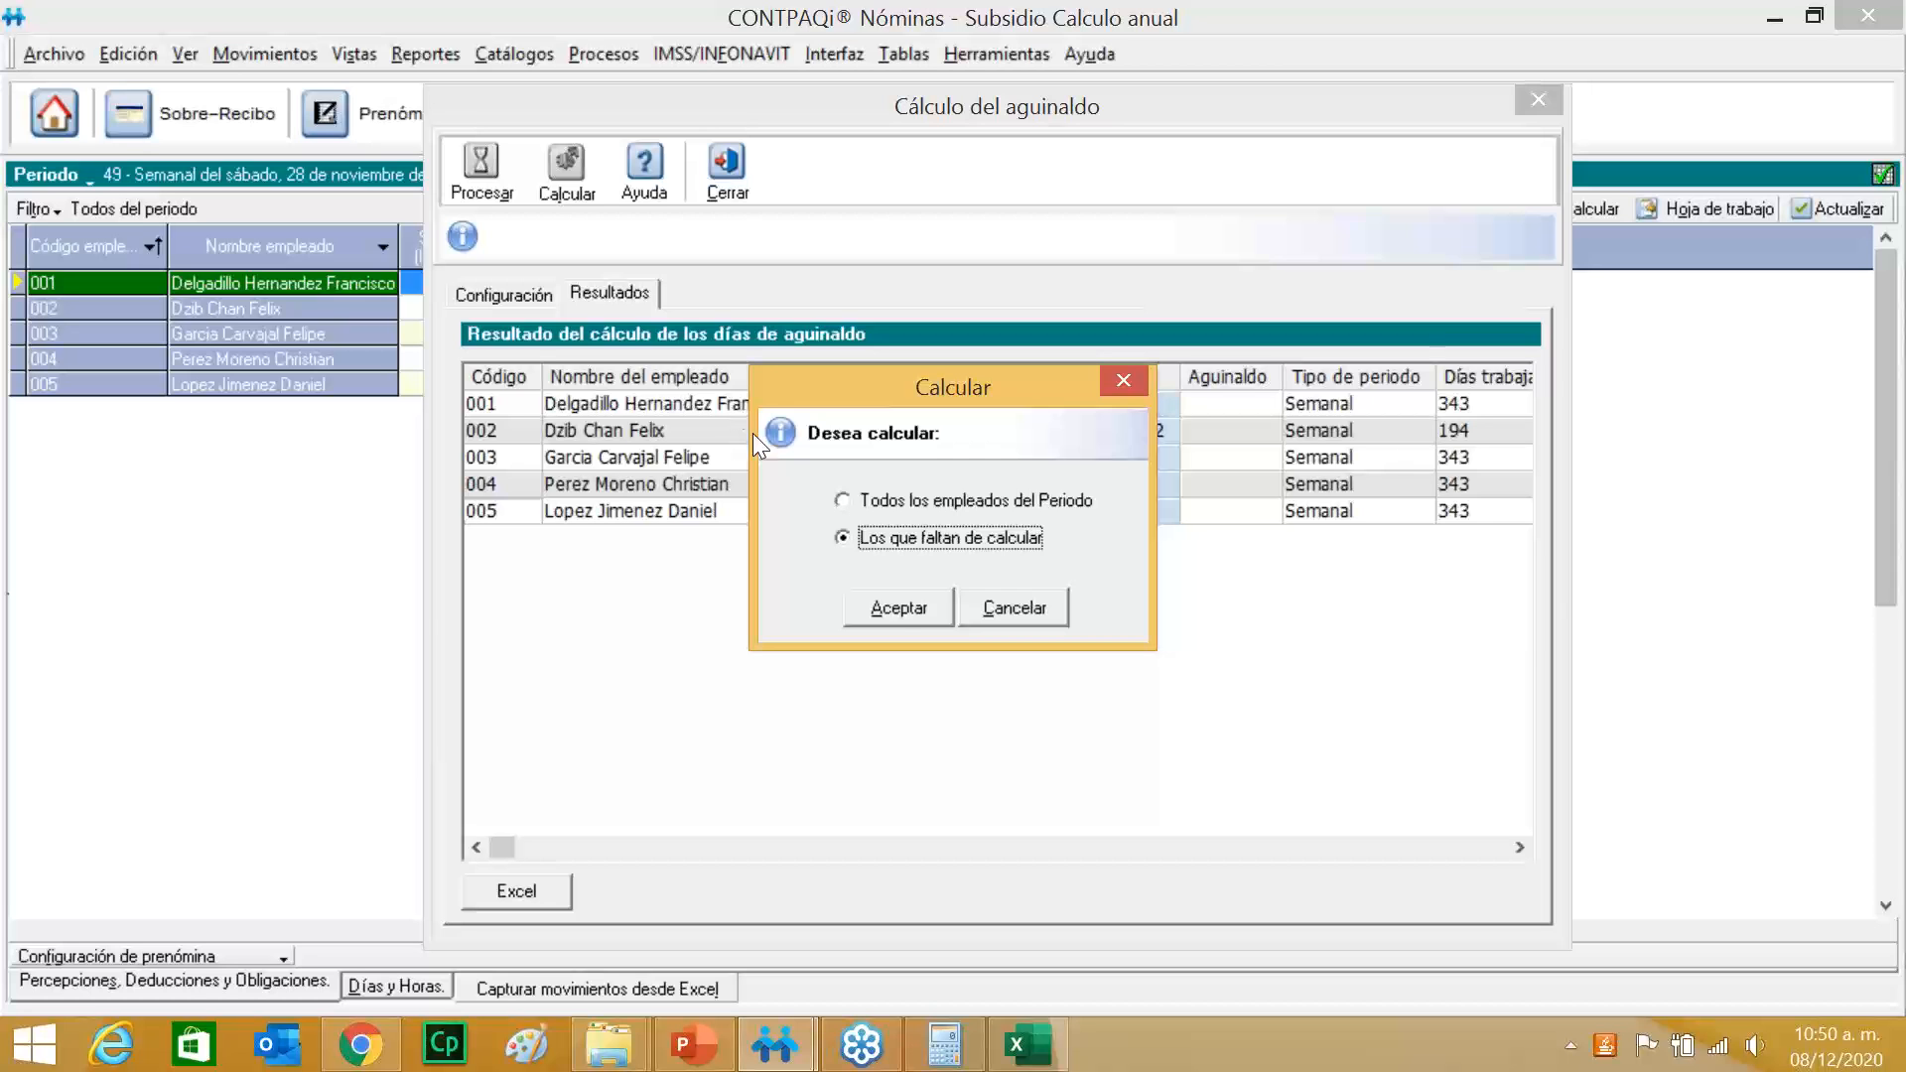
left_click(897, 608)
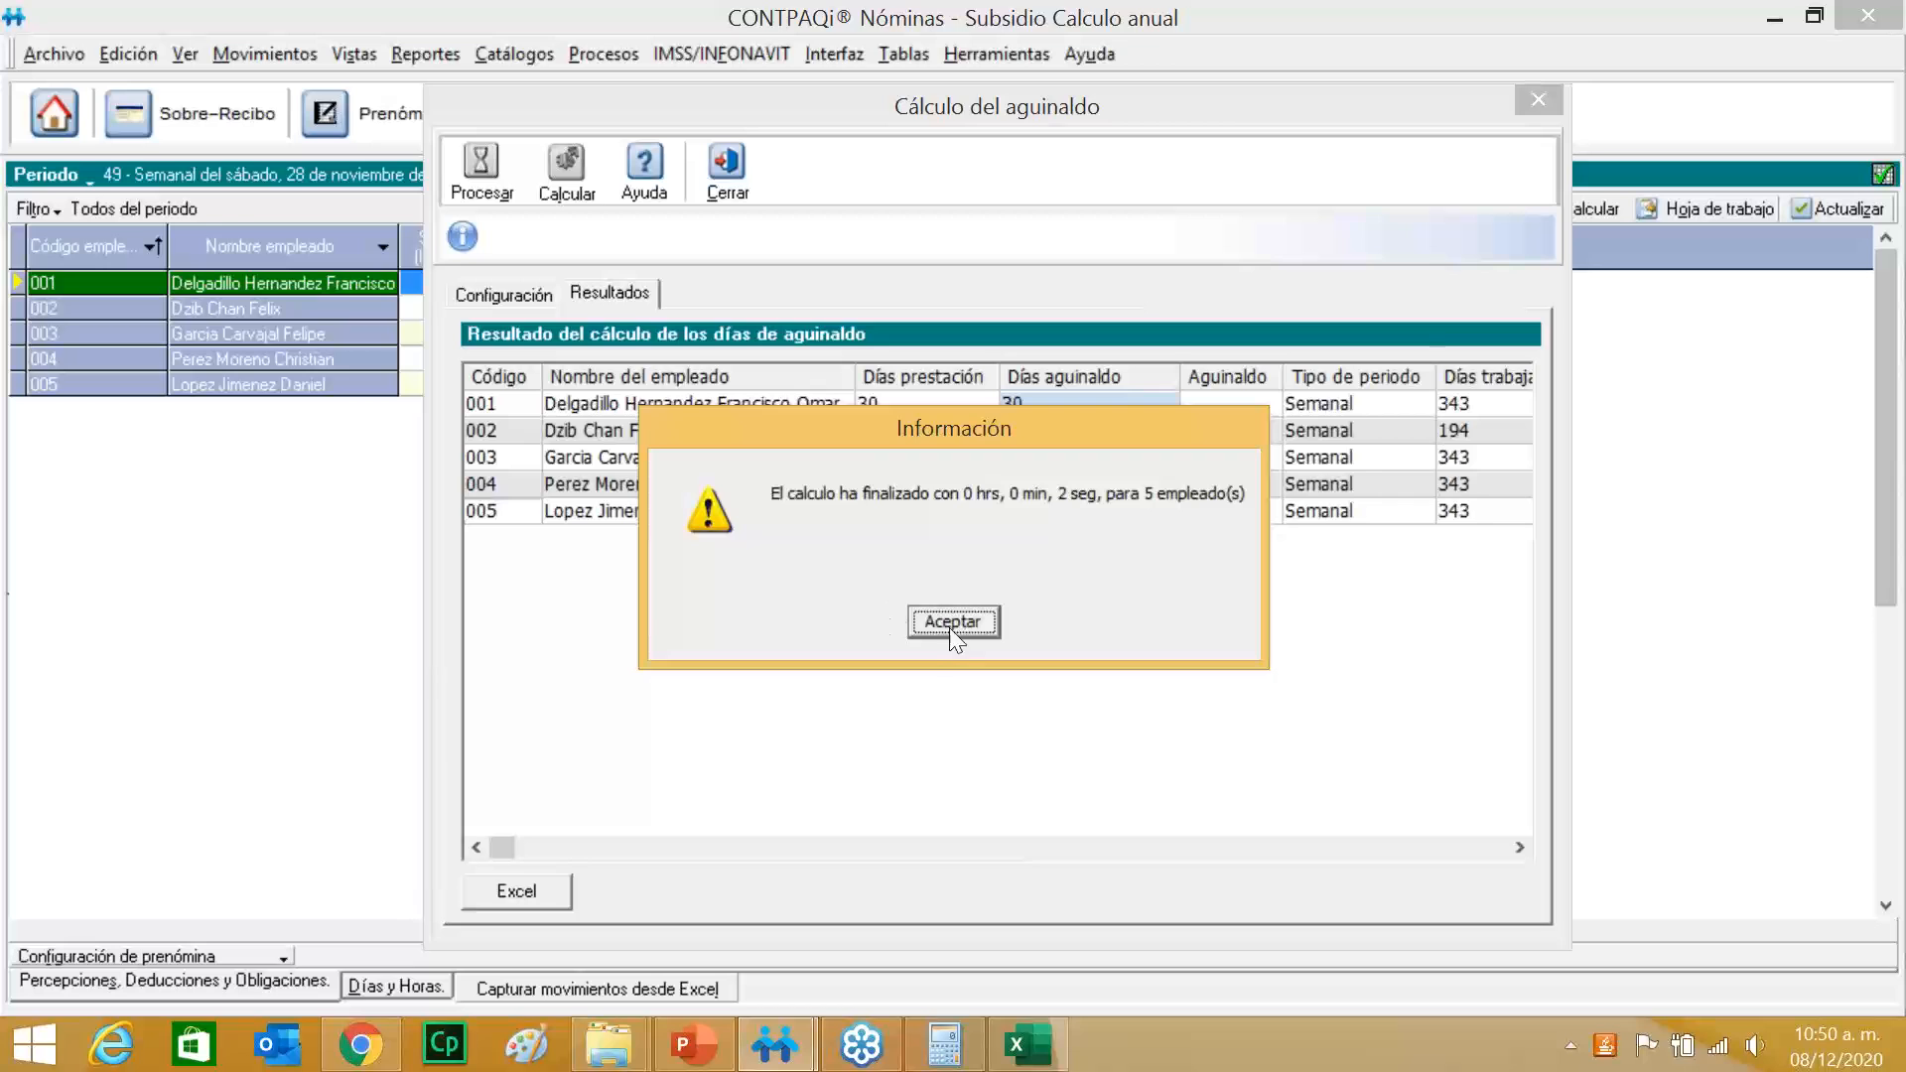
left_click(948, 622)
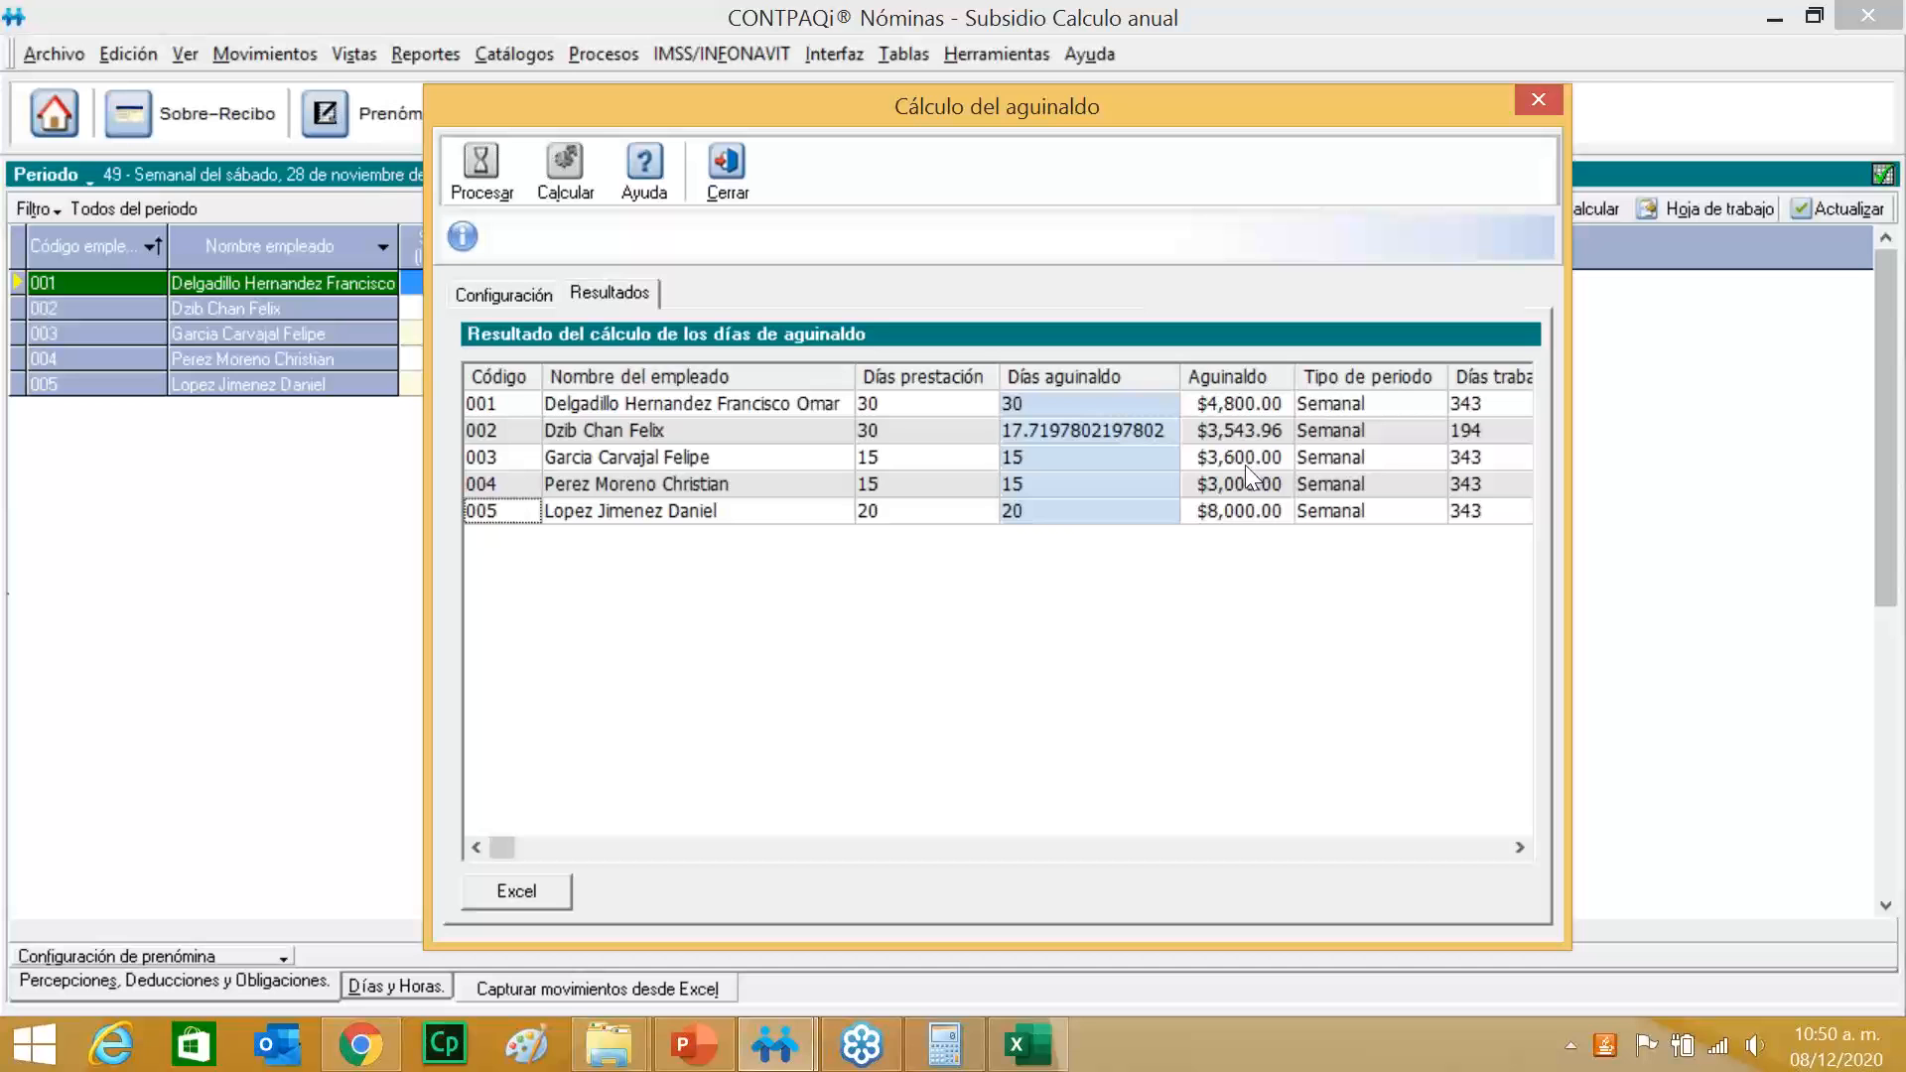
Compare the aguinaldo amounts with the payroll grid behind the dialog and review the Días restantes, Total días and Tipo prestación columns.
left_click_drag(837, 97, 1069, 155)
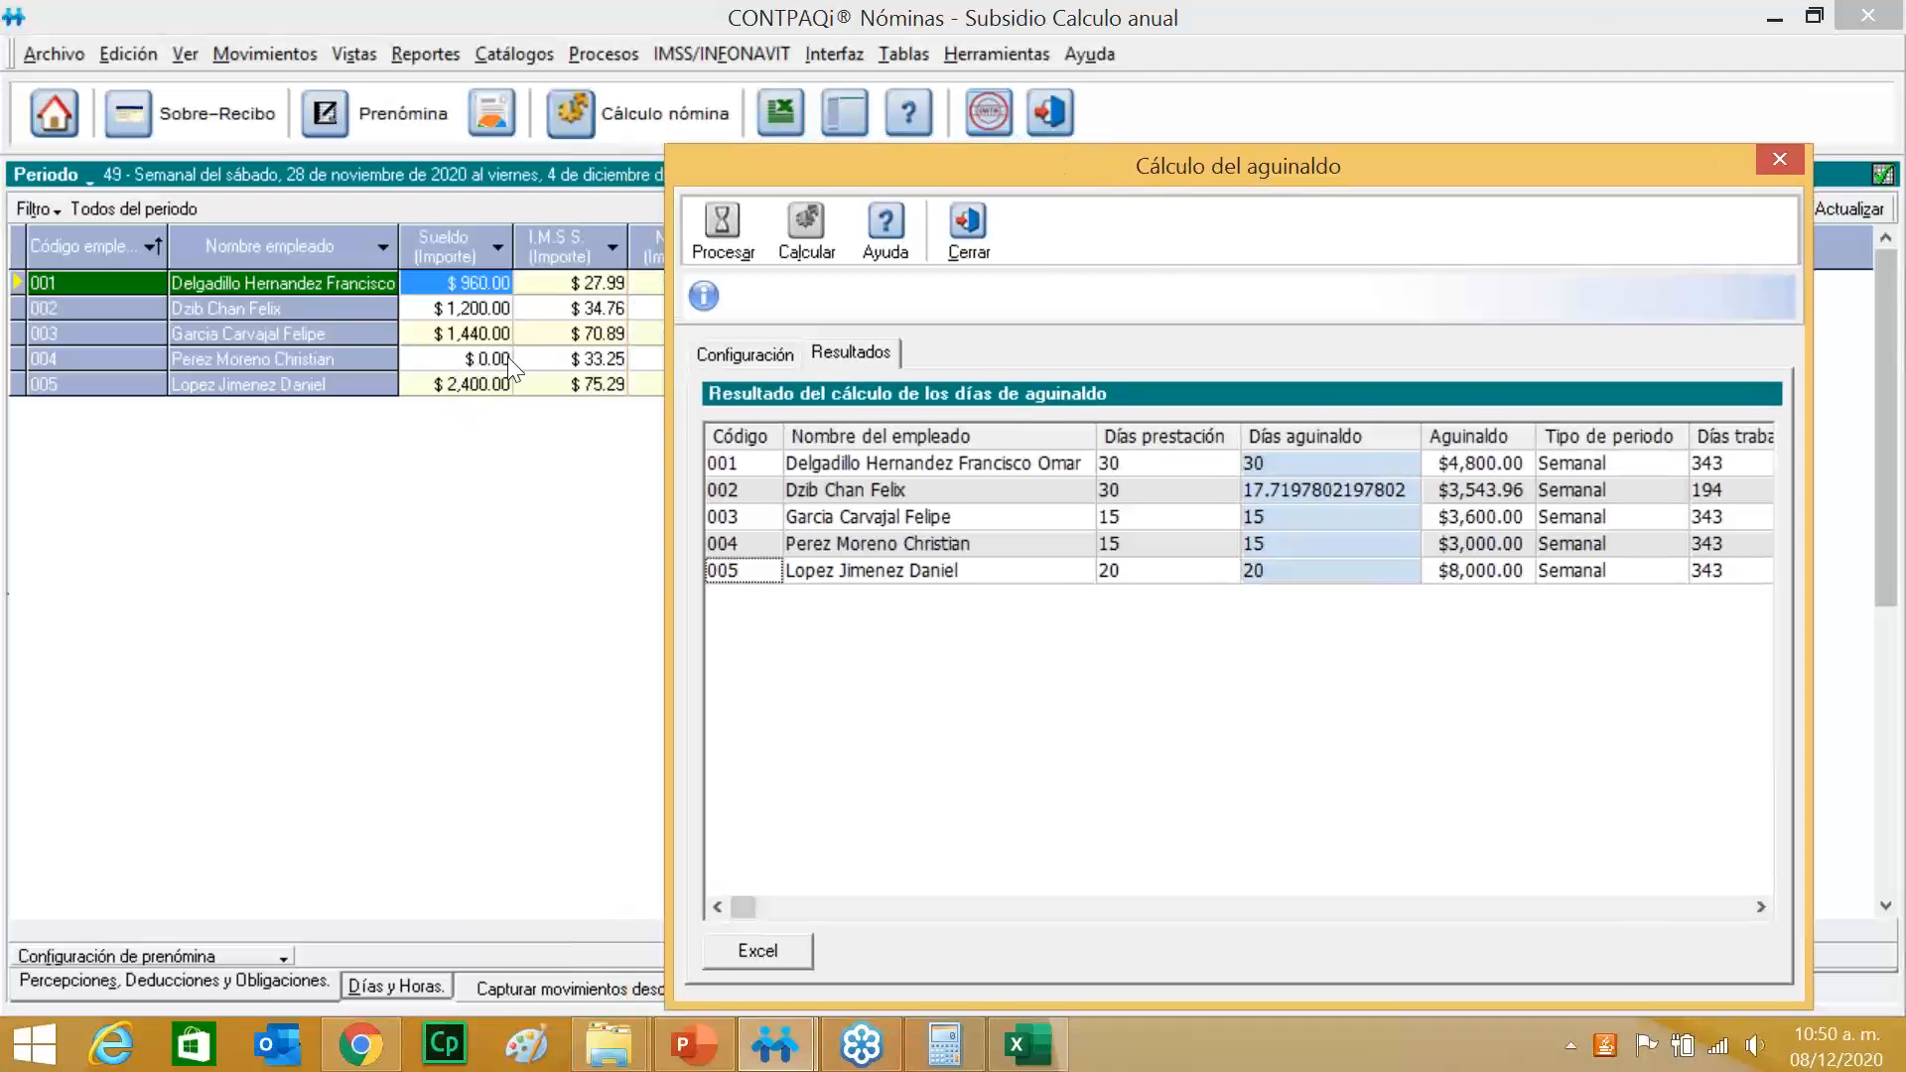
left_click_drag(1032, 159, 928, 100)
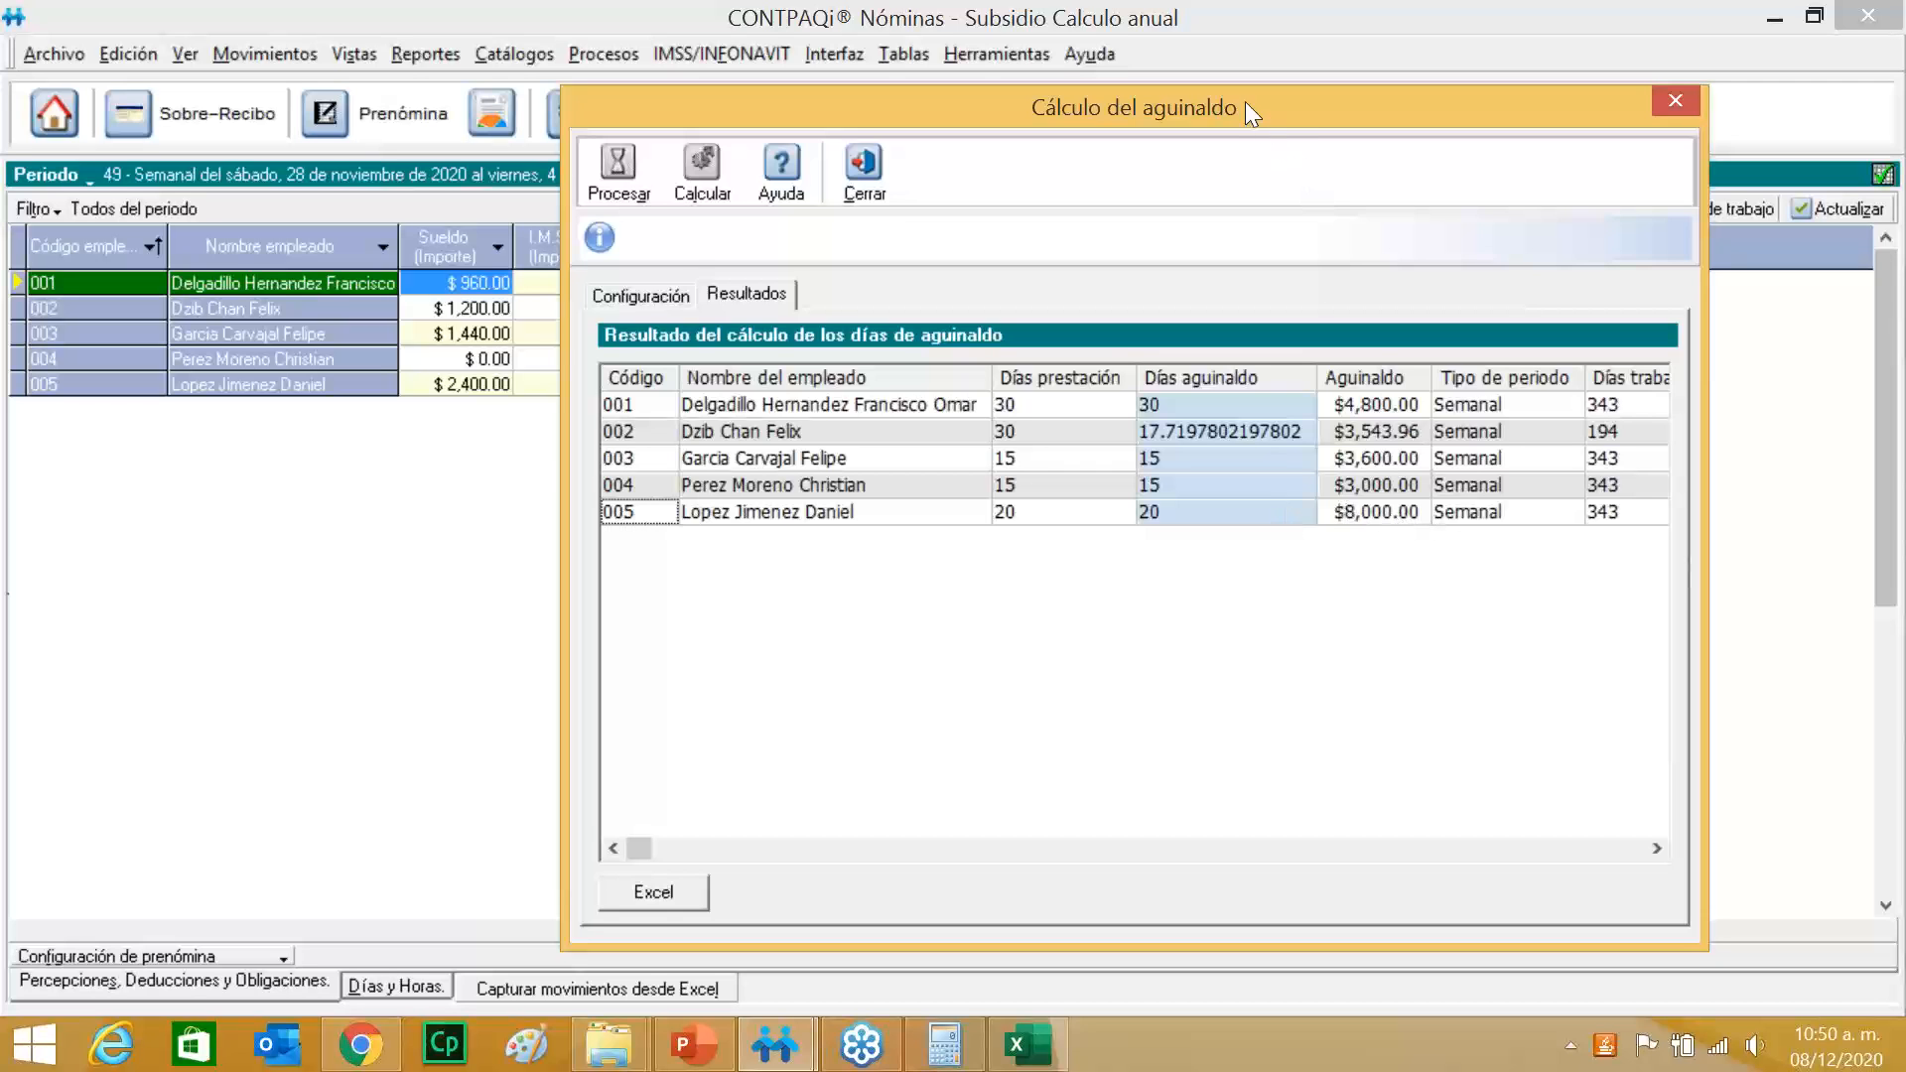
left_click_drag(1245, 101, 1051, 82)
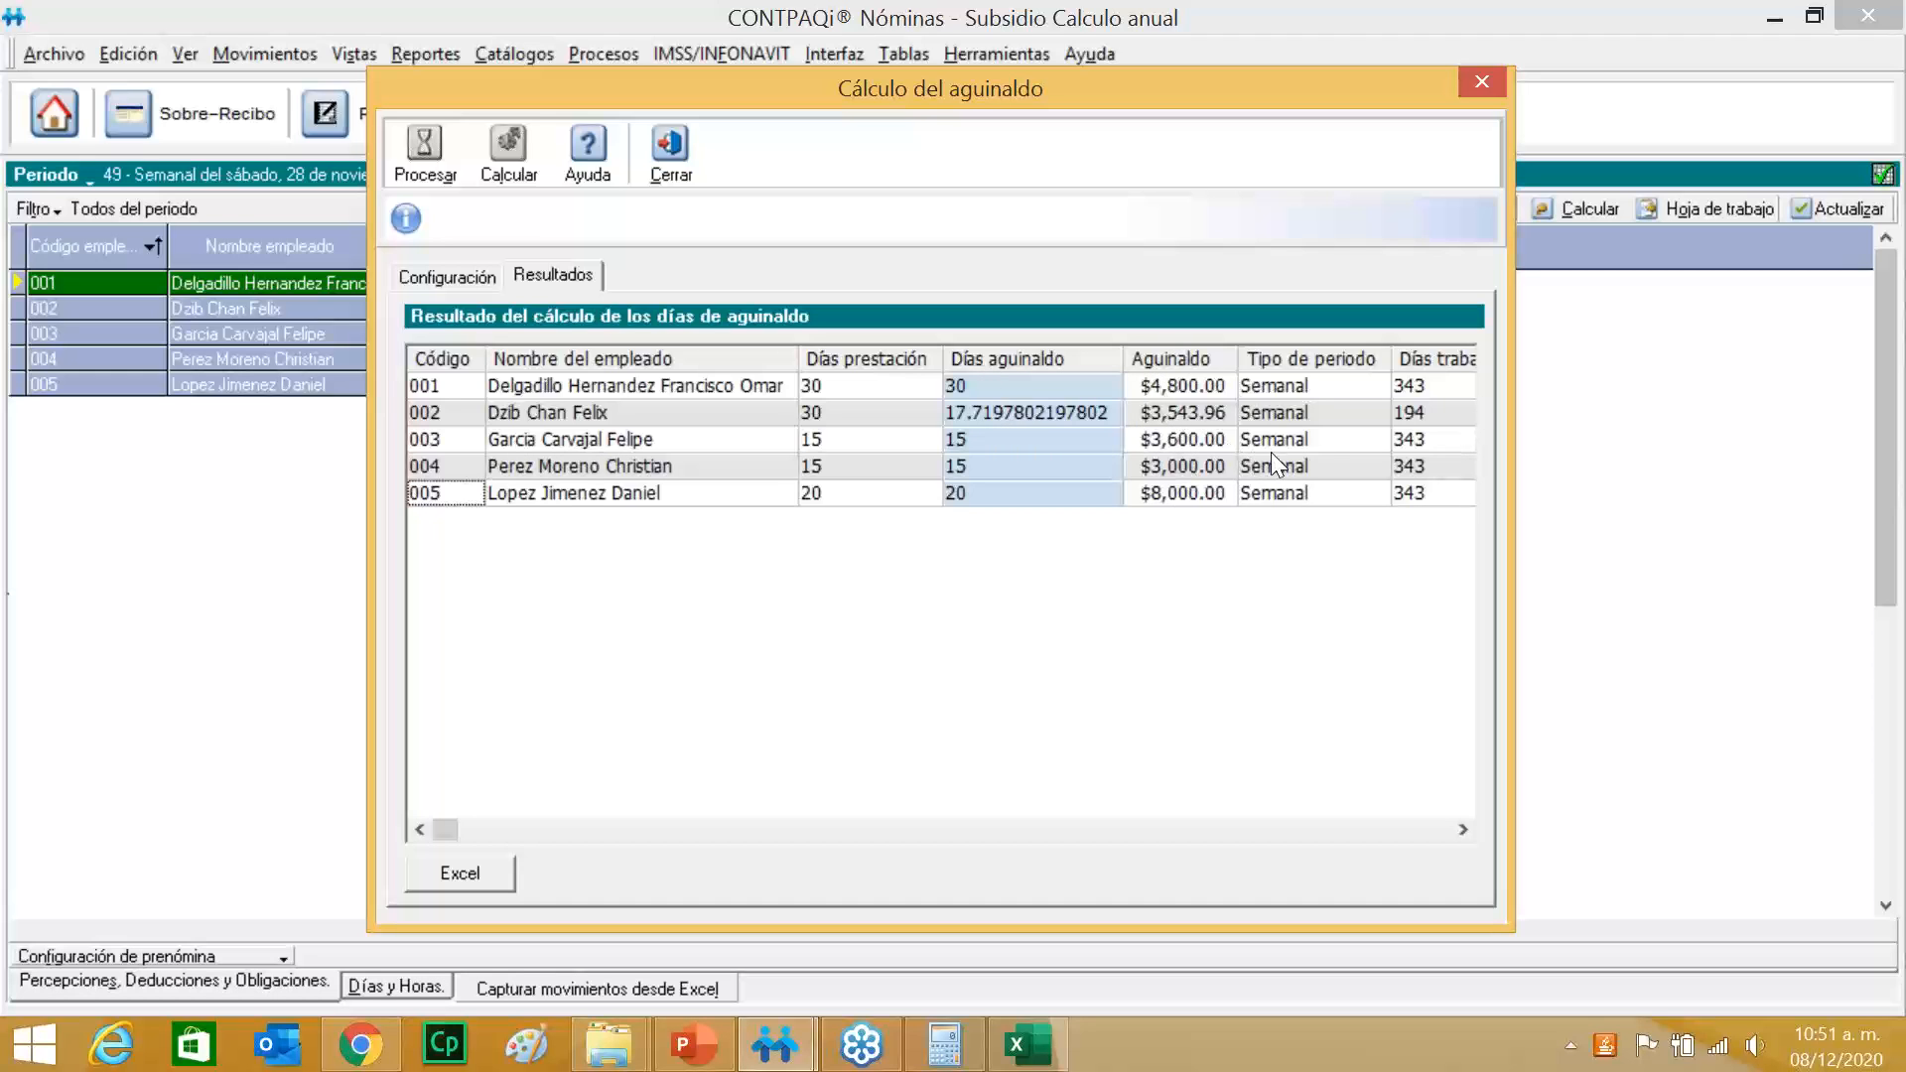
left_click(1463, 829)
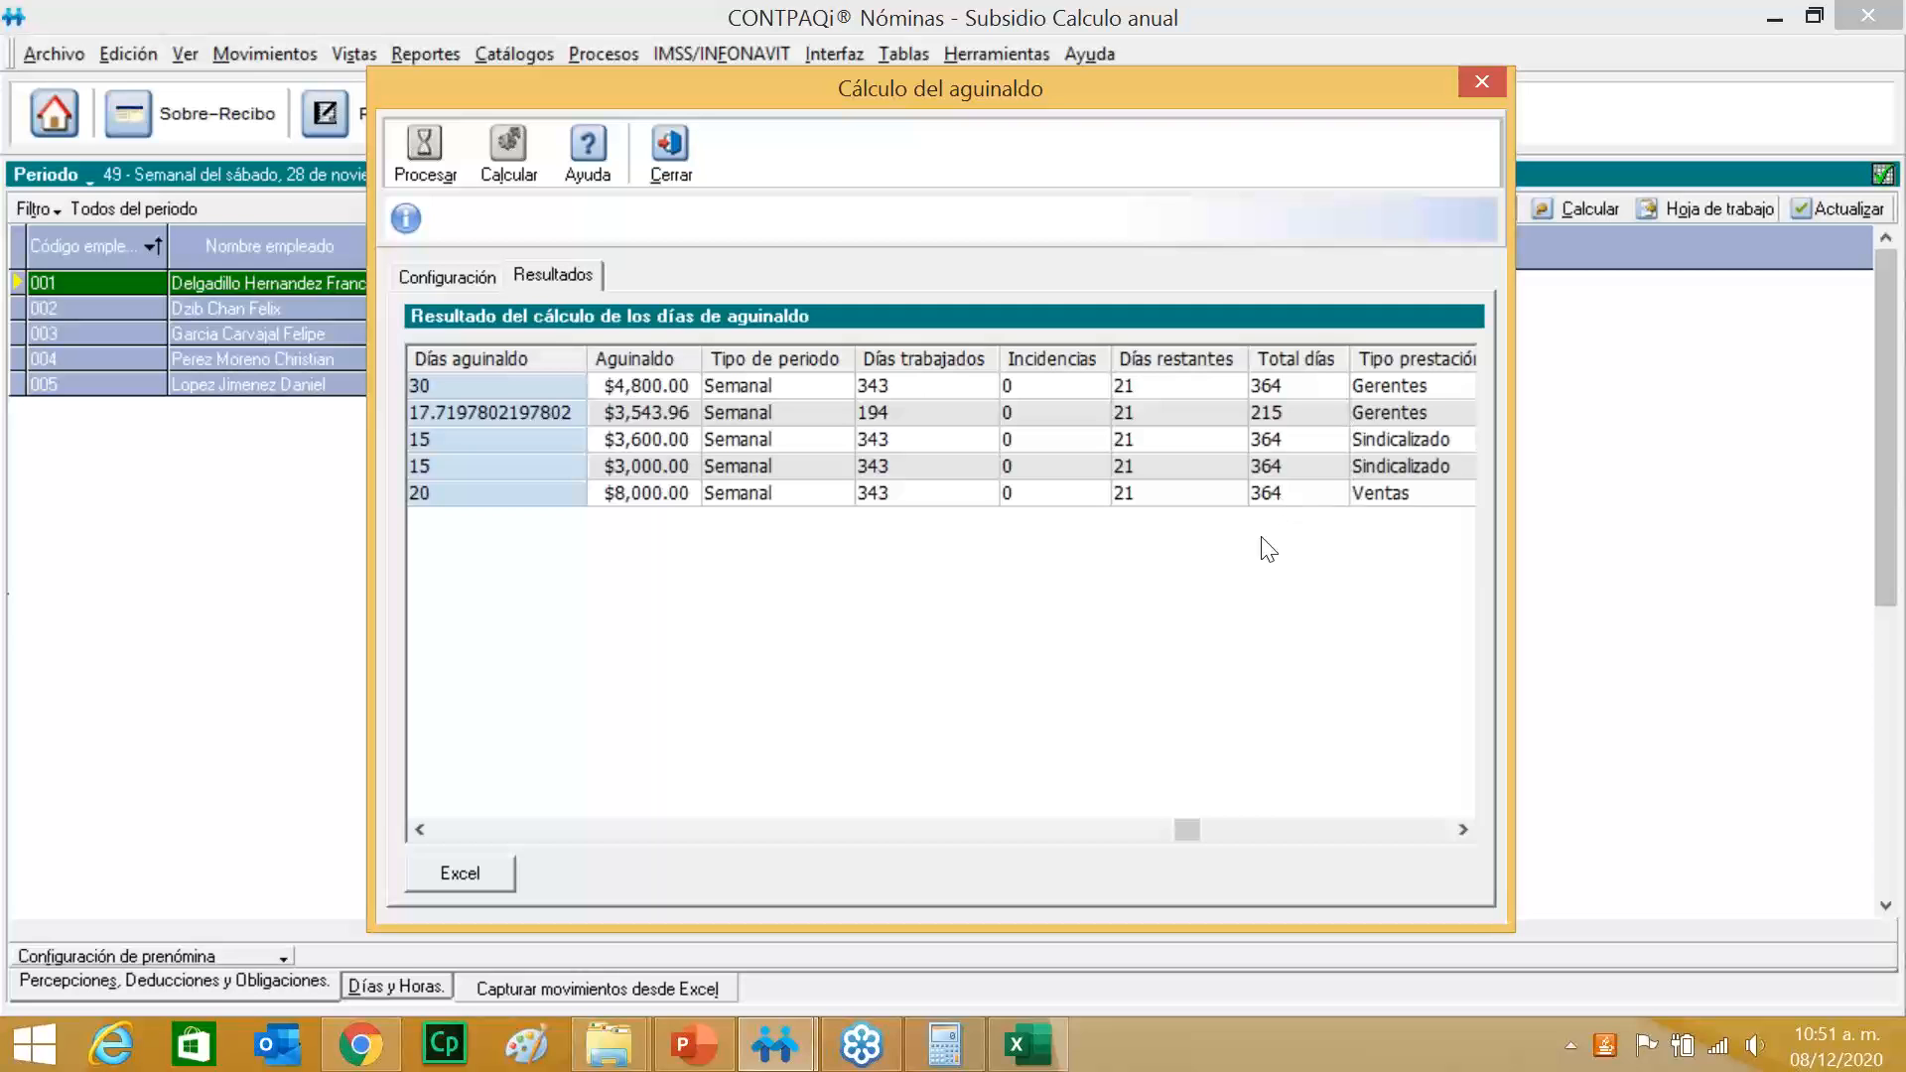
left_click(419, 825)
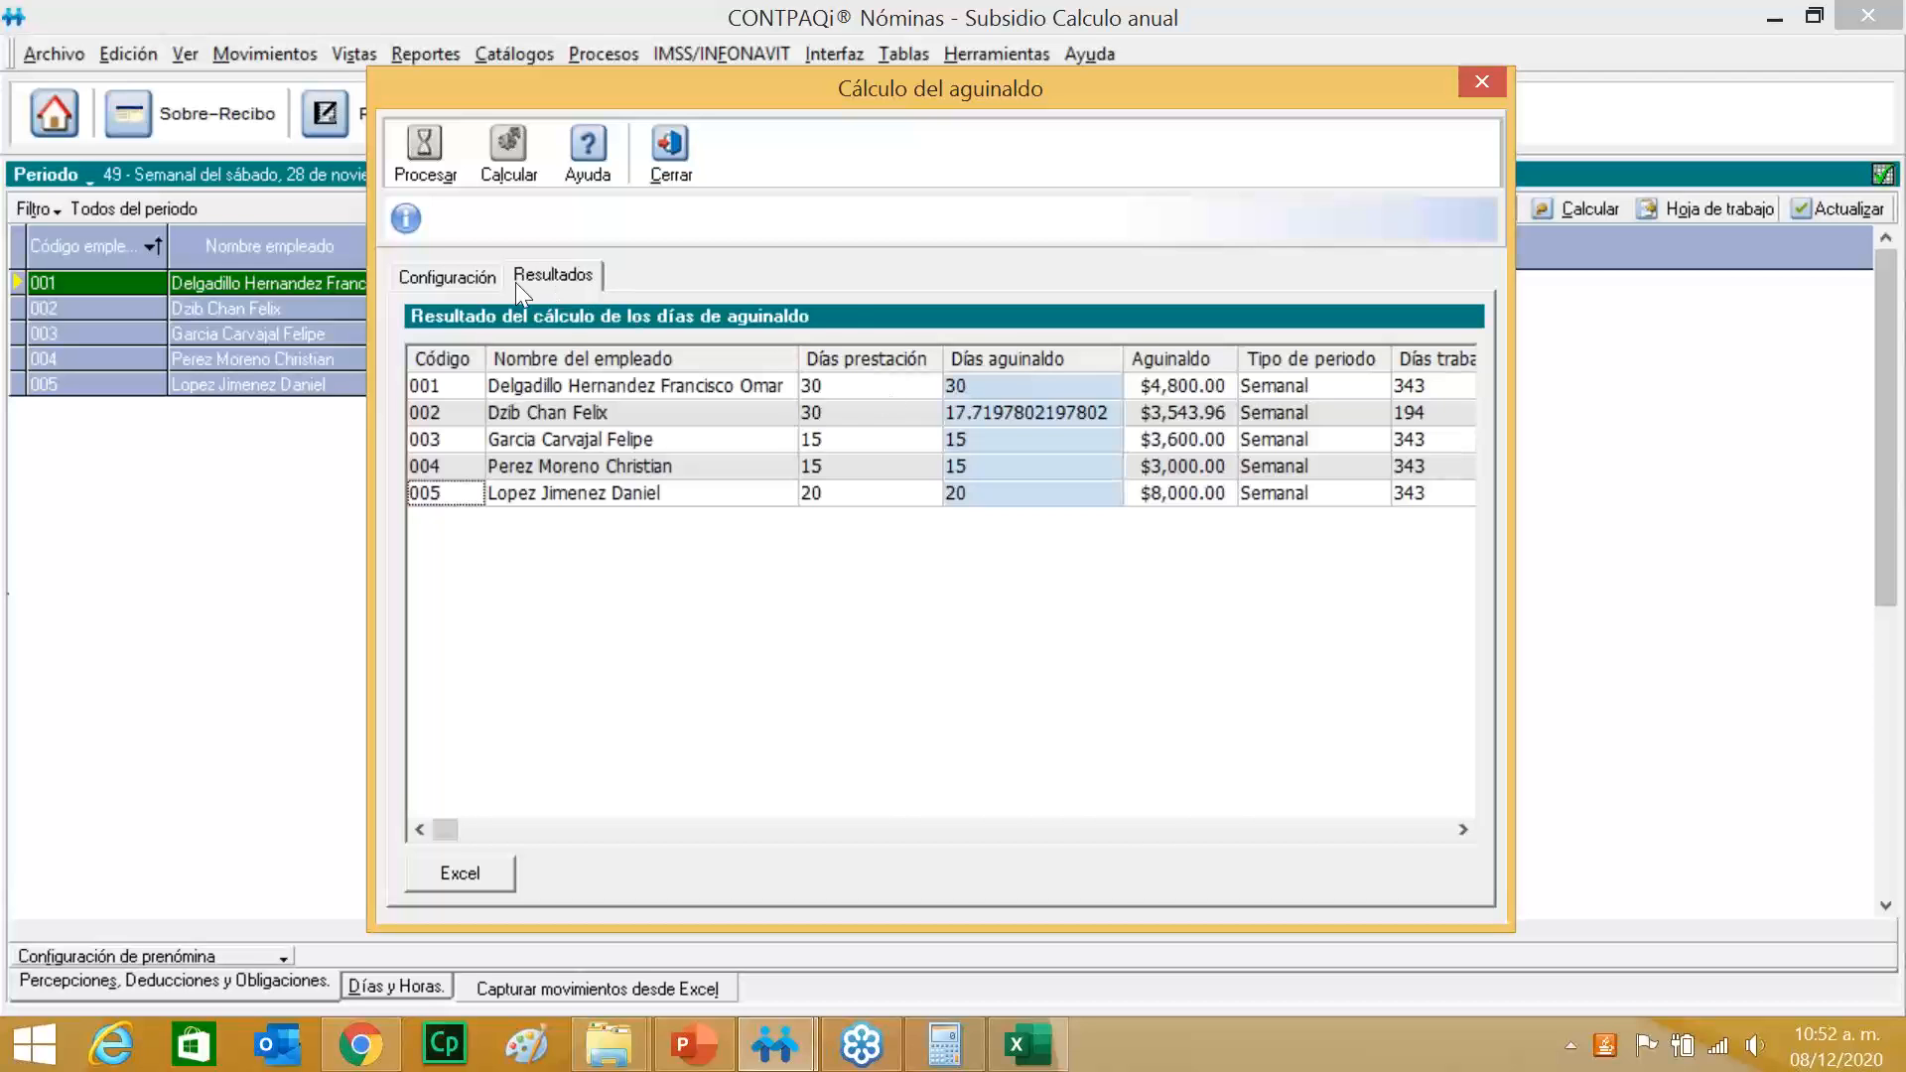
Stop counting the days remaining in the year as worked and reprocess the aguinaldo days, acknowledging the log file notice.
left_click(485, 274)
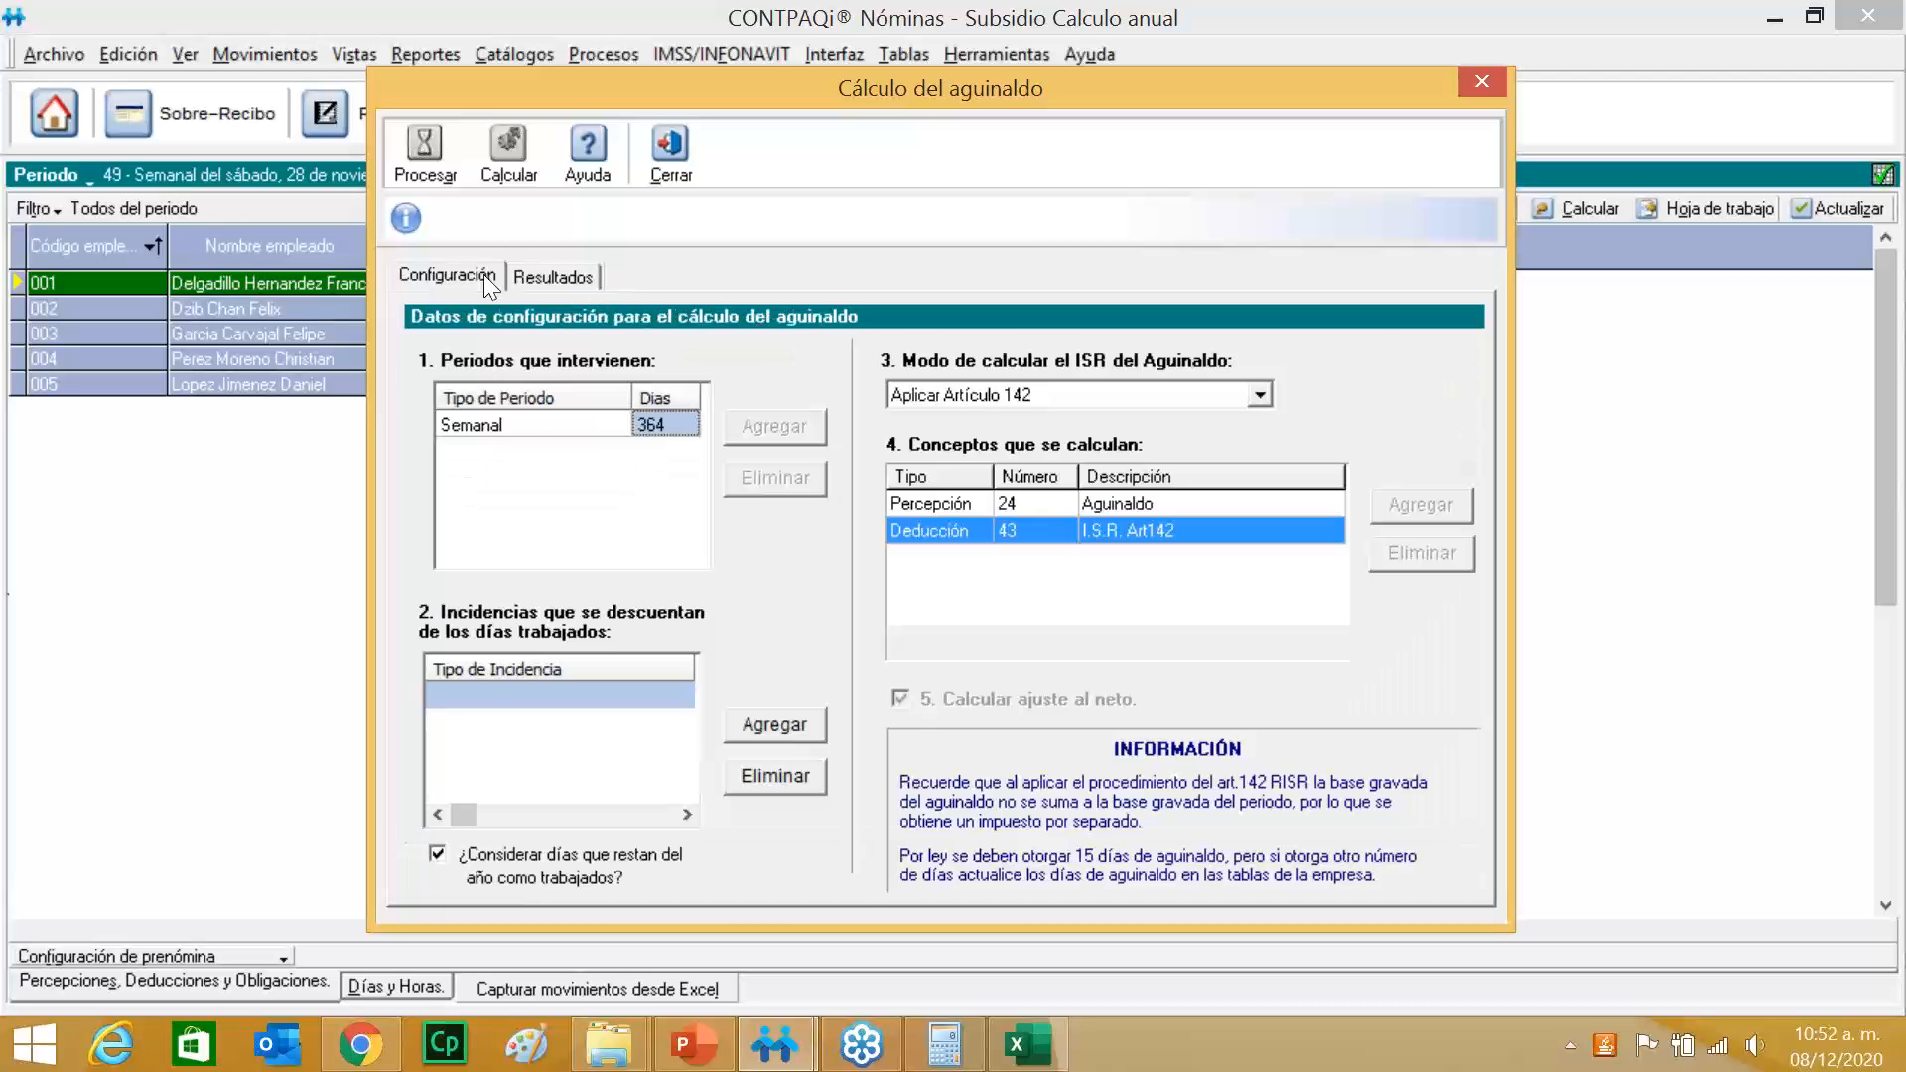
left_click(438, 853)
left_click(432, 173)
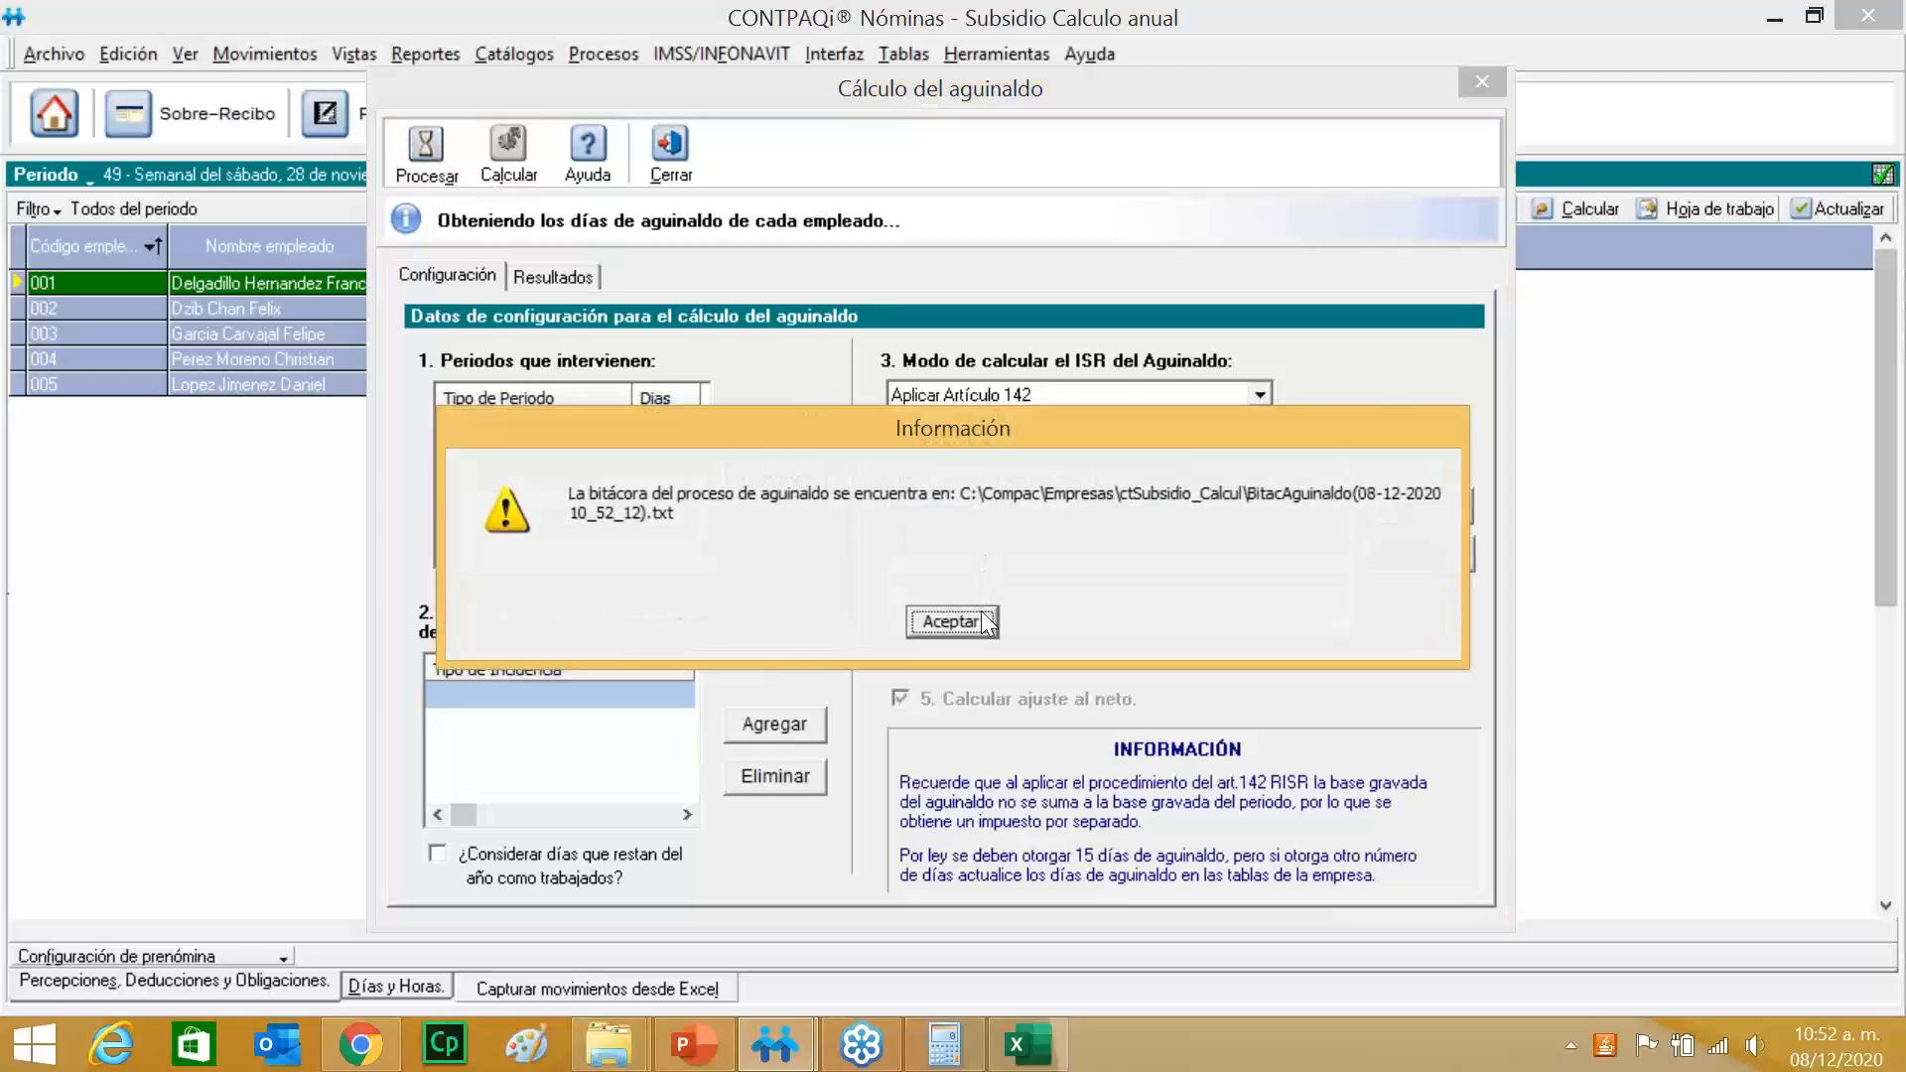
left_click(983, 622)
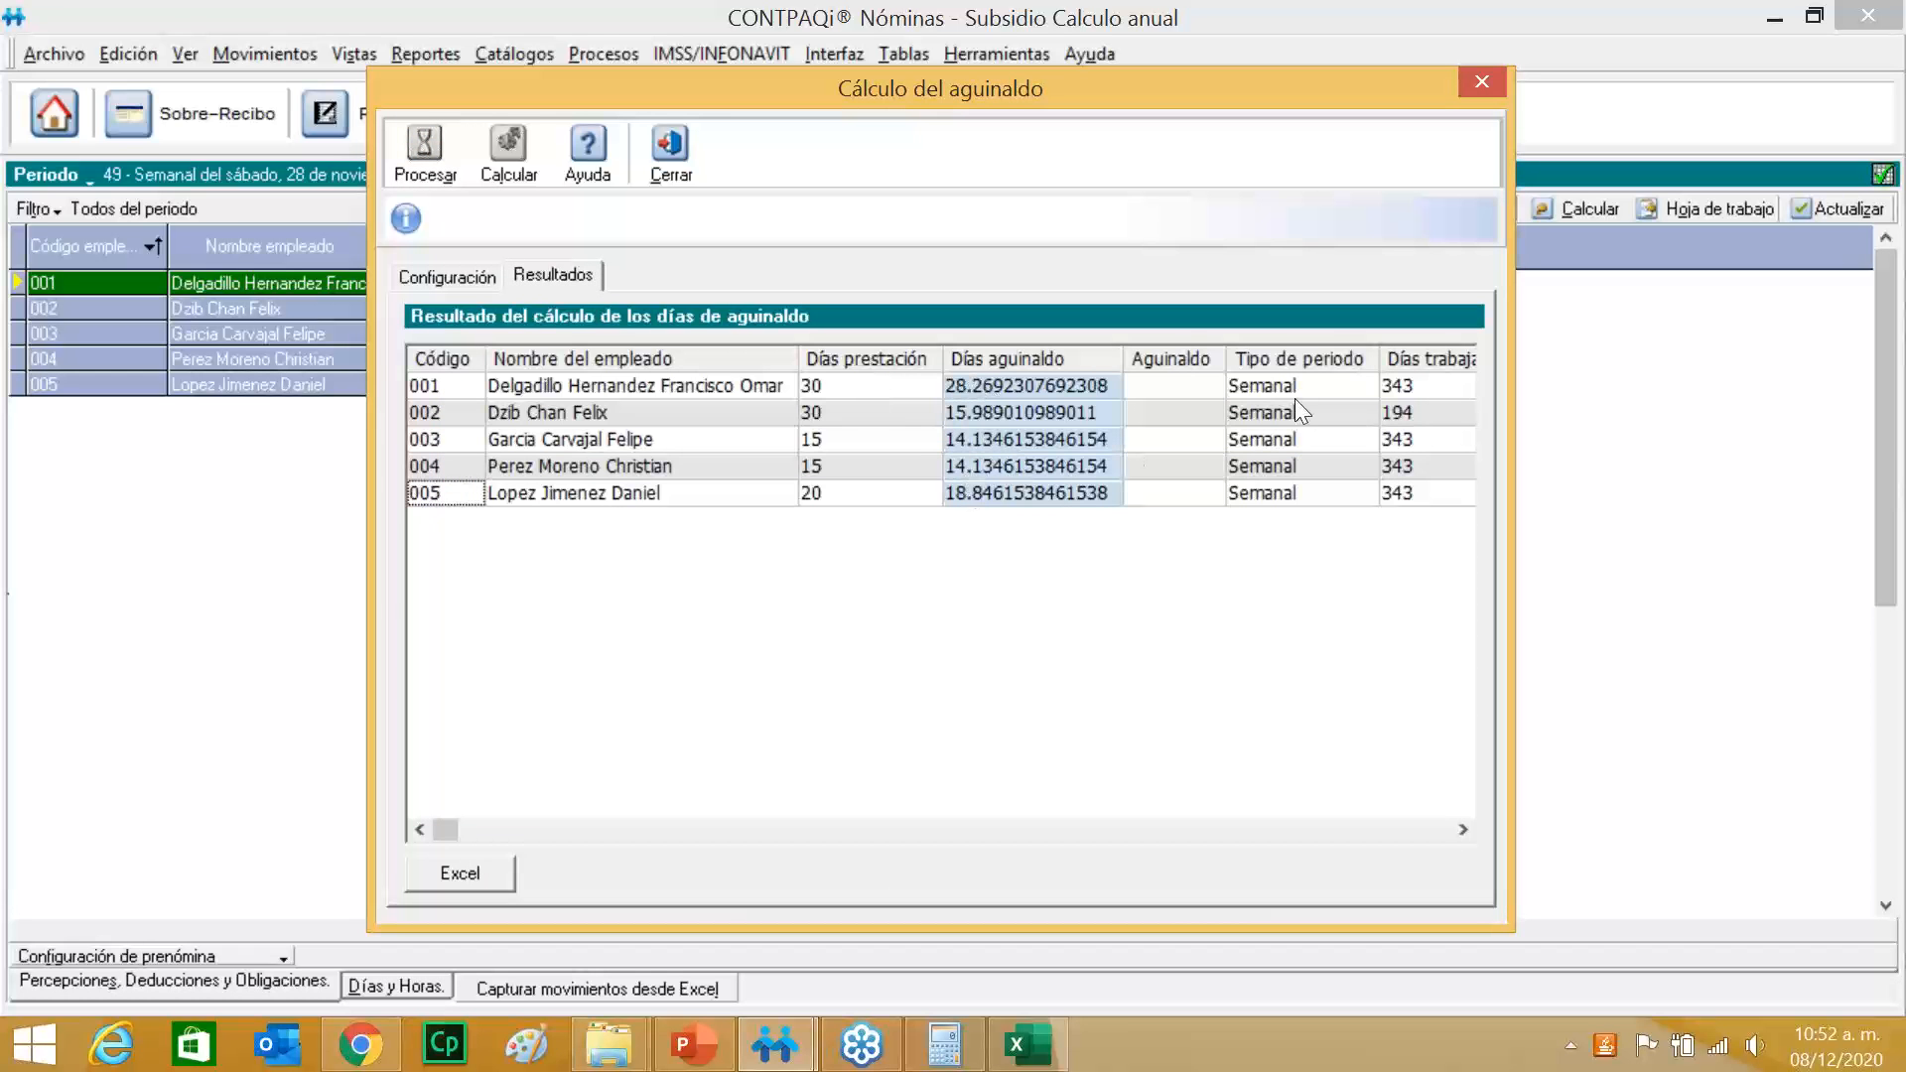
Recalculate the aguinaldo amounts with Los que faltan de calcular, and close the calculation after checking Días restantes and Total días.
left_click(528, 157)
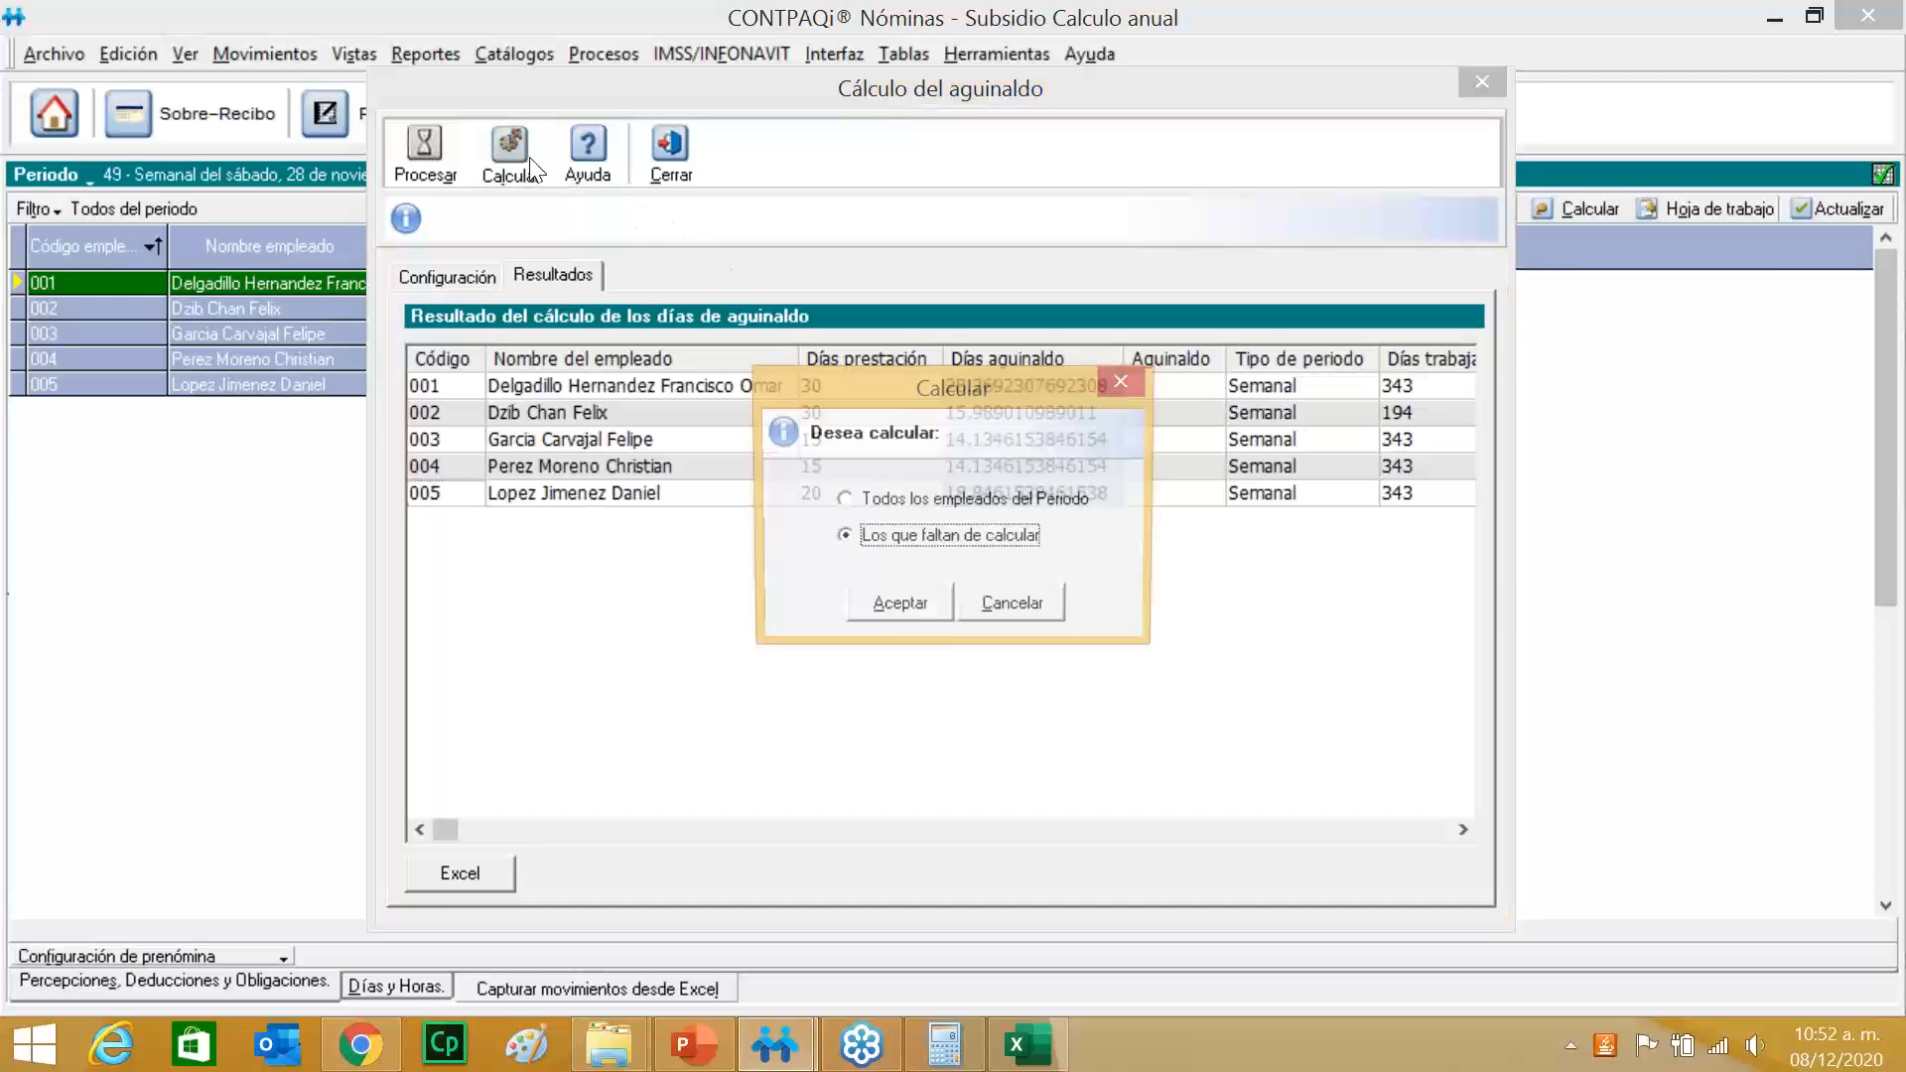
left_click(899, 601)
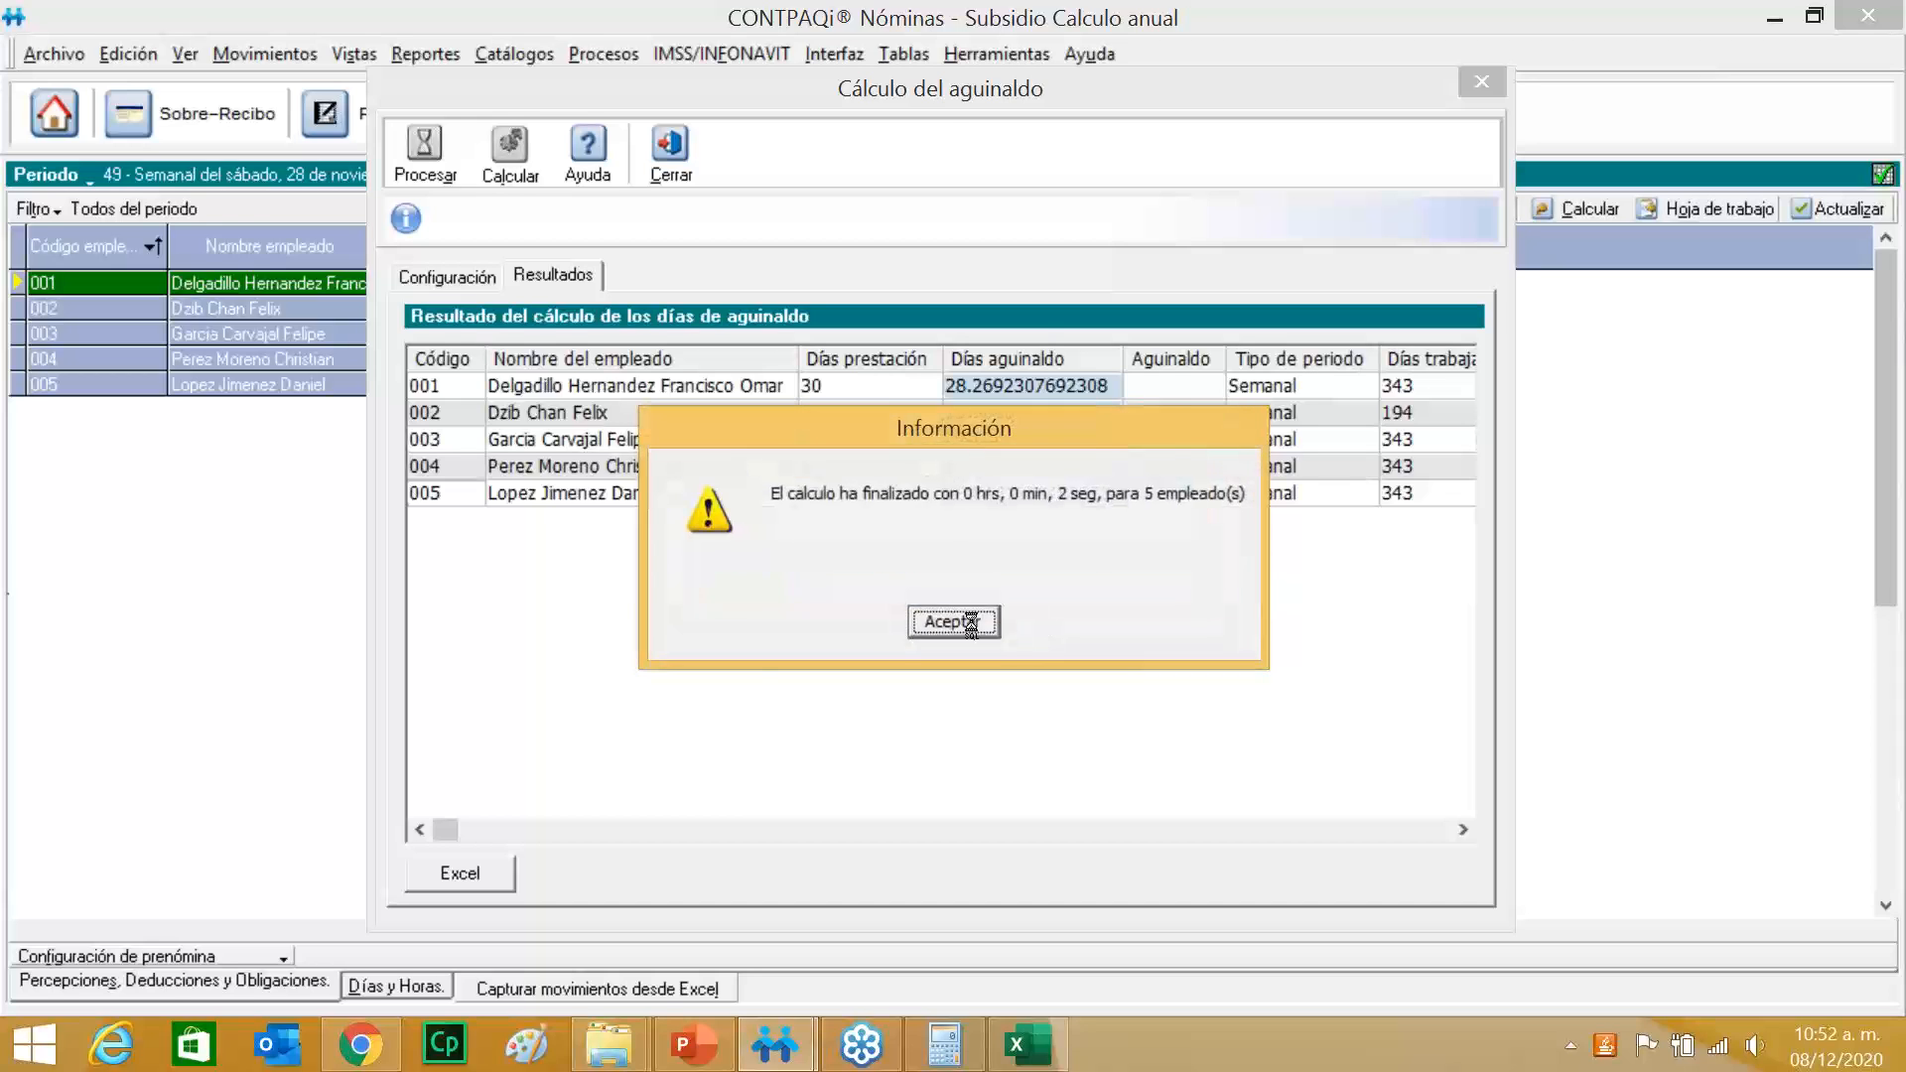
left_click(954, 620)
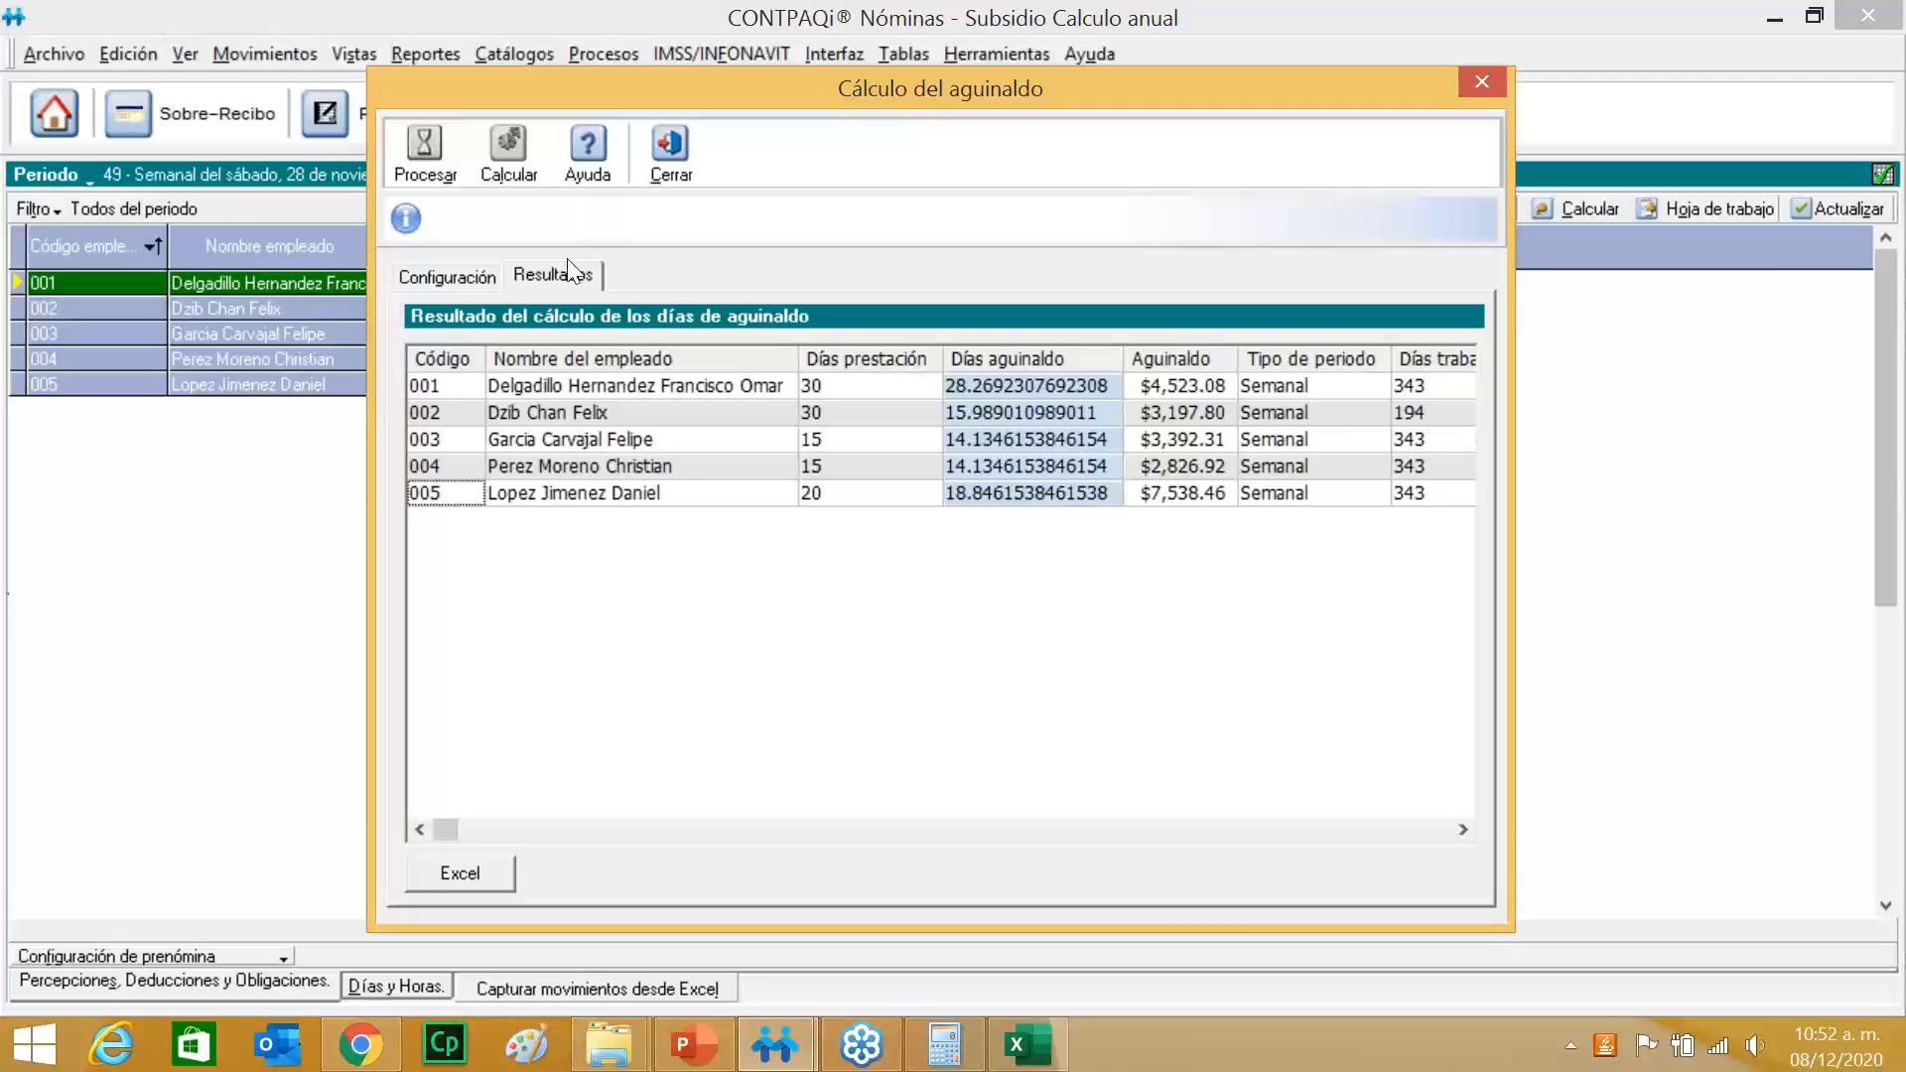
left_click(1465, 832)
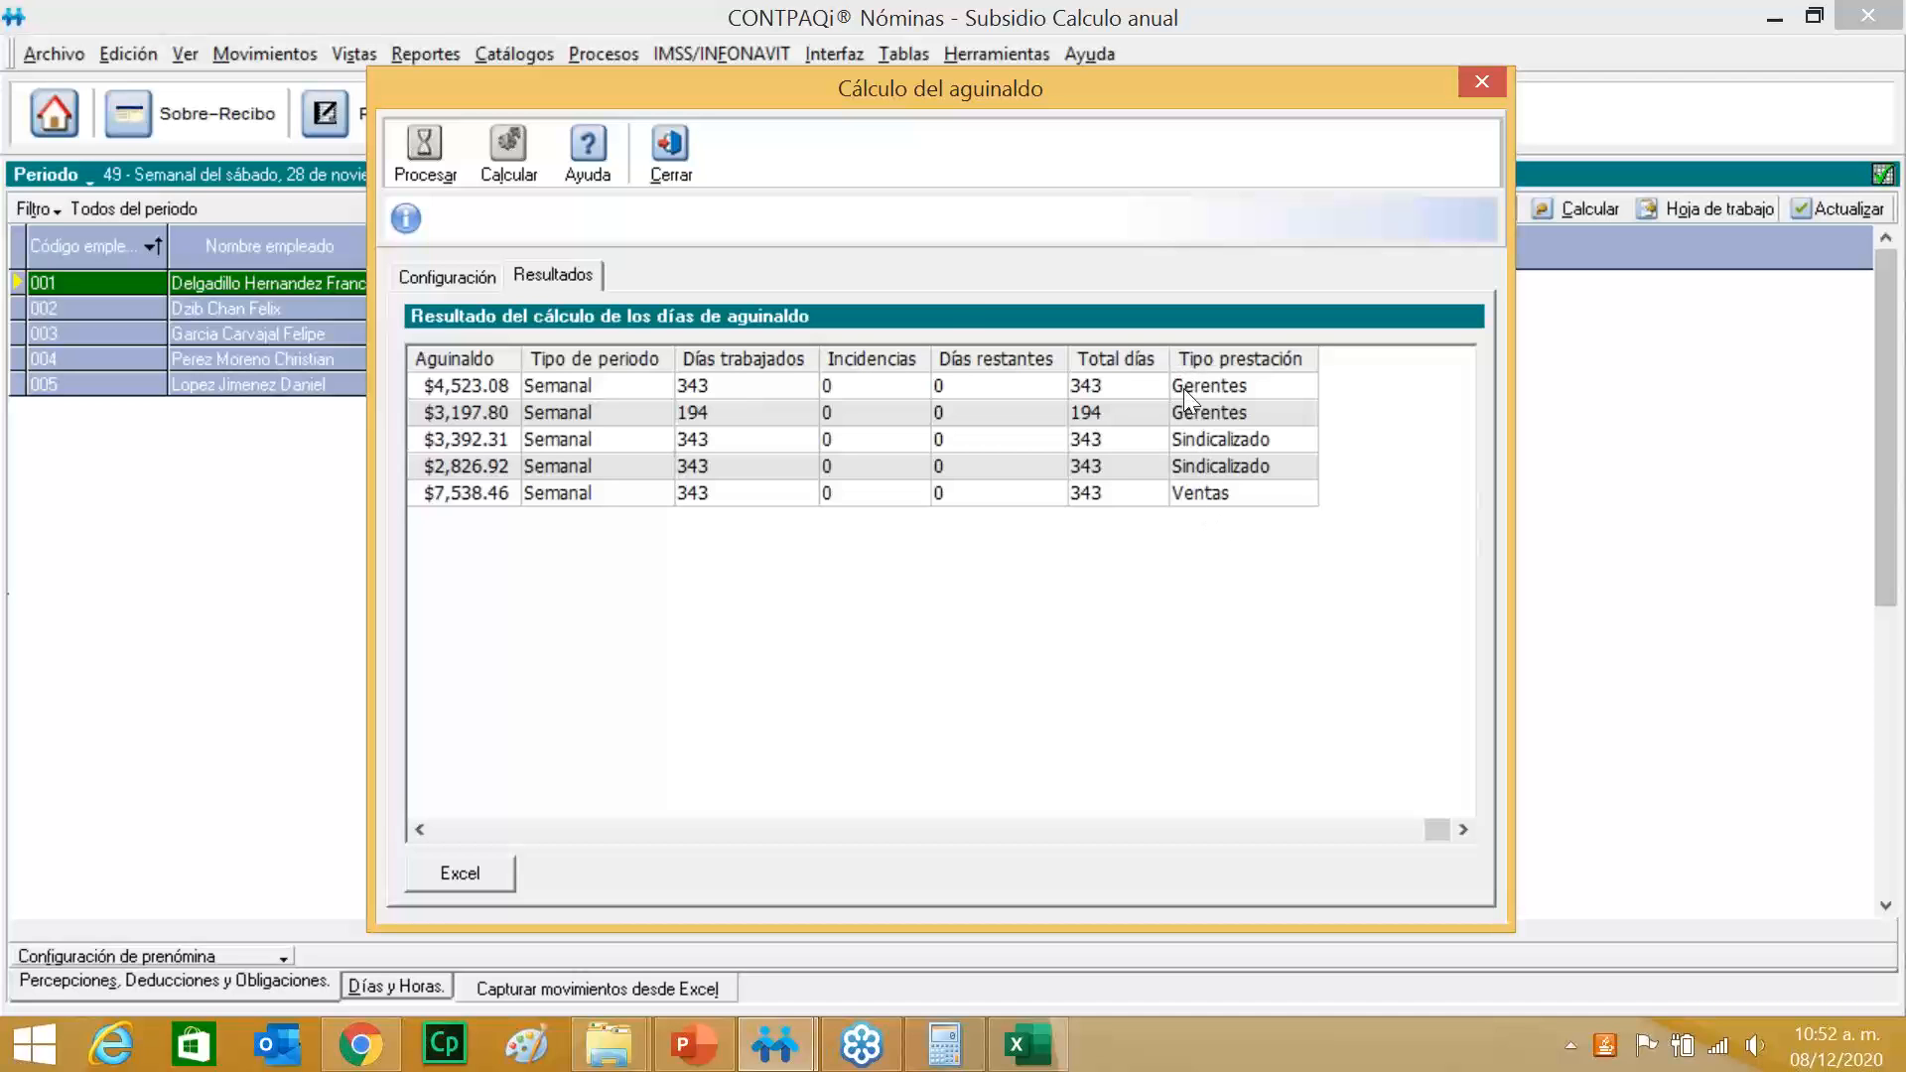
left_click(671, 159)
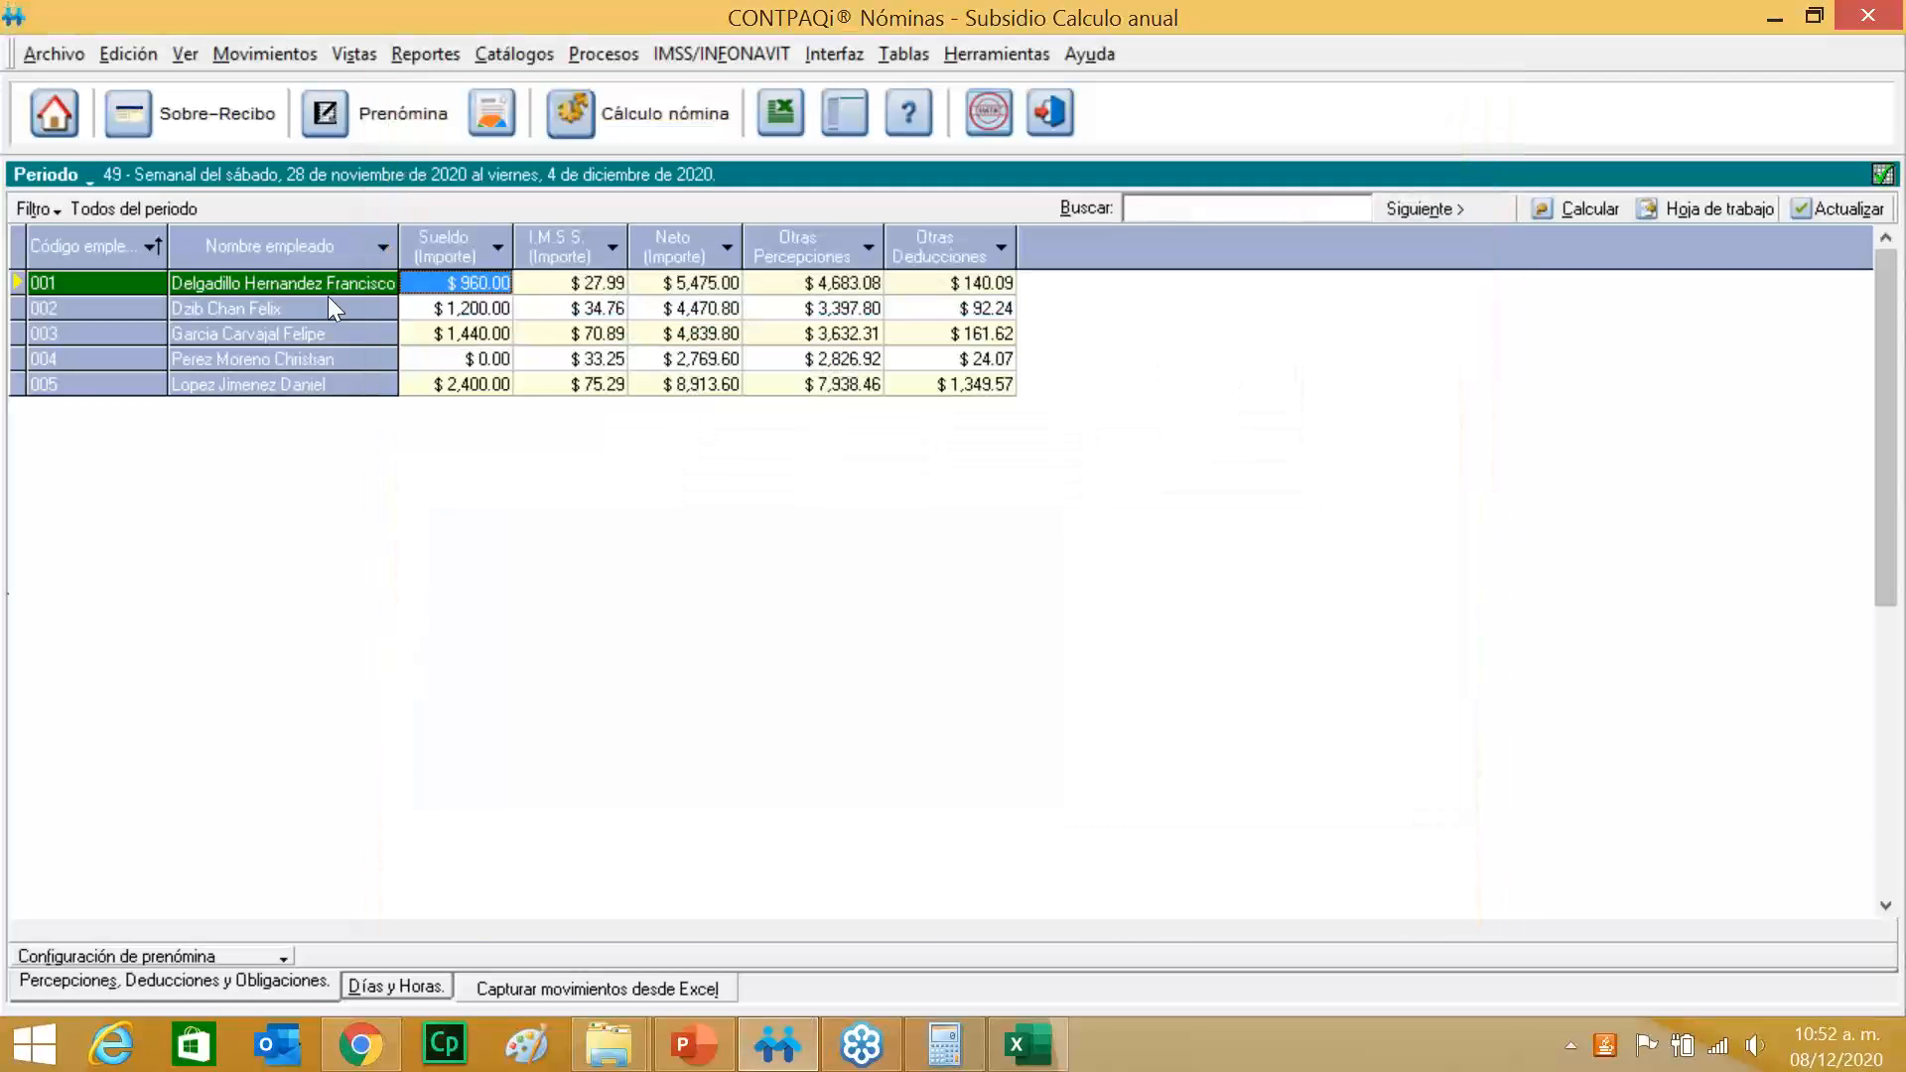
Add the Aguinaldo perception to the concepts shown in the prenómina configuration.
left_click(285, 948)
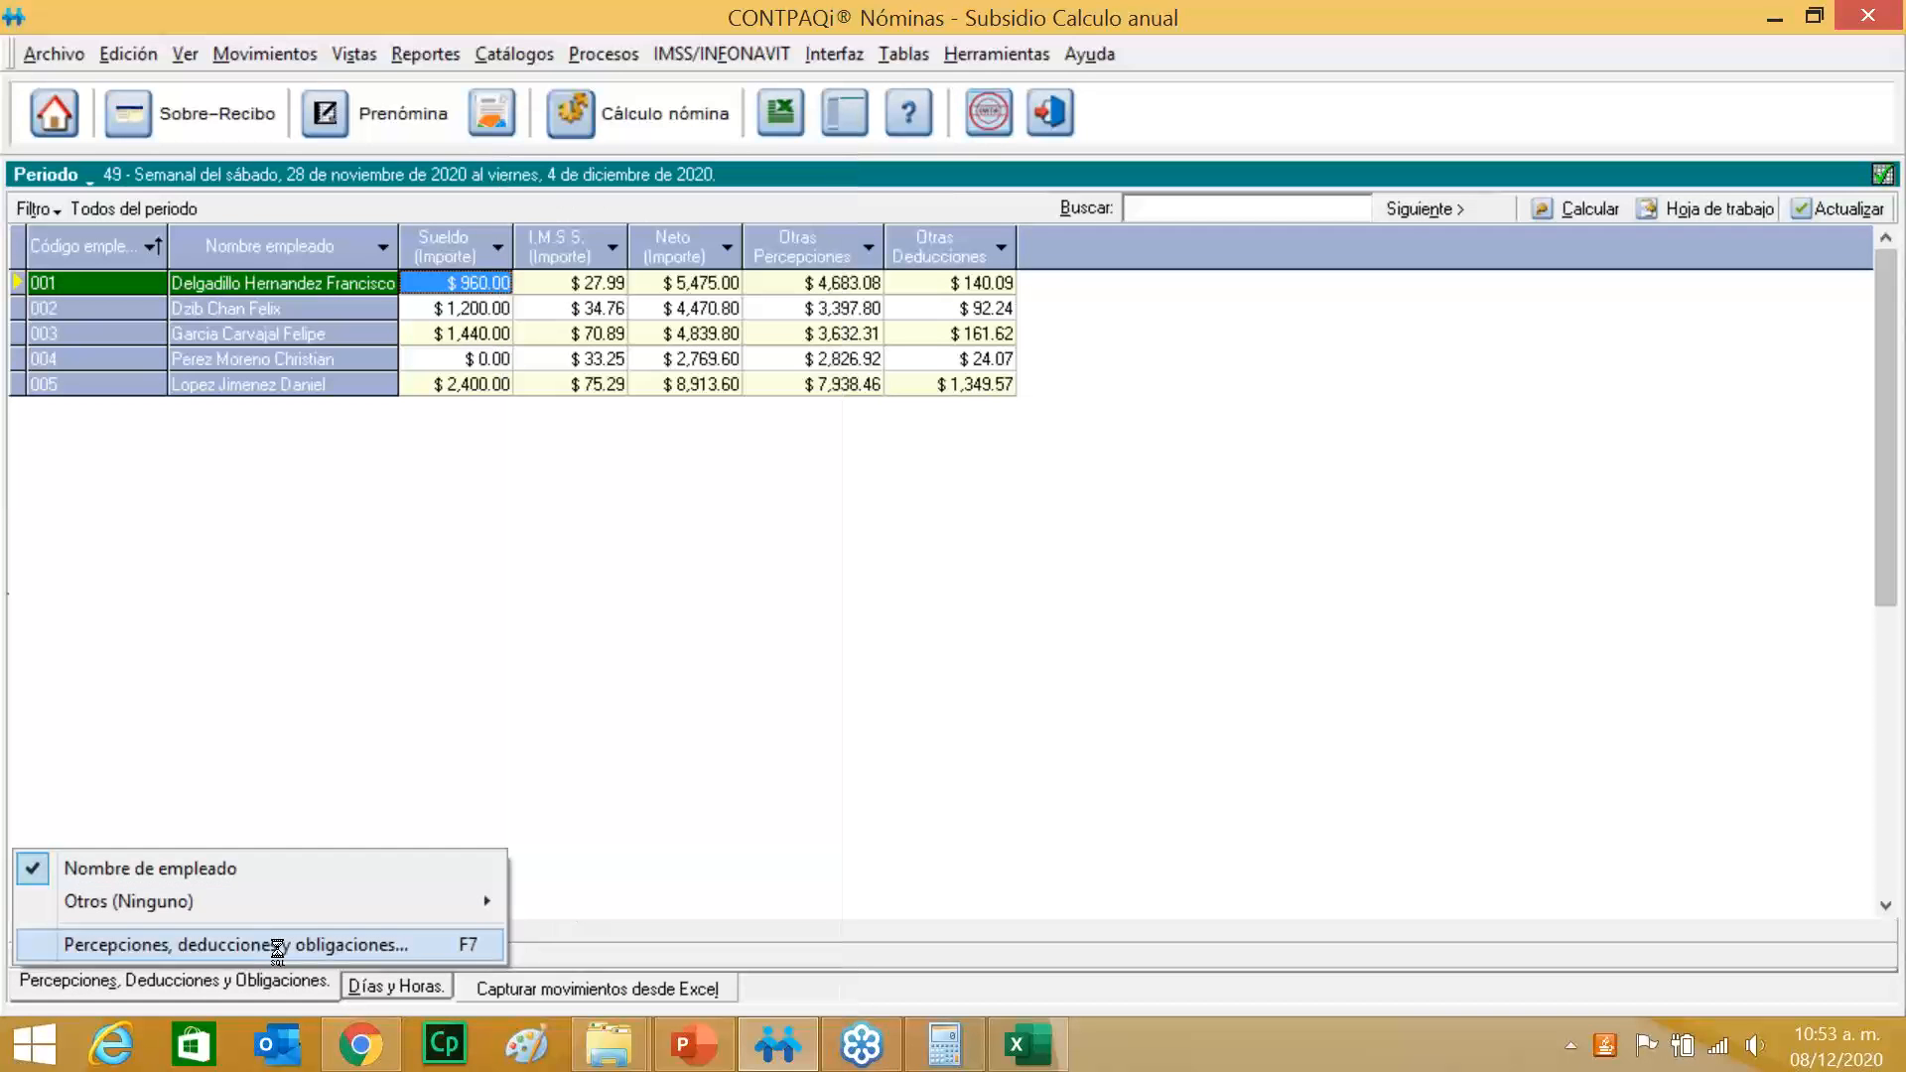
left_click(277, 945)
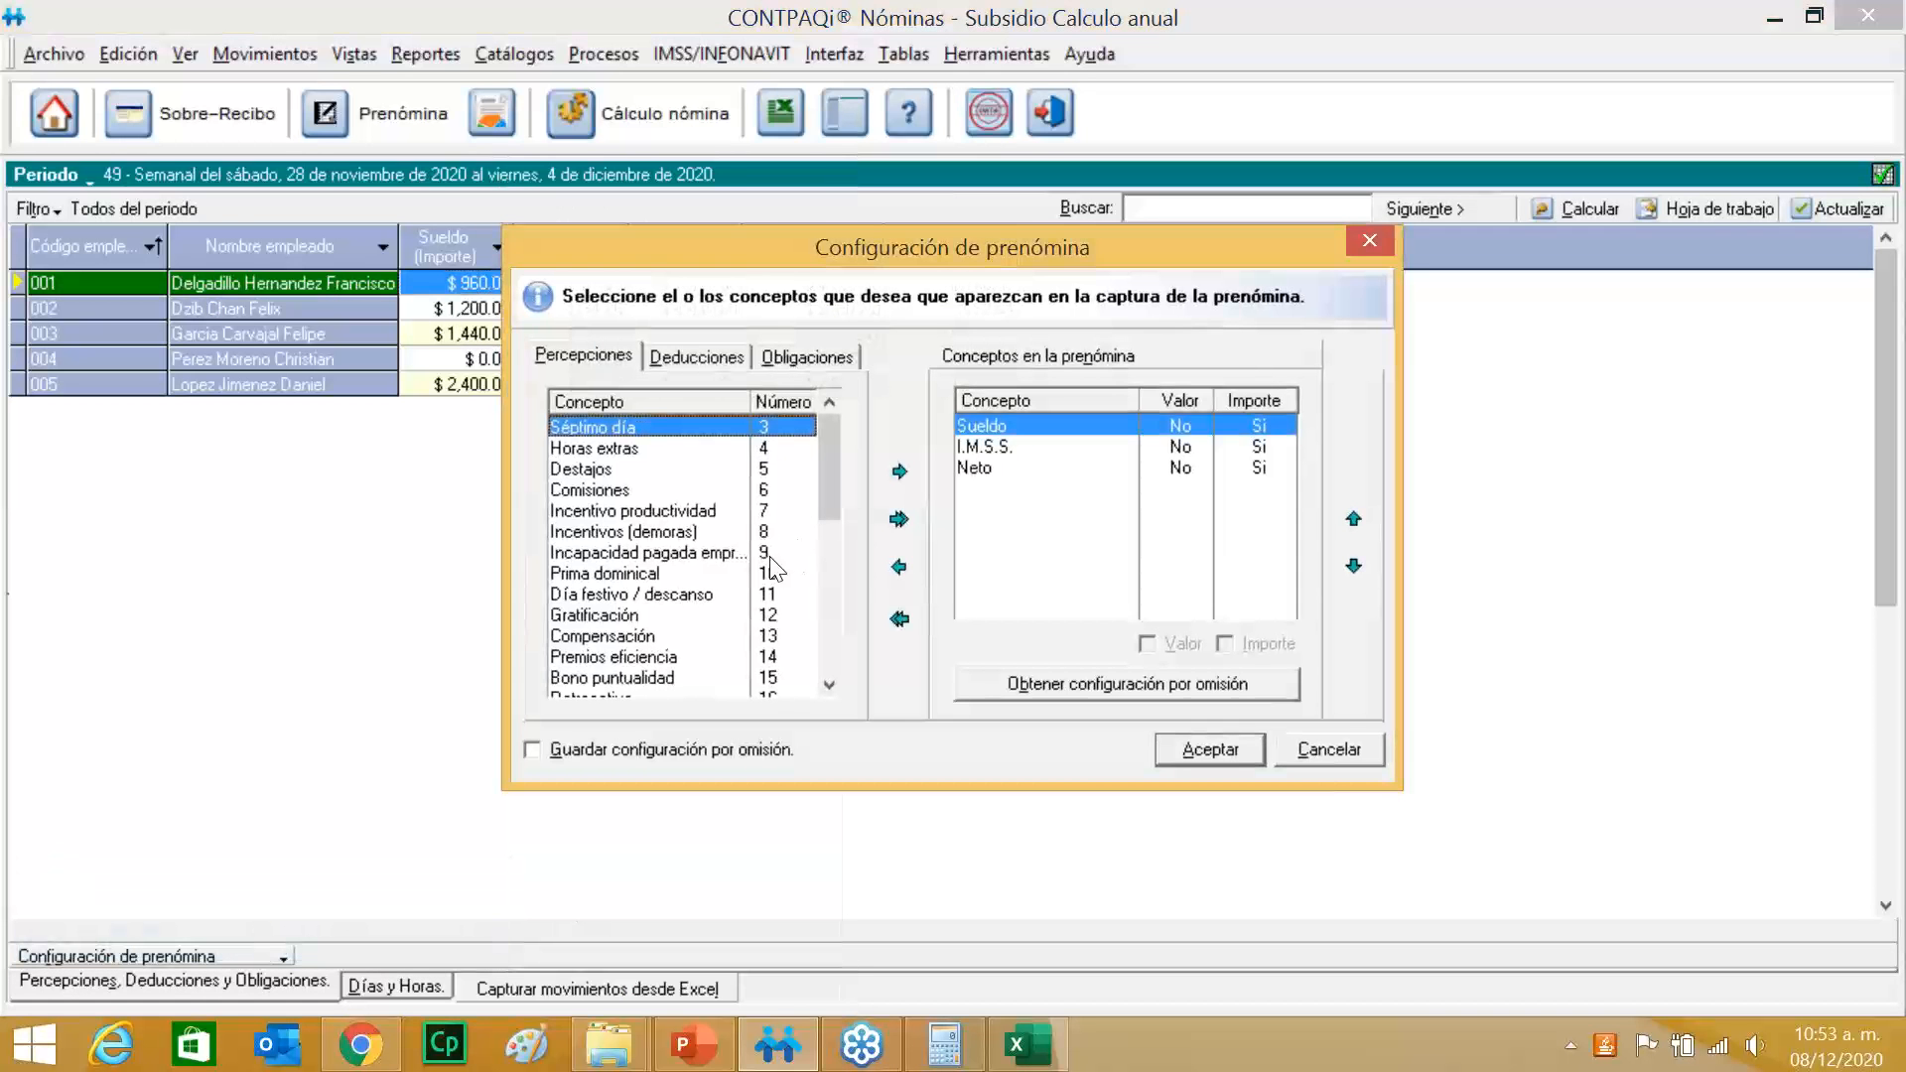
scroll(832, 689, "down", 10)
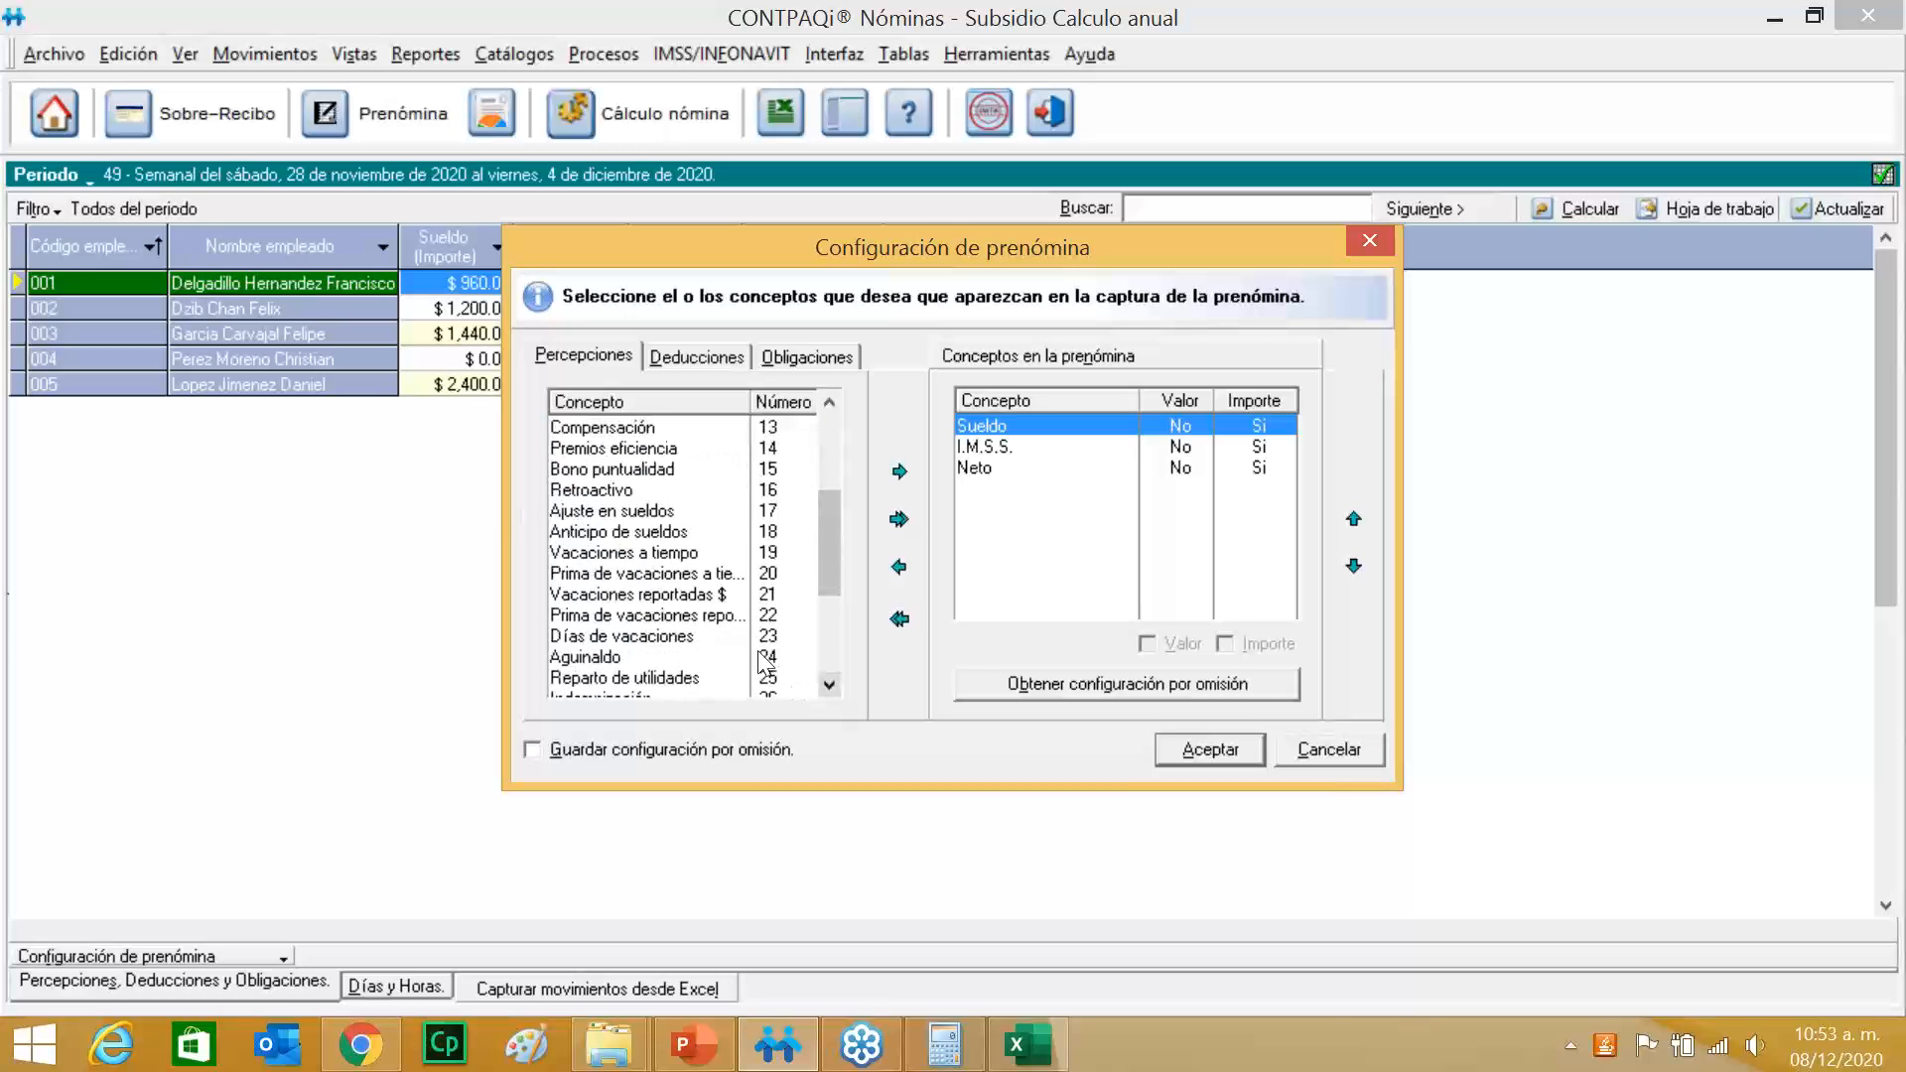
left_click(635, 656)
left_click(897, 474)
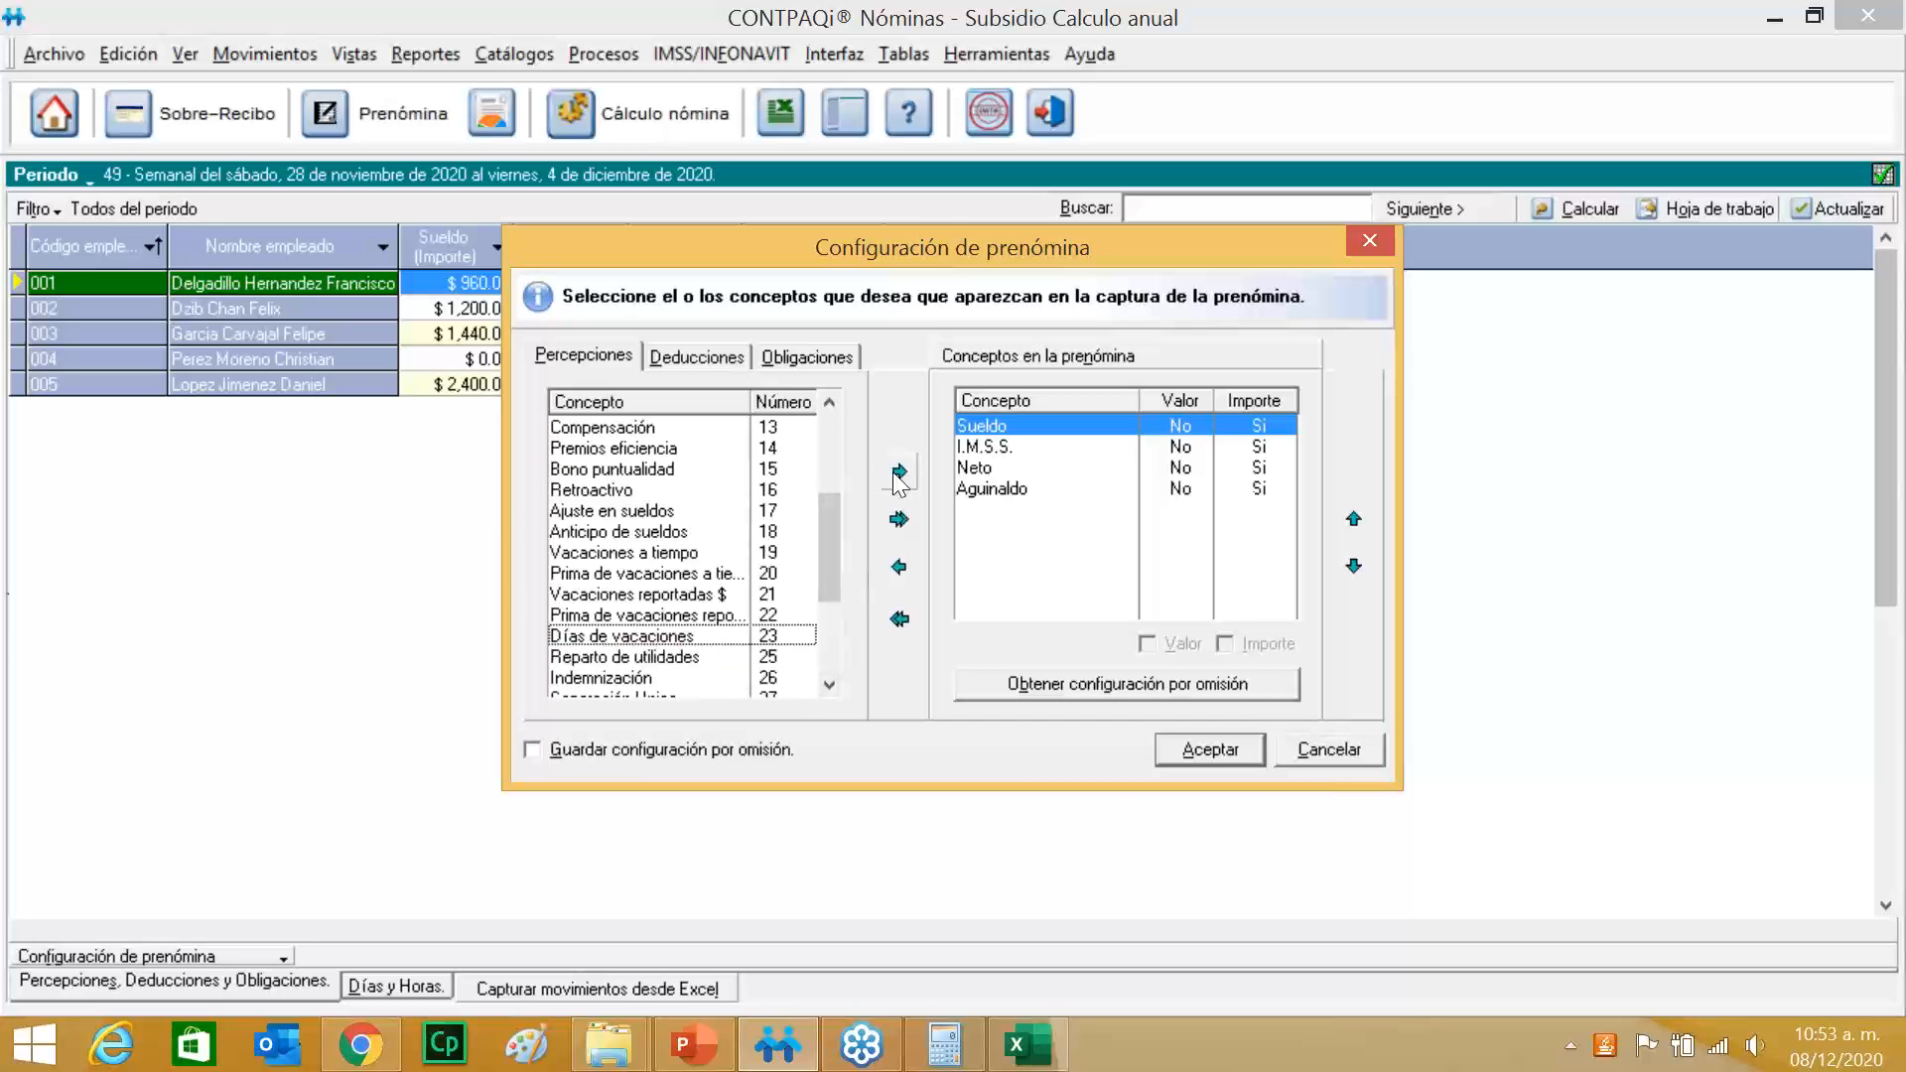
Add the I.S.R. Art142 deduction to the prenómina concepts and save the new configuration.
left_click_drag(828, 584, 824, 653)
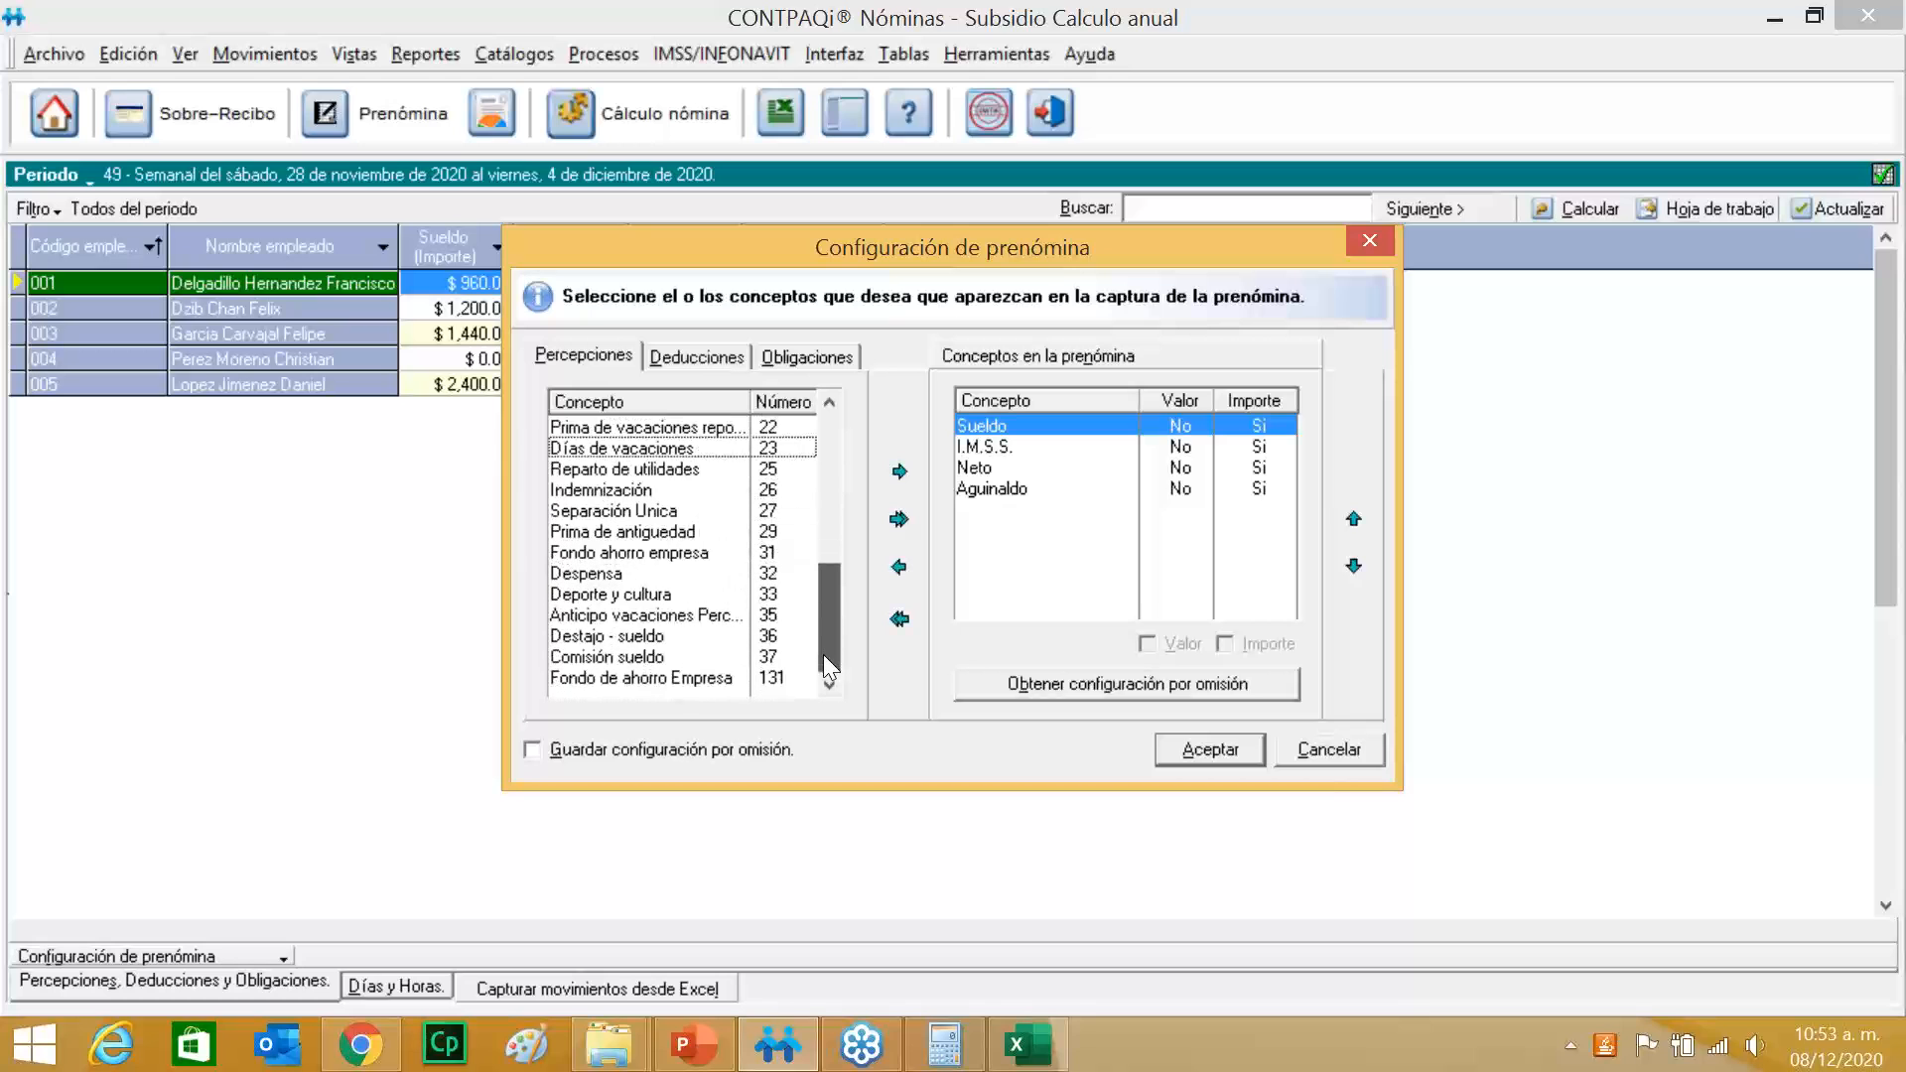
left_click(712, 353)
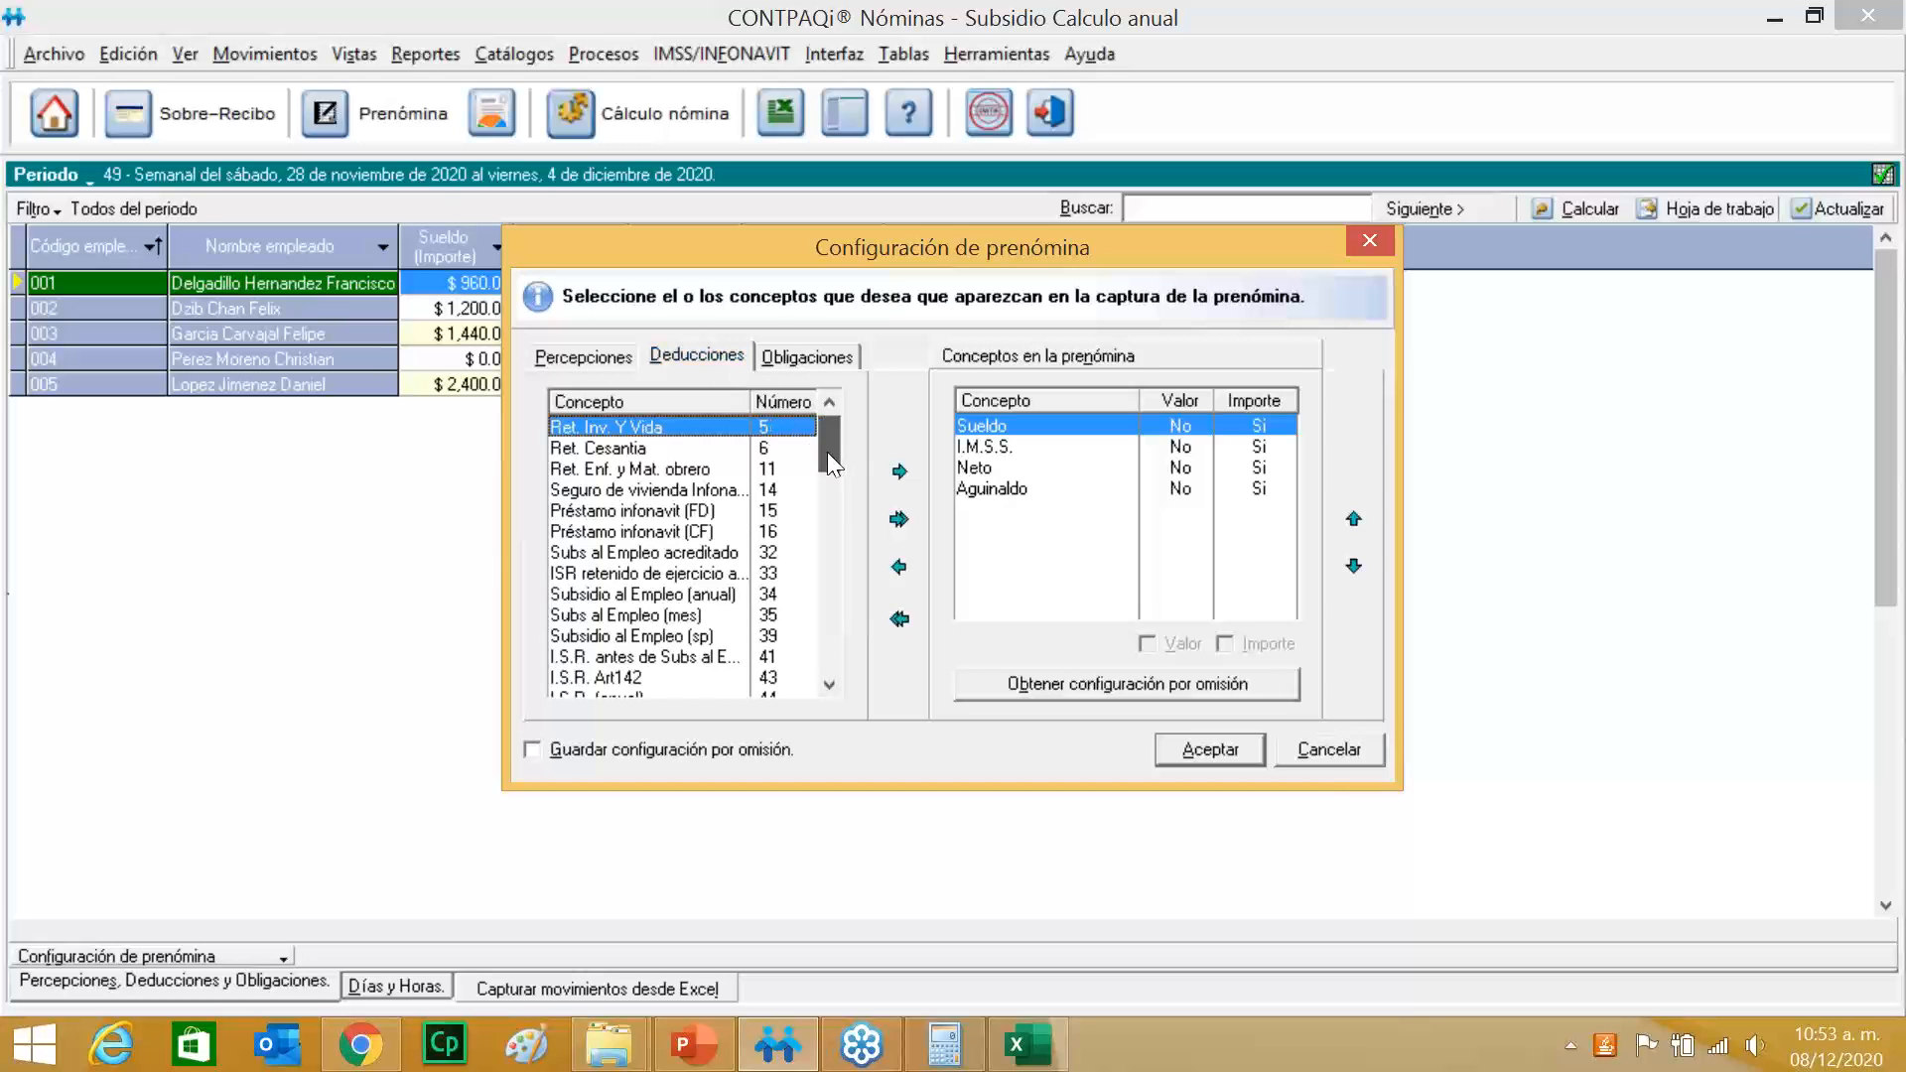
left_click_drag(826, 450, 826, 473)
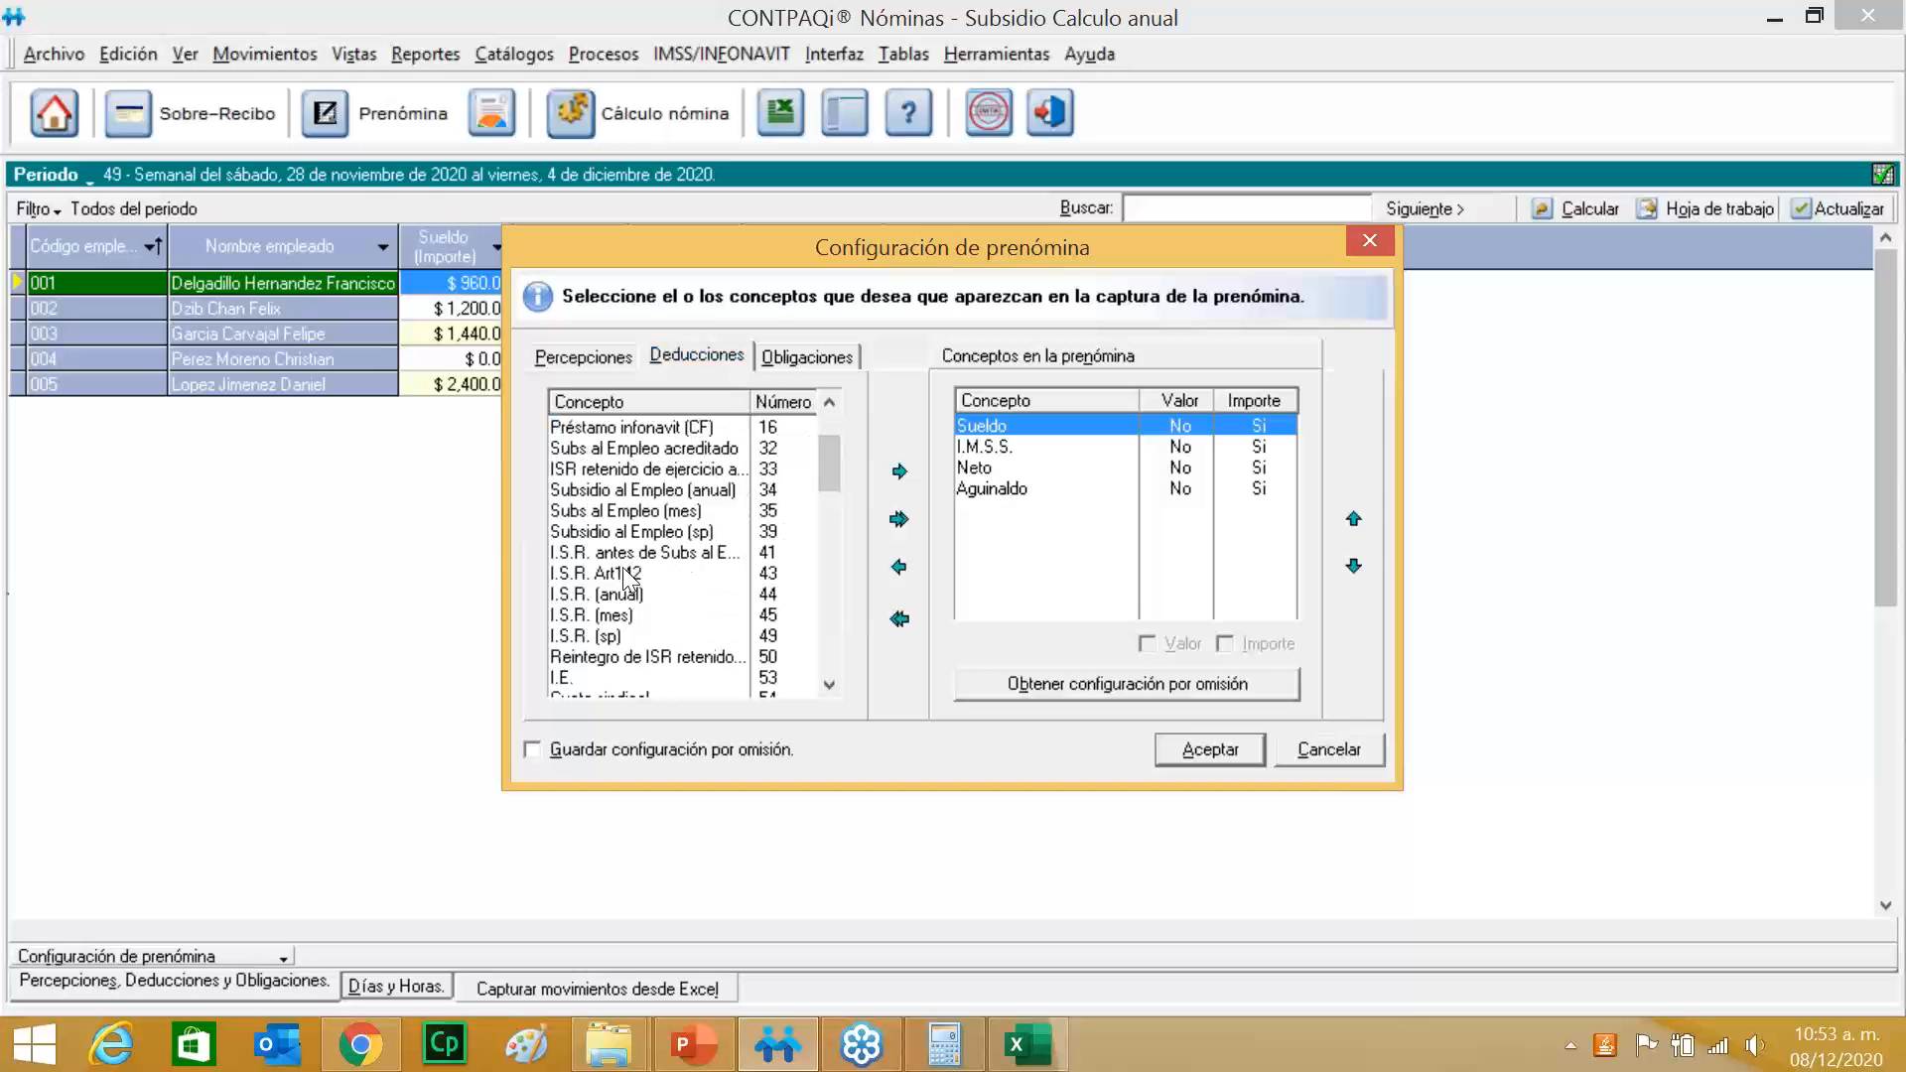
left_click(631, 573)
left_click(899, 471)
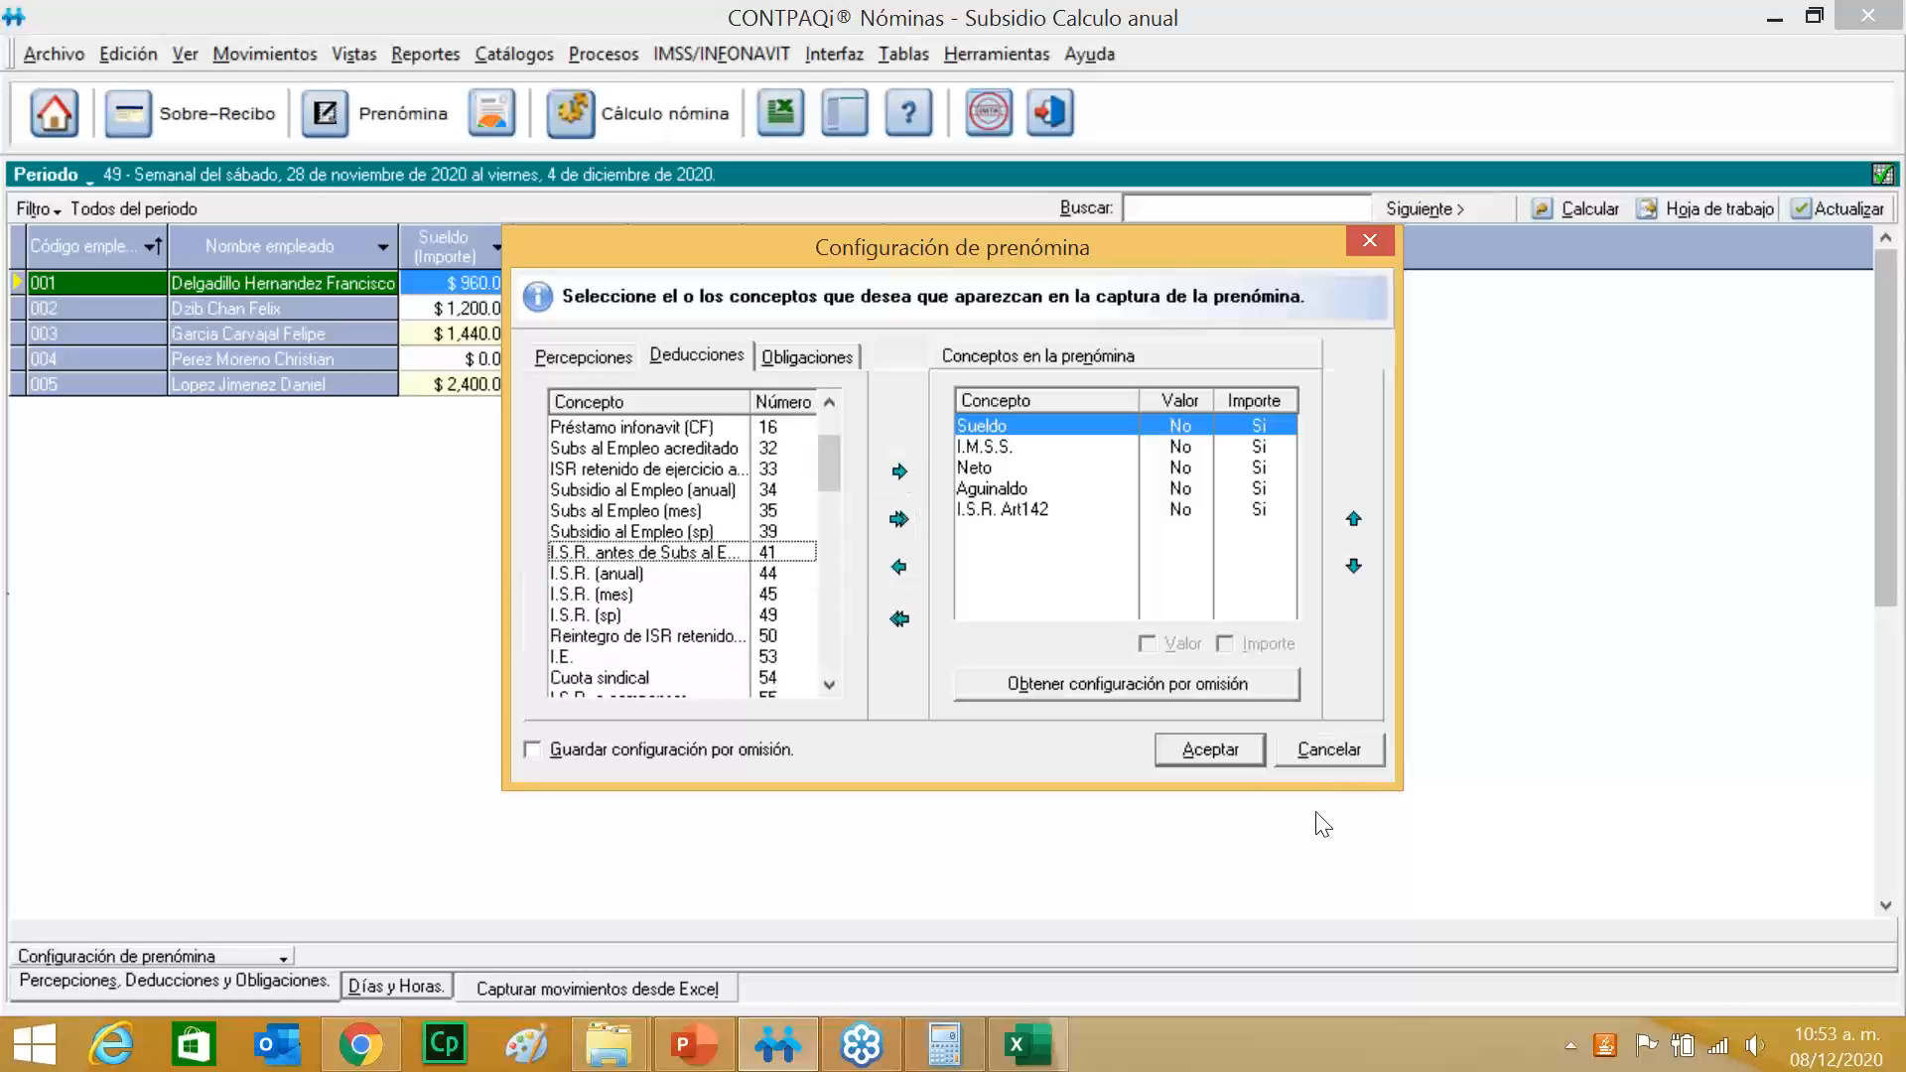
left_click(1239, 748)
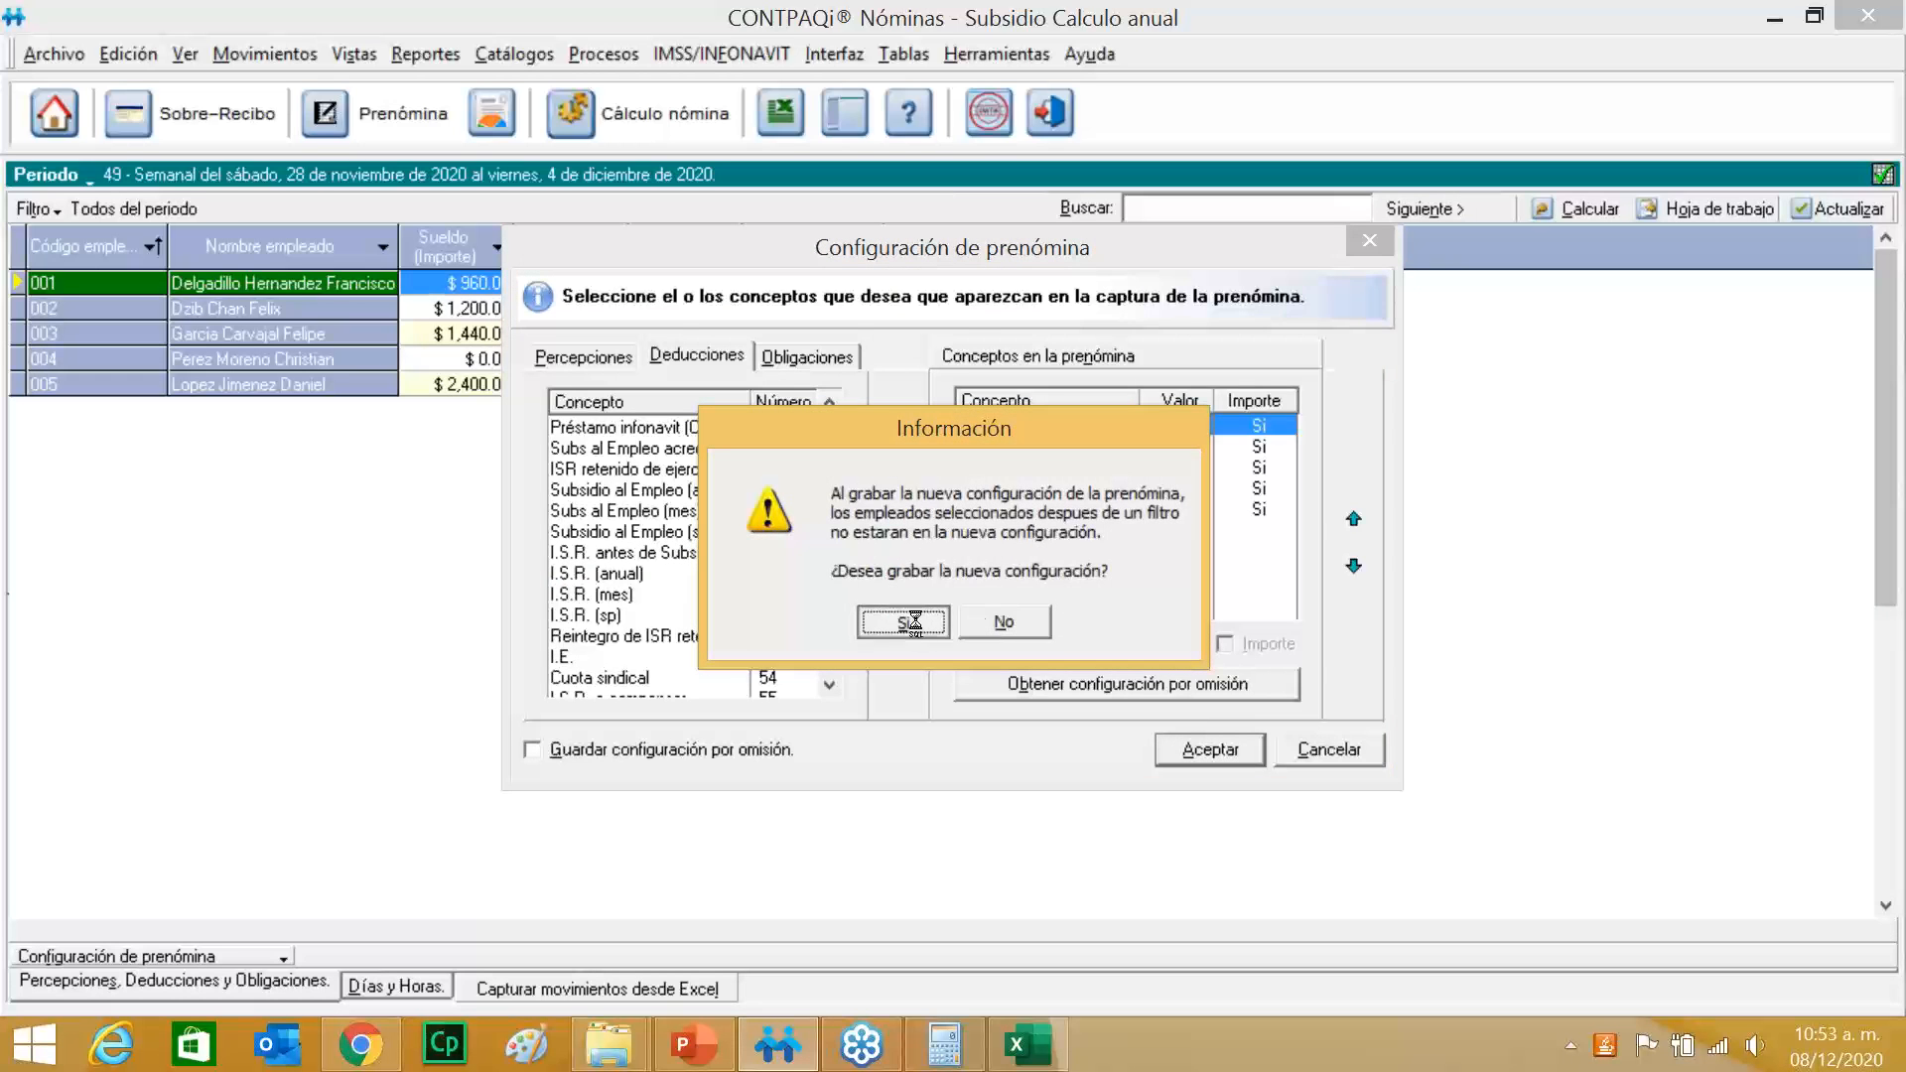
left_click(914, 623)
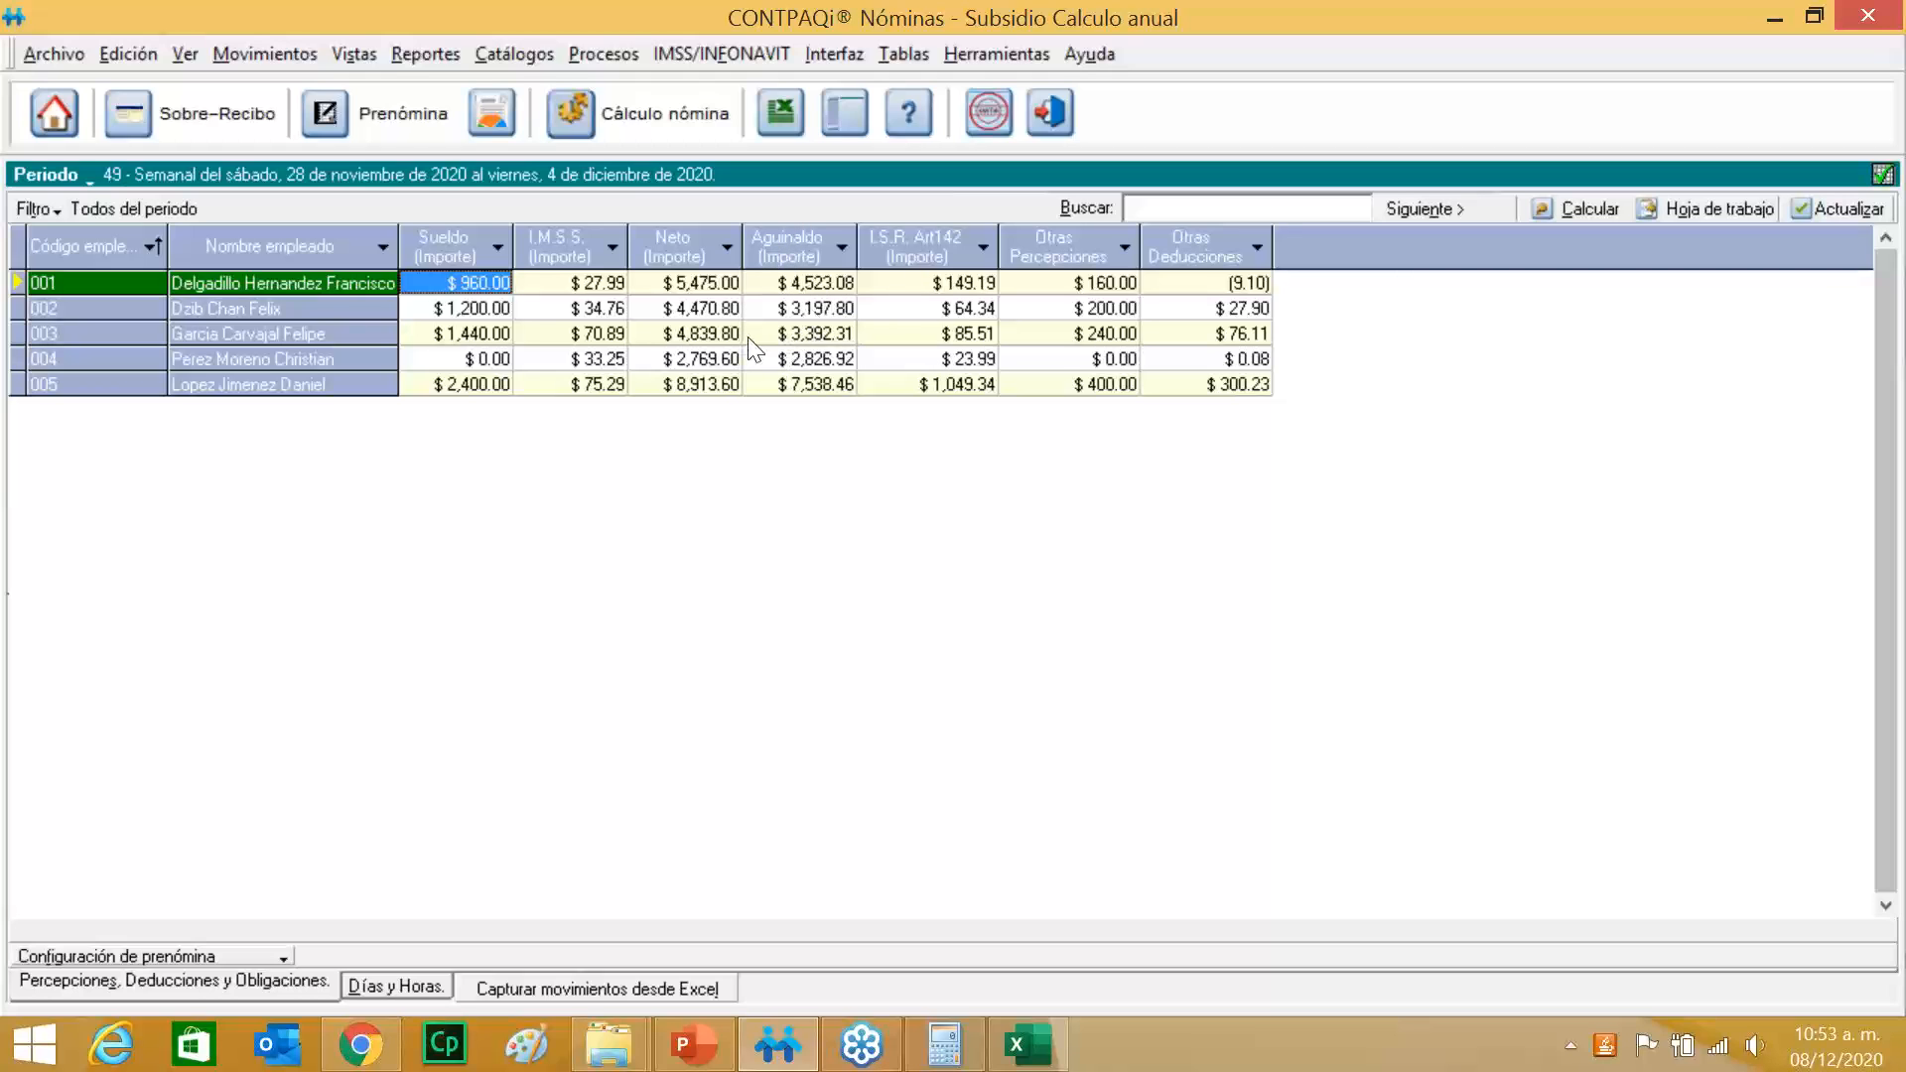
Enable the Valor of Aguinaldo in the saved prenómina configuration and review the employees' aguinaldo days.
left_click(269, 956)
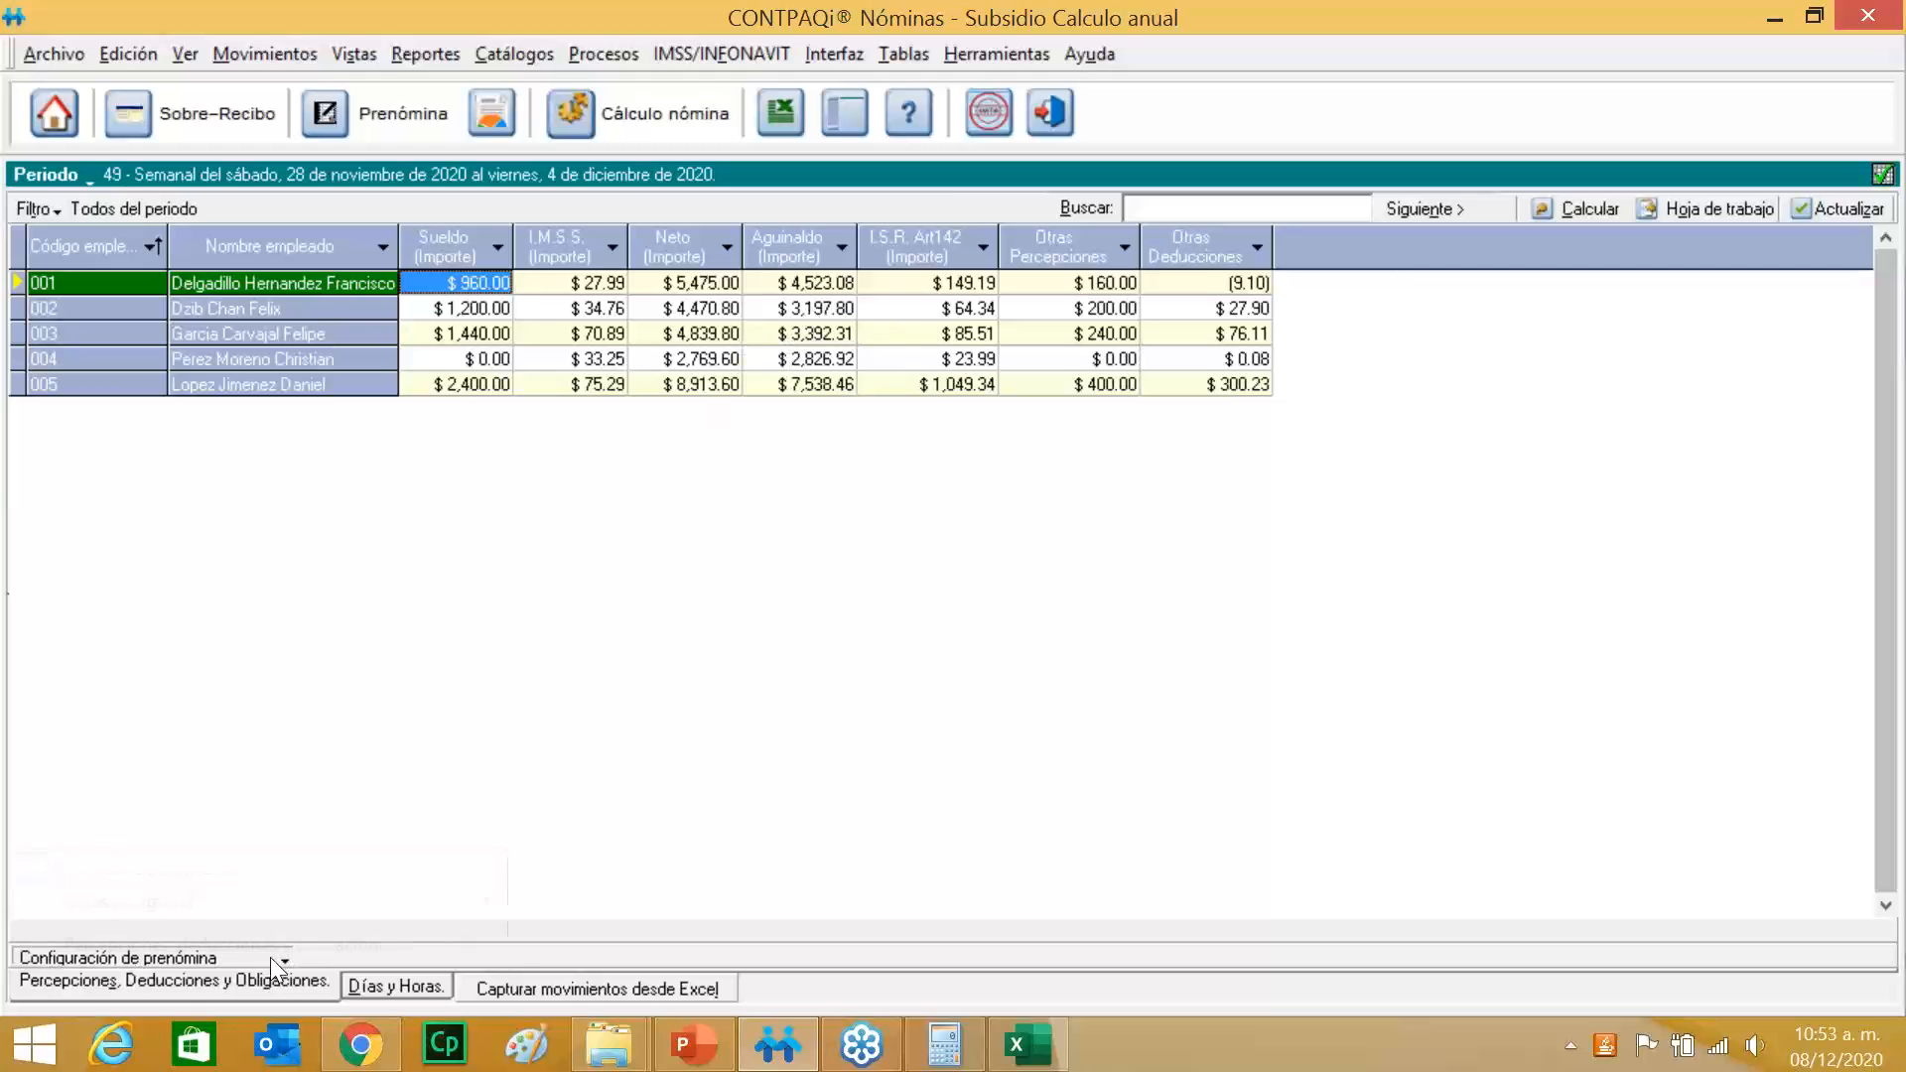
left_click(286, 945)
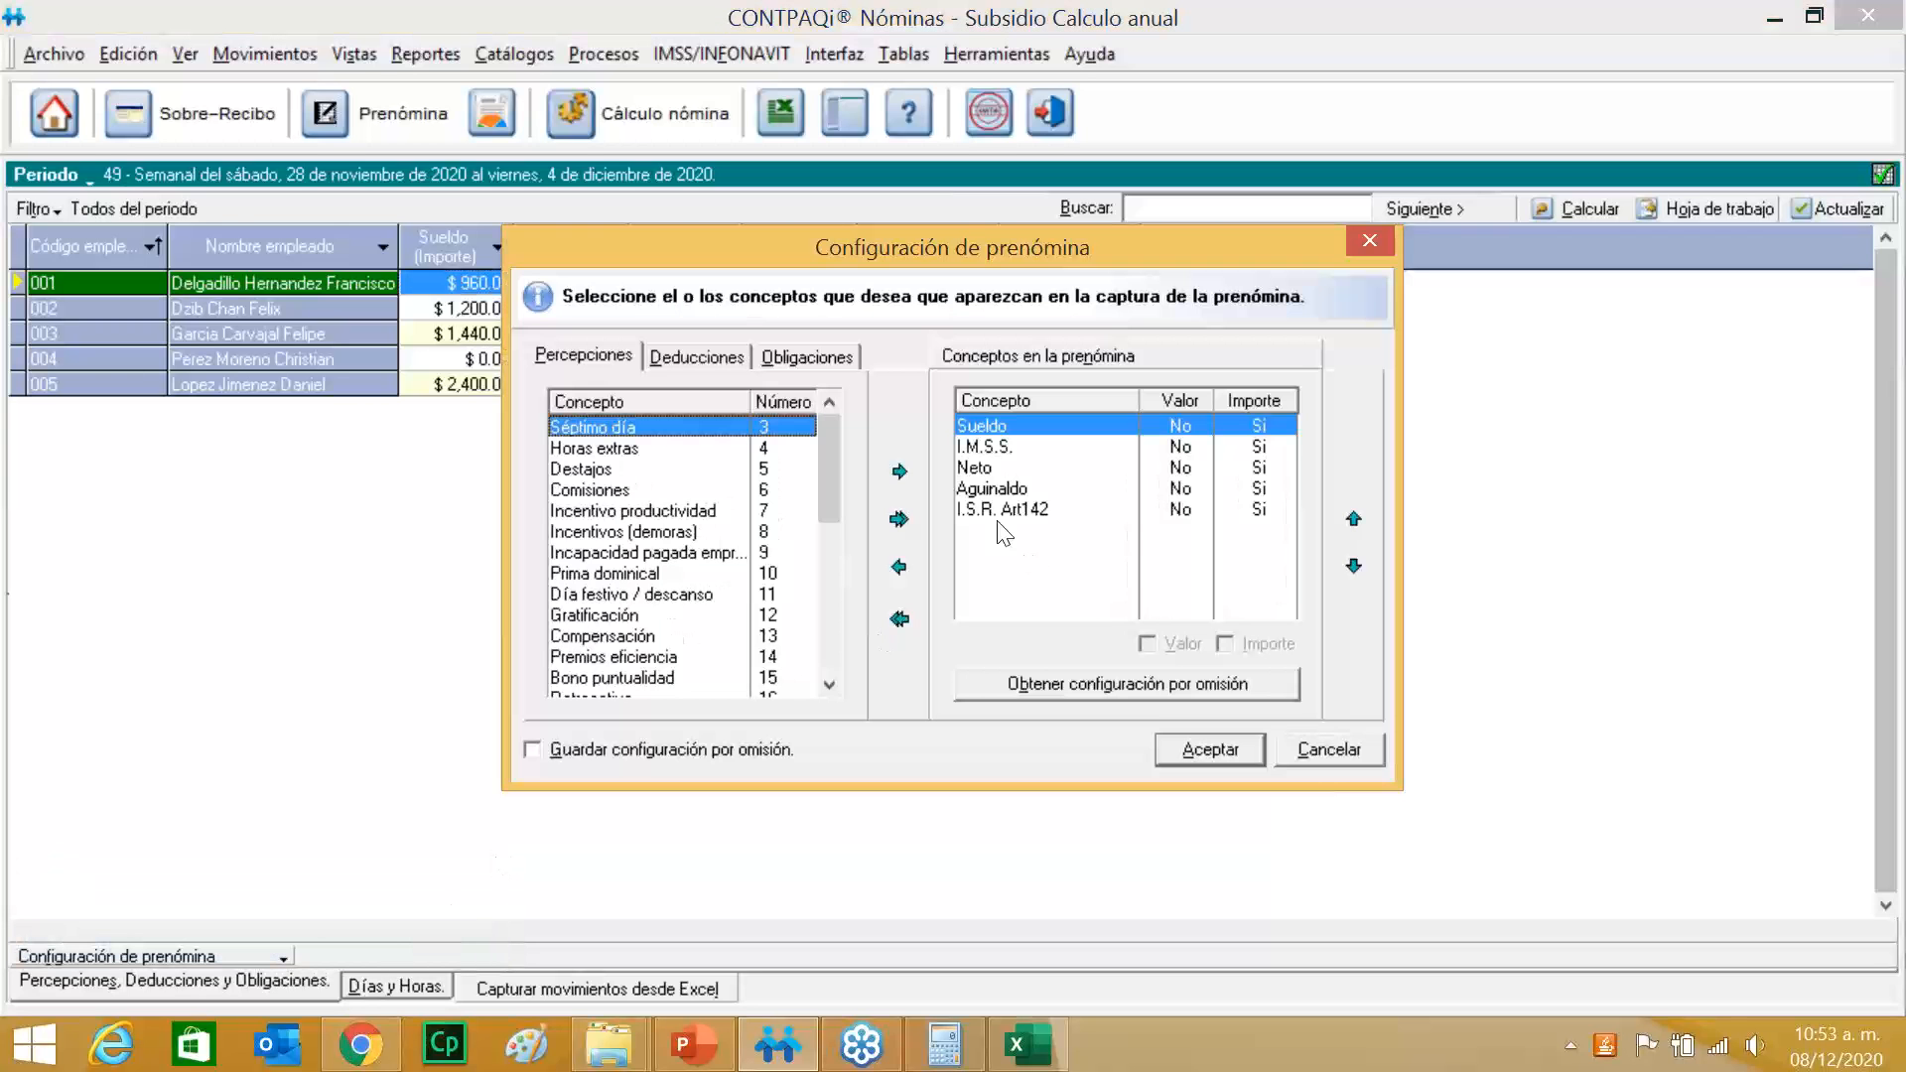
left_click(1010, 492)
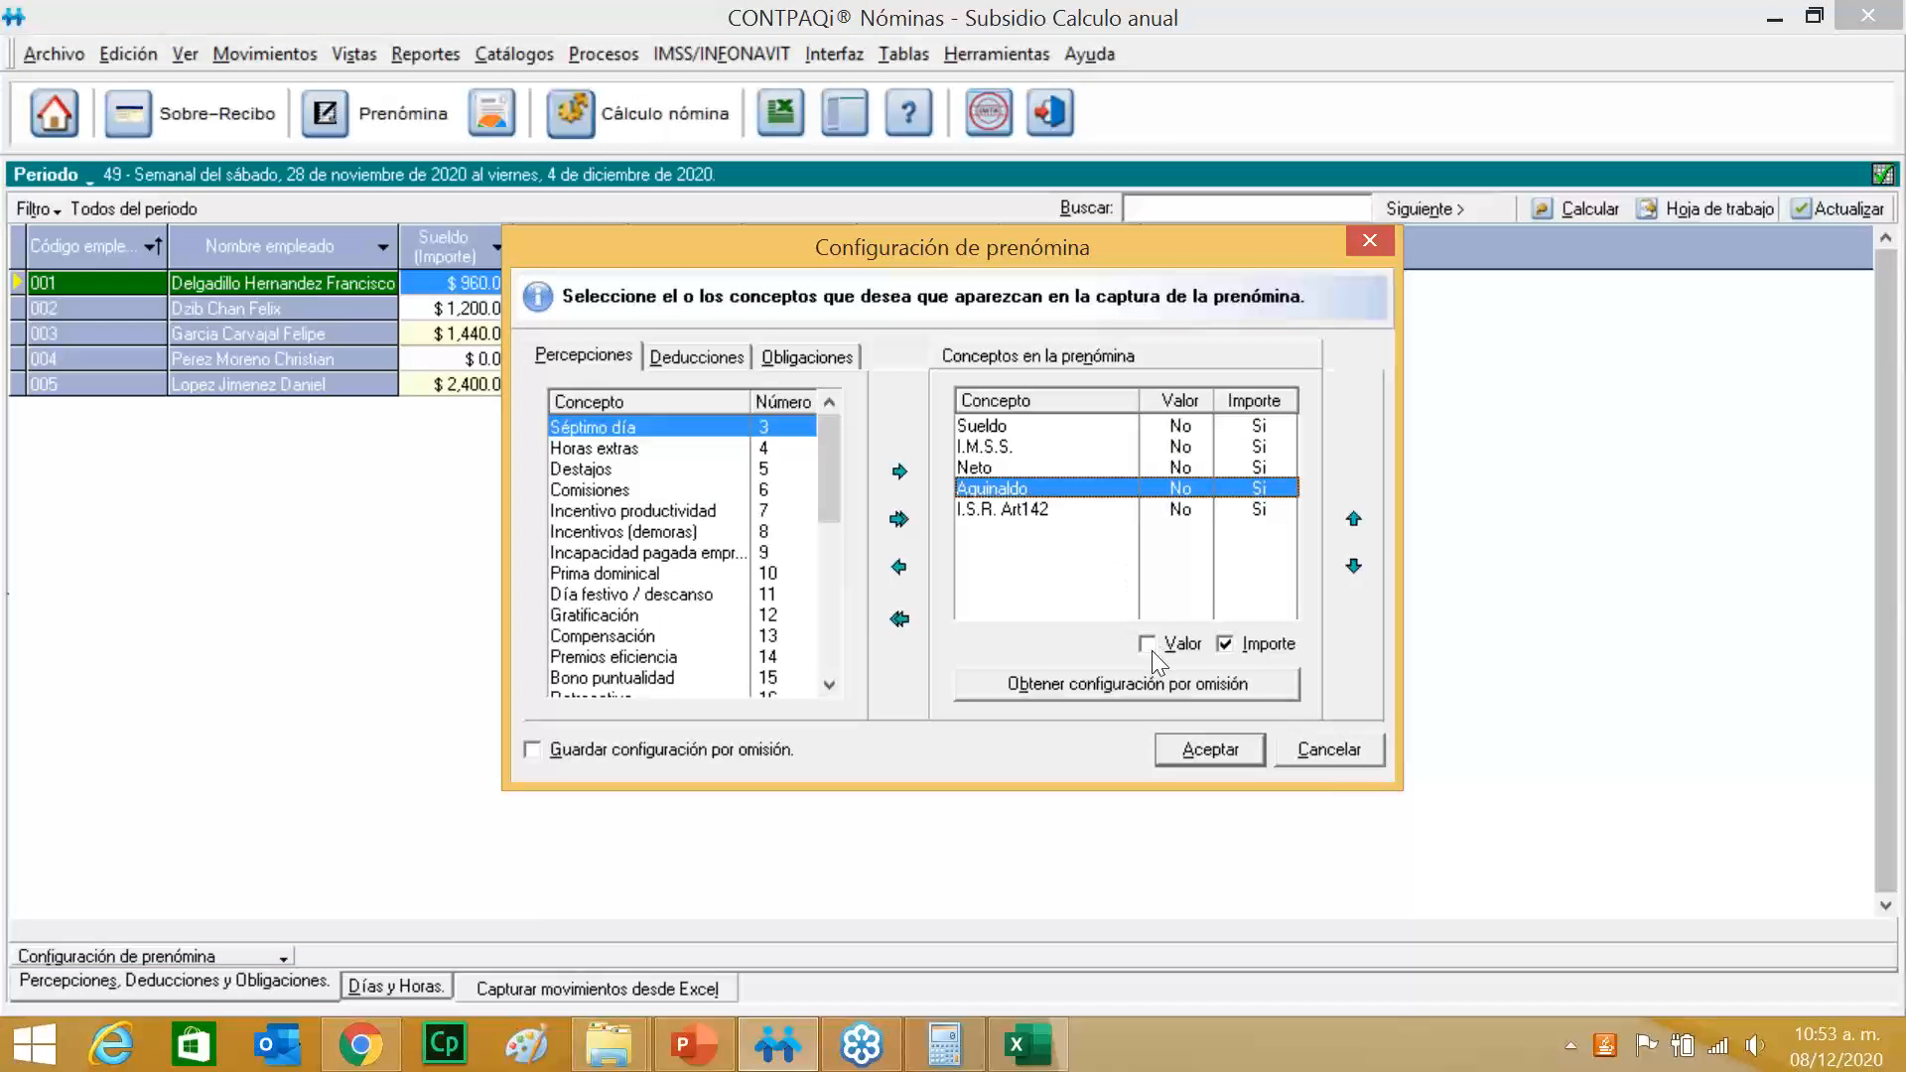
left_click(1151, 651)
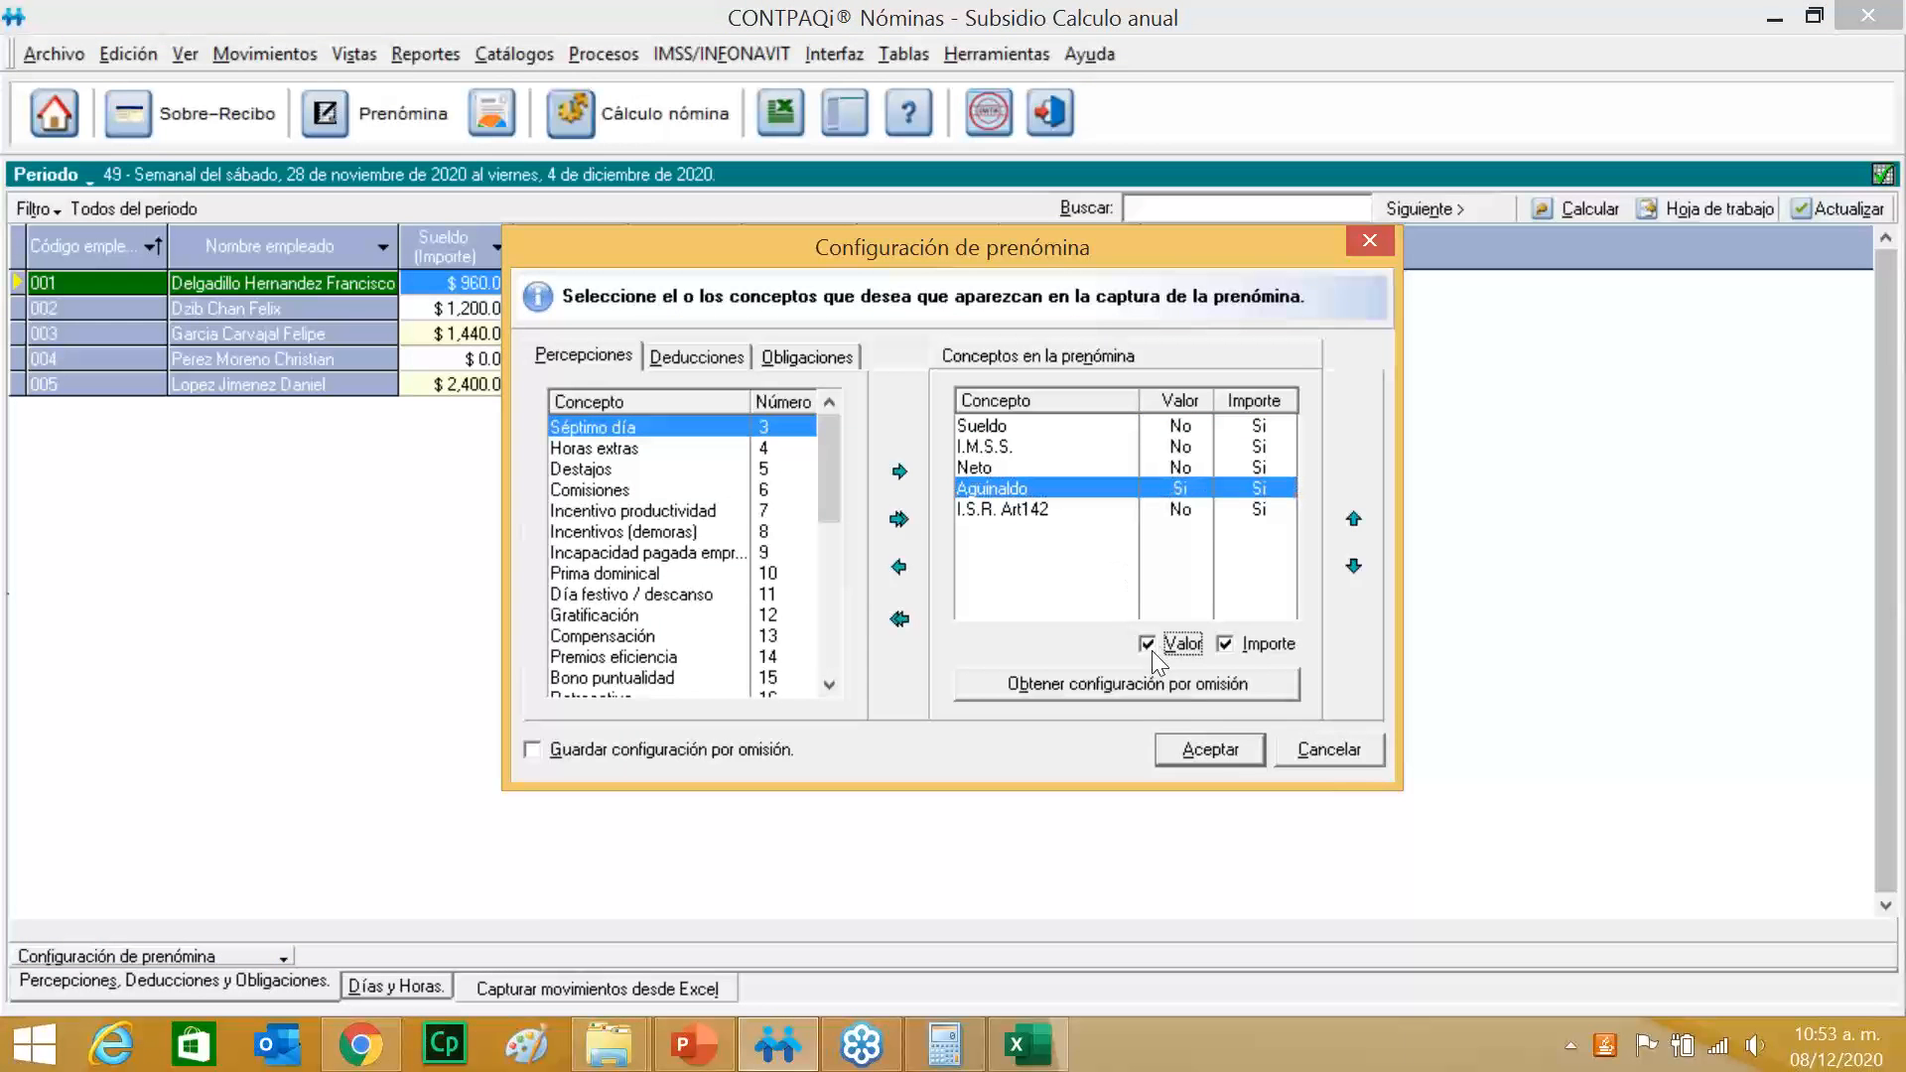
left_click(1224, 748)
left_click(933, 629)
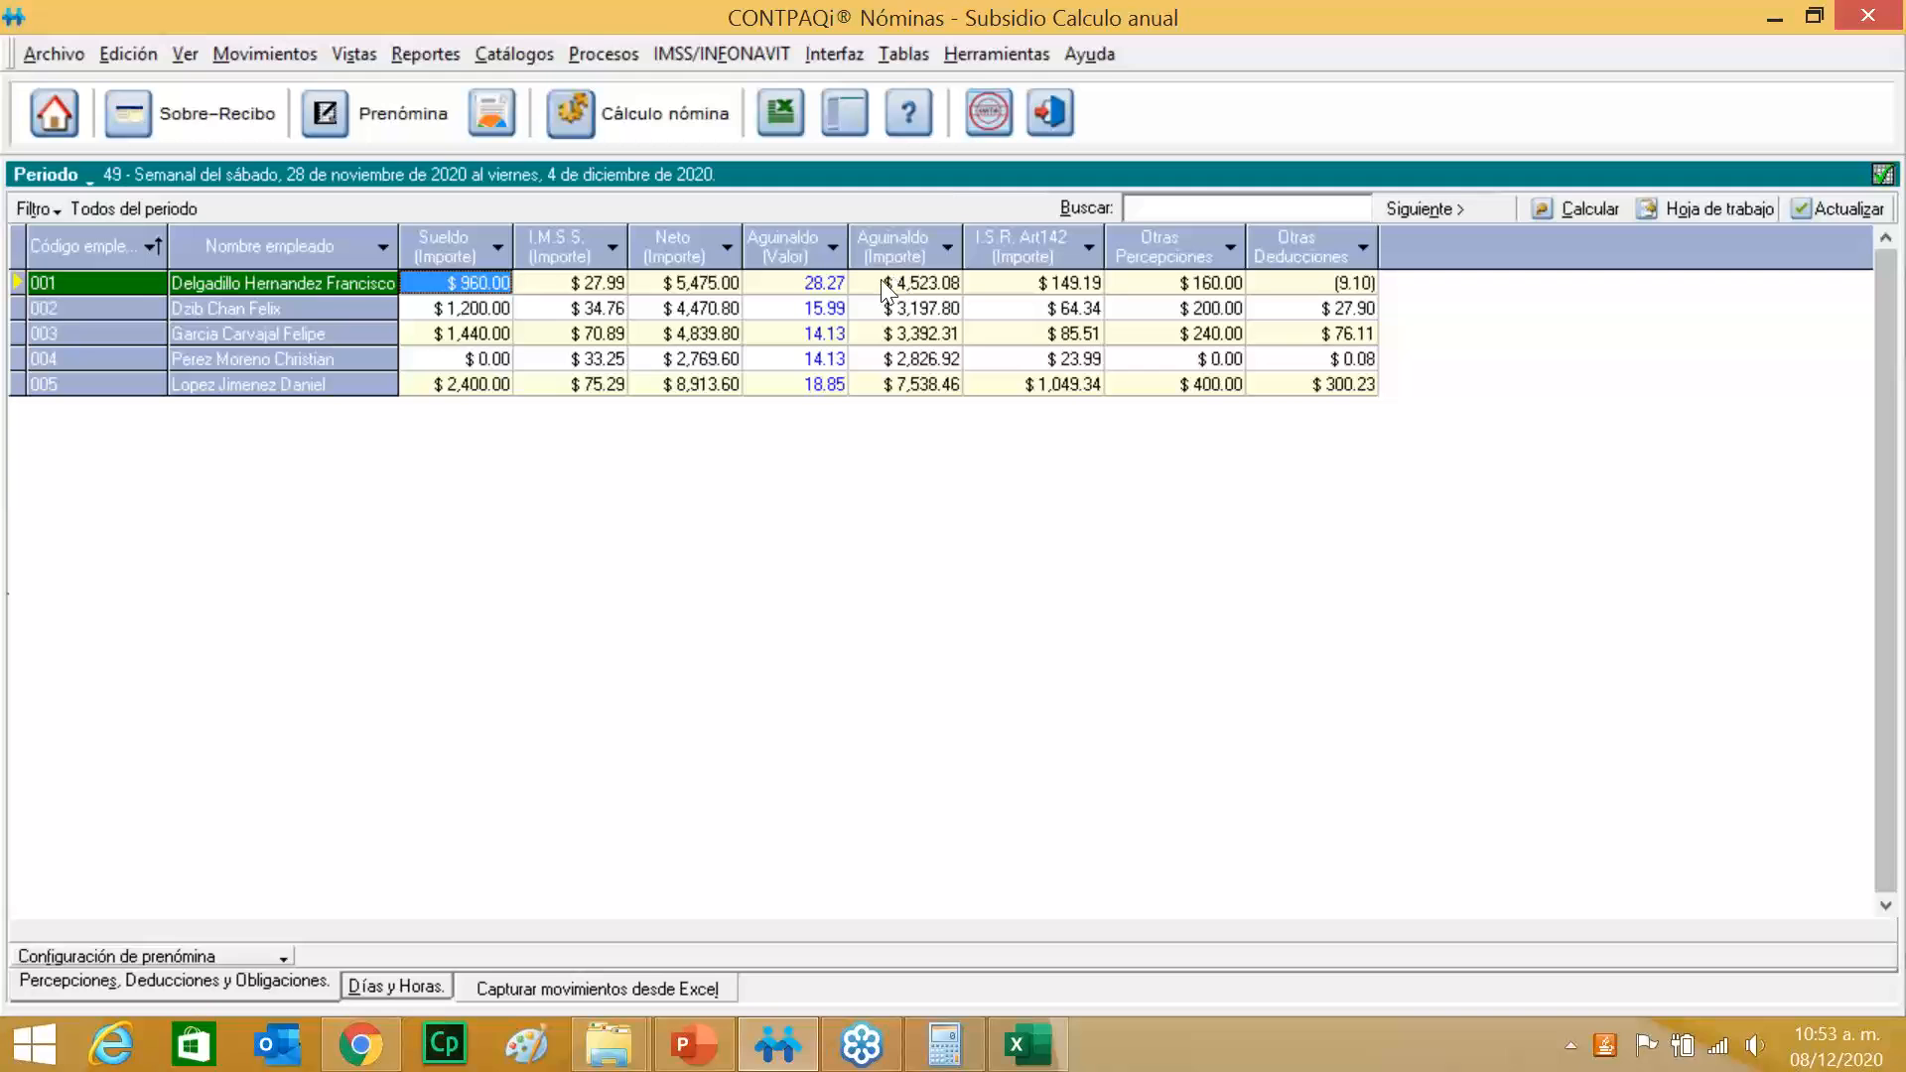
left_click(832, 285)
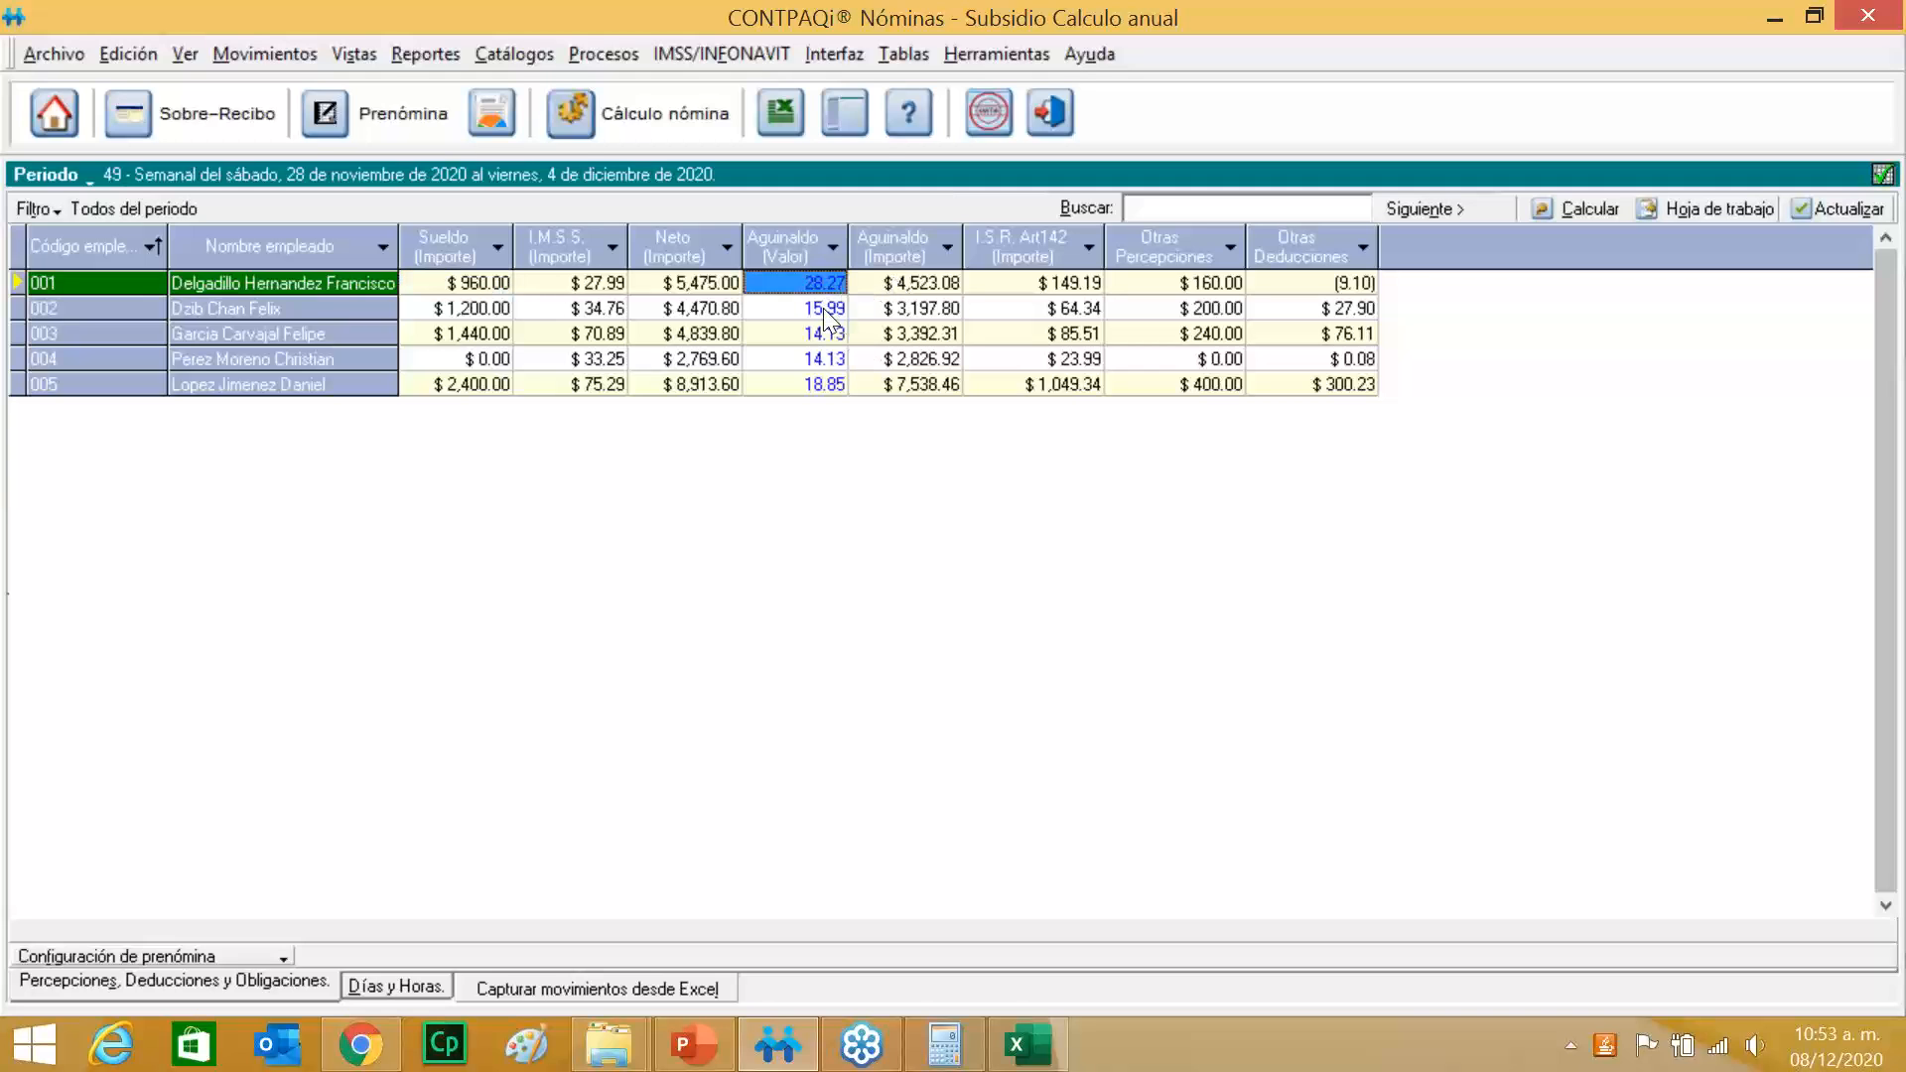
left_click(829, 309)
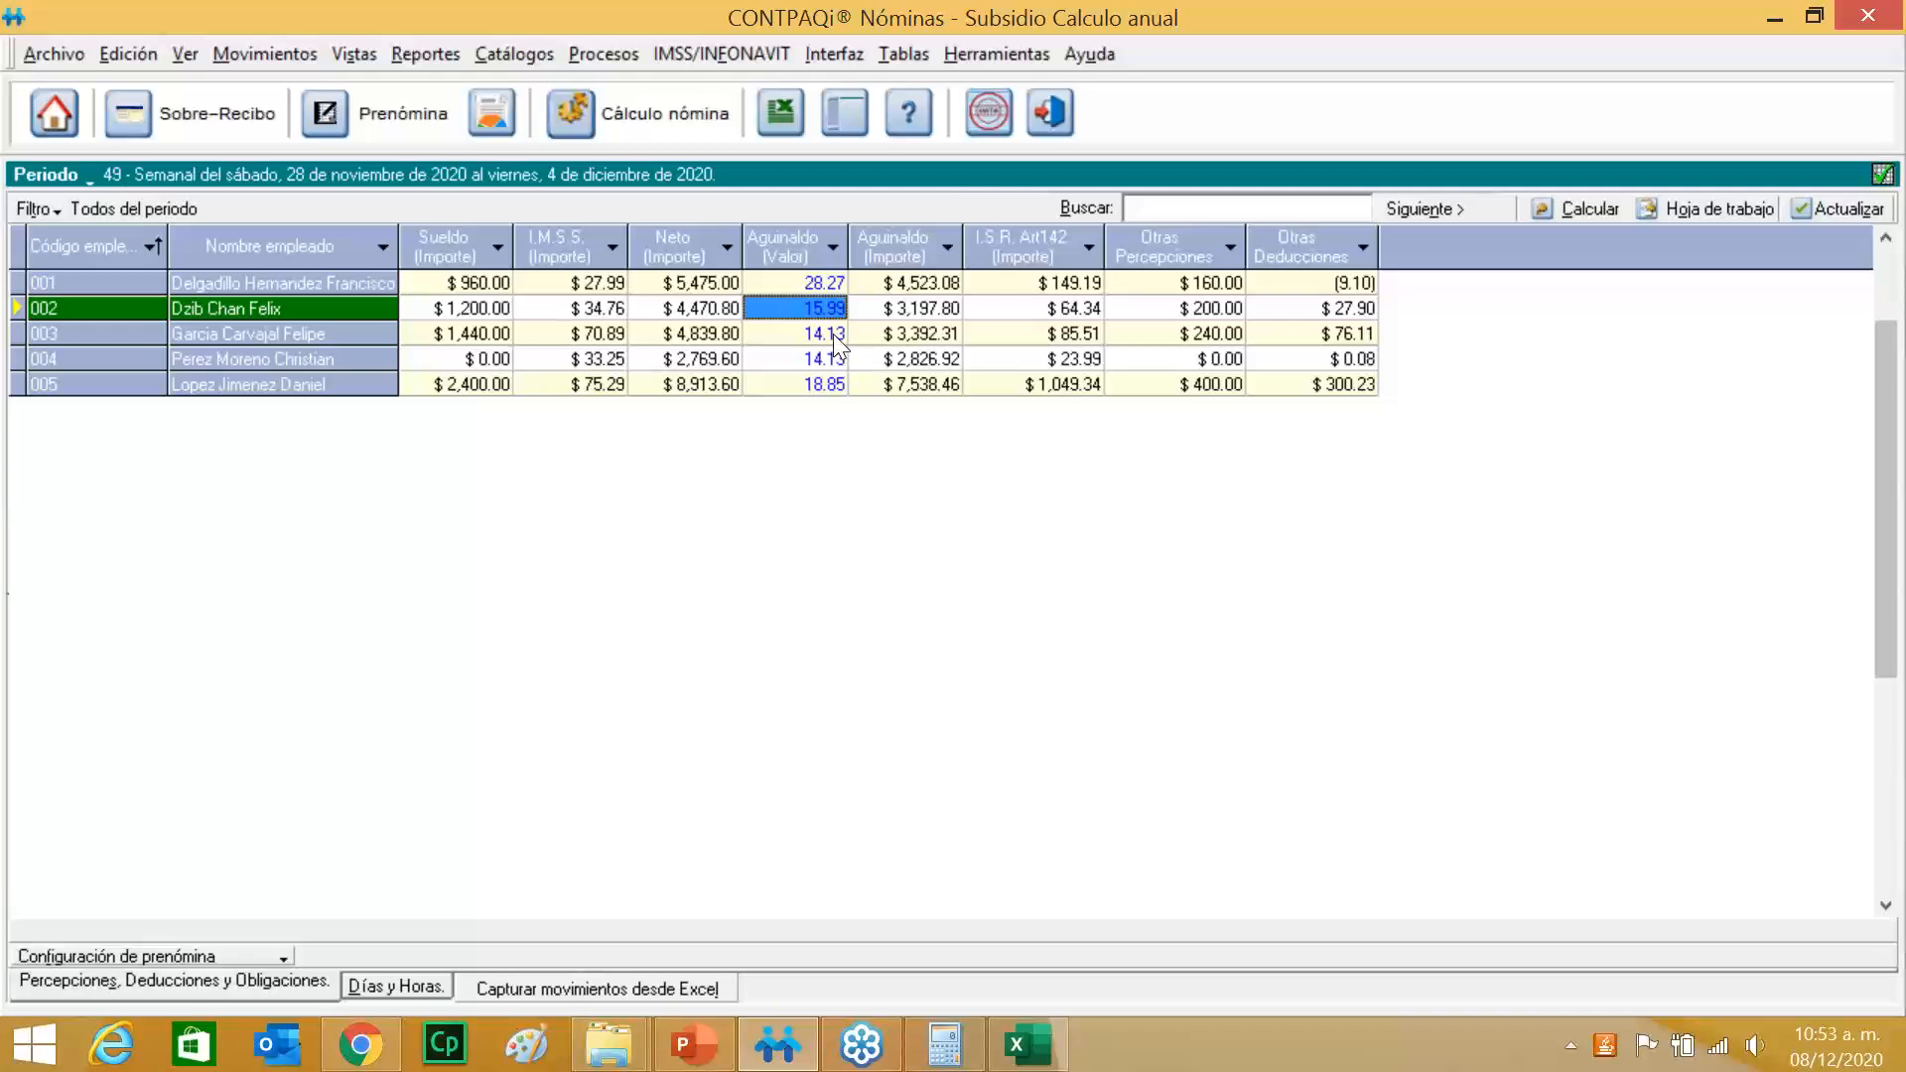
left_click(831, 334)
left_click(839, 360)
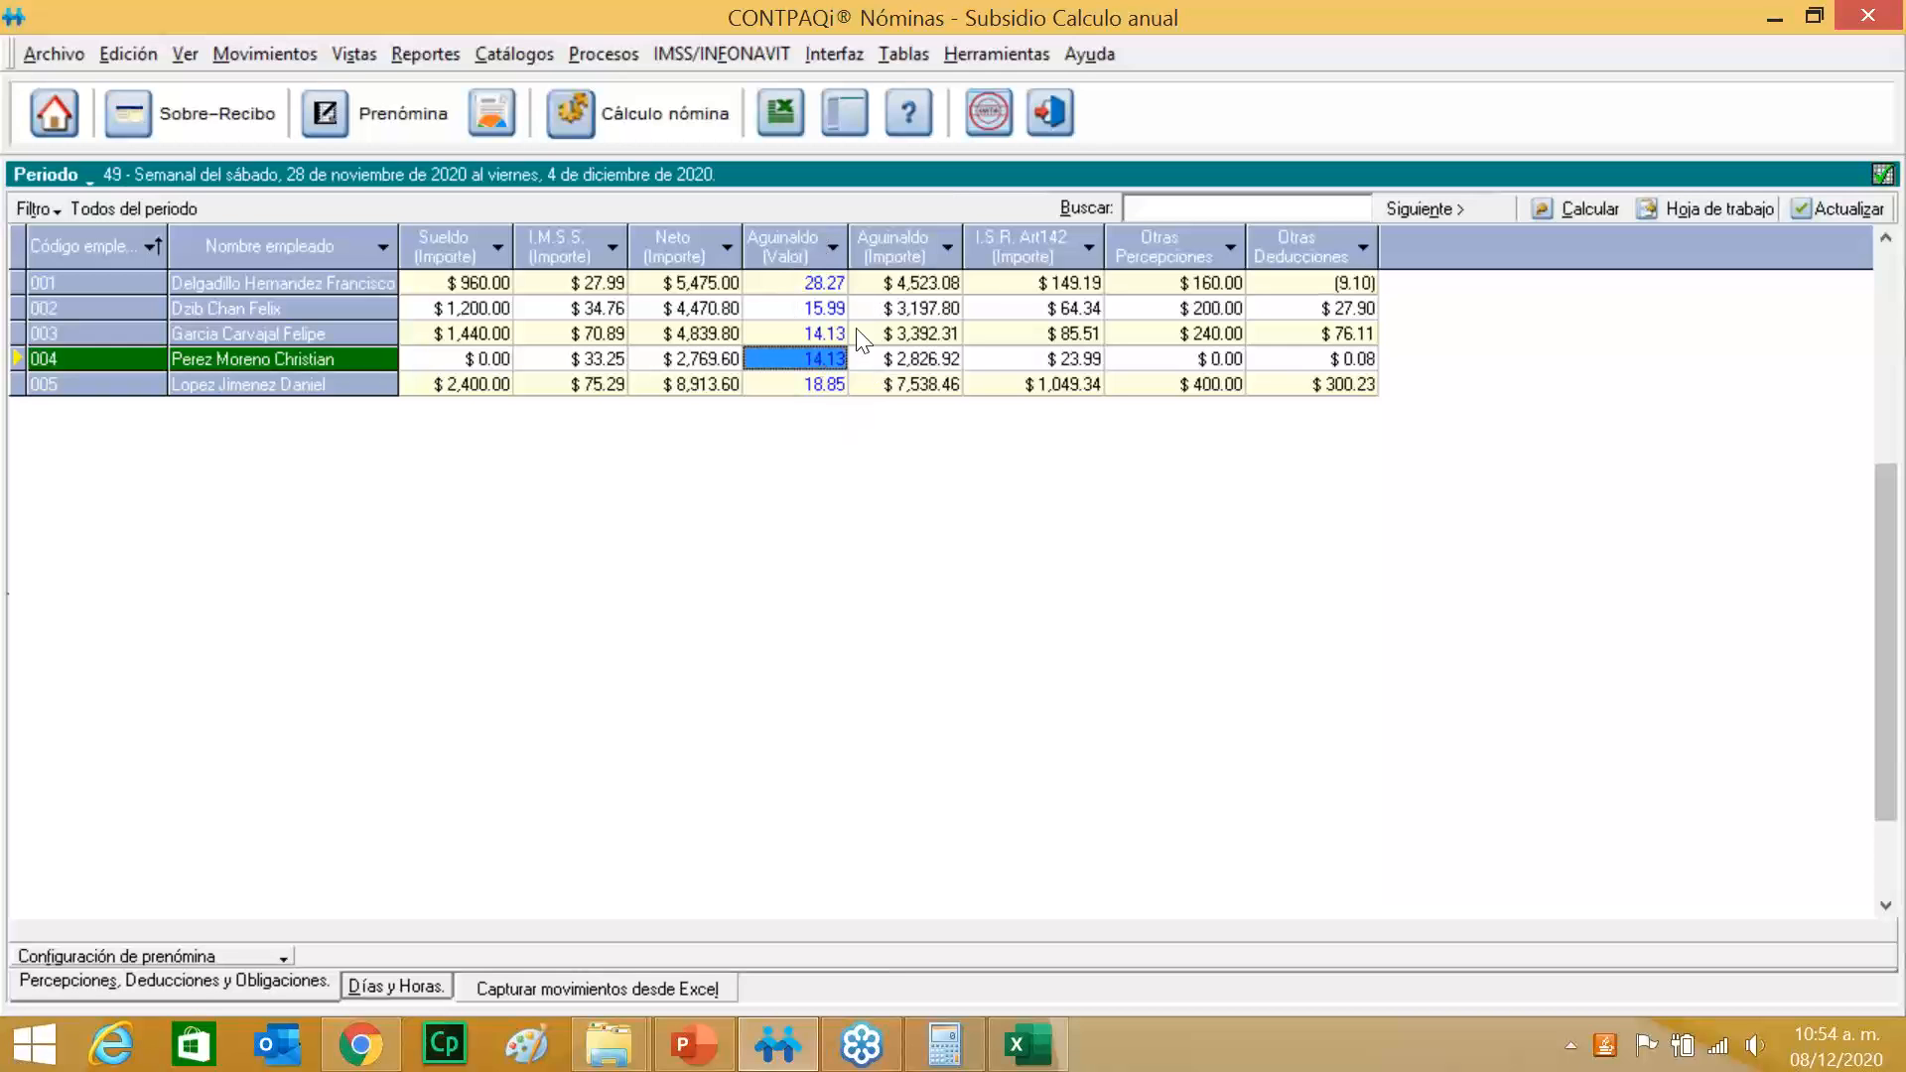
Process the aguinaldo days in Cálculo del aguinaldo, counting the remaining days of the year as worked and applying Artículo 142.
left_click(590, 42)
left_click(643, 152)
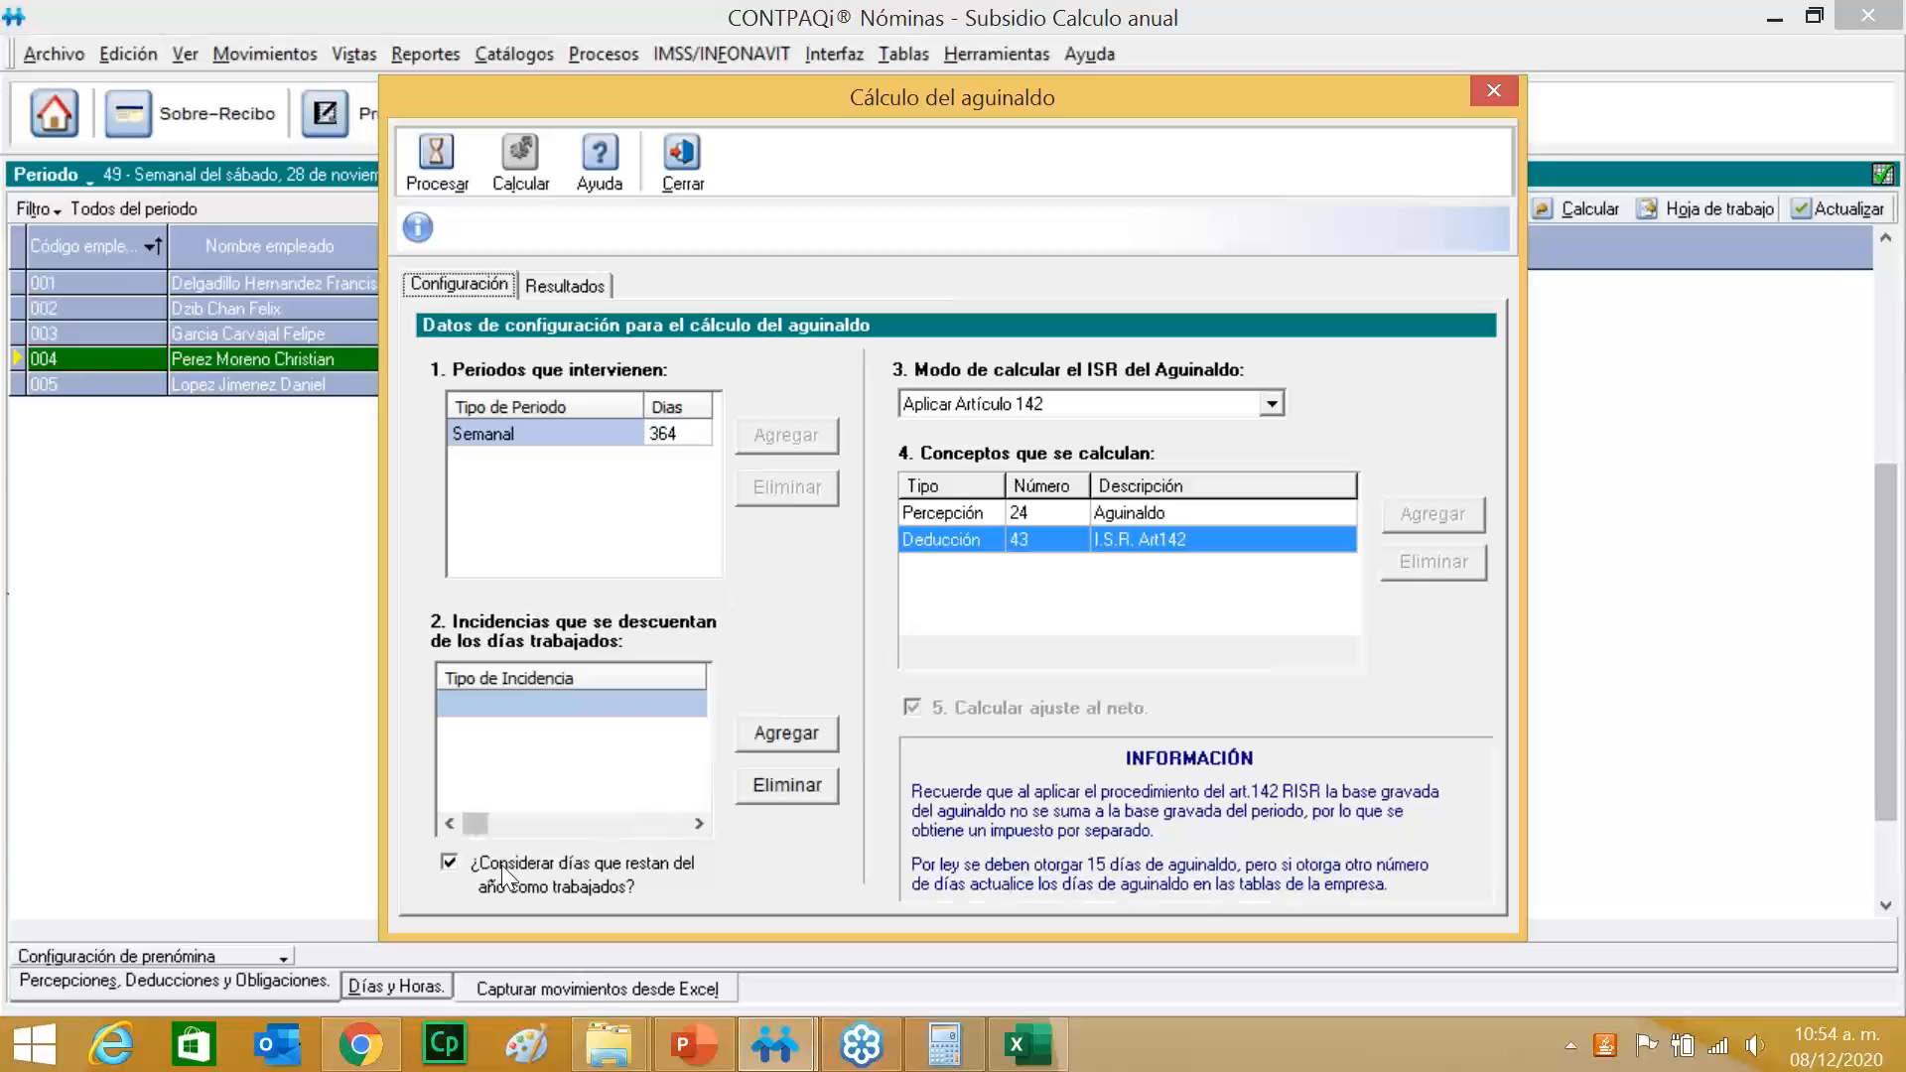
left_click(437, 156)
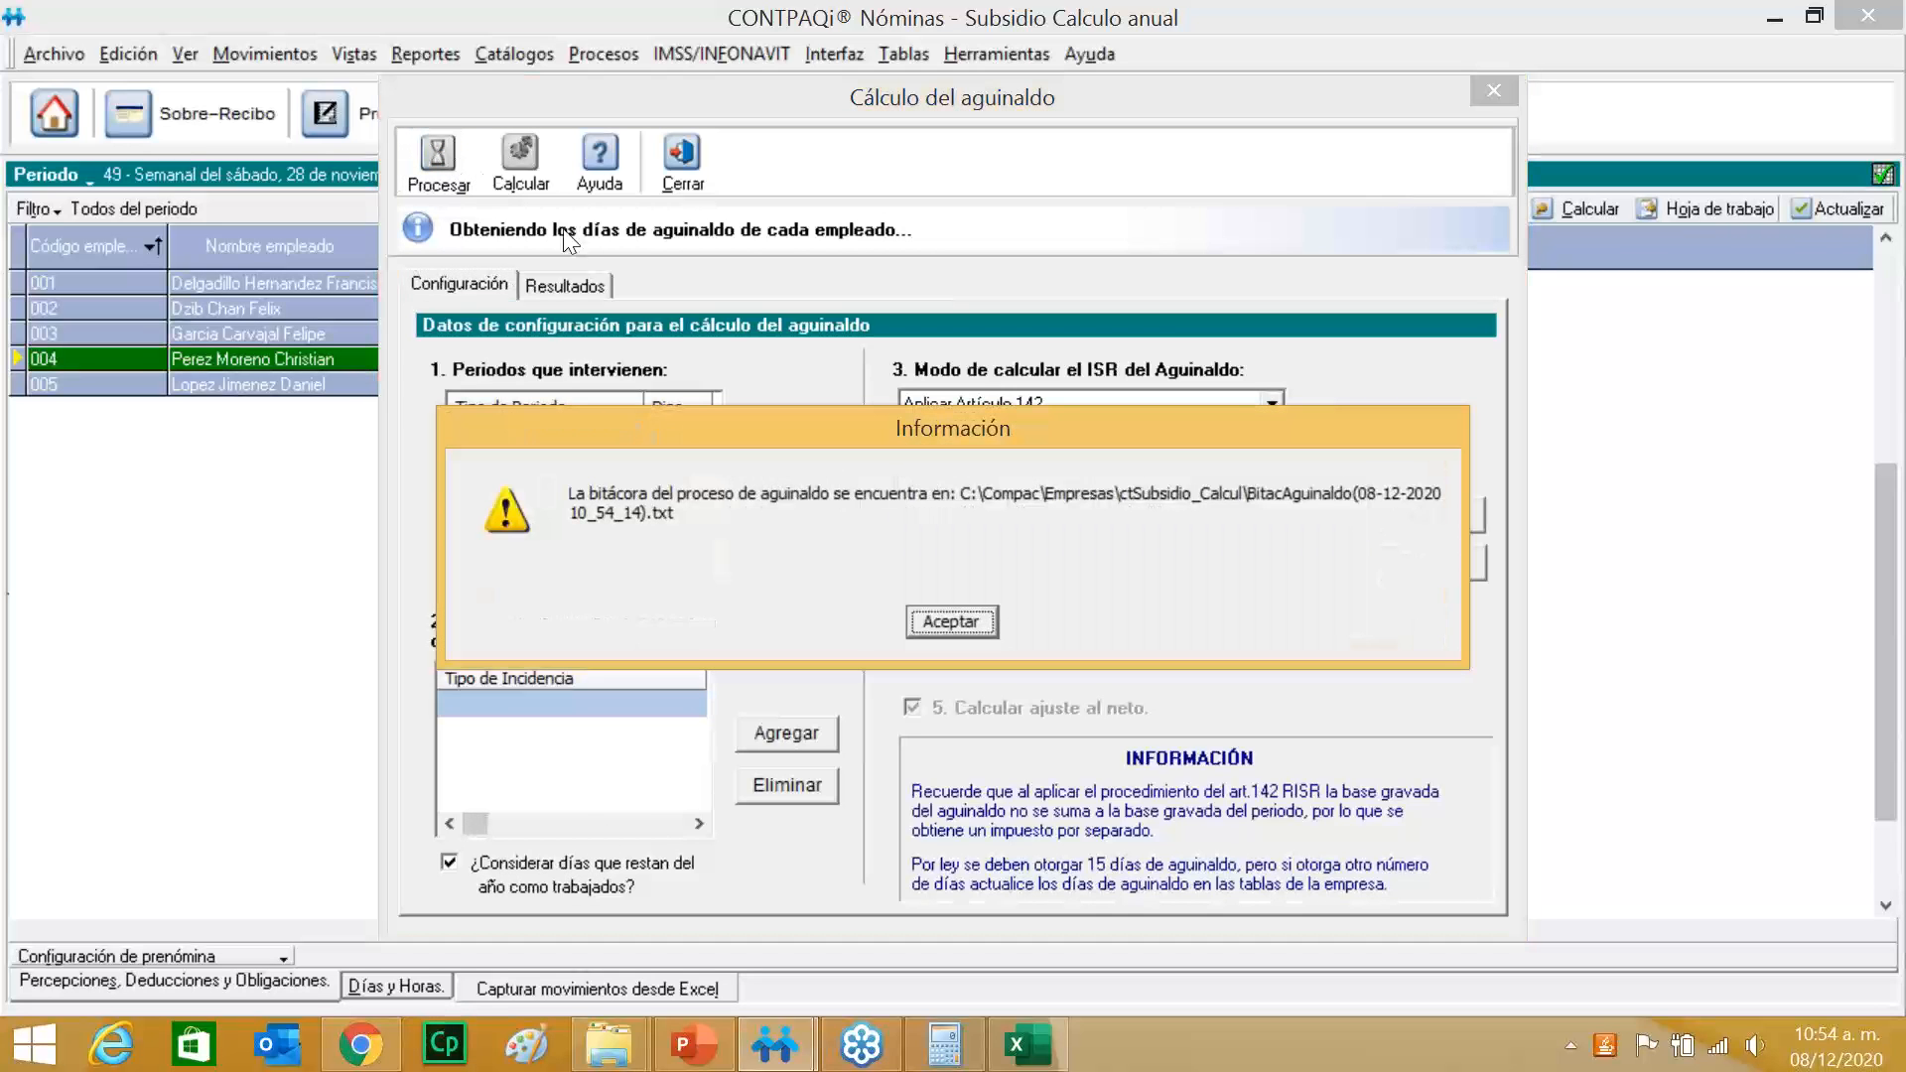
left_click(935, 622)
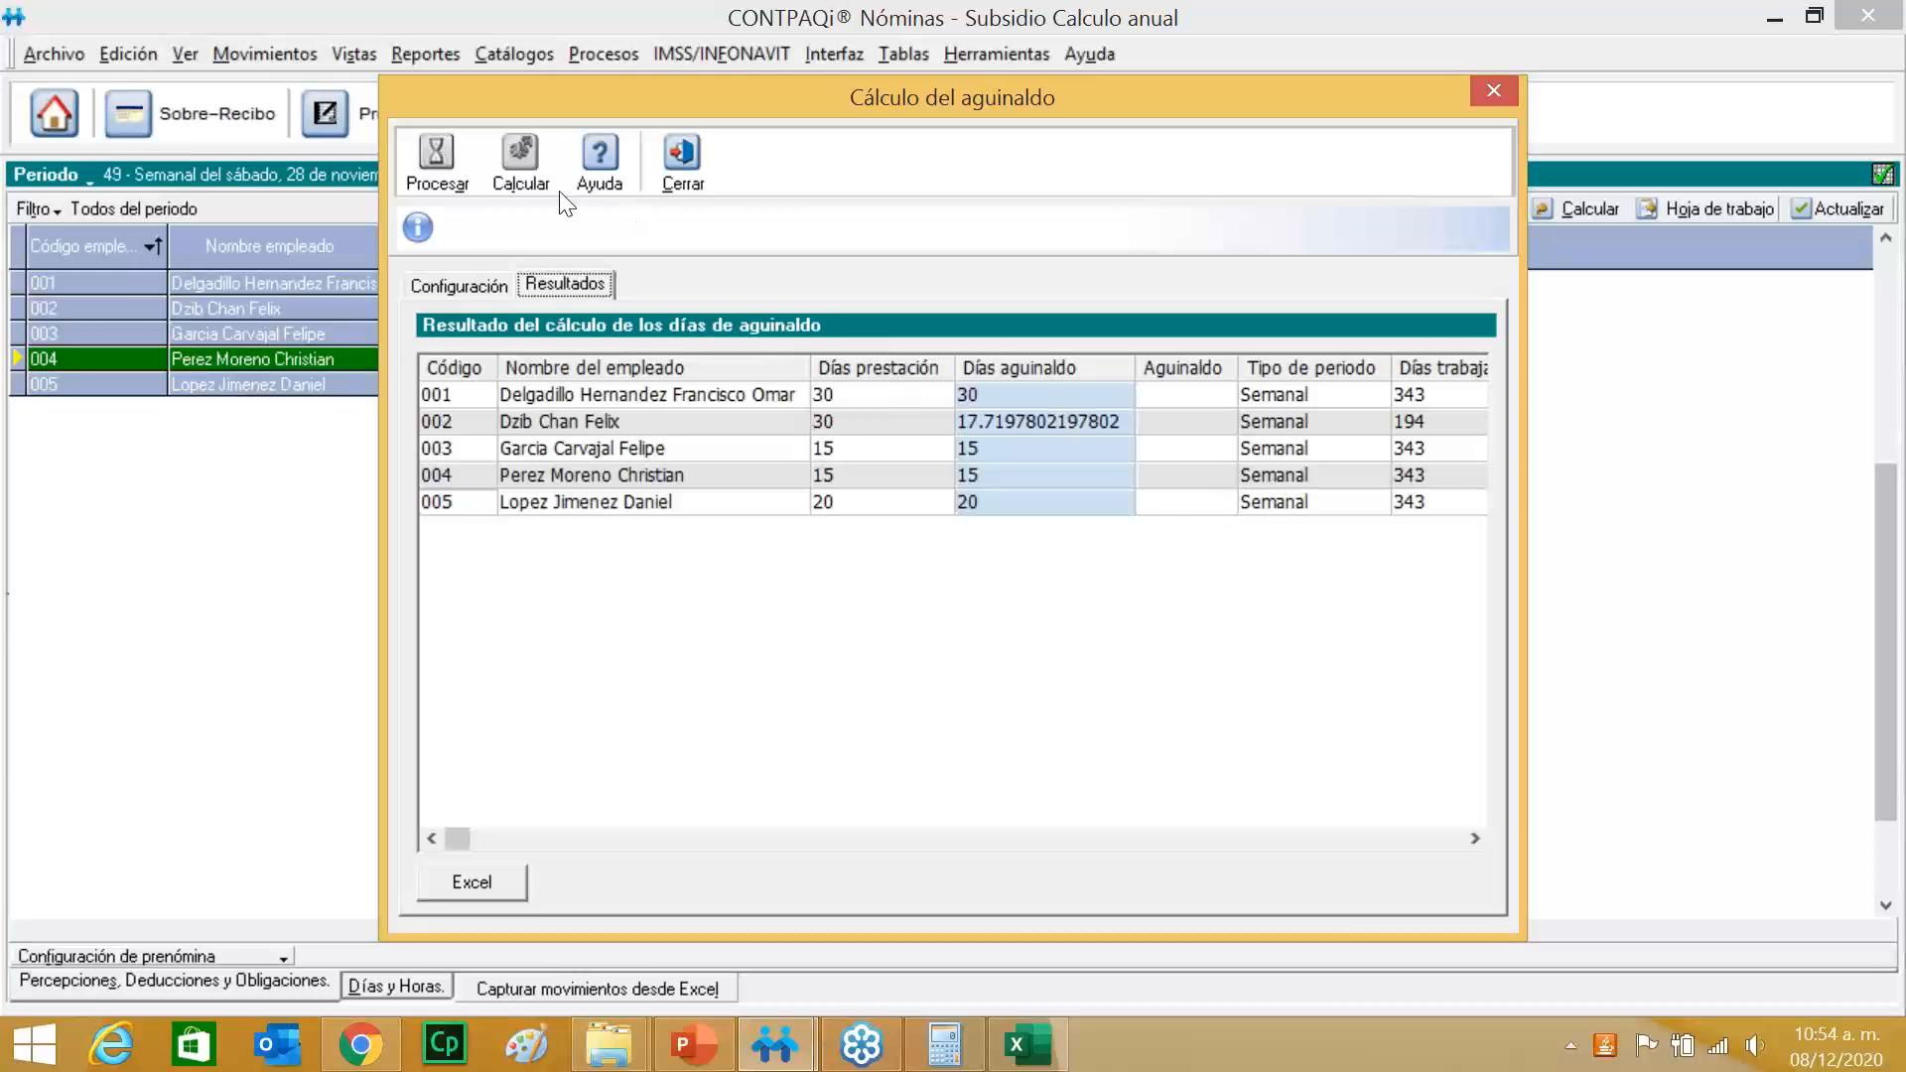
Calculate the aguinaldo for all employees of the period and return to the prenómina.
left_click(522, 174)
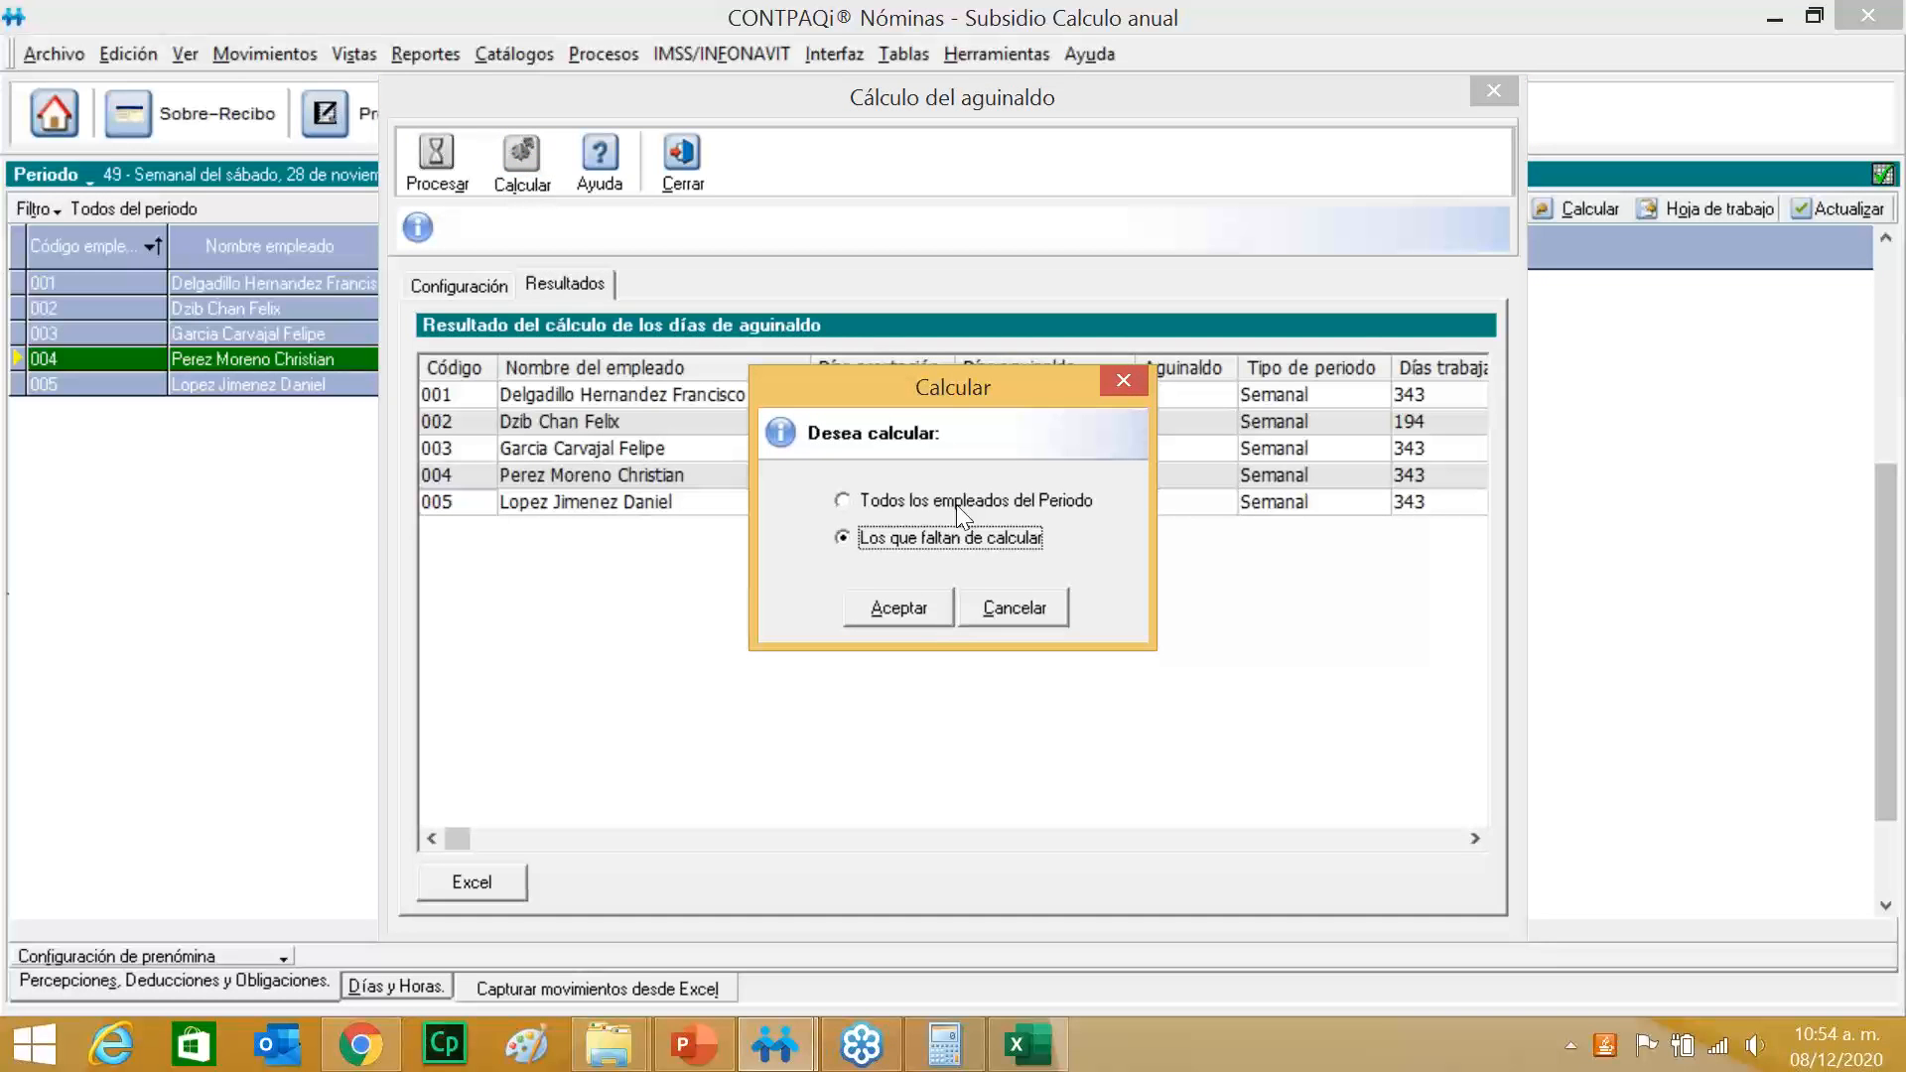
left_click(956, 503)
left_click(898, 608)
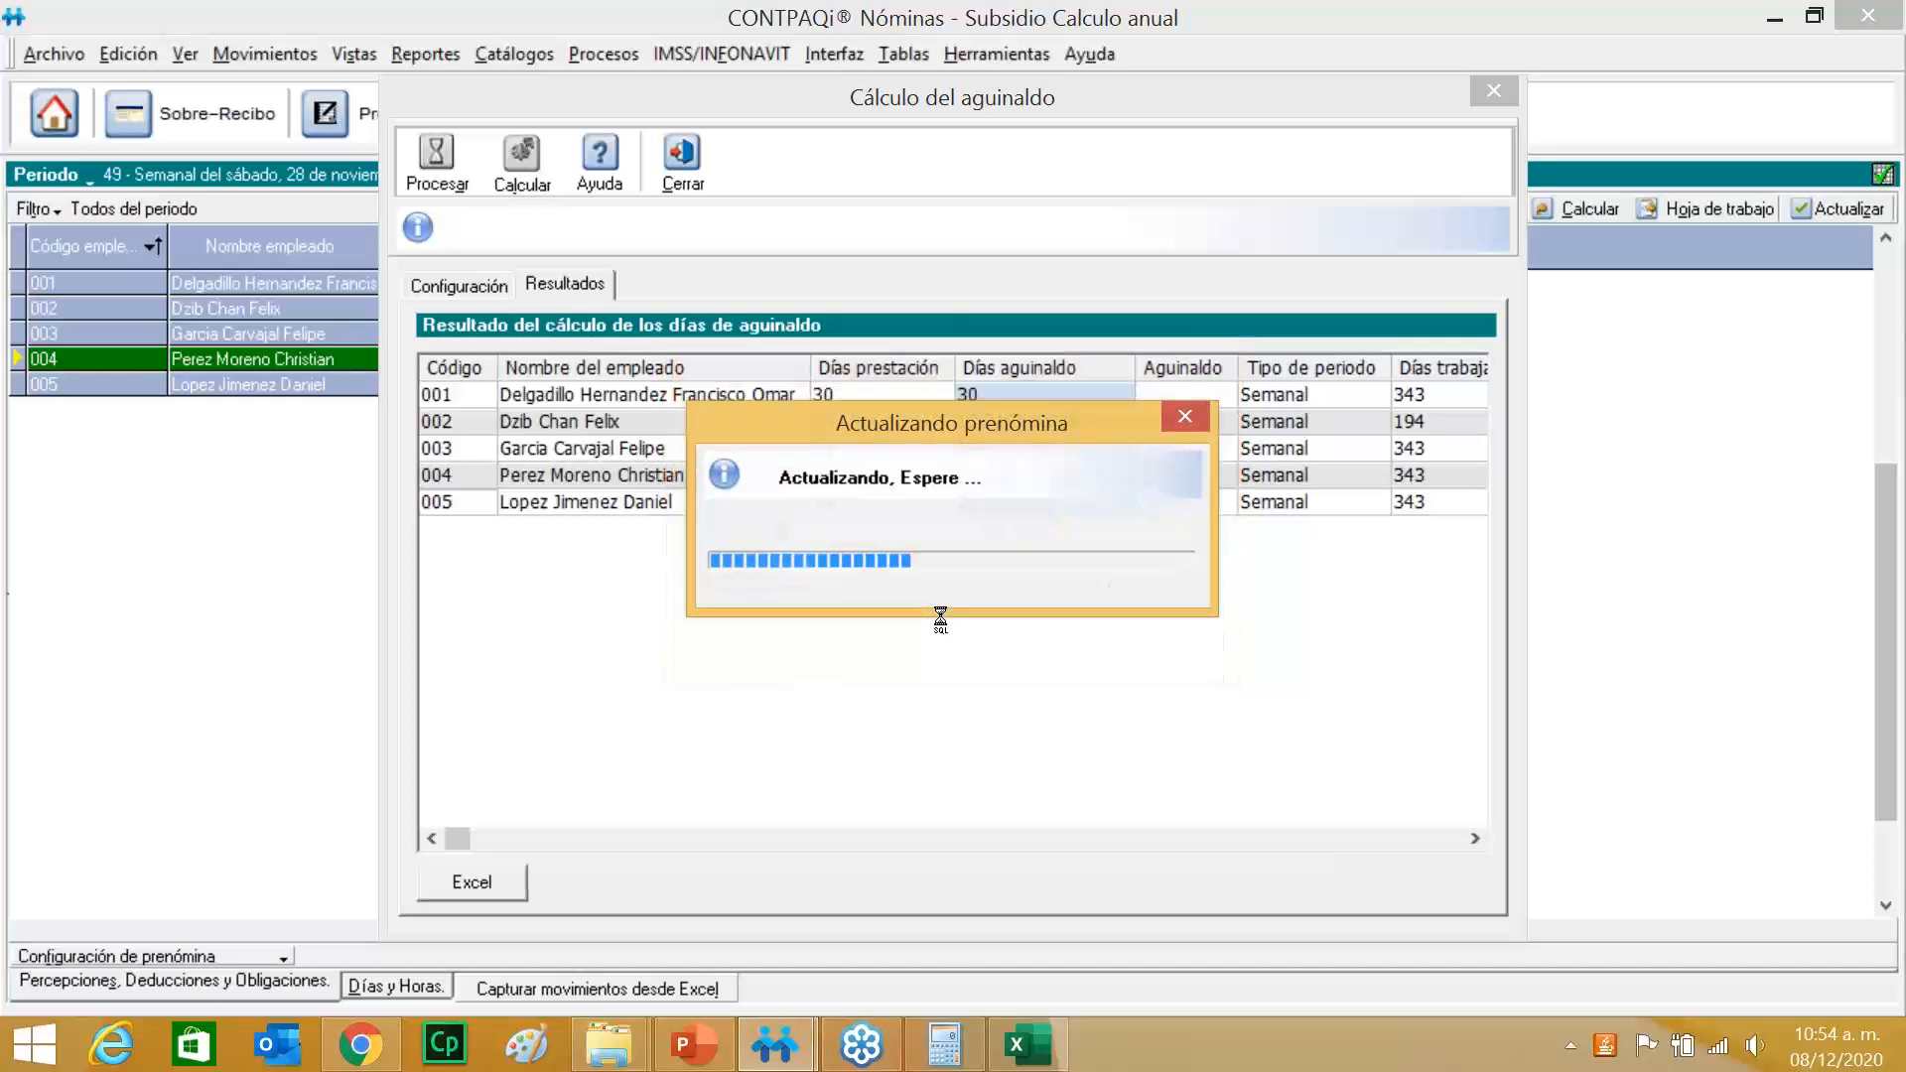
left_click(945, 623)
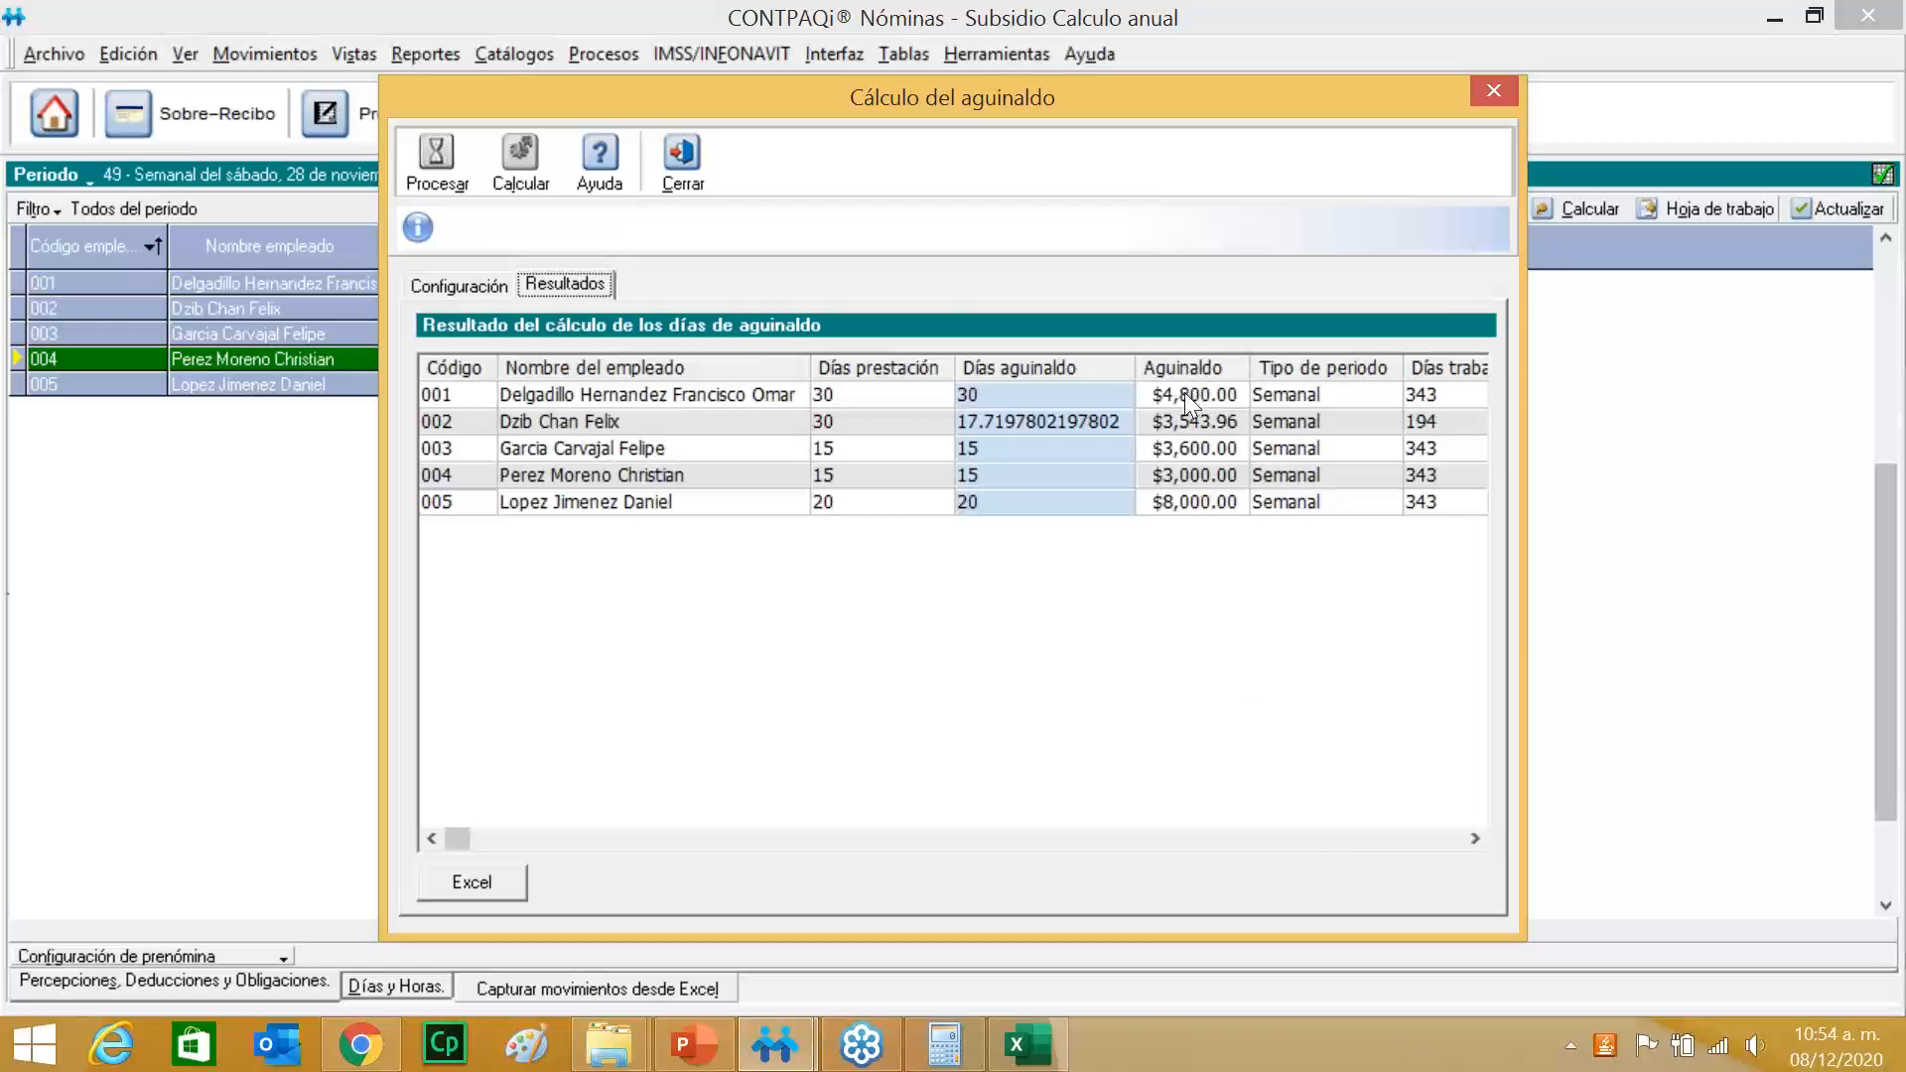
left_click(683, 163)
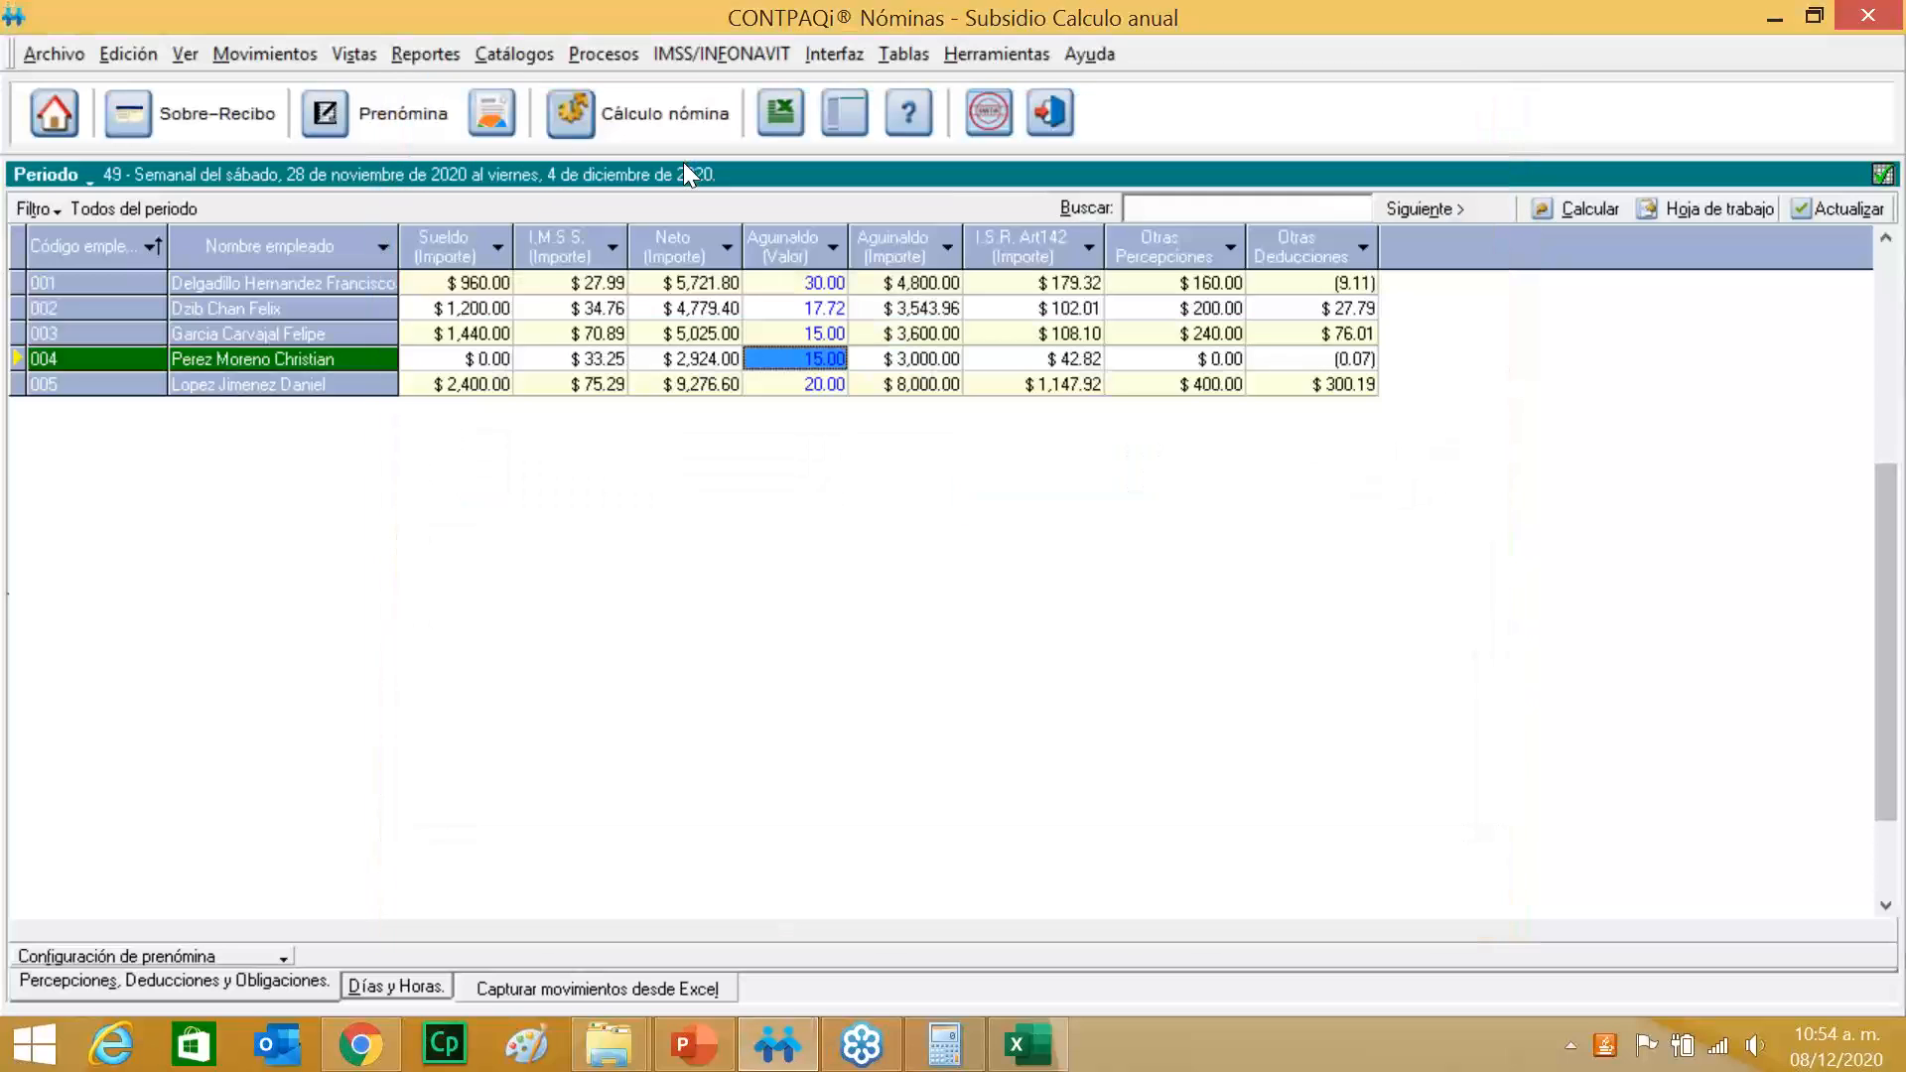
Open the first employee's Sobre-Recibo and examine the Aguinaldo and I.S.R. Art142 amounts.
left_click(913, 287)
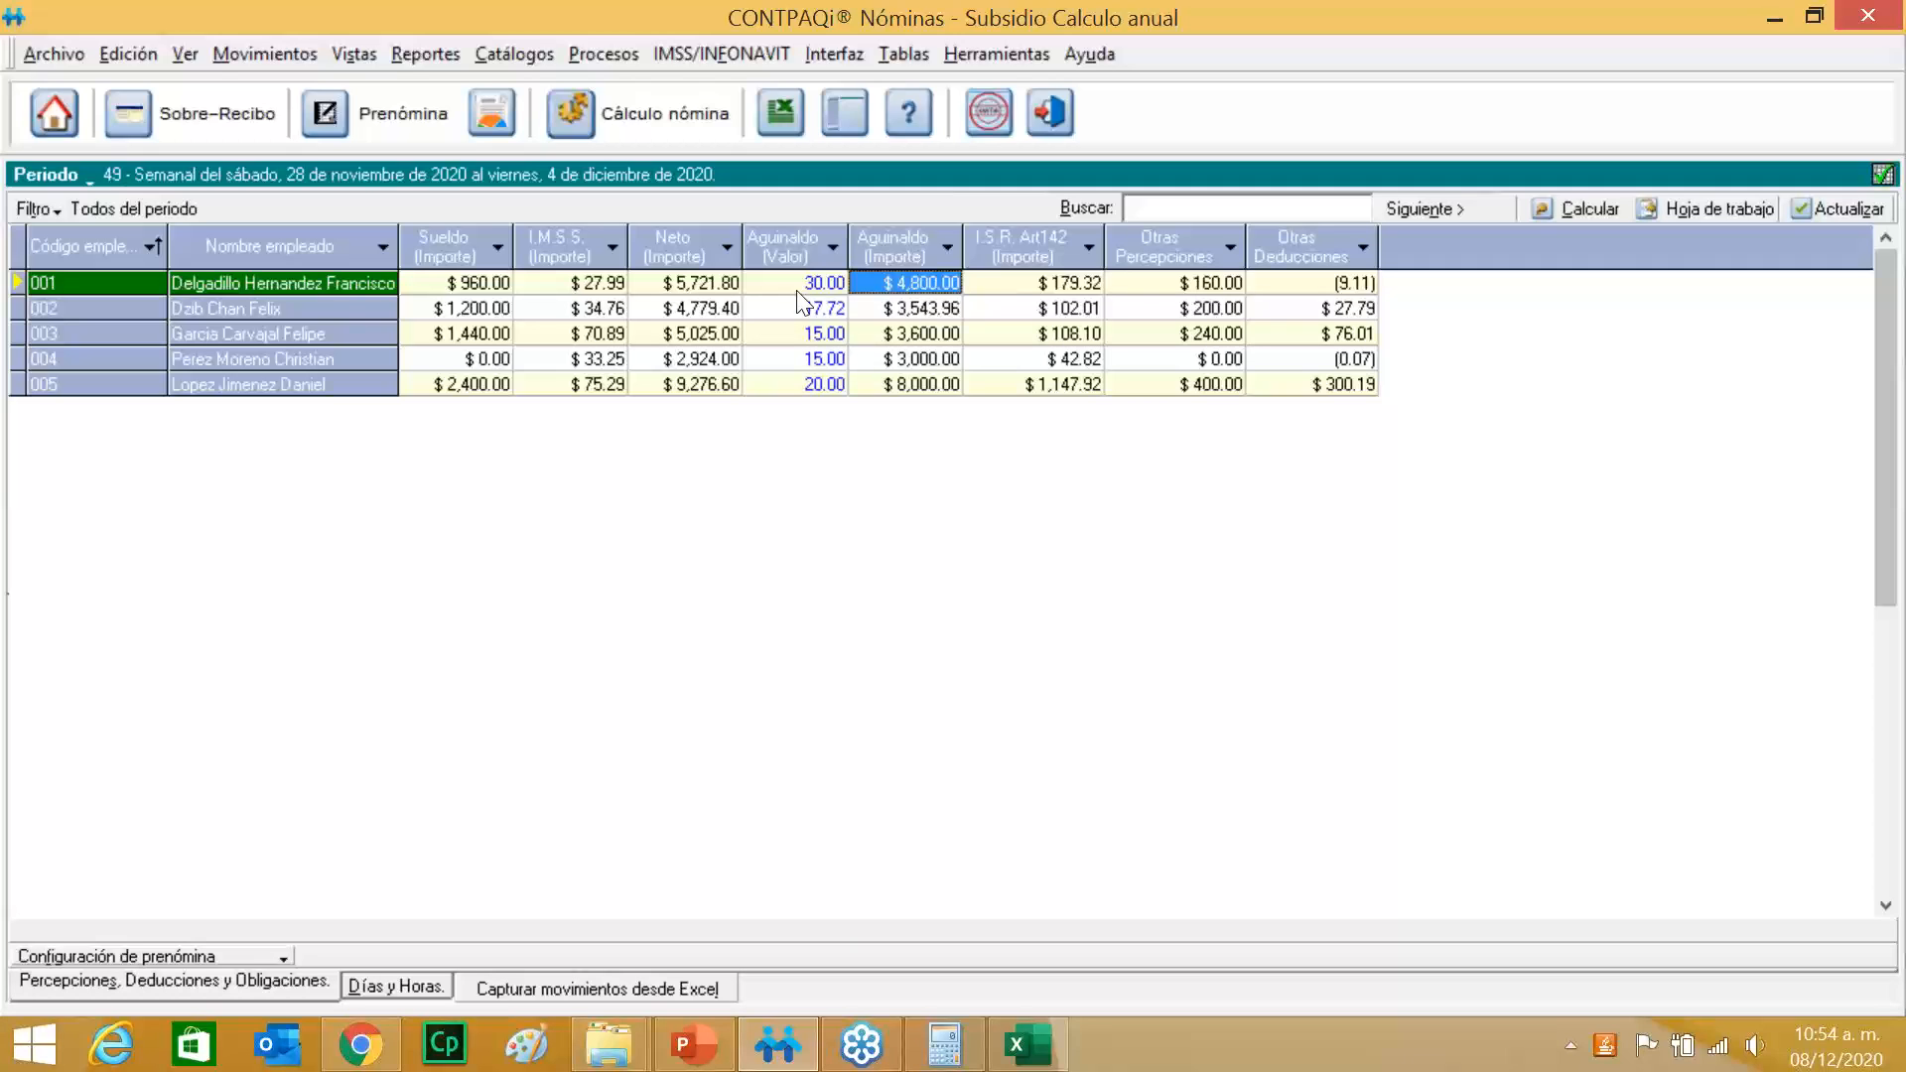
right_click(258, 282)
left_click(288, 291)
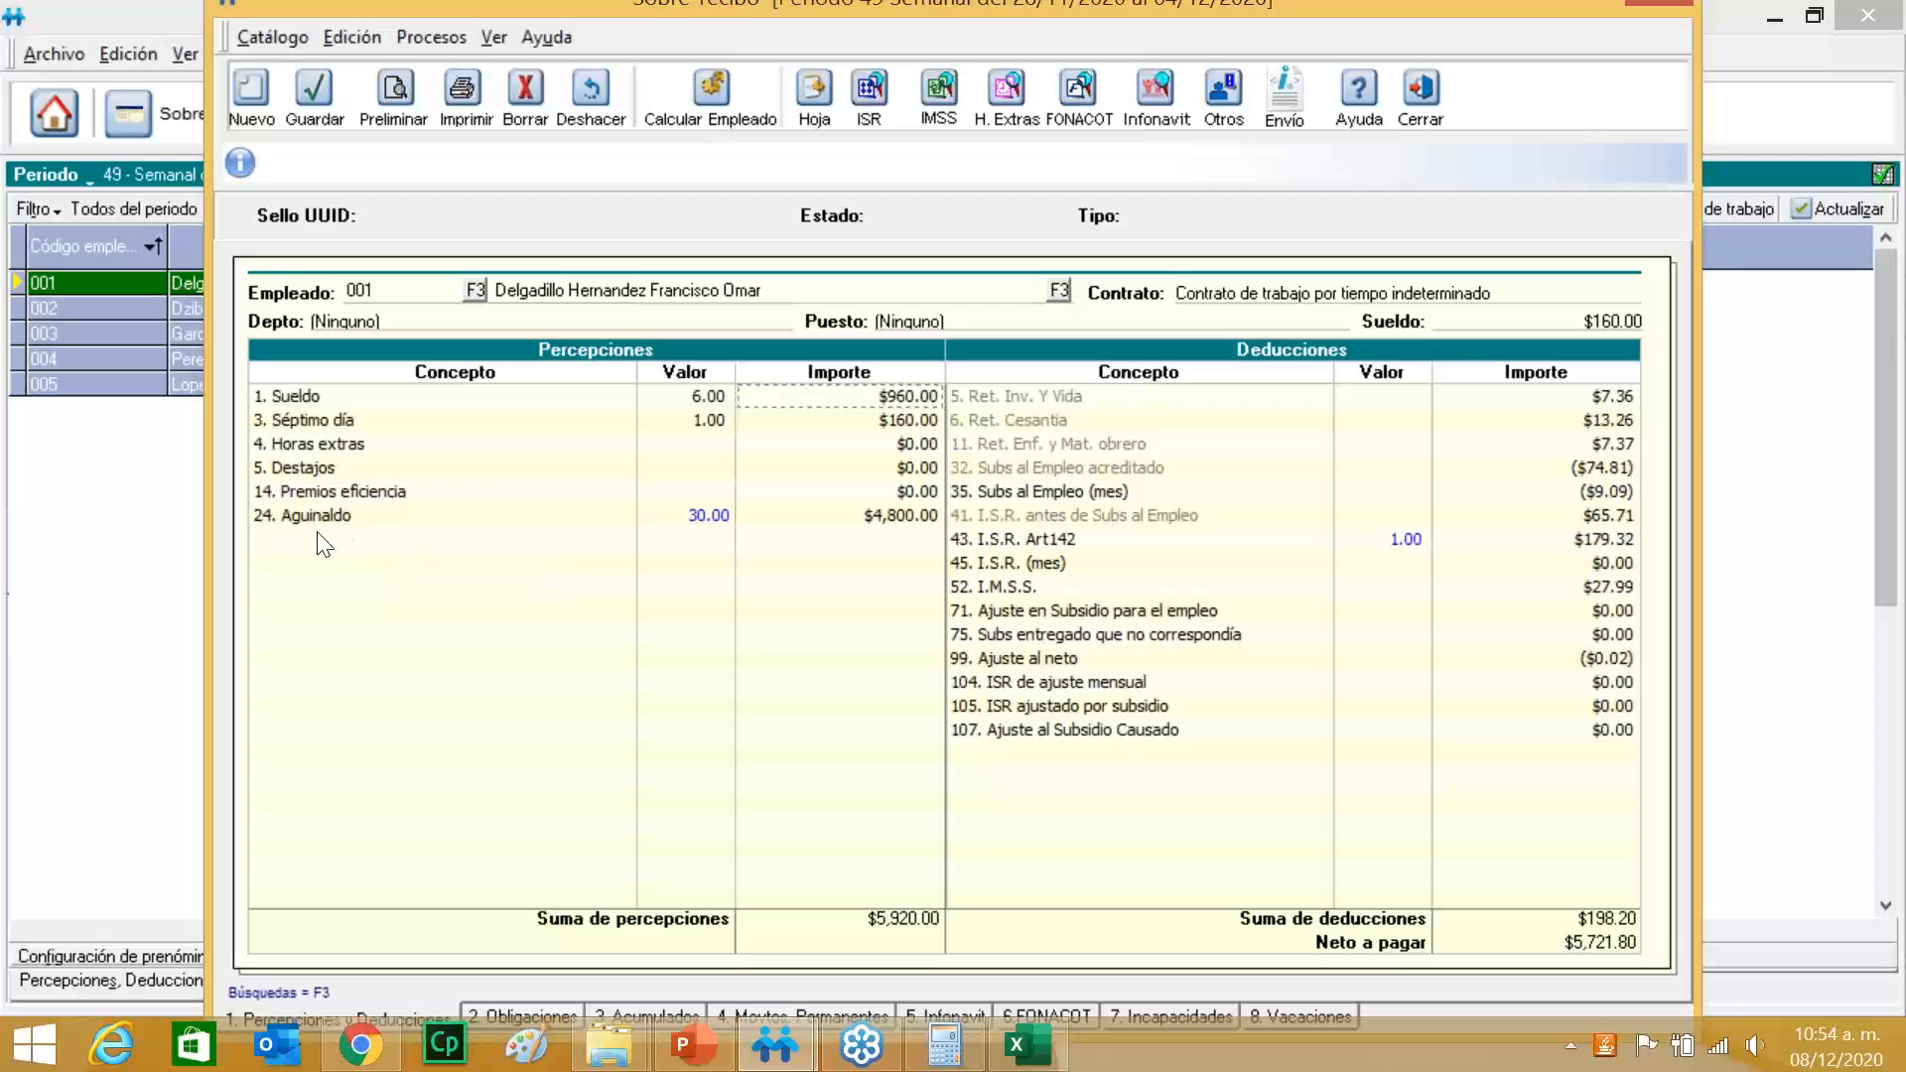
left_click(908, 523)
left_click(1573, 541)
Compare the Exento ISR amount of the Aguinaldo perception with the figure in the Calculator, then close the Sobre-Recibo.
left_click(845, 521)
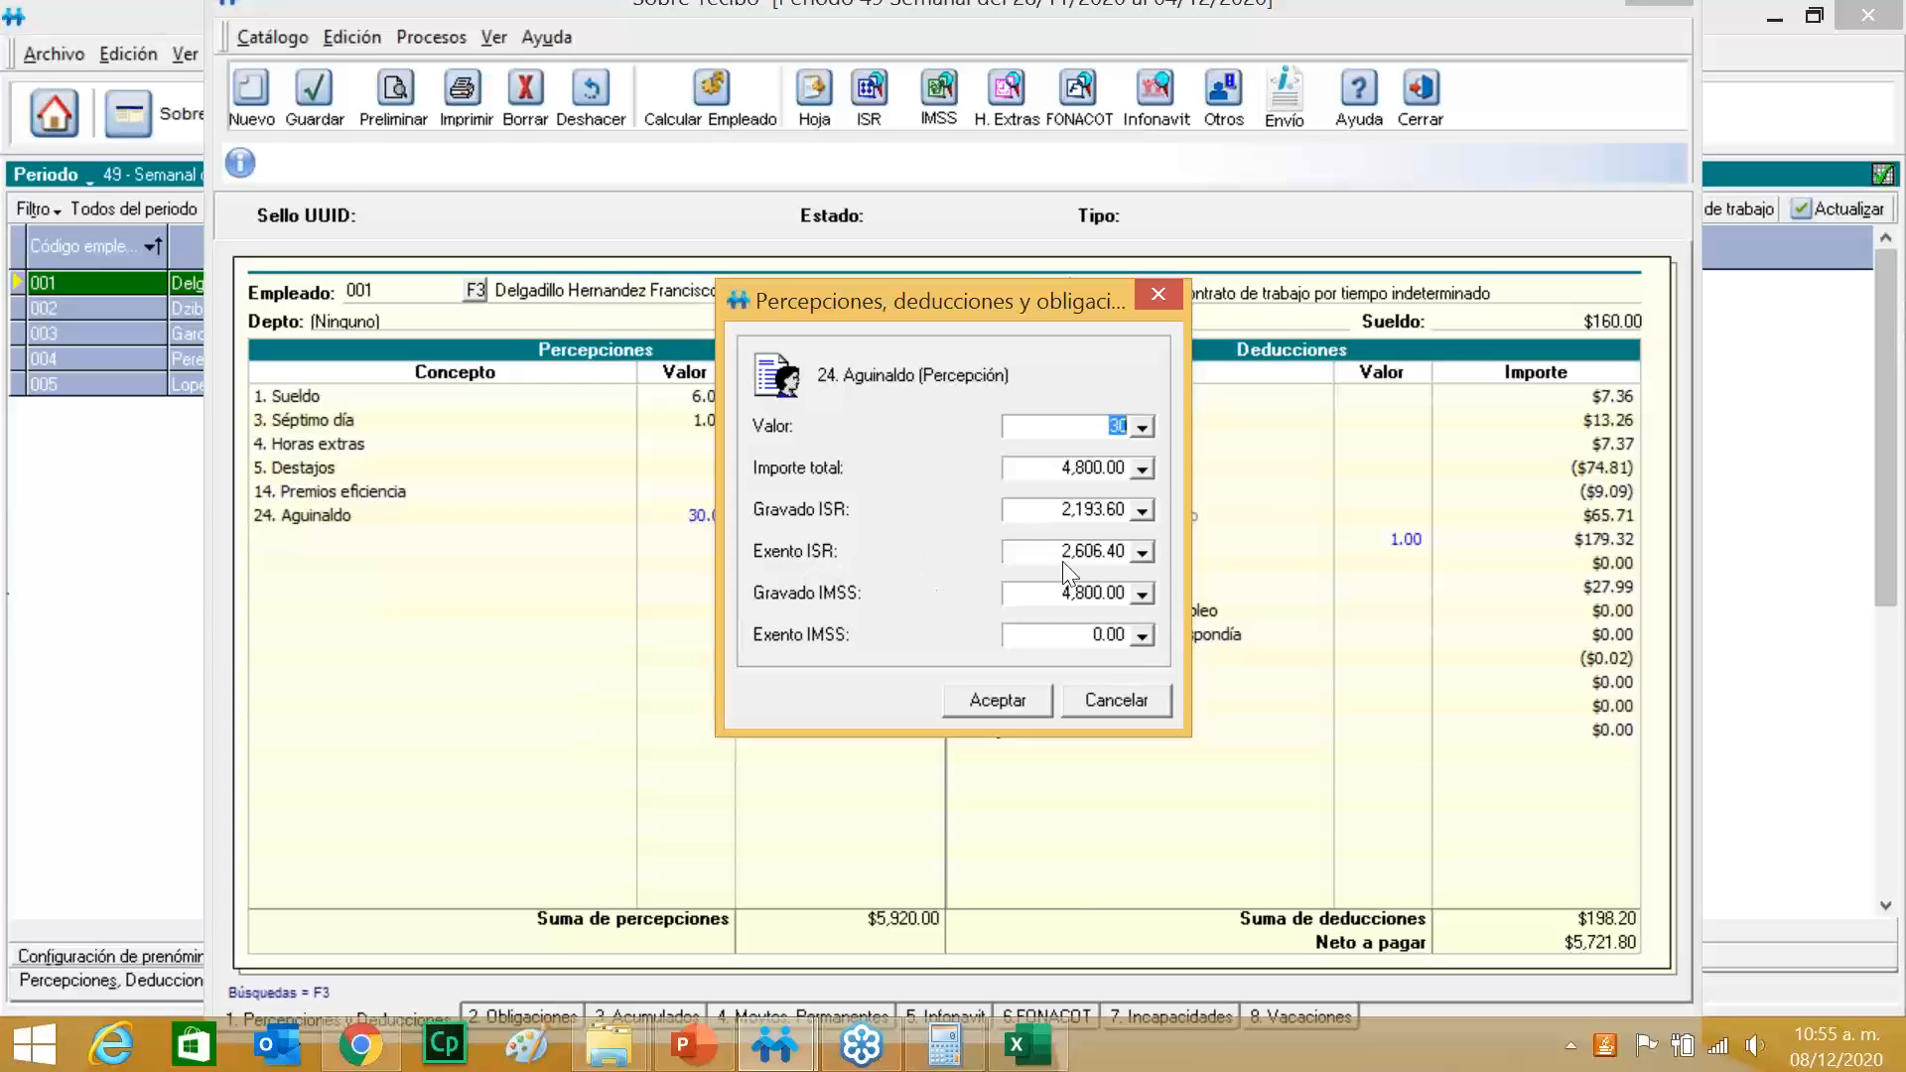
left_click(1129, 551)
double_click(1122, 551)
left_click(963, 1058)
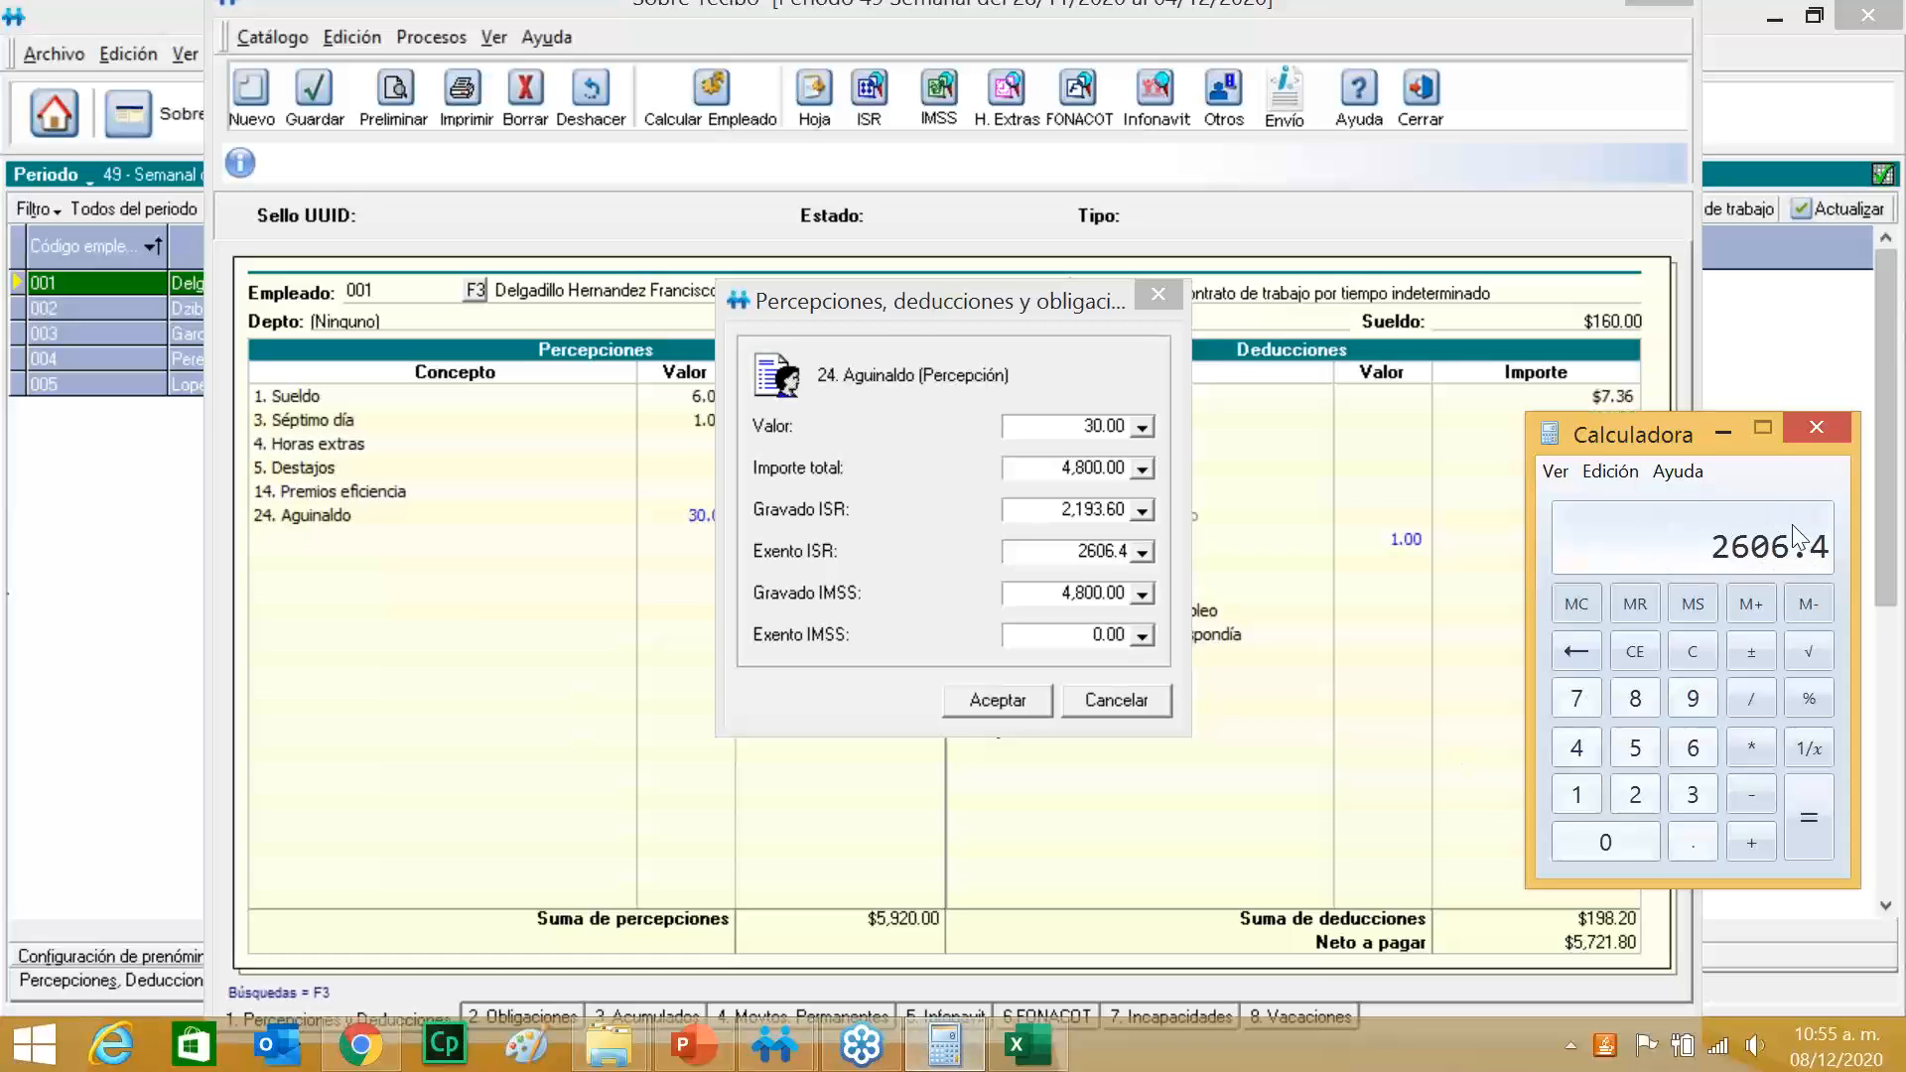
left_click(1723, 433)
left_click(1168, 285)
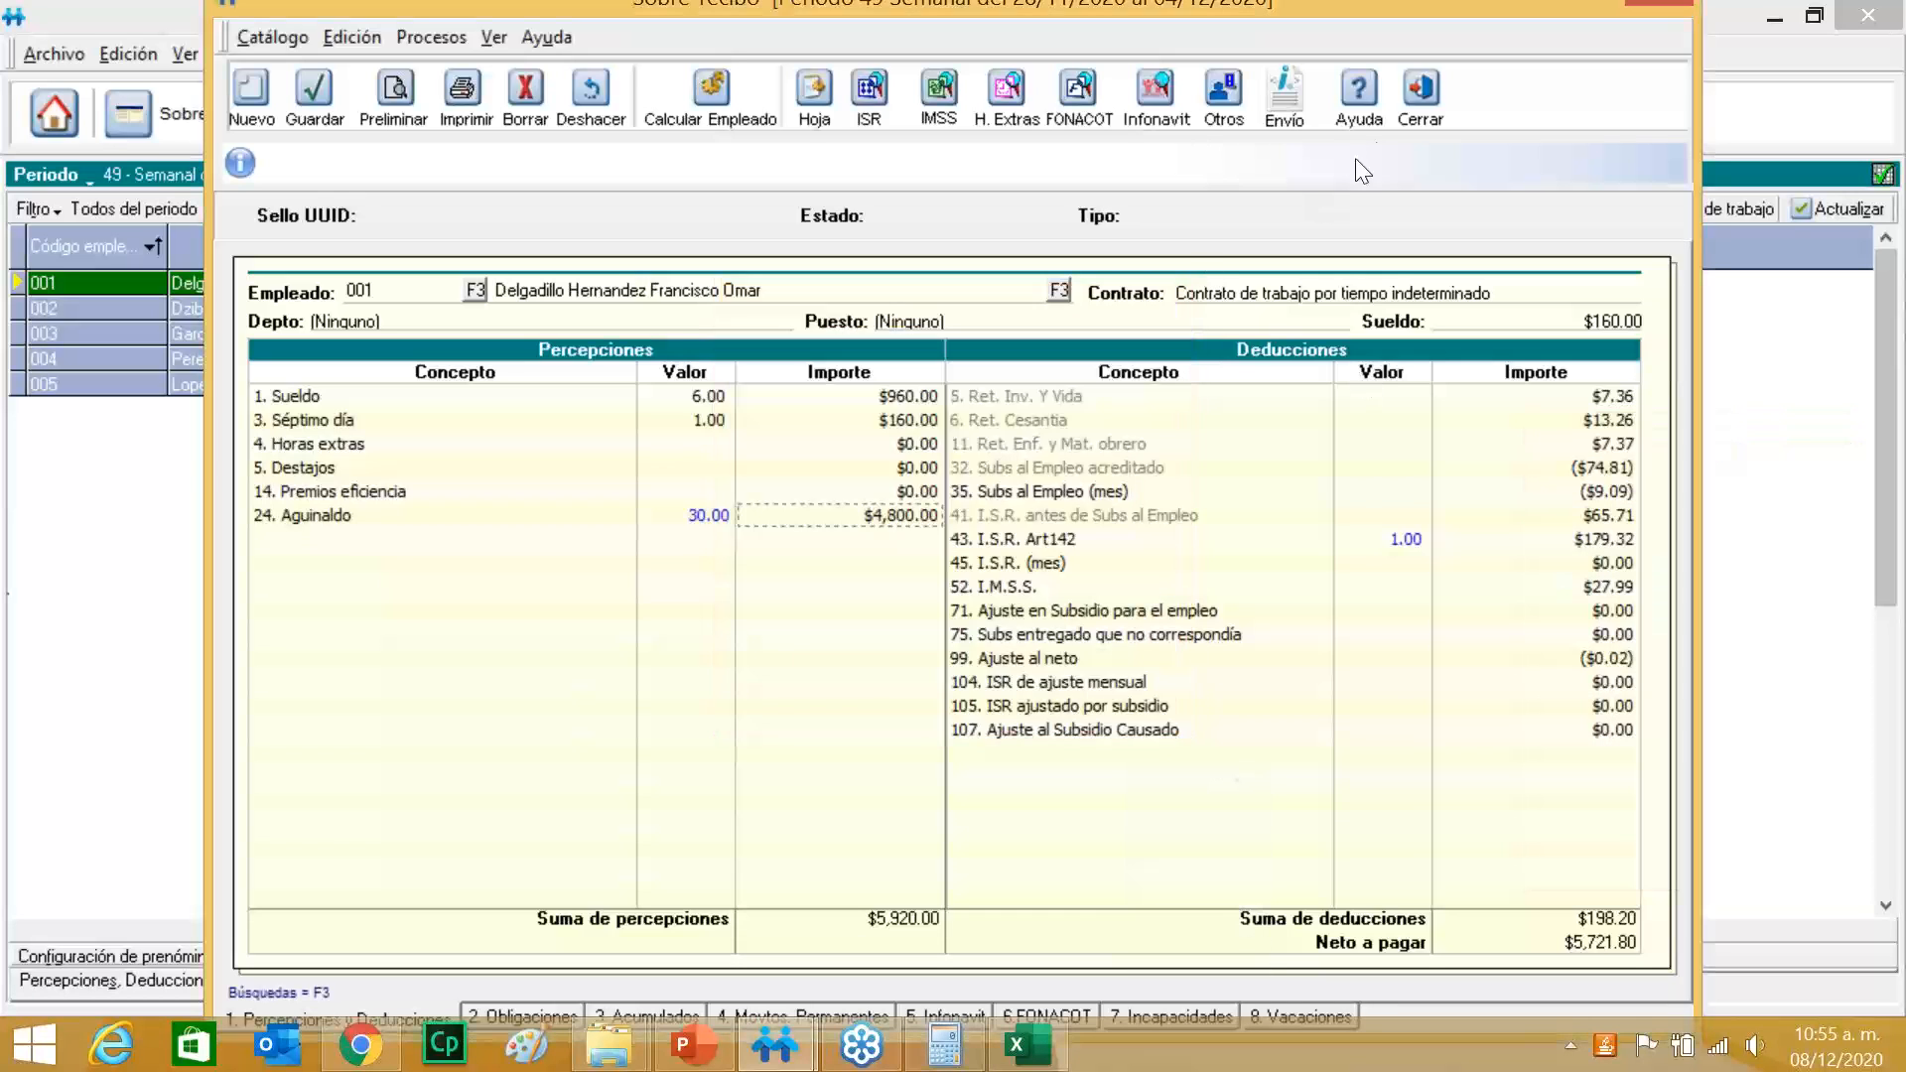
left_click(1416, 104)
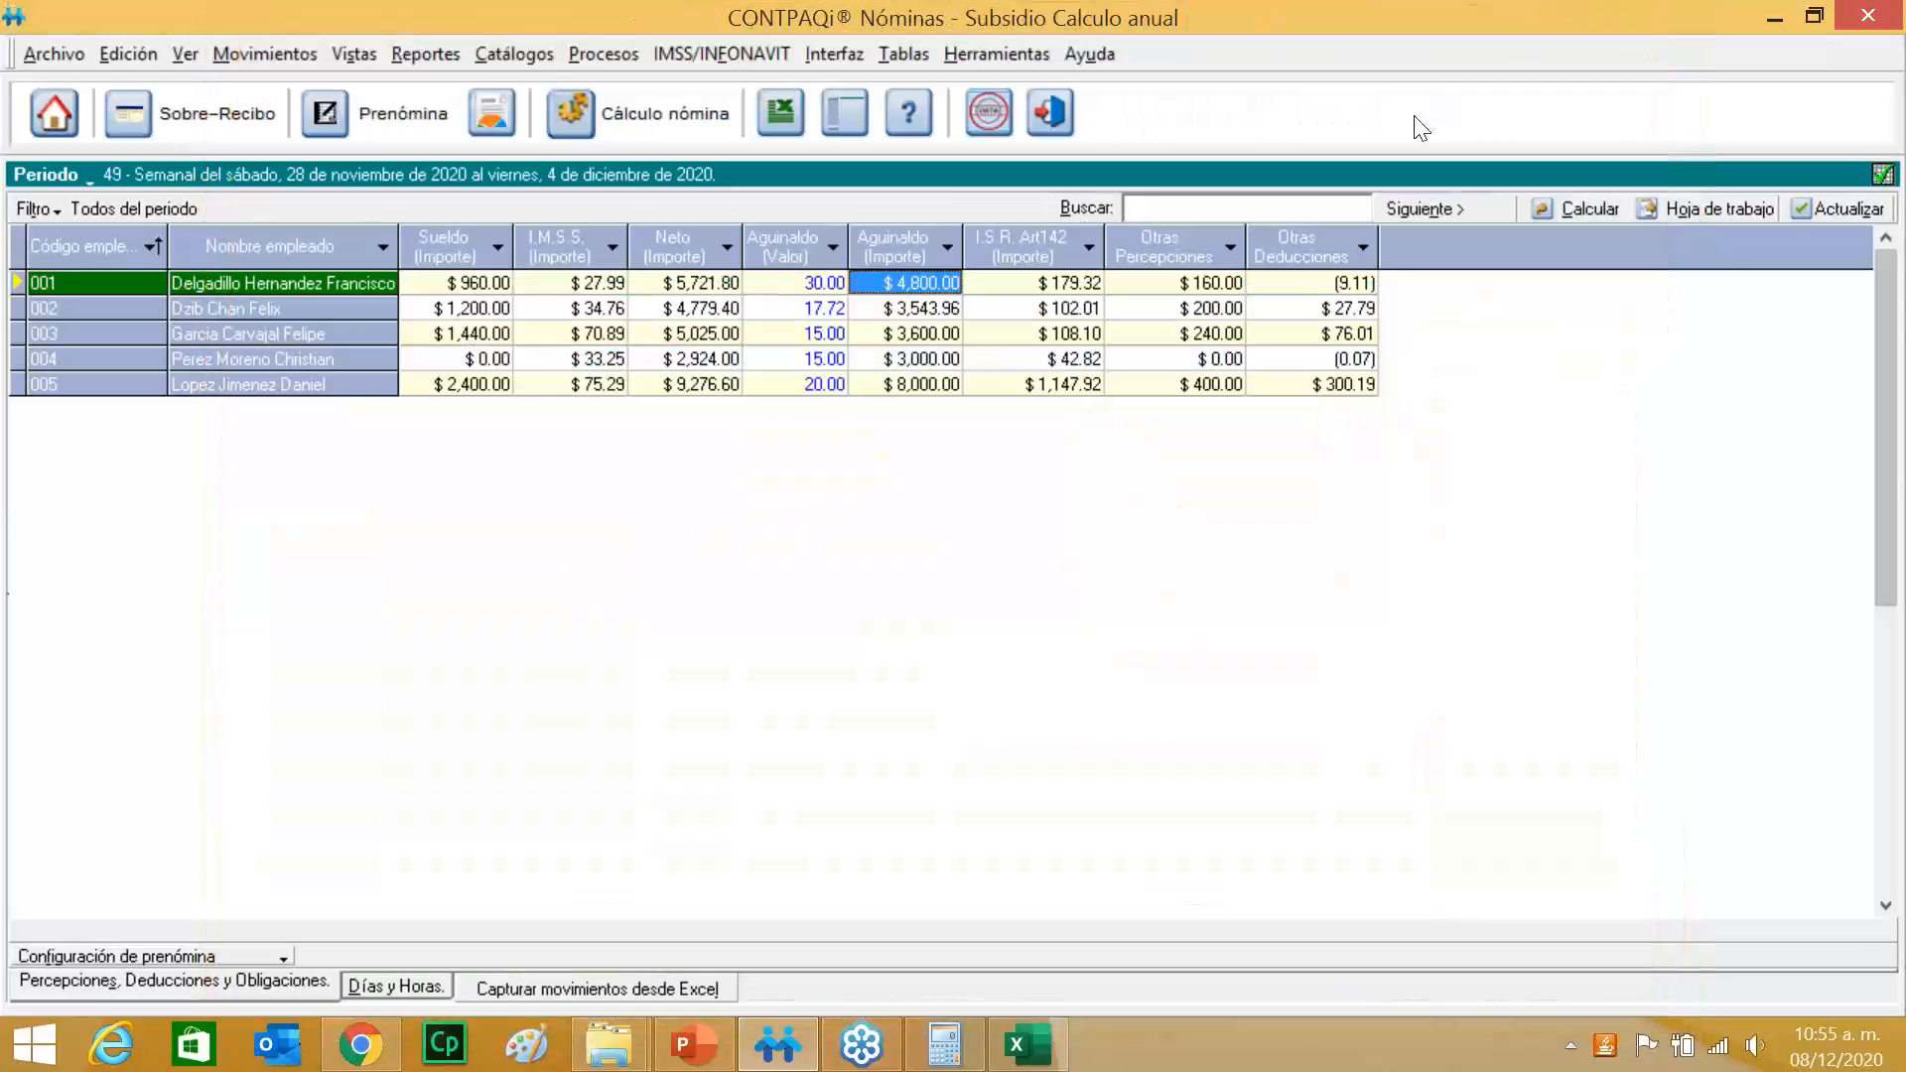
Authorize payroll period 49, updating the accumulated totals and advancing to the next period without backing up the company.
key("XF86MonBrightnessUp")
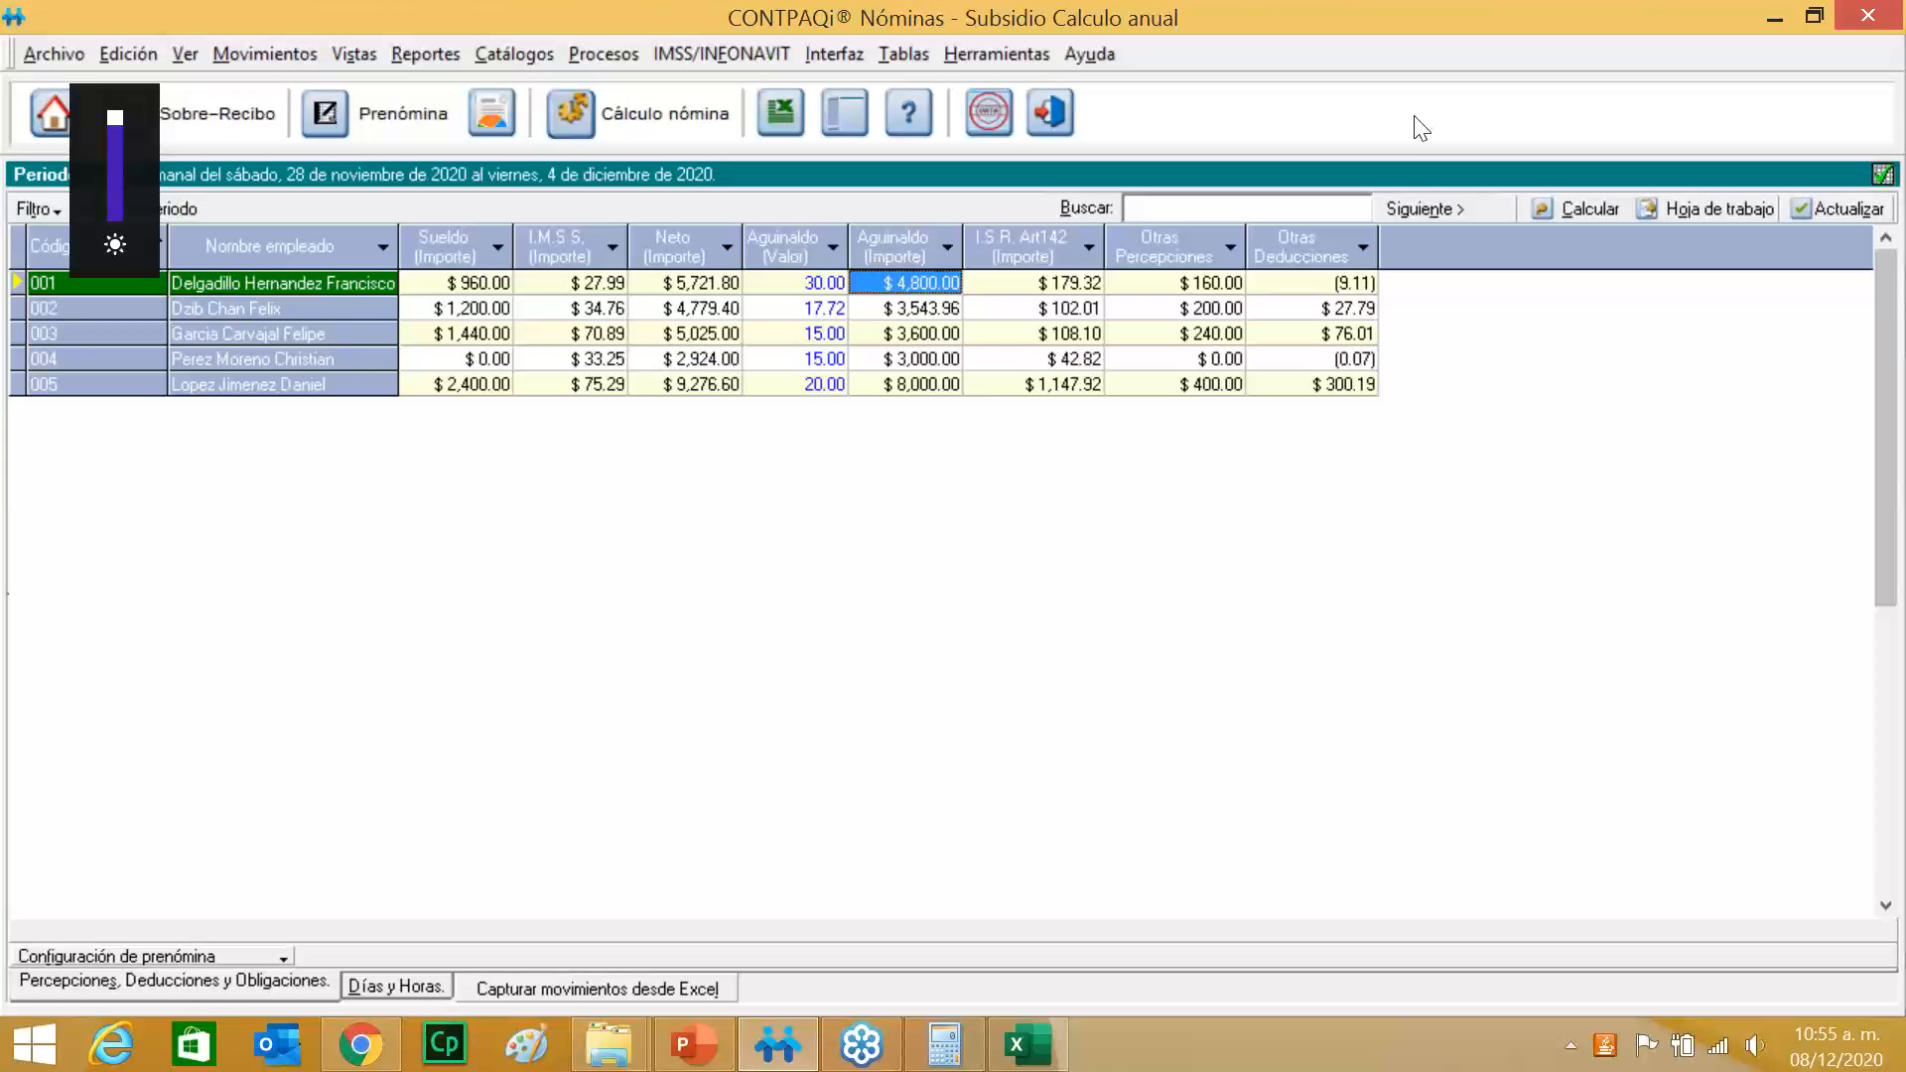
key("F12")
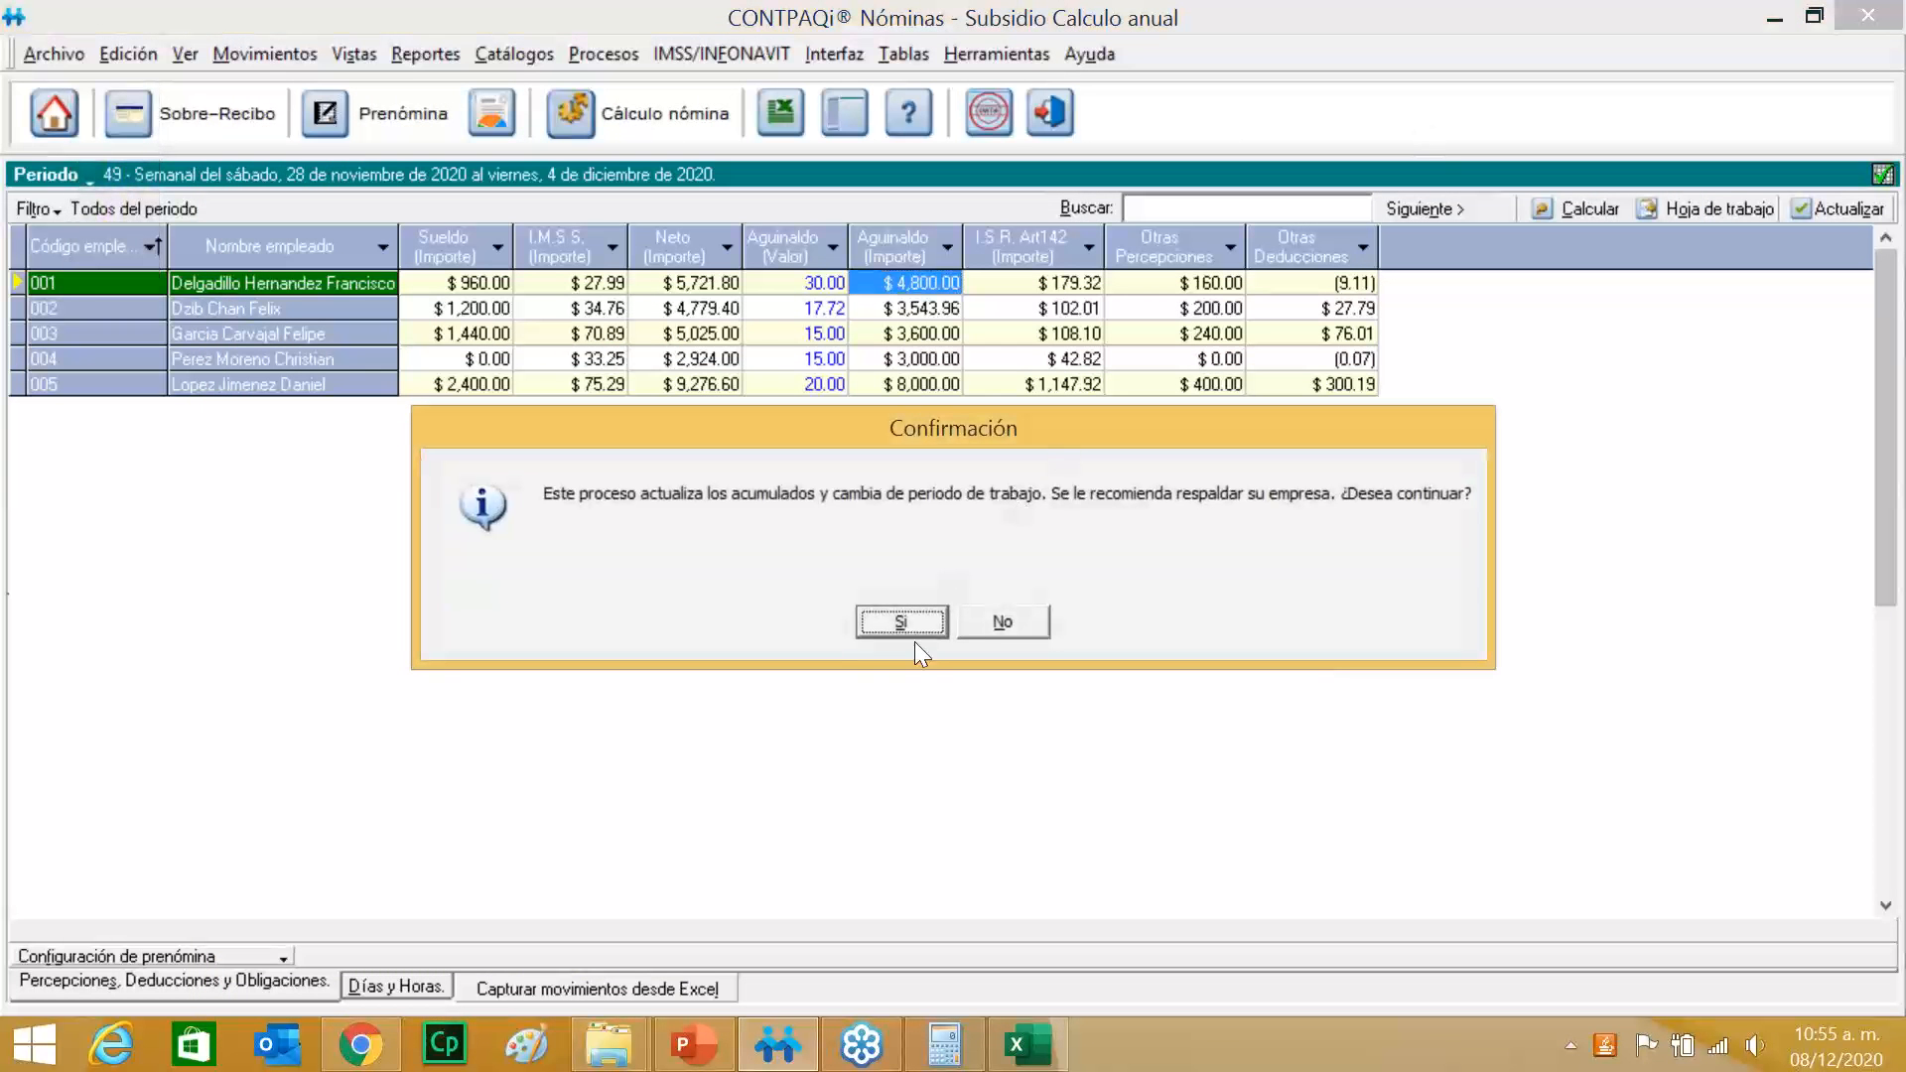
left_click(914, 630)
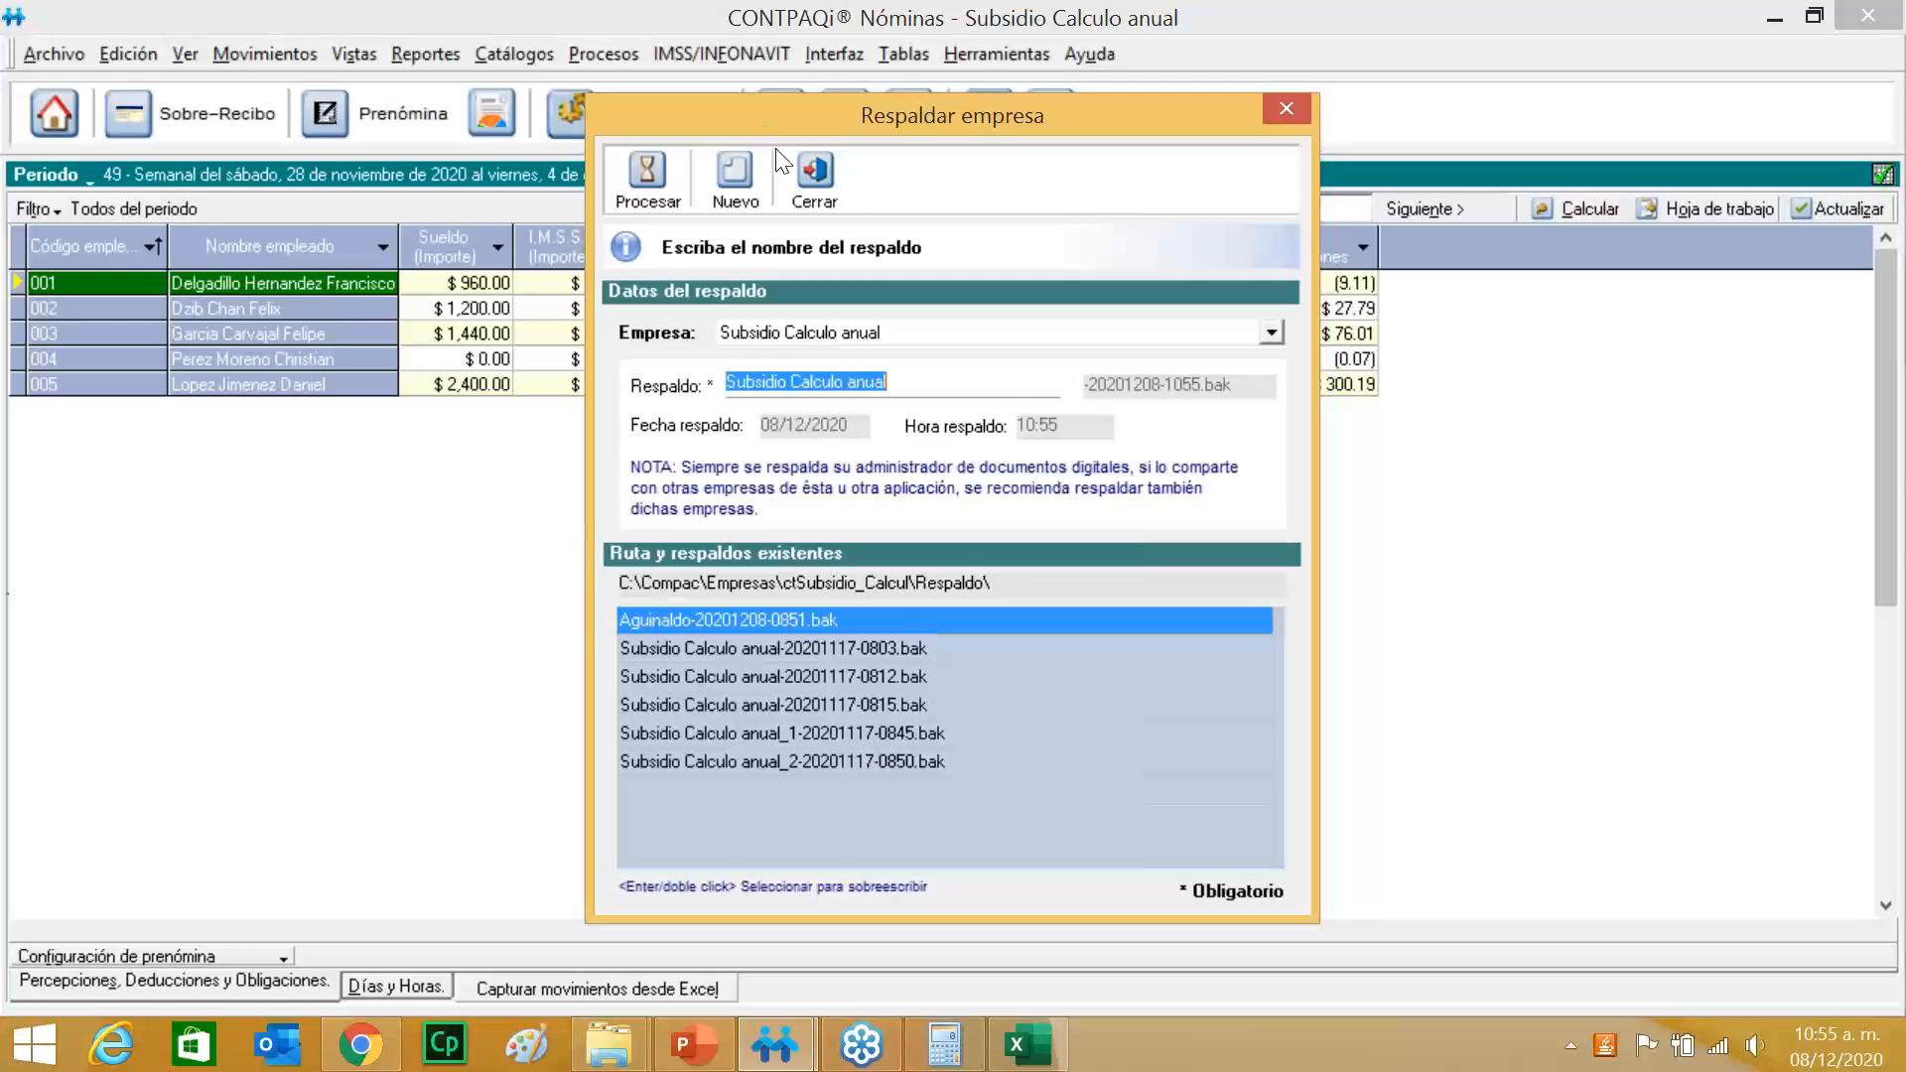
left_click(806, 180)
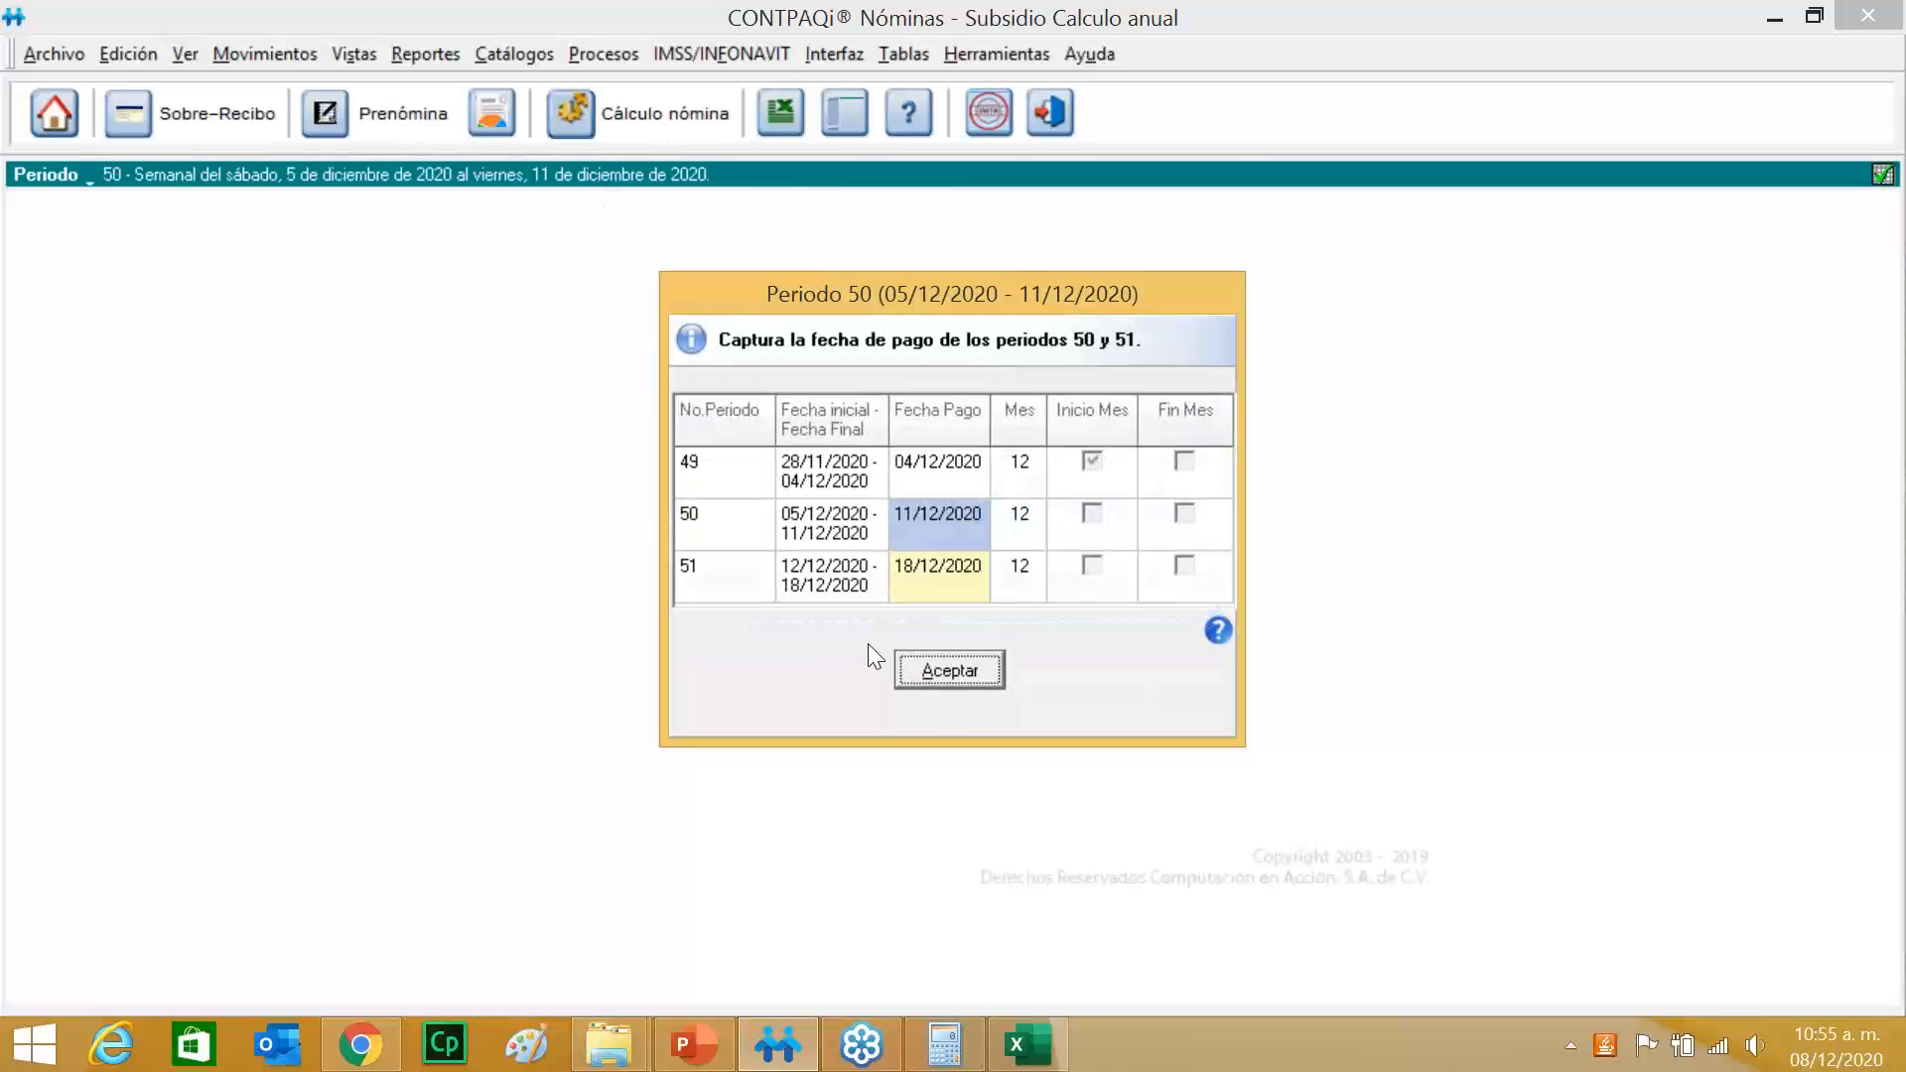
Accept the payment dates of periods 50 and 51 and dismiss the list of obligations due.
left_click(986, 675)
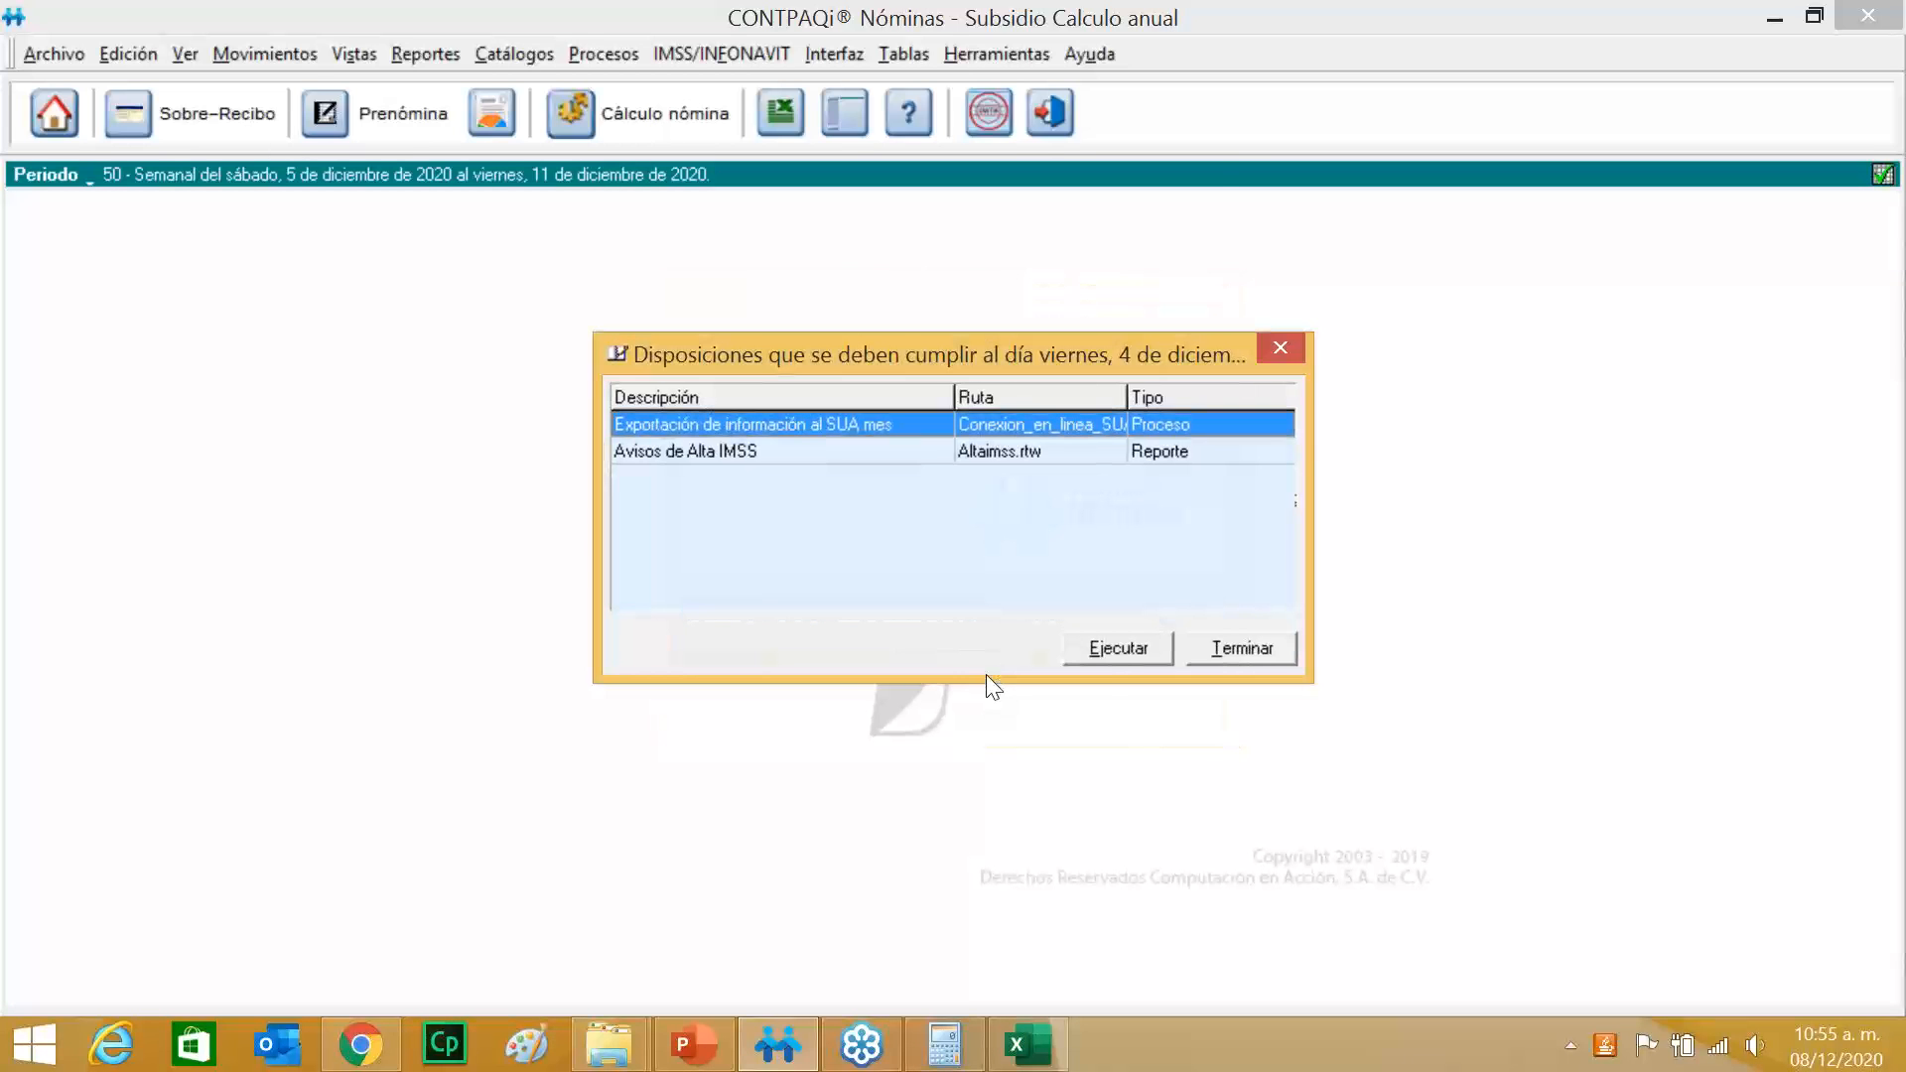
left_click(1216, 647)
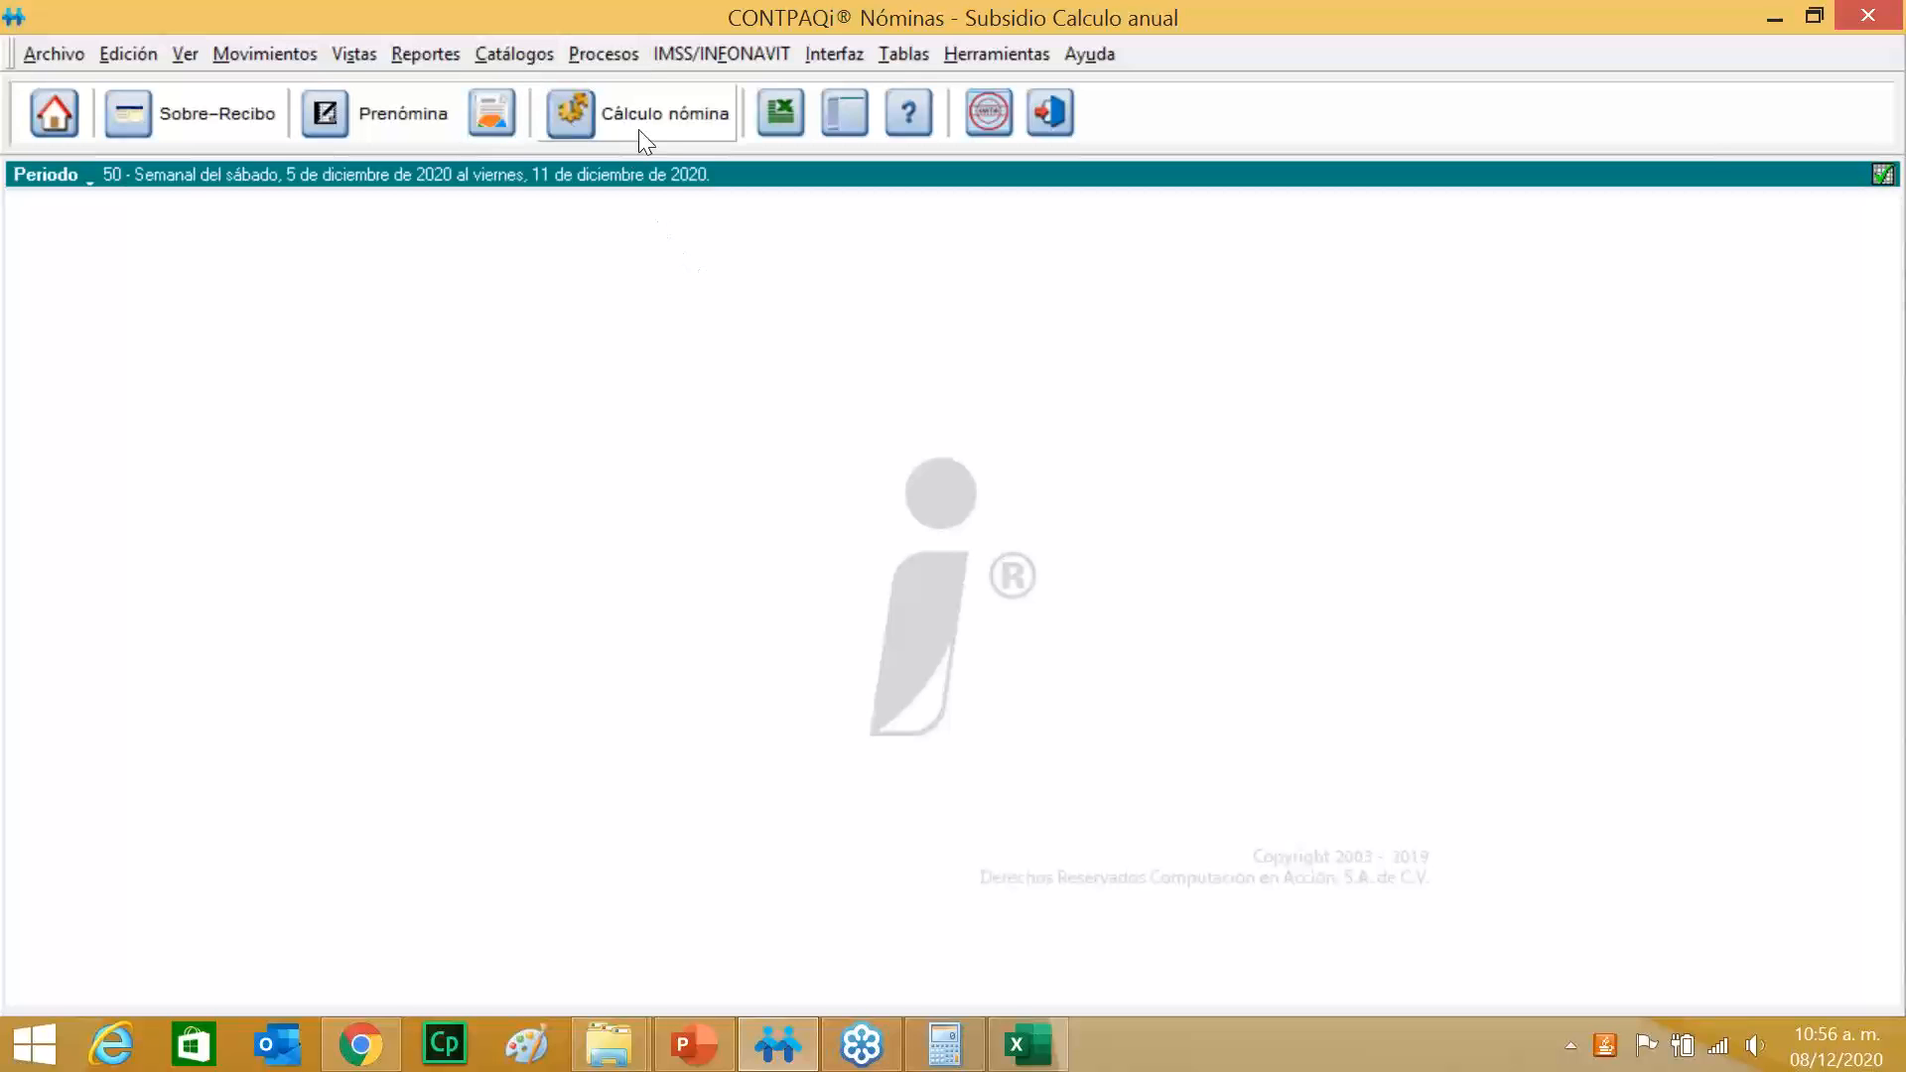
Start the aguinaldo calculation for weekly period 50 and process the aguinaldo days of each employee with Artículo 142.
left_click(589, 58)
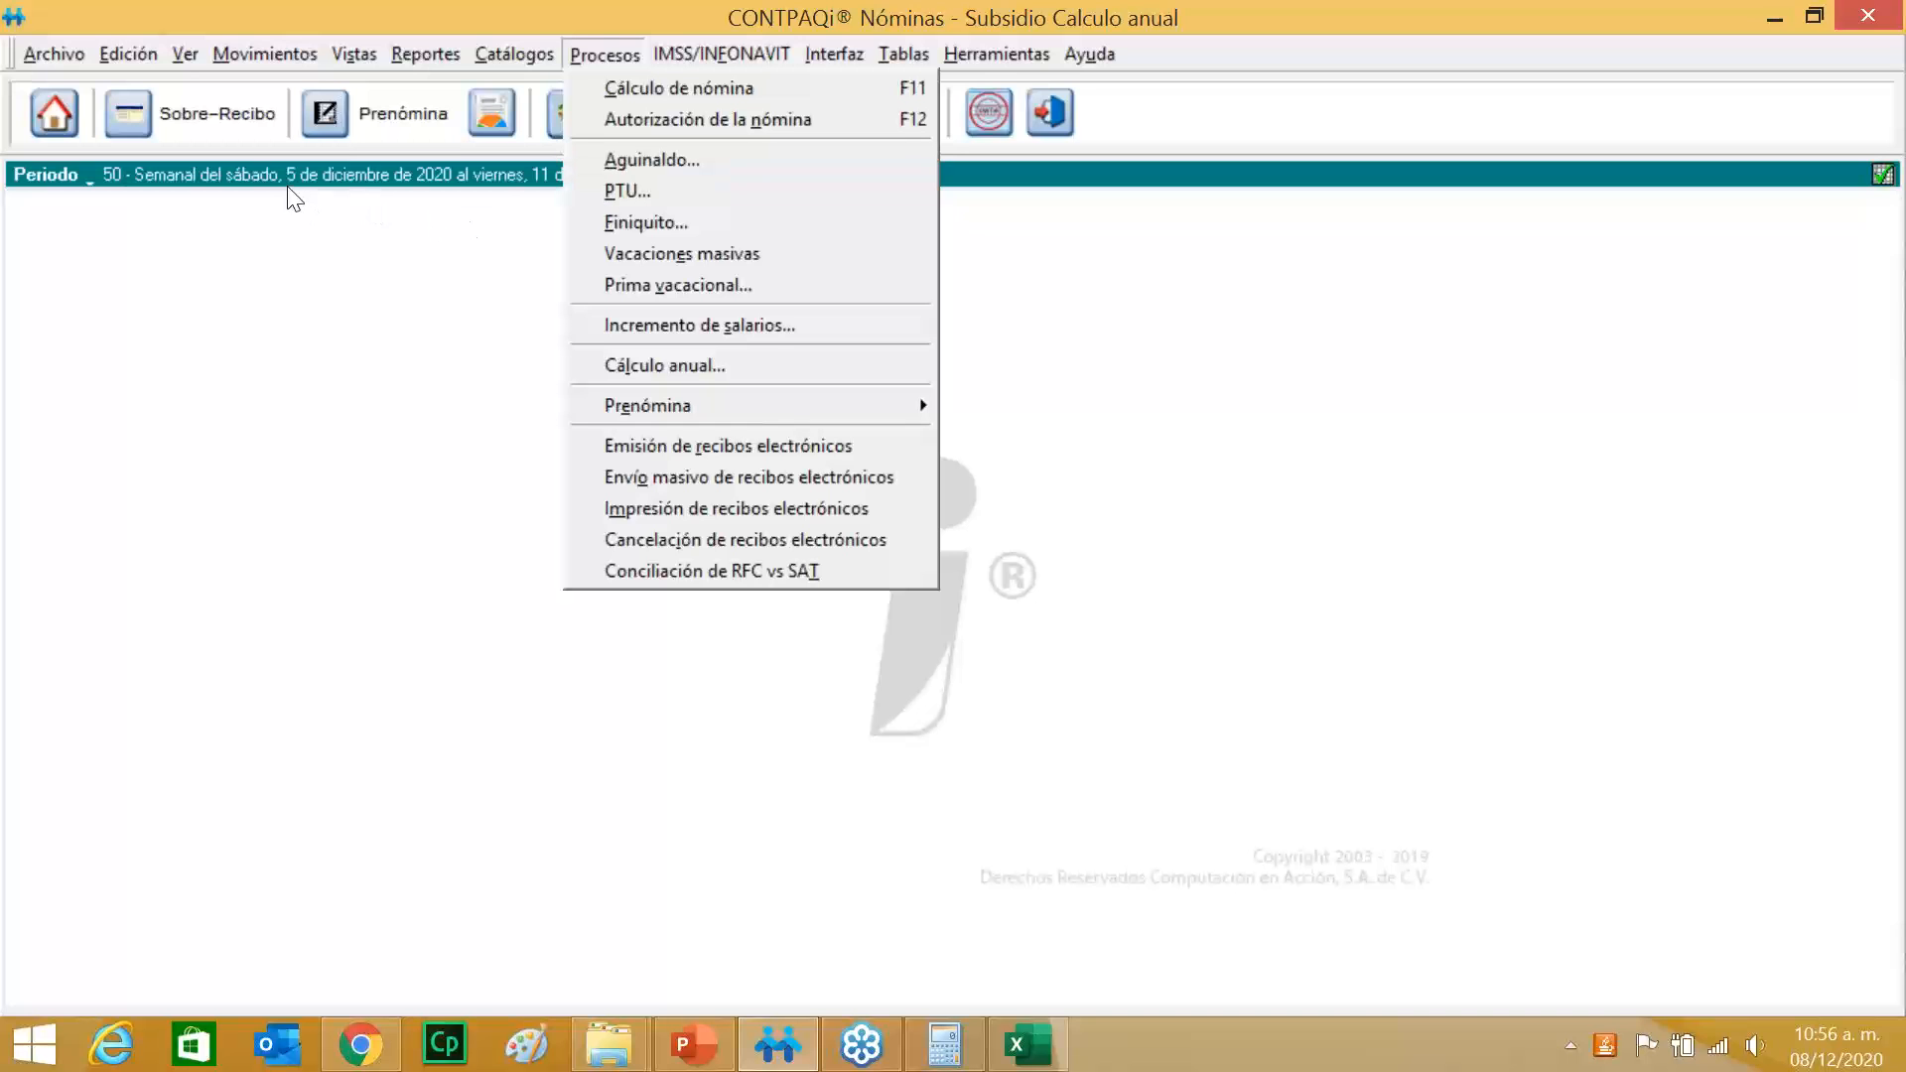
left_click(611, 160)
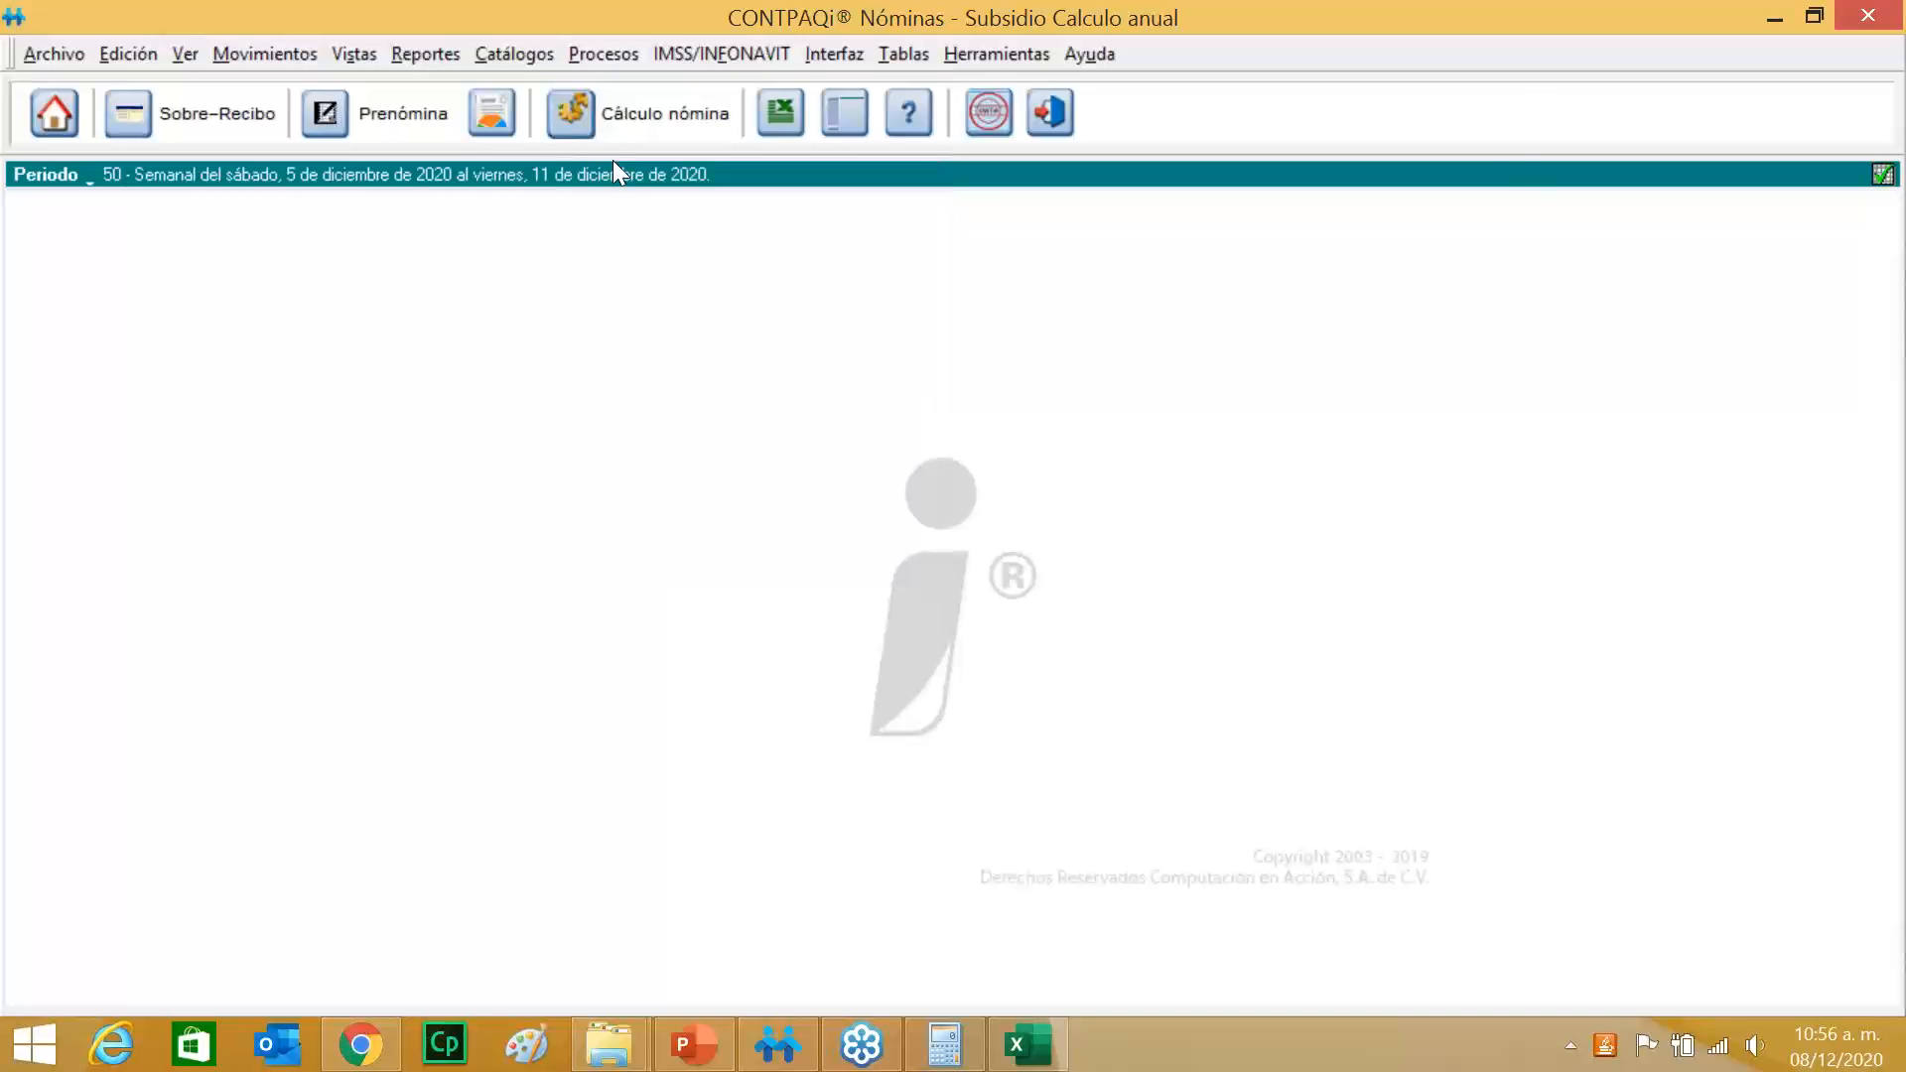
left_click(438, 159)
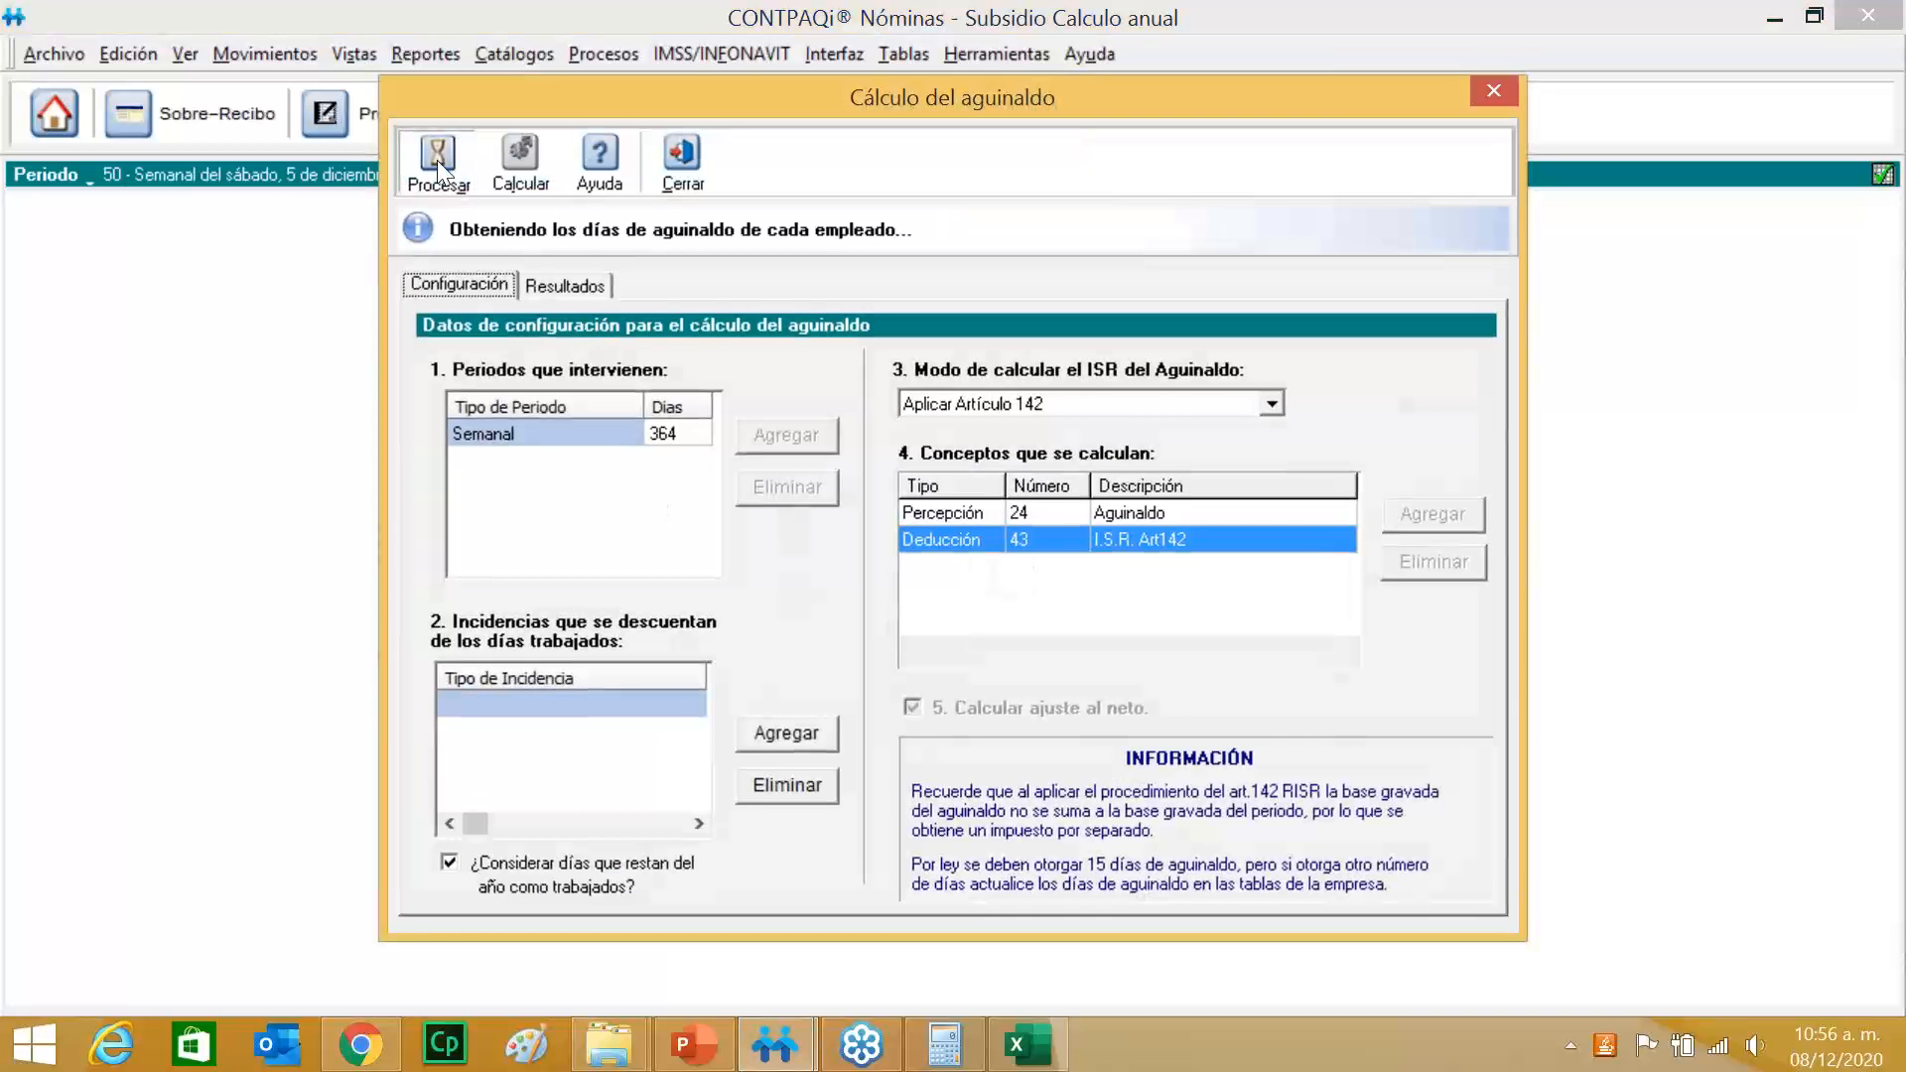
left_click(927, 618)
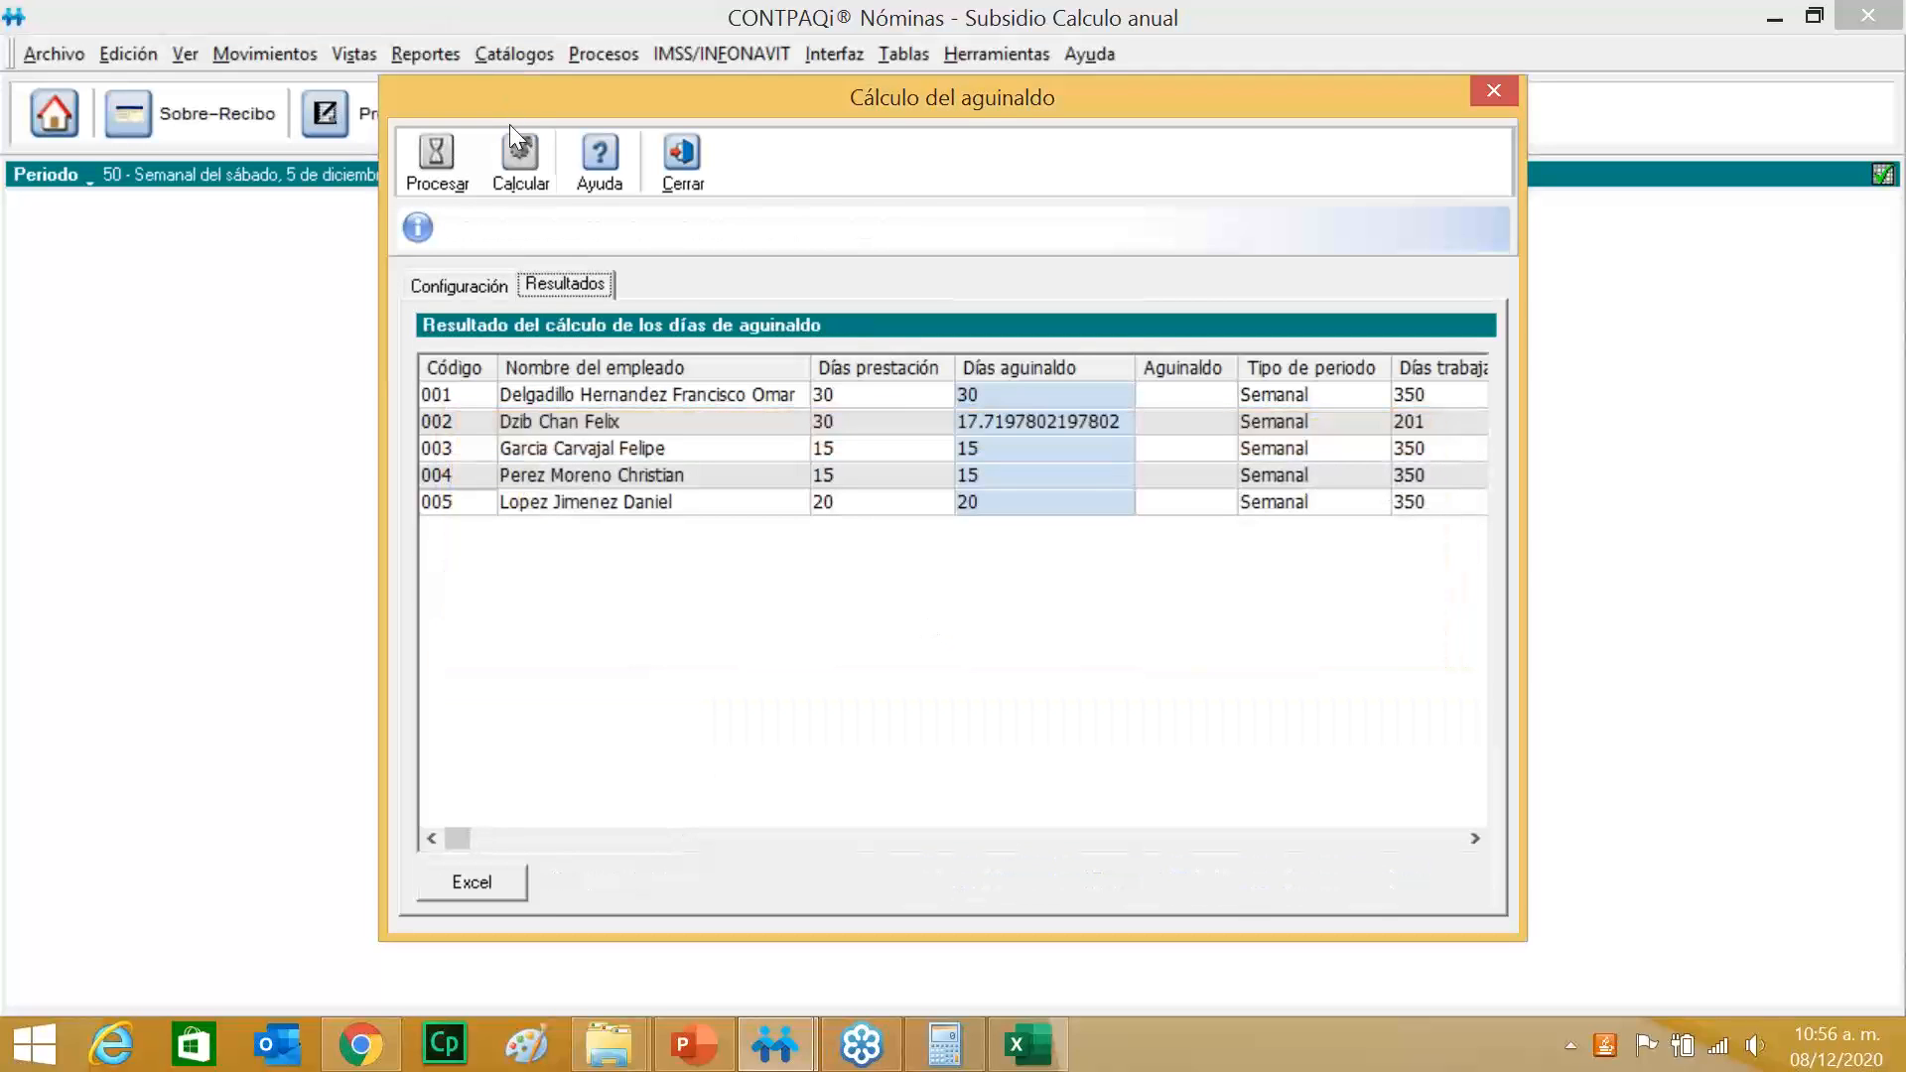
left_click(516, 164)
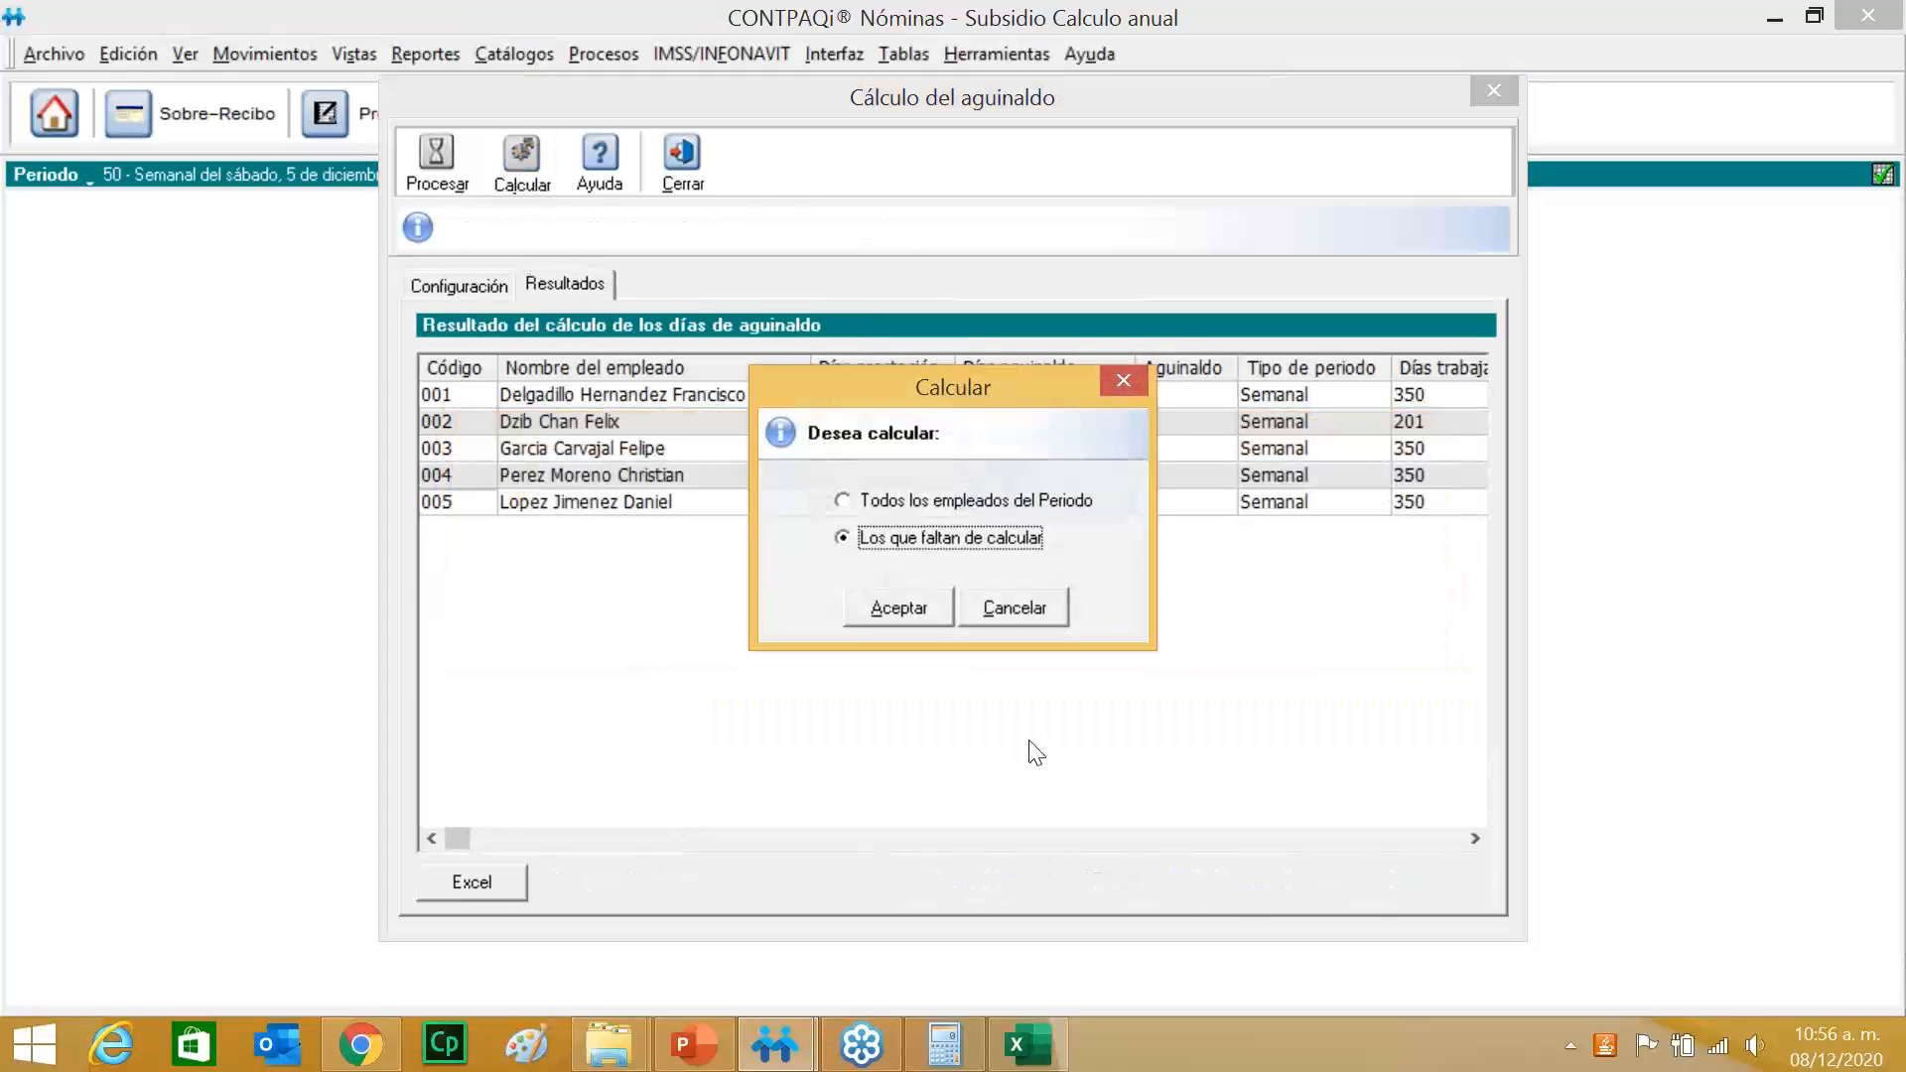
left_click_drag(1034, 403, 971, 536)
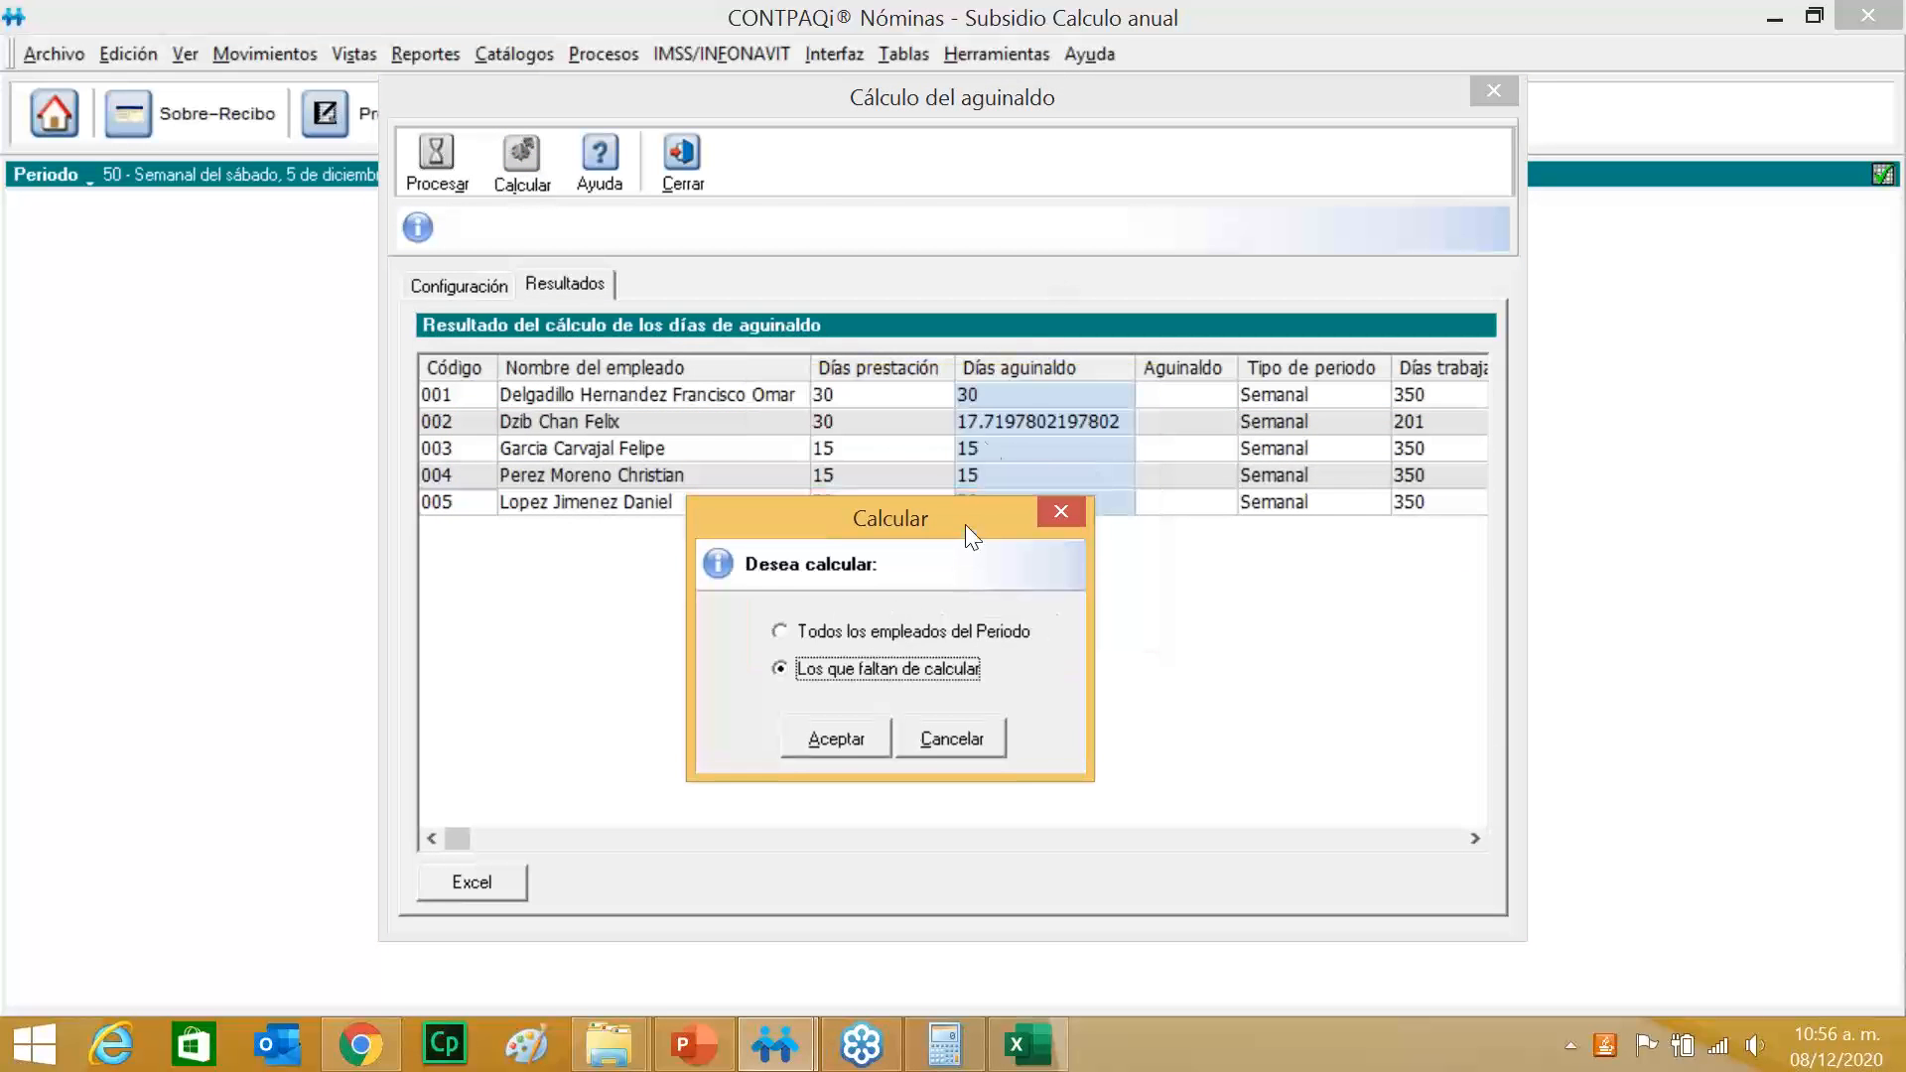
left_click(1064, 502)
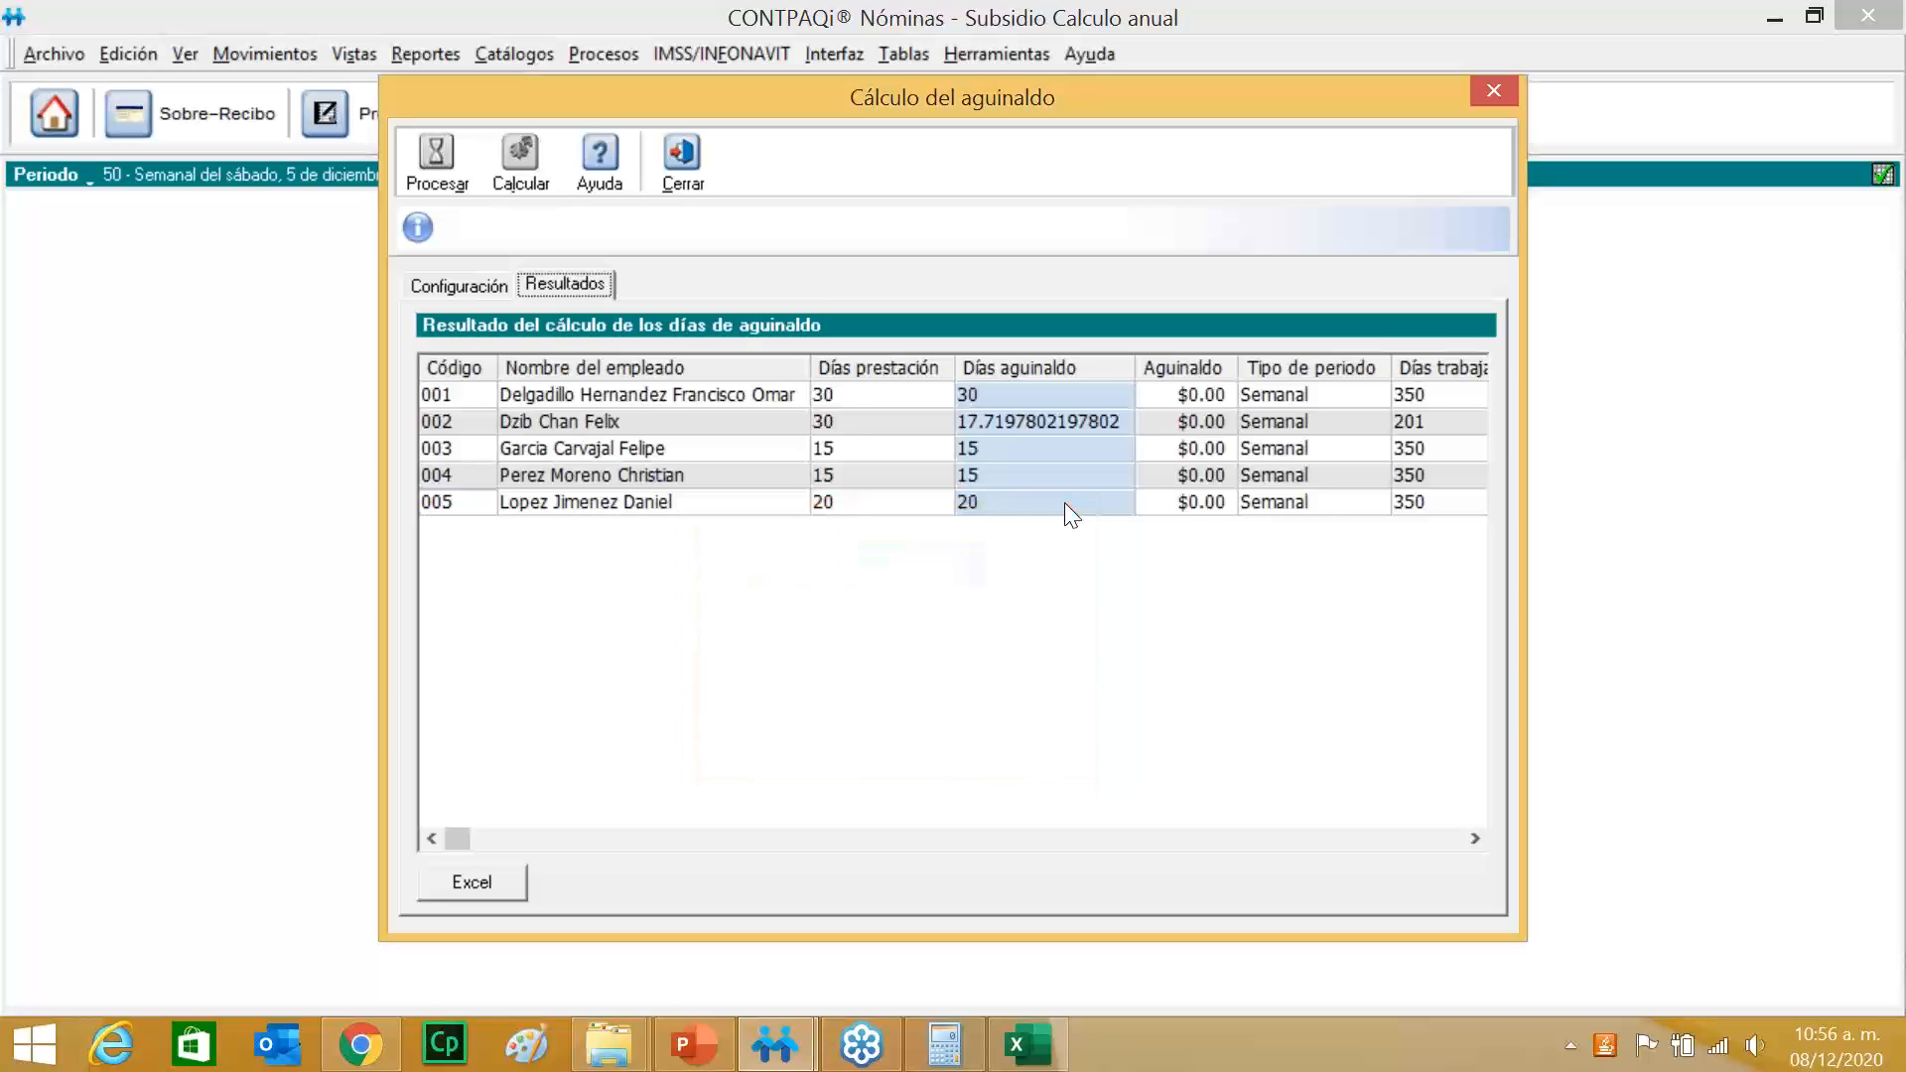
Set employee 001's aguinaldo days to 60 and calculate the aguinaldo for the employees pending calculation.
left_click(987, 395)
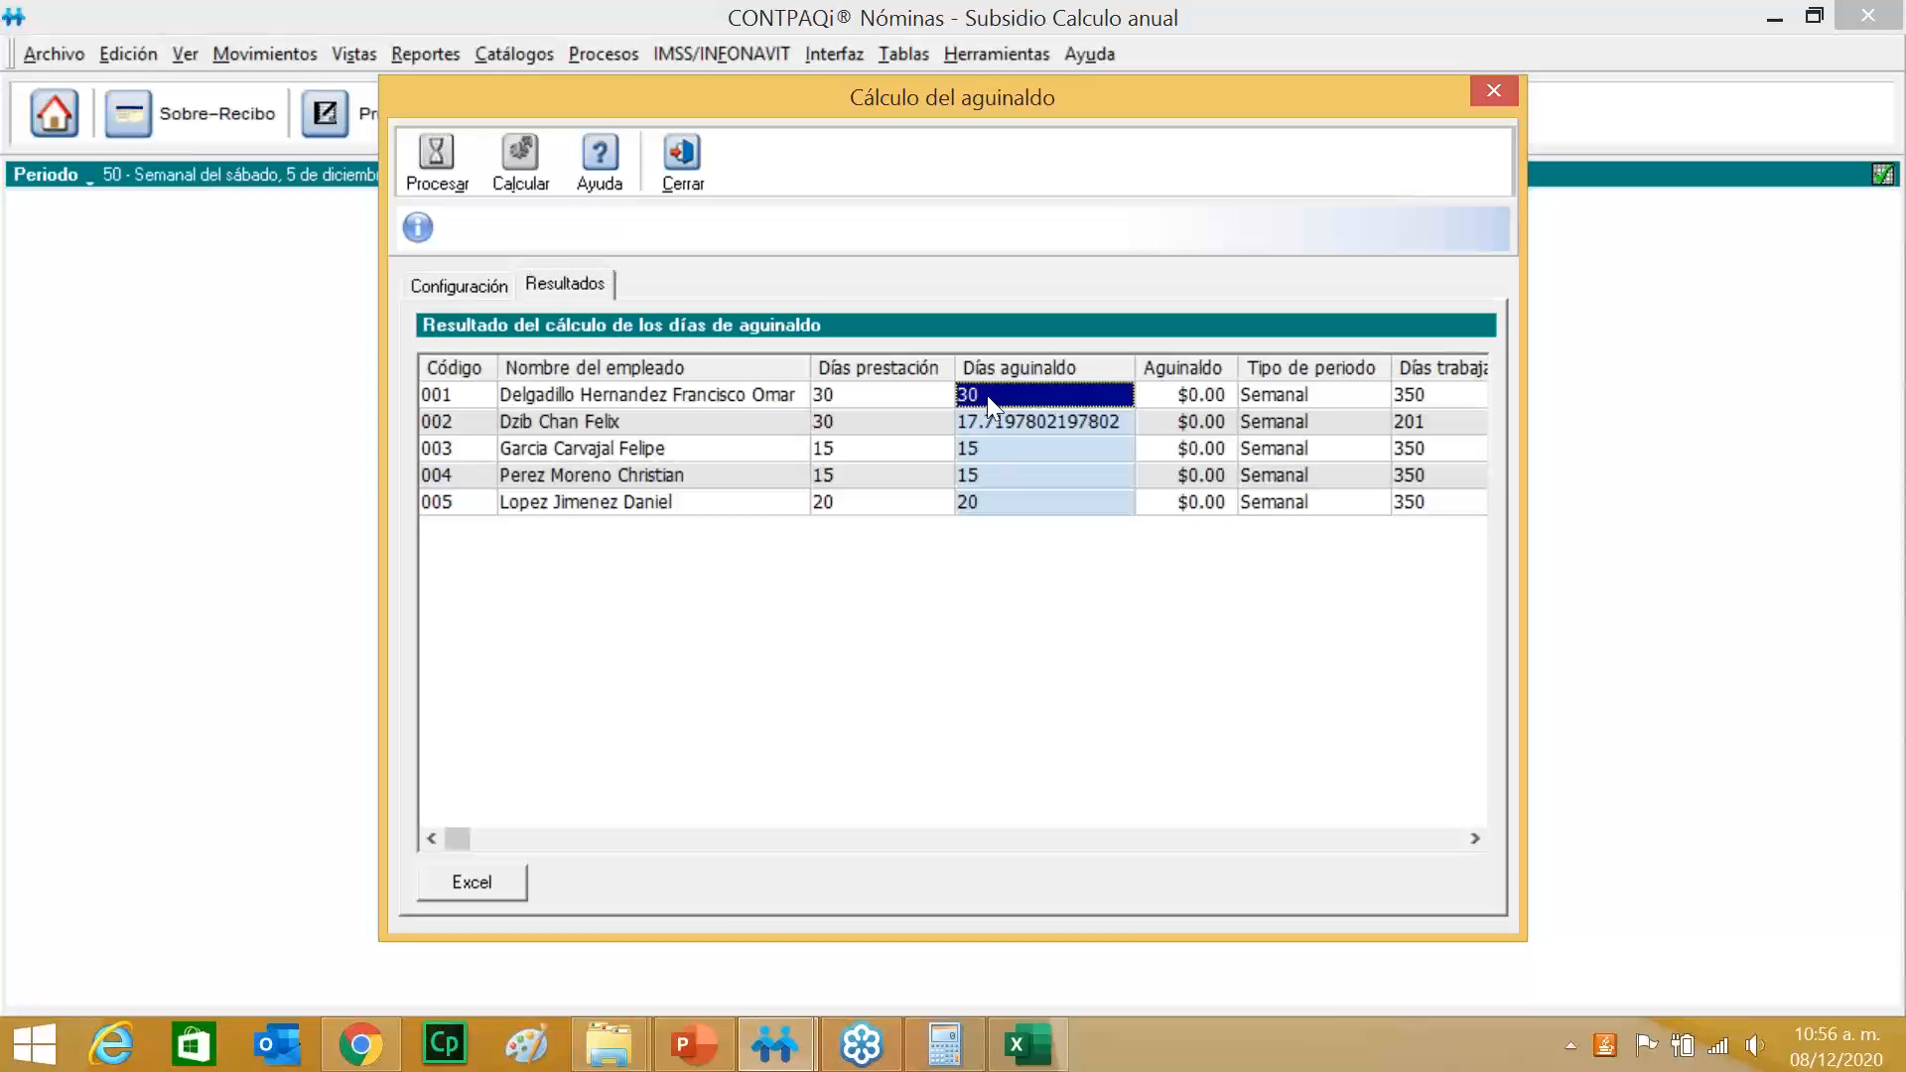
type("60")
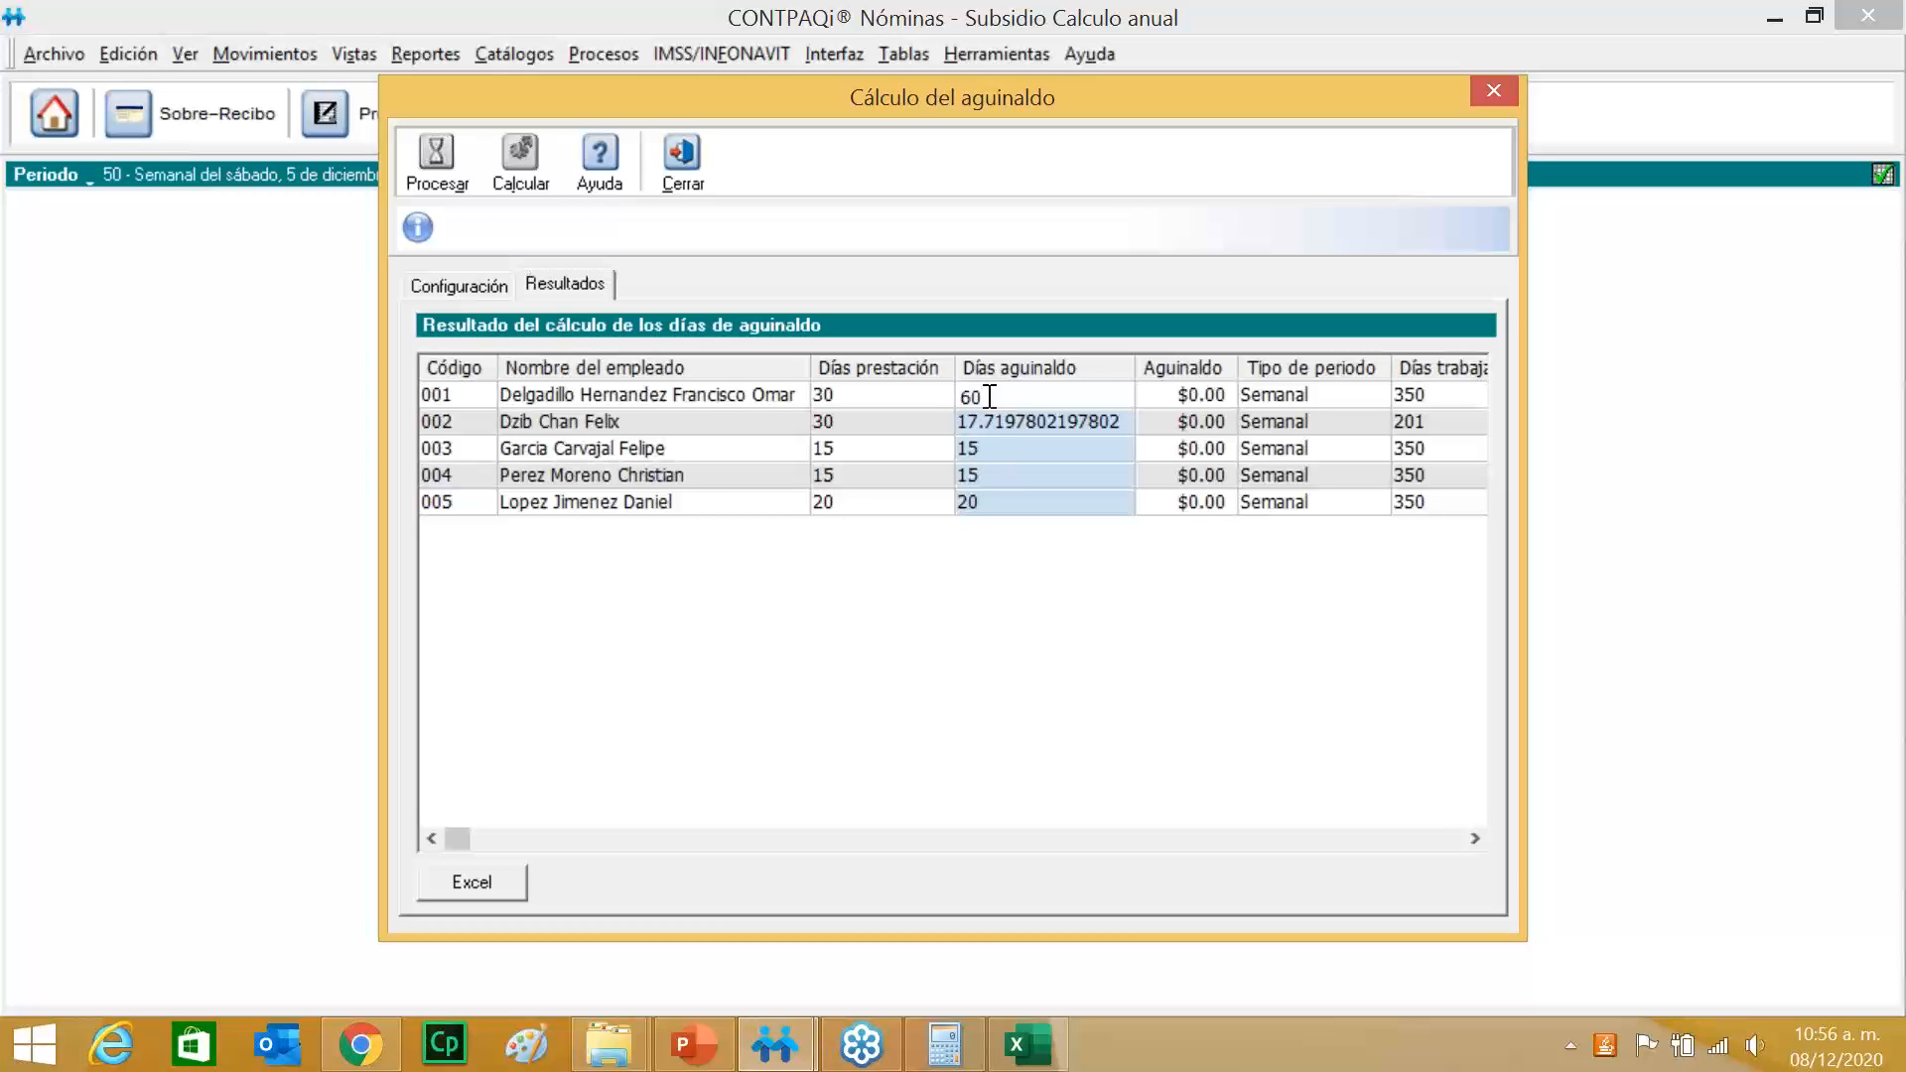
left_click(988, 424)
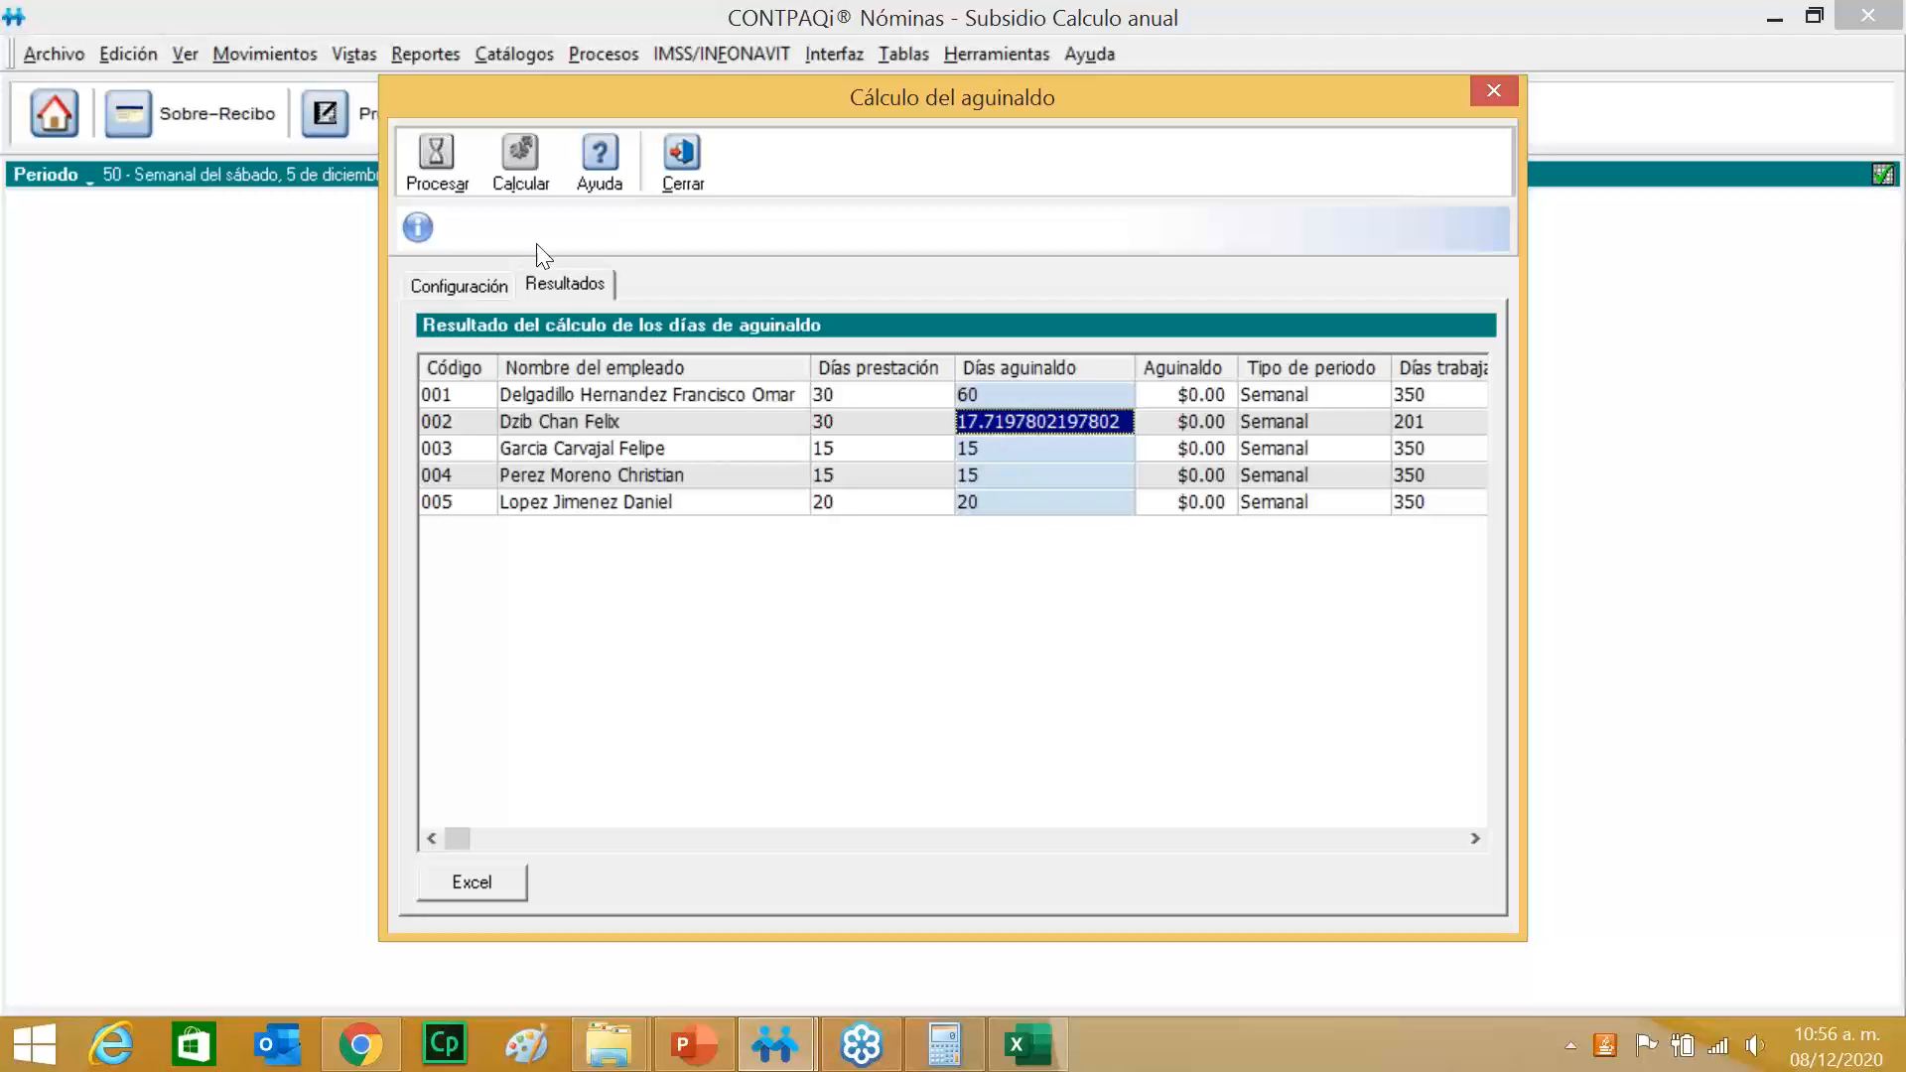
left_click(526, 163)
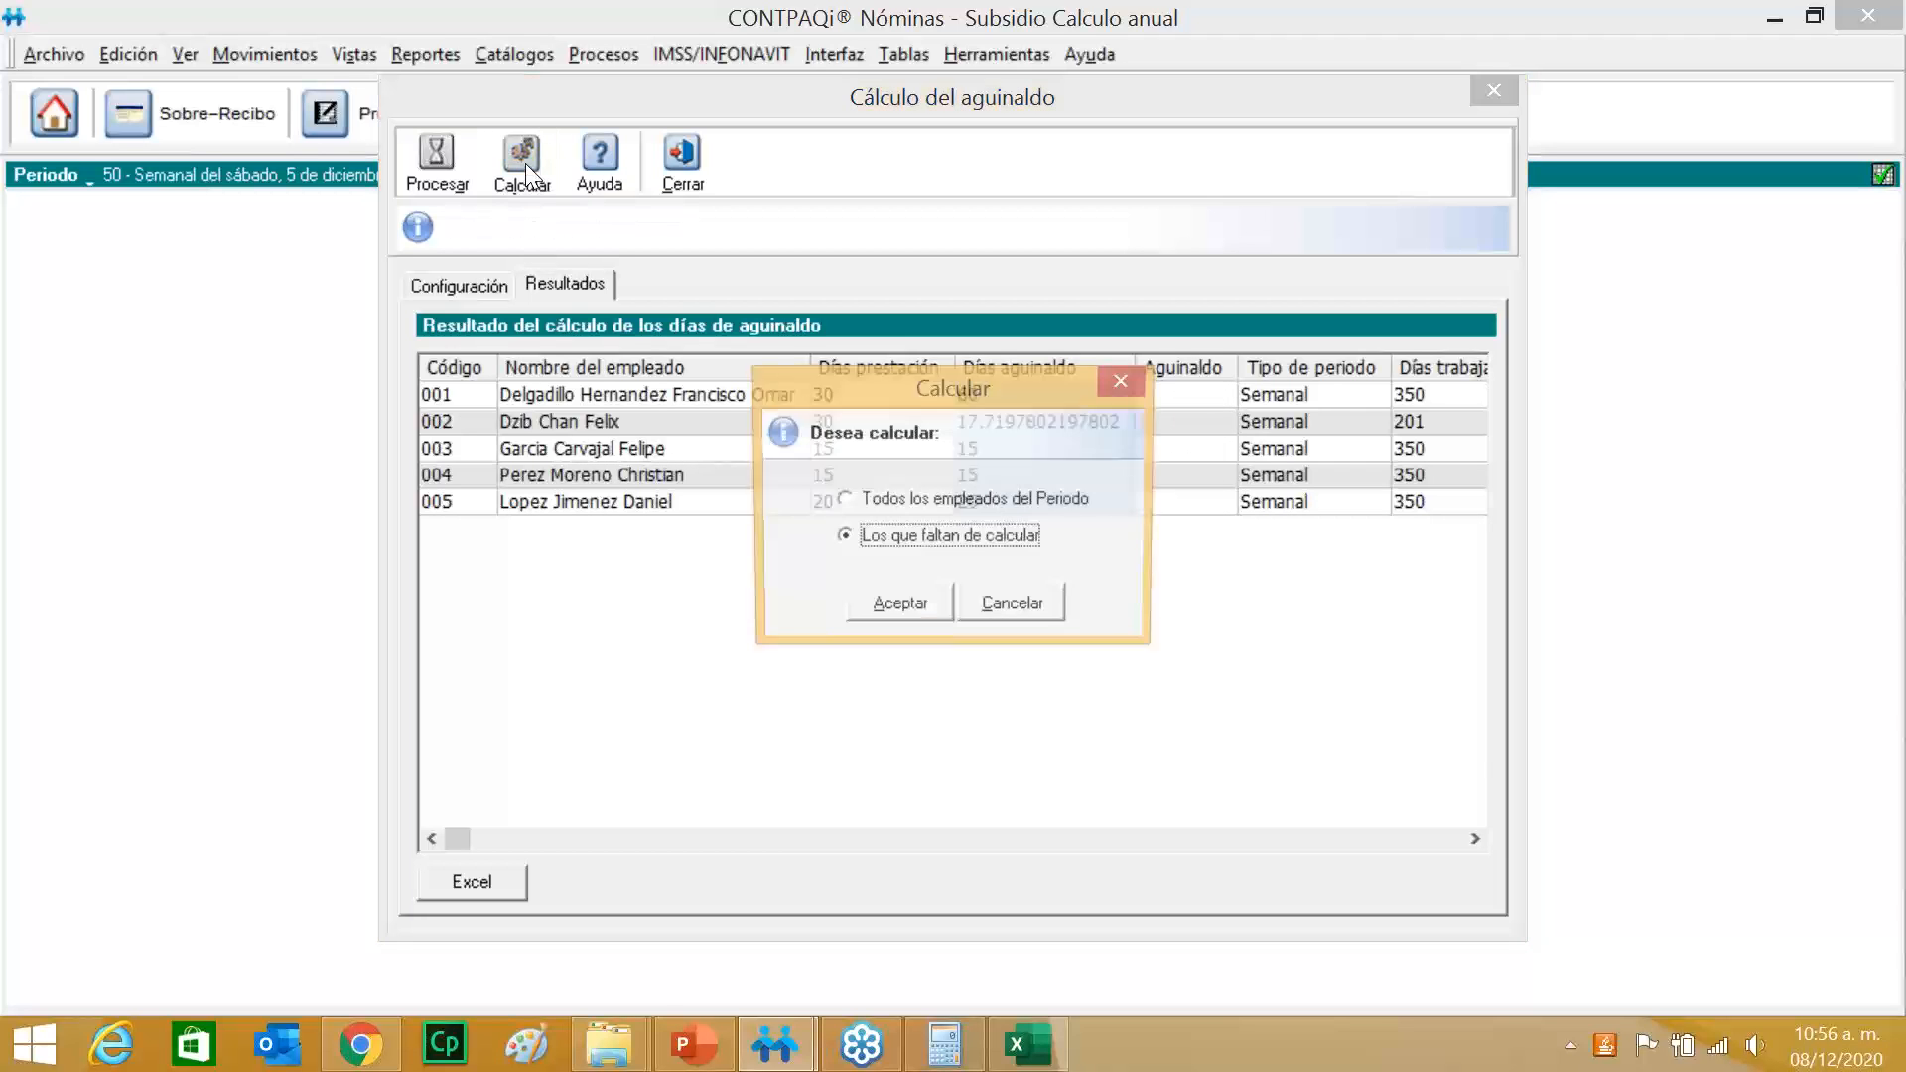
left_click(918, 604)
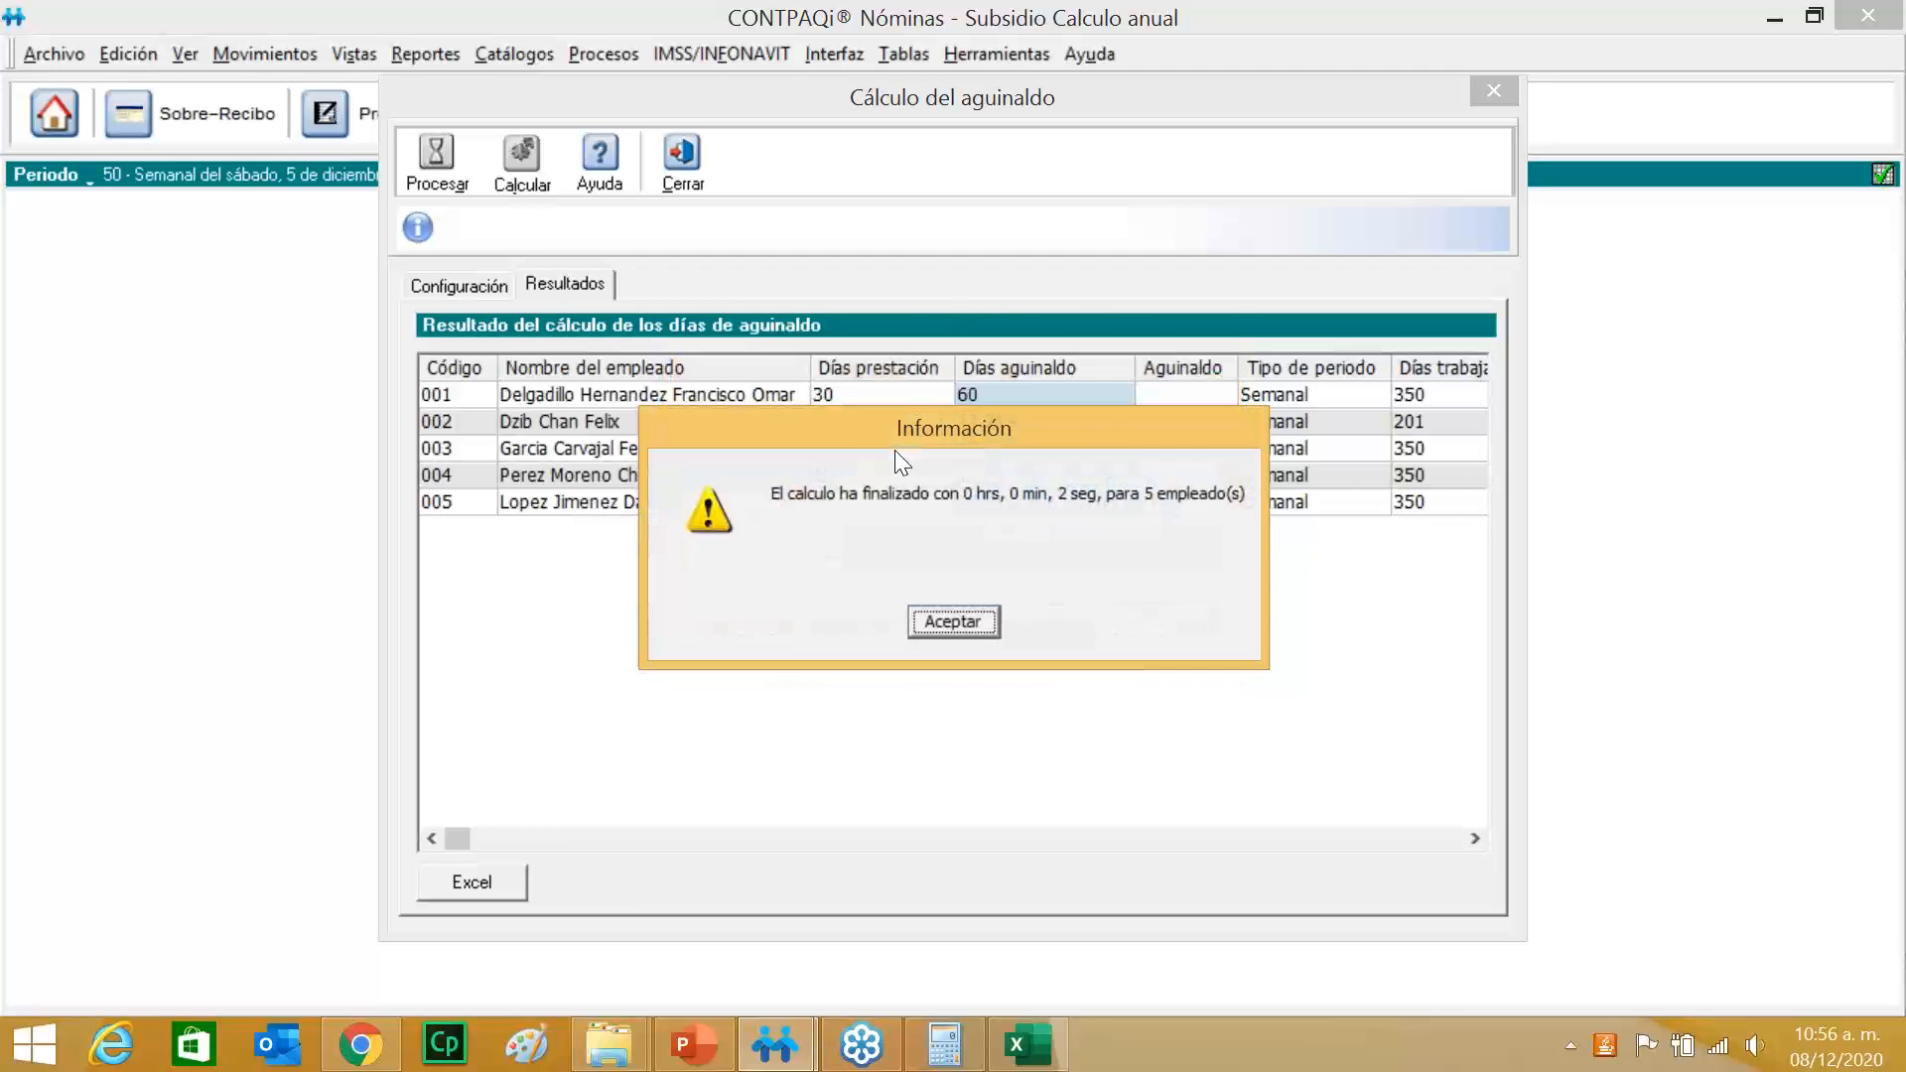
left_click(973, 620)
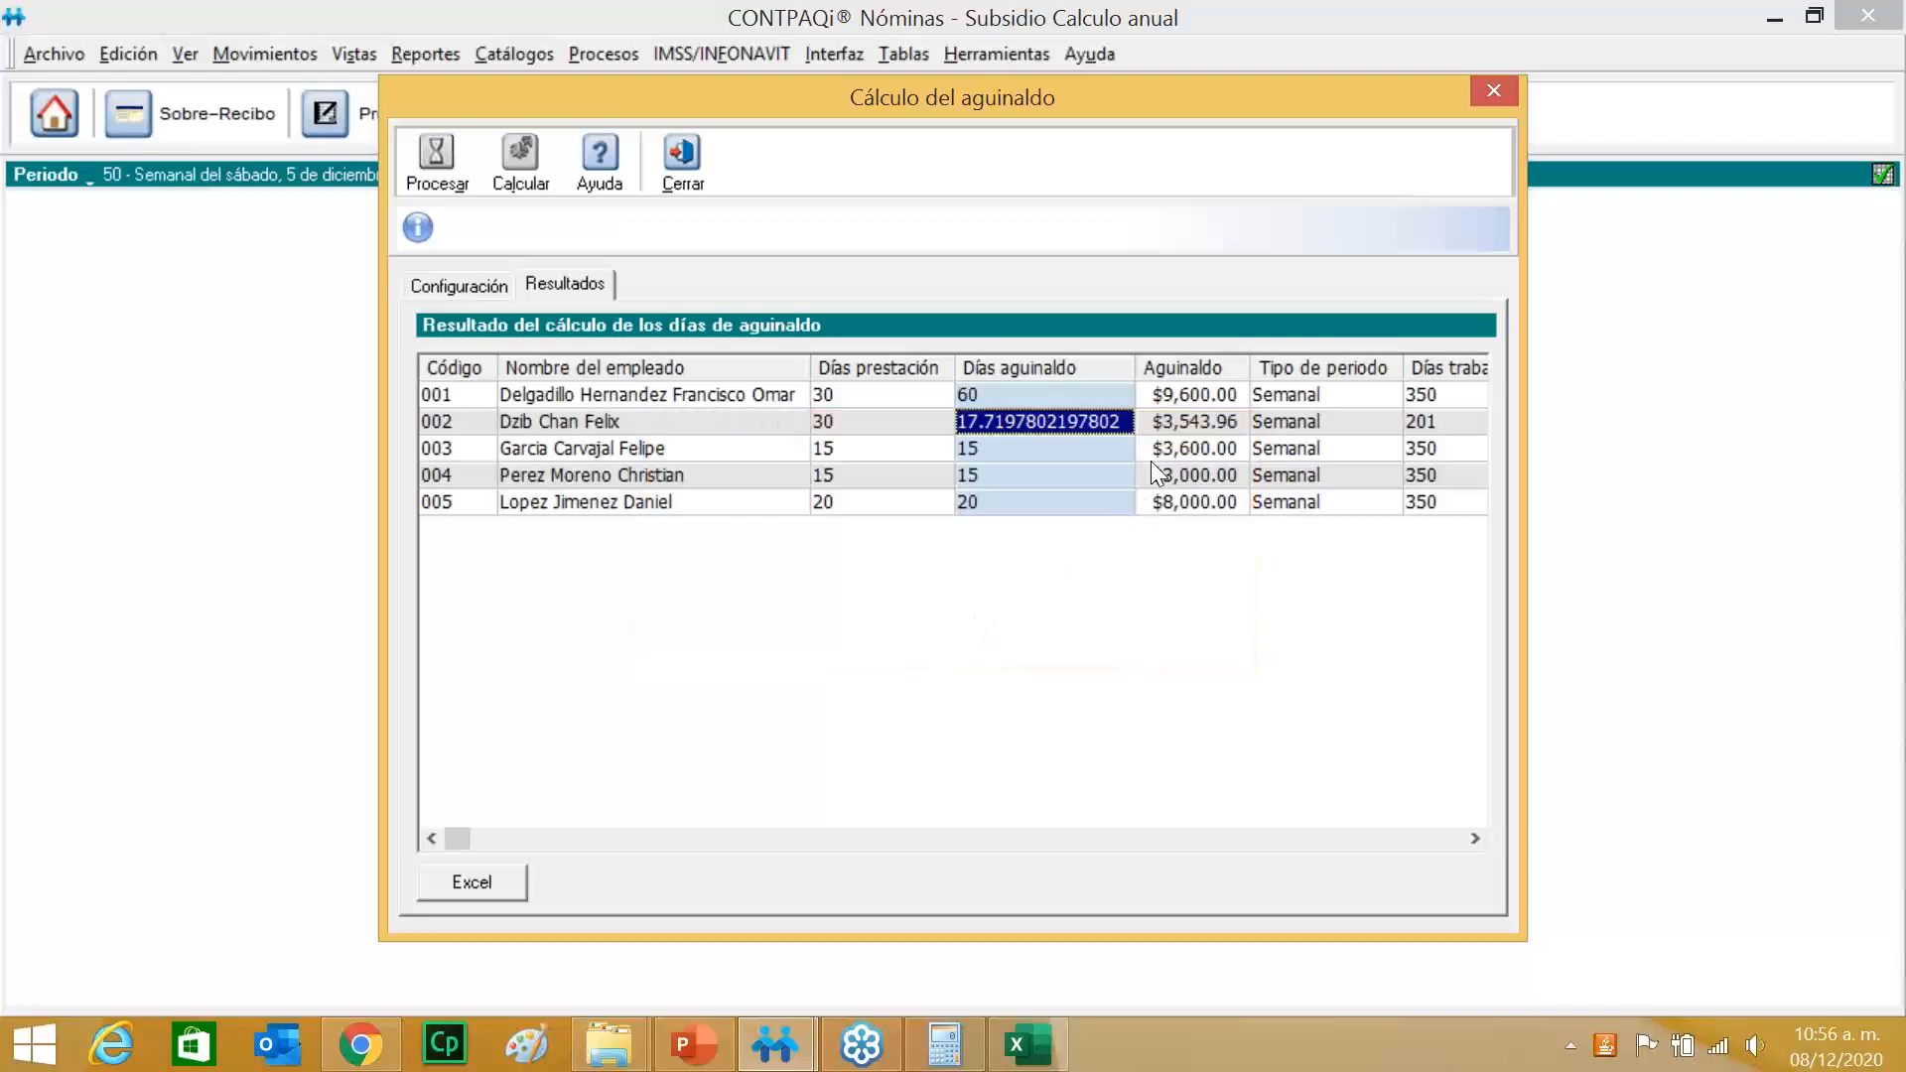
left_click(1164, 401)
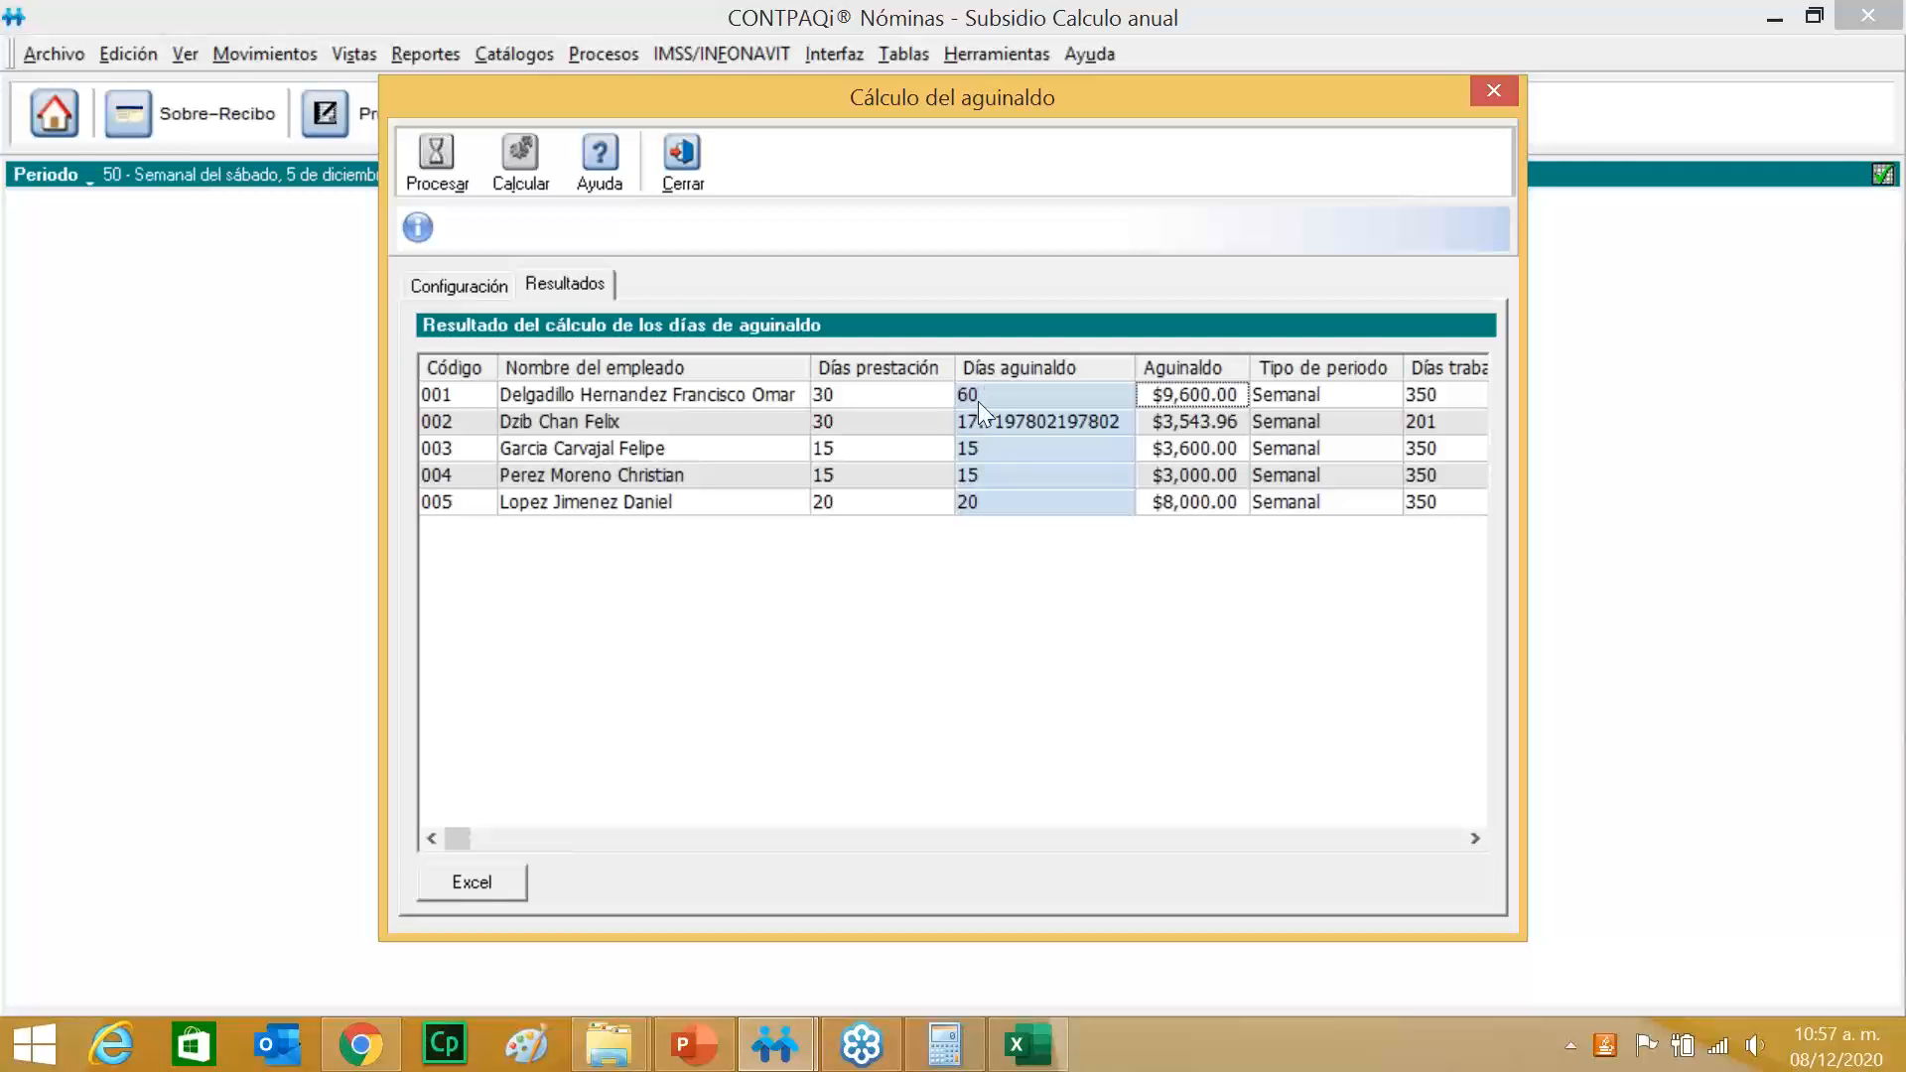
Close the aguinaldo calculation, go to the prenómina and open employee 001's Sobre-Recibo.
left_click(689, 149)
left_click(402, 116)
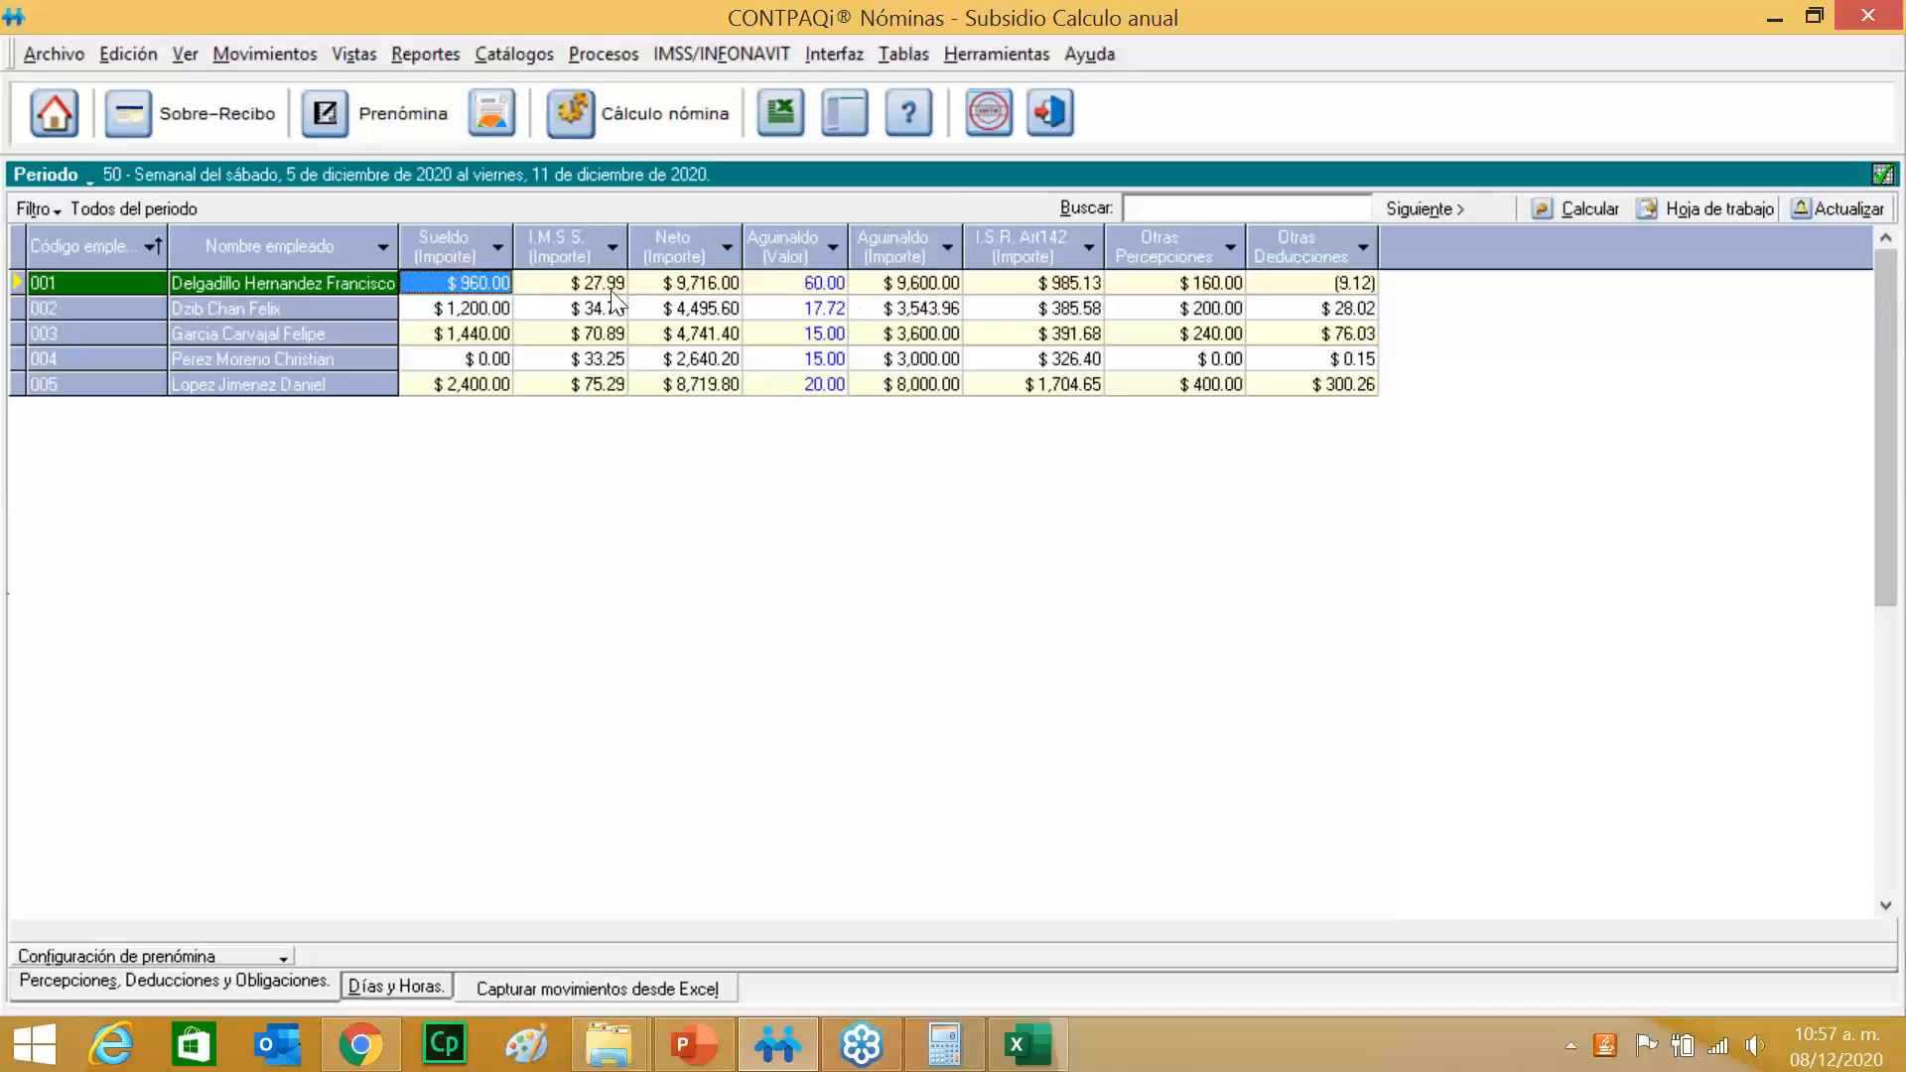
right_click(371, 283)
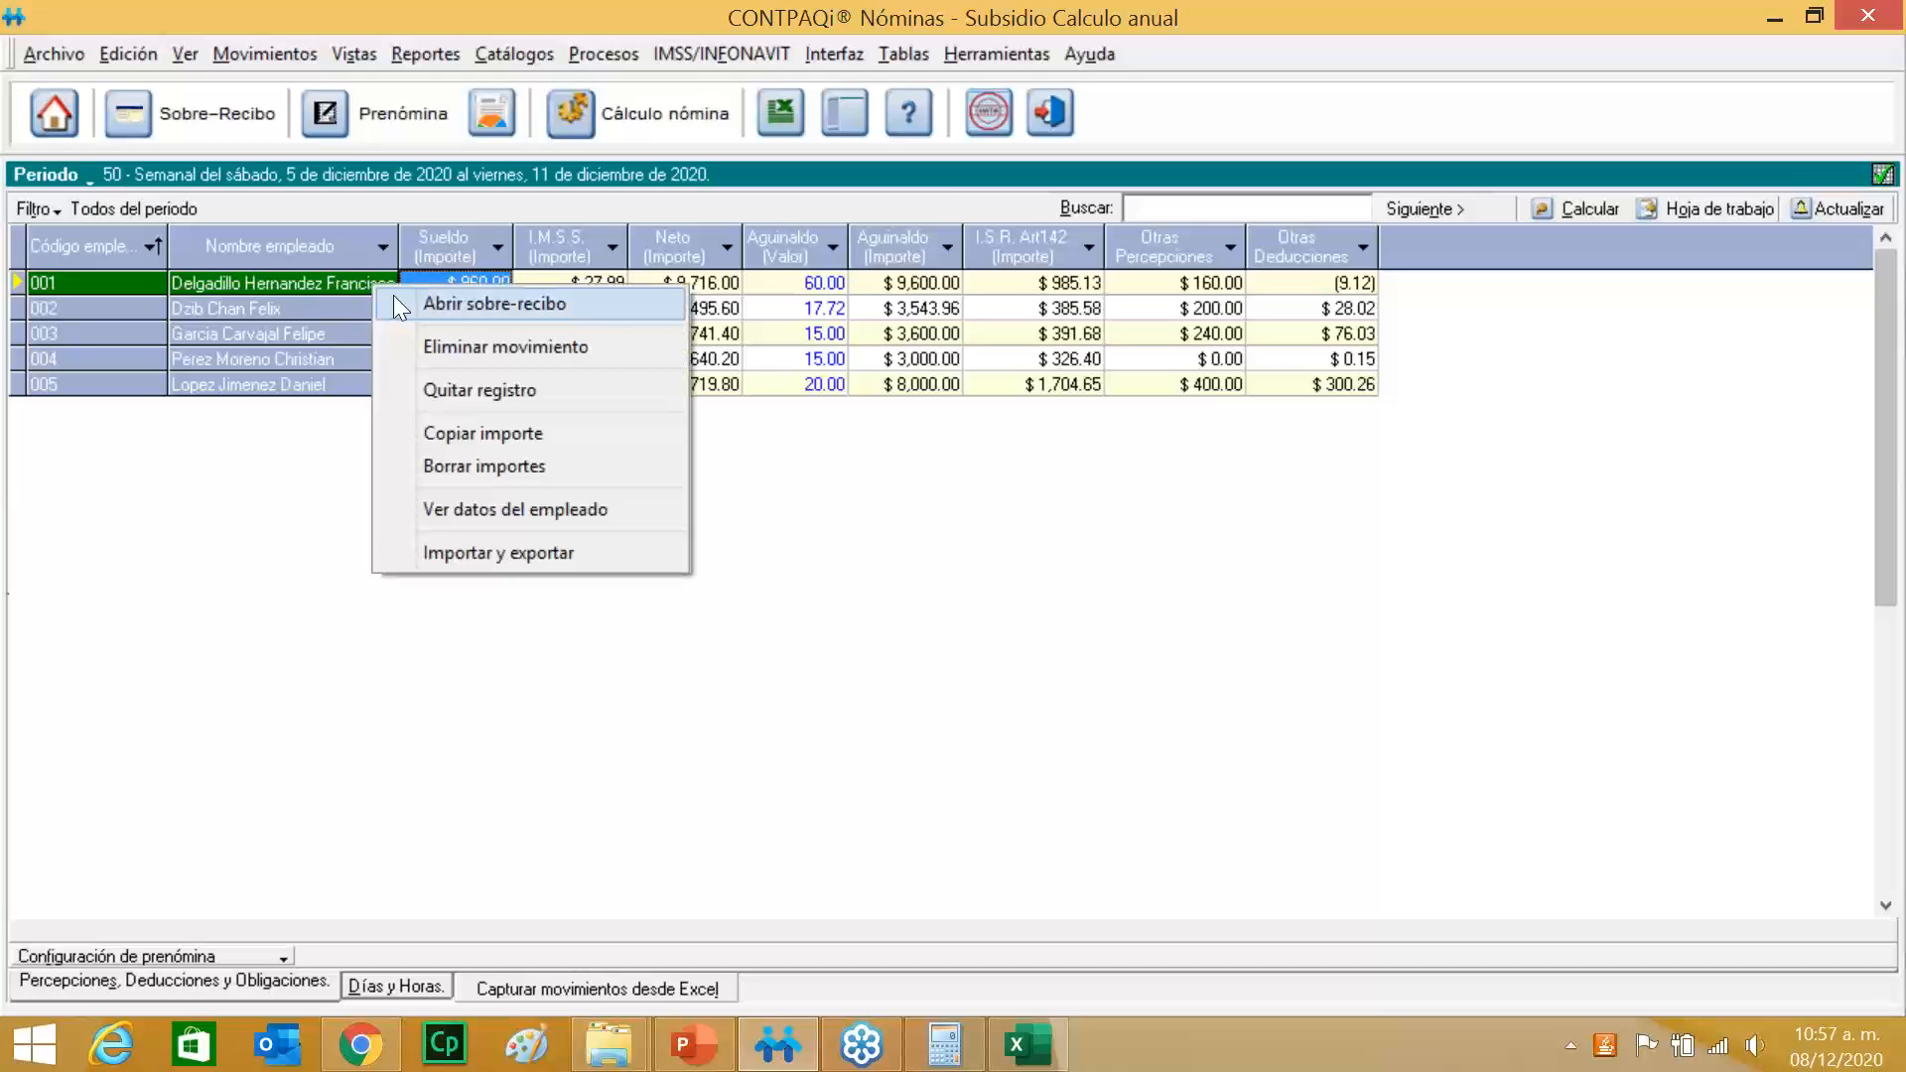
left_click(395, 299)
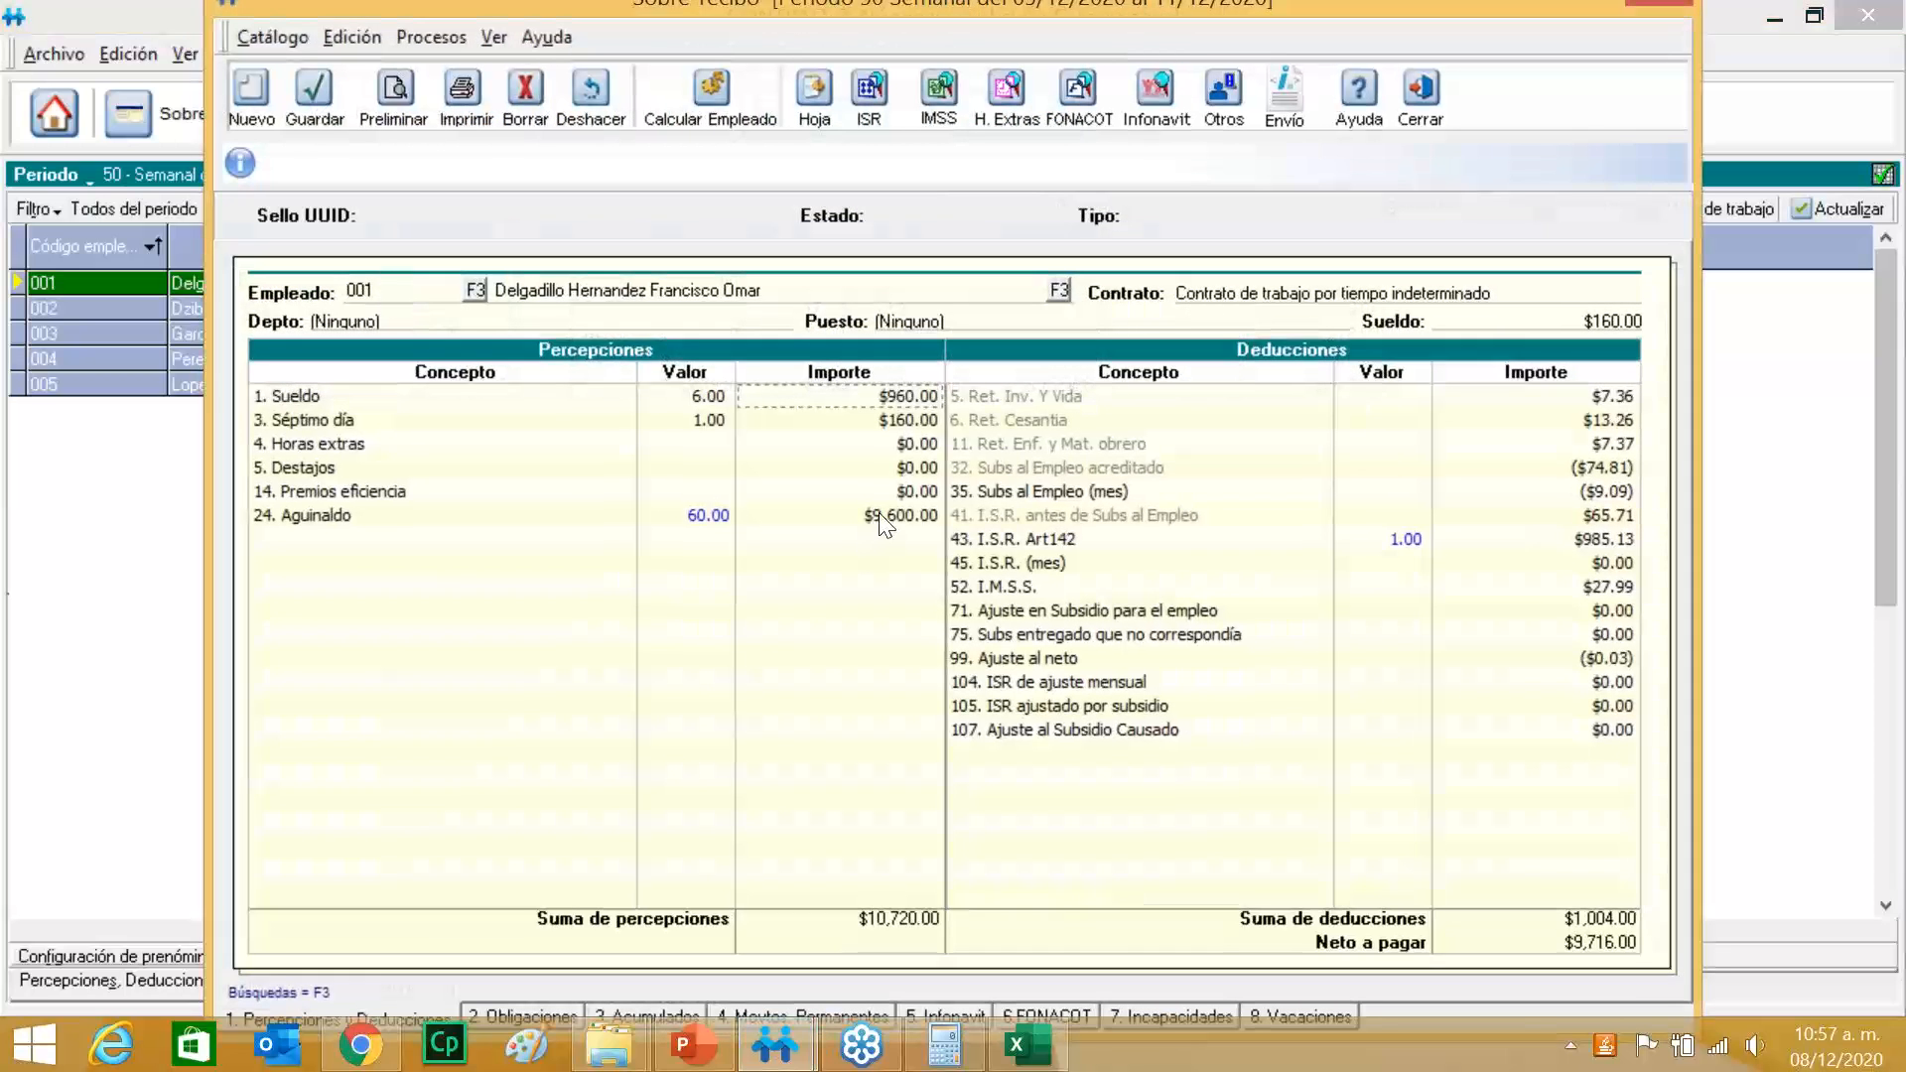
Compare the taxable and exempt ISR amounts of the Aguinaldo perception with the Calculator figure, then close the Sobre-Recibo.
double_click(878, 516)
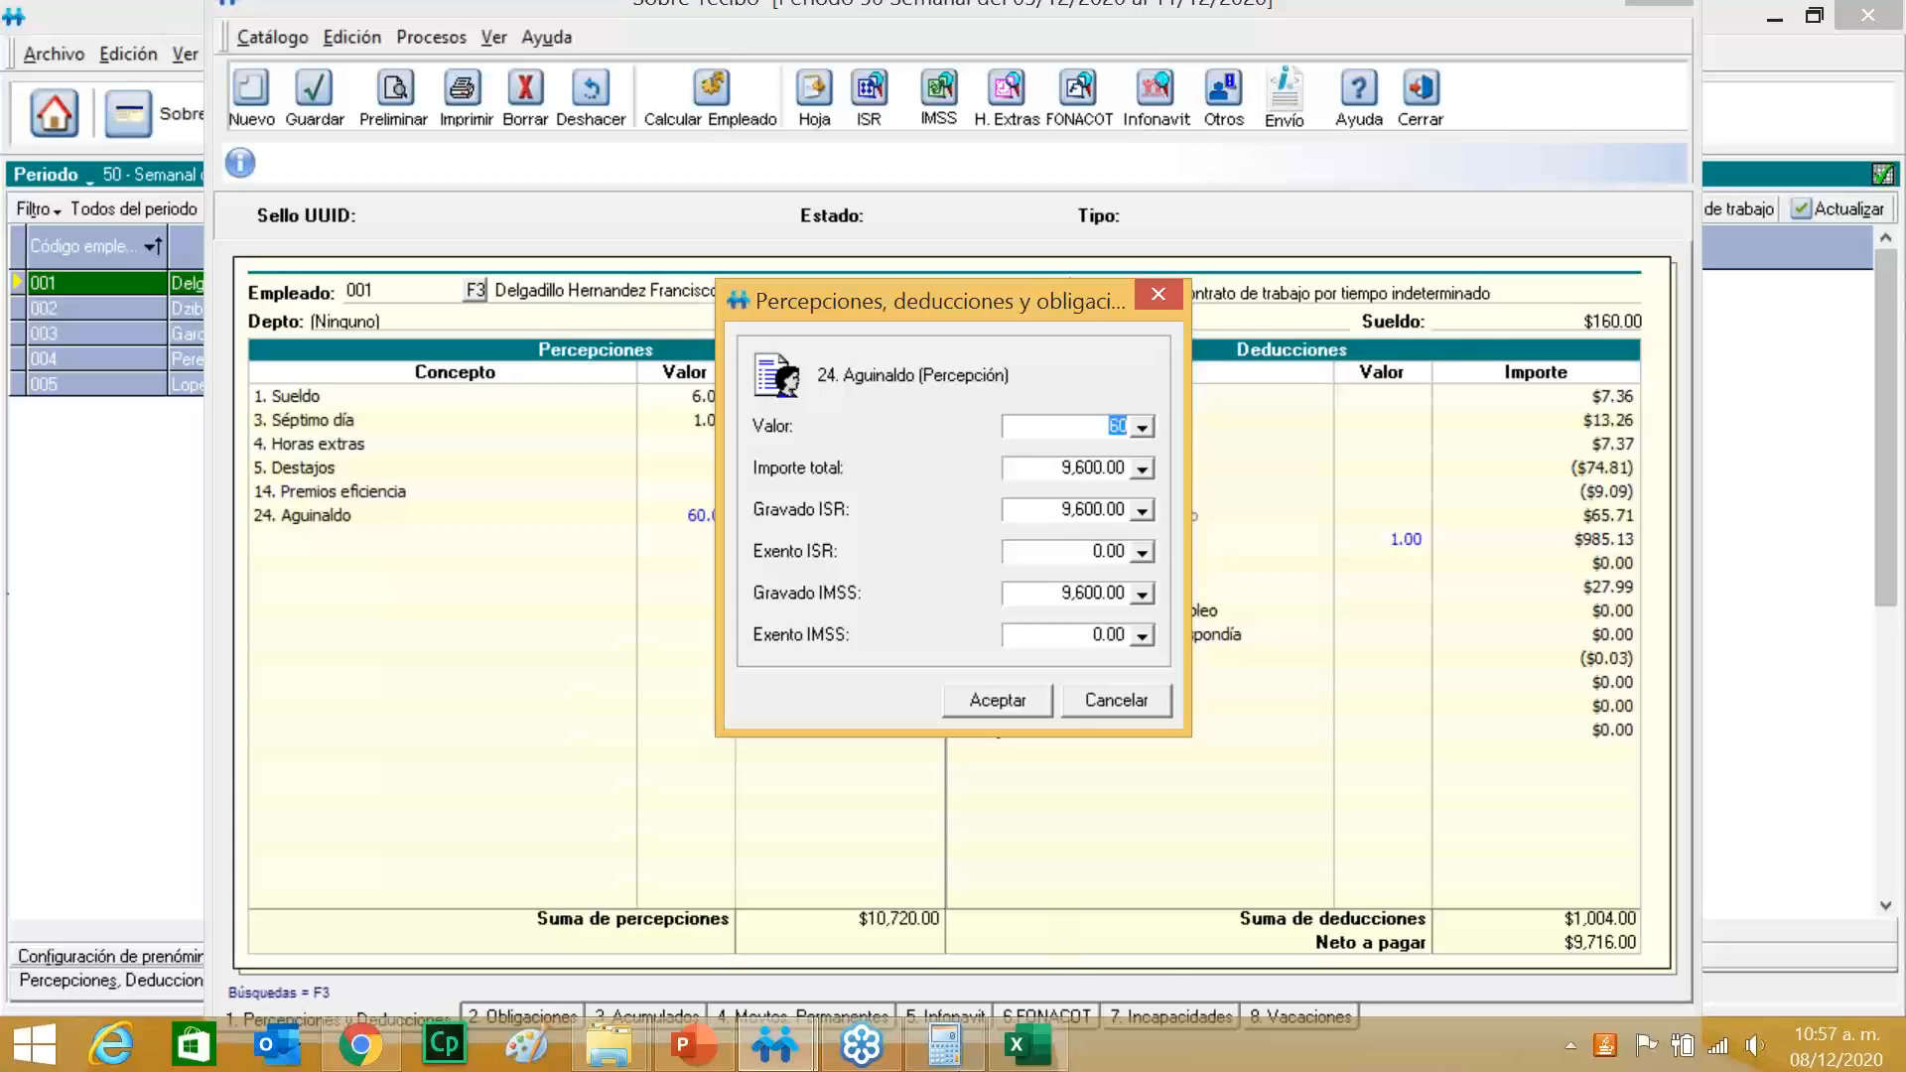
left_click(945, 1042)
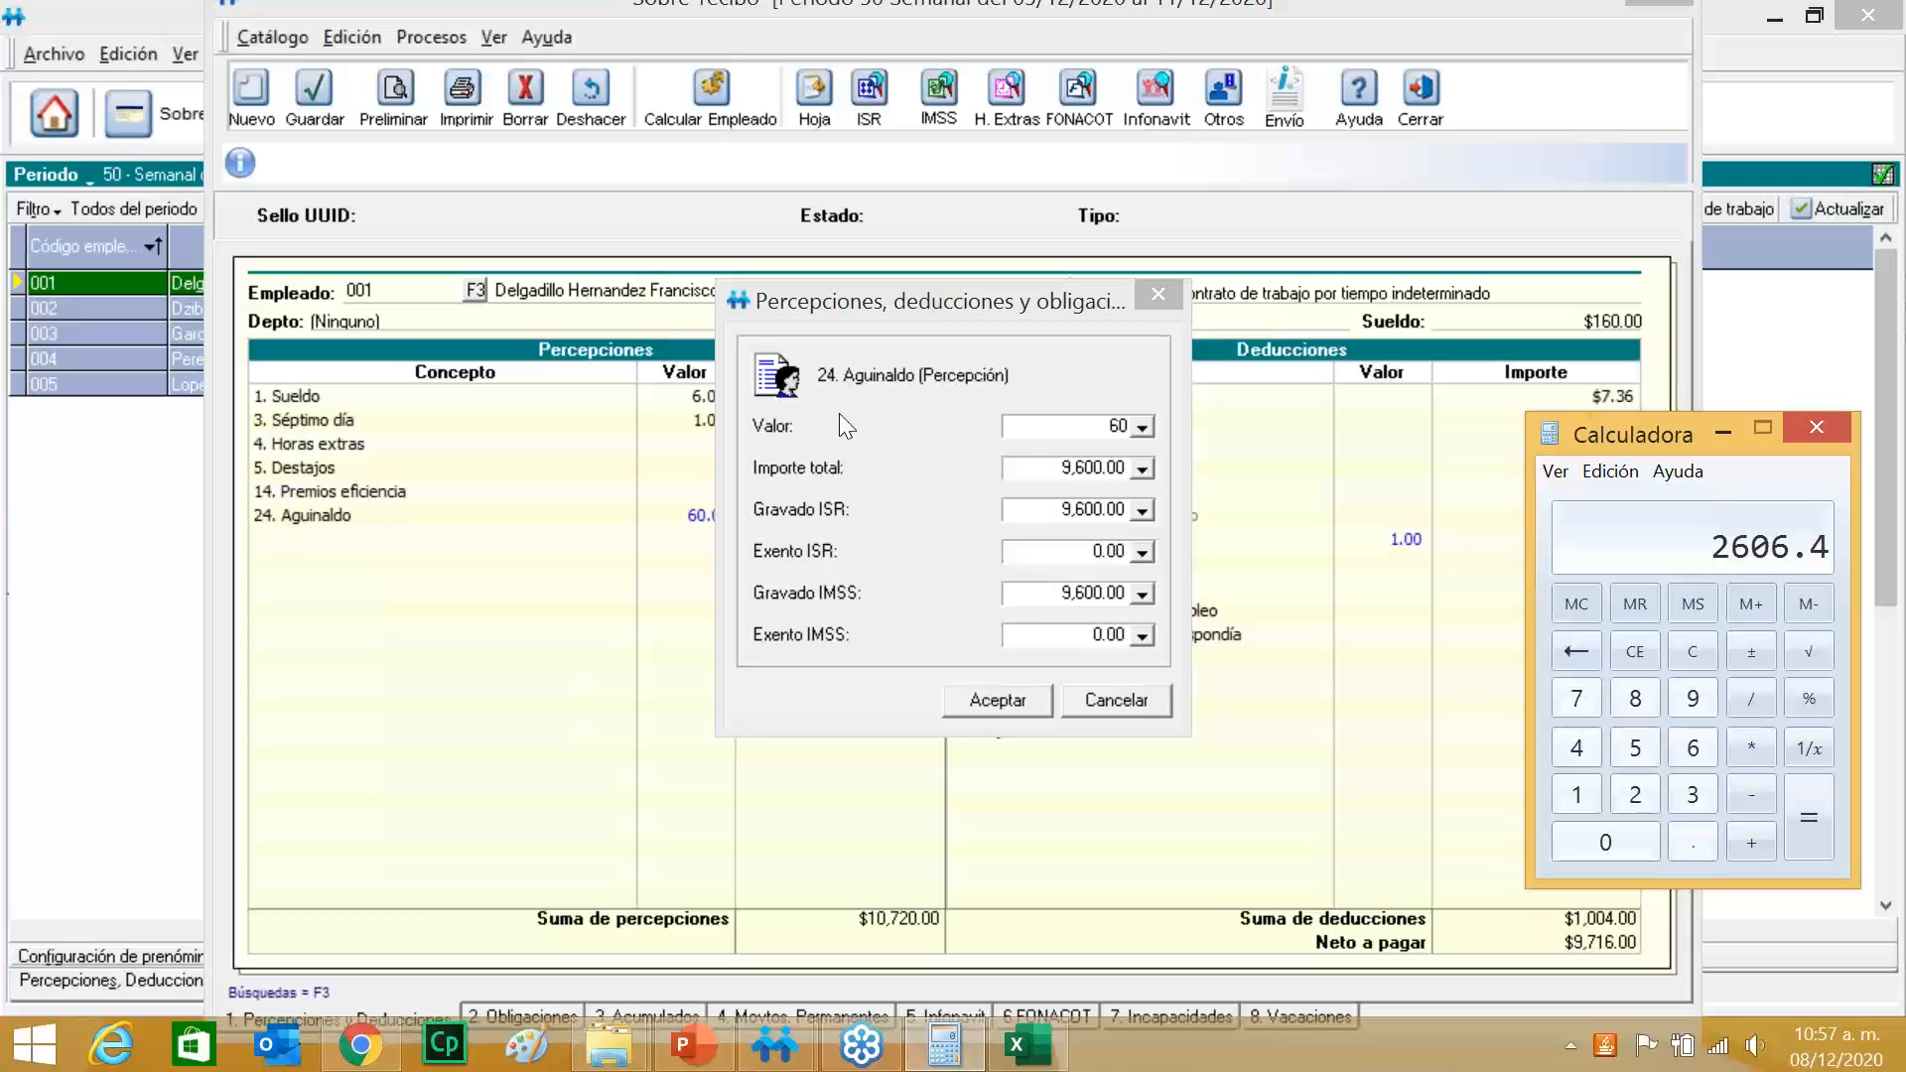
left_click(1154, 296)
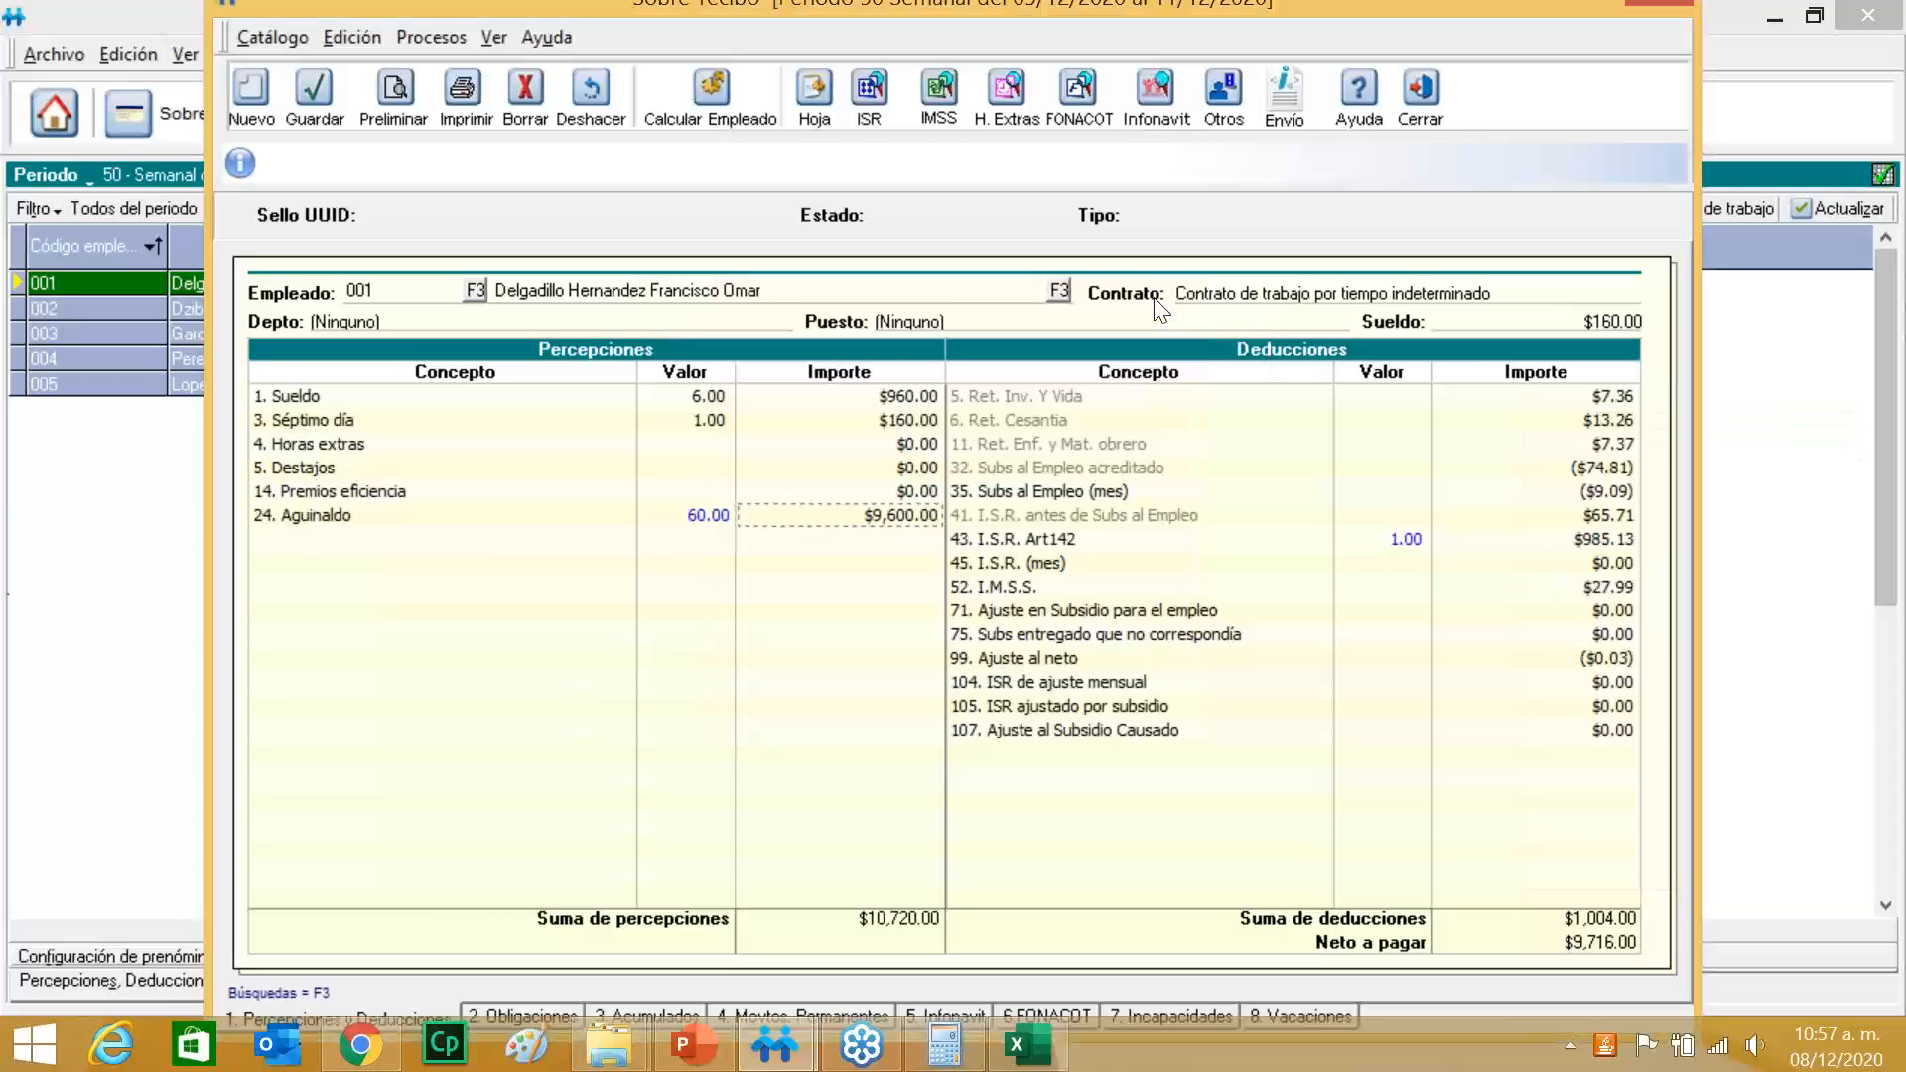
left_click(1421, 99)
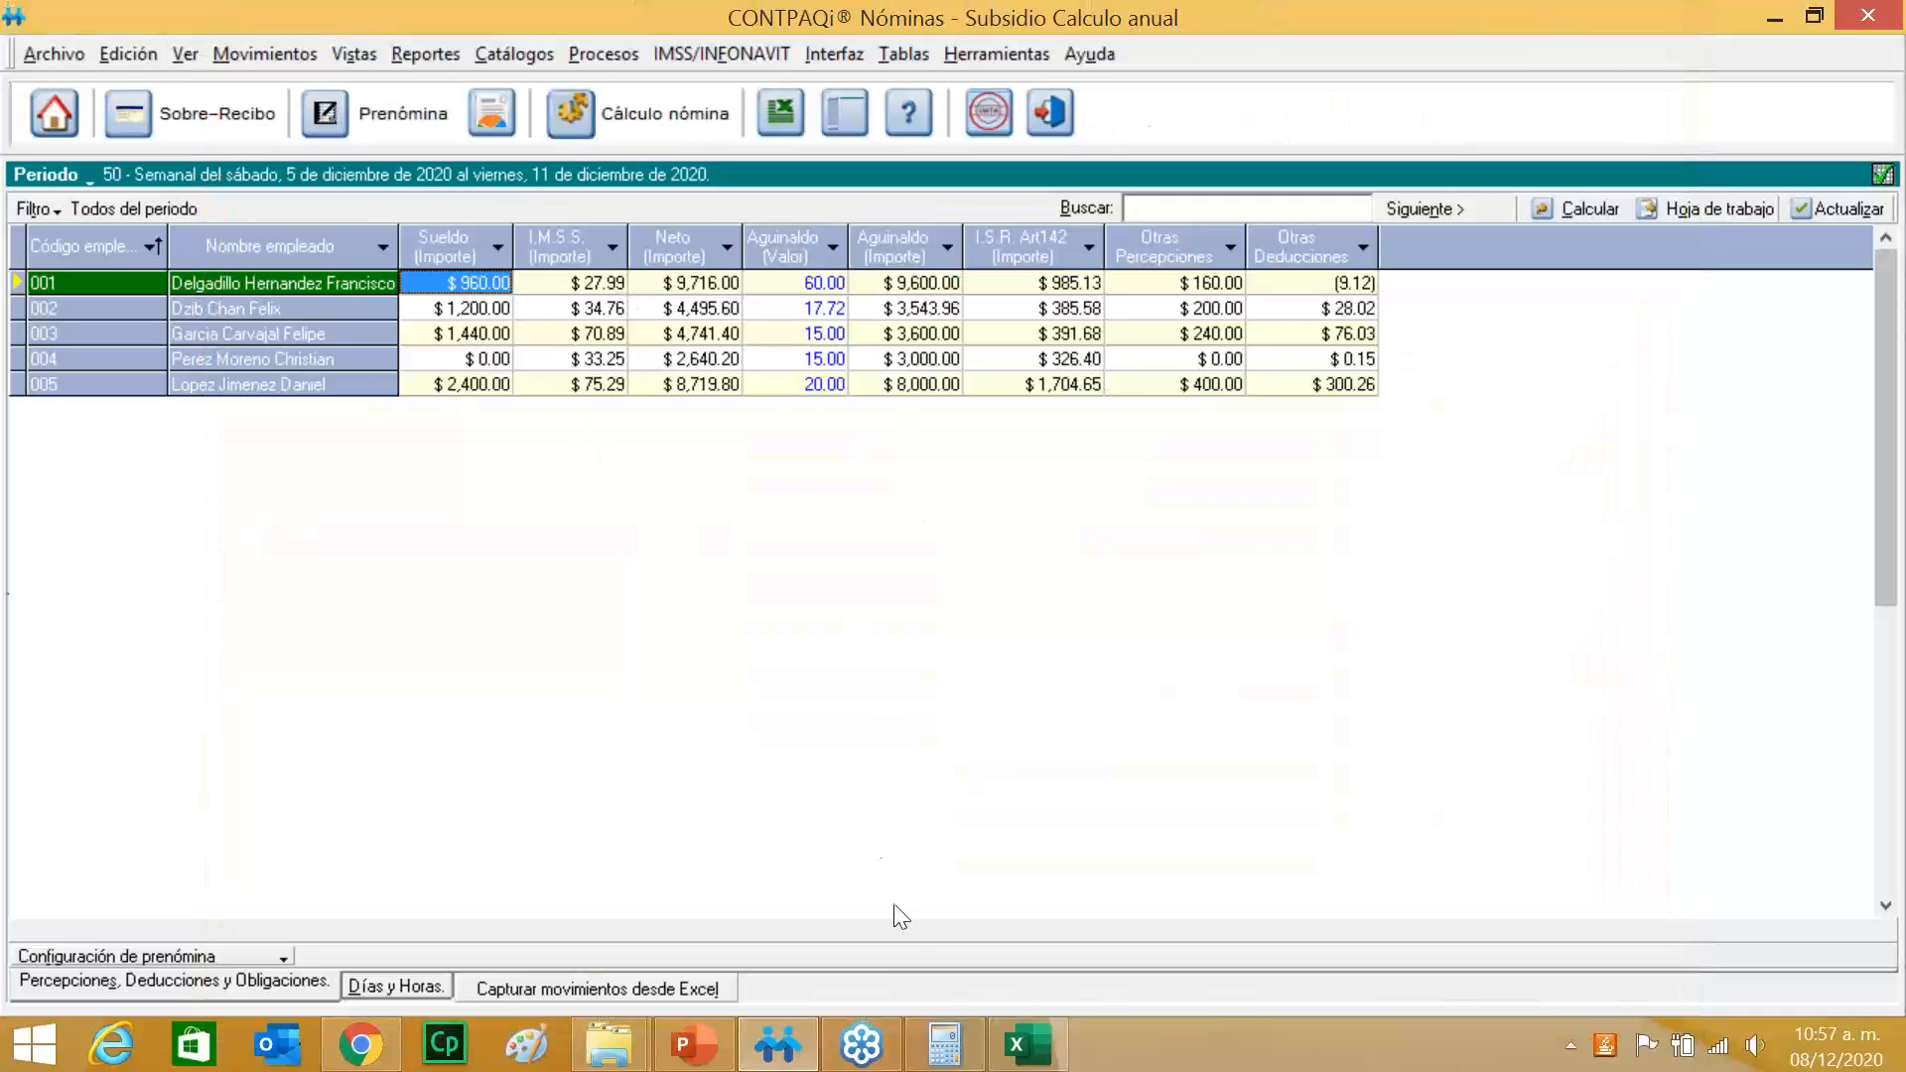
Switch to PowerPoint and present slide 21, the Estimación de Cálculo de Aguinaldo report, in full screen.
left_click(700, 1059)
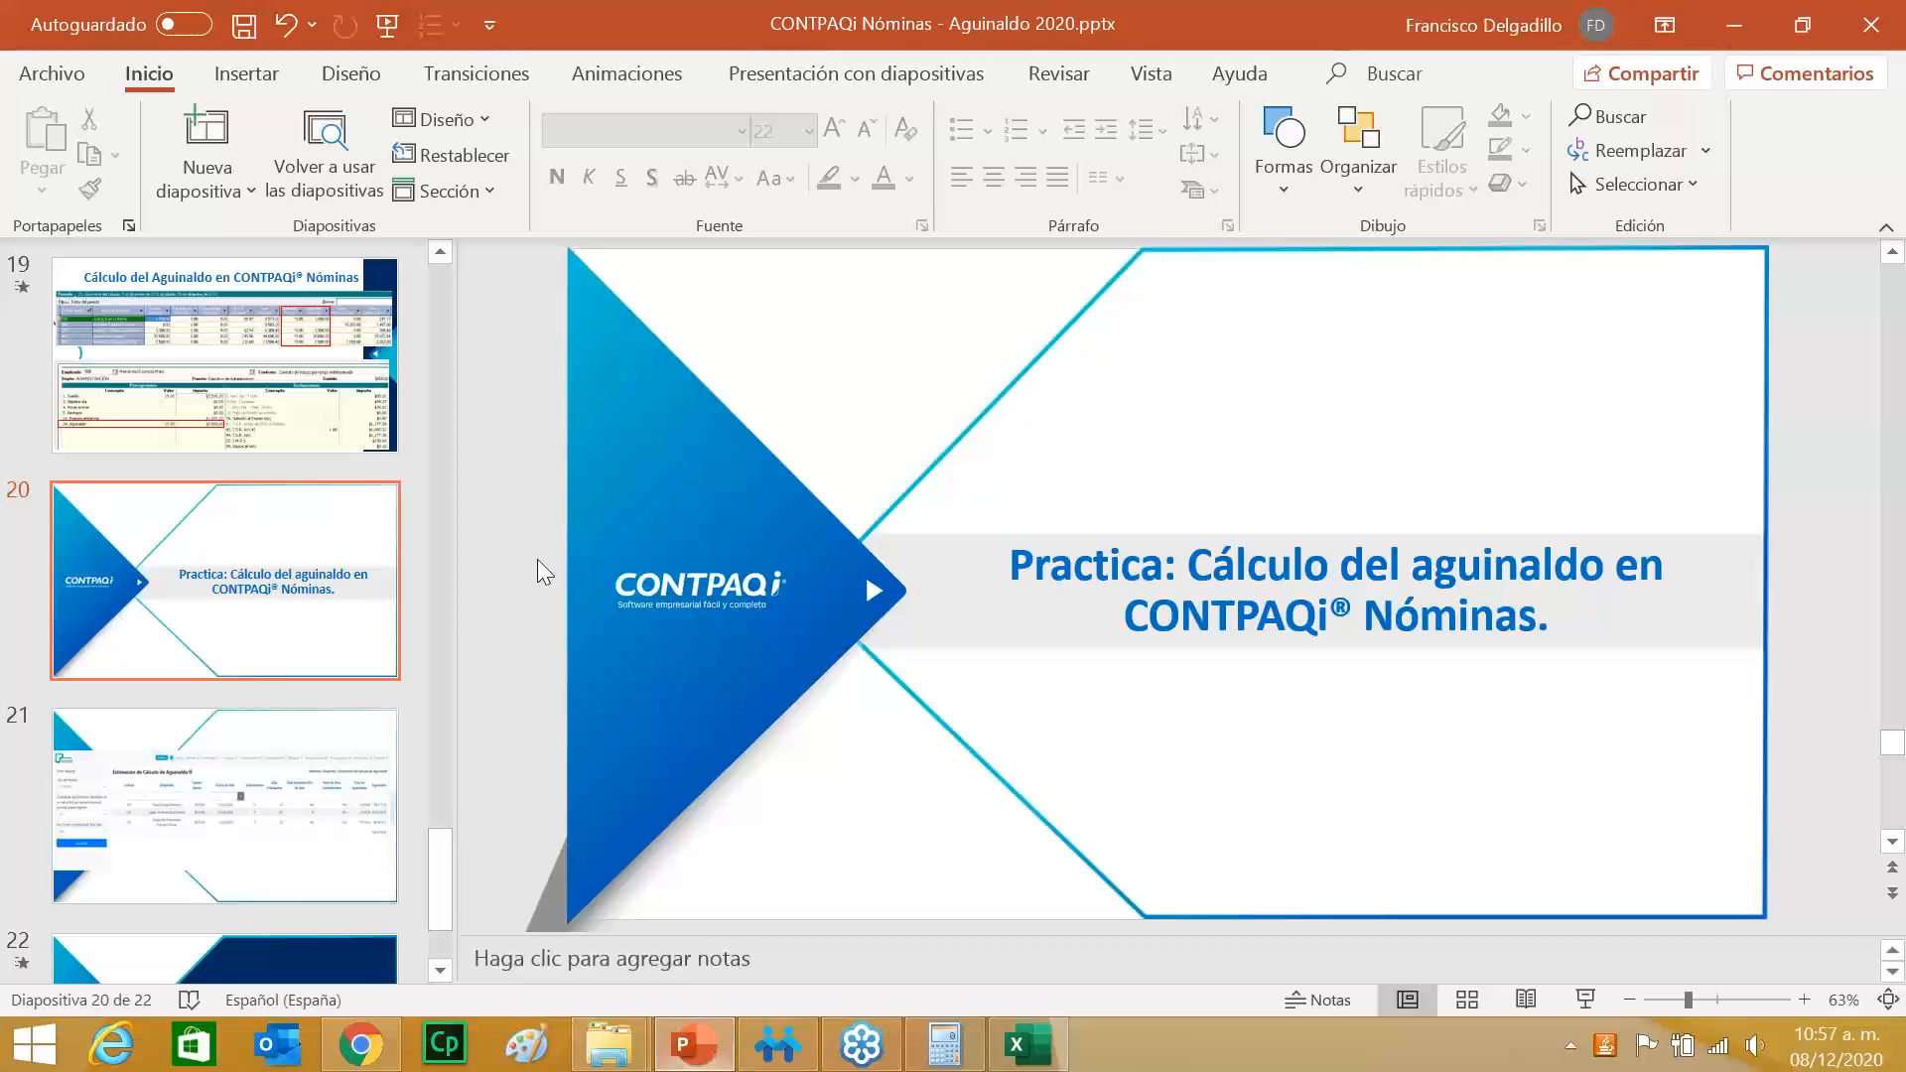
left_click(372, 784)
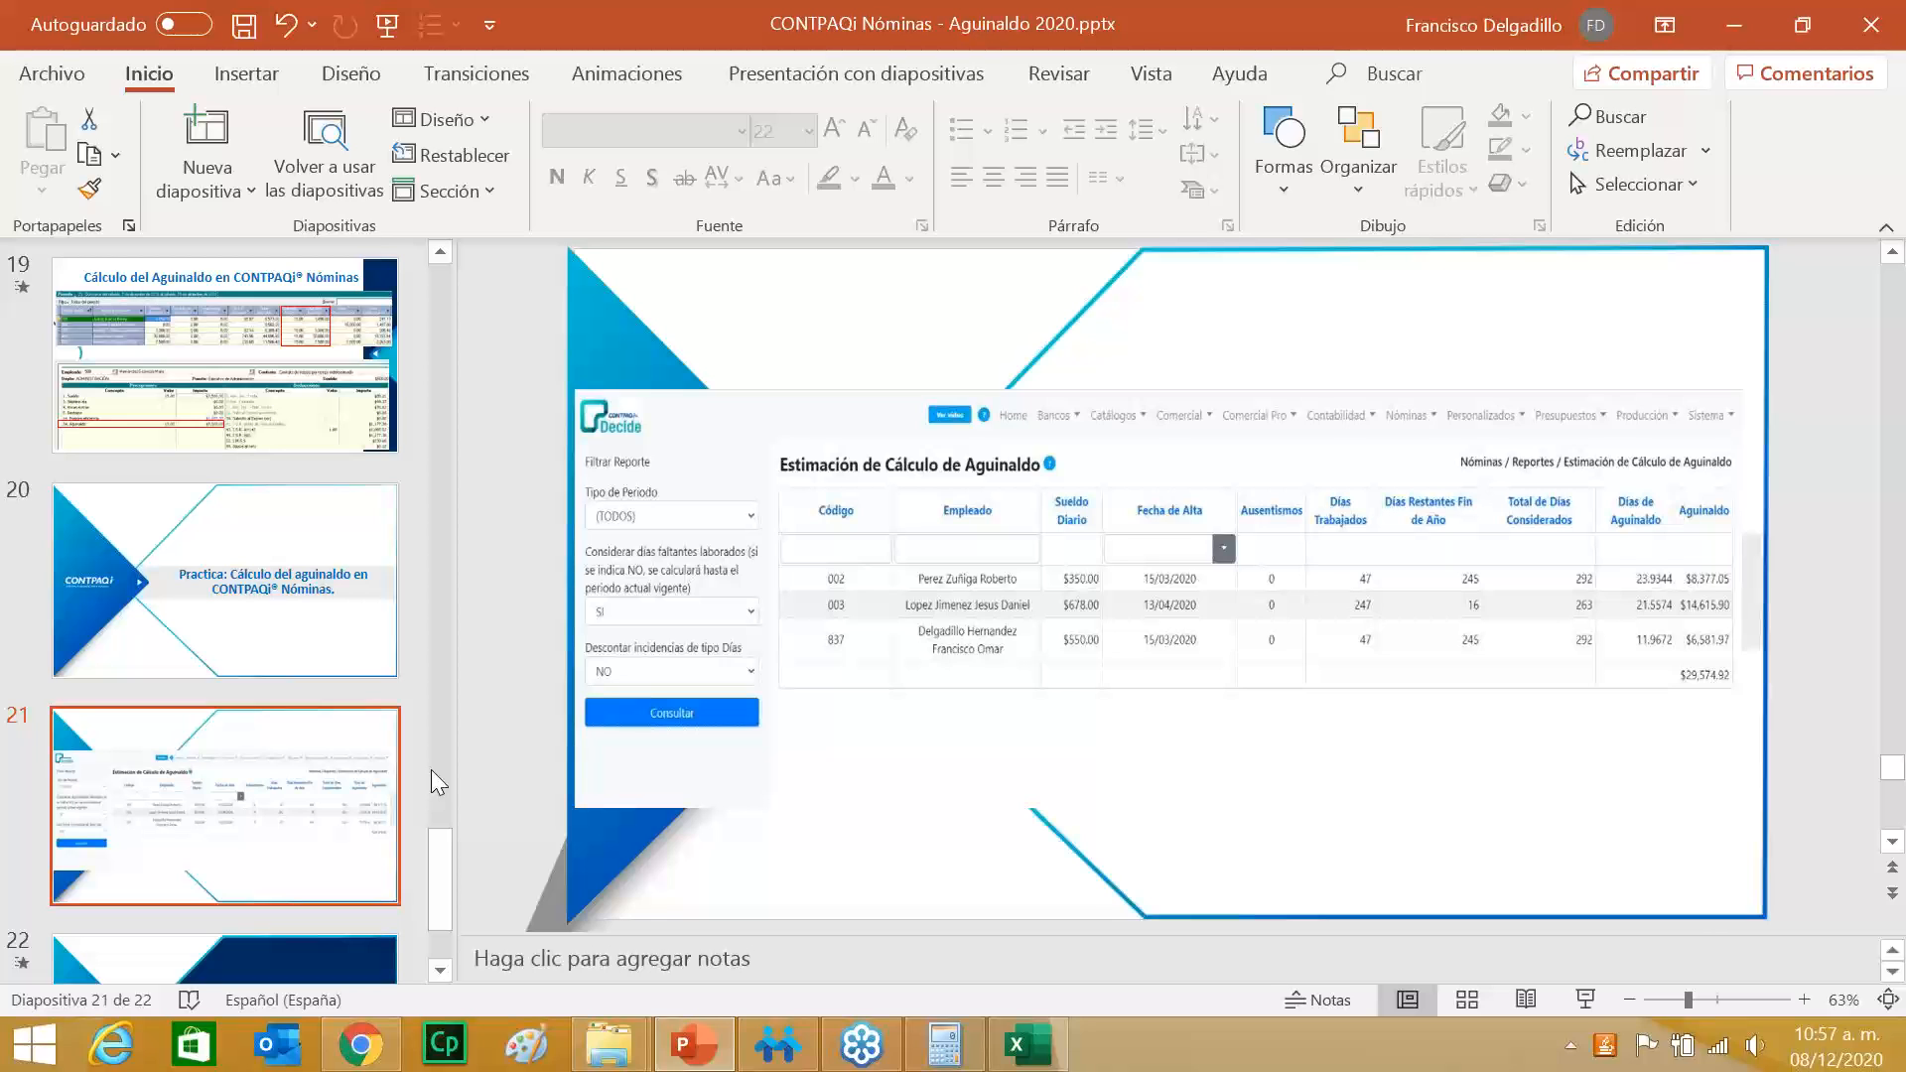
left_click(1586, 1000)
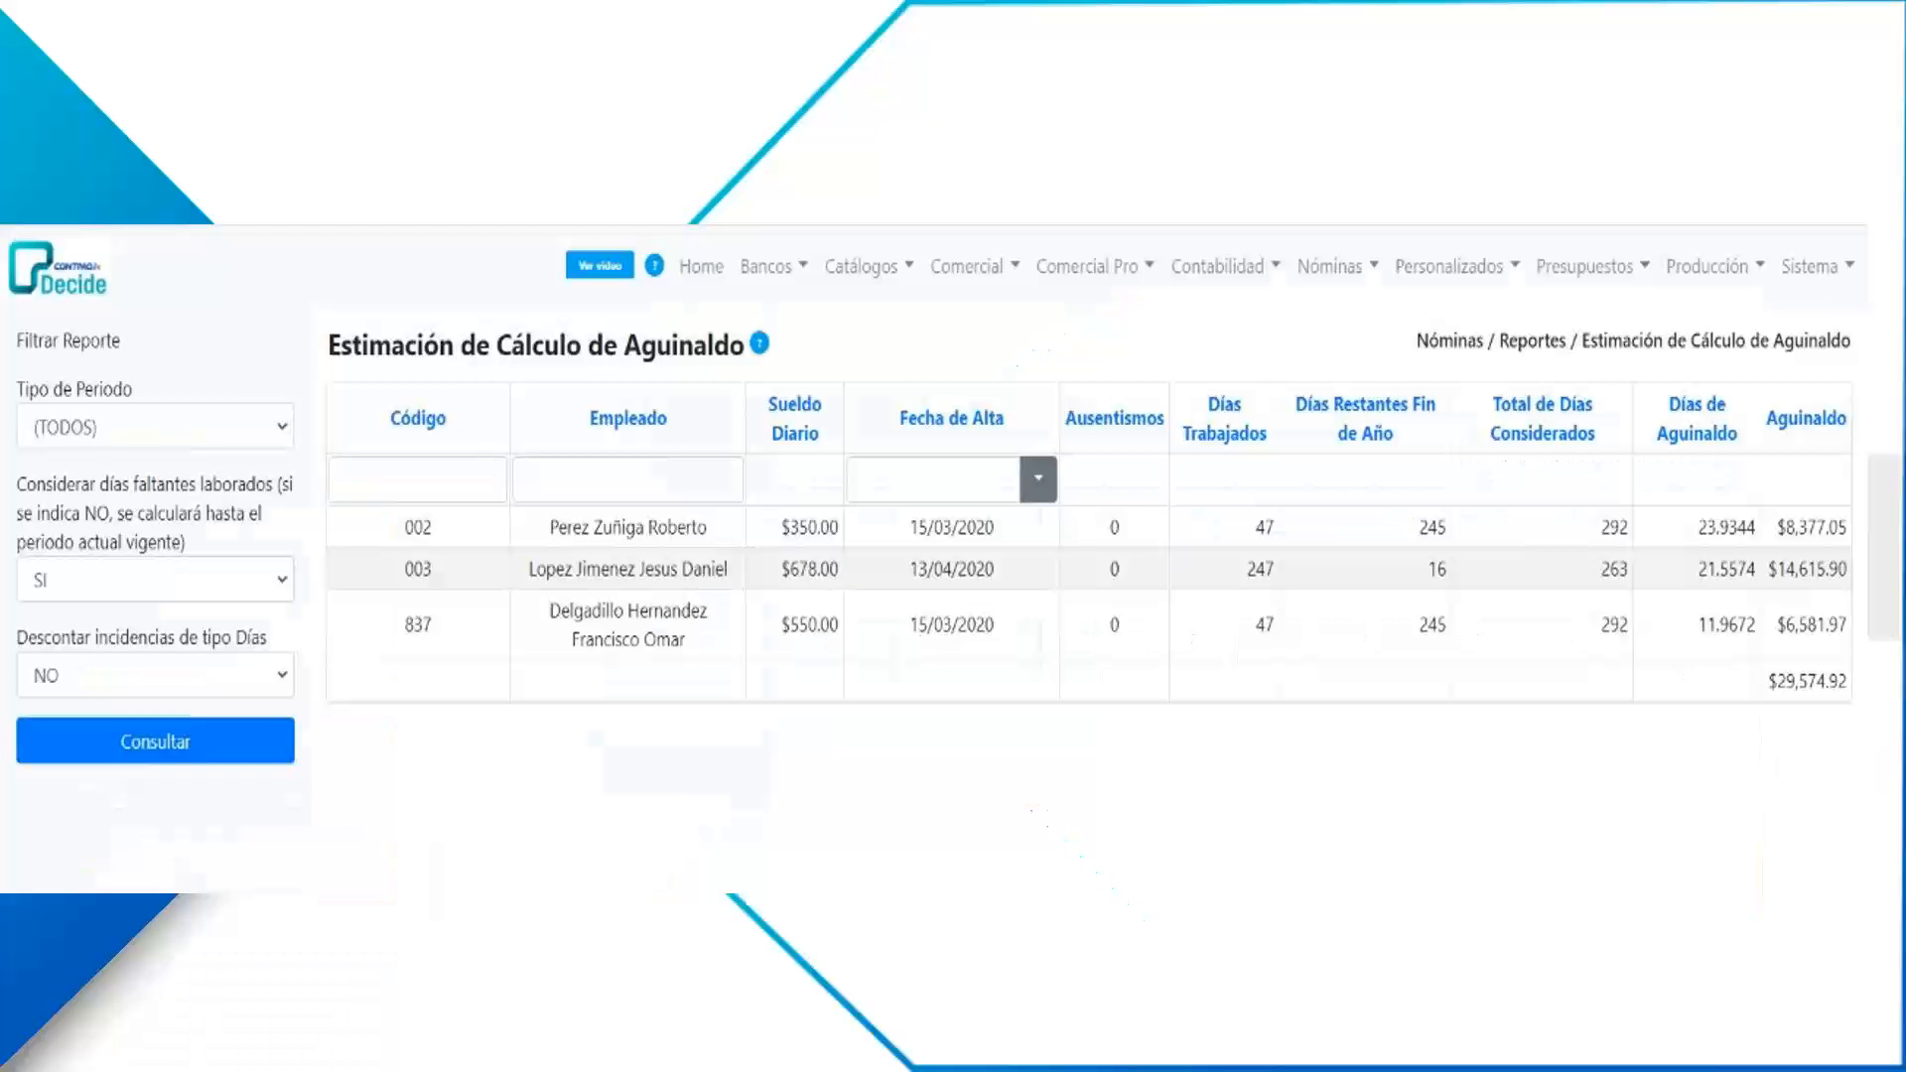
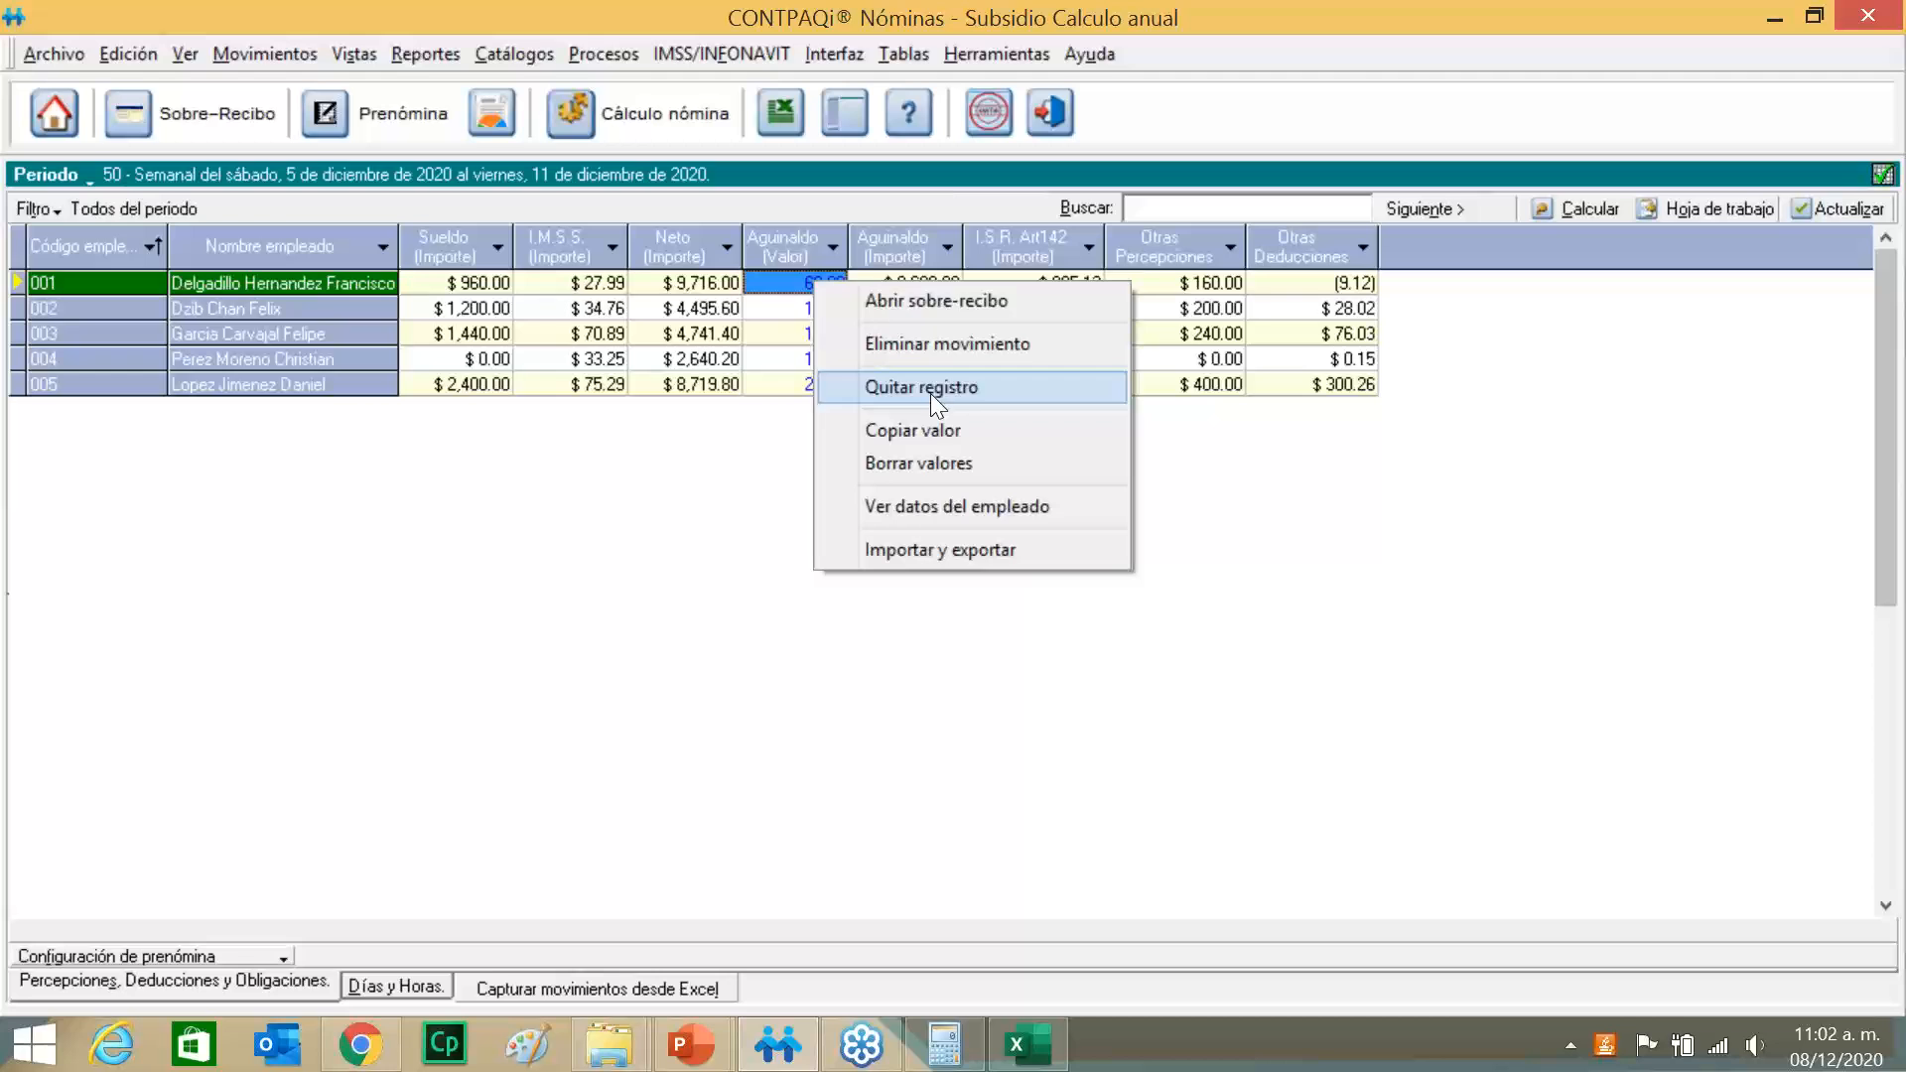
Clear the values of the Aguinaldo (Valor) column for all employees in the period 50 prenómina.
left_click(937, 464)
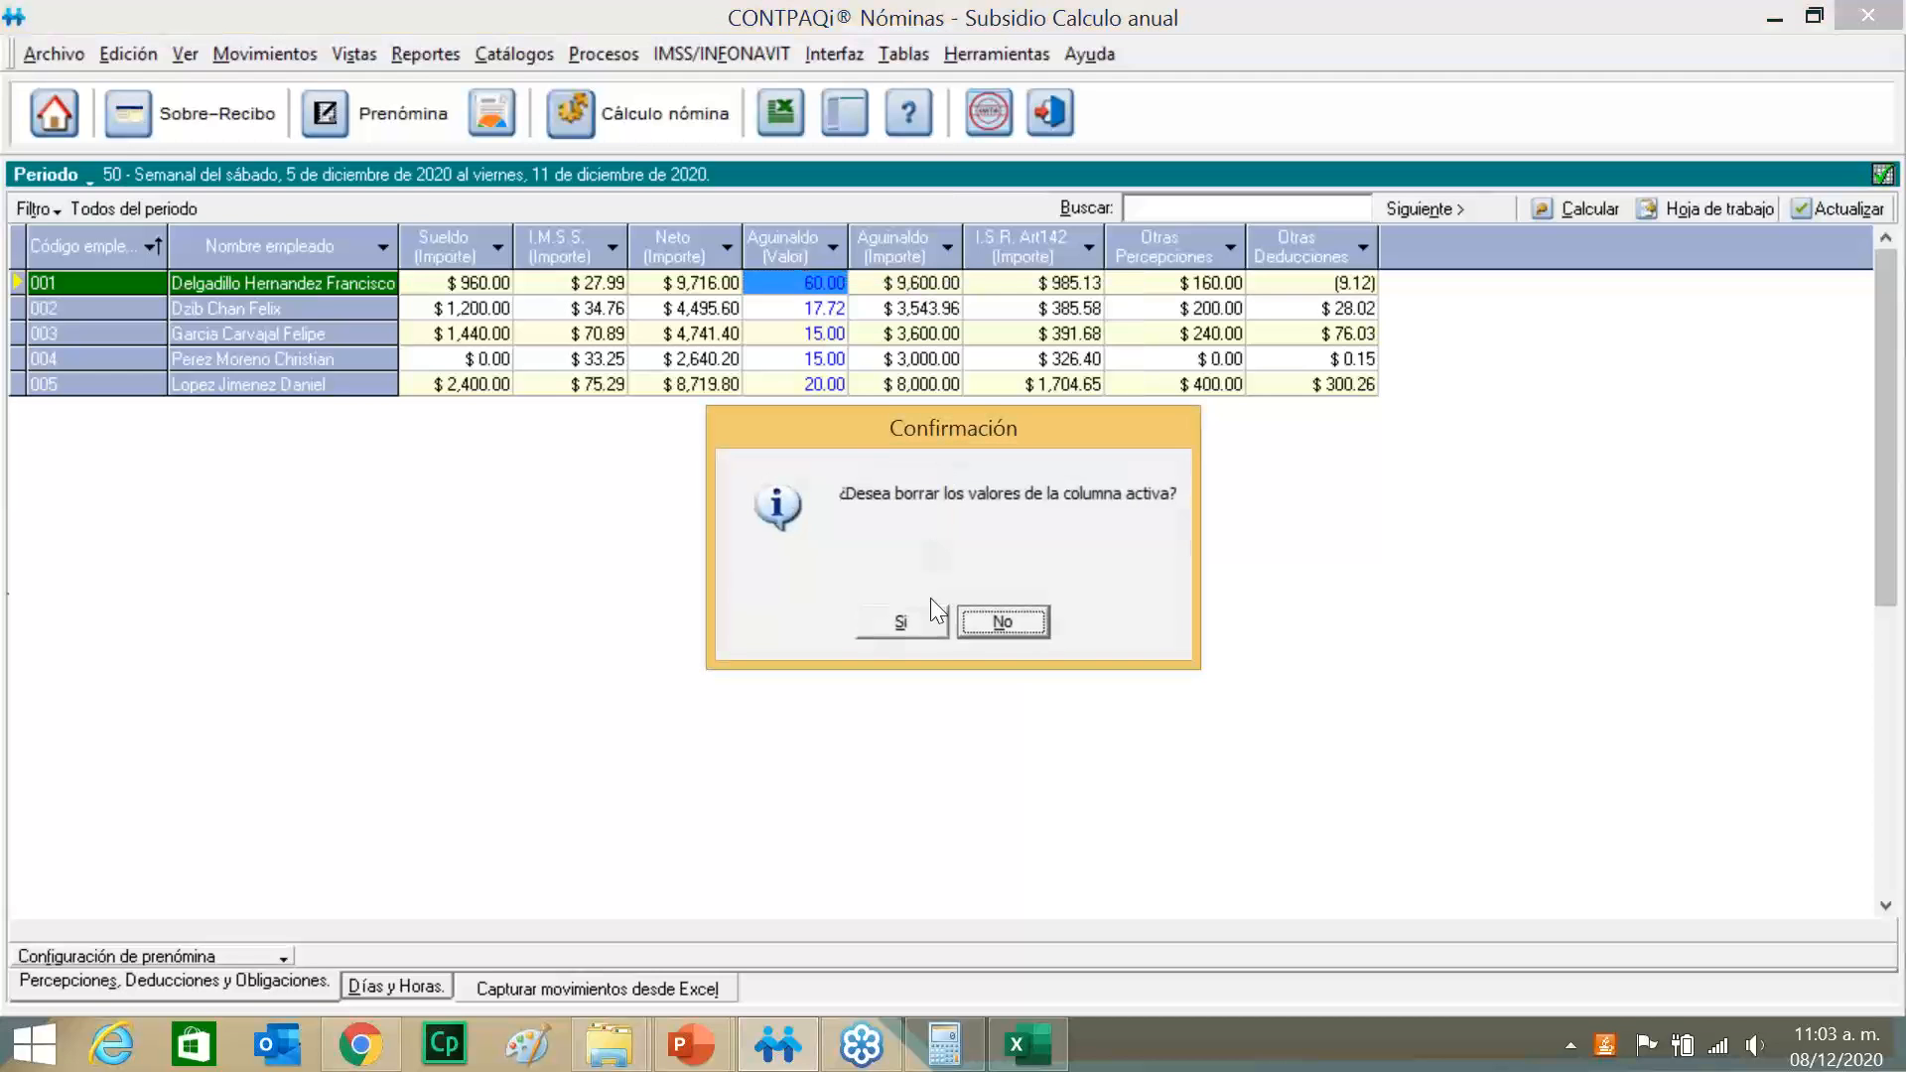
left_click(929, 626)
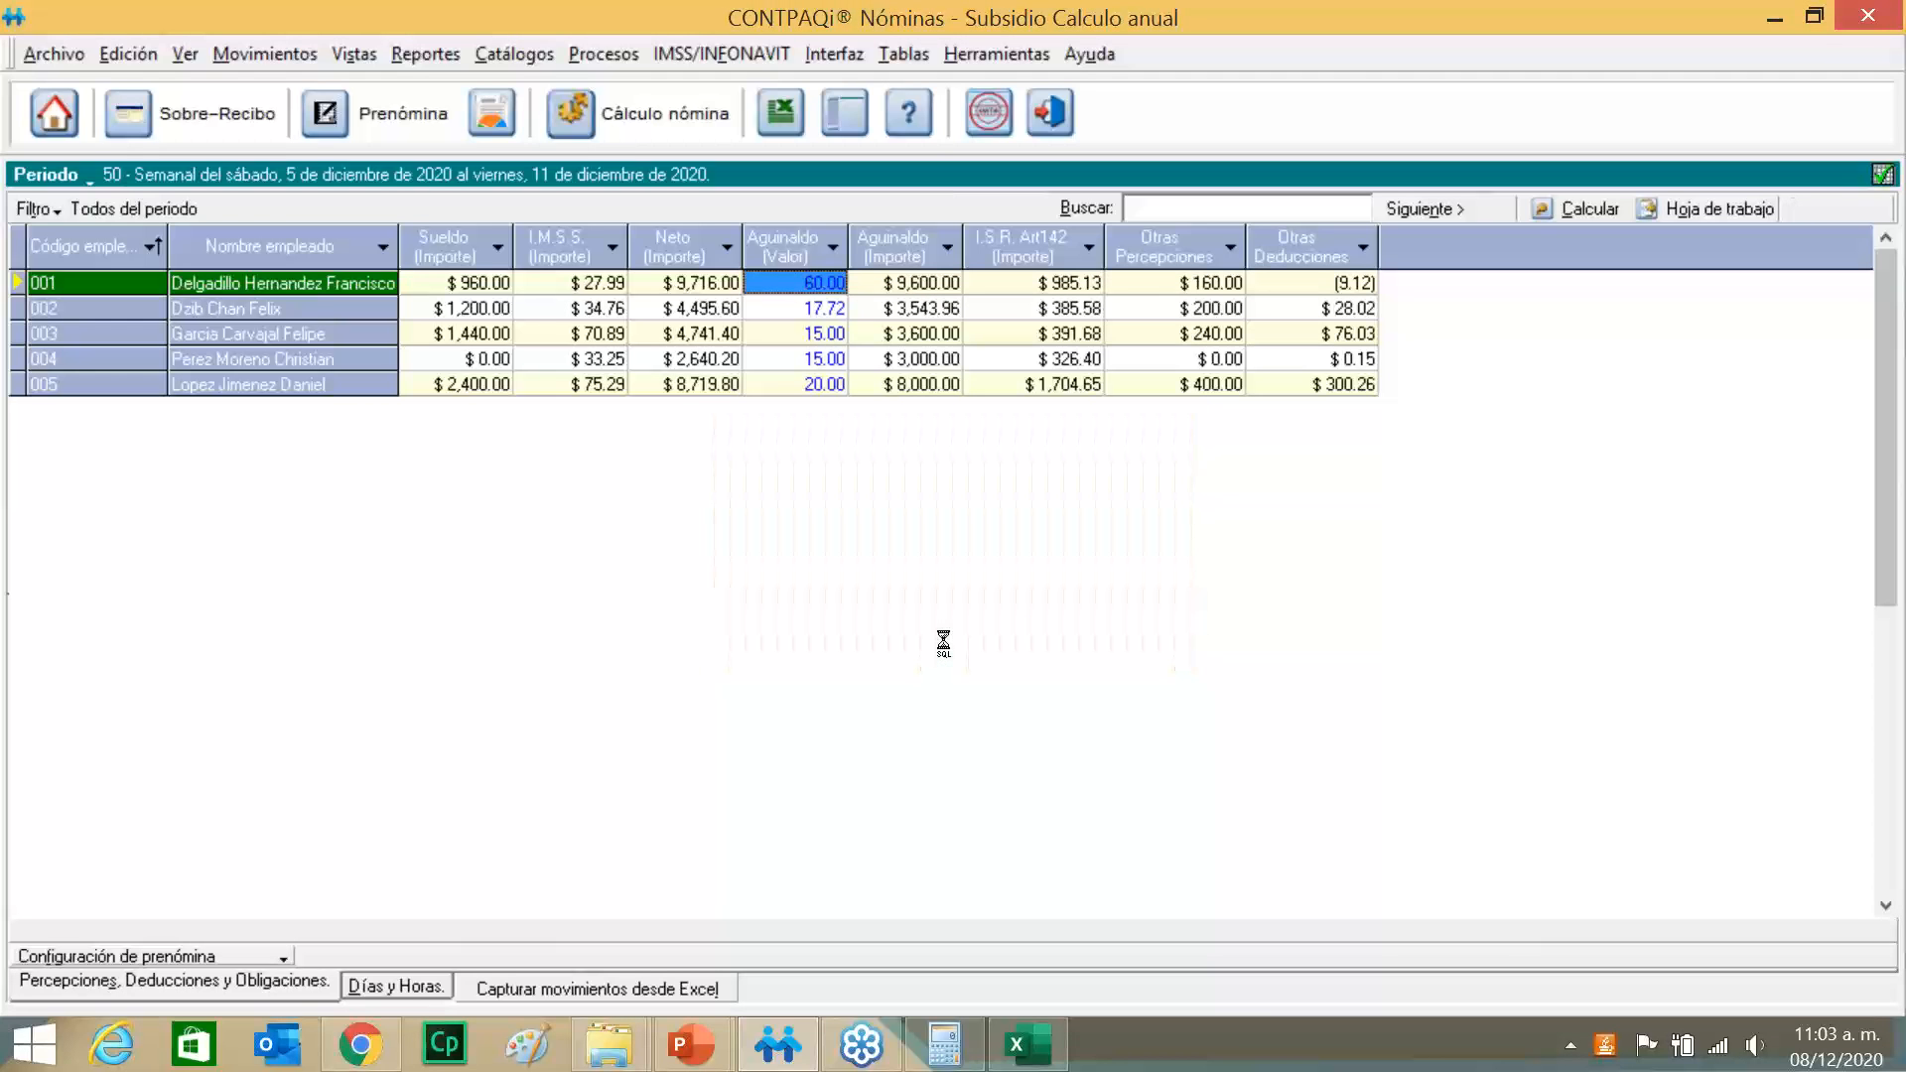
right_click(812, 287)
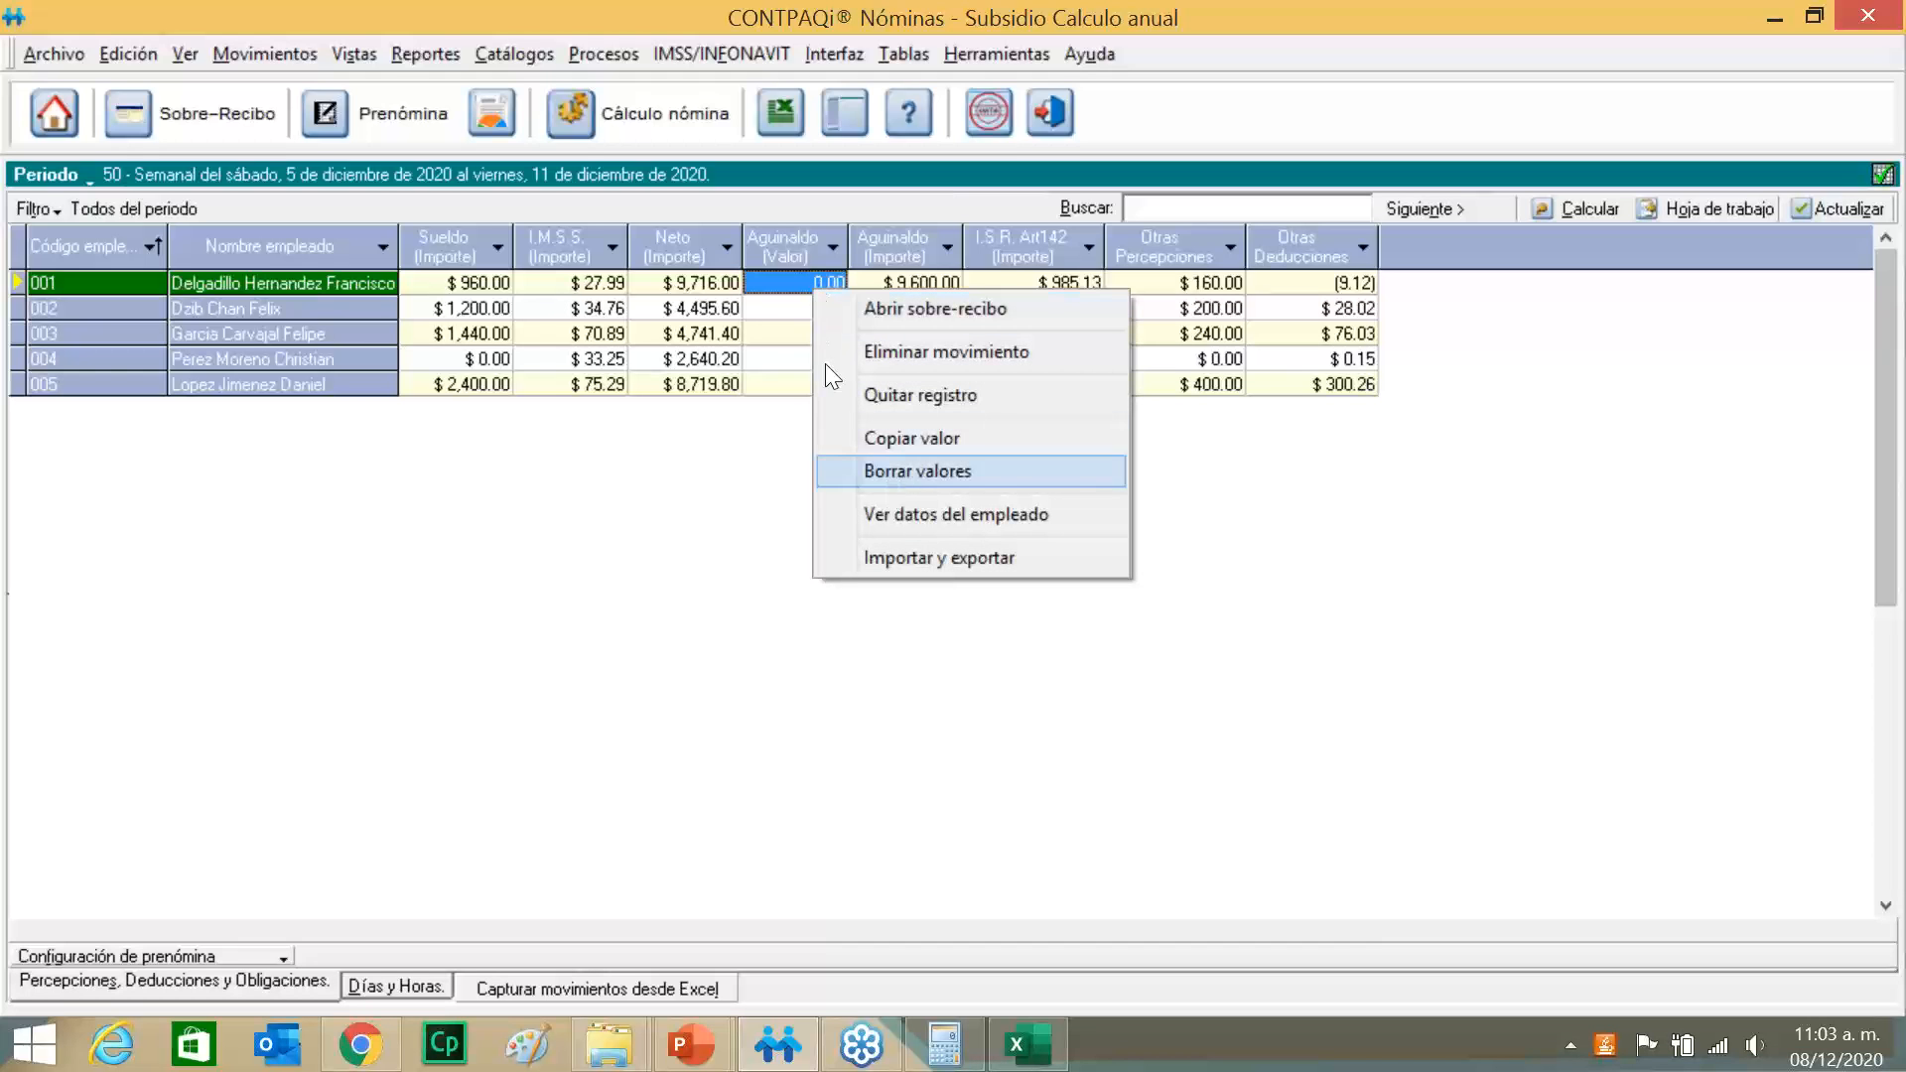
left_click(806, 278)
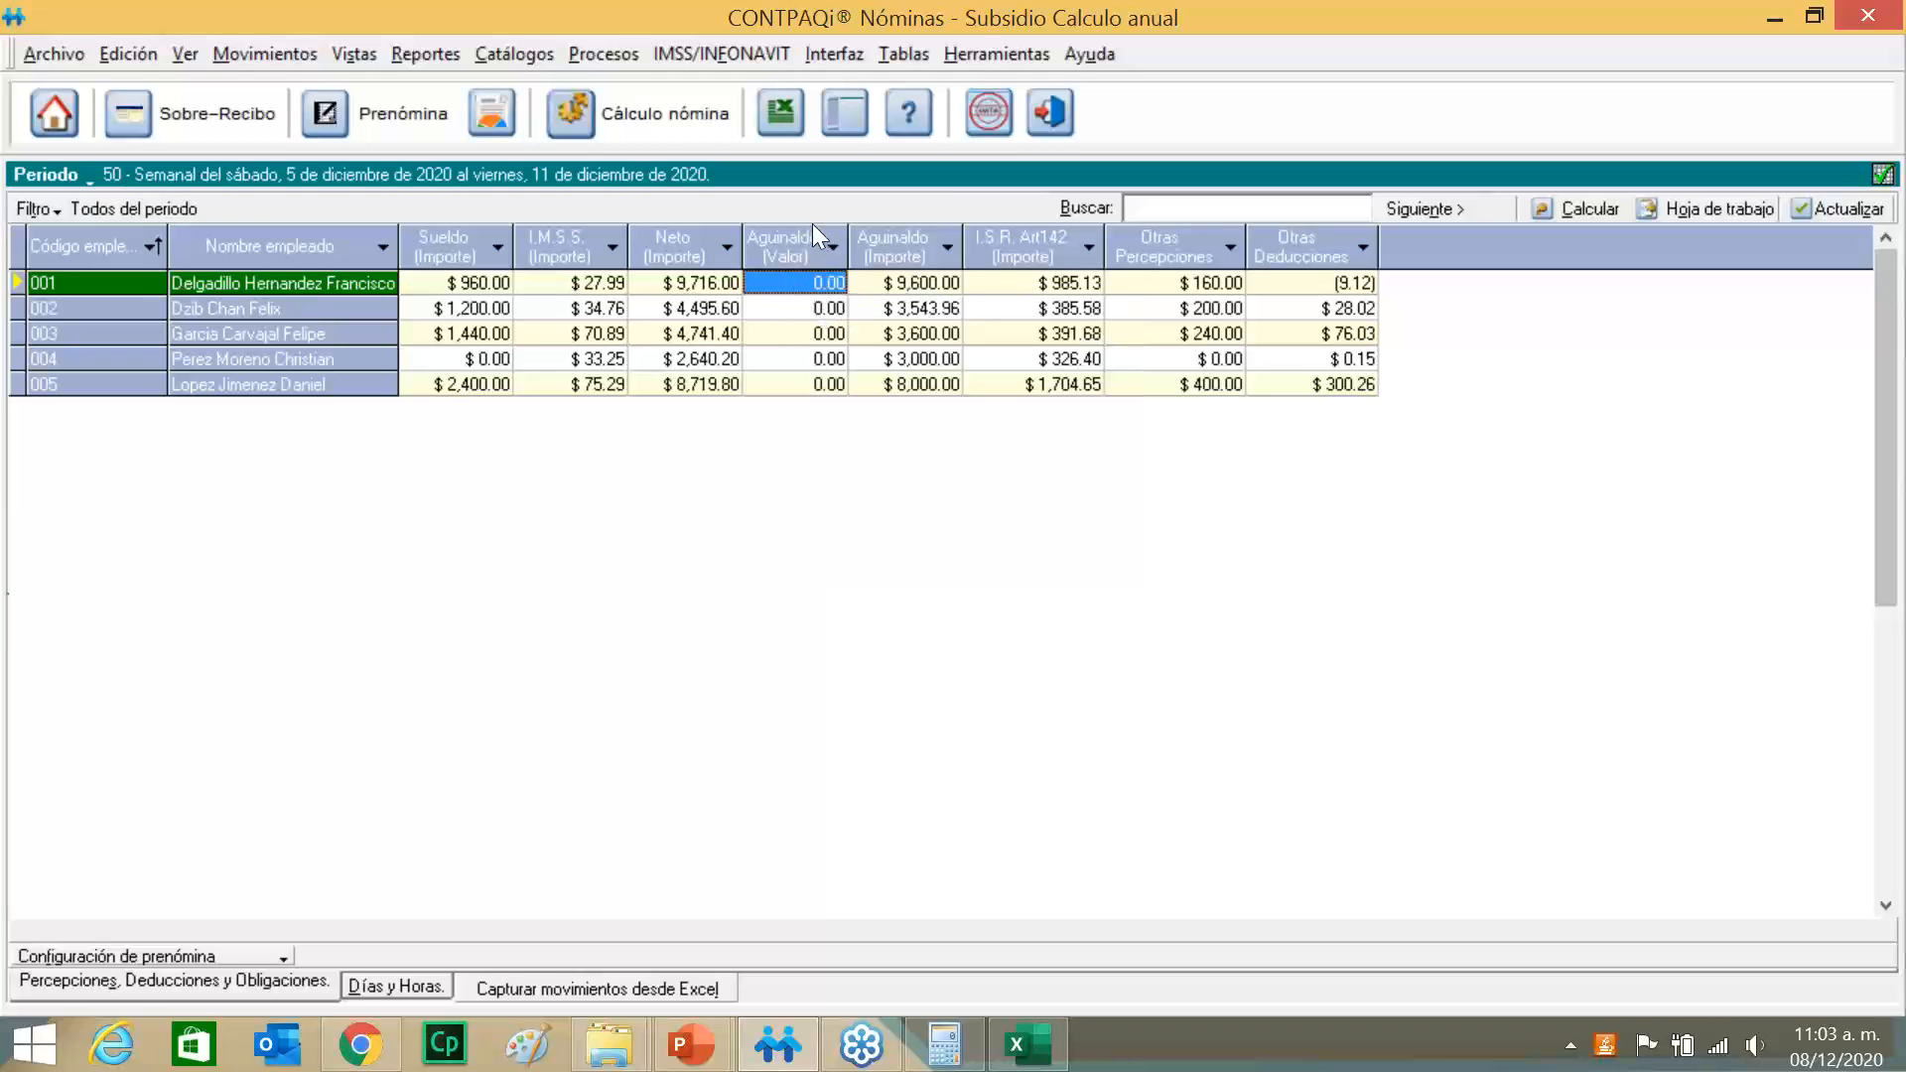
Recalculate the payroll of period 50 for the employees in the prenómina.
left_click(650, 127)
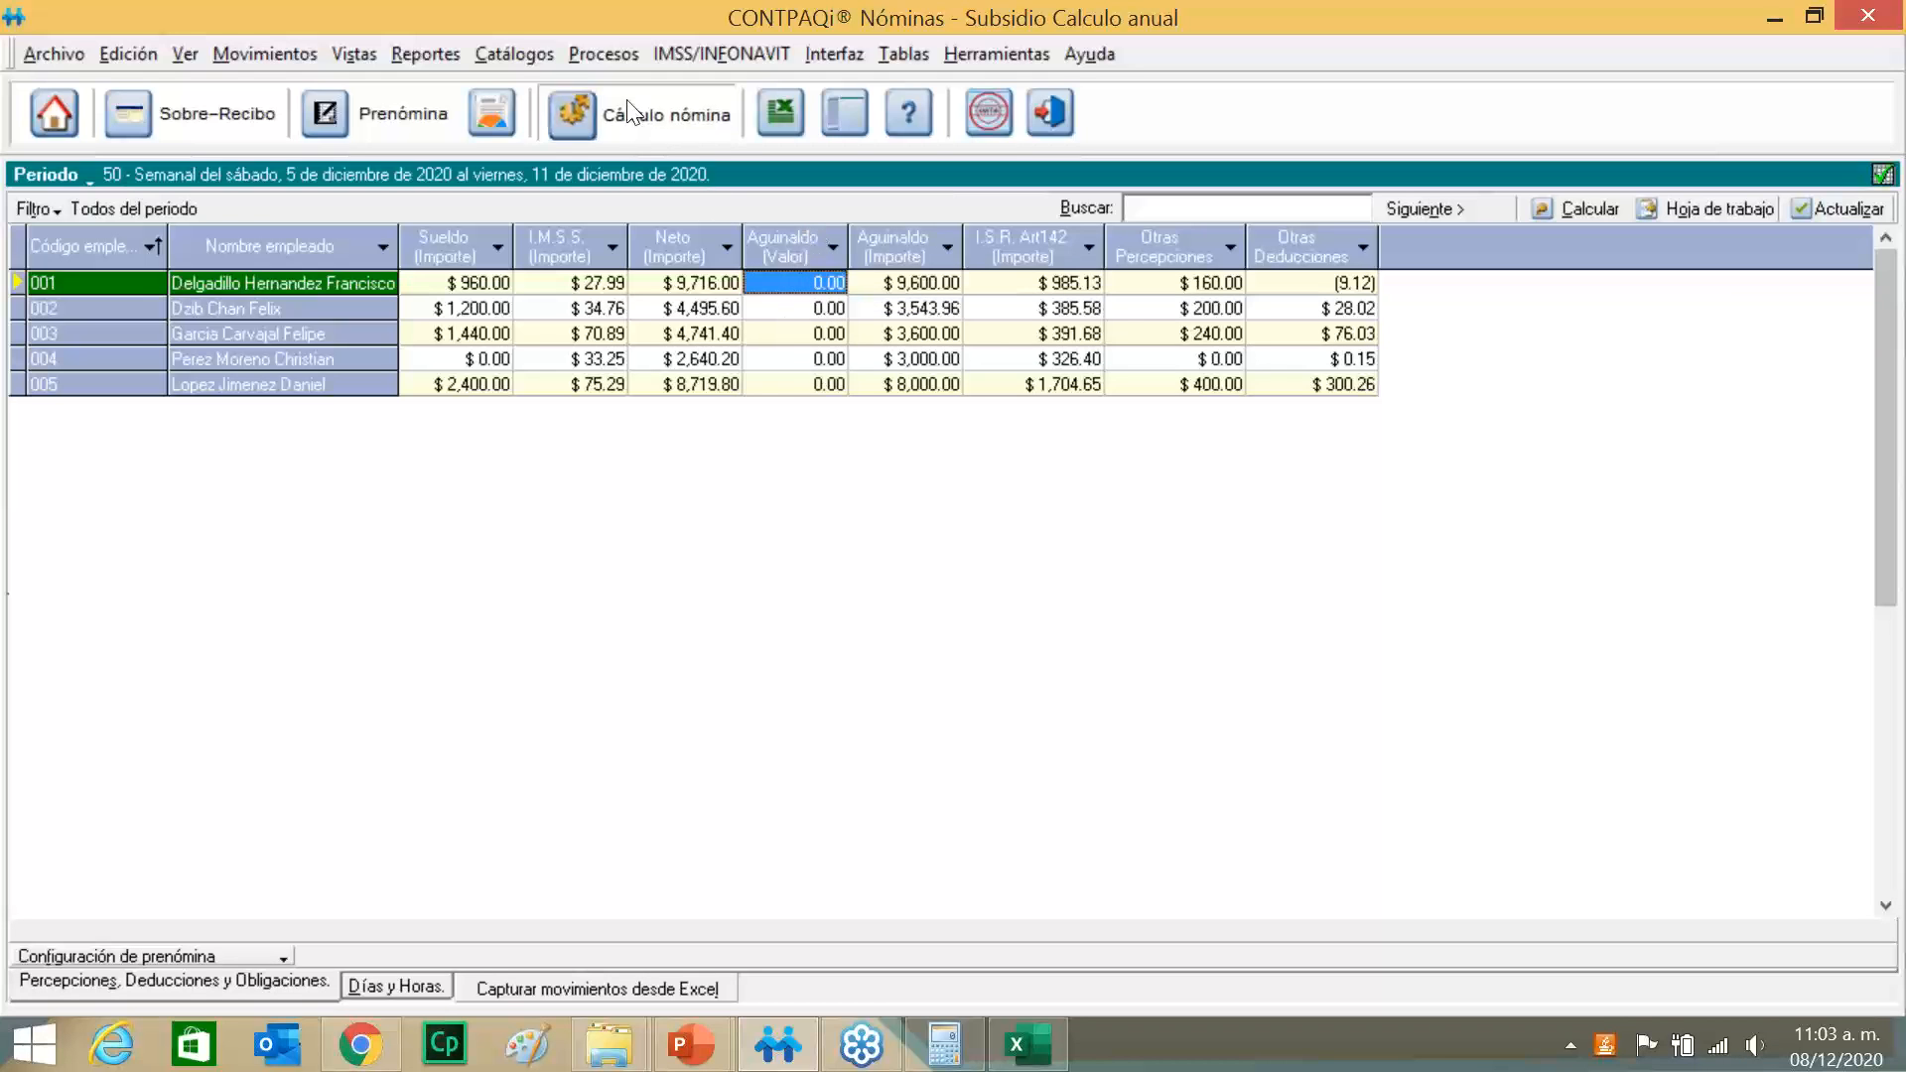
left_click(923, 698)
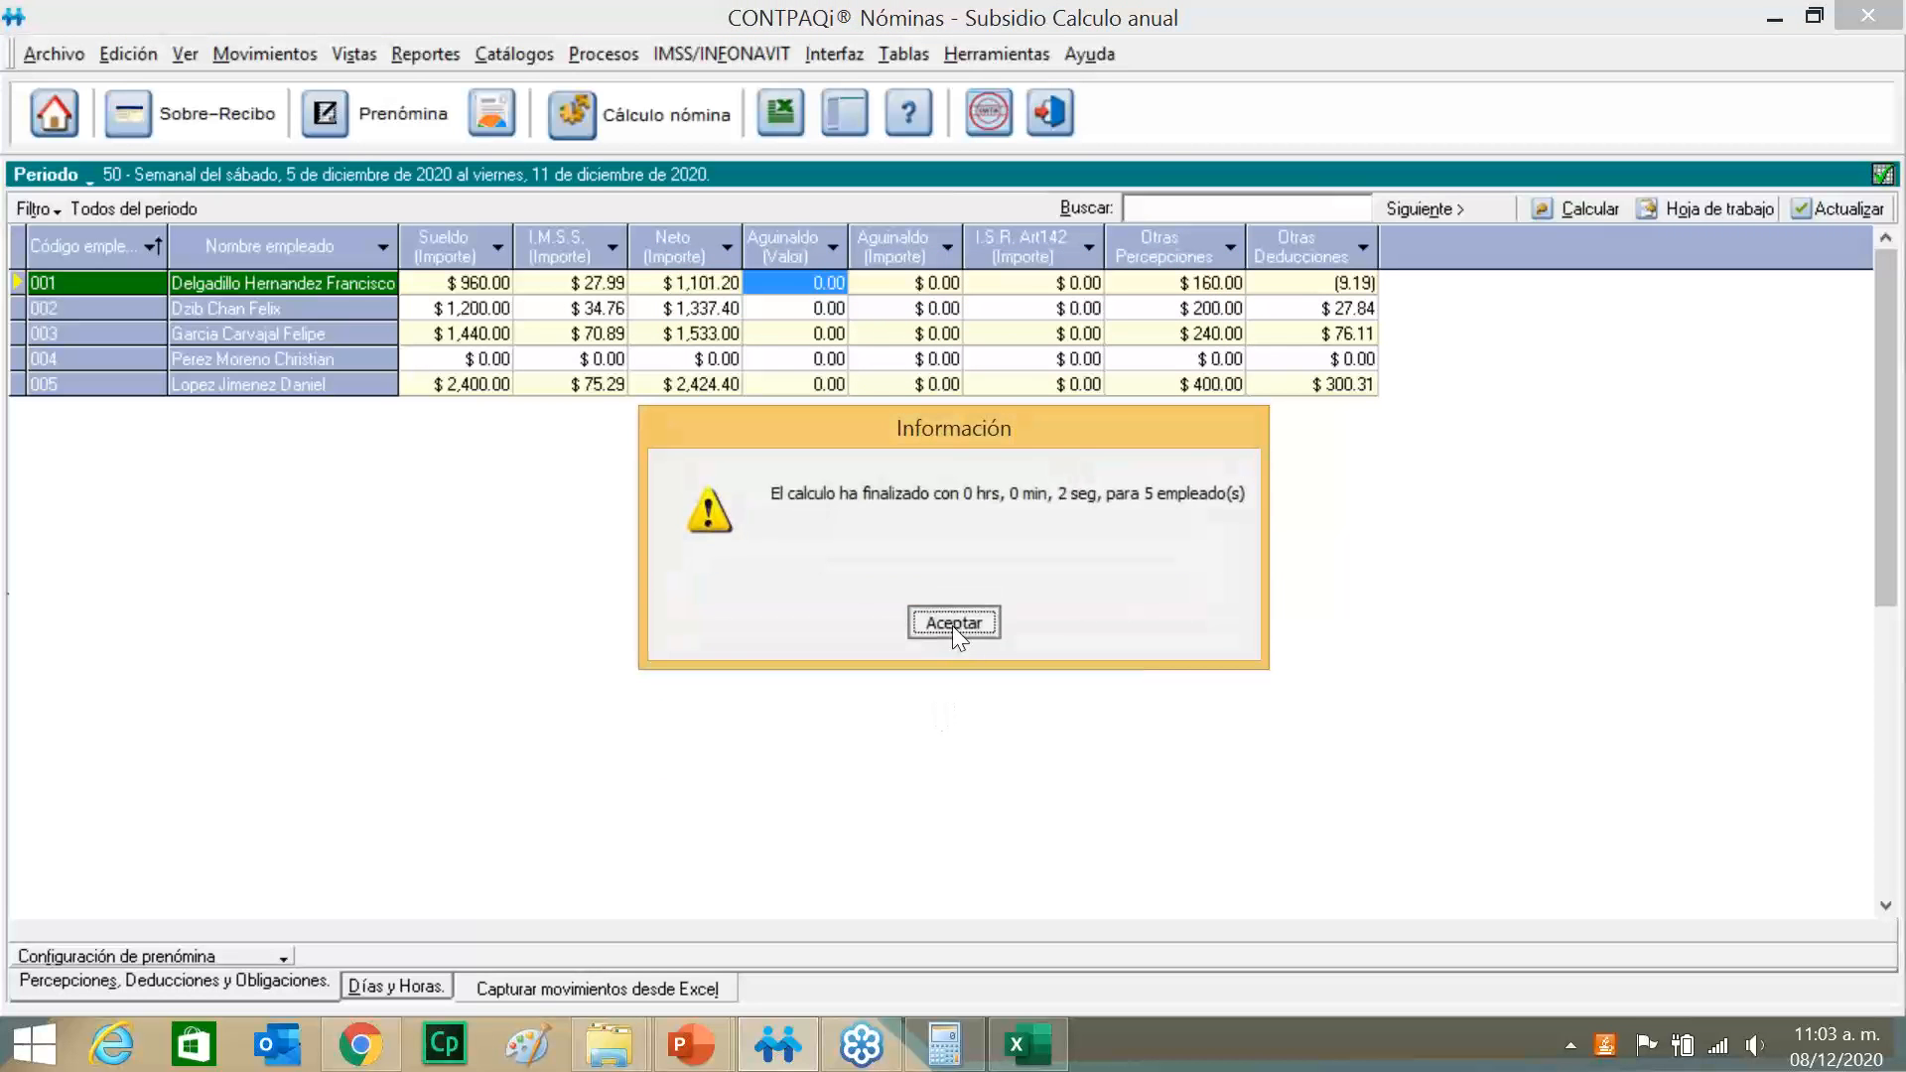
left_click(951, 622)
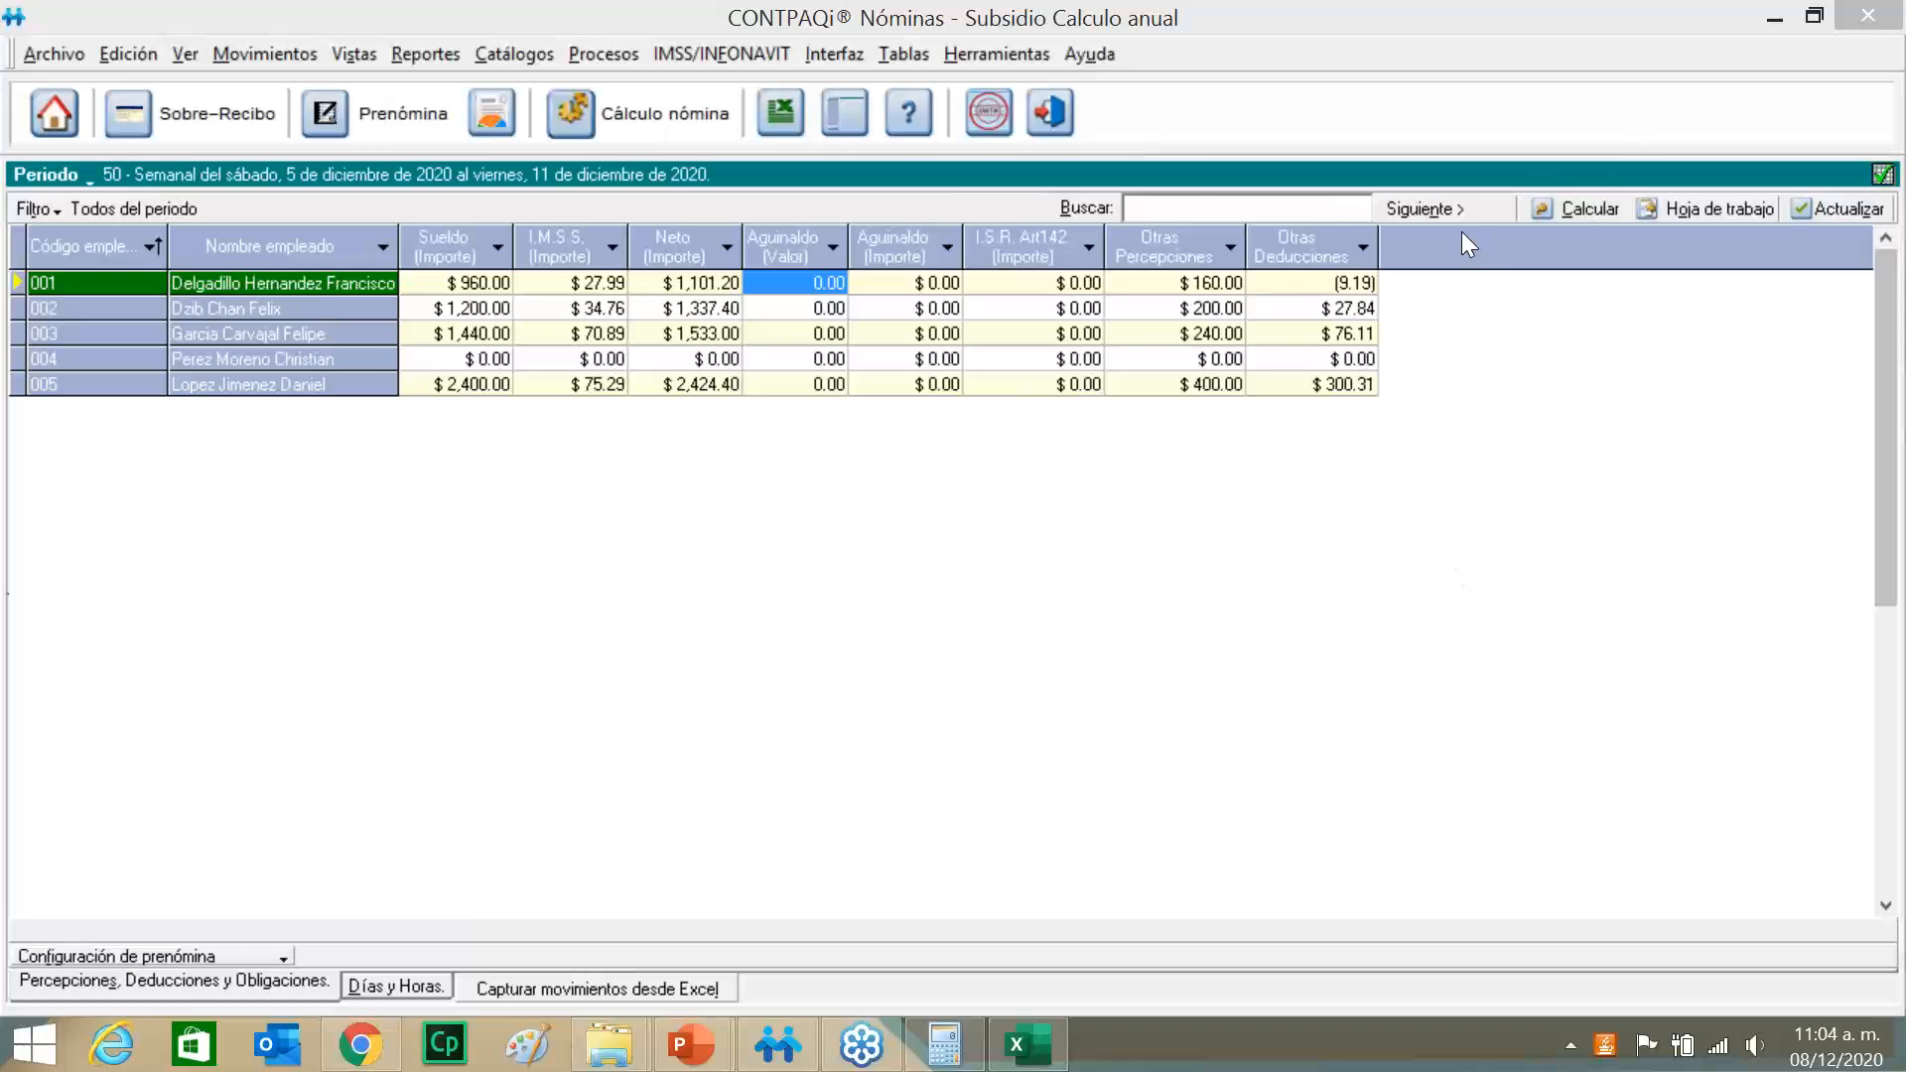
Process the aguinaldo days for period 50 with ISR under Artículo 142 and calculate it for the employees still pending.
left_click(598, 58)
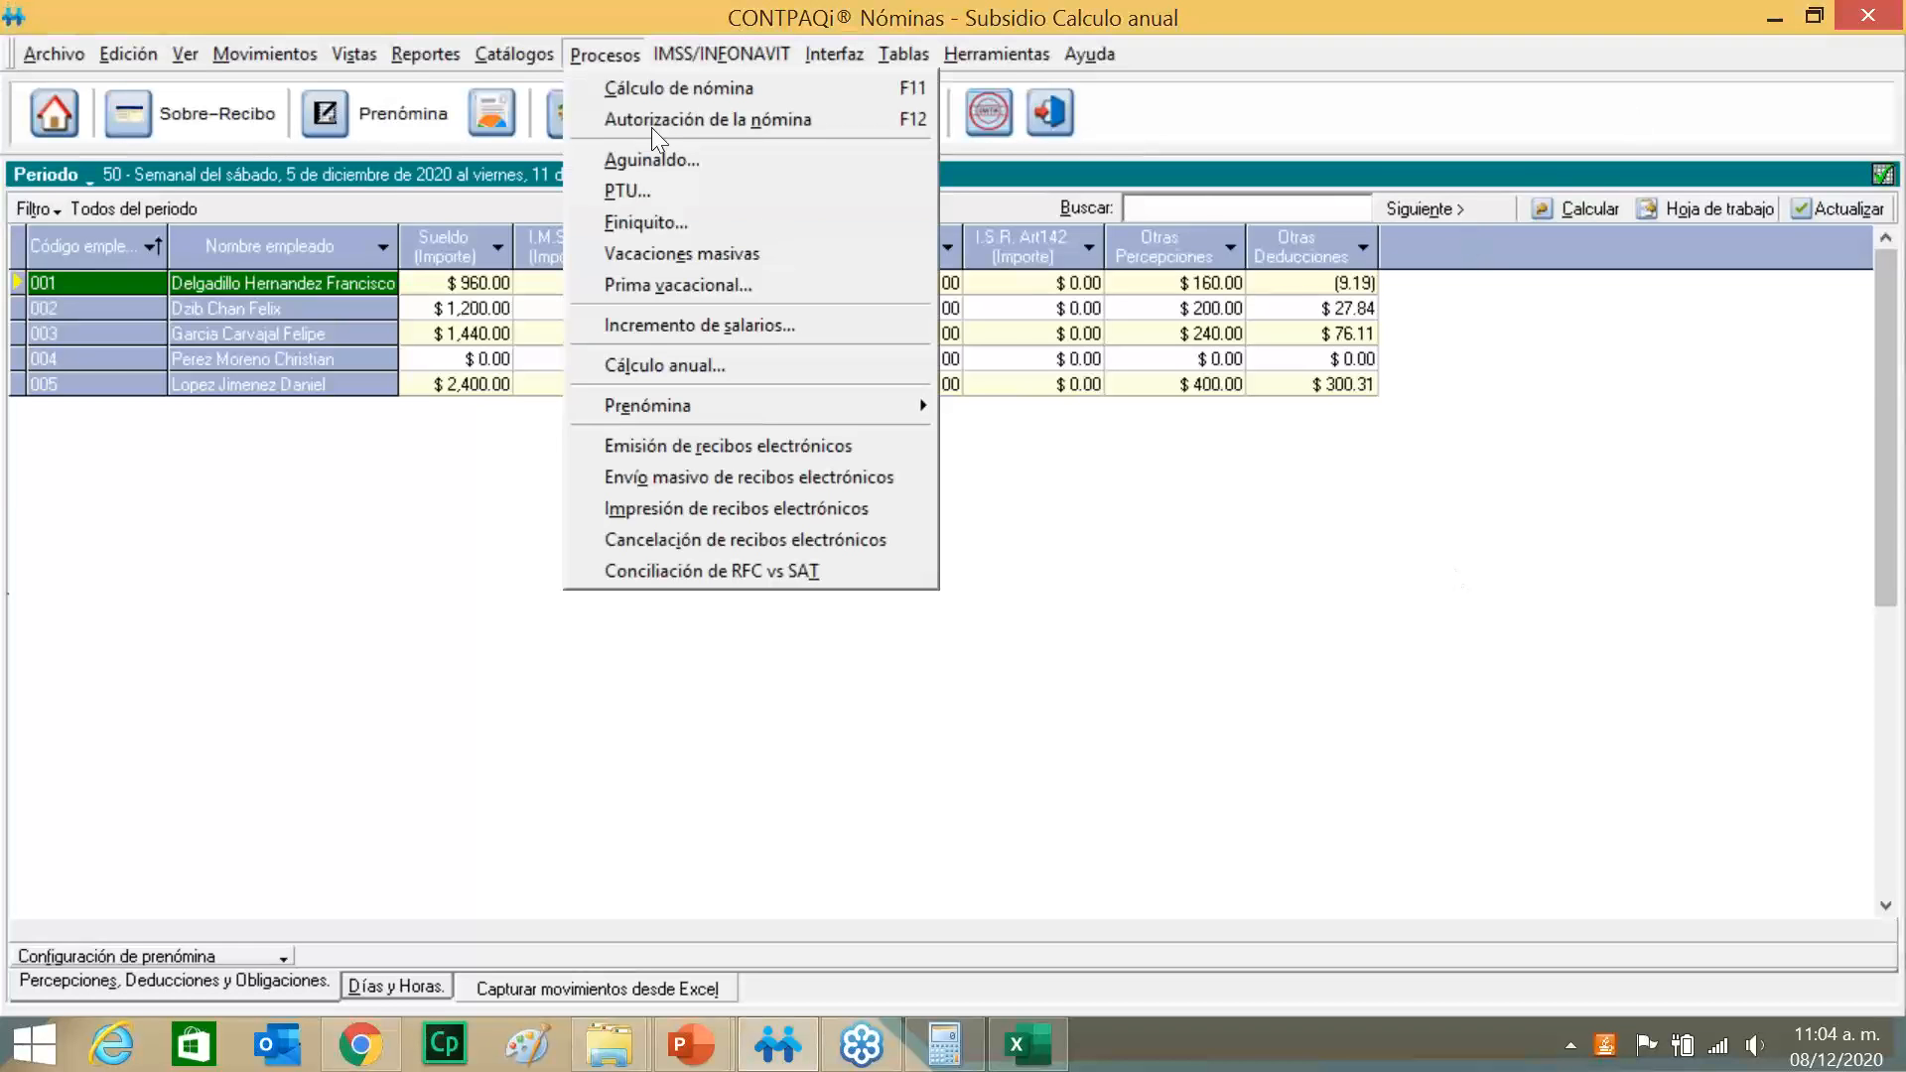
left_click(806, 159)
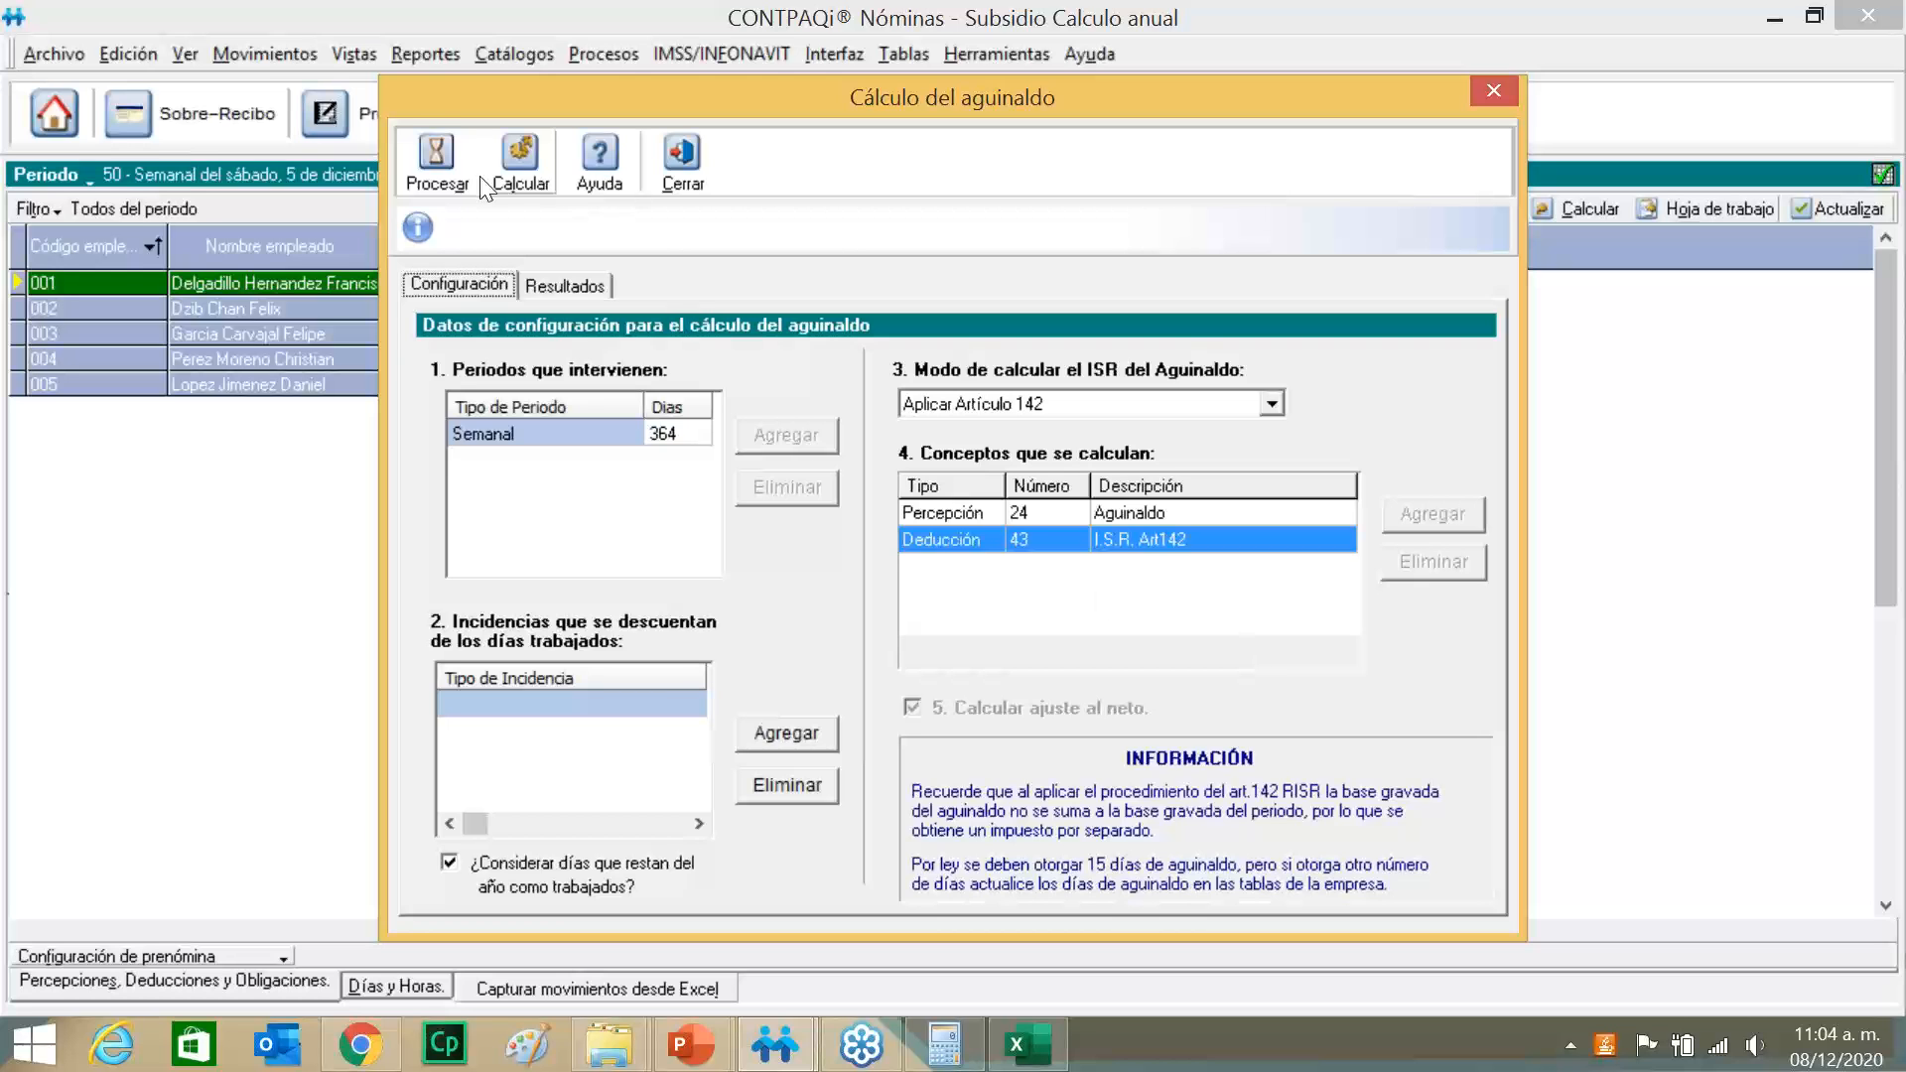
left_click(439, 167)
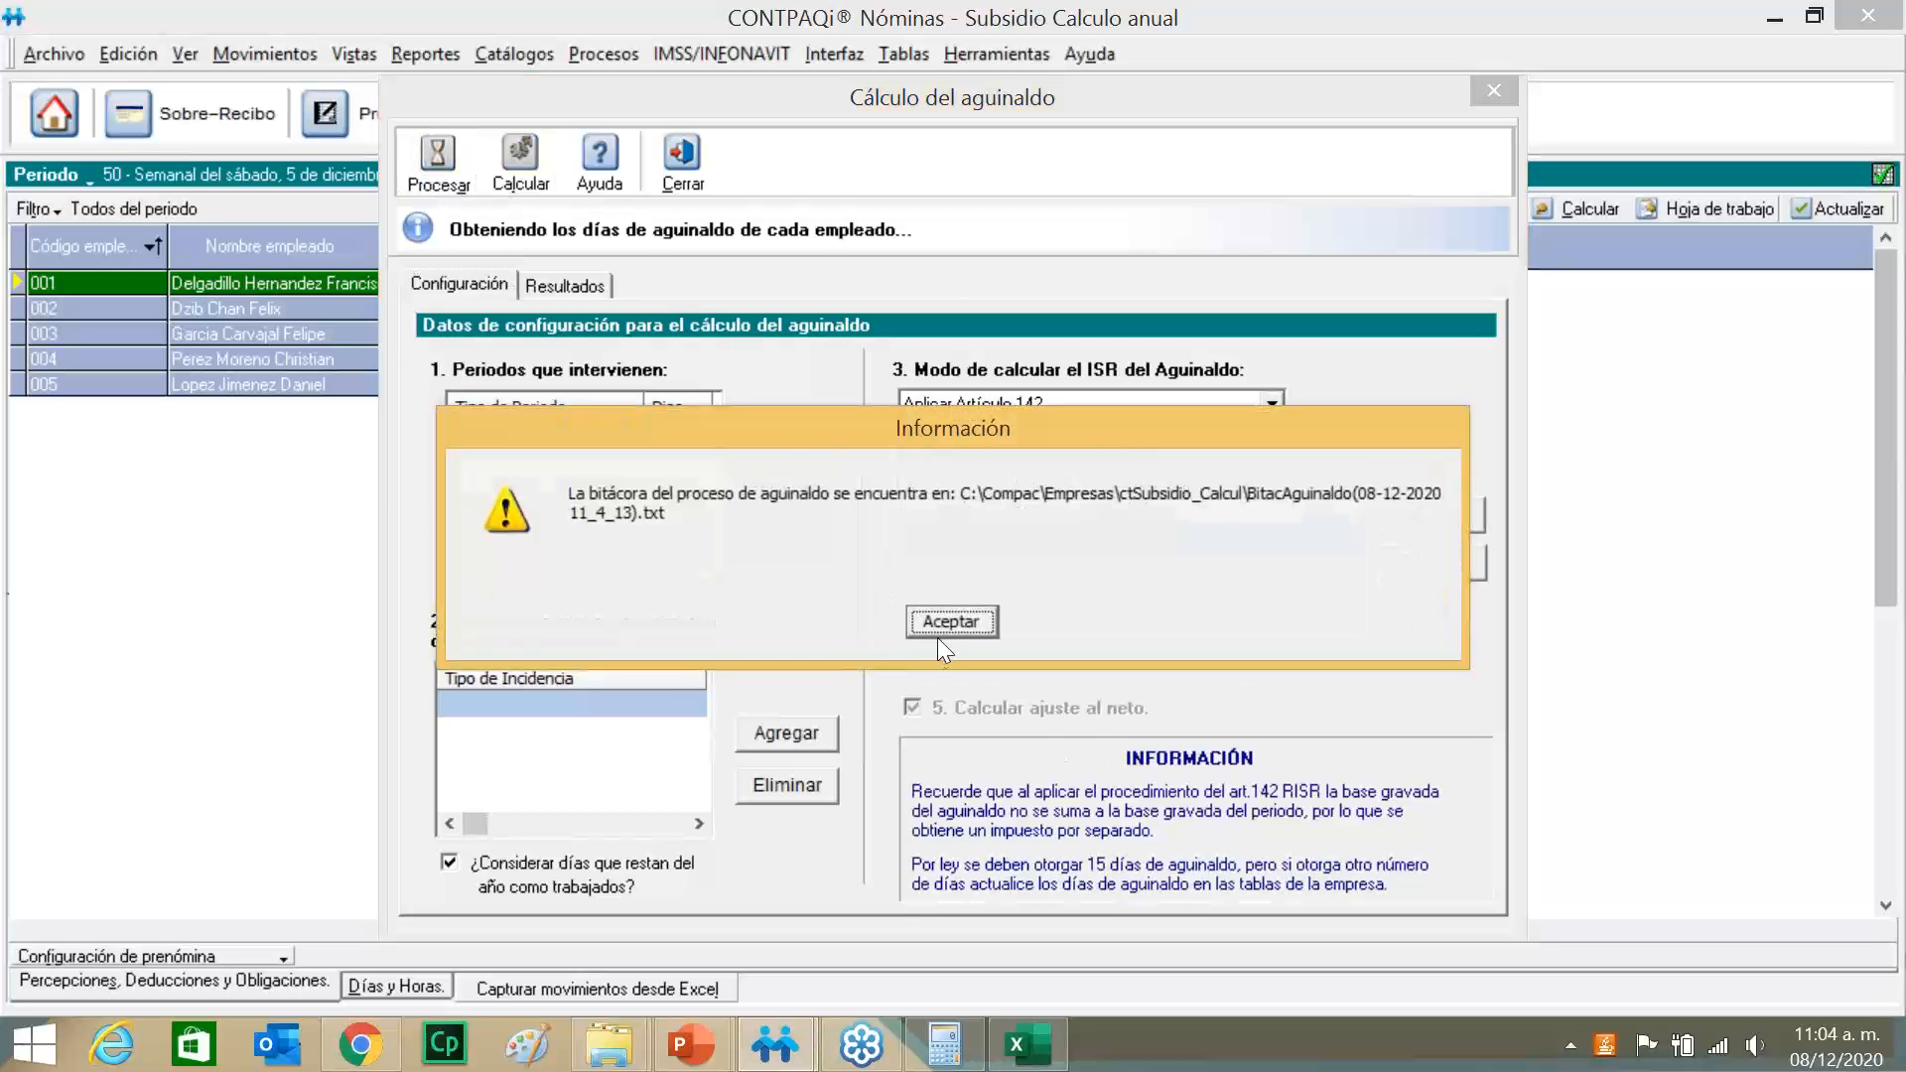
left_click(938, 626)
left_click(523, 174)
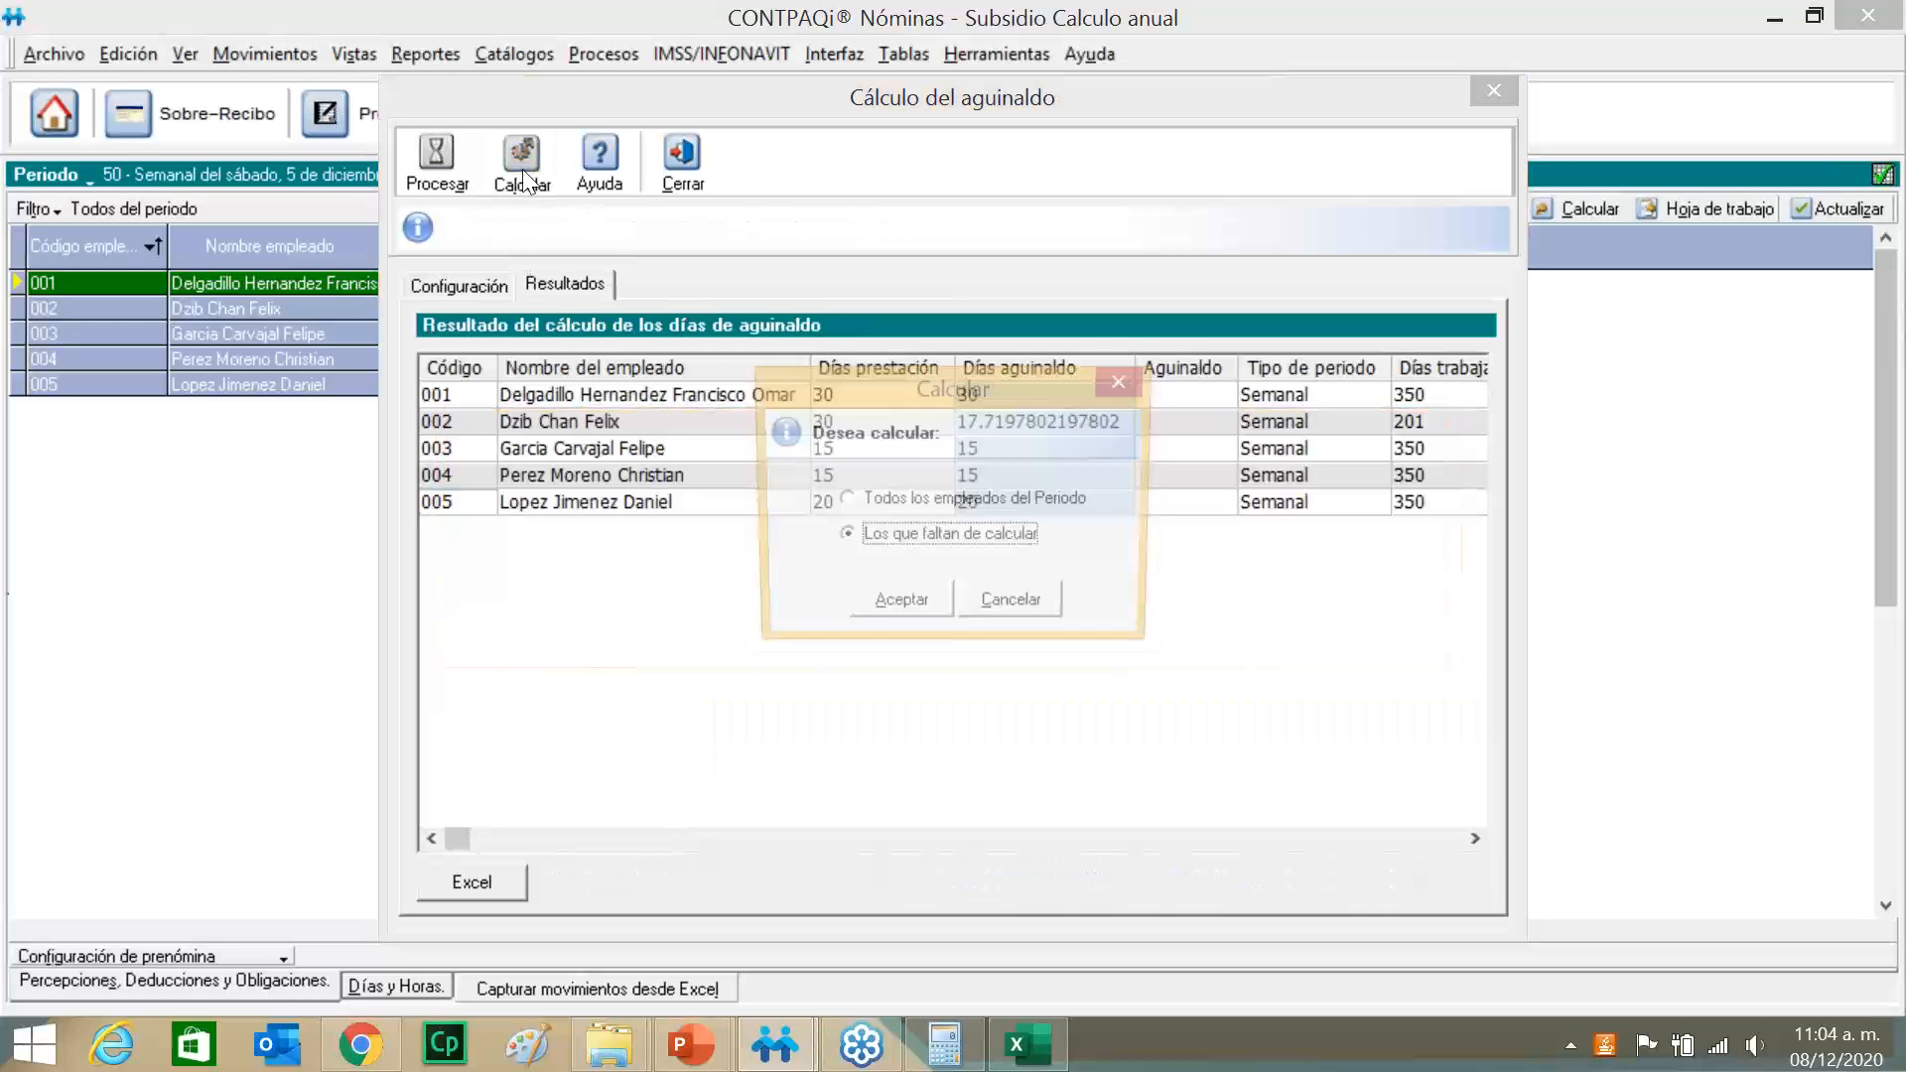
left_click(903, 601)
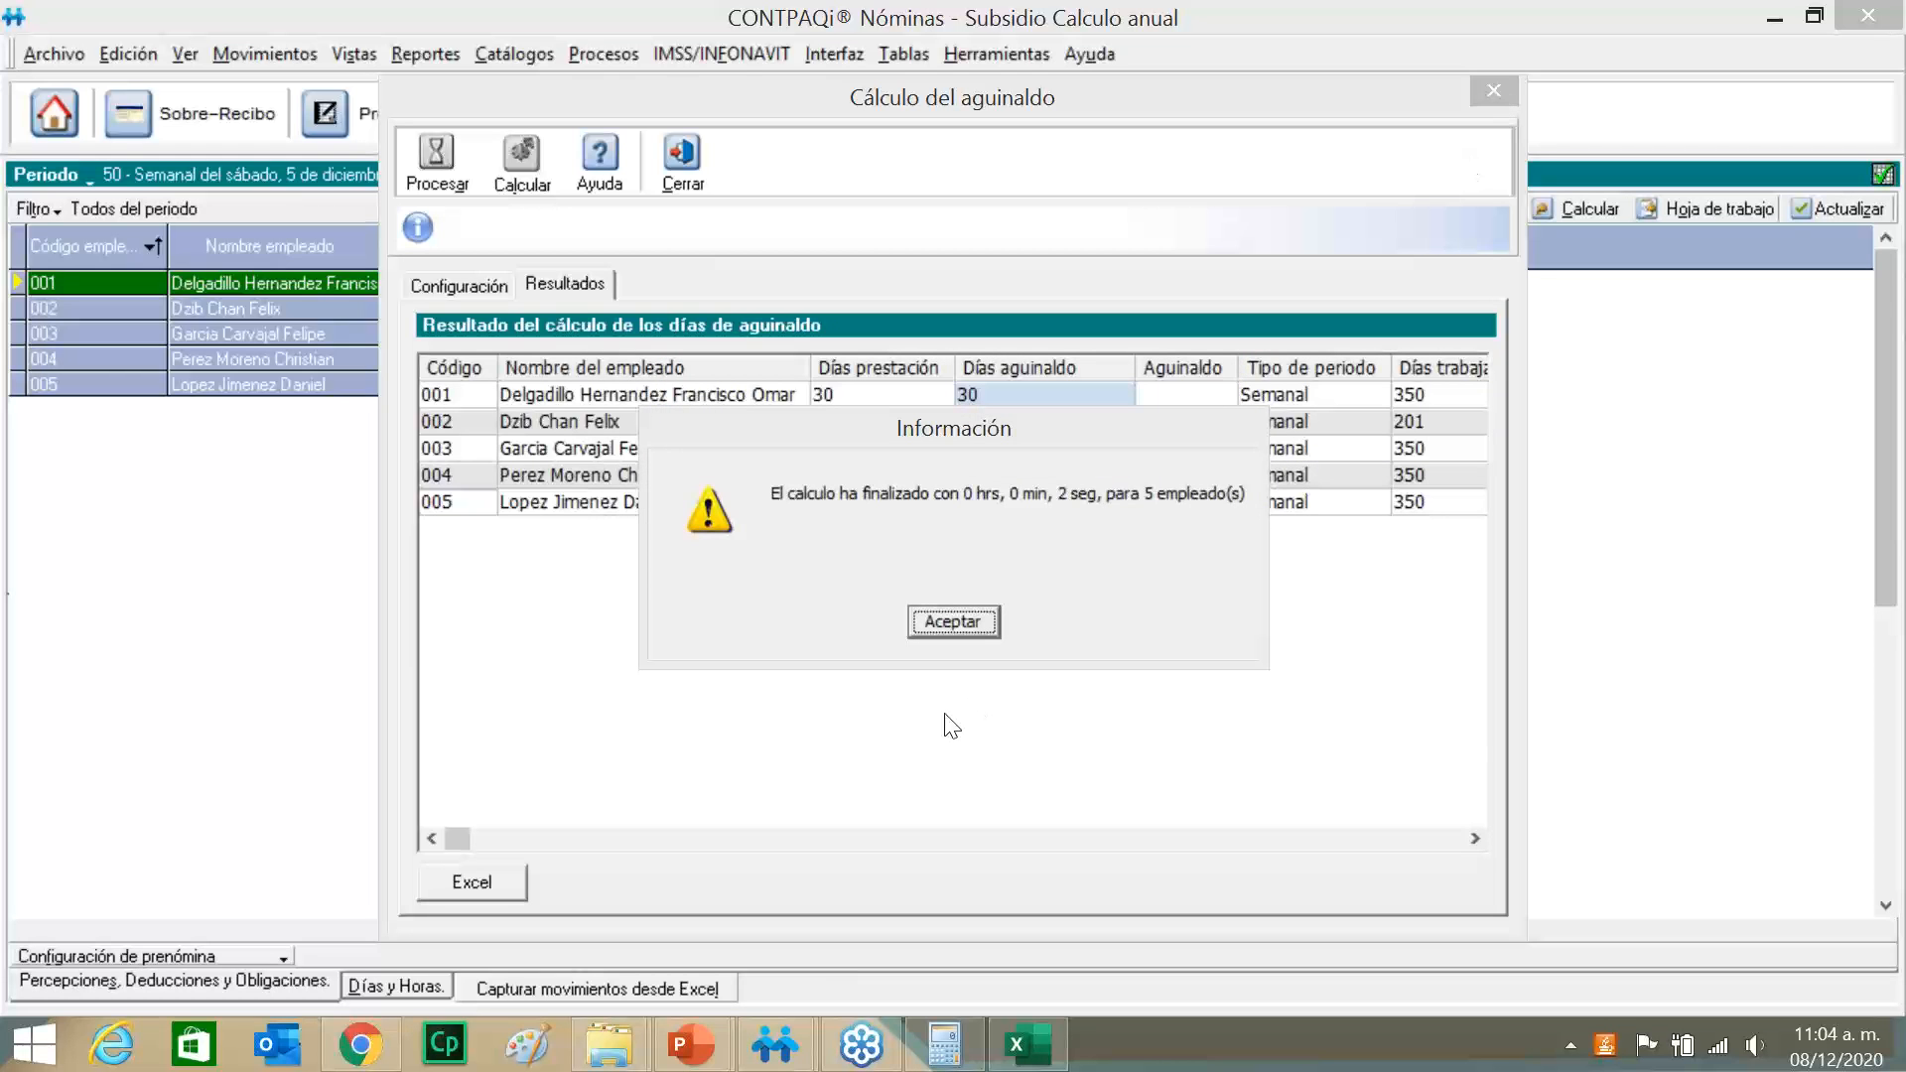
left_click(961, 633)
left_click(1492, 91)
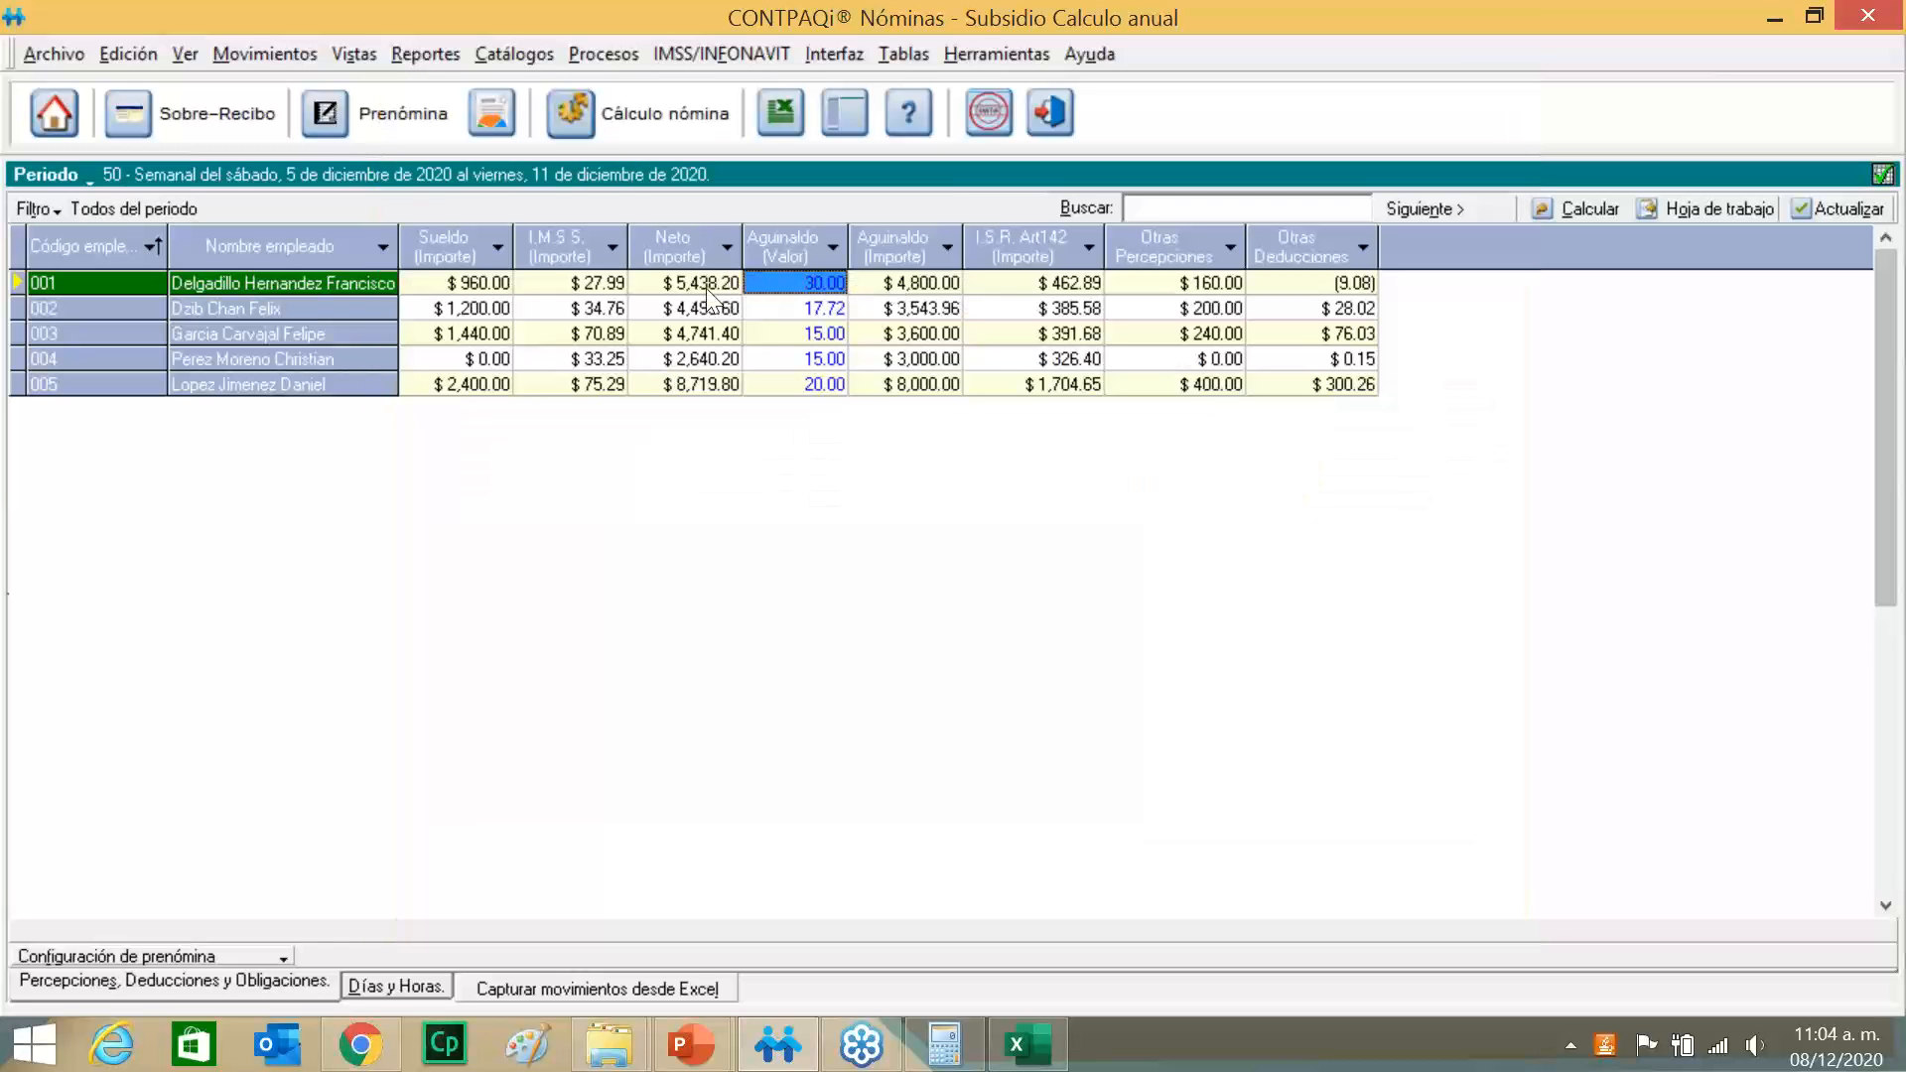
Open the Sobre-Recibo of employee 001 and review the monthly ISR simulation, including the period tax and subsidy sections.
right_click(706, 288)
left_click(745, 307)
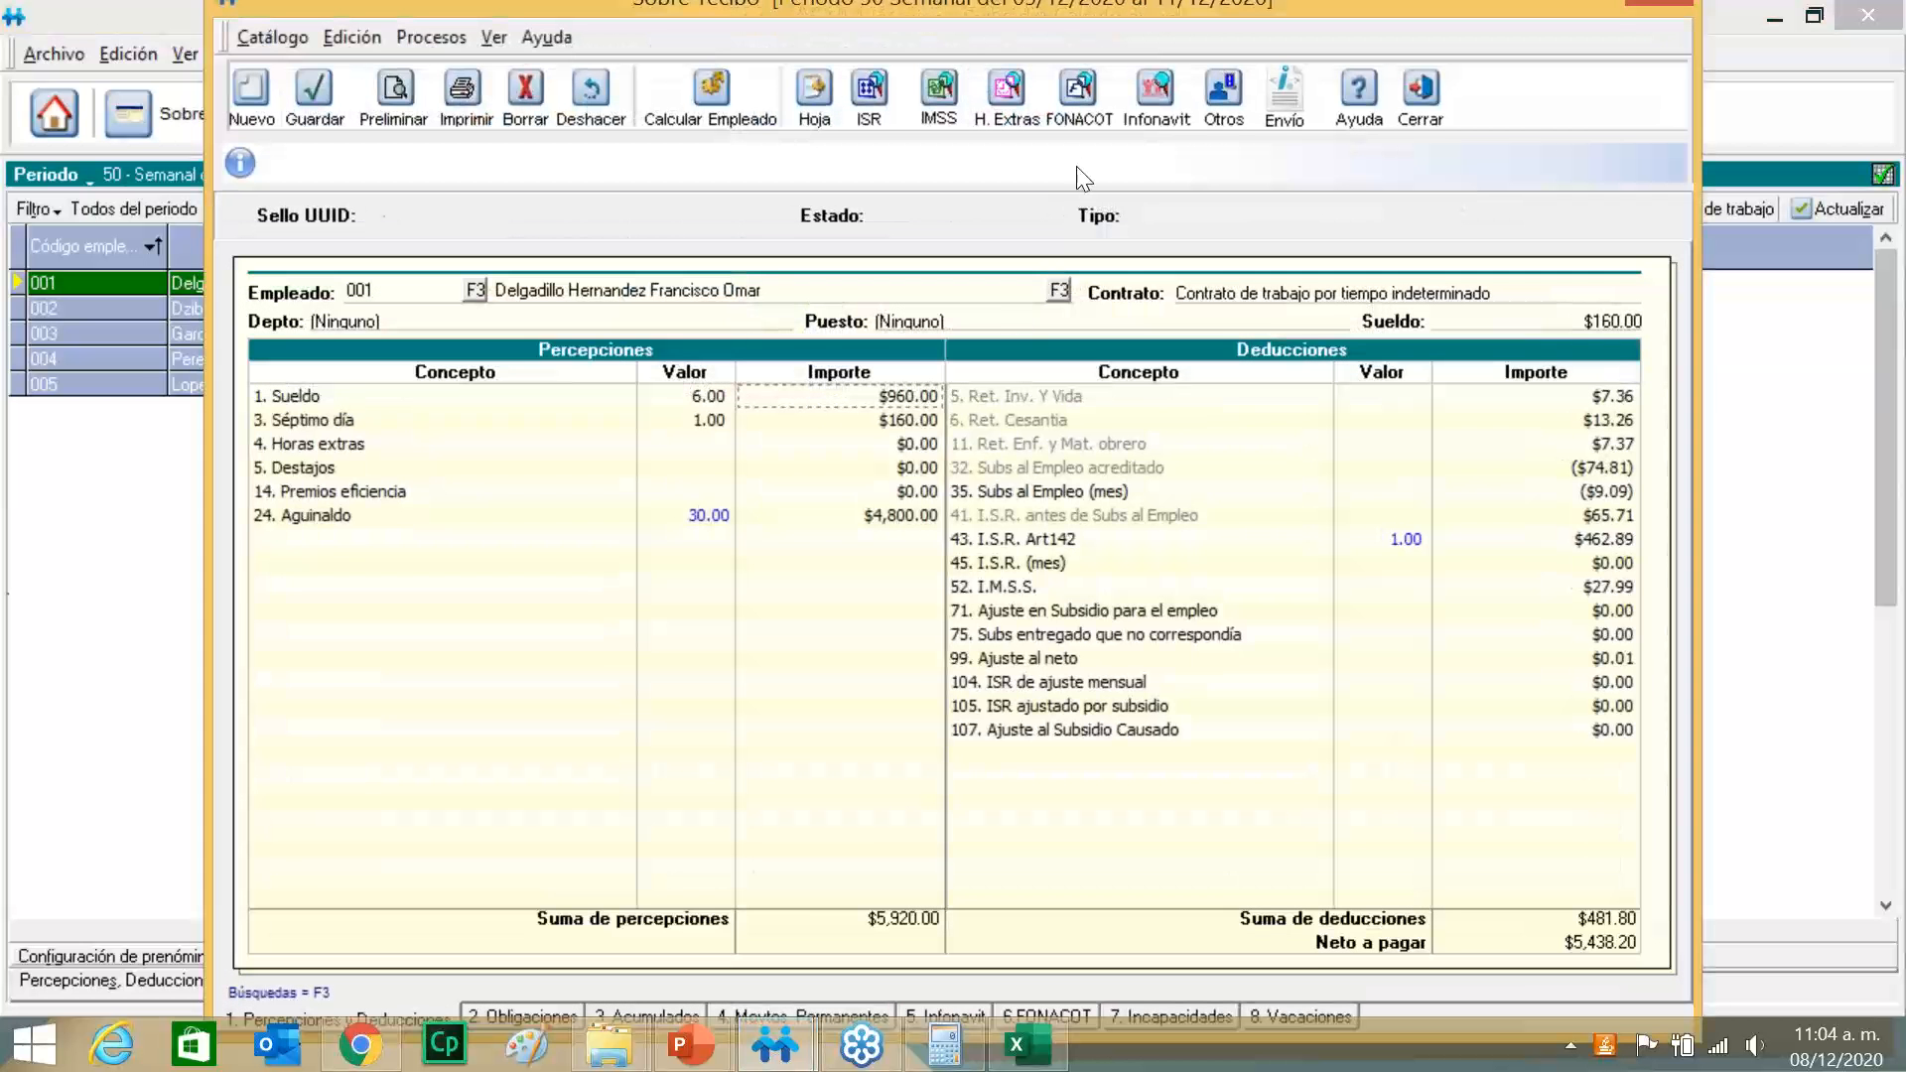
left_click(873, 98)
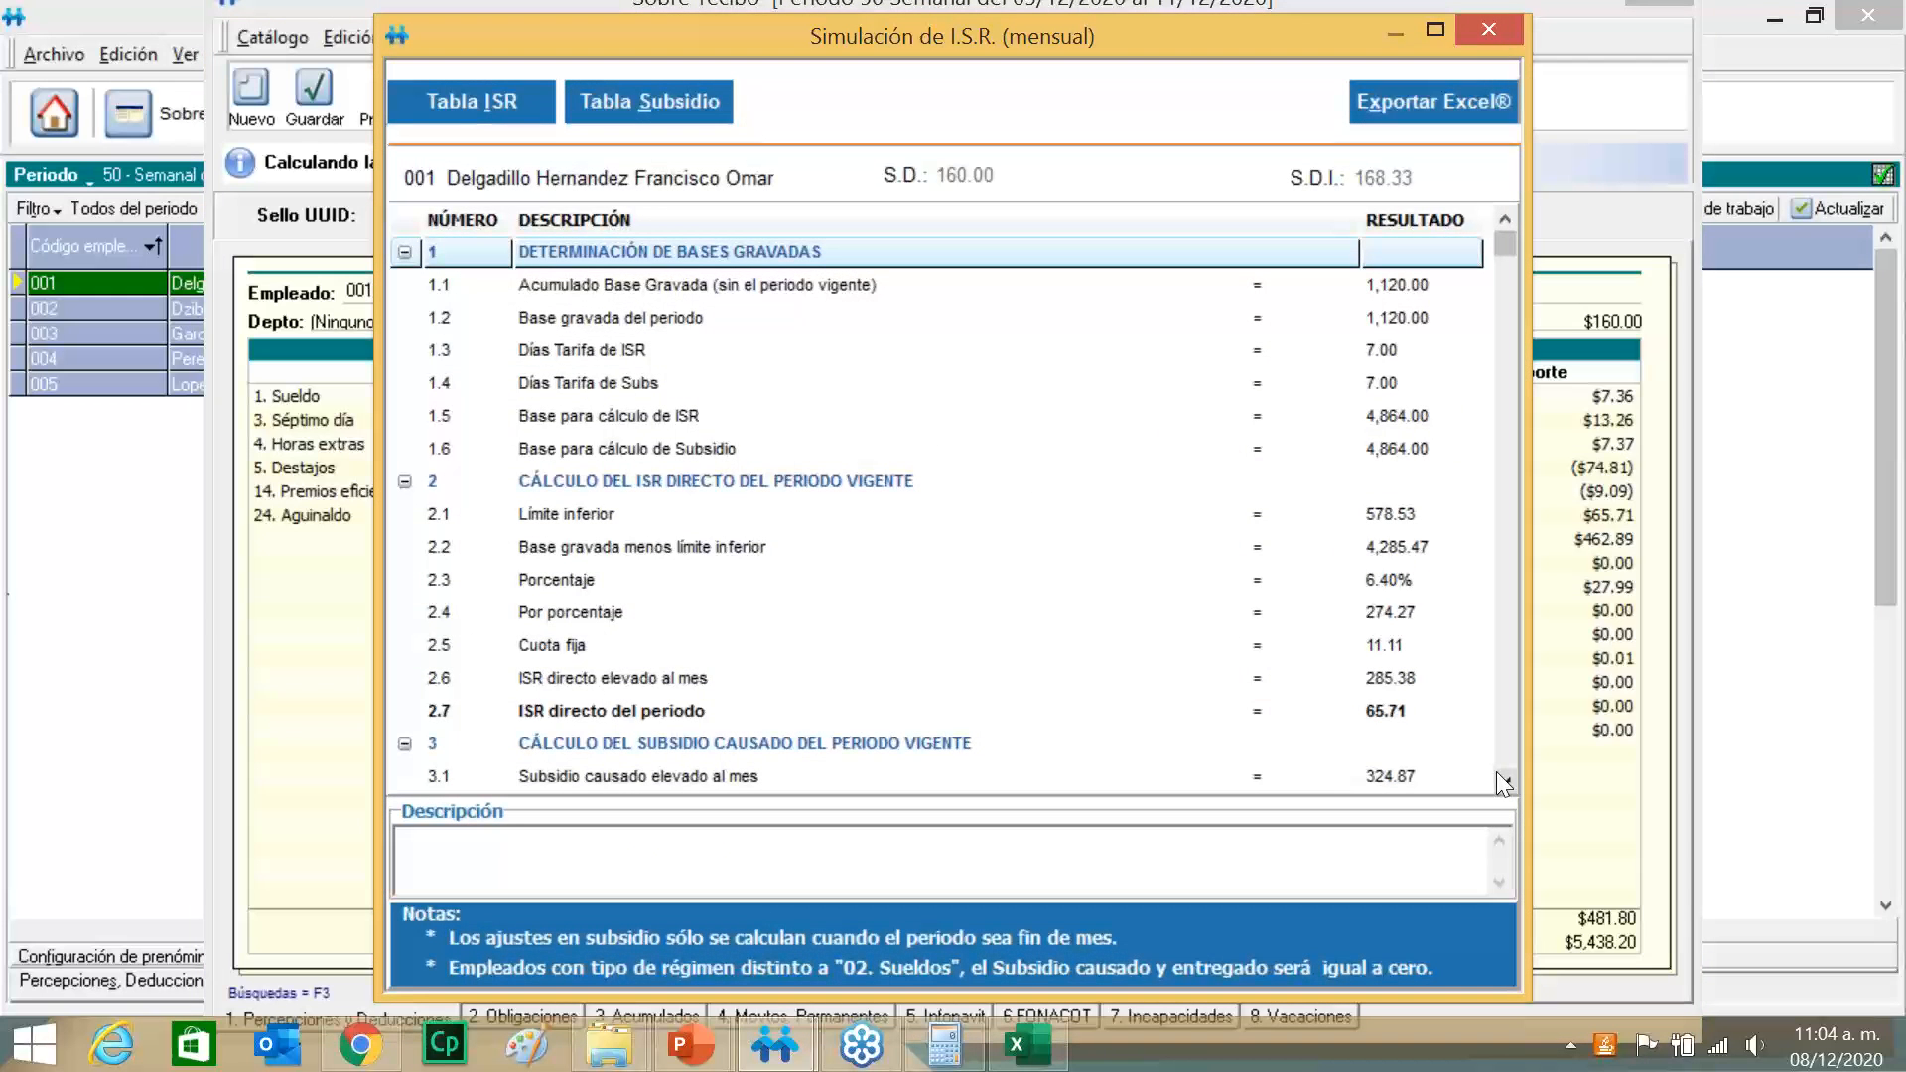
left_click_drag(1498, 776, 1497, 771)
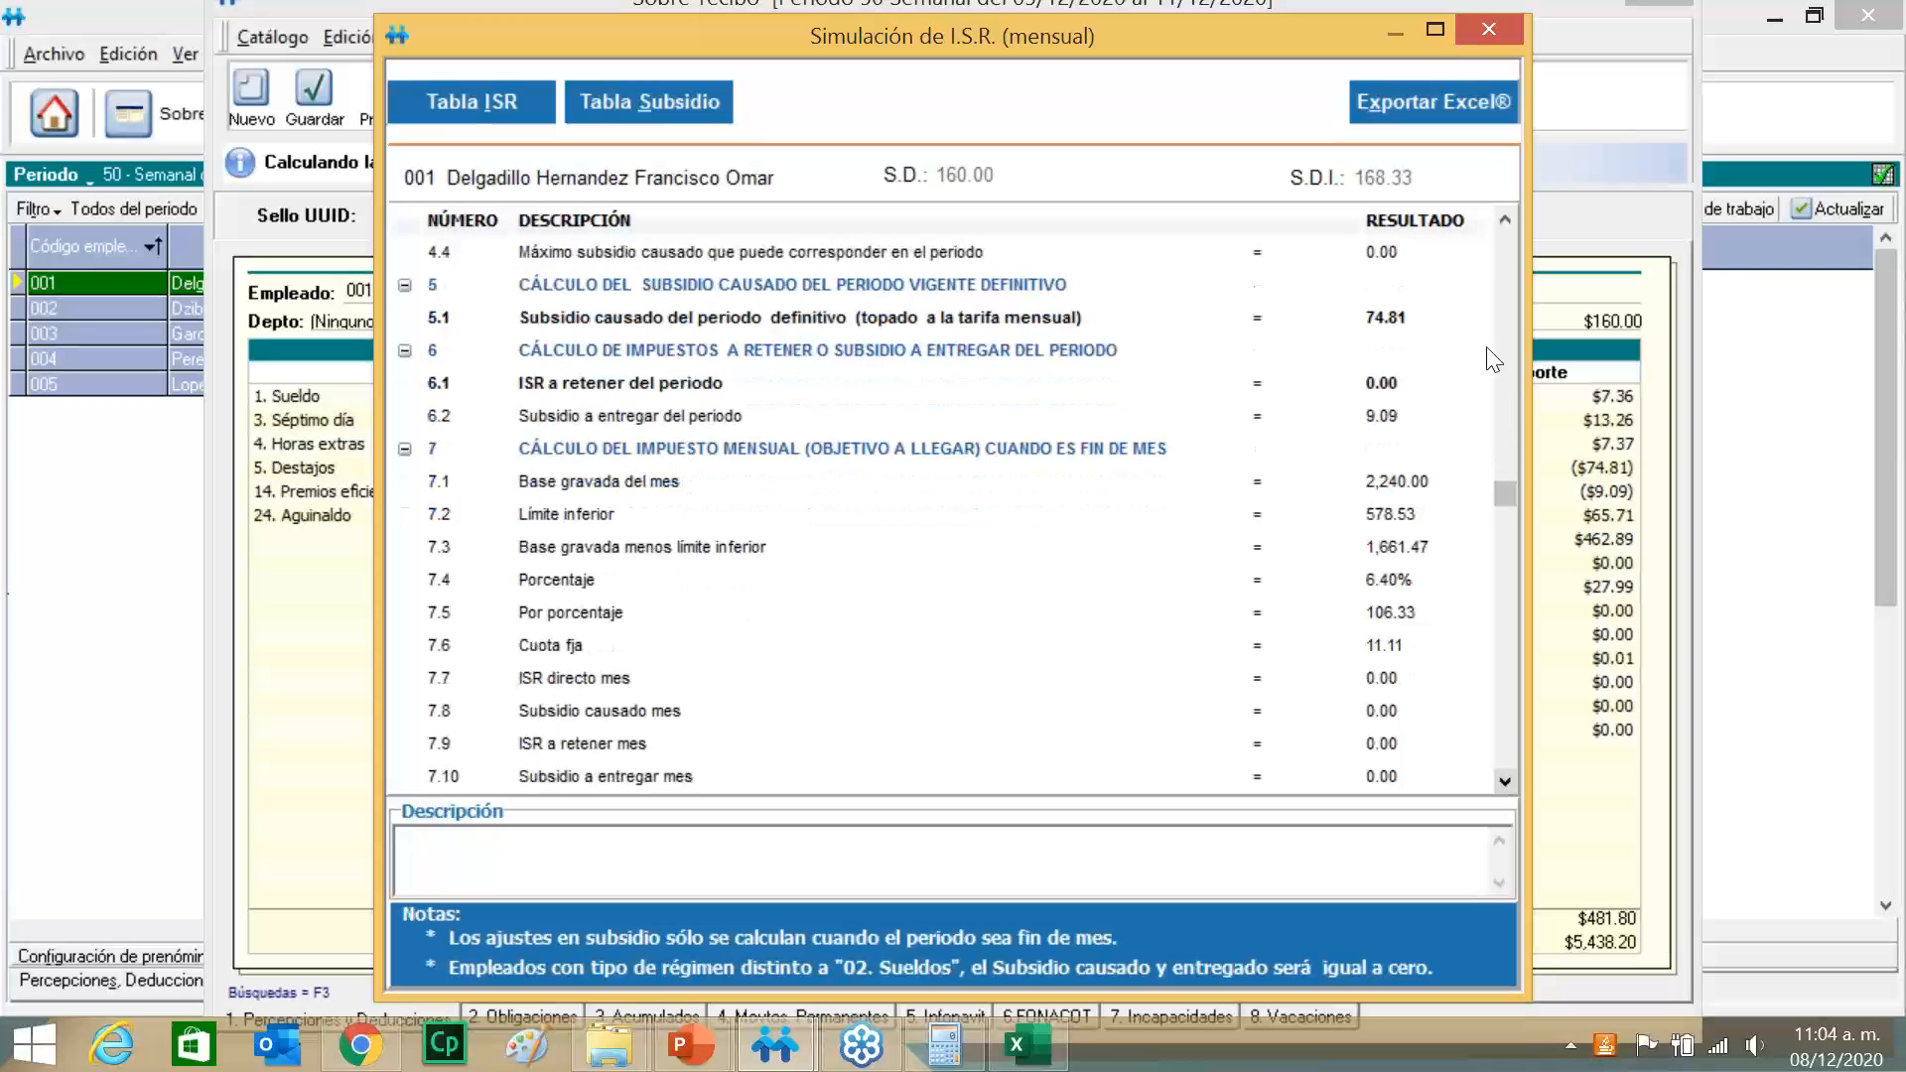
left_click(1488, 30)
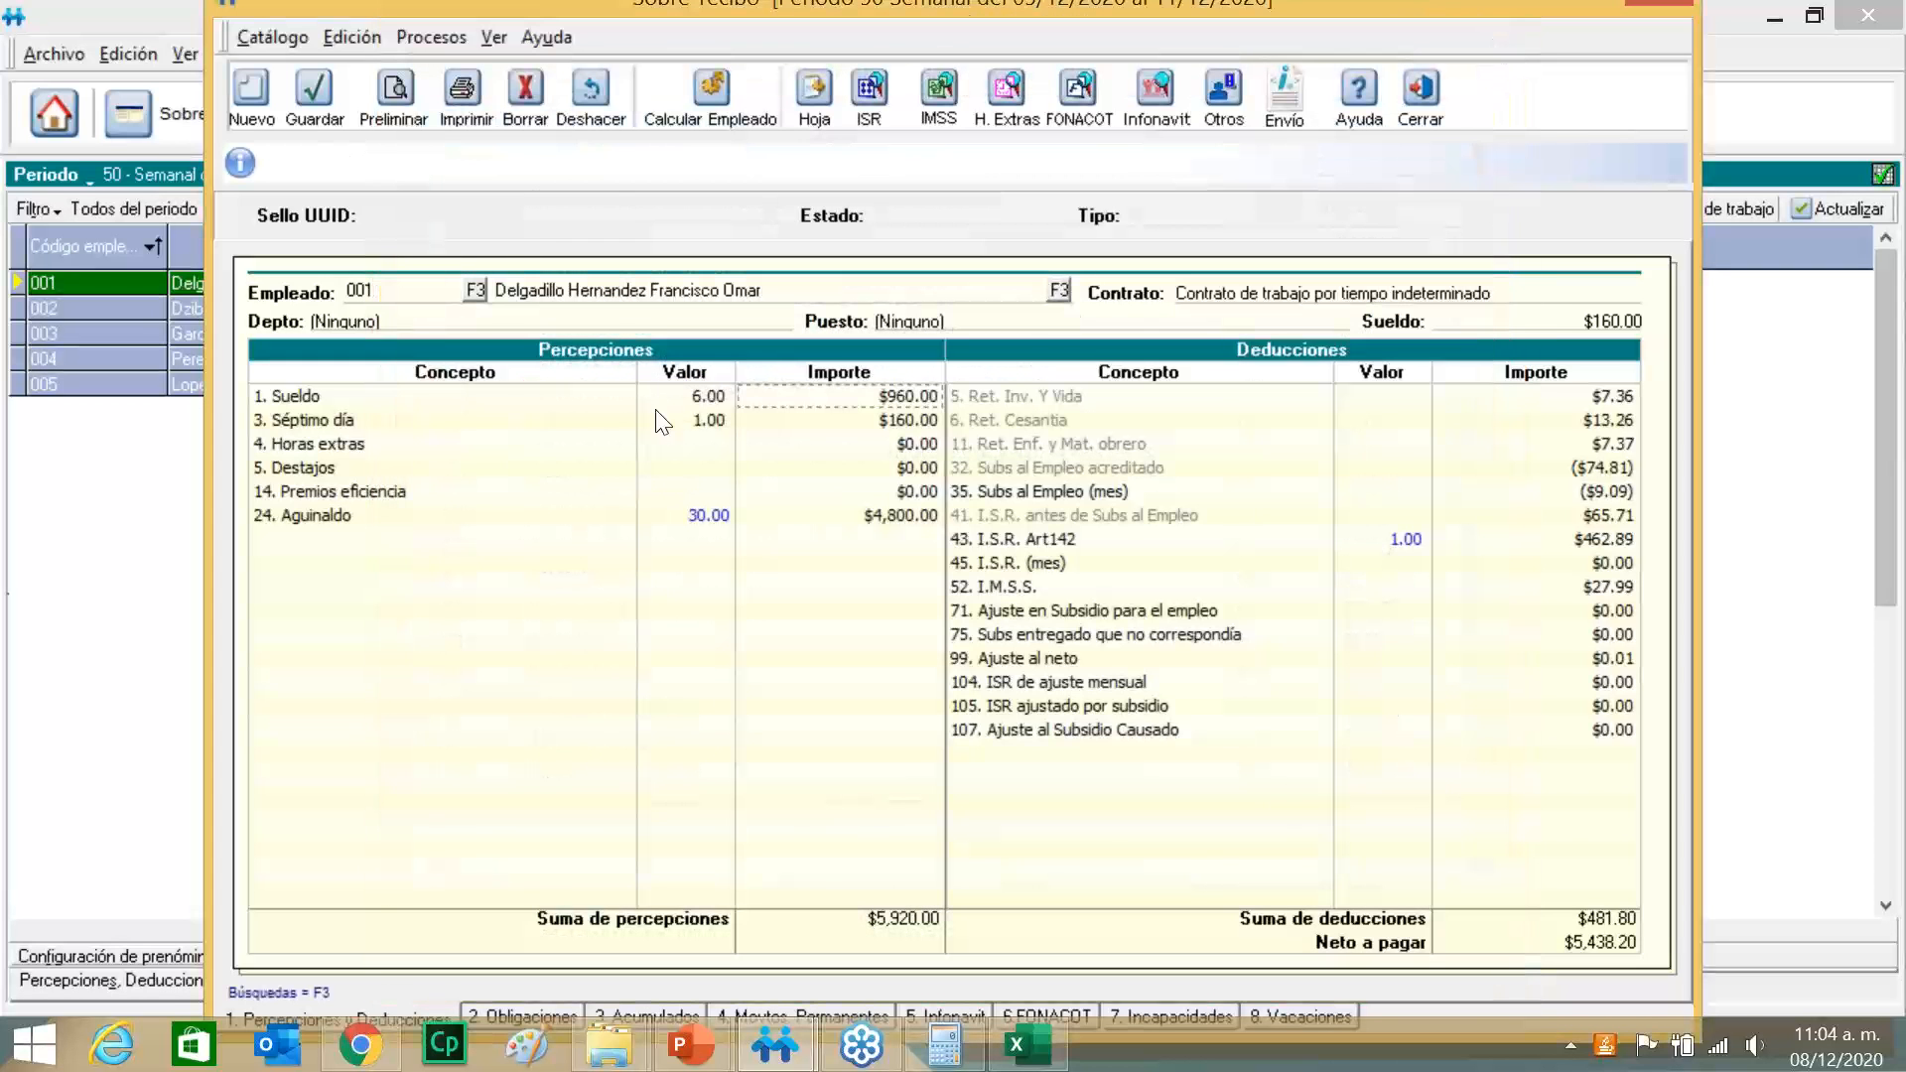
Run the Hoja de trabajo report for employee 001 in the Sobre recibo, fórmulas y acumulados format, without zero values, and maximize it.
left_click(688, 449)
left_click(775, 517)
left_click(1075, 543)
left_click(814, 104)
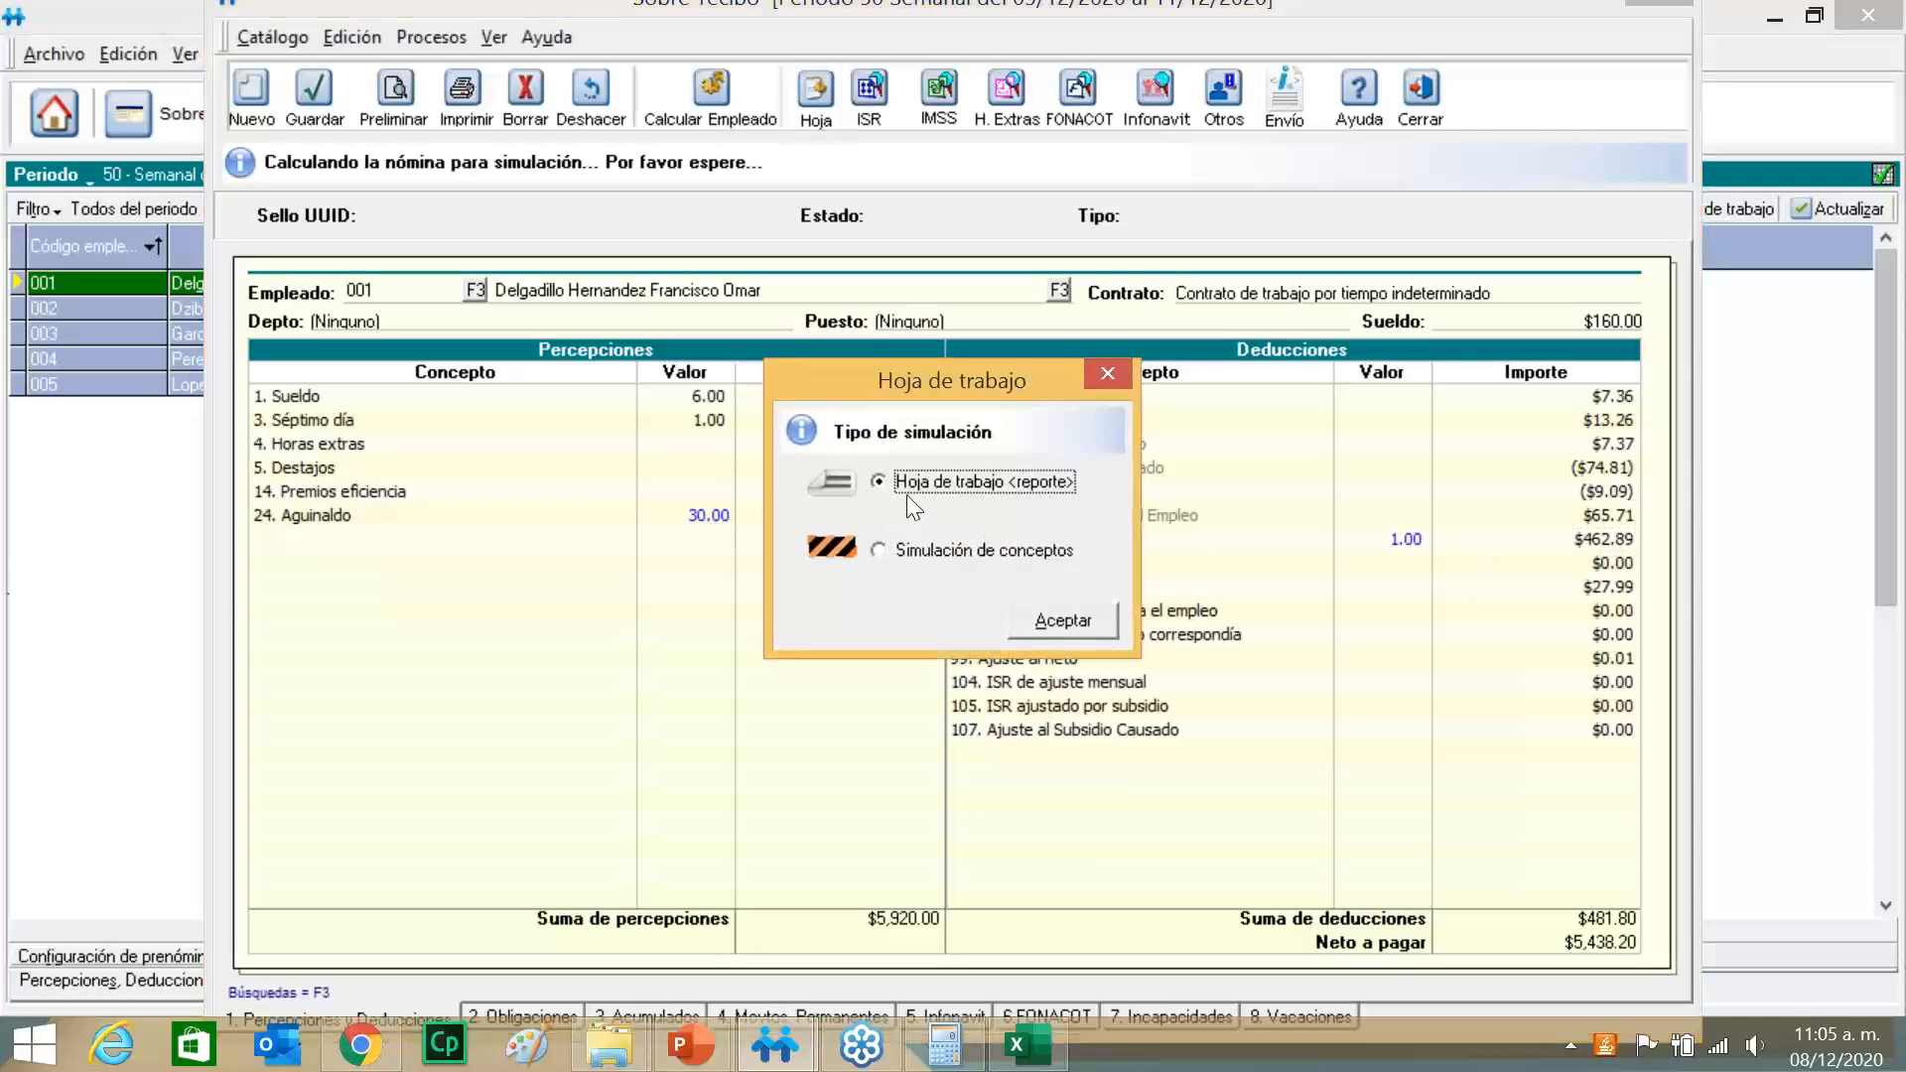
left_click(1054, 621)
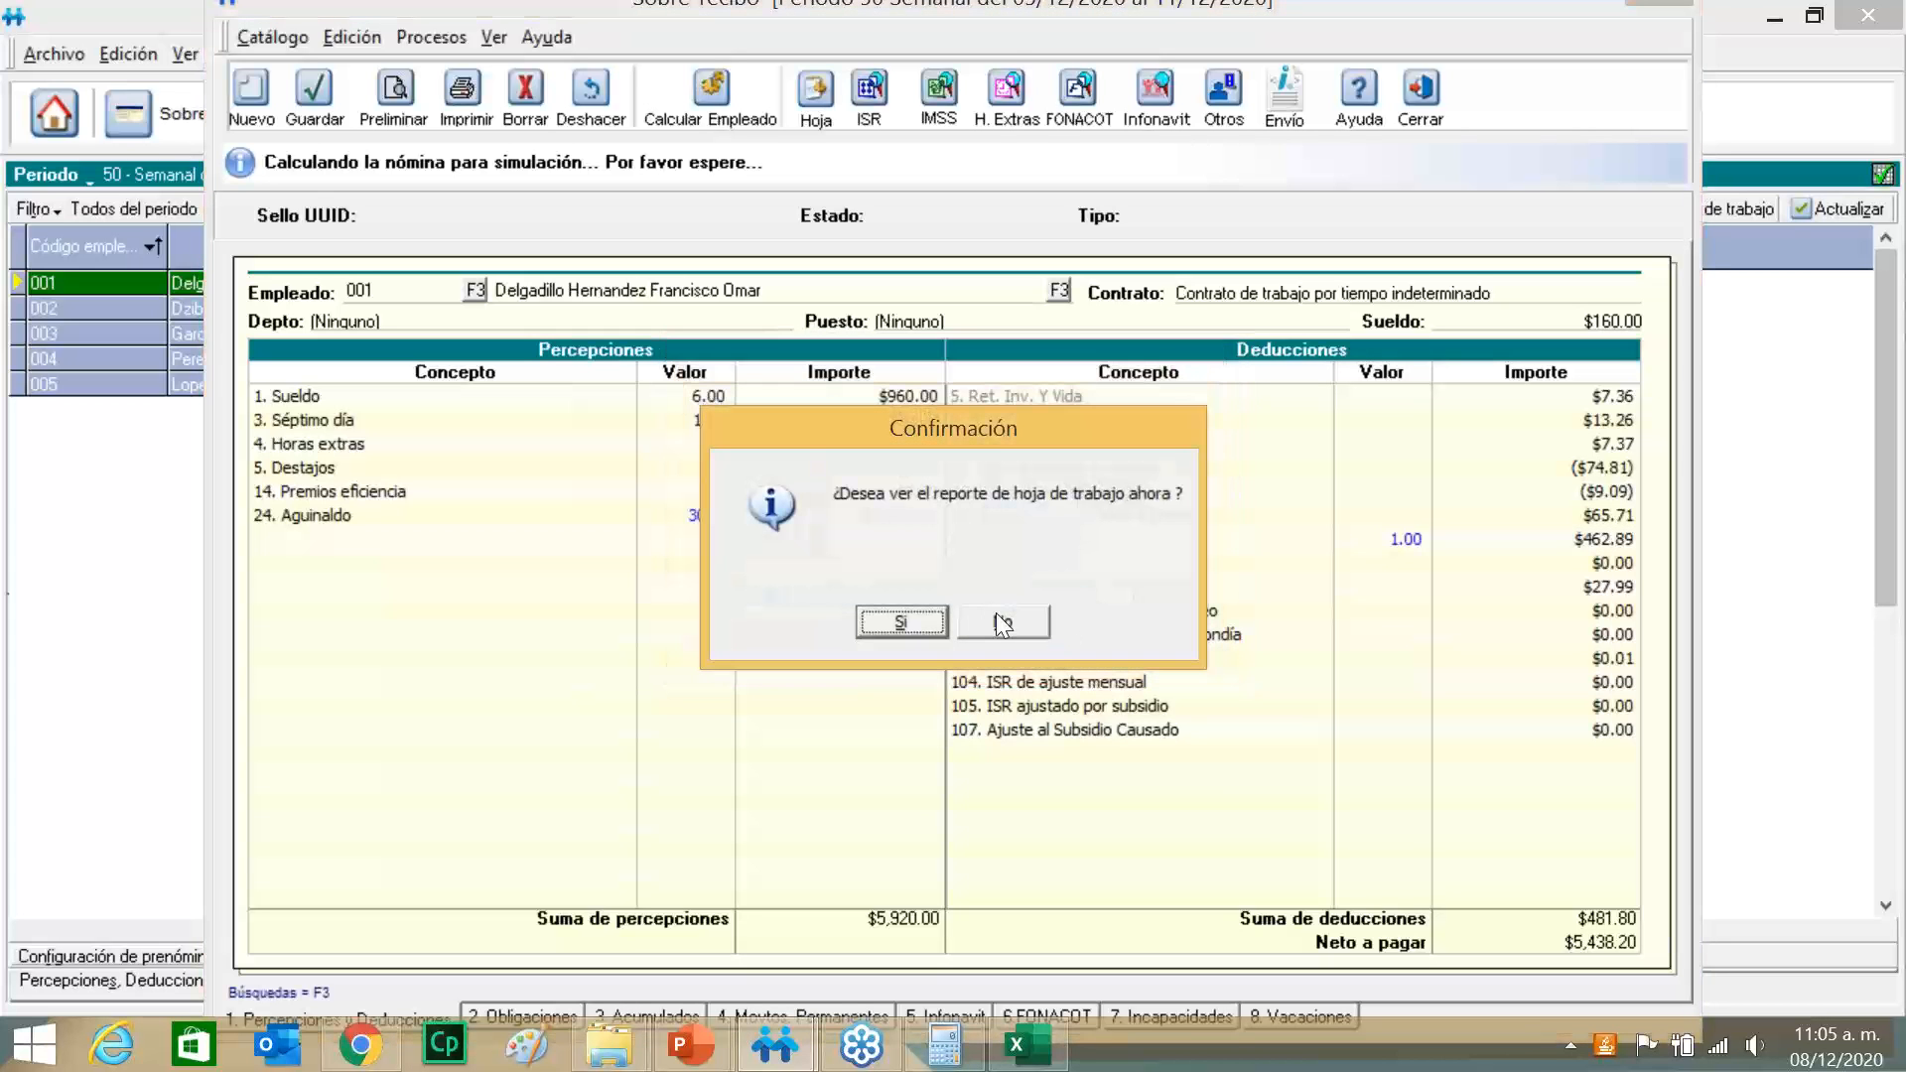
left_click(938, 623)
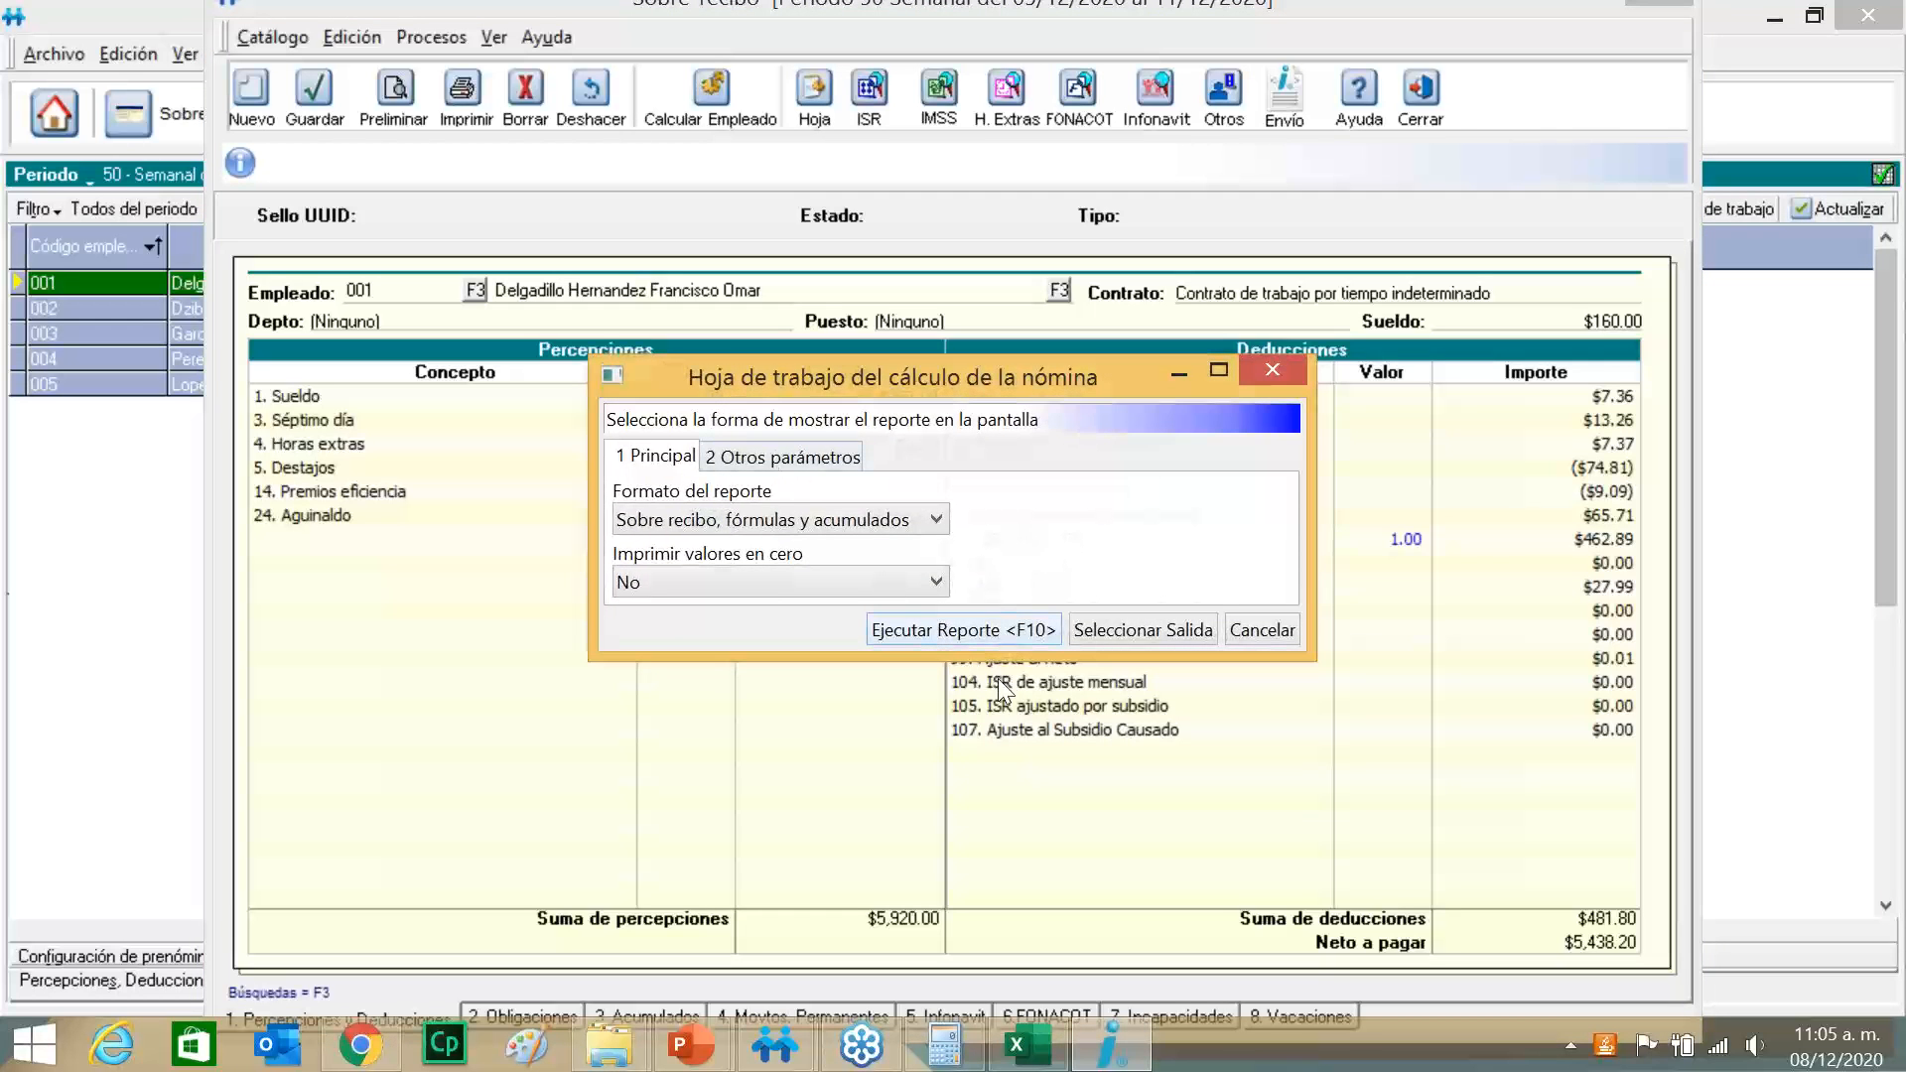
left_click(961, 628)
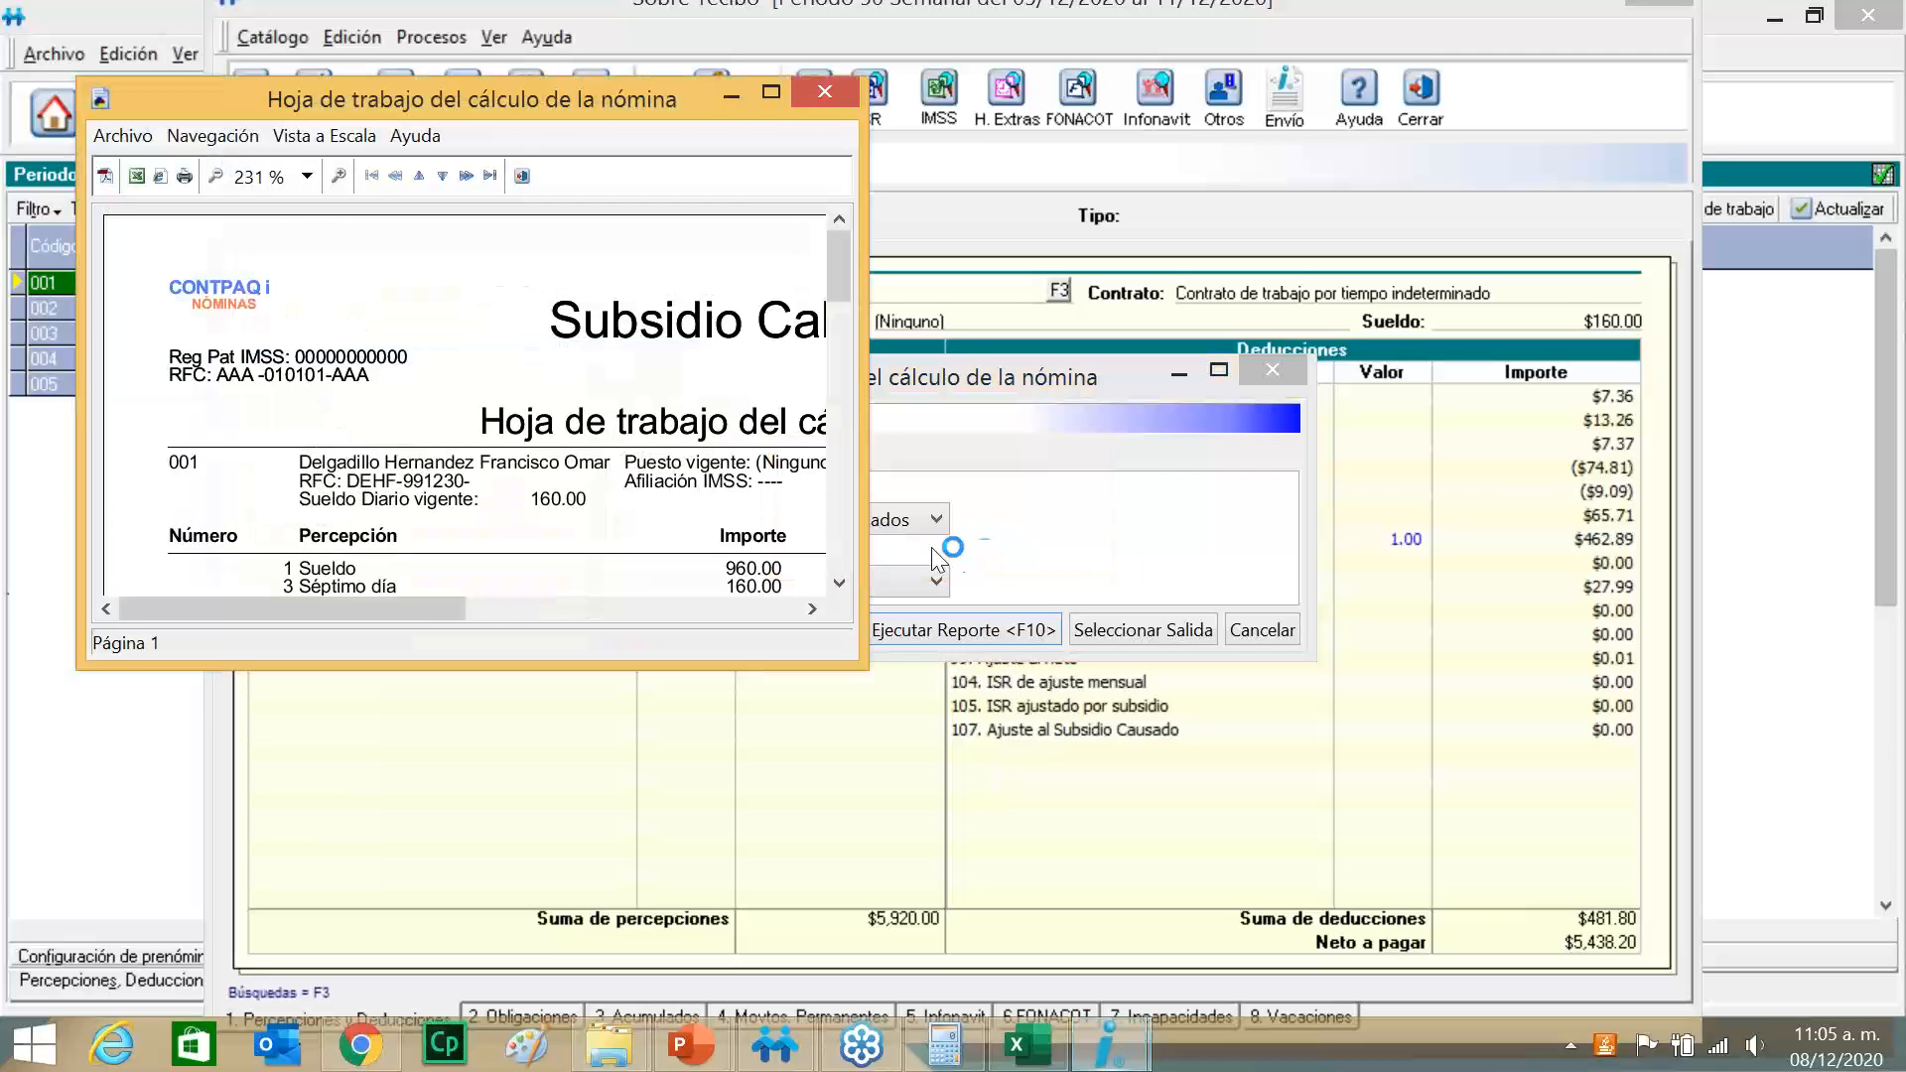
left_click(770, 93)
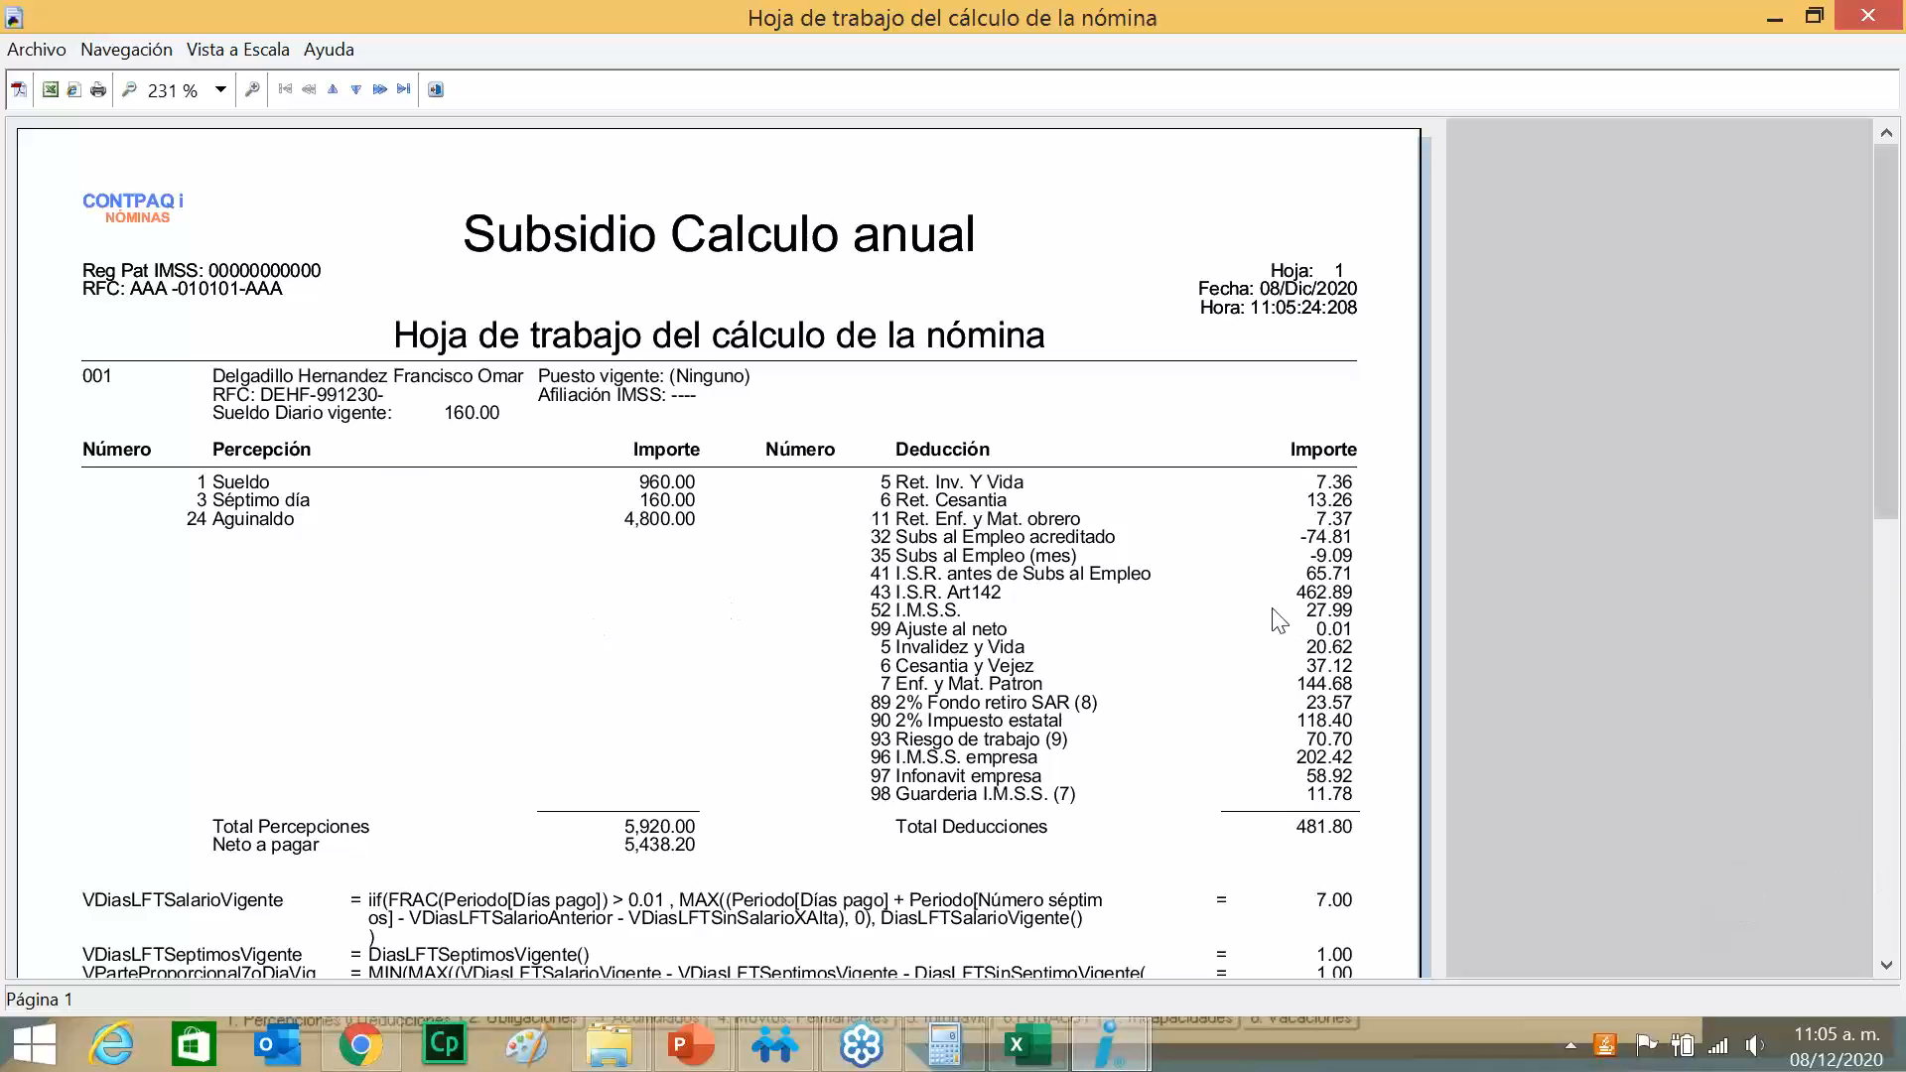
Examine the Artículo 142 ISR formulas across pages 2 and 3 of the Hoja de trabajo, then close the report and the Sobre-Recibo.
left_click(380, 89)
left_click(379, 90)
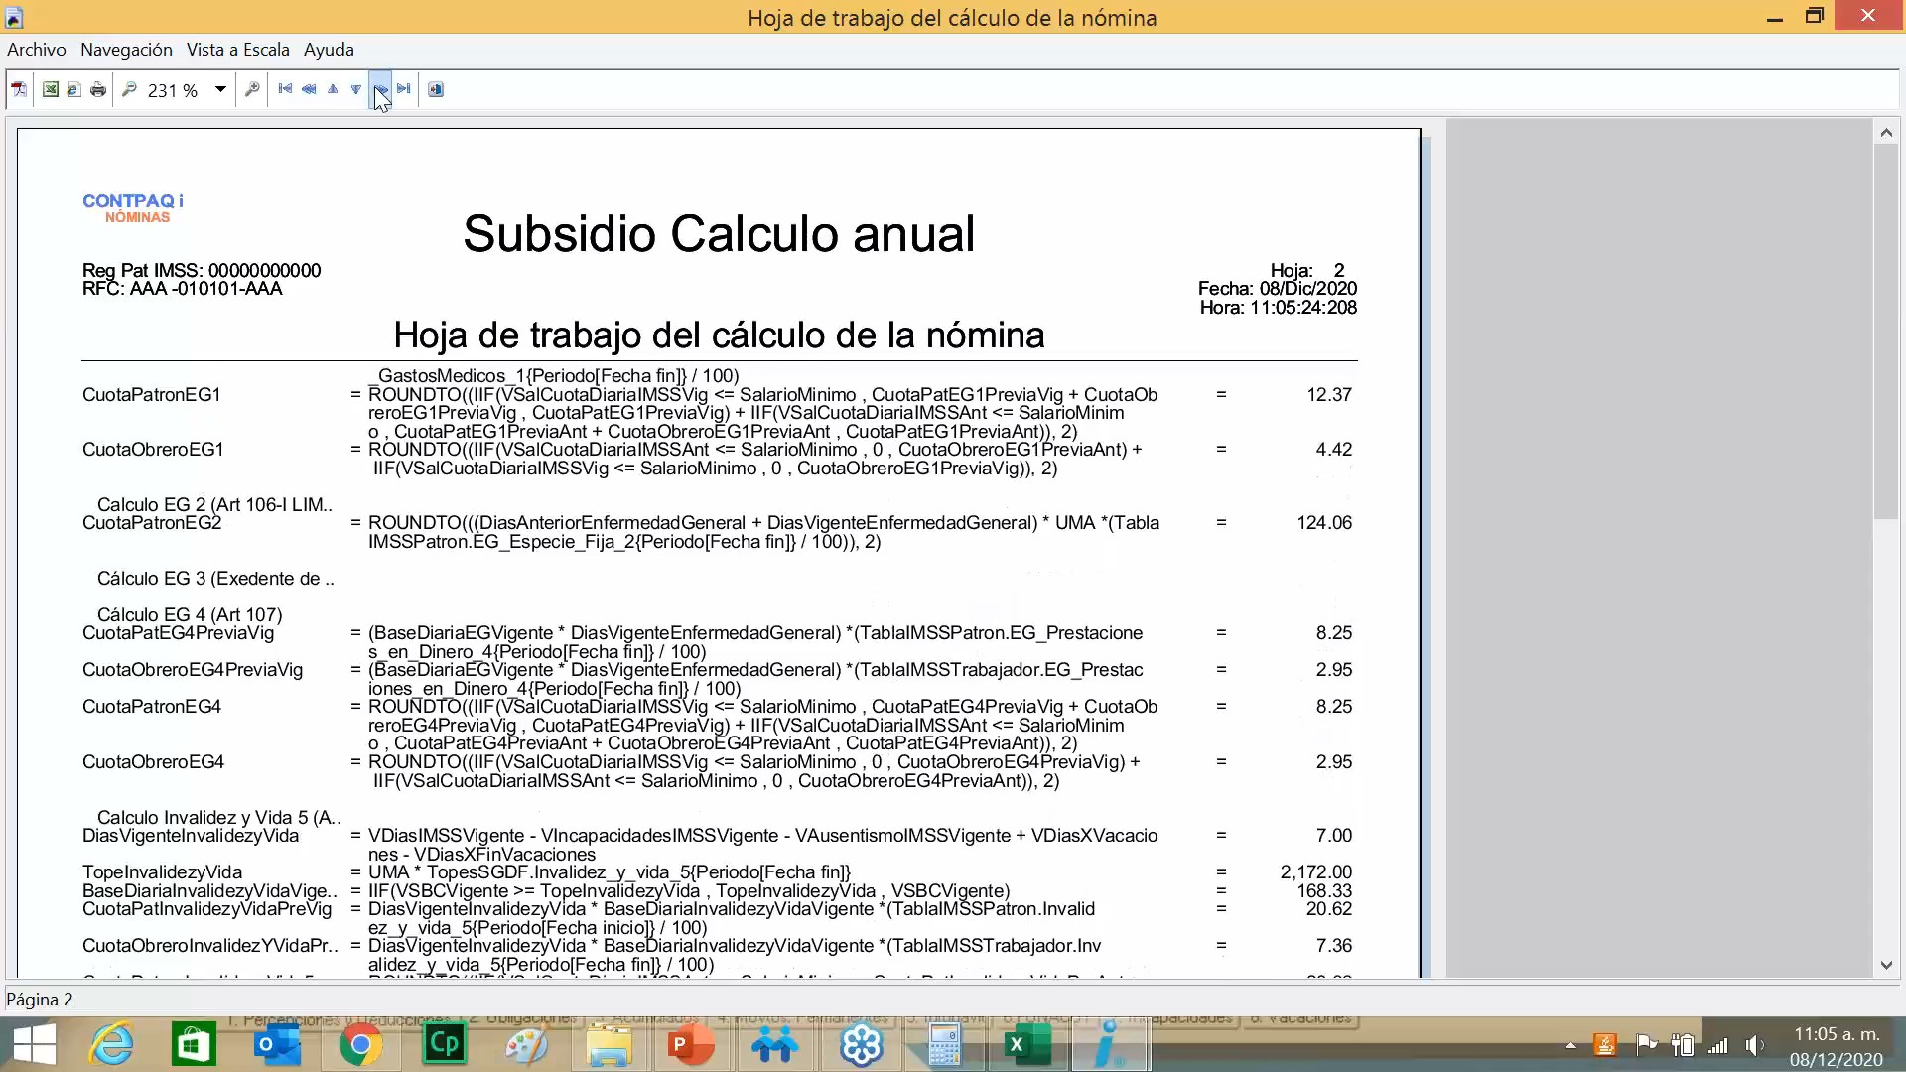
left_click(379, 89)
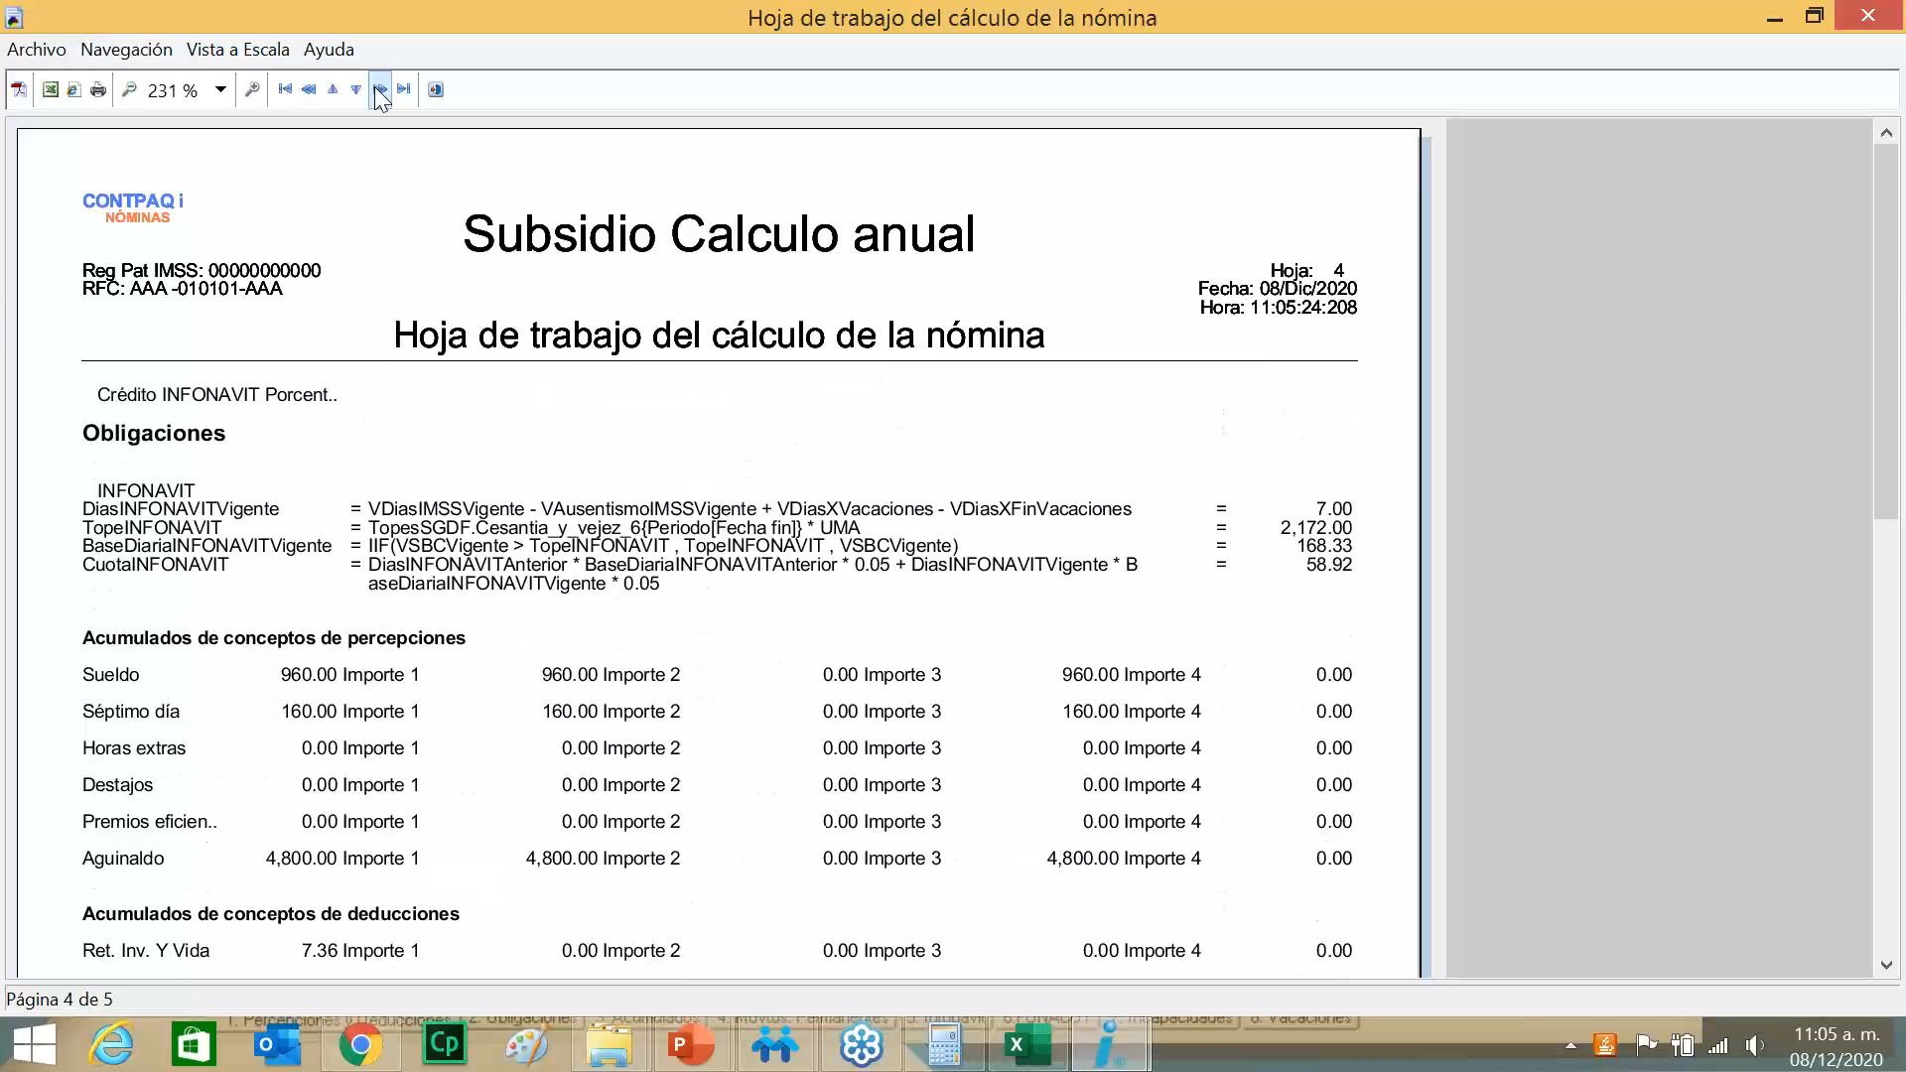
left_click(309, 90)
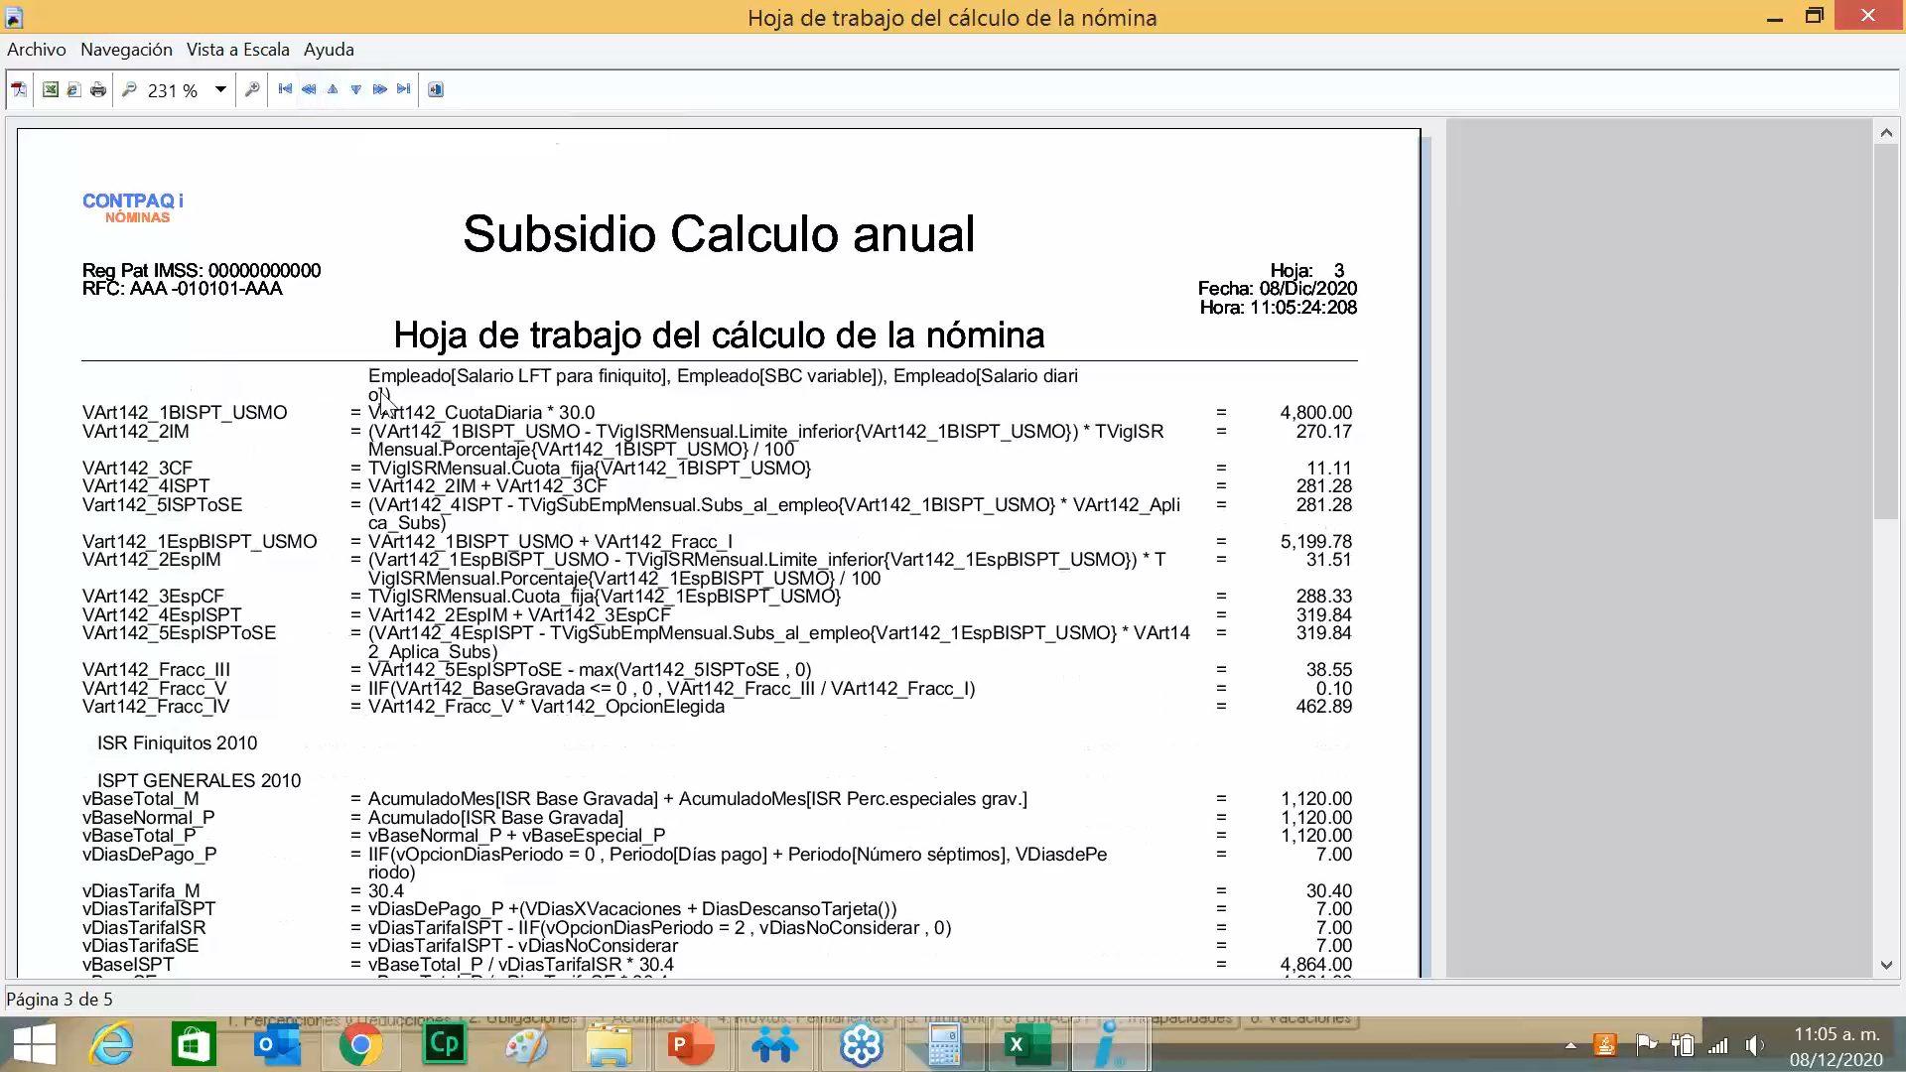
left_click(309, 90)
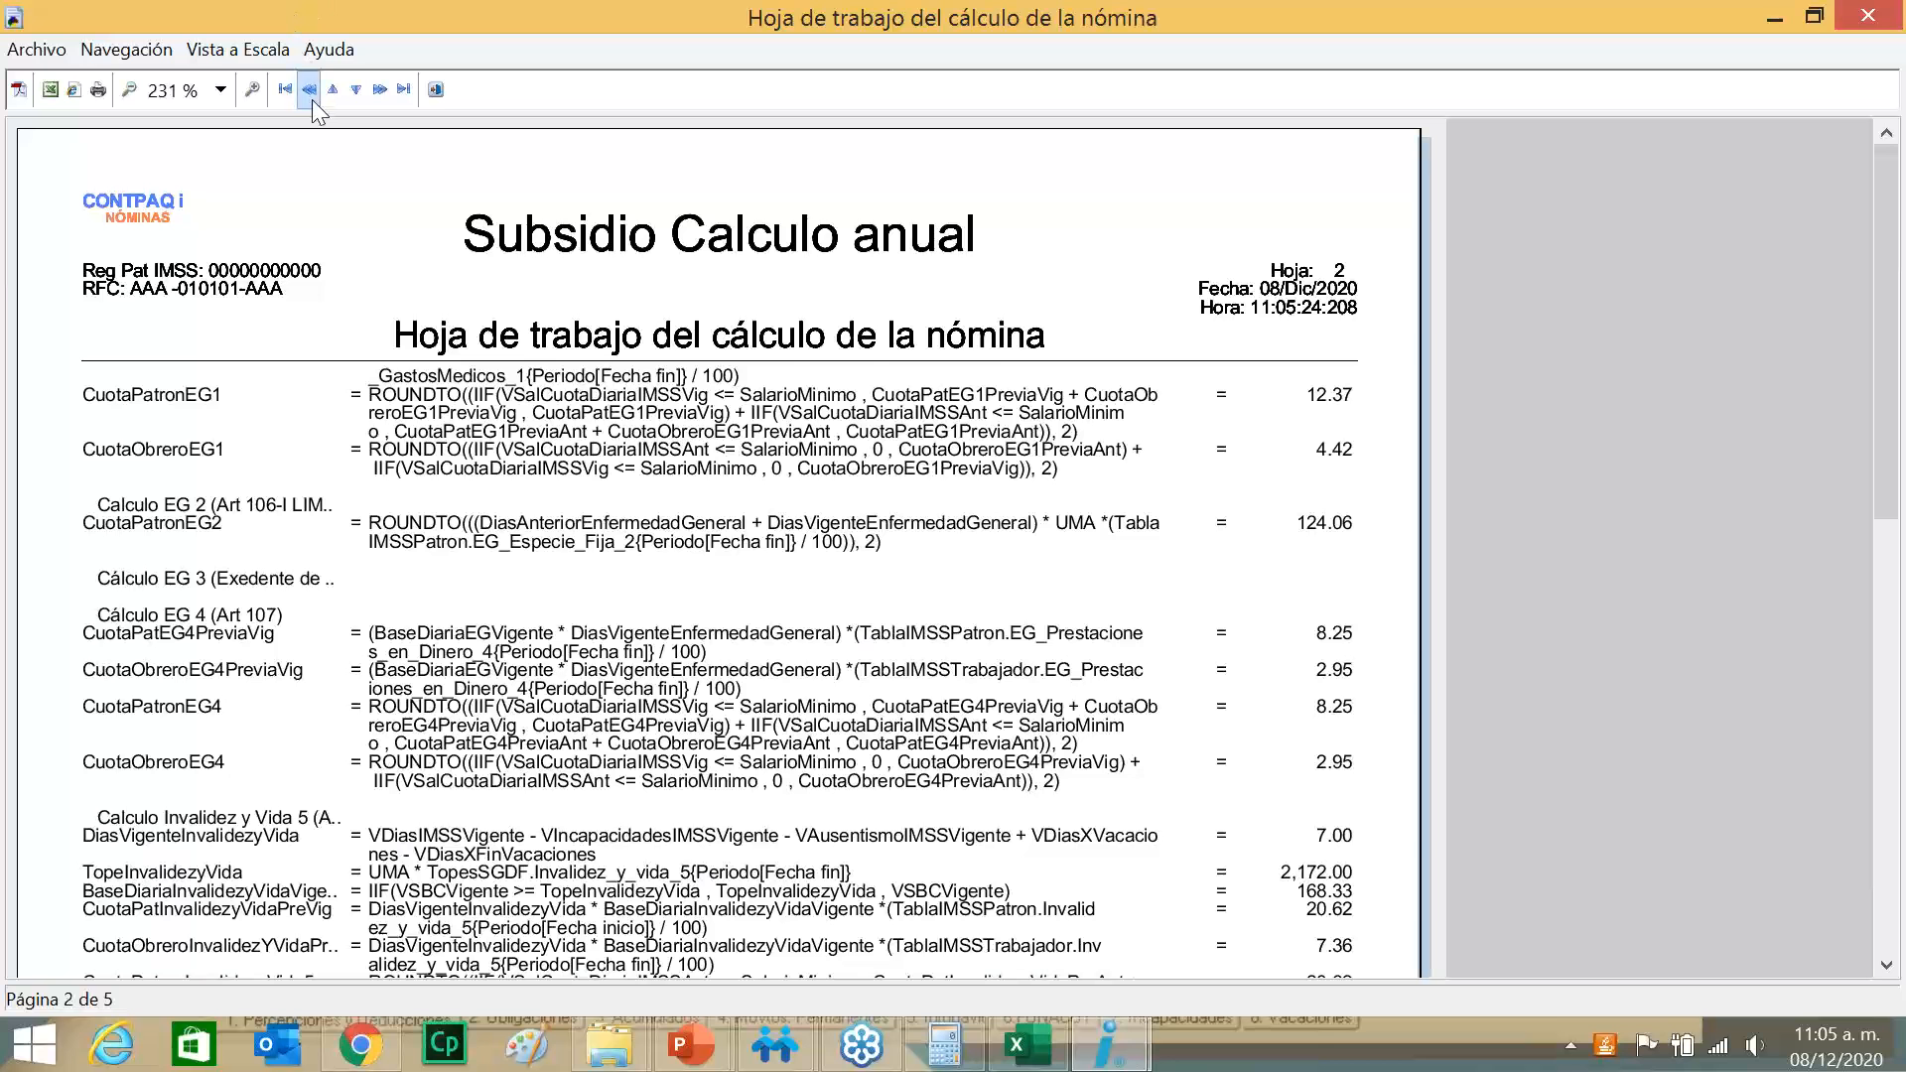
left_click(1887, 965)
left_click(1887, 965)
left_click(1888, 965)
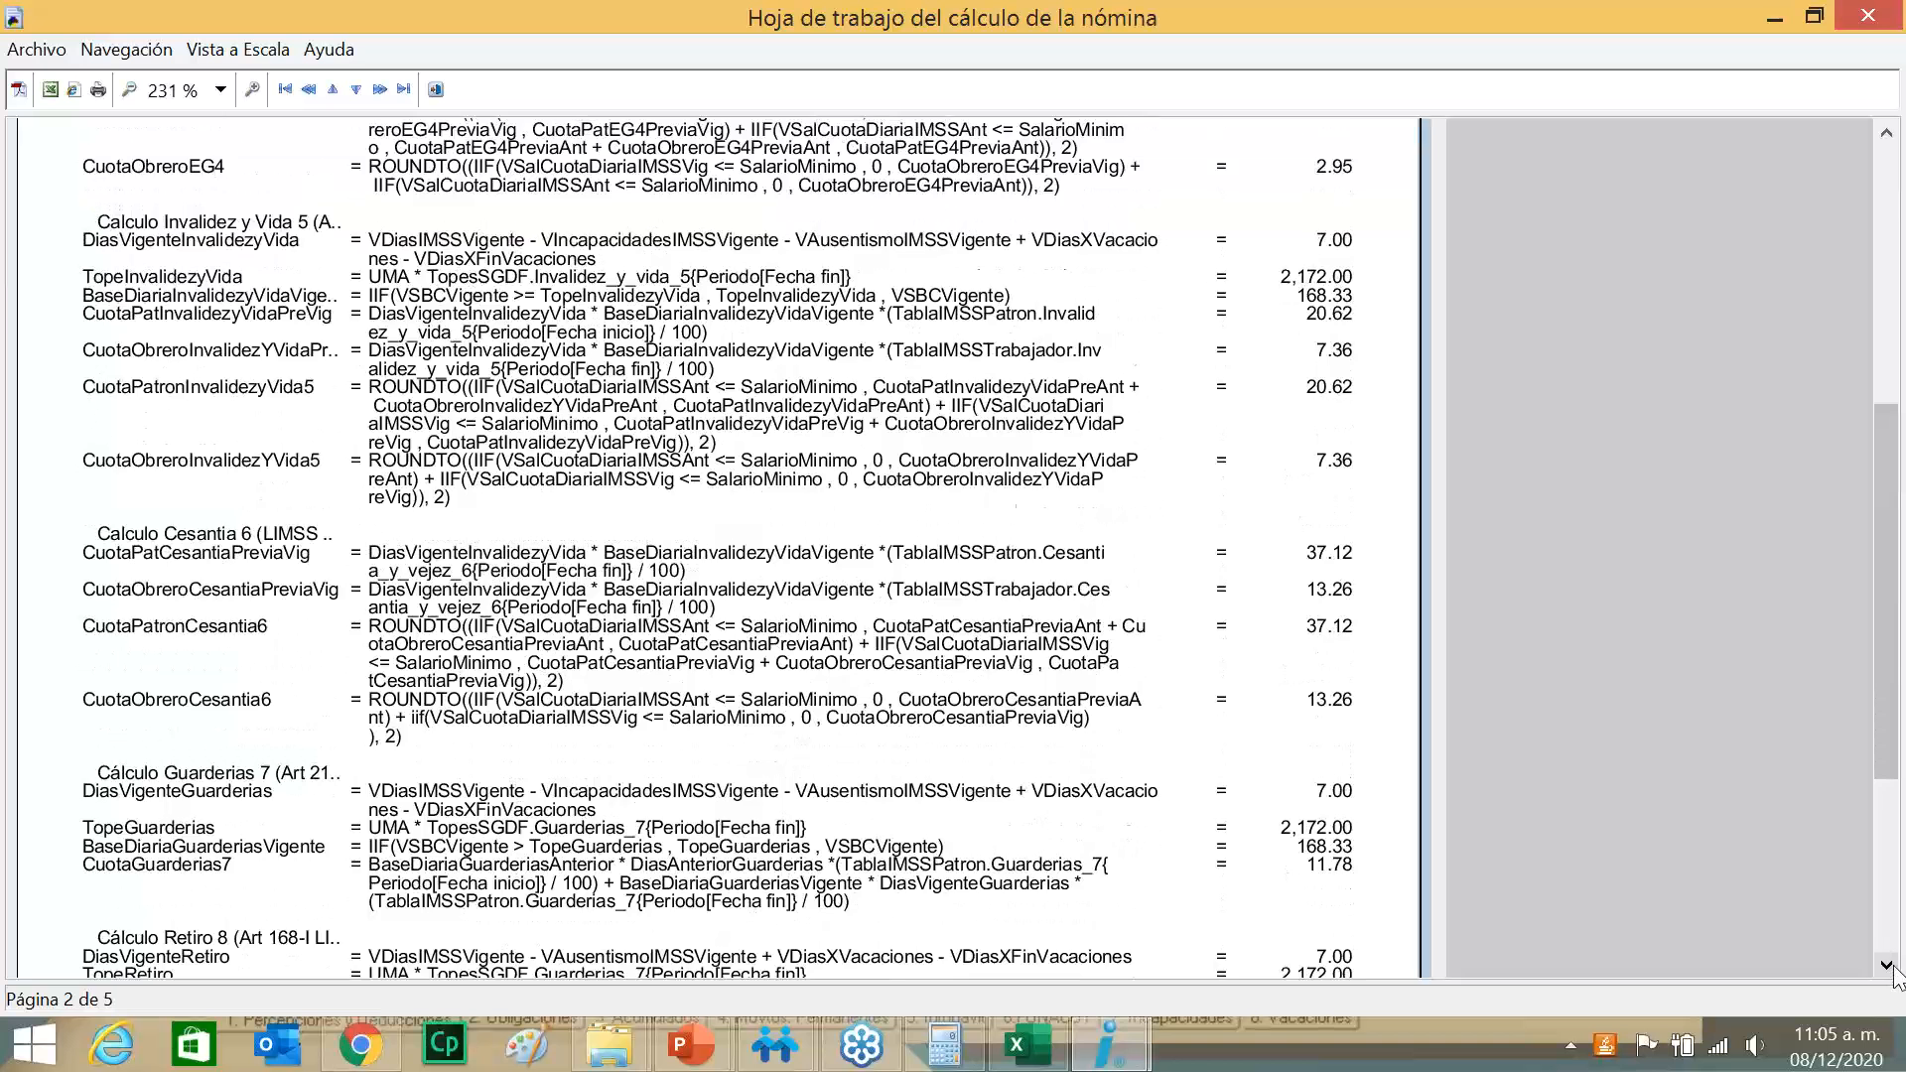
left_click(1887, 965)
left_click(1887, 965)
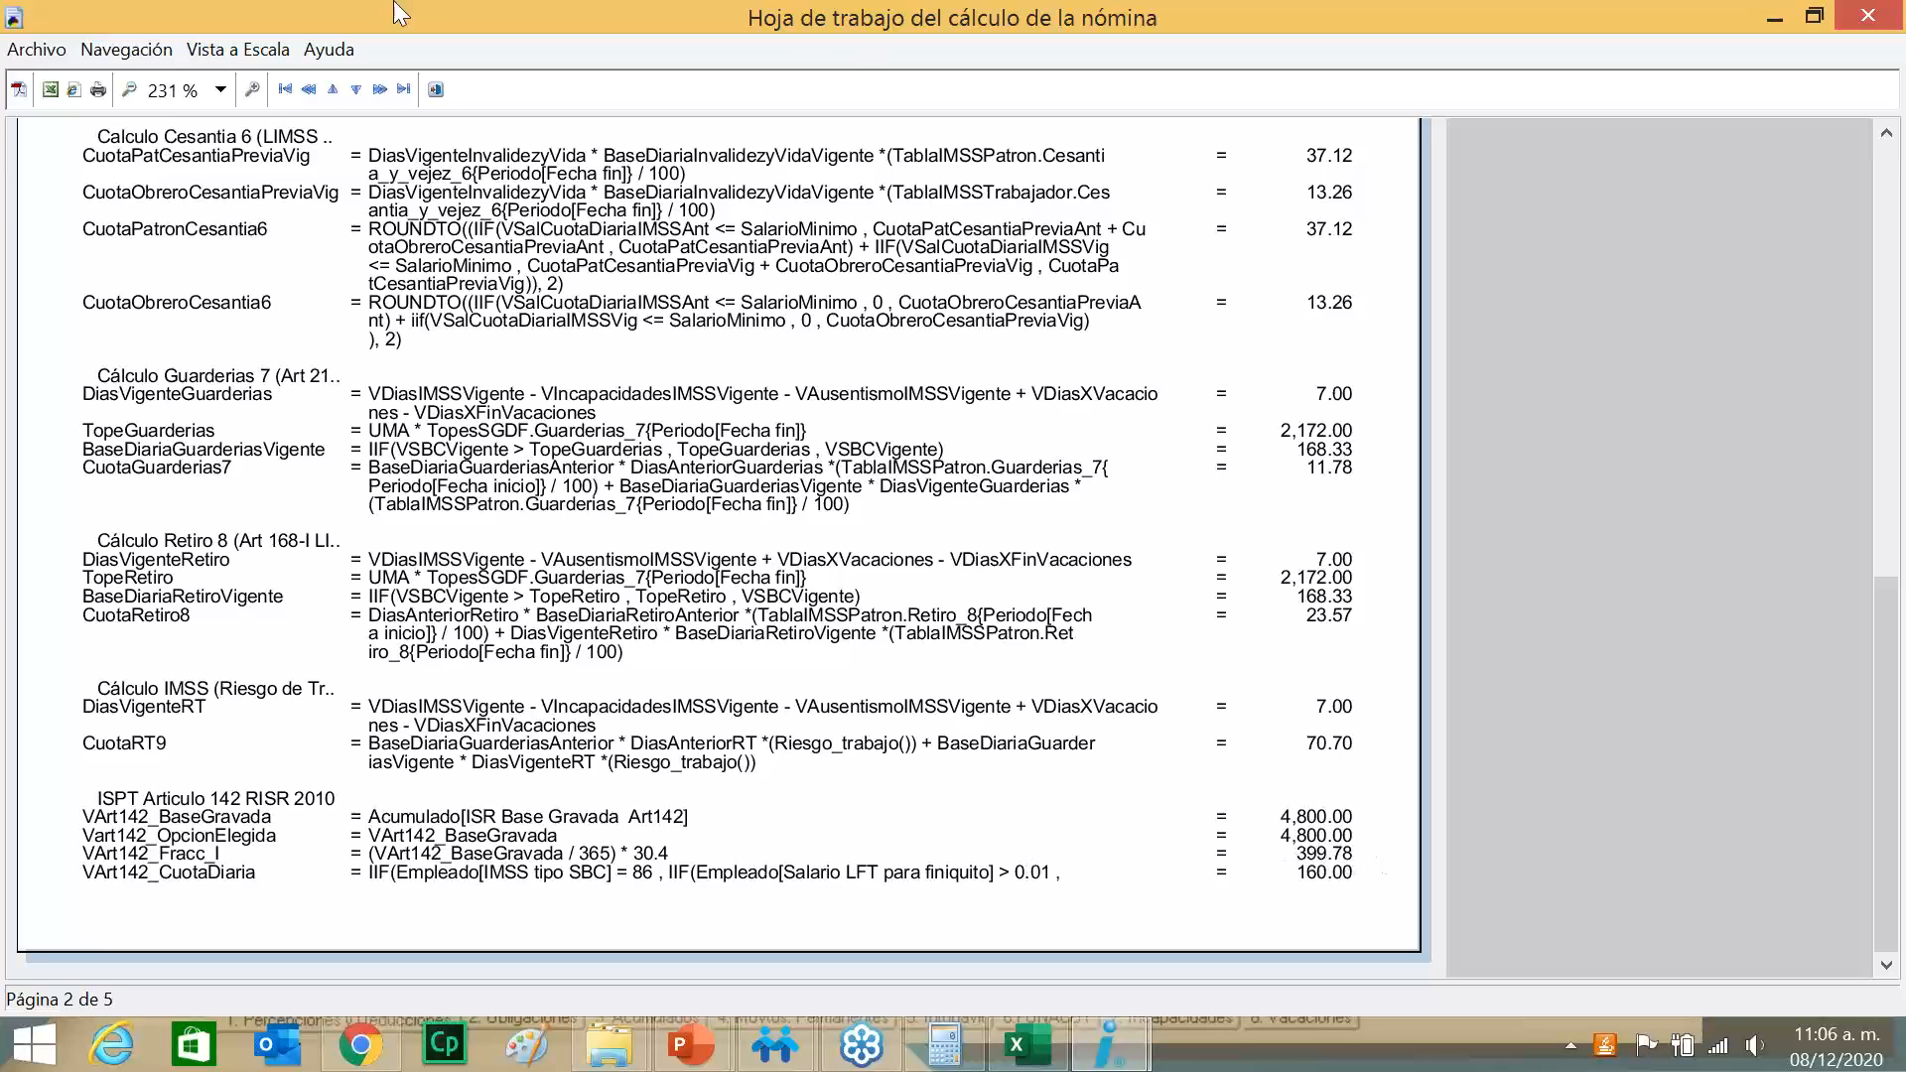
left_click(380, 91)
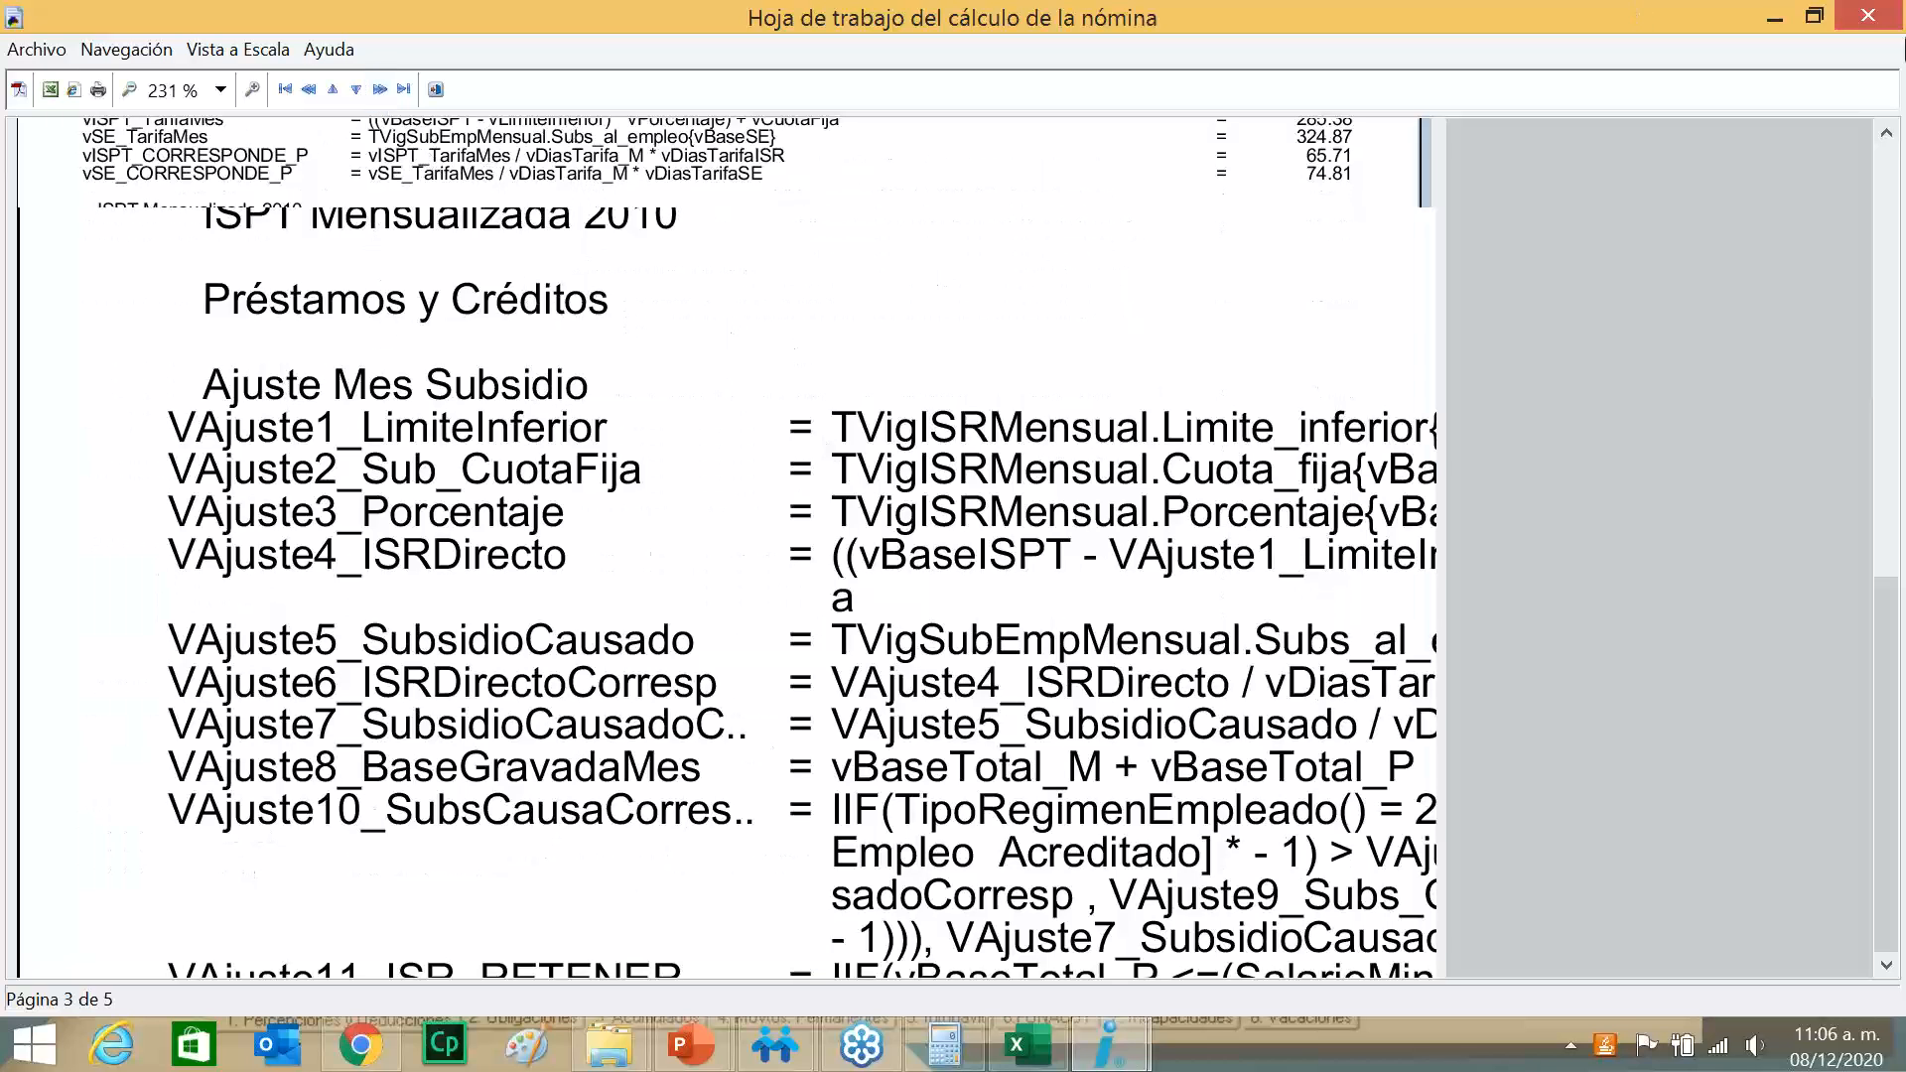
left_click(1868, 16)
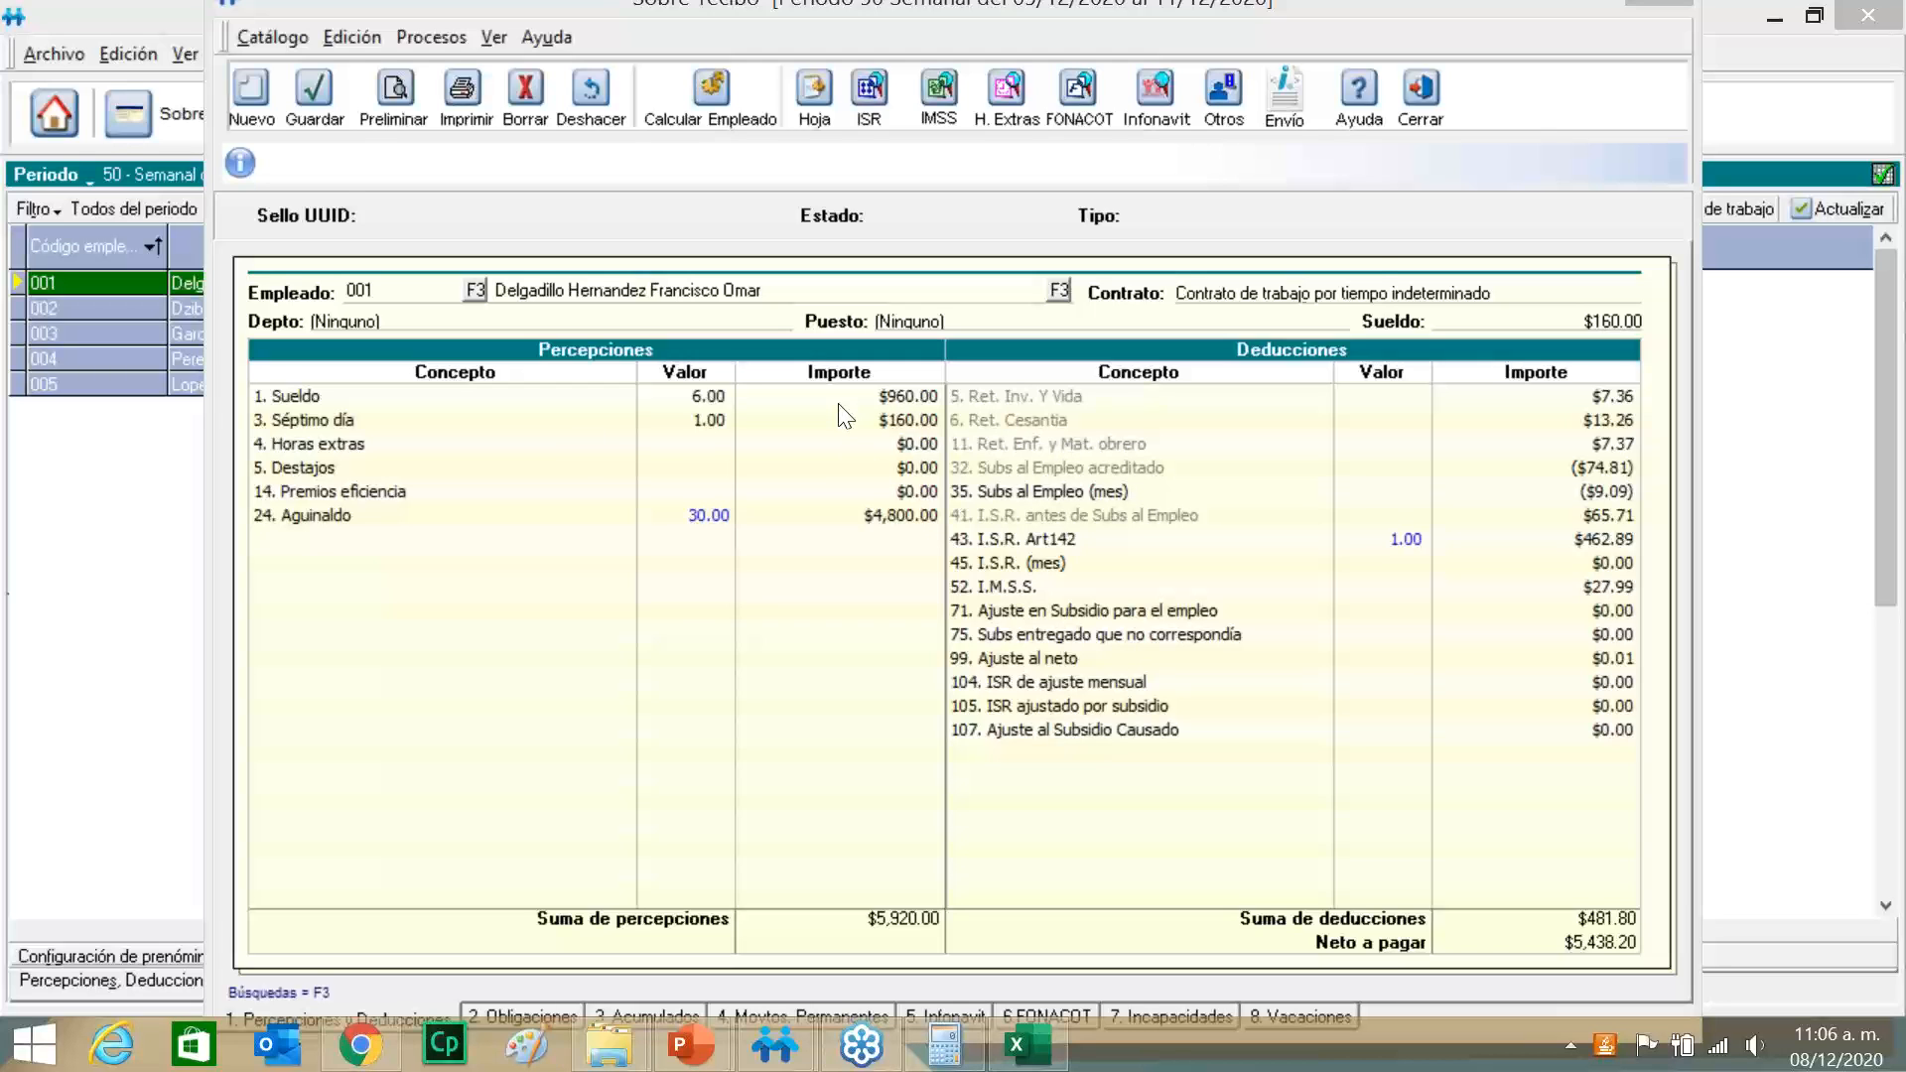
left_click(1418, 92)
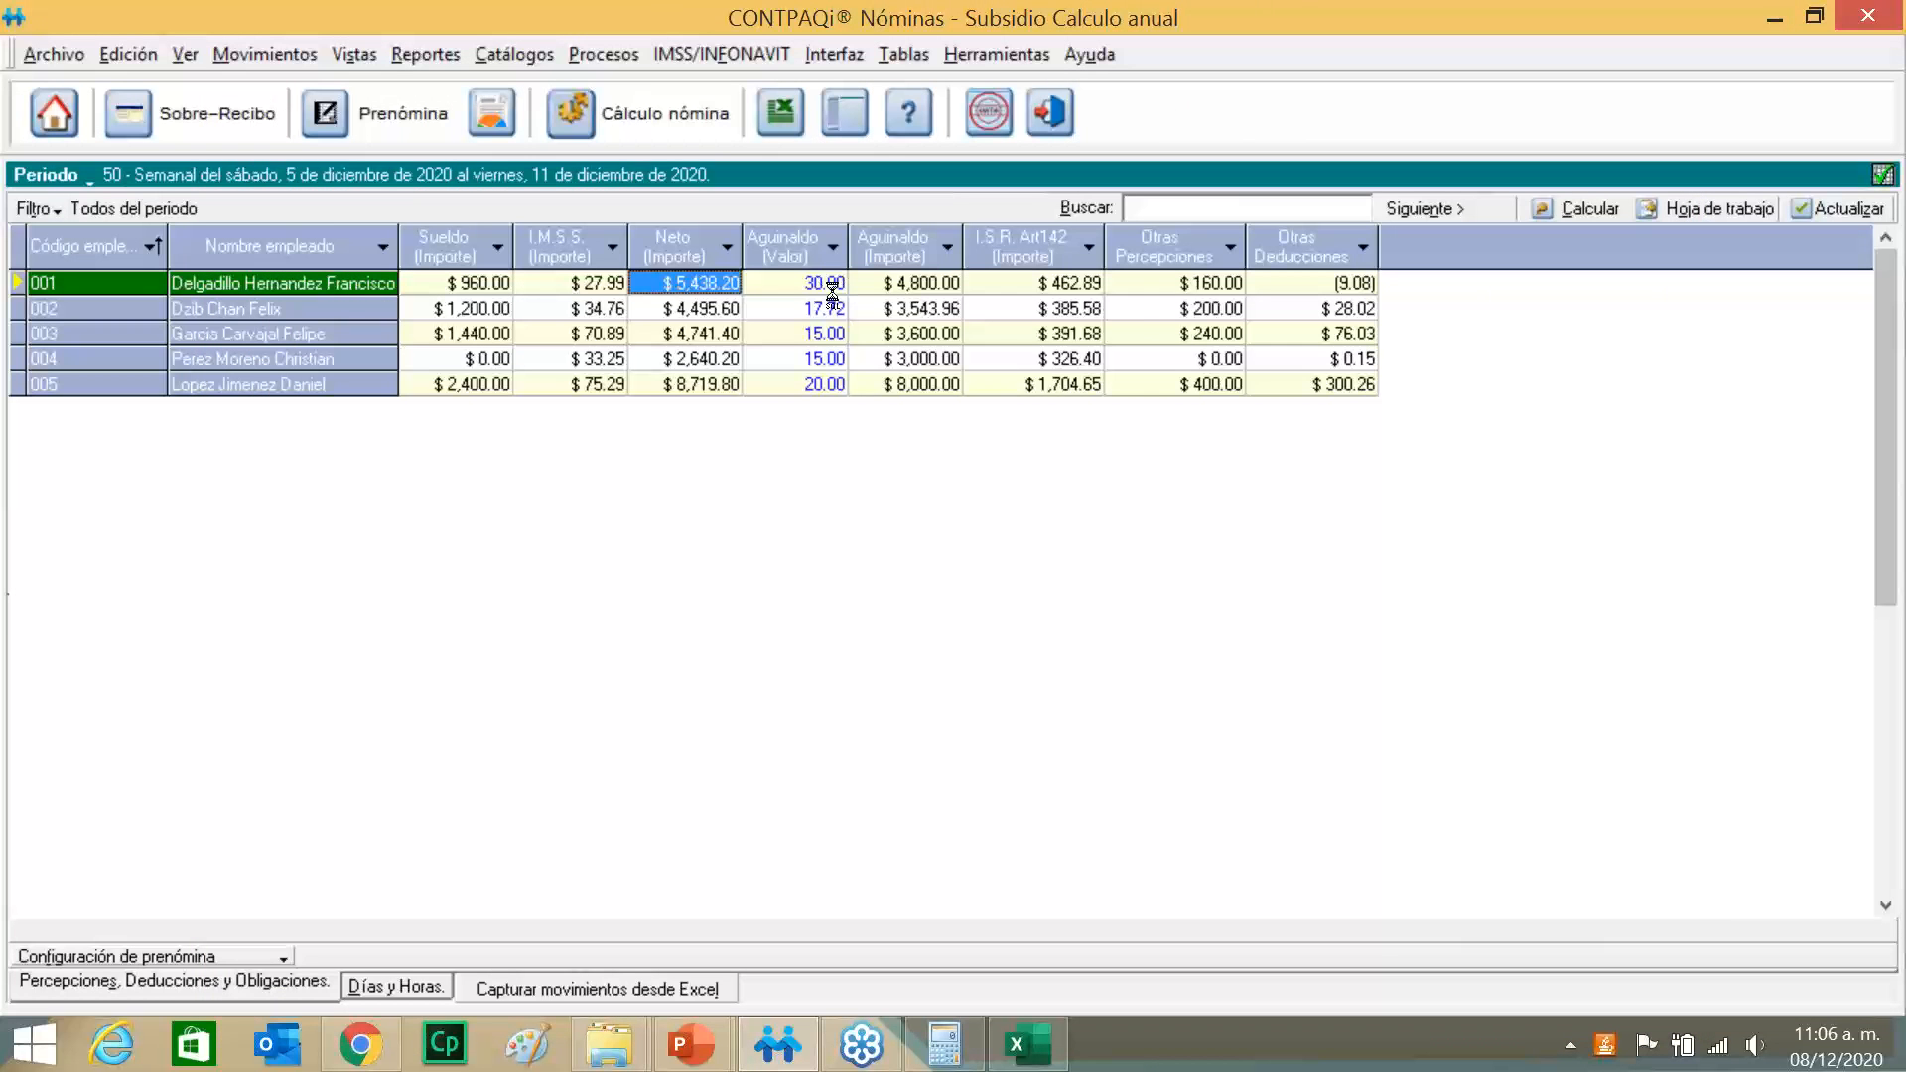
Clear the Aguinaldo (Valor) column for all employees and recalculate the period 50 payroll.
right_click(816, 283)
left_click(921, 464)
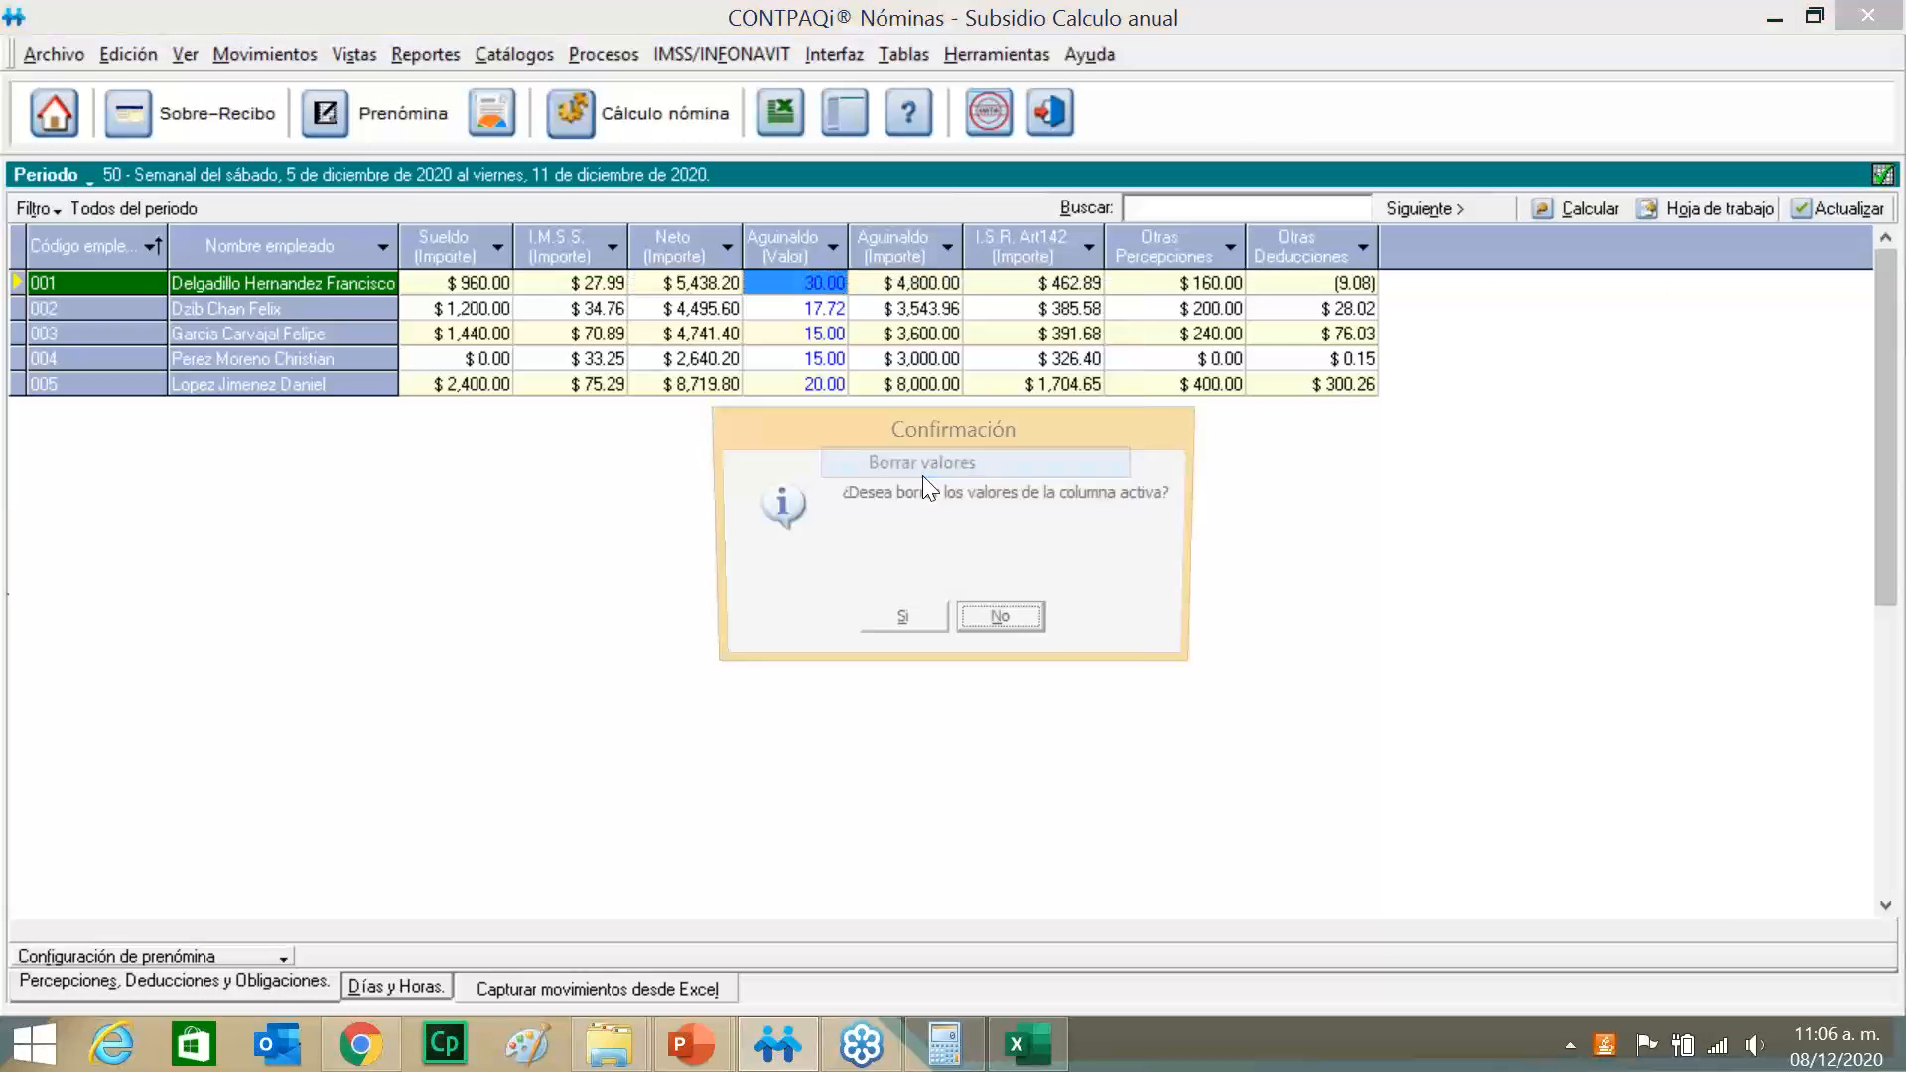
left_click(903, 621)
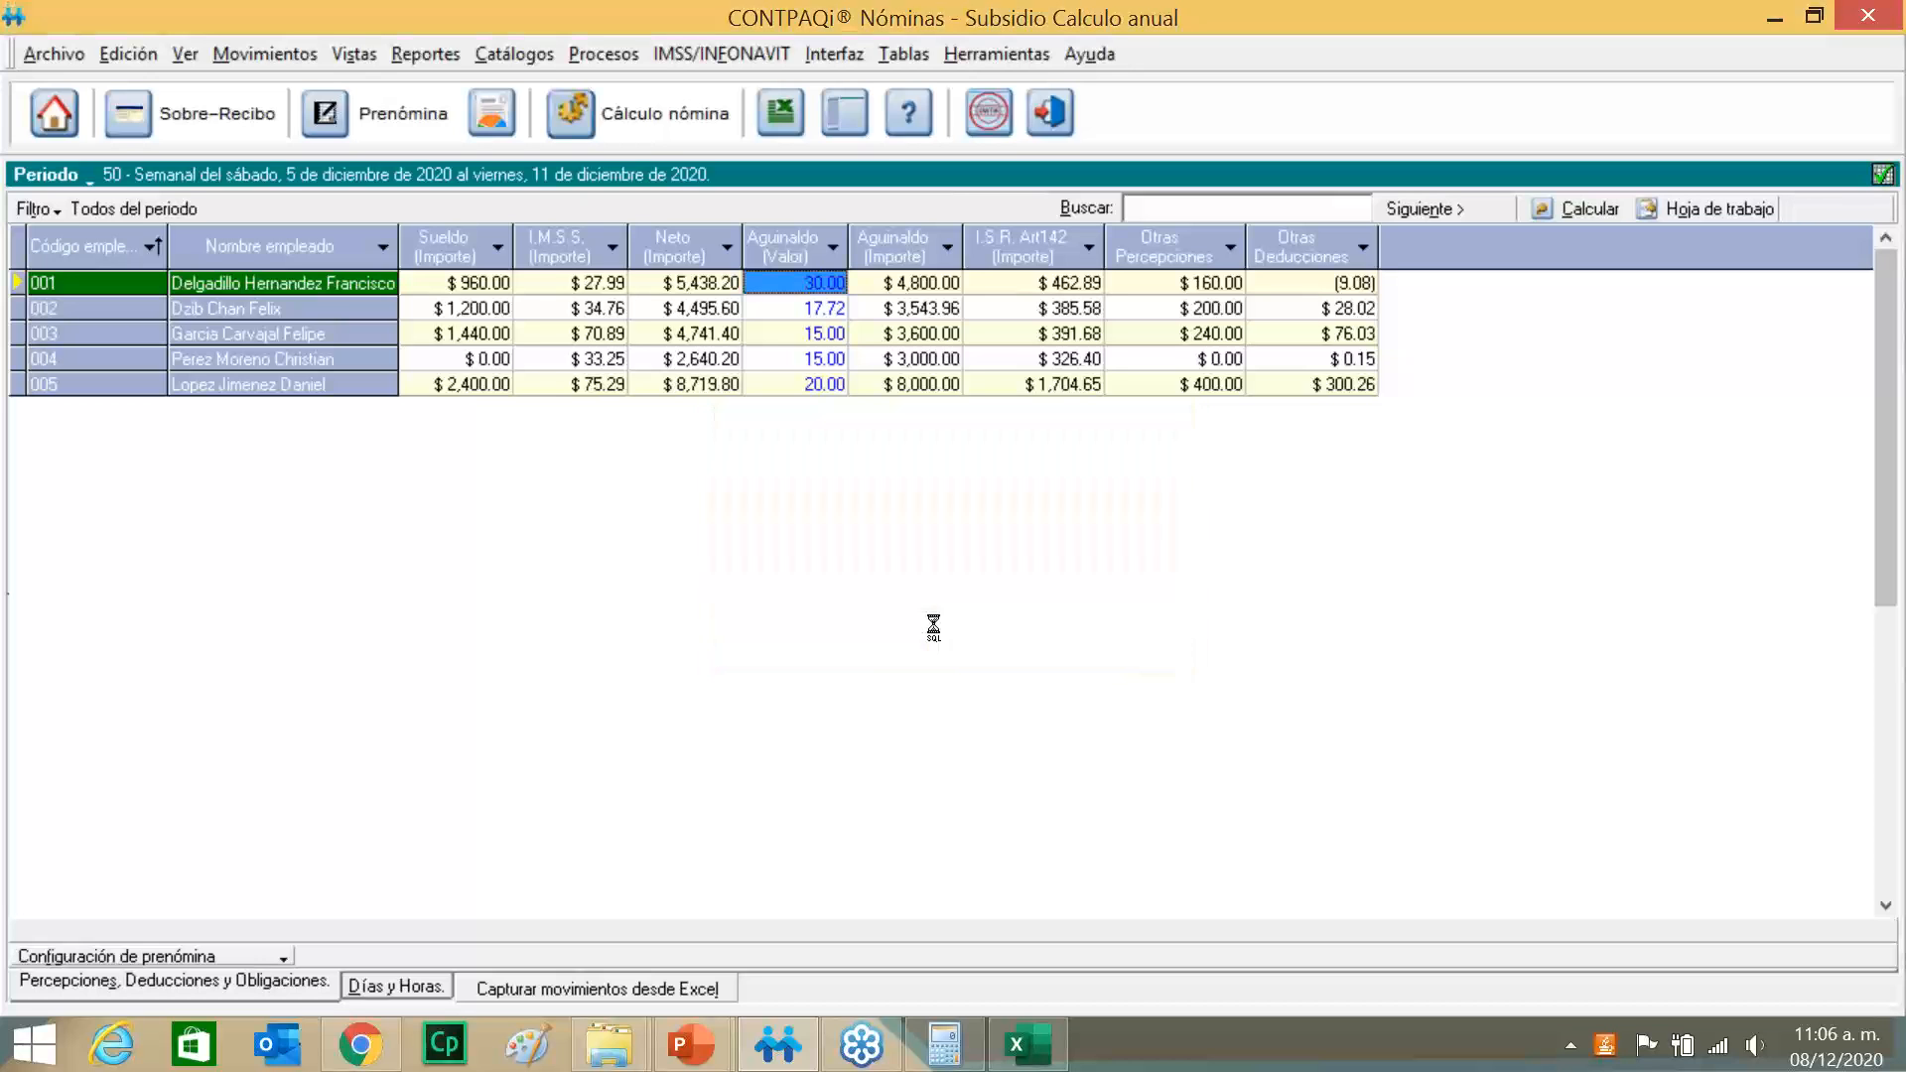
left_click(697, 115)
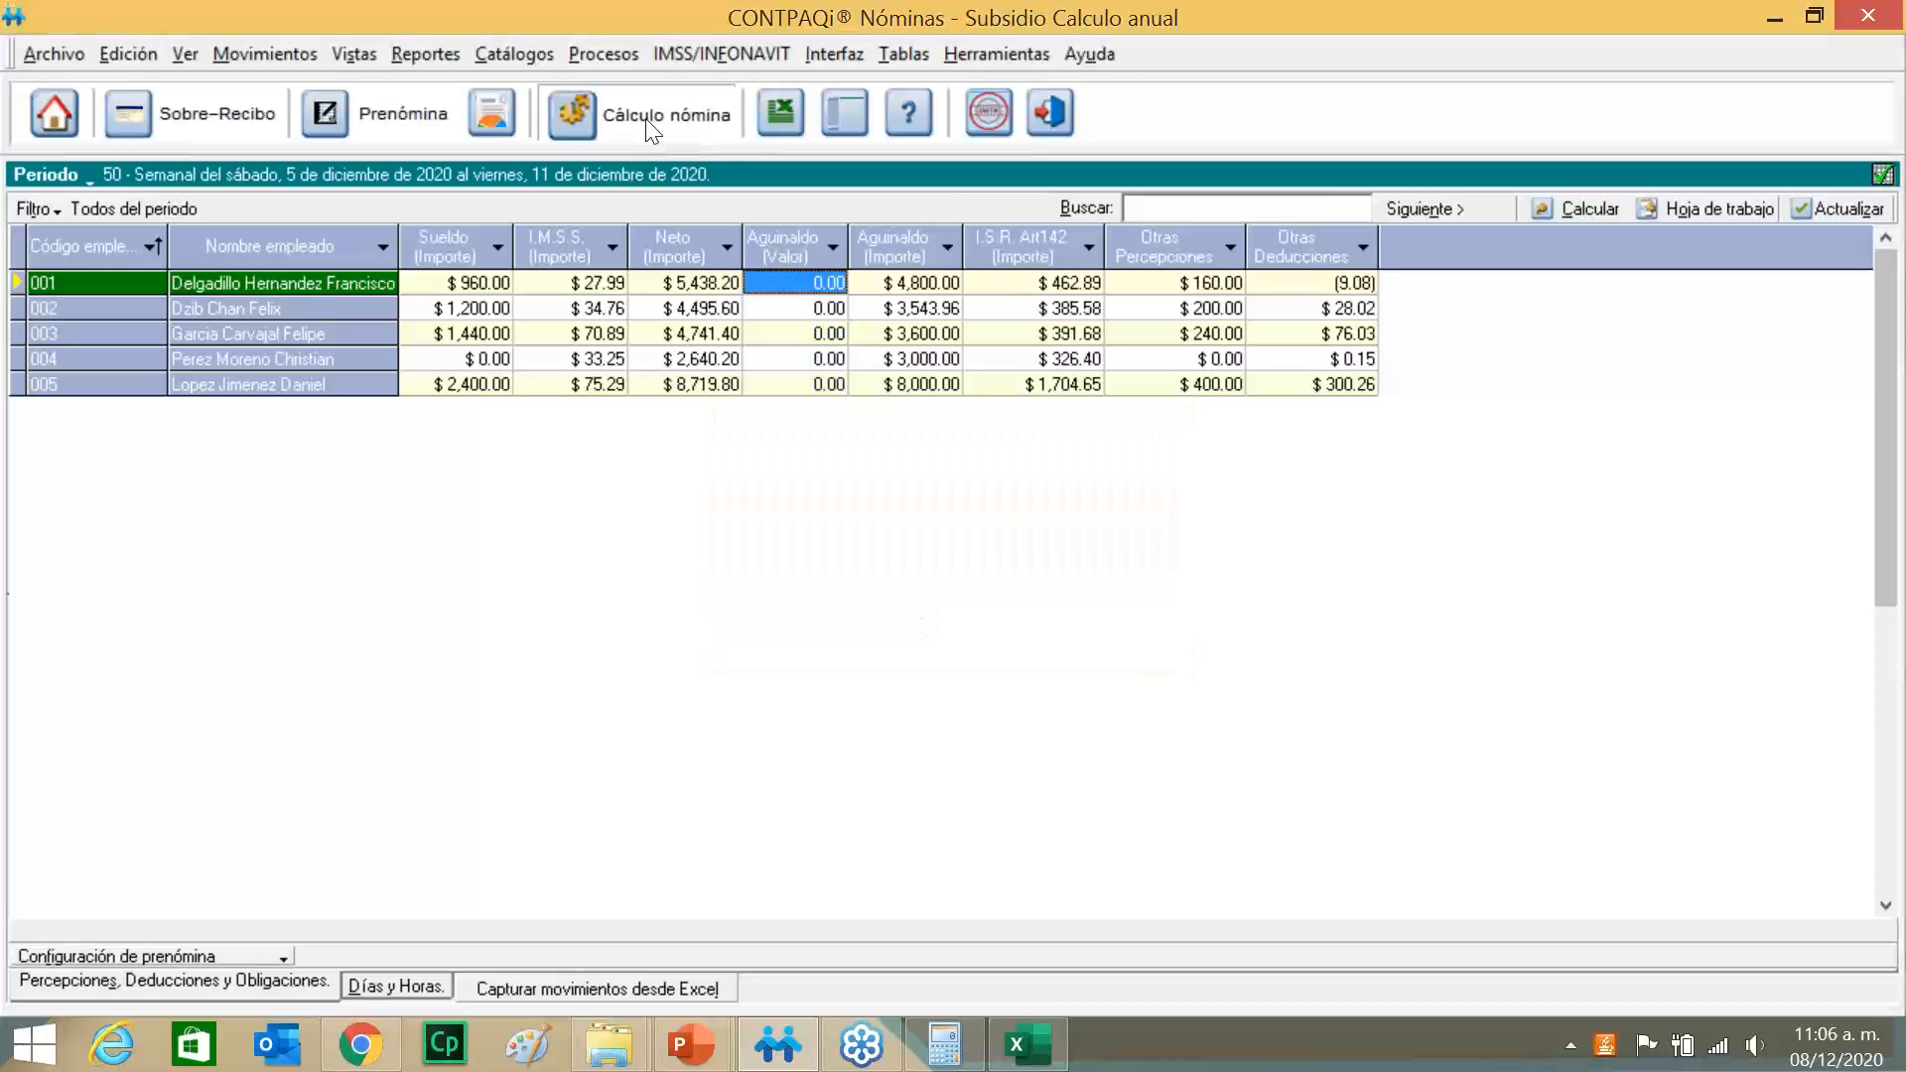
left_click(904, 715)
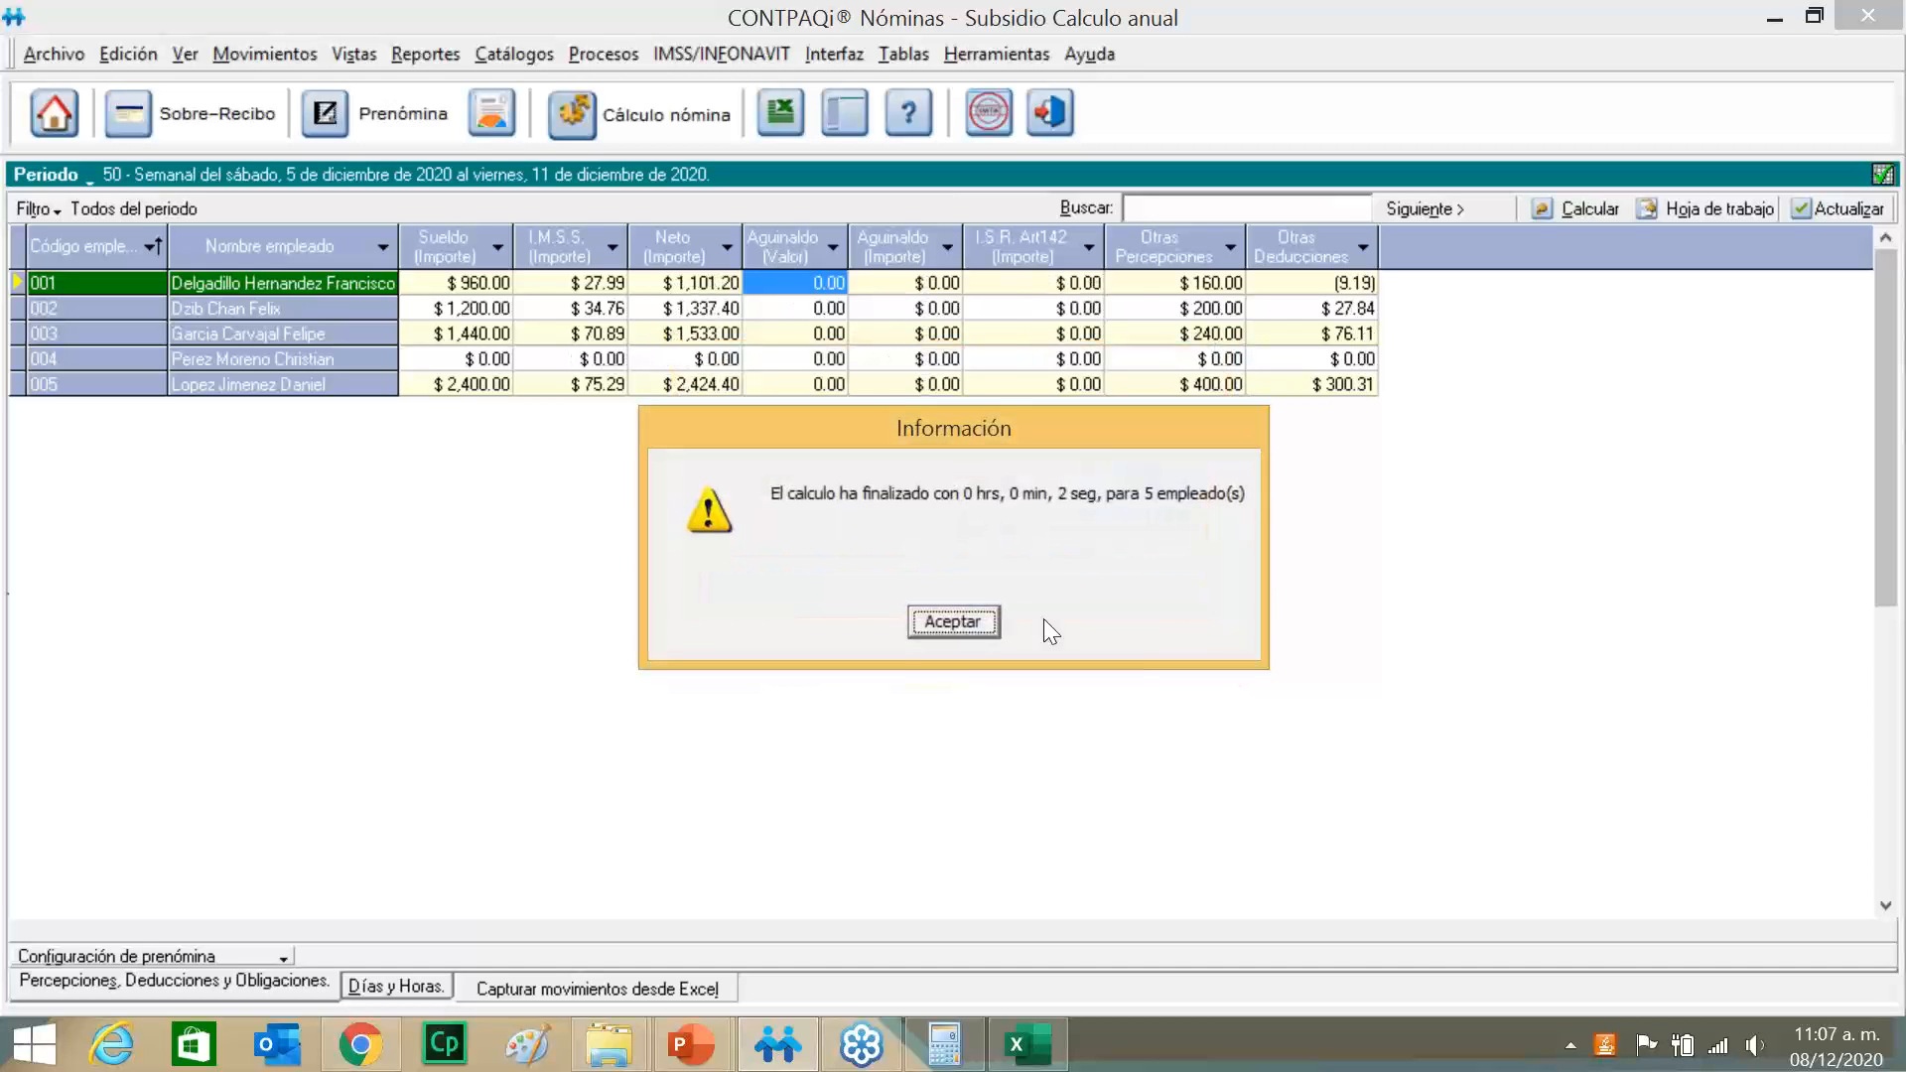
left_click(955, 622)
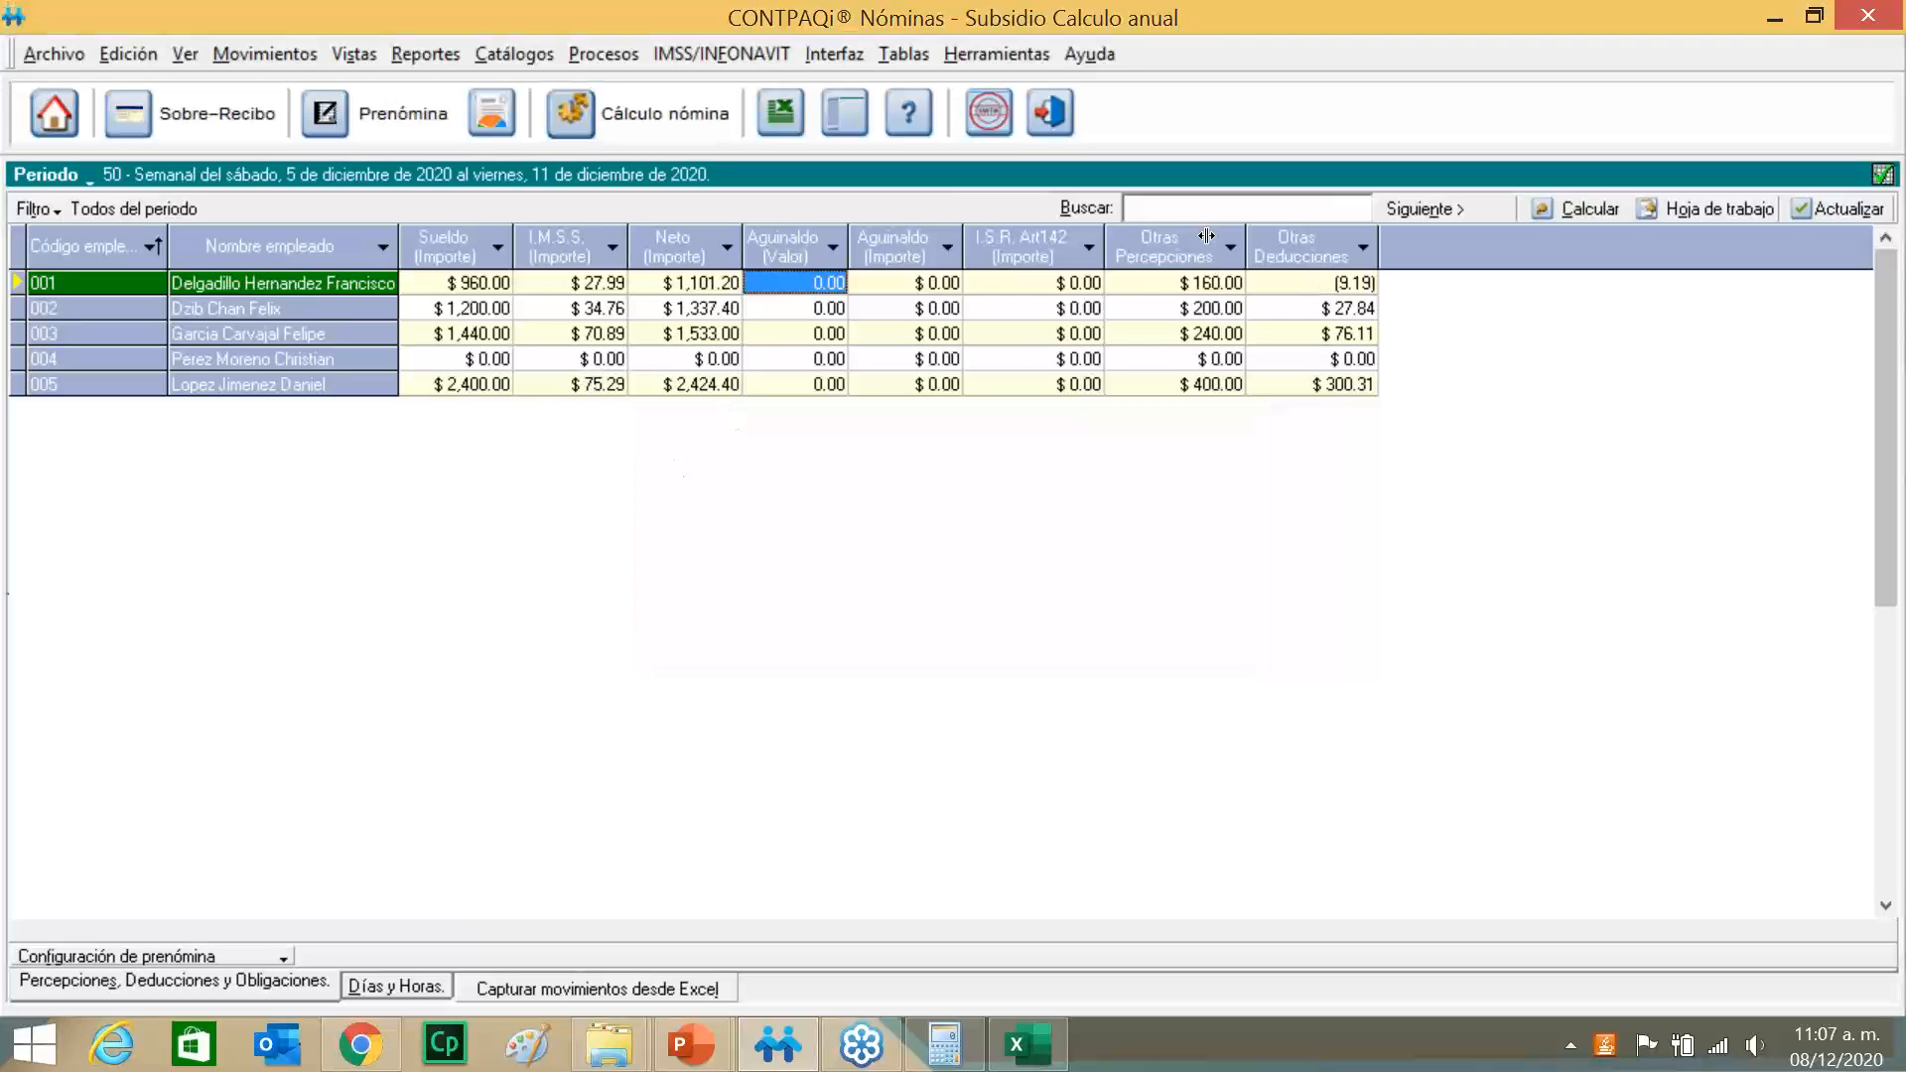
Switch to the Periodo Extraordinario type and generate a new extraordinary period starting on 8 December 2020.
left_click(75, 53)
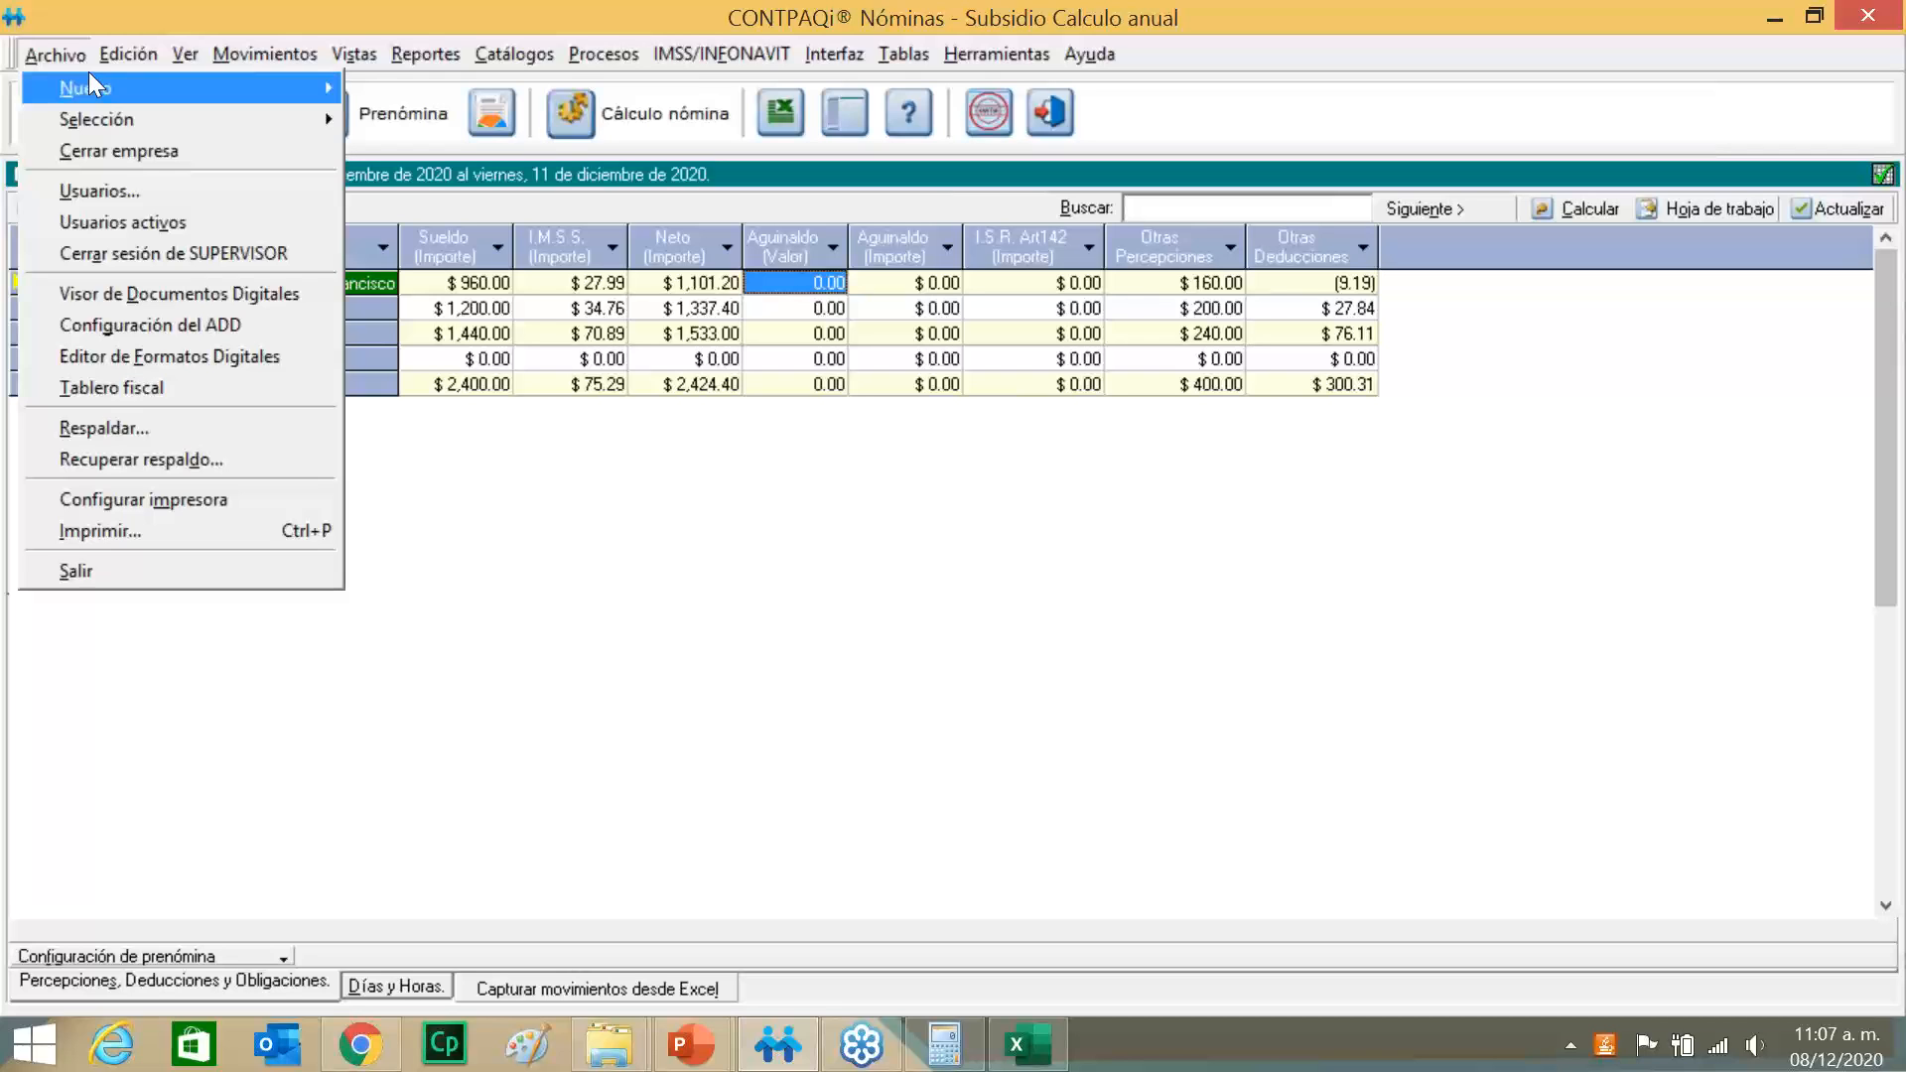
mouse_move(228, 123)
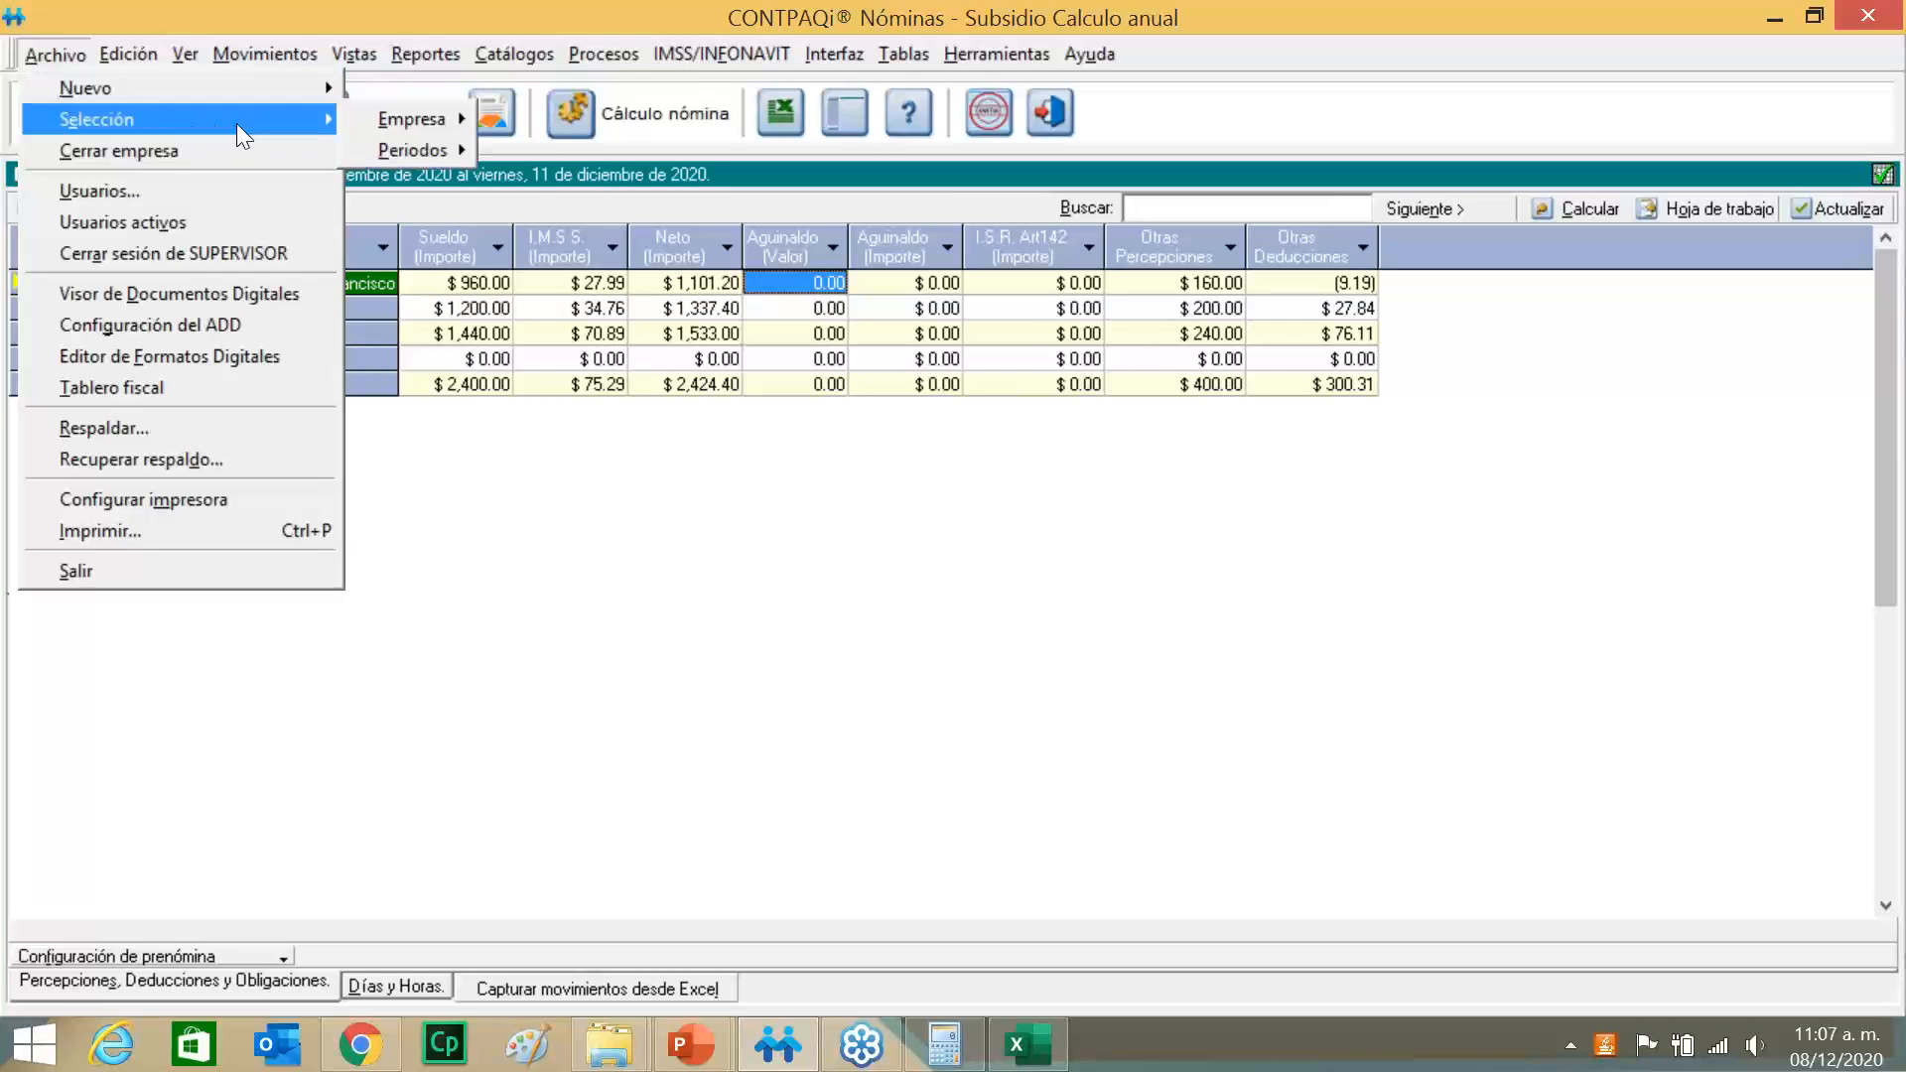
mouse_move(417, 152)
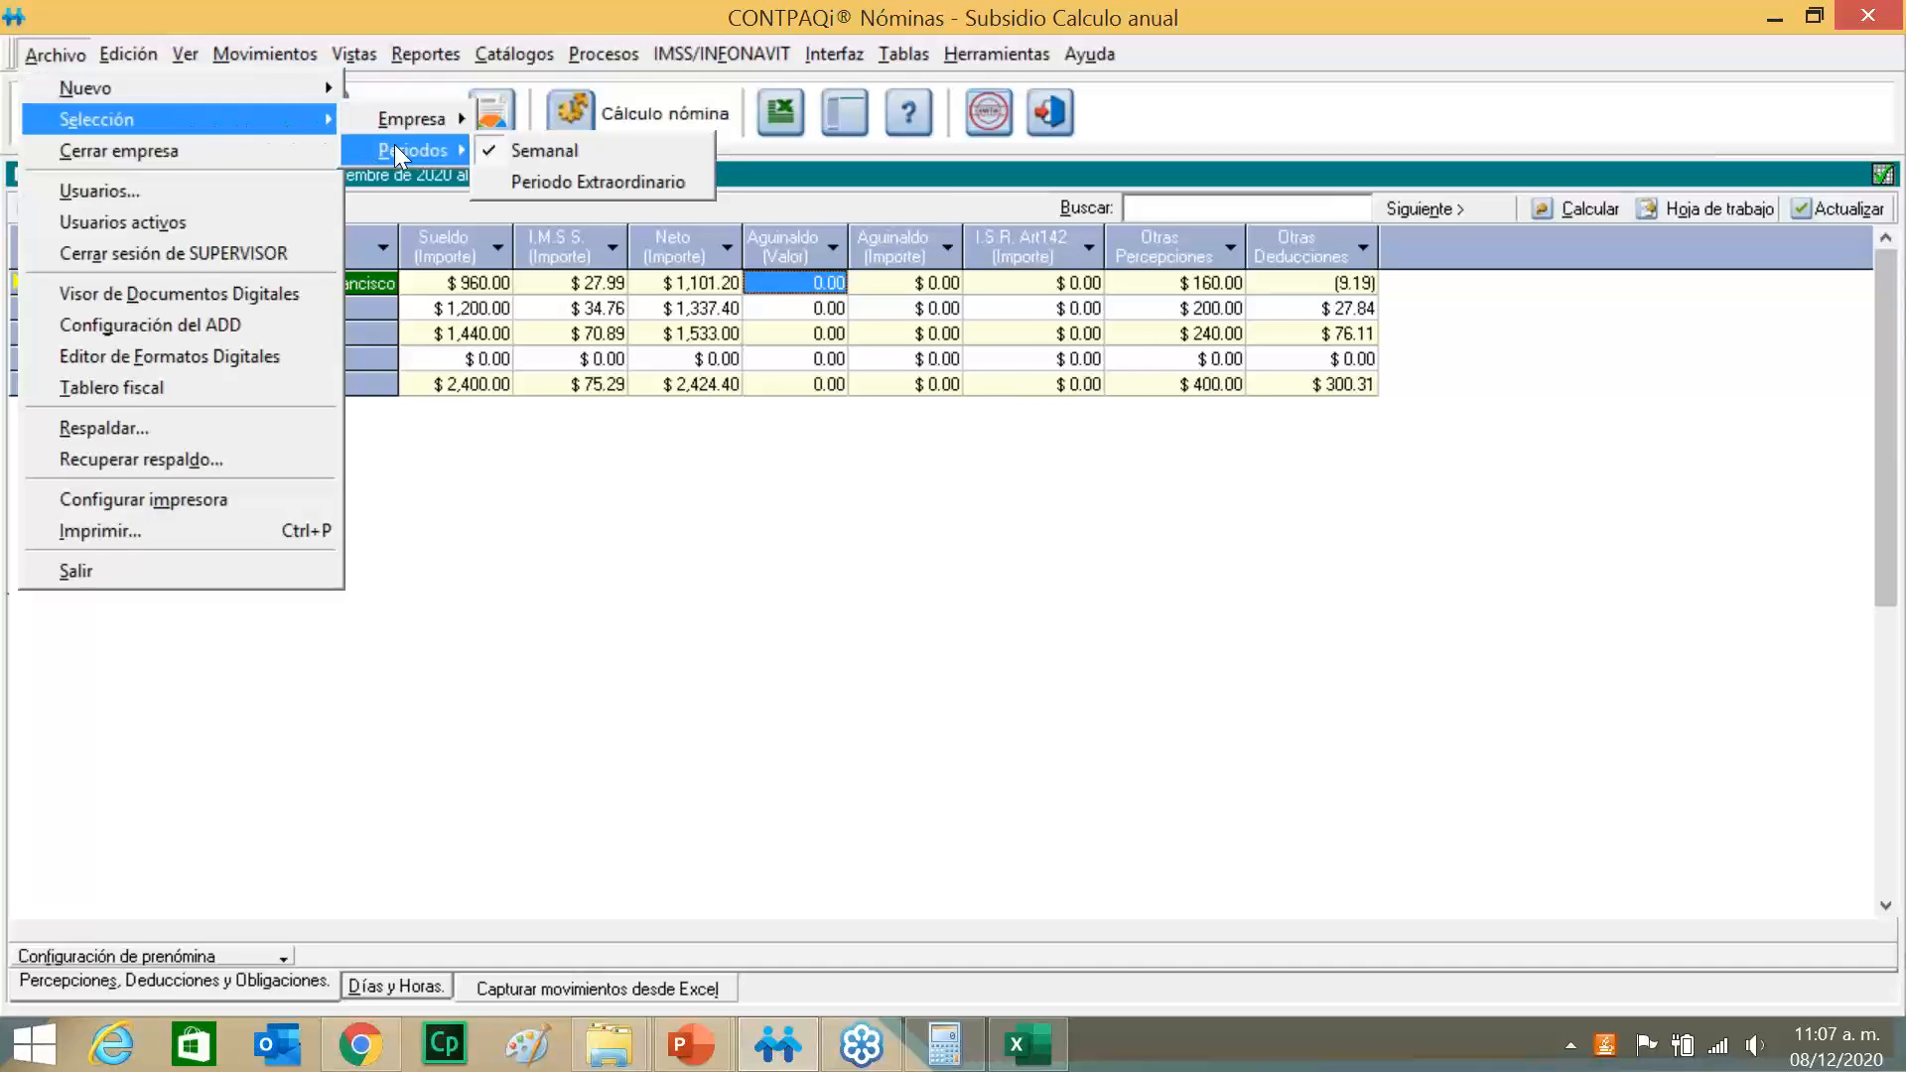
left_click(533, 180)
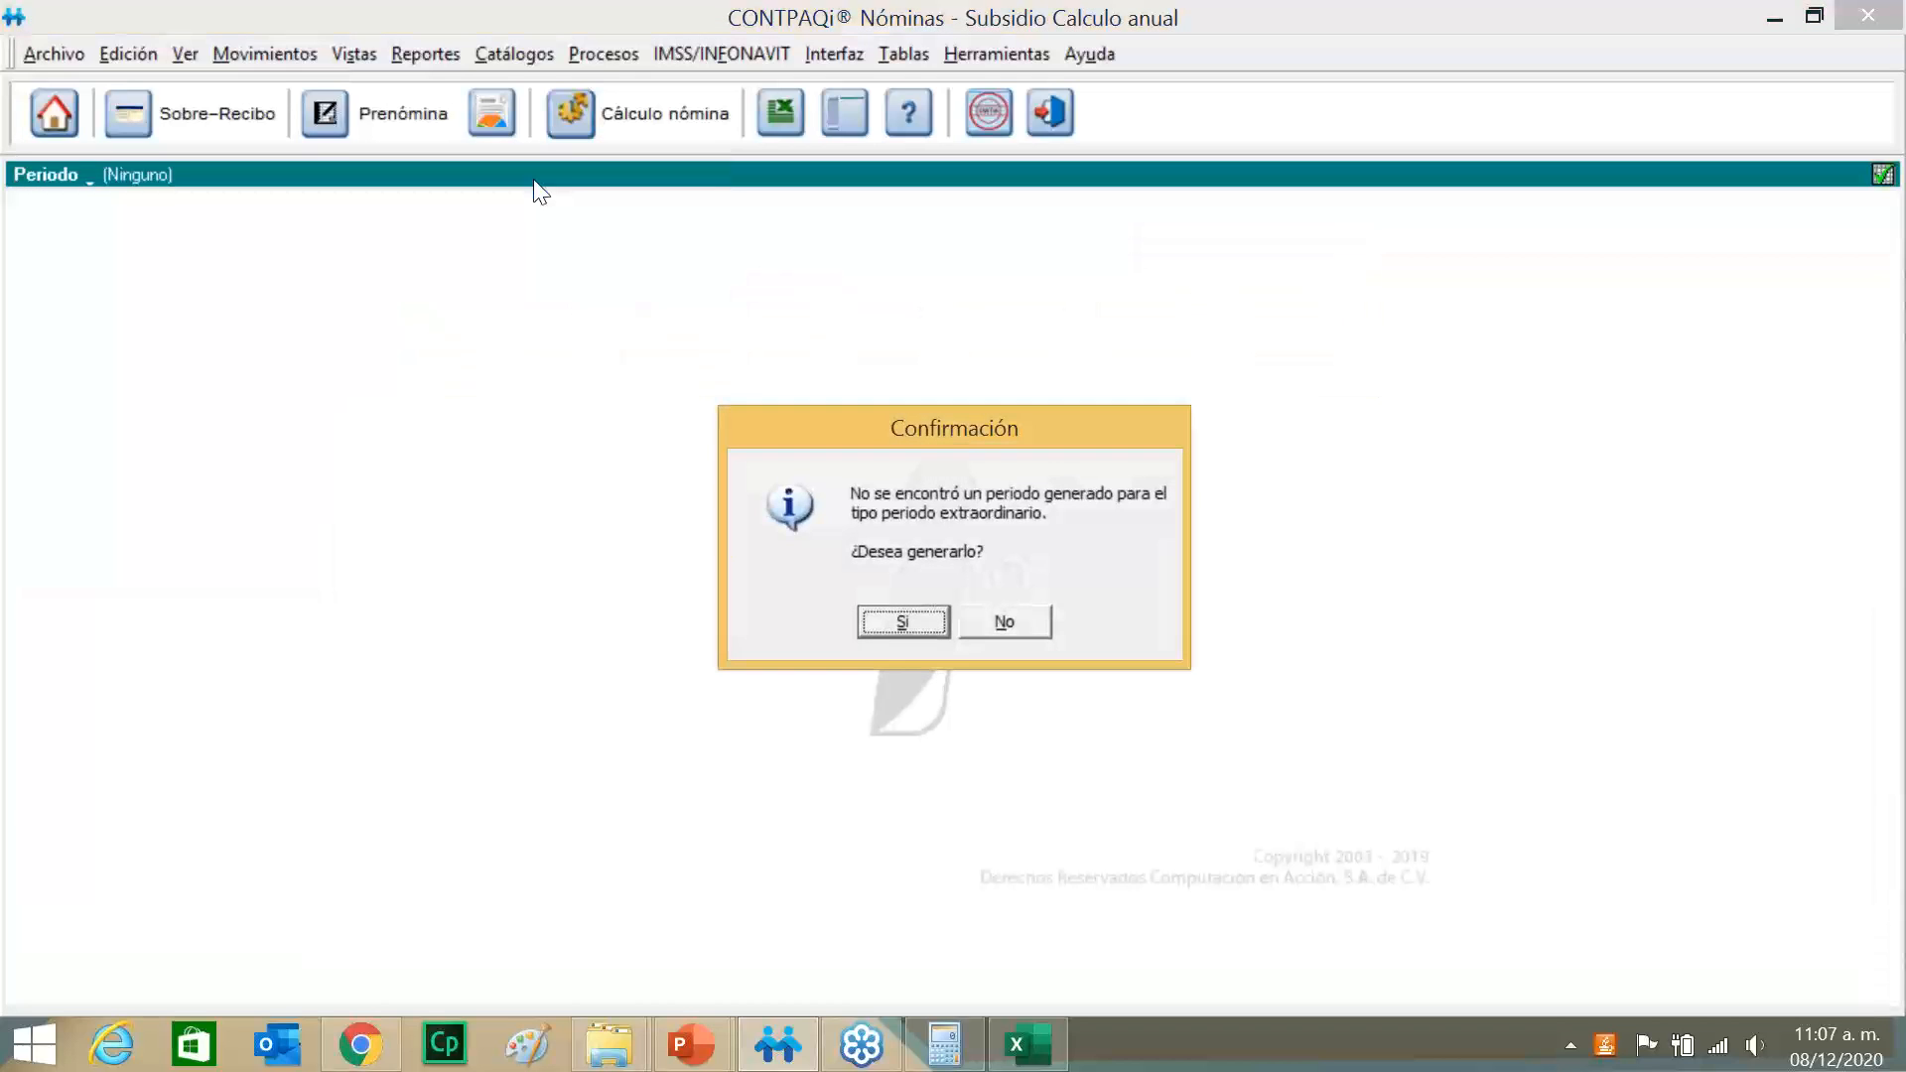
left_click(904, 627)
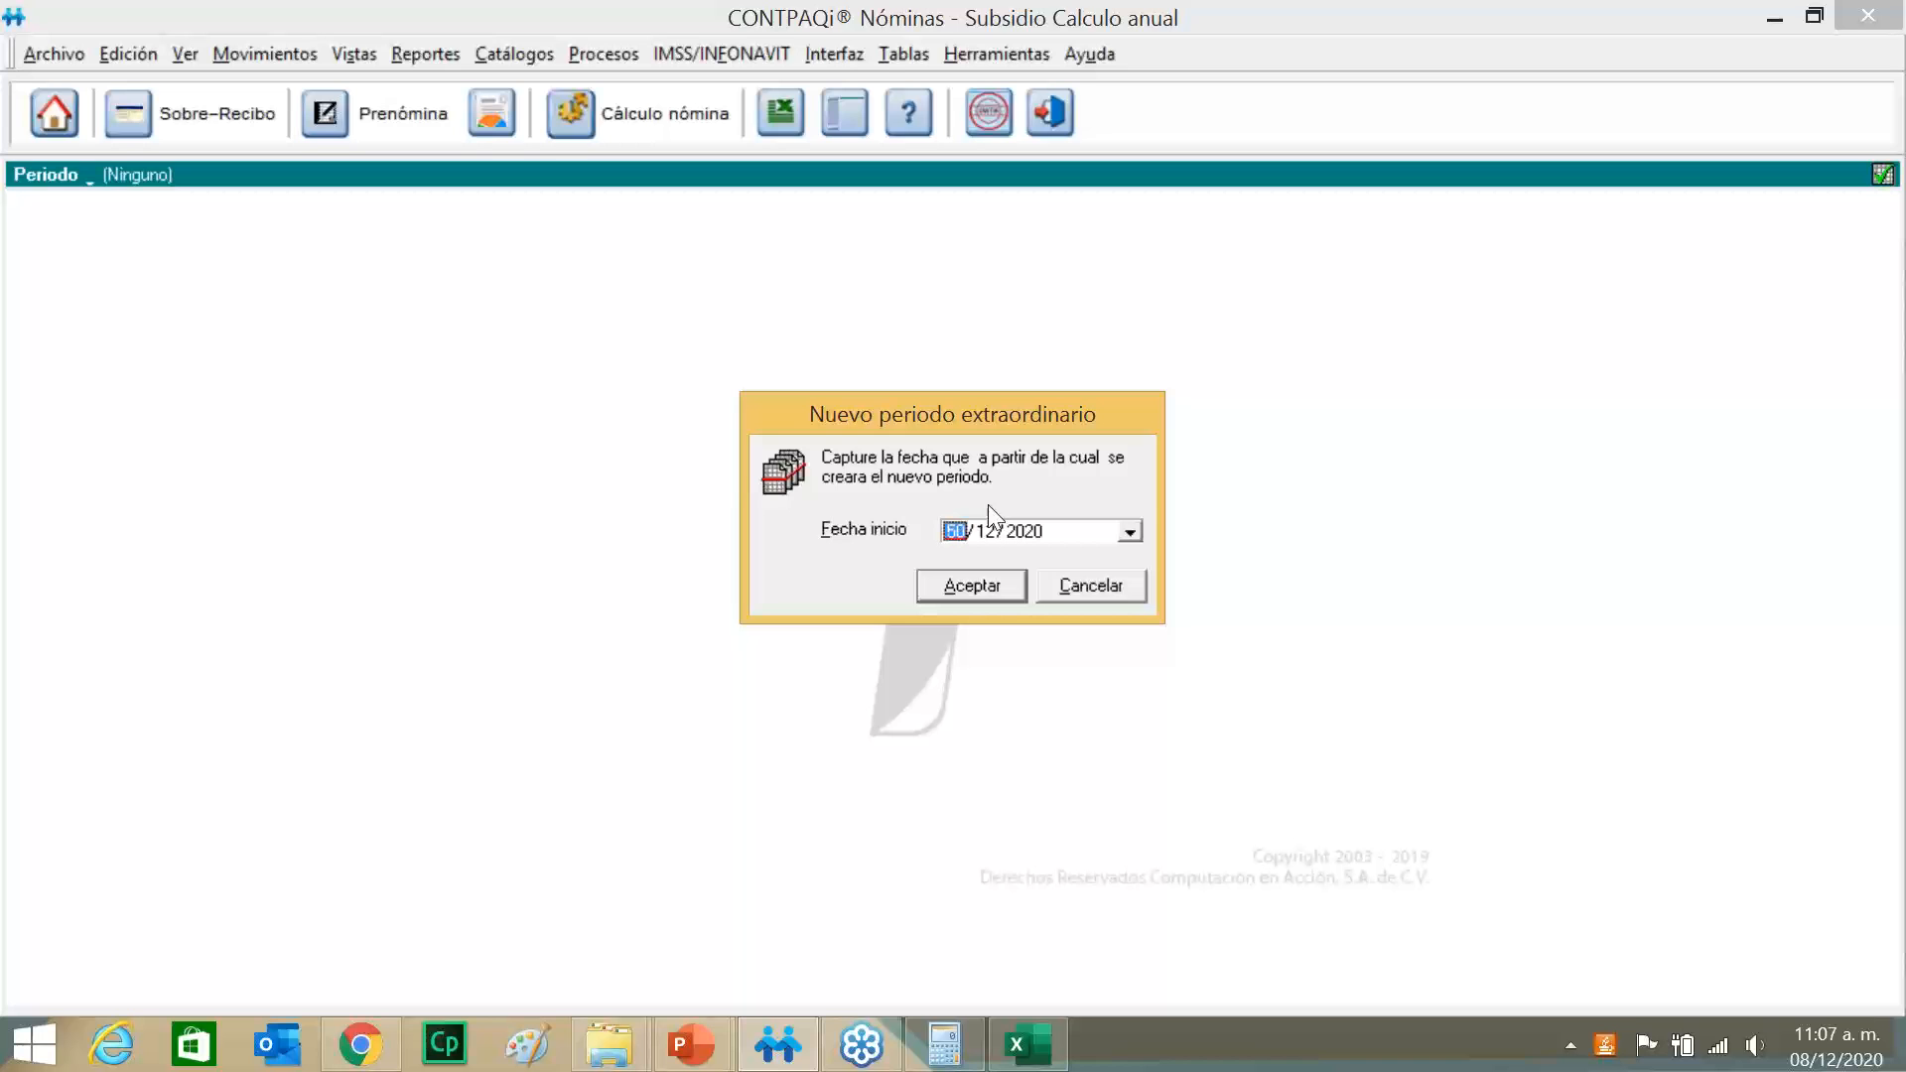
left_click(969, 587)
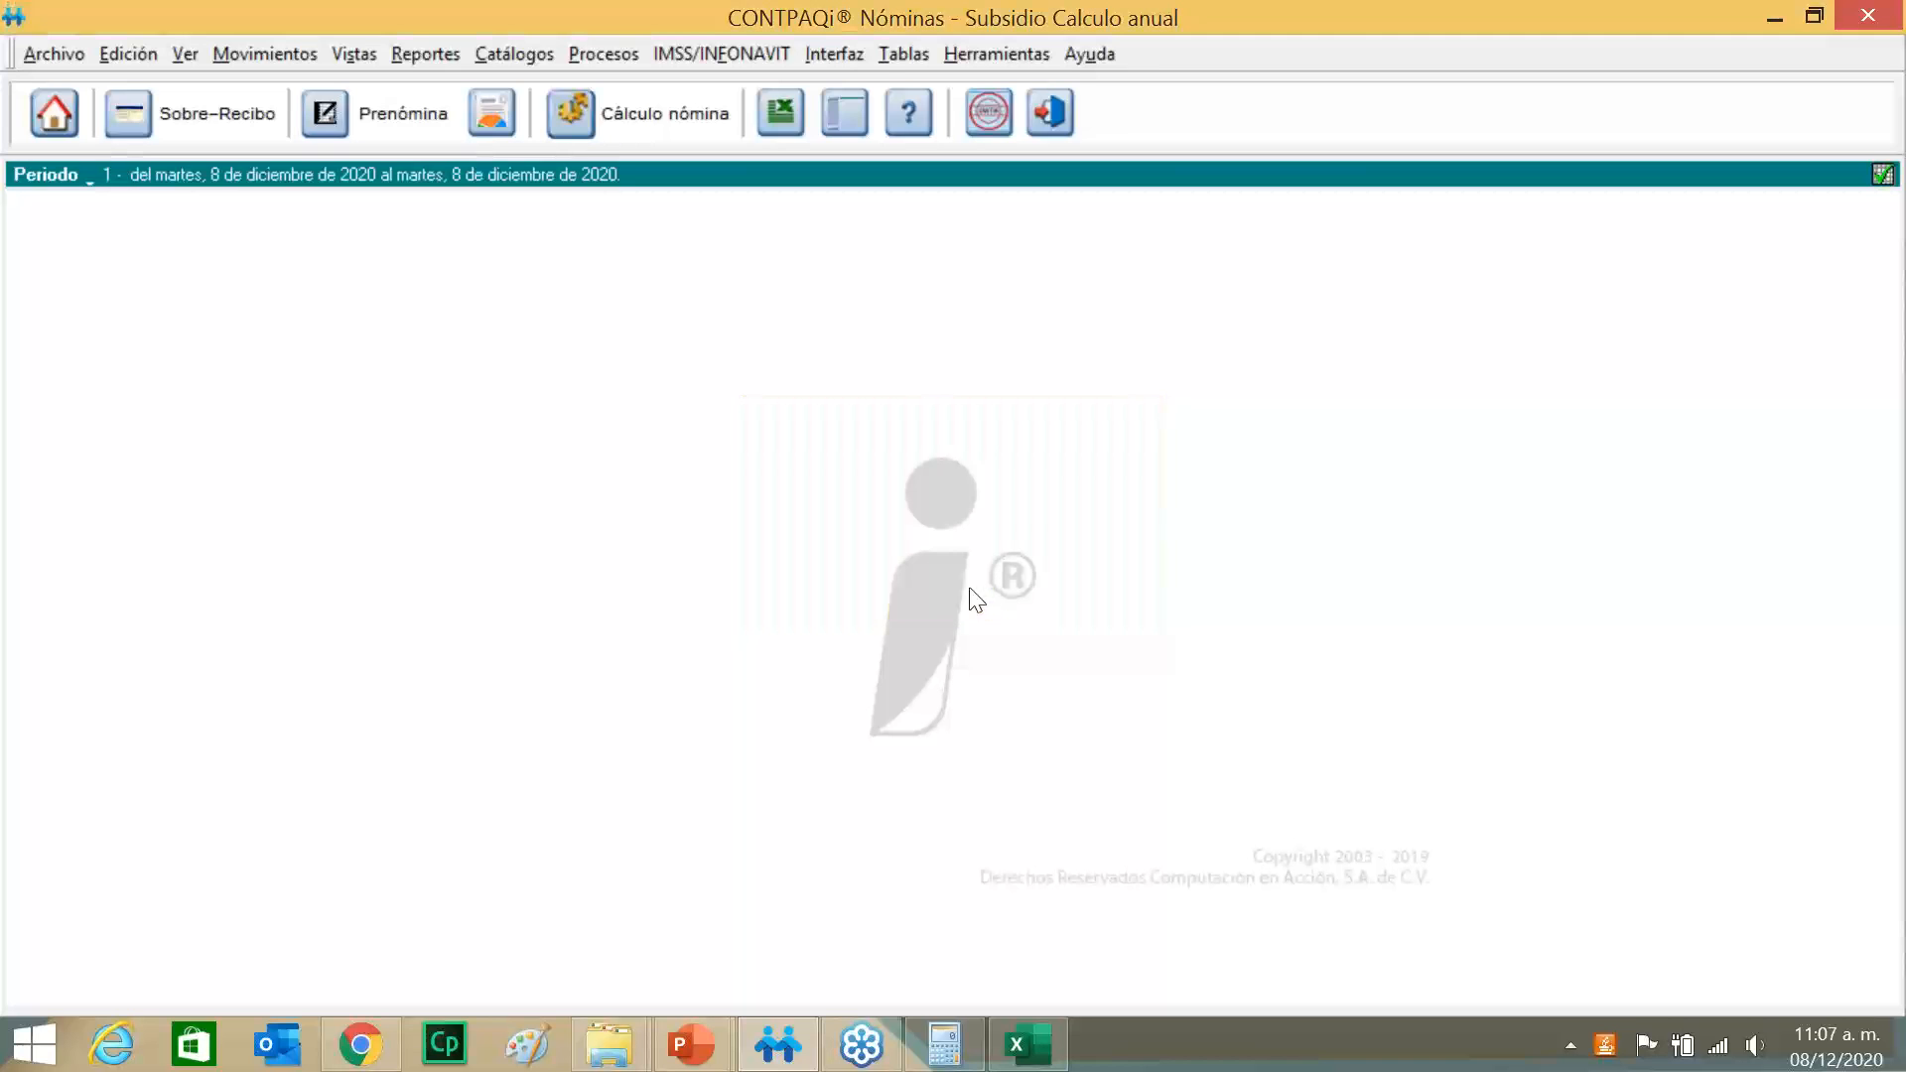
Show the extraordinary period's prenómina and open the aguinaldo calculation, adding Semanal as the participating period type.
left_click(411, 117)
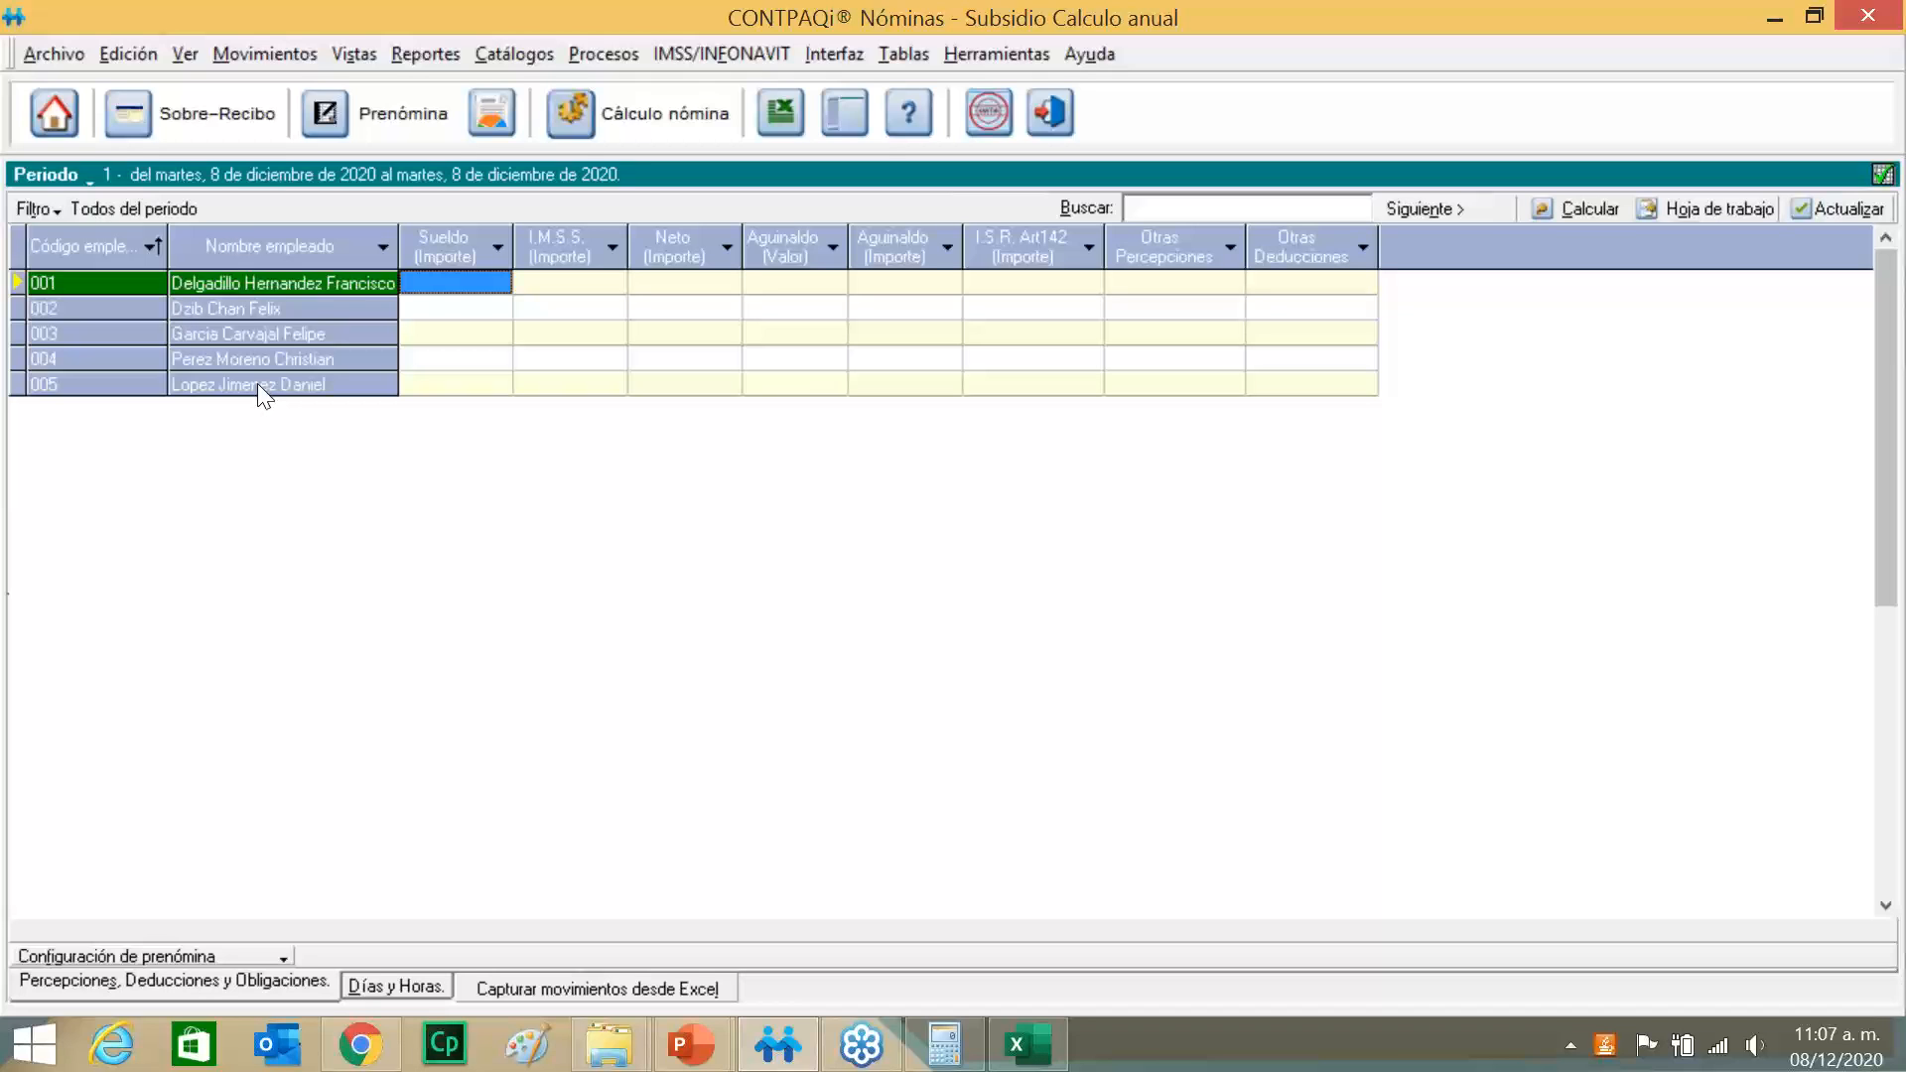
left_click(595, 53)
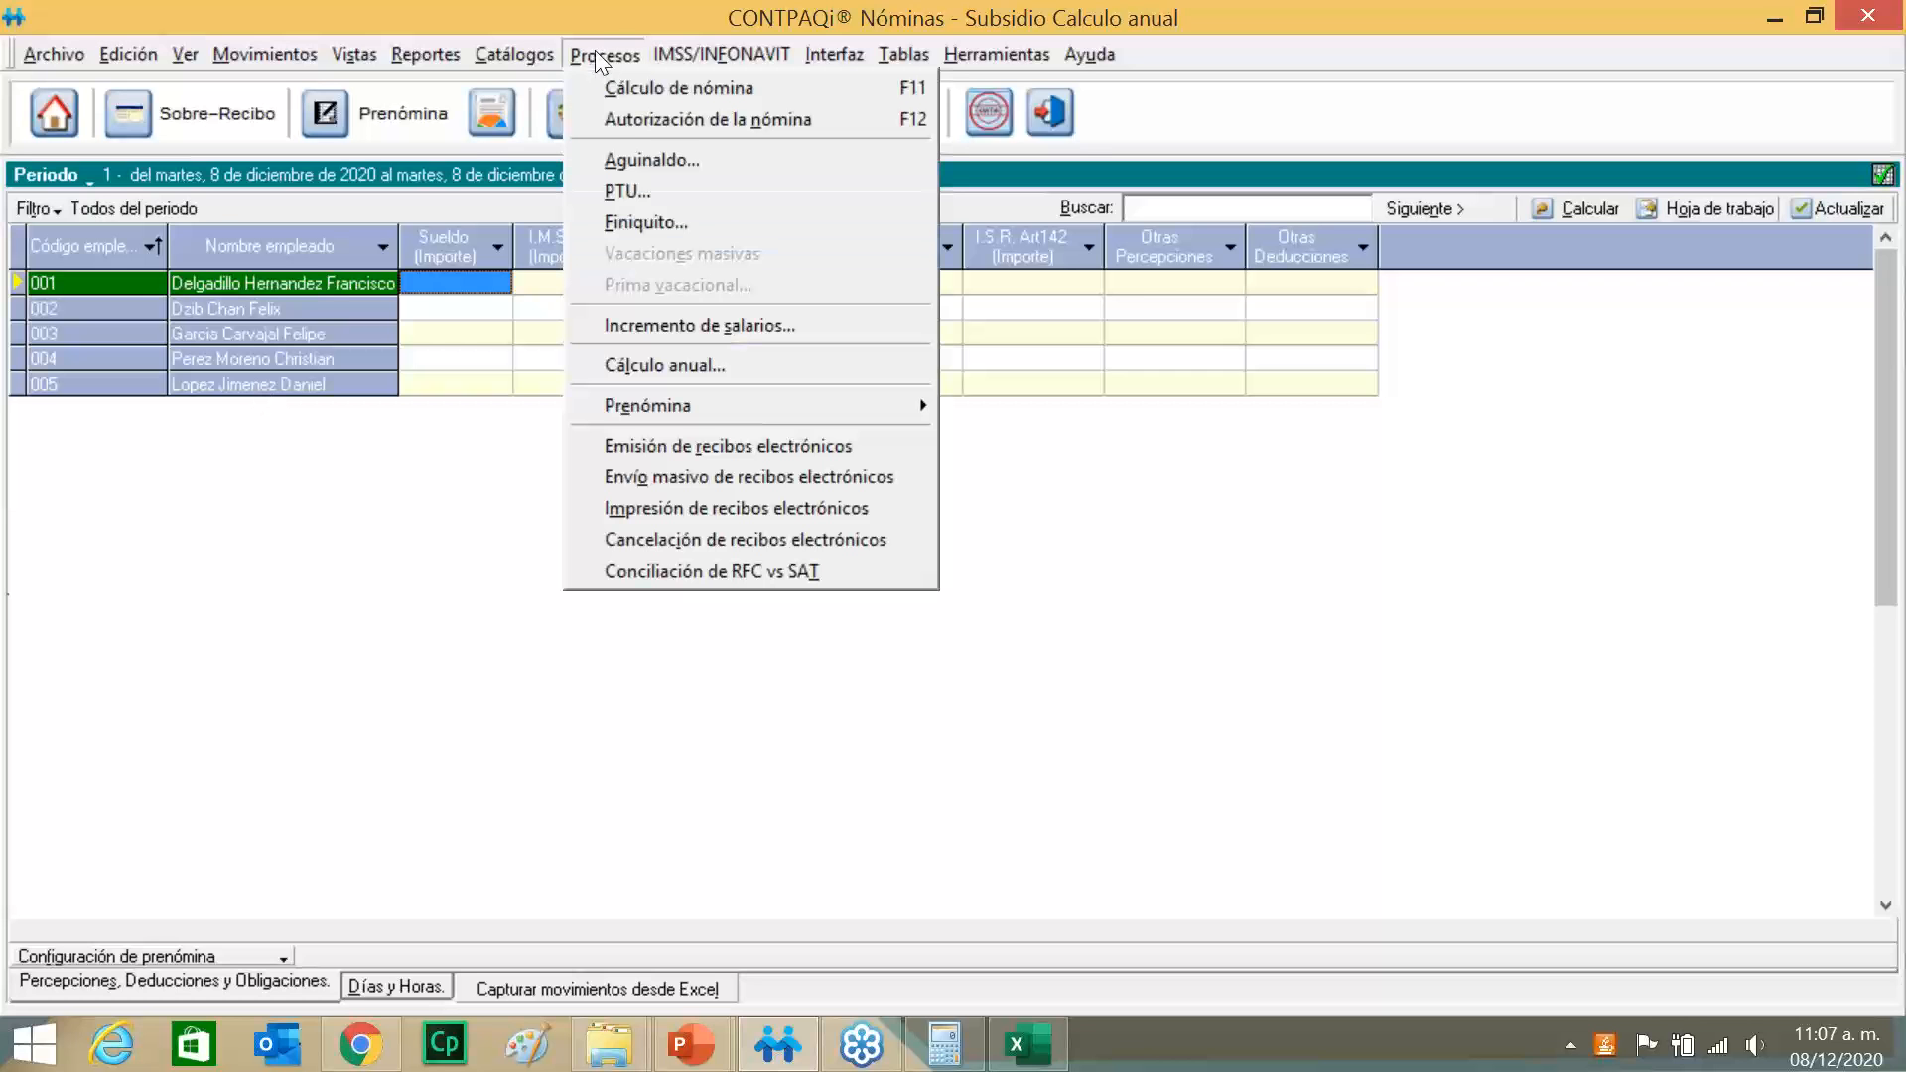
left_click(647, 159)
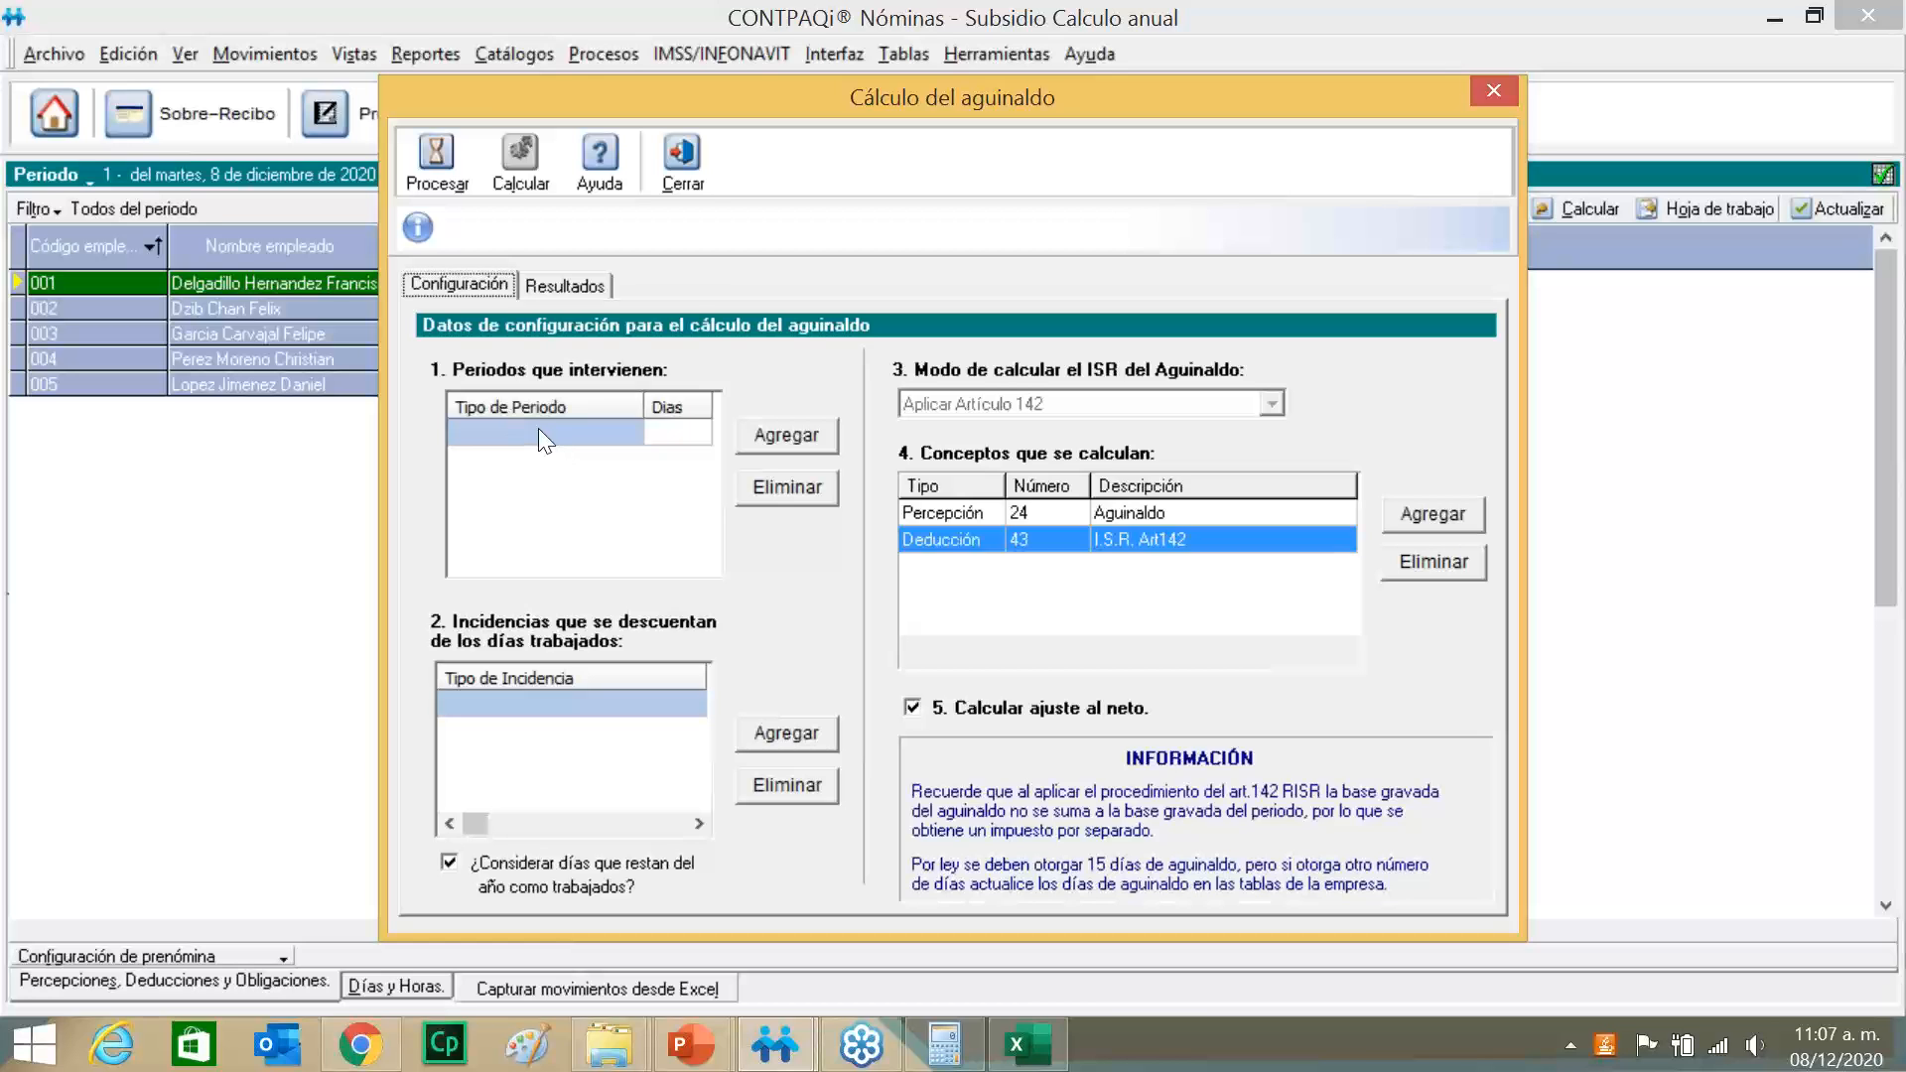
left_click(771, 443)
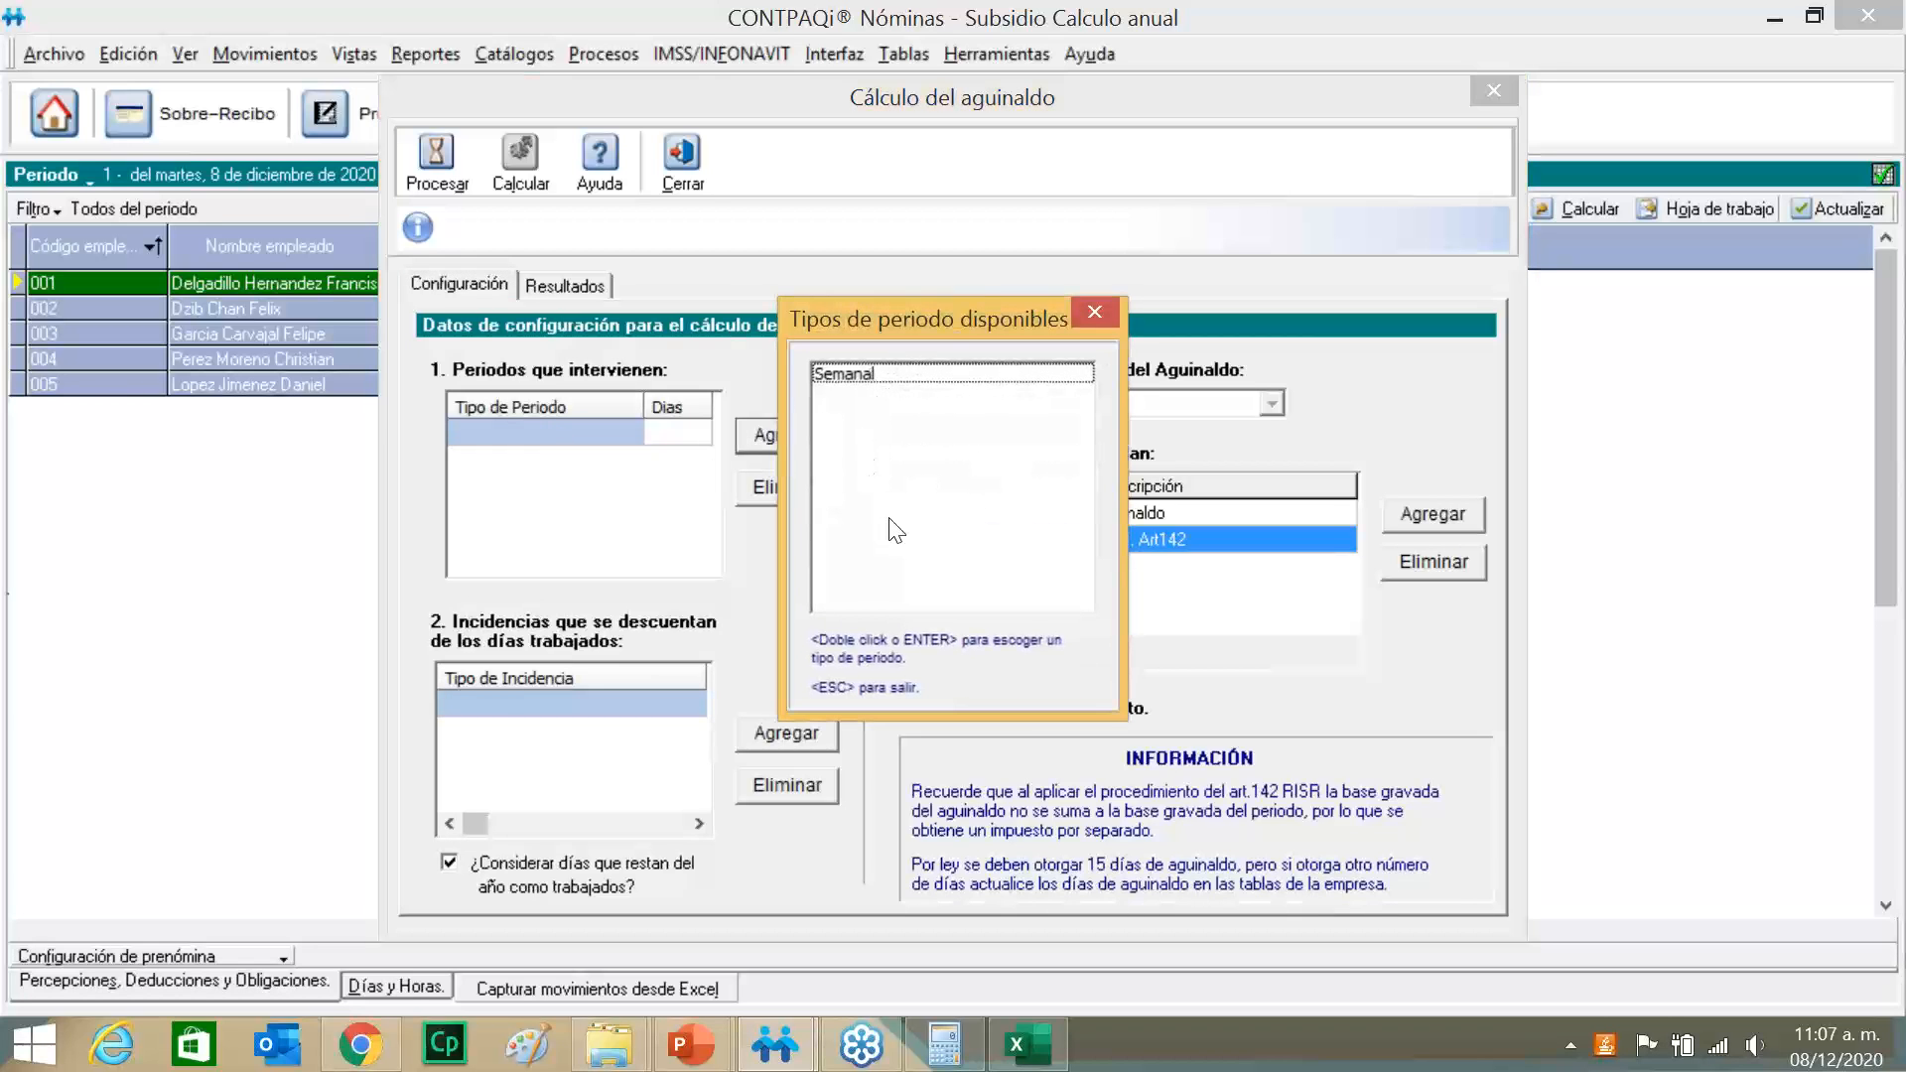
double_click(873, 374)
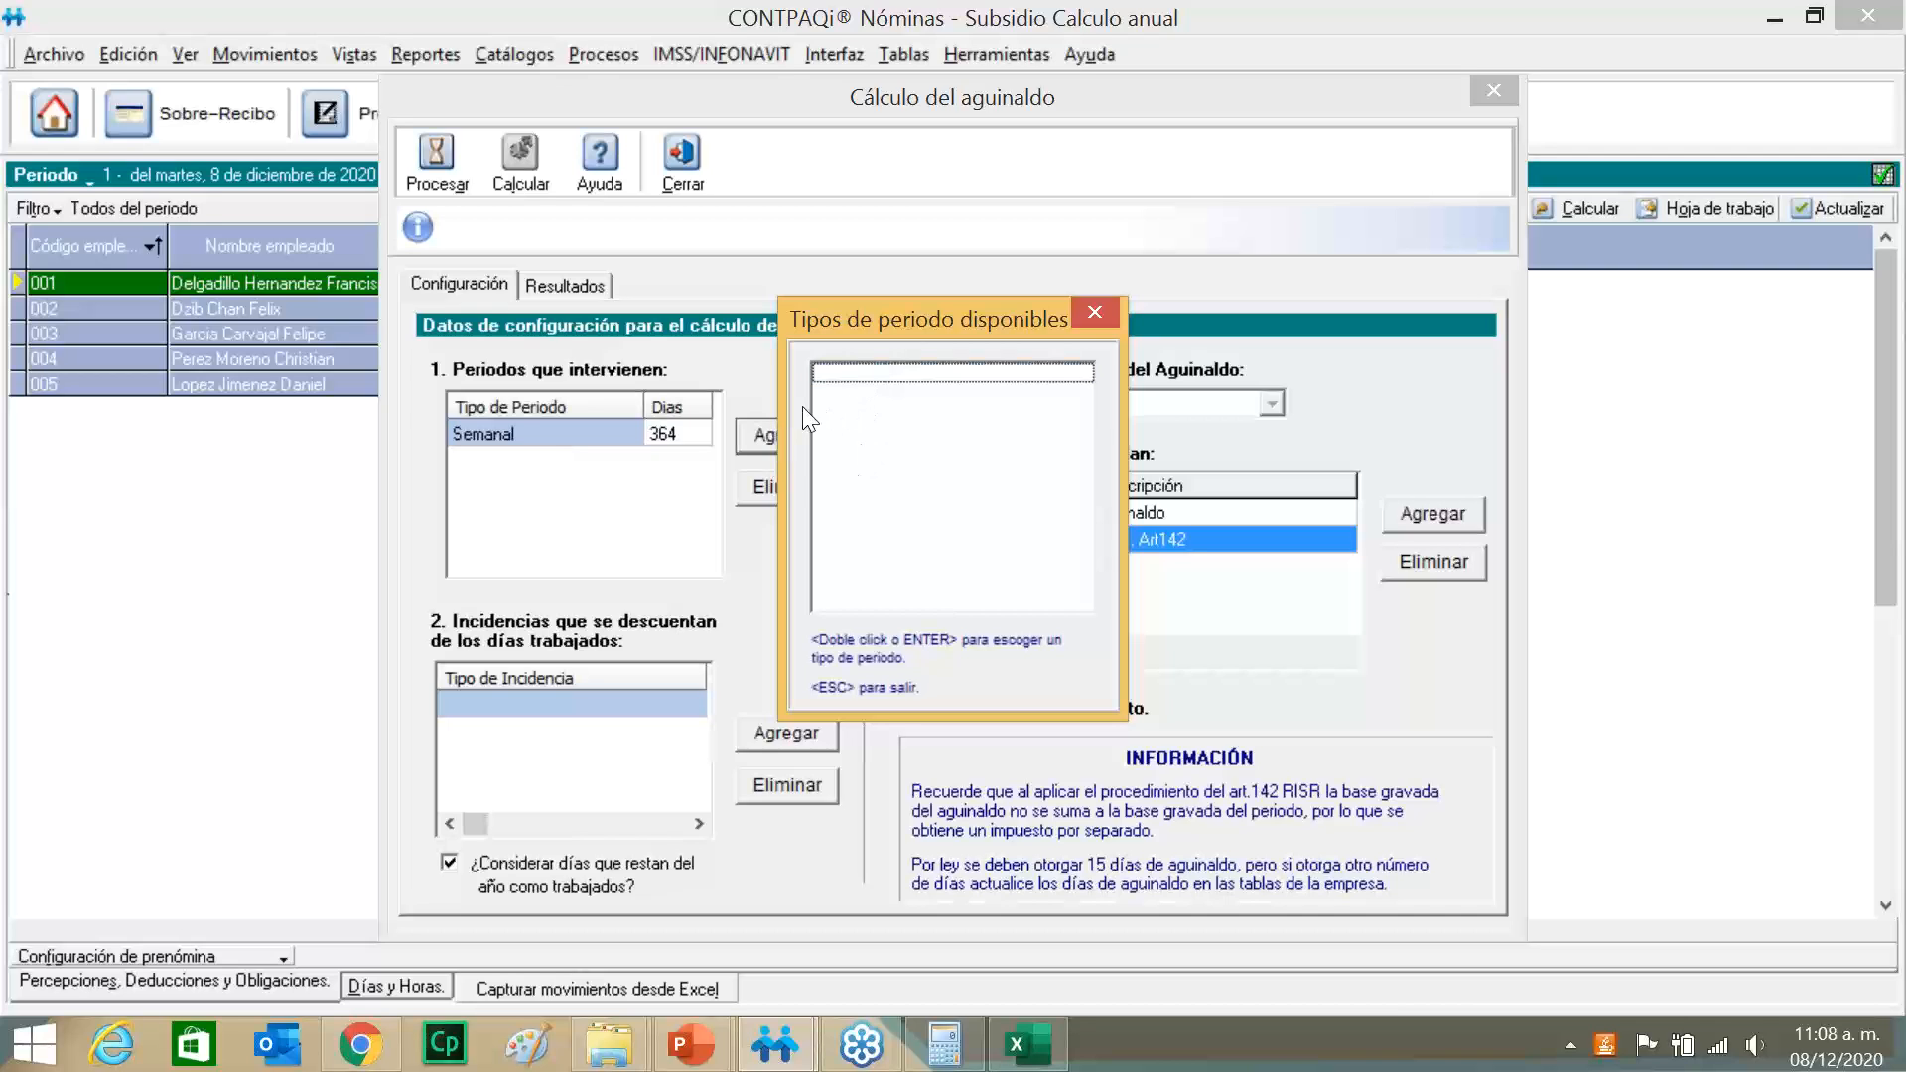
left_click(1096, 314)
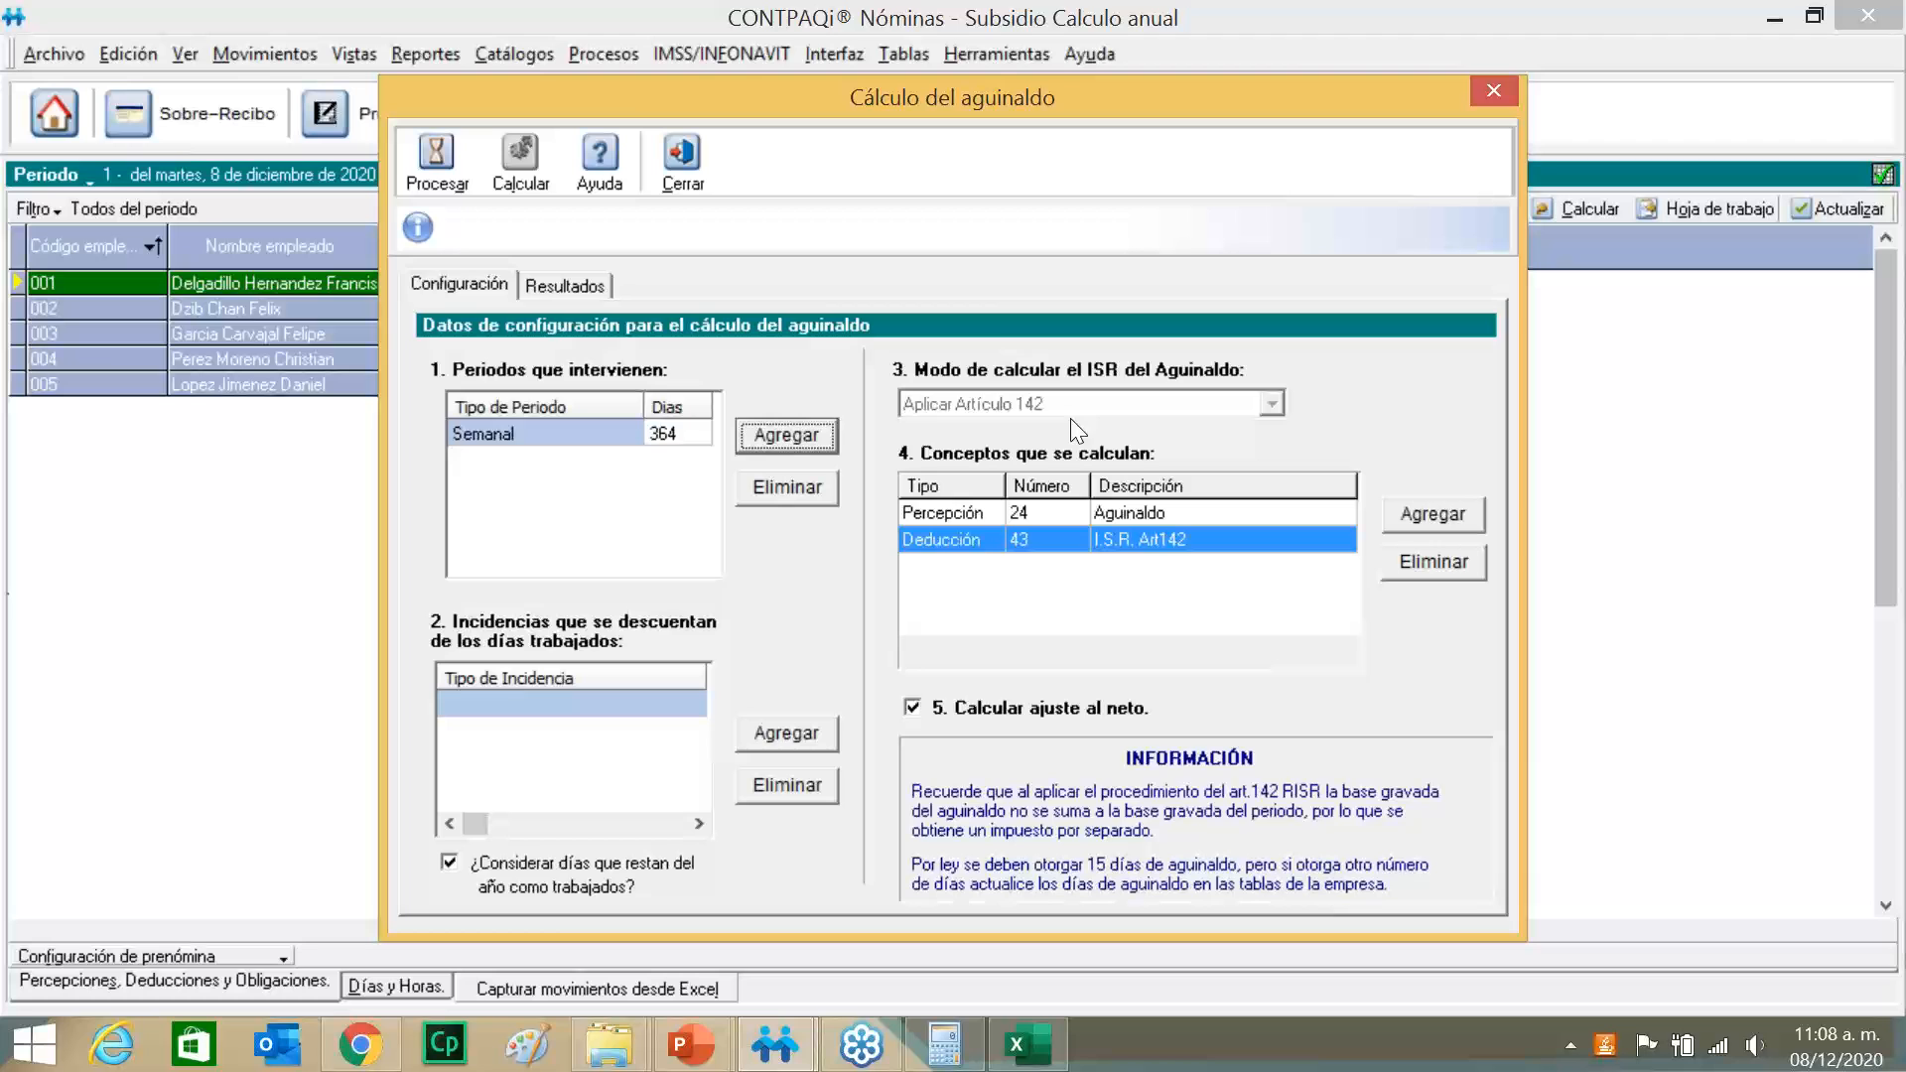
Process the employees' aguinaldo days, calculate their aguinaldo in the extraordinary period, and close the calculation window.
left_click(430, 163)
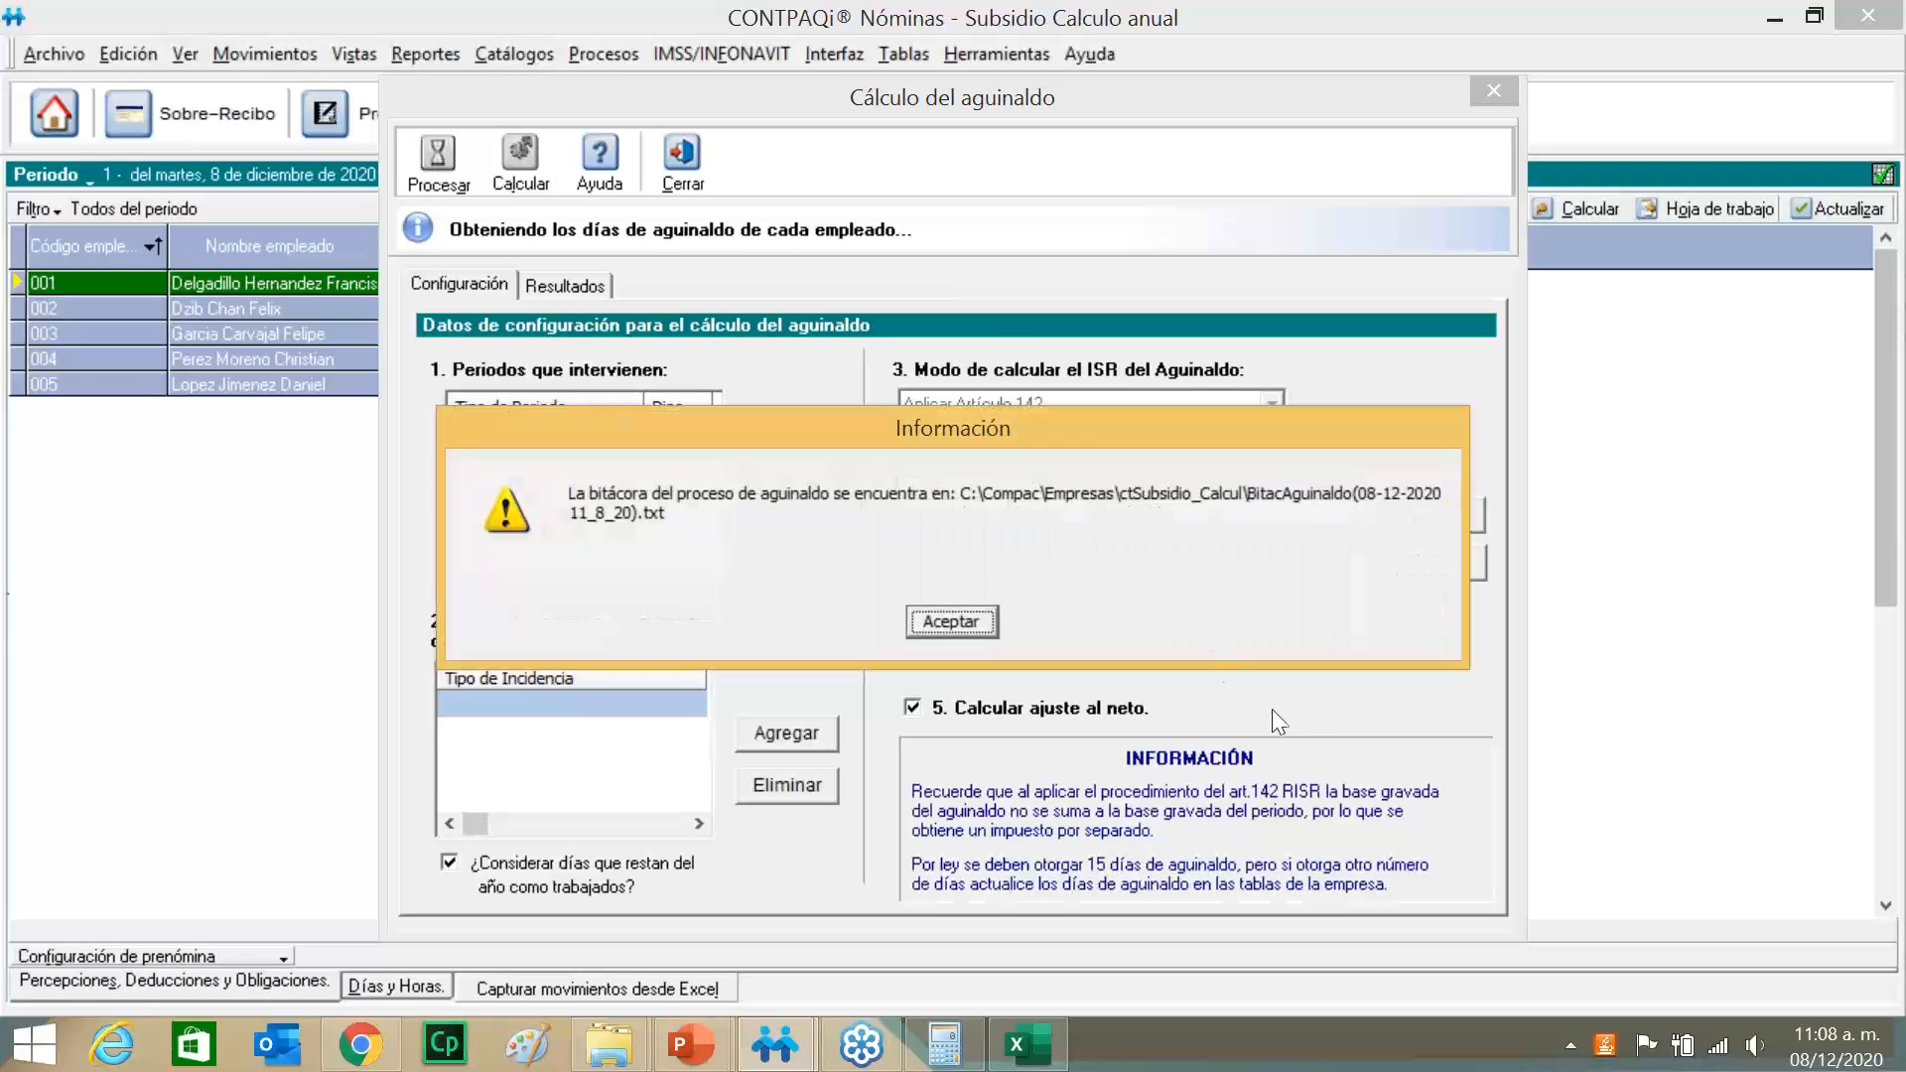
left_click(951, 621)
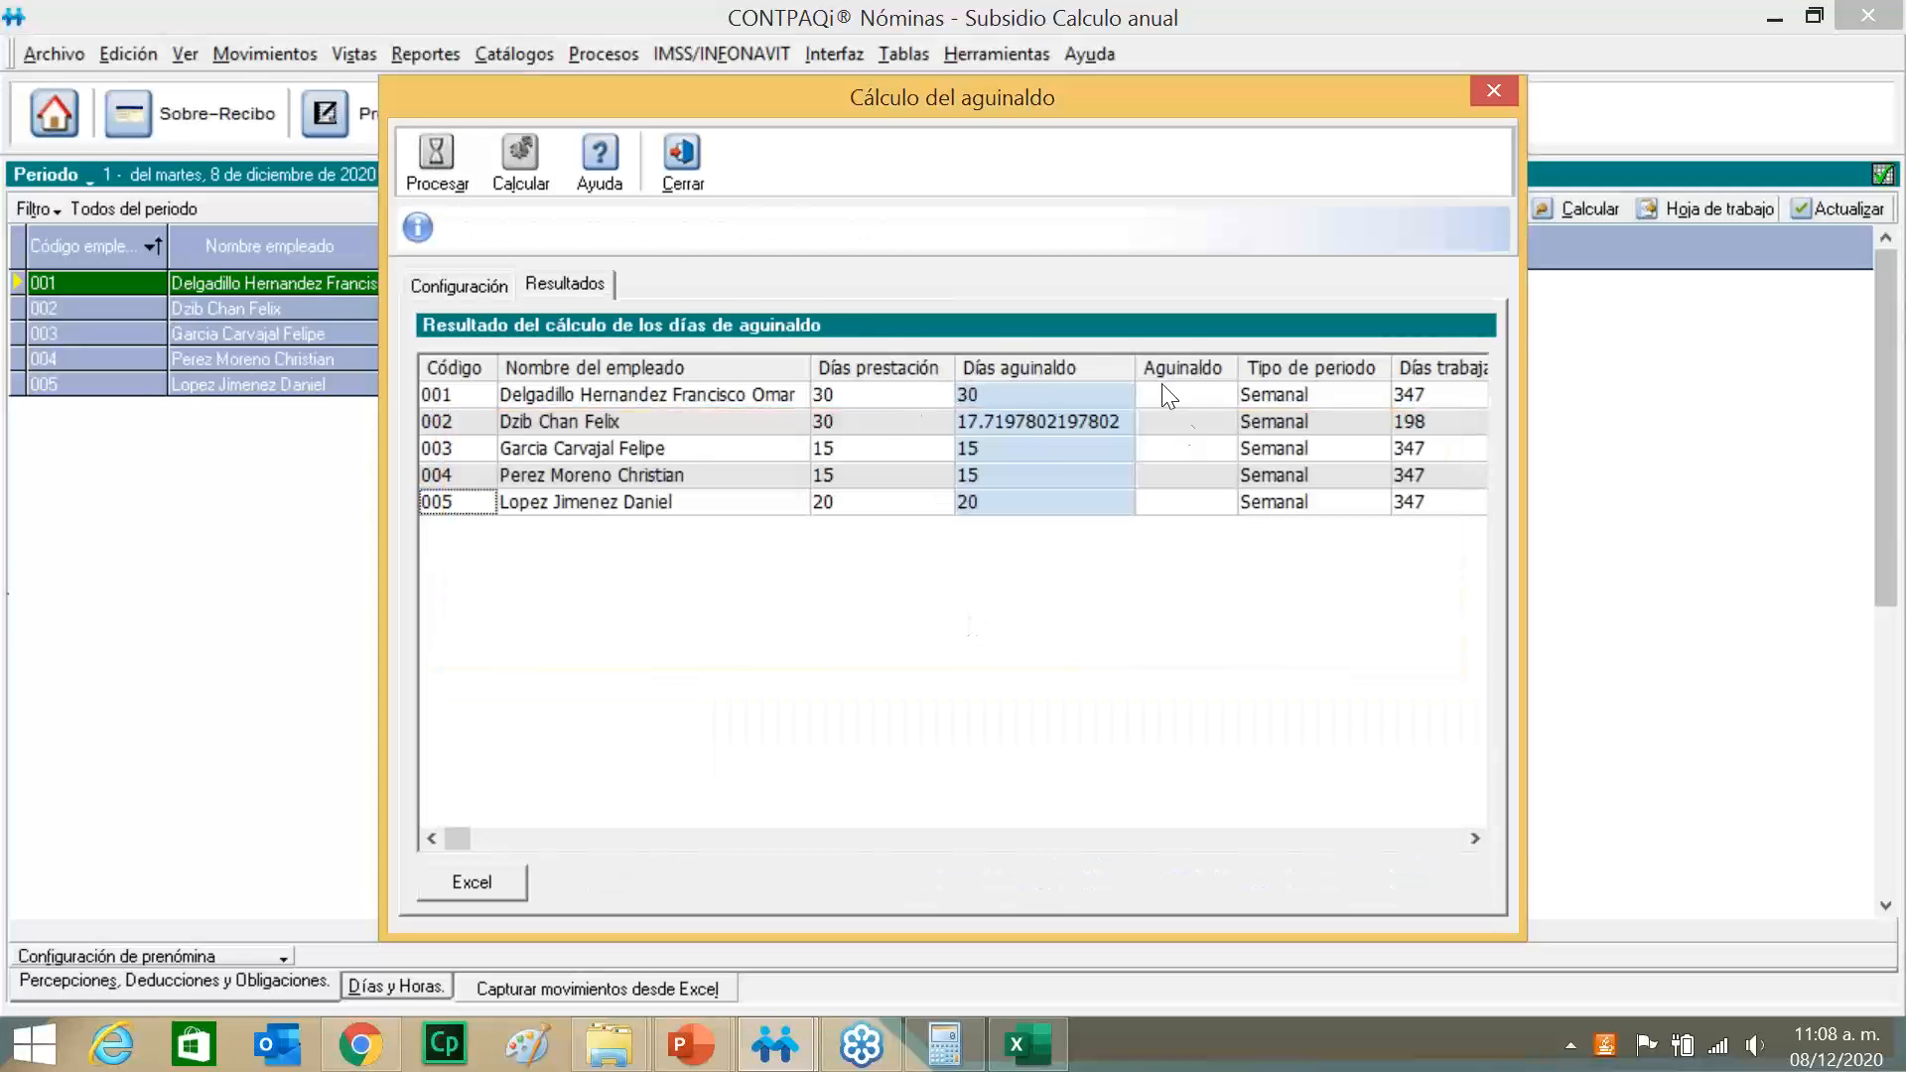
left_click(514, 162)
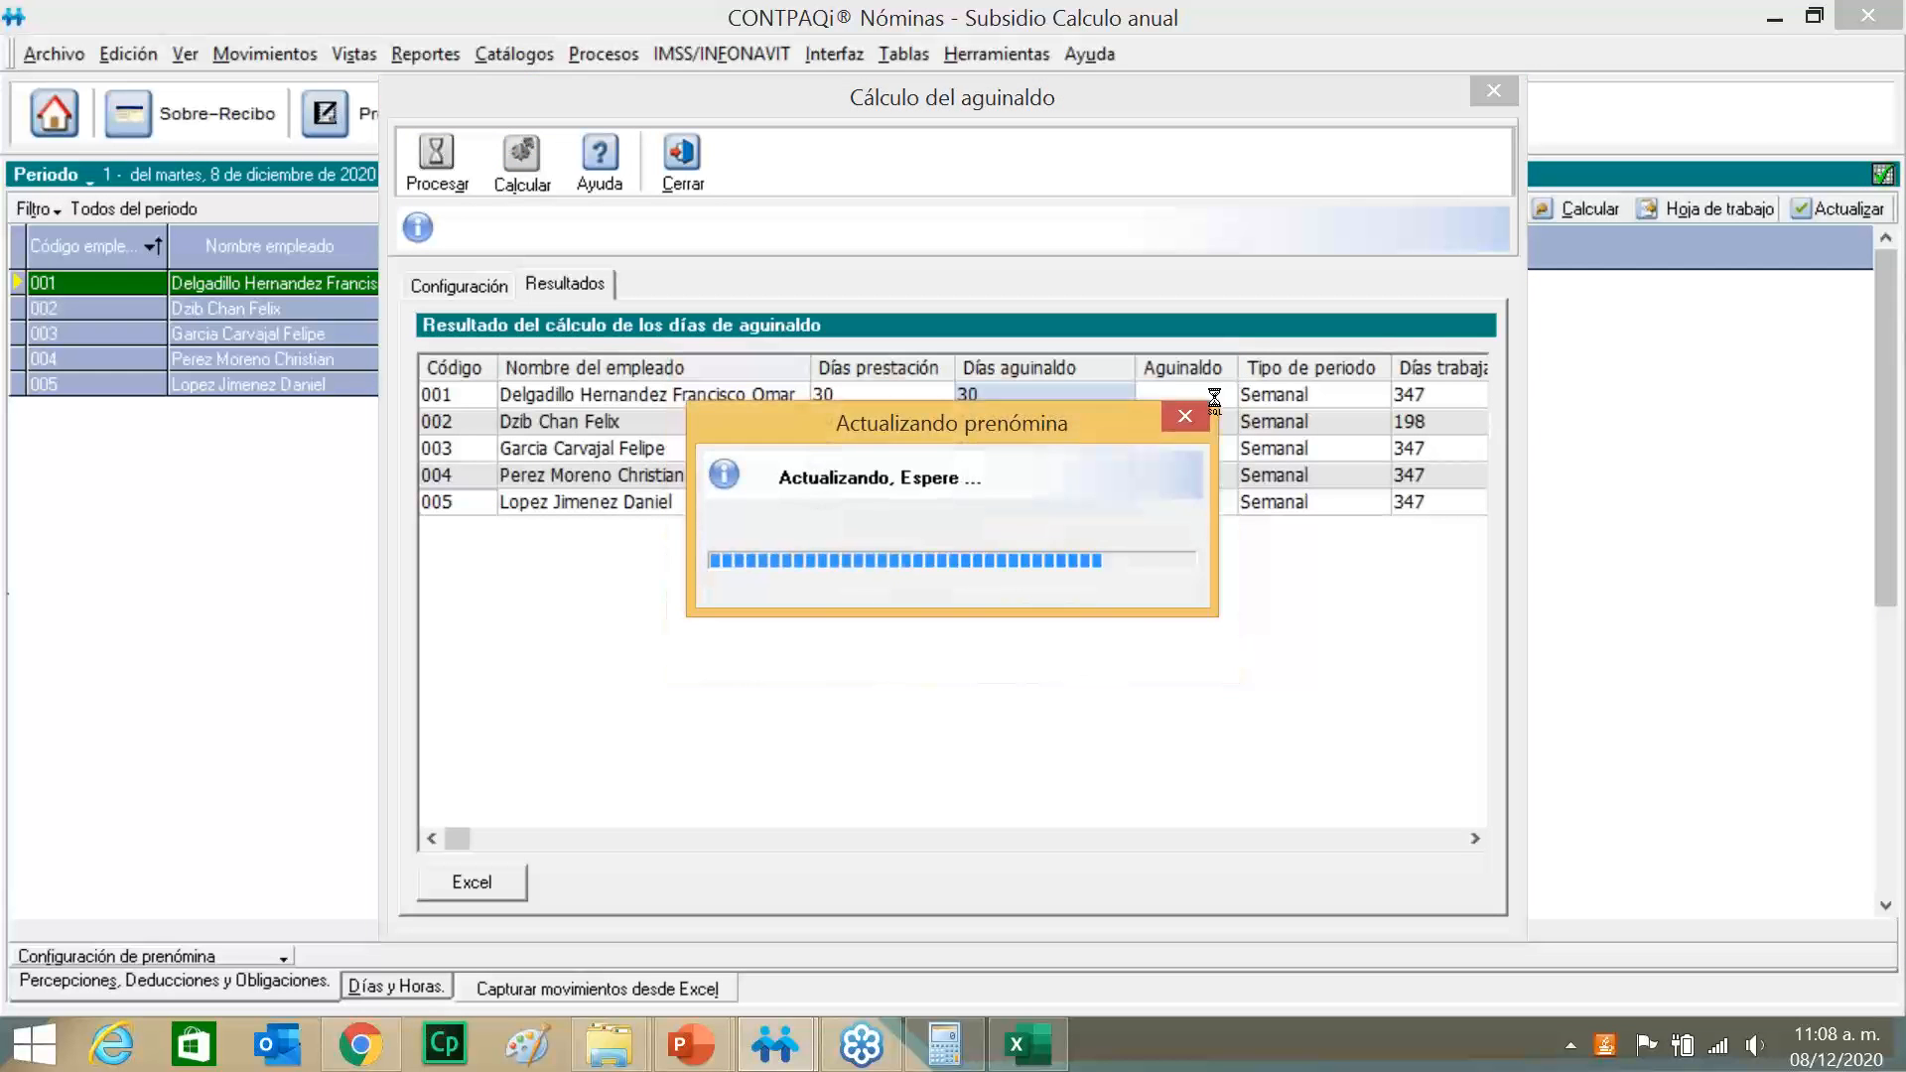
left_click(980, 623)
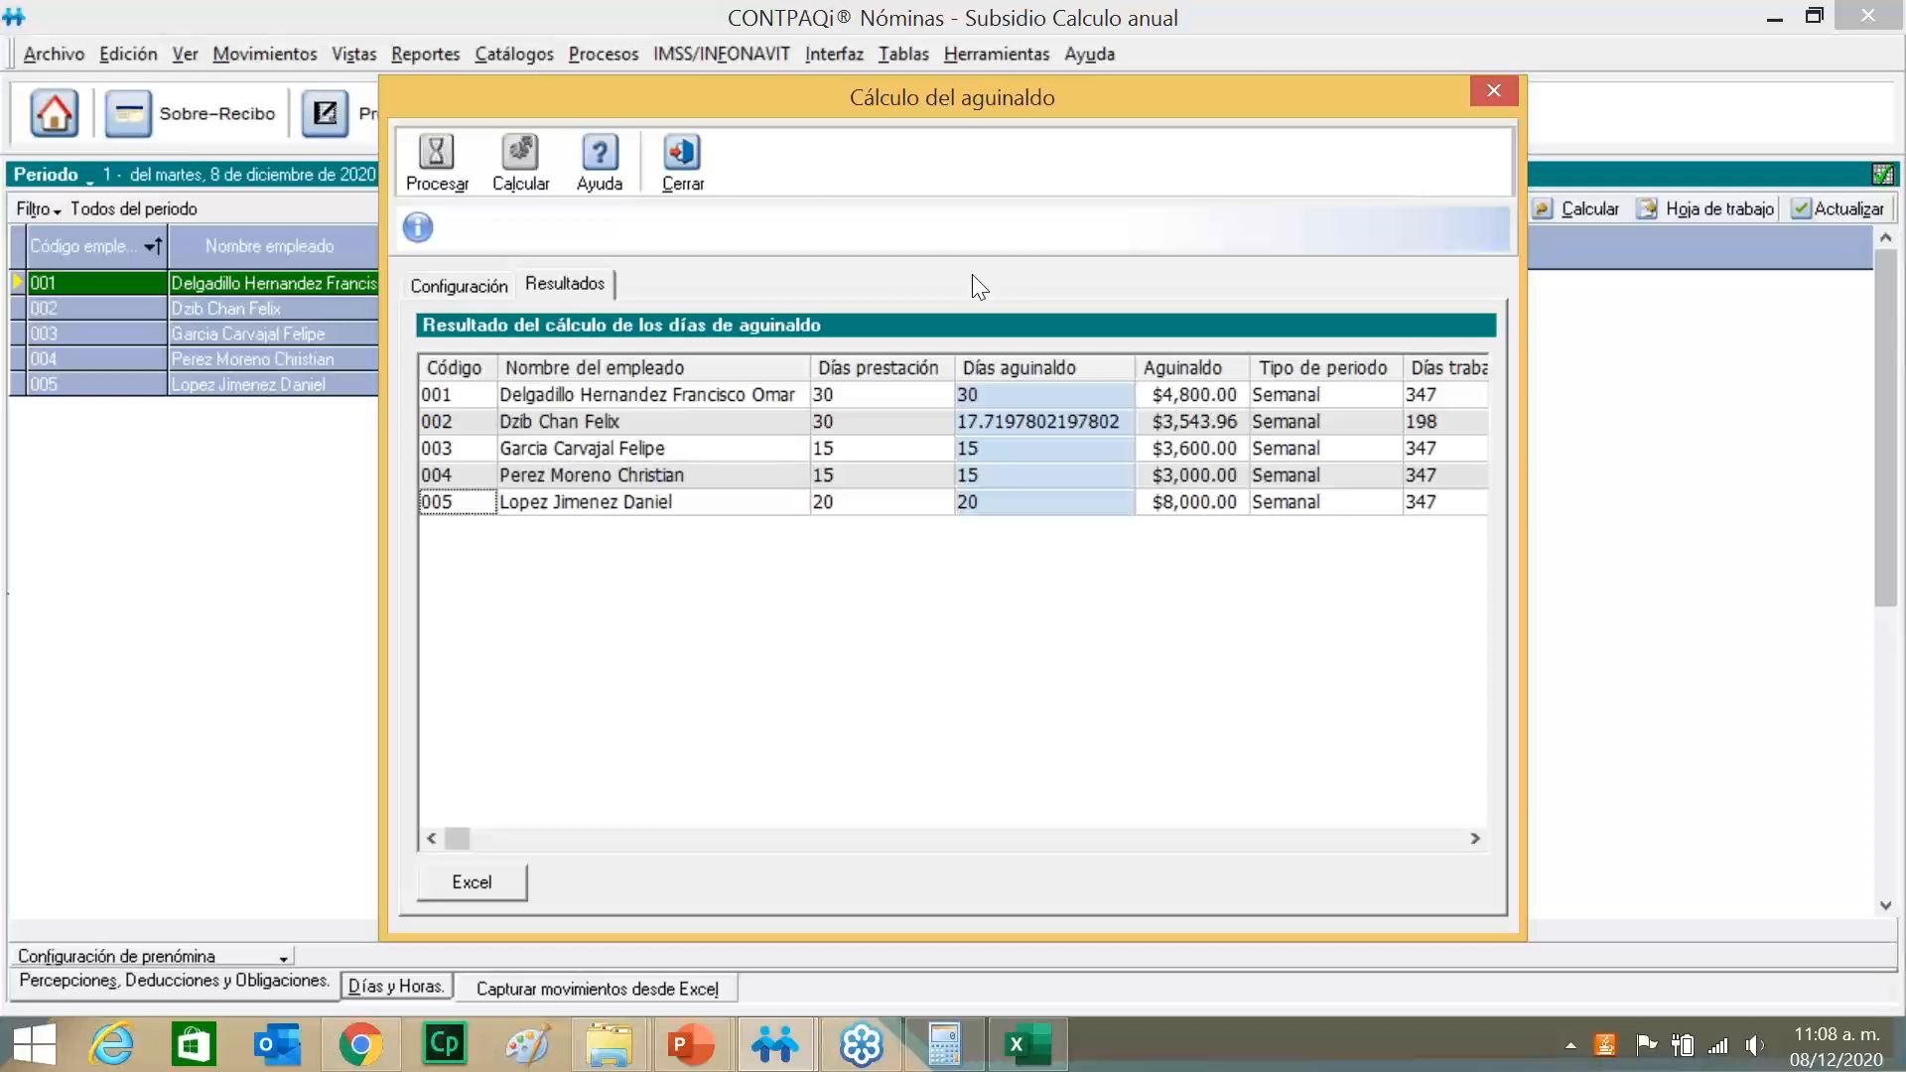
left_click(671, 170)
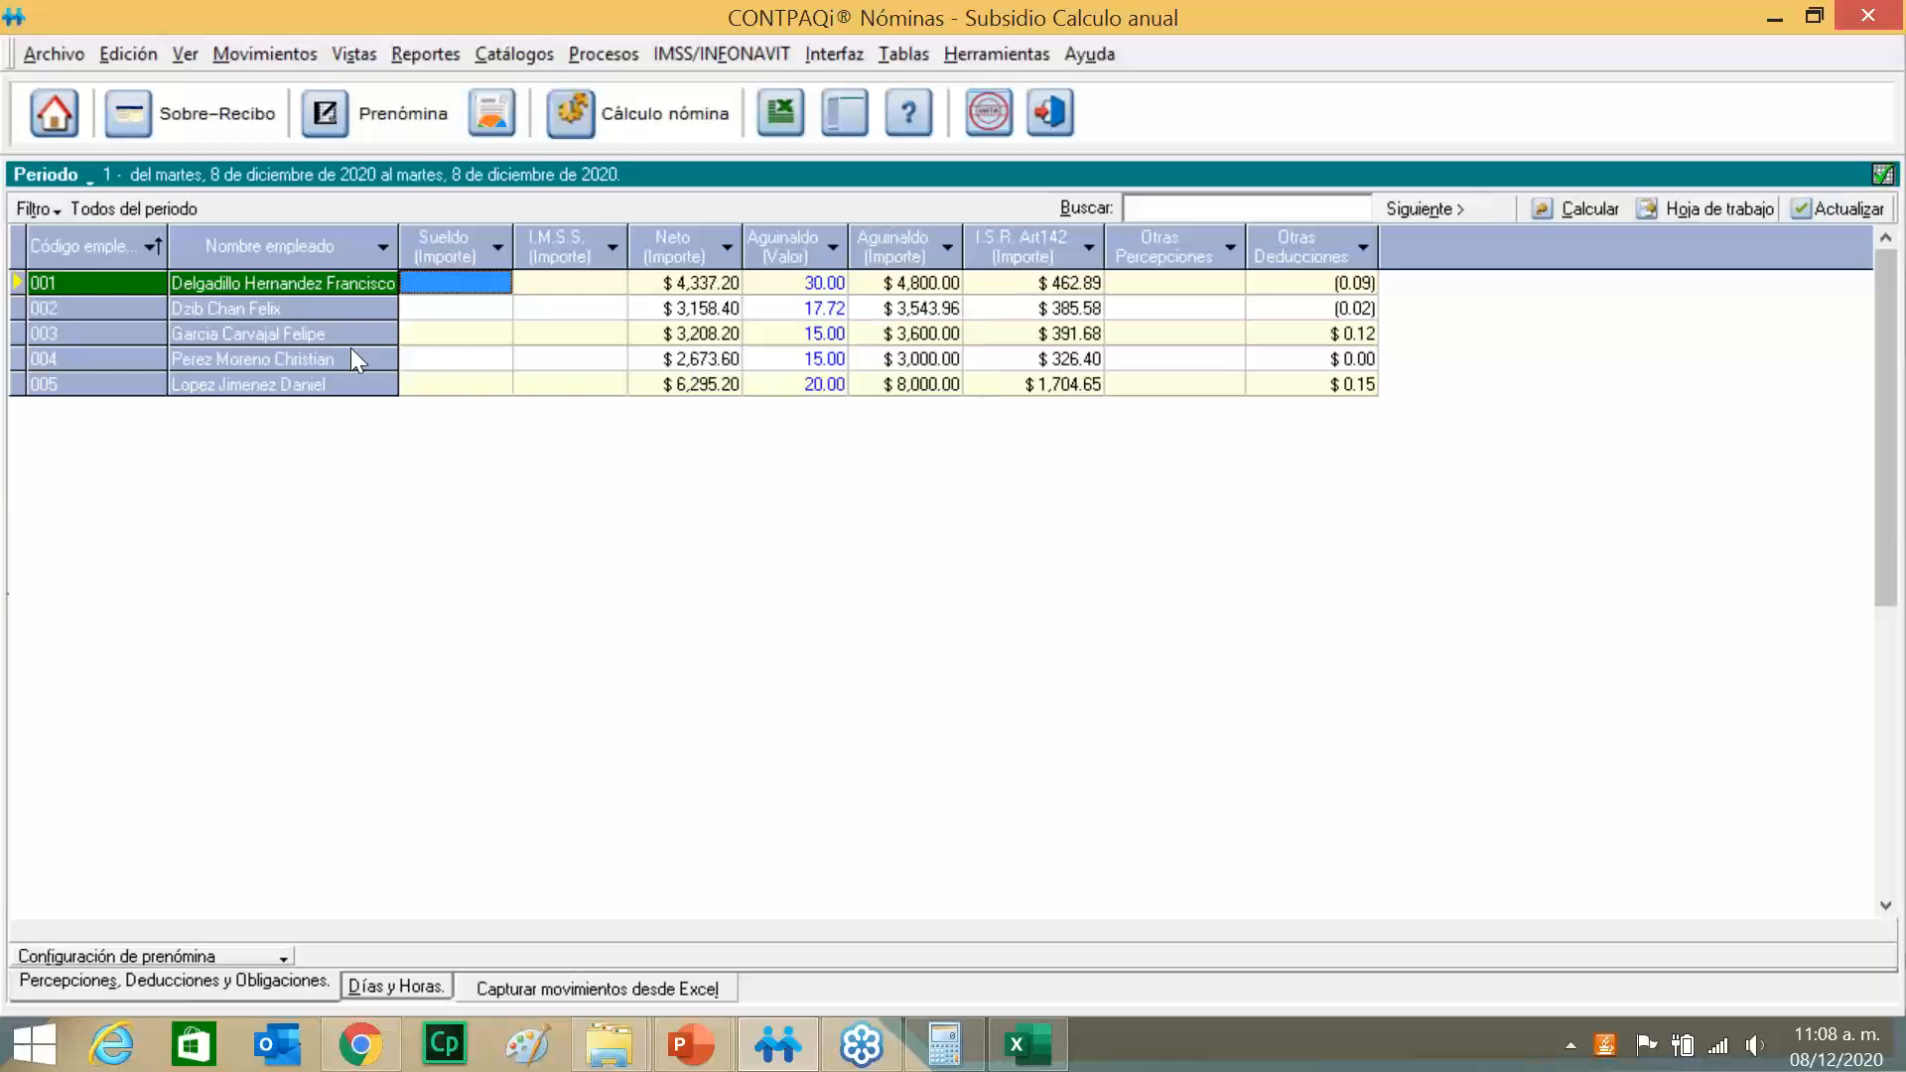
Review the aguinaldo, Art. 142 ISR and net adjustment in employee 001's Sobre-Recibo, then close it.
right_click(322, 284)
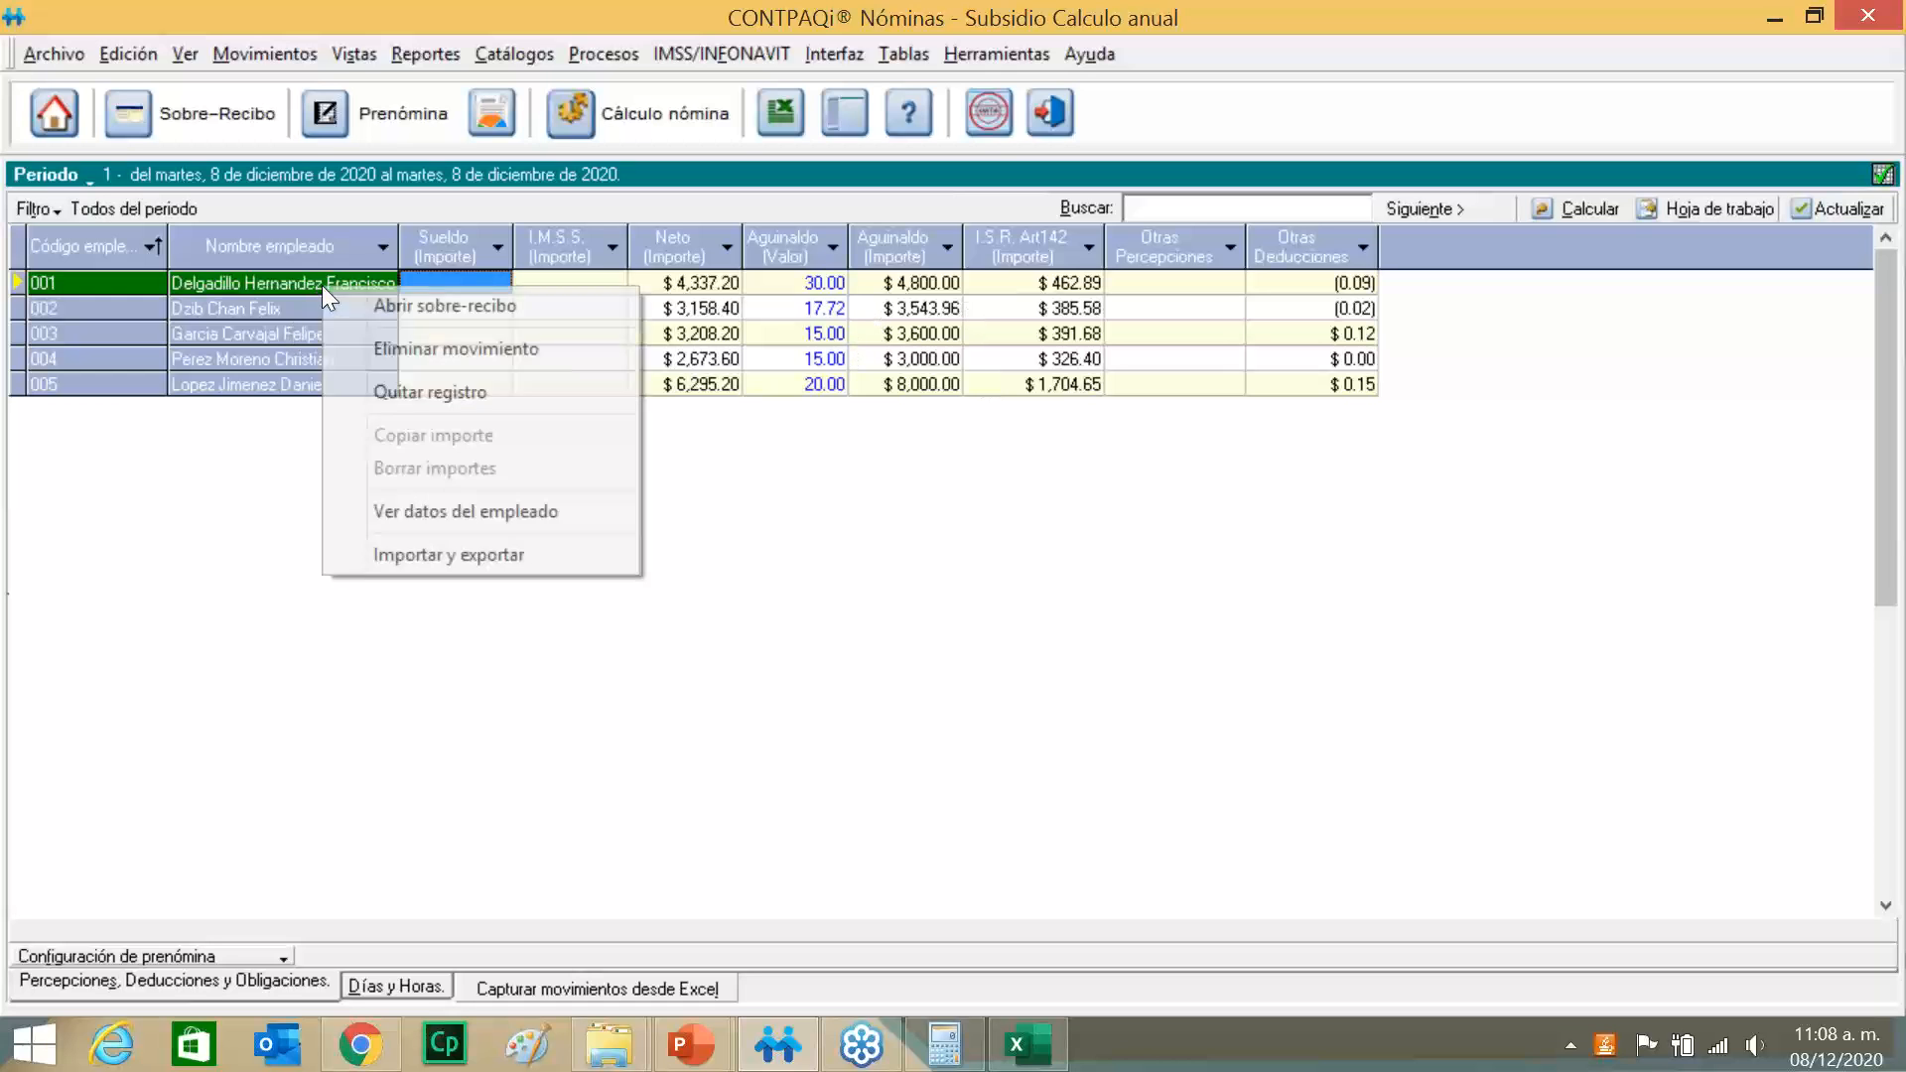
left_click(379, 310)
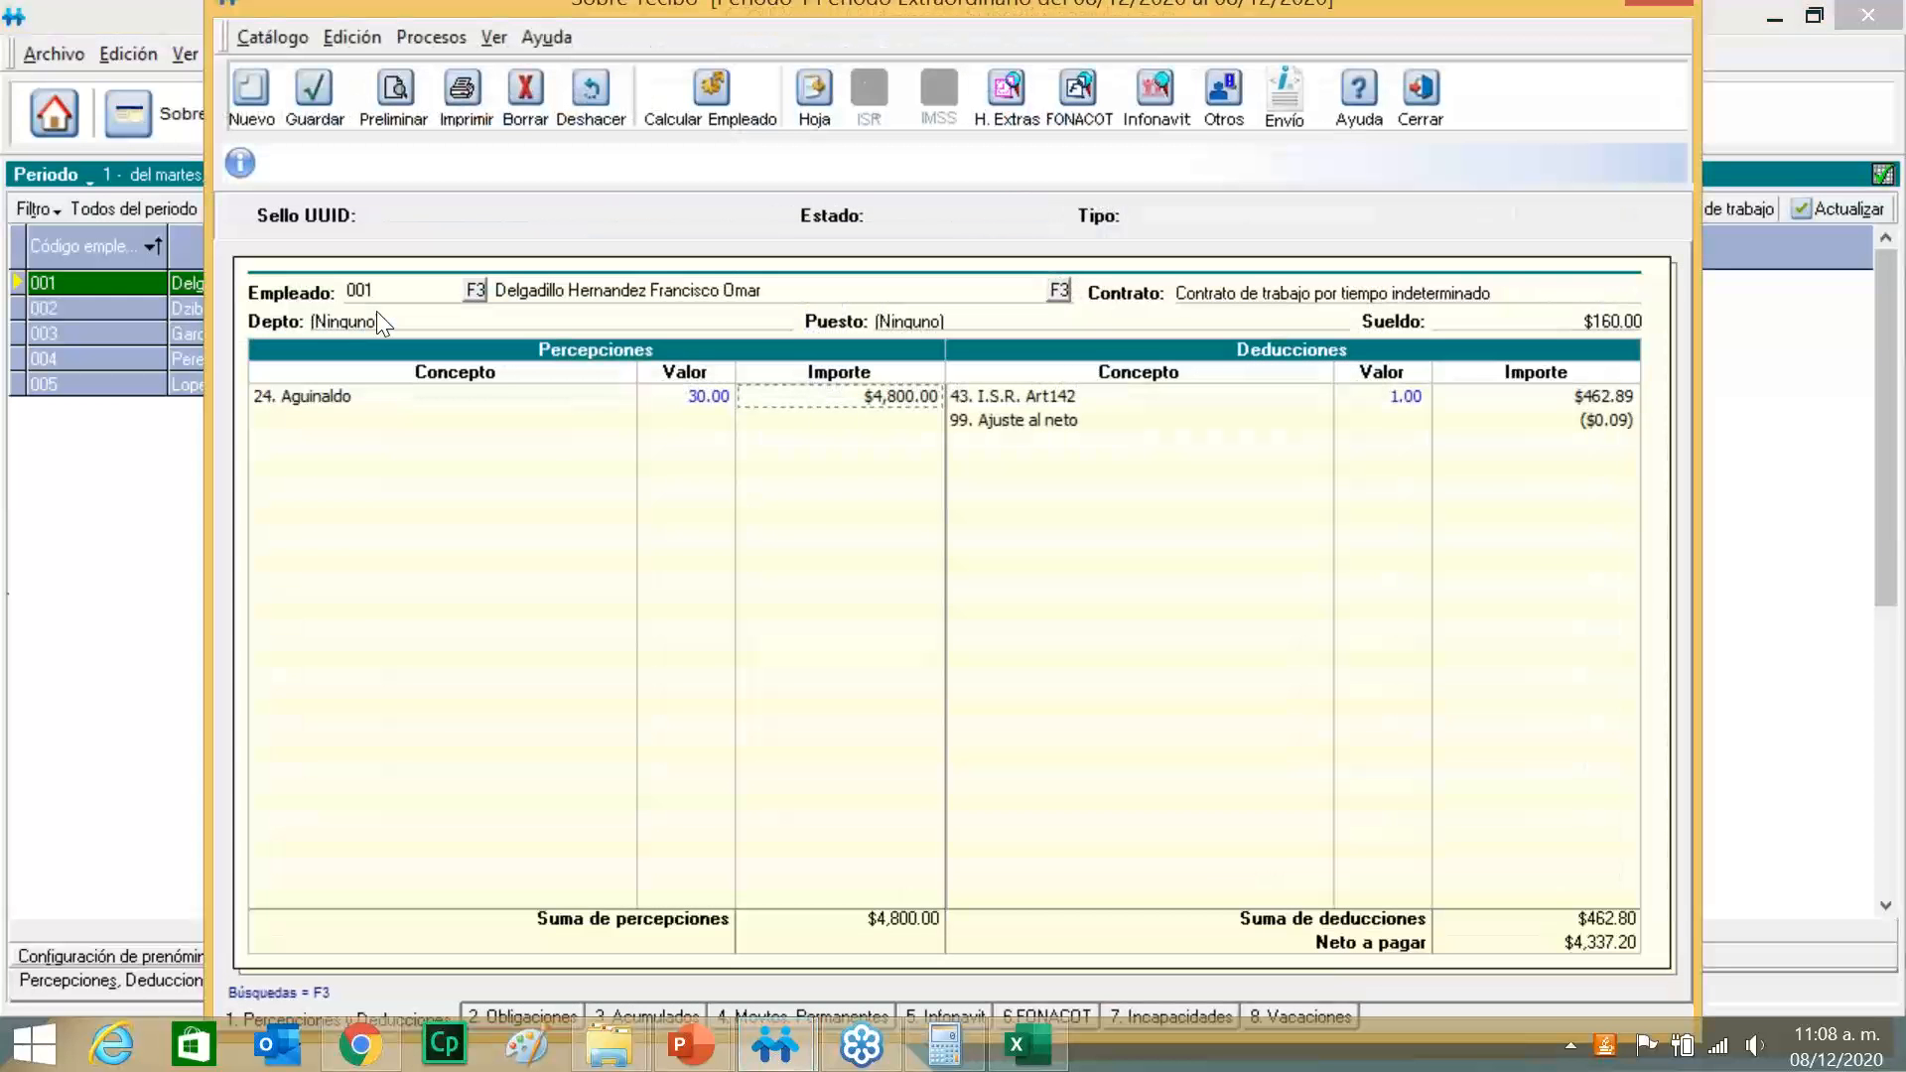
left_click(1439, 81)
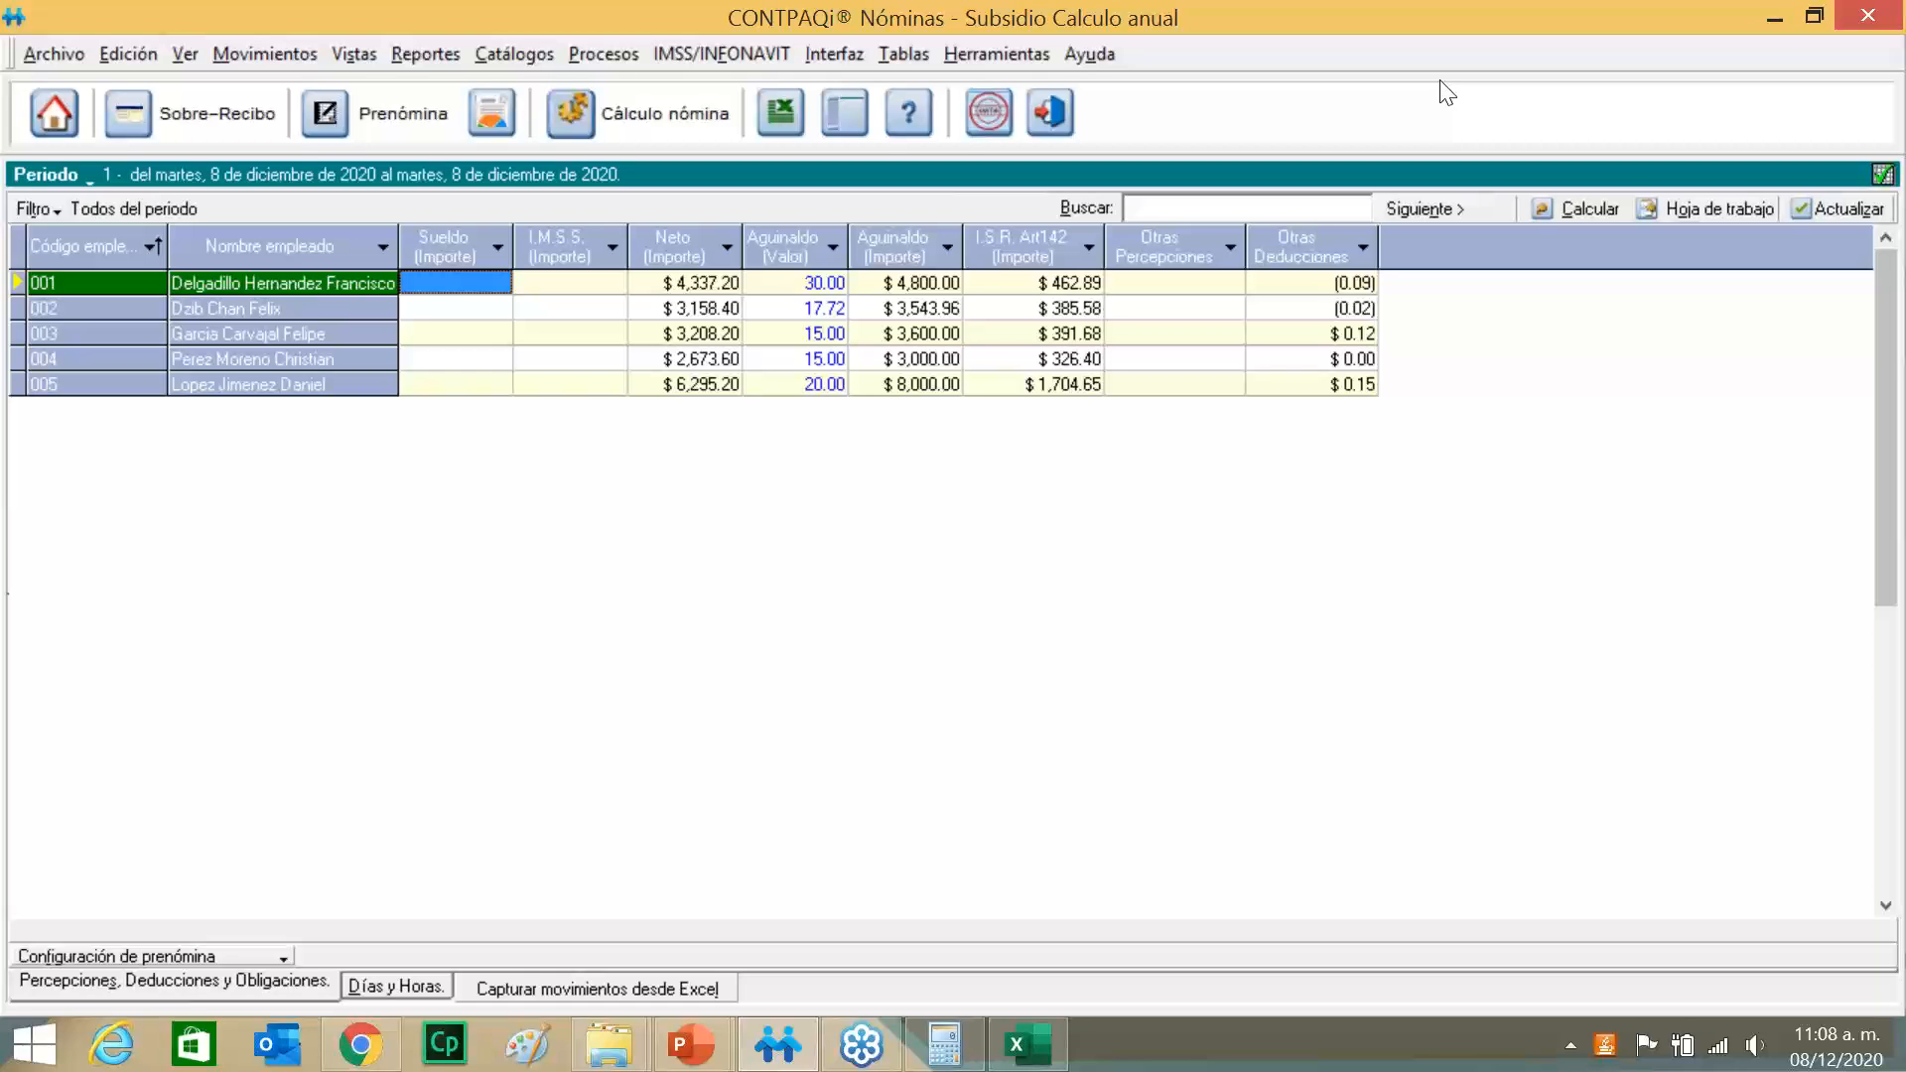
left_click(1879, 173)
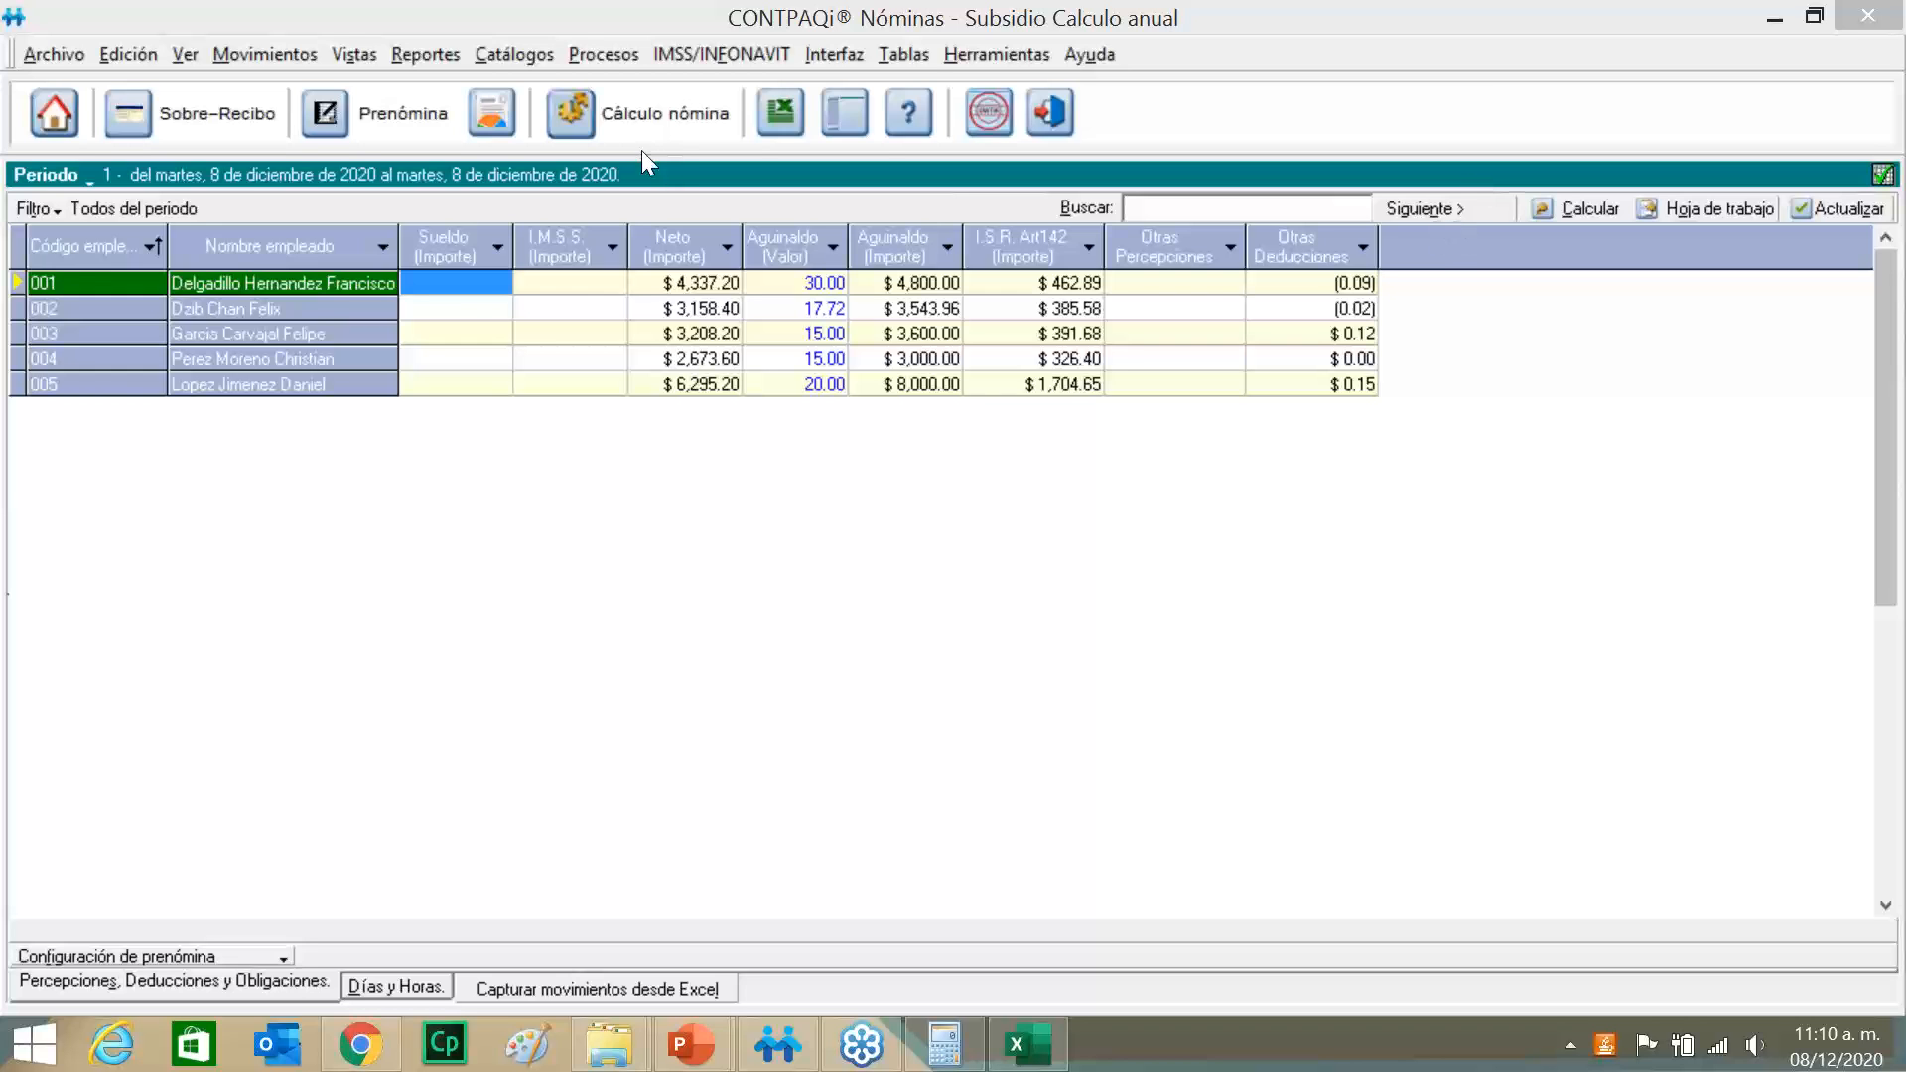
Reopen the aguinaldo calculation and add Semanal to the participating period types.
left_click(588, 54)
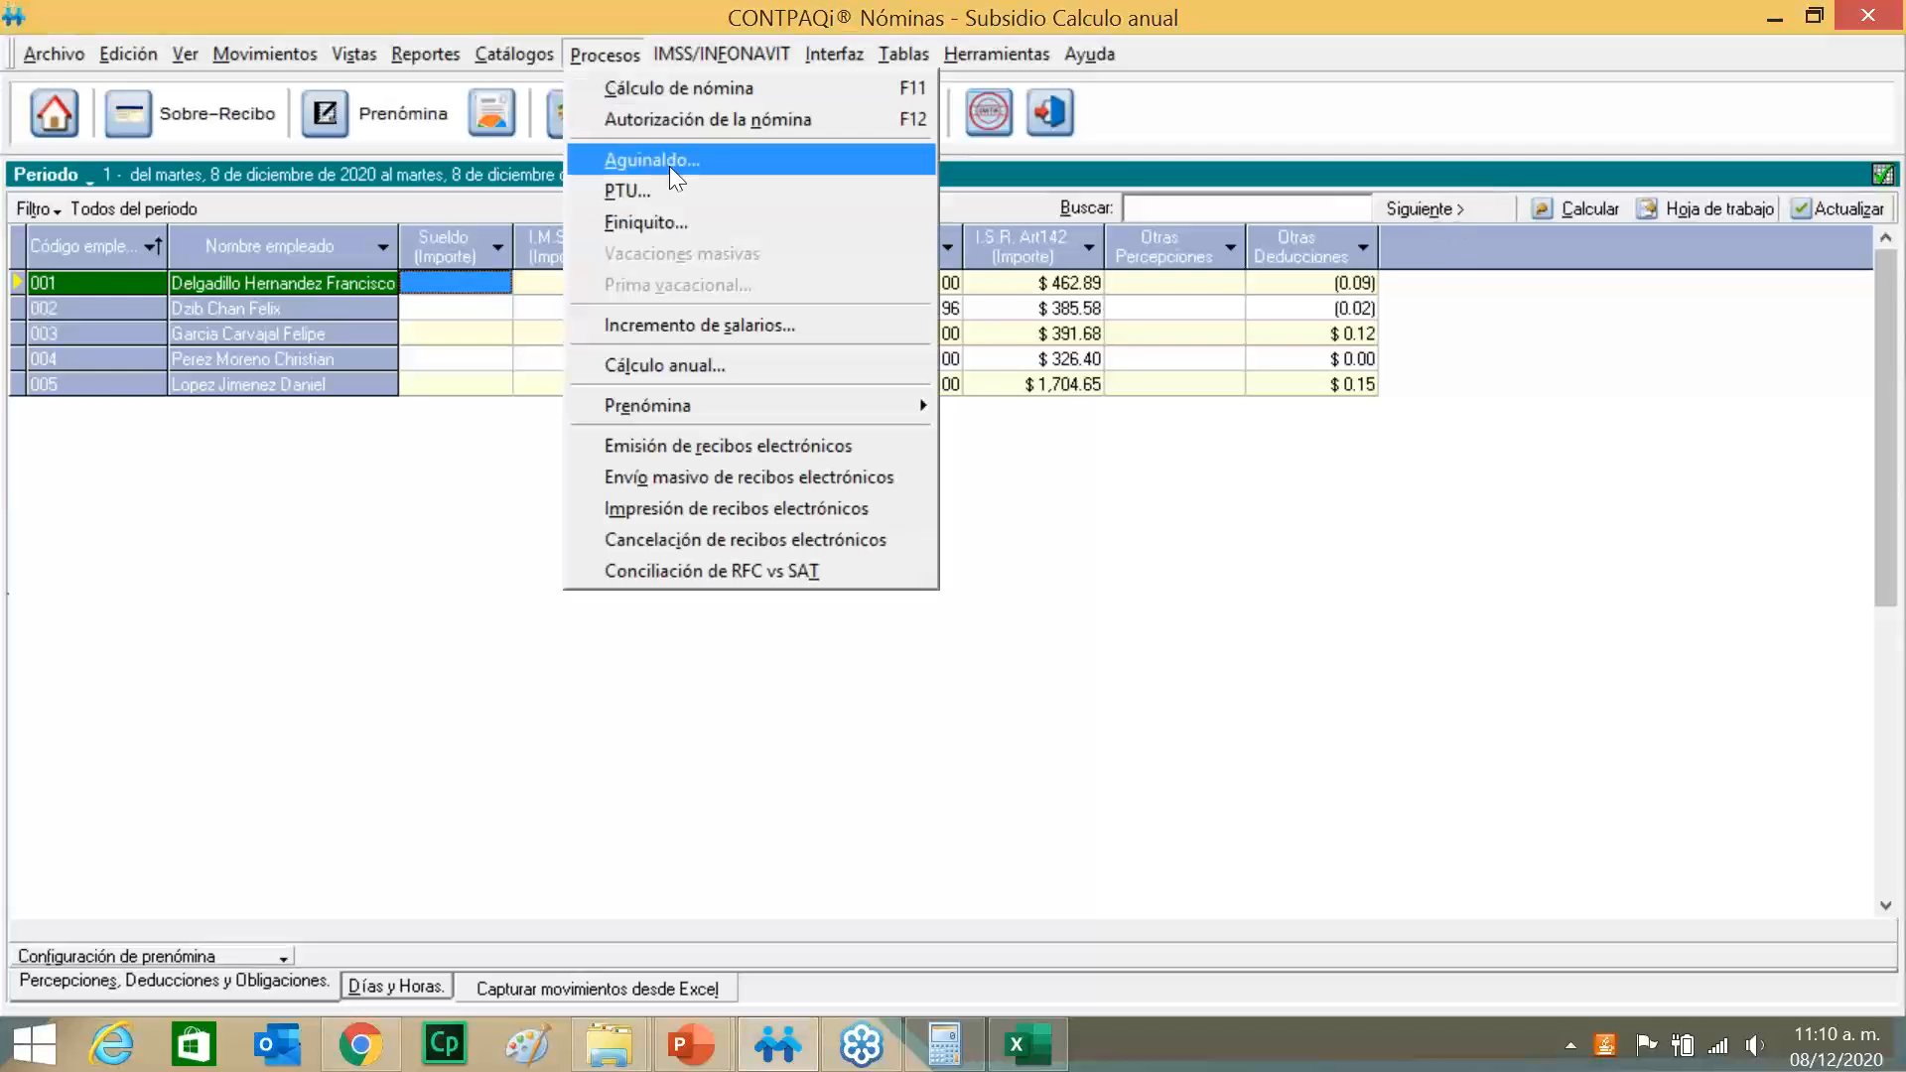
left_click(669, 160)
left_click(788, 443)
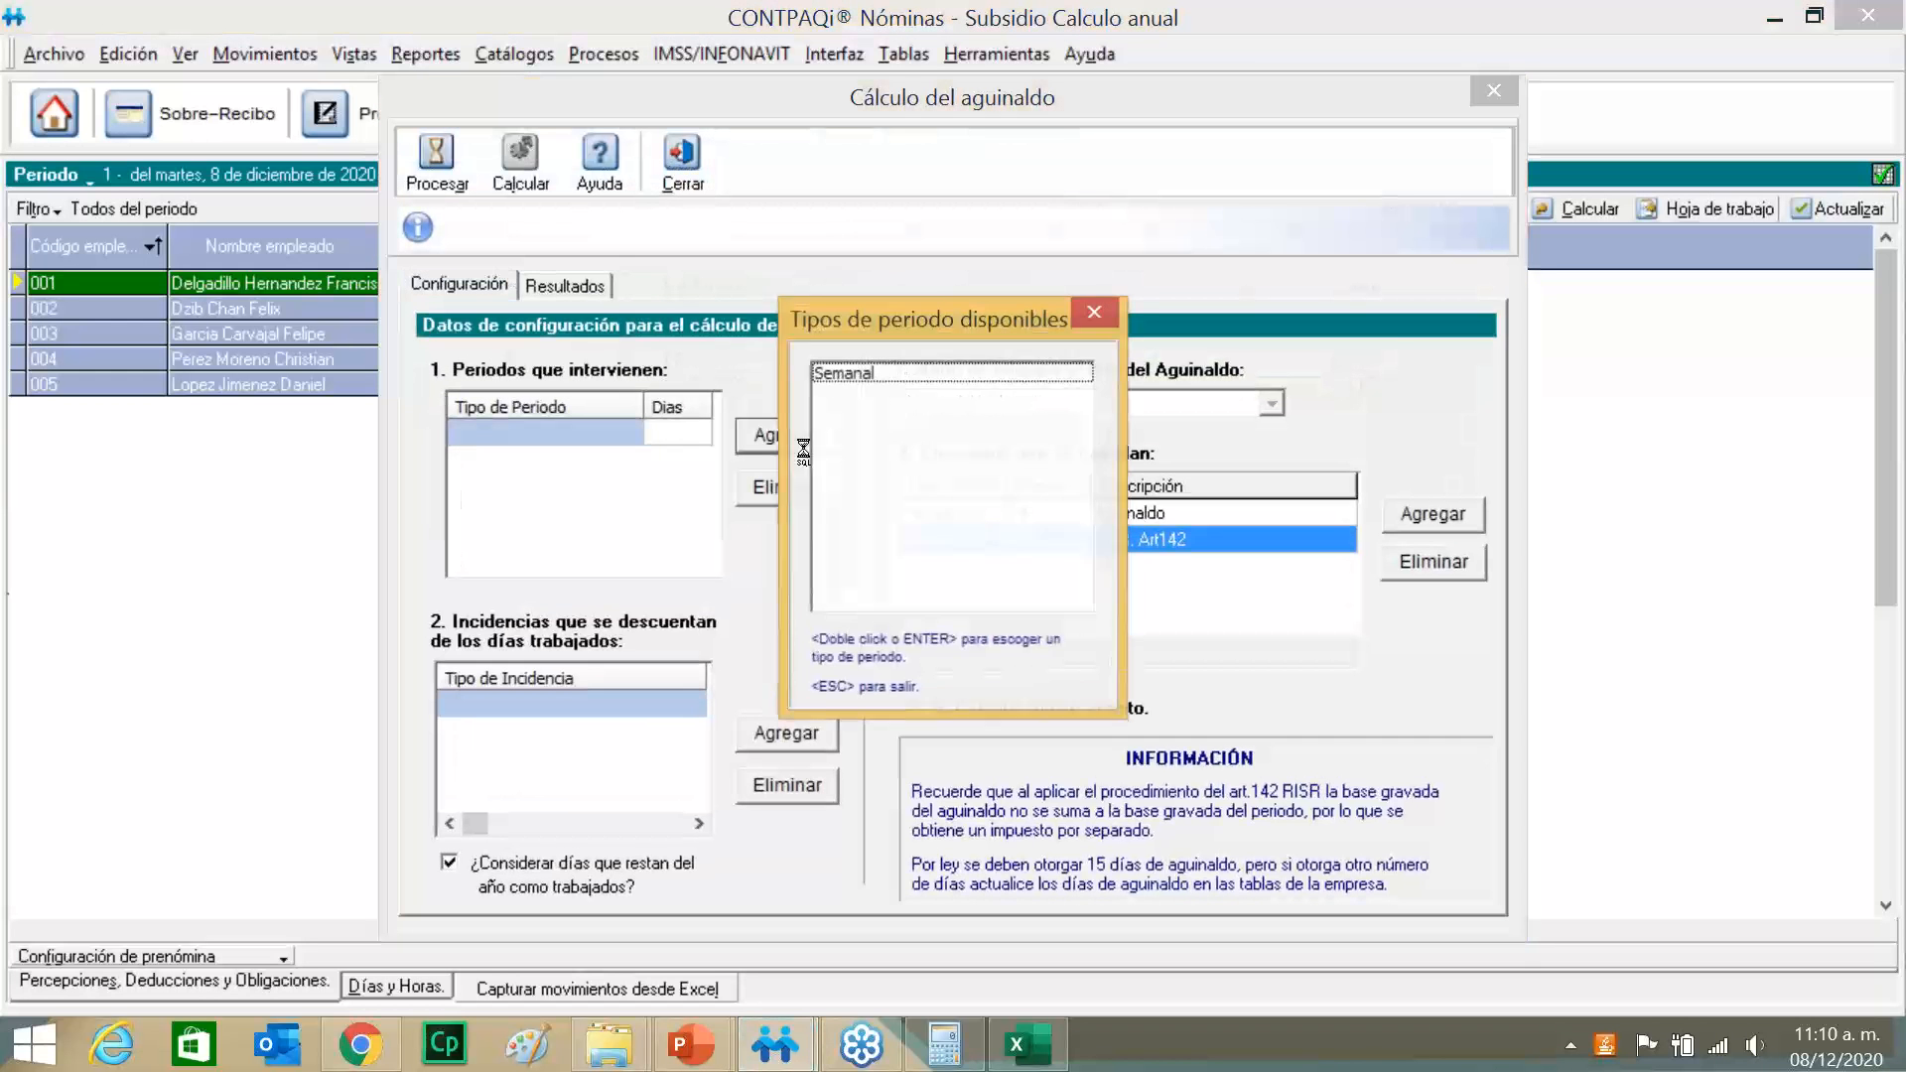
double_click(891, 373)
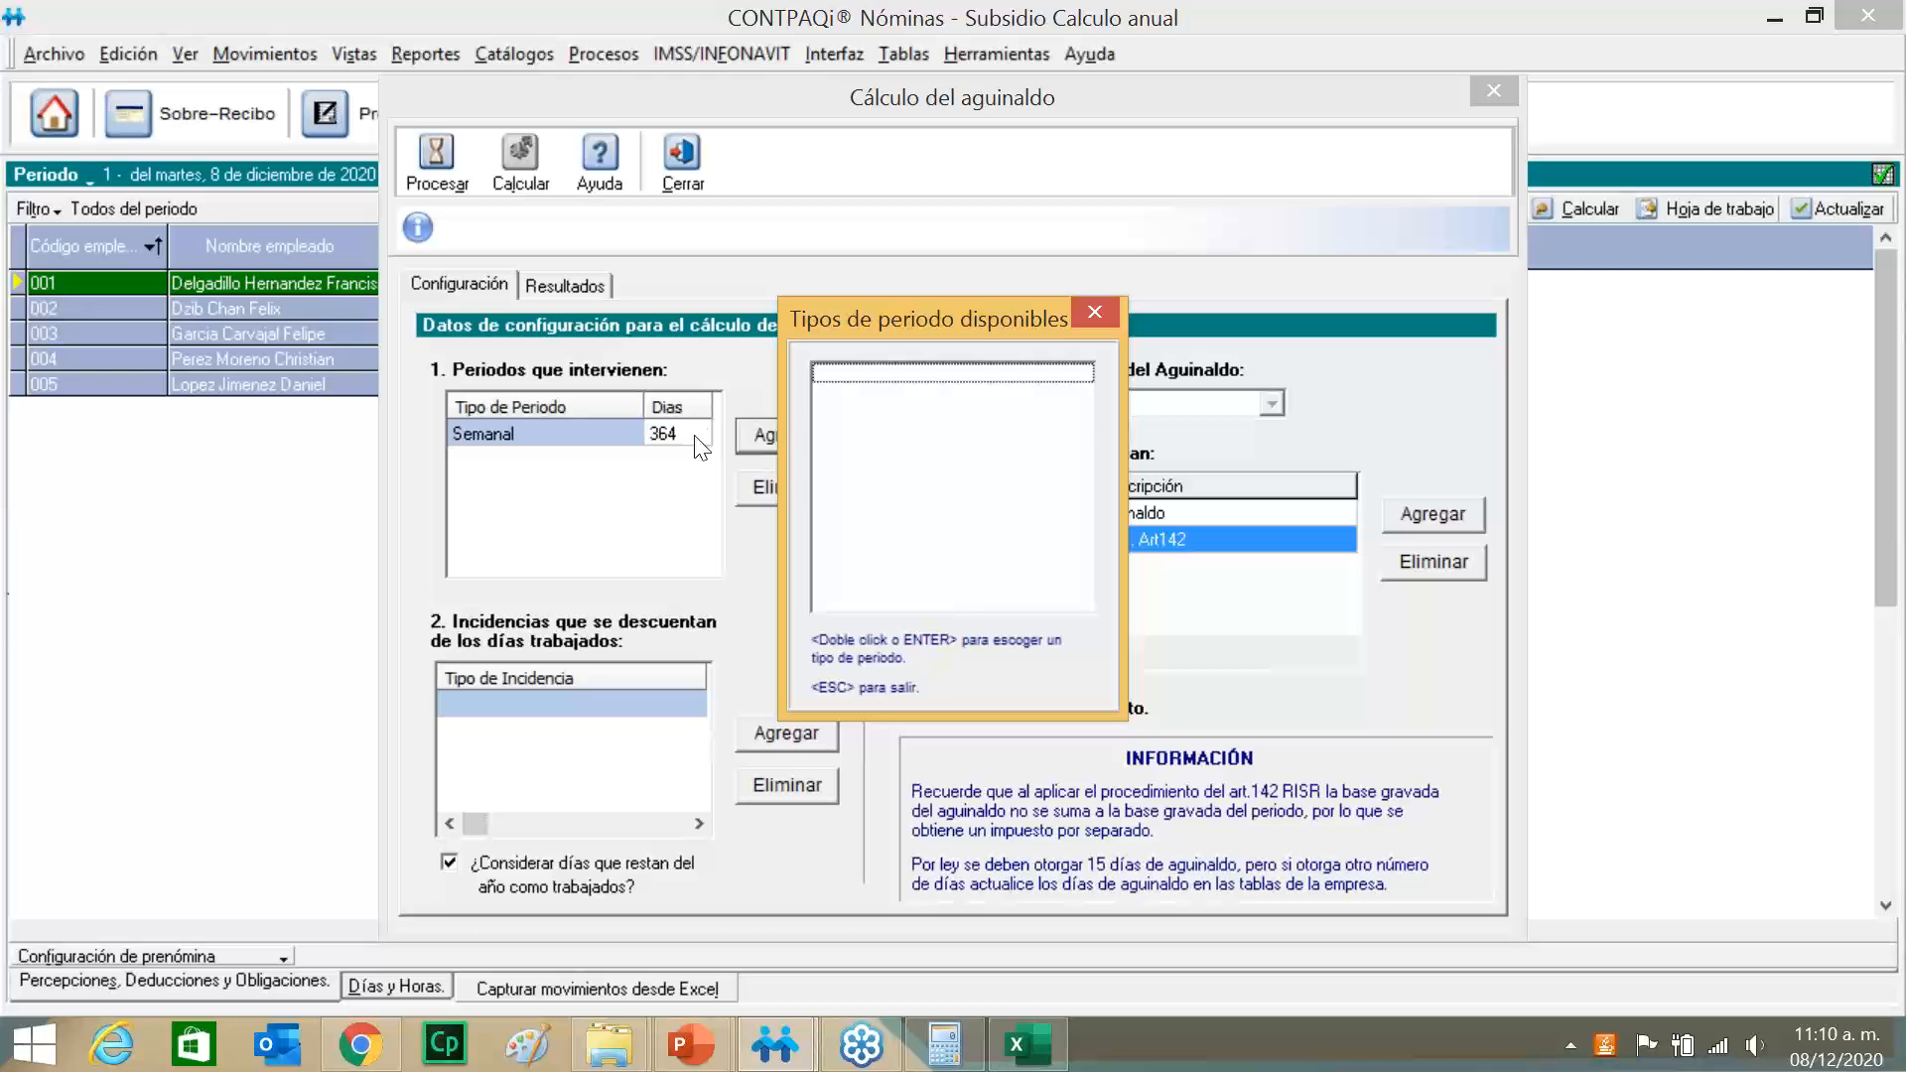
left_click(1095, 311)
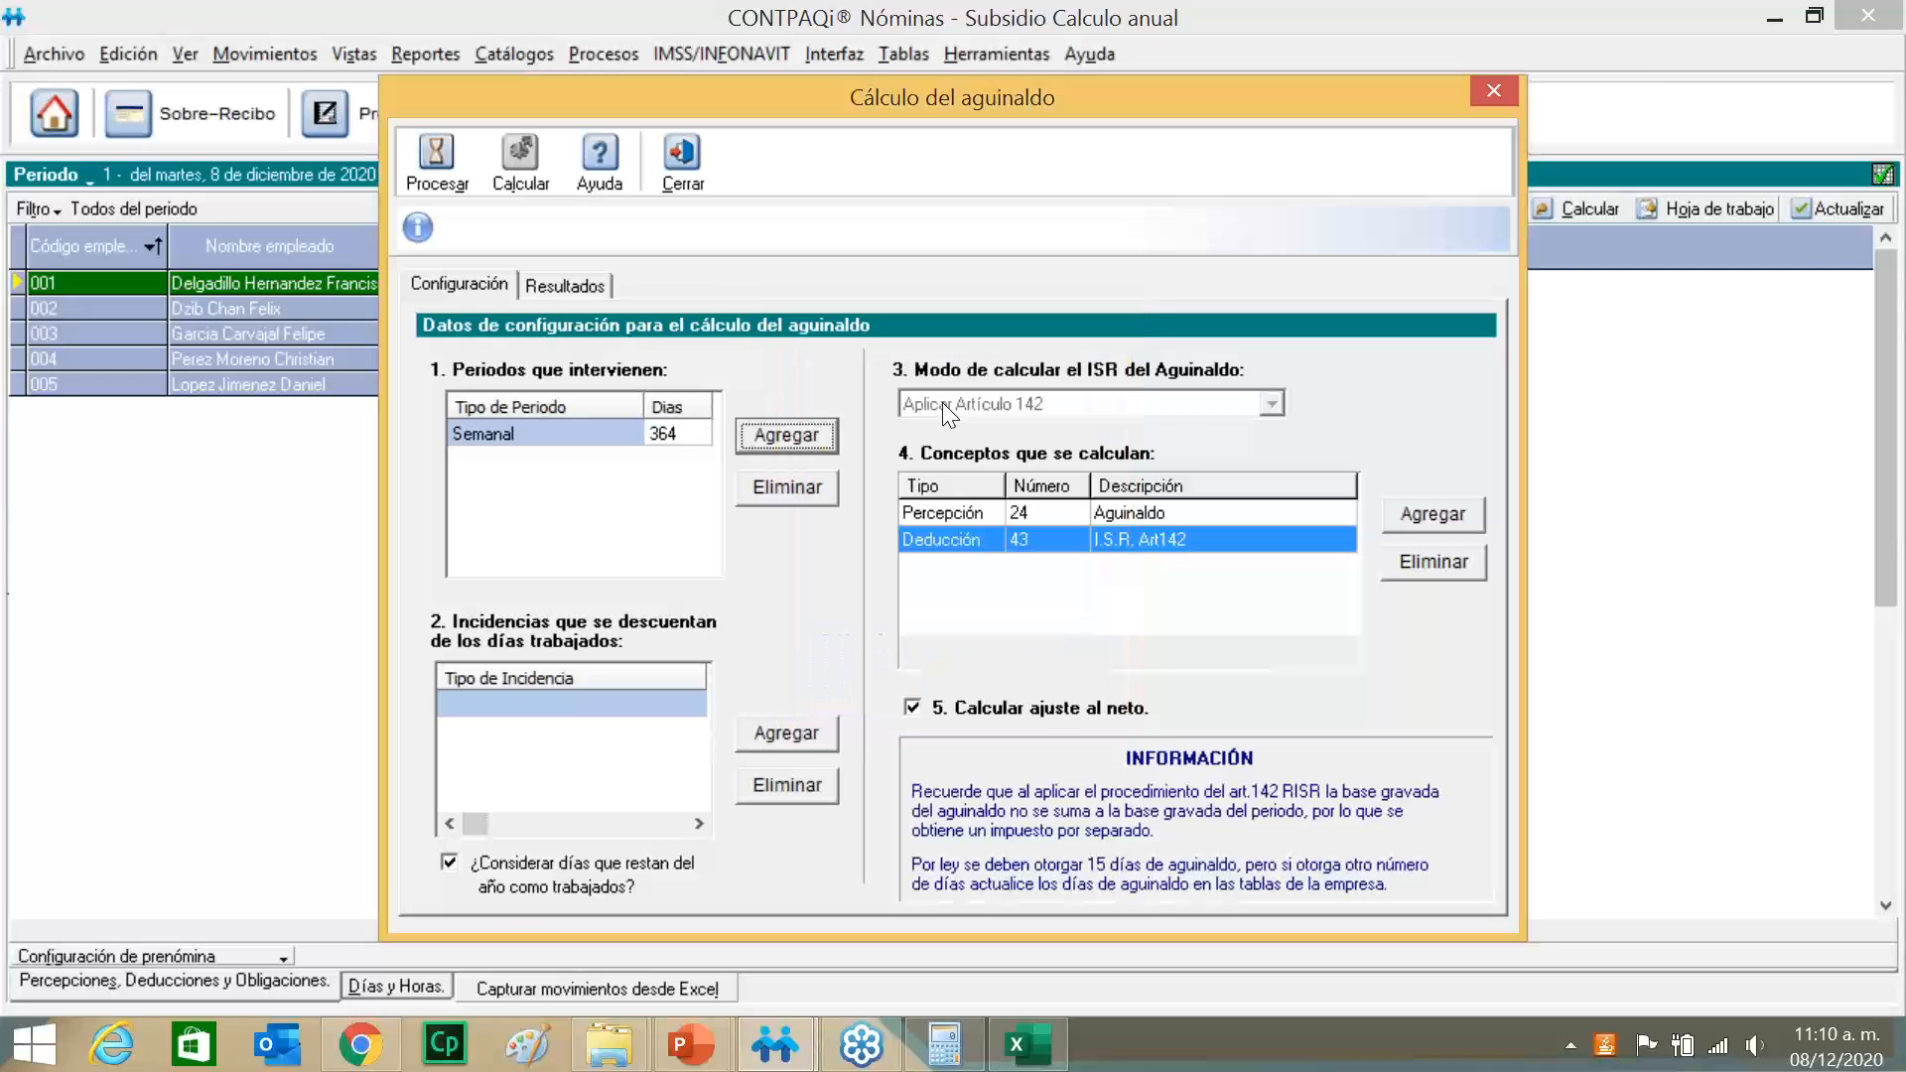
Set the Semanal days to 340, process the aguinaldo days to preview the result, and close without calculating.
left_click(677, 437)
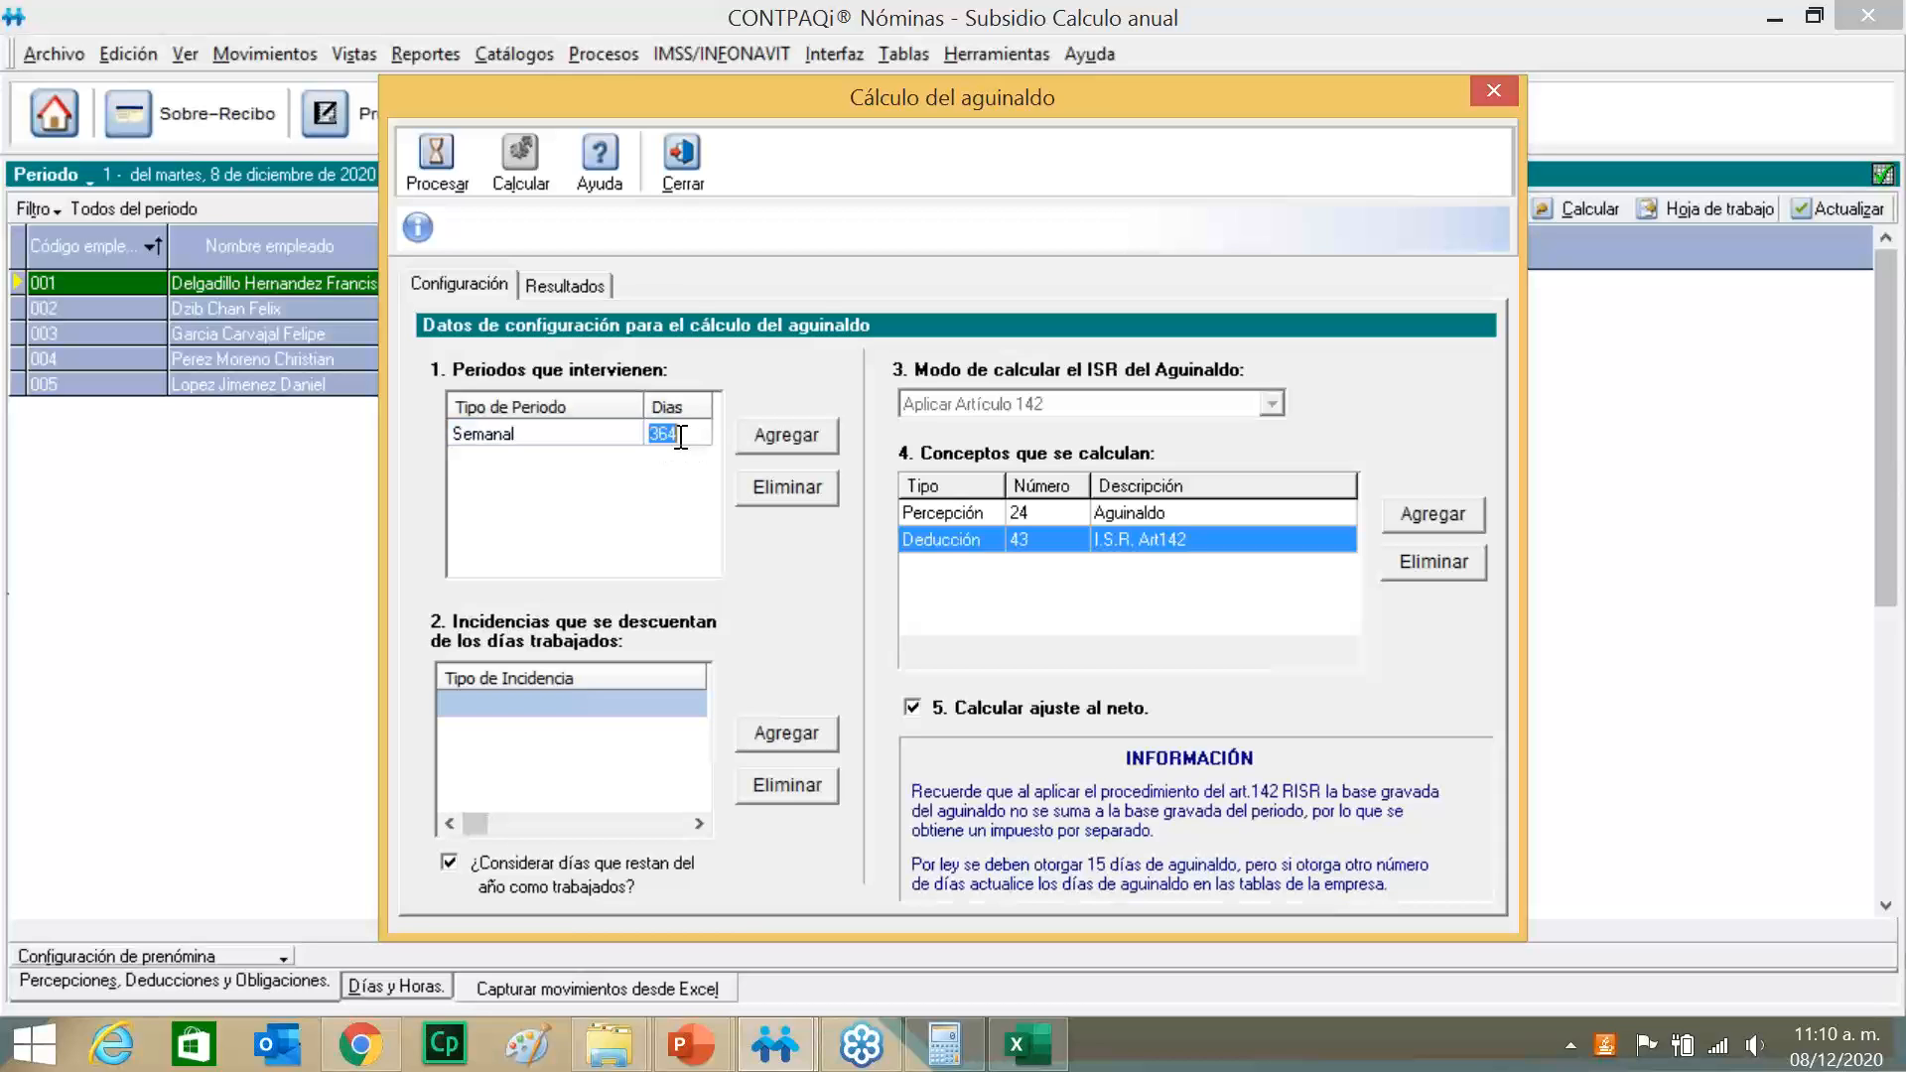
type("340")
left_click(440, 176)
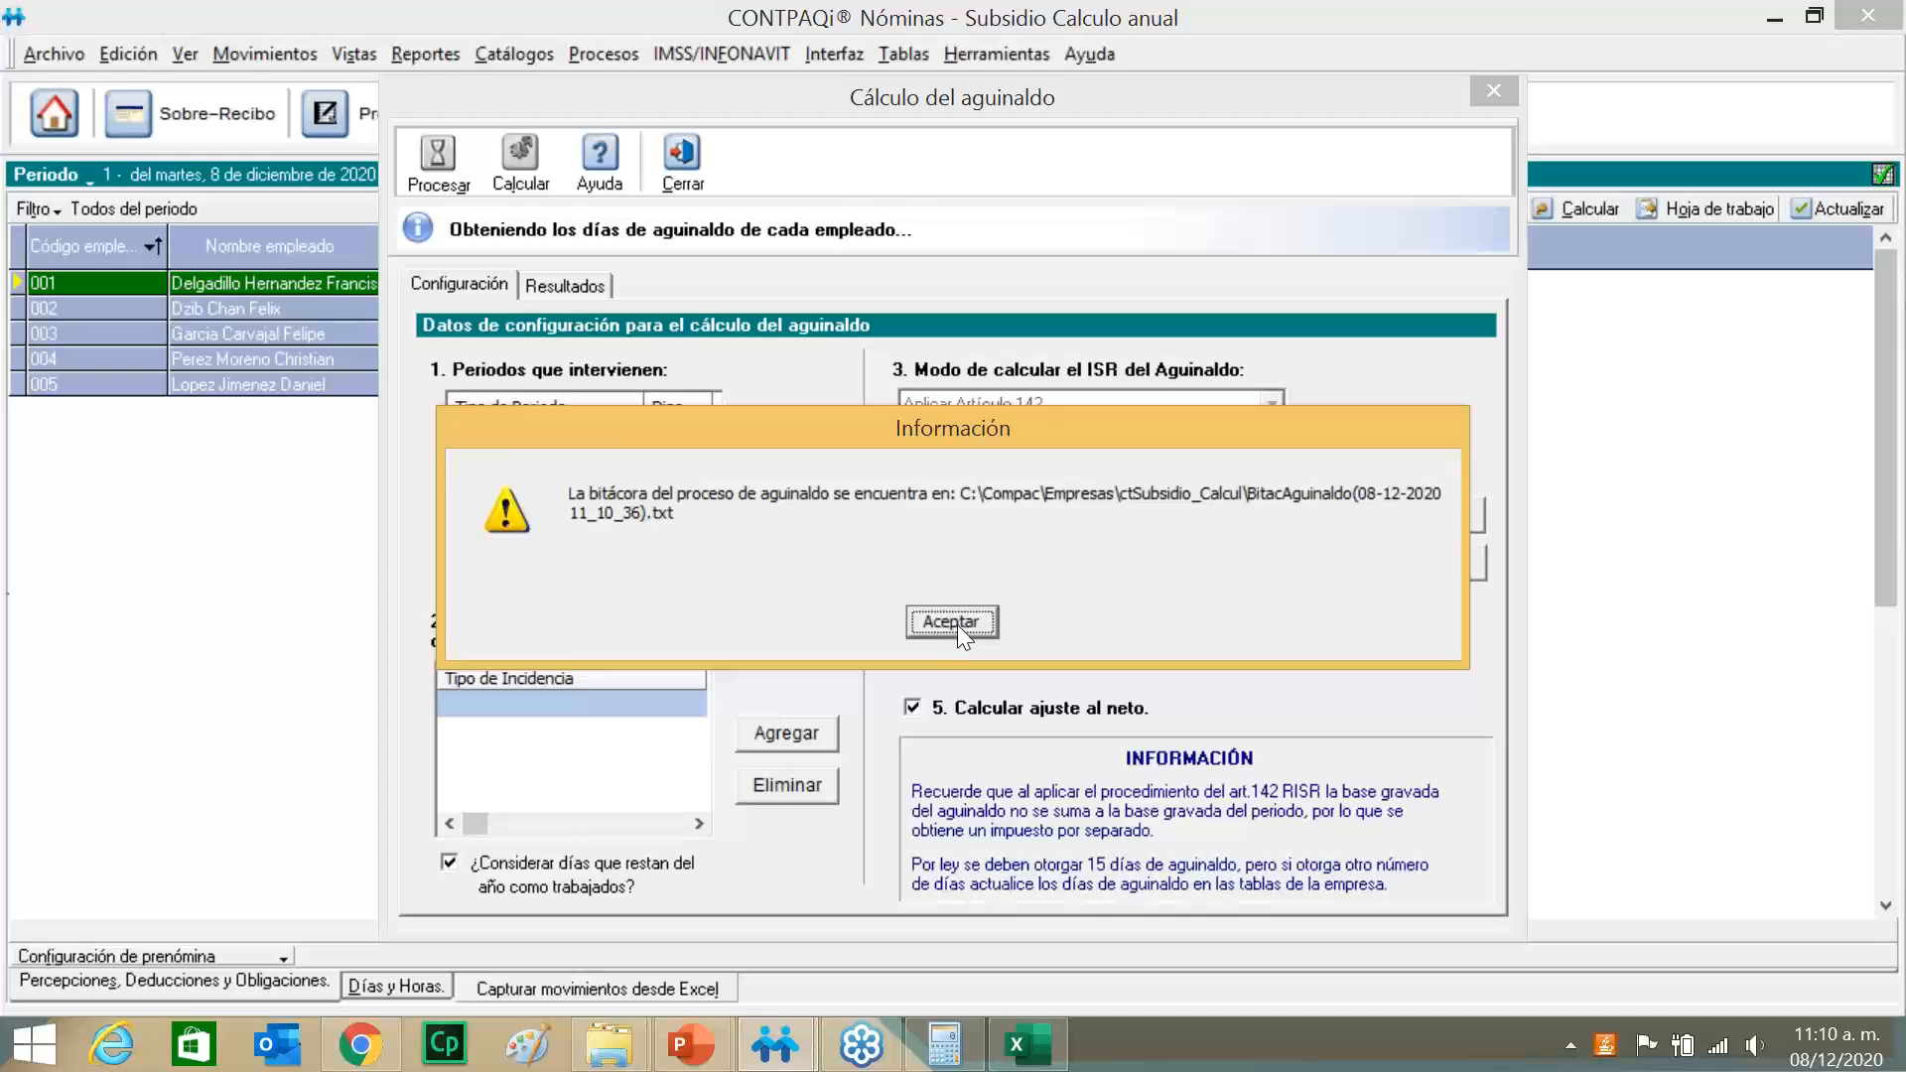
left_click(955, 623)
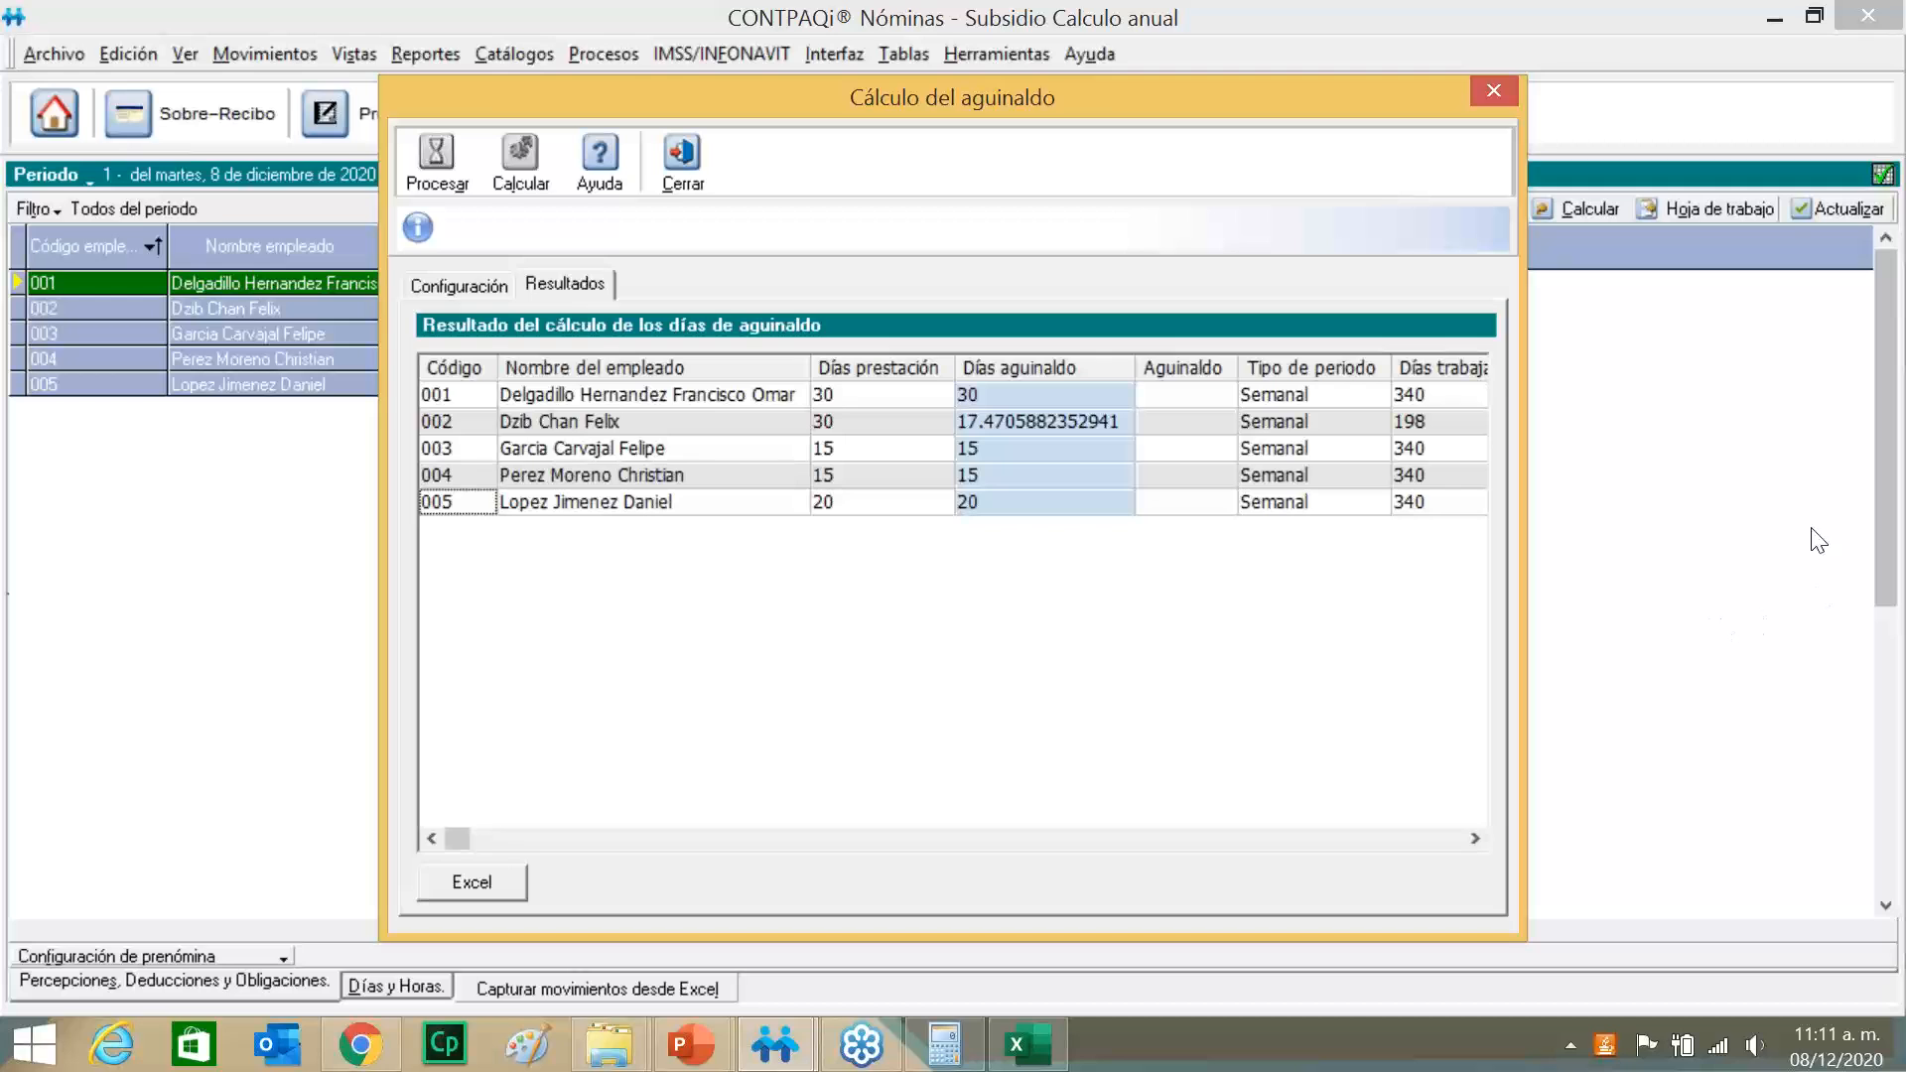
left_click(1870, 516)
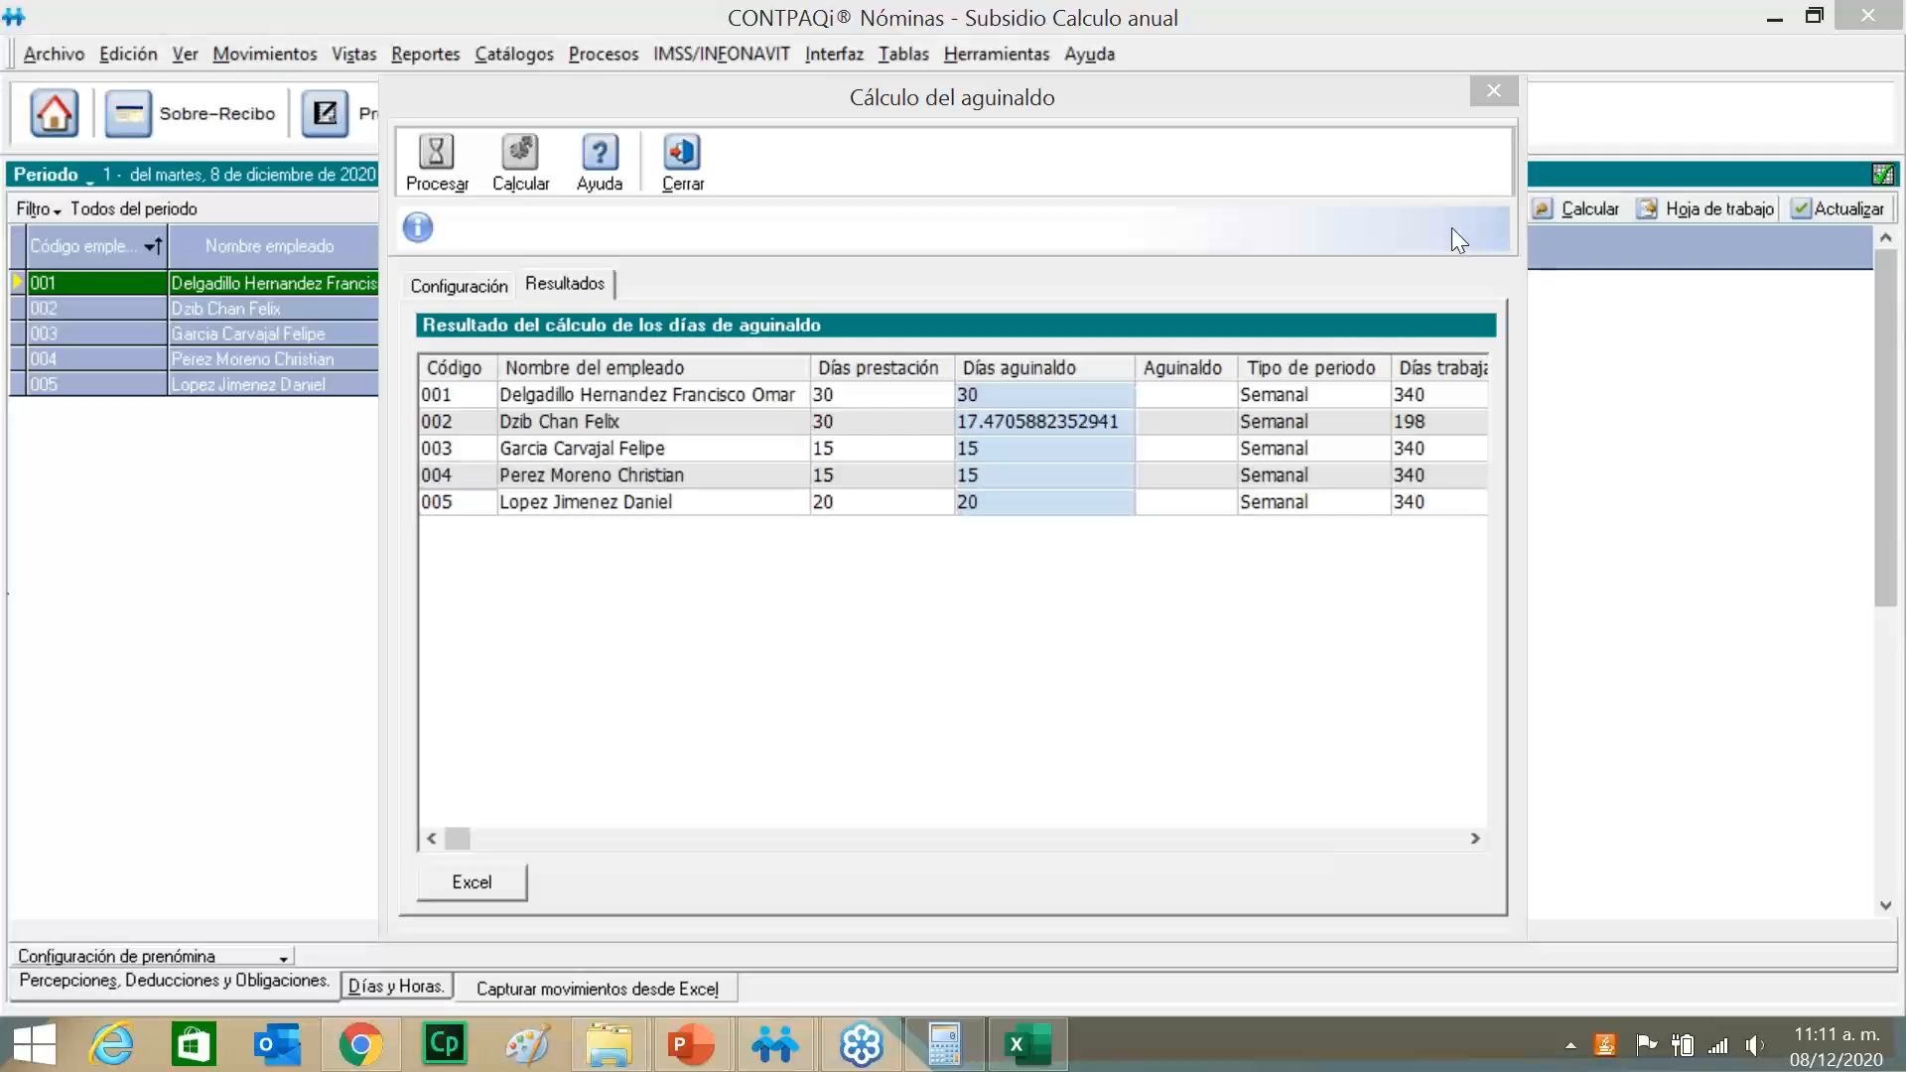
left_click(683, 159)
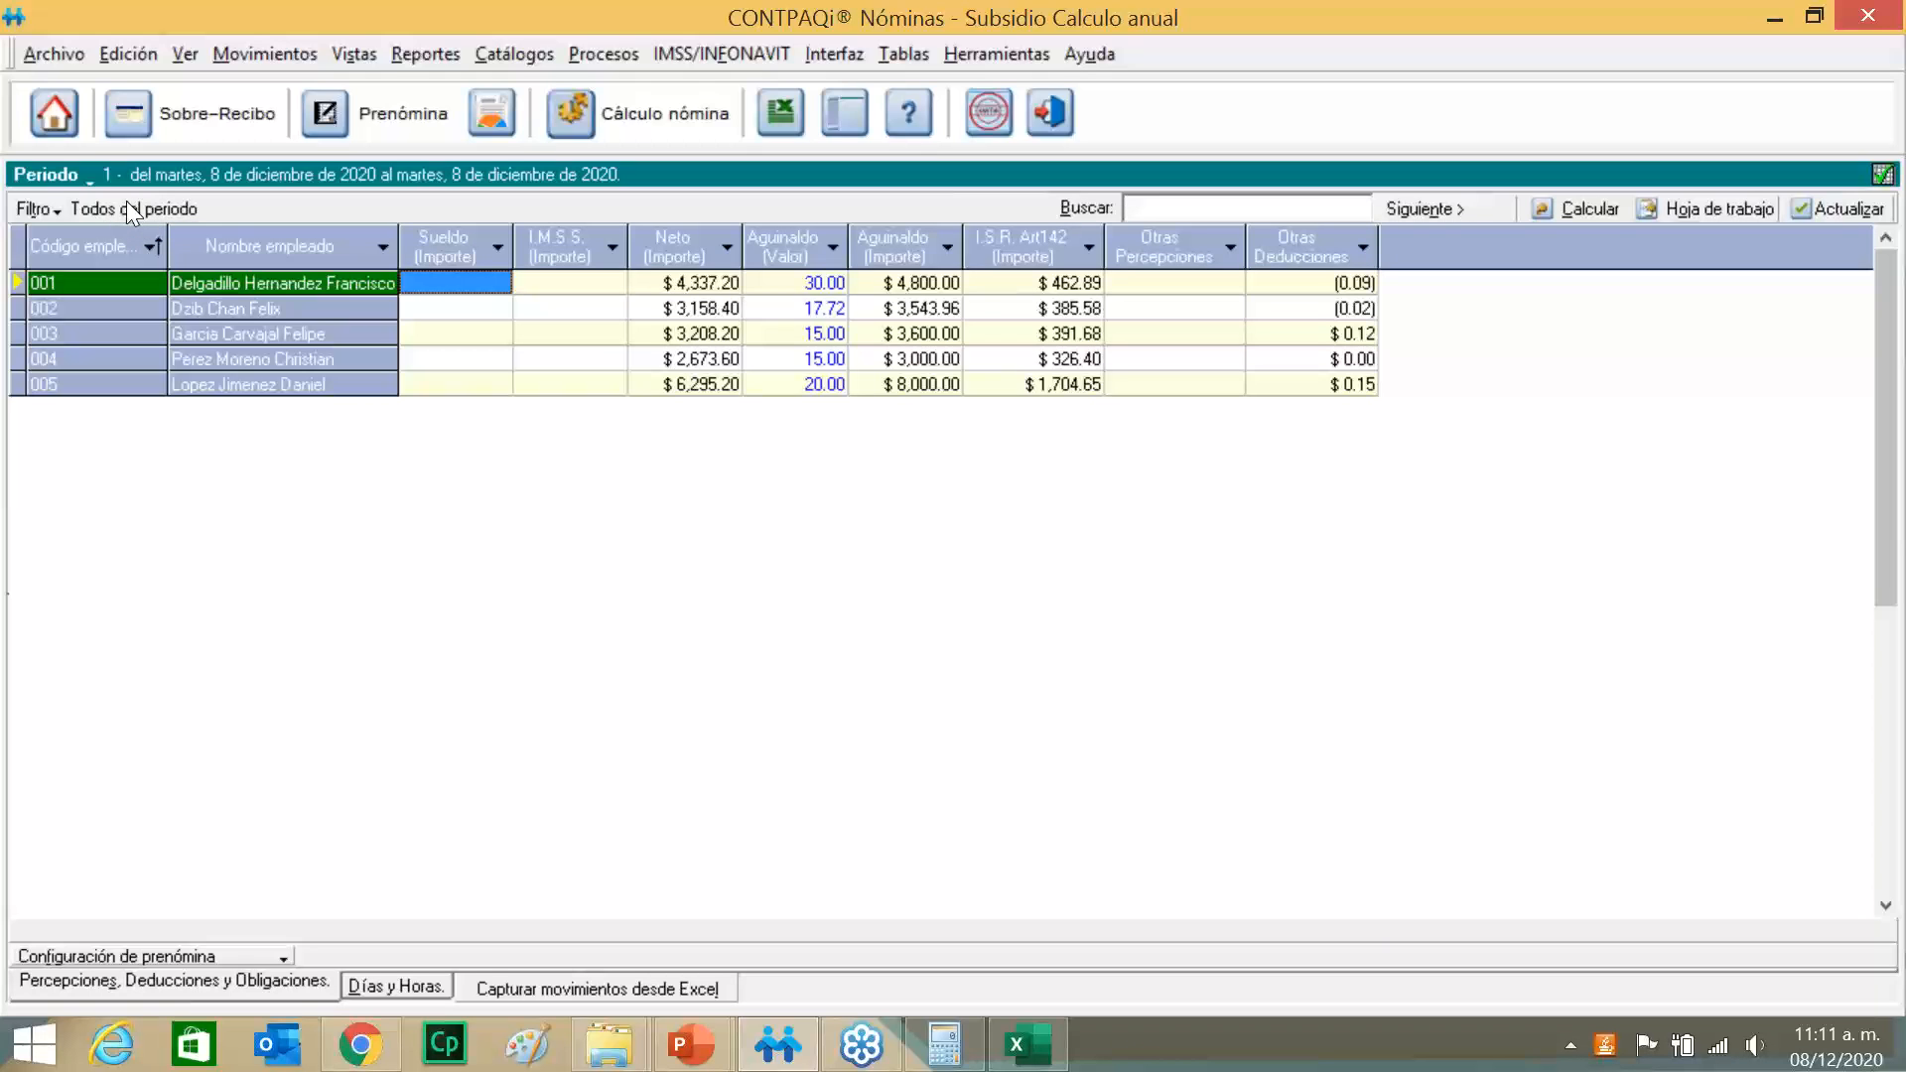
Open the Sobre-Recibo, switch to employee 005, and set the Aguinaldo perception's Valor to 0.
right_click(272, 297)
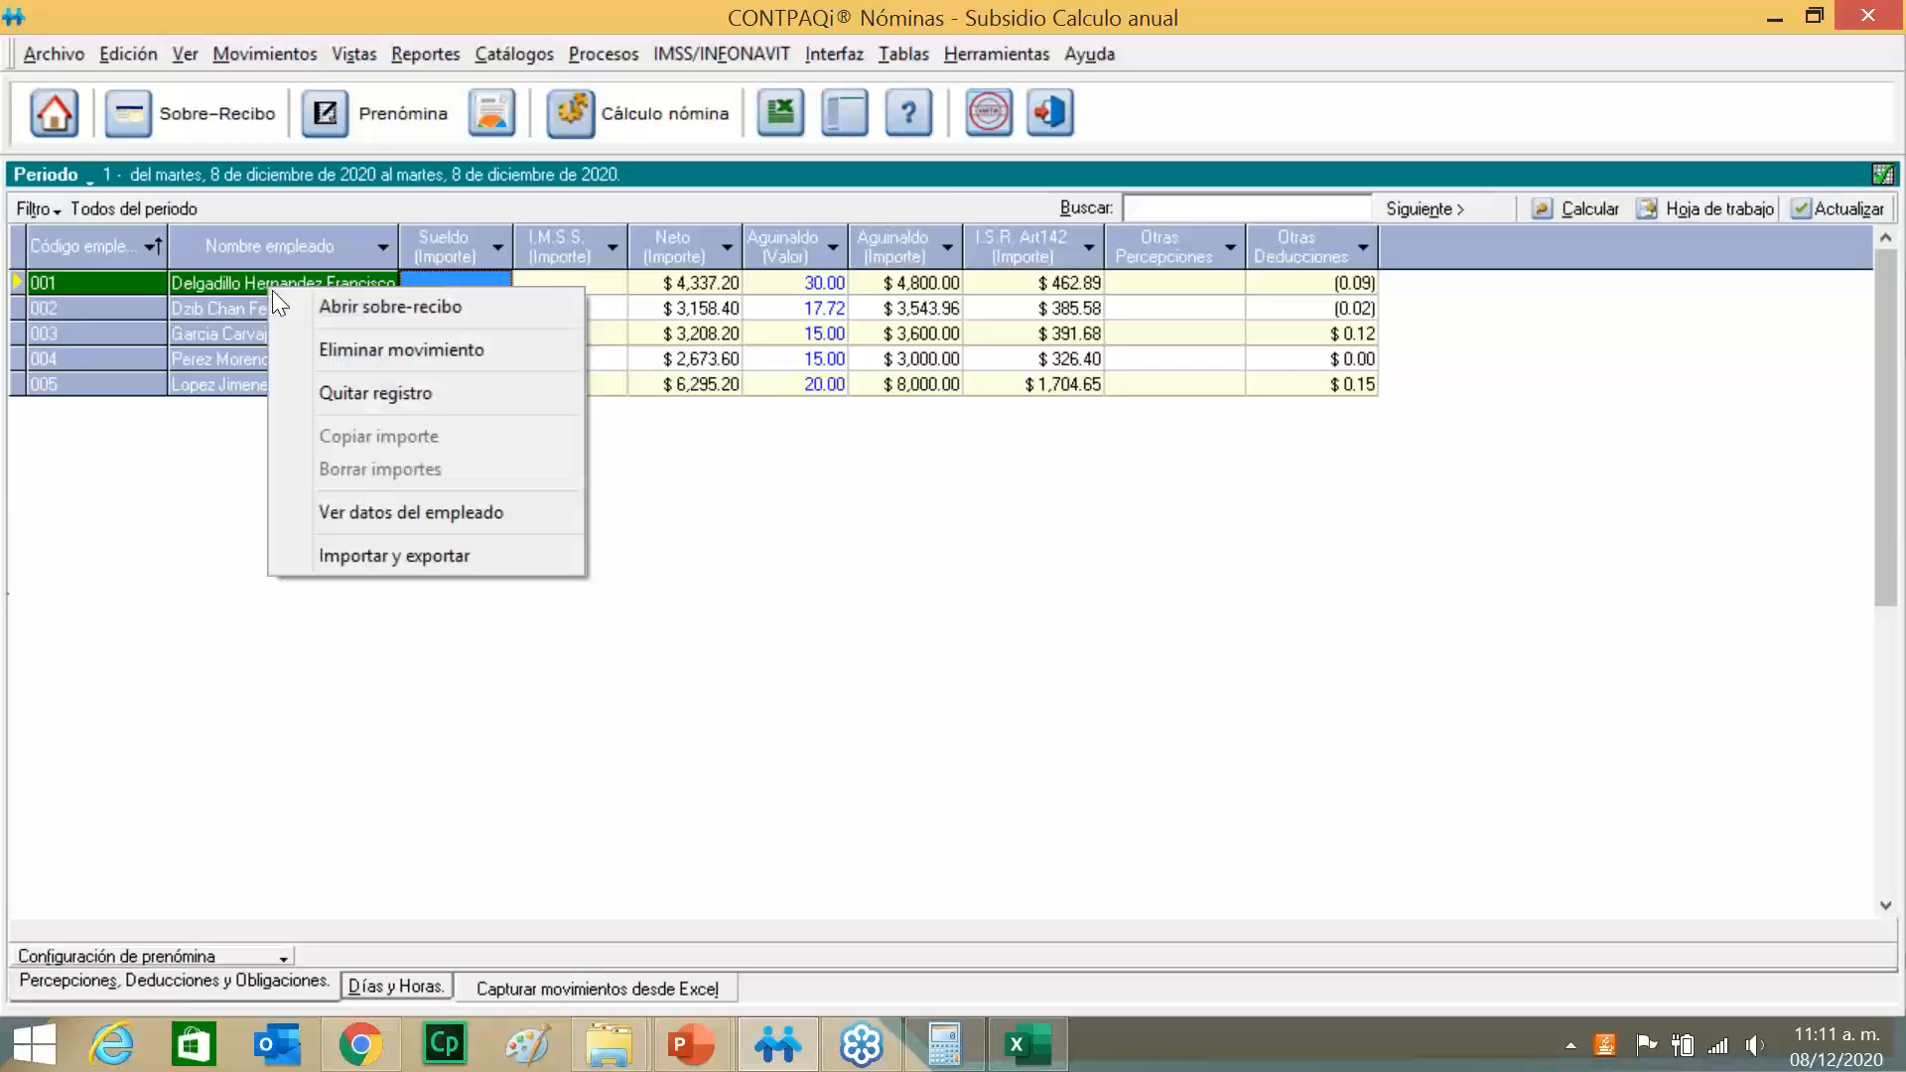
left_click(332, 308)
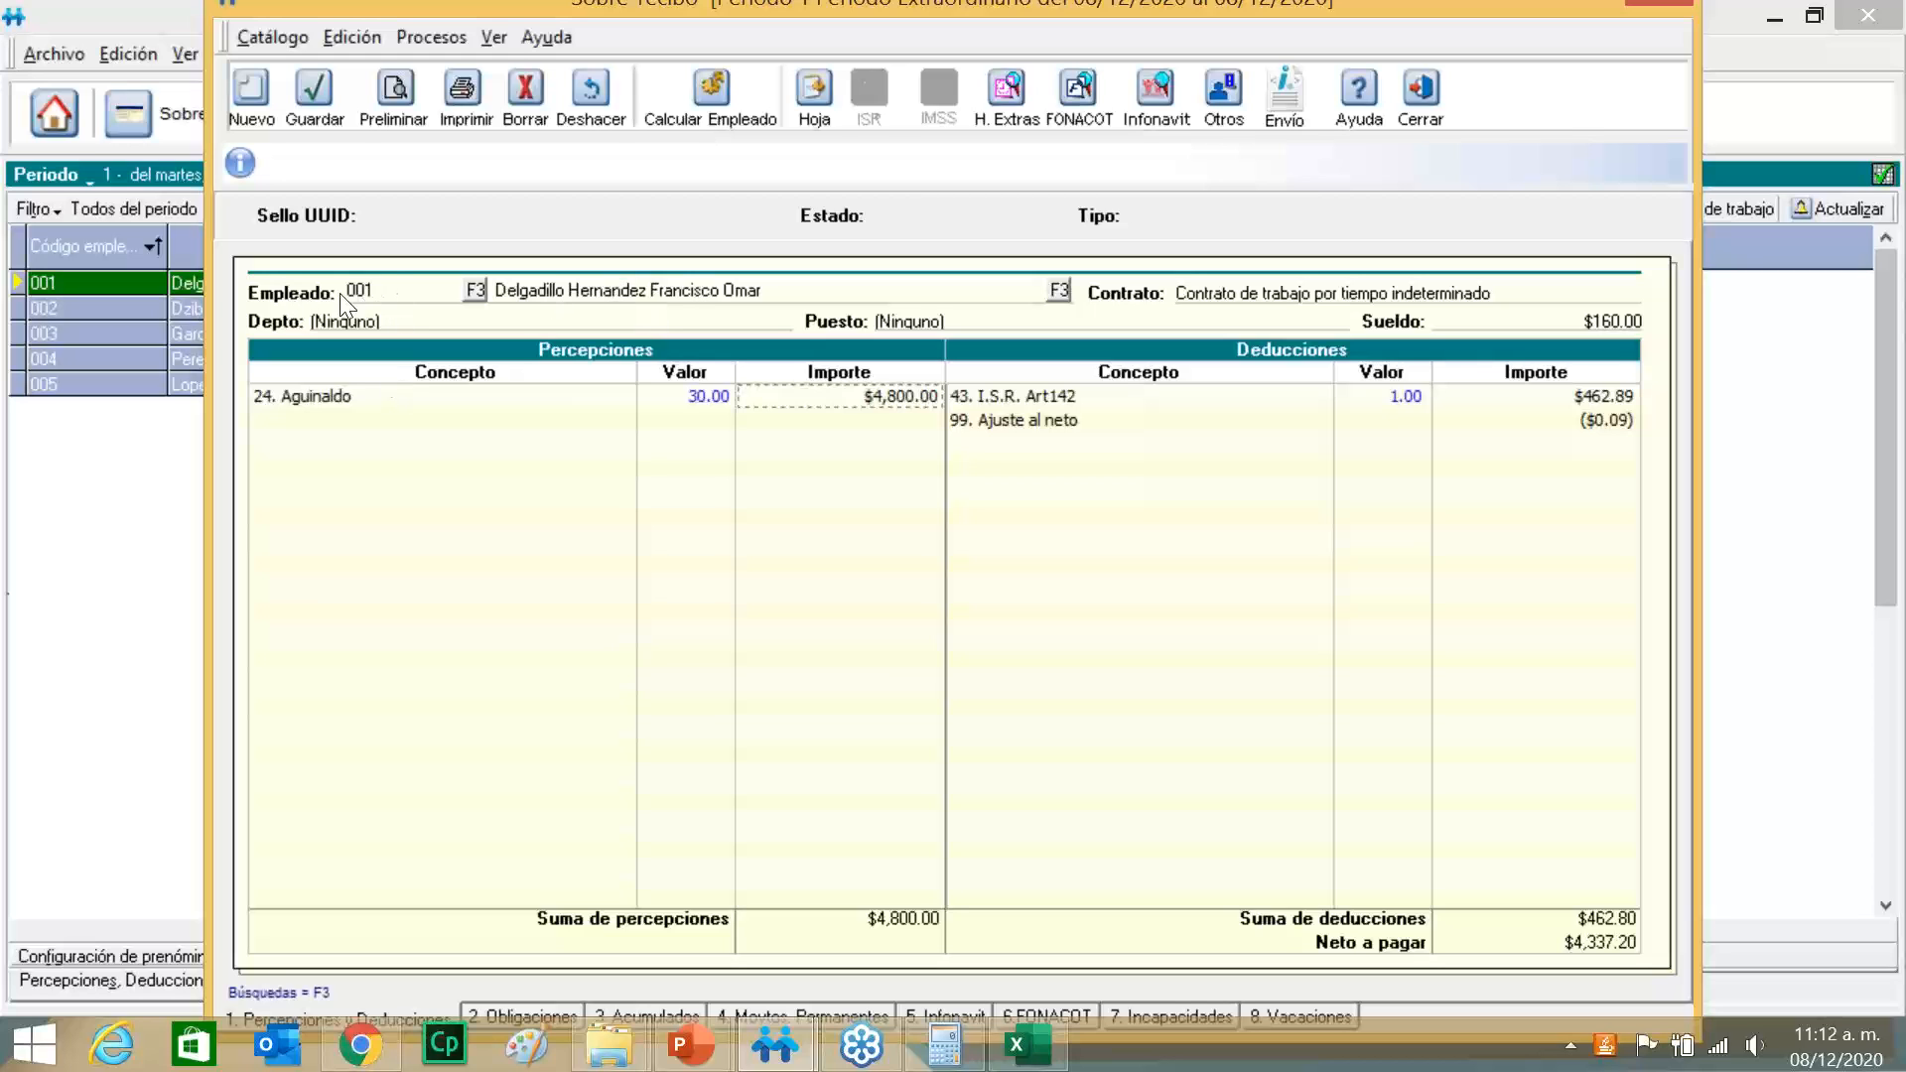
left_click(478, 290)
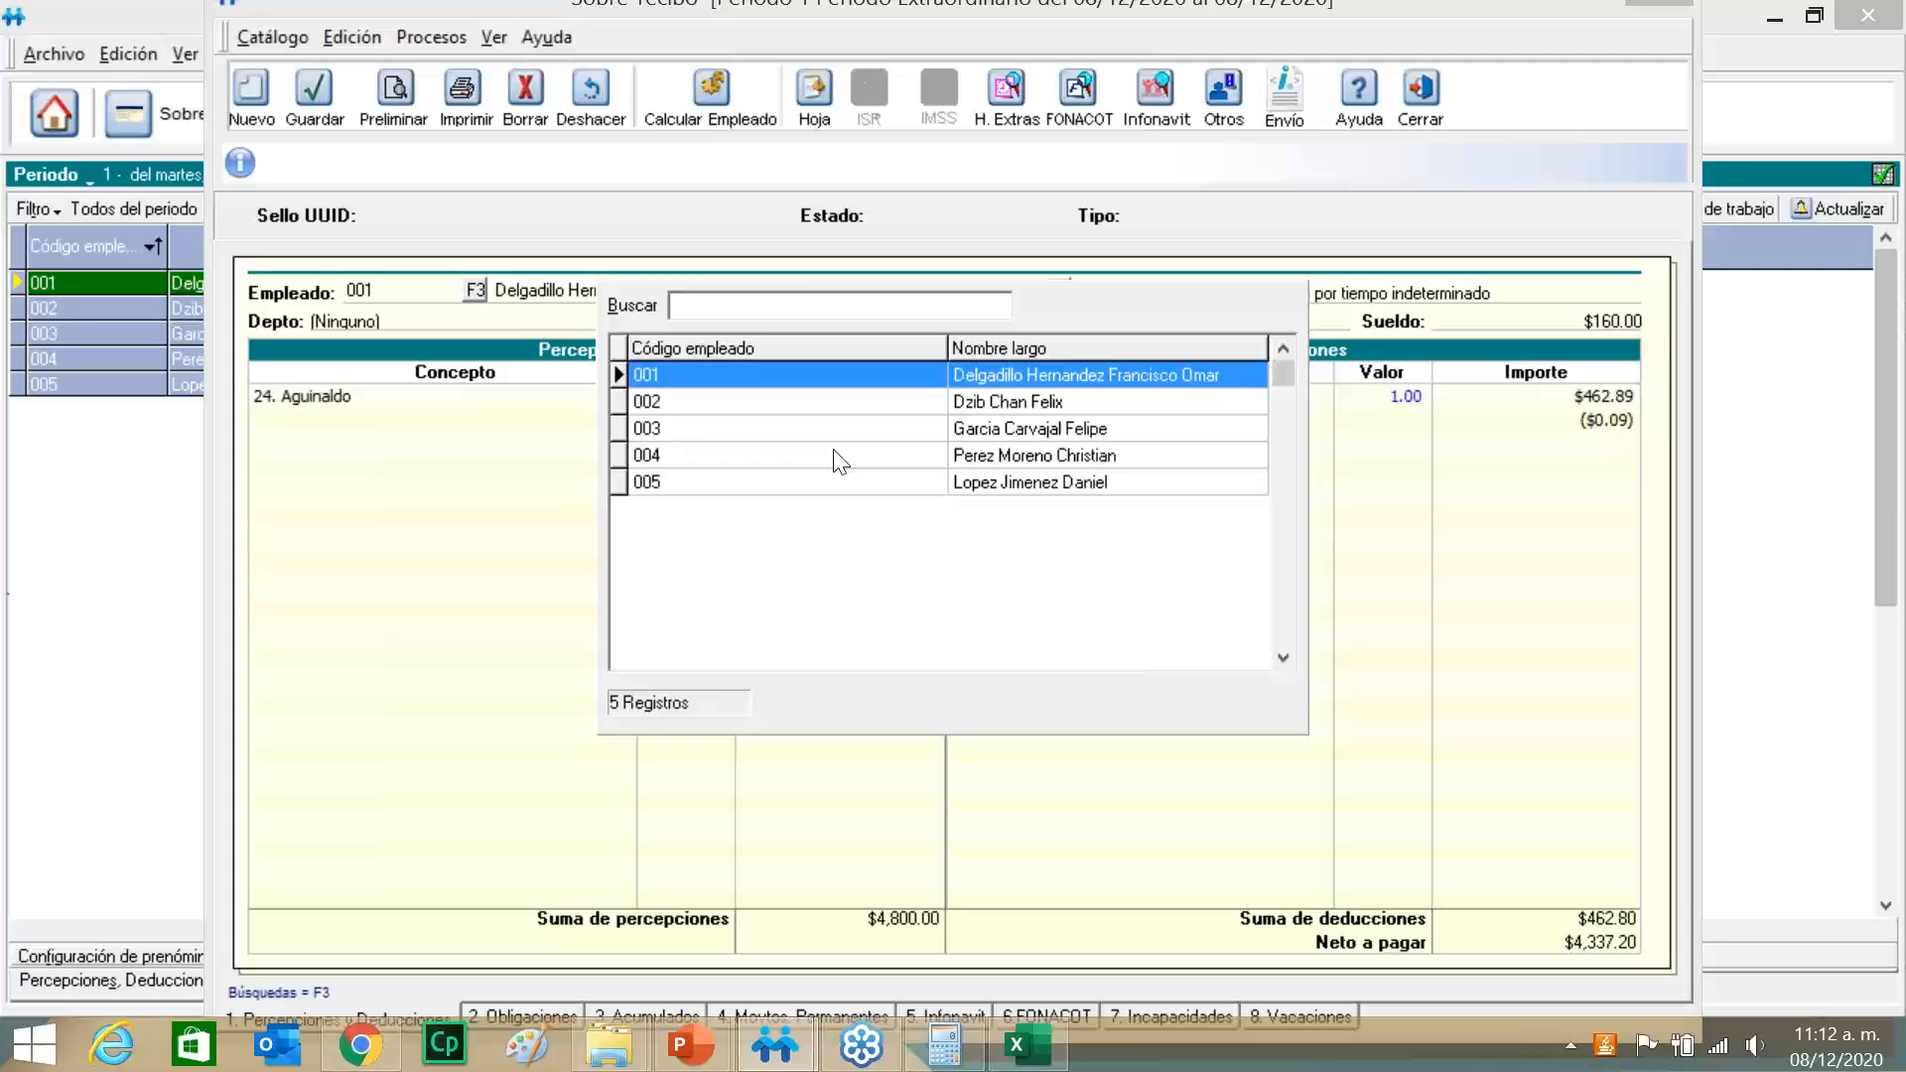
double_click(878, 484)
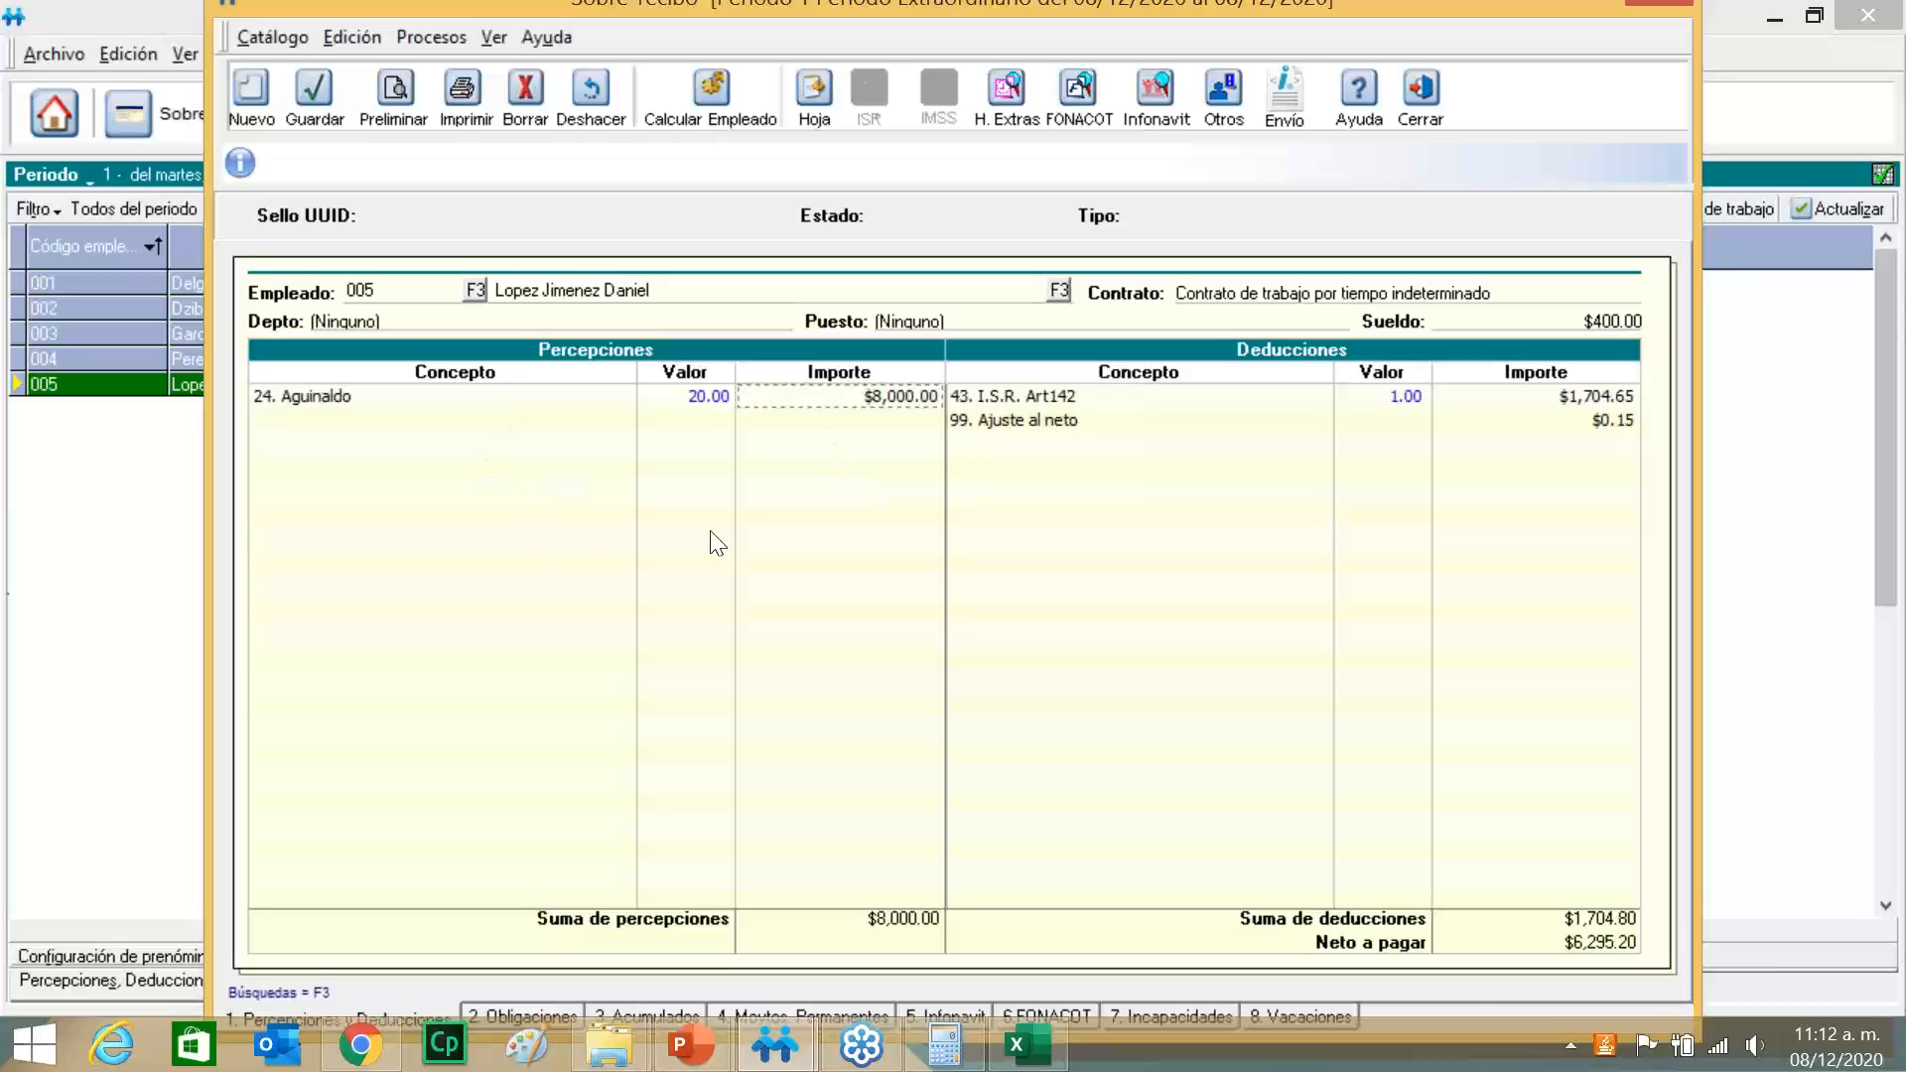
left_click(707, 402)
double_click(701, 397)
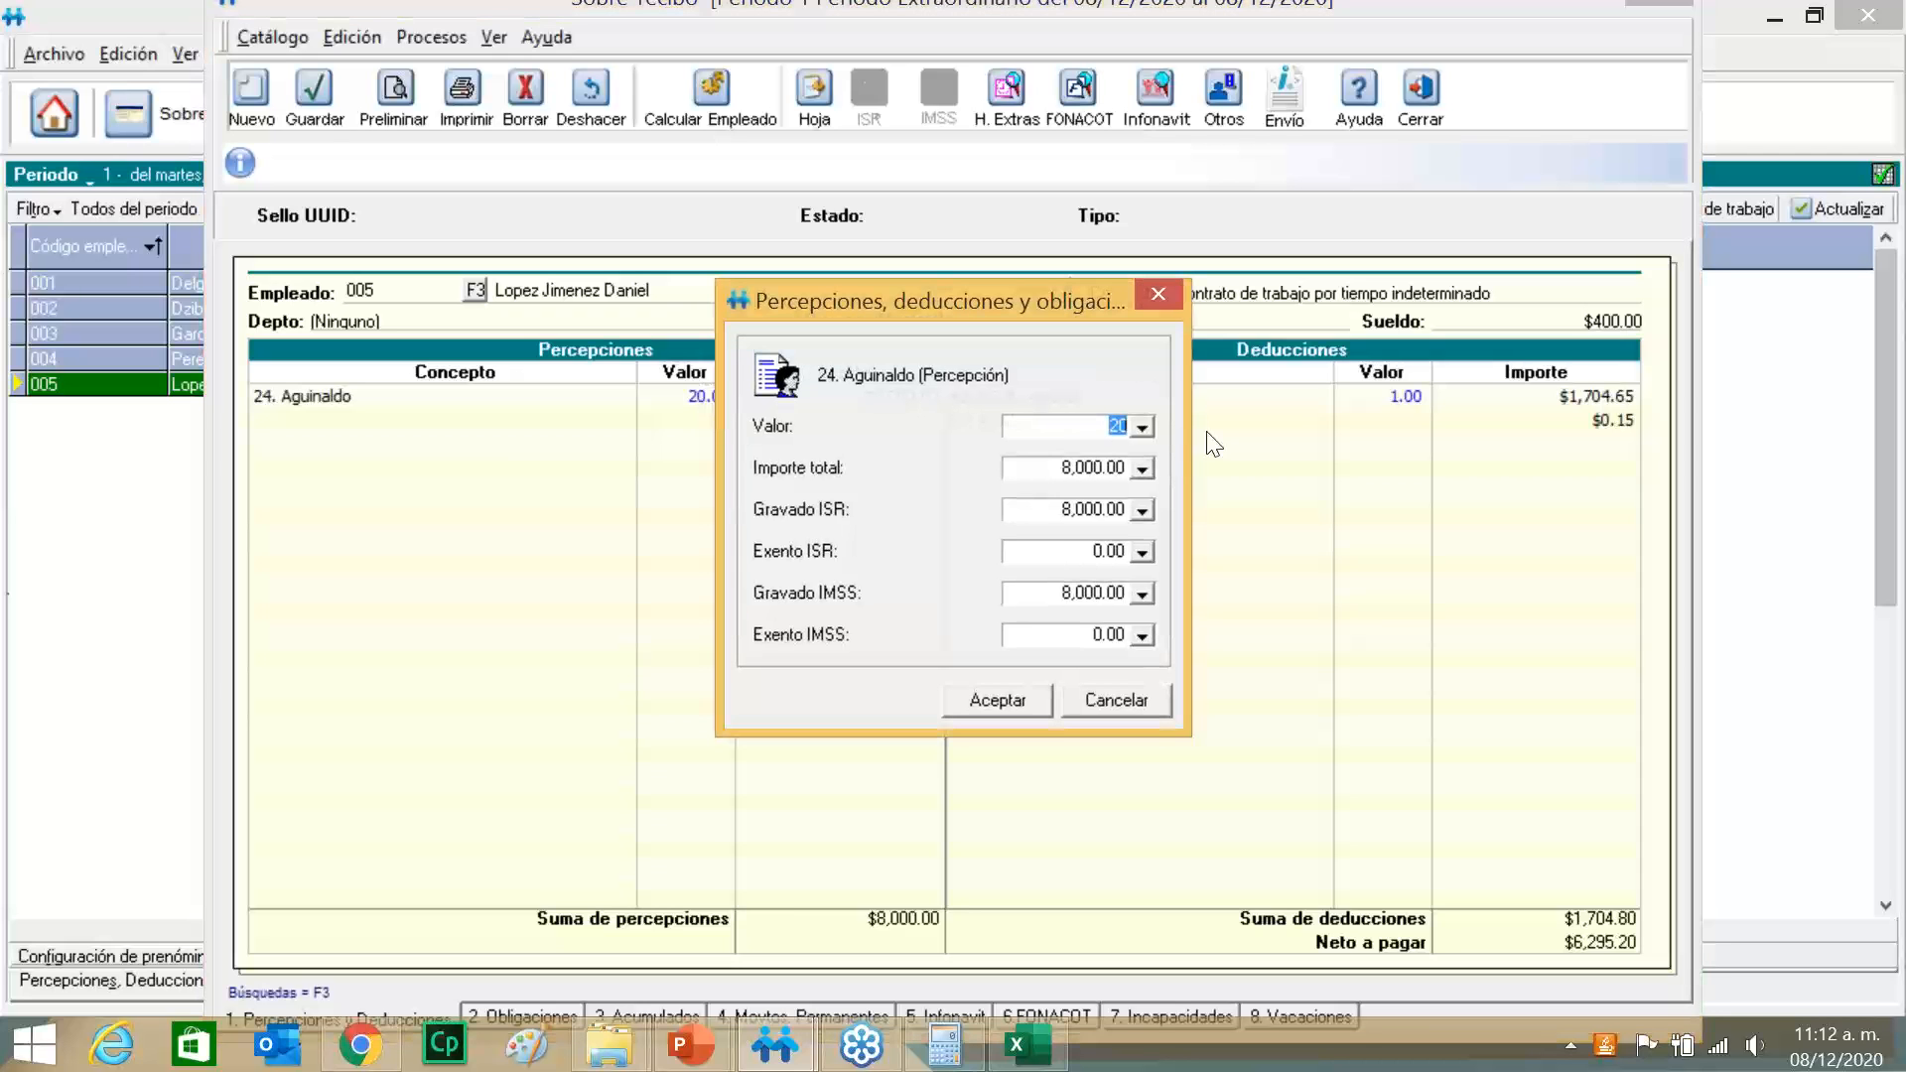
type("0")
left_click(1027, 701)
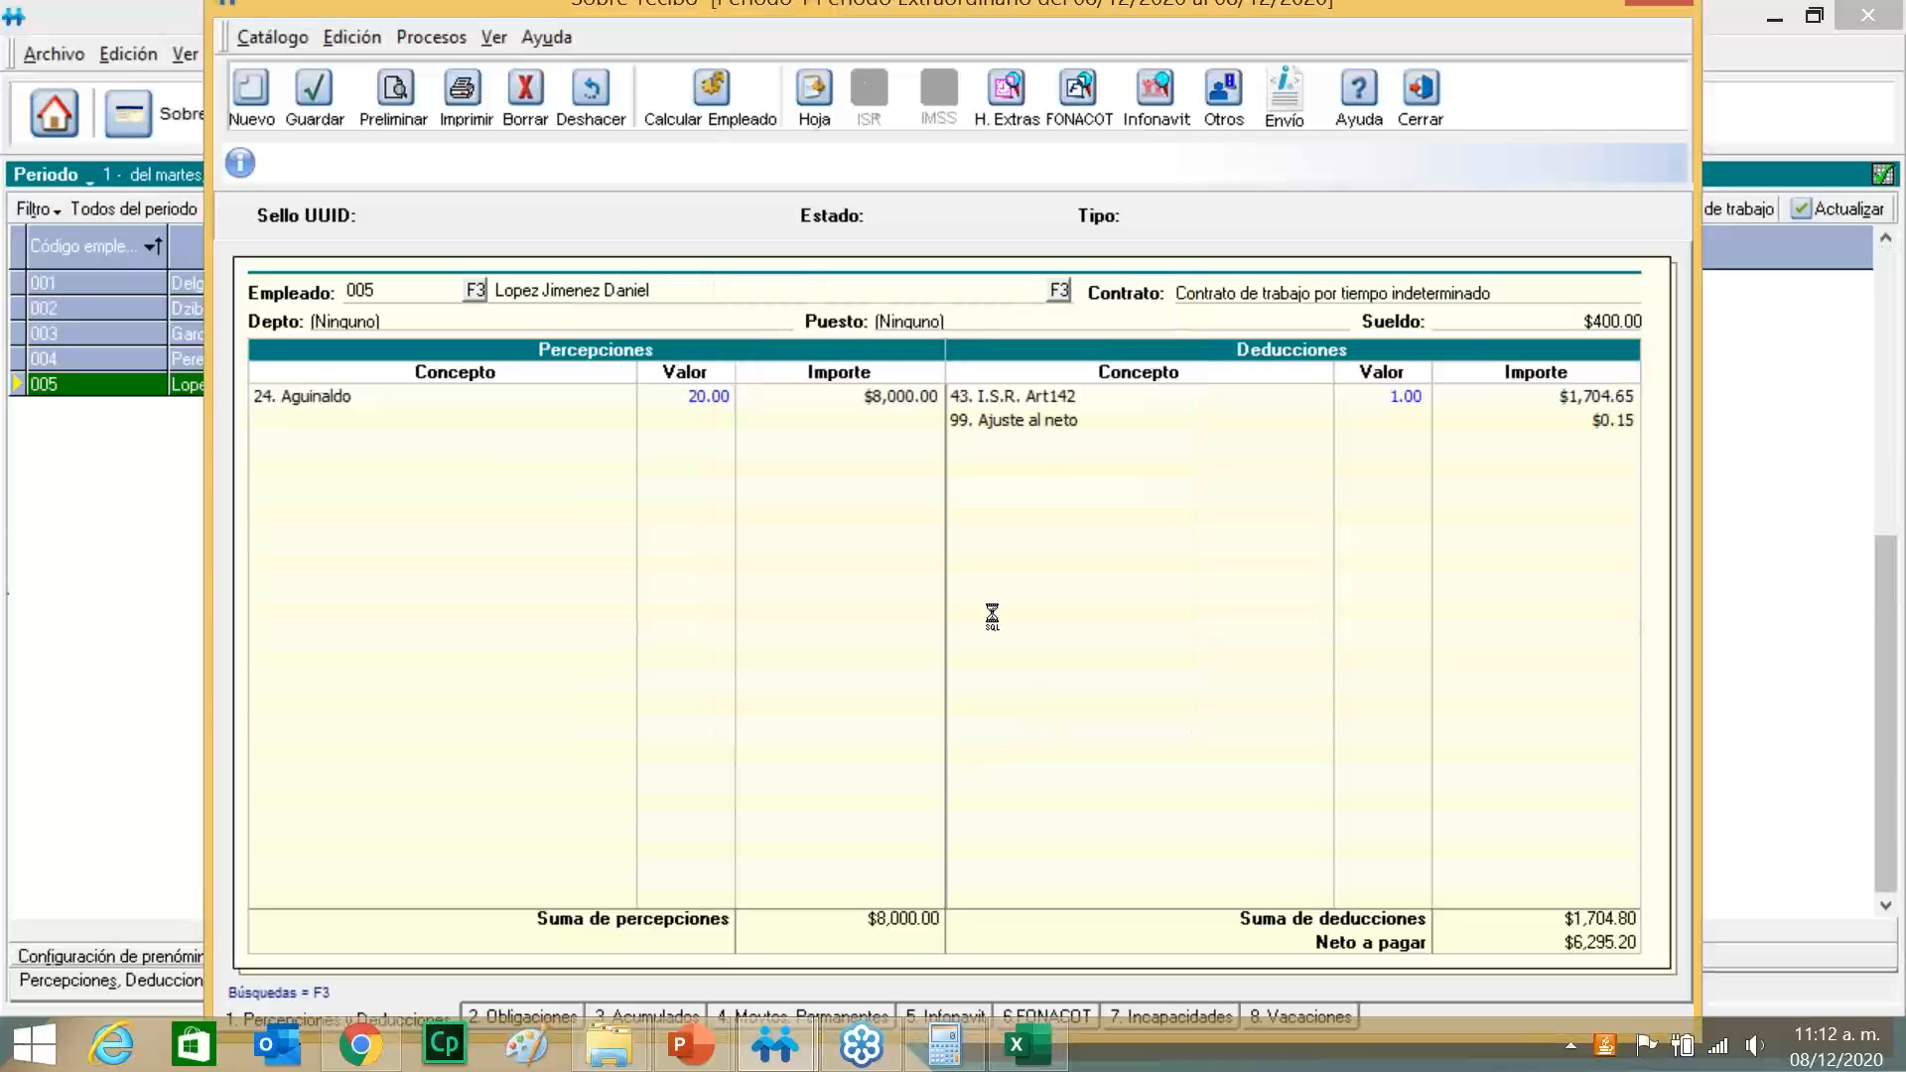
Recalculate employee 005 in the extraordinary period, accepting the concept options, and close the Sobre-Recibo.
left_click(700, 117)
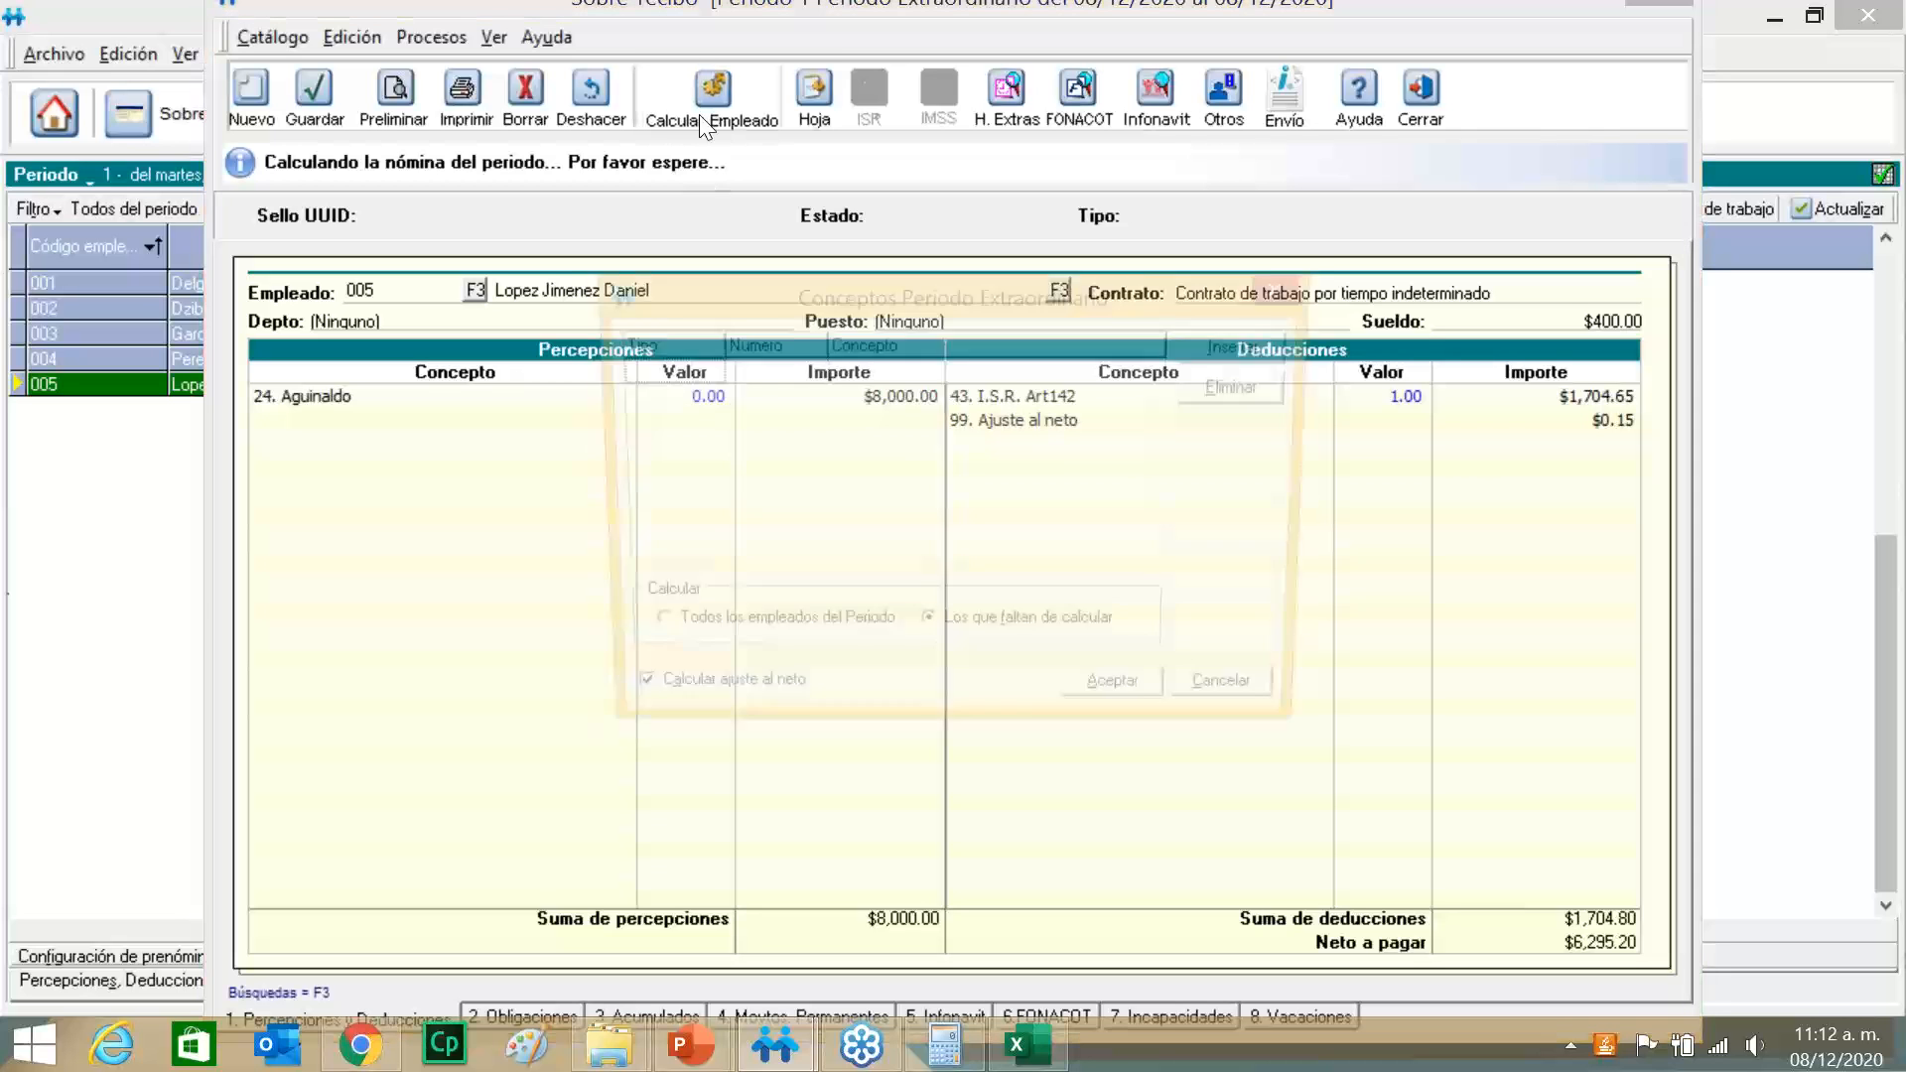
left_click(1124, 703)
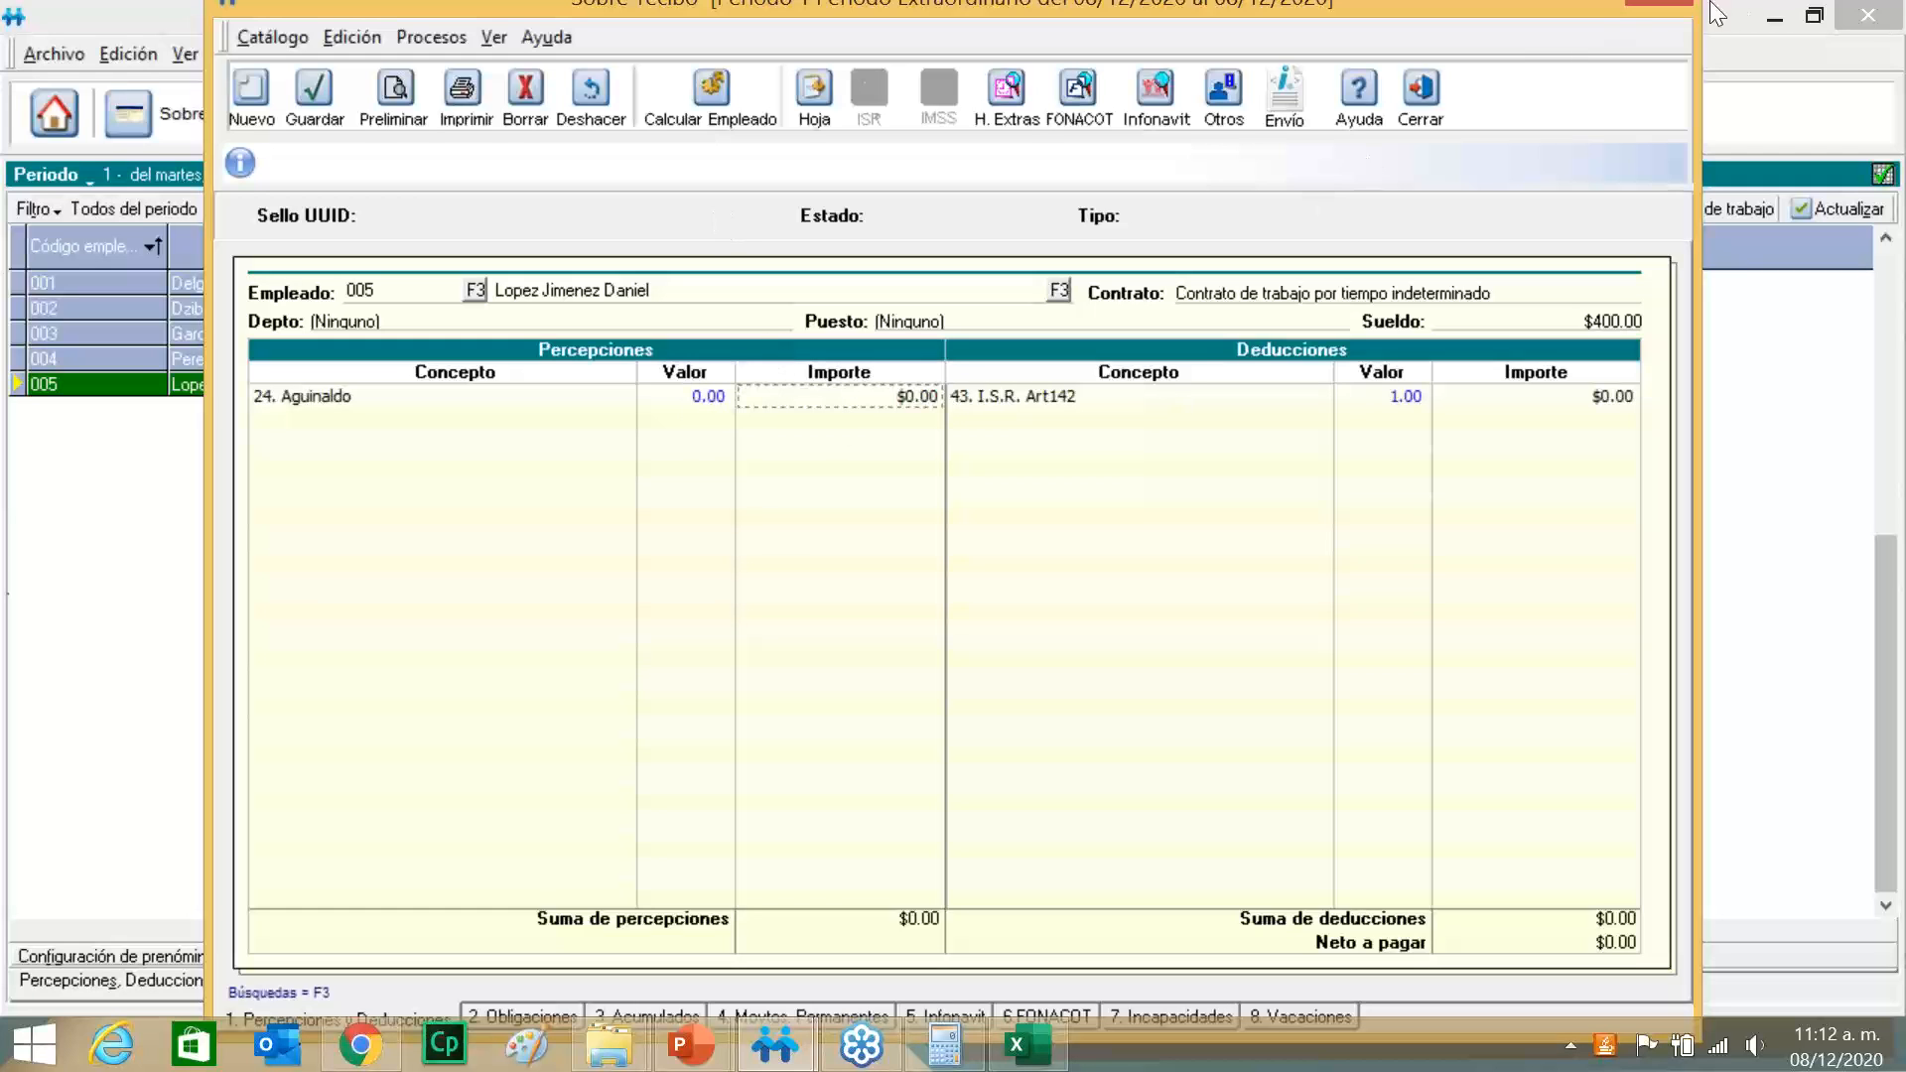
left_click(1415, 114)
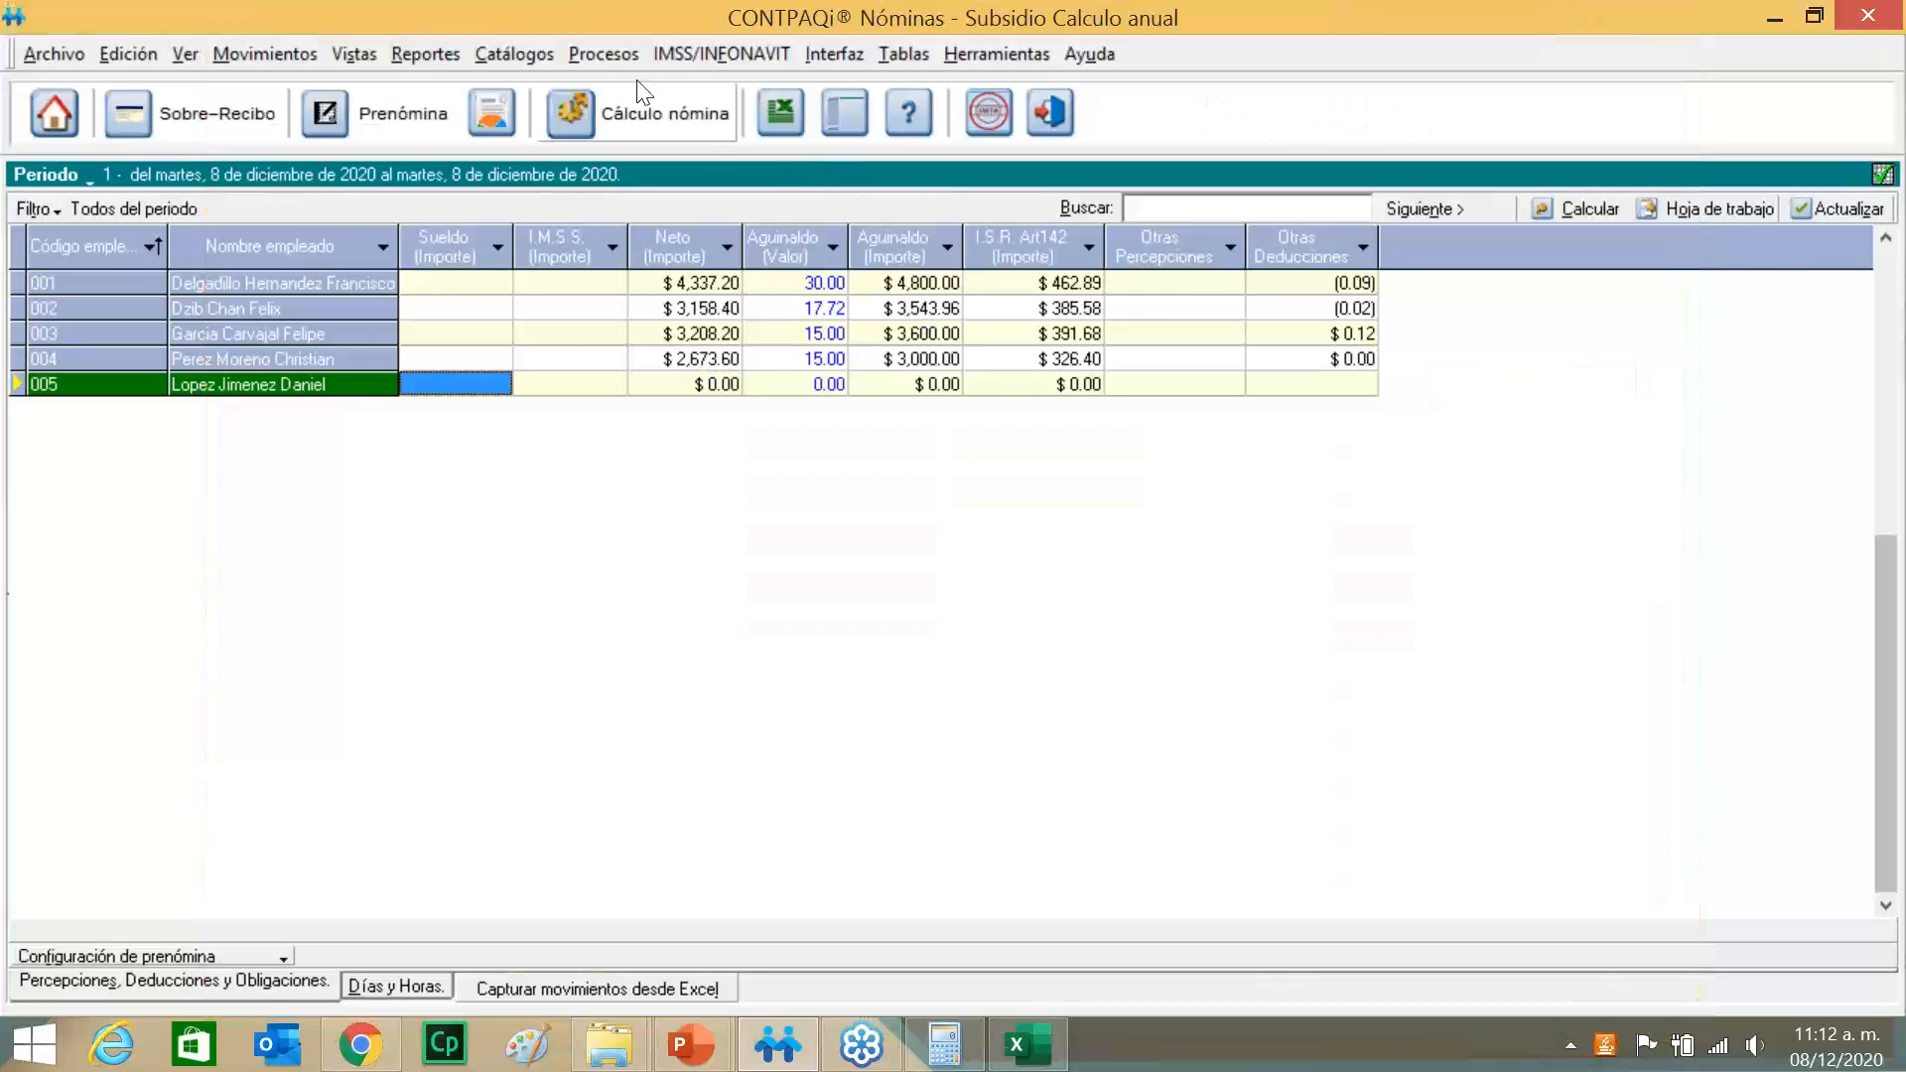
Check the PTU and aguinaldo calculation settings of employee 001 in the employee catalog, and close the catalog.
left_click(544, 58)
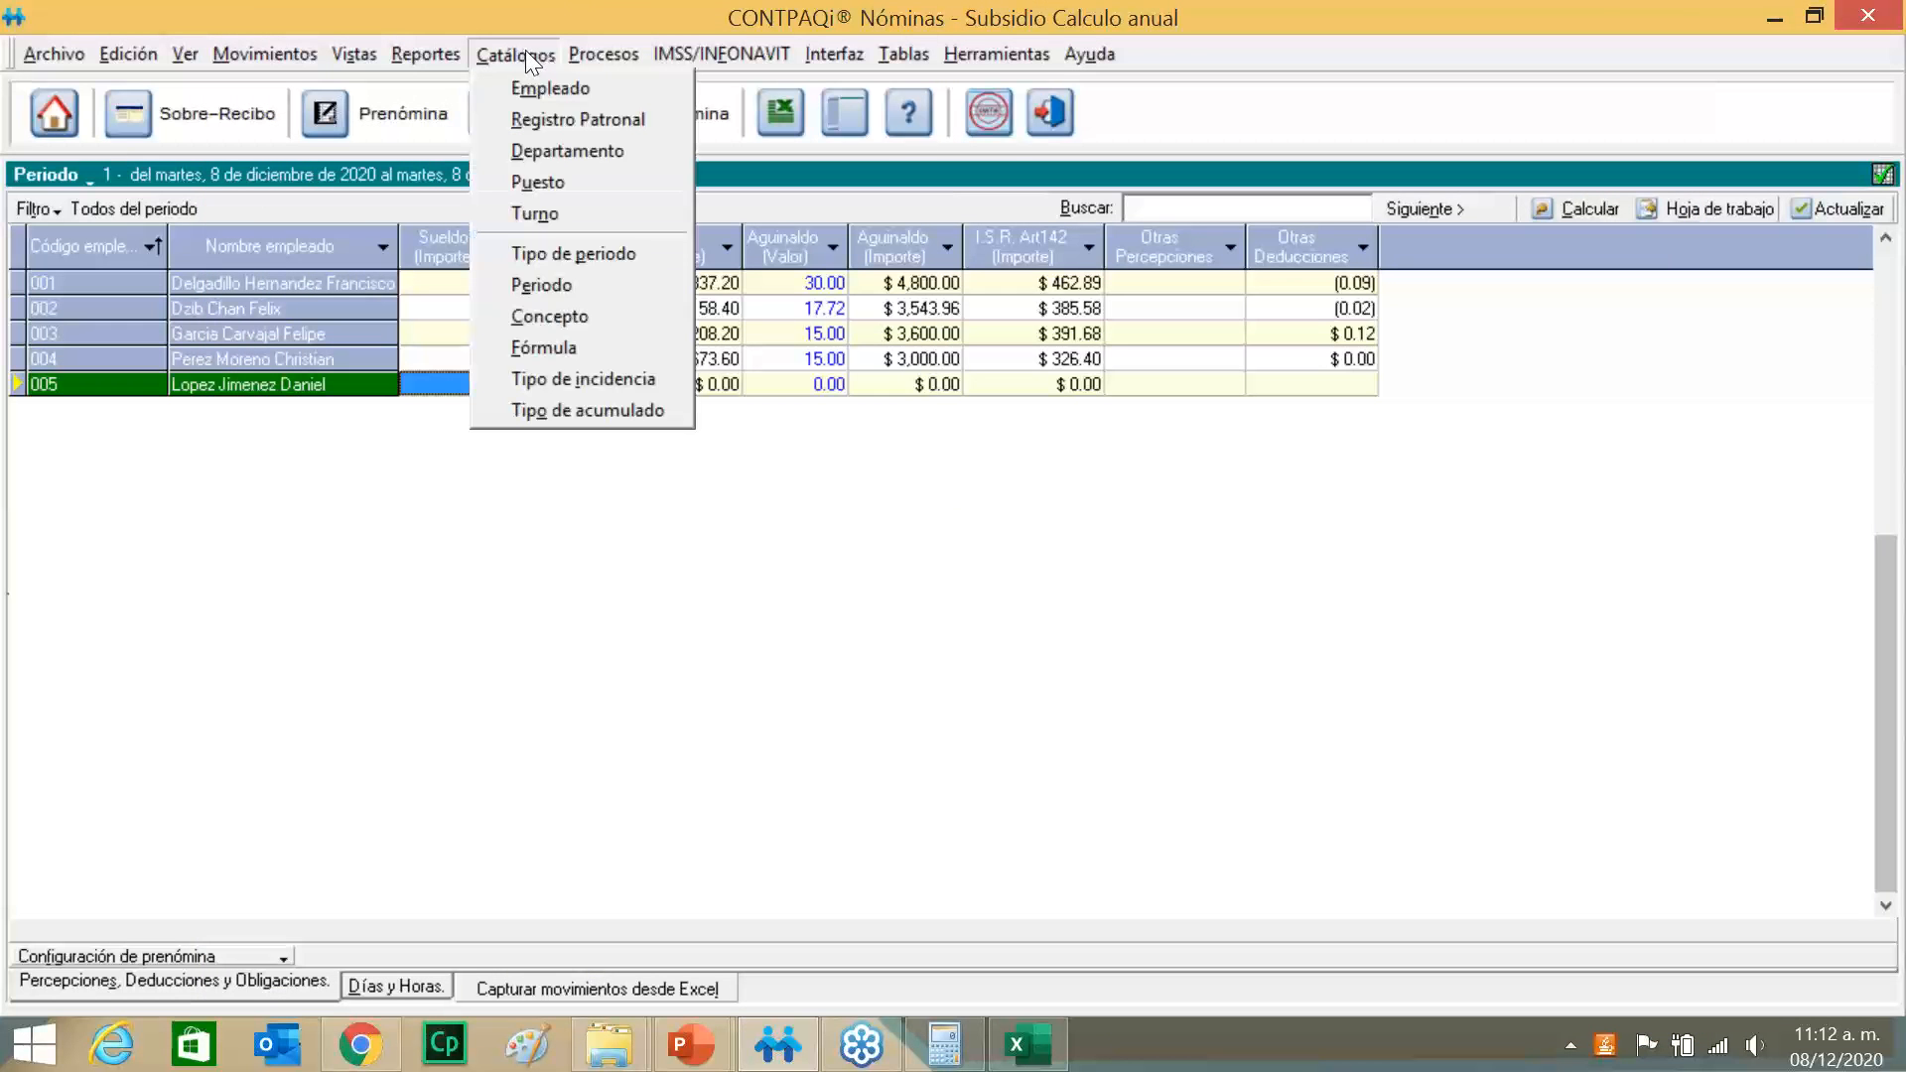
left_click(542, 81)
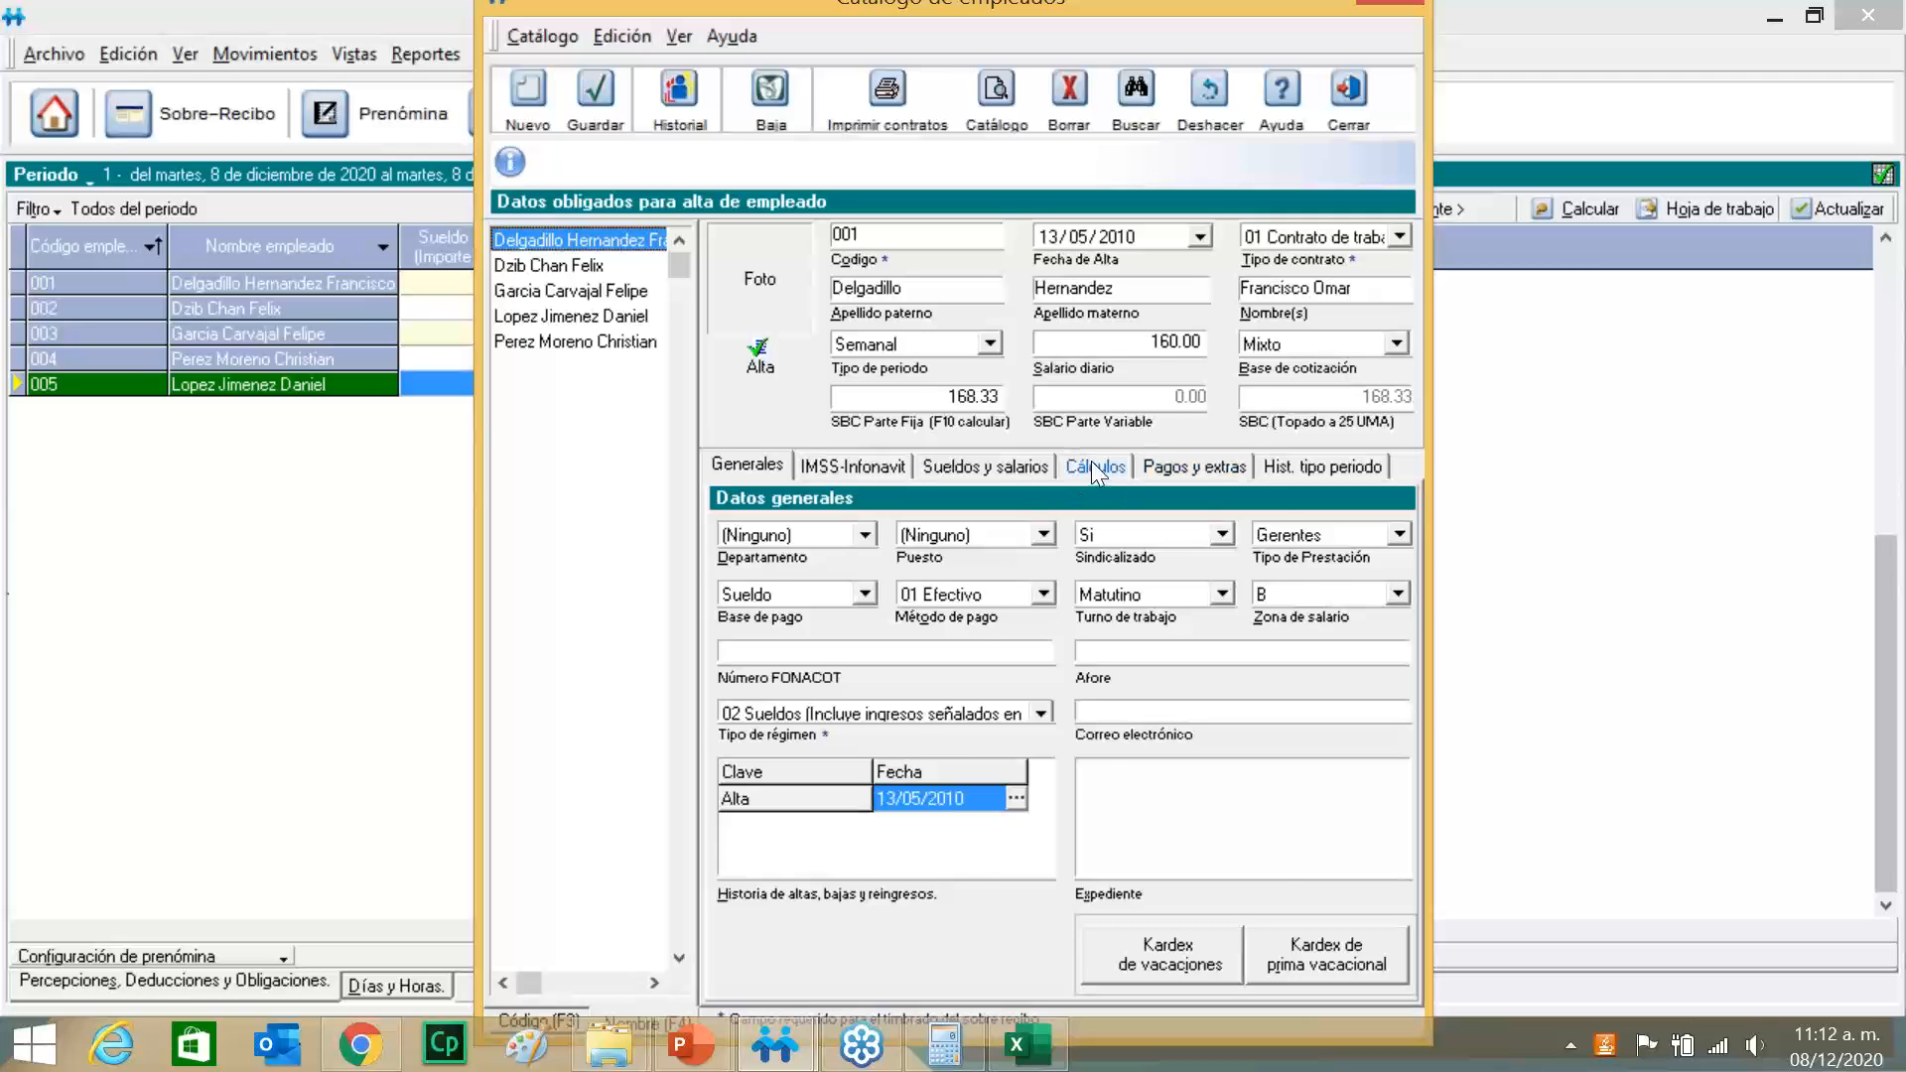
left_click(1093, 466)
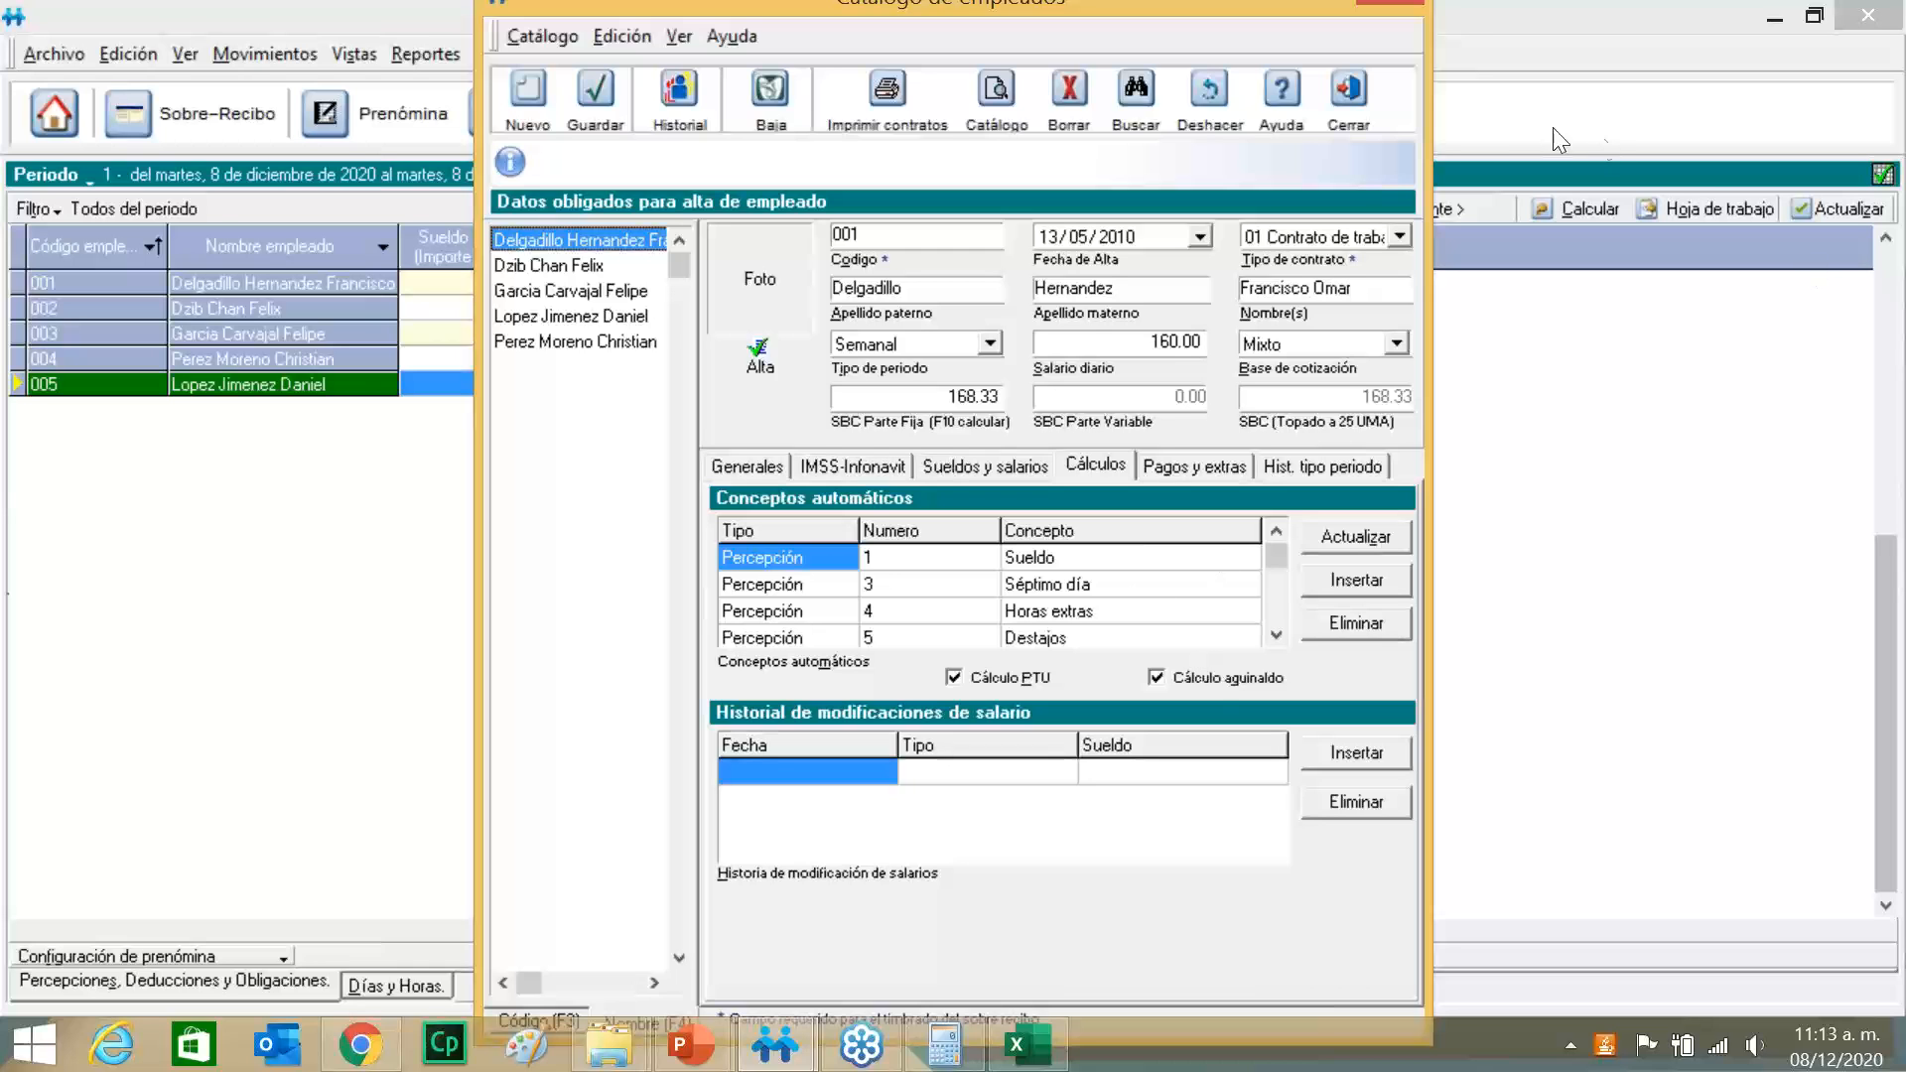
left_click(1400, 3)
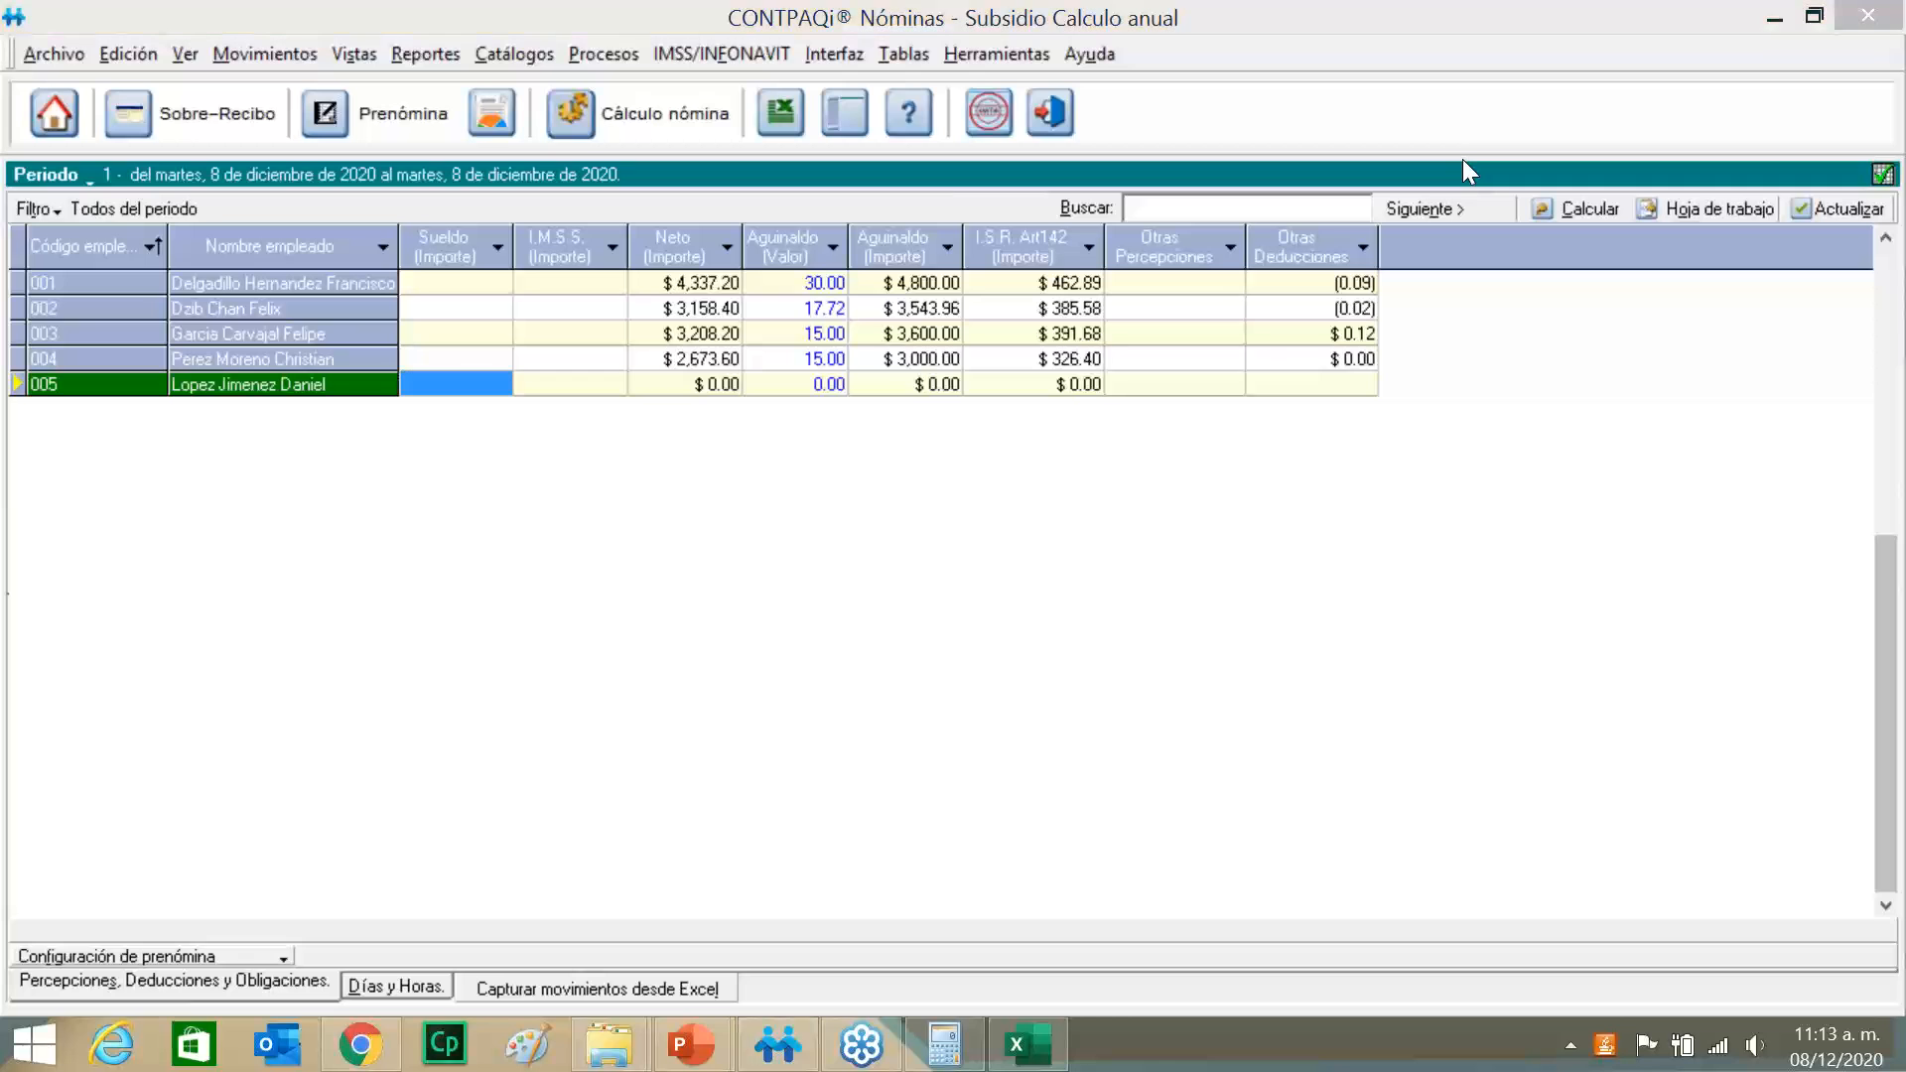
Run the Kardex del empleado for the Periodo Extraordinario with the employer registration and the Aguinaldo perception, review it, and close the report.
left_click(426, 55)
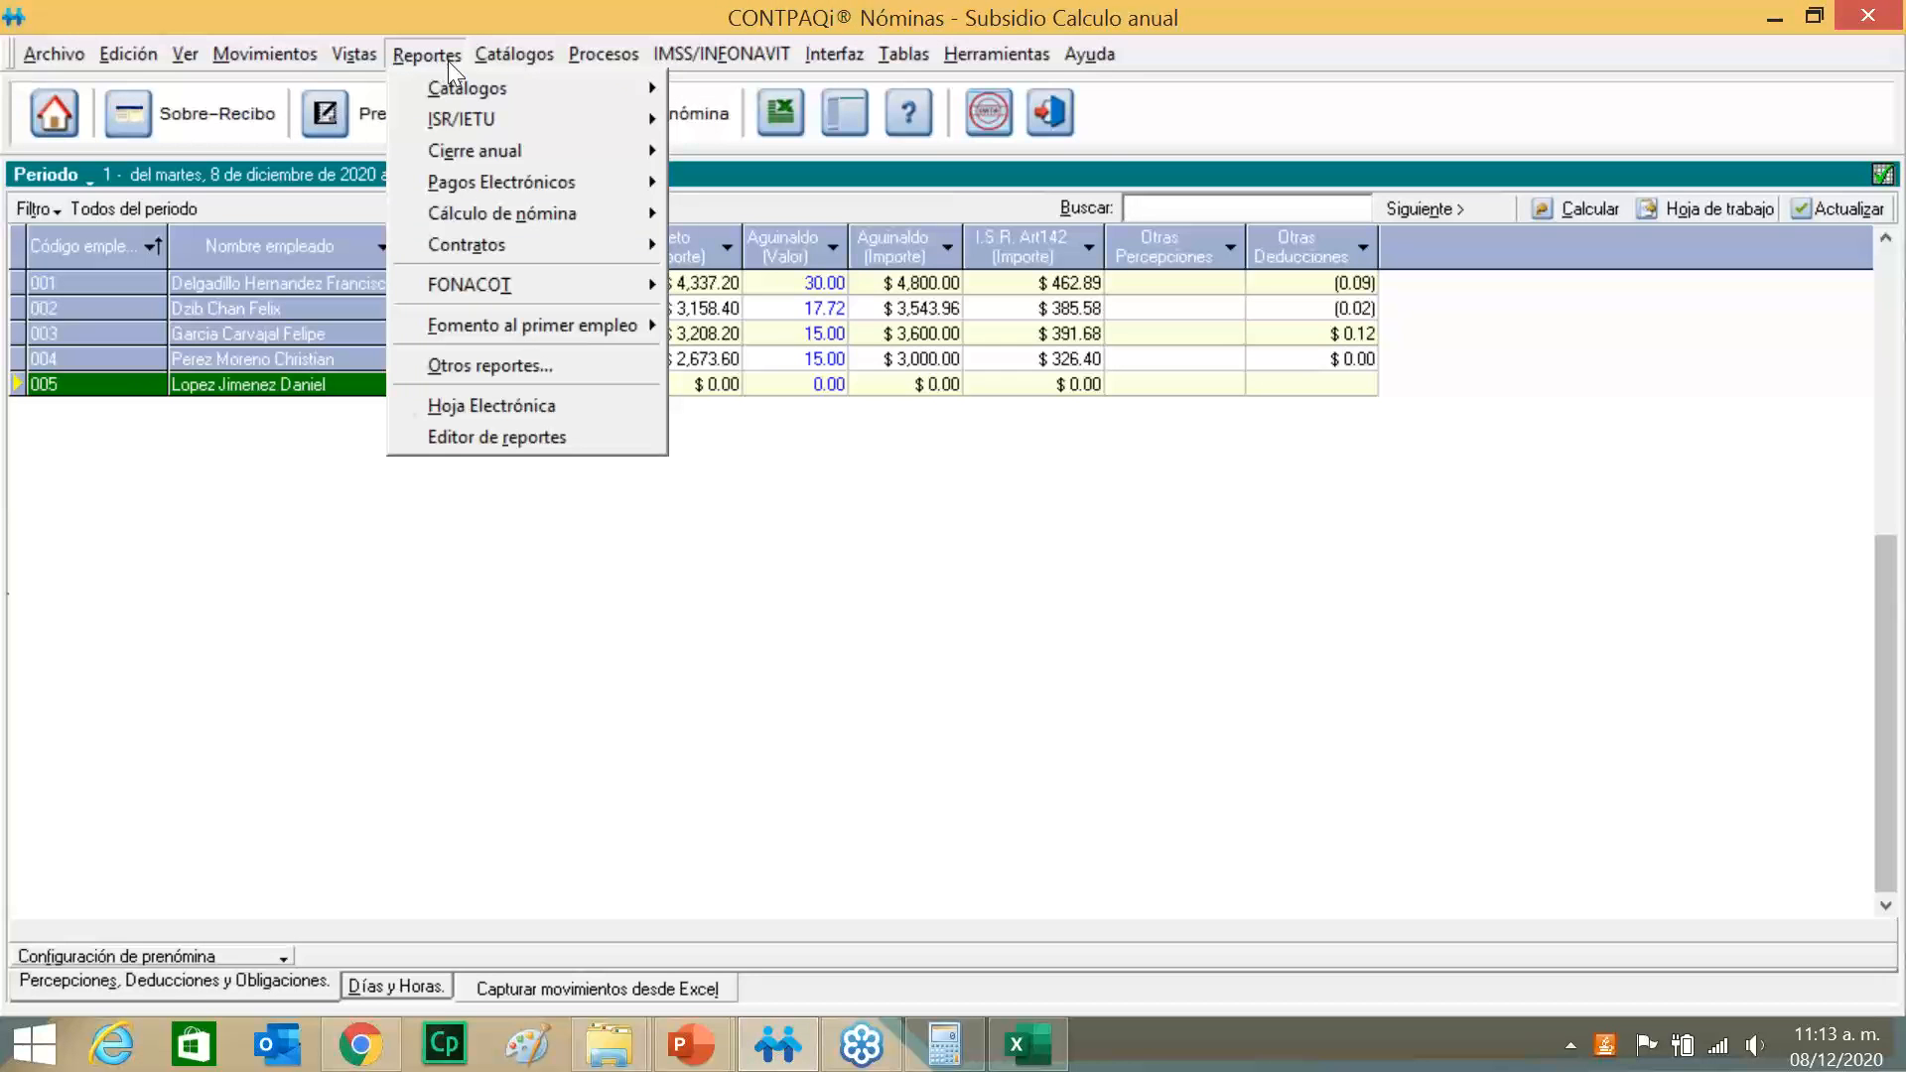
mouse_move(566, 116)
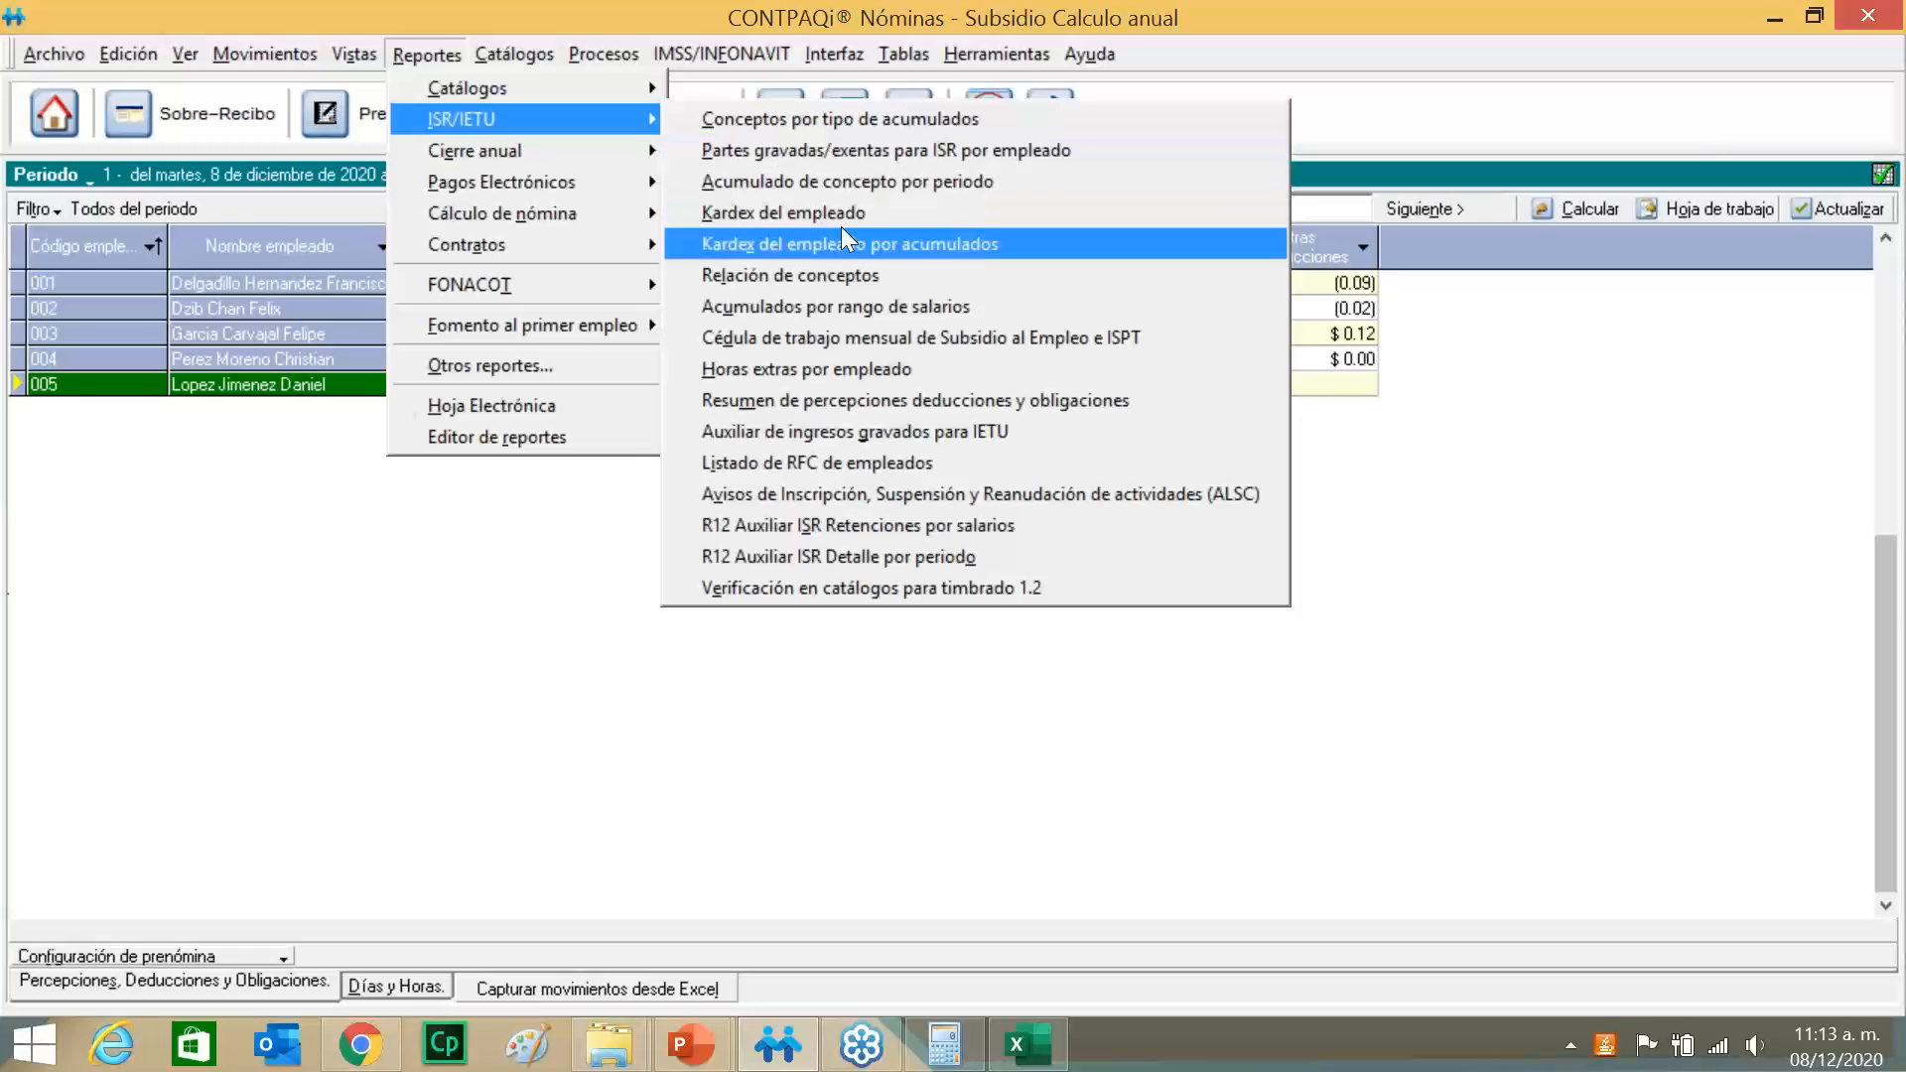
left_click(837, 215)
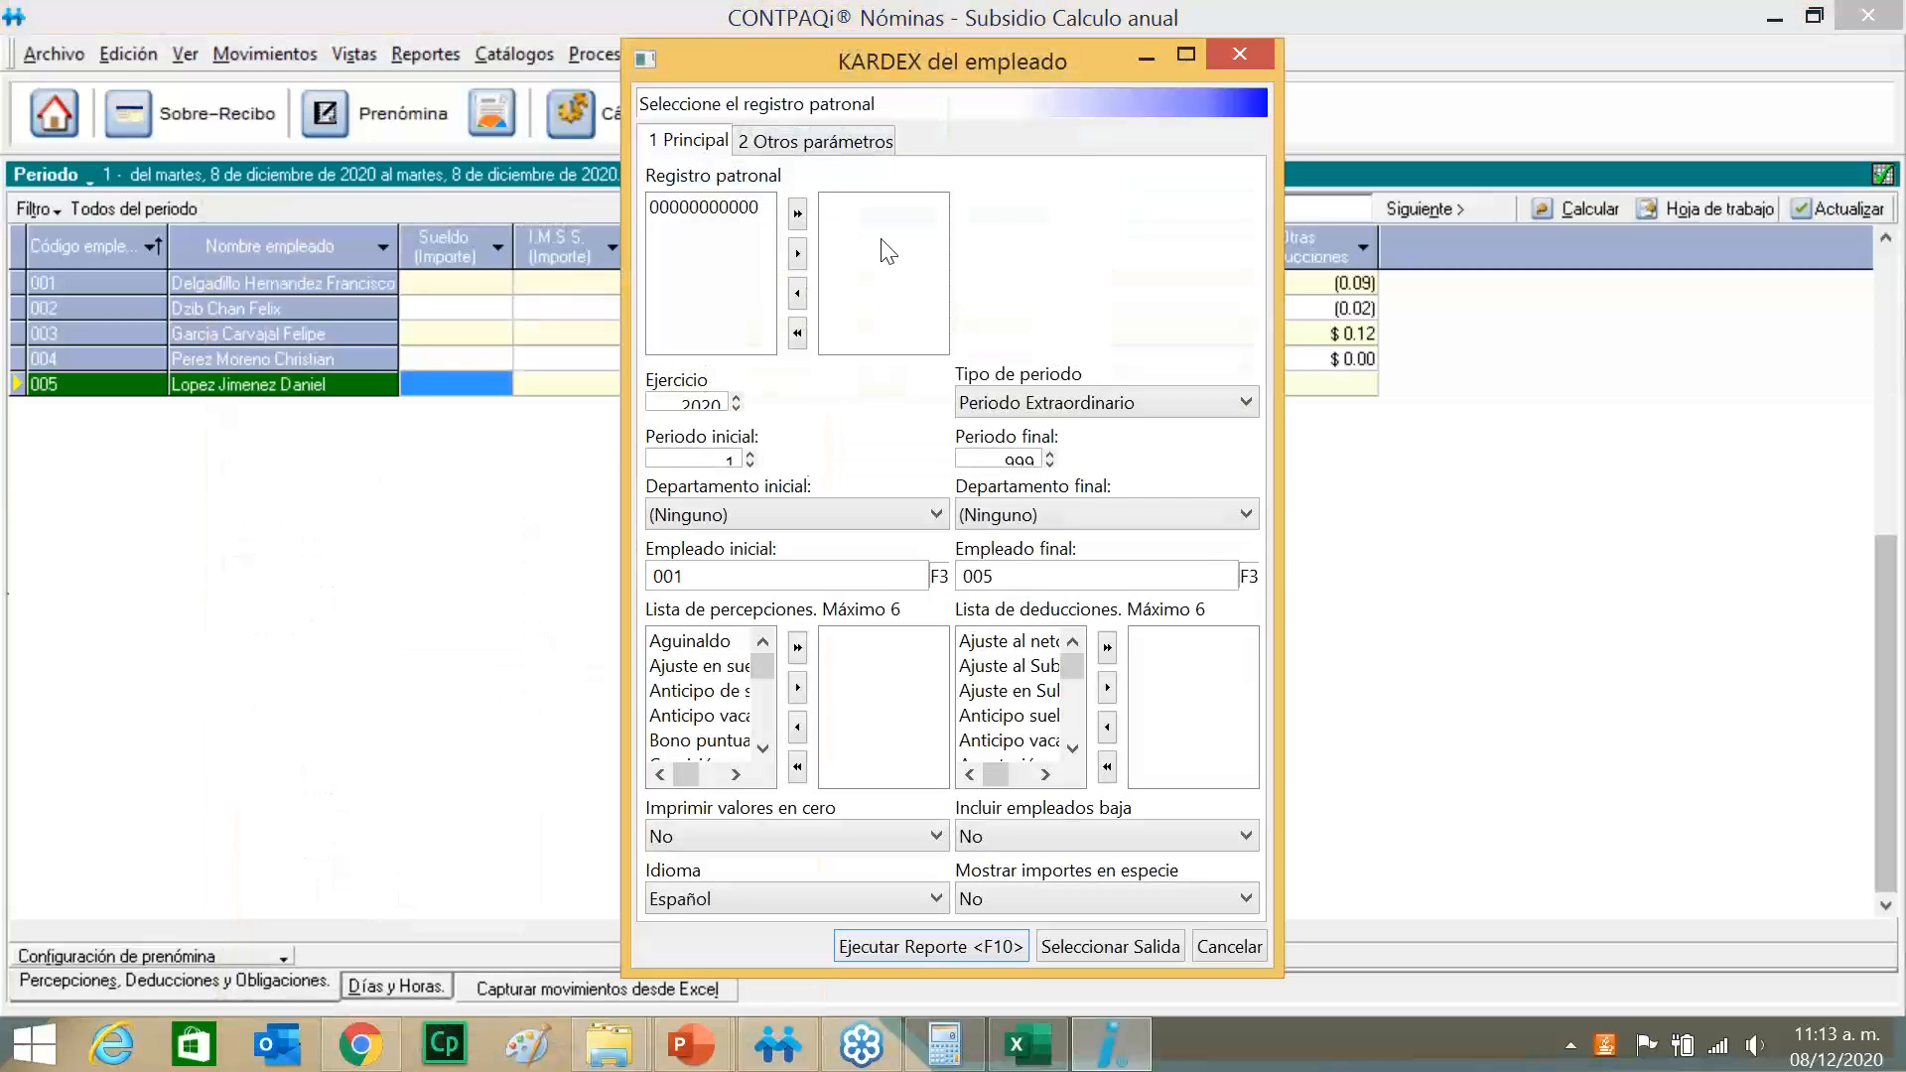
left_click(797, 213)
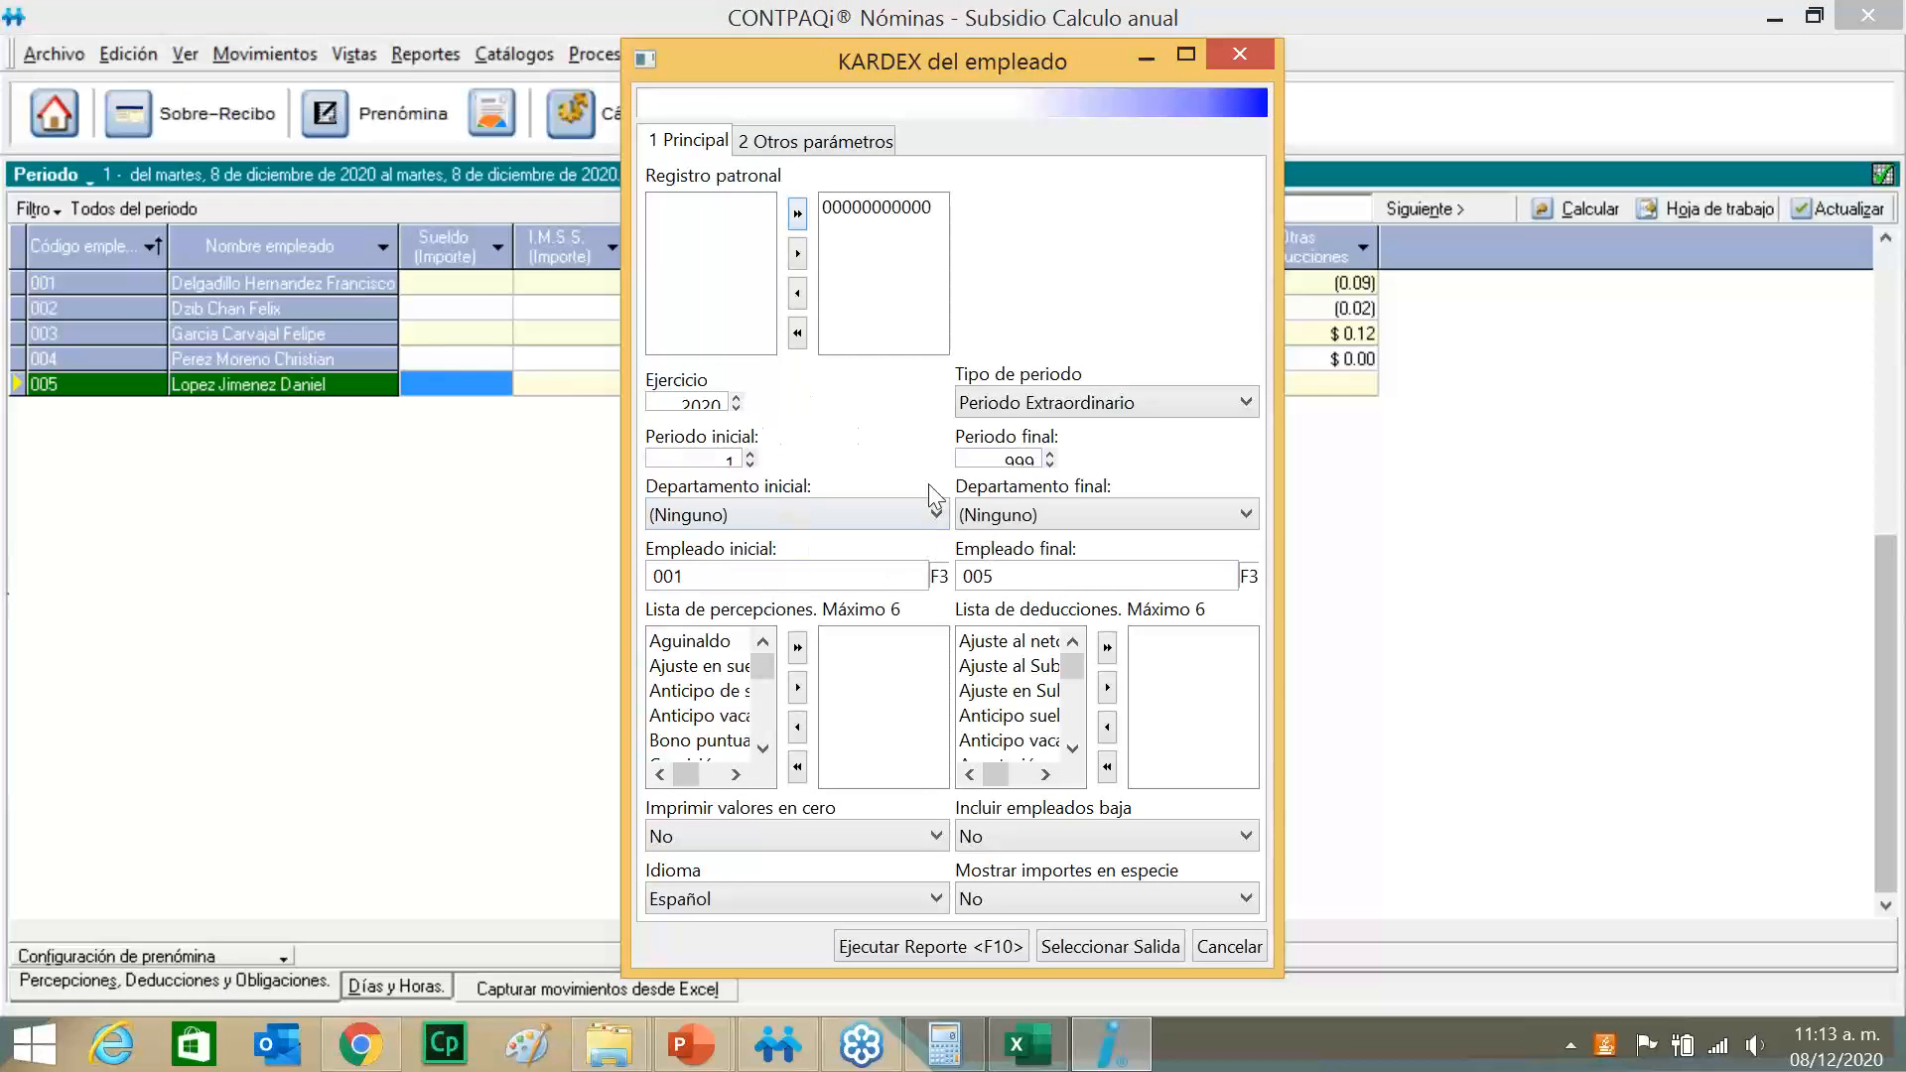
double_click(720, 643)
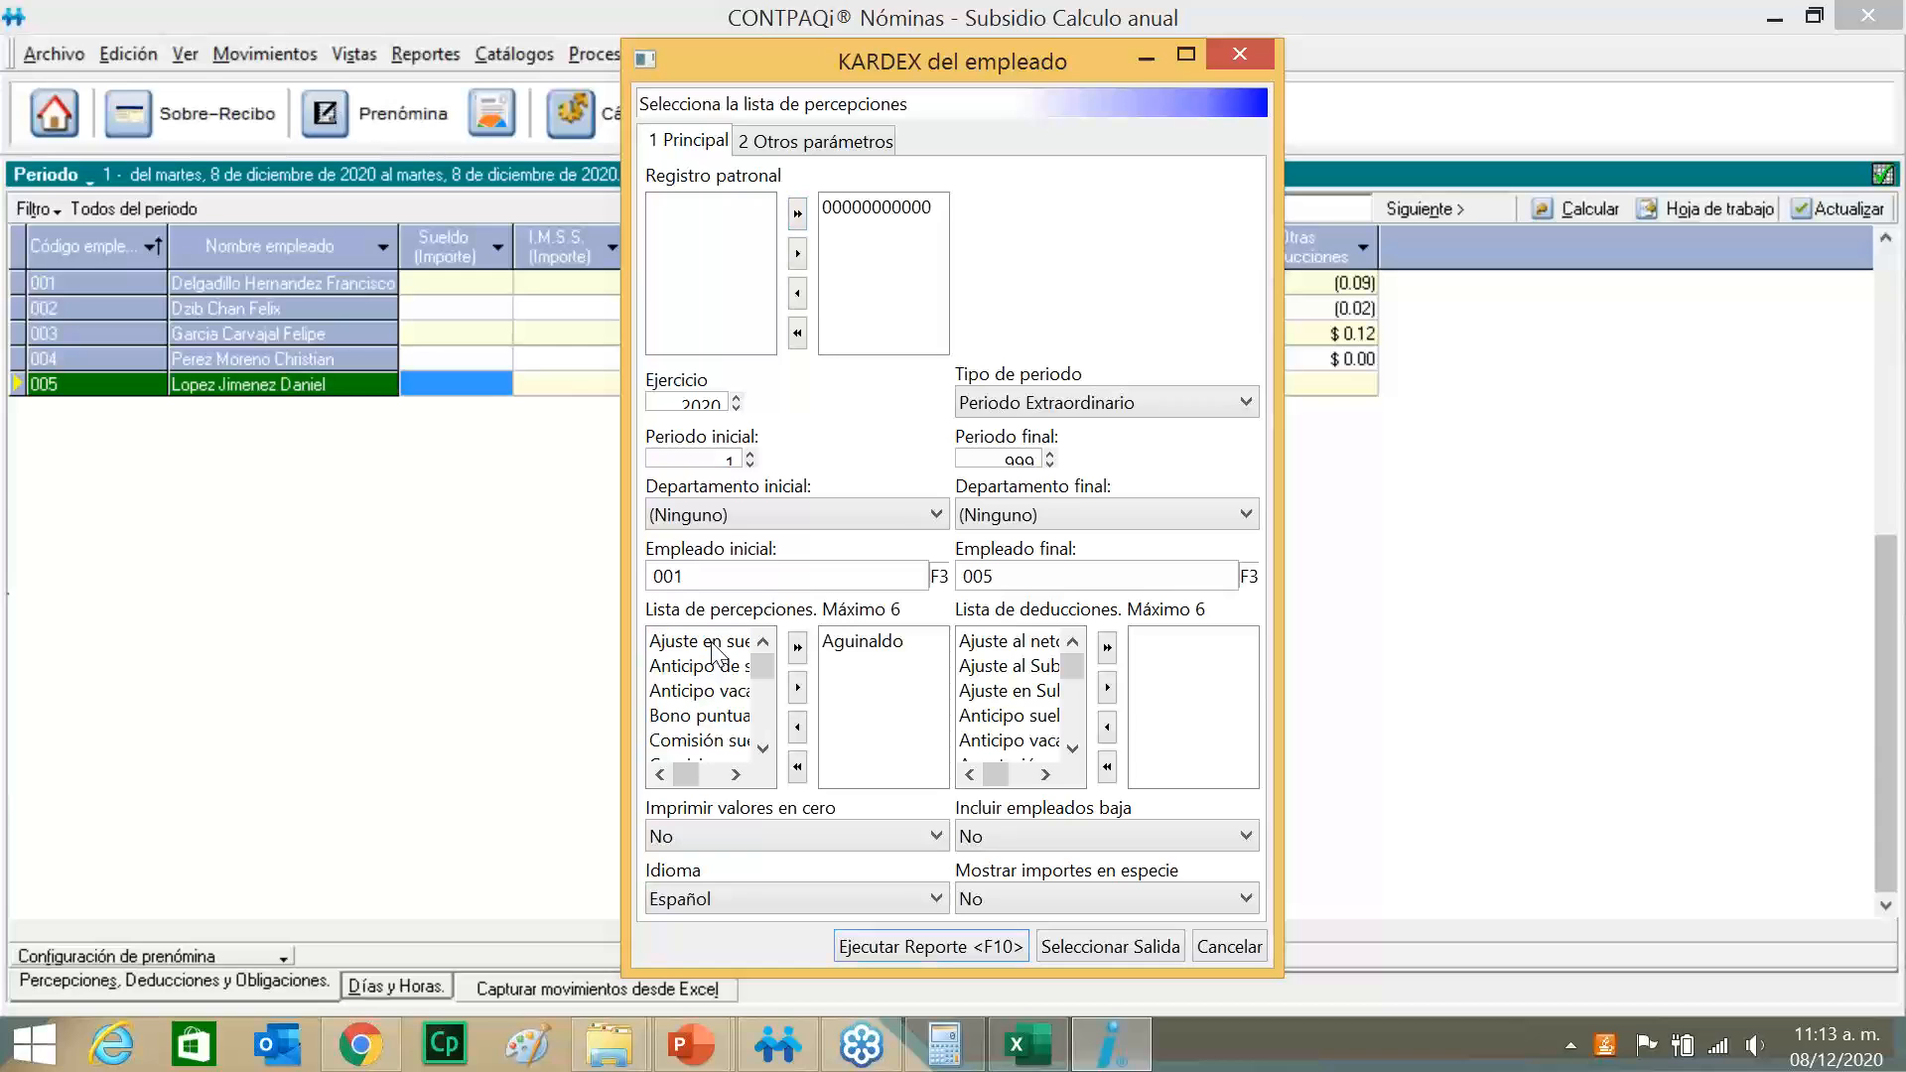
left_click(963, 941)
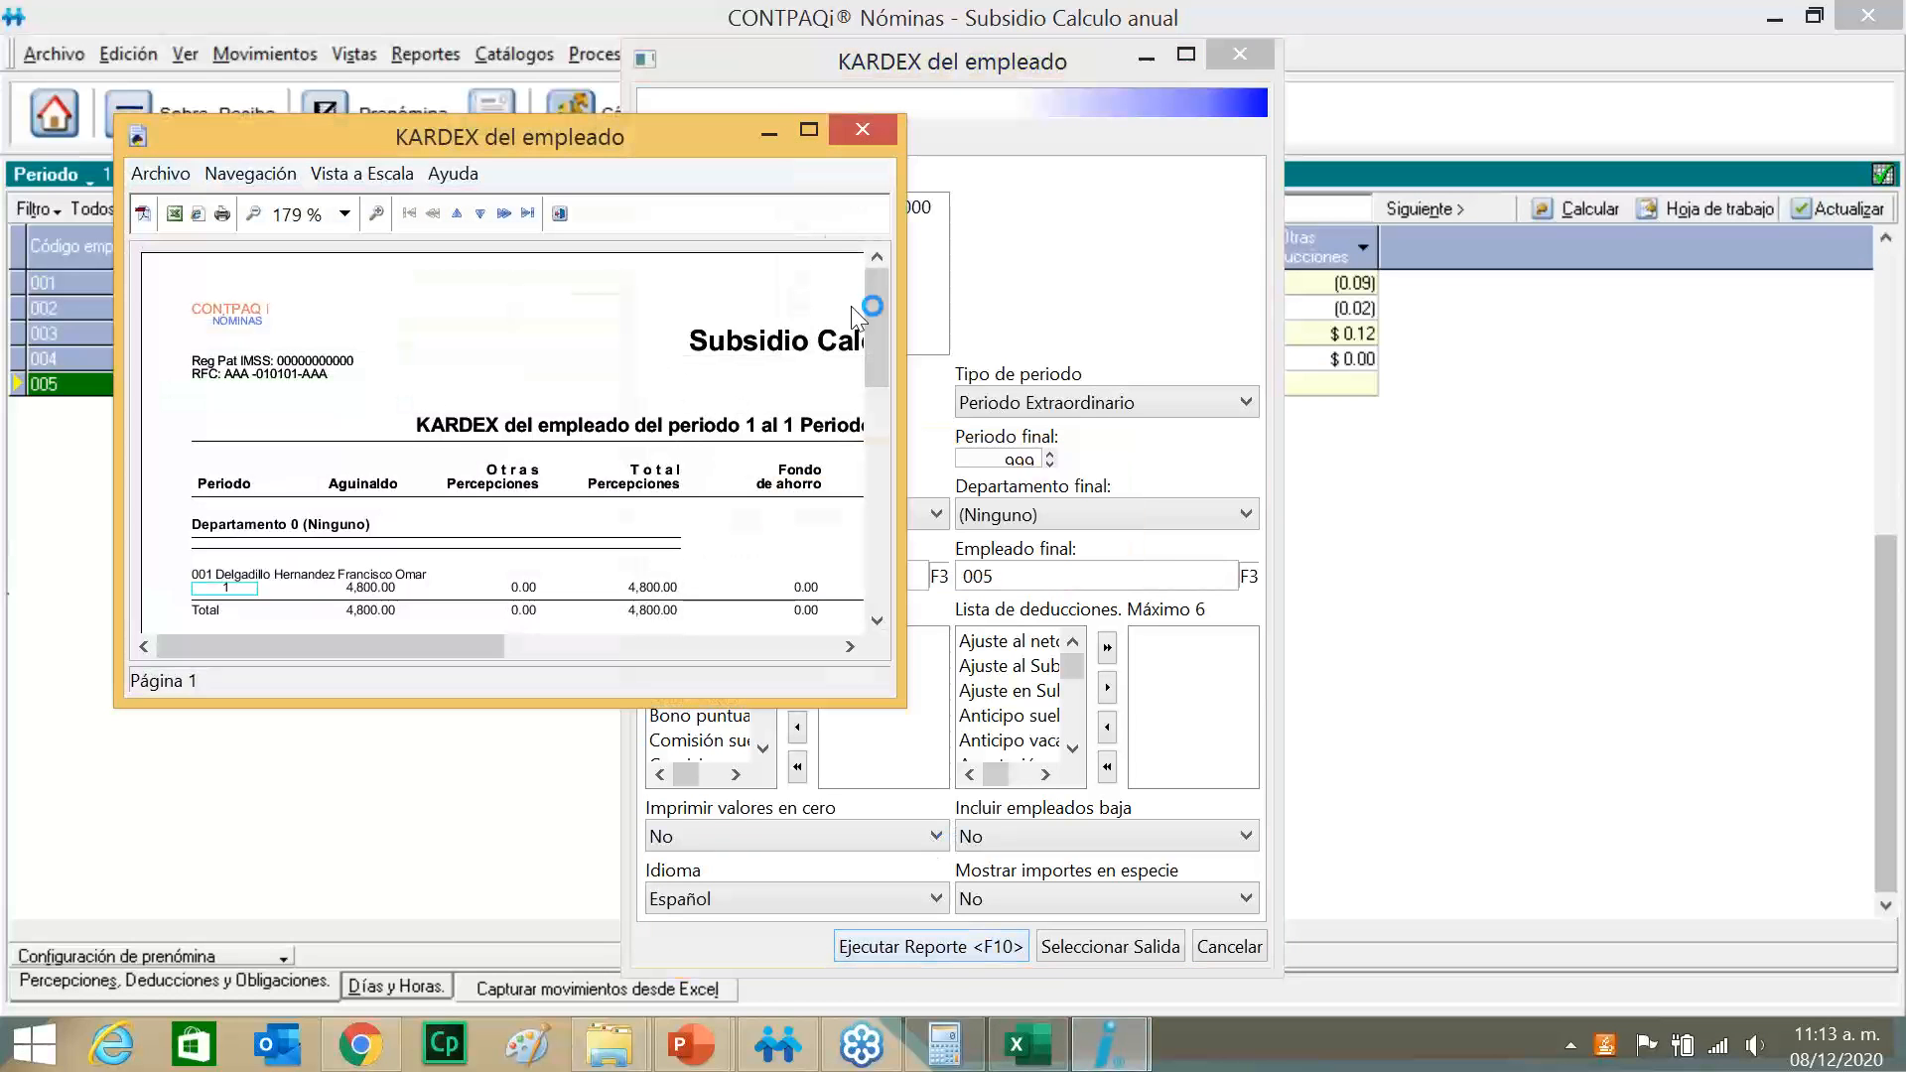
left_click(818, 127)
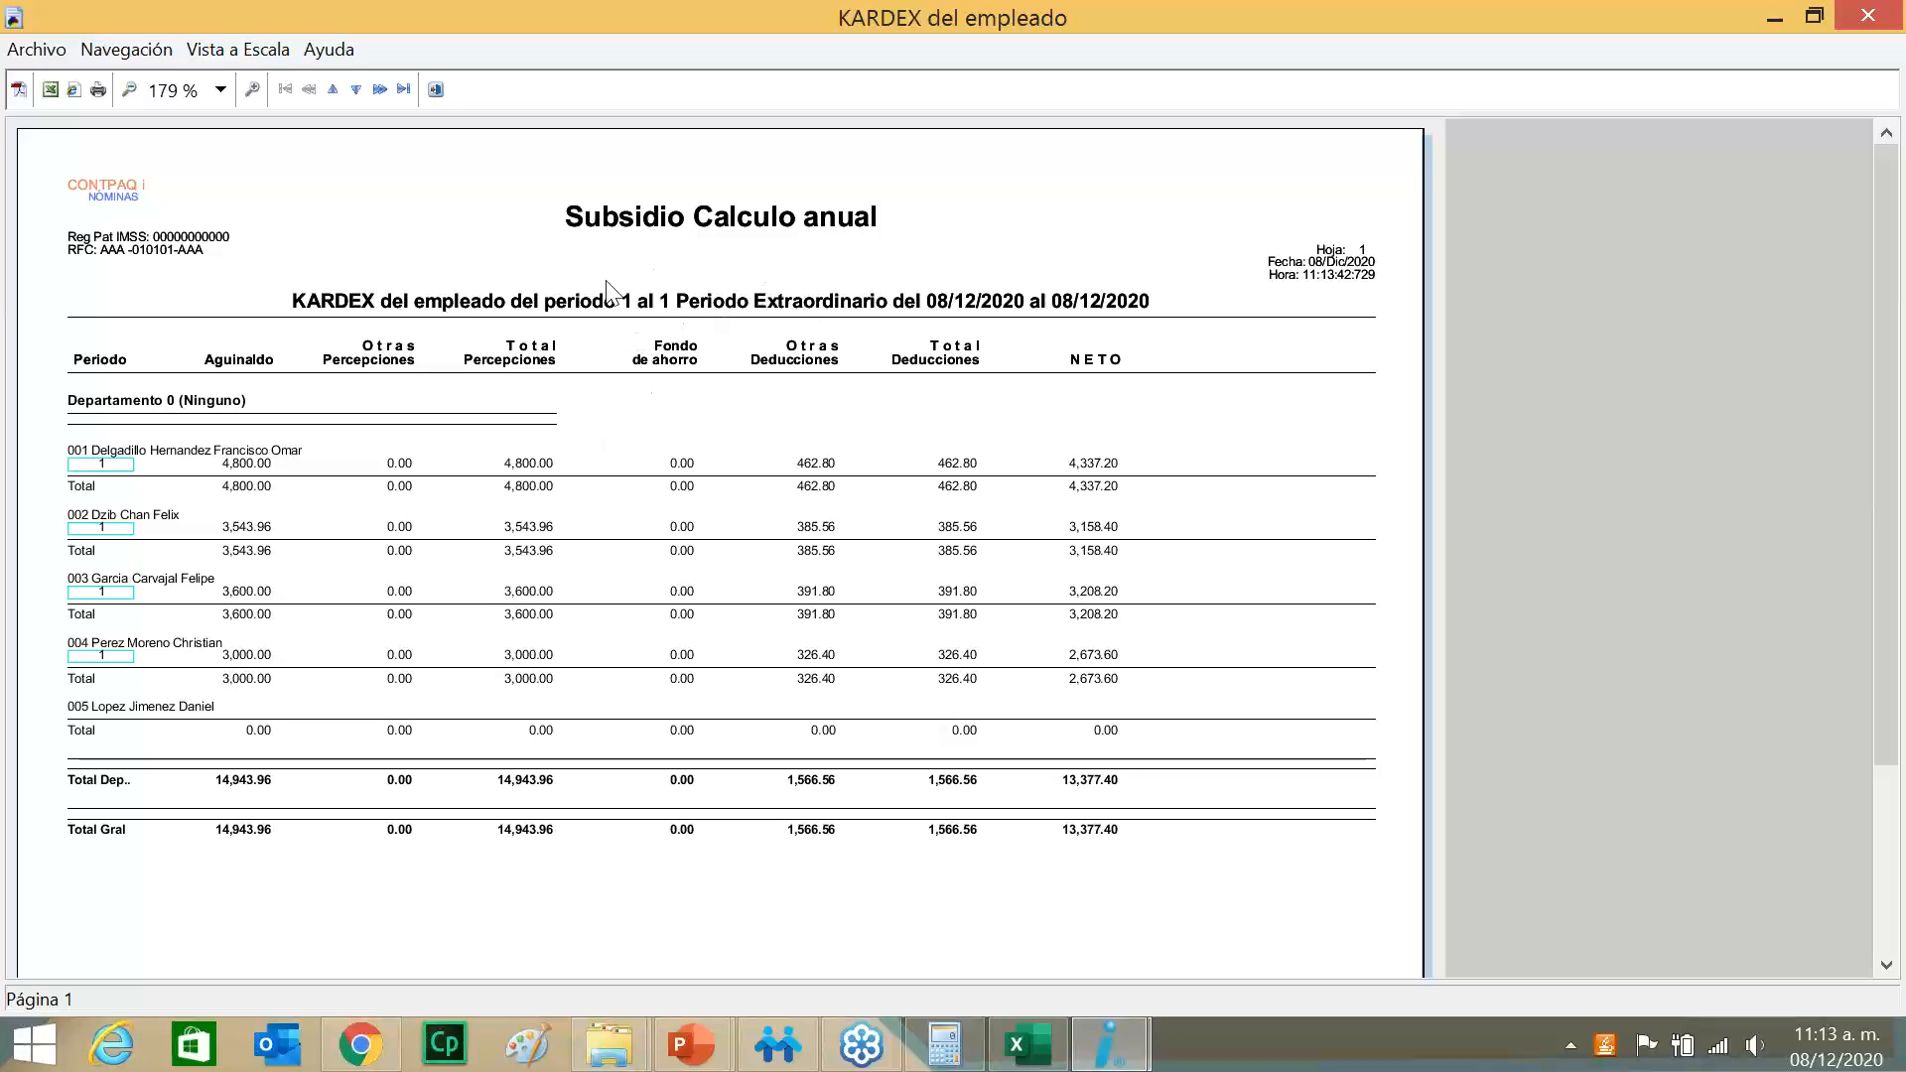
left_click(436, 91)
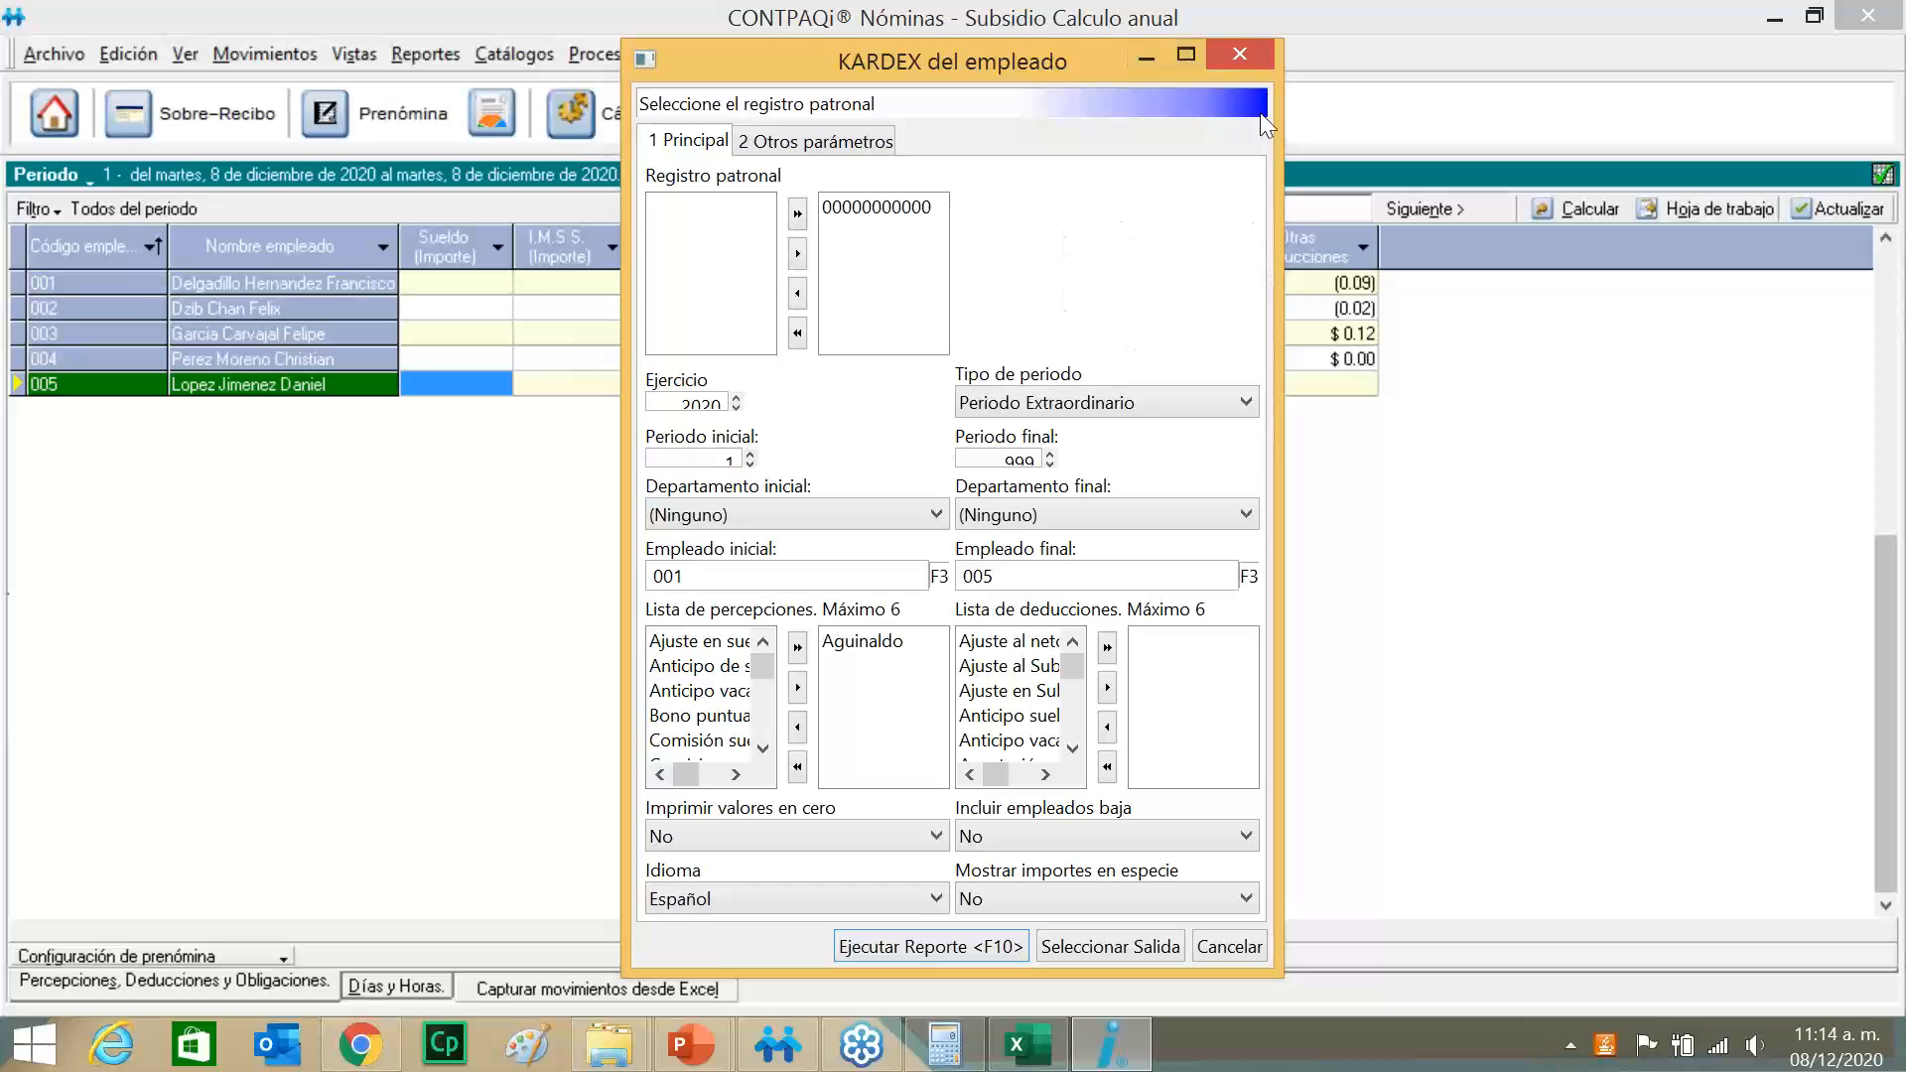
Rerun the Kardex with period type Semanal, review employee 001's periods through the total, and close the report and its parameters.
left_click(1244, 401)
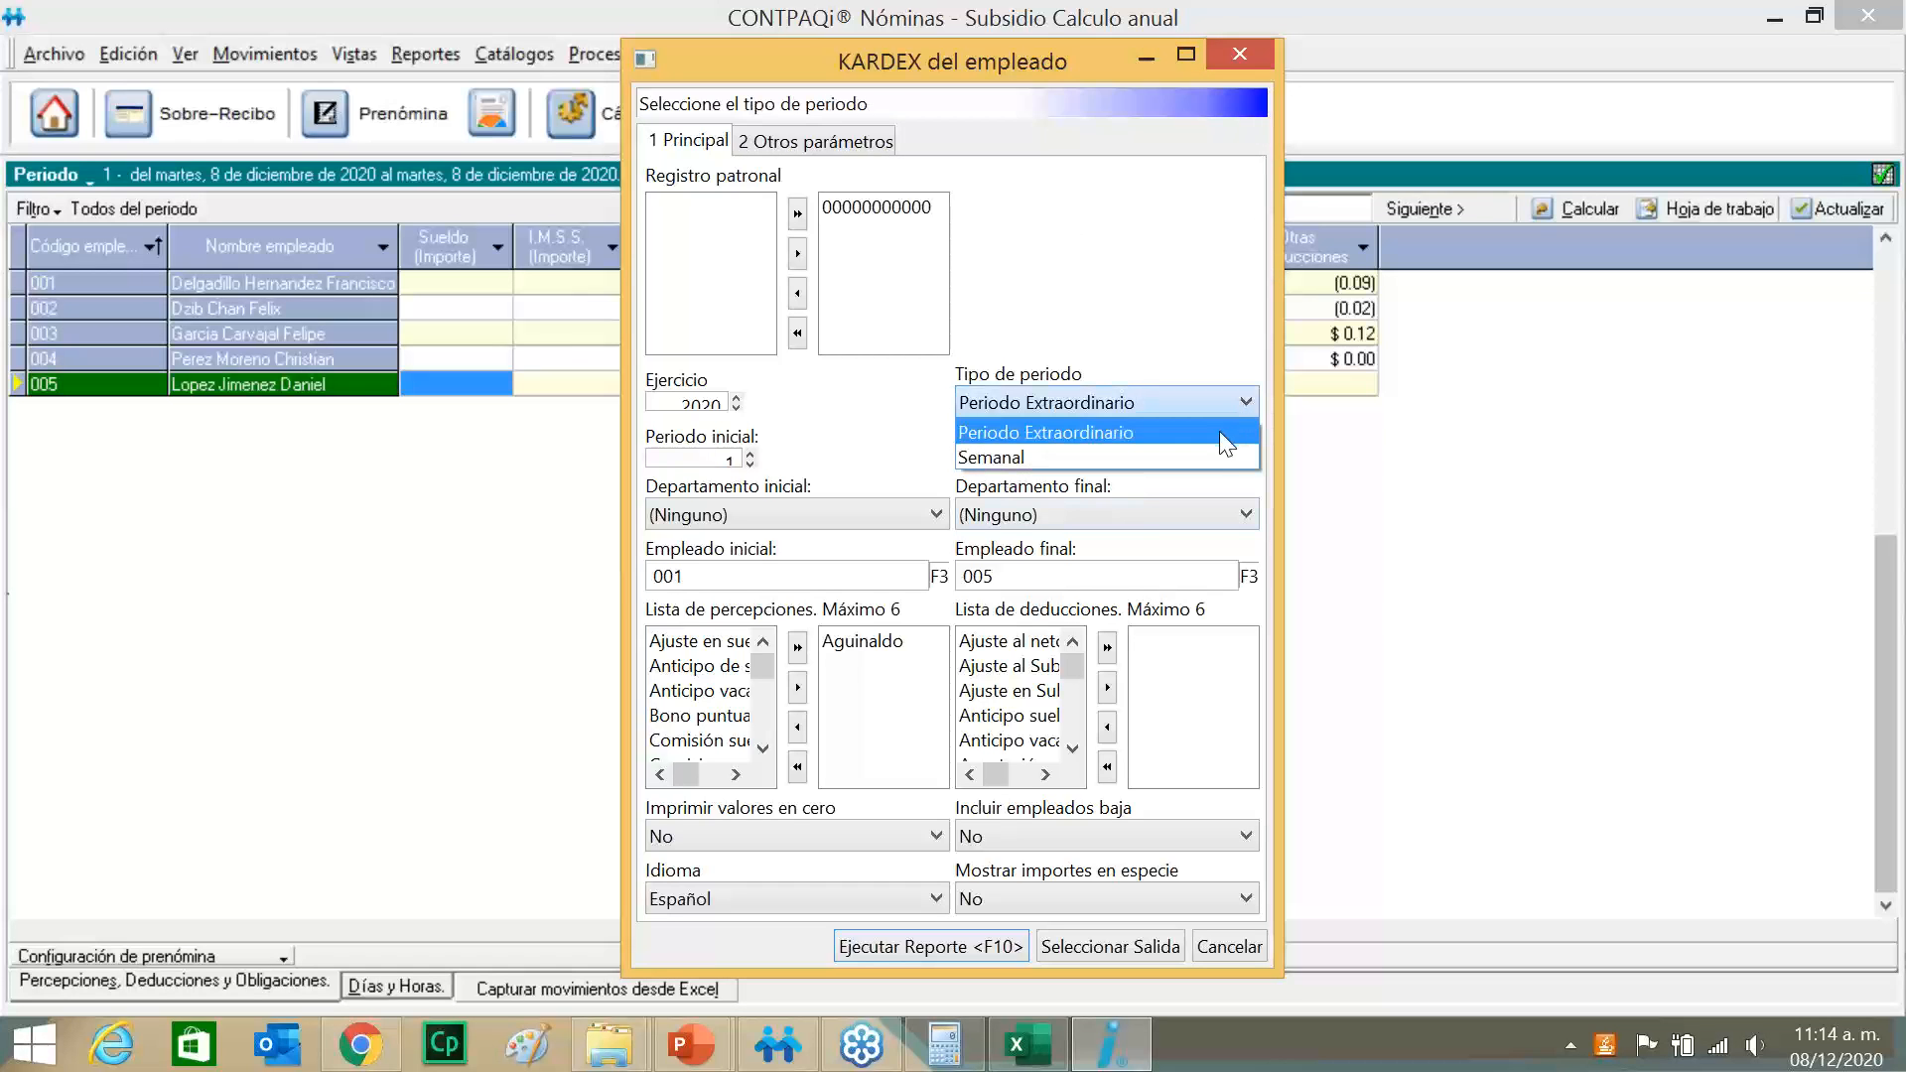
left_click(1205, 455)
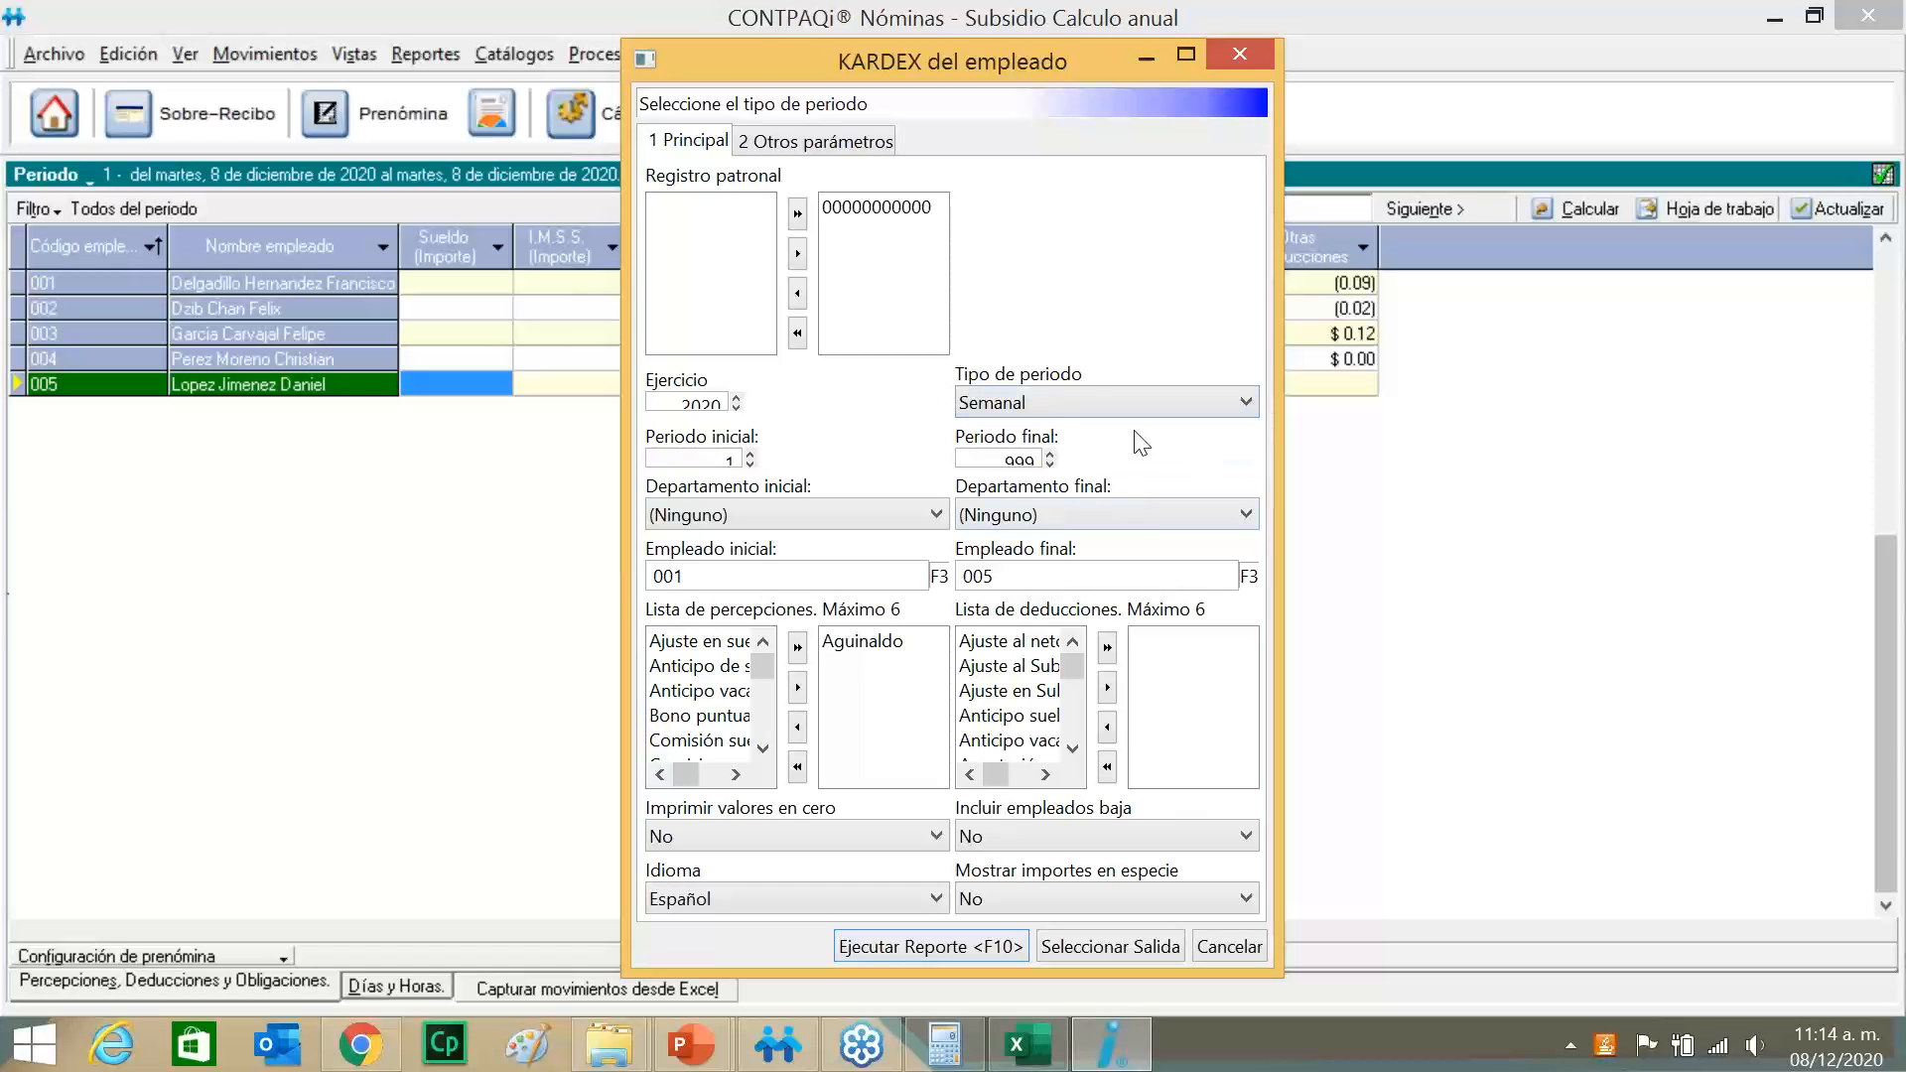
left_click(968, 934)
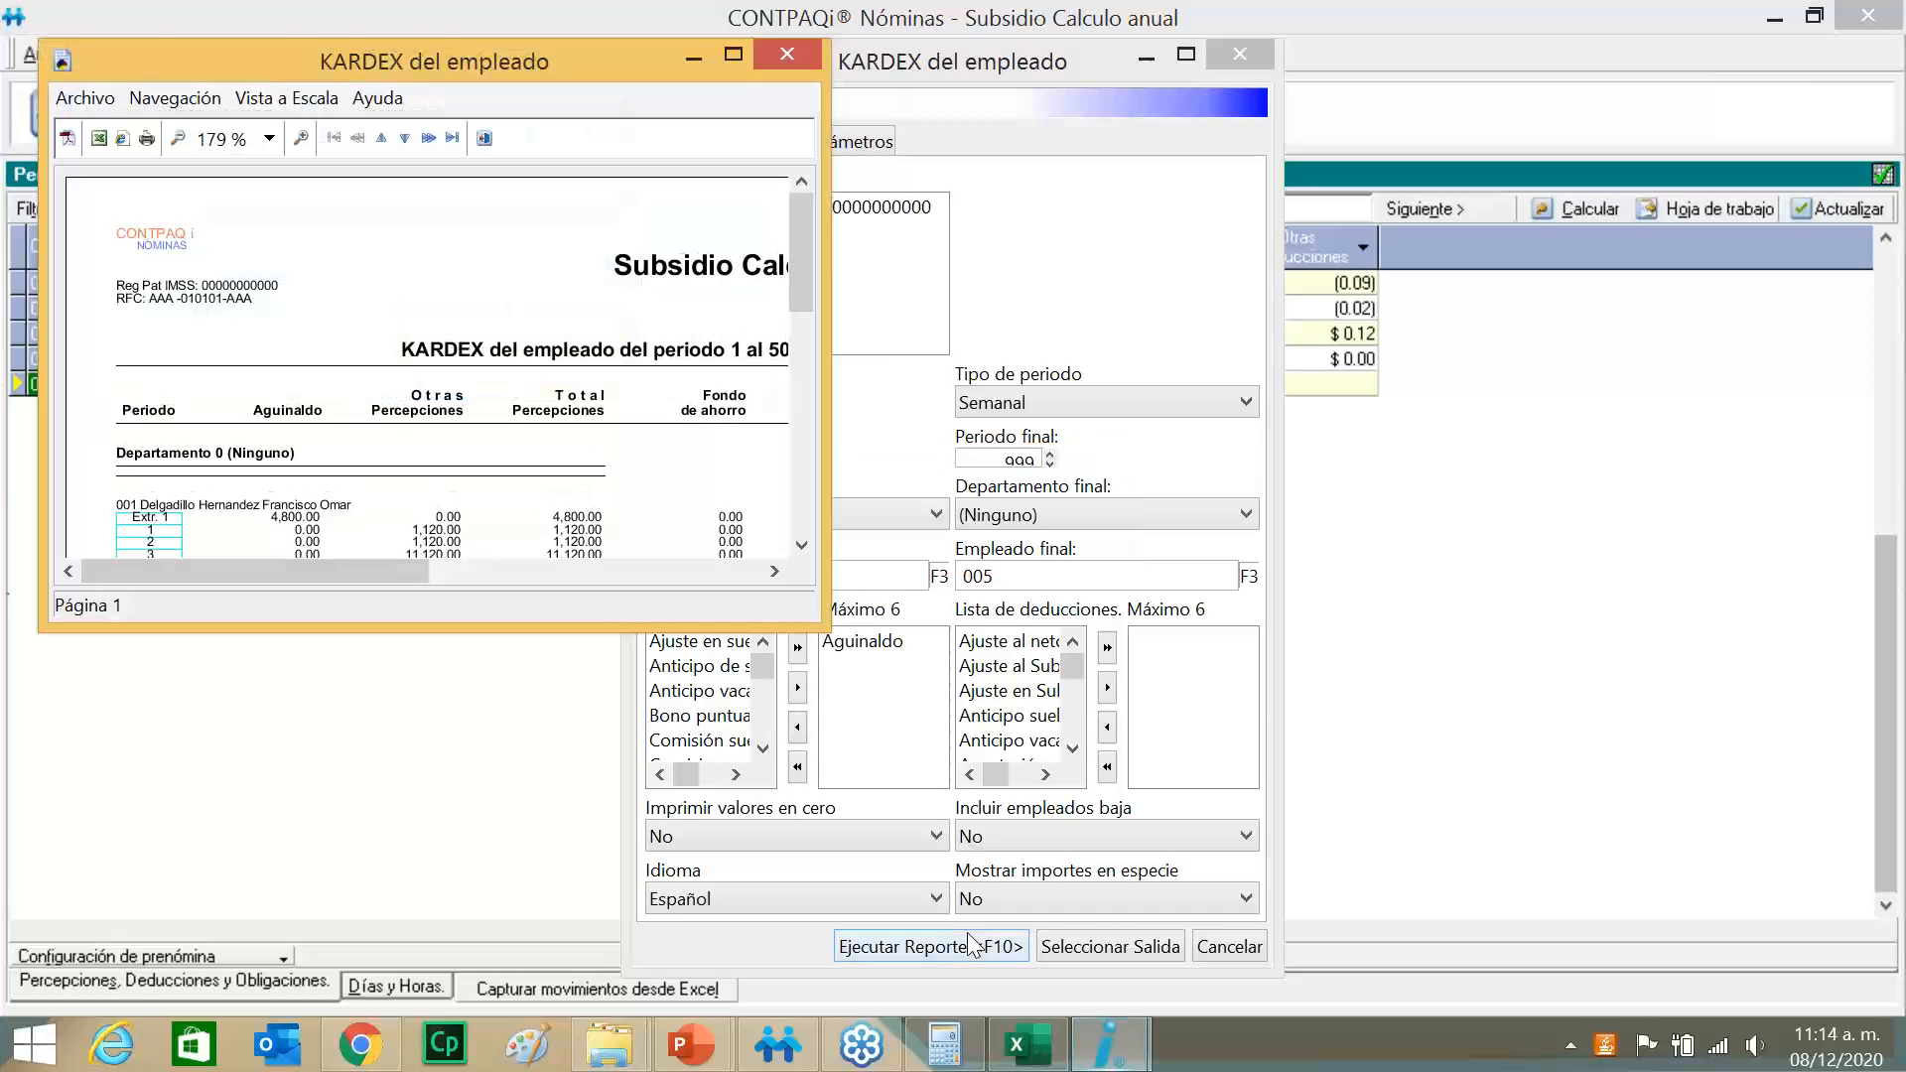
left_click(733, 55)
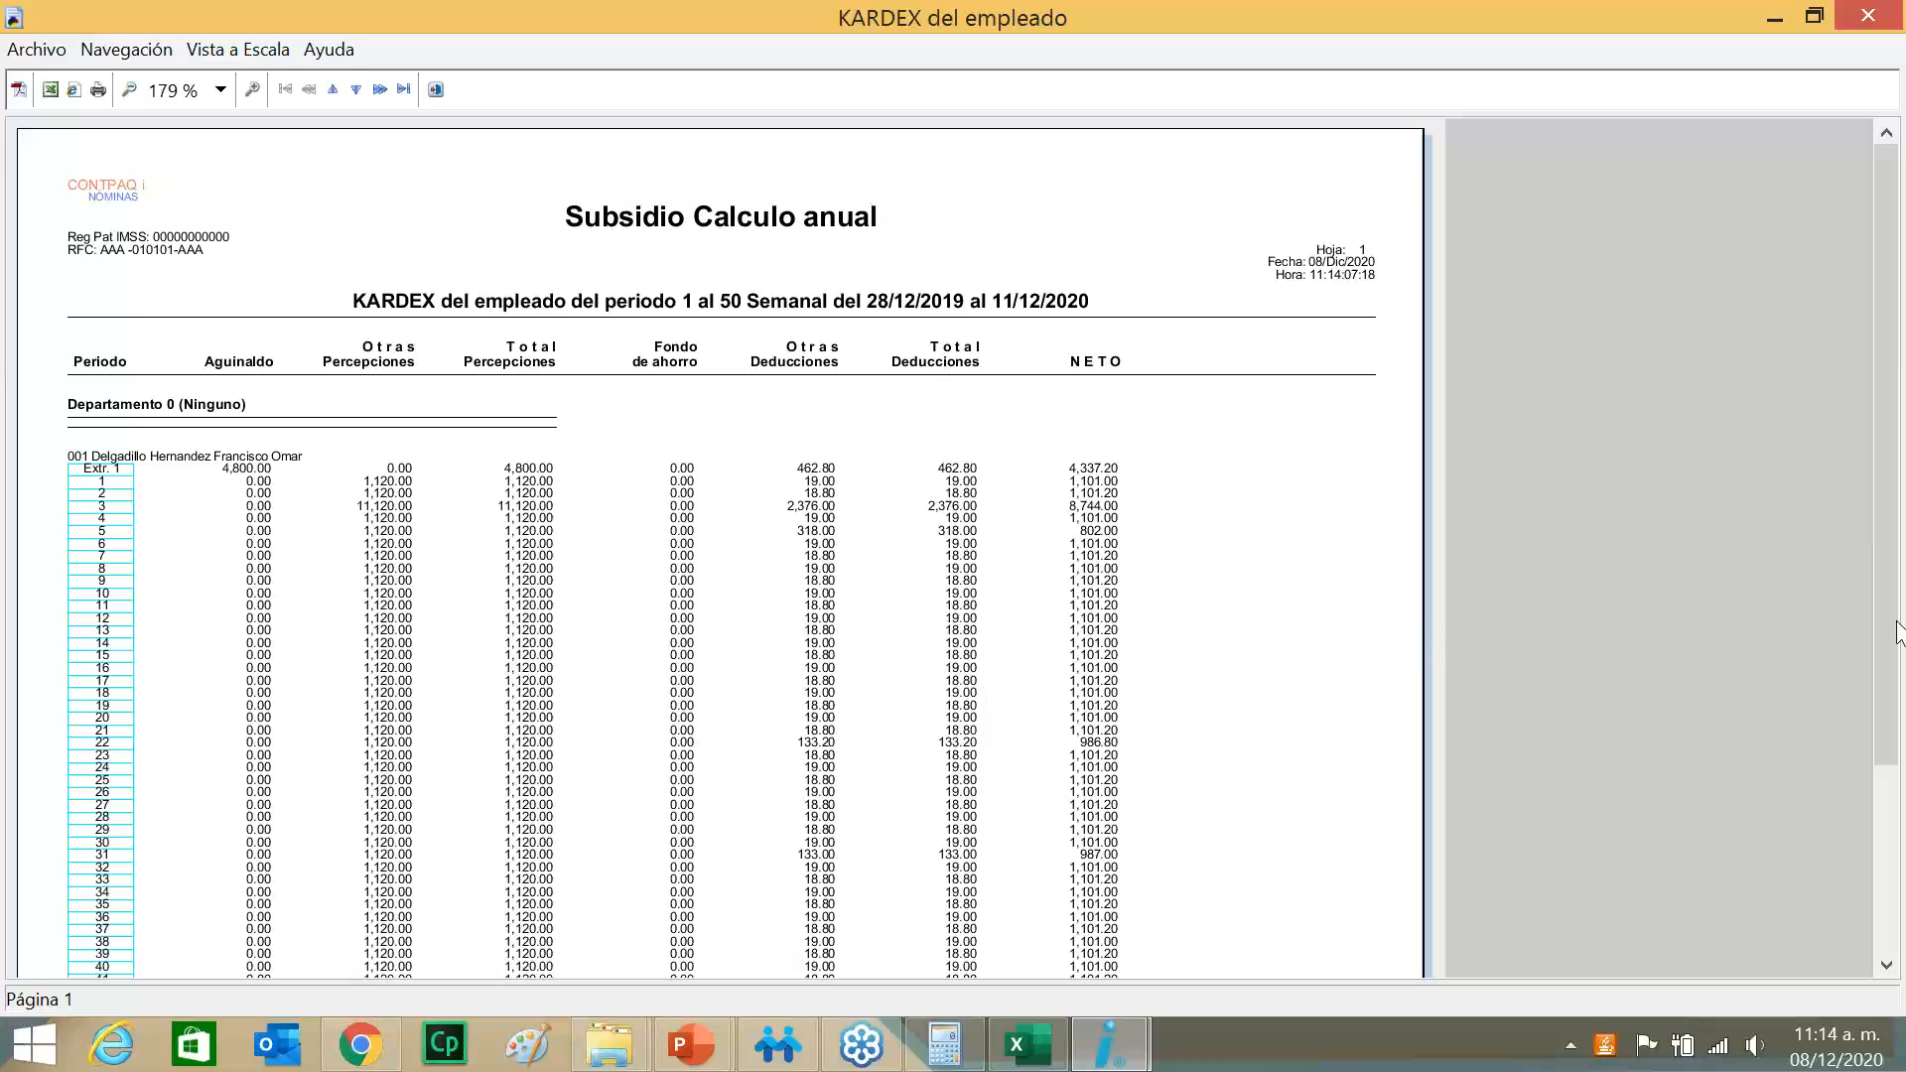
left_click_drag(1894, 635, 1896, 822)
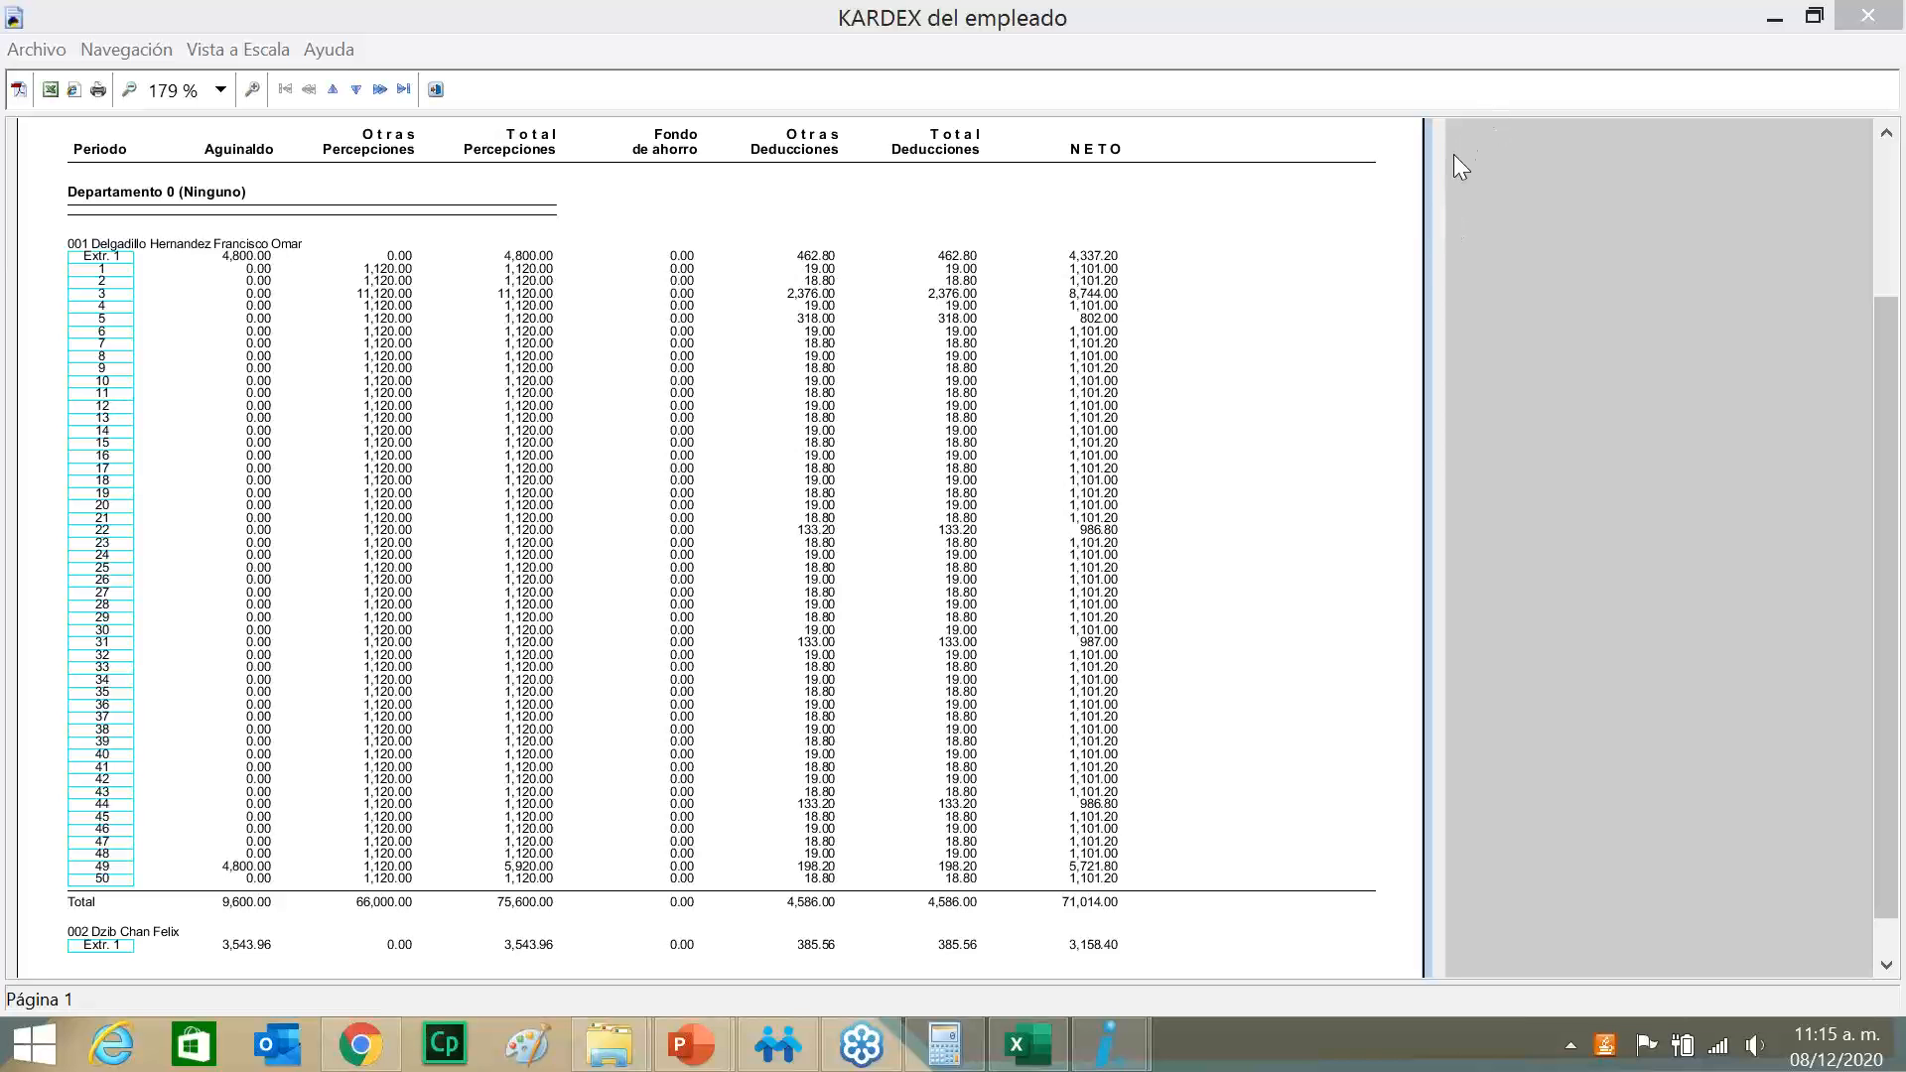
left_click(1867, 15)
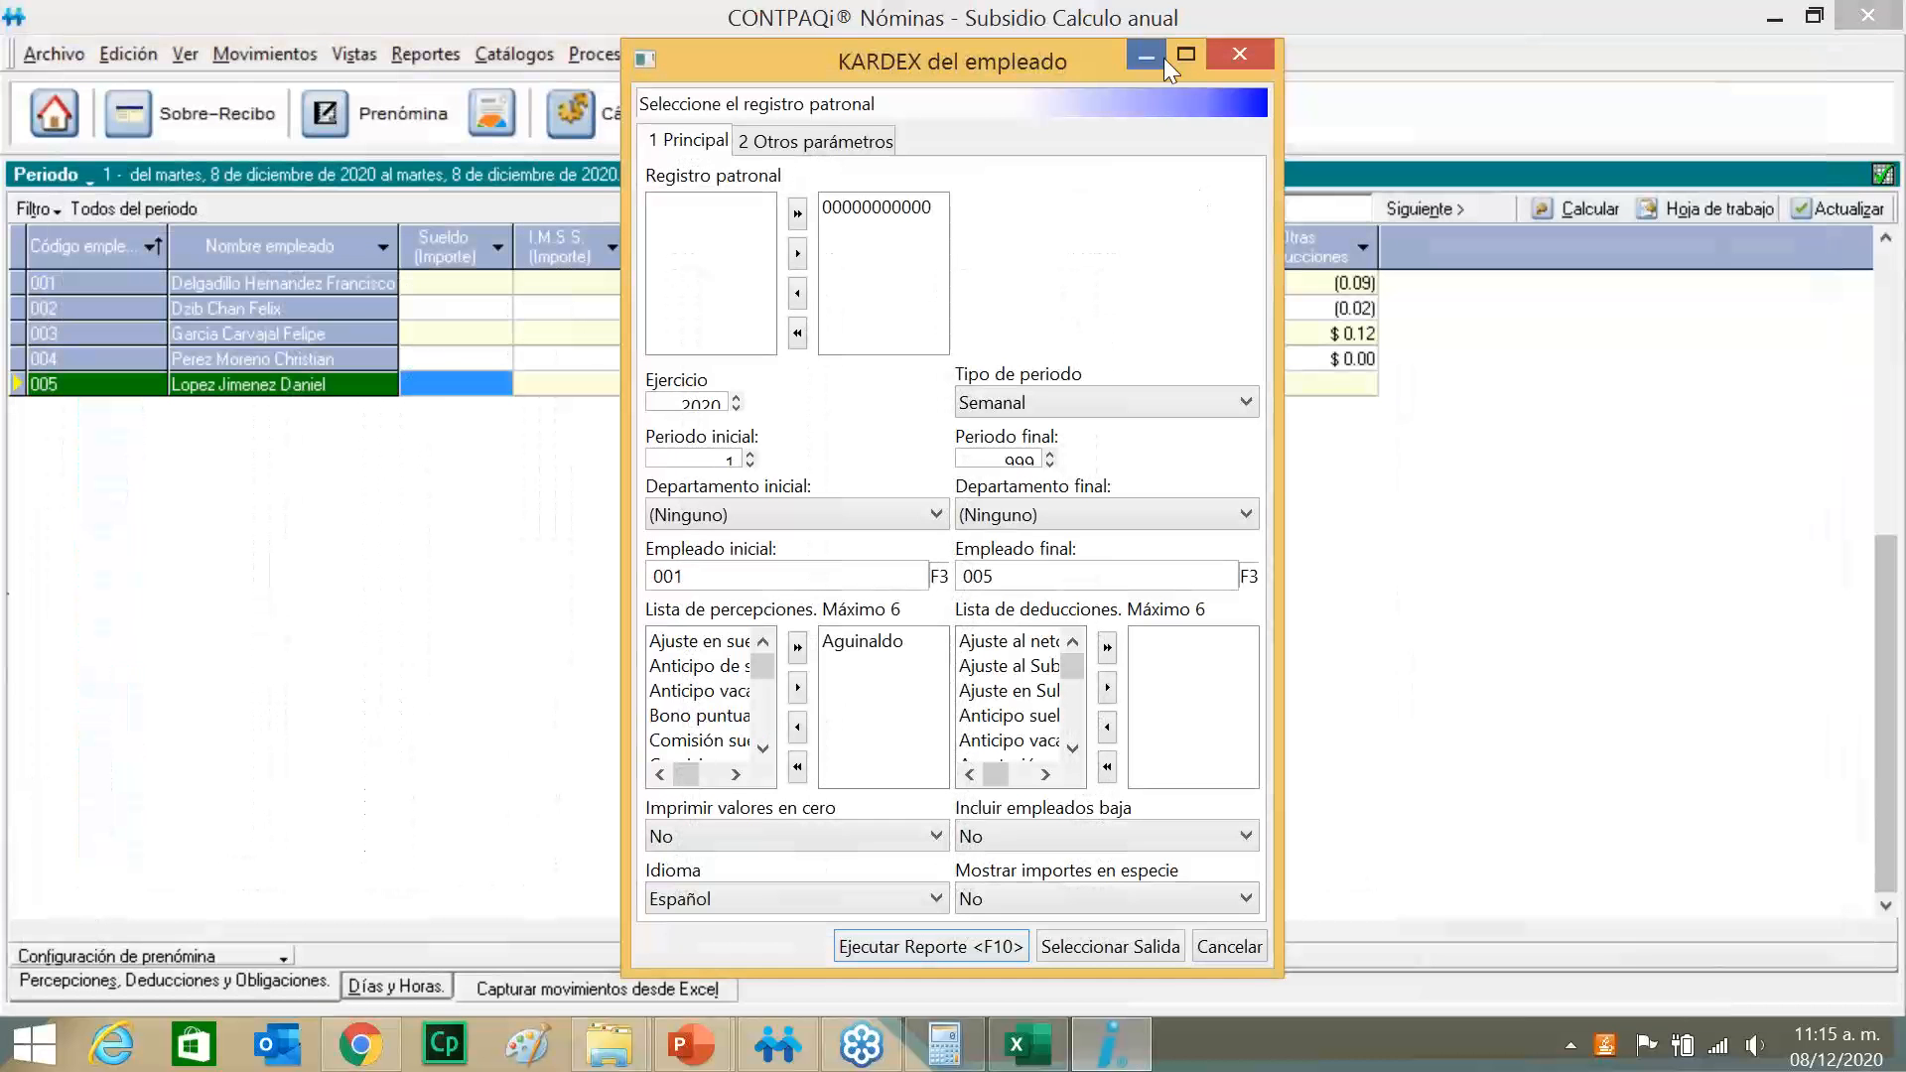
left_click(1237, 51)
Reopen the Kardex del empleado with period type Semanal, and add the employer registration and the Aguinaldo perception.
left_click(425, 52)
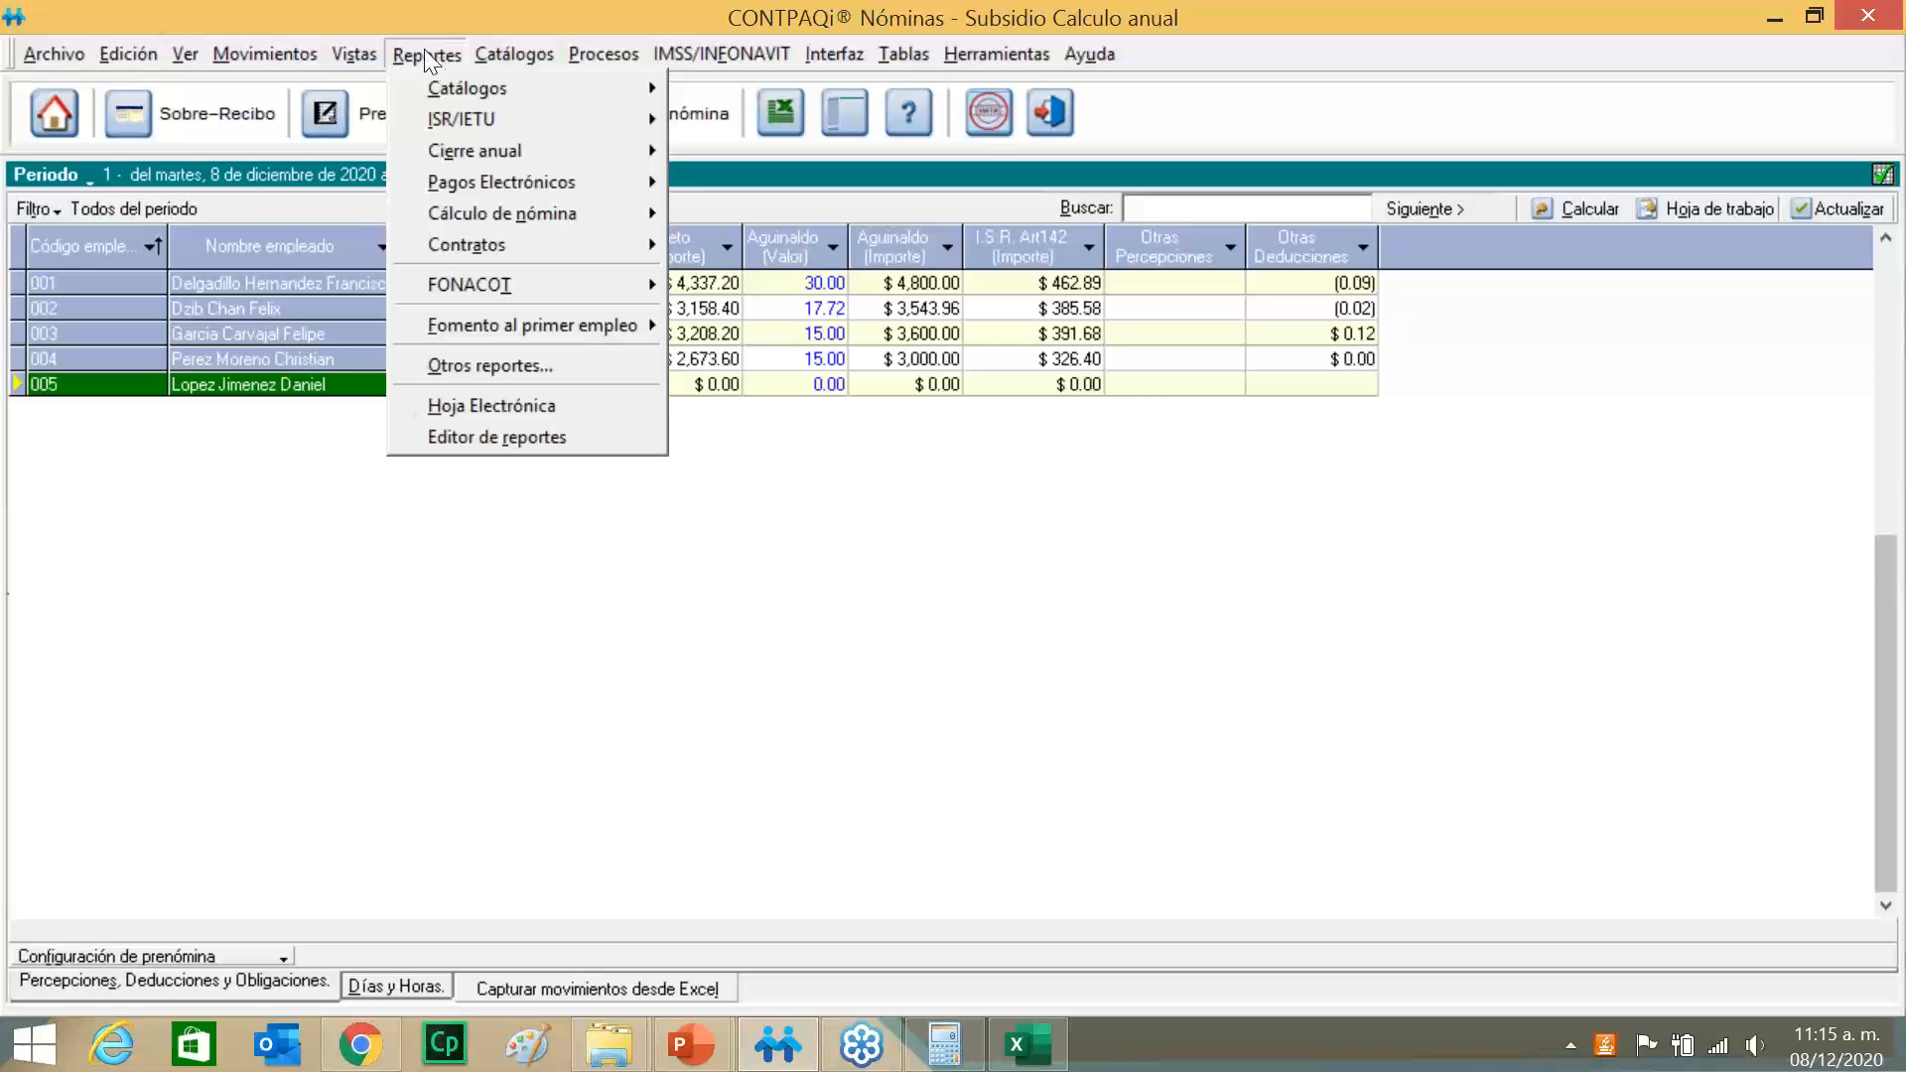
mouse_move(457, 116)
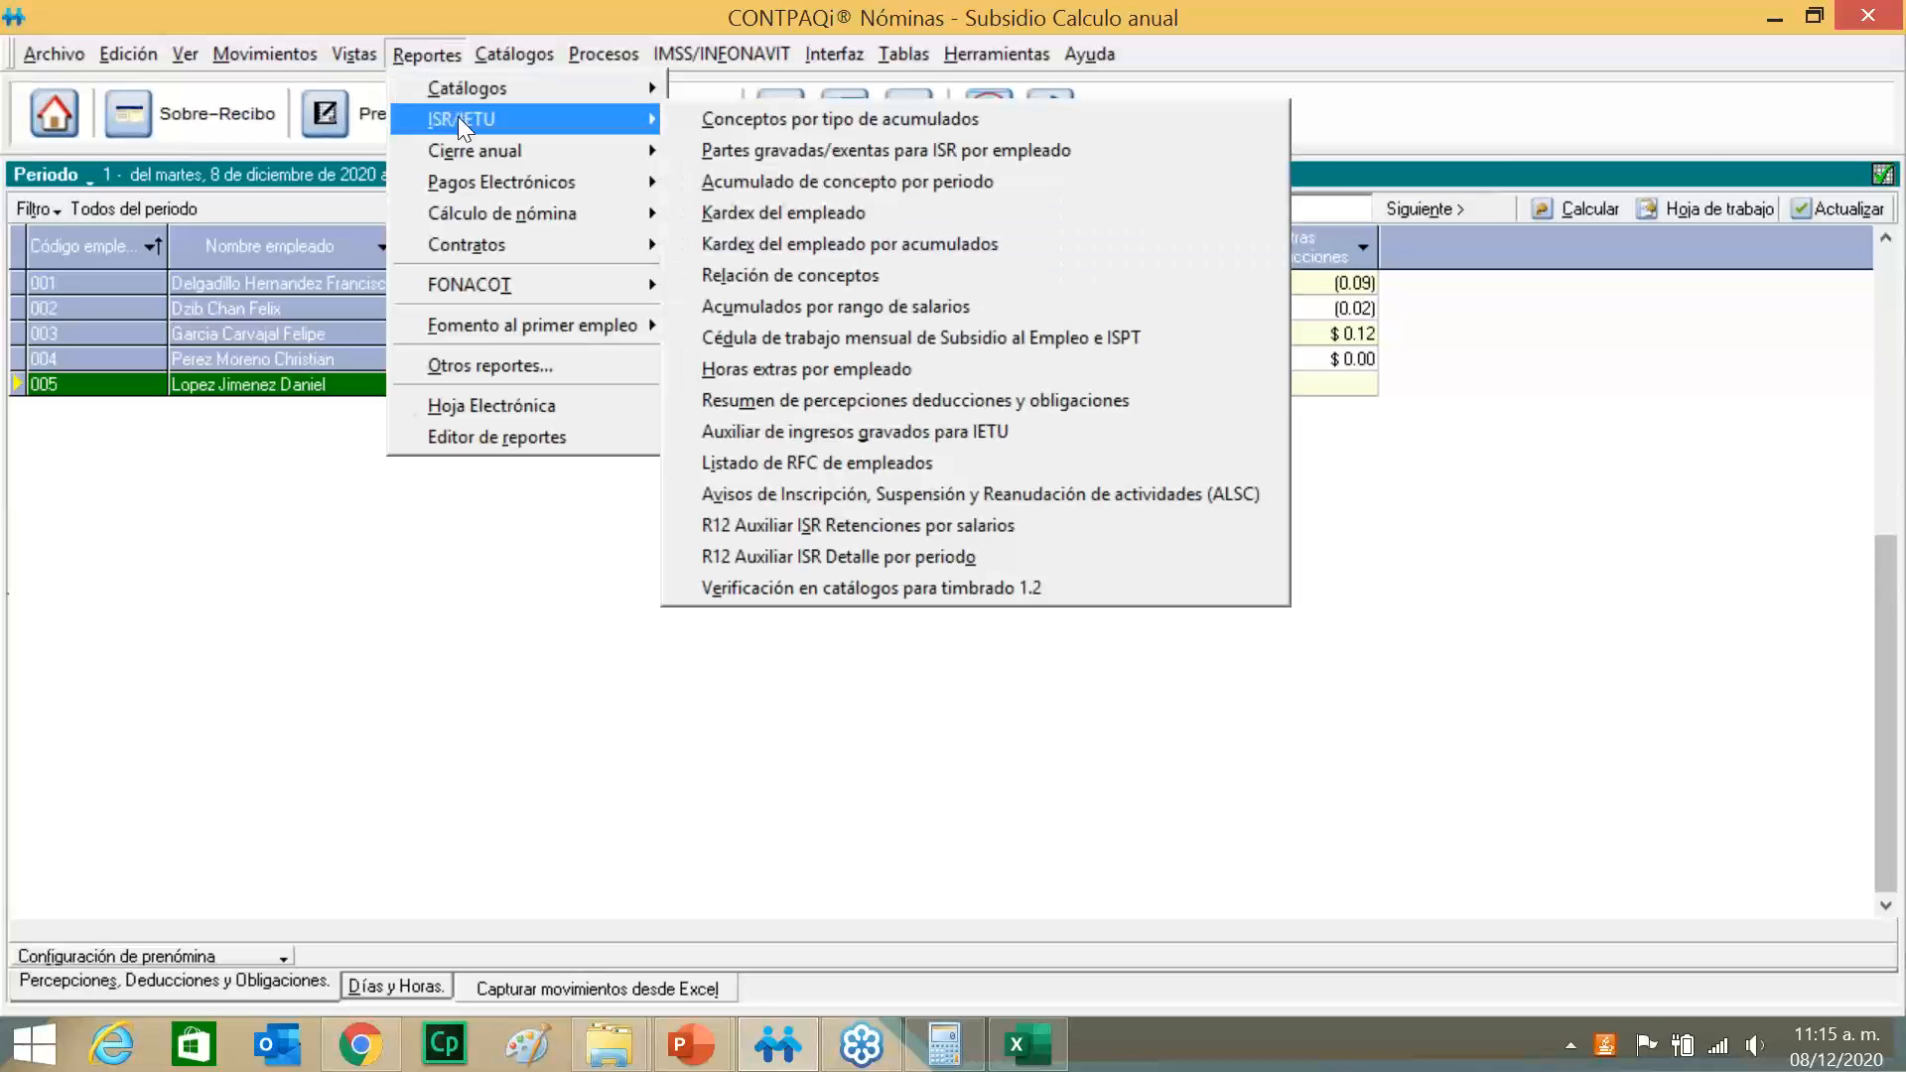
left_click(838, 211)
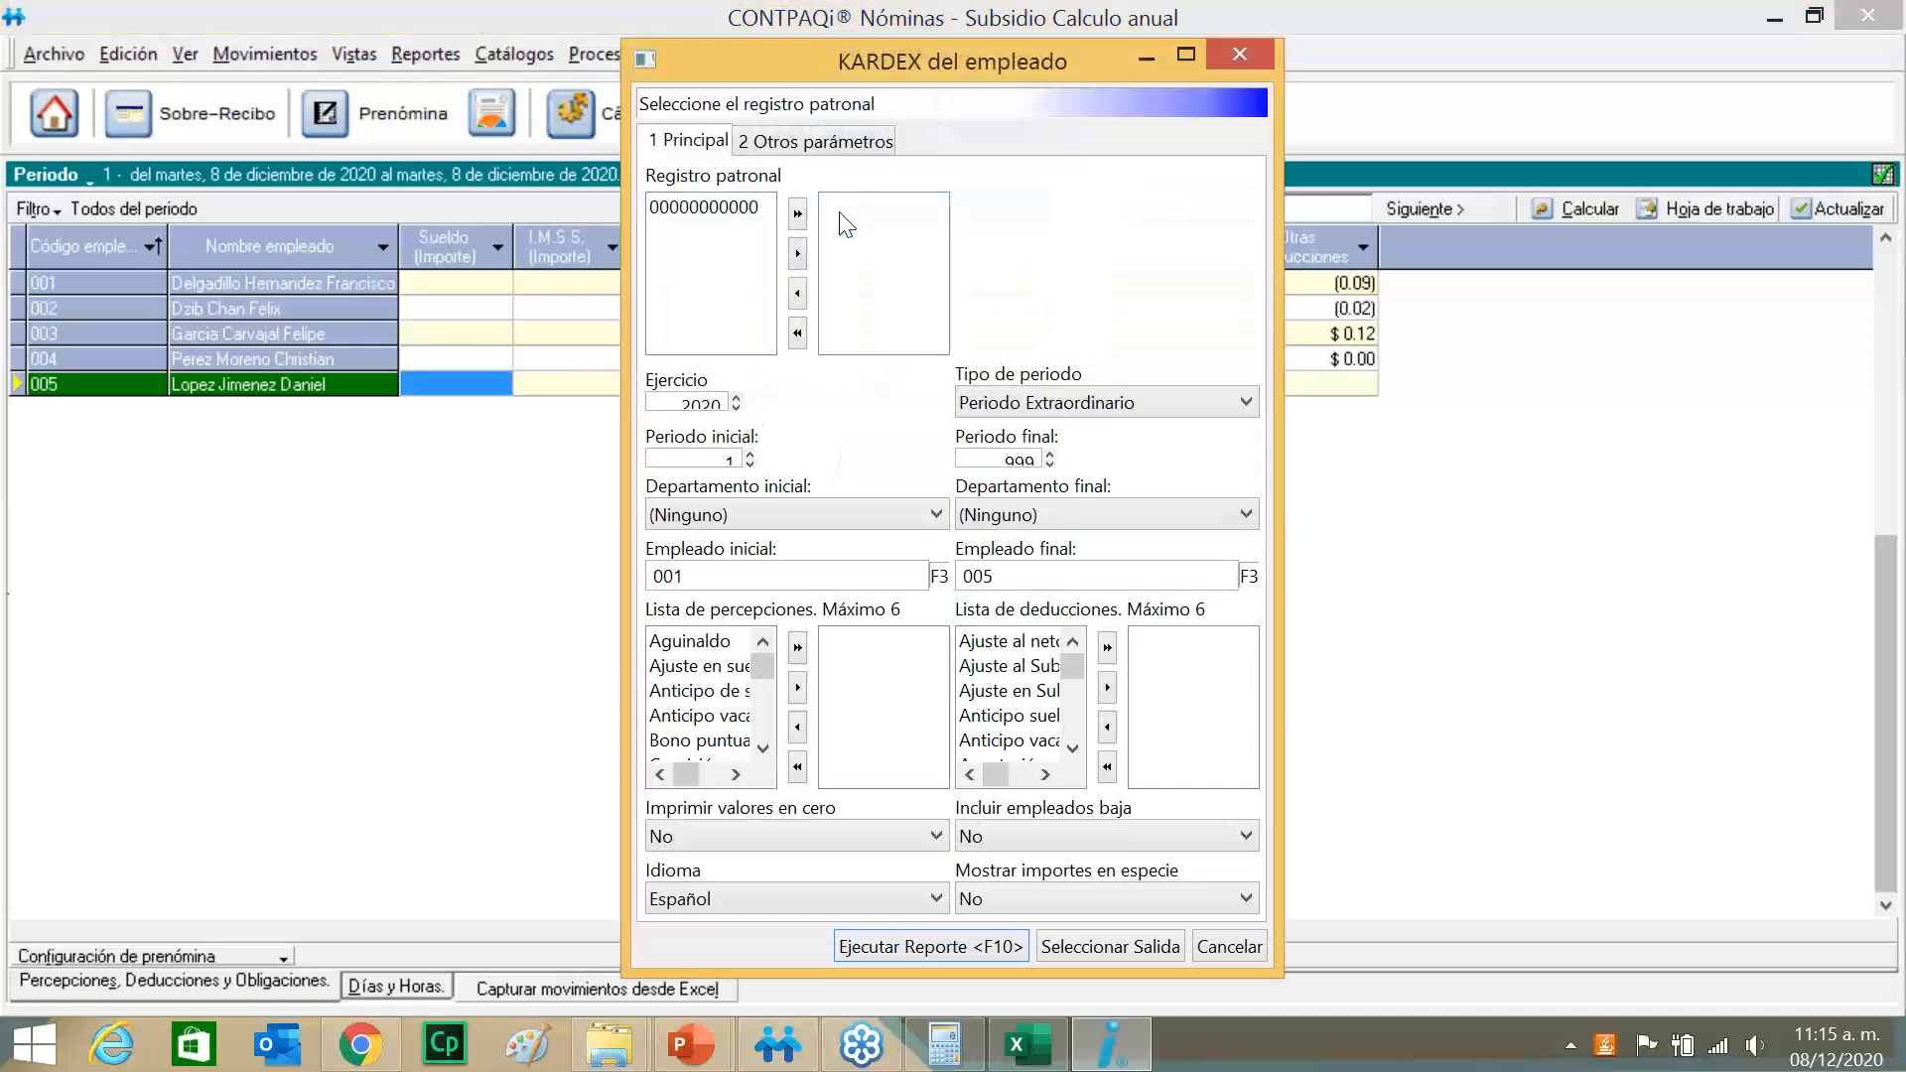
left_click(1190, 401)
left_click(1149, 457)
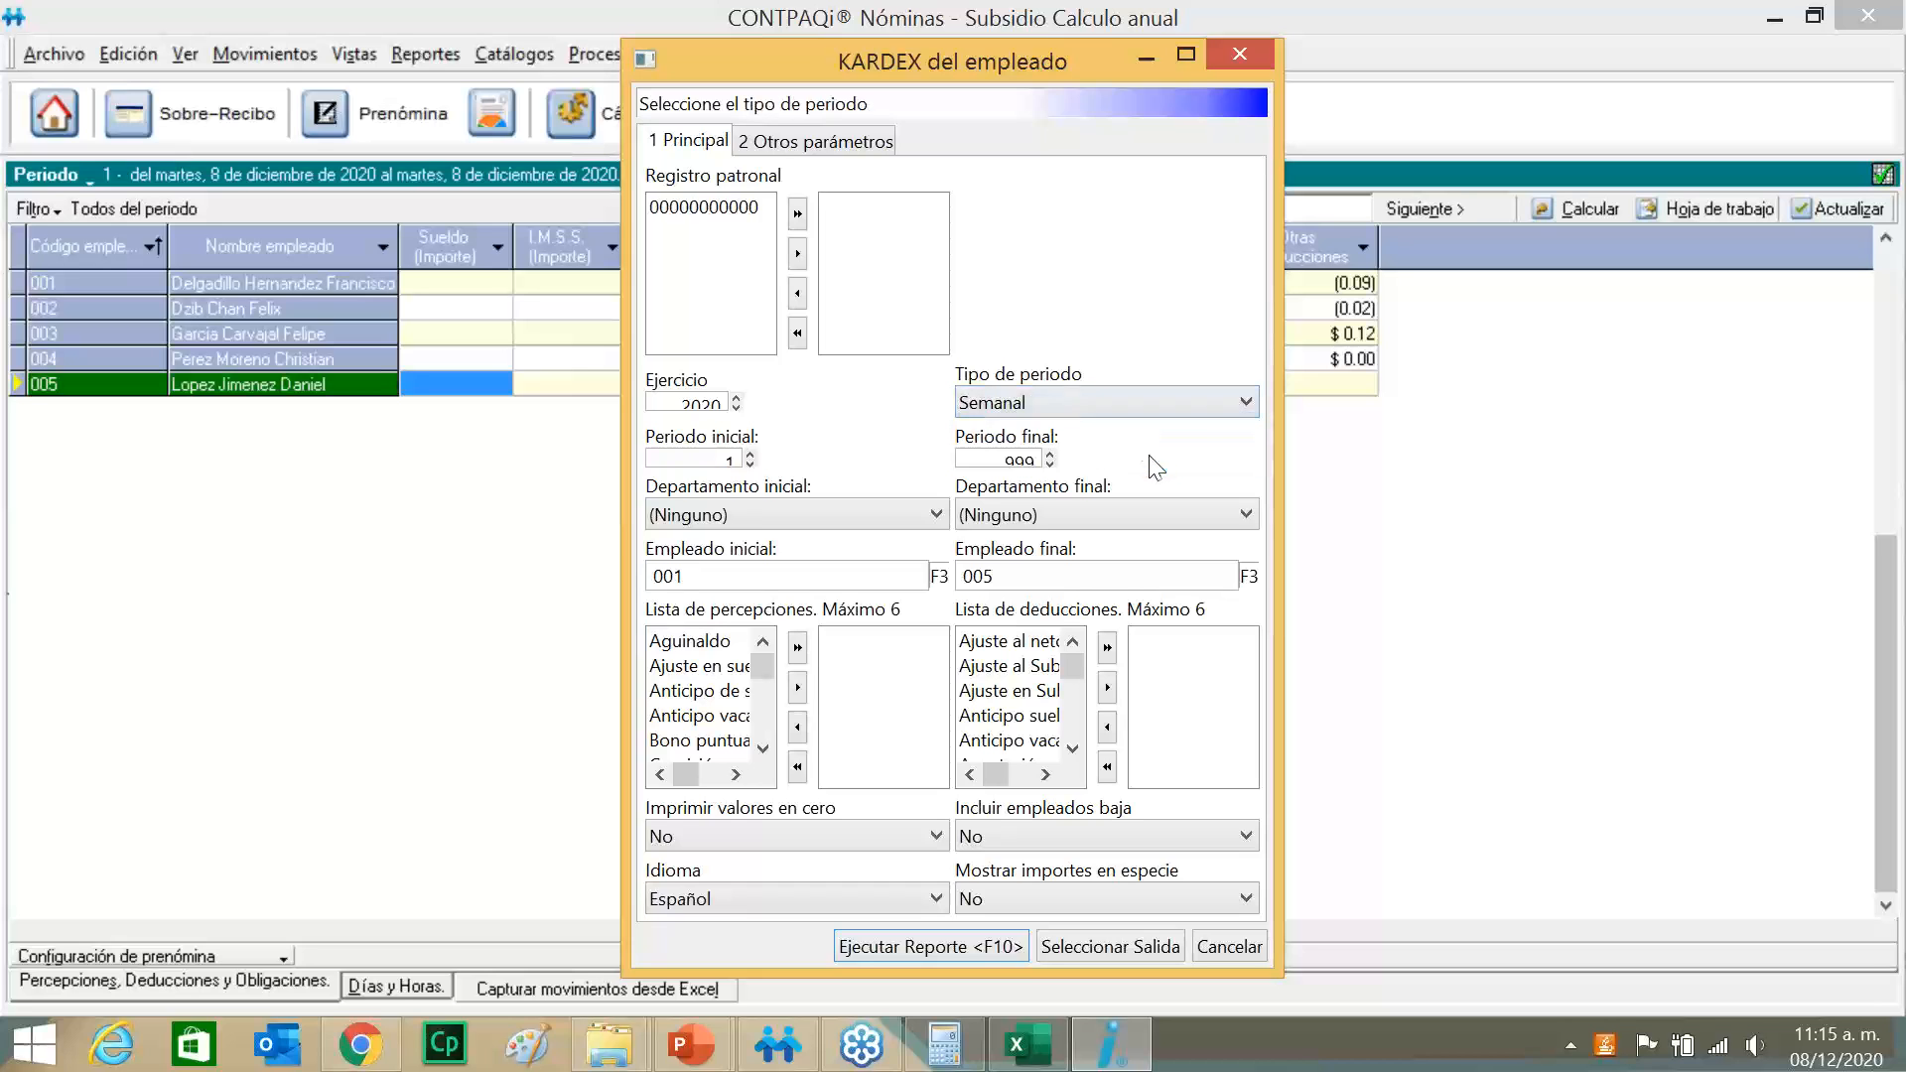
left_click(797, 214)
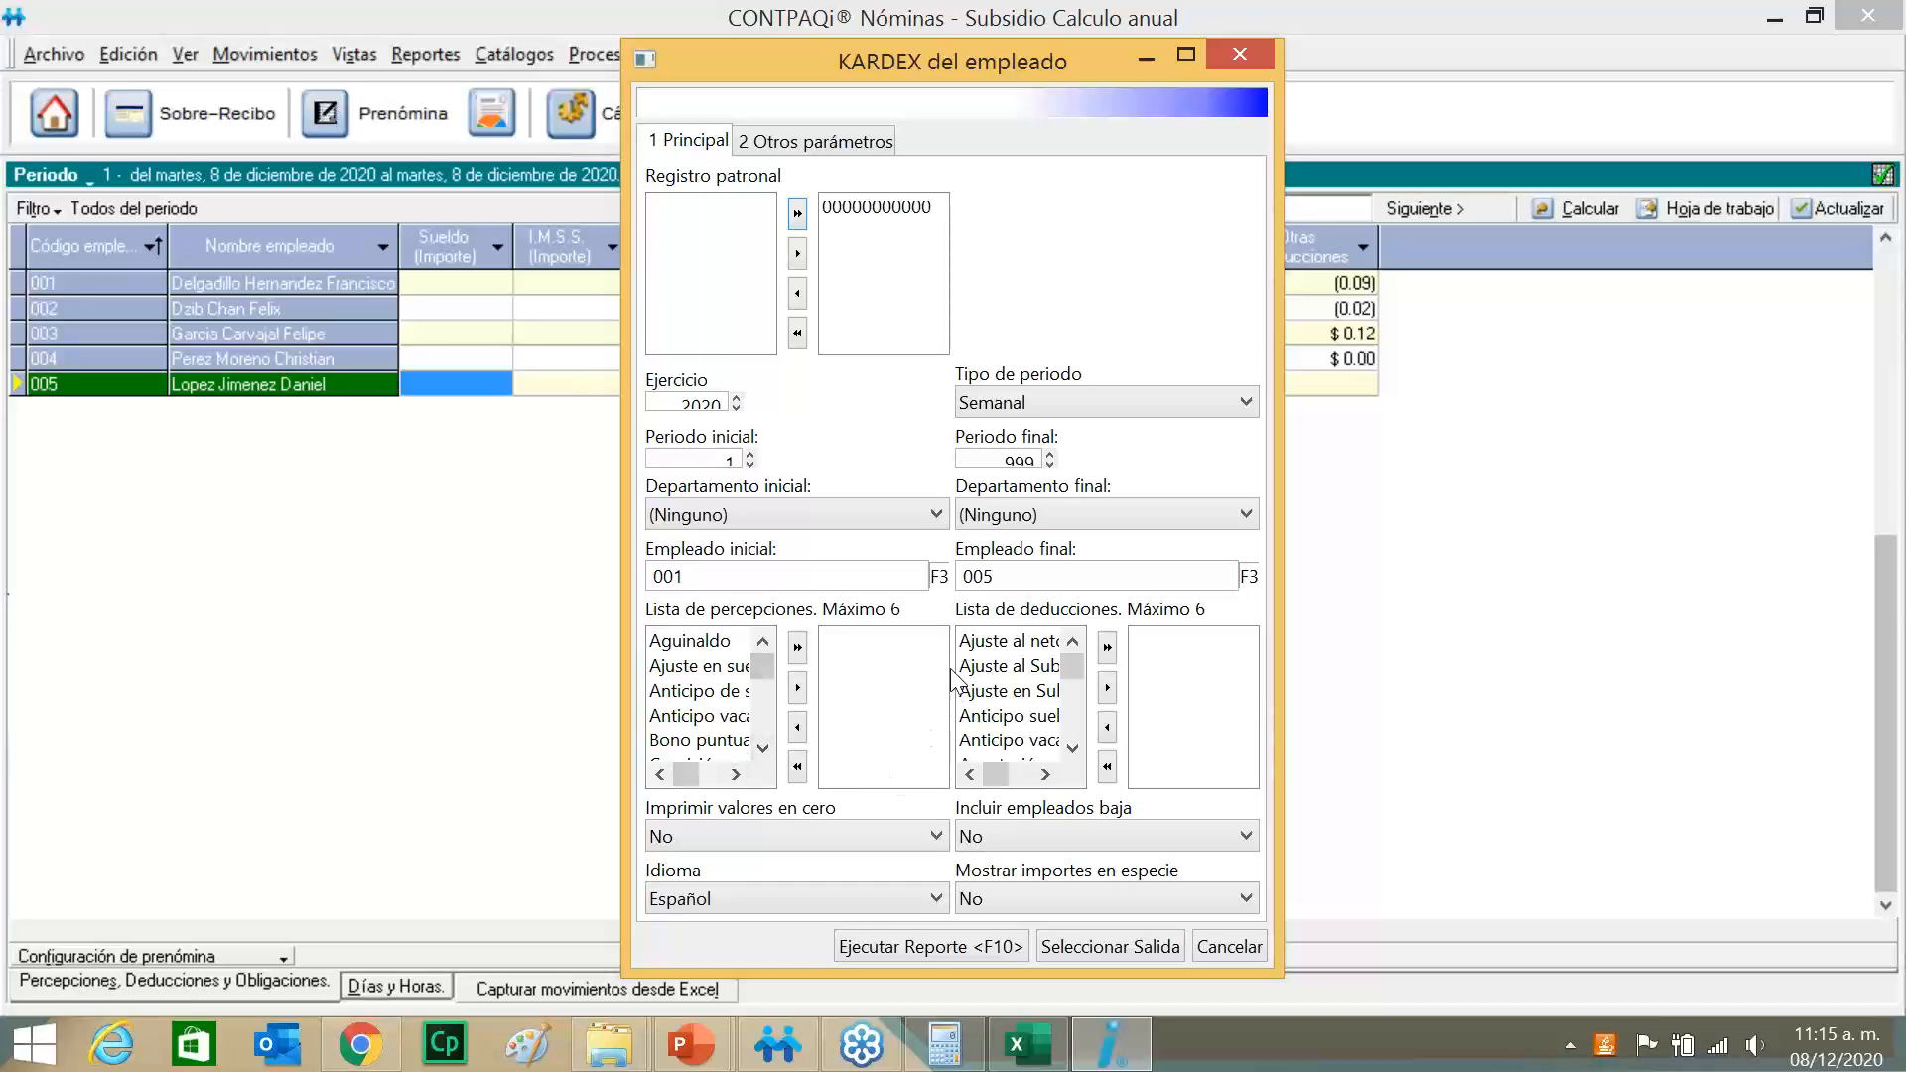
double_click(673, 641)
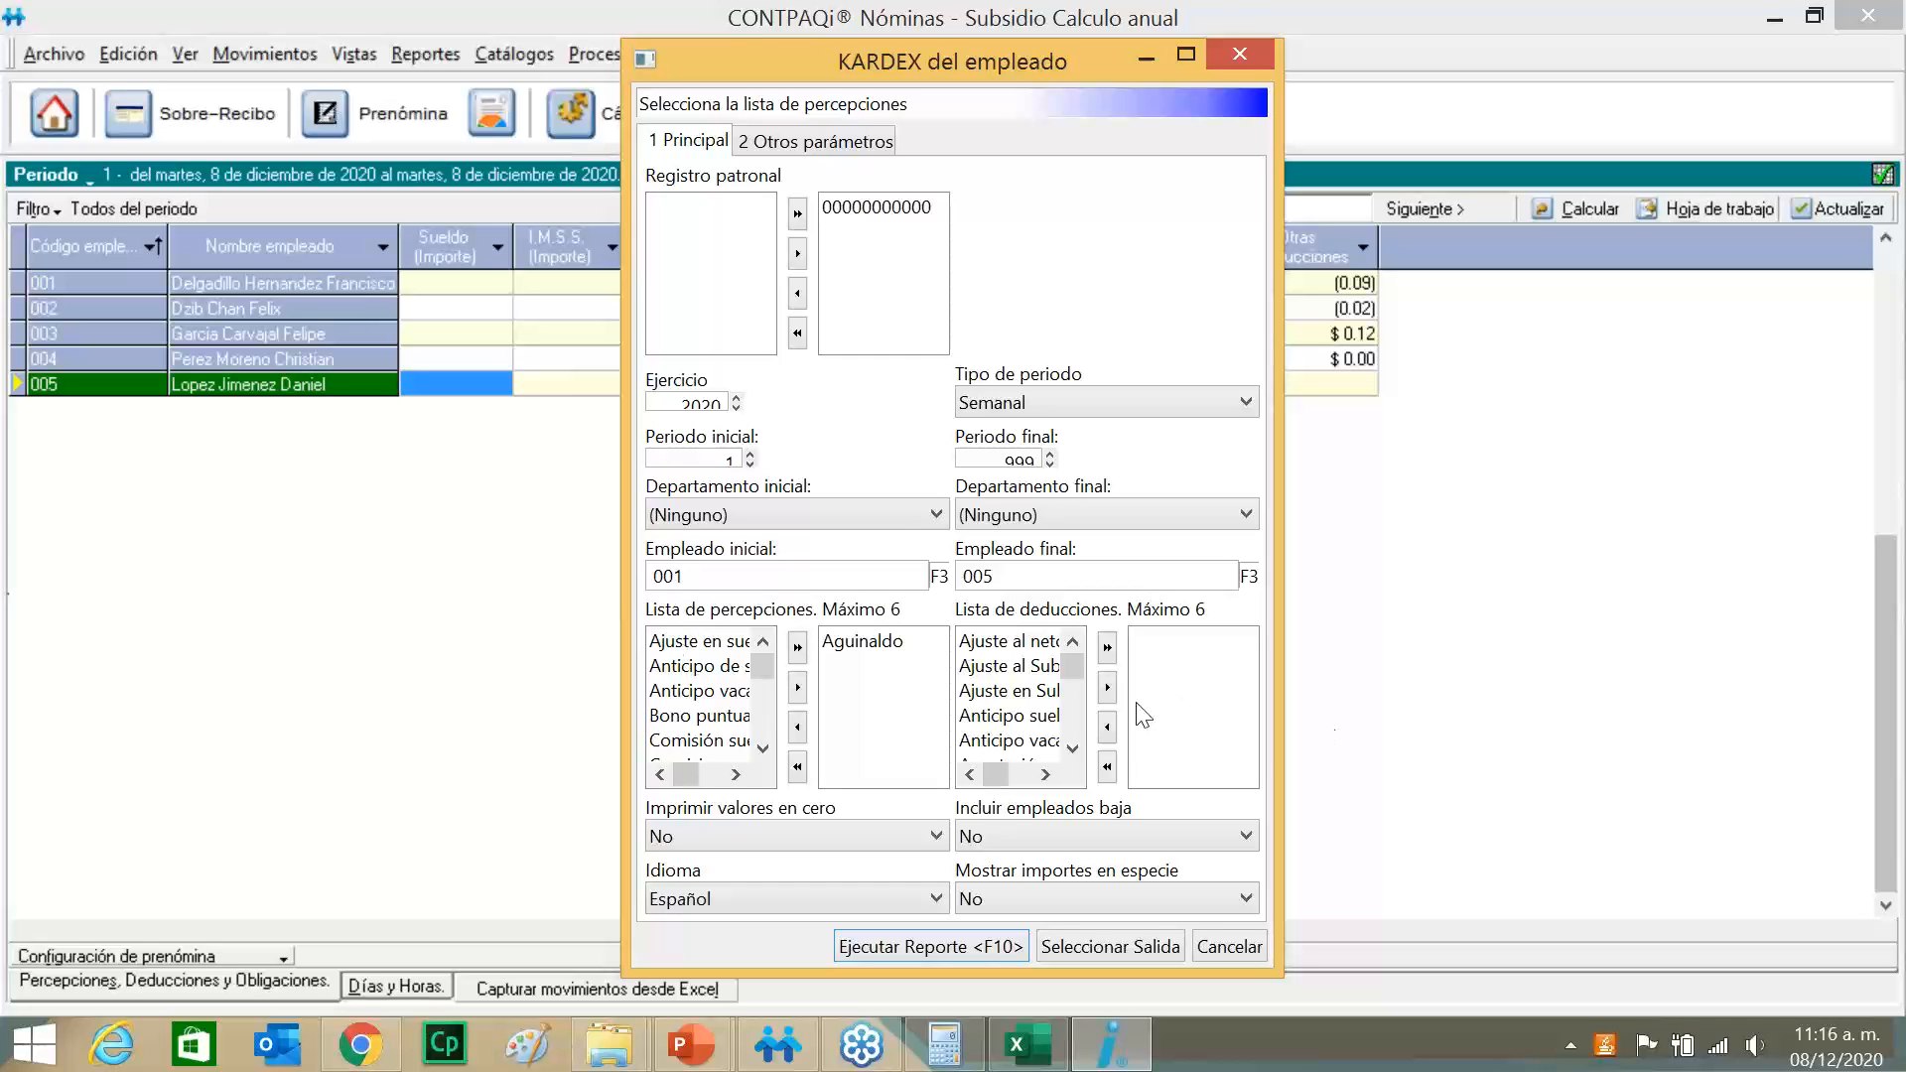
Add I.S.R. Art142 to the deductions included in the Kardex report.
left_click(1072, 749)
left_click(1072, 750)
left_click(1072, 749)
left_click(1072, 750)
left_click(1073, 749)
left_click(1072, 749)
left_click(1072, 750)
left_click(1072, 750)
left_click(1072, 750)
left_click(1072, 749)
left_click(1072, 749)
left_click(1072, 750)
left_click(1072, 749)
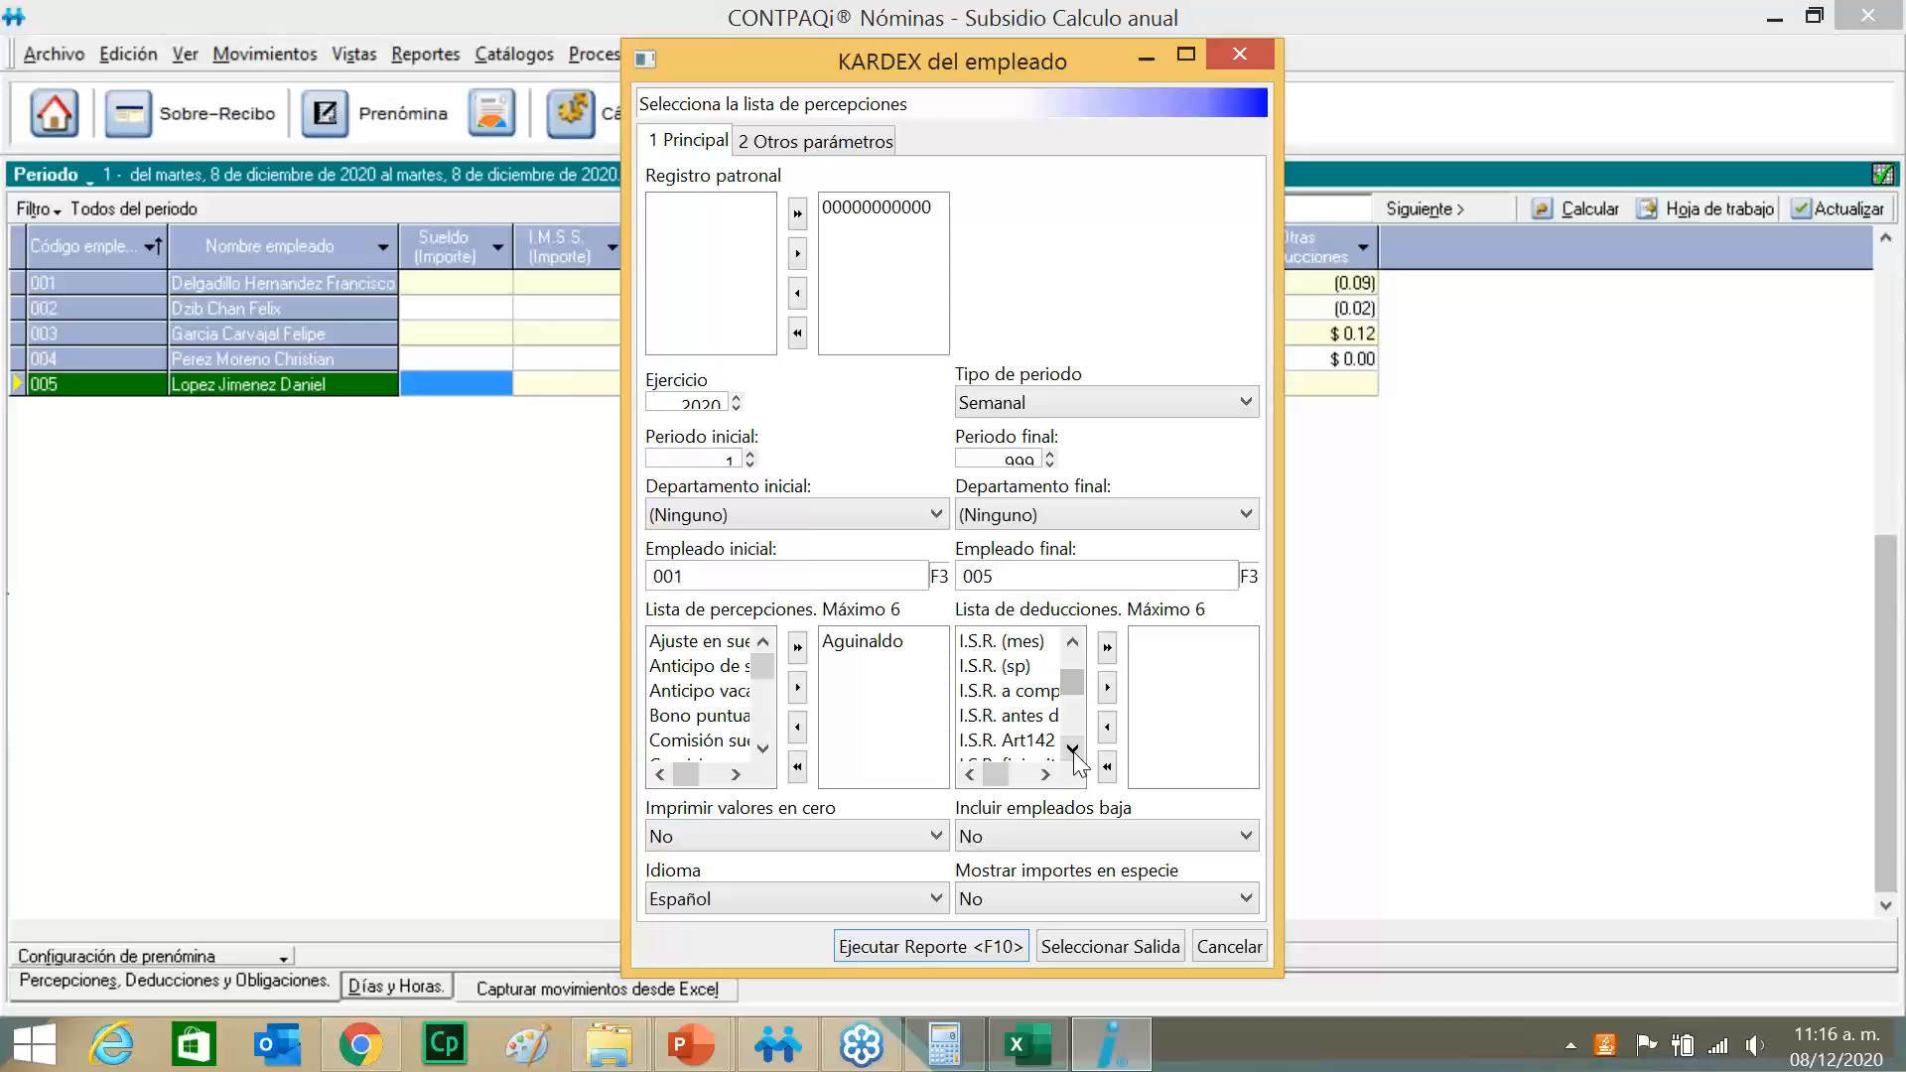
left_click(1037, 741)
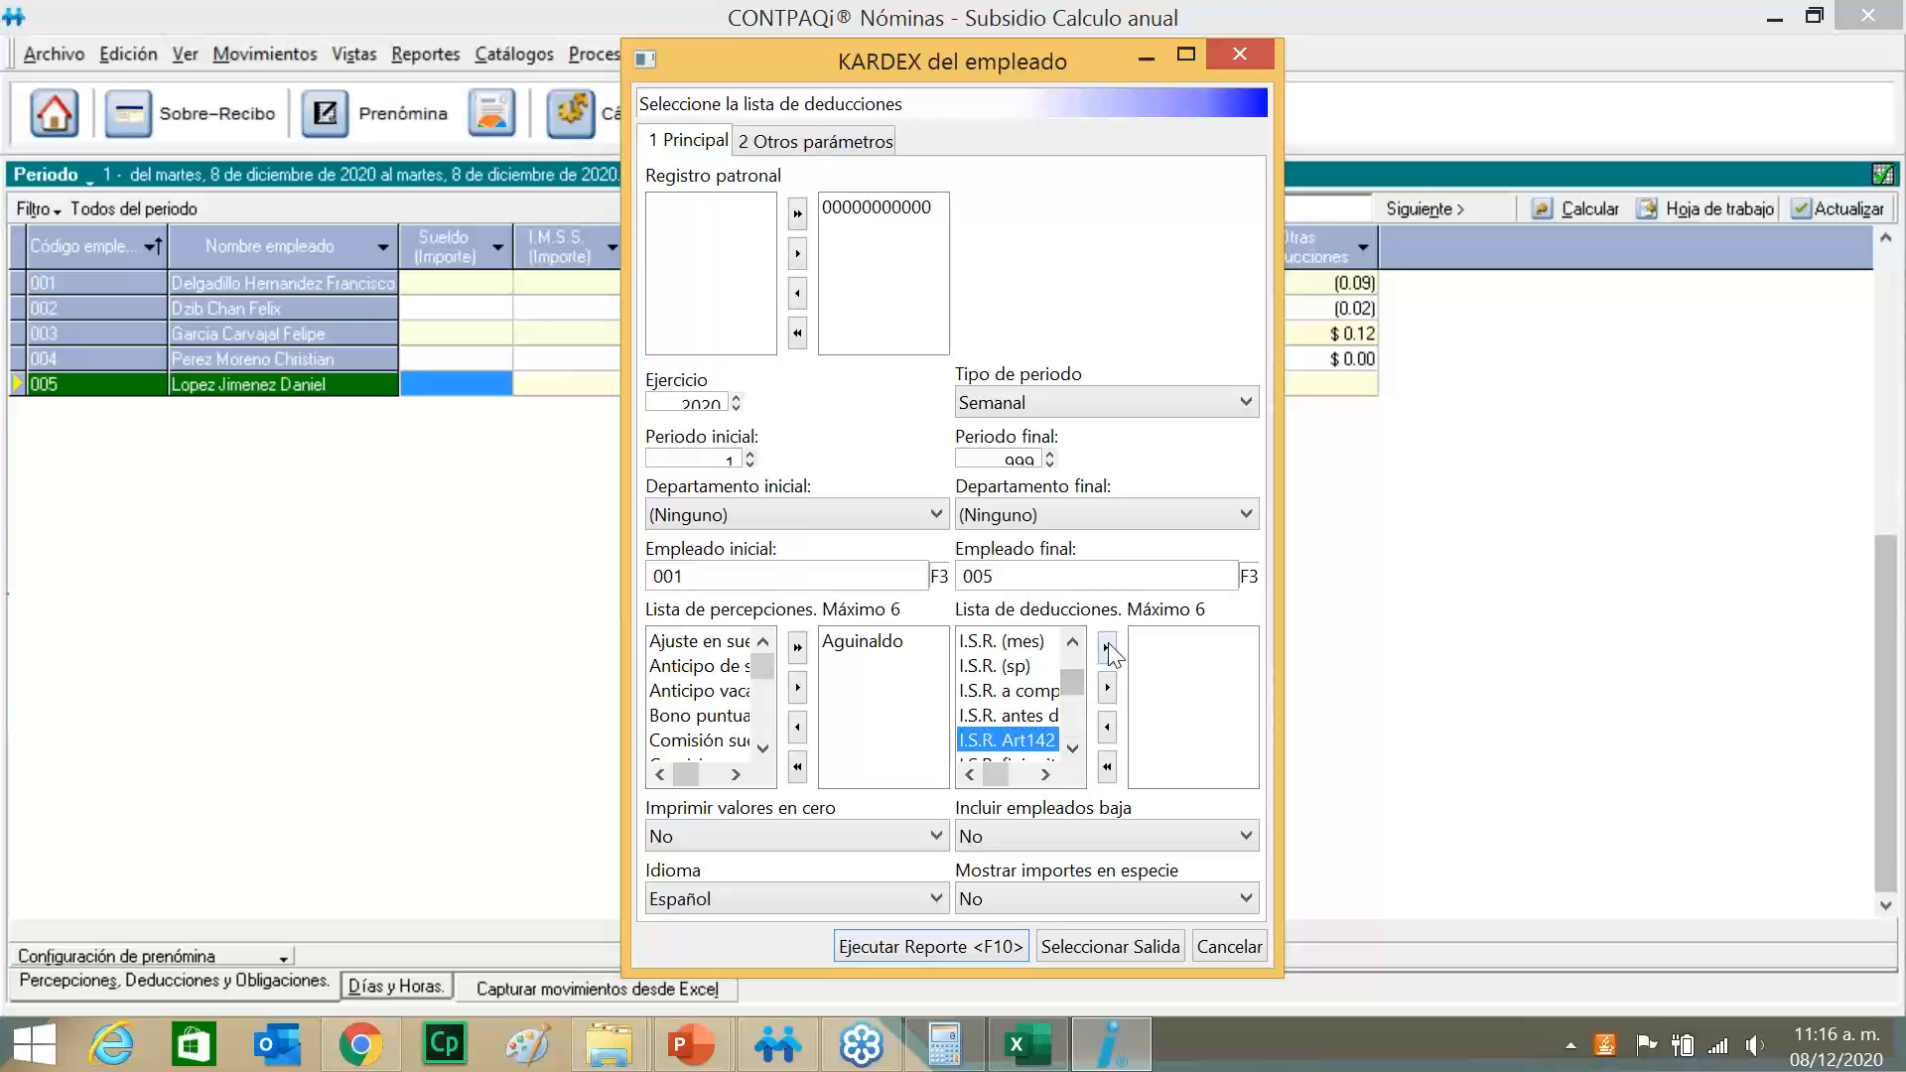
left_click(1107, 687)
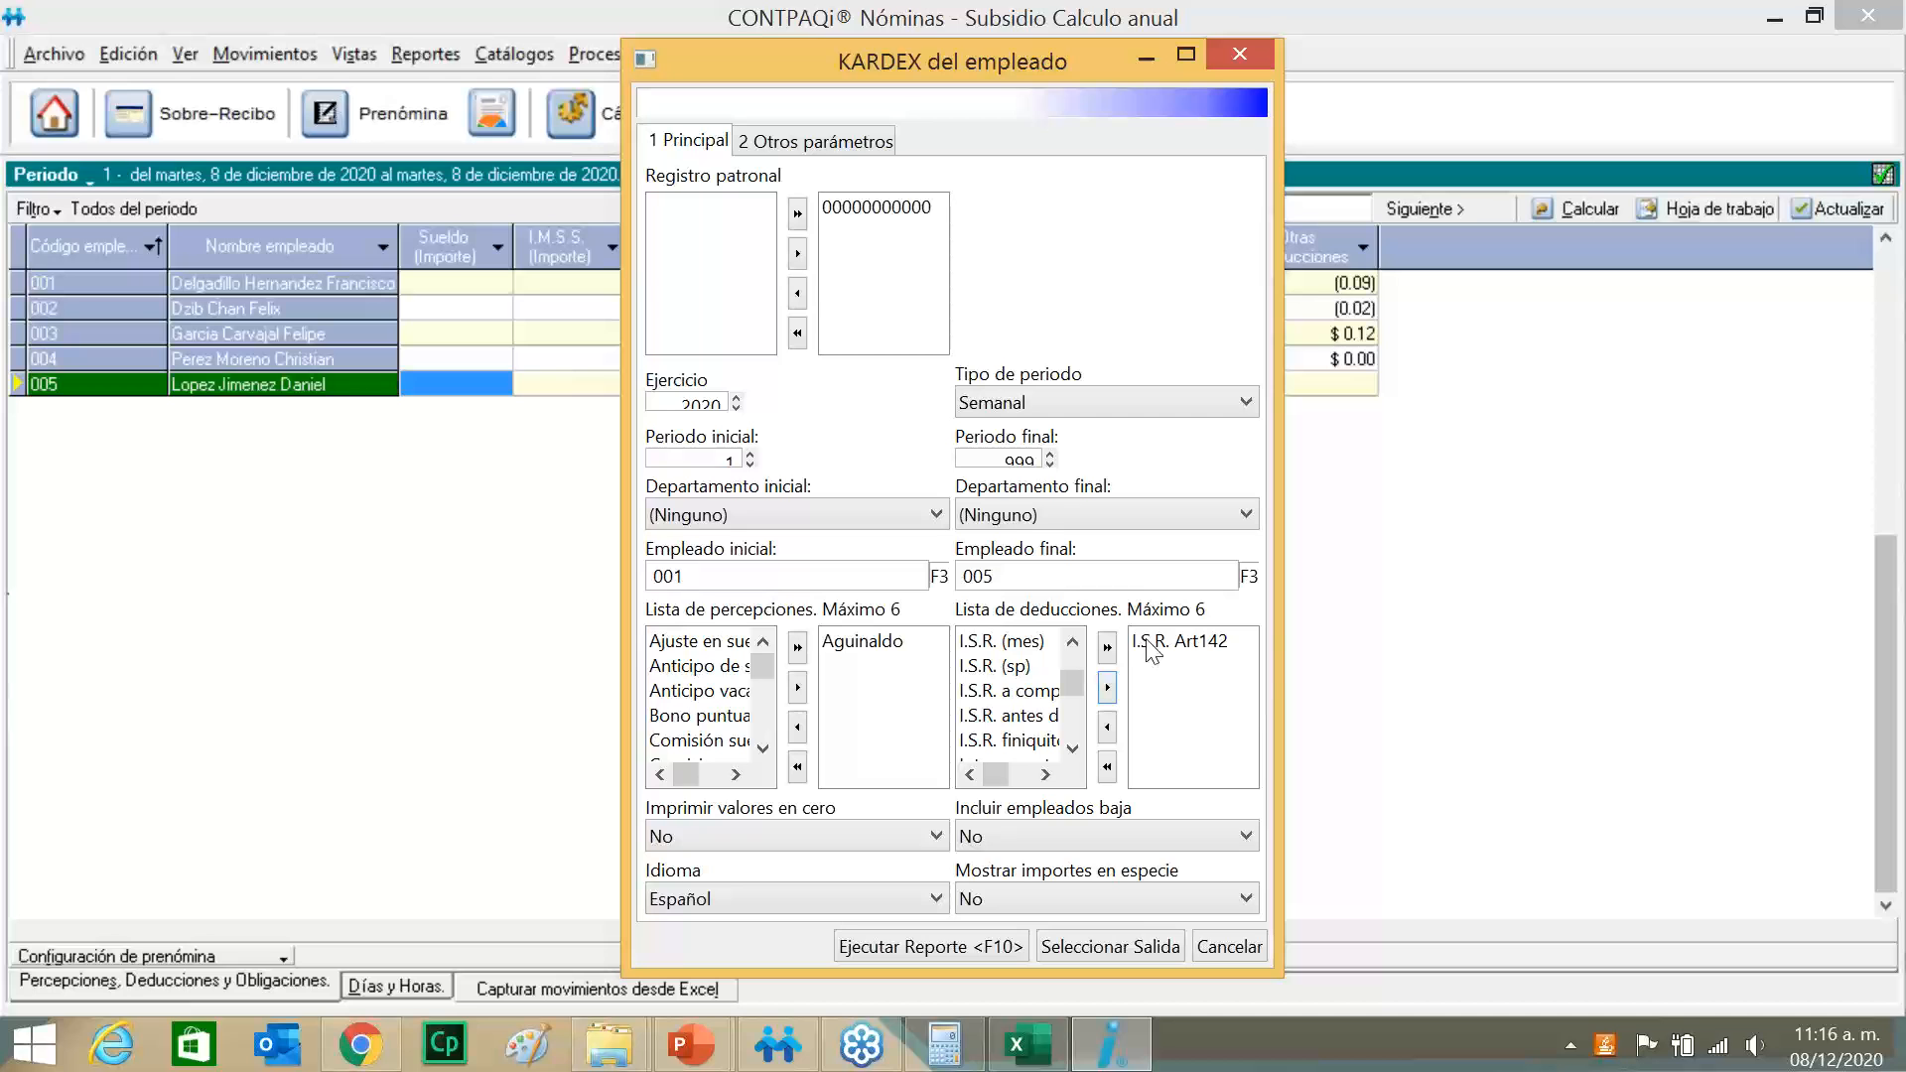
Run the Kardex report and examine employee 001's Aguinaldo and I.S.R. Art142 amounts across the periods.
left_click(985, 949)
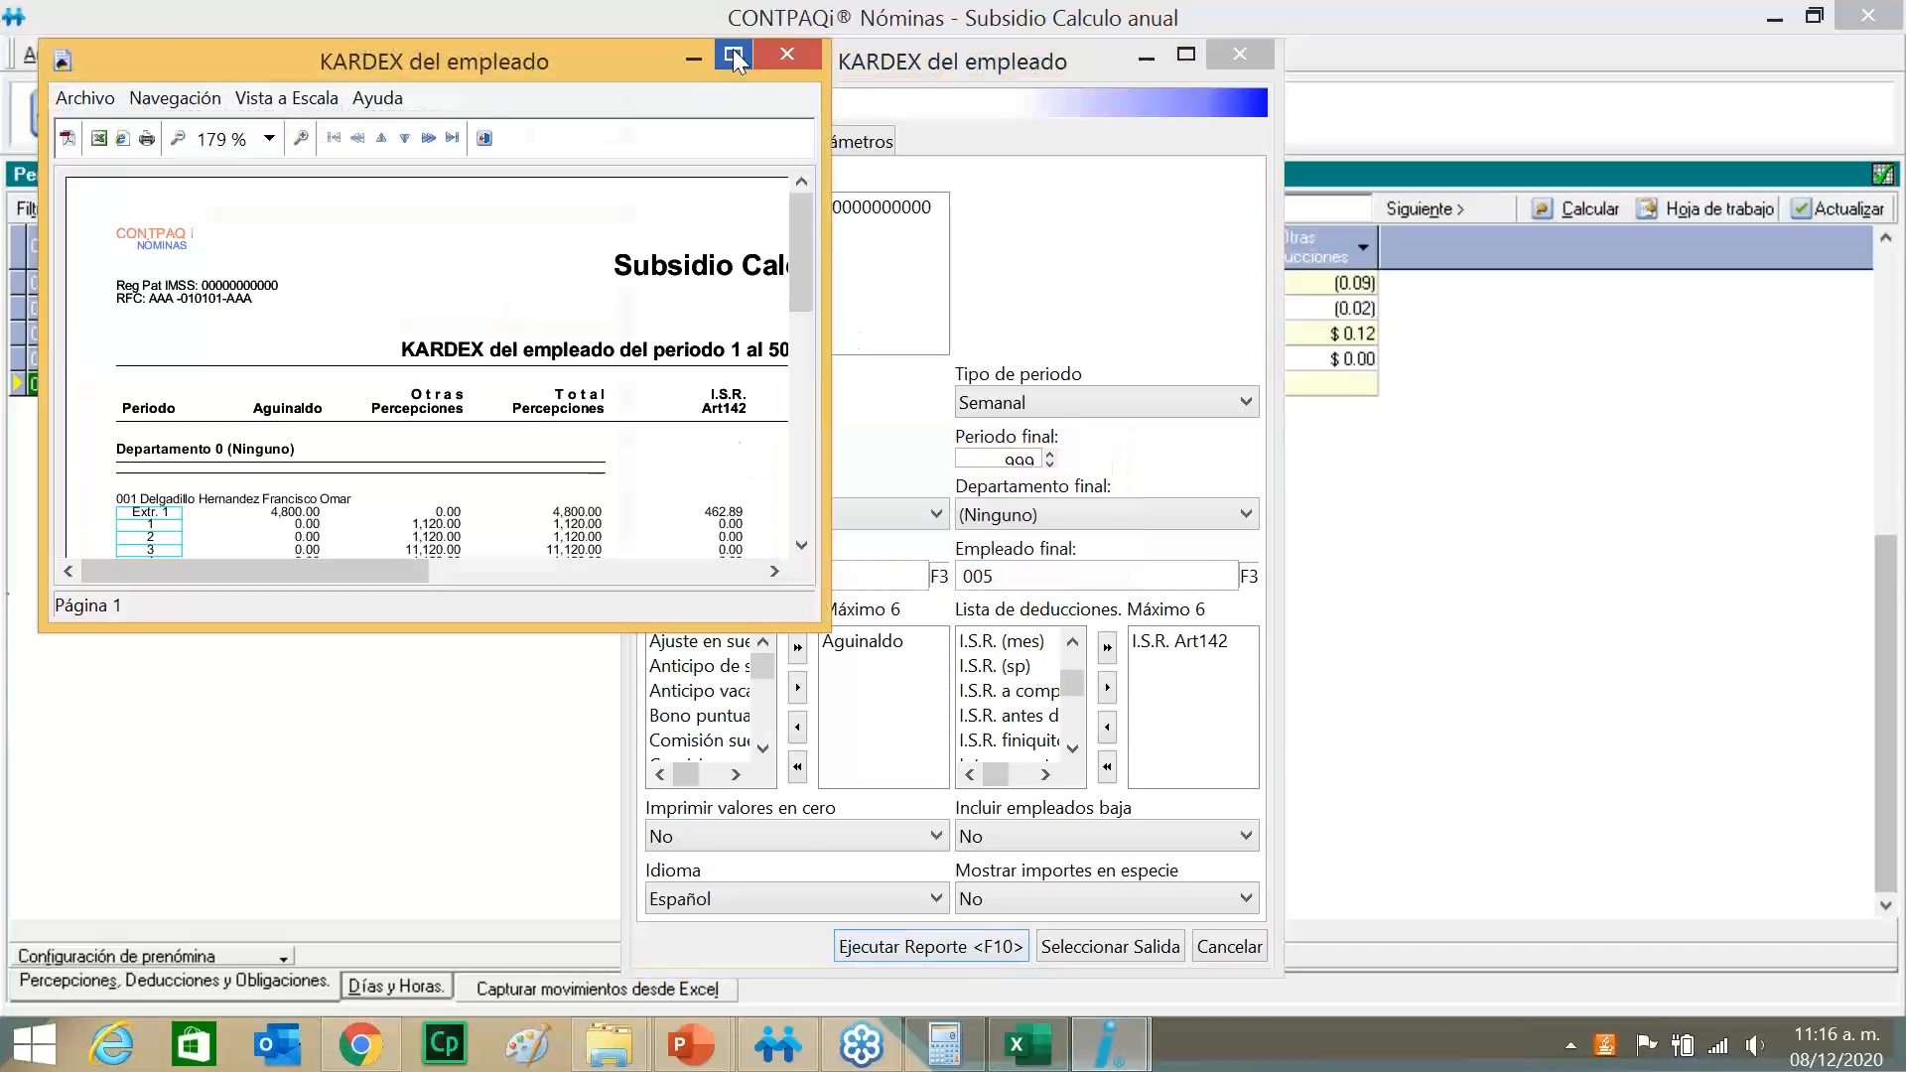
left_click(733, 51)
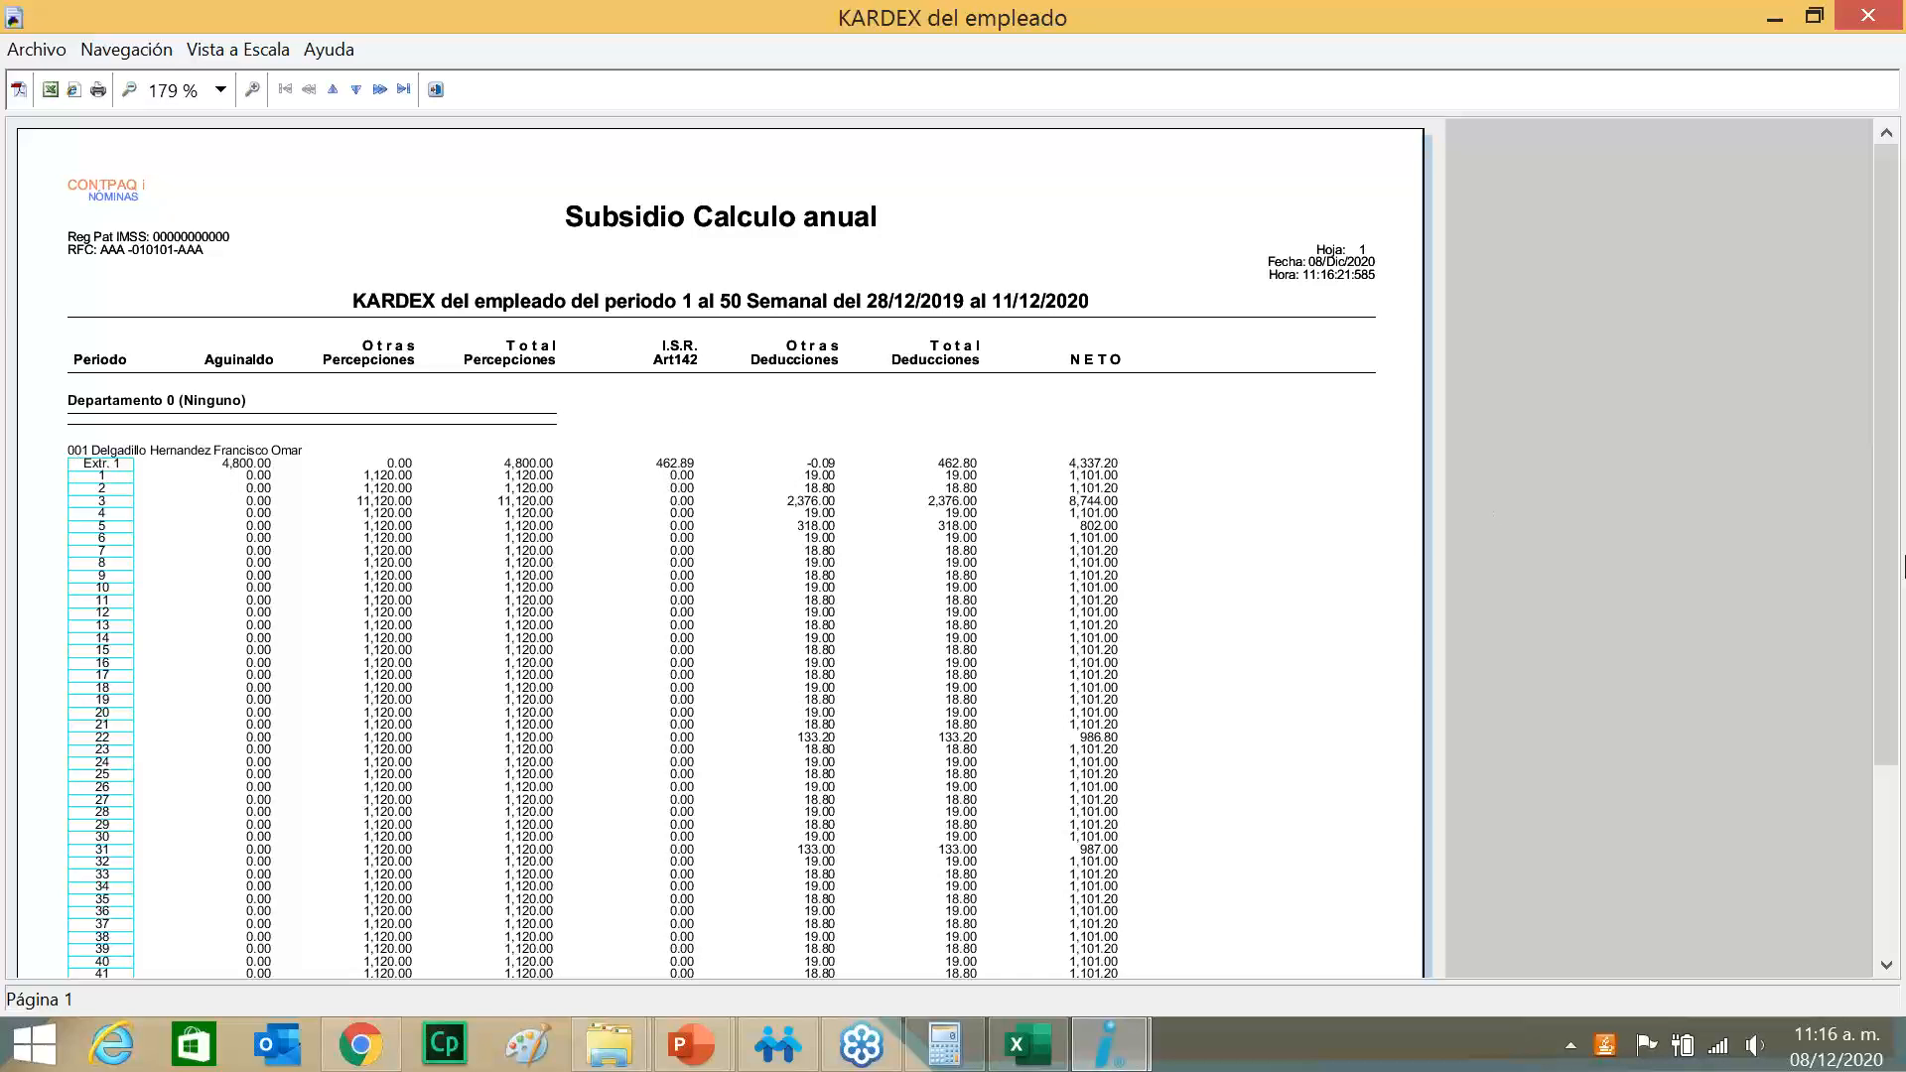
left_click_drag(1894, 740, 1894, 883)
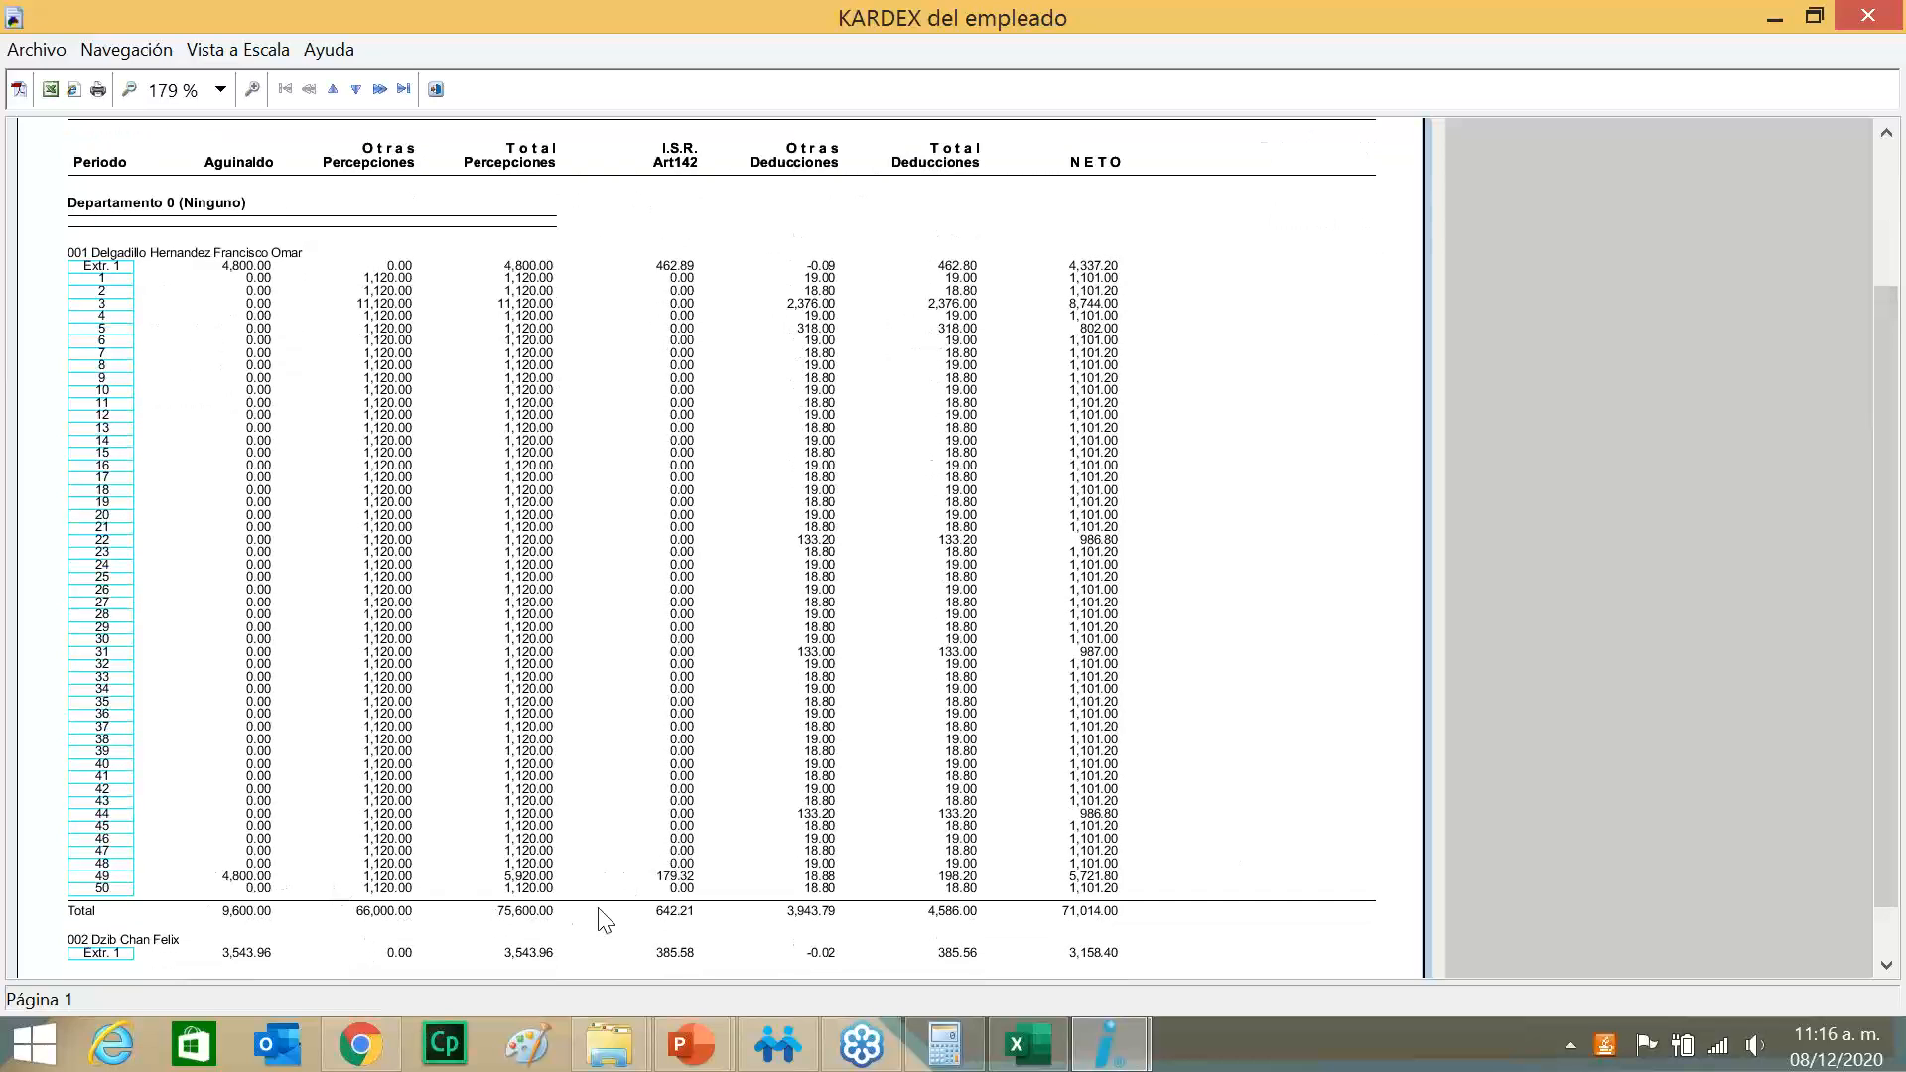
Examine the Lista de raya of Semanal period 49 from employee 001's Kardex, and close the reports and the parameters.
left_click(114, 879)
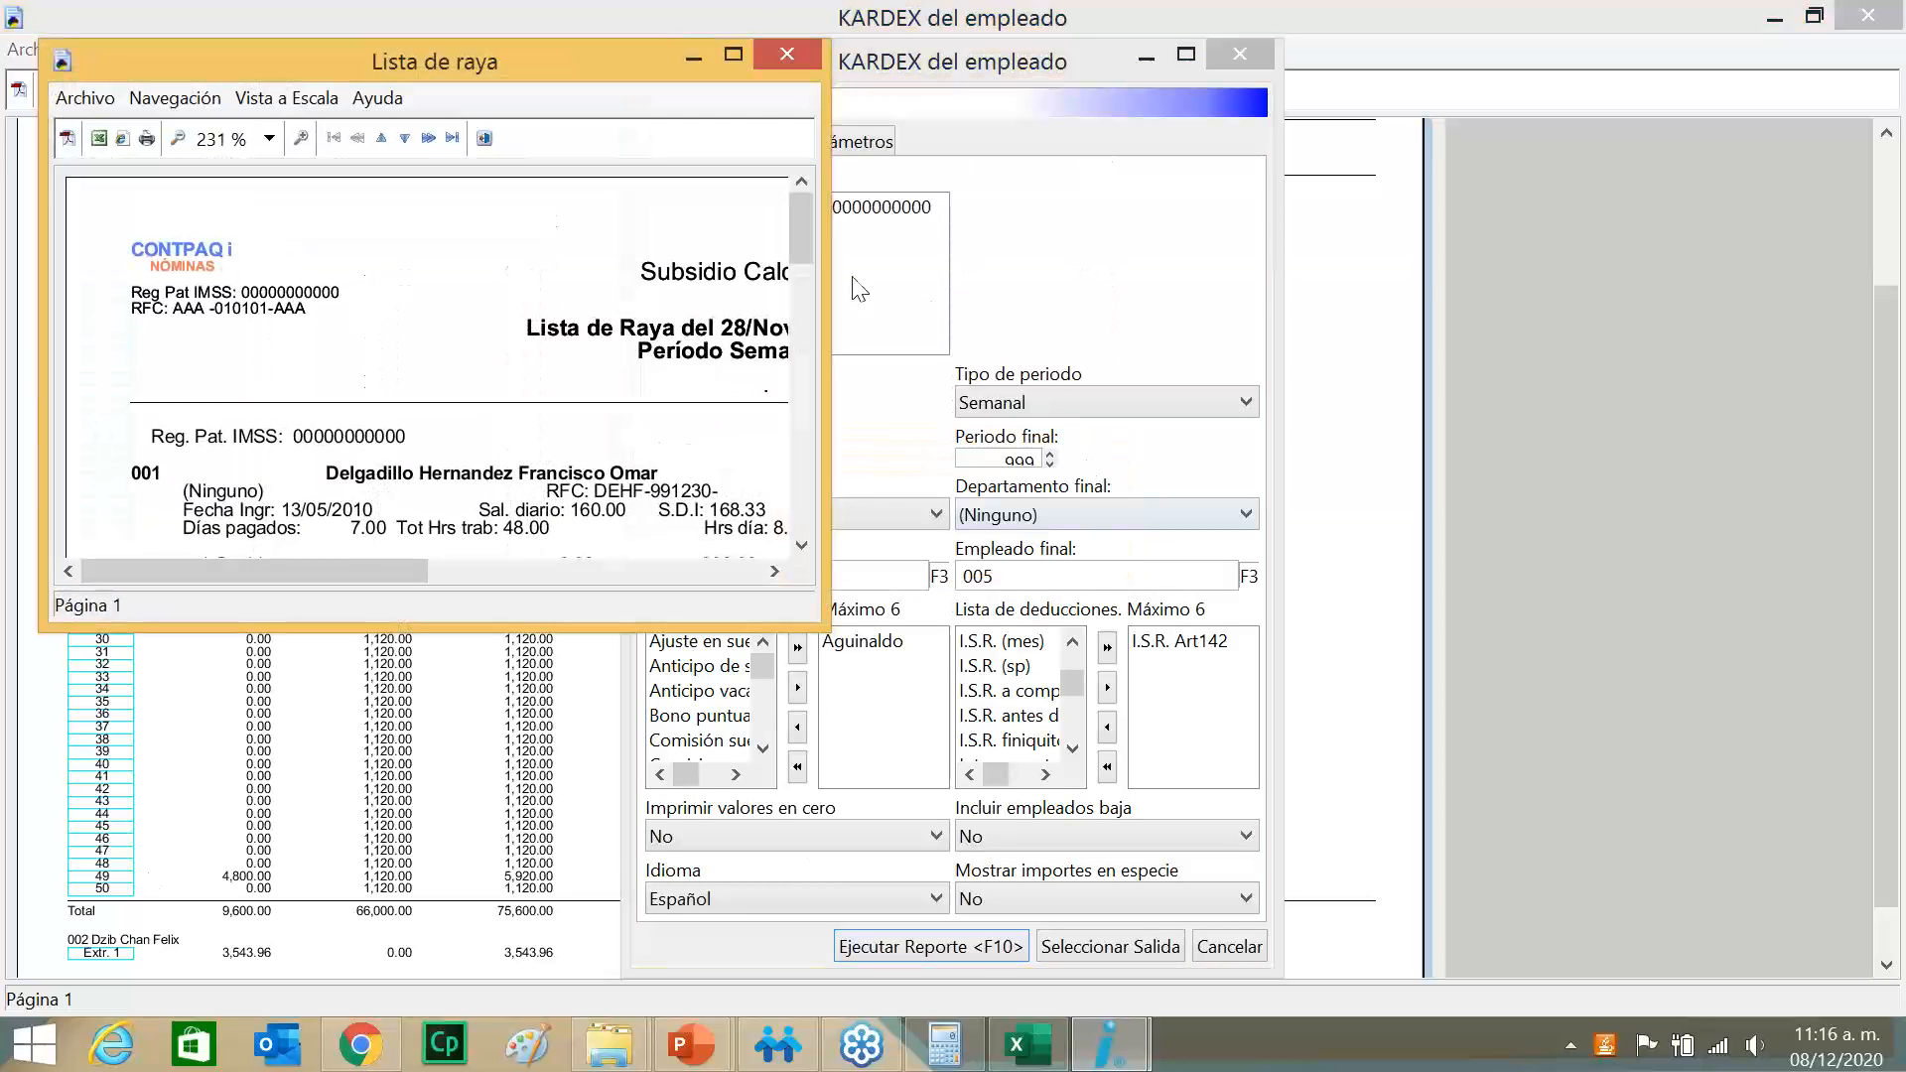
left_click(735, 54)
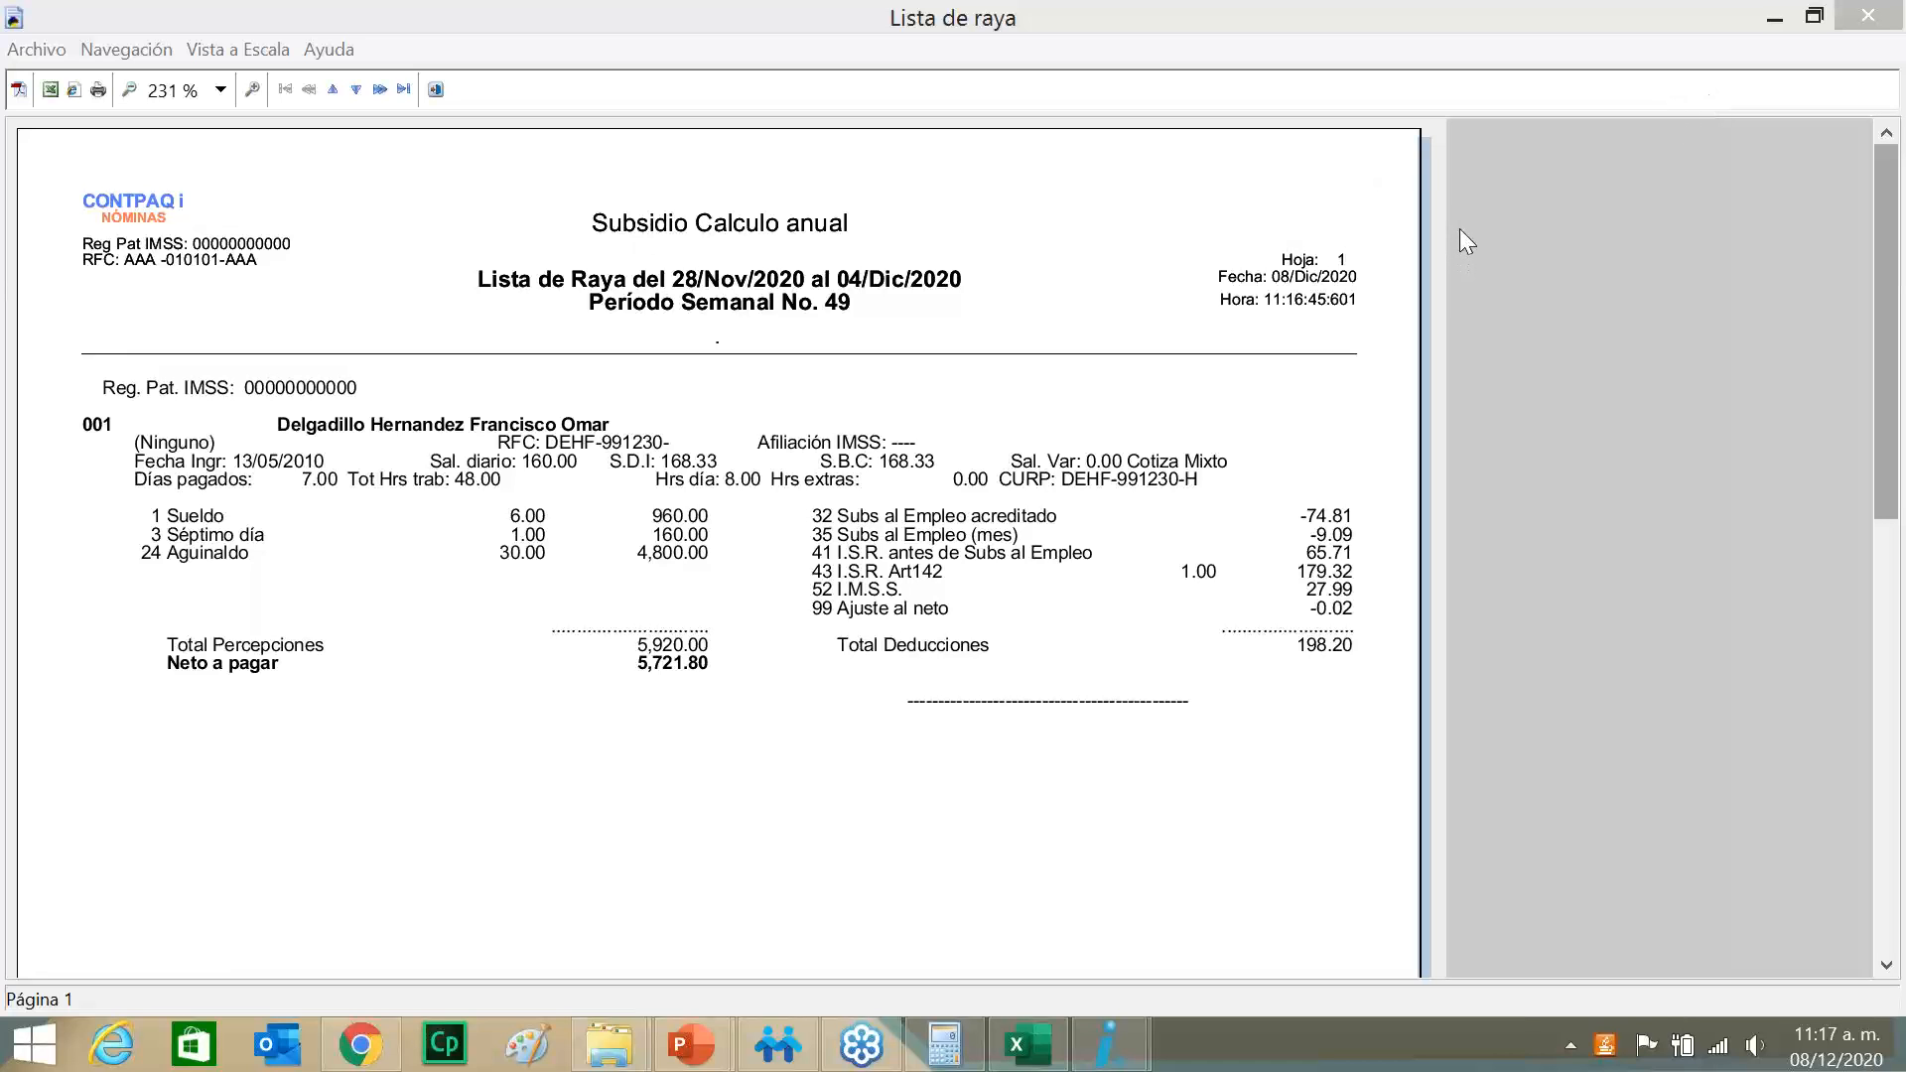
double_click(1458, 33)
left_click(1809, 12)
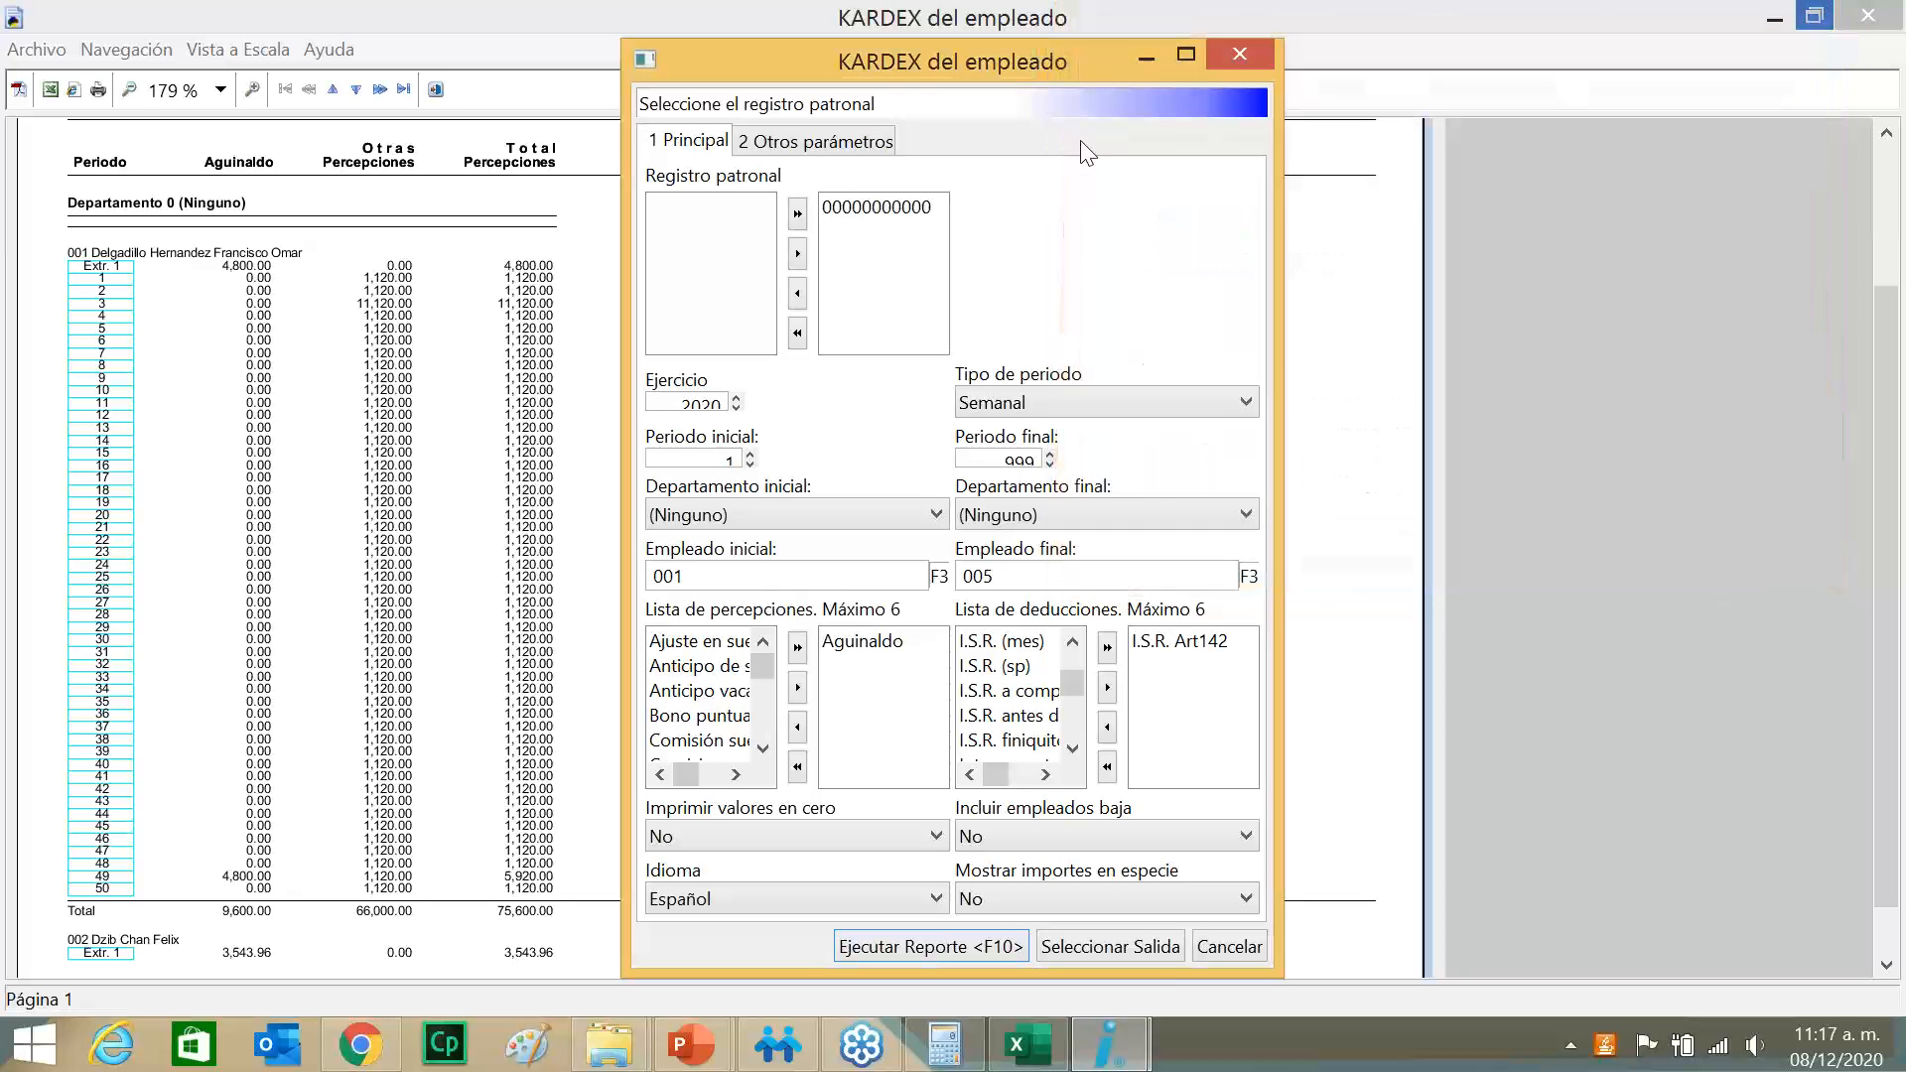
left_click(1247, 55)
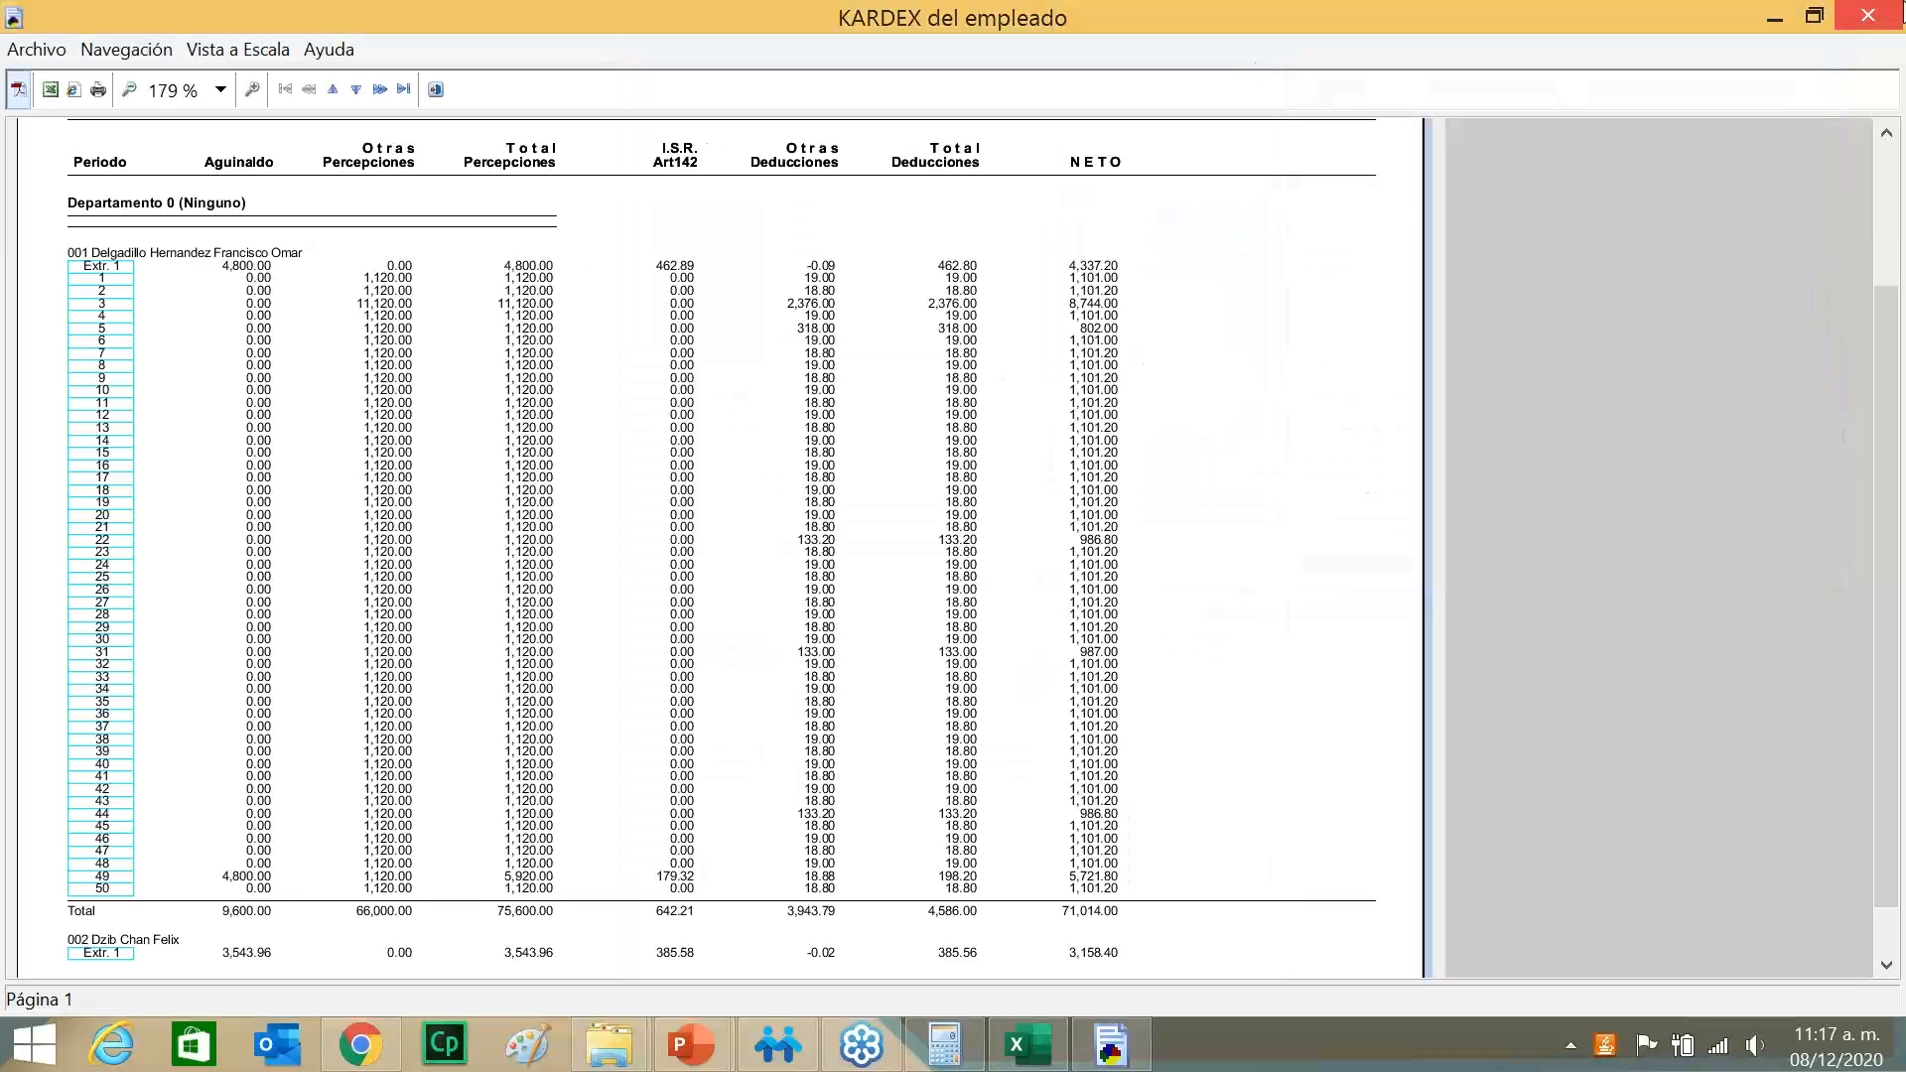
left_click(1868, 16)
Check the concepts assigned in the Opciones of the company Subsidio Calculo anual, and close the company catalog.
left_click(58, 53)
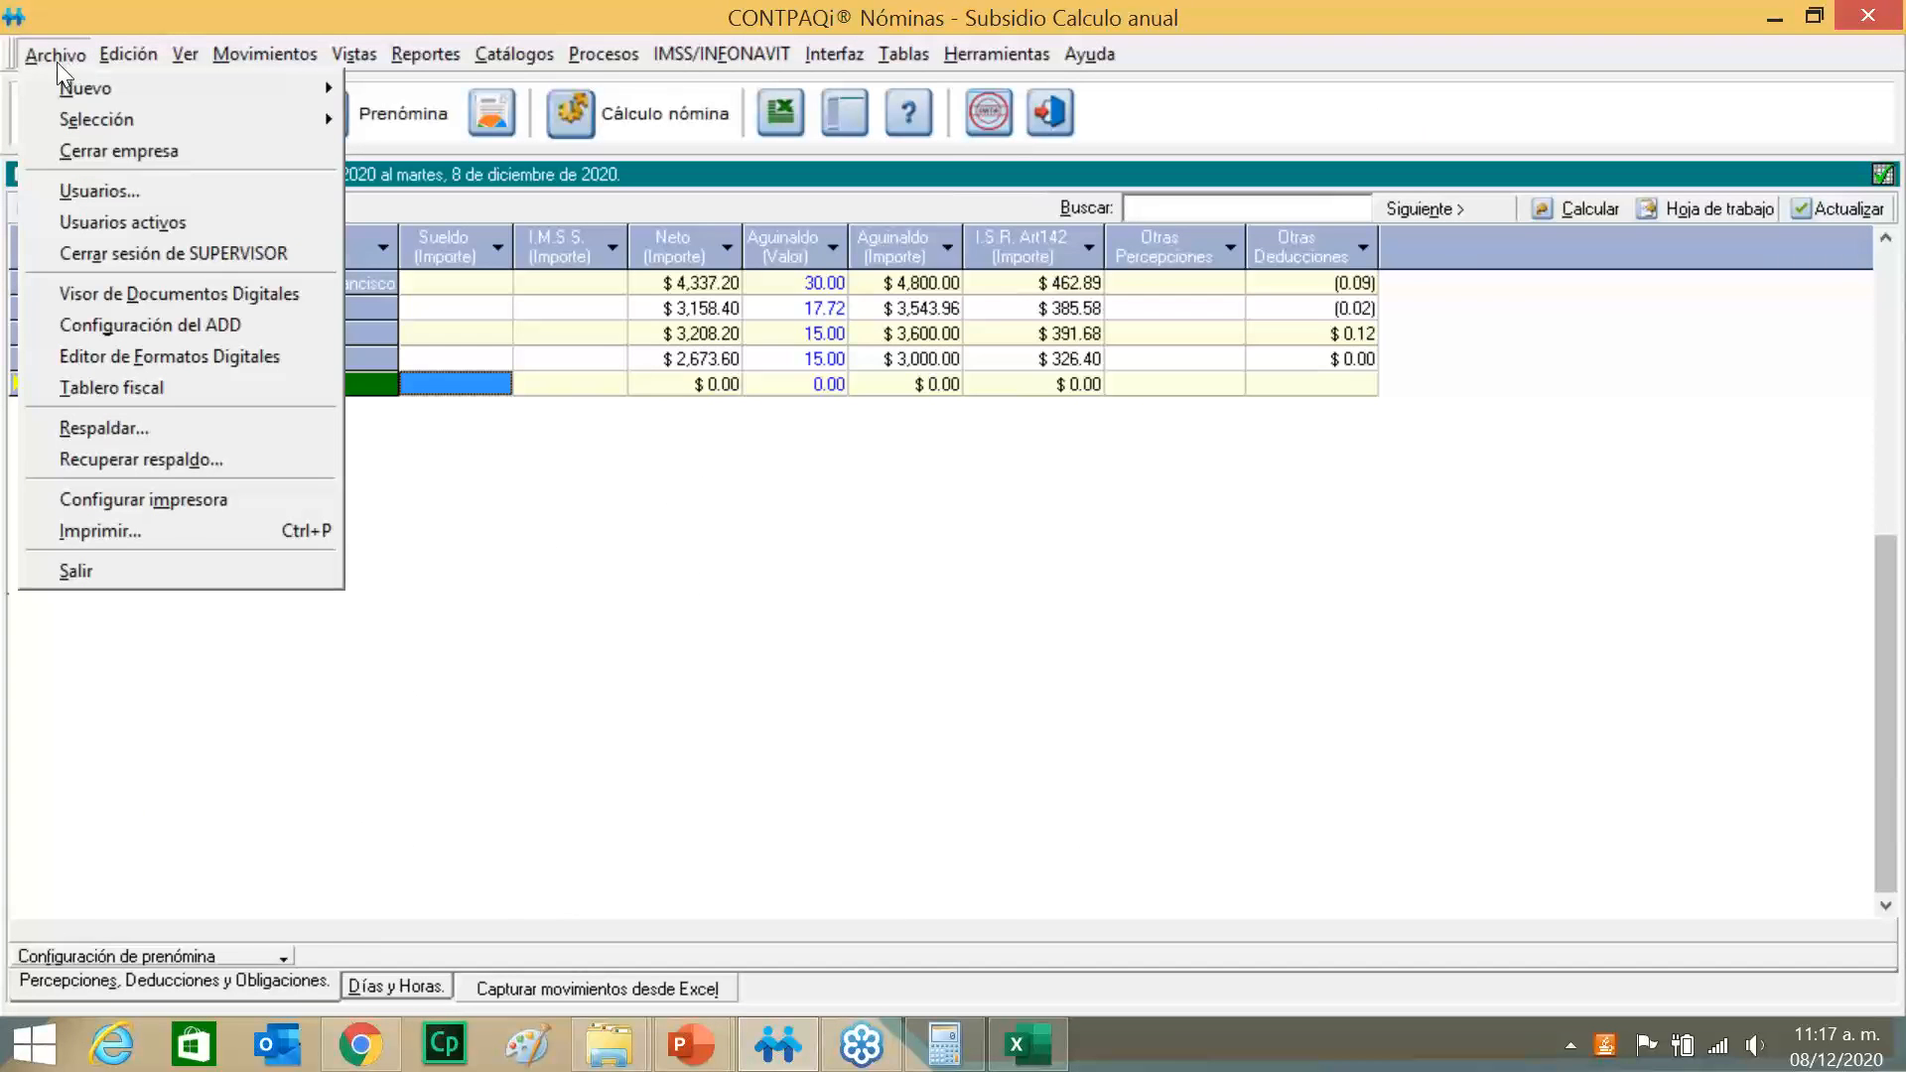
mouse_move(220, 85)
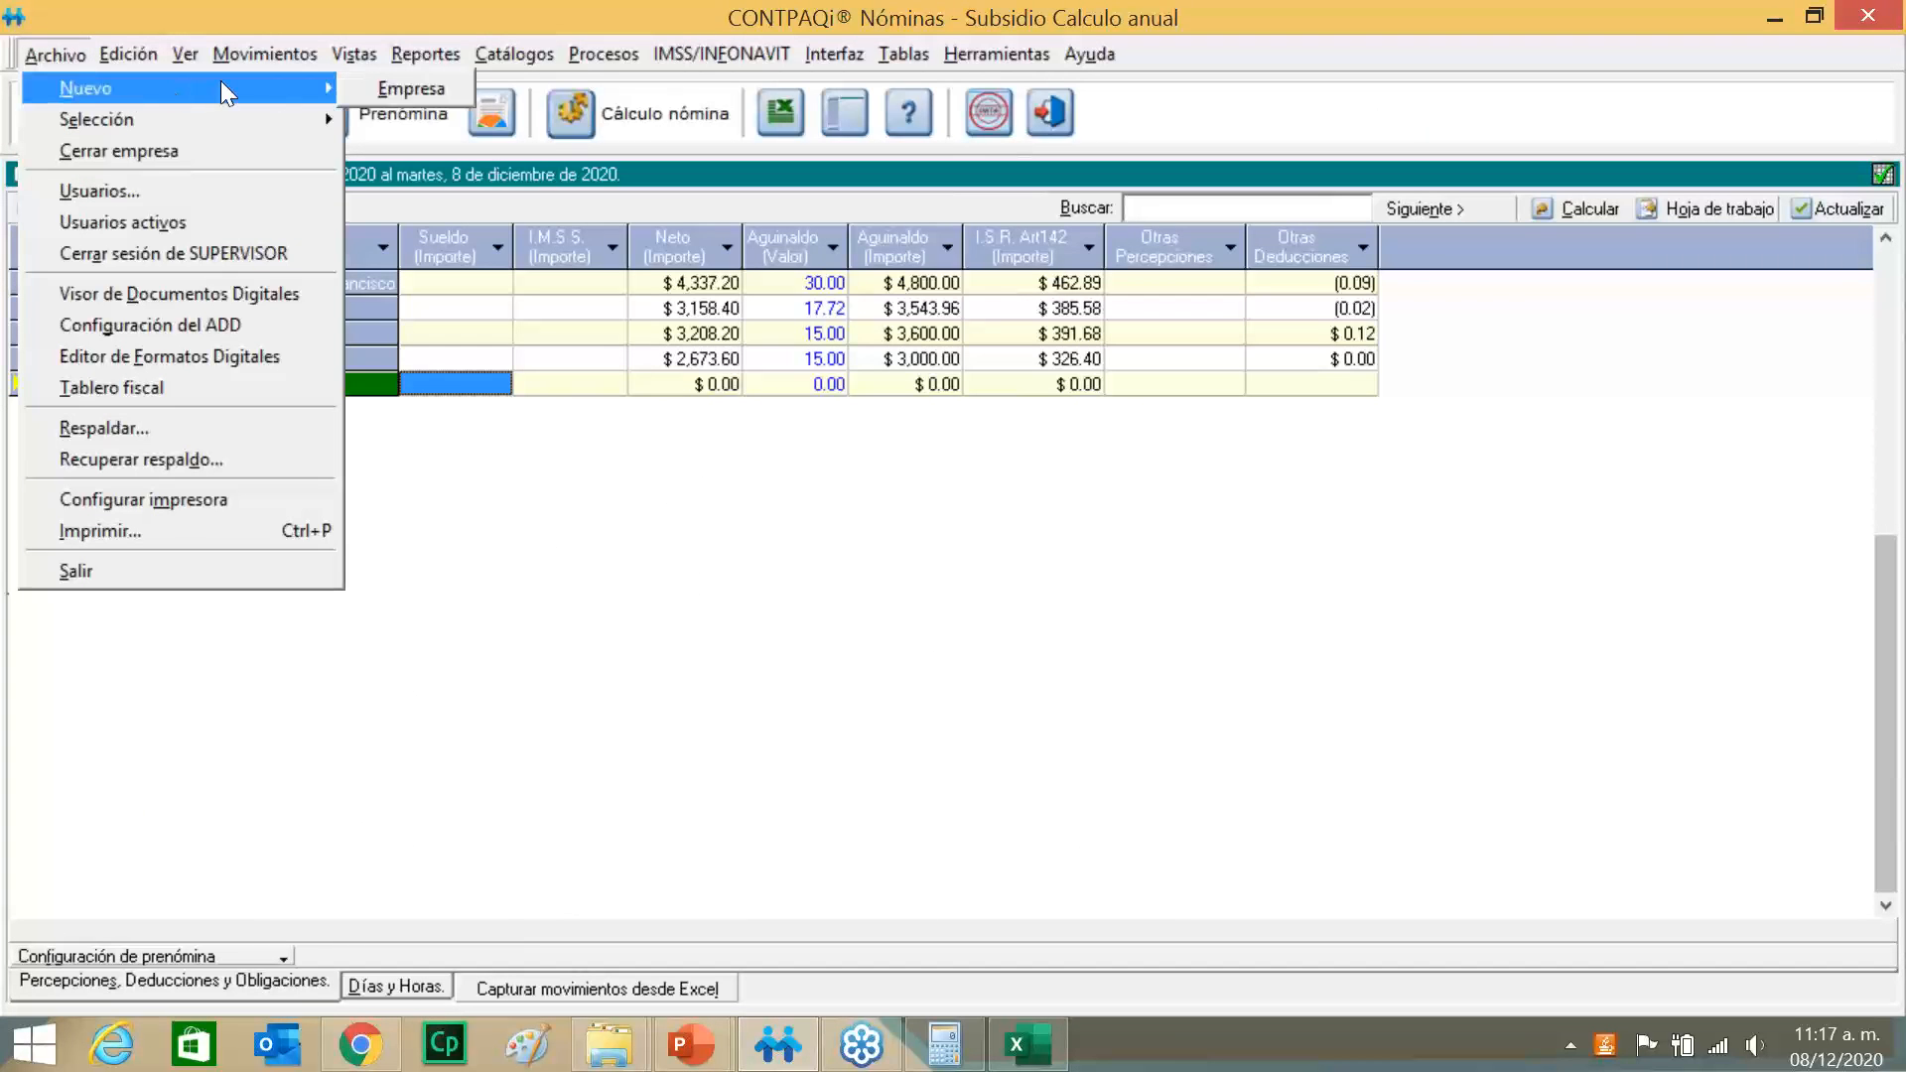
left_click(364, 87)
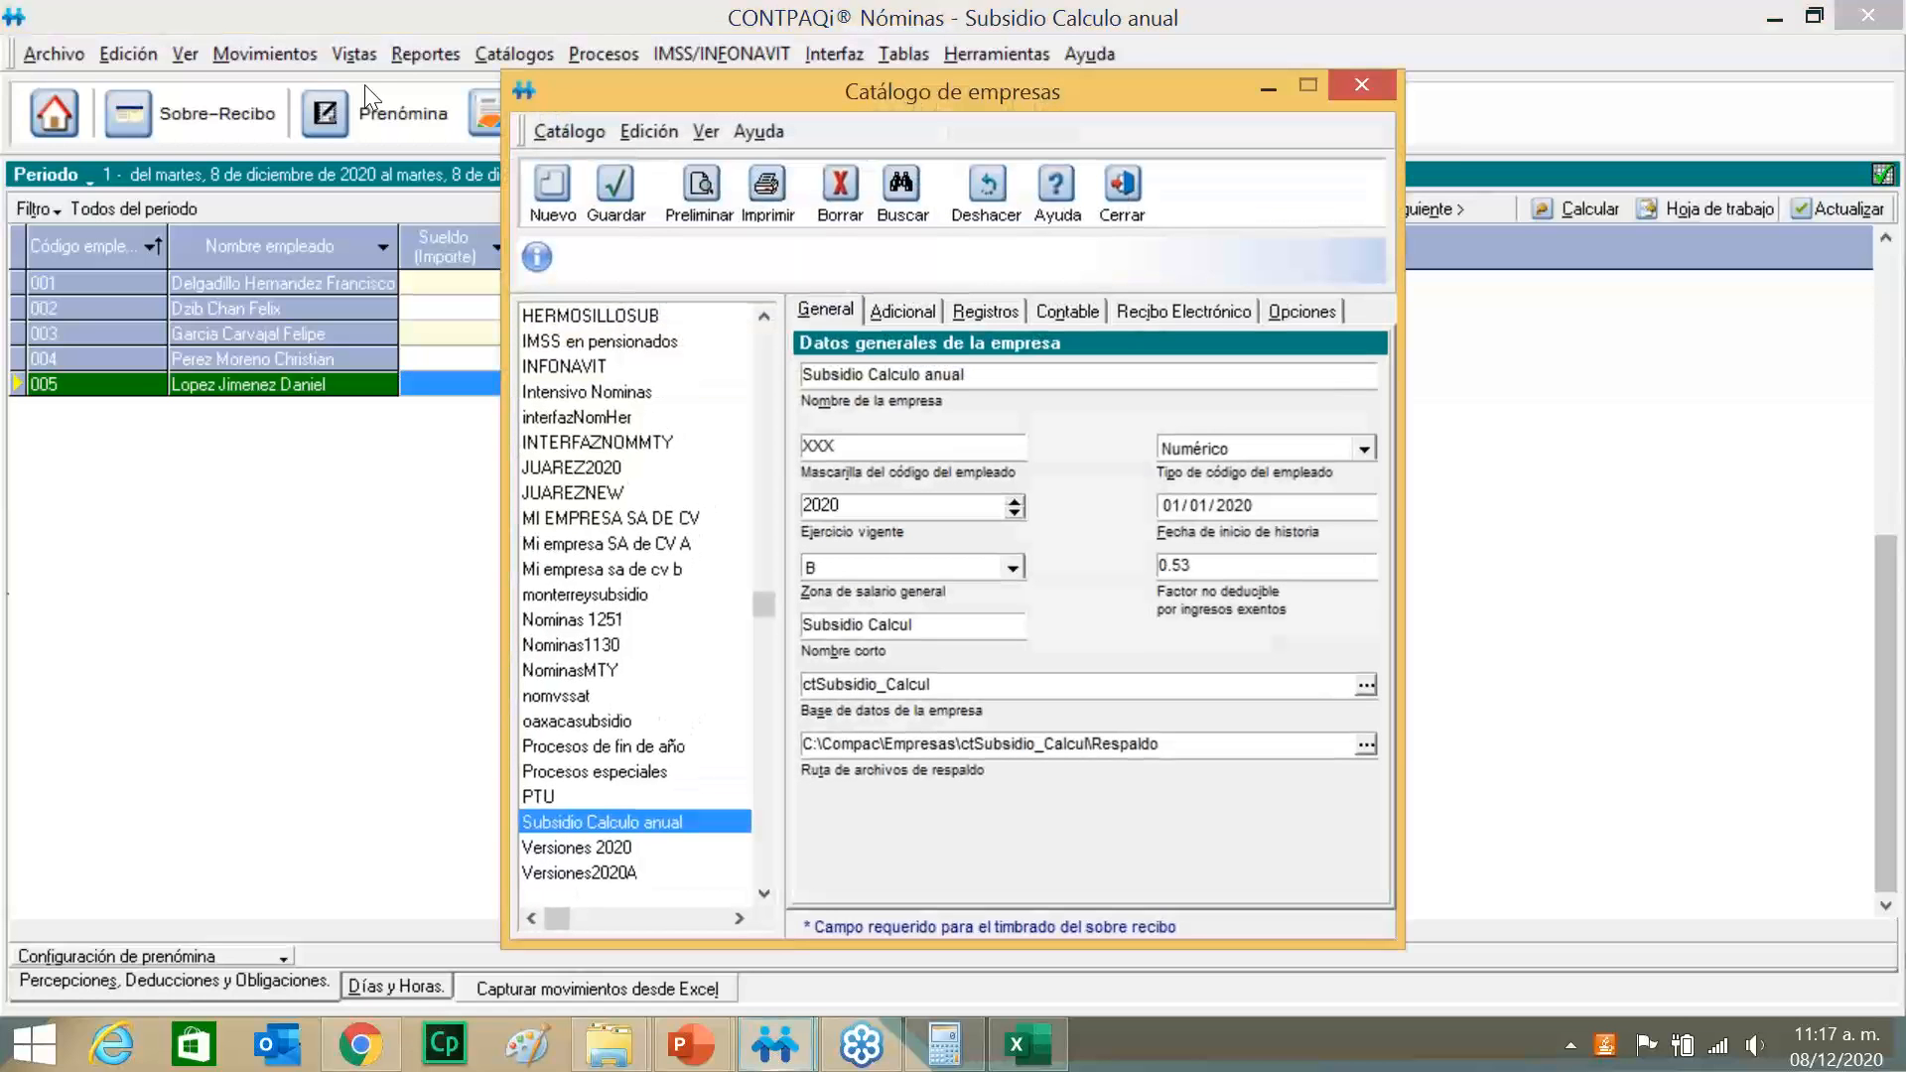
left_click(1295, 316)
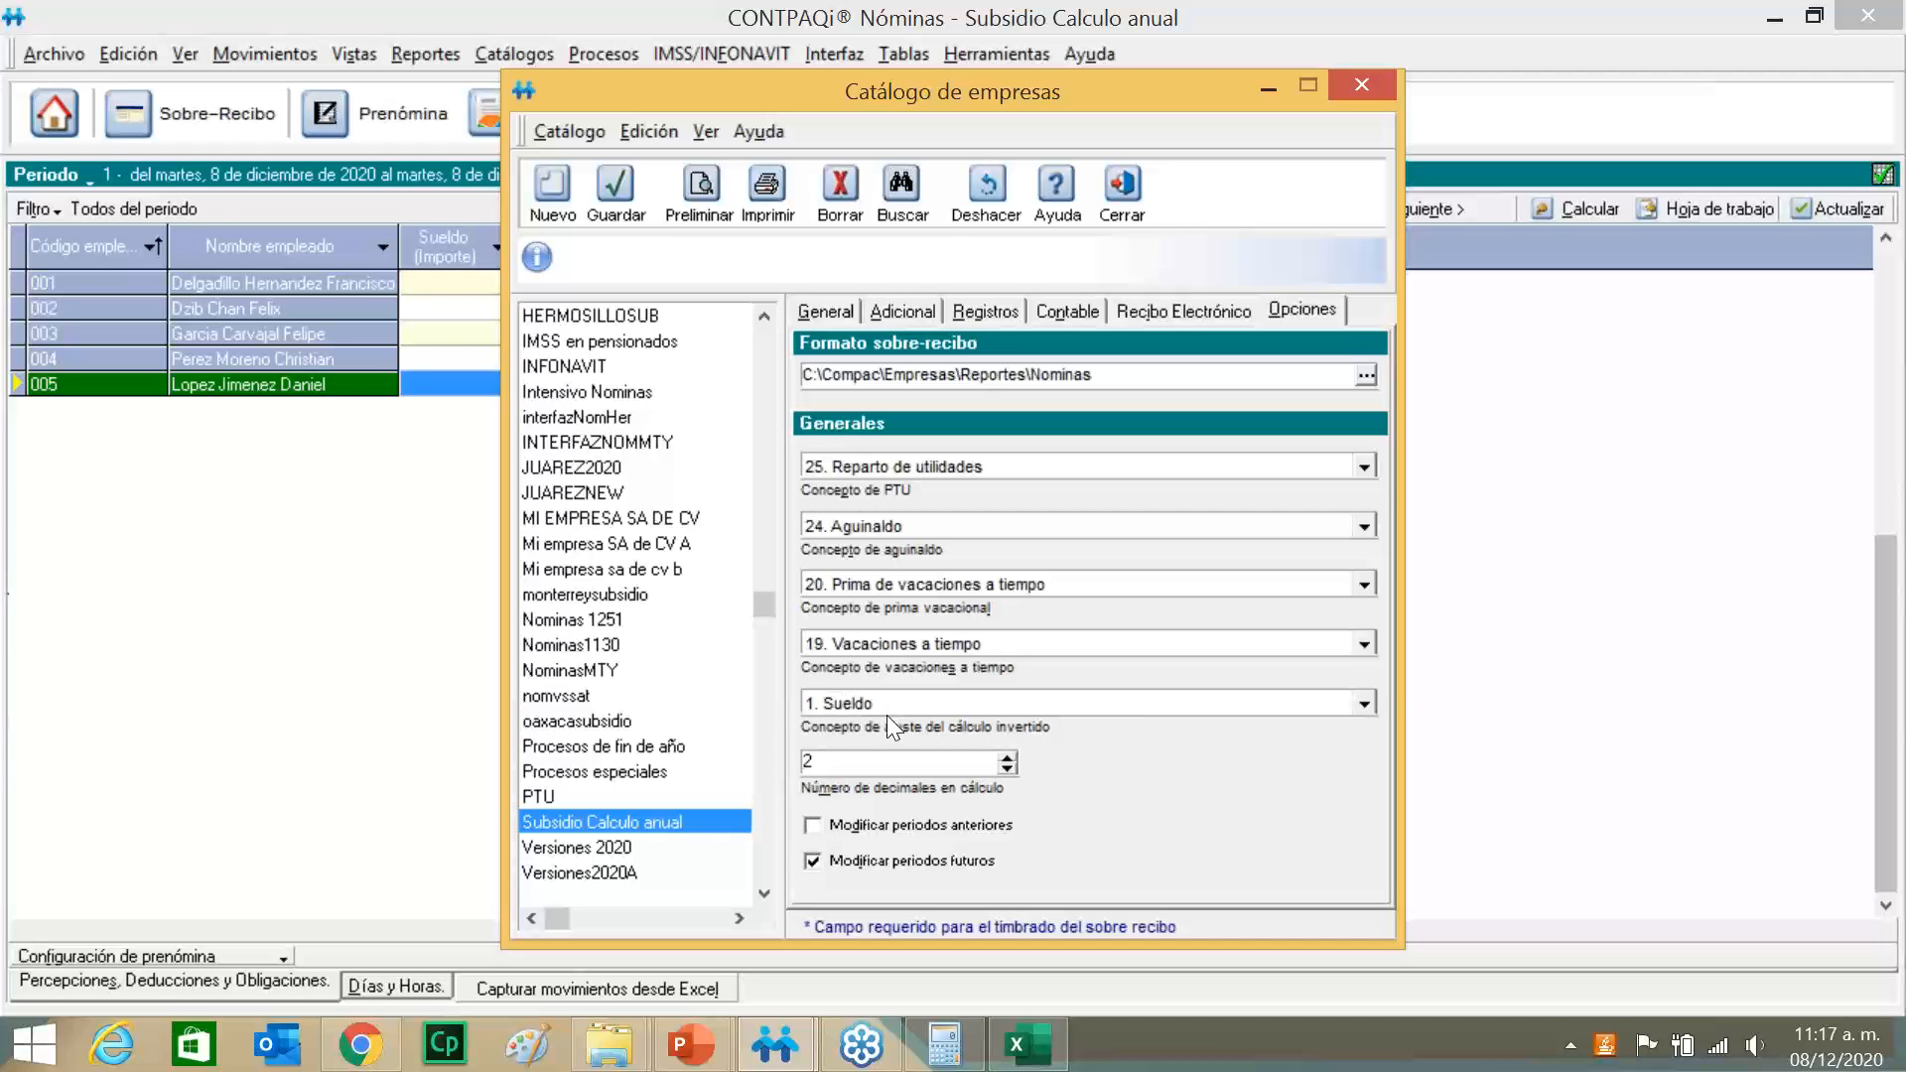
left_click(1362, 82)
Switch the working period type to Semanal and open the Sobre-recibo of employee 001 in period 50.
left_click(45, 54)
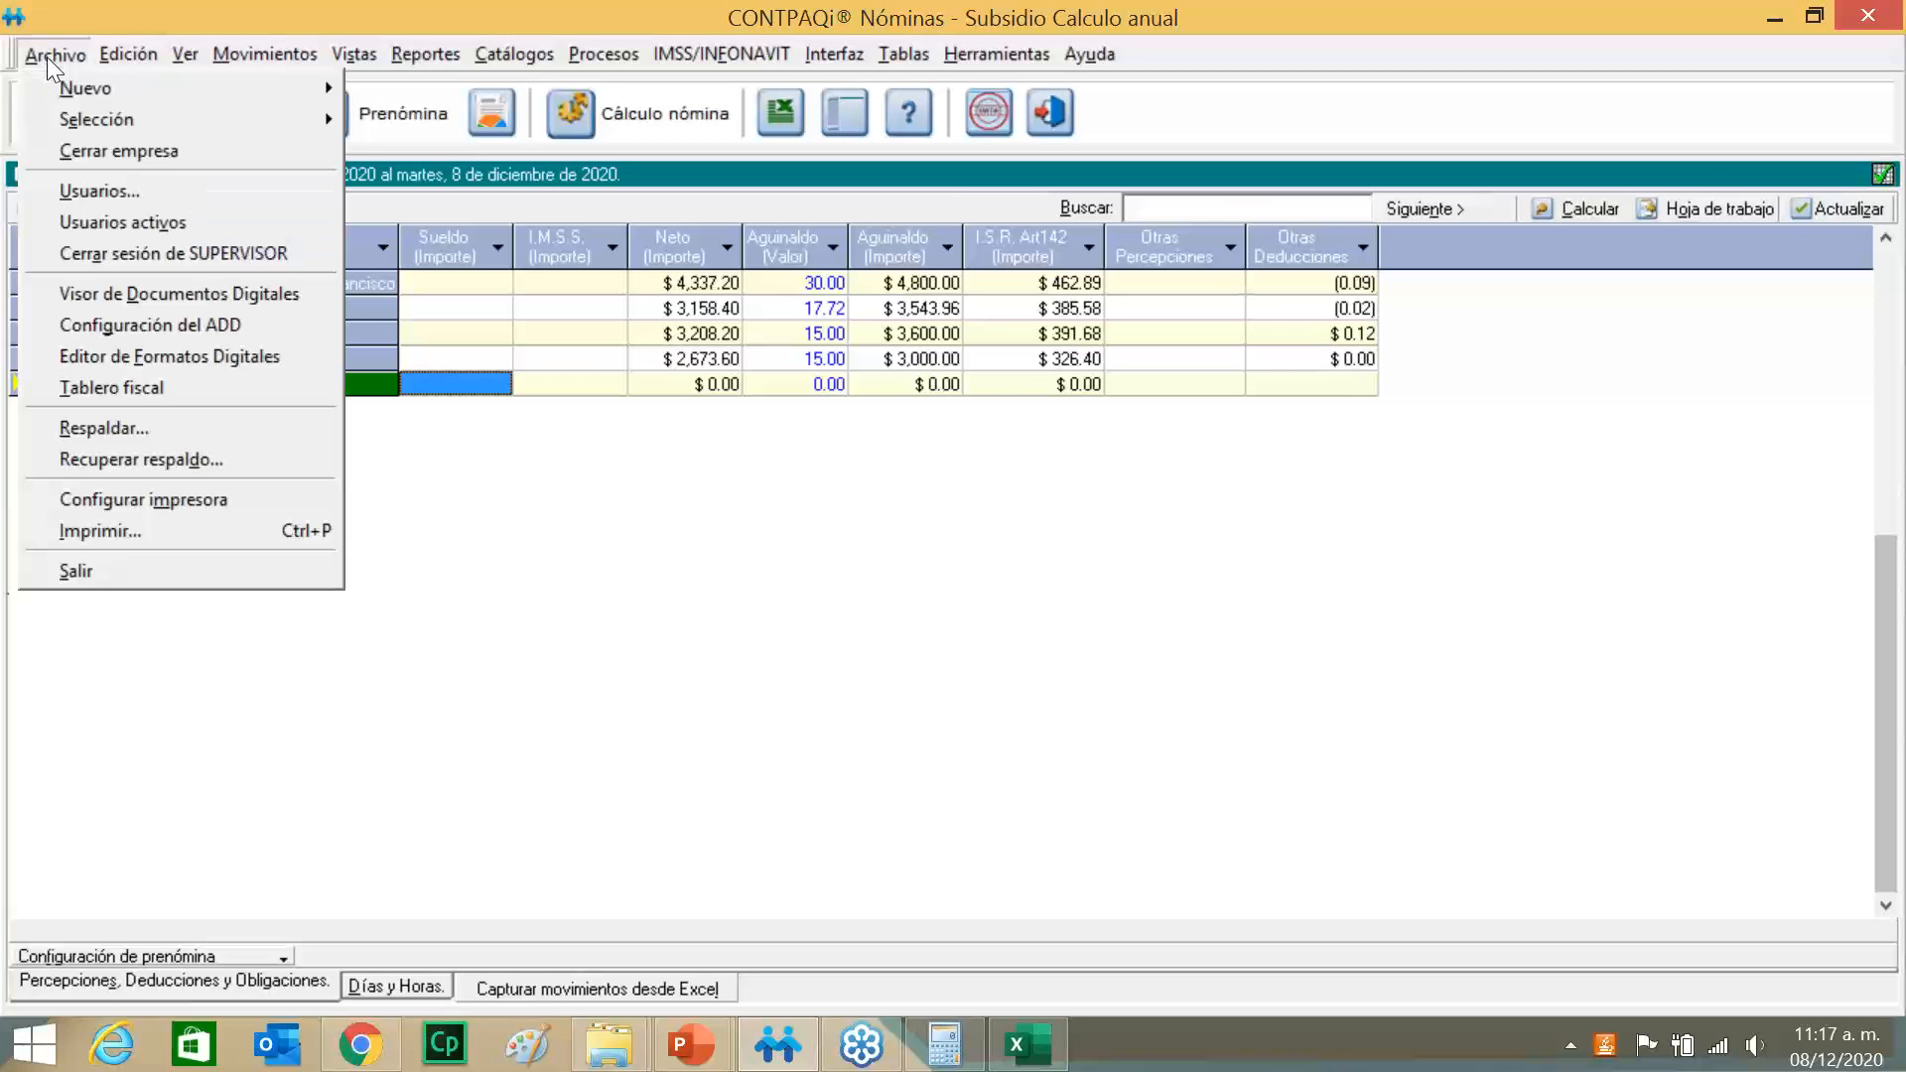
mouse_move(218, 126)
mouse_move(412, 150)
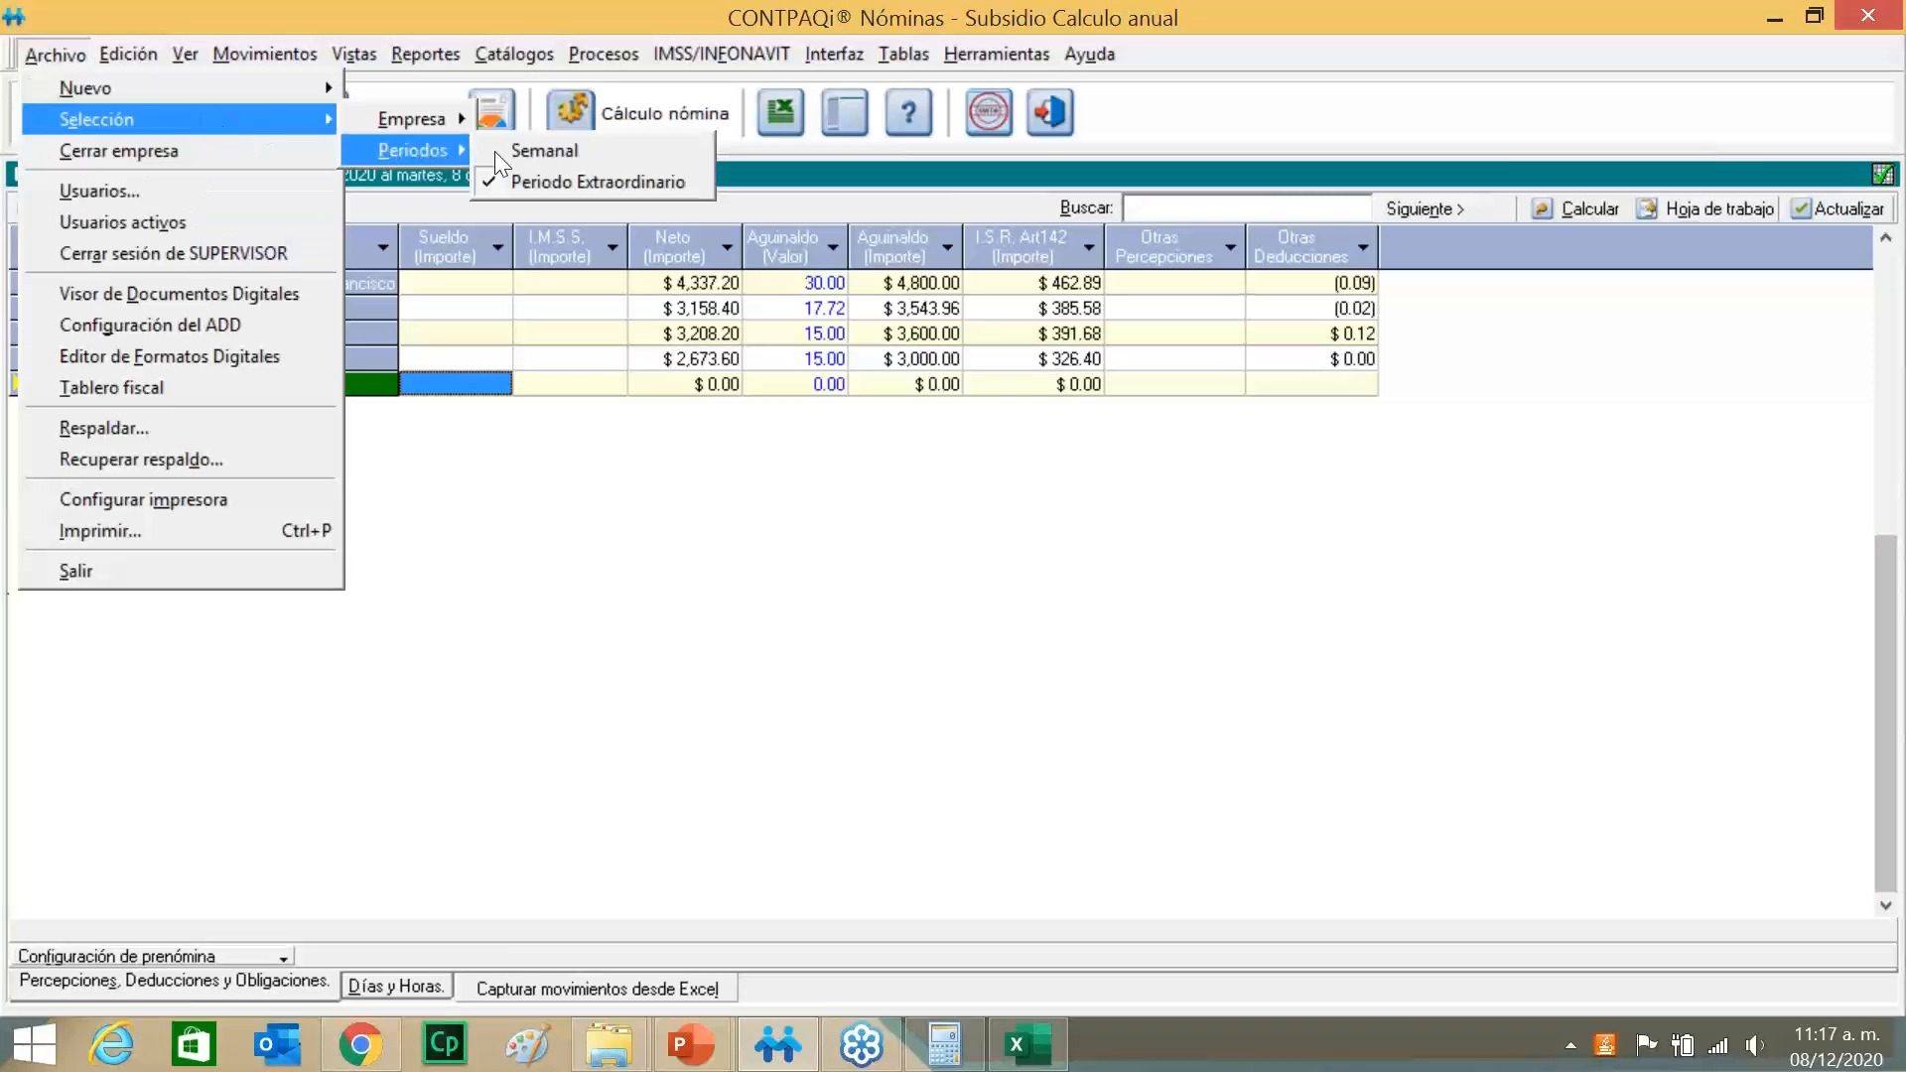
left_click(510, 151)
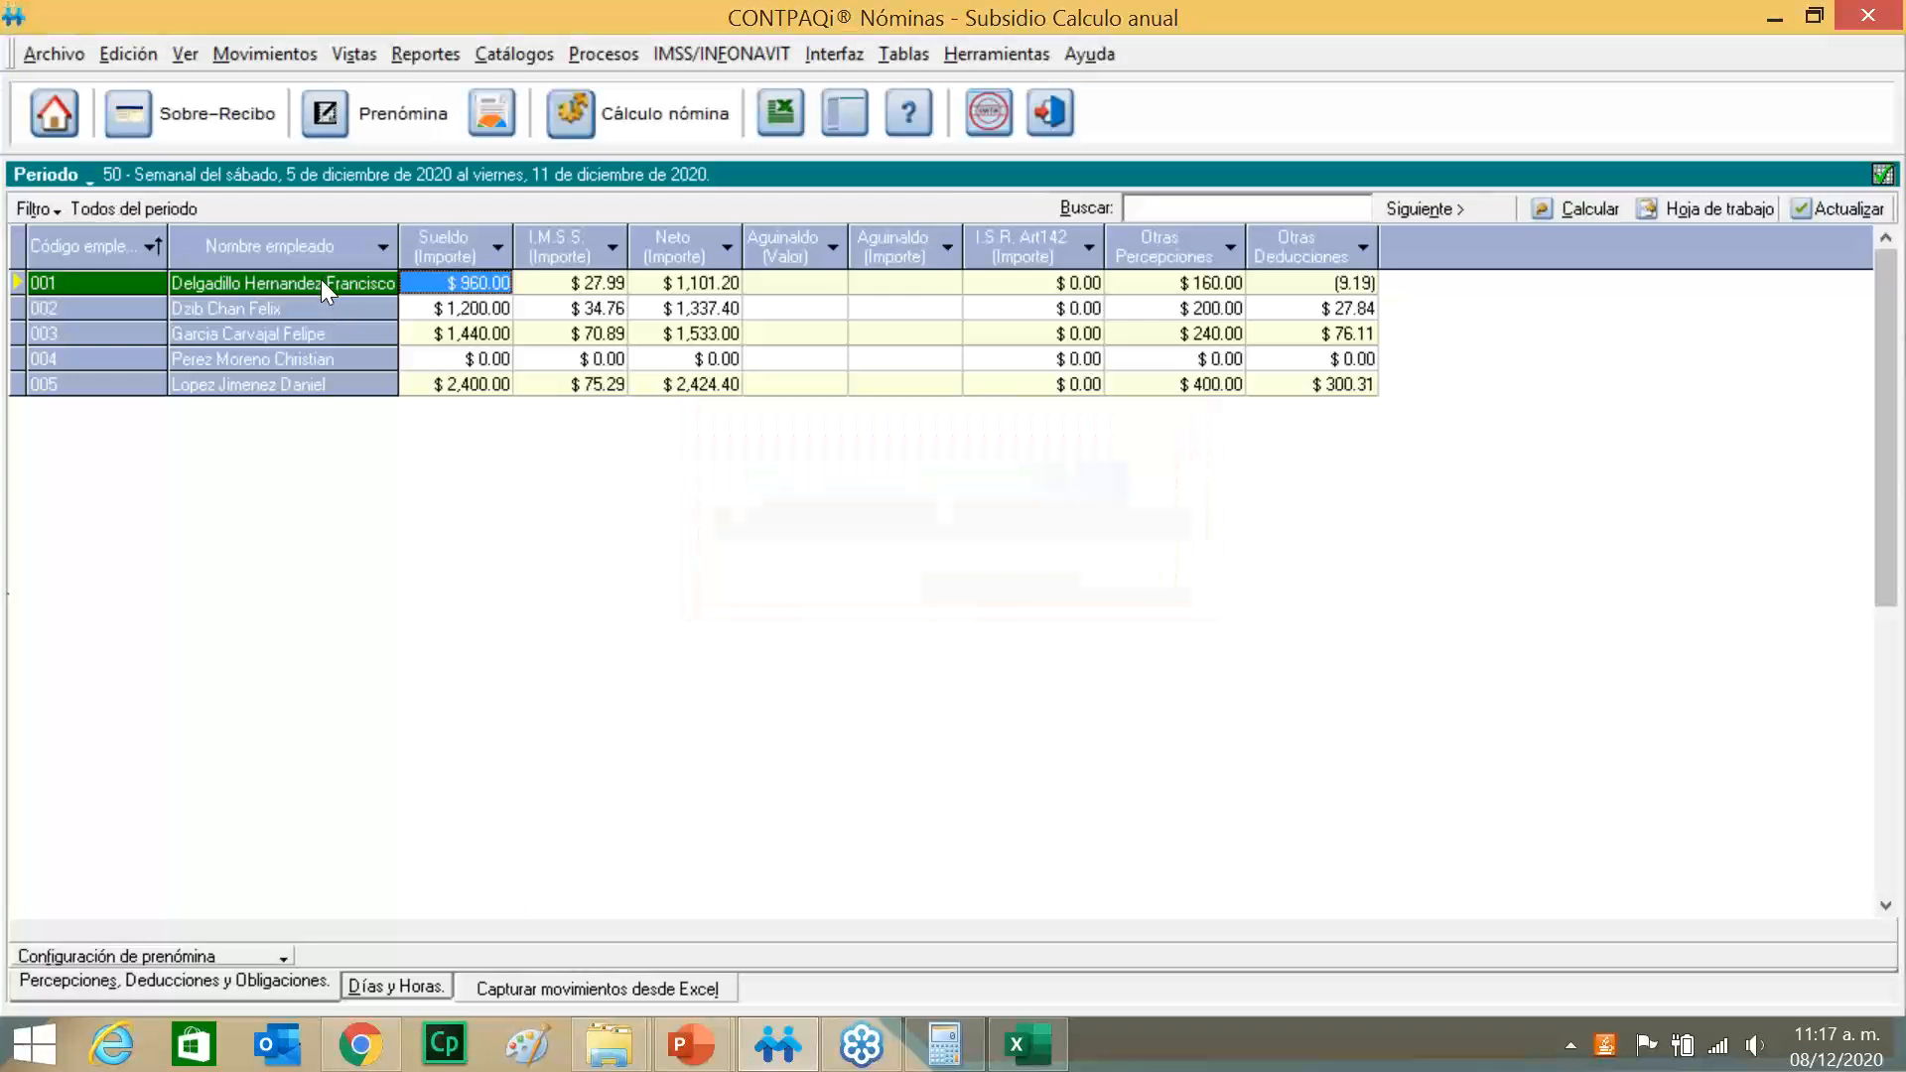
right_click(321, 280)
left_click(370, 301)
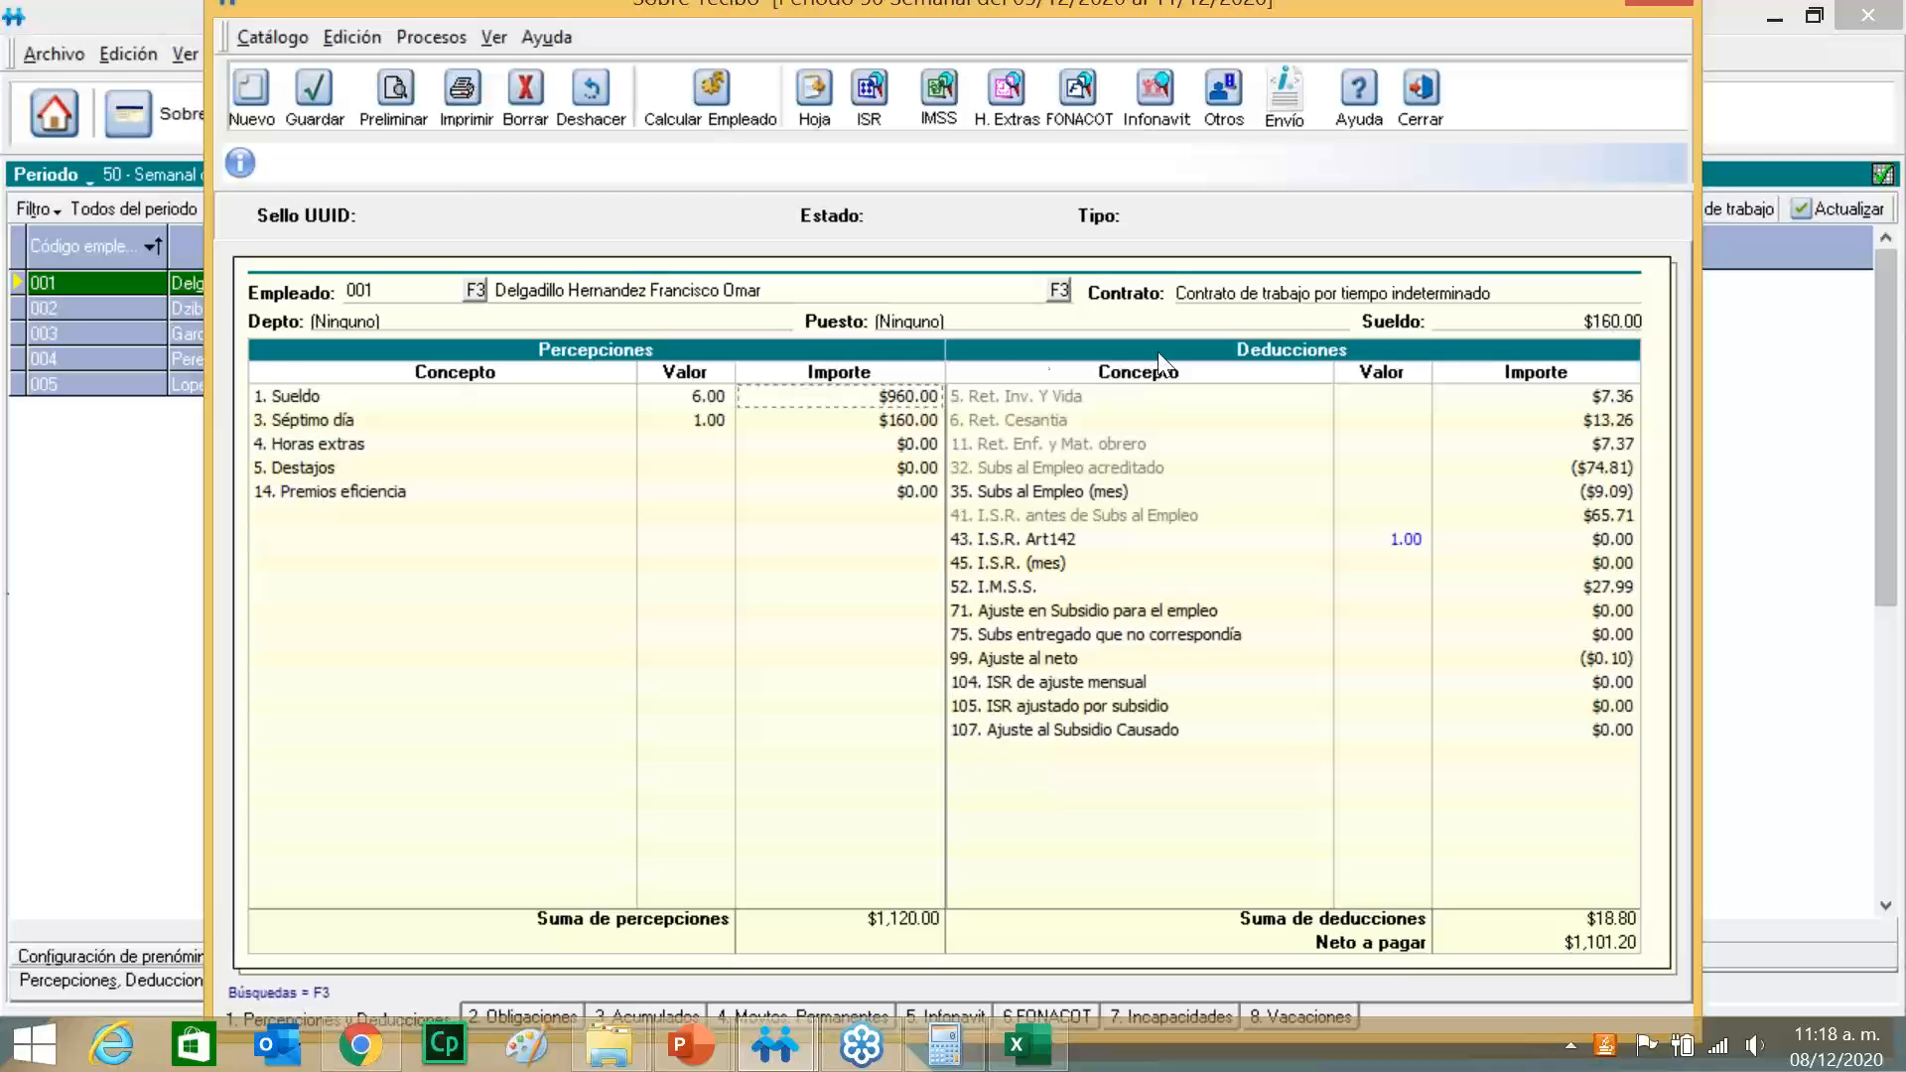
Set employee 001's Sueldo total amount to 10000, recalculate the employee, and close the Sobre-recibo.
double_click(906, 401)
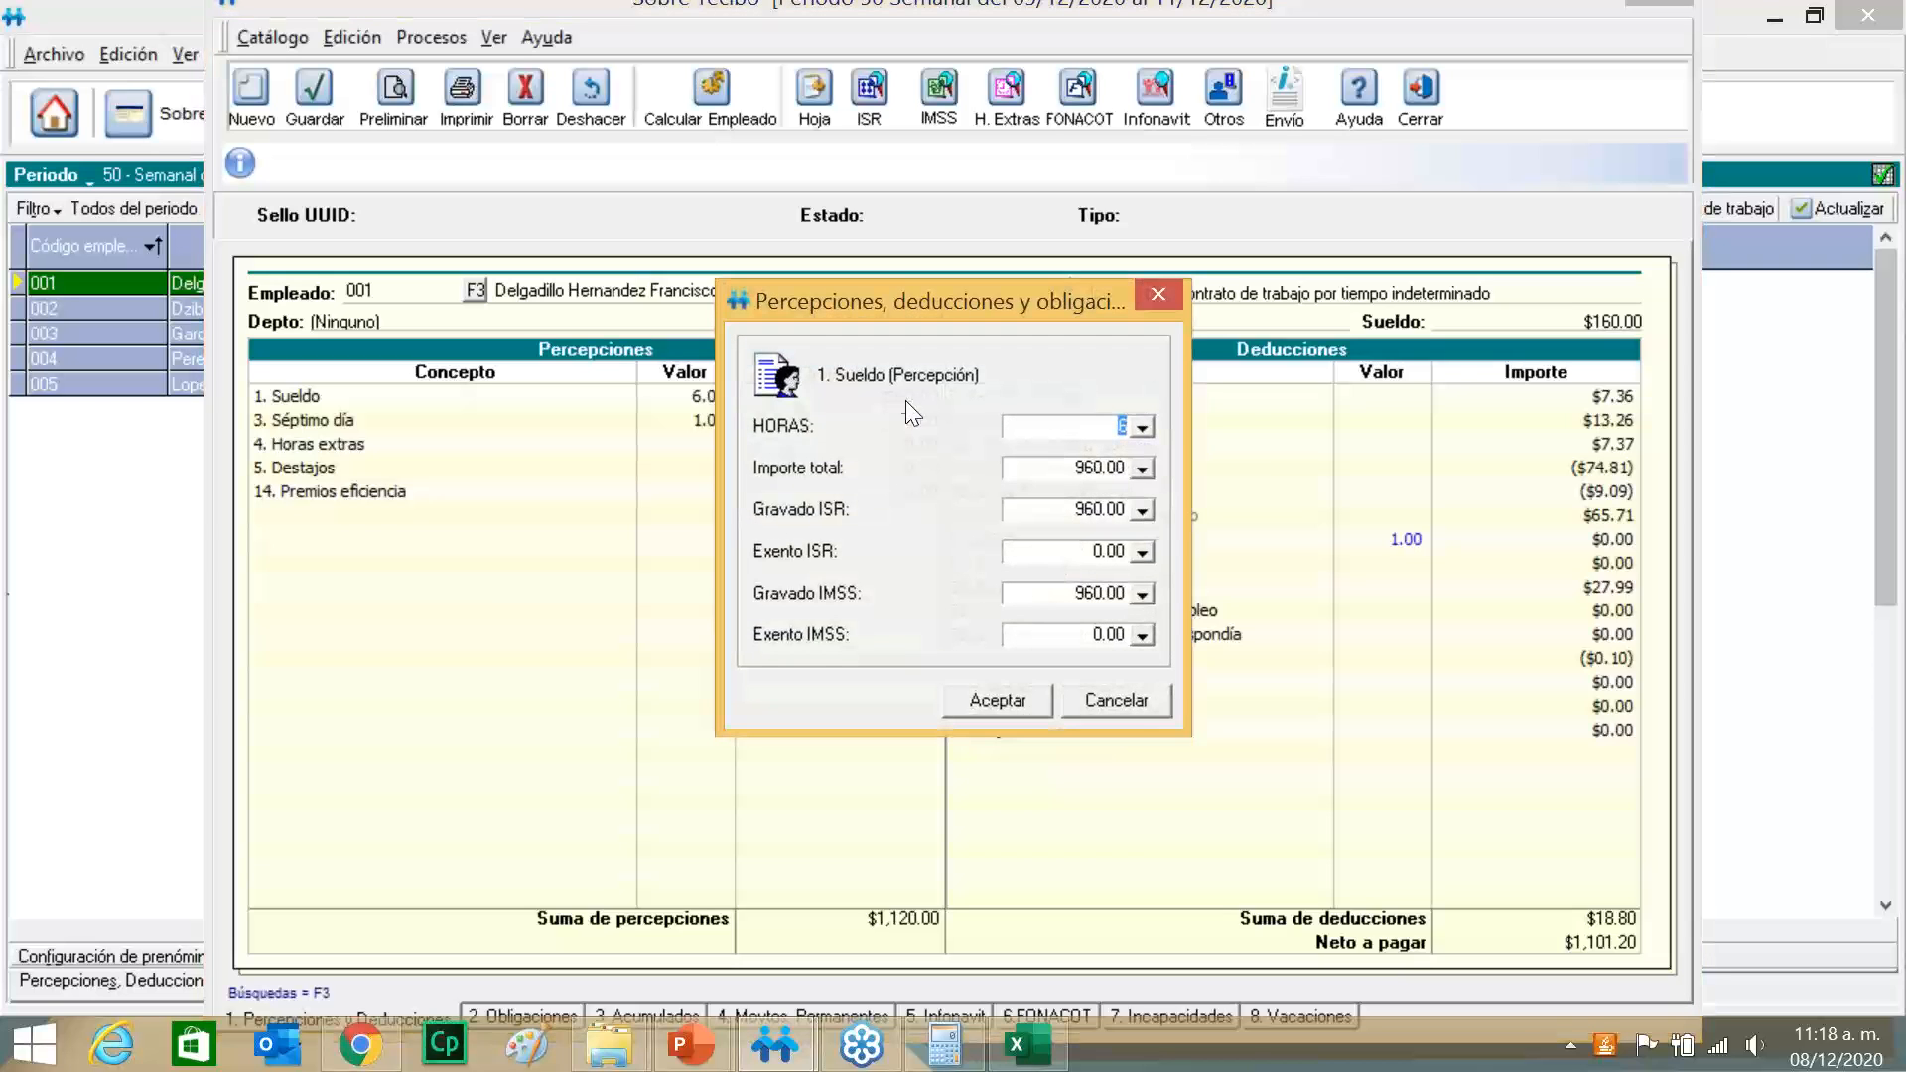
left_click(1072, 466)
left_click_drag(1072, 466, 1196, 467)
type("10000")
left_click(1010, 701)
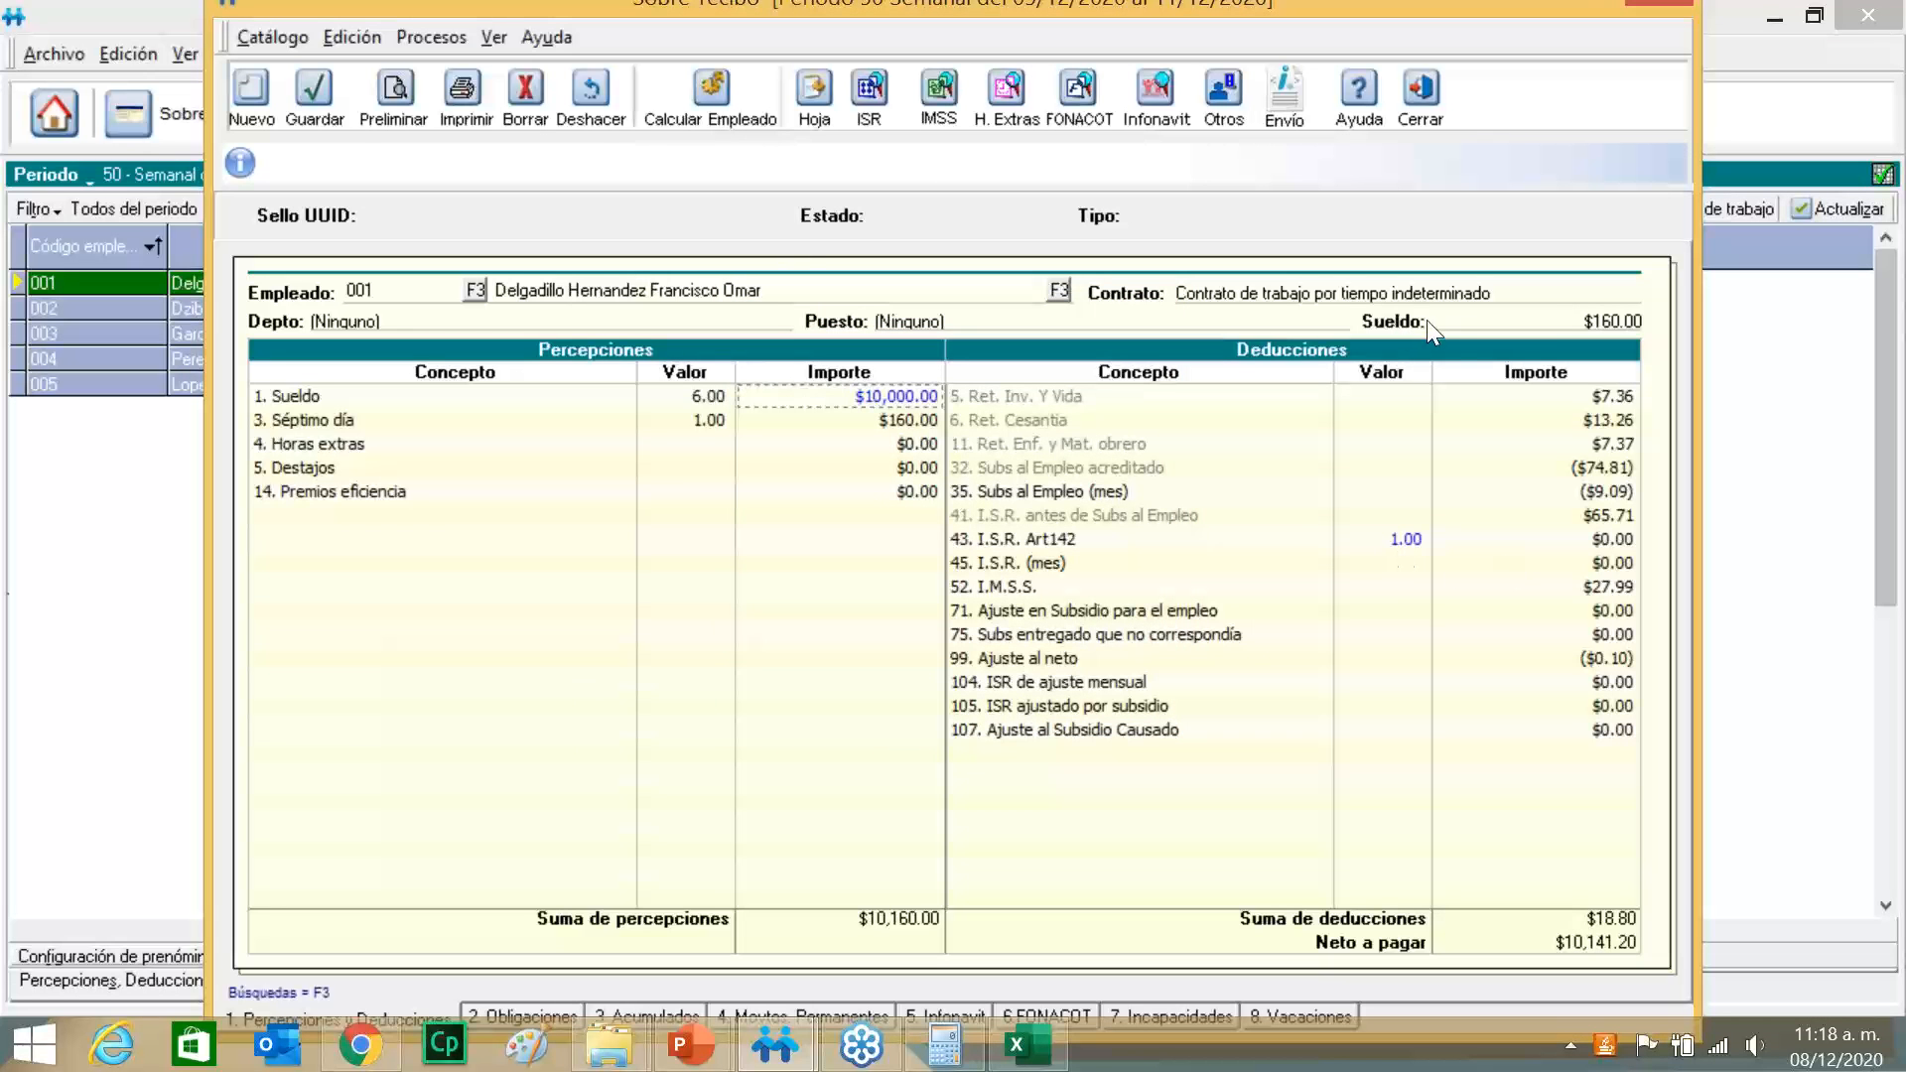
left_click(724, 93)
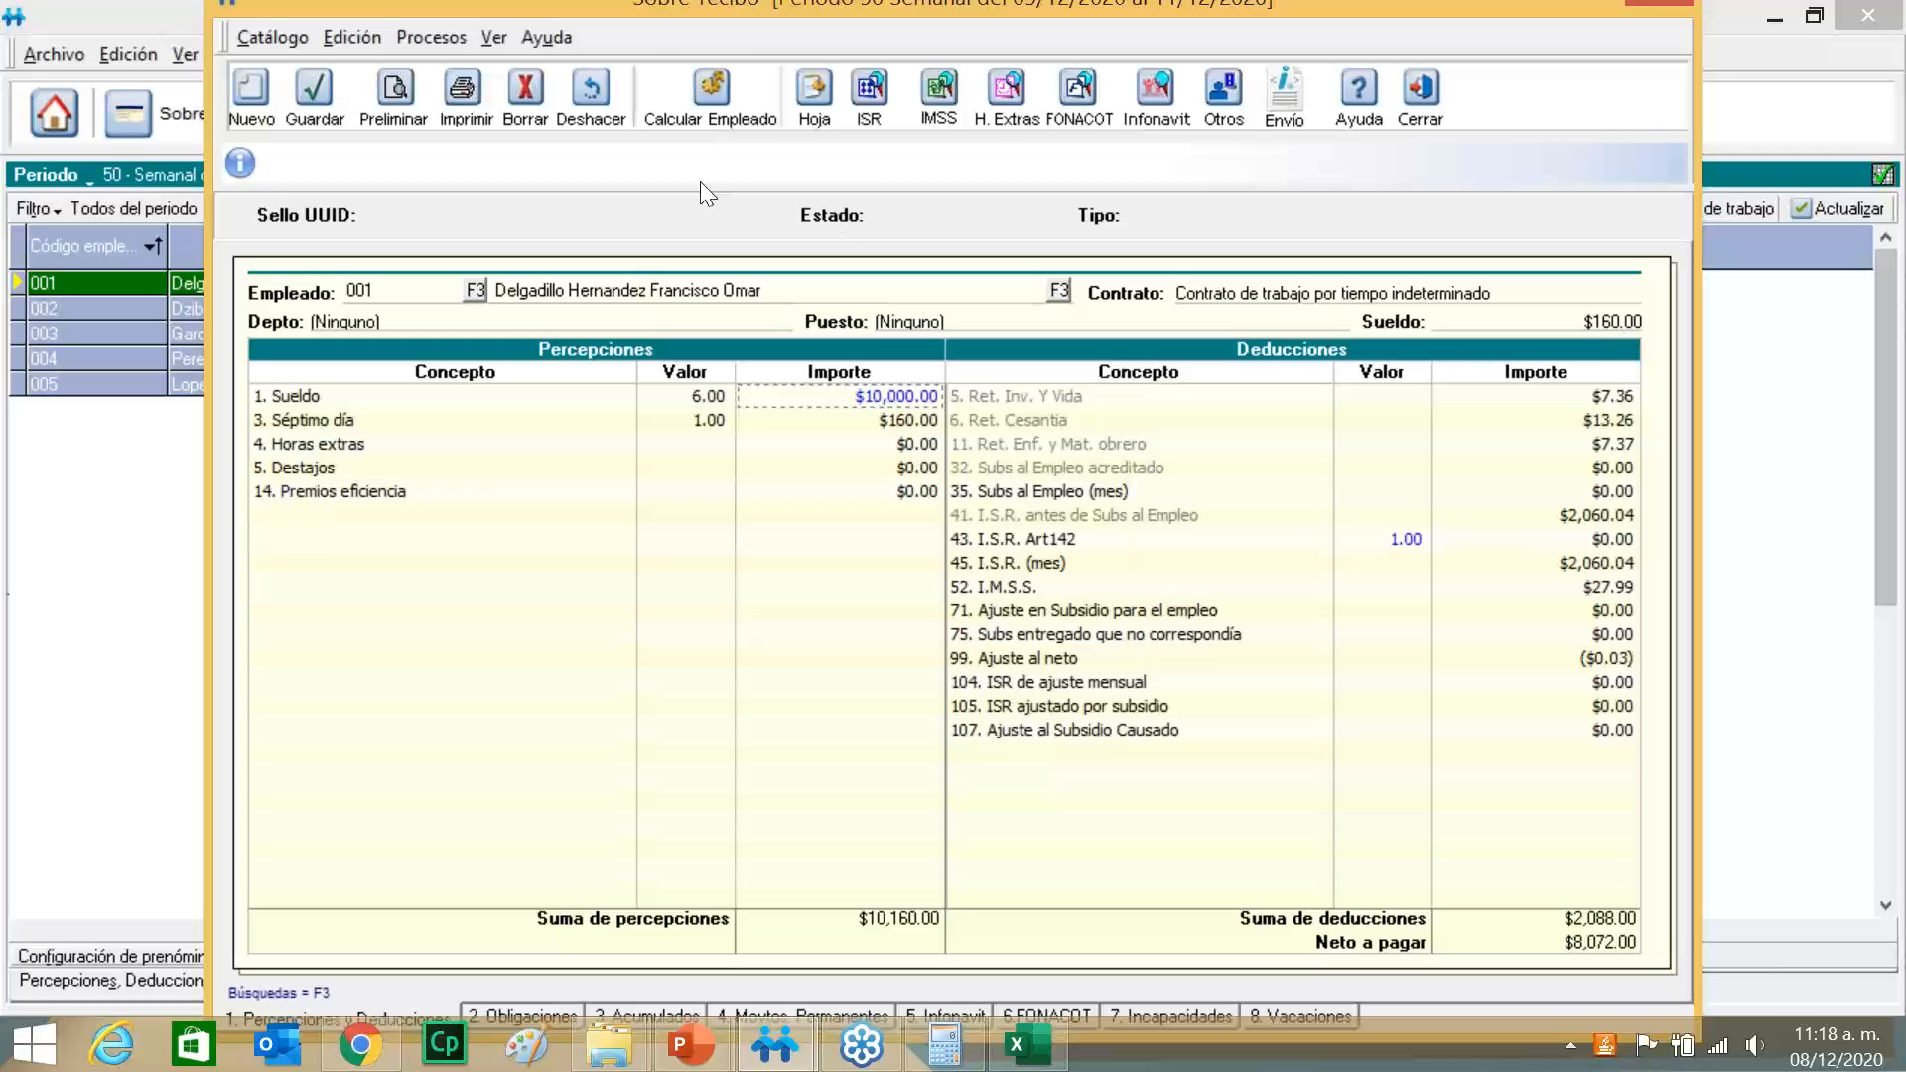
left_click(707, 89)
left_click(1415, 105)
left_click(513, 53)
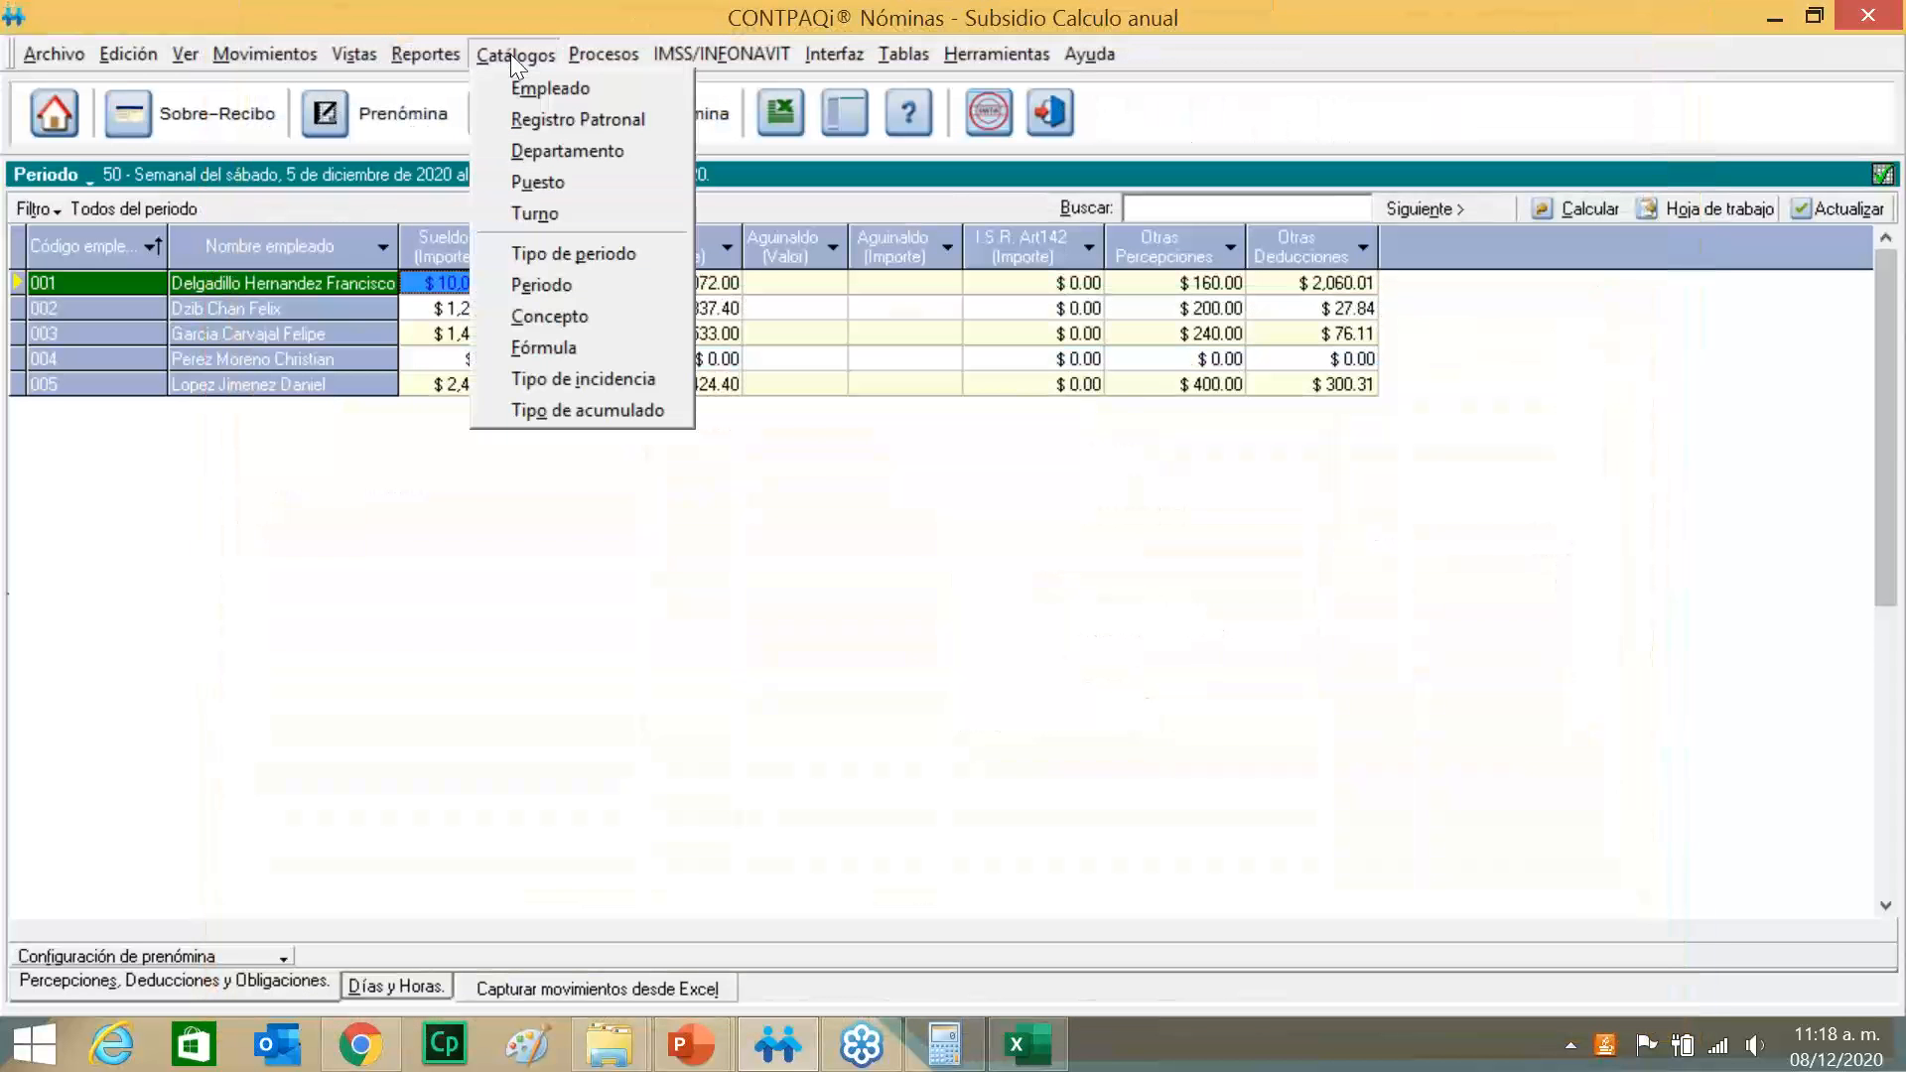
left_click(542, 89)
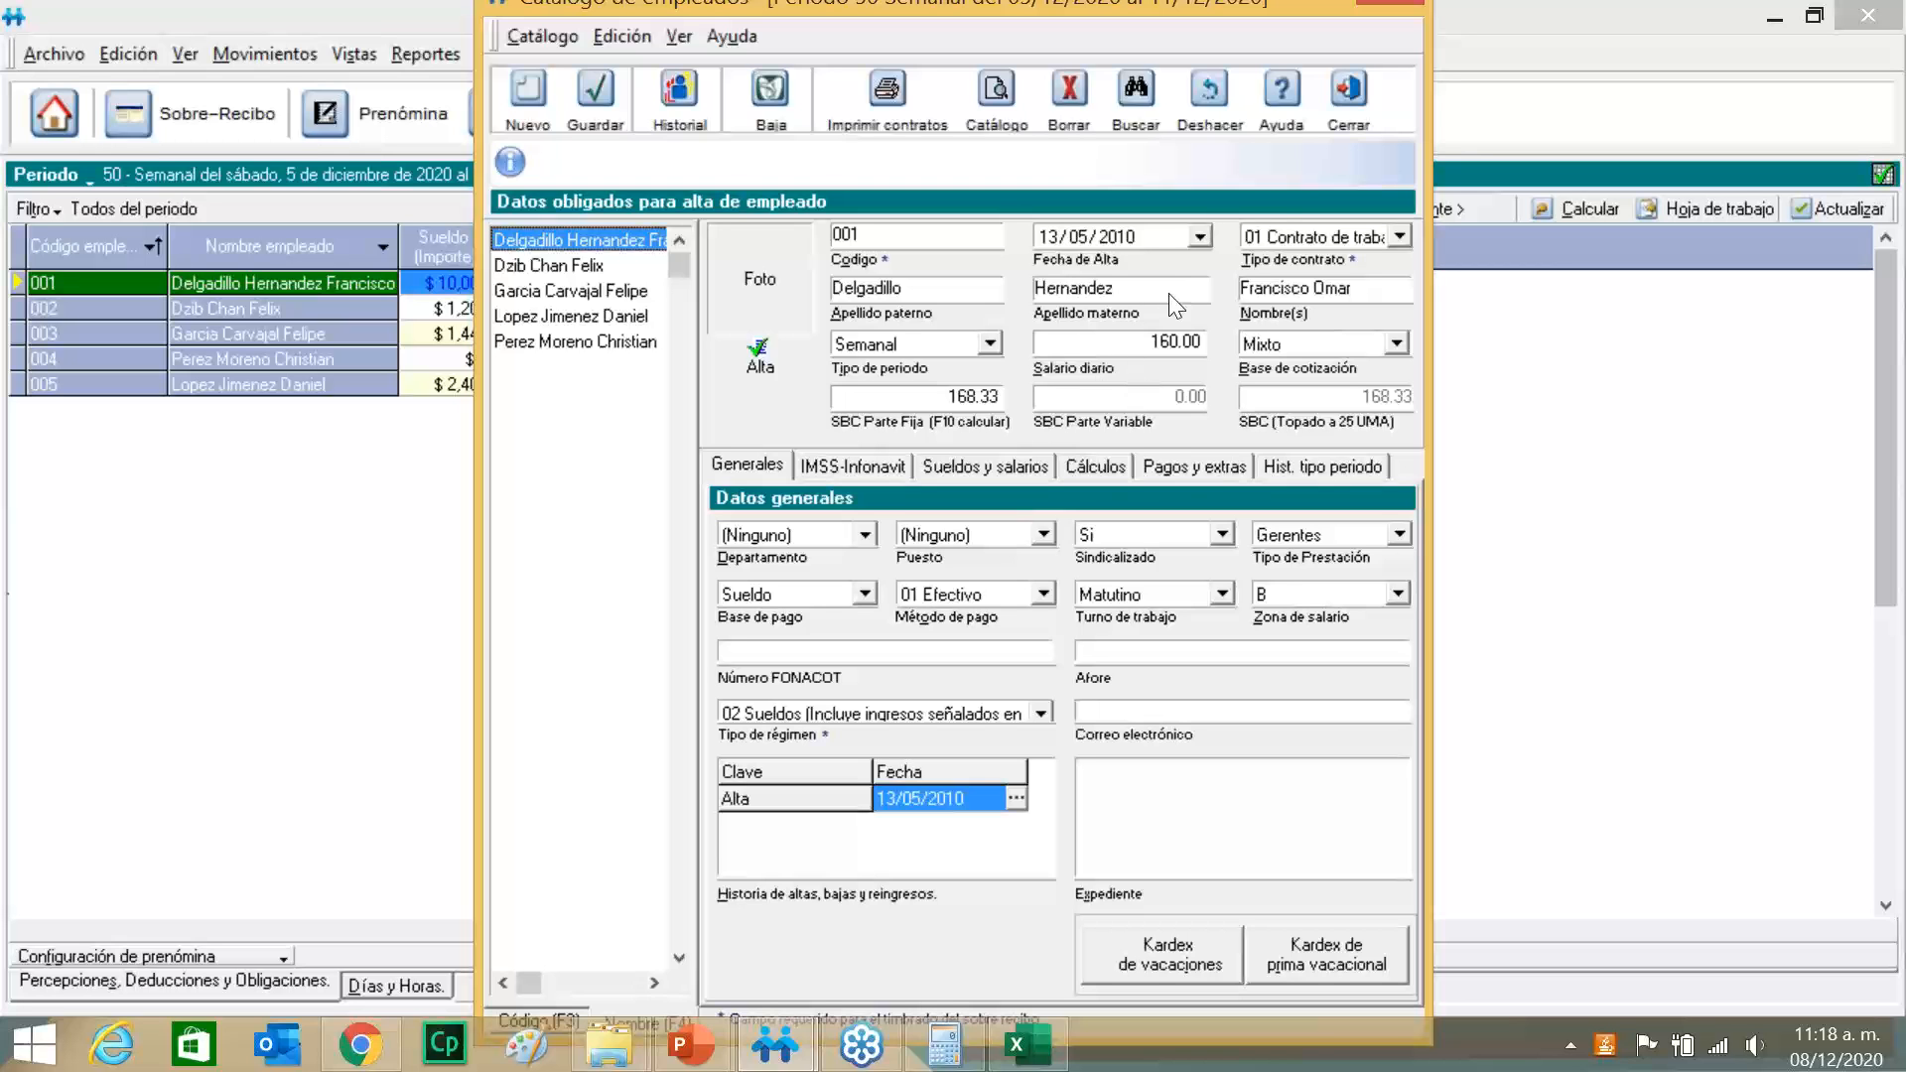
left_click(1332, 99)
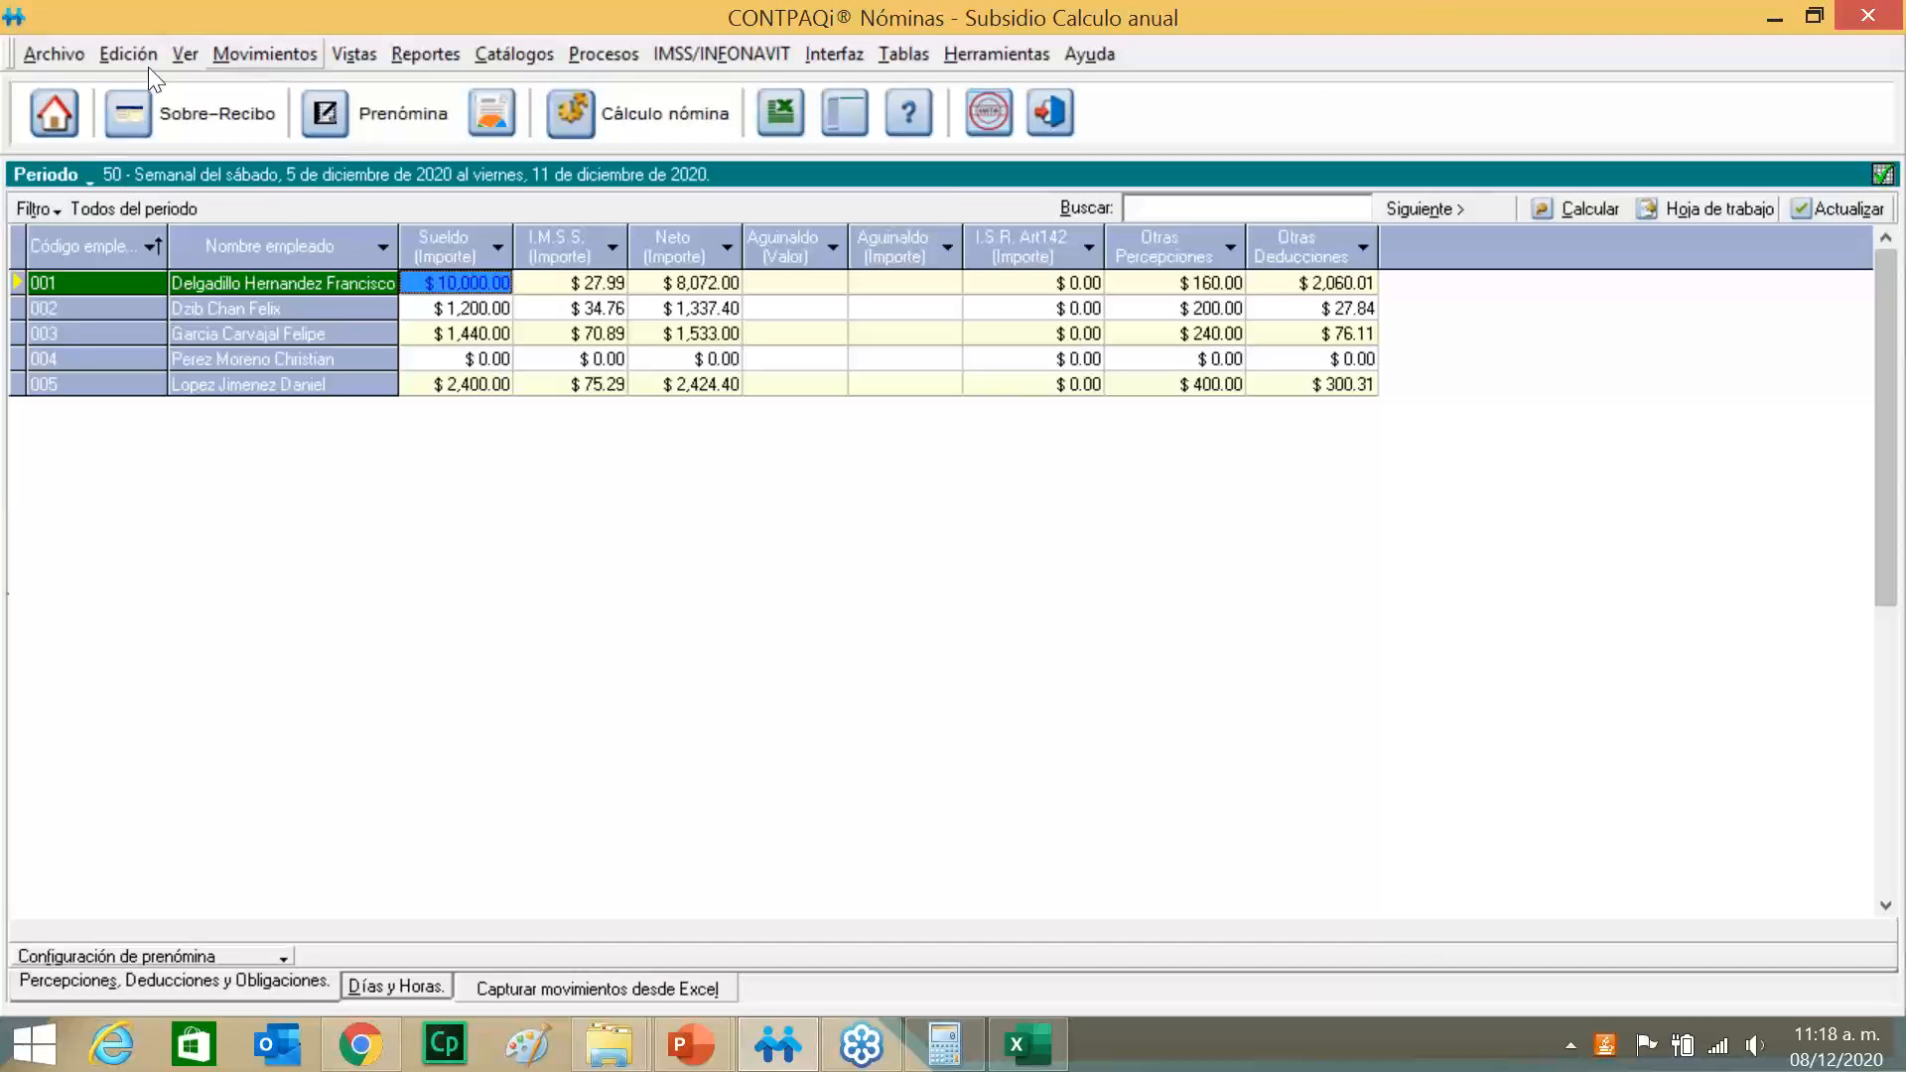
Set the company's Concepto de ajuste del cálculo invertido to 24. Aguinaldo.
left_click(46, 51)
mouse_move(318, 84)
left_click(415, 83)
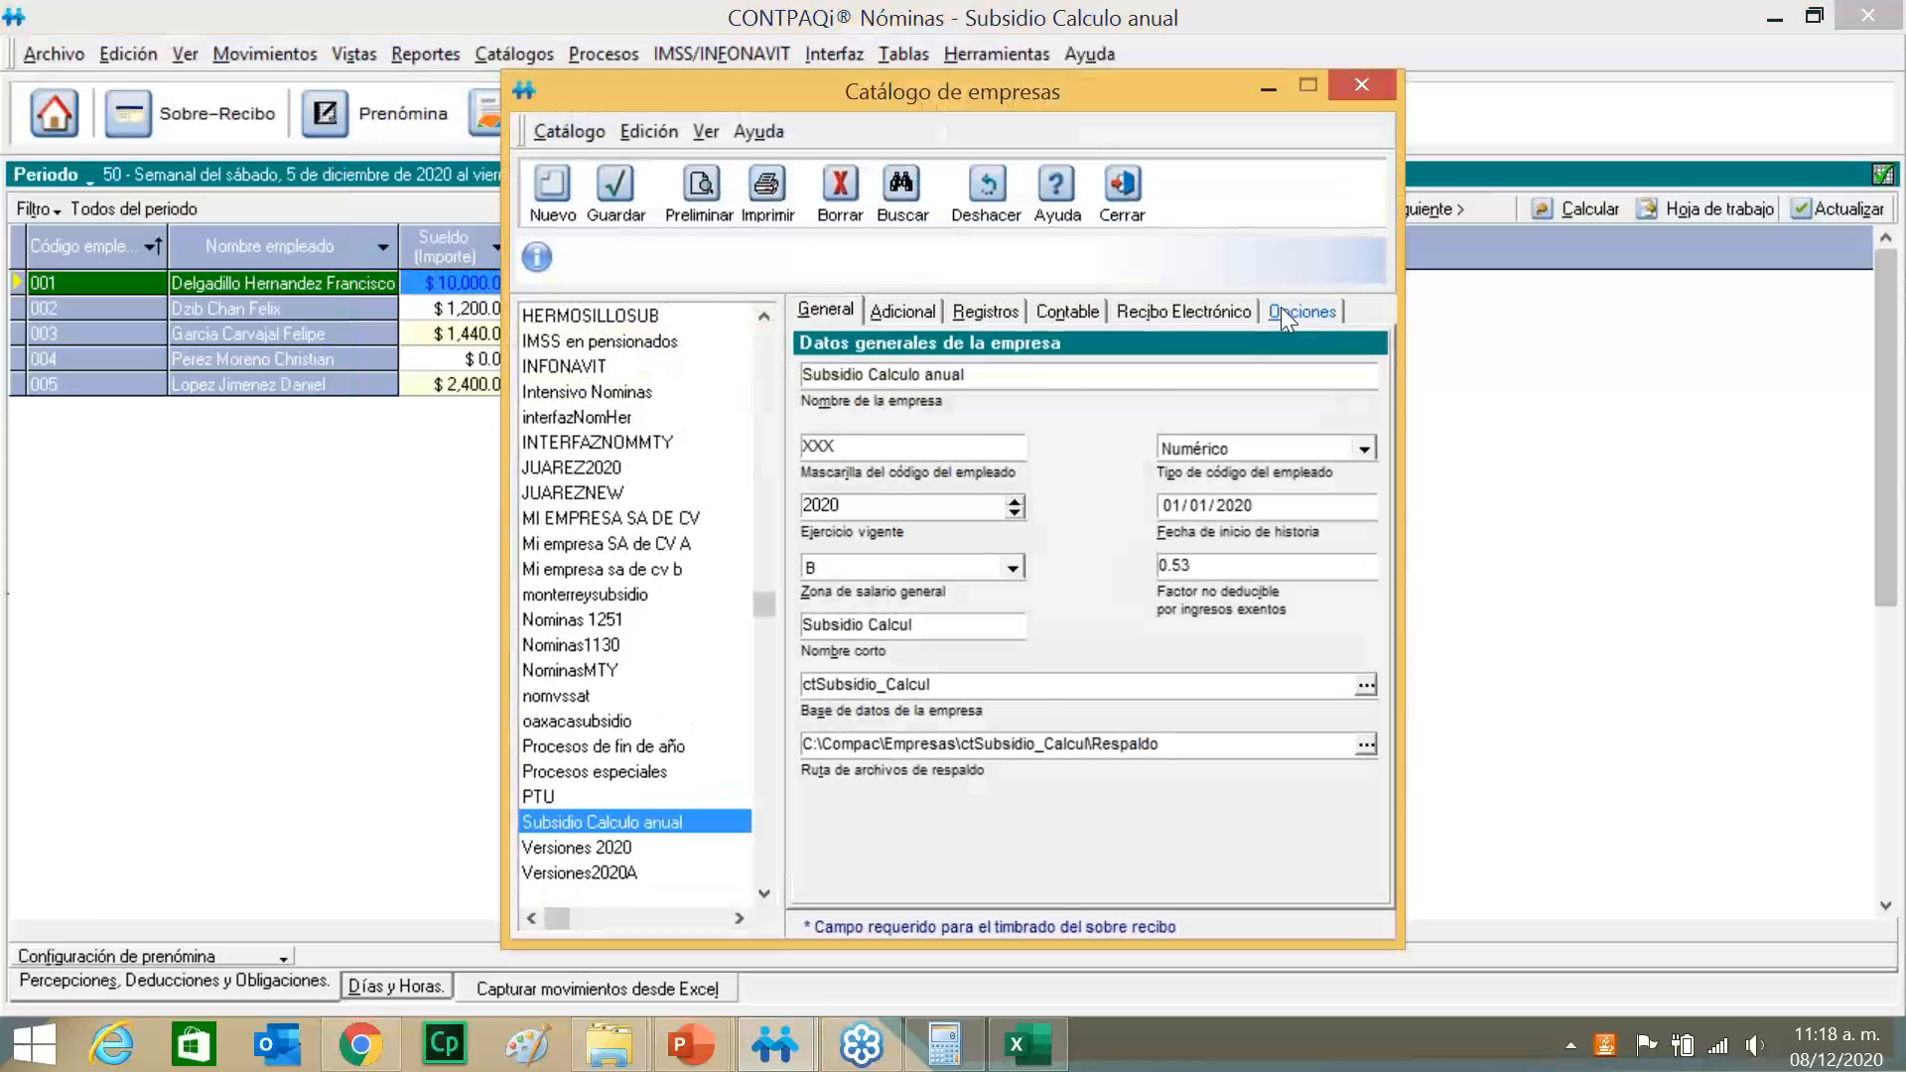
left_click(1282, 308)
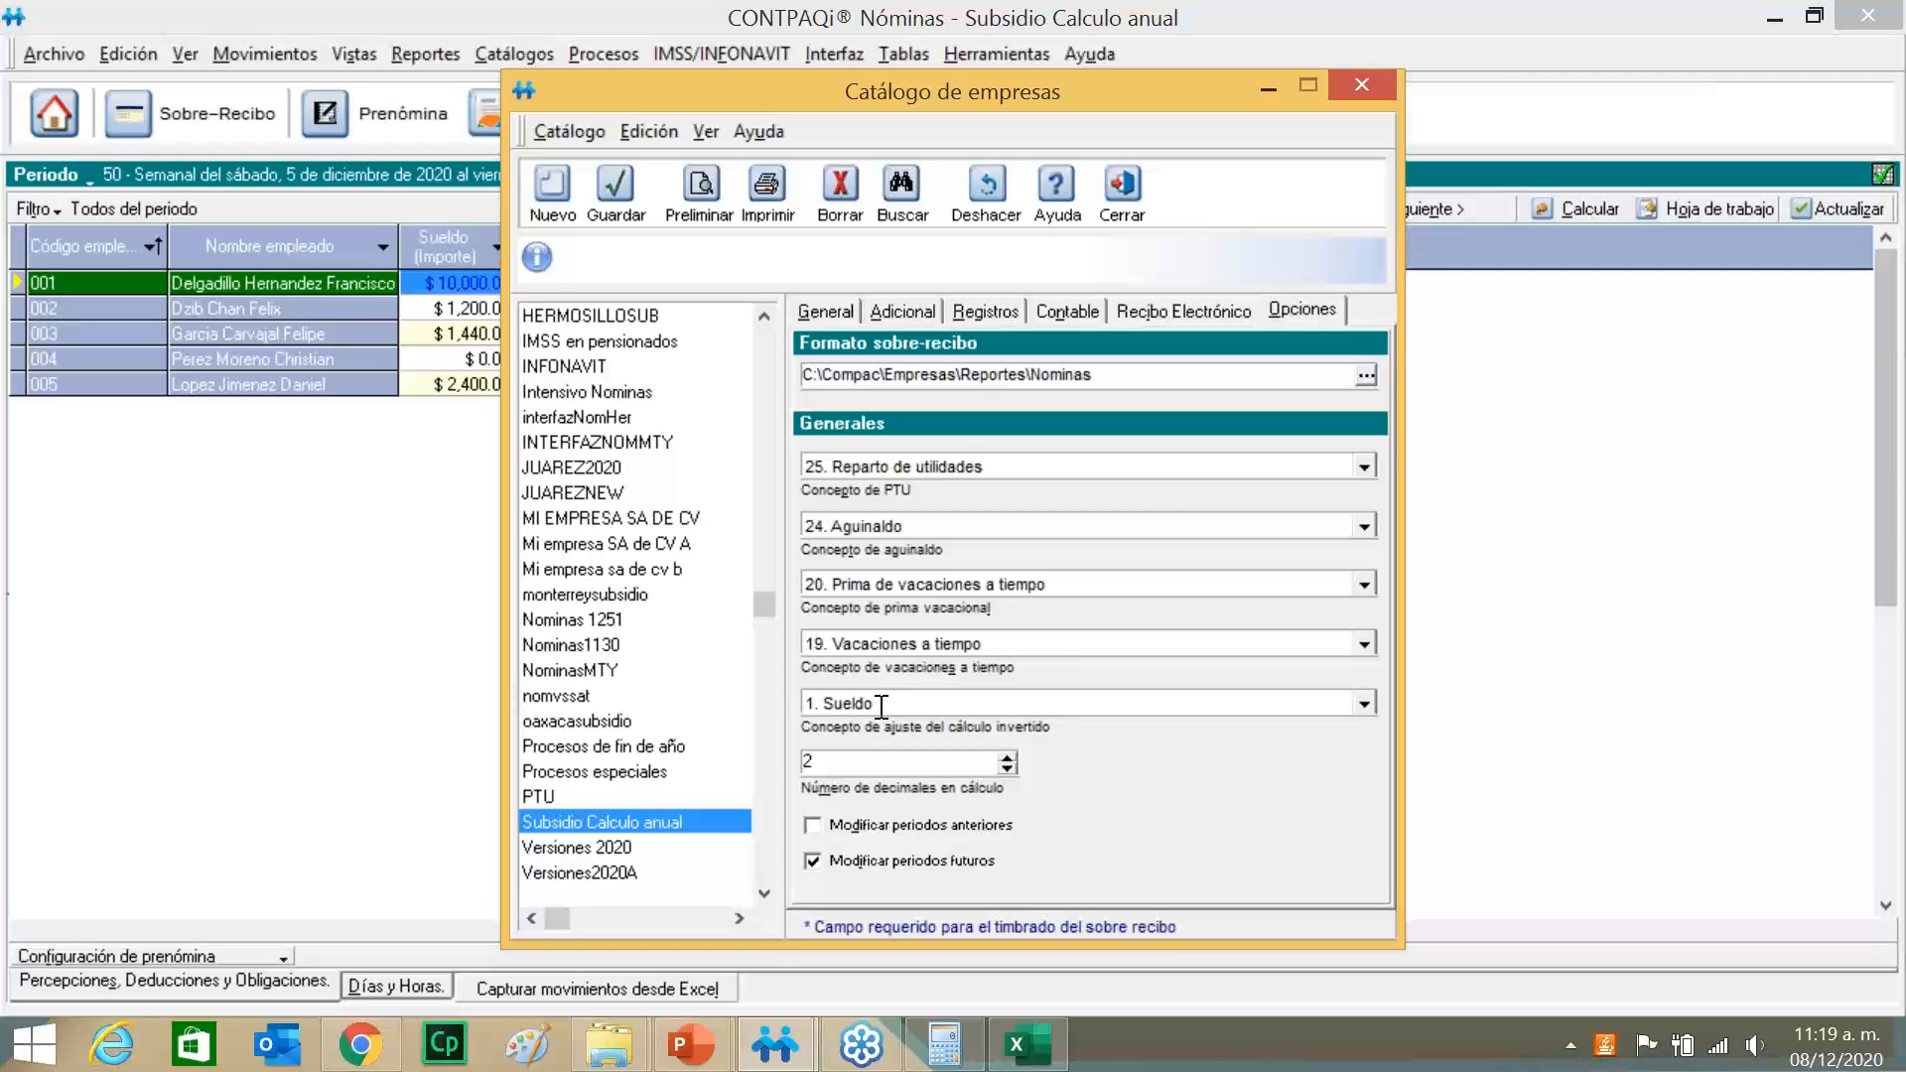
left_click(1364, 704)
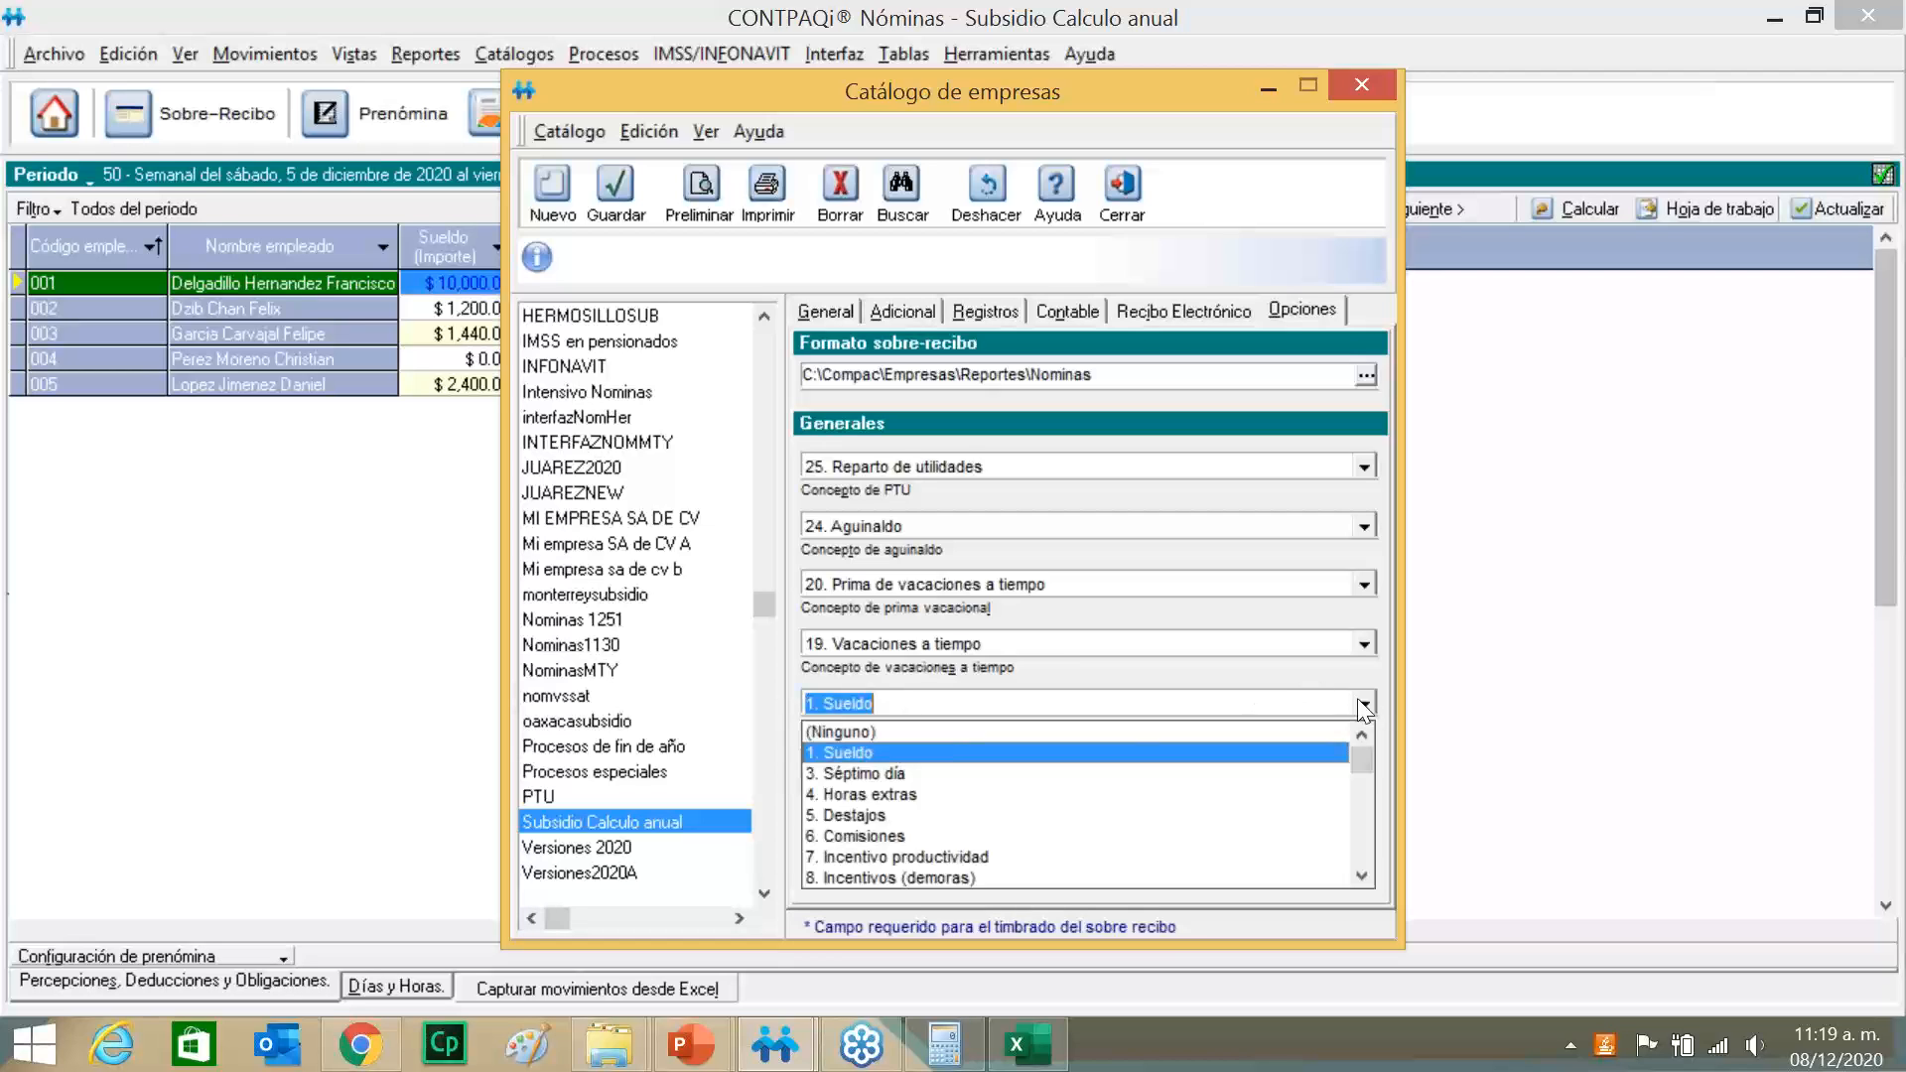
left_click(1362, 875)
left_click_drag(1362, 874, 1368, 873)
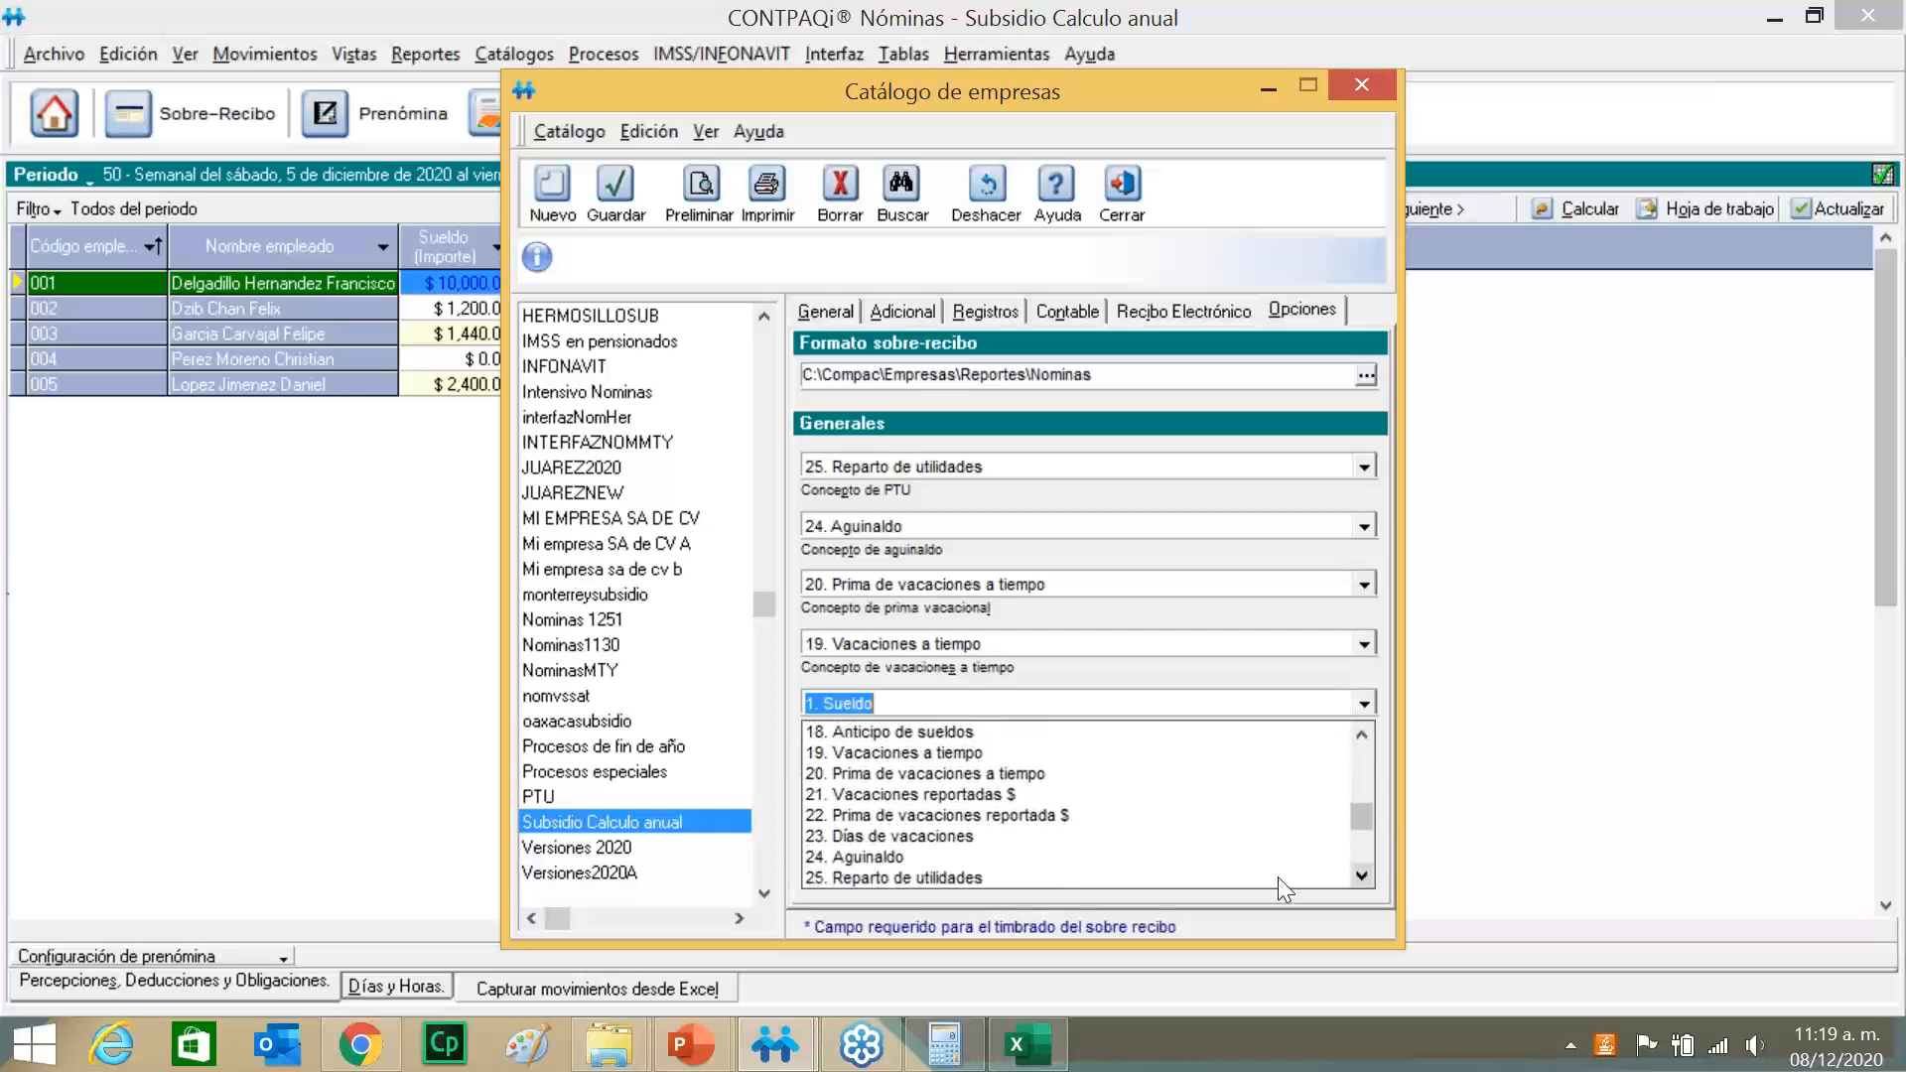
left_click(894, 858)
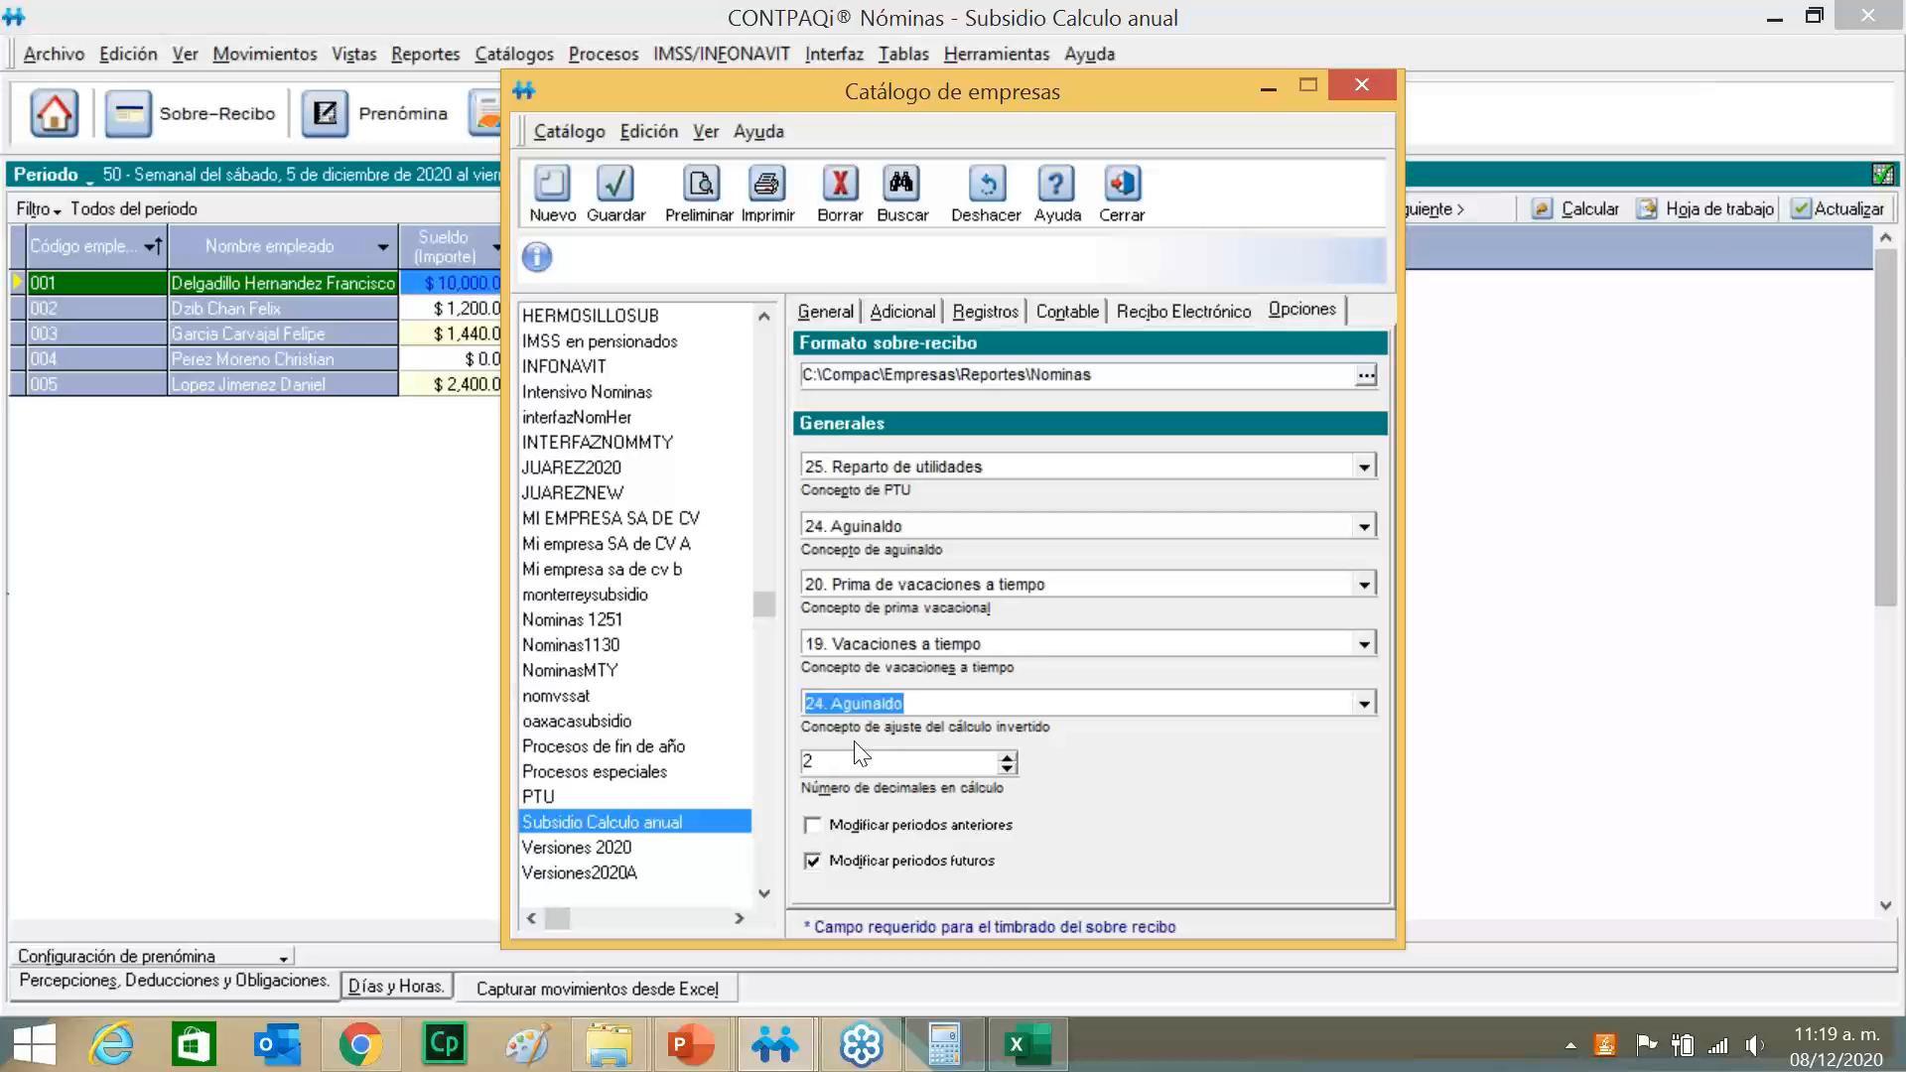
left_click(1870, 157)
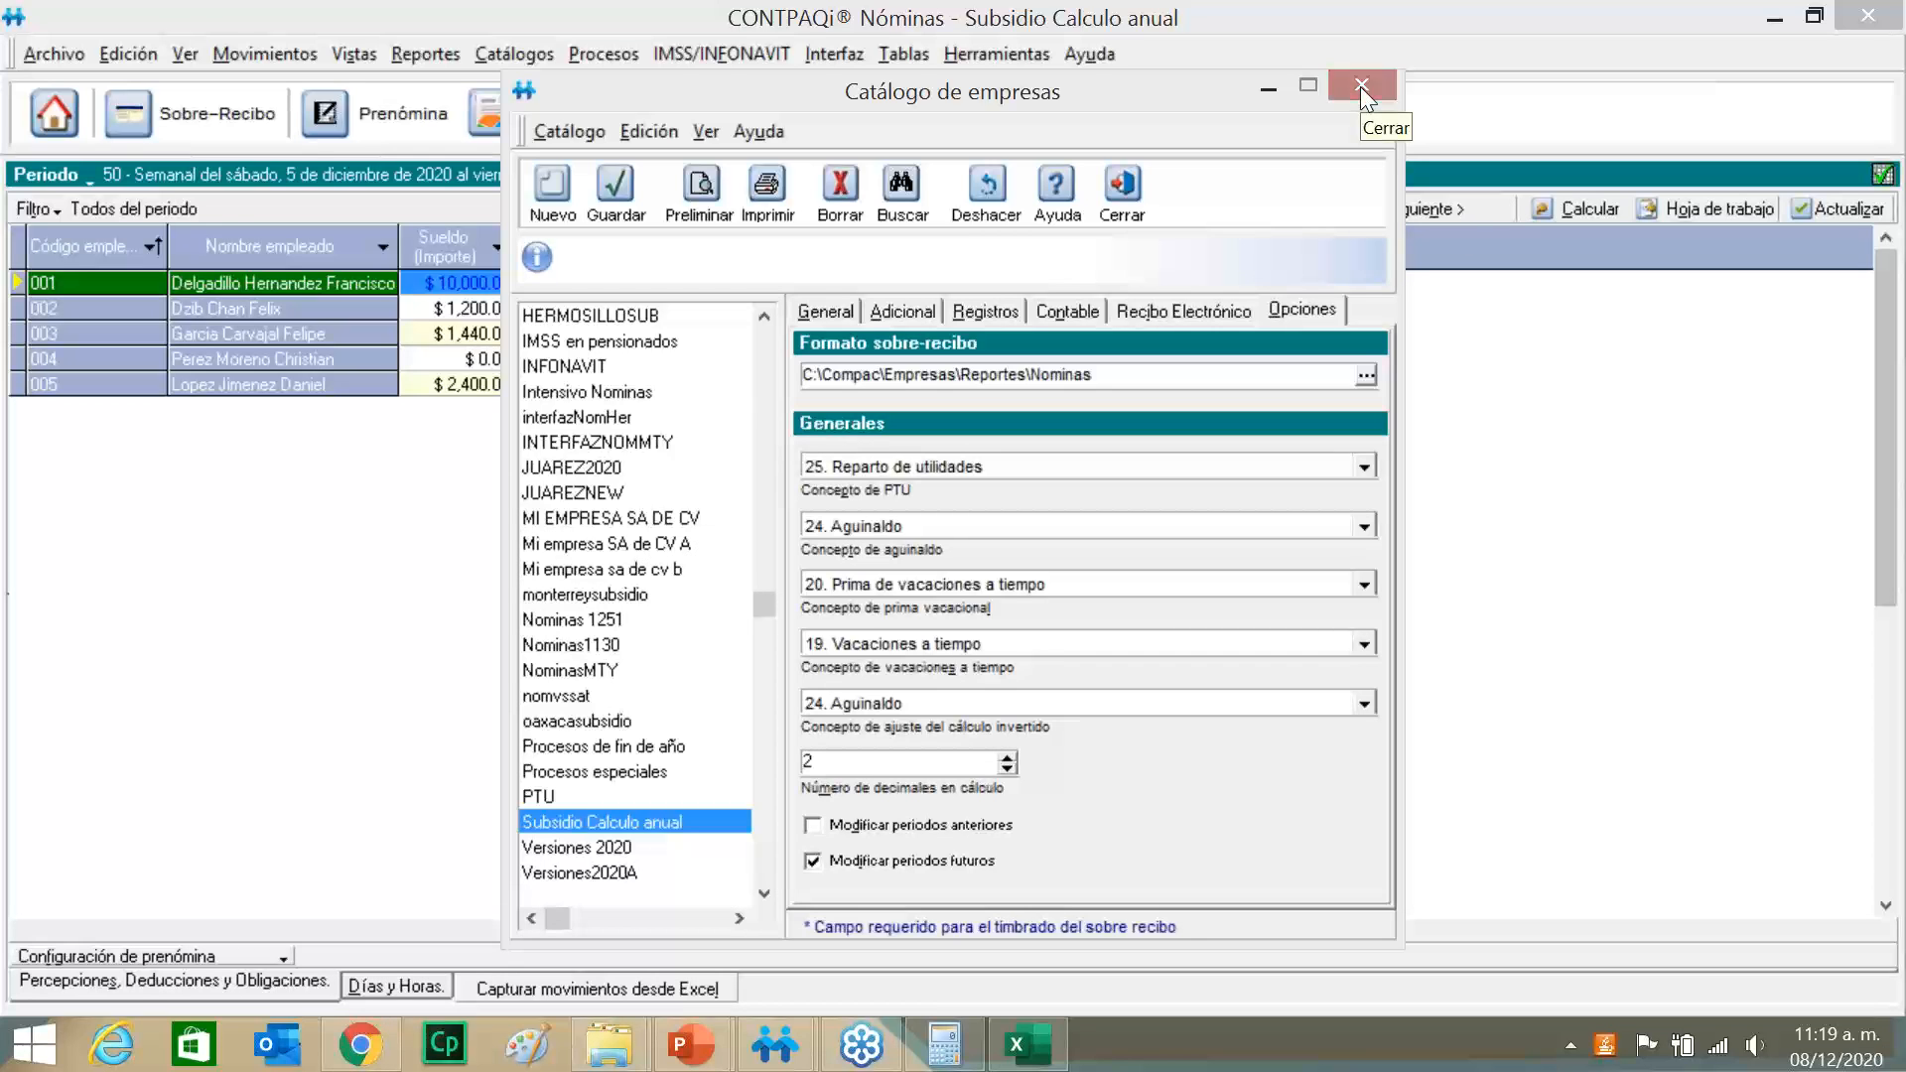
Set the Concepto de ajuste del cálculo invertido back to 1. Sueldo, save the company, and close its catalog.
left_click(1362, 703)
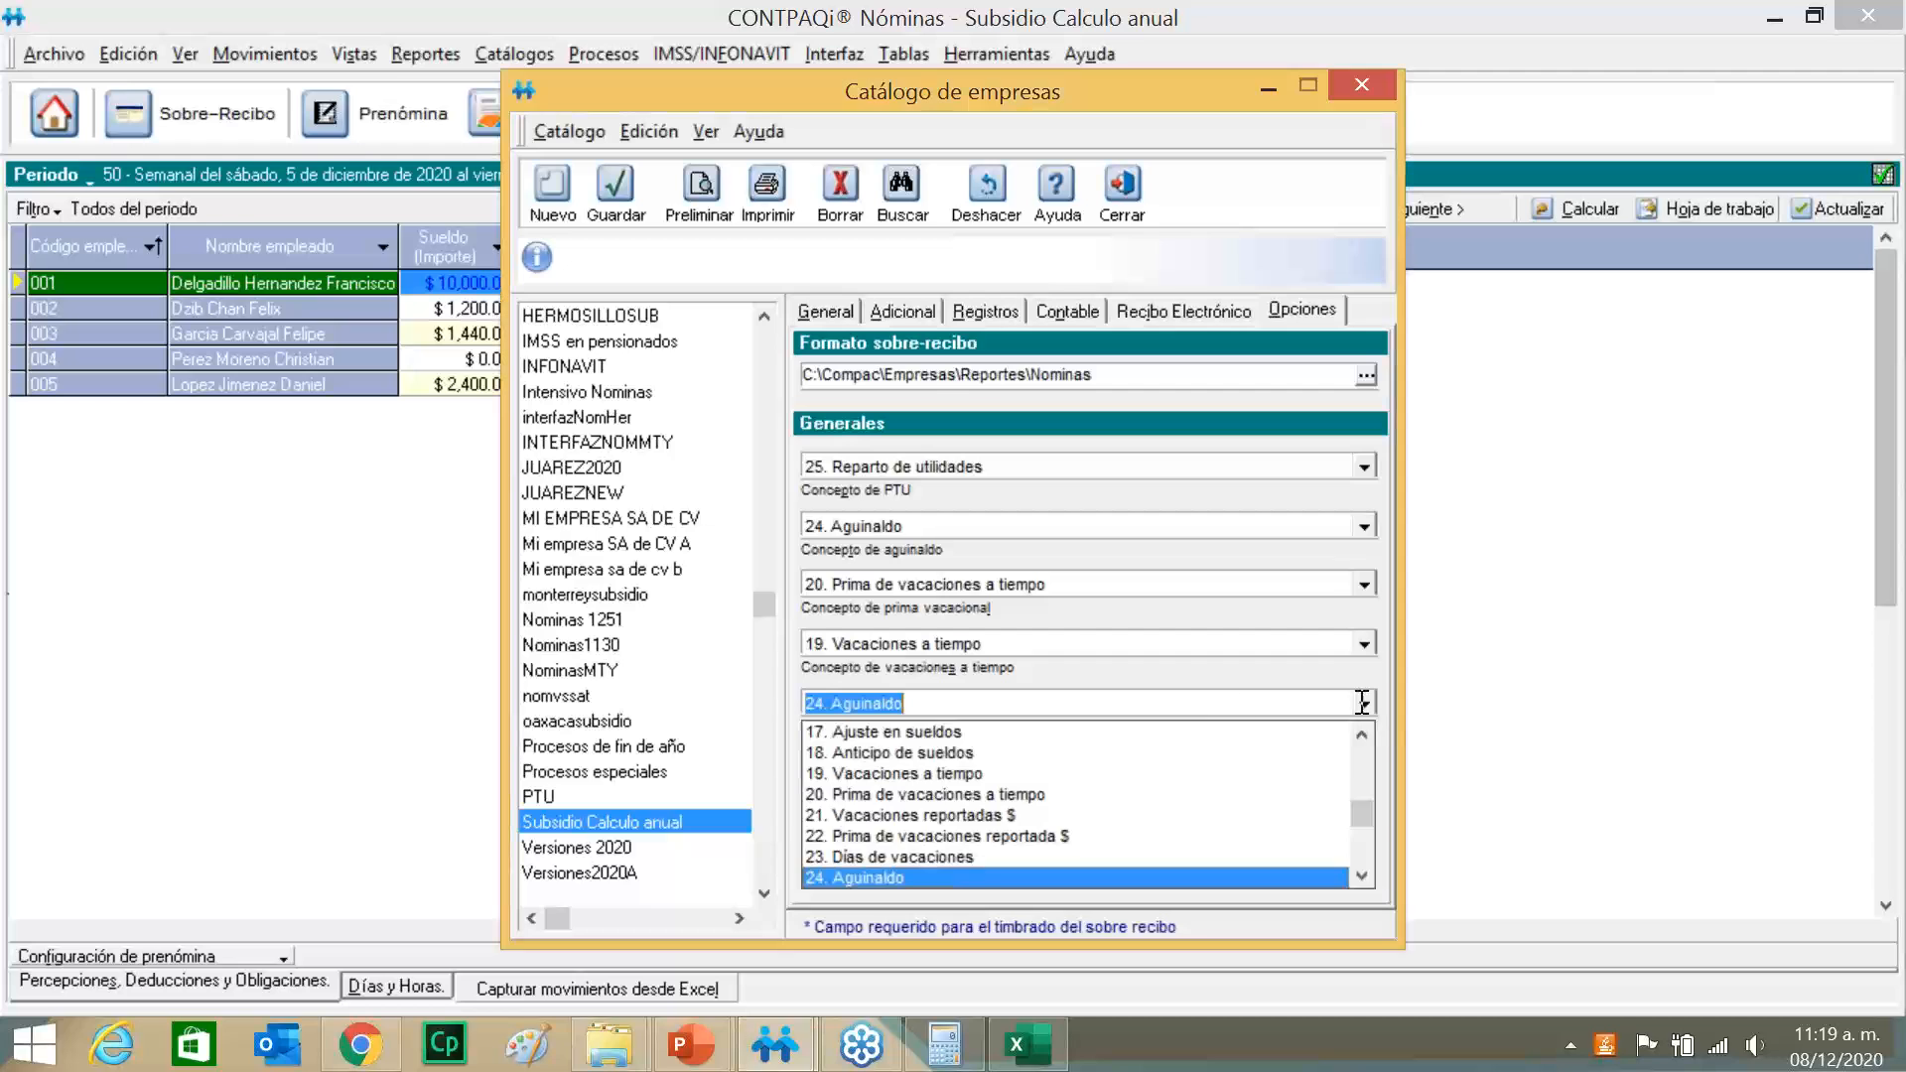
left_click_drag(1358, 806, 1356, 725)
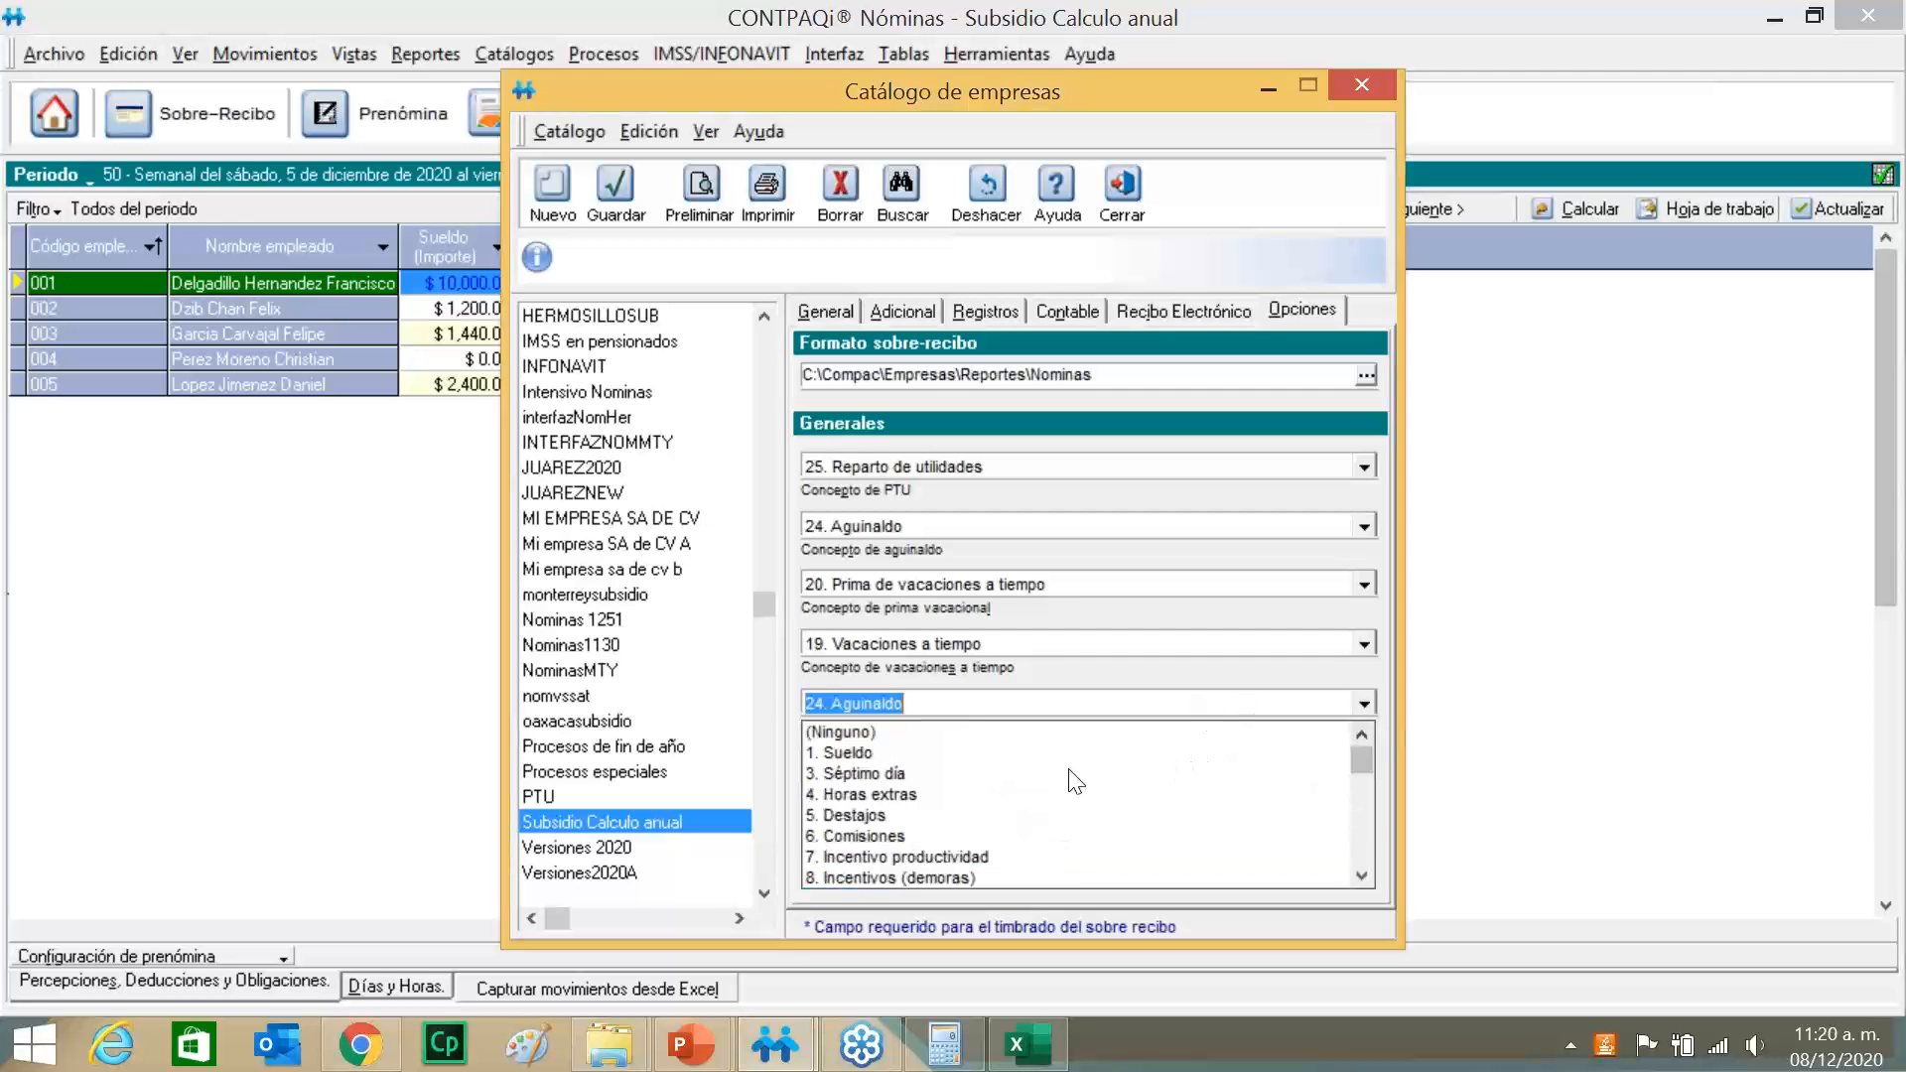
left_click(844, 752)
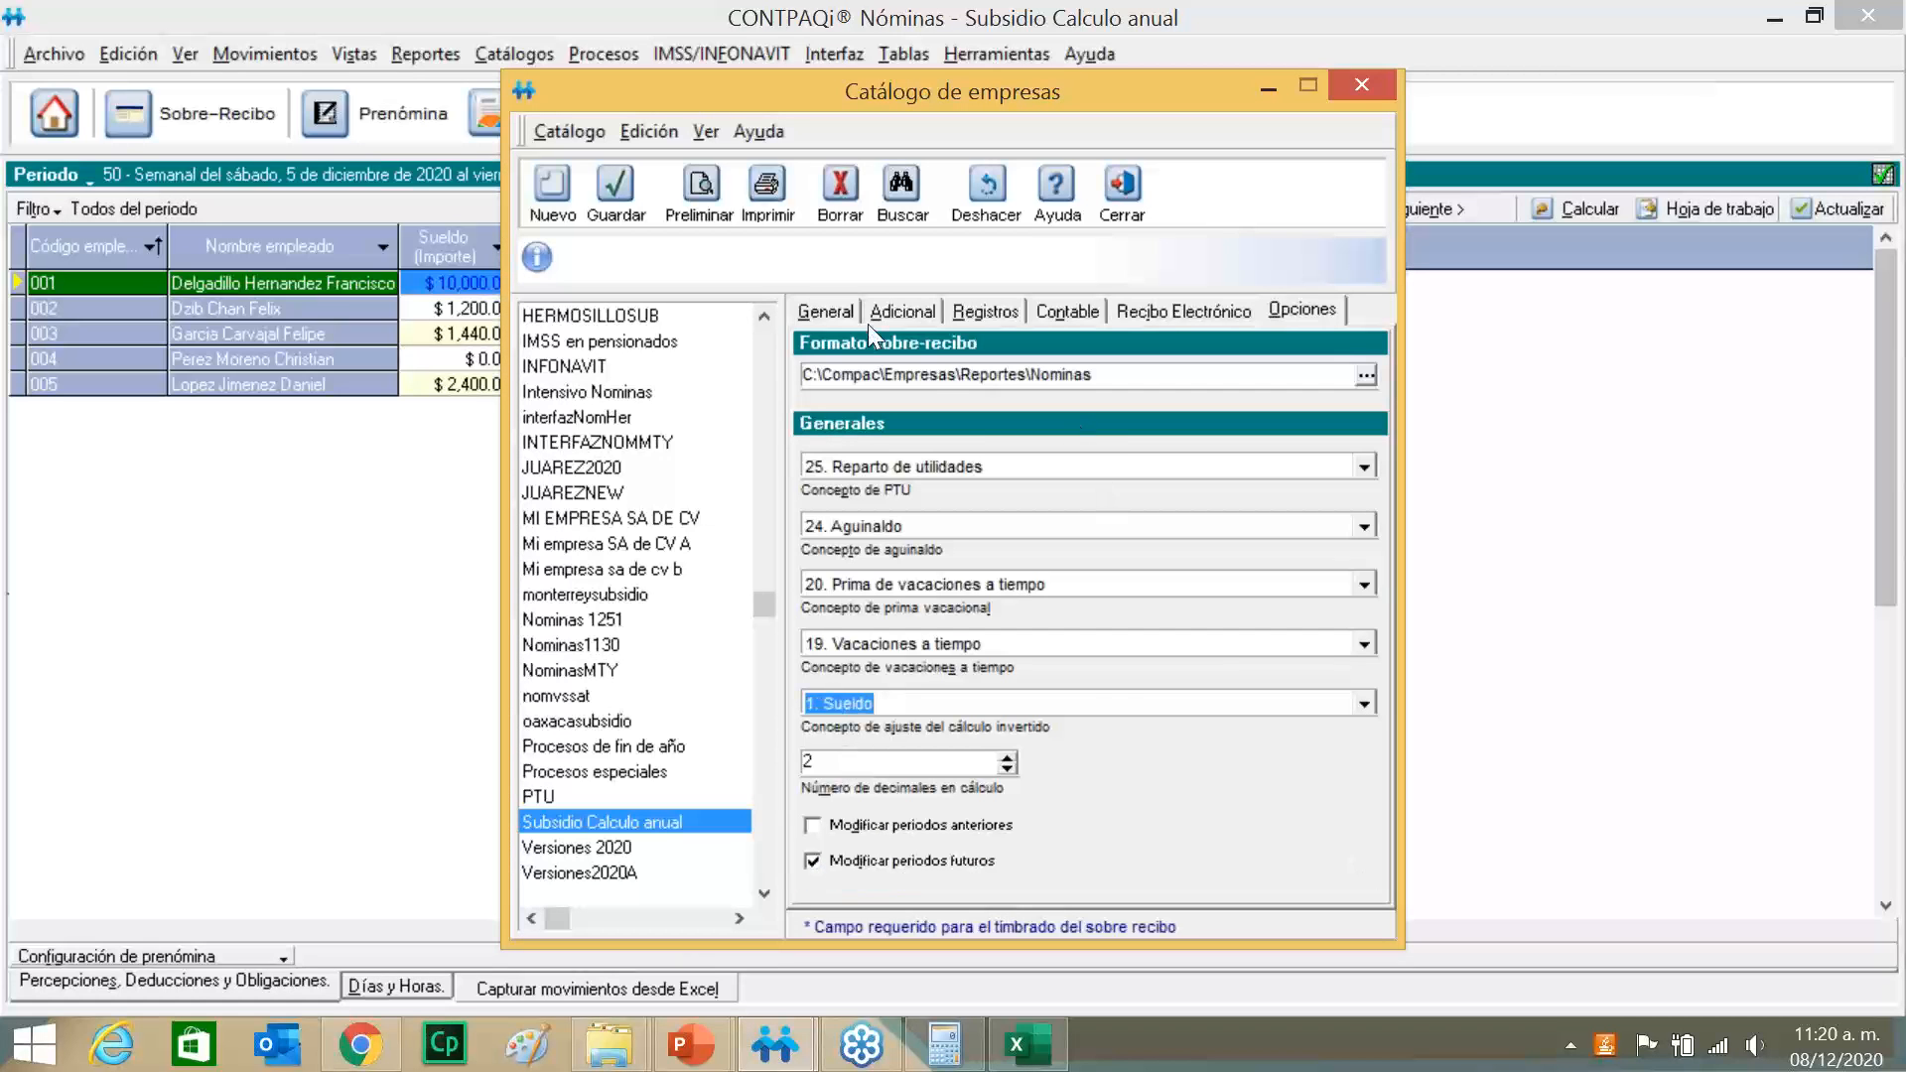
left_click(616, 189)
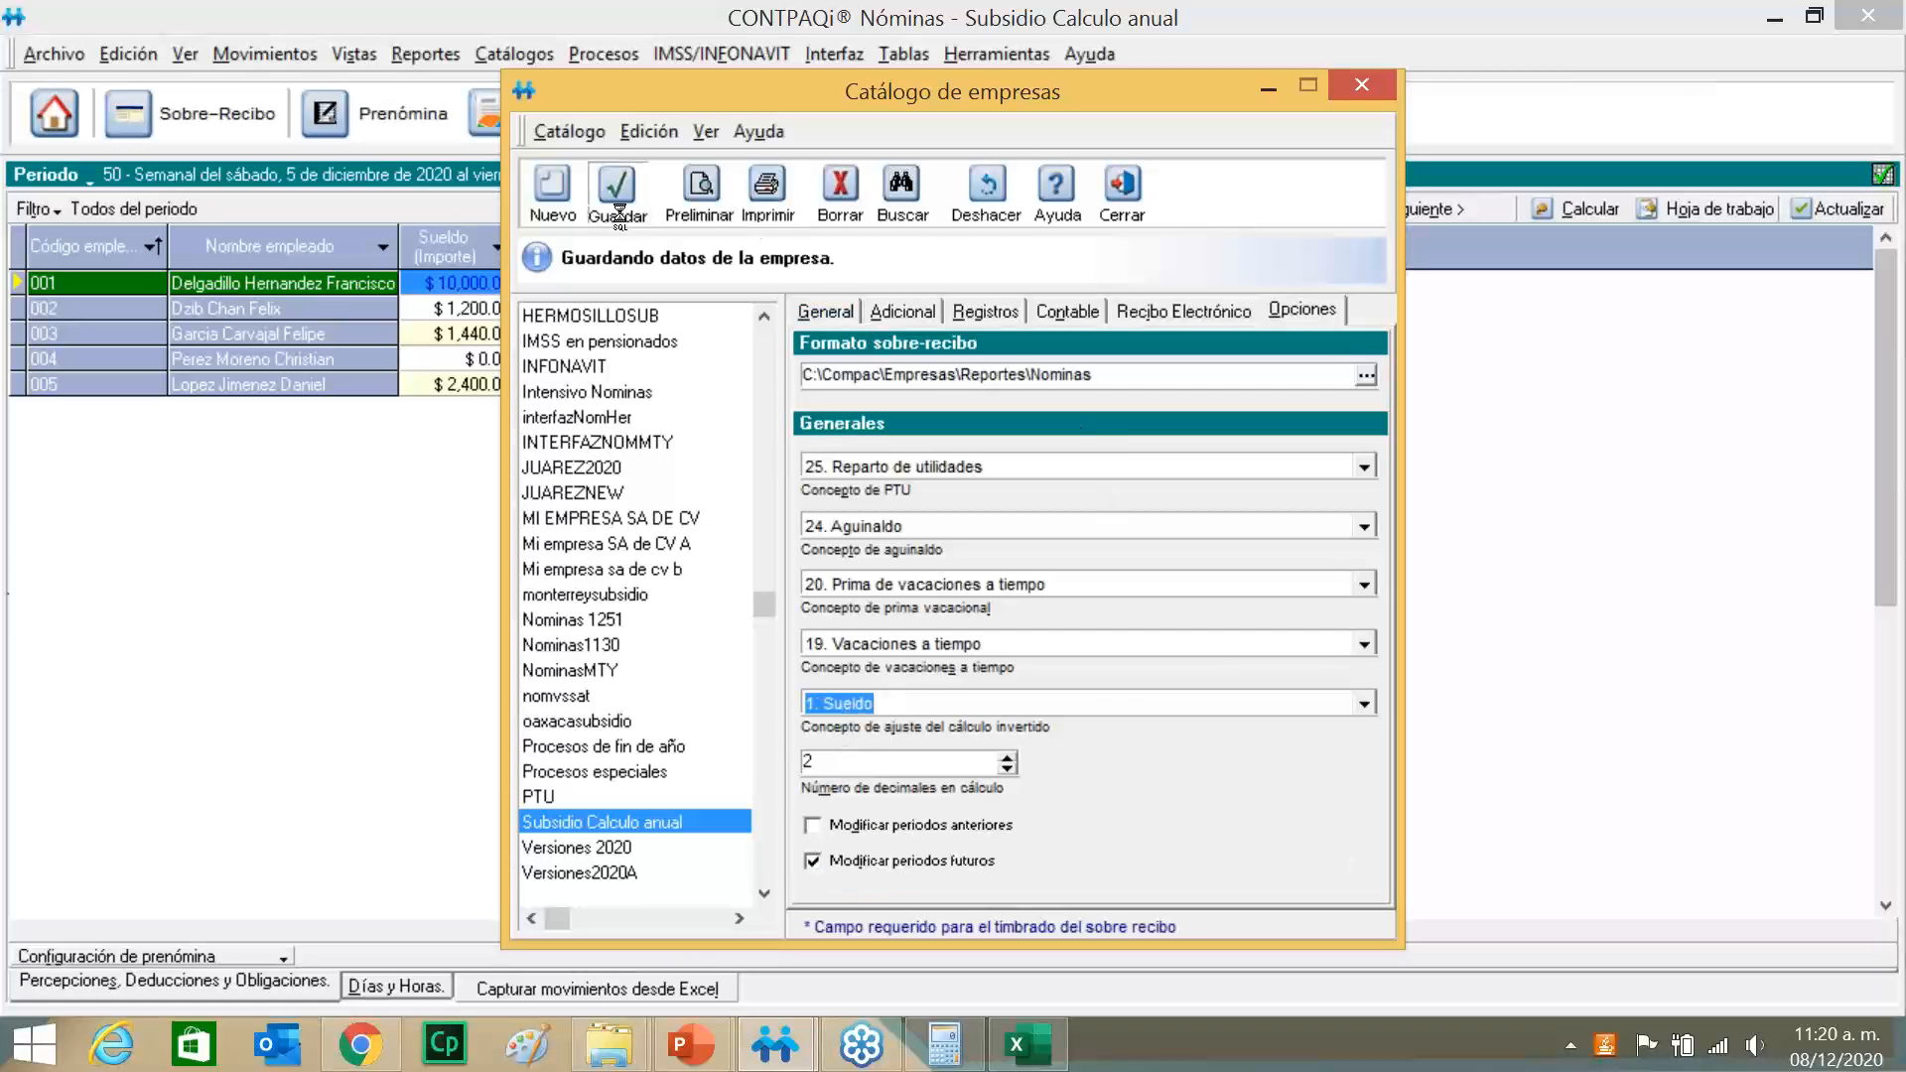
left_click(1123, 210)
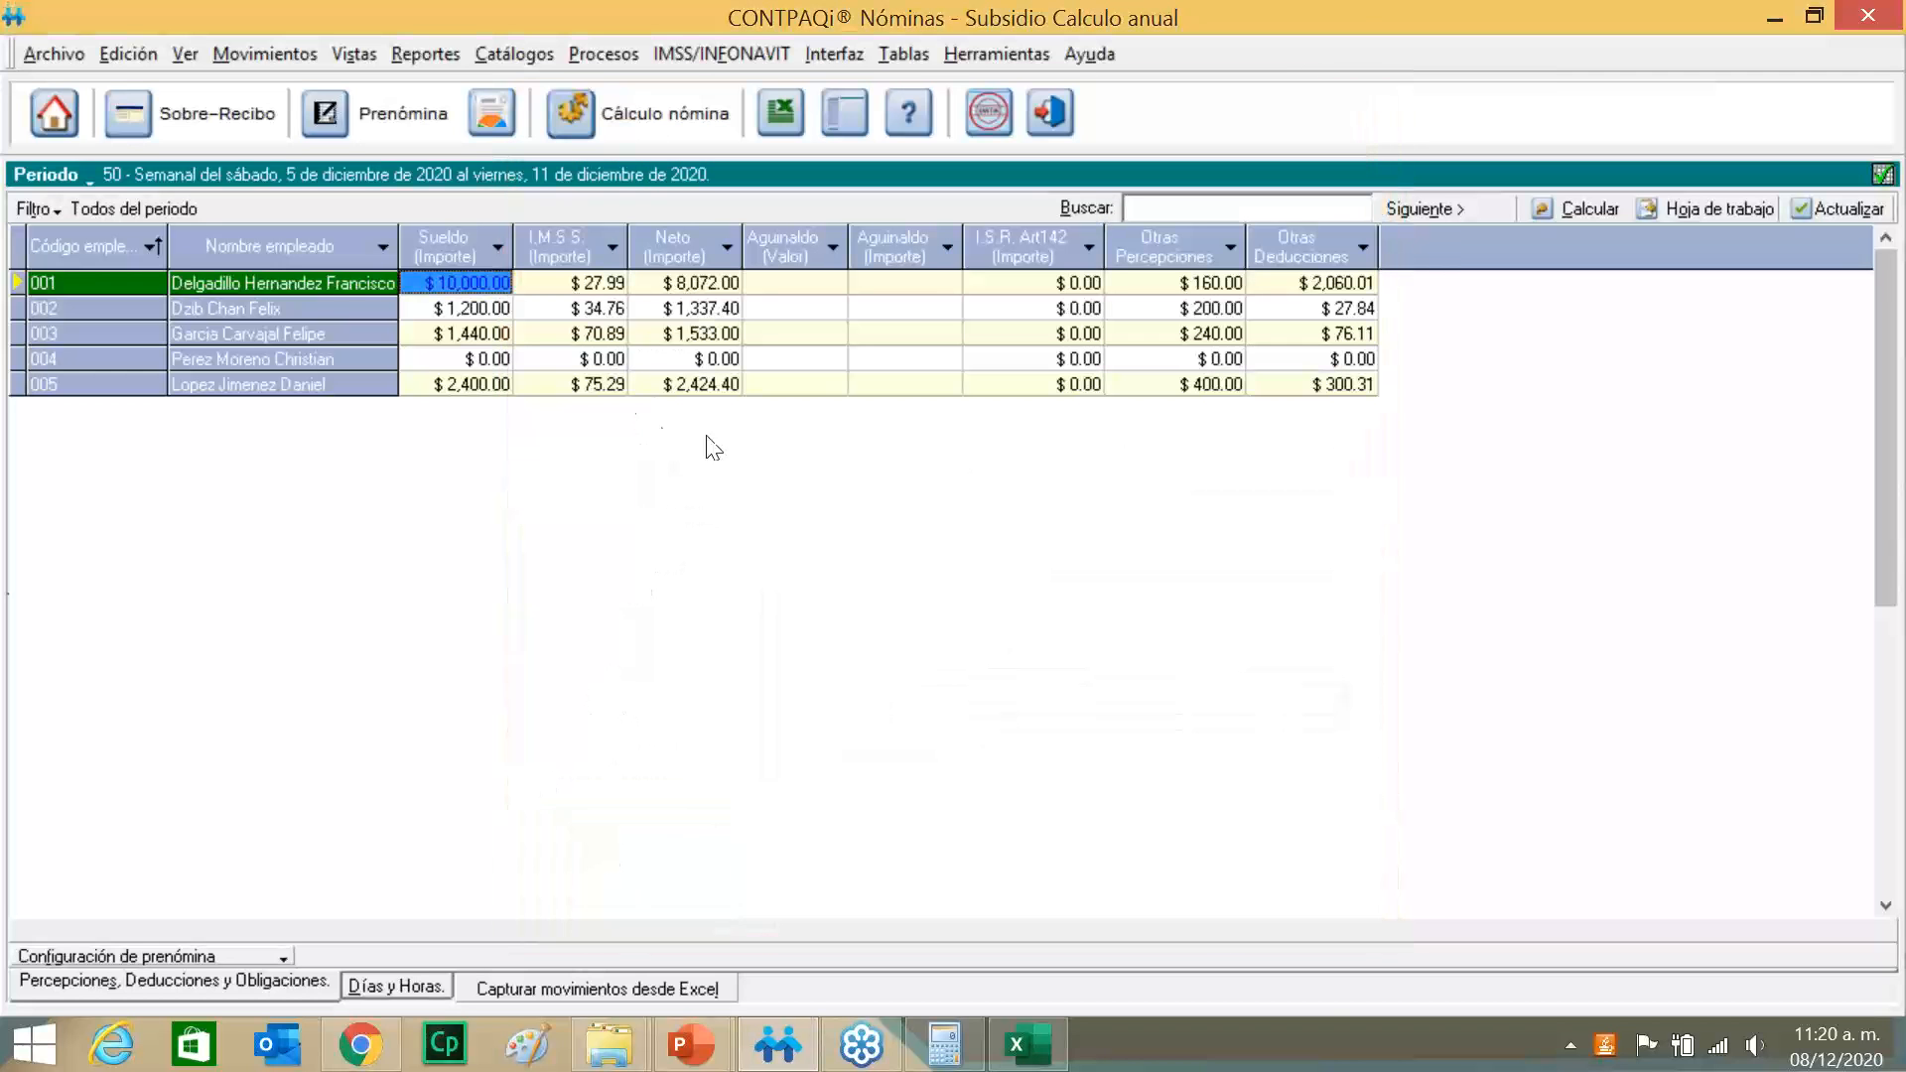
Open employee 001's Sobre-recibo and set the Neto a pagar to 15,000.
right_click(365, 277)
left_click(424, 299)
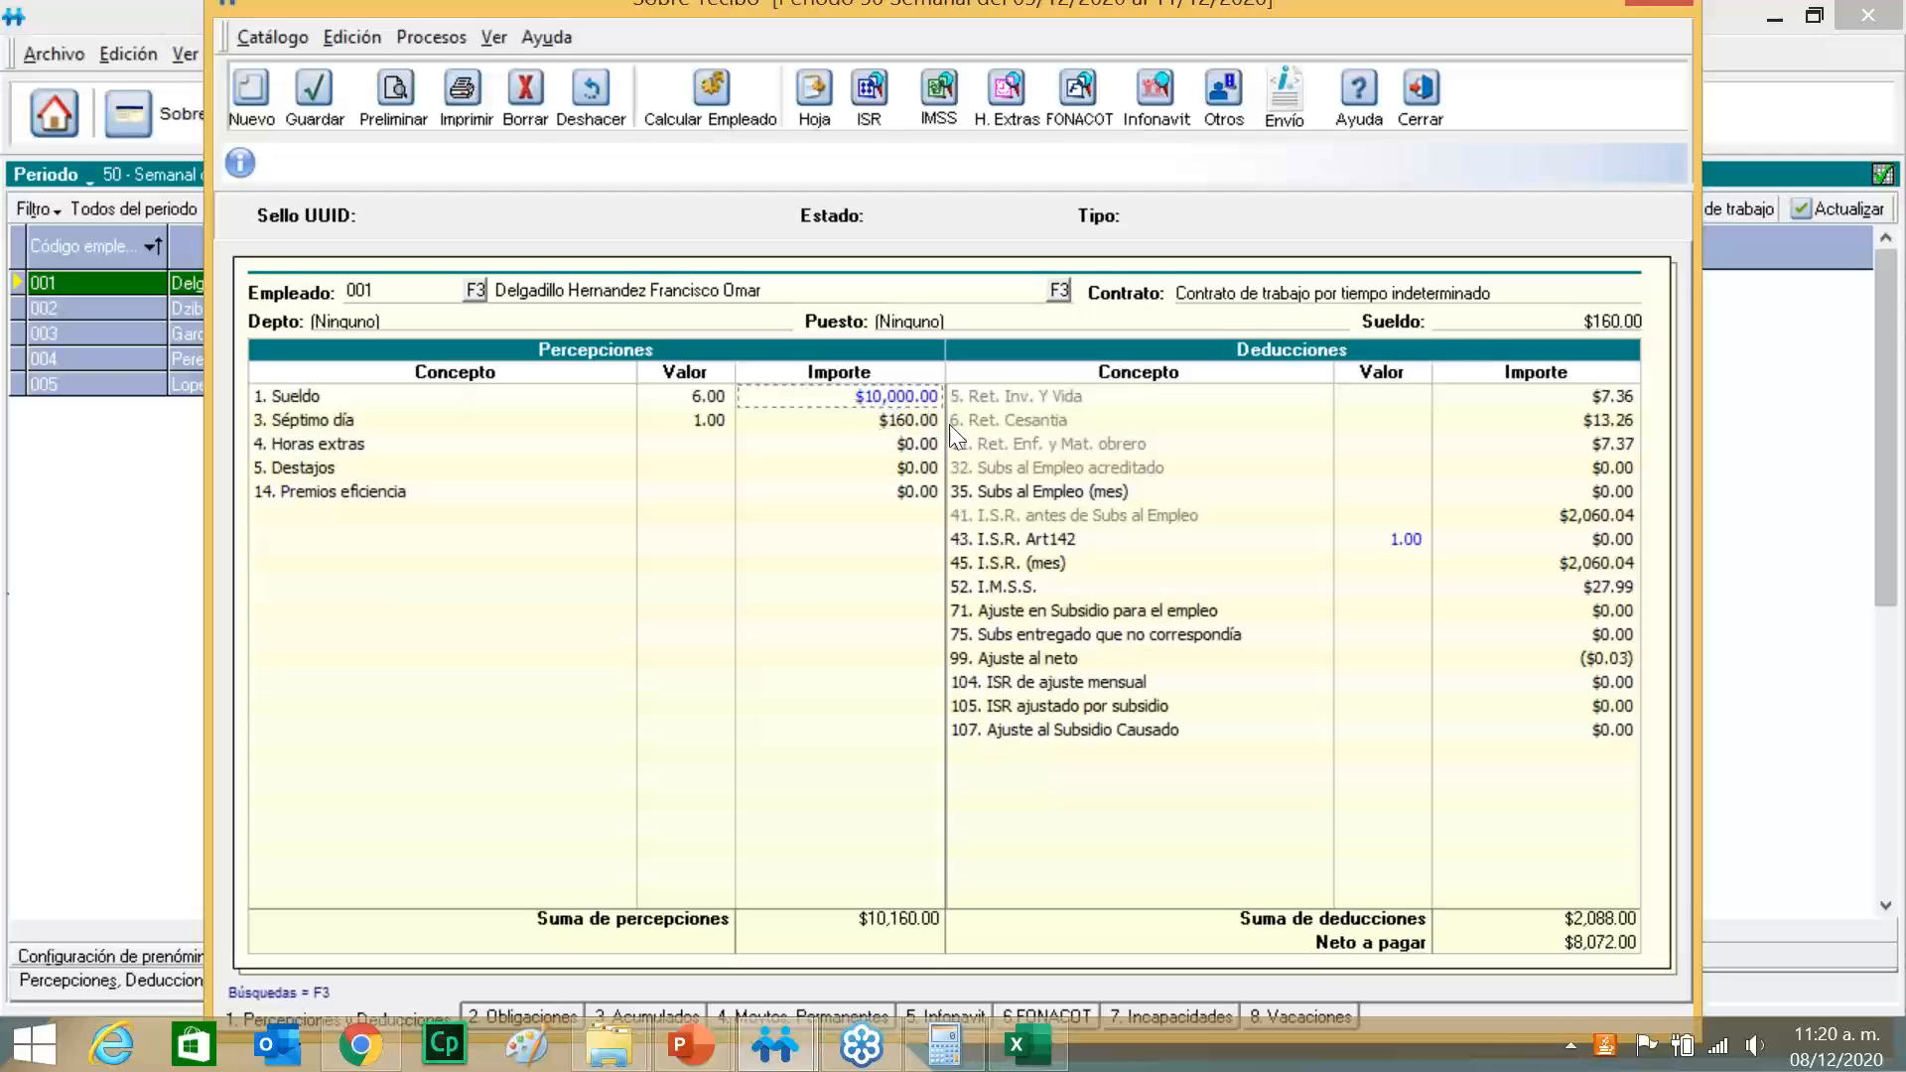
left_click(1588, 943)
type("15,0")
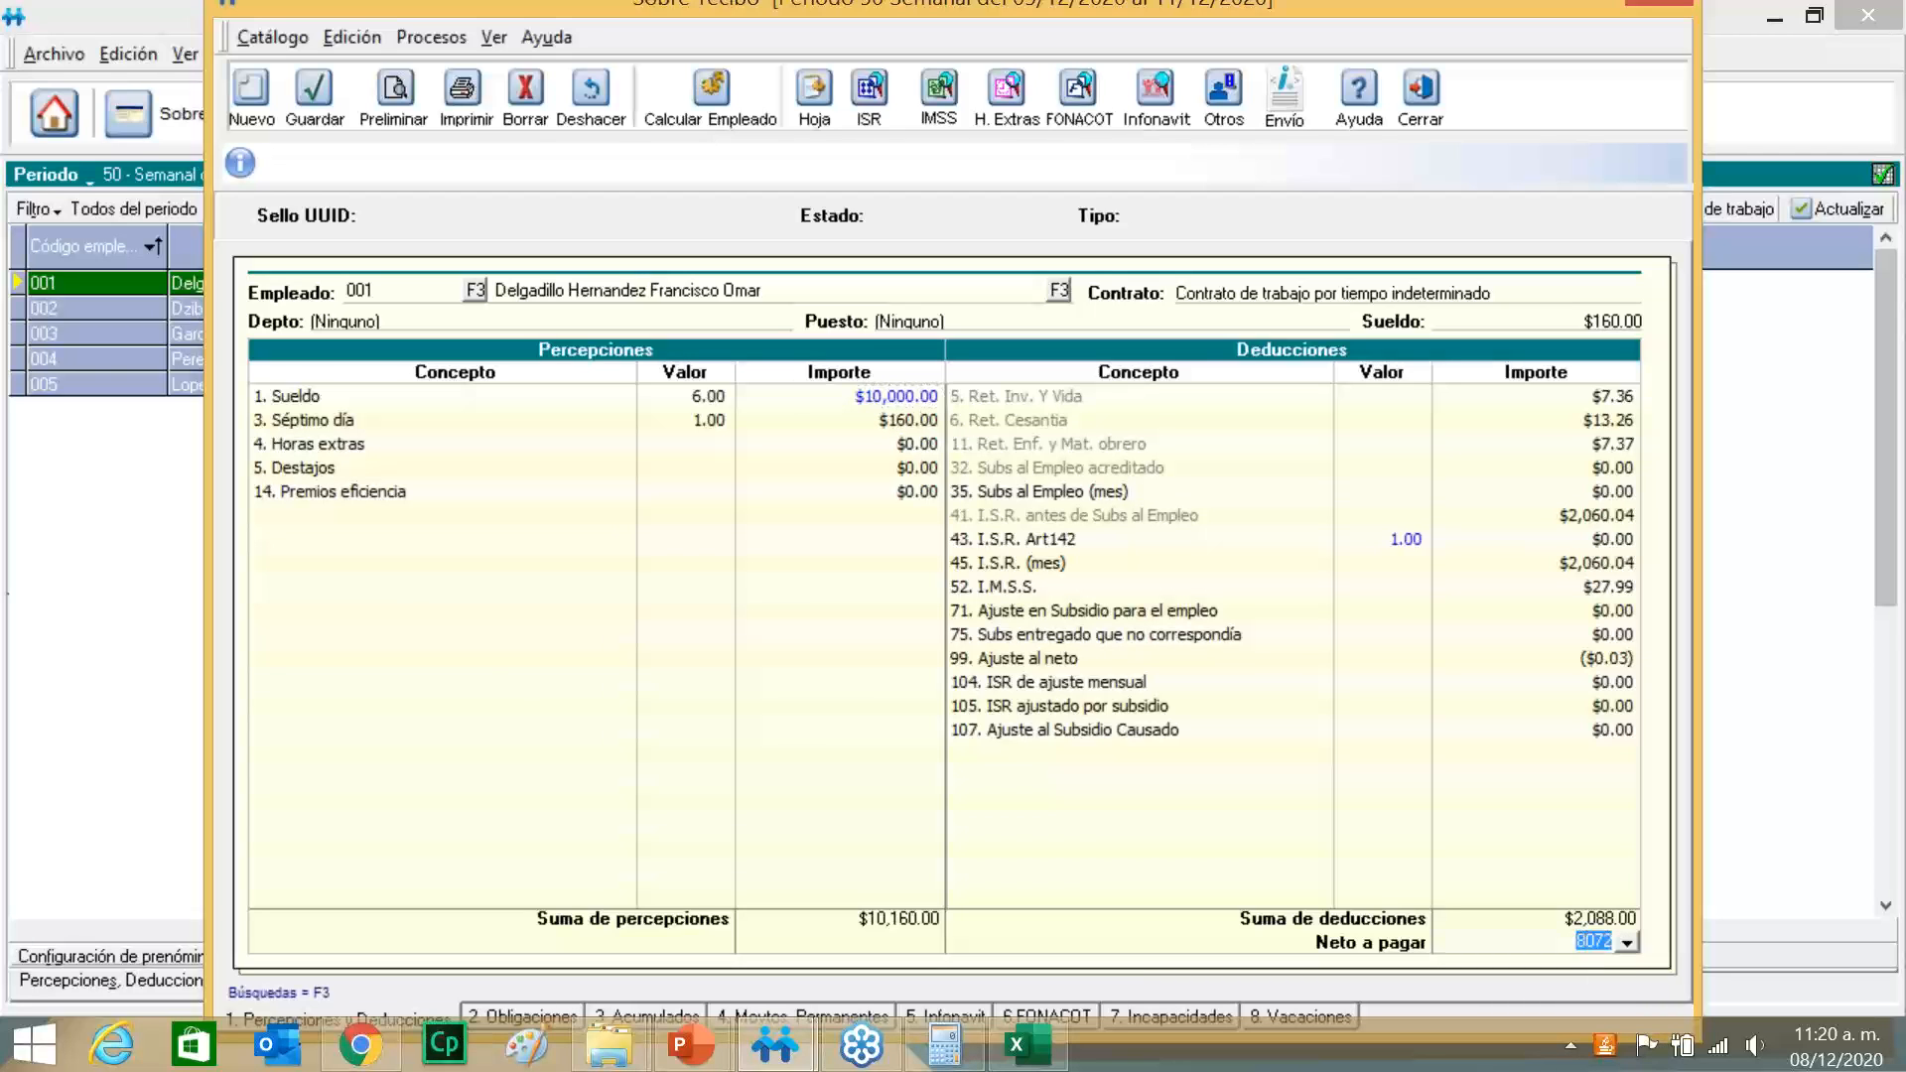
type("000")
key("Return")
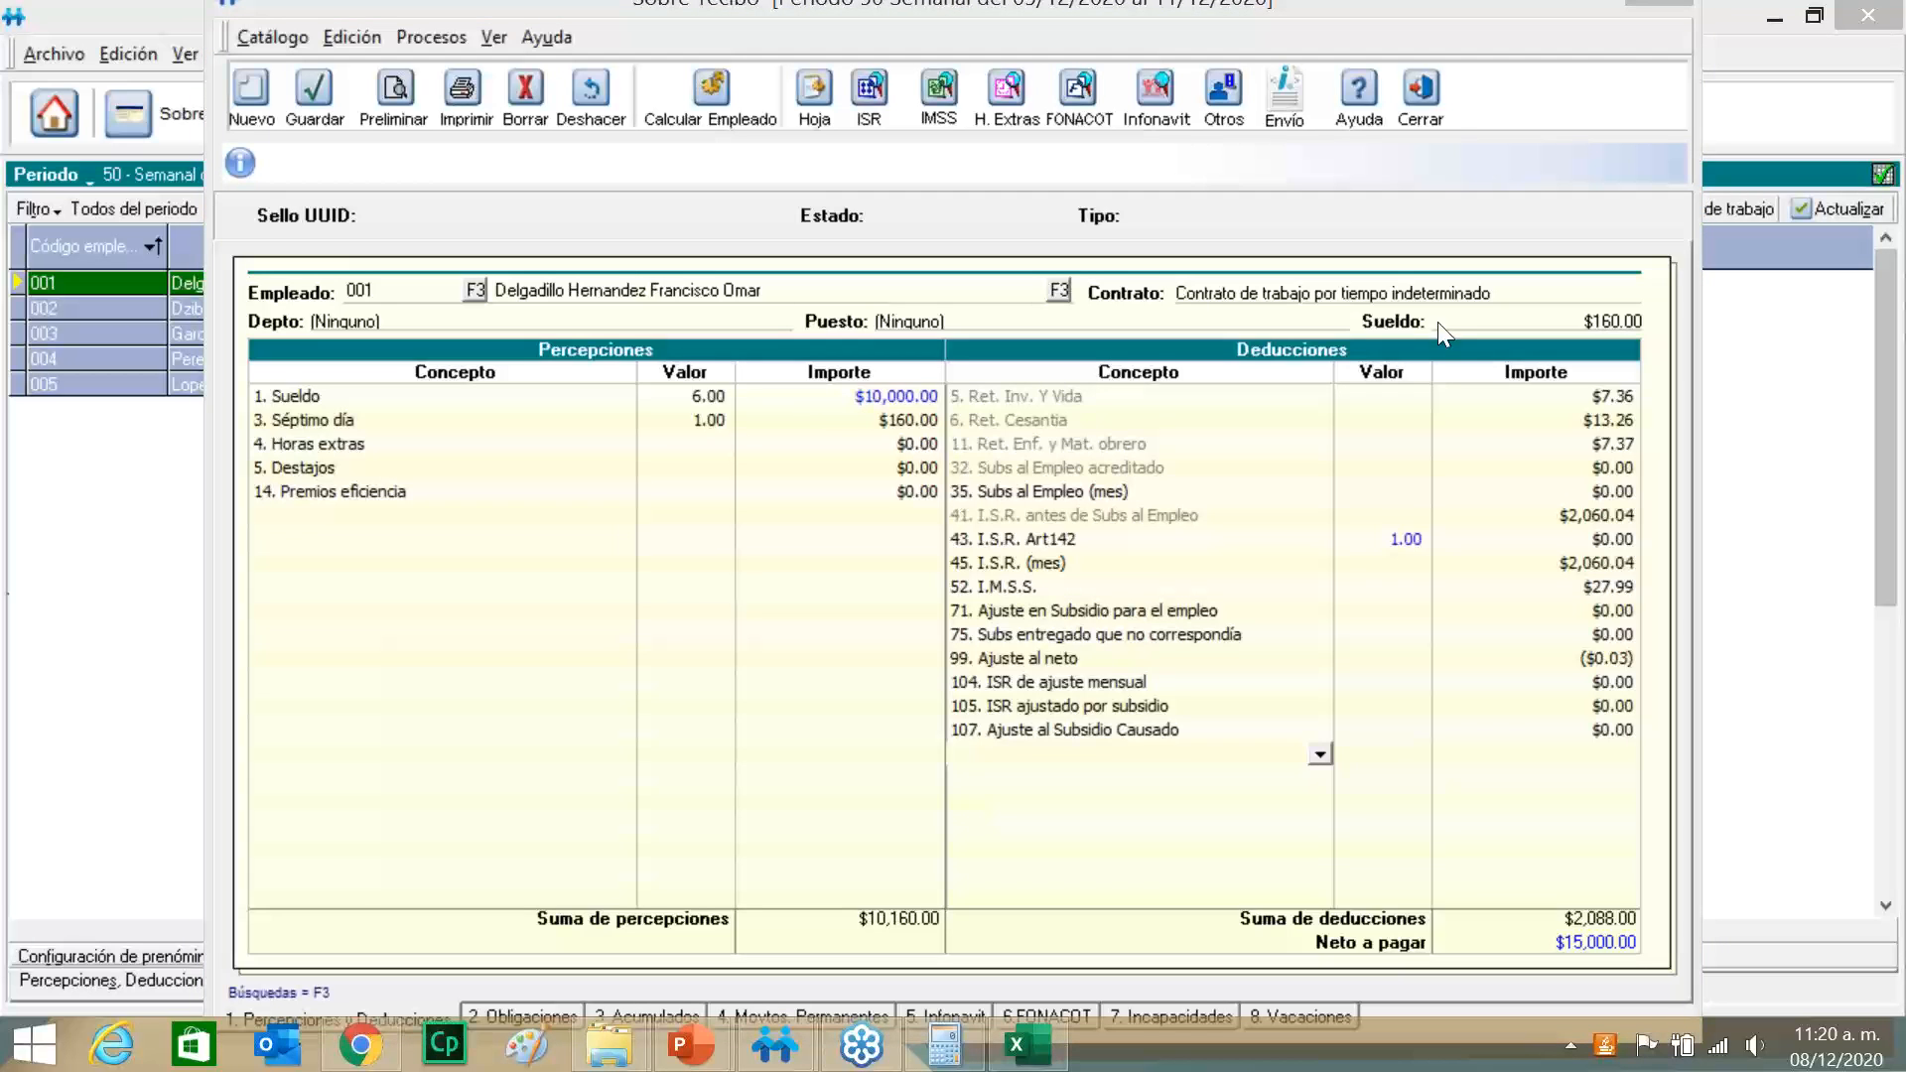
Clear the captured Sueldo amount and try to calculate employee 001 from the fixed net pay.
left_click(860, 395)
key("Delete")
left_click(883, 418)
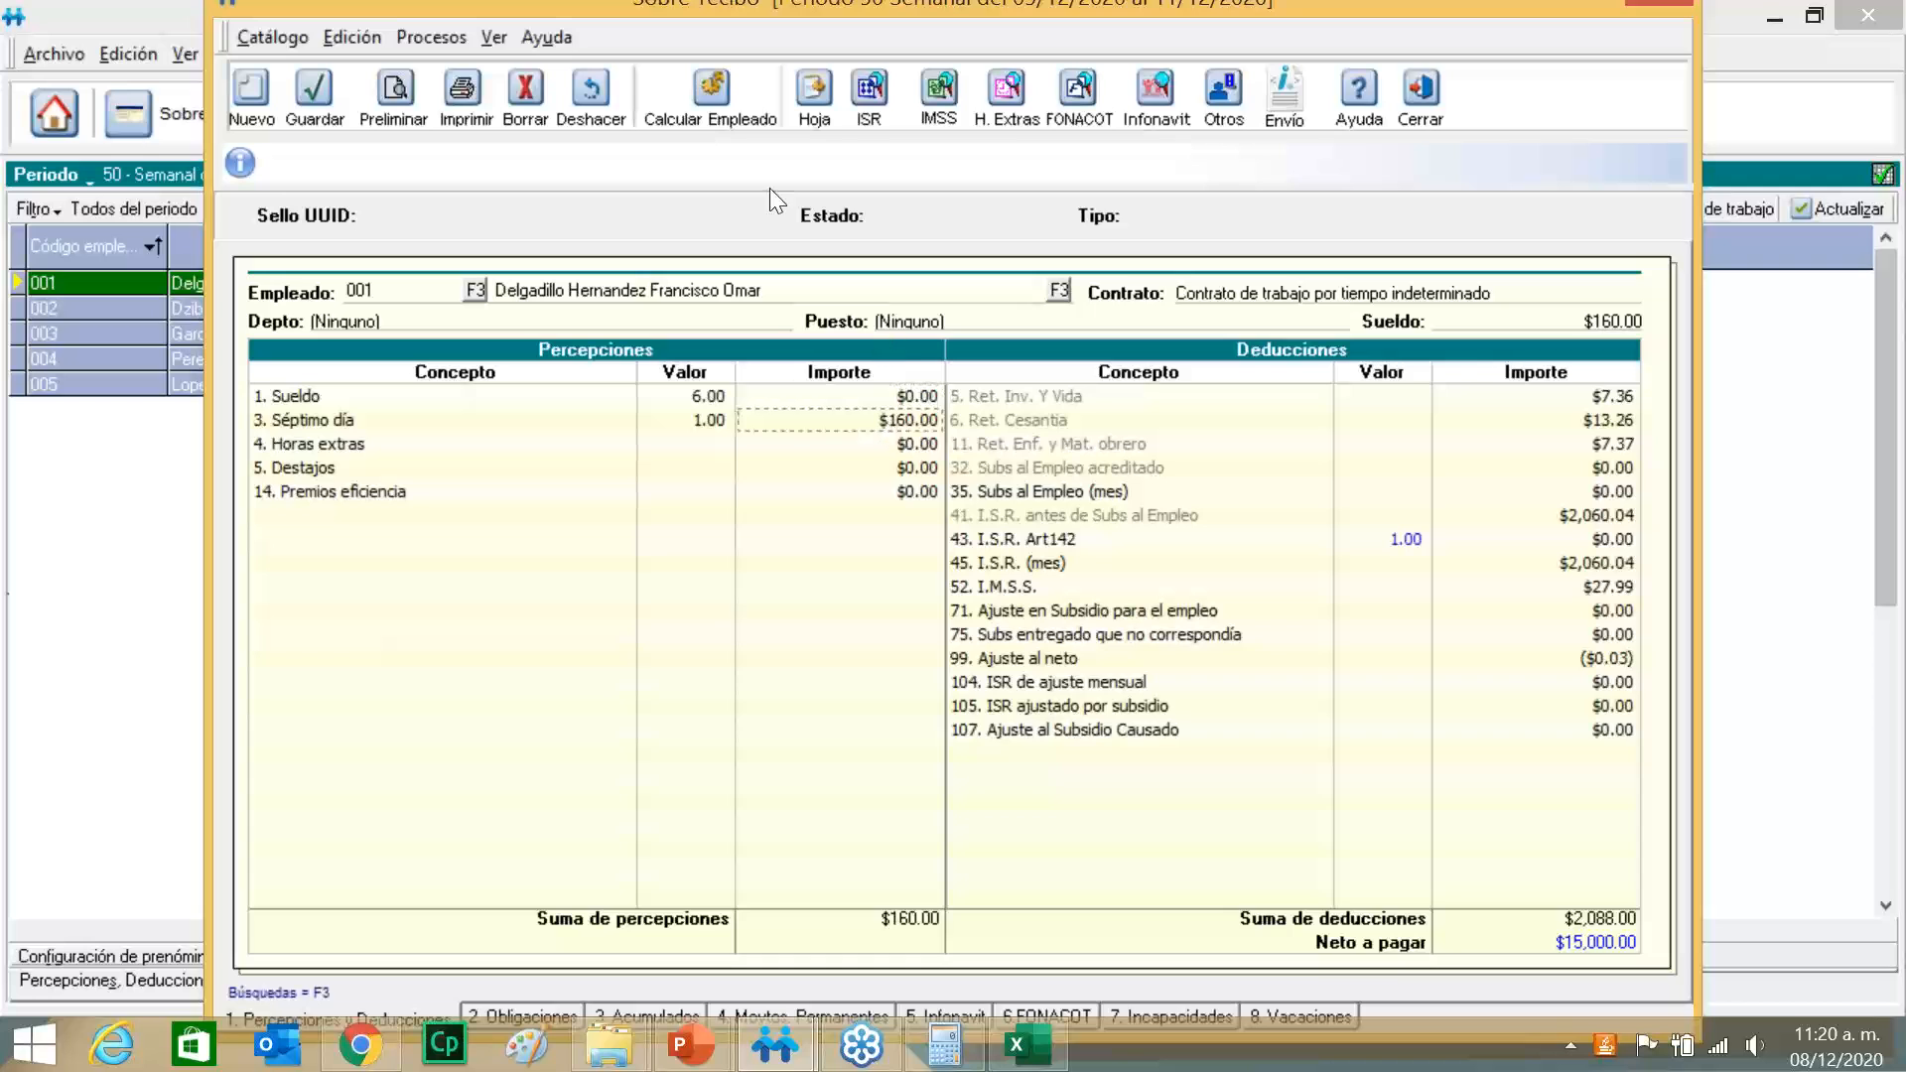
left_click(725, 124)
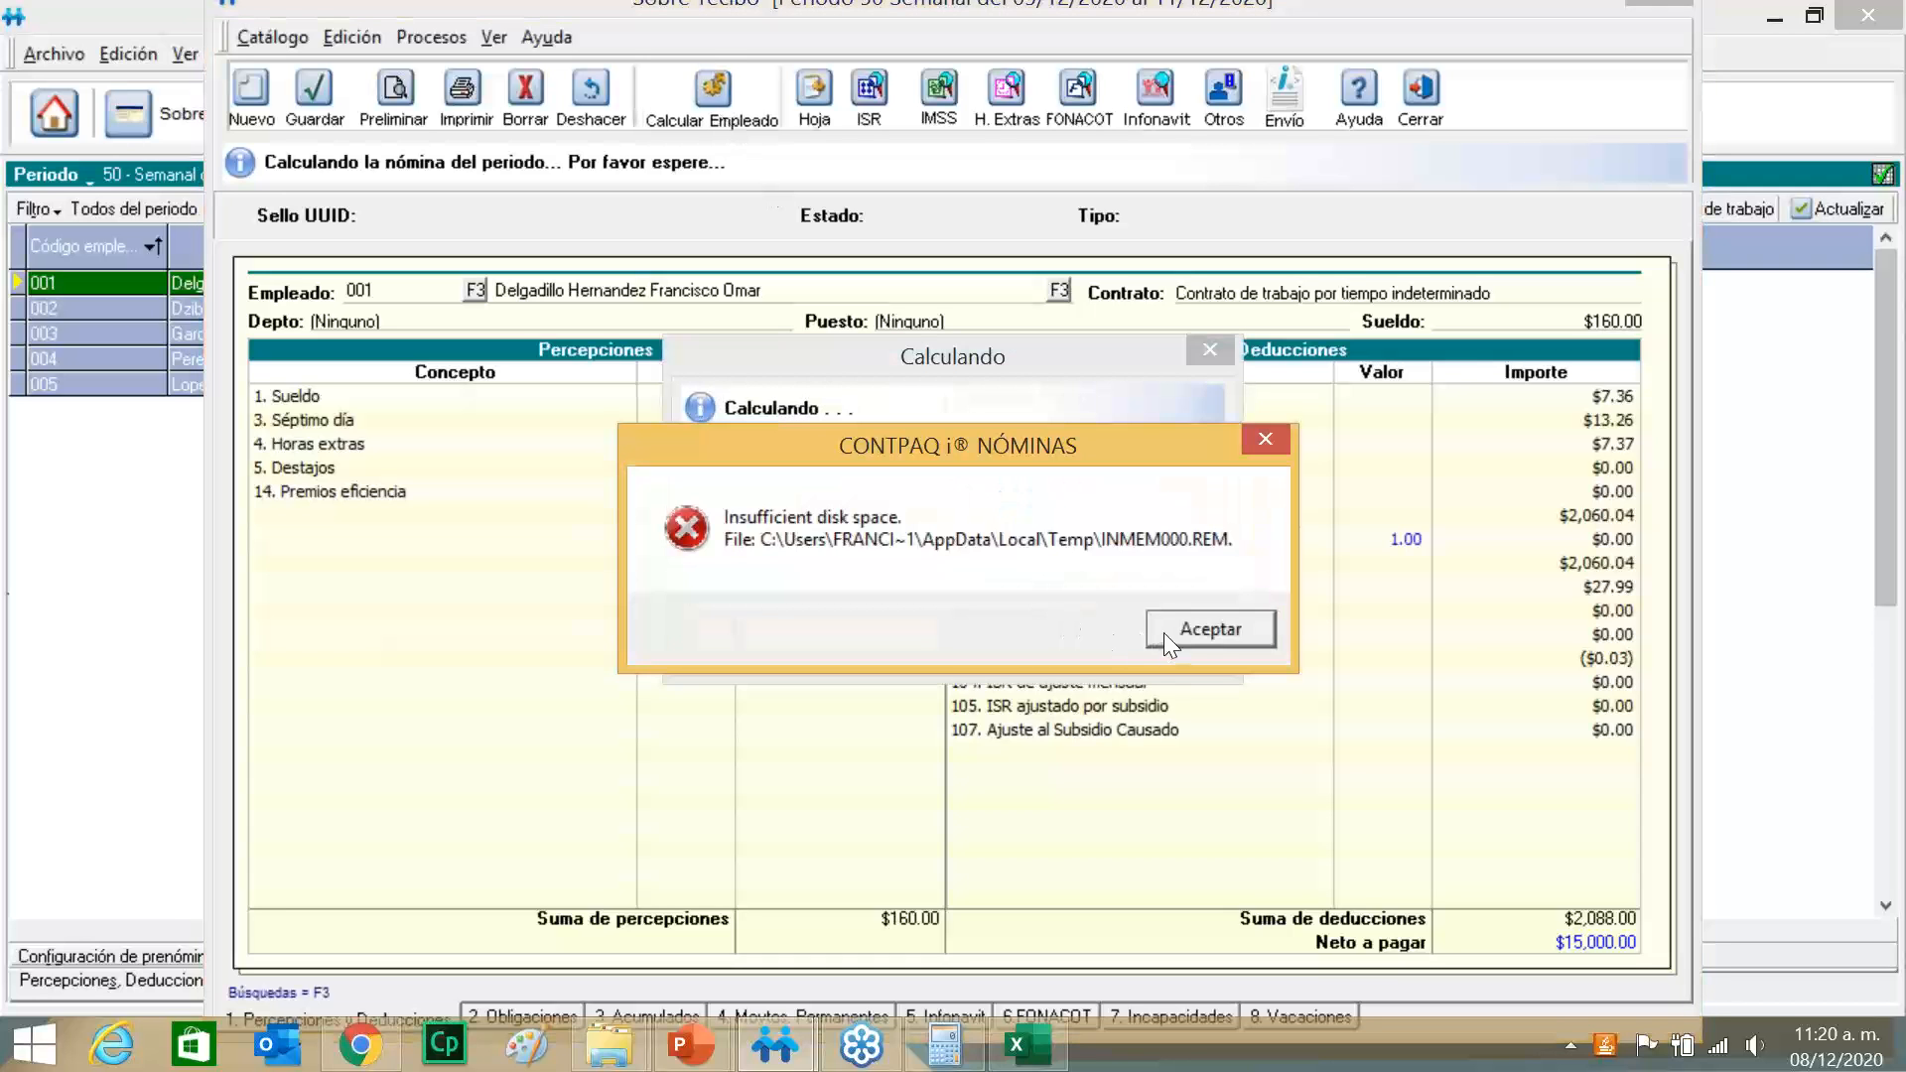
left_click(1163, 634)
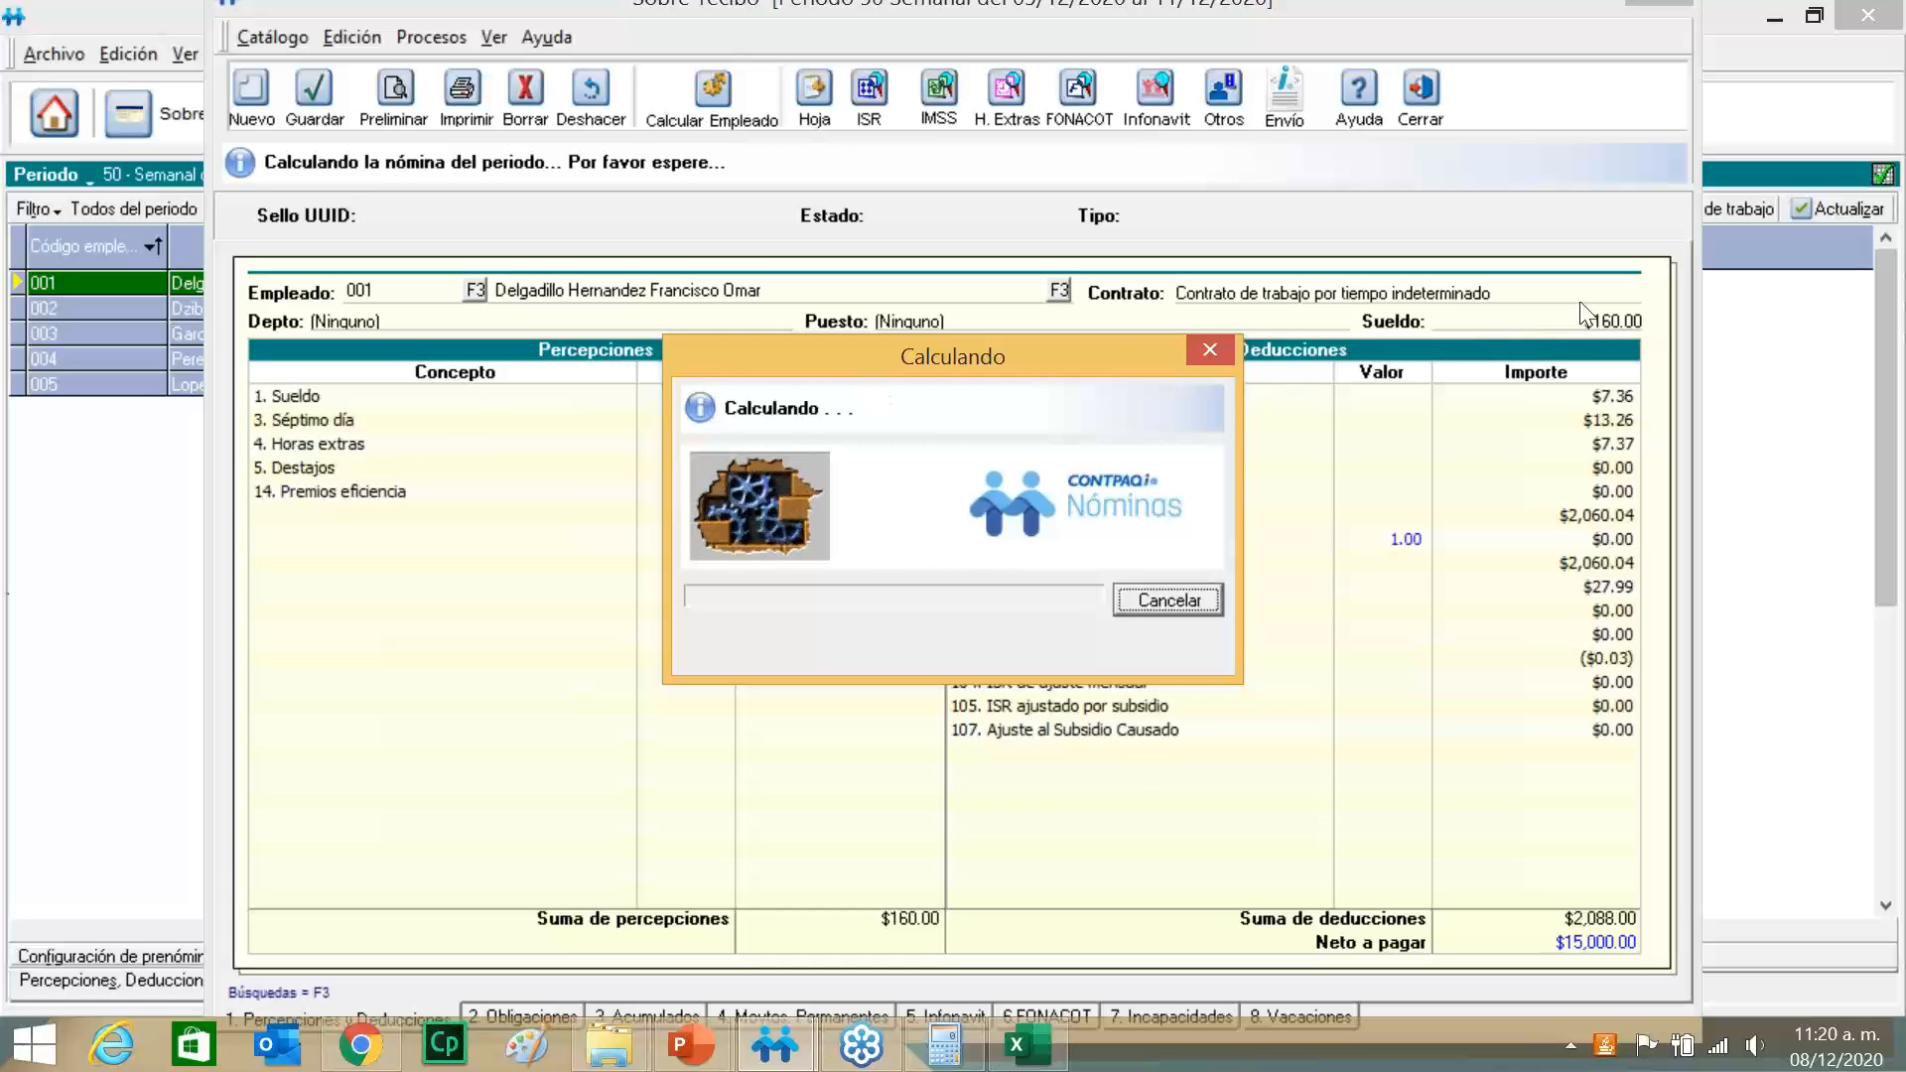
left_click(1877, 178)
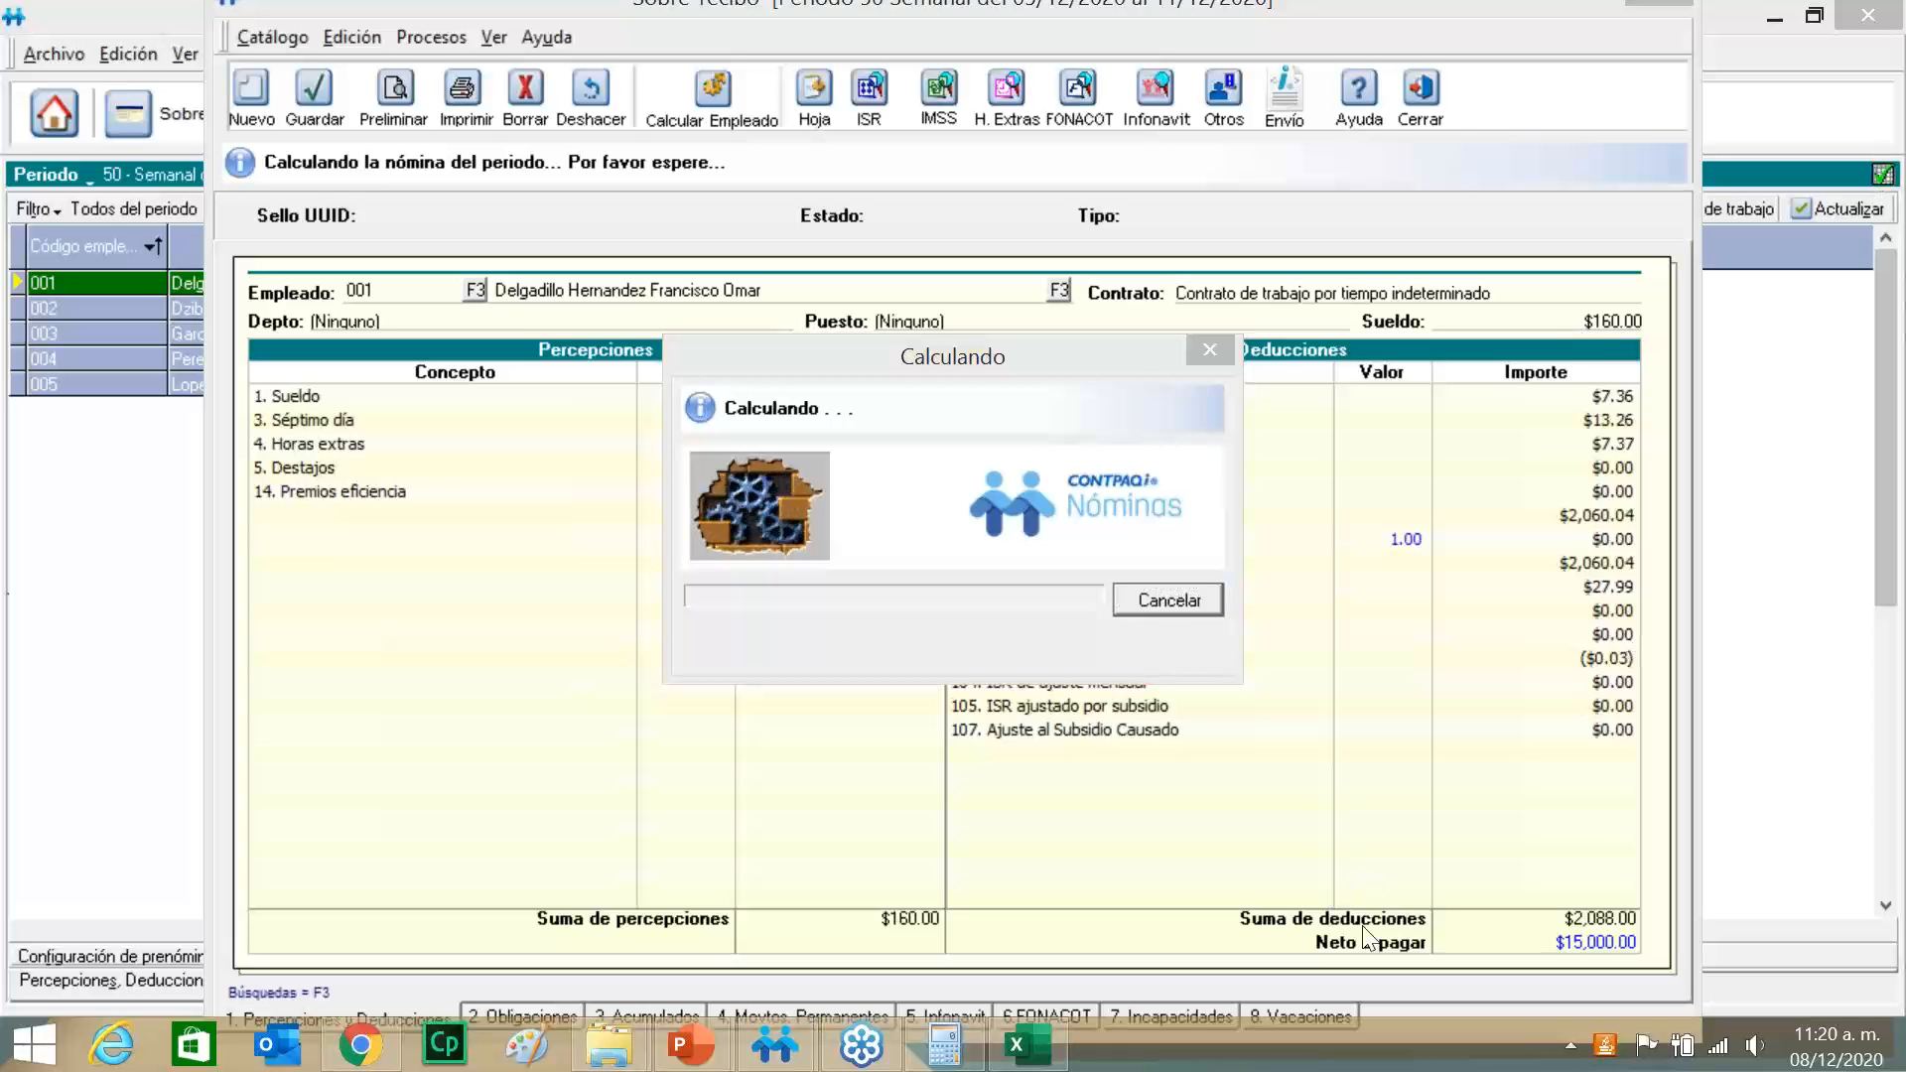